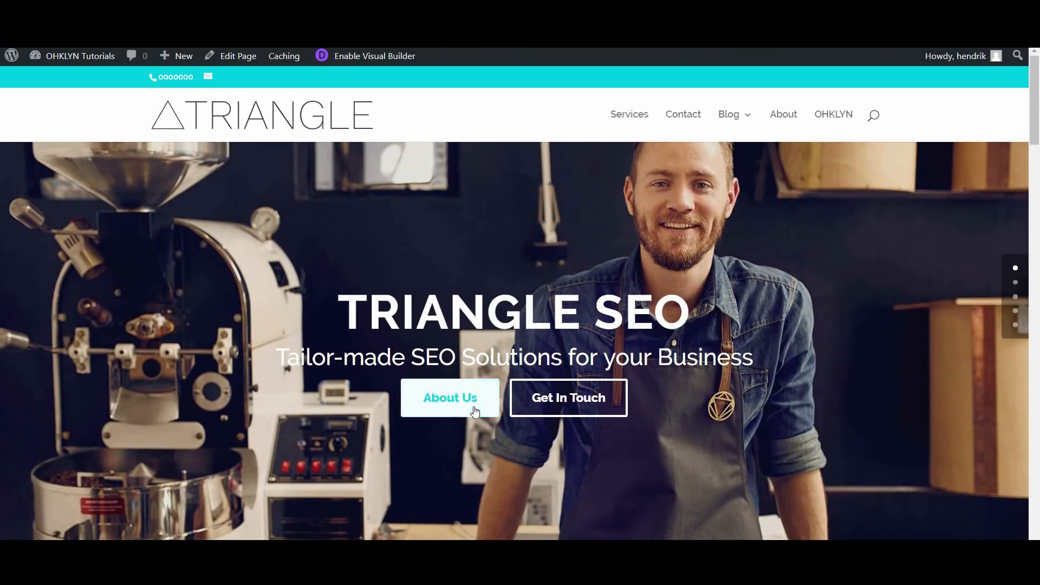
Step: Look through the example Divi homepages for Triangle SEO, the trade services business, the business consulting firm and the copywriter
click(474, 411)
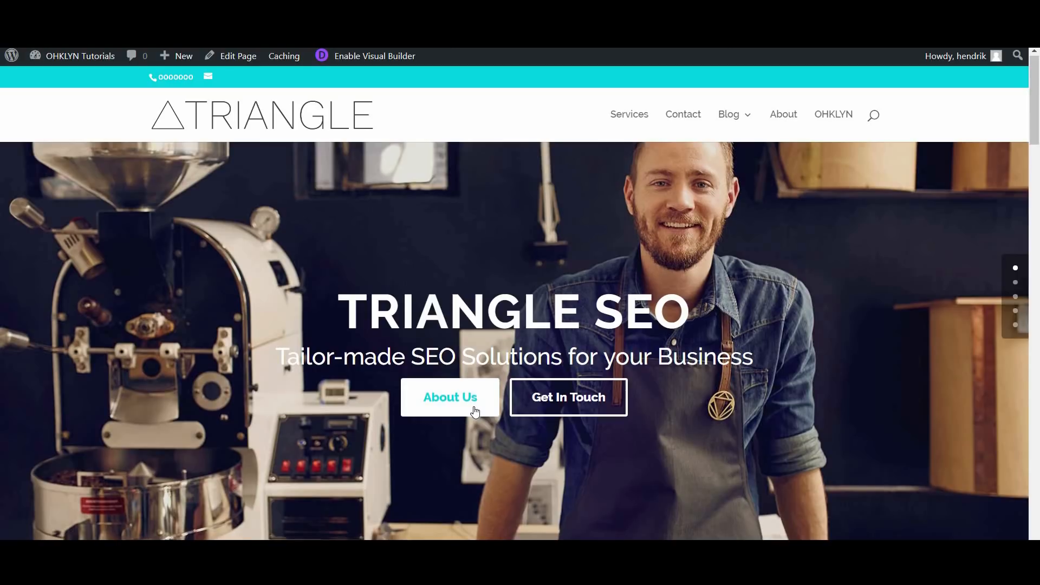
click(204, 435)
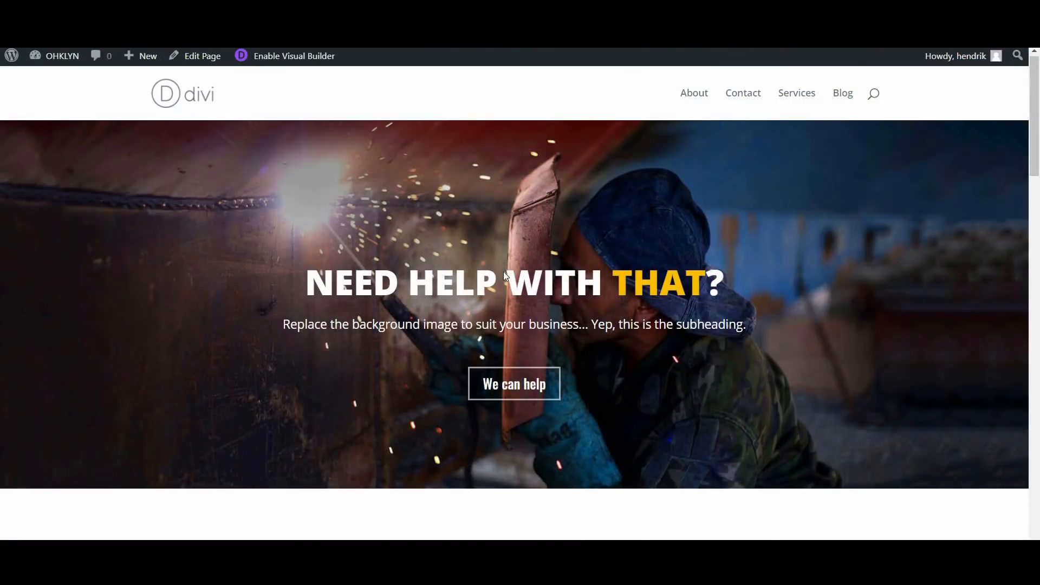
scroll(503, 271, down, 5)
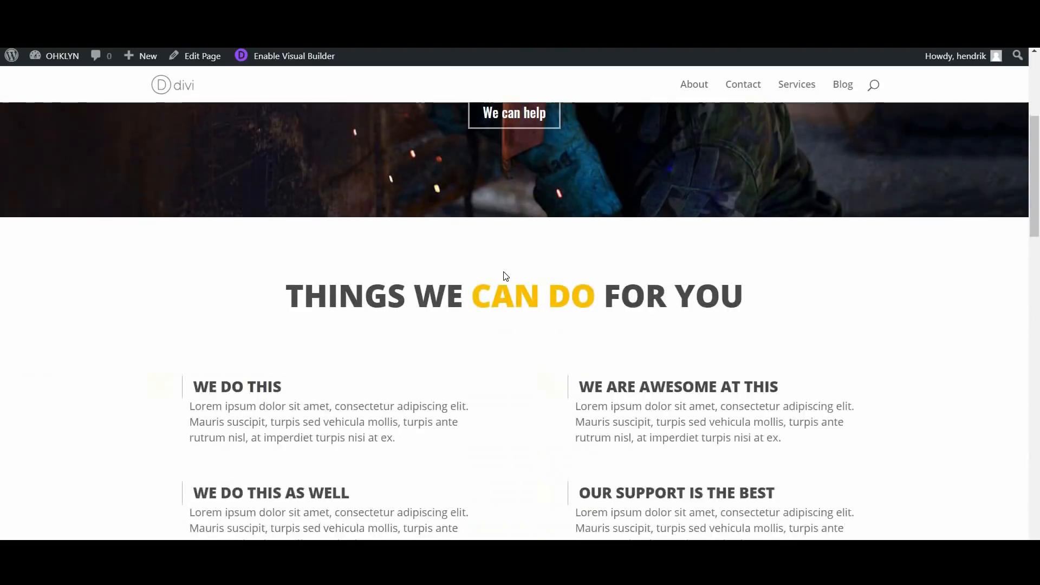
scroll(506, 276, down, 2)
scroll(505, 276, down, 6)
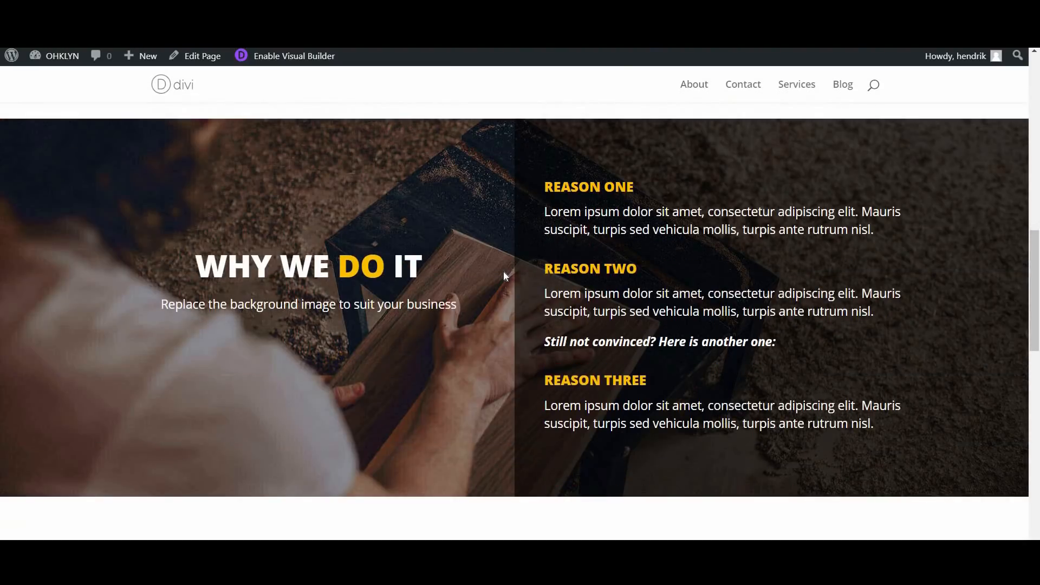
scroll(504, 276, down, 7)
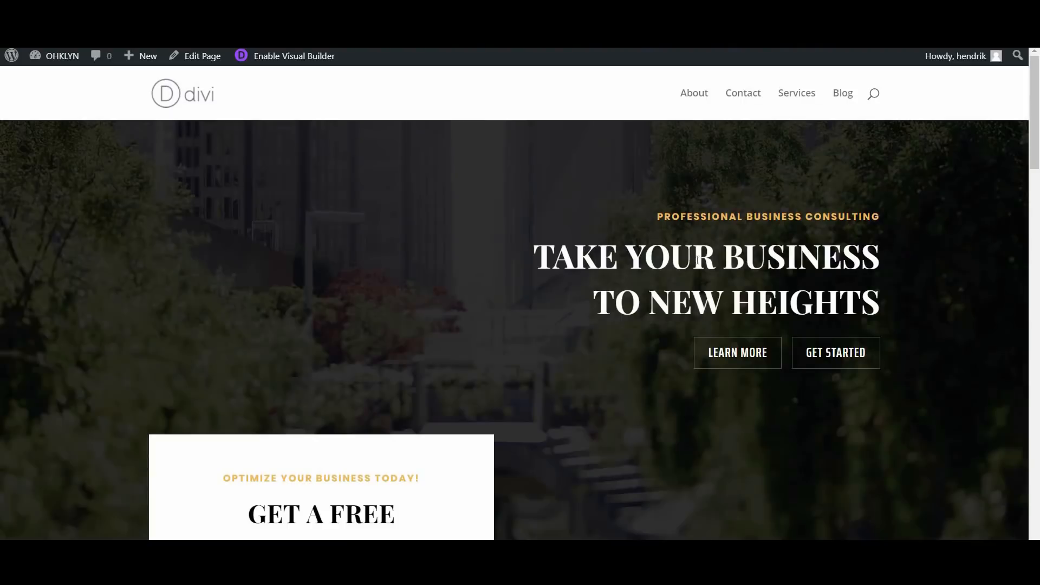
scroll(320, 432, down, 8)
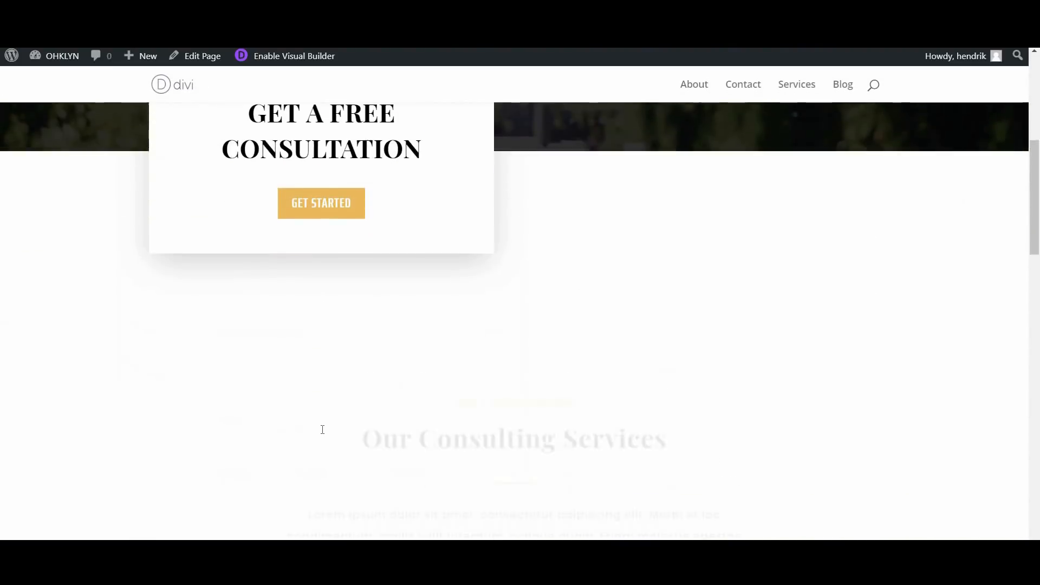
scroll(323, 428, down, 8)
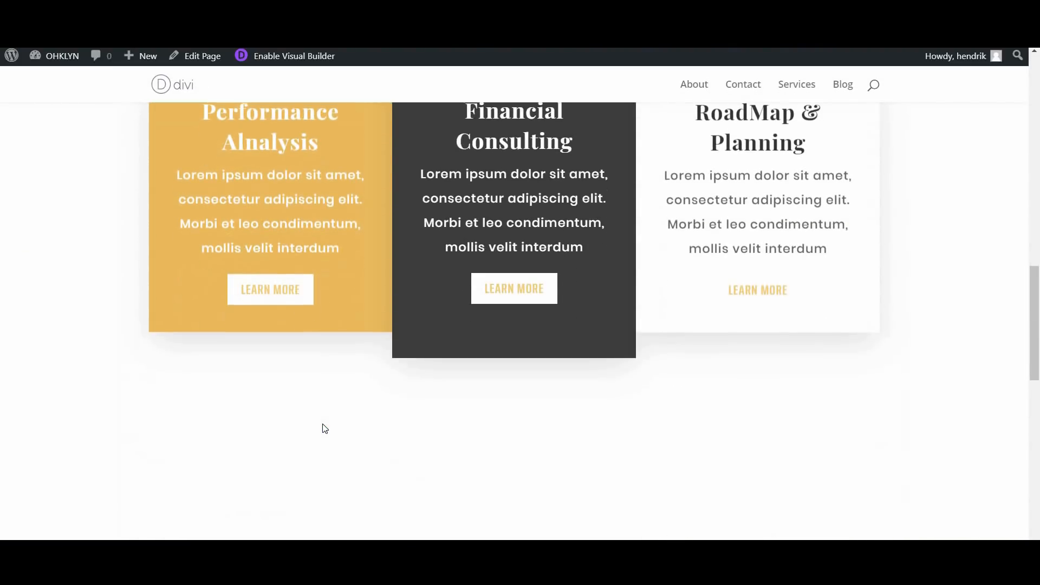
scroll(325, 429, down, 7)
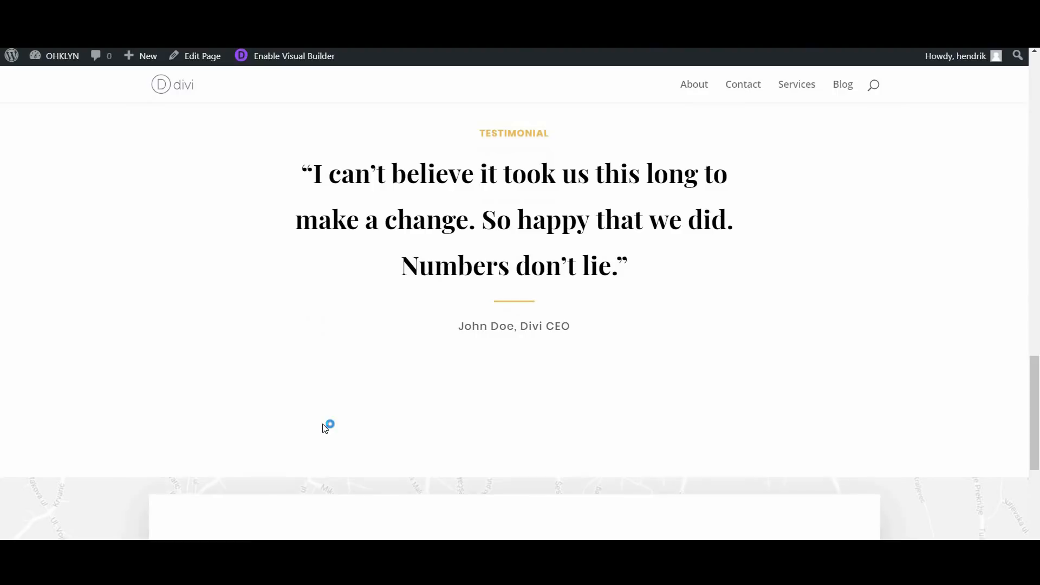
scroll(324, 428, down, 6)
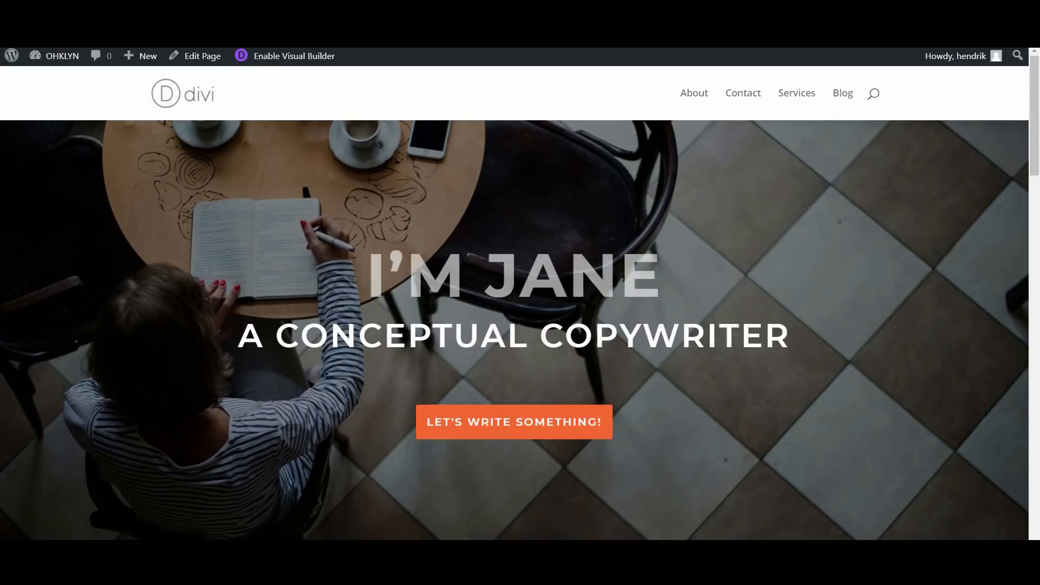
scroll(321, 388, down, 8)
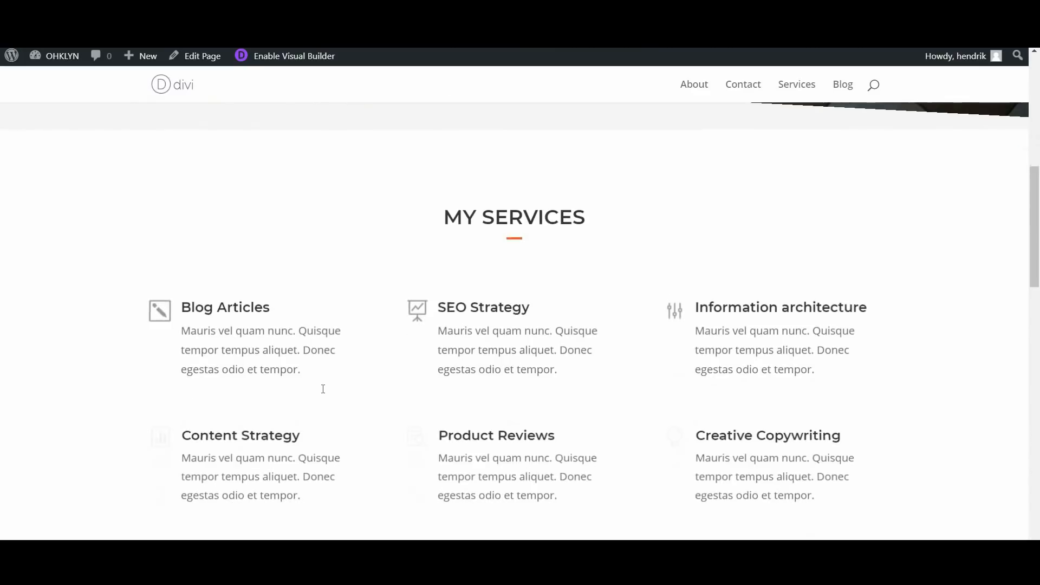
scroll(323, 389, down, 8)
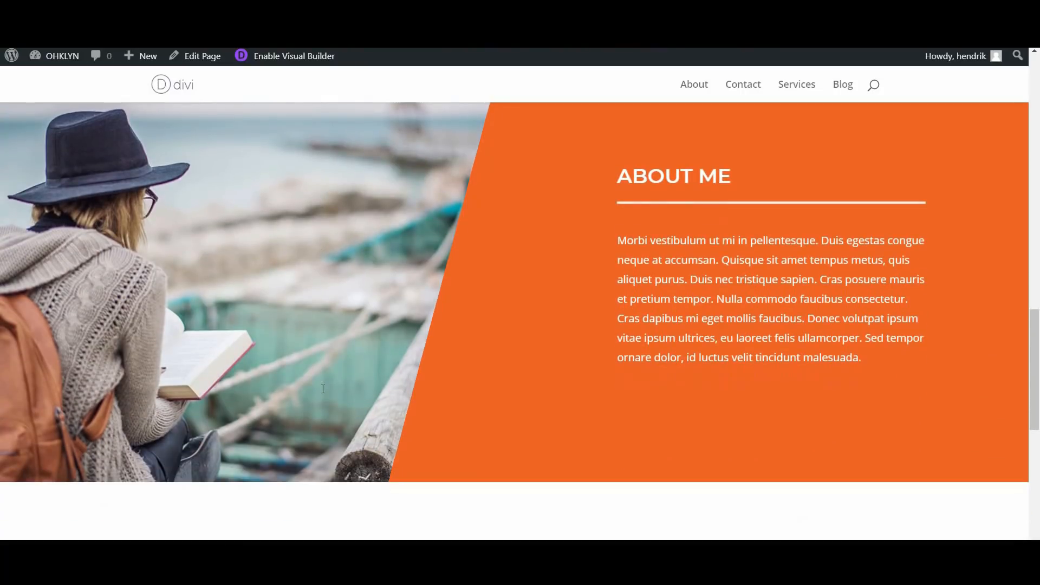
scroll(323, 388, down, 8)
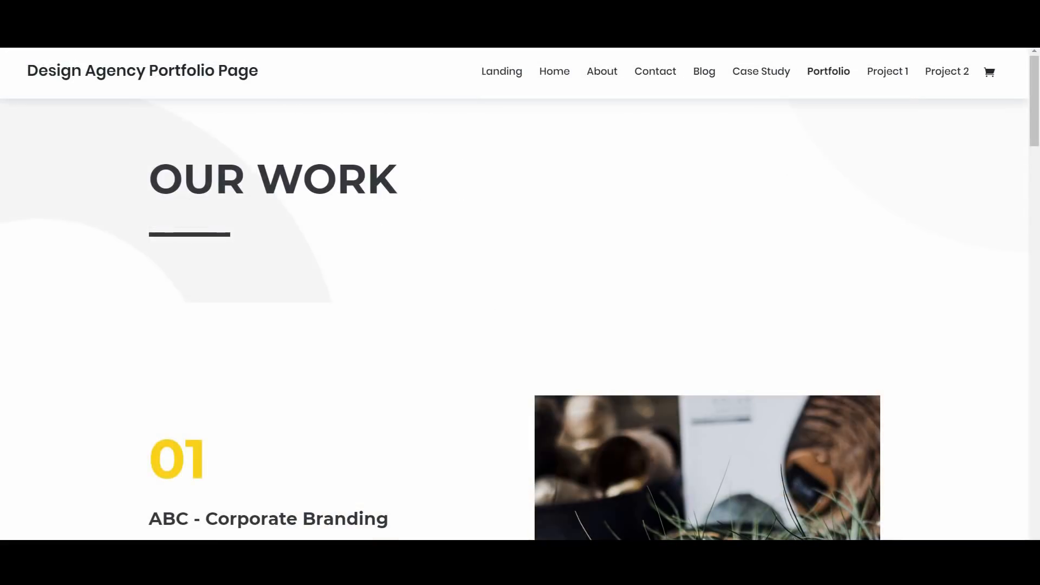
Step: Look through the Design Agency Portfolio Page and Travel Agency Landing Page demo layouts
scroll(561, 382, down, 5)
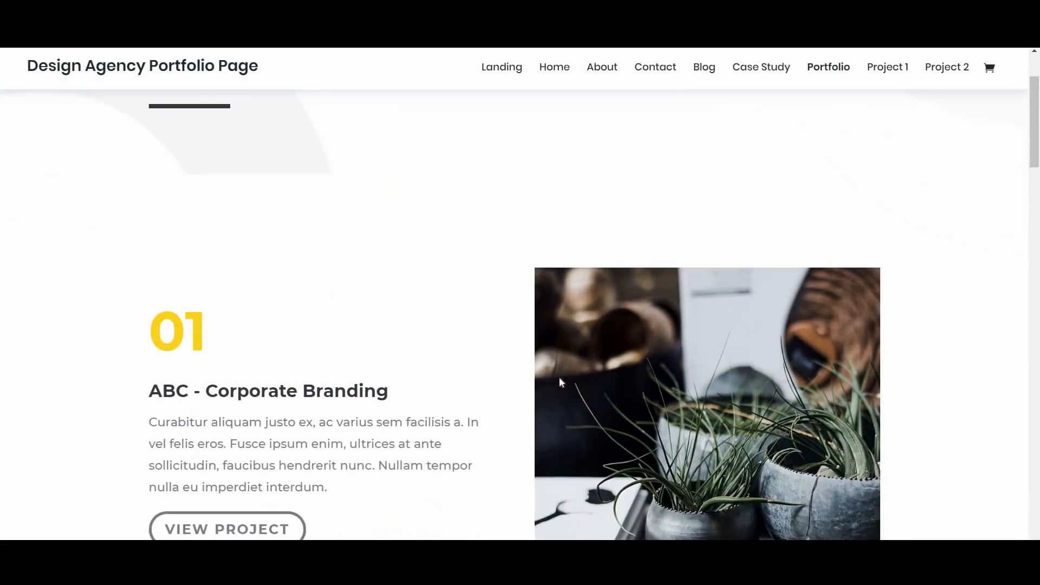
scroll(560, 381, down, 7)
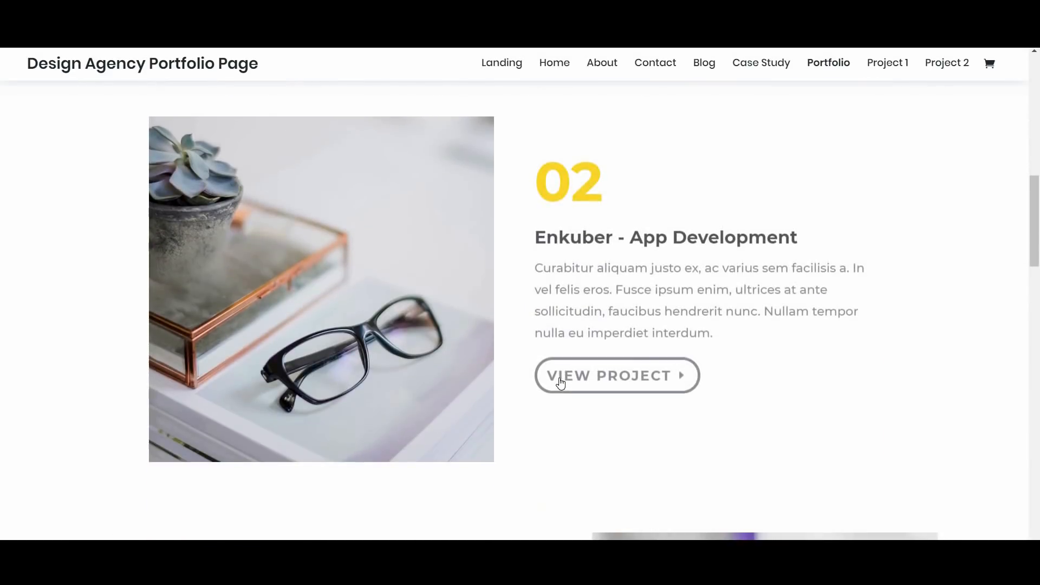
scroll(560, 382, down, 5)
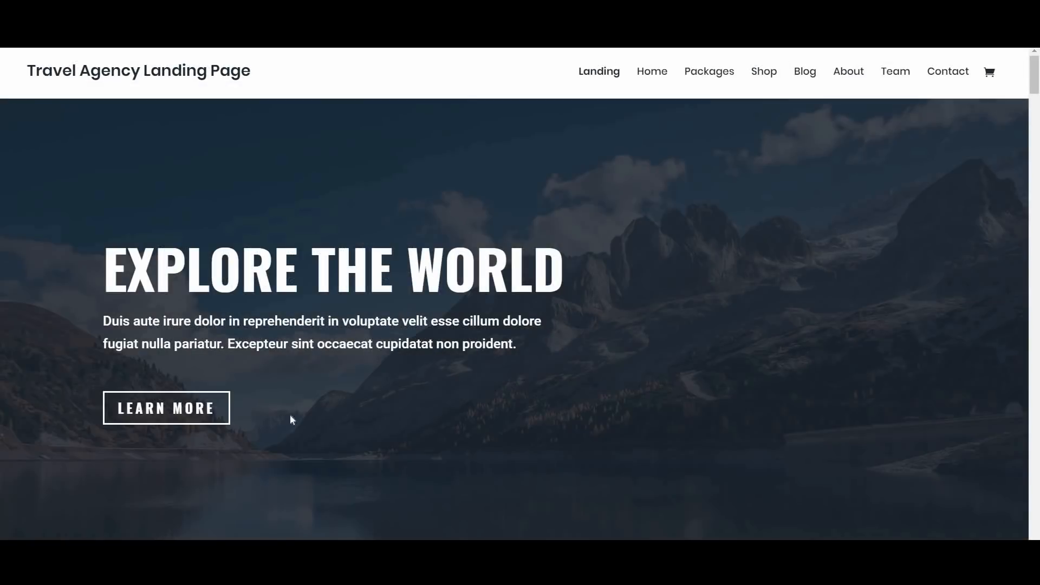
scroll(356, 434, down, 10)
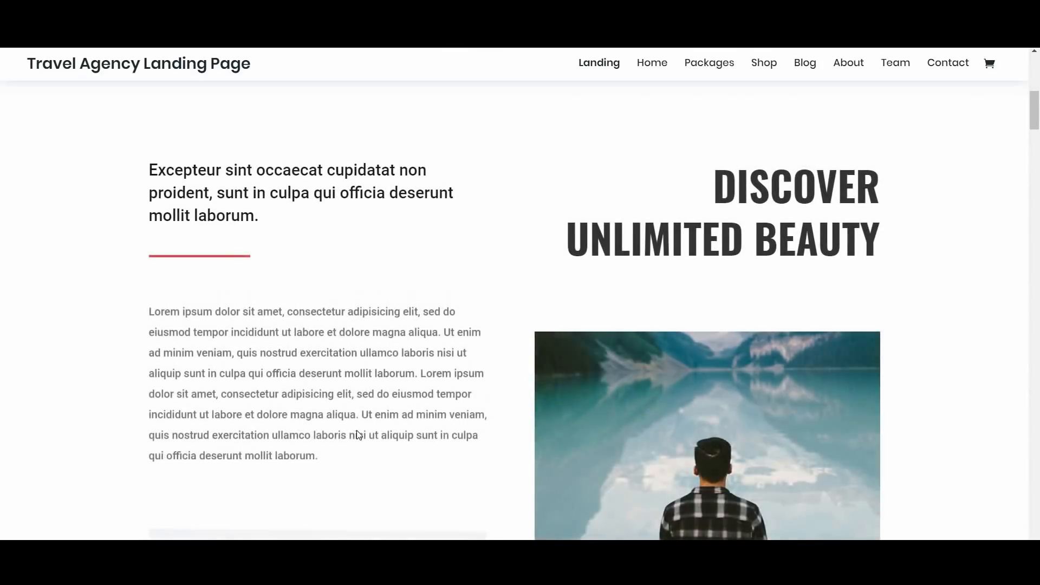
scroll(360, 433, down, 10)
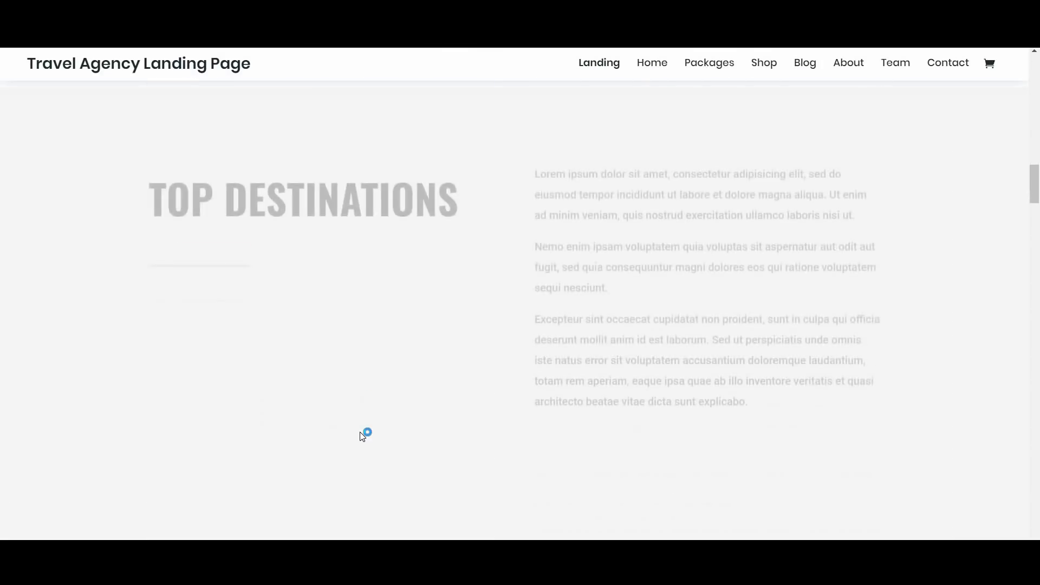
scroll(362, 436, down, 8)
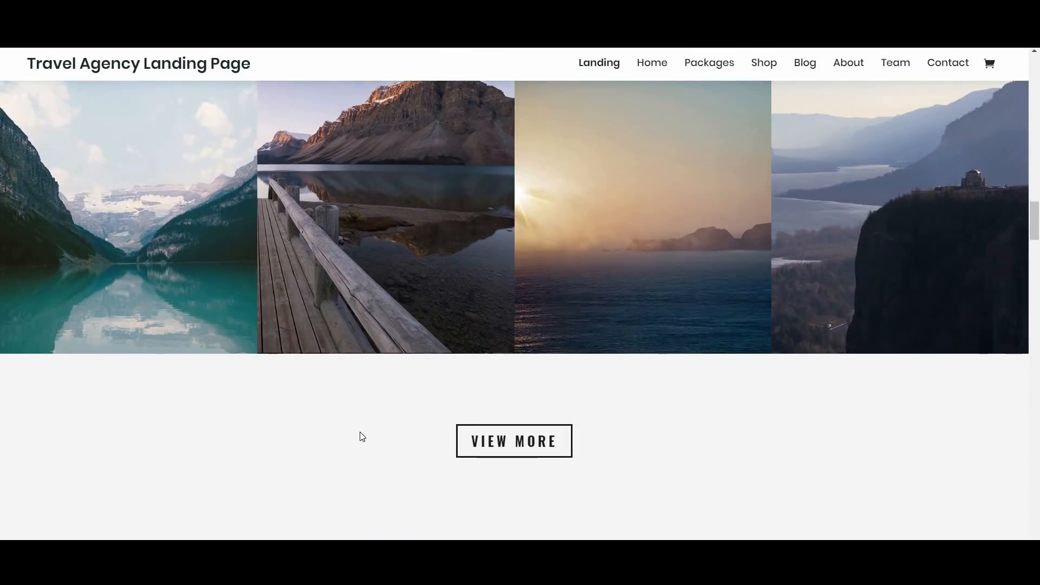
scroll(362, 436, down, 5)
scroll(362, 437, down, 2)
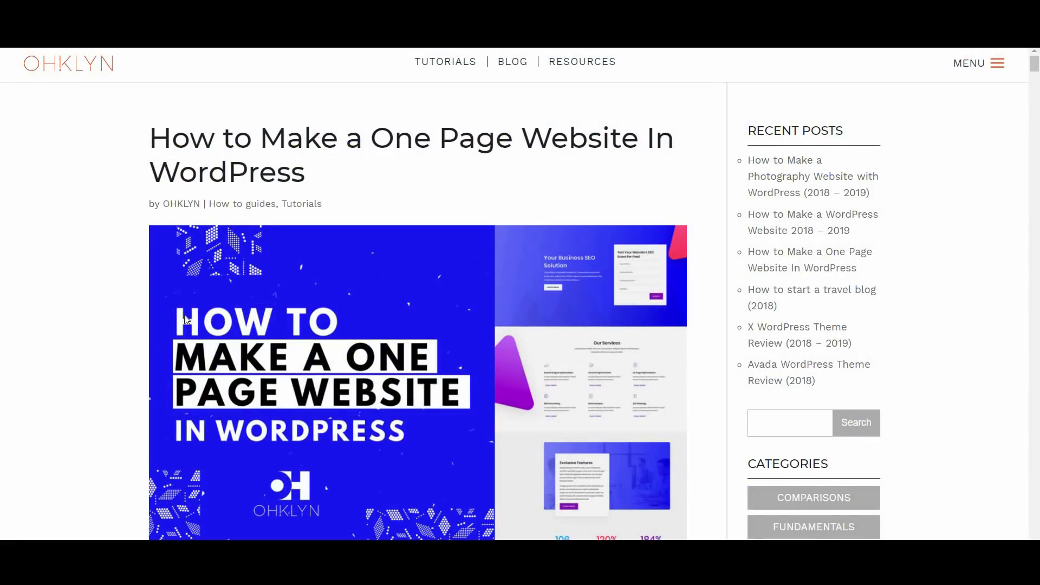
Step: Read through the OHKLYN article on making a one page website in WordPress, from the introduction to Step 3 on WordPress fundamentals
scroll(388, 471, down, 9)
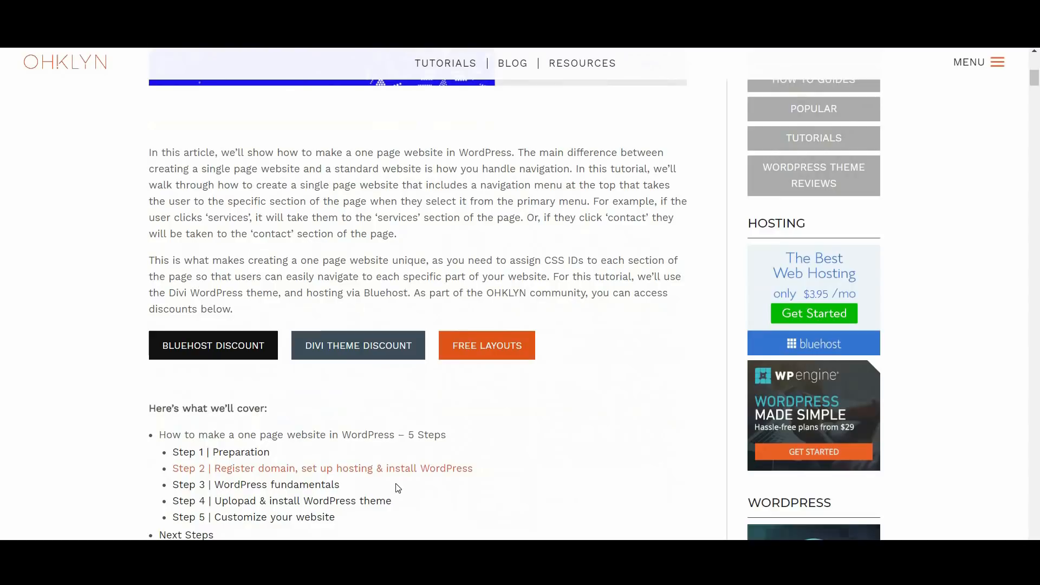
scroll(398, 490, down, 5)
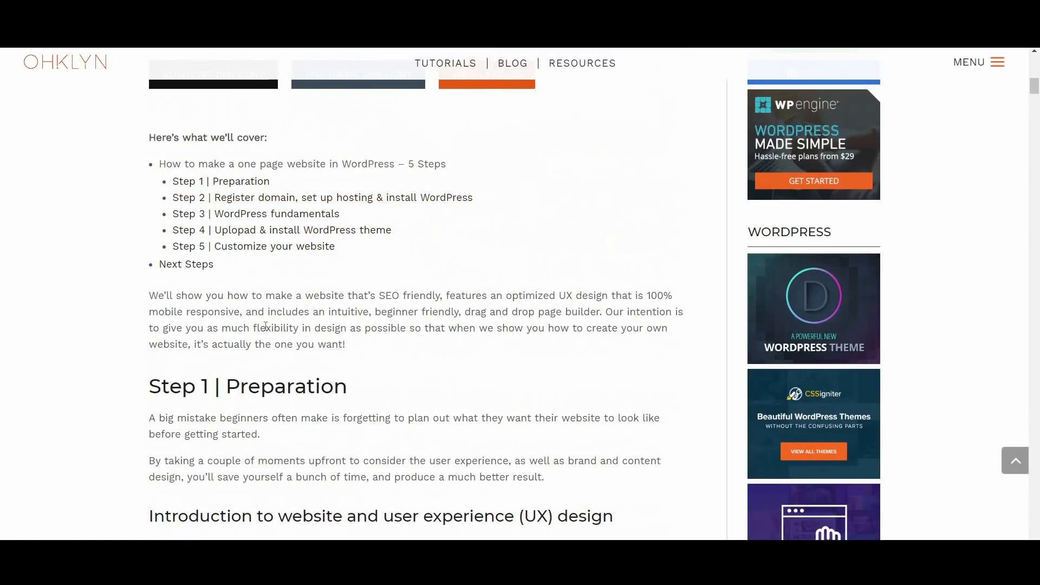
scroll(385, 385, down, 7)
scroll(384, 382, down, 7)
scroll(384, 379, down, 11)
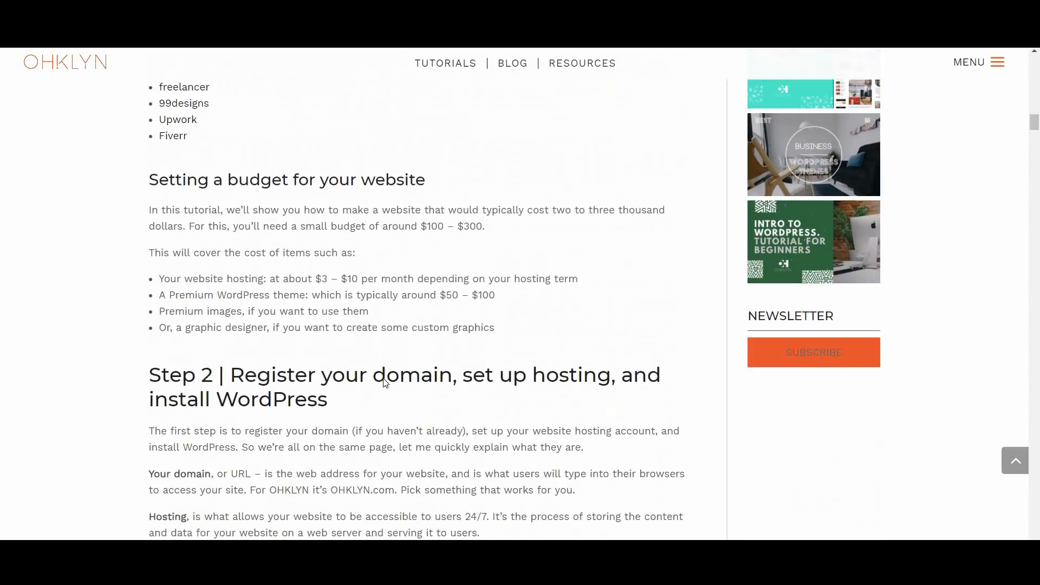
scroll(386, 383, down, 4)
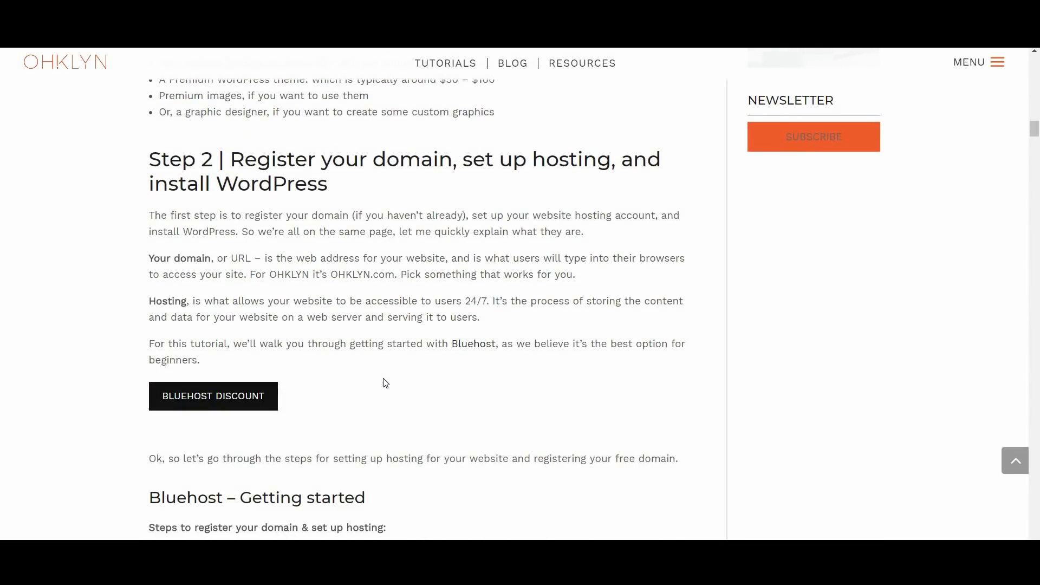
scroll(386, 383, down, 9)
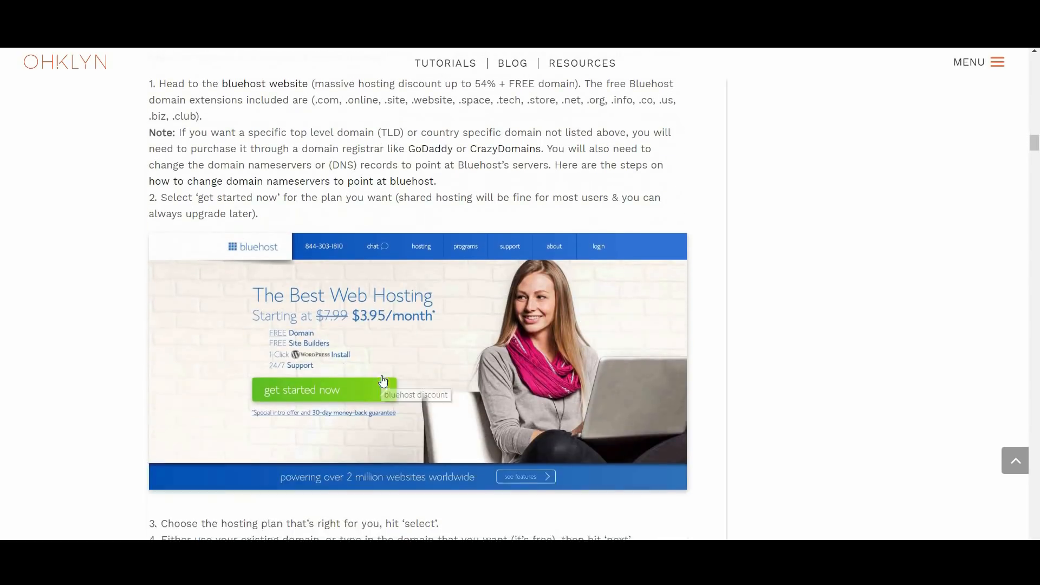
scroll(383, 381, down, 15)
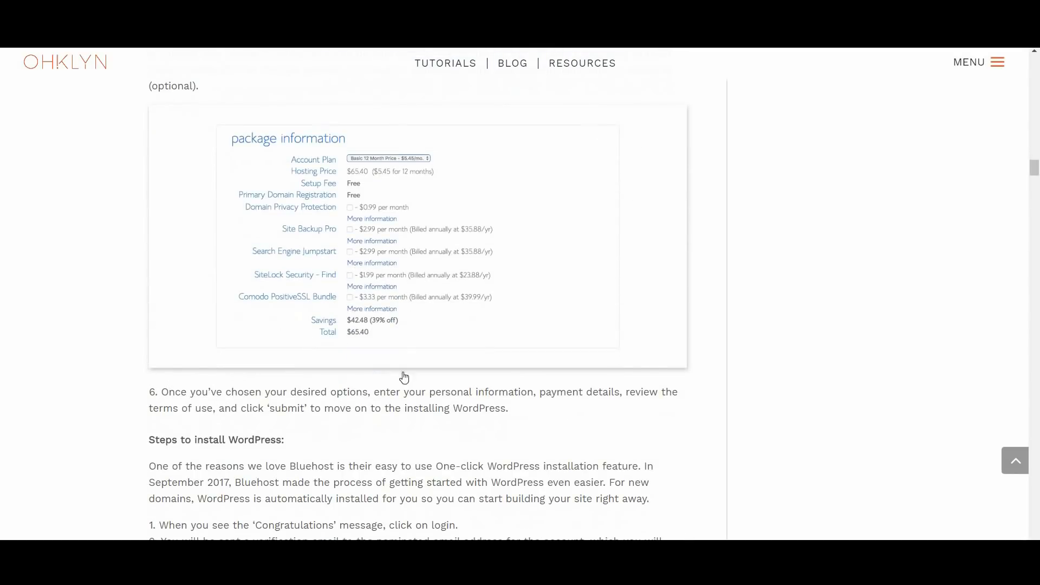
scroll(492, 354, down, 9)
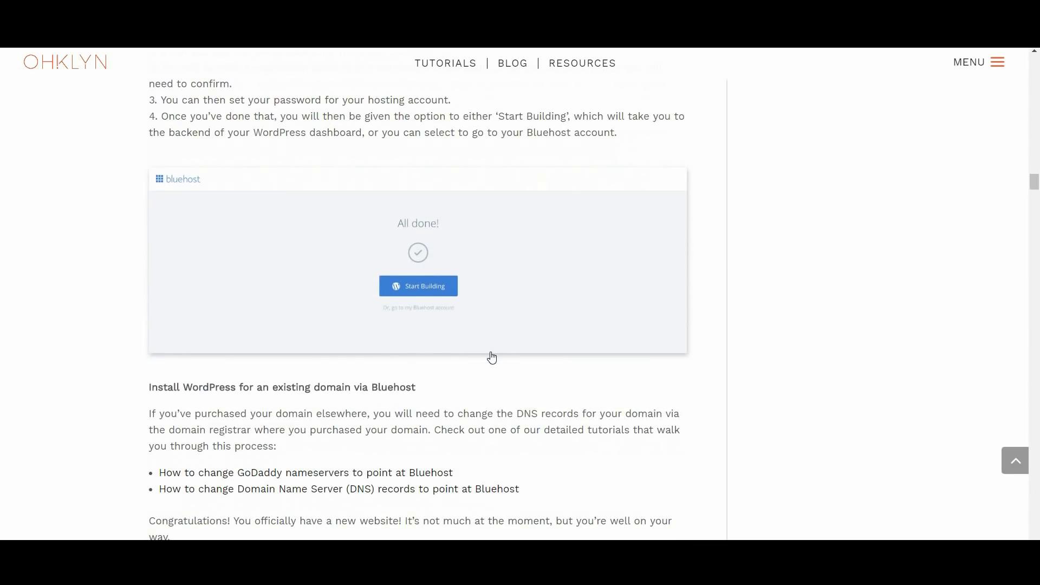
scroll(492, 358, down, 6)
scroll(487, 352, down, 5)
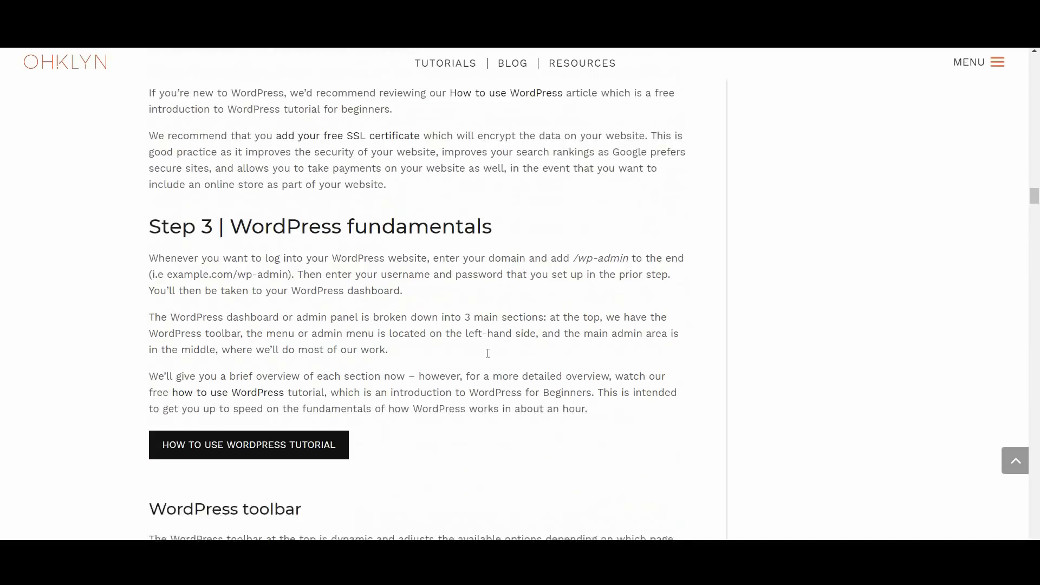
scroll(489, 357, down, 5)
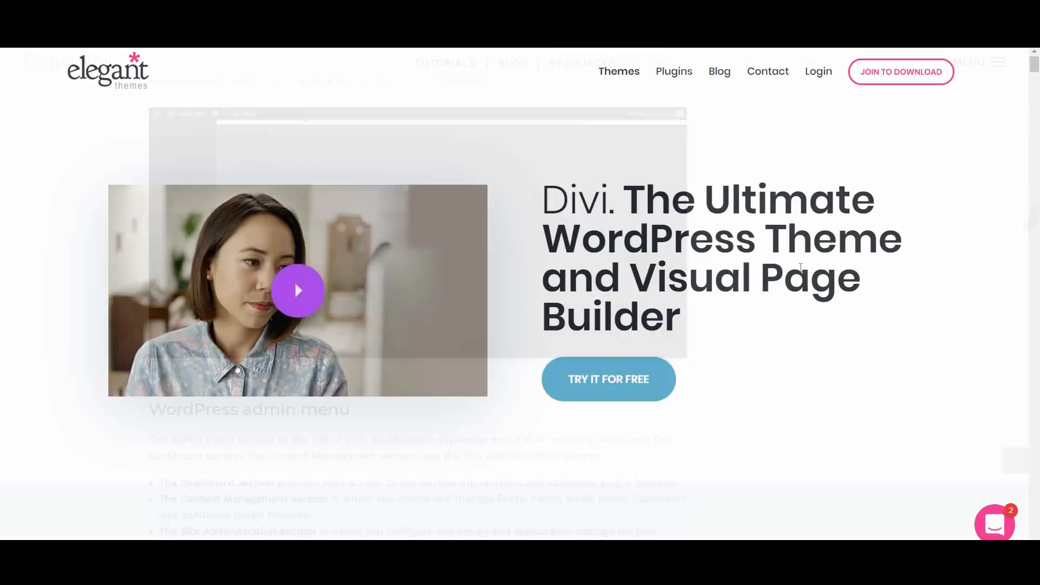
Step: Examine the visual builder features and content elements on the Elegant Themes page for the Divi theme
scroll(499, 426, down, 6)
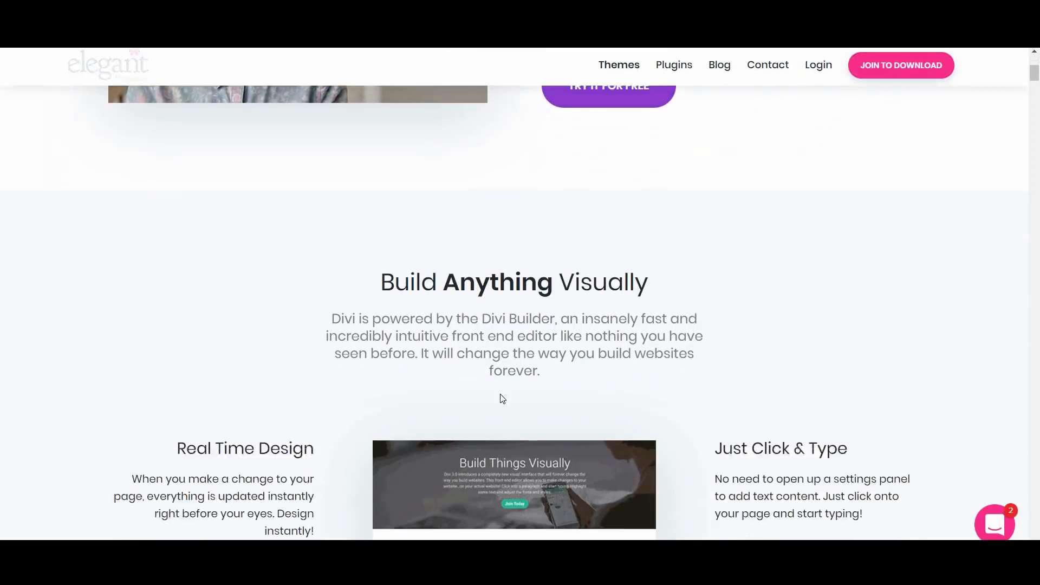
scroll(500, 398, down, 9)
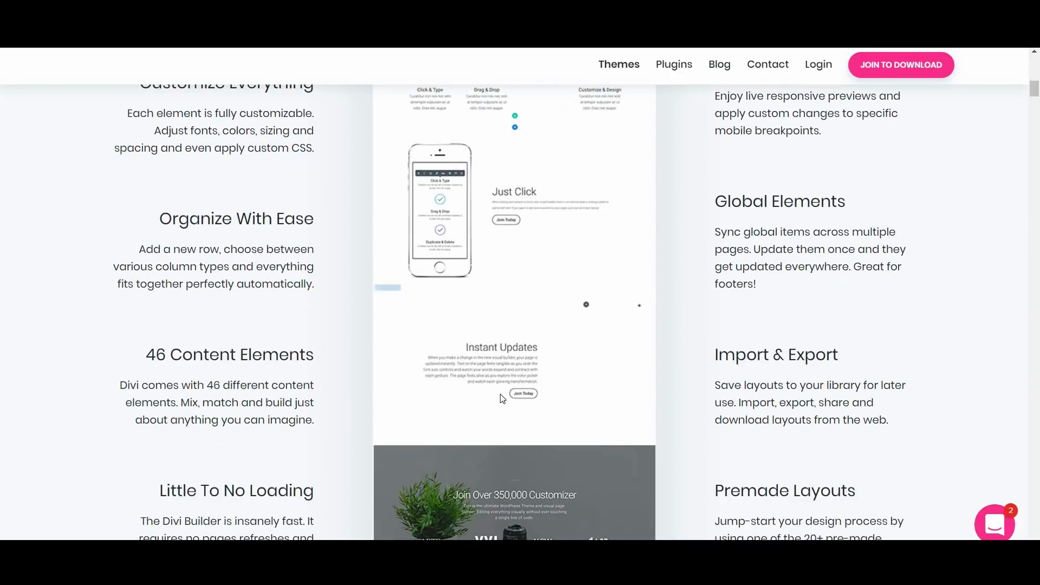
scroll(500, 398, down, 4)
scroll(501, 398, down, 4)
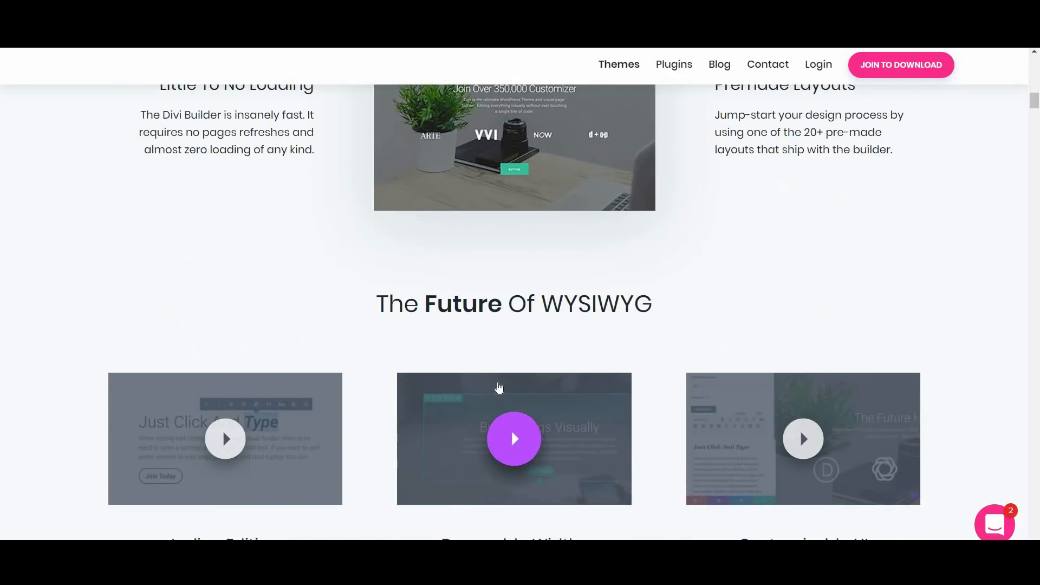
scroll(500, 399, down, 9)
scroll(499, 386, down, 9)
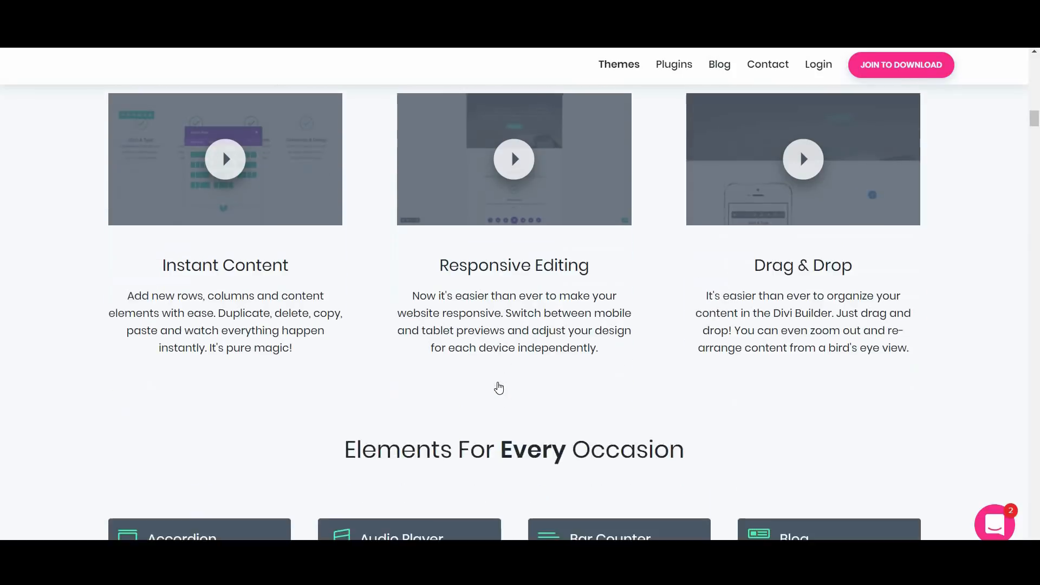
scroll(497, 389, down, 6)
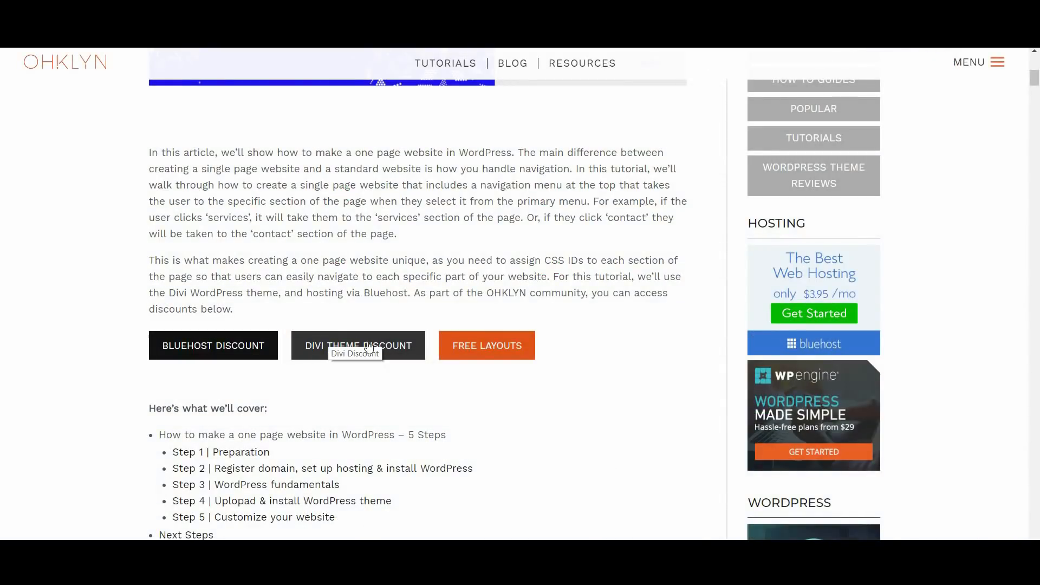
Step: View the Divi theme discount offer linked in the OHKLYN article, and return to the article
click(367, 347)
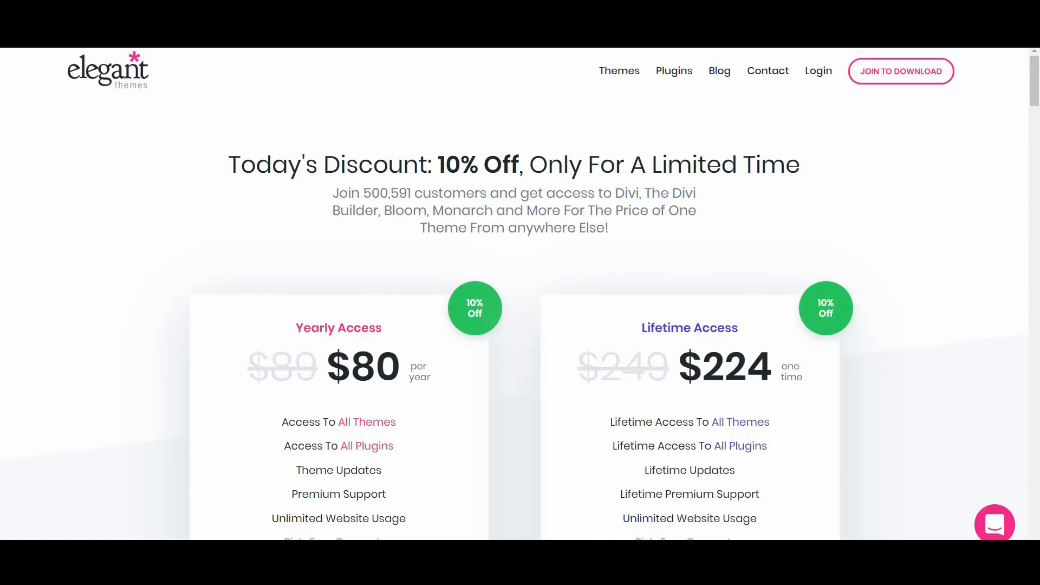
click(141, 11)
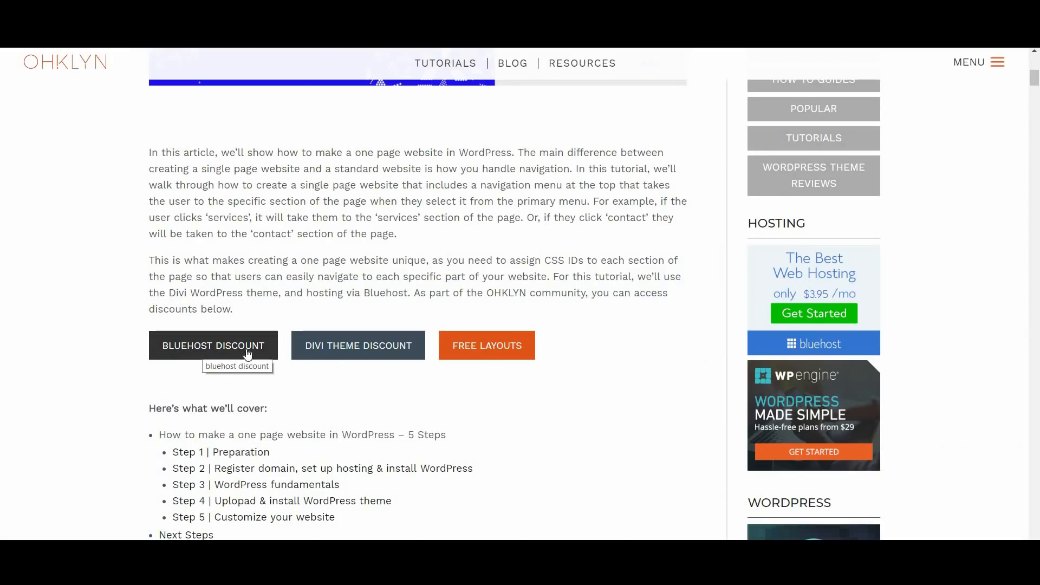
Step: View the Bluehost discount offer linked in the article, and browse the free Divi layout packs down to the Agency pack
click(212, 341)
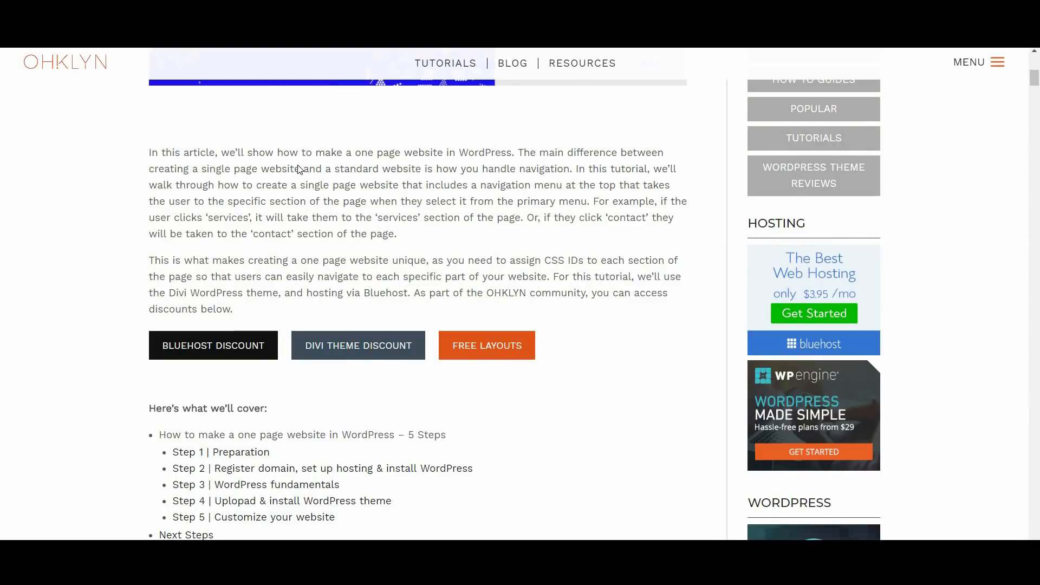
click(487, 349)
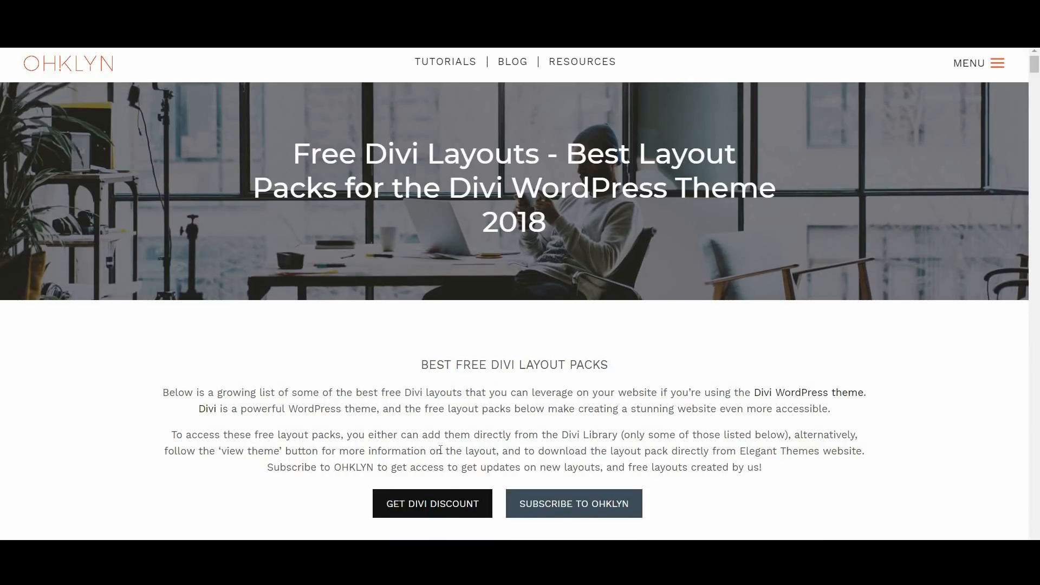
scroll(440, 449, down, 8)
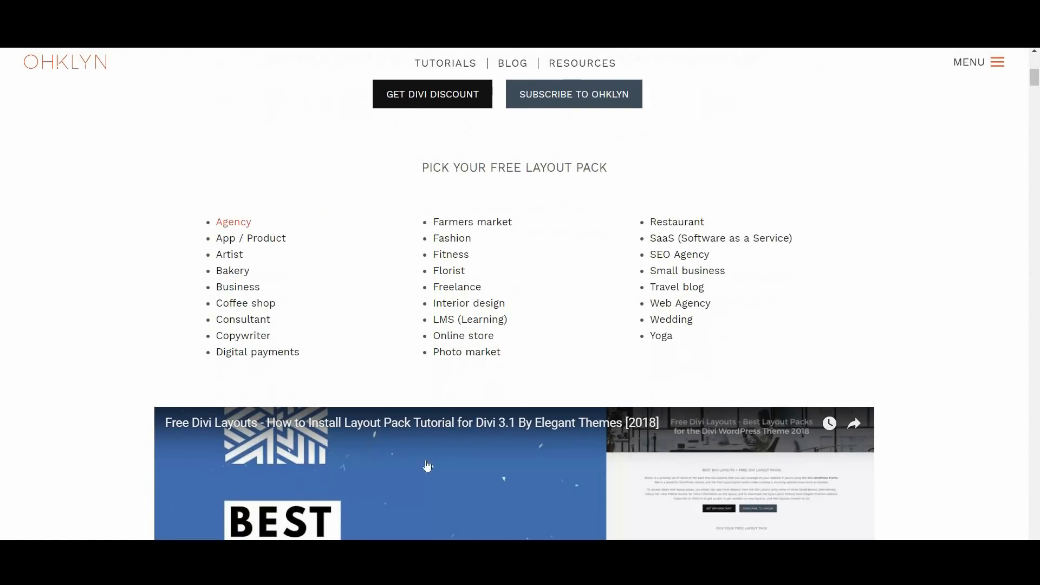
scroll(576, 435, down, 13)
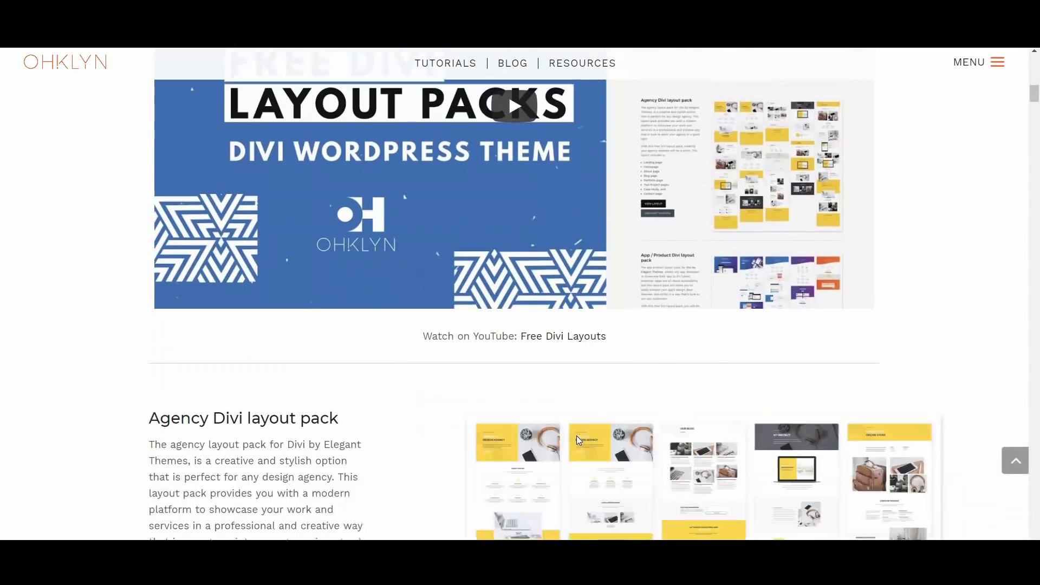
scroll(562, 460, down, 13)
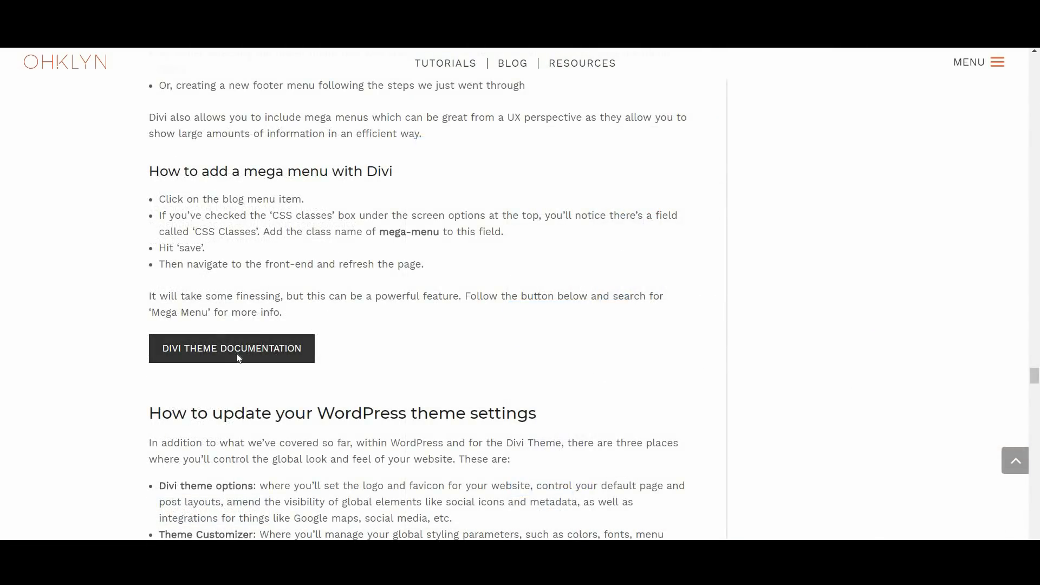
Step: Open the Divi Theme Documentation linked in the article, and look through its tutorial collections and the Browse All Tutorials list
click(238, 355)
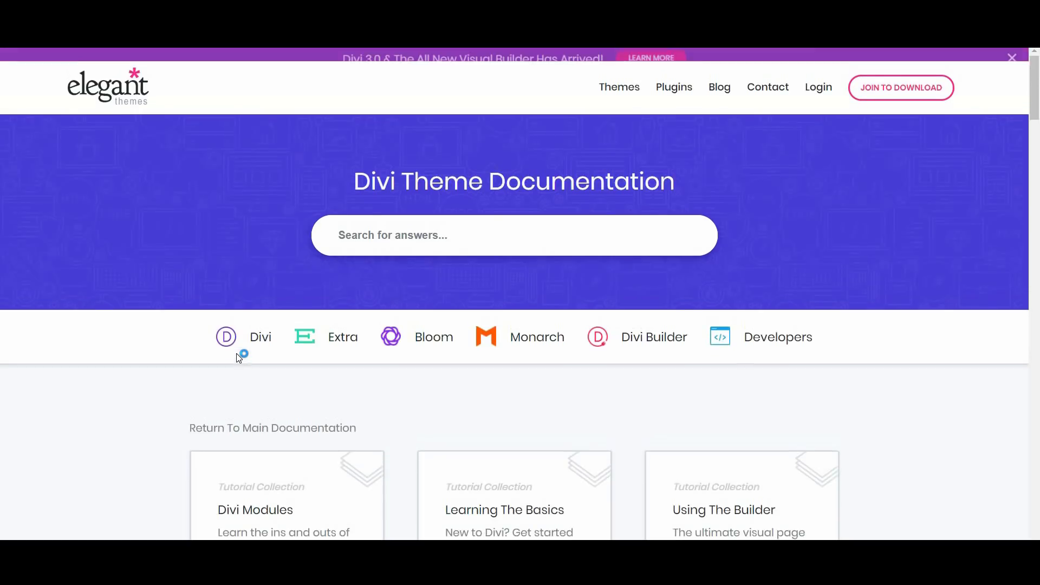
scroll(720, 445, down, 3)
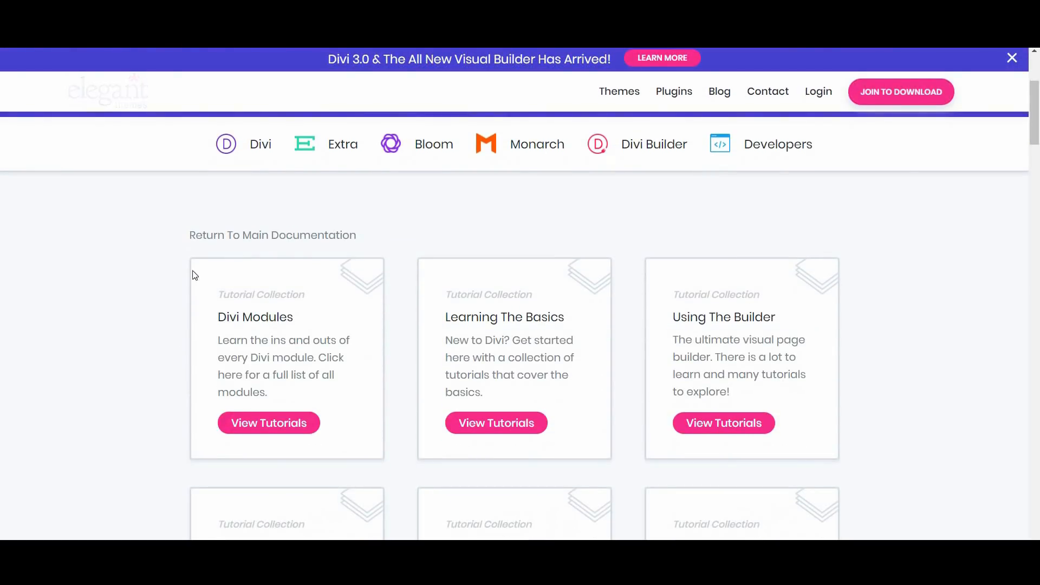
scroll(409, 476, down, 5)
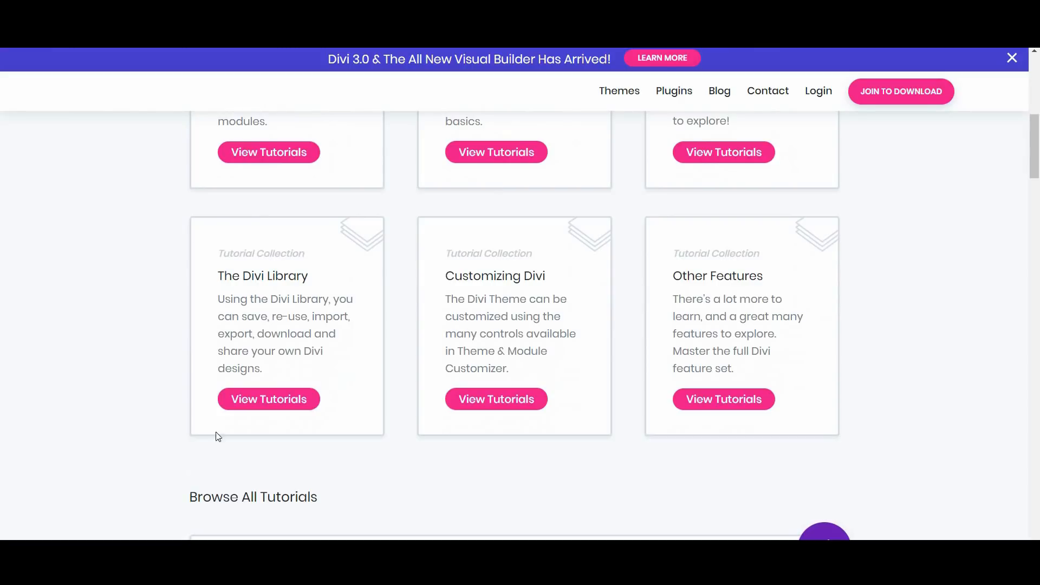
scroll(436, 498, down, 5)
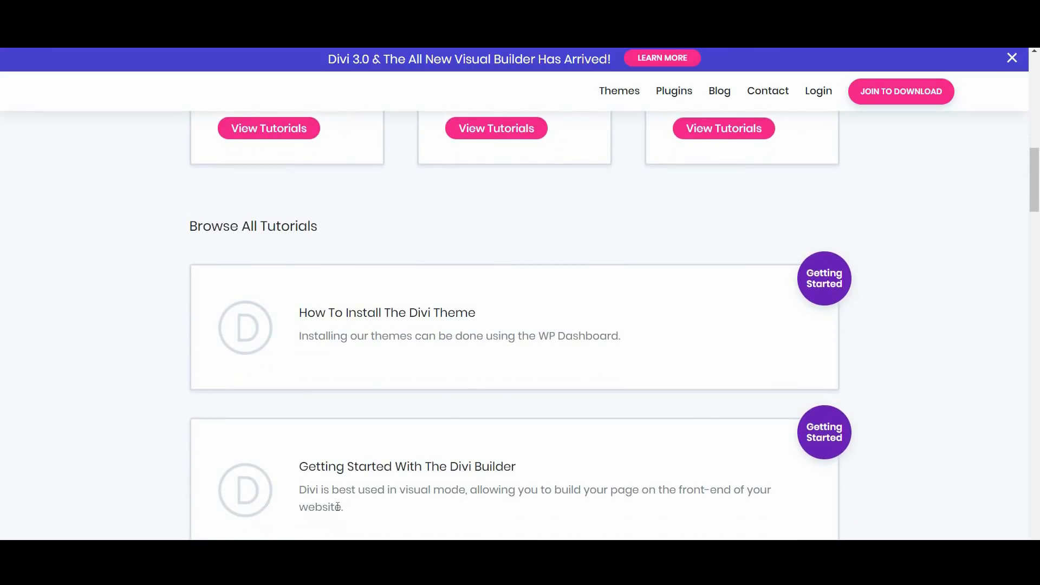
scroll(360, 509, down, 6)
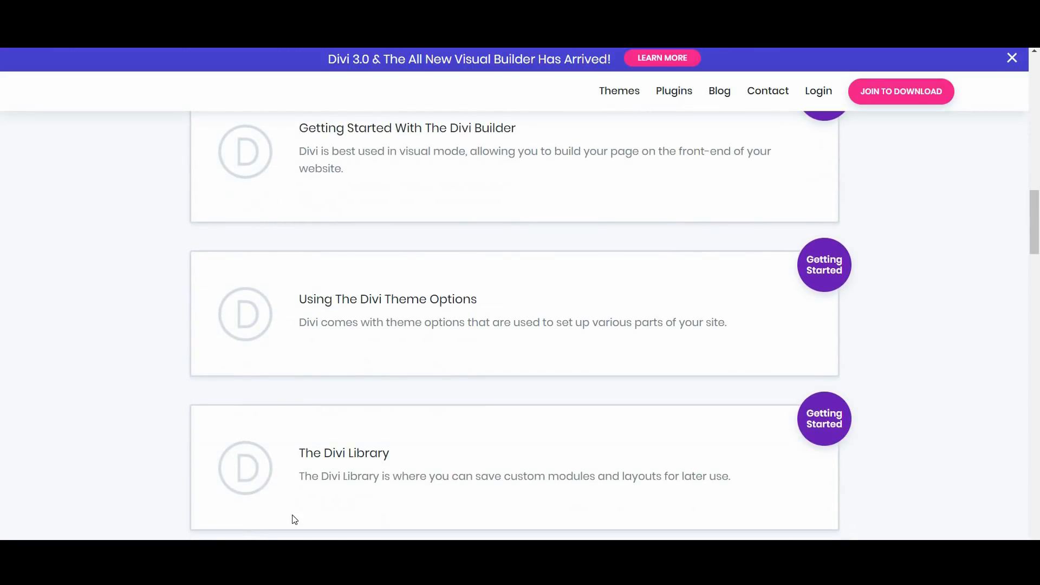
scroll(292, 519, down, 5)
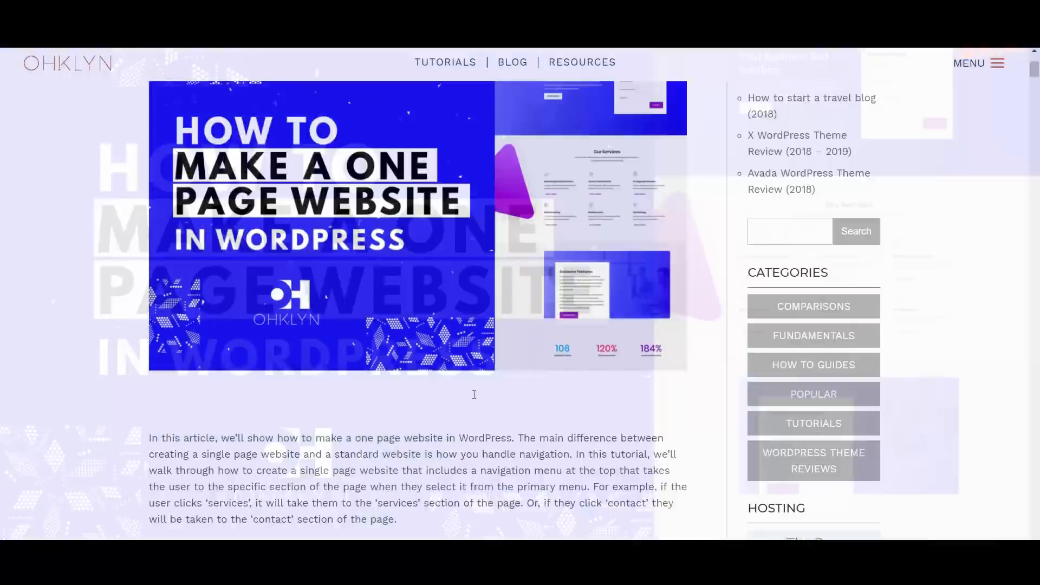
Step: Go to the article's Step 1 Preparation section, and read through the OHKLYN article on what a WordPress website costs
scroll(408, 395, down, 7)
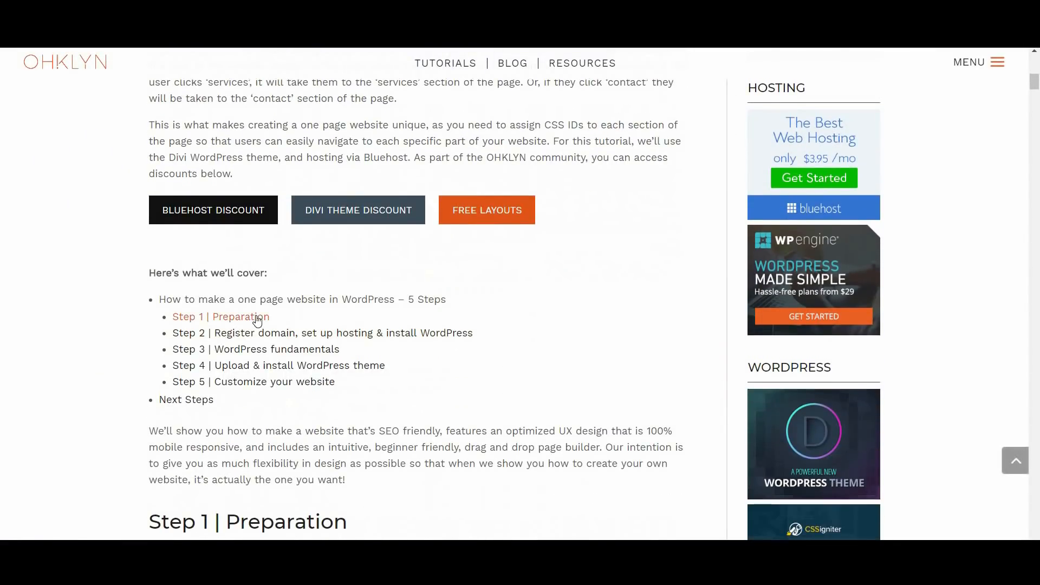
click(260, 316)
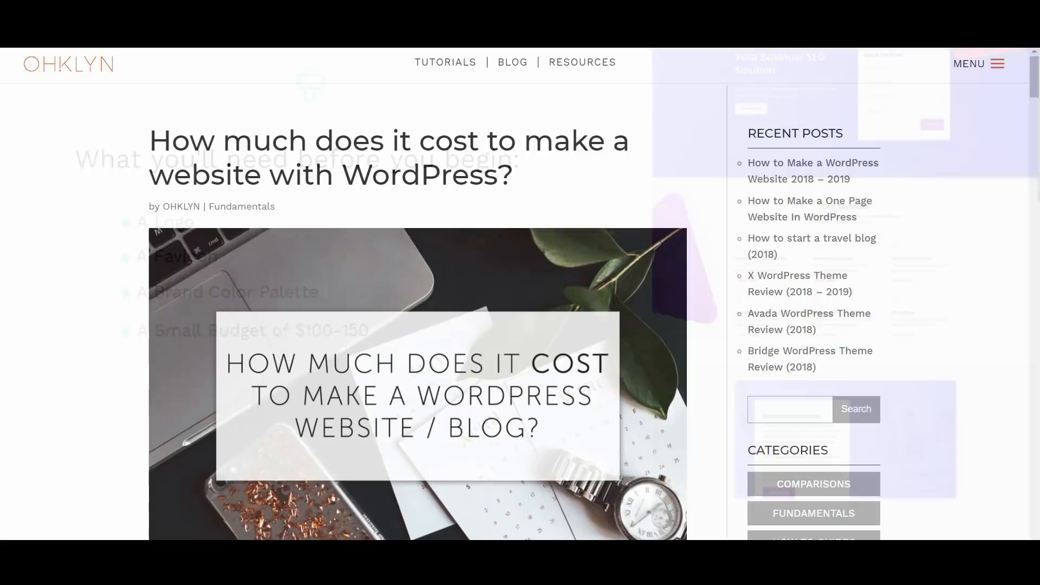
scroll(524, 418, down, 9)
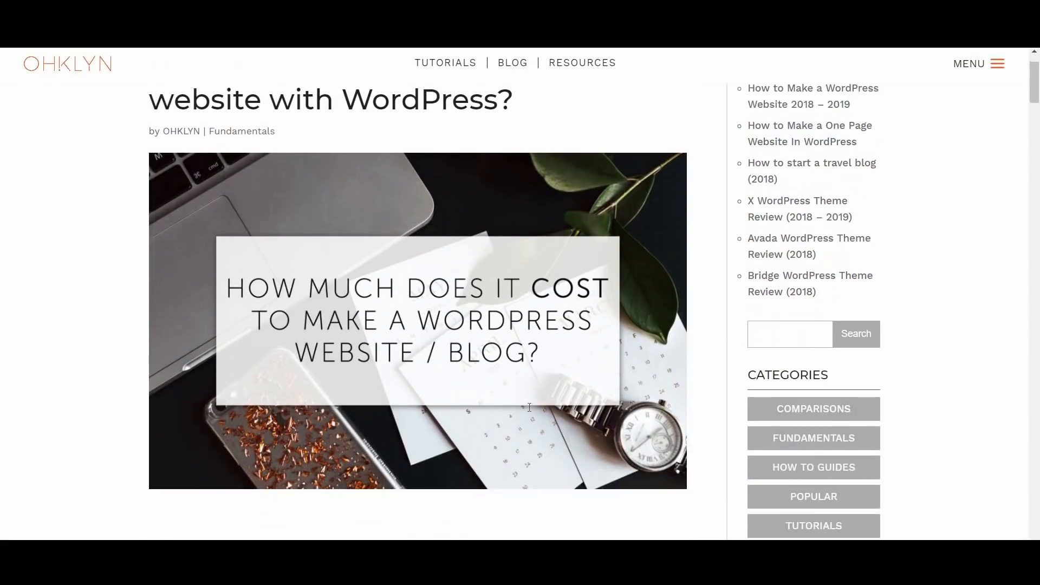
scroll(414, 406, down, 6)
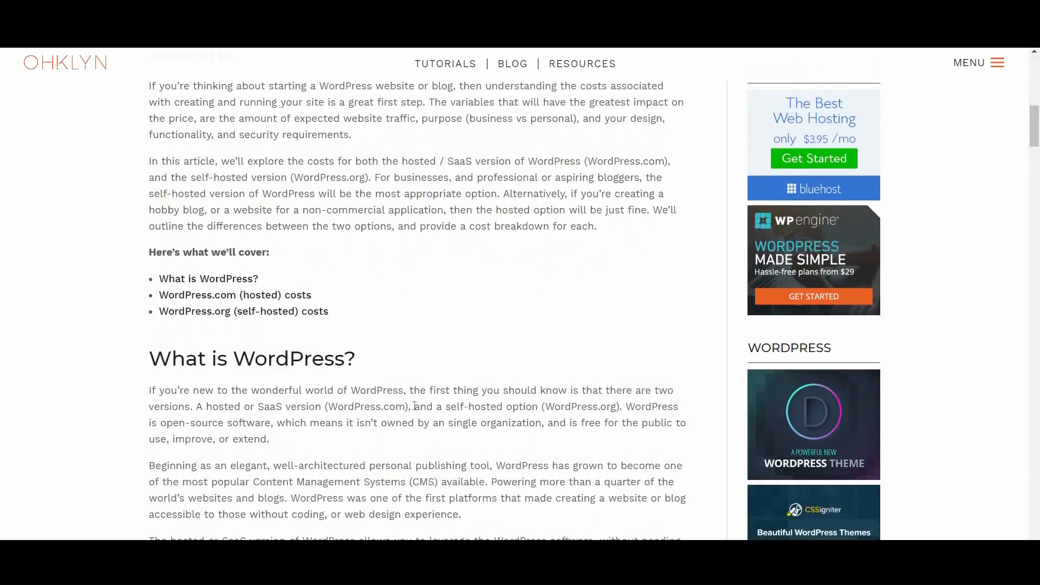
scroll(413, 406, down, 3)
scroll(415, 409, down, 4)
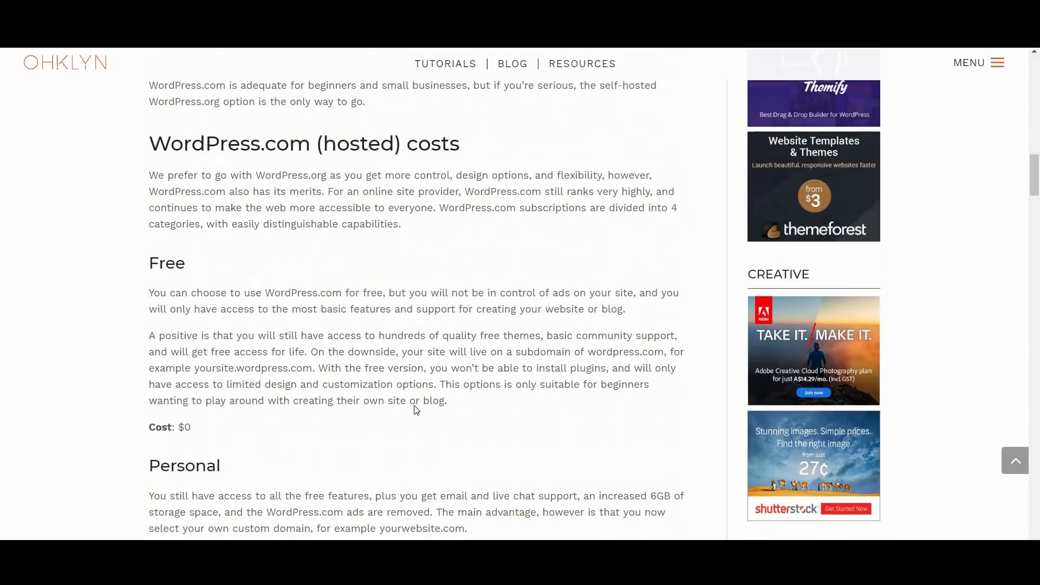
scroll(414, 407, down, 6)
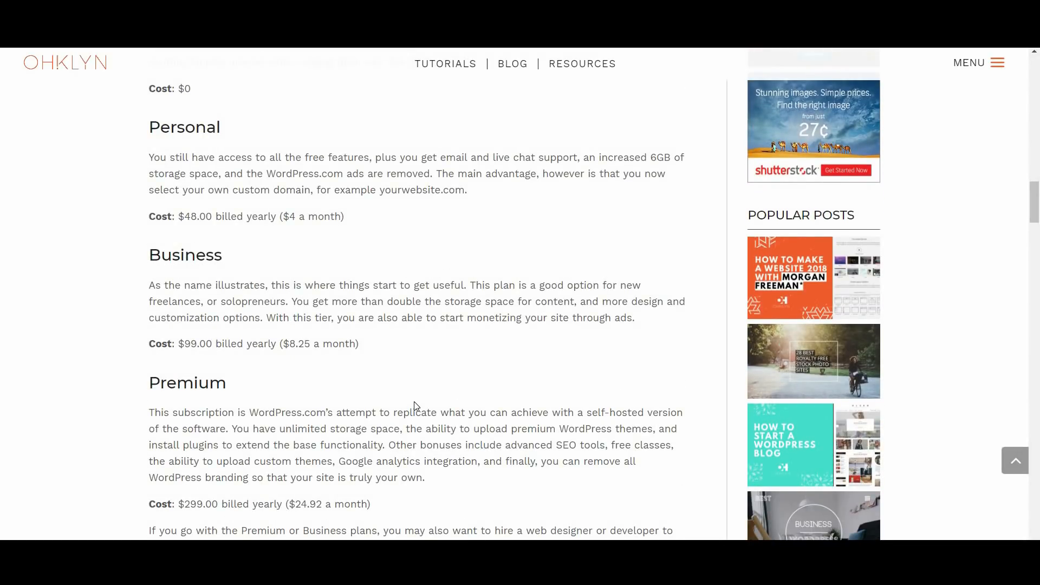
scroll(414, 406, down, 5)
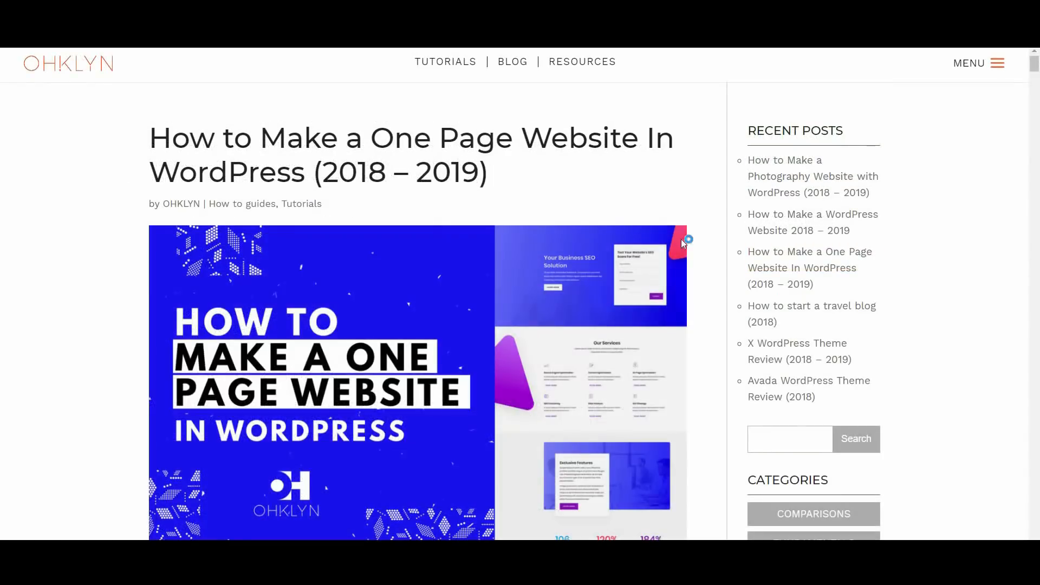
Step: Read the Step 1 Preparation section of the one page website article, covering UX design and brand and content planning
scroll(385, 457, down, 8)
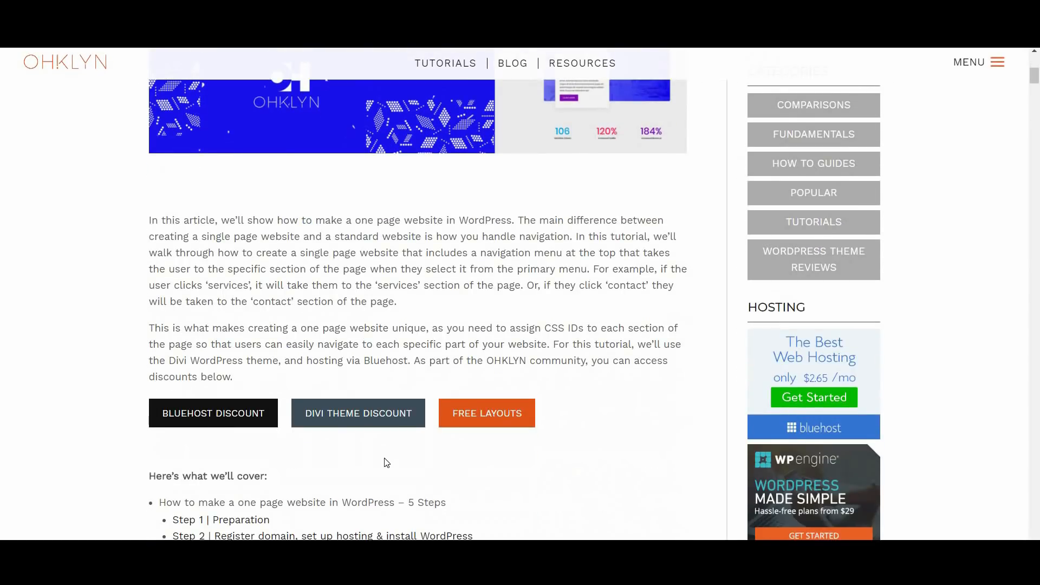
scroll(242, 317, down, 3)
click(242, 314)
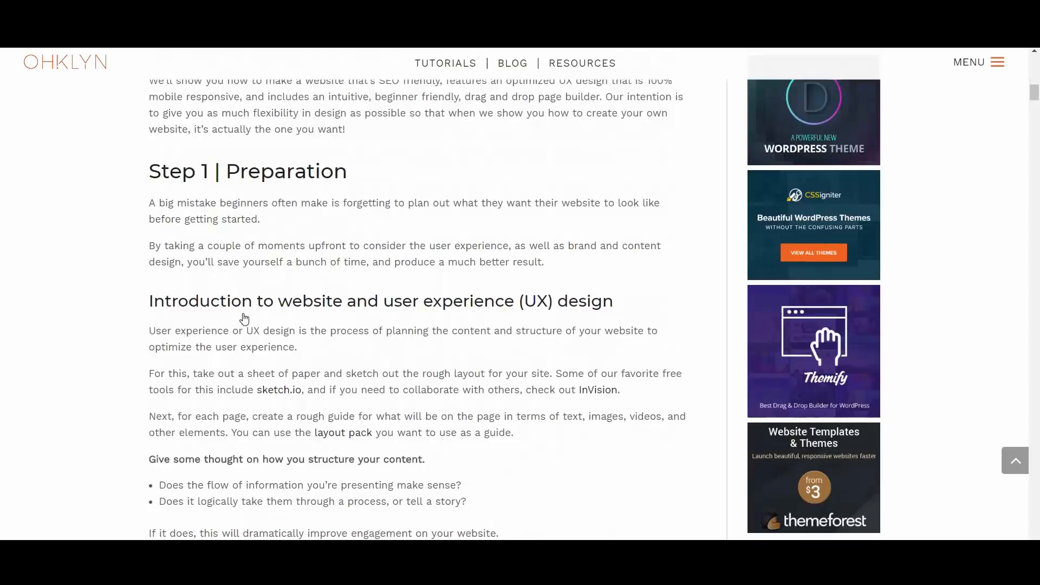
scroll(265, 332, down, 1)
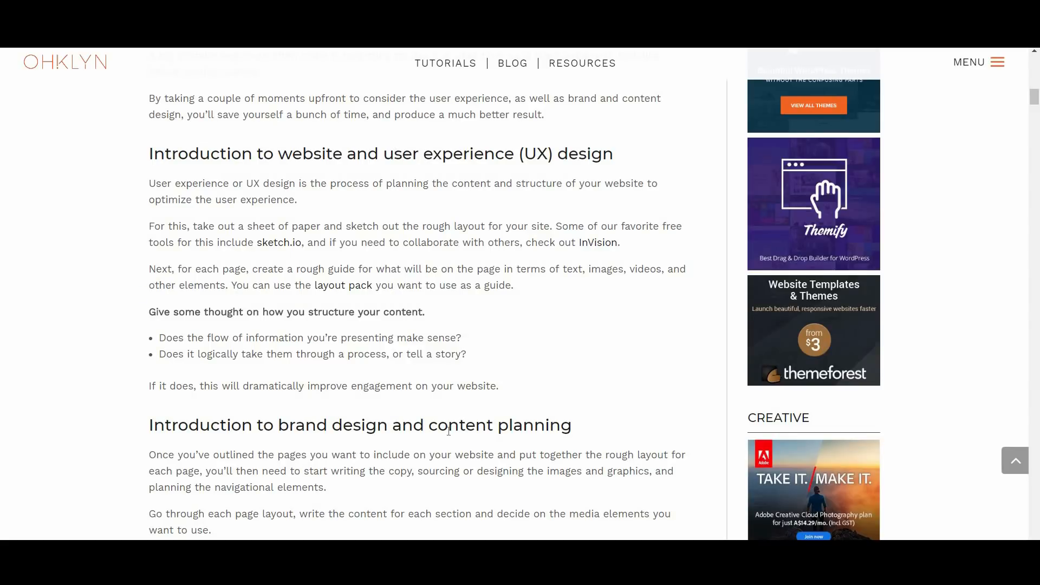
scroll(353, 392, down, 6)
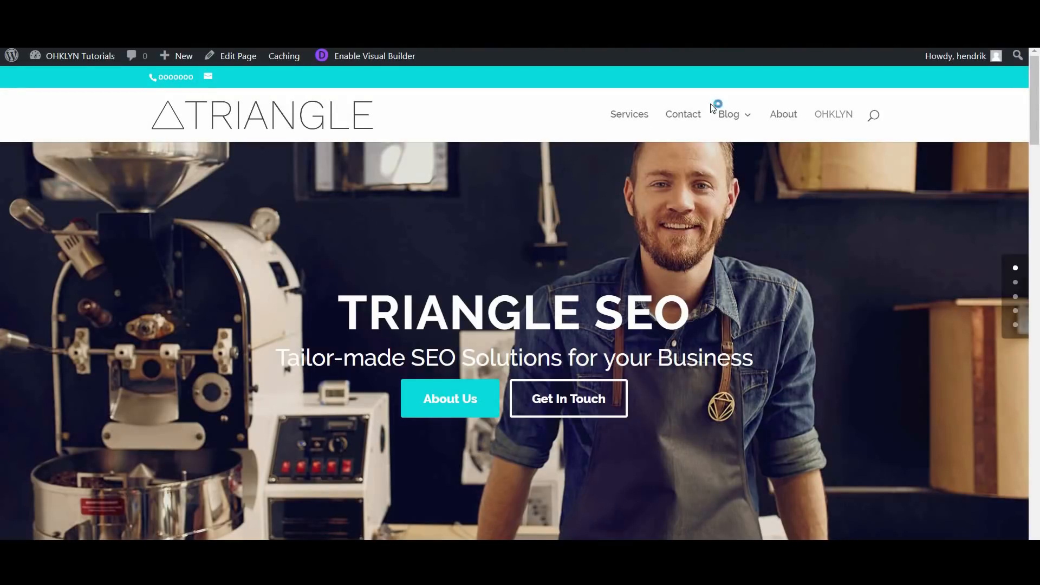
Step: Try the Services, Contact, Blog and About navigation links on the TRIANGLE one page demo website
click(629, 114)
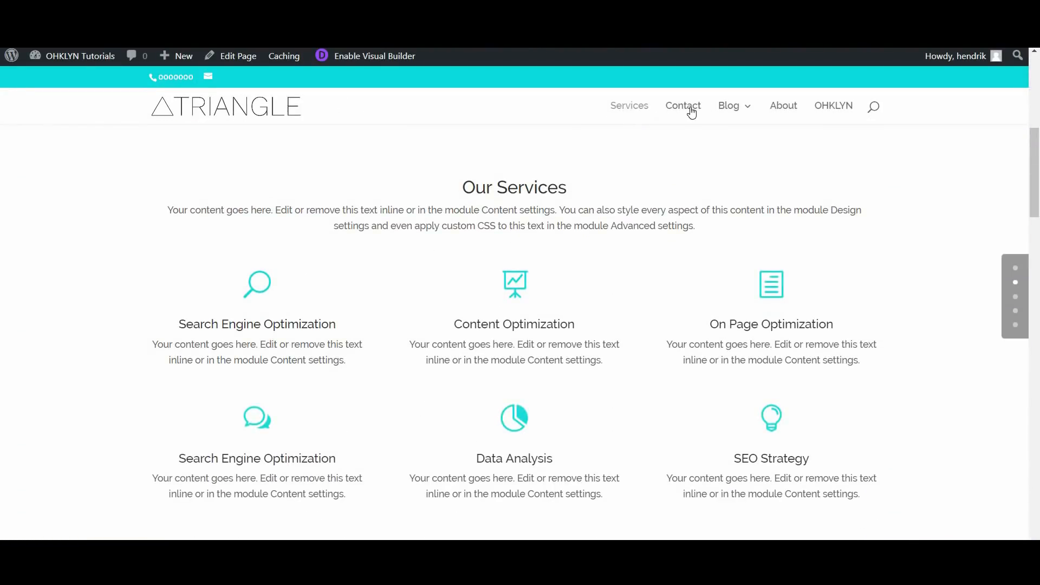
click(692, 113)
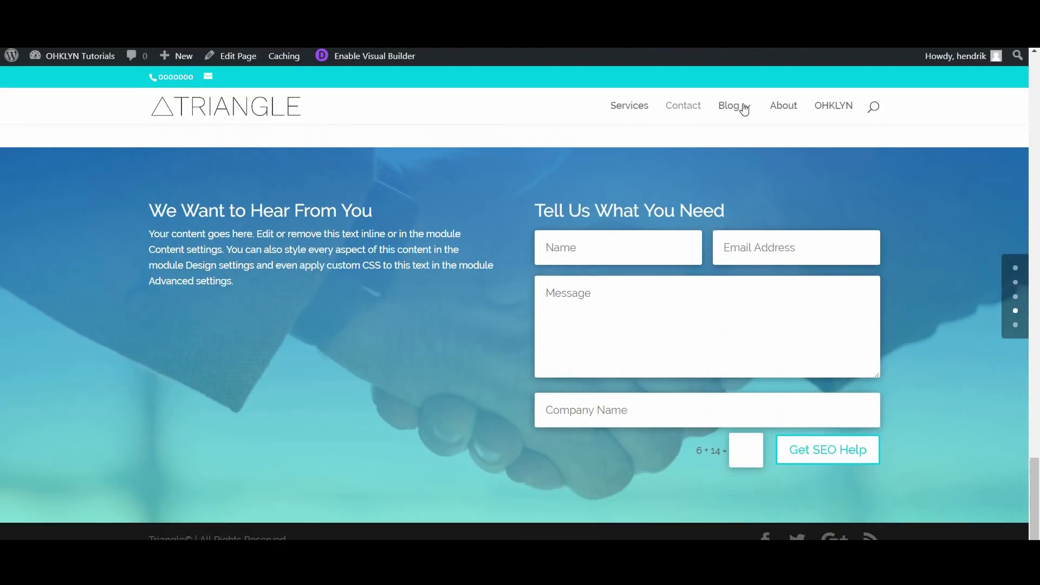
click(738, 108)
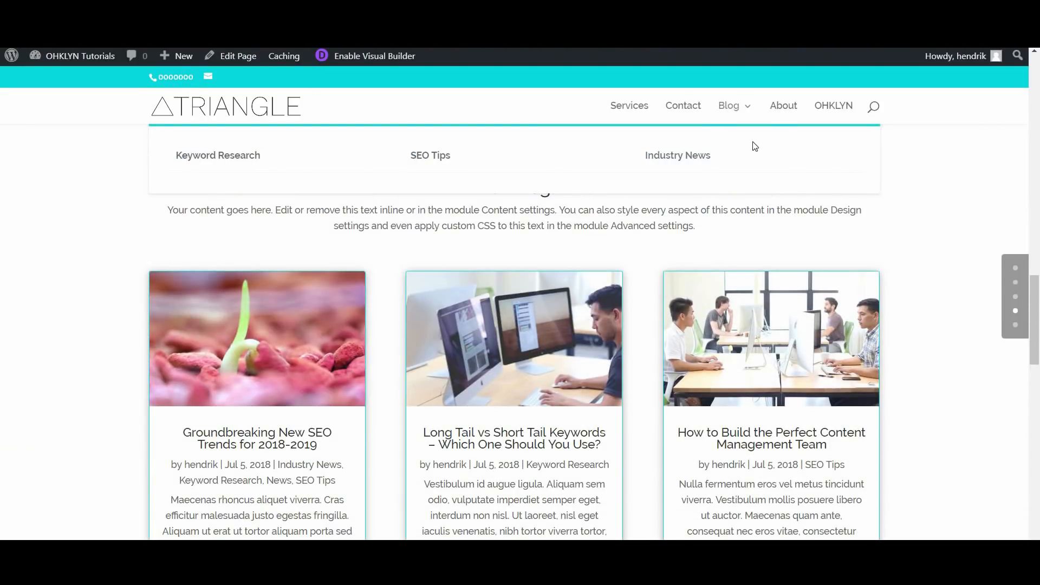
click(781, 114)
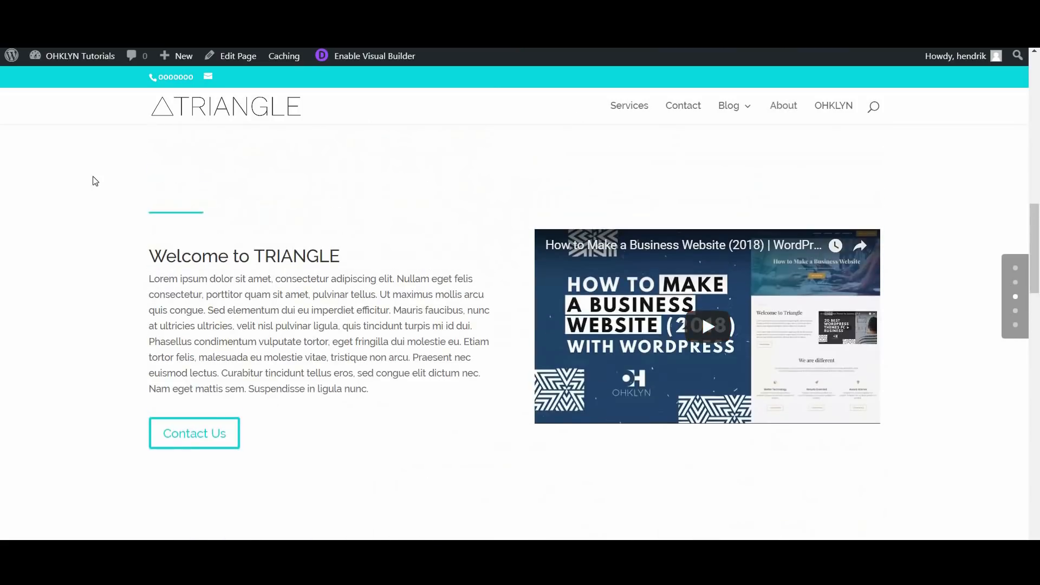
Step: Look through the TRIANGLE demo page's sections, from Our Services and Welcome to TRIANGLE to Our Blog
scroll(667, 269, up, 10)
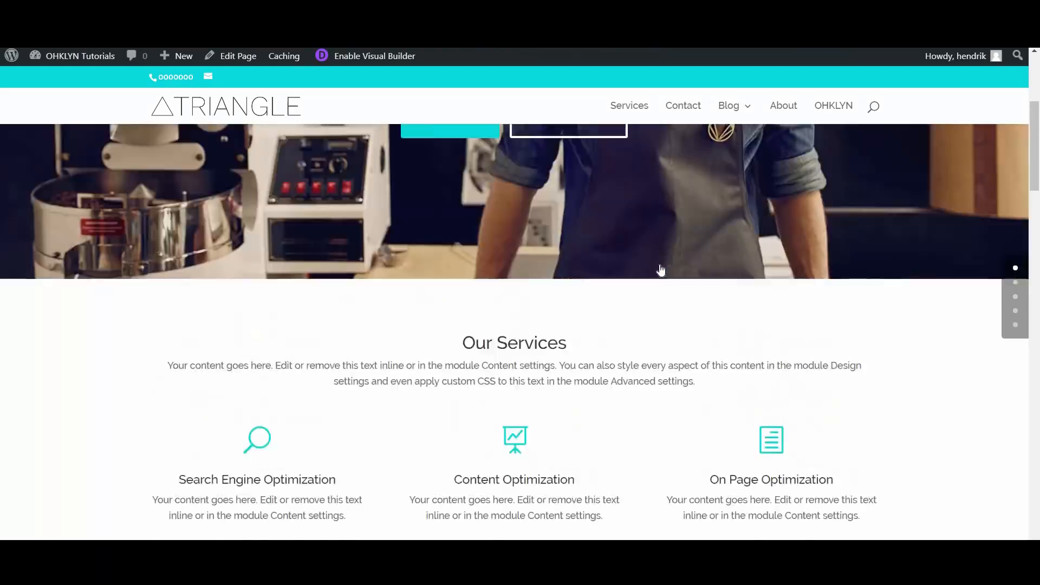
scroll(662, 279, down, 2)
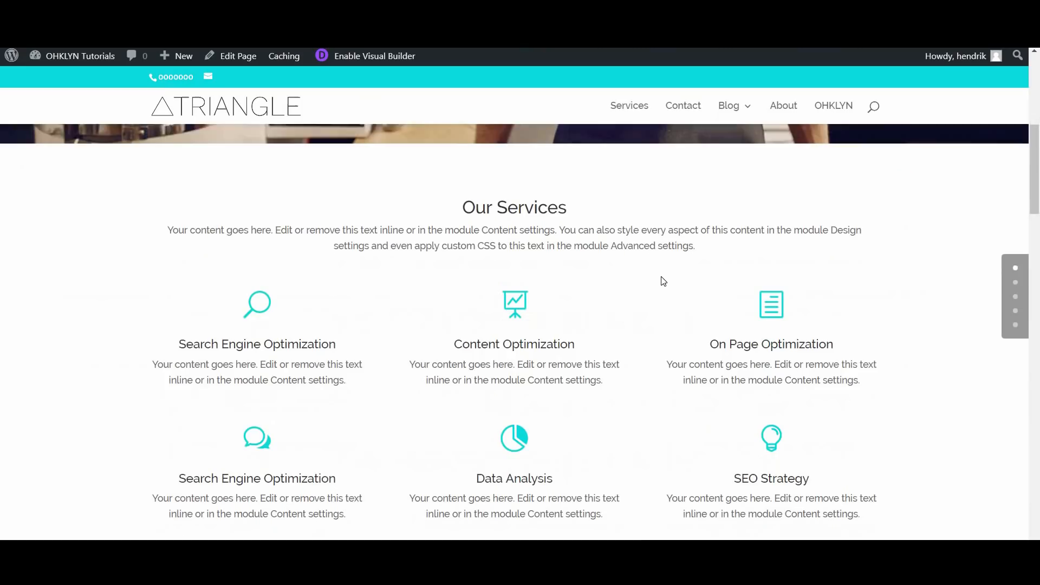
scroll(663, 281, down, 5)
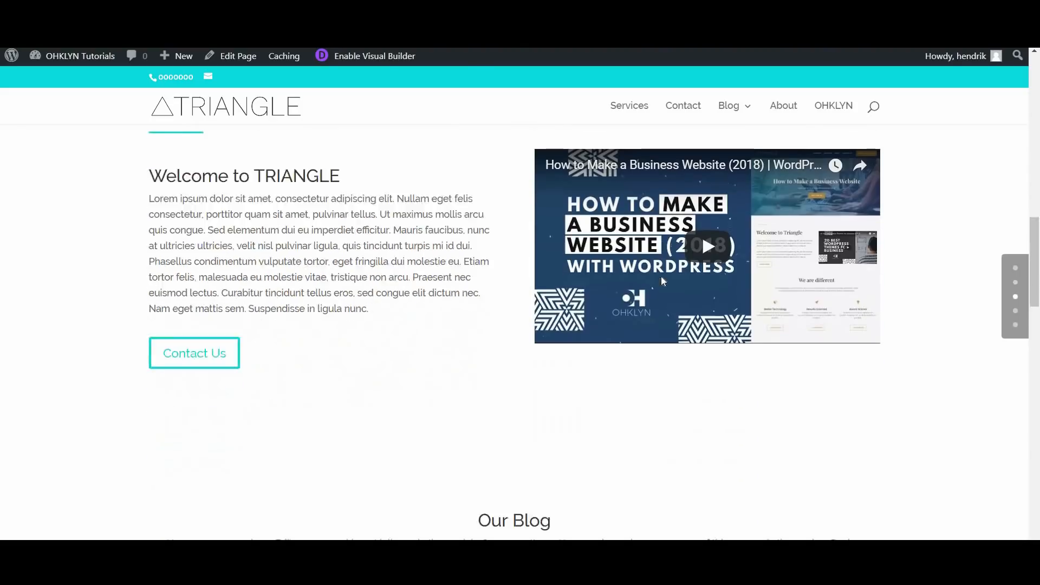
scroll(662, 276, down, 6)
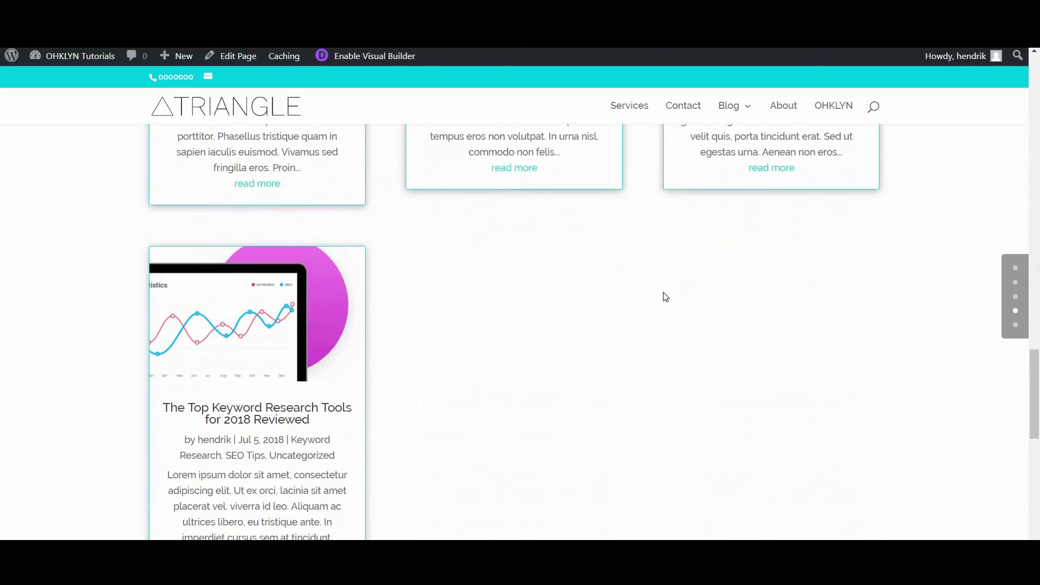
scroll(660, 302, down, 2)
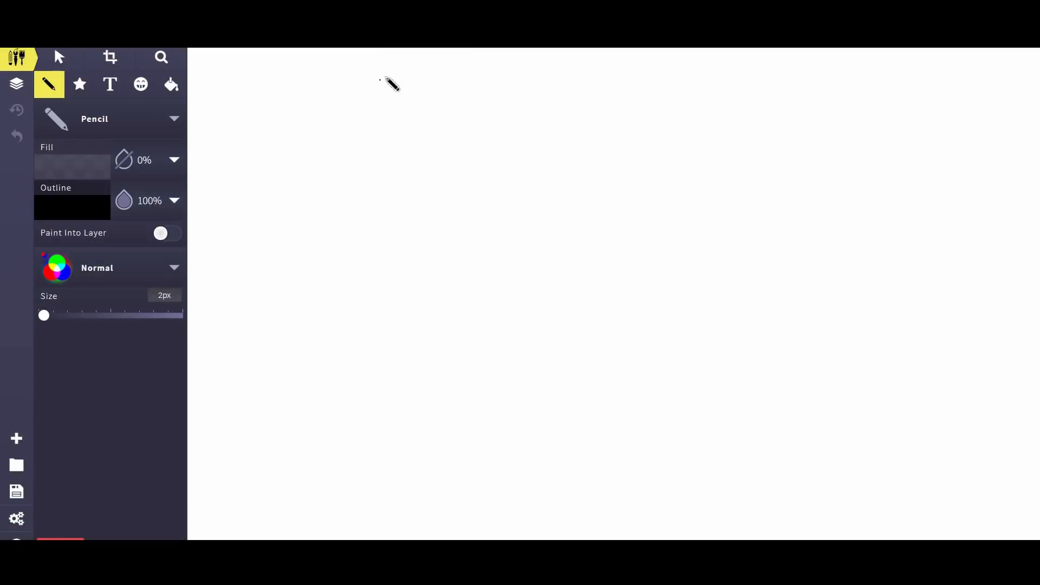
Step: Sketch the outline of the web page as a tall frame with a top edge and two long sides using the Pencil
mouse_move(387, 81)
mouse_down()
mouse_move(360, 395)
mouse_move(364, 542)
mouse_up()
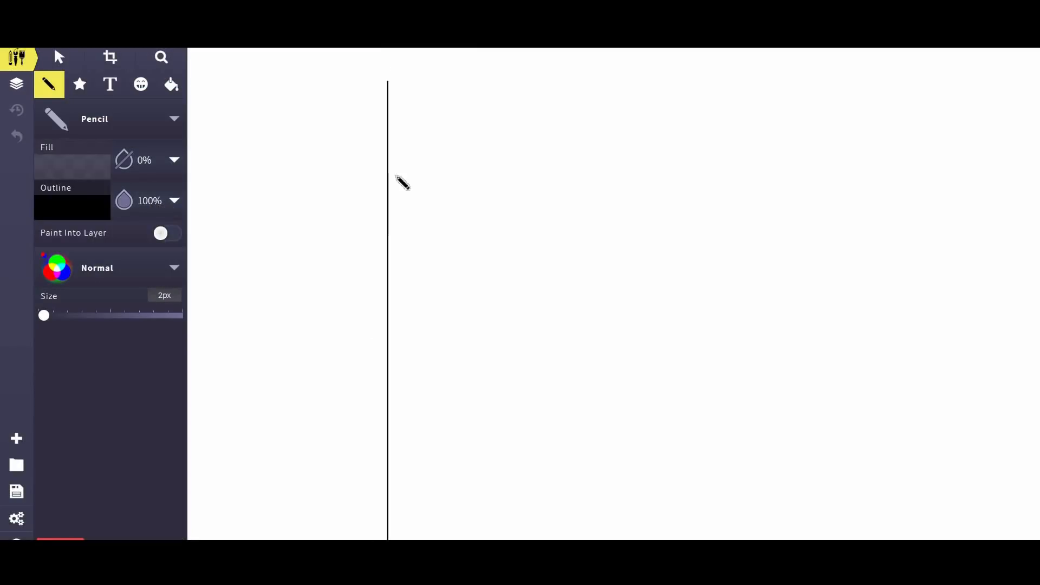
mouse_move(391, 85)
mouse_down()
mouse_move(912, 128)
mouse_move(909, 96)
mouse_move(915, 542)
mouse_up()
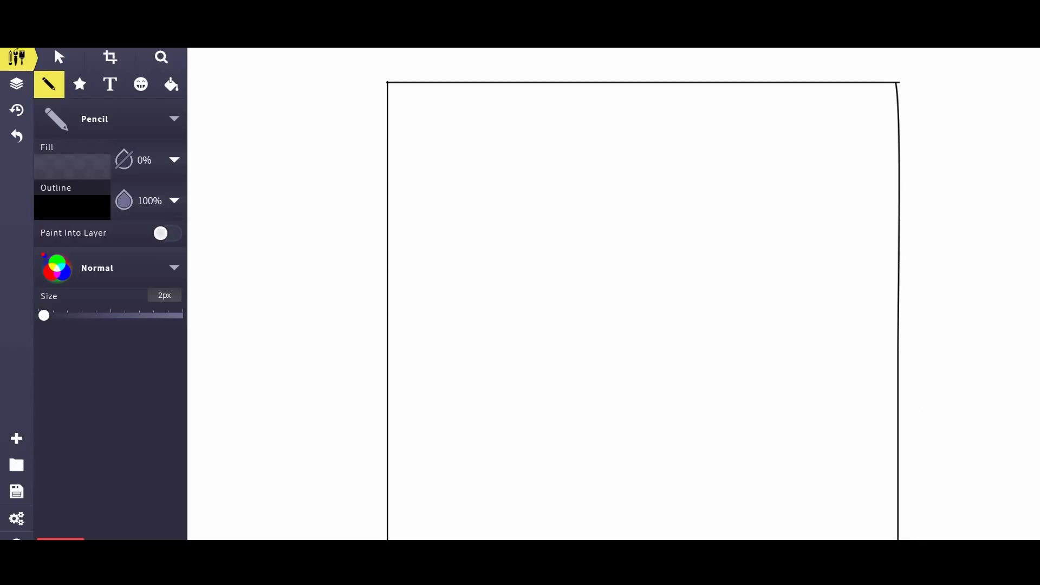
click(563, 186)
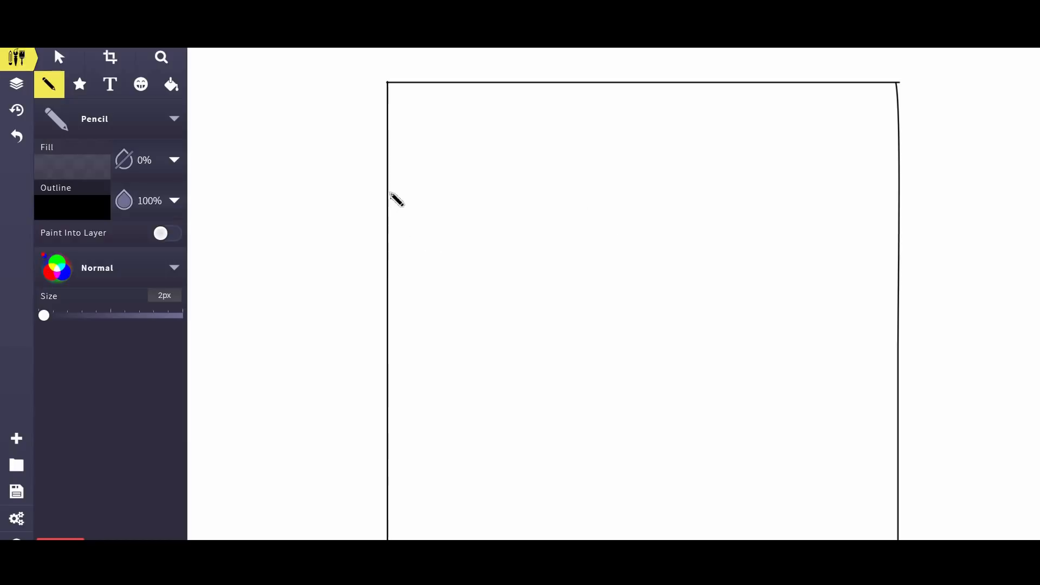
Step: Divide the page frame into stacked sections with four full-width horizontal lines
drag(388, 191, 904, 172)
drag(394, 311, 903, 310)
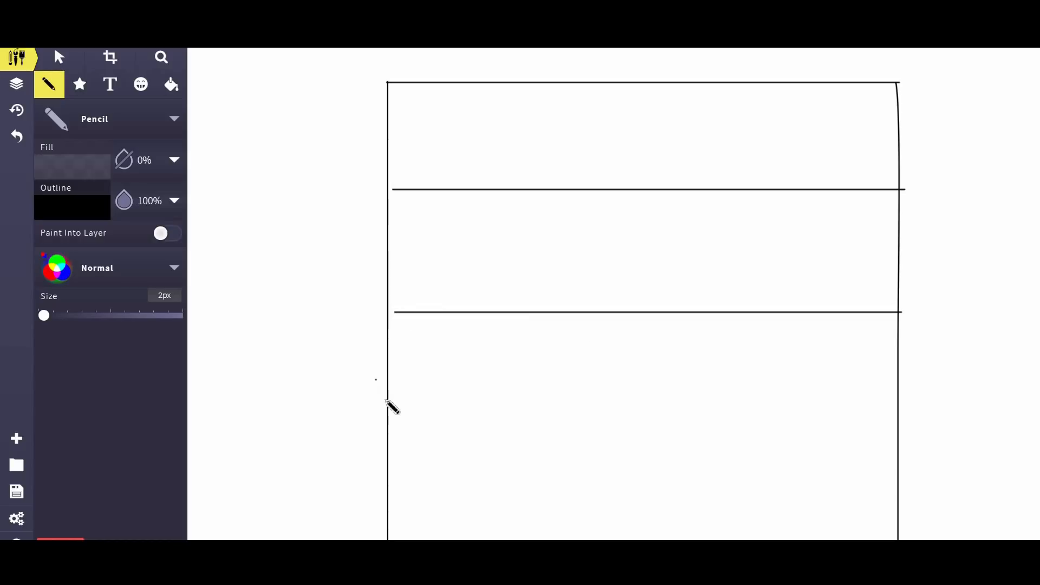
drag(391, 413, 415, 413)
drag(775, 415, 897, 414)
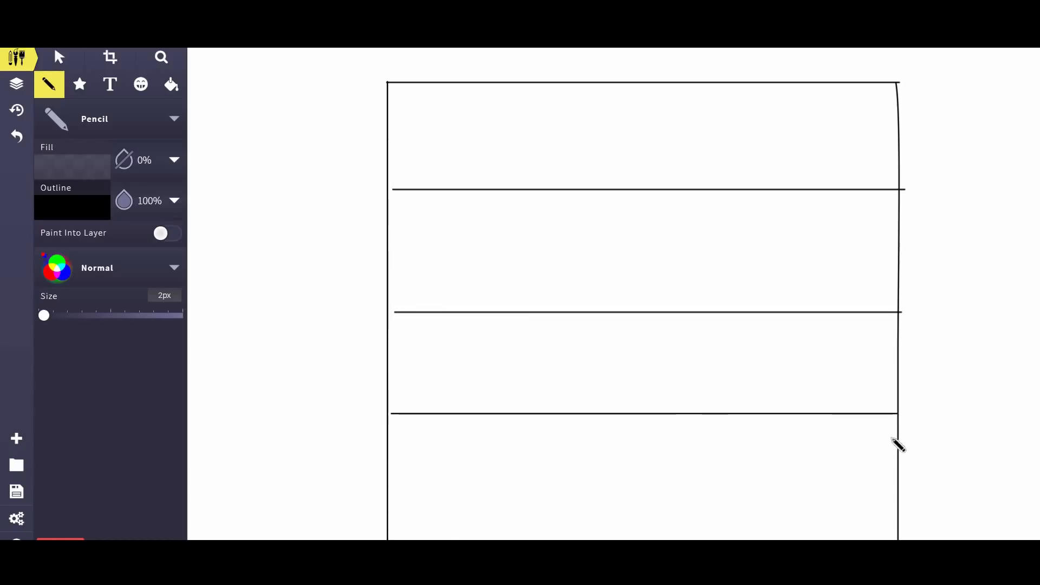
mouse_move(391, 516)
mouse_down()
mouse_move(922, 515)
mouse_move(908, 517)
mouse_up()
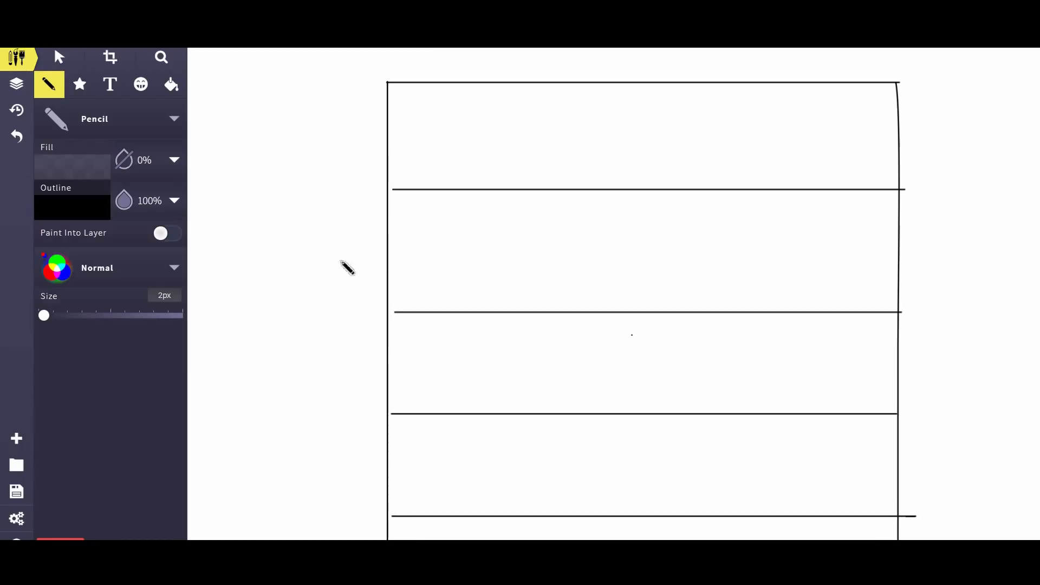
Step: Add two text labels near the top of the page sketch, reading "Header" and "About"
click(107, 96)
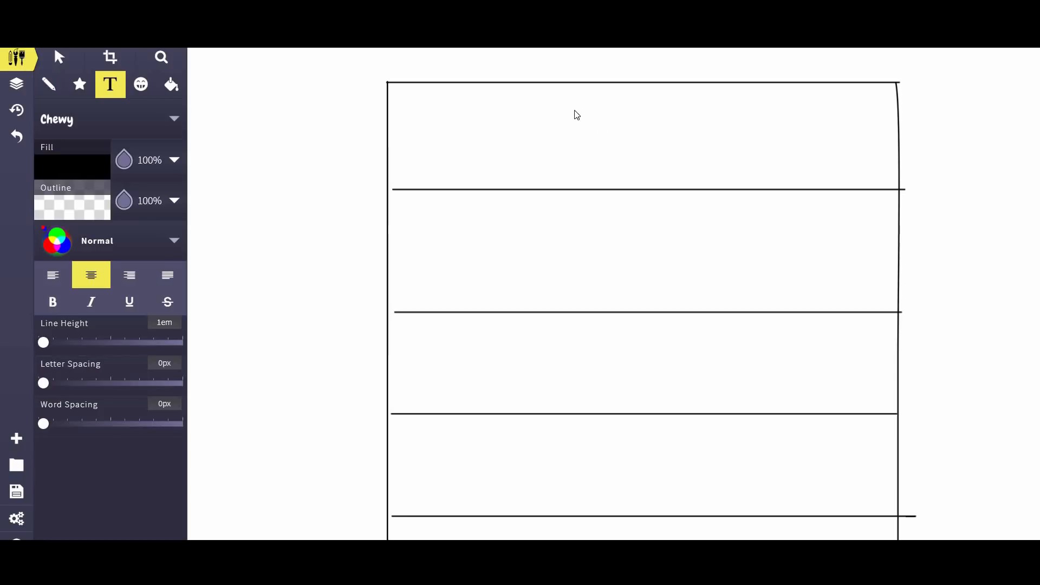
click(602, 132)
text(Header)
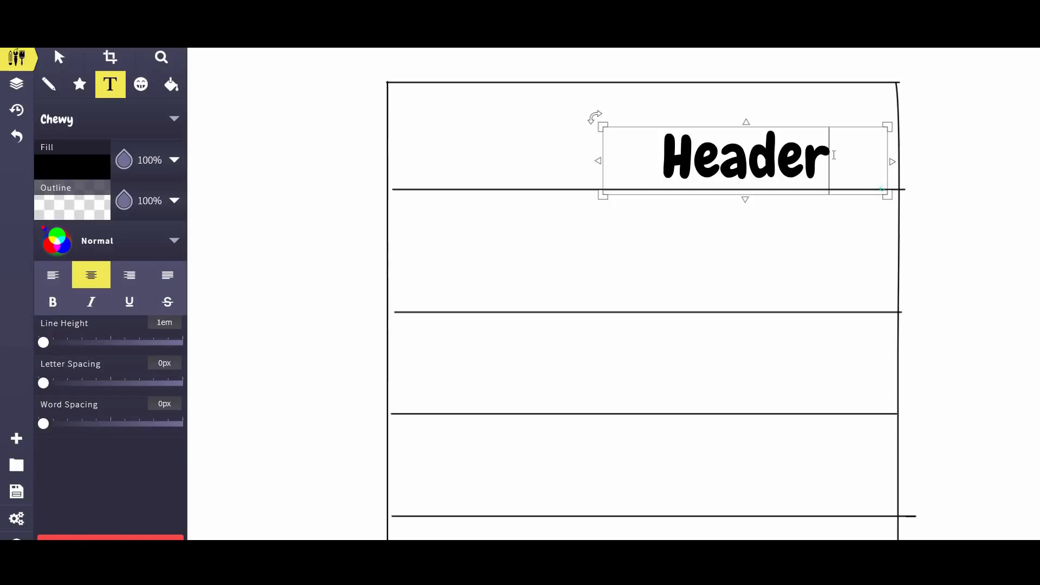
click(804, 155)
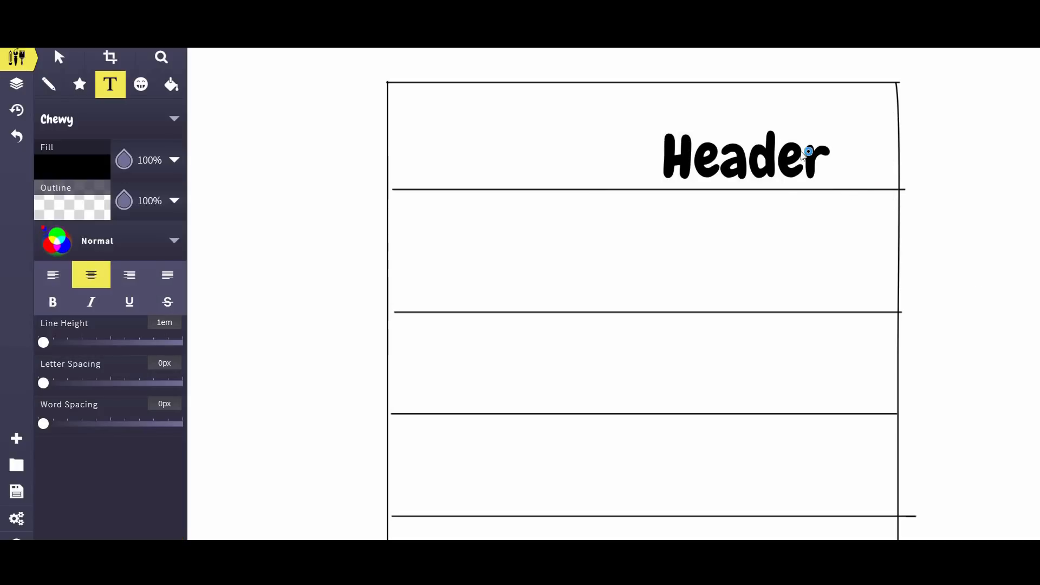
text(About)
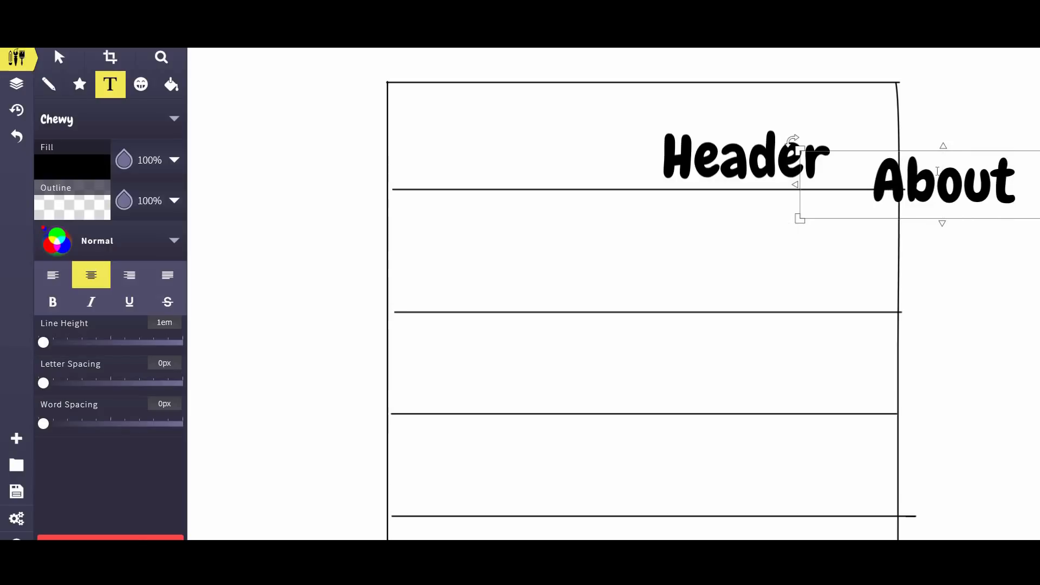
Step: Shrink both labels, centring Header in the first section and placing About in the left half of the second section
click(59, 57)
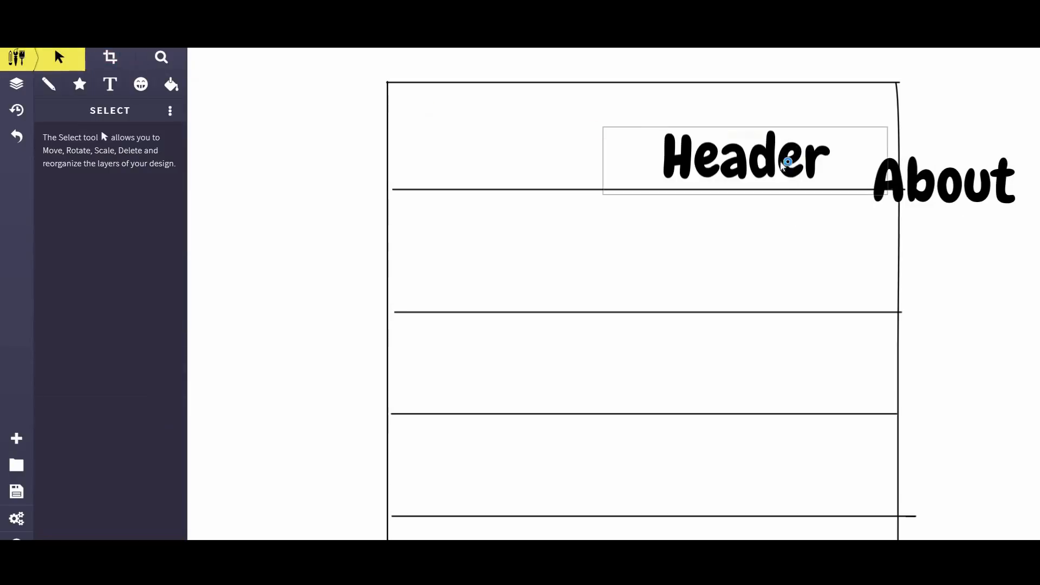
drag(725, 135, 667, 123)
drag(798, 163, 698, 109)
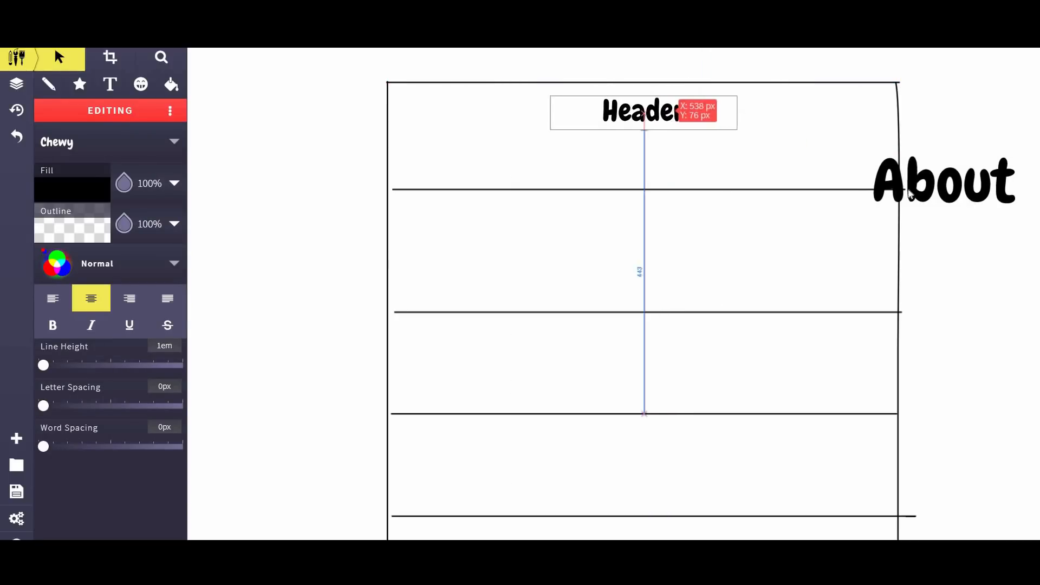
drag(960, 198, 667, 244)
drag(790, 260, 695, 227)
mouse_move(621, 213)
mouse_down()
mouse_move(663, 214)
mouse_move(473, 226)
mouse_up()
Step: Split the About section with a vertical pencil line and sketch a video play triangle in its right half
click(49, 85)
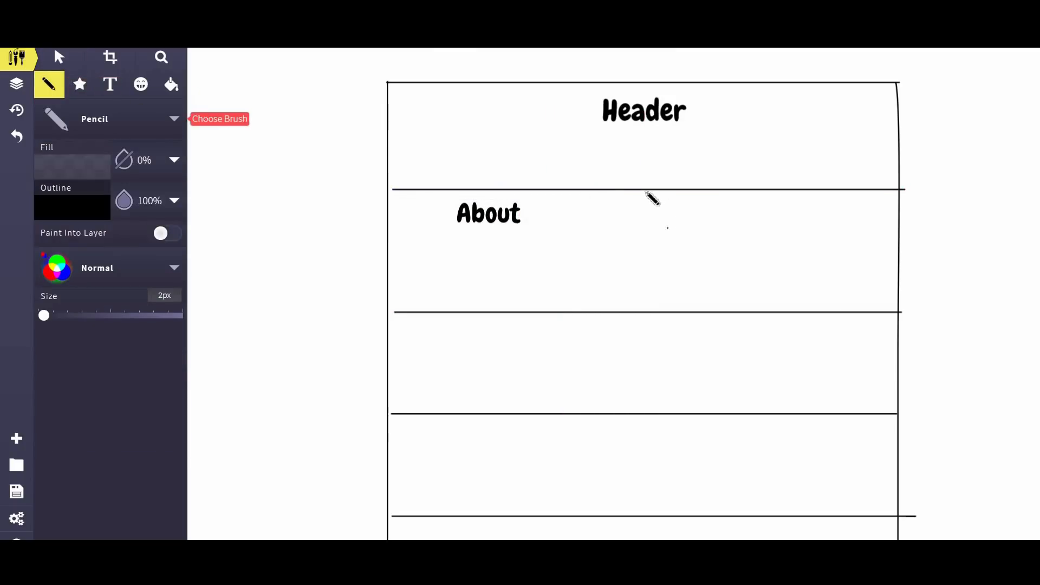
drag(642, 193, 642, 312)
mouse_move(743, 229)
mouse_down()
mouse_move(743, 281)
mouse_move(754, 235)
mouse_move(799, 266)
mouse_move(741, 278)
mouse_up()
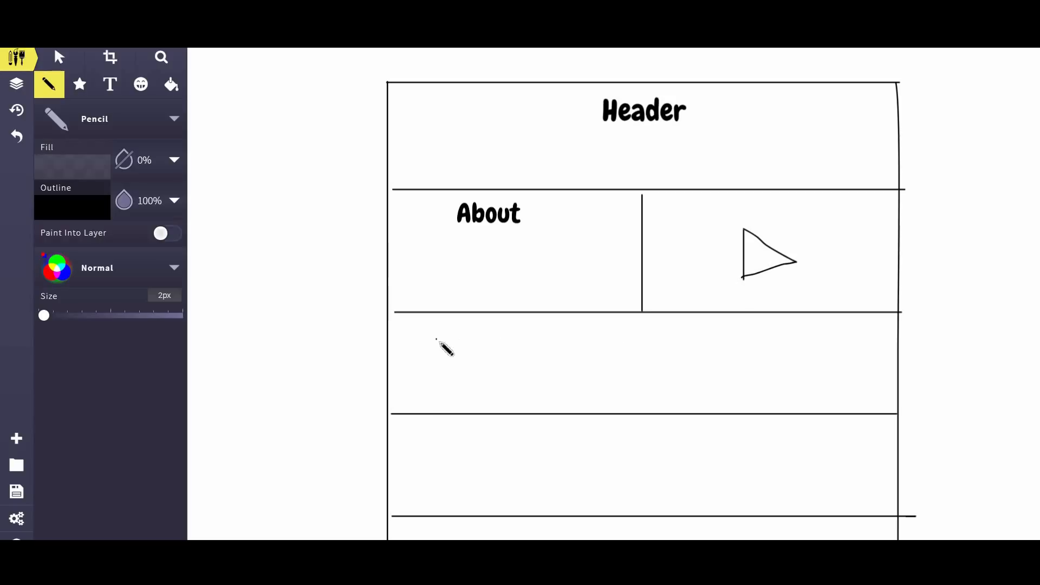
Step: Sketch two service items in the third section, each a circle icon with two wavy text lines beneath it
mouse_move(455, 330)
mouse_down()
mouse_move(437, 340)
mouse_move(482, 340)
mouse_move(434, 330)
mouse_up()
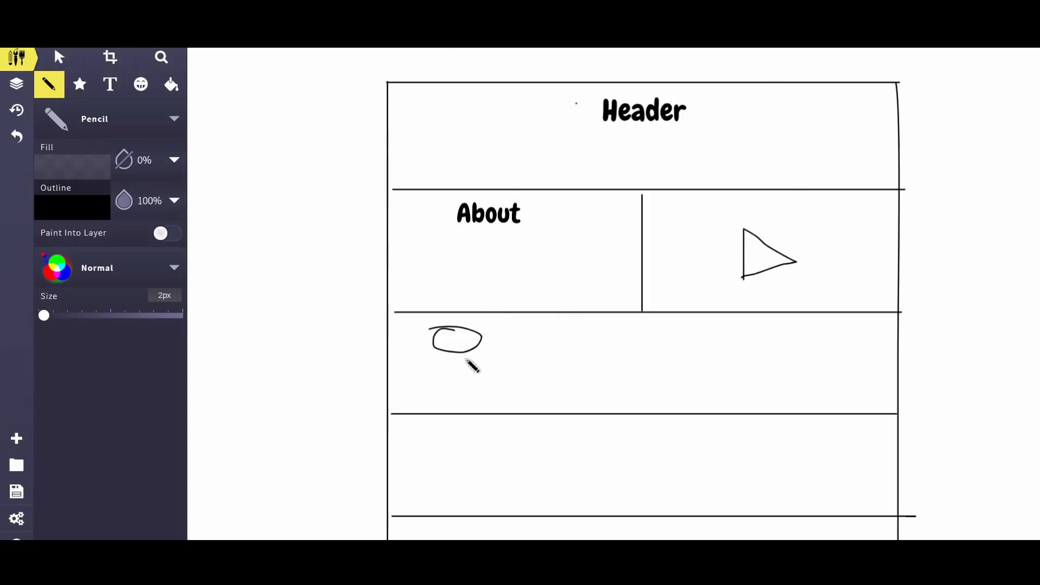
drag(405, 373, 500, 376)
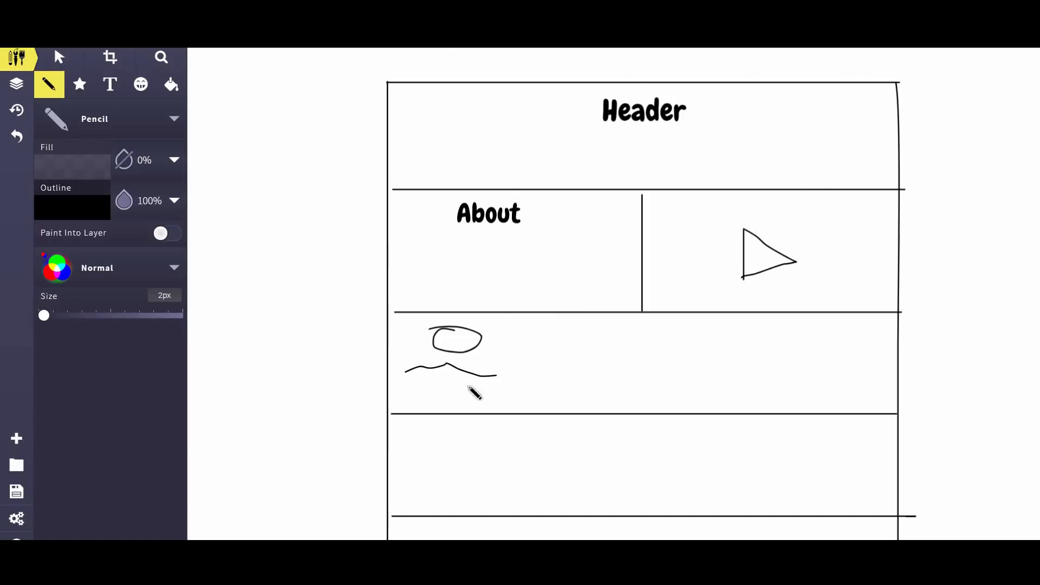
drag(424, 390, 480, 393)
mouse_move(637, 327)
mouse_down()
mouse_move(612, 342)
mouse_move(633, 330)
mouse_move(613, 358)
mouse_move(627, 383)
mouse_move(695, 382)
mouse_up()
drag(616, 400, 661, 402)
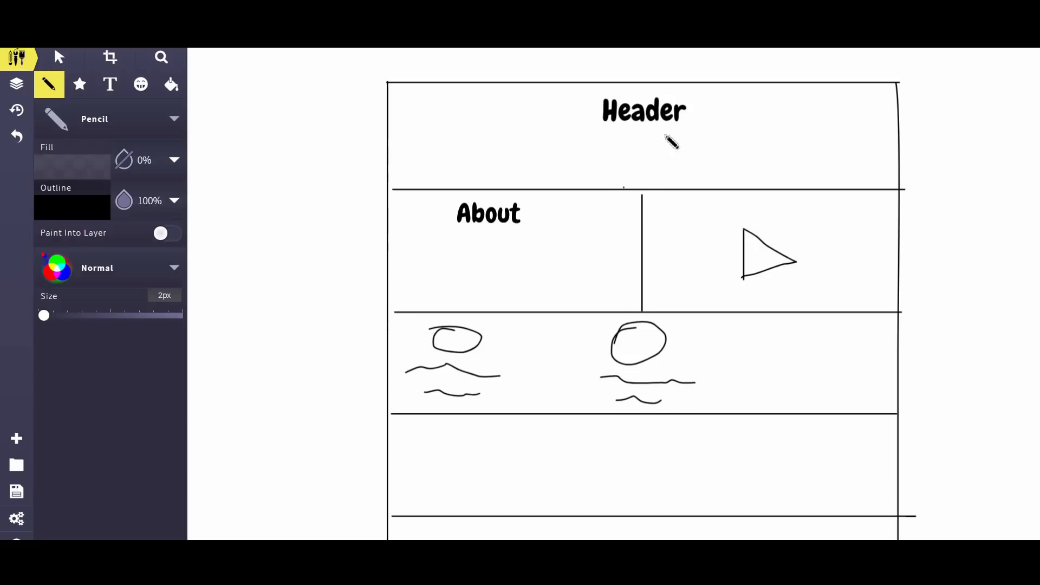
Step: Add the text "Services" beneath the Header label and shrink it to button-label size
click(110, 84)
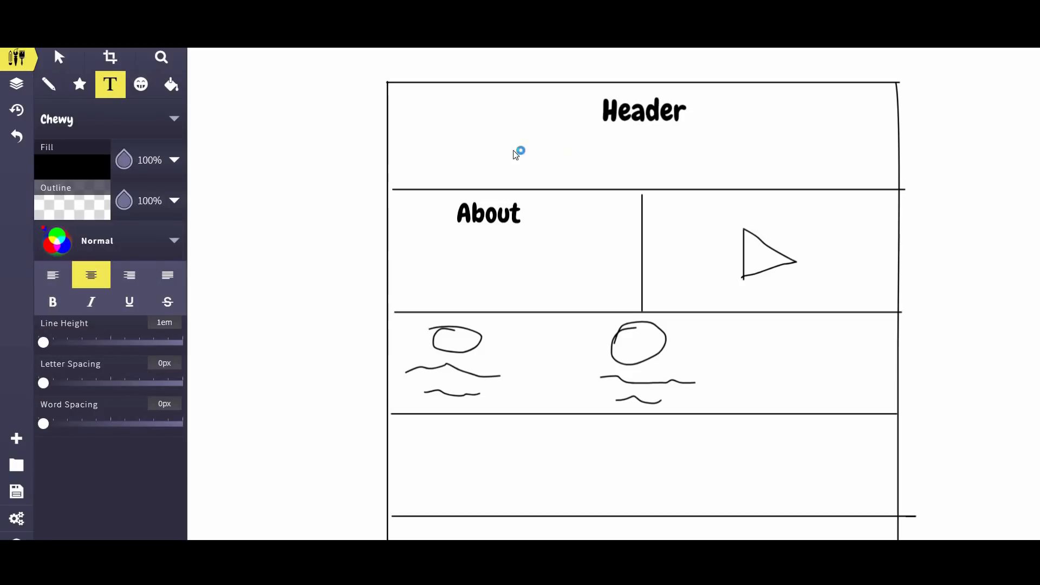
click(546, 163)
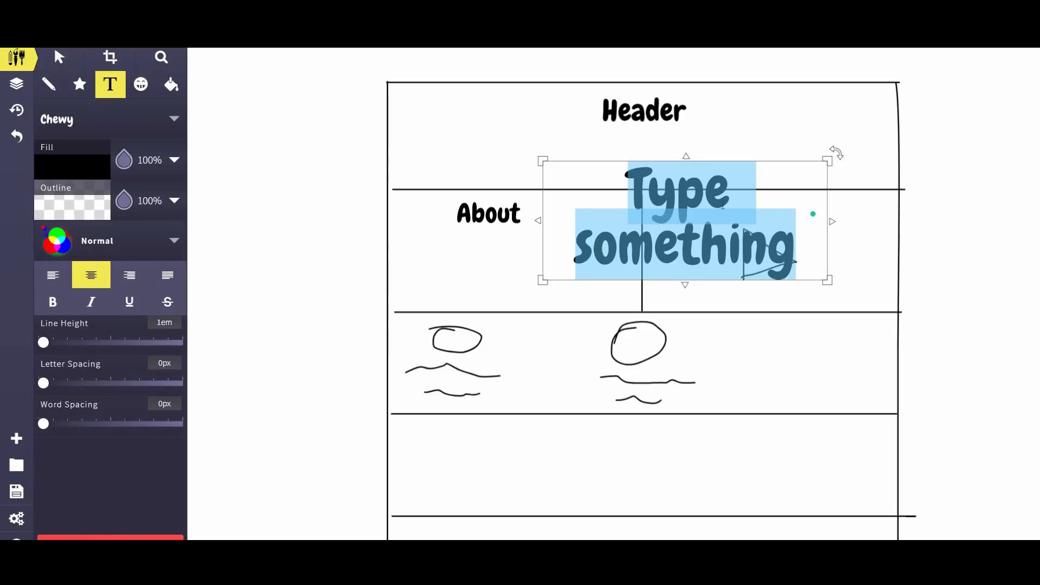
text(S)
text(ces)
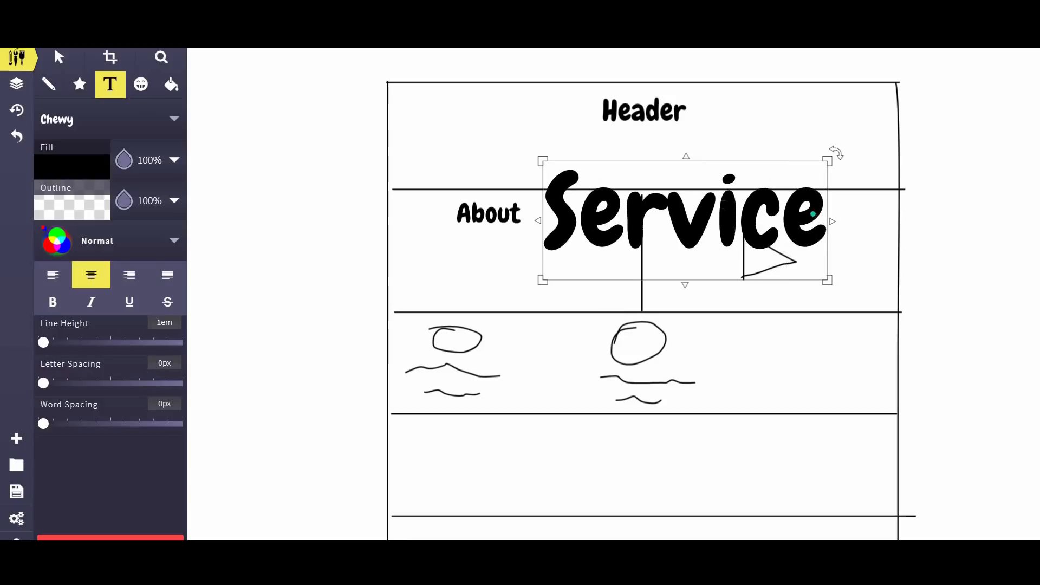
mouse_move(830, 282)
mouse_down()
mouse_move(720, 200)
mouse_move(631, 175)
mouse_up()
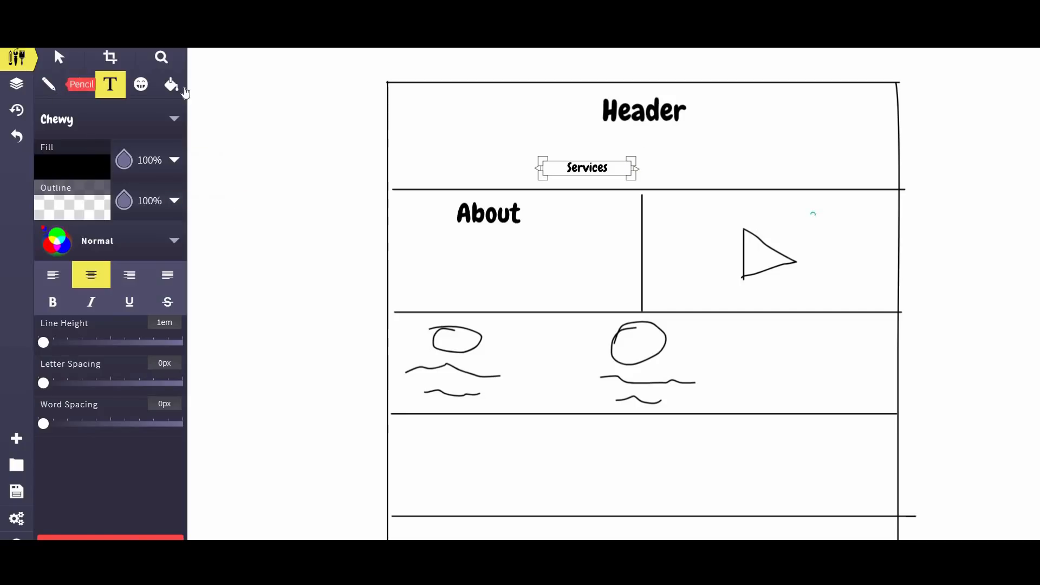
Step: Draw a button outline around the Services text and a second, empty button outline to its right
click(54, 89)
mouse_move(559, 159)
mouse_down()
mouse_move(558, 182)
mouse_move(564, 155)
mouse_move(598, 154)
mouse_move(616, 182)
mouse_move(557, 182)
mouse_up()
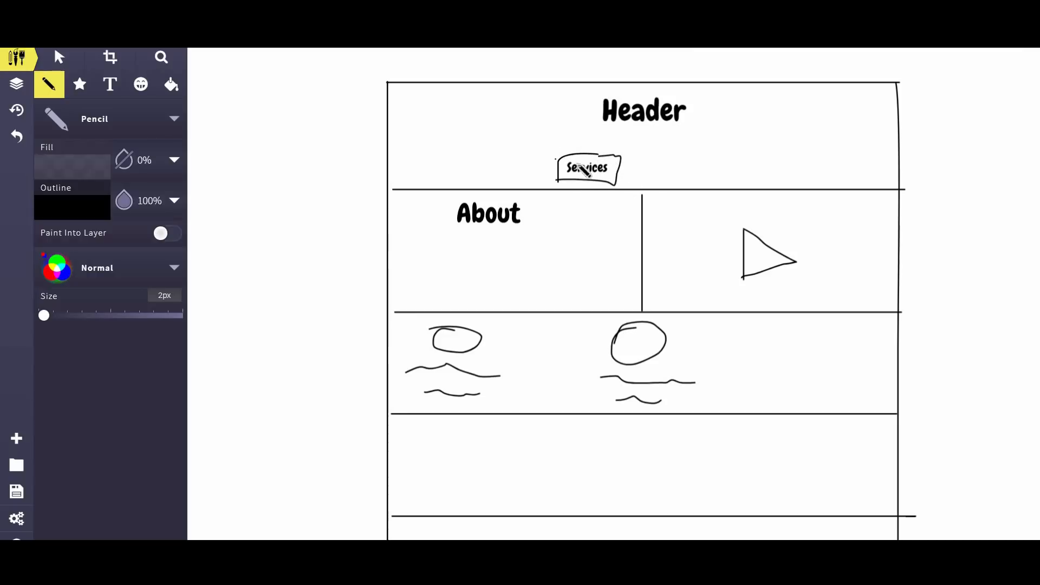
click(663, 160)
mouse_move(661, 178)
mouse_down()
mouse_move(663, 159)
mouse_move(721, 156)
mouse_move(710, 183)
mouse_move(662, 180)
mouse_up()
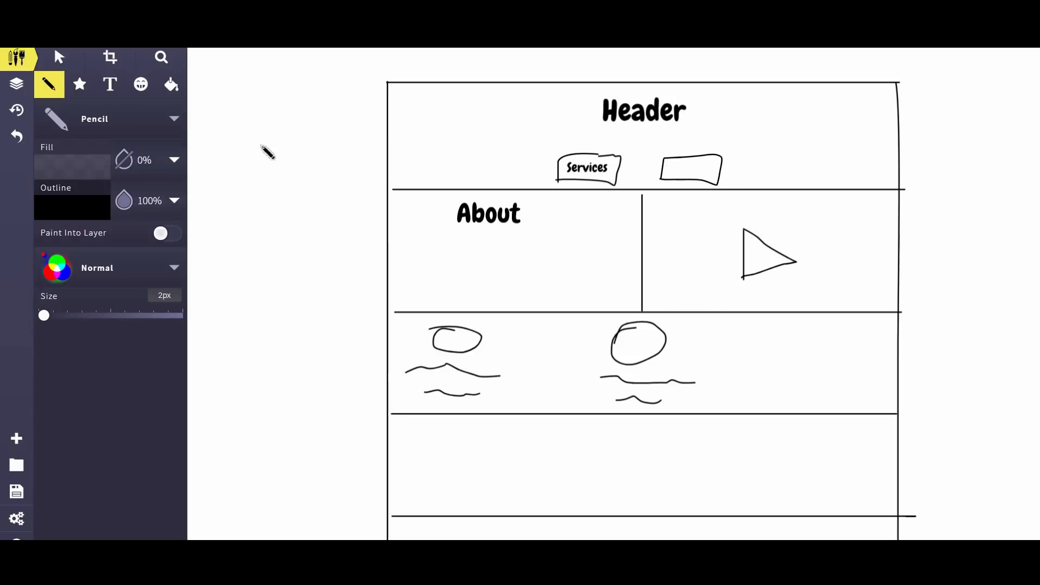
Step: Add the text "View Work", shrunk to fit inside the empty button outline in the header section
click(111, 87)
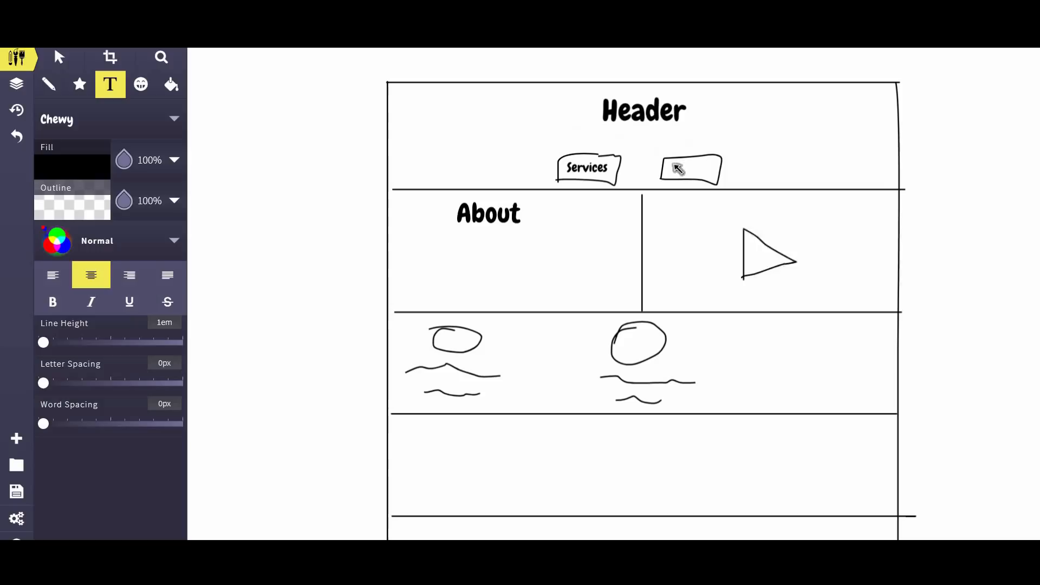
click(671, 166)
text(View Work)
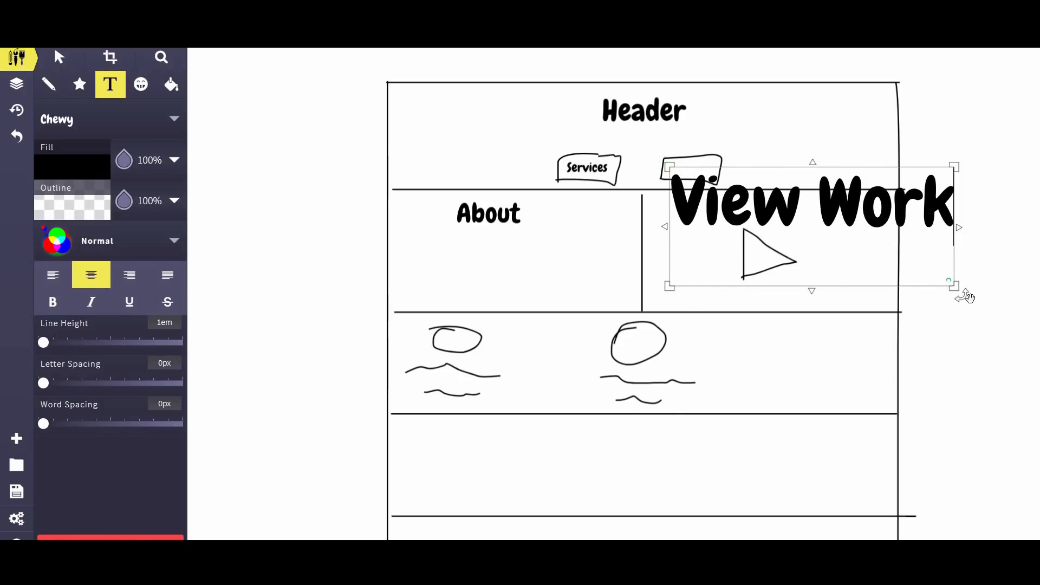
drag(955, 289, 689, 167)
click(59, 57)
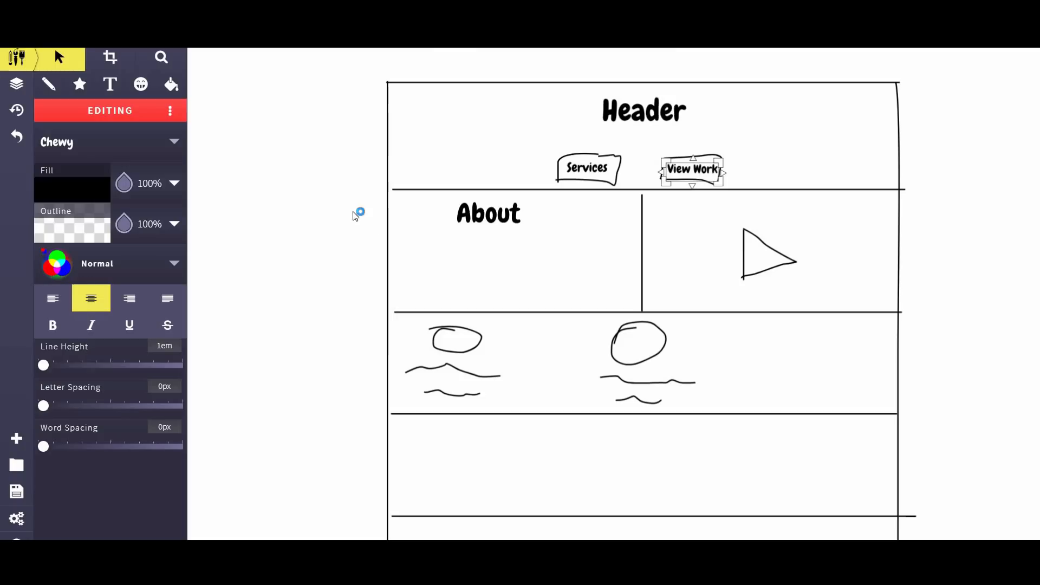
click(283, 222)
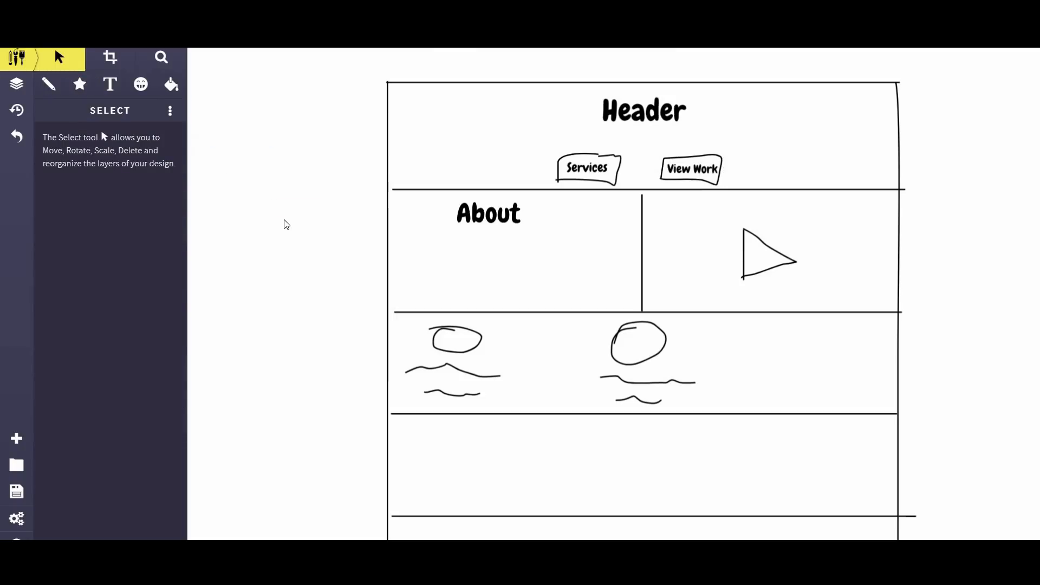
Step: Sketch a third service item with a circle icon and text lines at the right end of the third section
click(50, 88)
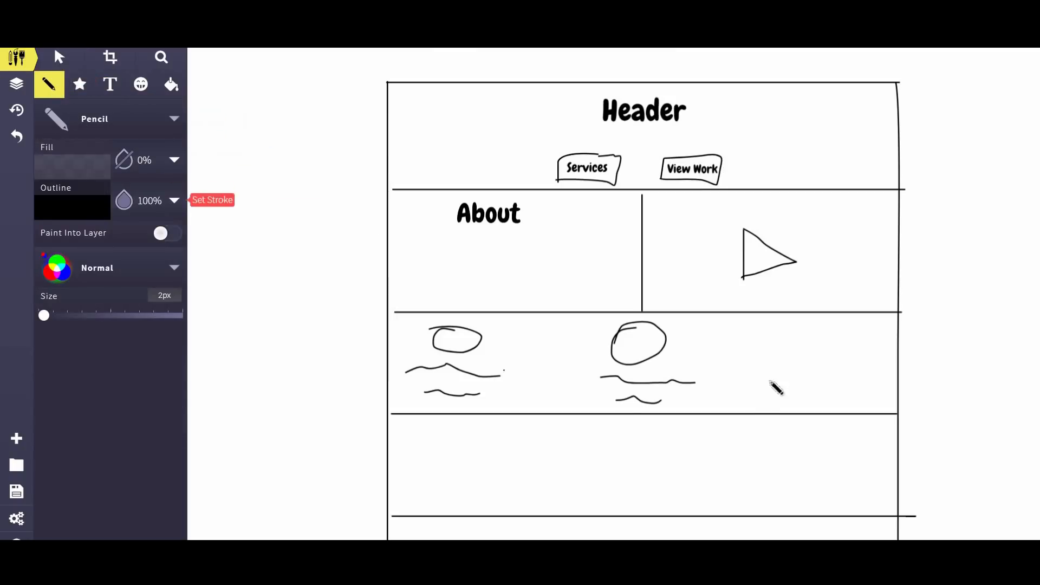
mouse_move(812, 324)
mouse_down()
mouse_move(783, 338)
mouse_move(837, 325)
mouse_move(779, 344)
mouse_move(820, 367)
mouse_move(867, 368)
mouse_up()
click(783, 367)
drag(800, 389, 817, 389)
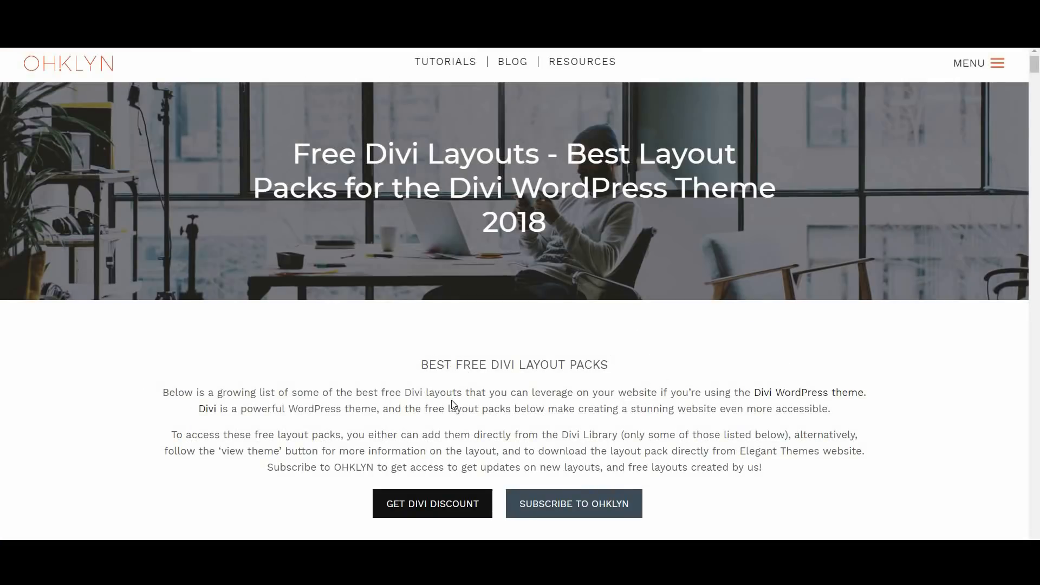
Step: Look through the free Divi layout packs on the OHKLYN page, including the Agency, Artist and Bakery packs
scroll(450, 399, down, 15)
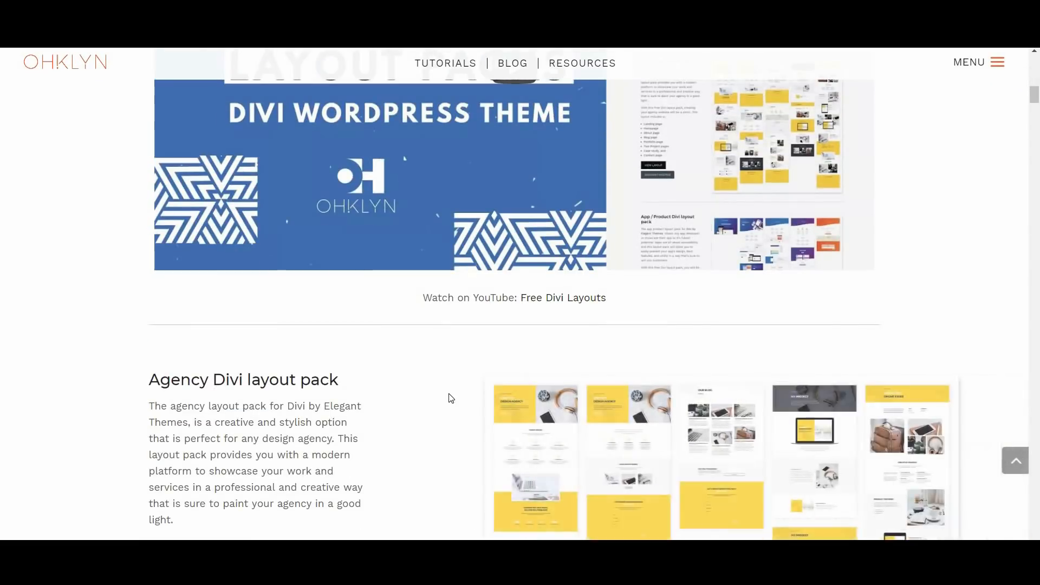
scroll(449, 395, down, 5)
scroll(449, 392, down, 20)
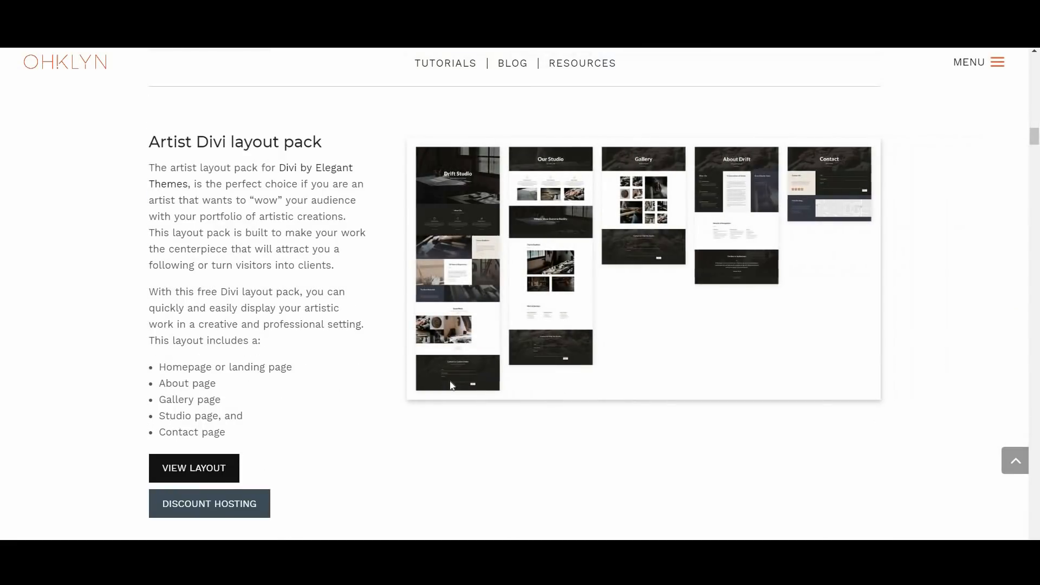
scroll(452, 385, down, 9)
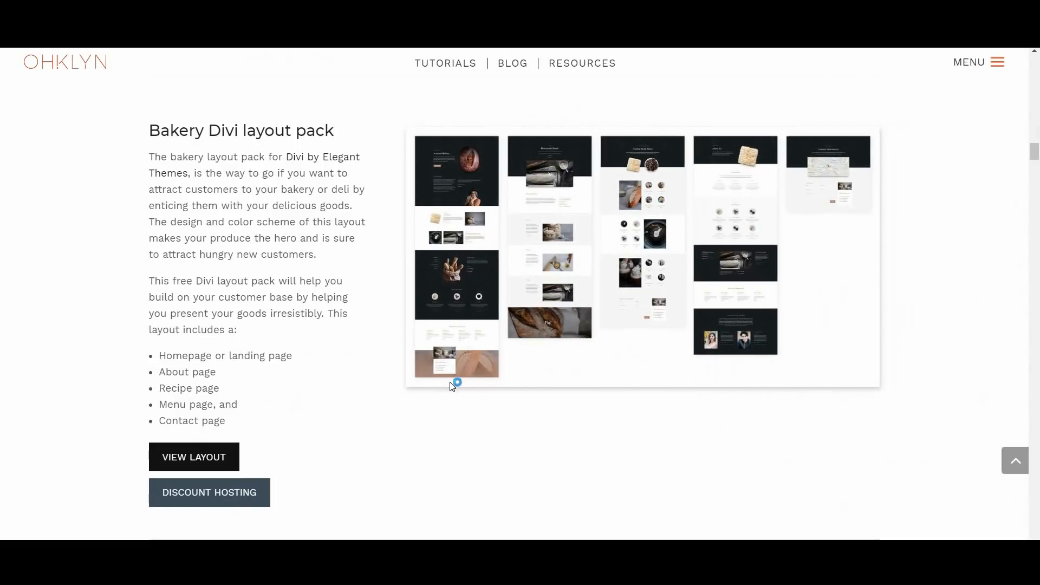
scroll(450, 385, down, 8)
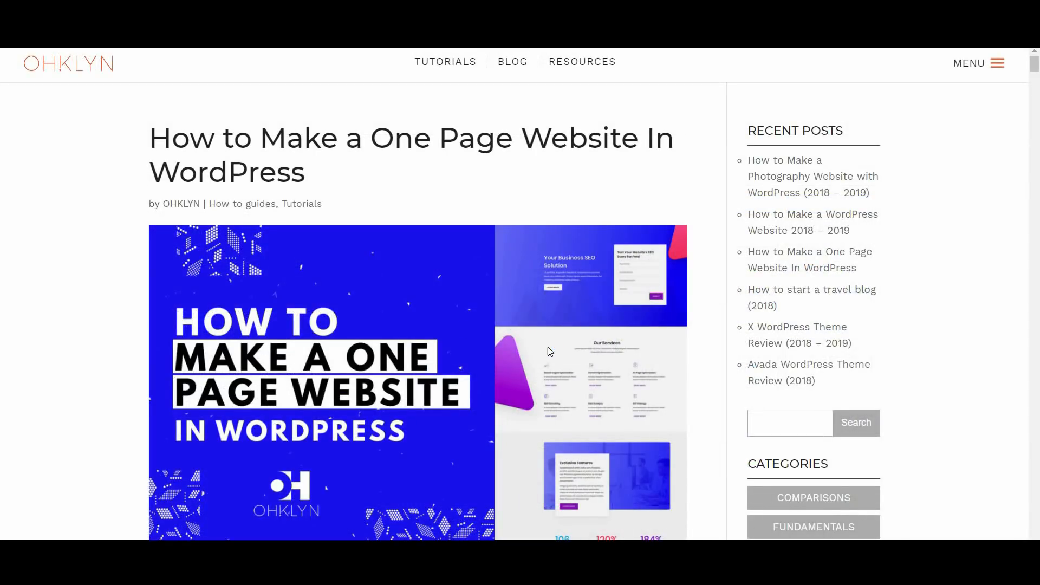
Step: Go to the one page website article's Step 2 section on registering a domain, setting up hosting and installing WordPress
scroll(386, 350, down, 9)
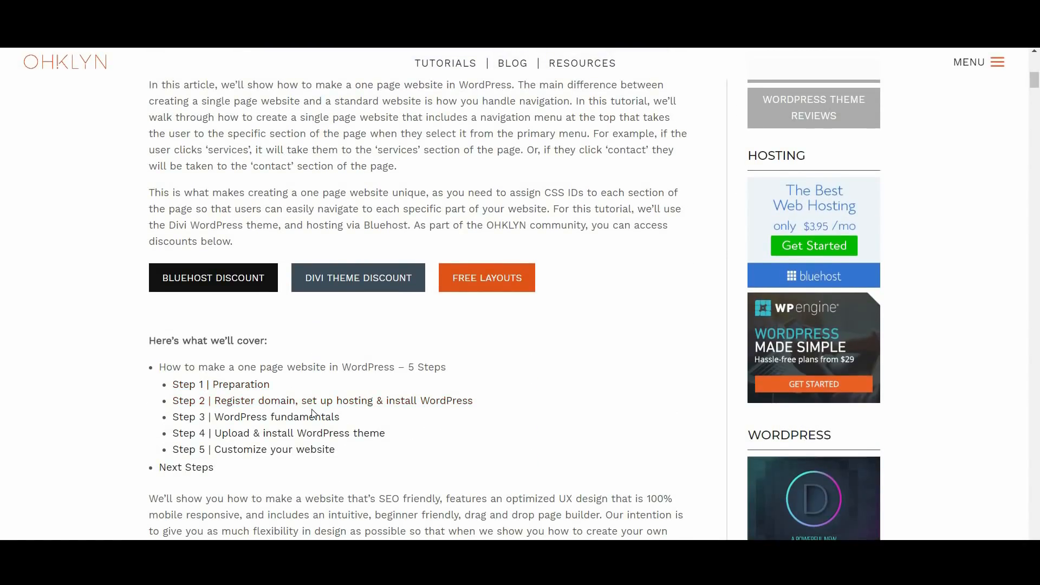
click(237, 405)
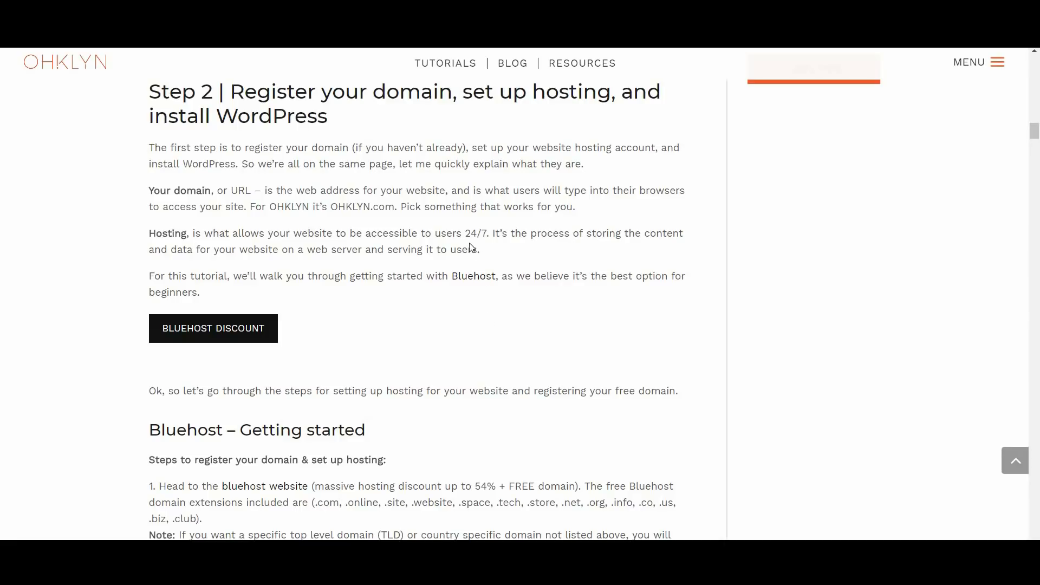
Step: Read the Step 2 explanations of what a domain and hosting are, highlighting the key terms
drag(151, 190, 252, 194)
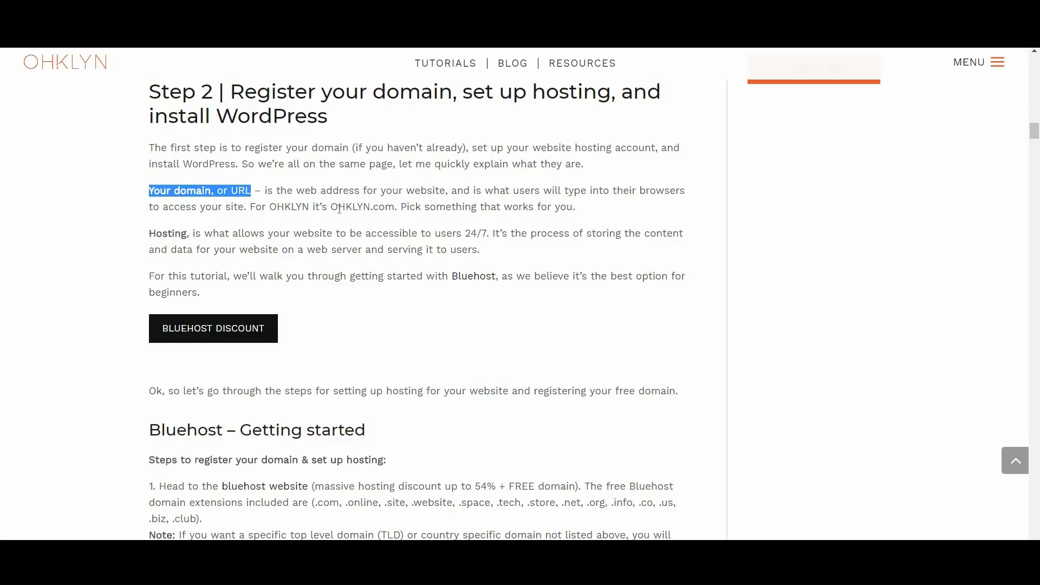
drag(331, 207, 395, 207)
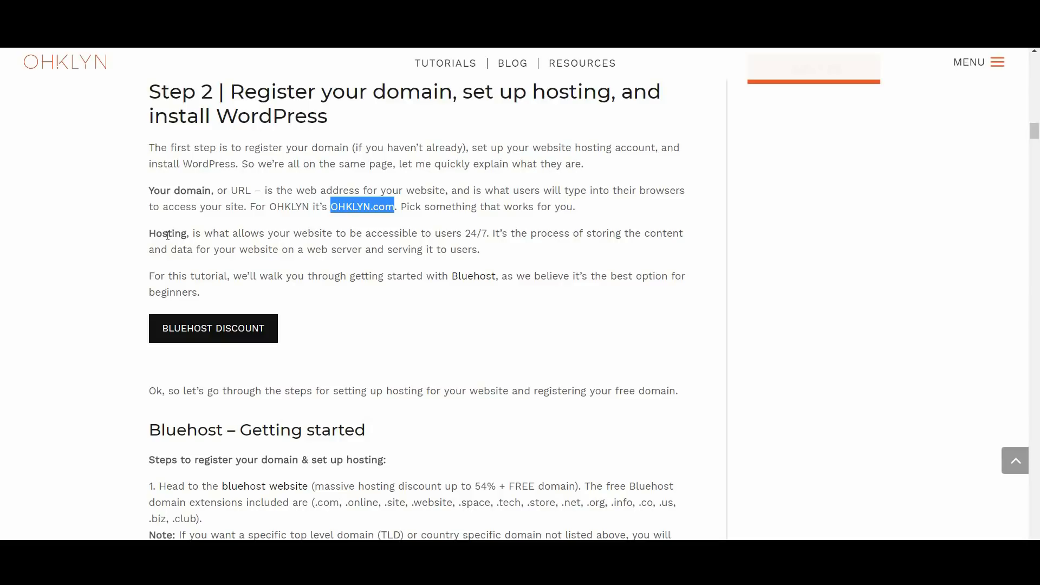
double_click(168, 235)
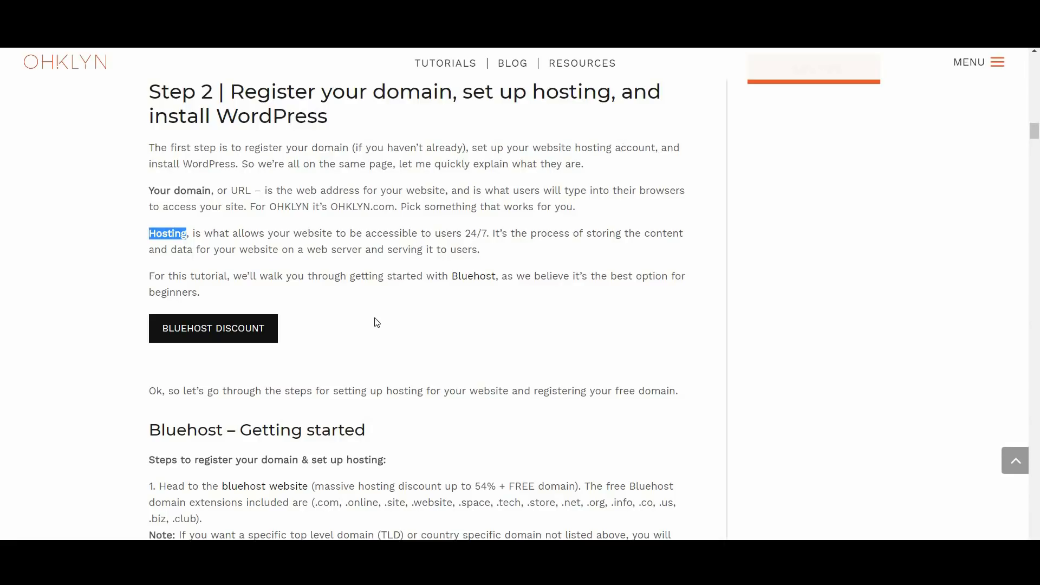
click(328, 279)
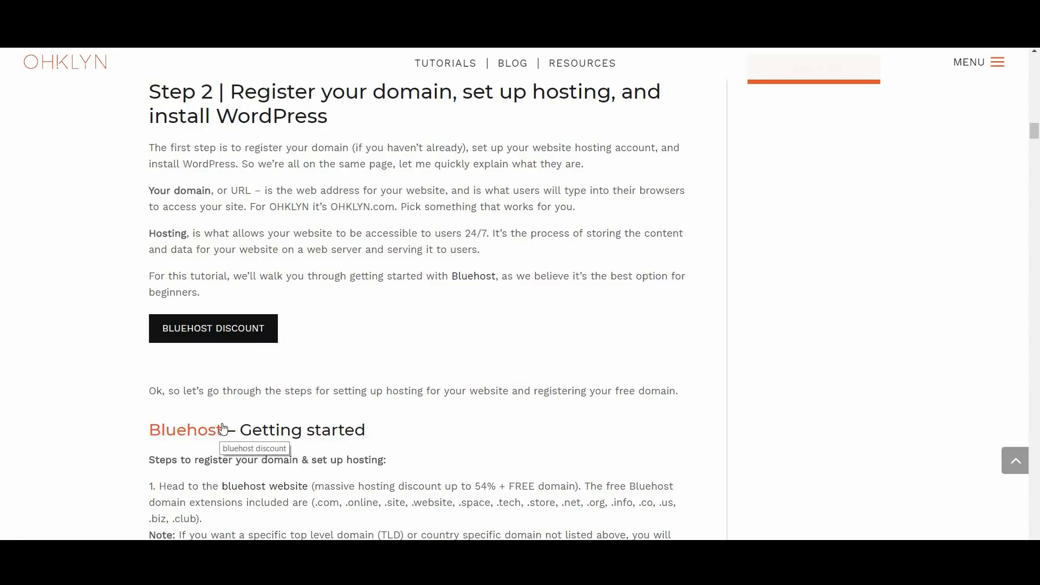
Step: Review the free Bluehost domain extensions in the article and look at the linked guide on pointing domain nameservers to Bluehost
scroll(451, 194, down, 5)
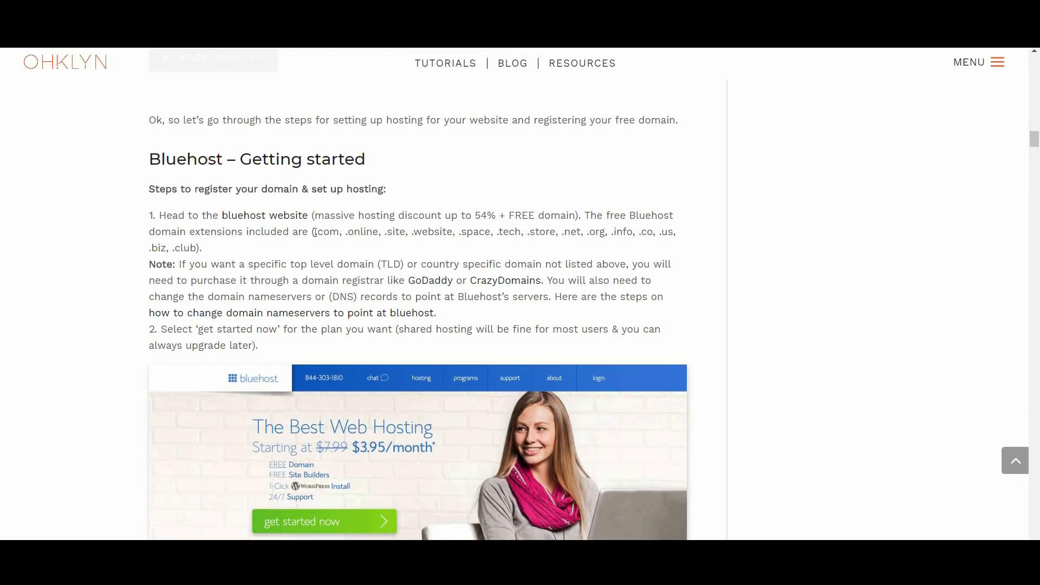
drag(318, 232, 199, 252)
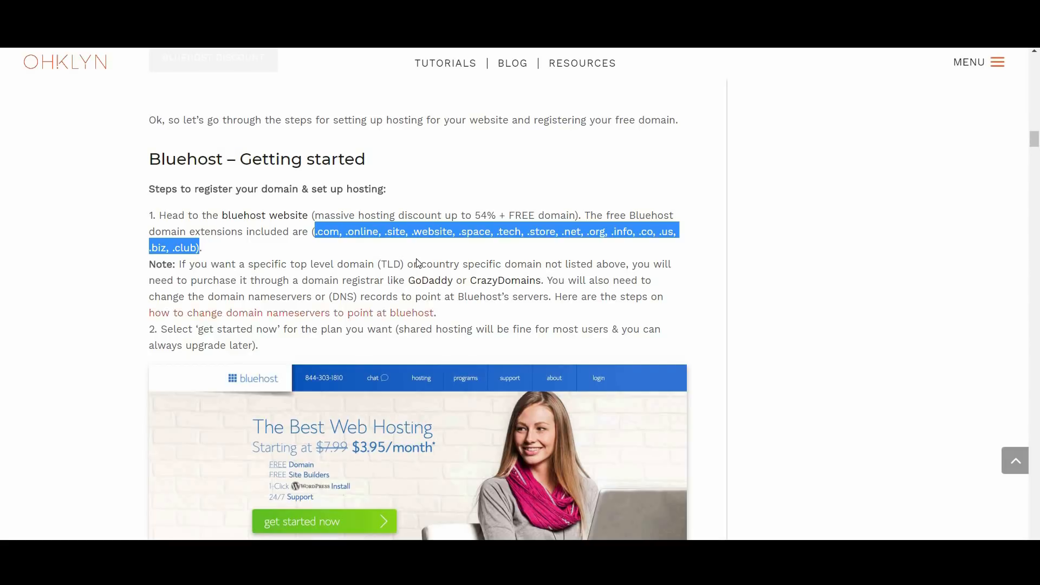
click(405, 270)
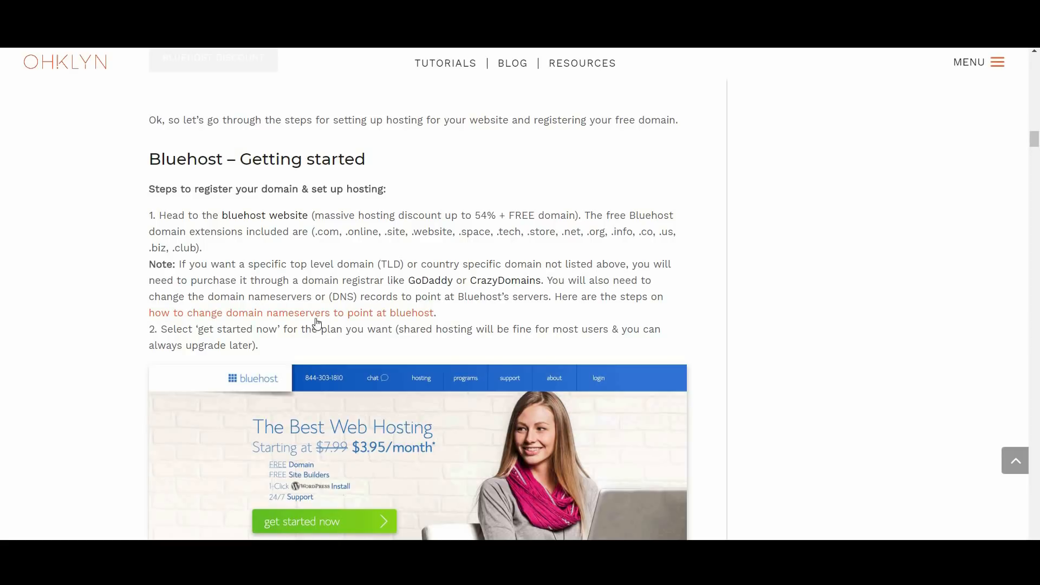
click(353, 318)
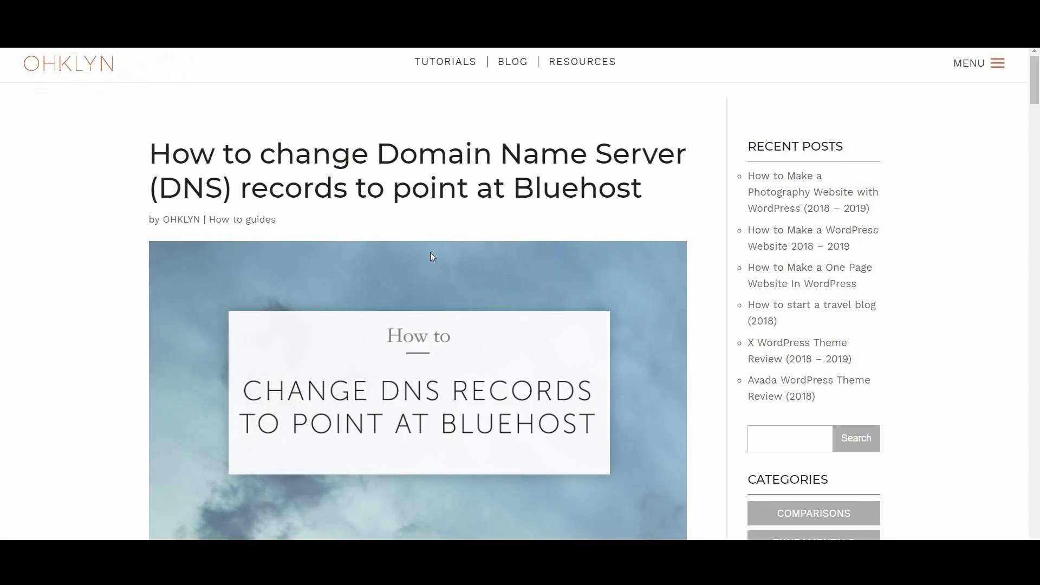
scroll(430, 252, down, 10)
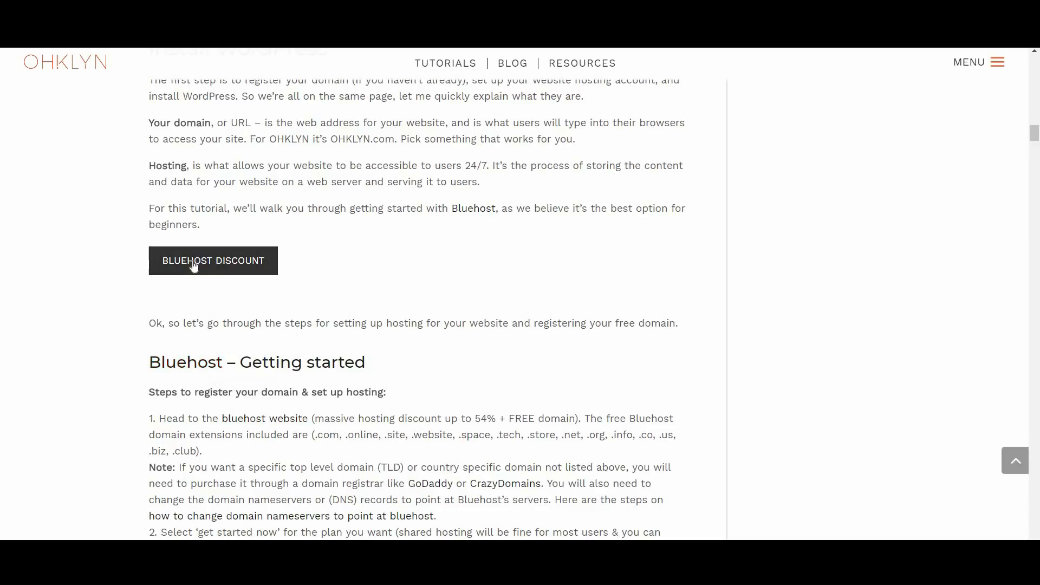
Step: Open the Bluehost discount offer from the article, start the signup and select the basic hosting plan
click(219, 271)
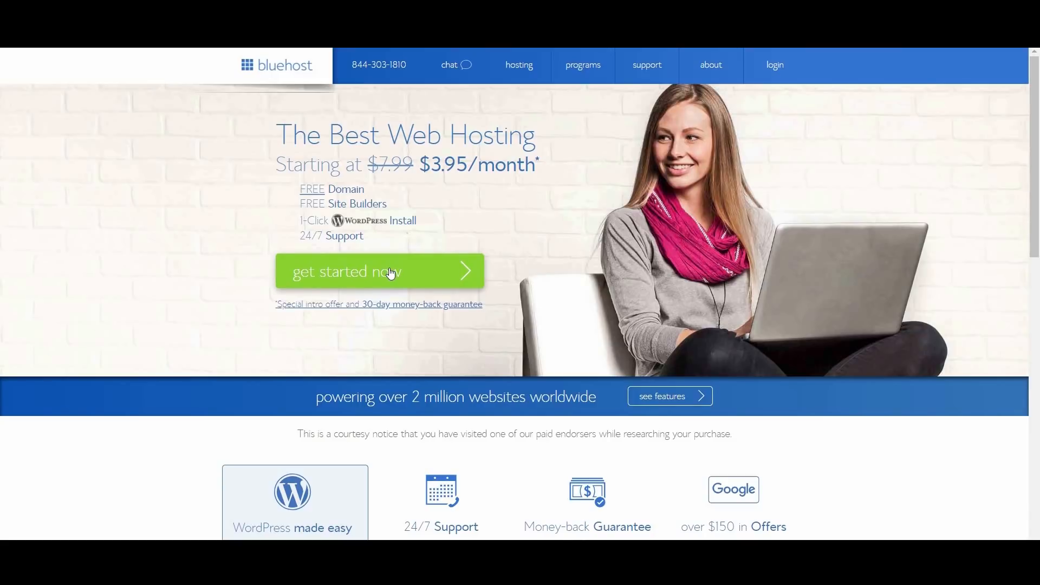
click(390, 273)
scroll(556, 378, down, 1)
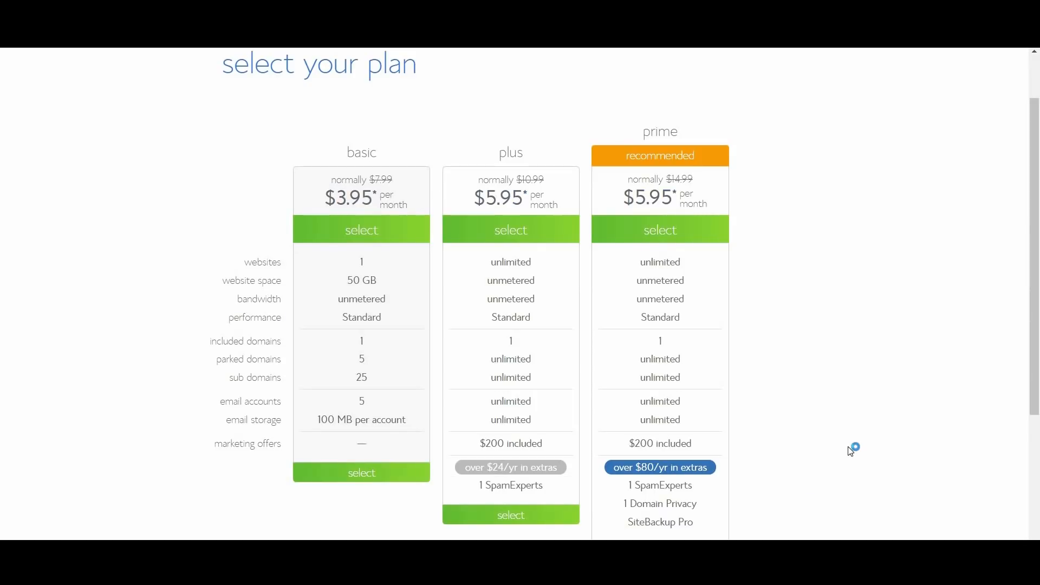
scroll(850, 451, down, 1)
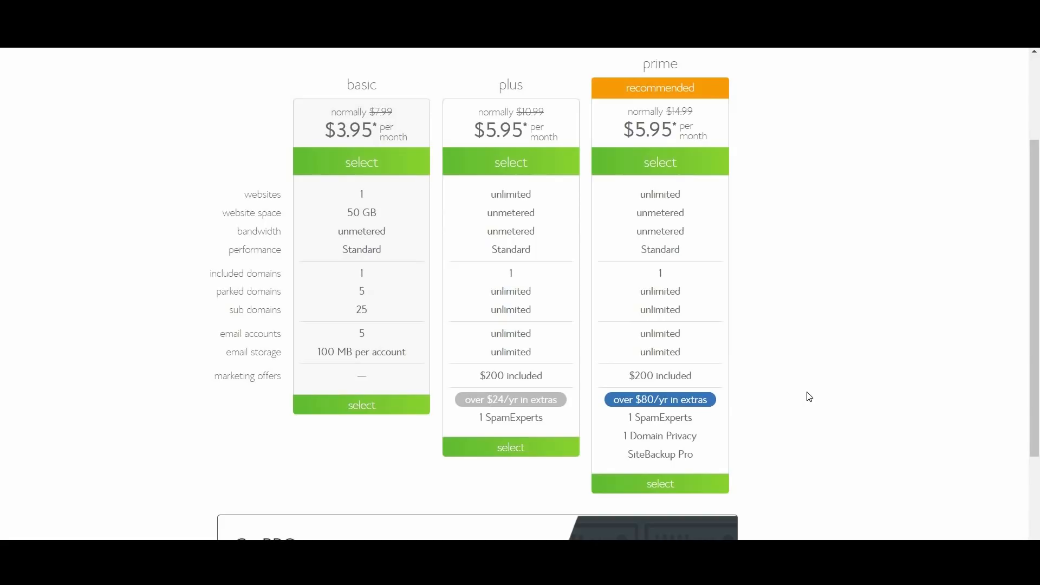
click(364, 412)
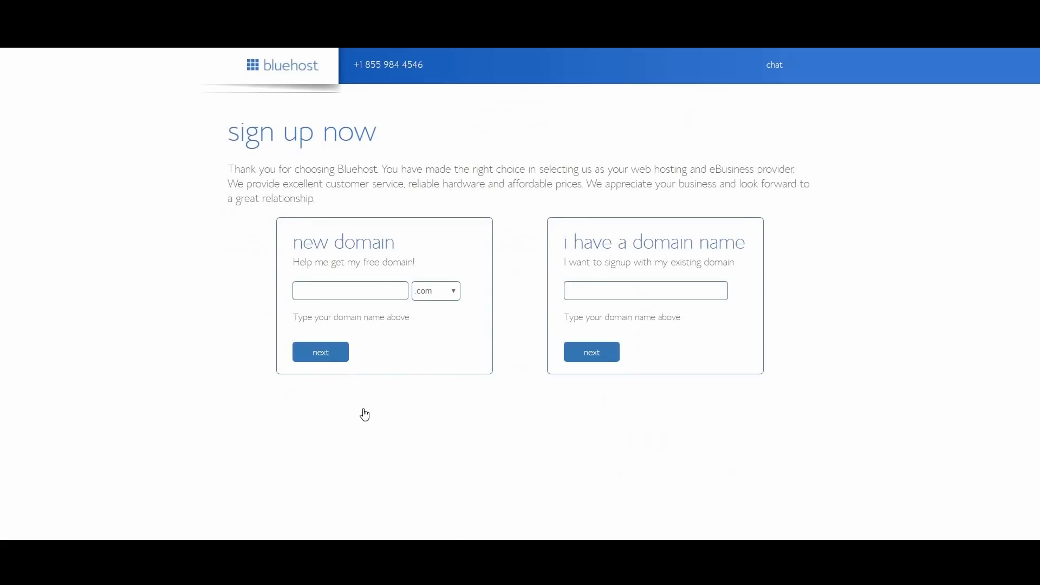
Step: Enter "mydomain" as the new domain name and choose the .biz extension
click(353, 297)
text(mydomain)
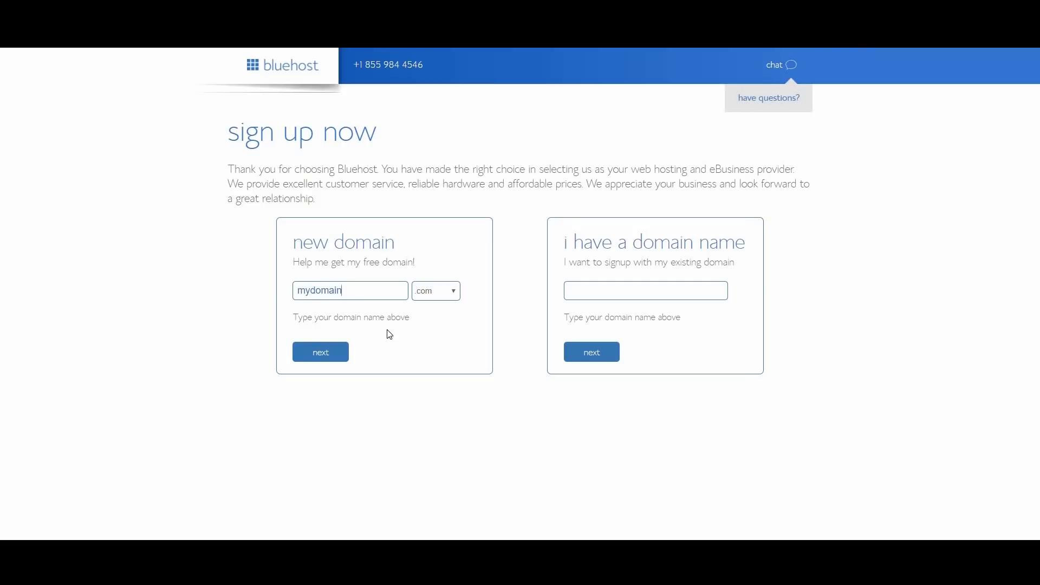
click(447, 292)
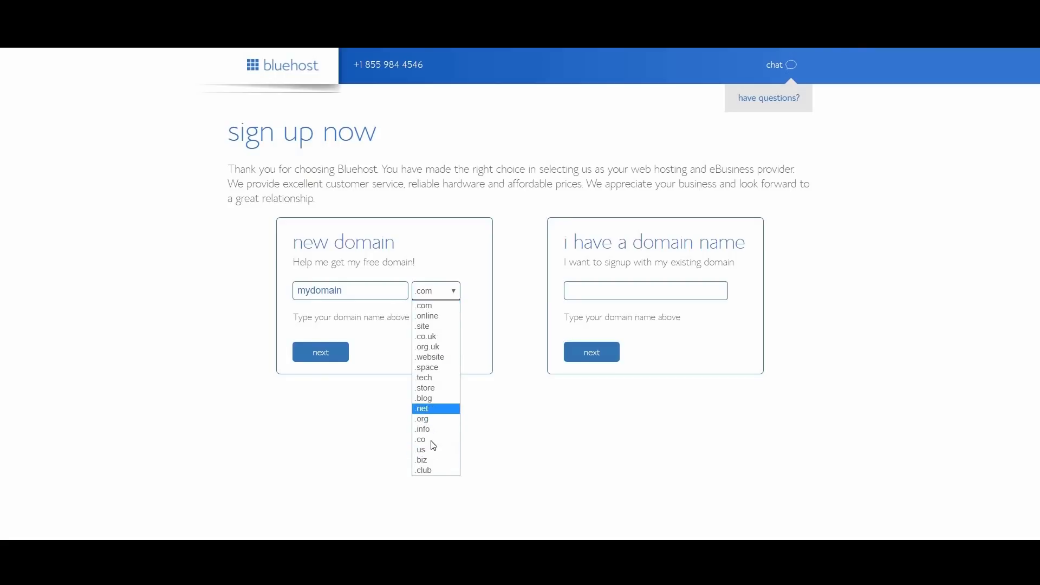
click(431, 460)
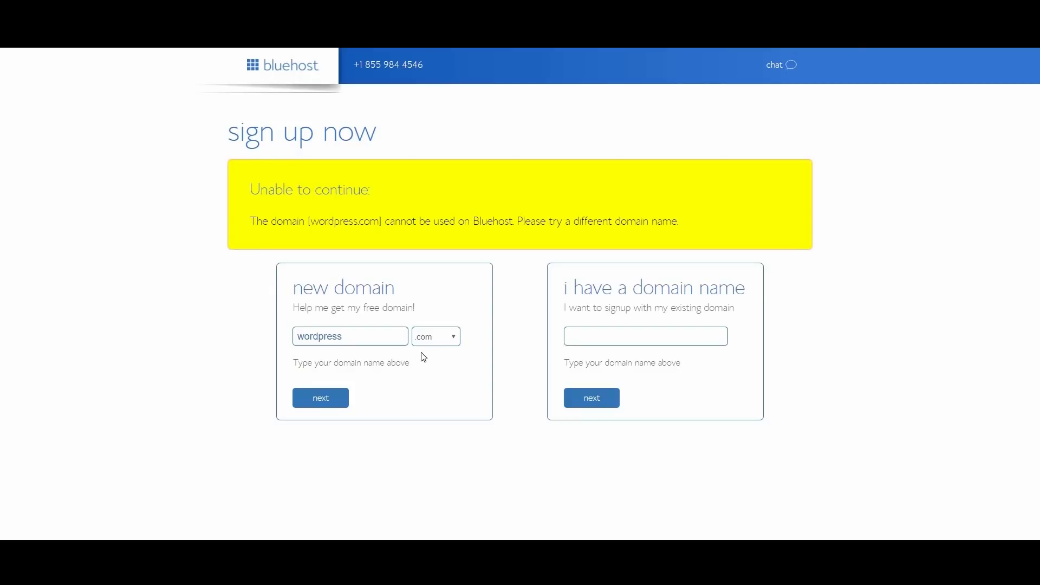
Step: Change the new domain name to "wordpressone" and enter "myexistingdomain" as the existing domain
click(389, 330)
text(one)
click(634, 330)
text(myexist)
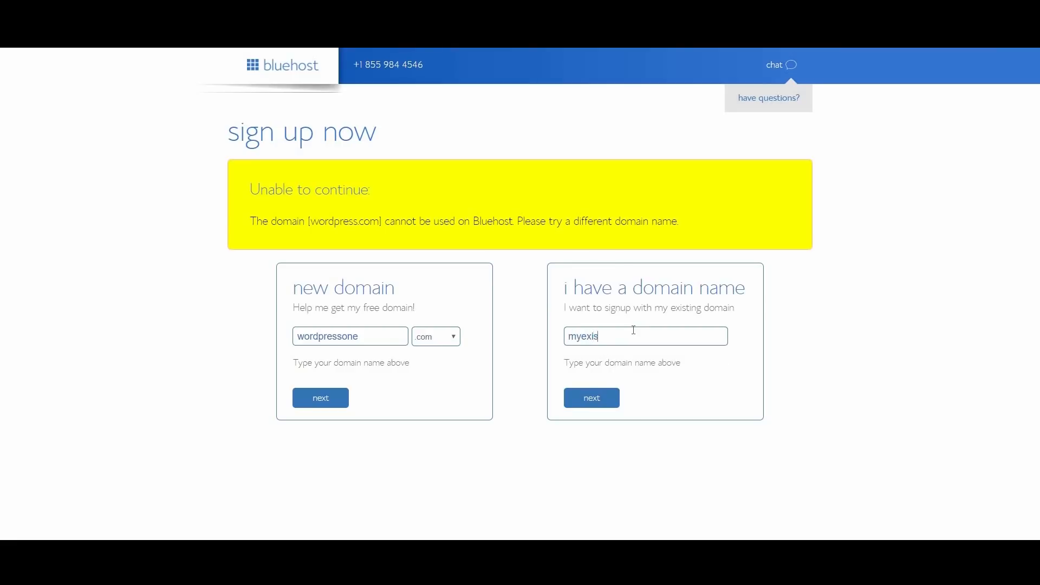
text(ingdomain)
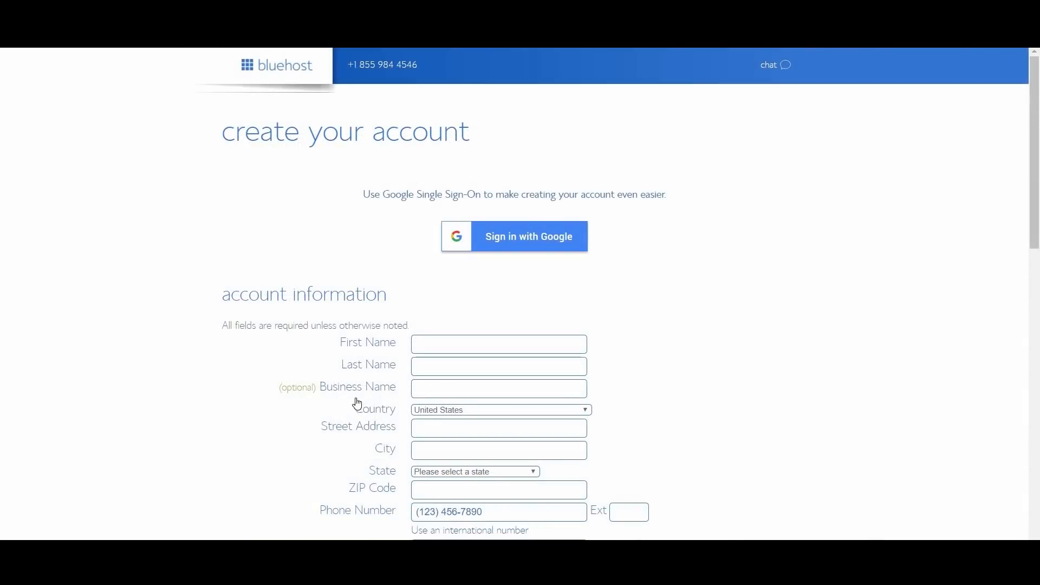
Step: Look through the account information fields and the term options for the Basic account plan
scroll(531, 313, down, 1)
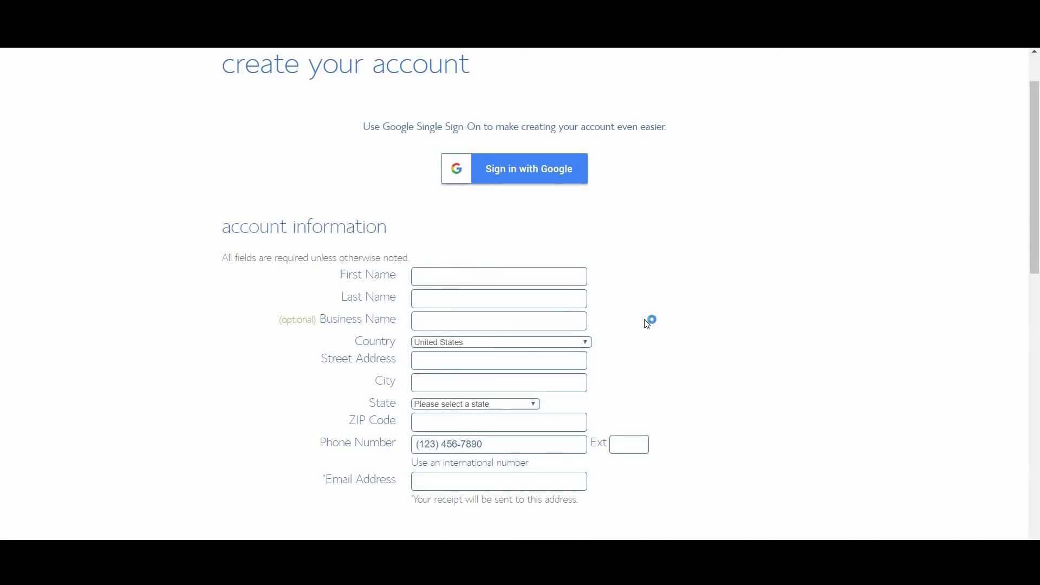
scroll(647, 324, down, 1)
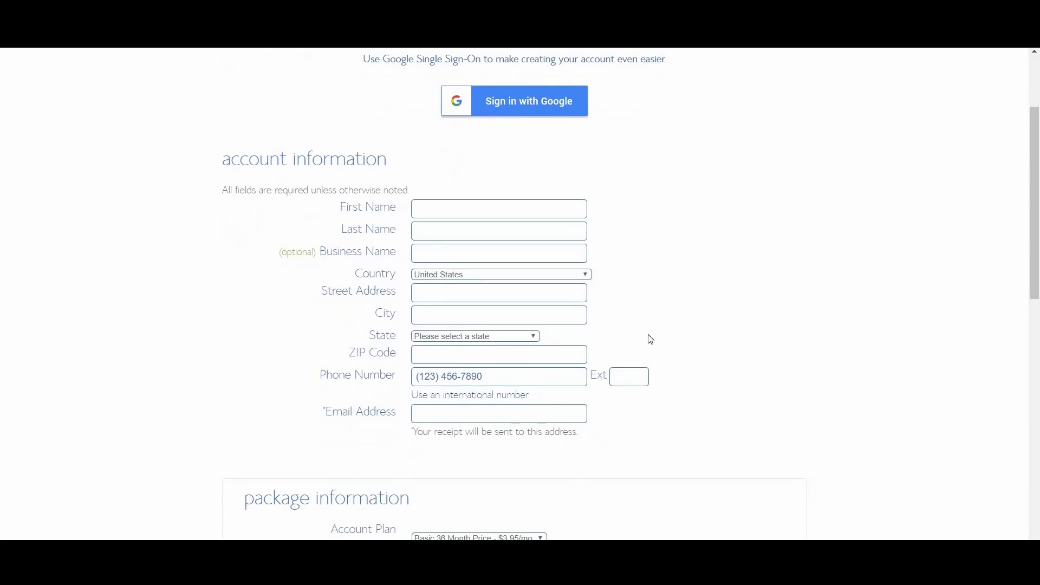
scroll(650, 336, down, 4)
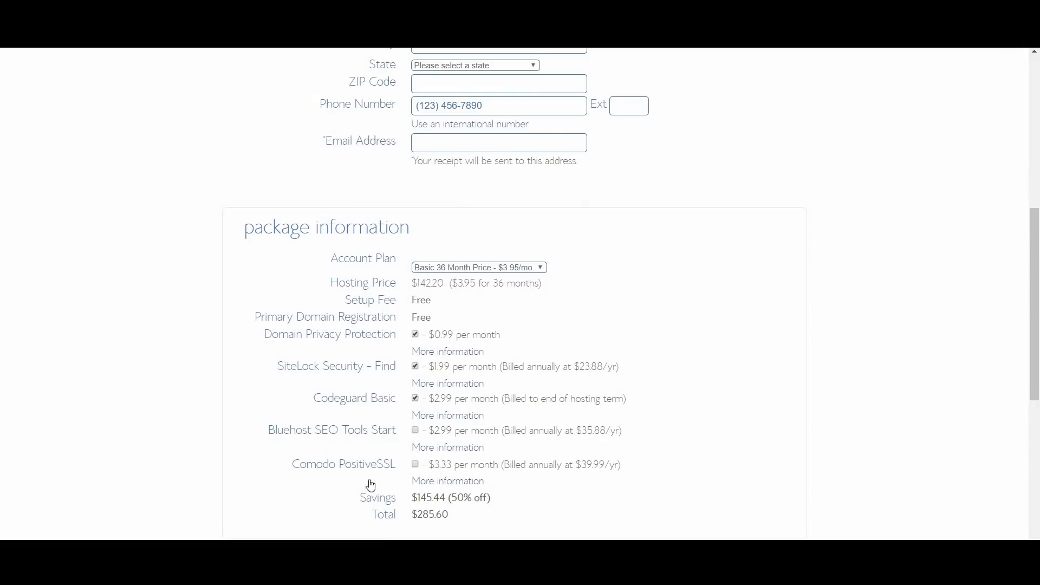
click(520, 269)
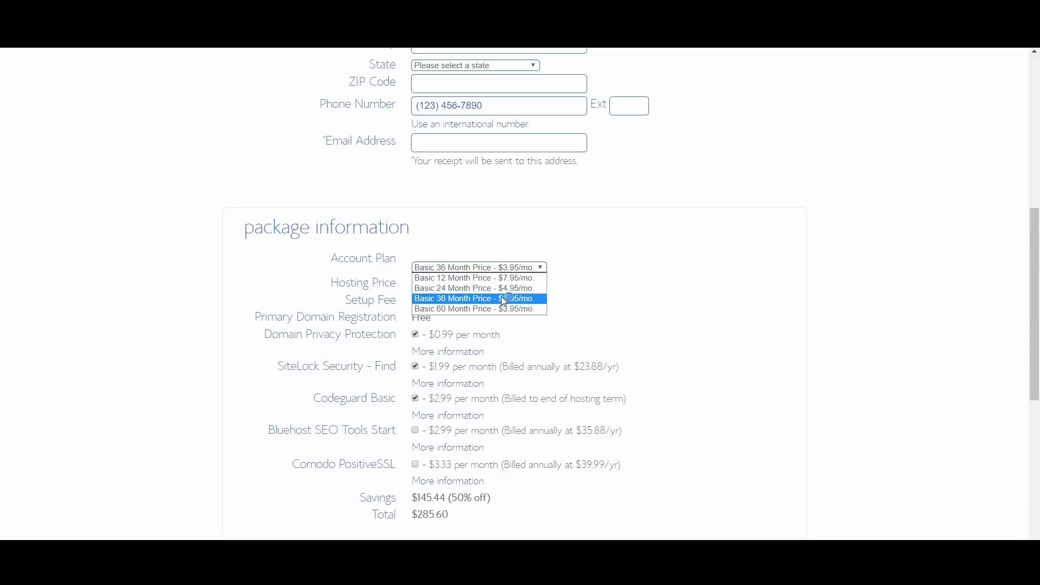
click(540, 271)
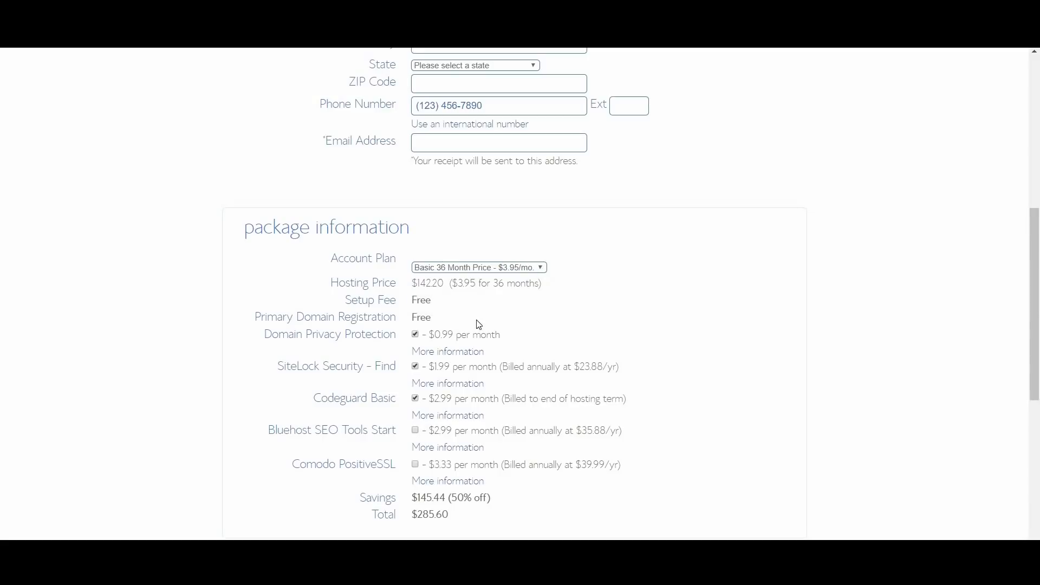
Step: Clear the Domain Privacy Protection add-on in the package information
click(417, 334)
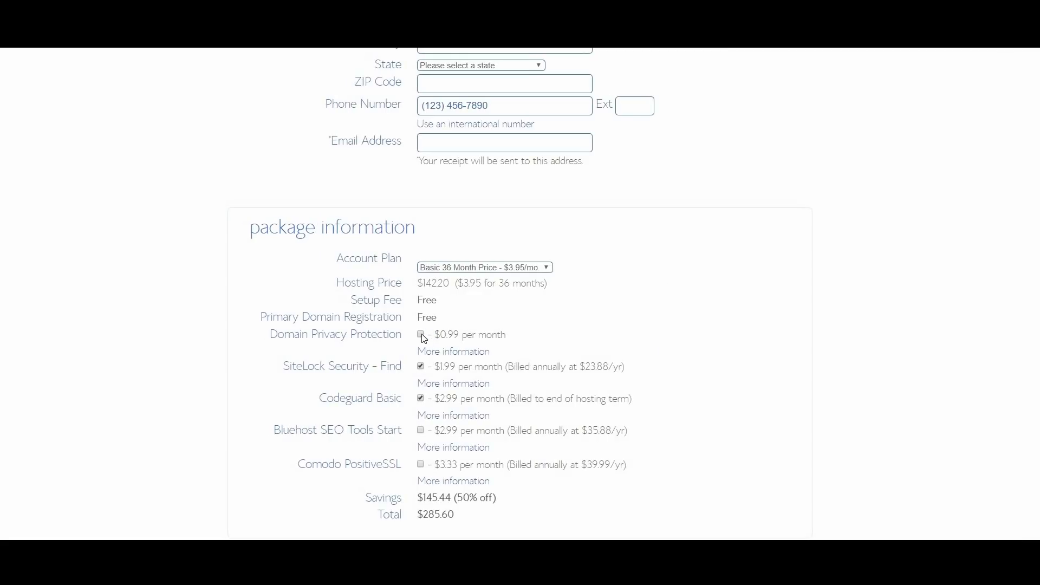
click(481, 382)
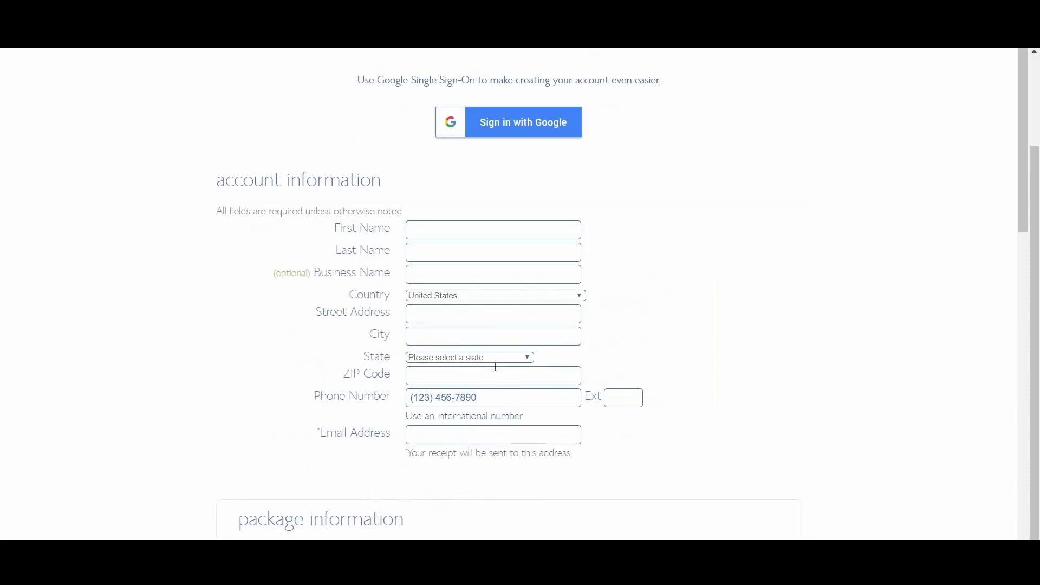
Step: Review the package and payment information on the signup form and agree to the terms of service
scroll(522, 384, down, 3)
scroll(531, 385, down, 2)
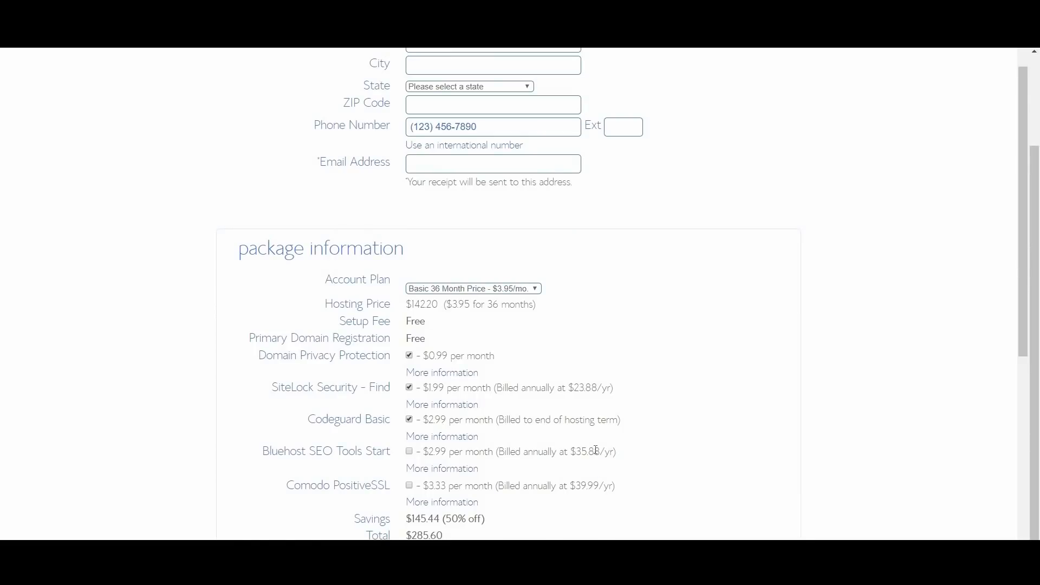
scroll(595, 450, down, 1)
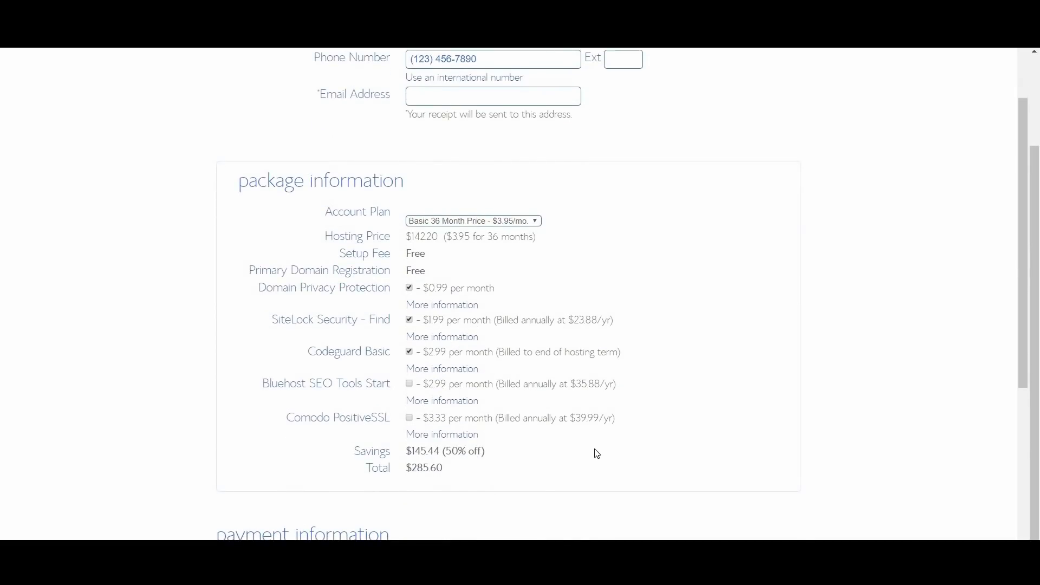
scroll(597, 453, down, 2)
scroll(599, 447, down, 2)
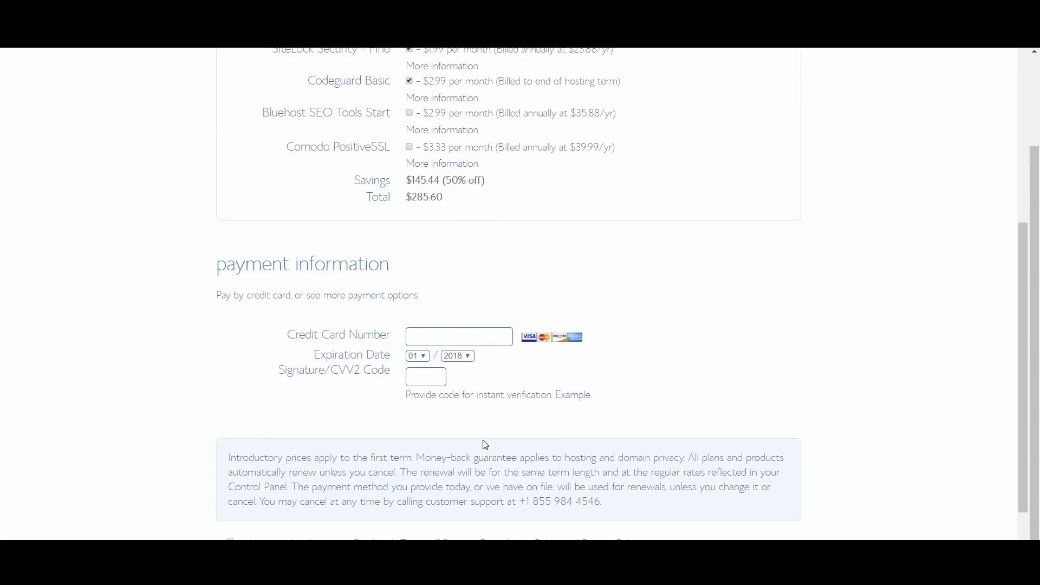
scroll(485, 444, down, 1)
click(230, 468)
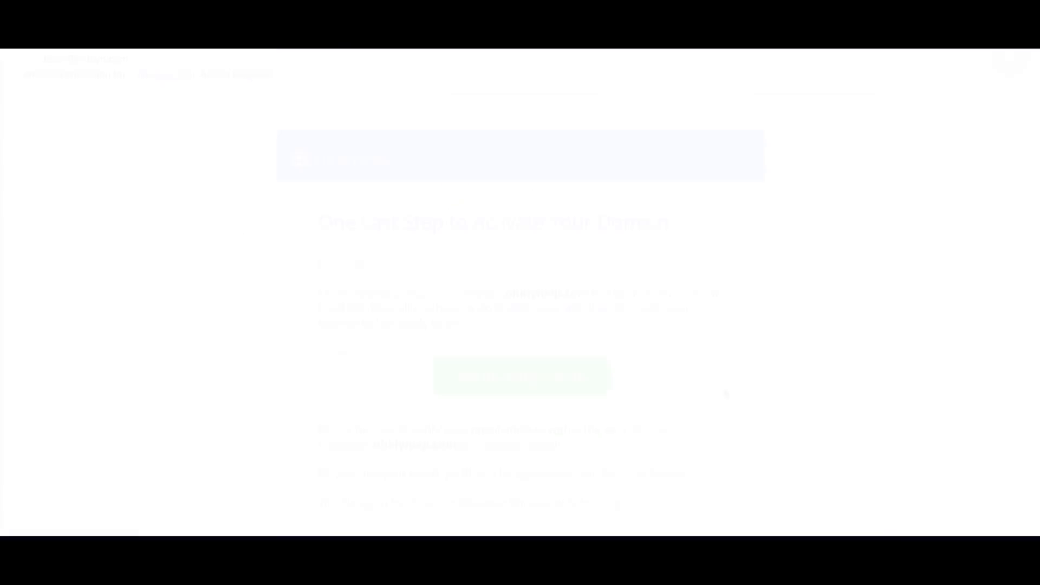
Step: Activate the registered domain from the verification e-mail
click(522, 382)
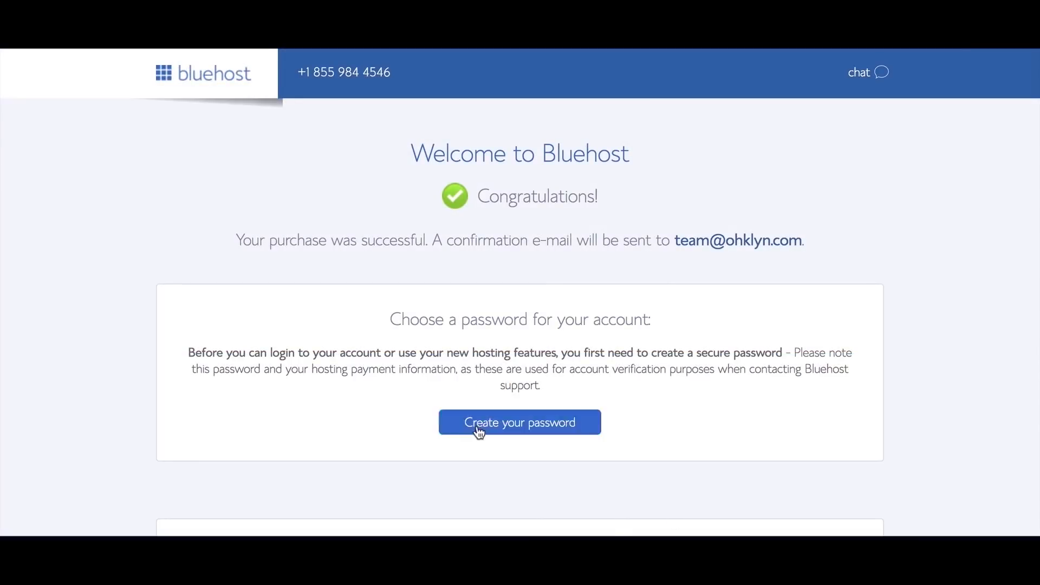
Step: Create the Bluehost account password with the suggested password option, agree to the policies and proceed to log in
click(498, 428)
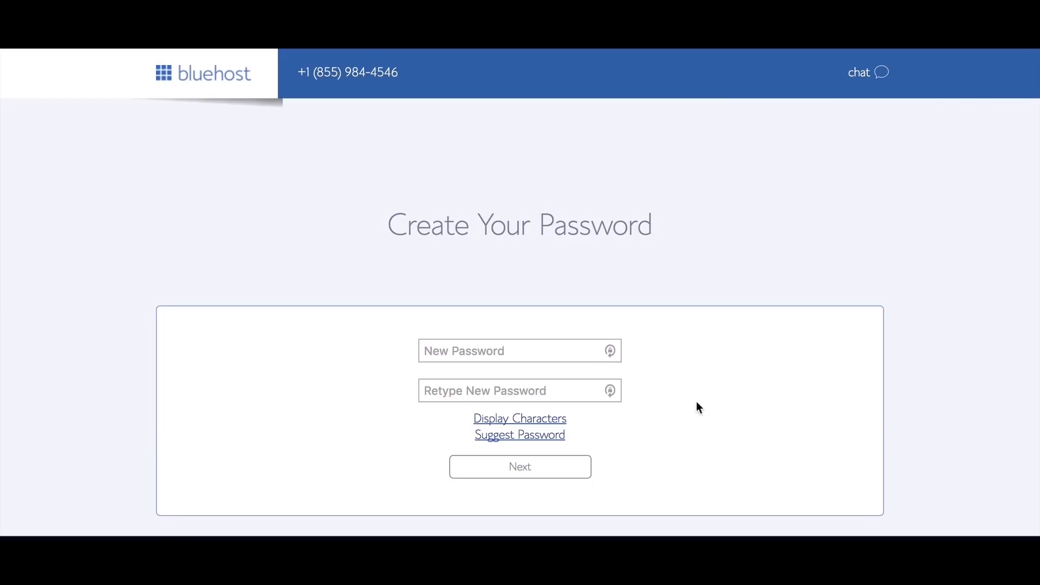
click(567, 349)
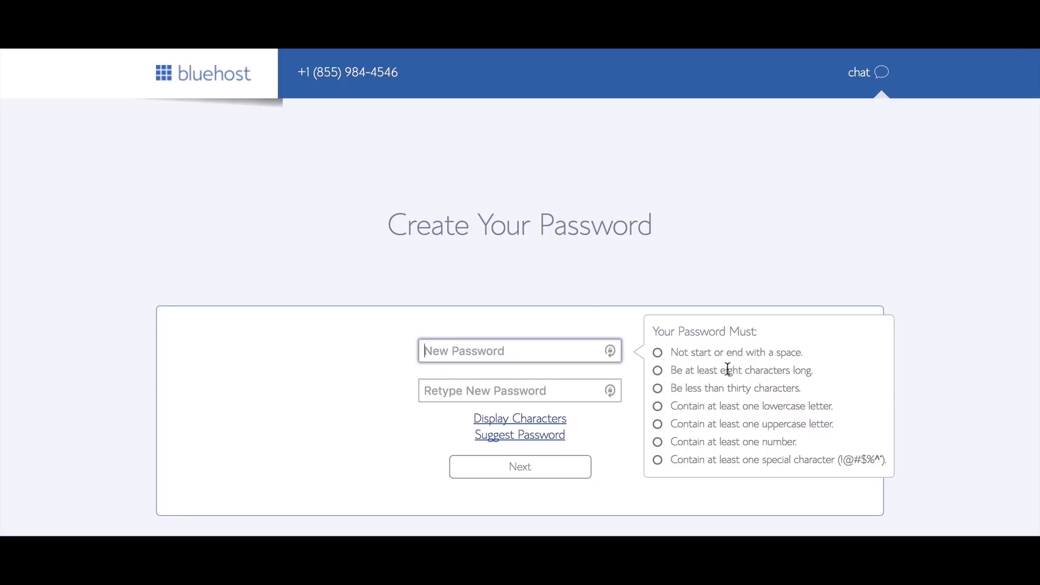
click(537, 439)
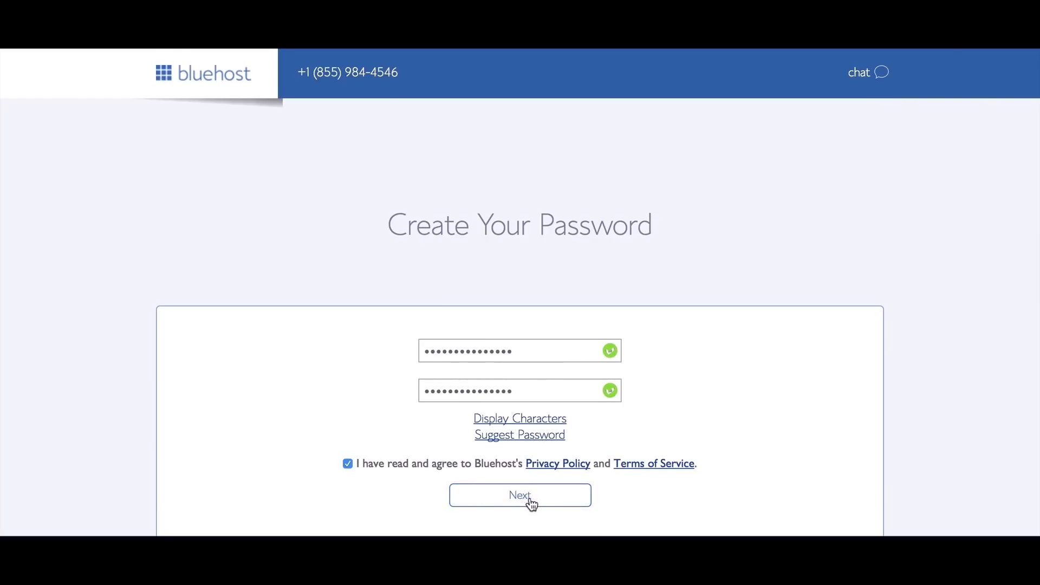
click(518, 497)
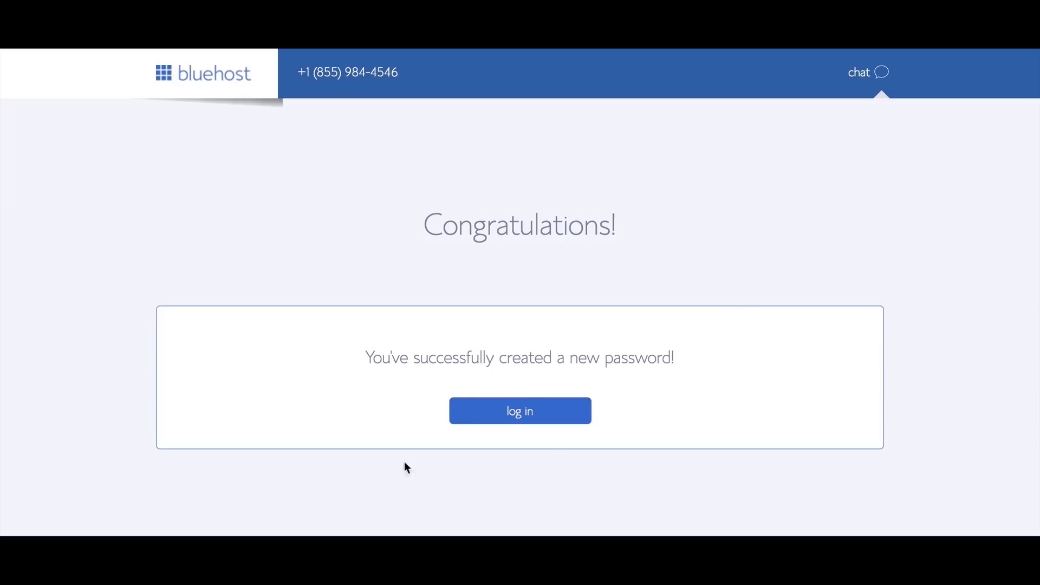
click(528, 415)
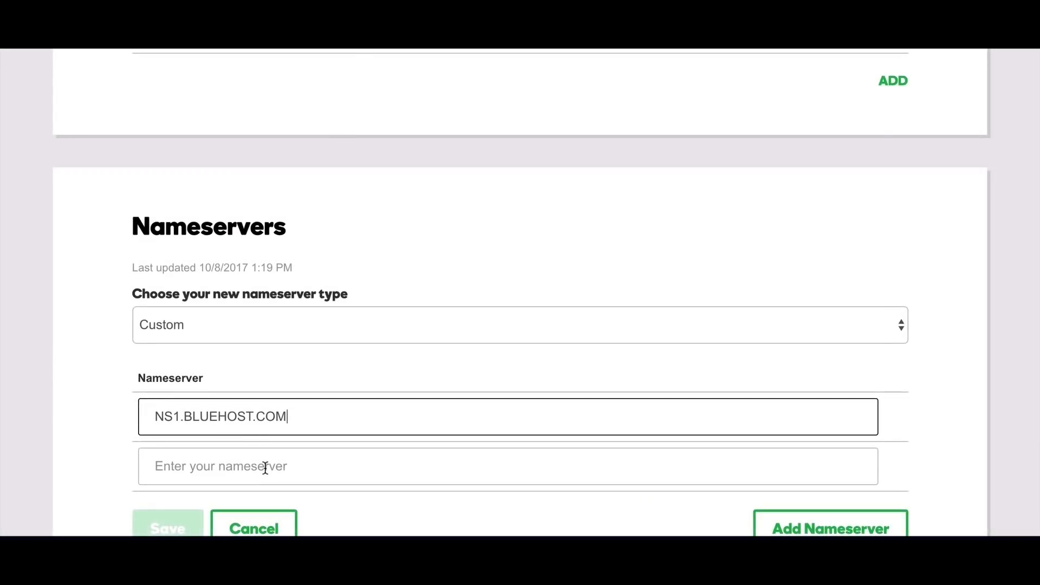
Step: Enter NS1.BLUEHOST.COM in the second custom nameserver field and start editing its number
click(265, 467)
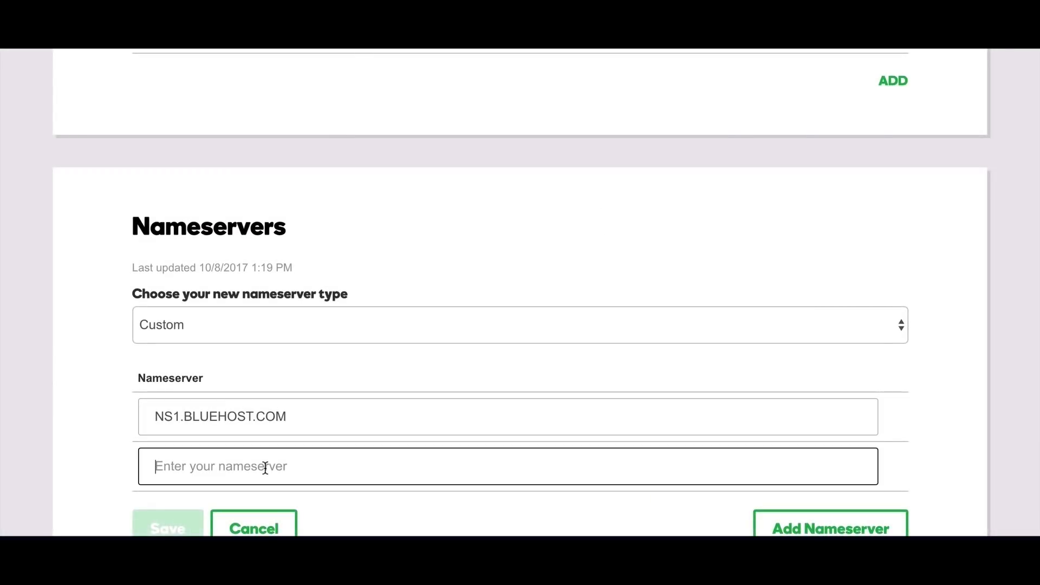
text(NS1.BLUEHOST.COM)
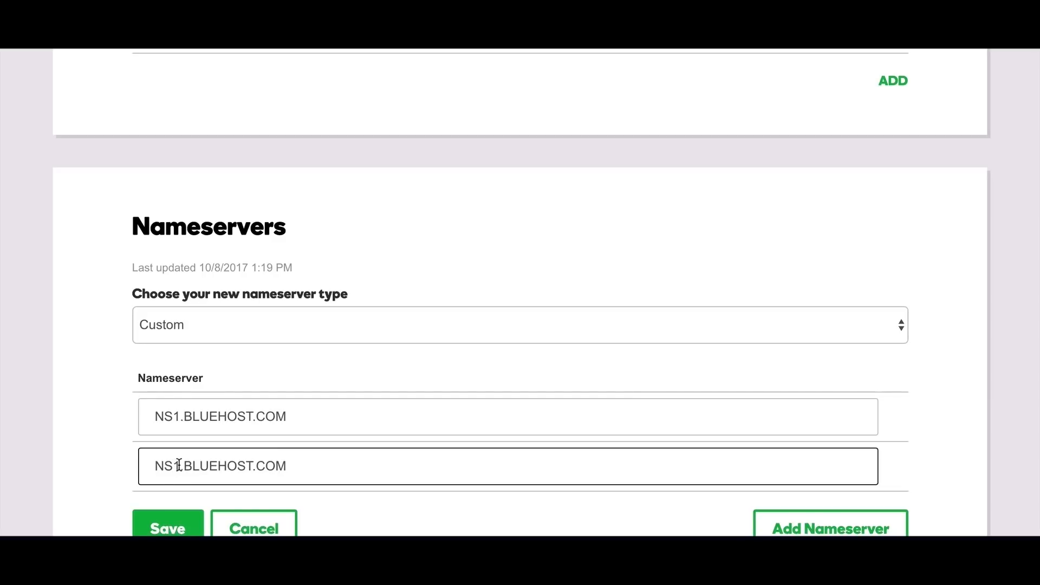
click(183, 467)
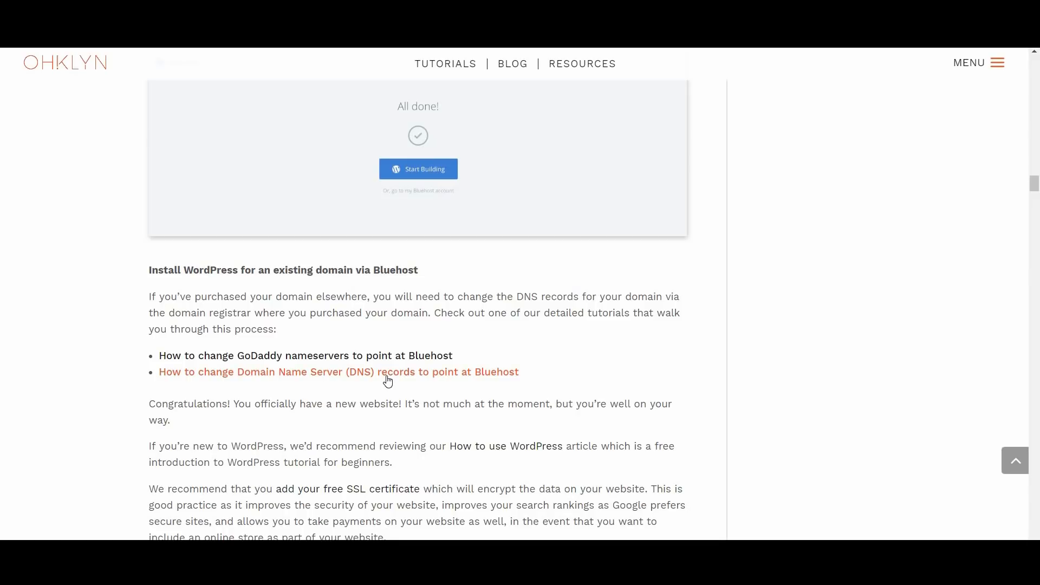
Step: Open the guide on changing Domain Name Server (DNS) records to point at Bluehost
click(387, 382)
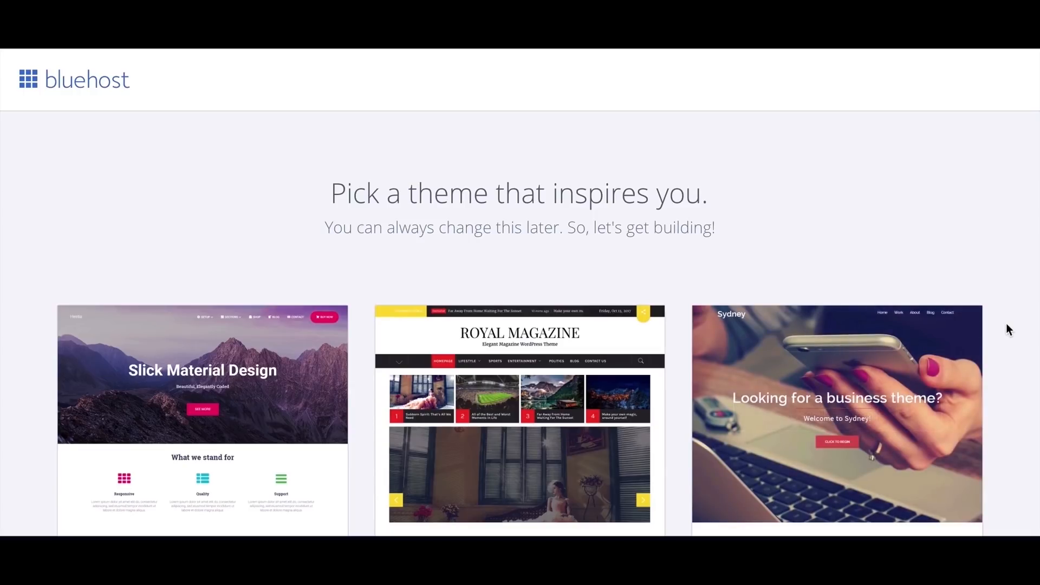
Step: Look through the suggested WordPress themes and skip the theme selection
scroll(994, 373, down, 6)
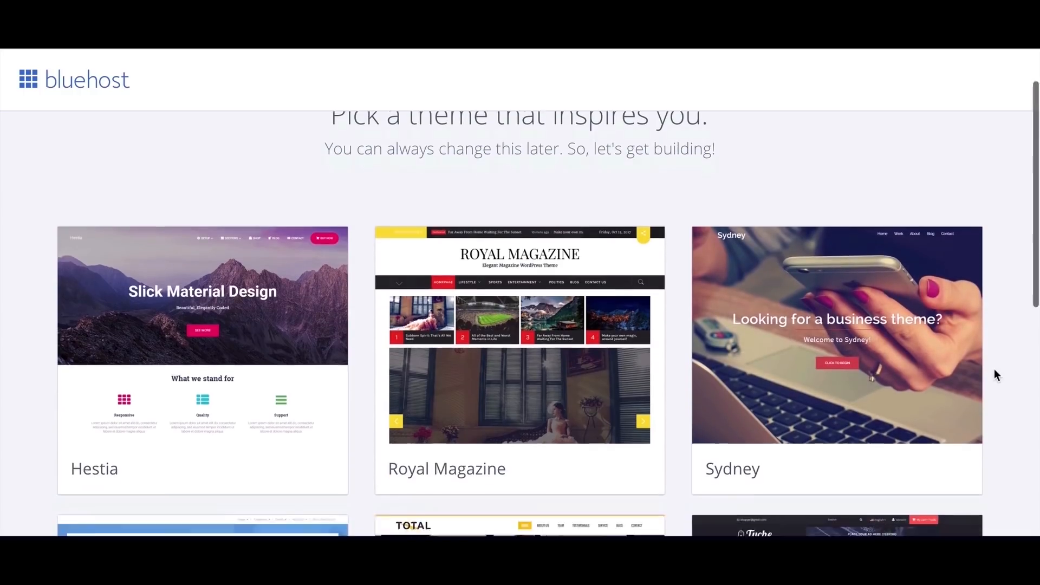
scroll(994, 370, down, 7)
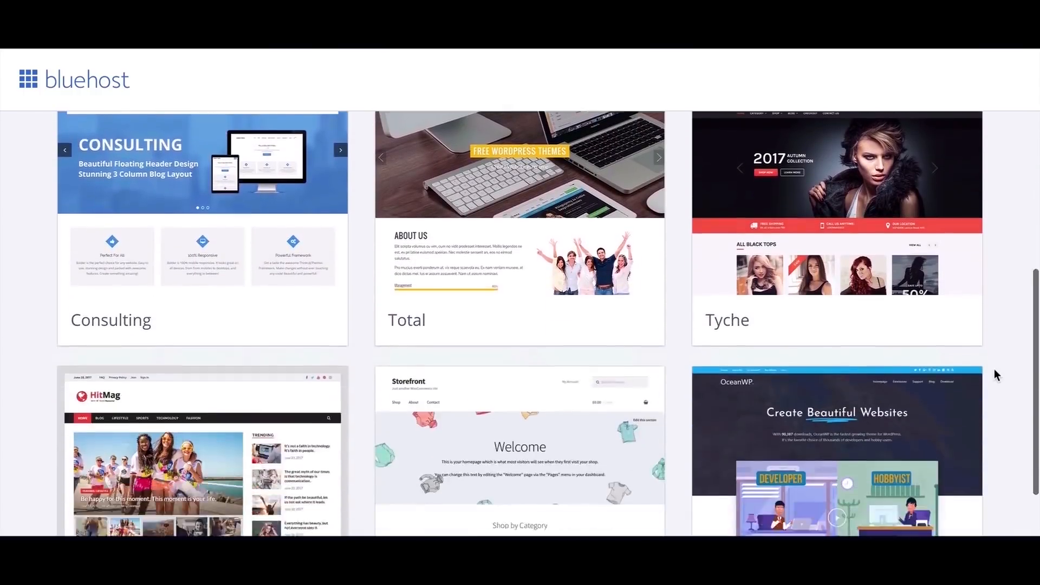
scroll(993, 374, down, 3)
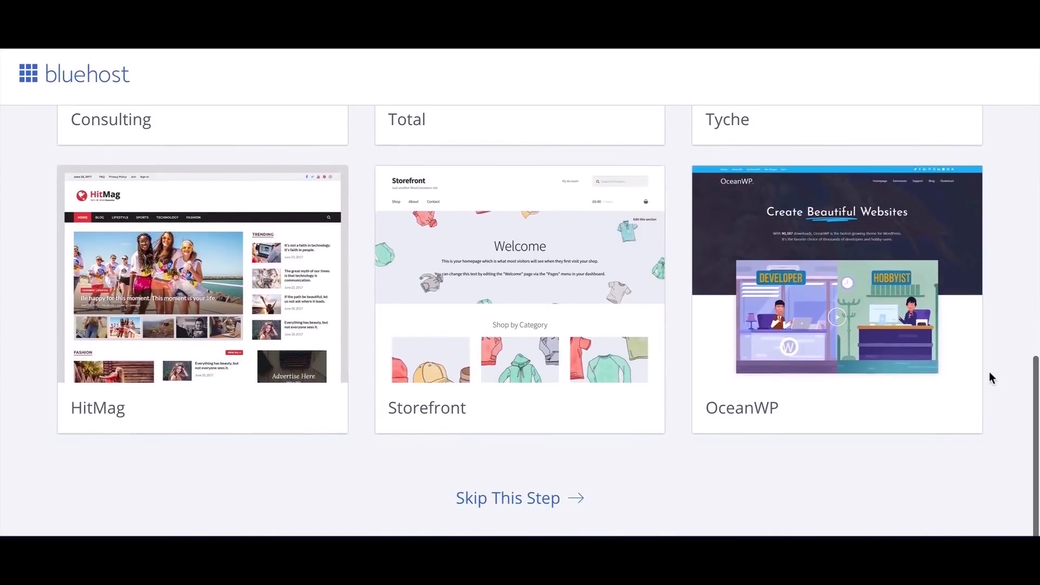
click(511, 509)
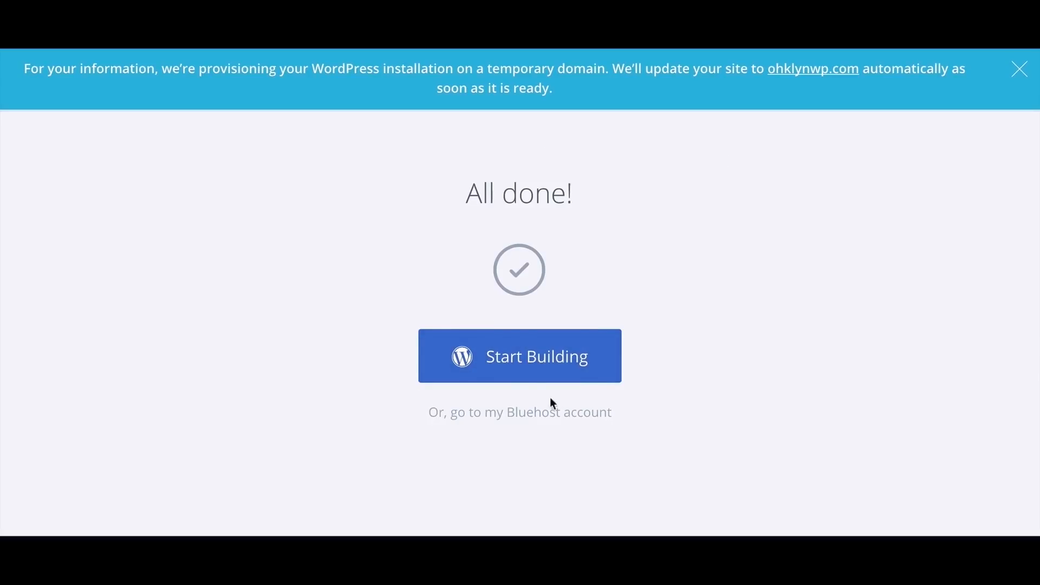
Step: Start building the installed WordPress site, decline the setup help and go to its dashboard
click(517, 360)
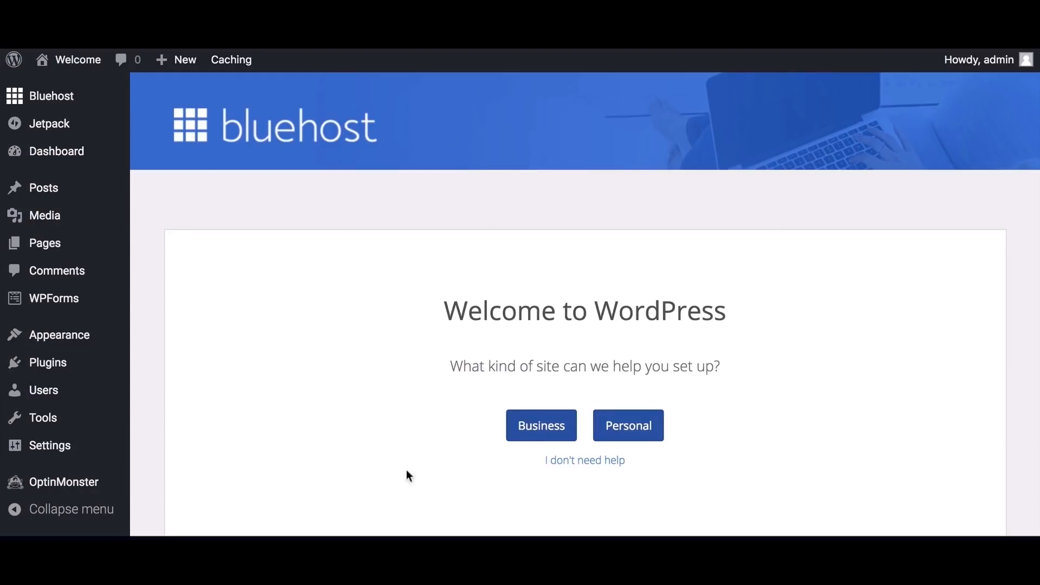
click(594, 463)
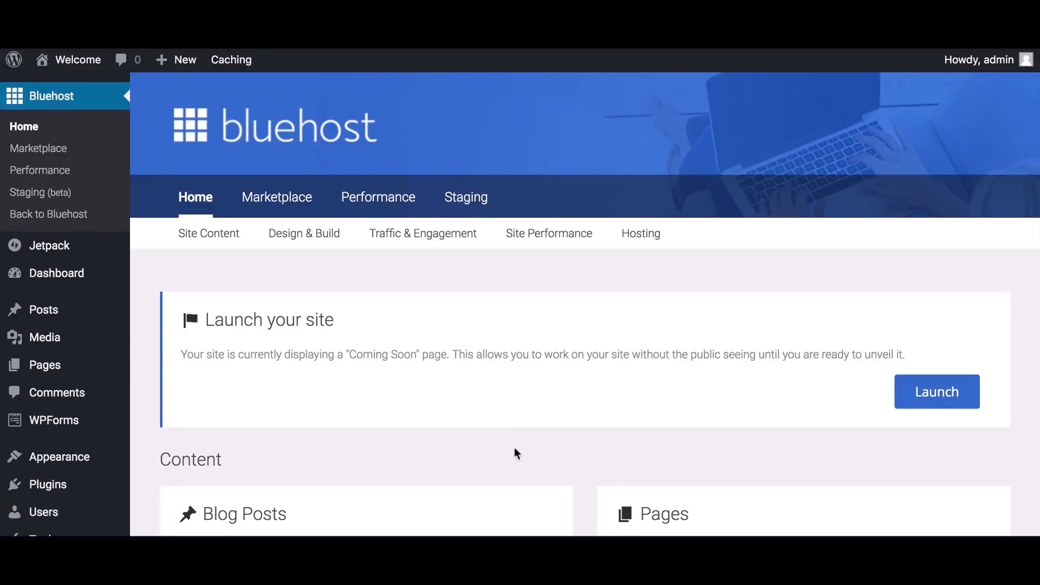
mouse_move(69, 280)
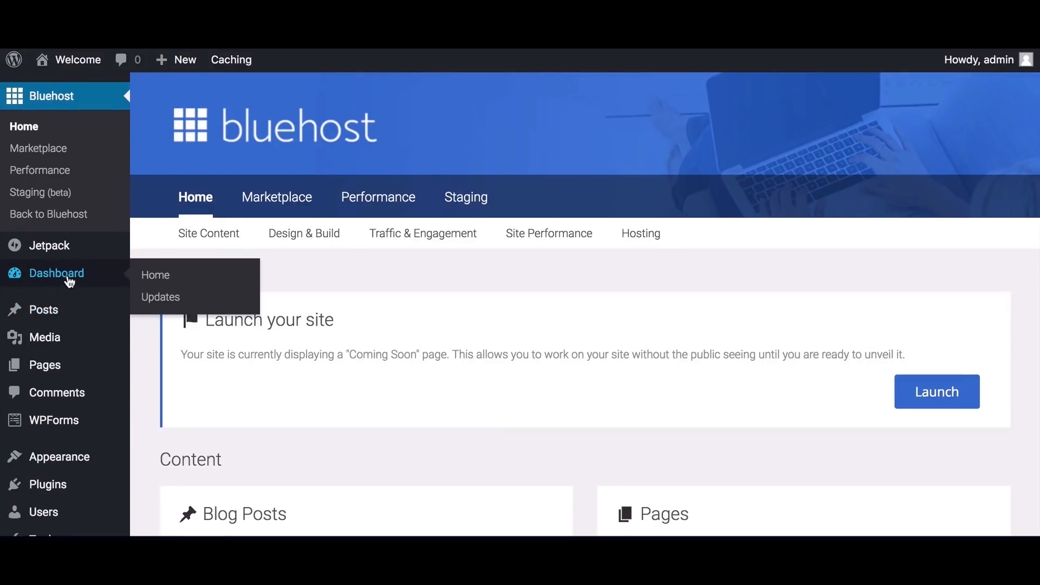
click(70, 279)
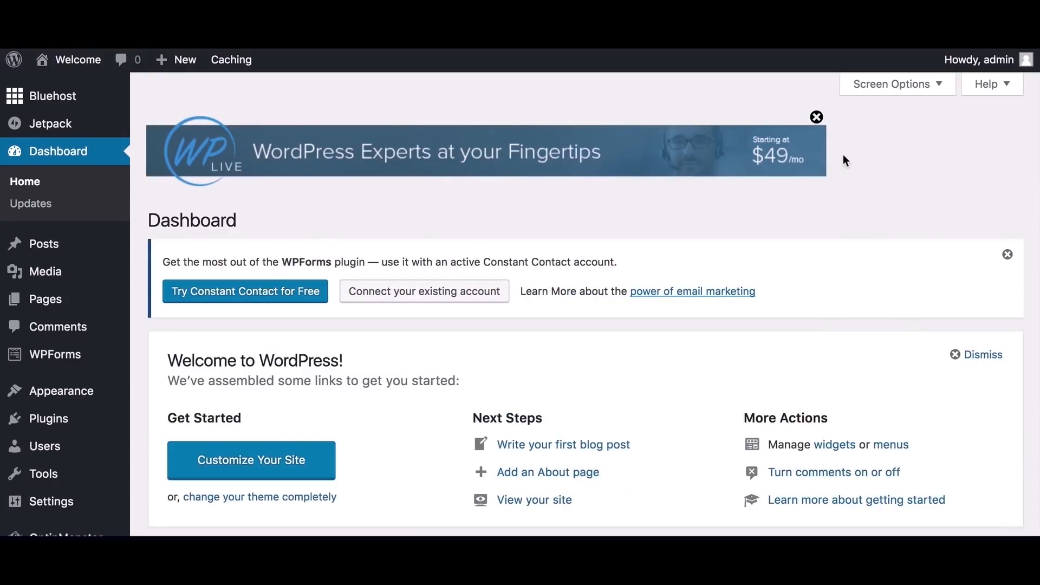
Step: Dismiss the WP Live banner, the WPForms notice, the WordPress welcome panel and the Jetpack panel from the dashboard
click(817, 118)
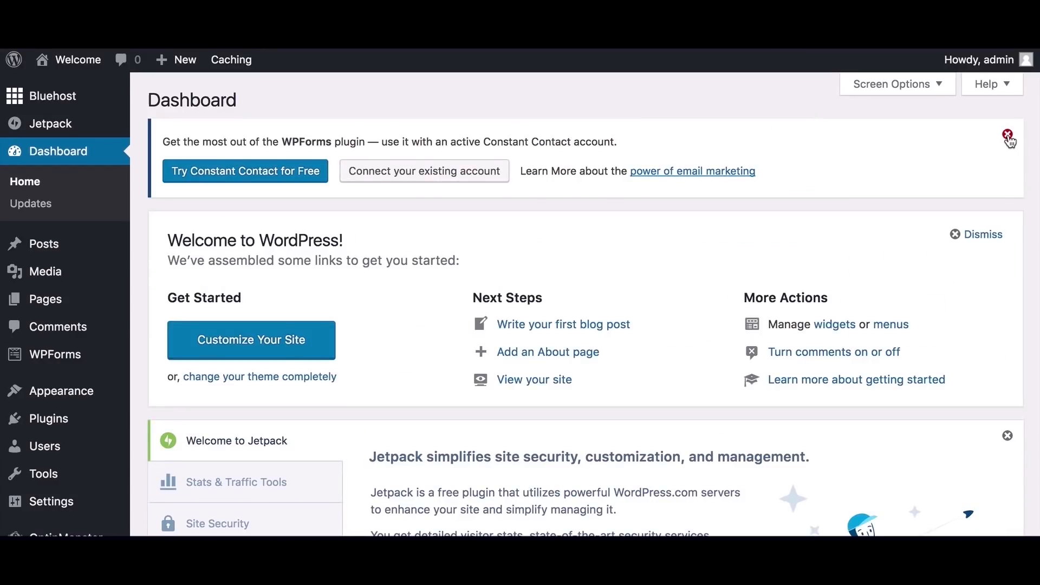
click(1007, 136)
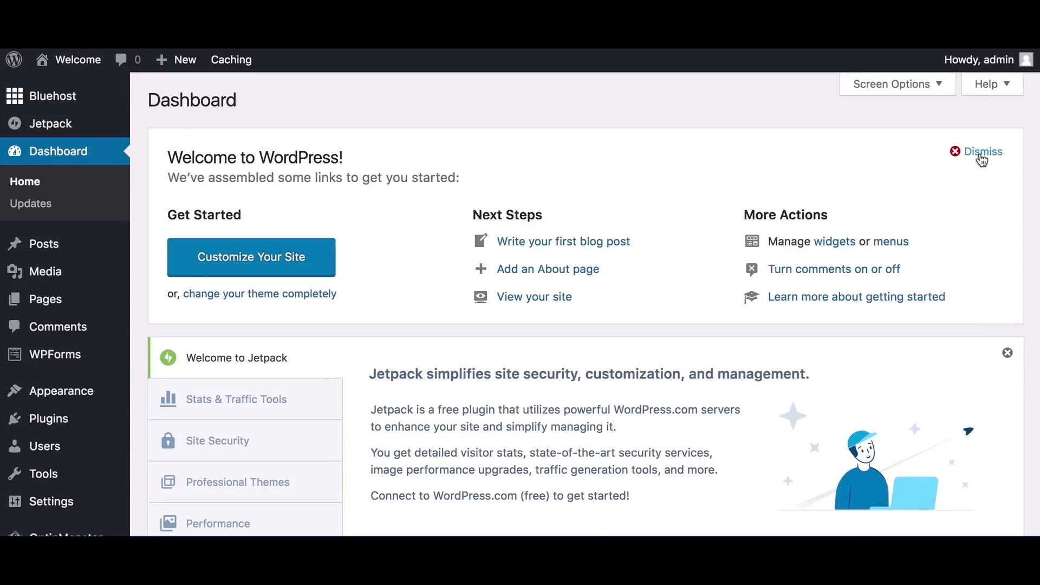
click(981, 159)
click(1008, 136)
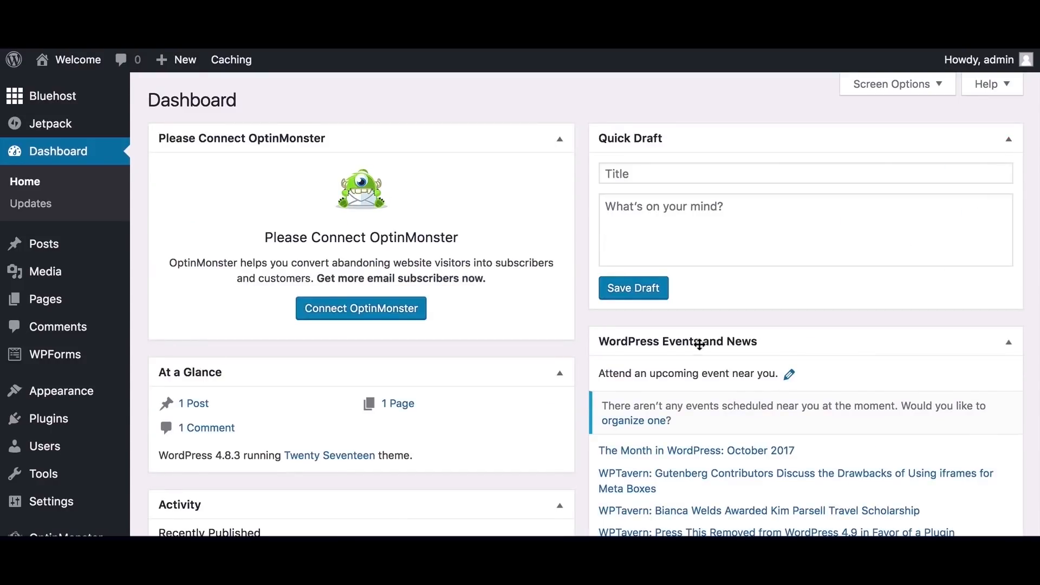
Step: Collapse the OptinMonster, Activity, WordPress Events and News, and Quick Draft boxes on the dashboard
click(560, 139)
click(559, 318)
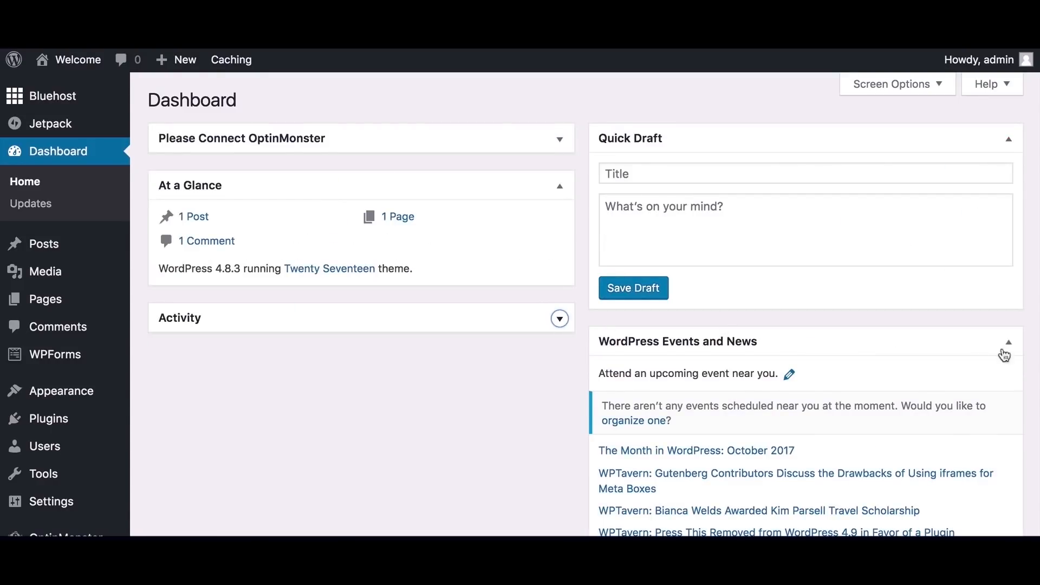
click(1005, 352)
click(1006, 137)
Step: Hide the Please Connect OptinMonster box through the dashboard's screen options
click(933, 84)
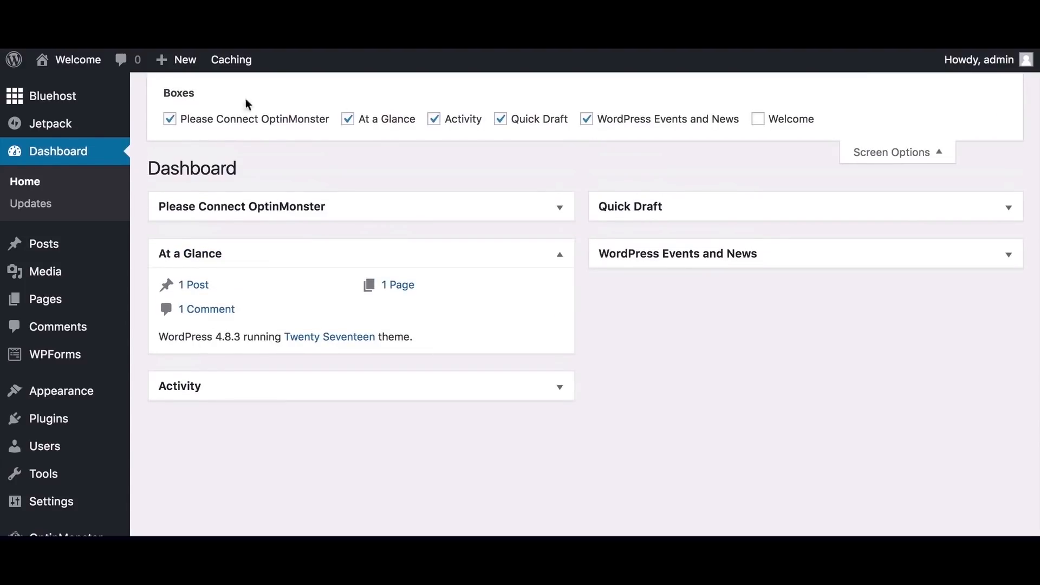
click(170, 120)
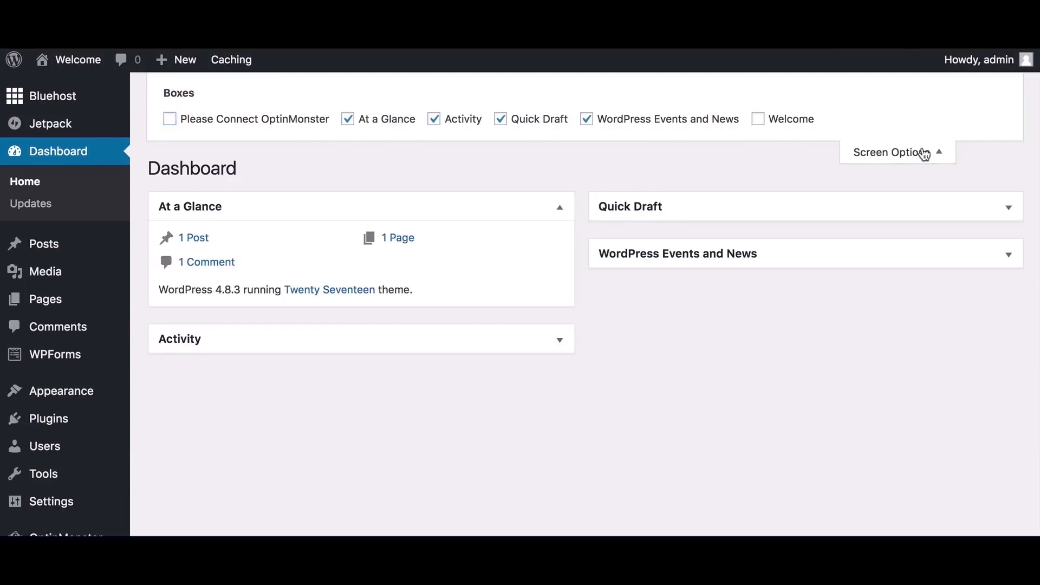
click(925, 154)
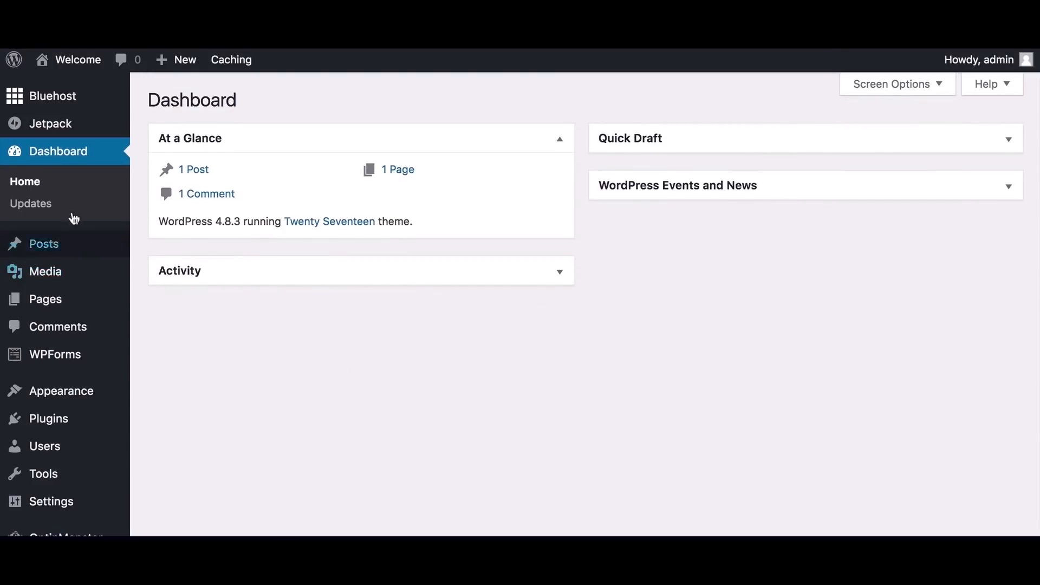
Step: Open the list of installed plugins and review the preinstalled ones
scroll(54, 520, down, 1)
mouse_move(67, 416)
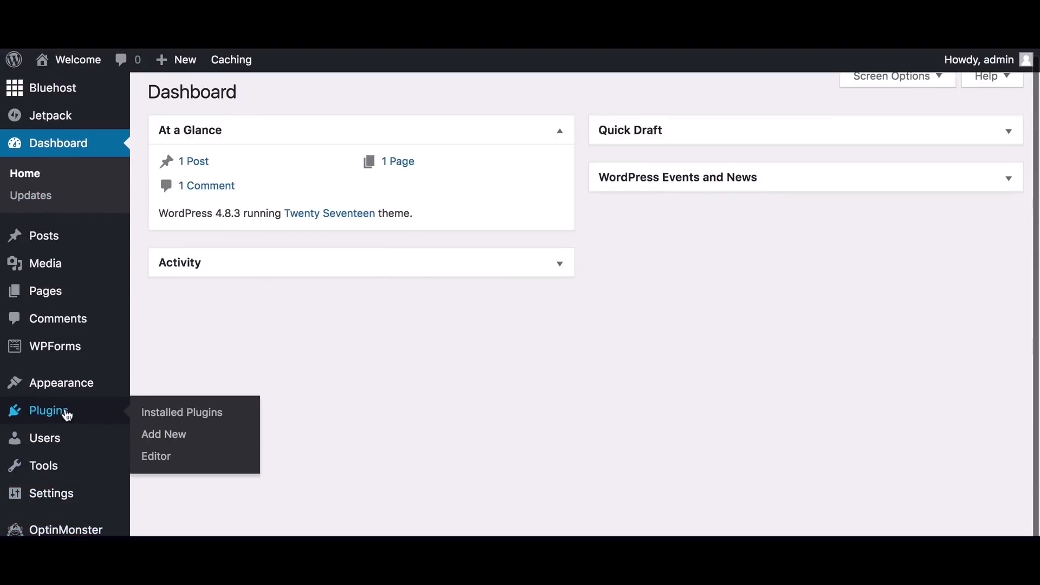
click(179, 413)
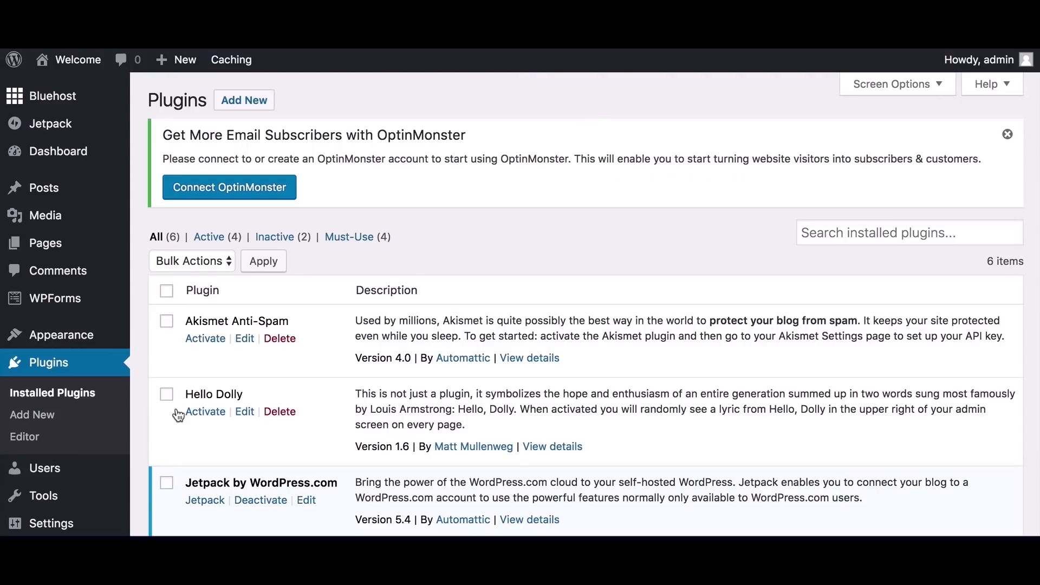
scroll(346, 431, down, 2)
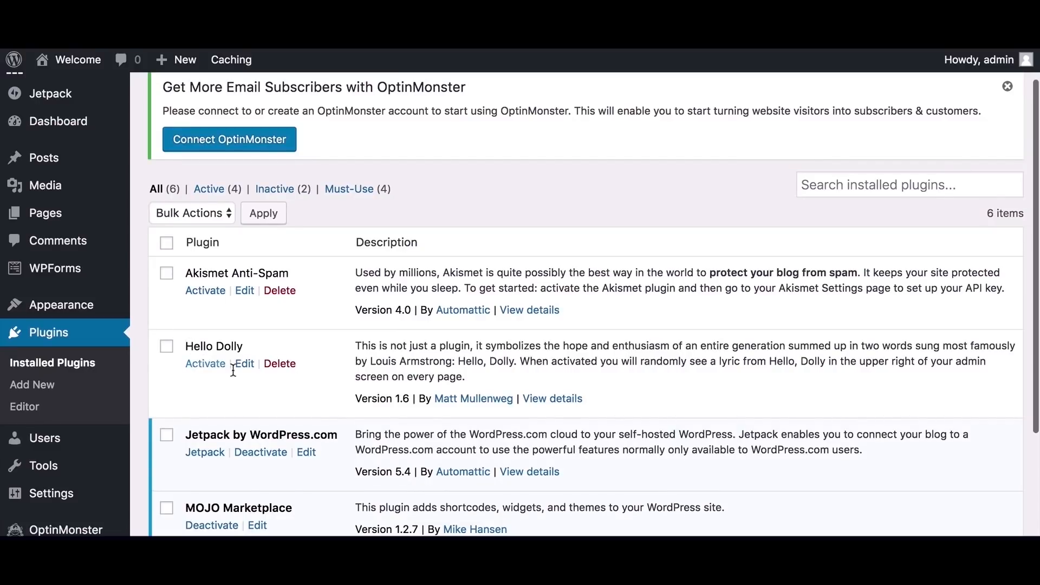
scroll(353, 375, down, 8)
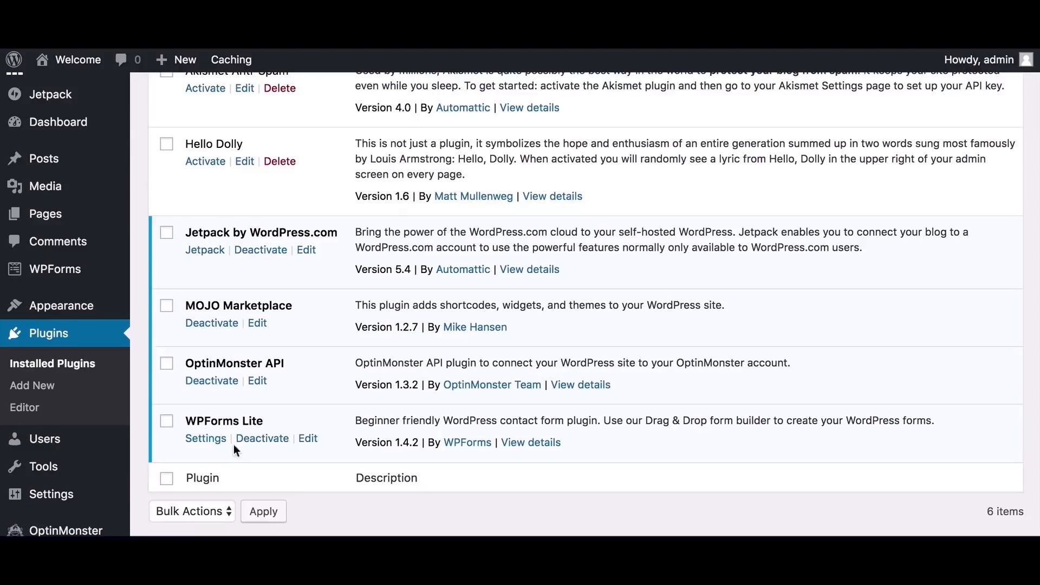
Step: Deactivate the WPForms Lite, OptinMonster API, MOJO Marketplace and Jetpack plugins in one bulk action
click(166, 422)
click(166, 364)
click(166, 305)
click(166, 238)
scroll(259, 266, up, 5)
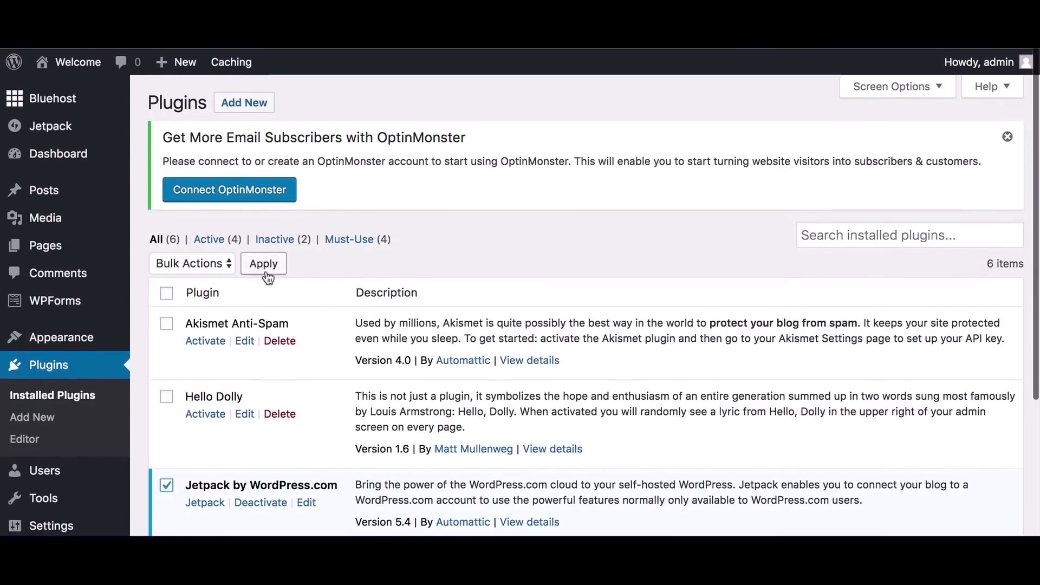
click(231, 259)
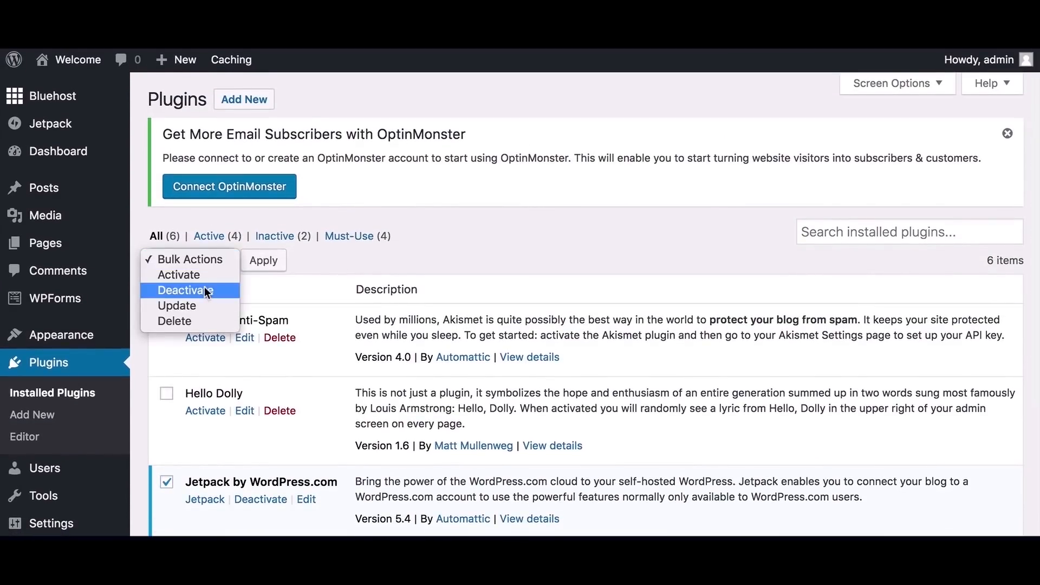
click(205, 291)
click(264, 264)
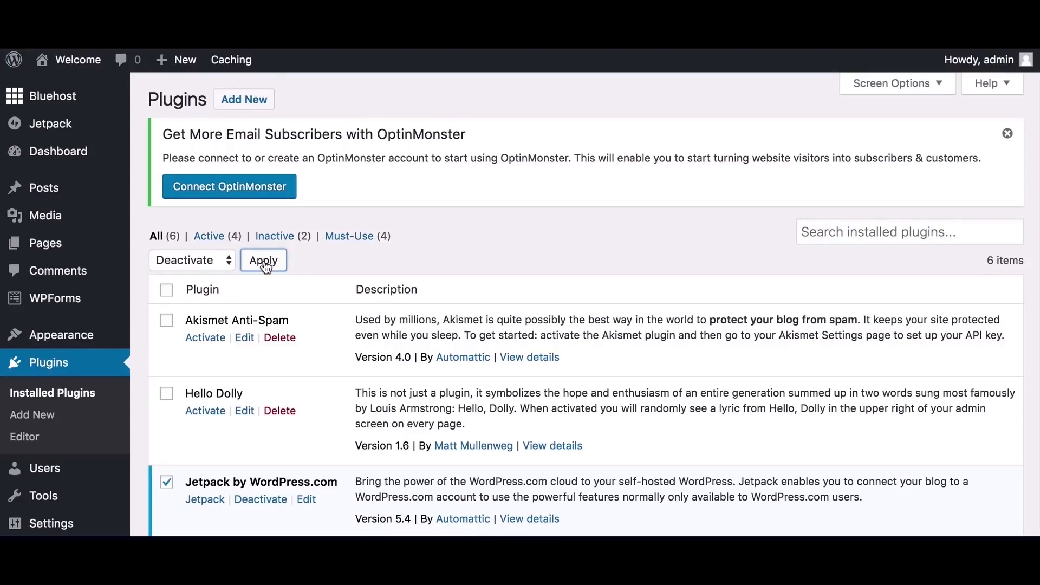
Step: Delete the deactivated Jetpack, MOJO Marketplace, OptinMonster API and WPForms Lite plugins in bulk and return to the dashboard
scroll(265, 266, down, 5)
click(167, 218)
click(166, 290)
click(166, 347)
click(167, 404)
scroll(247, 232, up, 5)
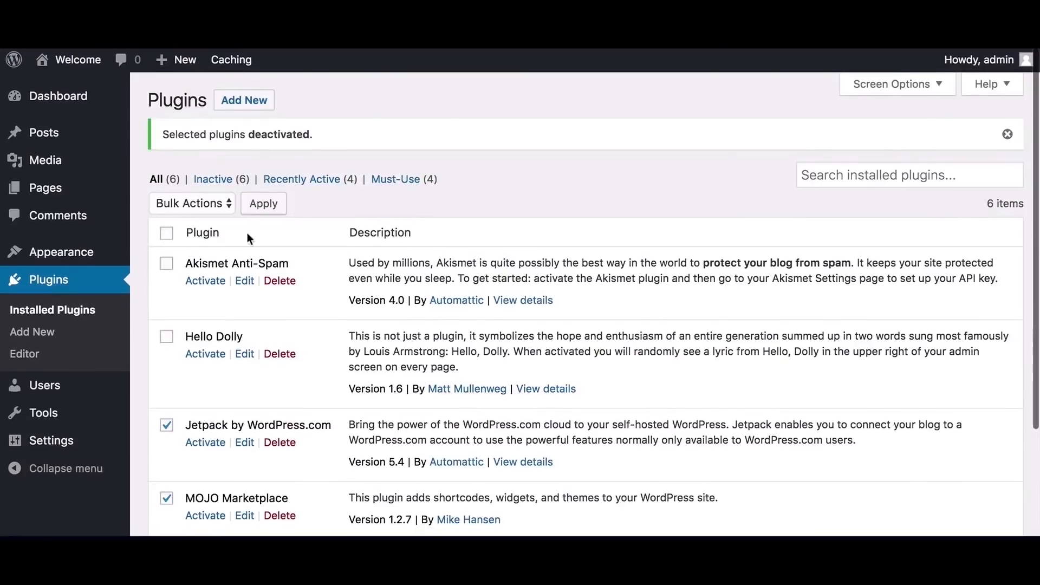
click(193, 203)
click(195, 262)
click(263, 204)
click(688, 129)
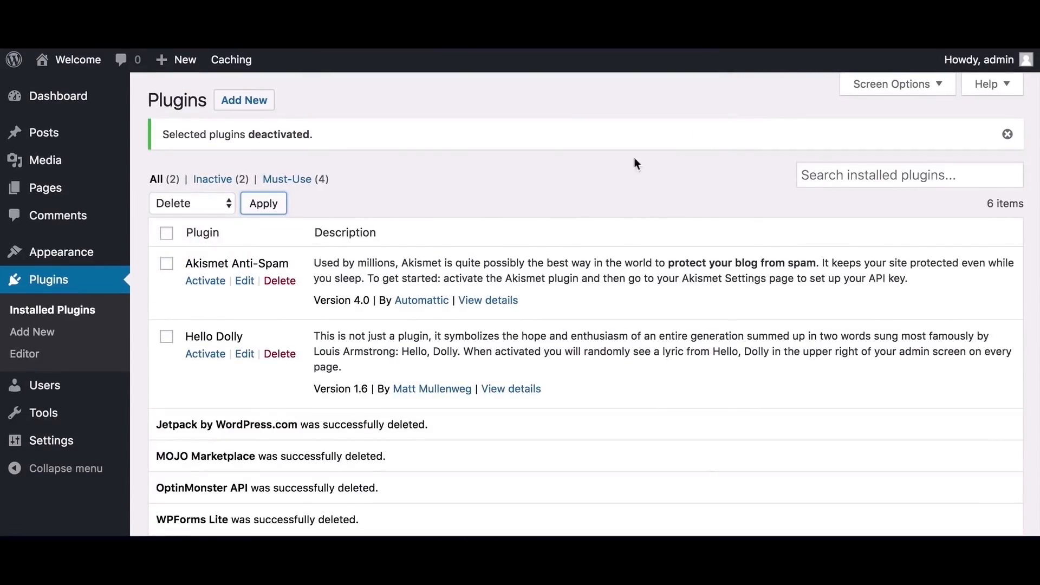
click(77, 107)
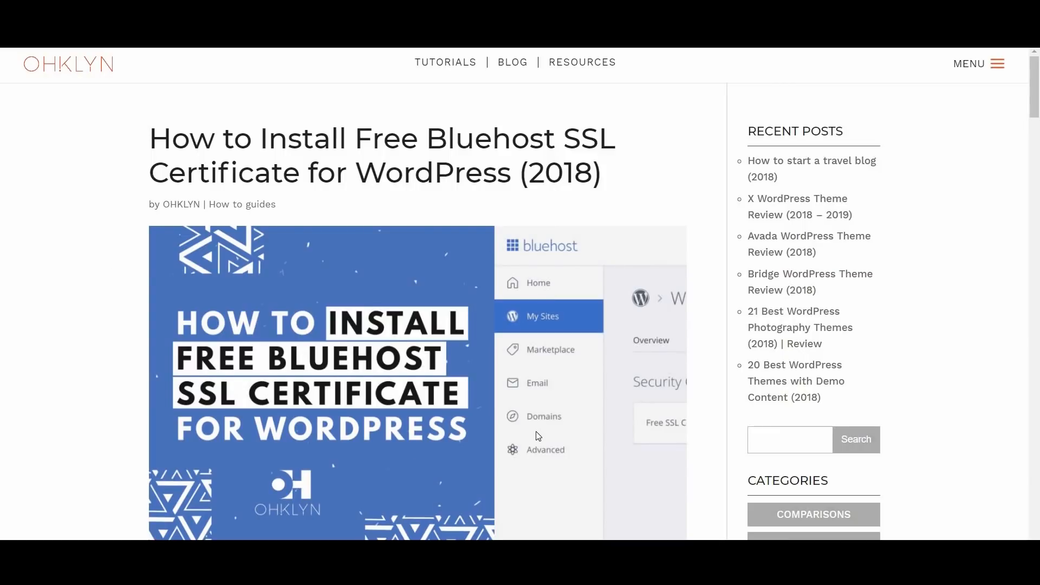
Step: Read the guide on installing a free Bluehost SSL certificate for WordPress down to its installation steps
scroll(538, 436, down, 10)
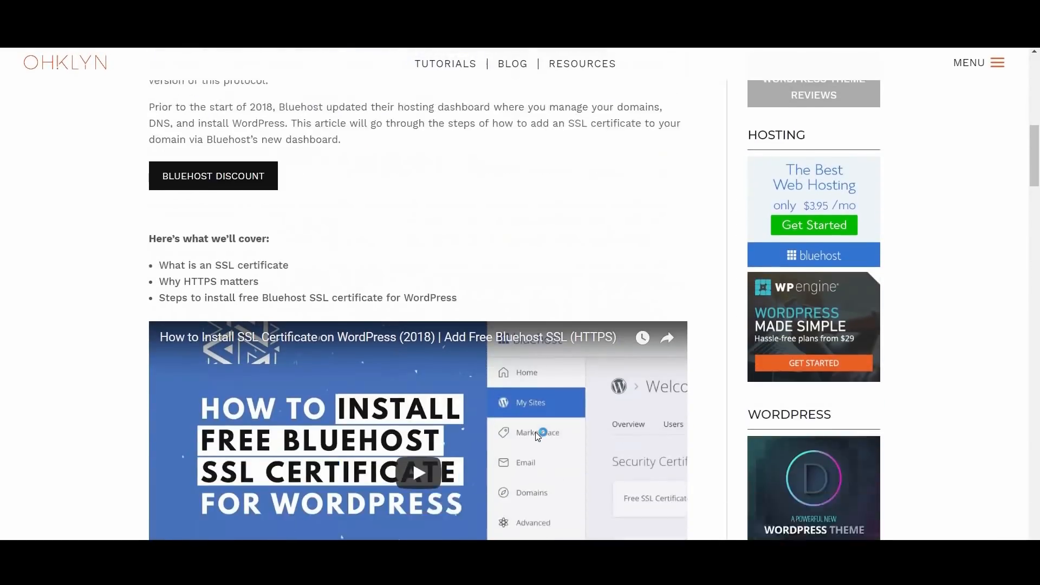
scroll(535, 431, down, 2)
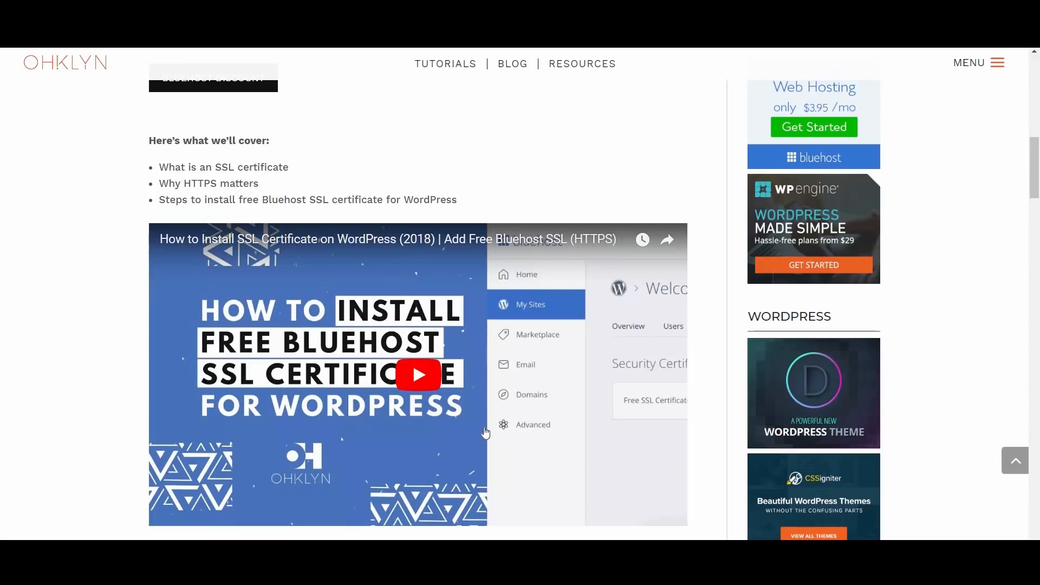
scroll(485, 433, down, 8)
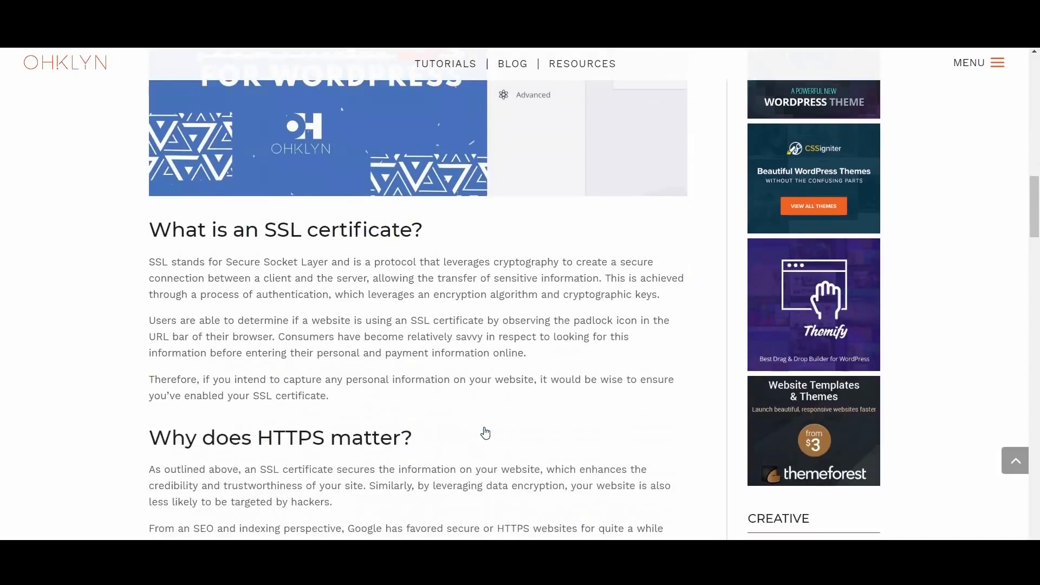
scroll(485, 433, down, 5)
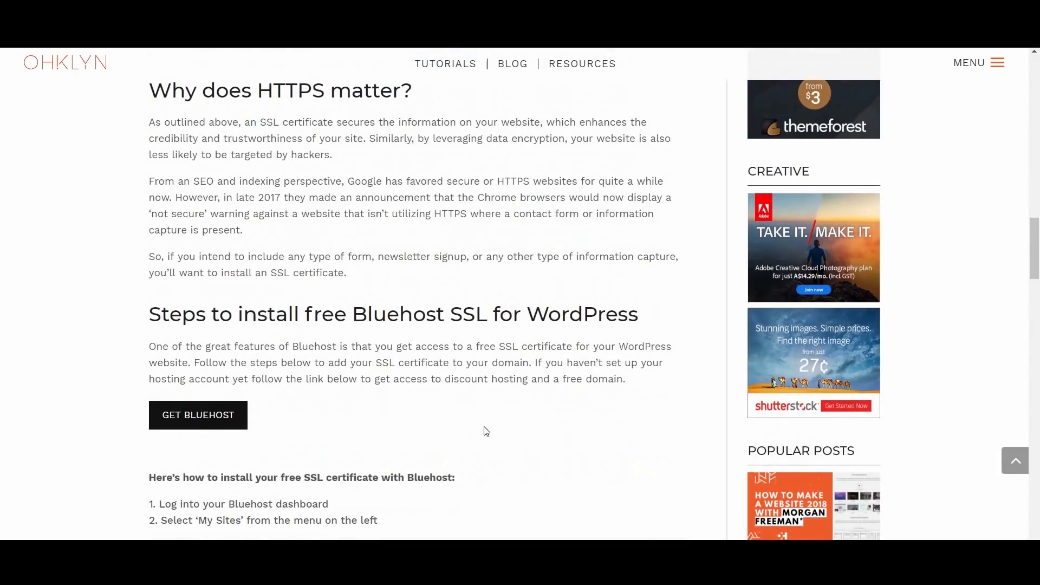
scroll(485, 432, down, 4)
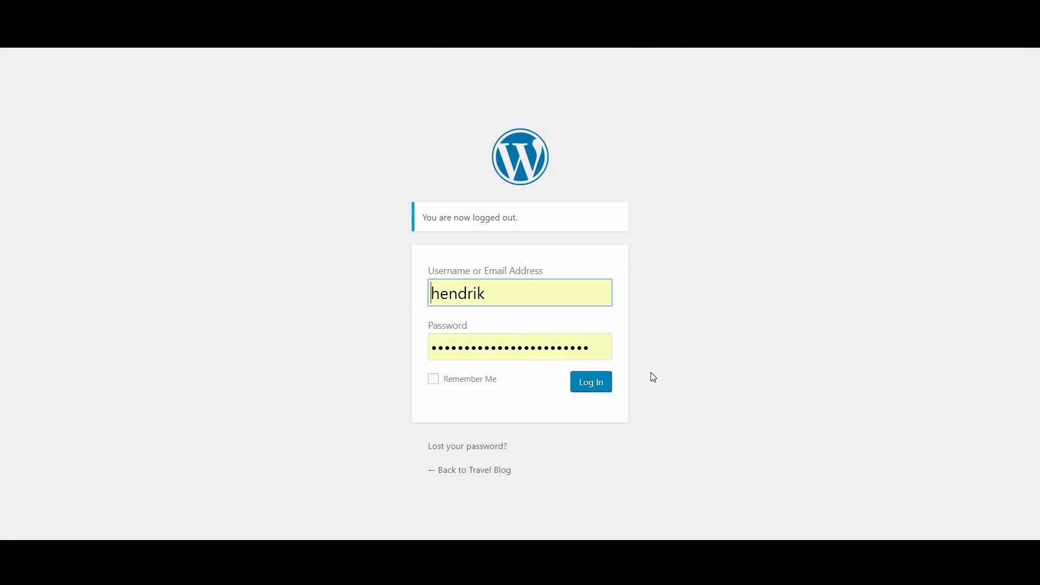
Step: Log in to the WordPress site with the saved username and password
click(594, 386)
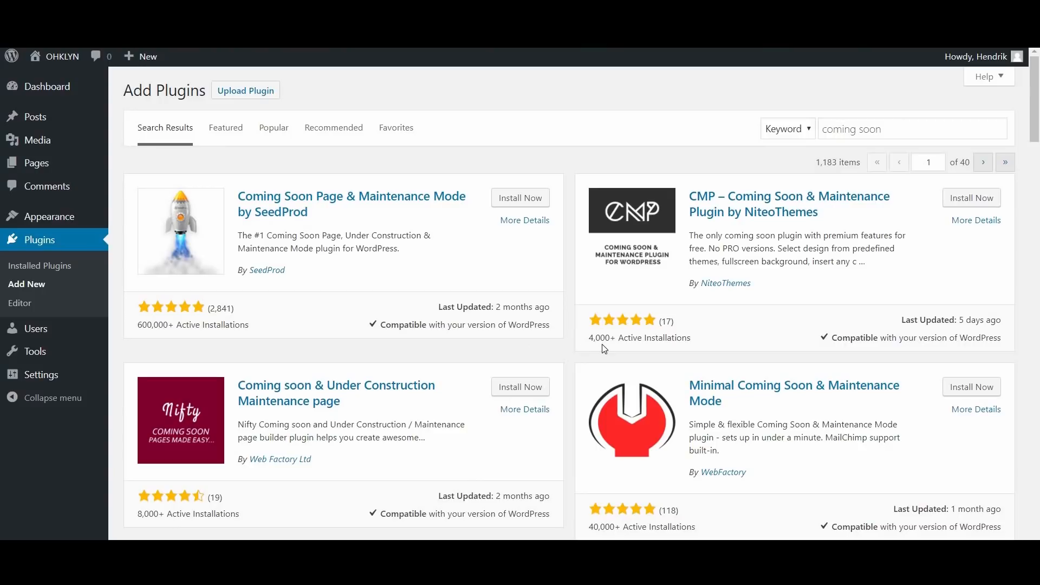
Step: Browse the plugin search results for "coming soon" to compare the available coming soon and maintenance plugins
scroll(583, 351, down, 7)
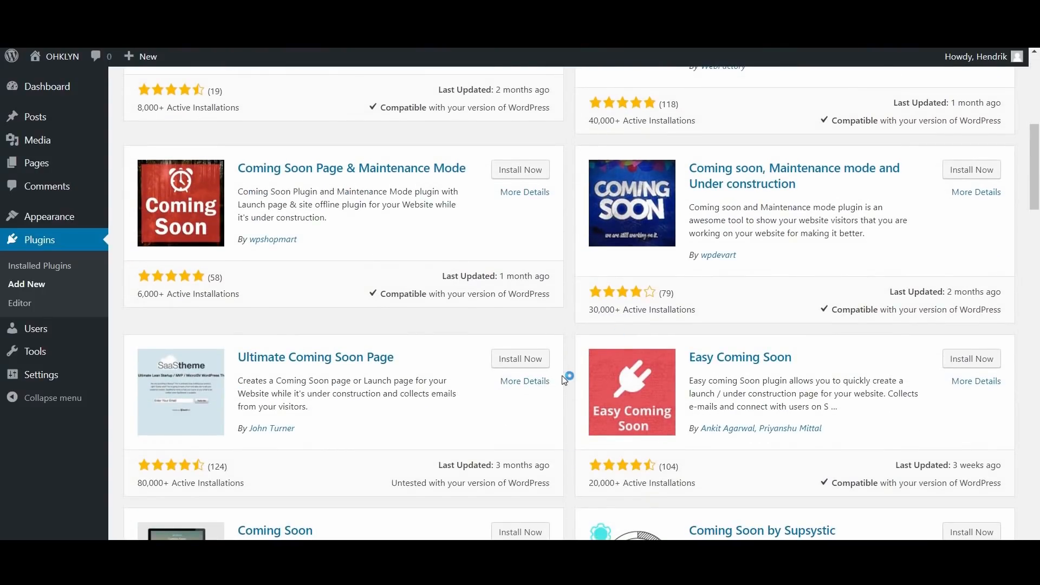
scroll(563, 380, down, 2)
scroll(563, 380, down, 4)
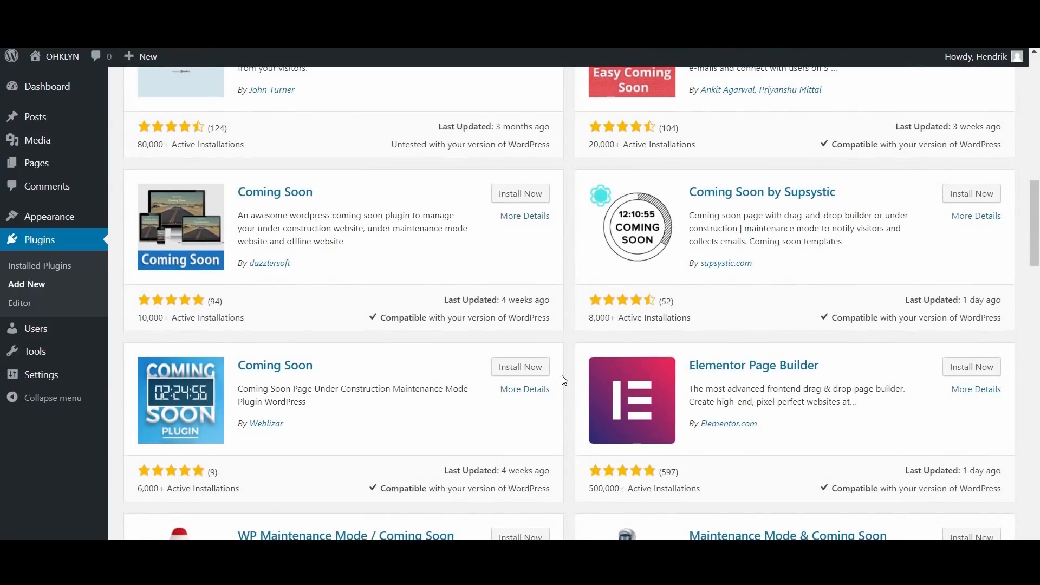
scroll(563, 380, down, 5)
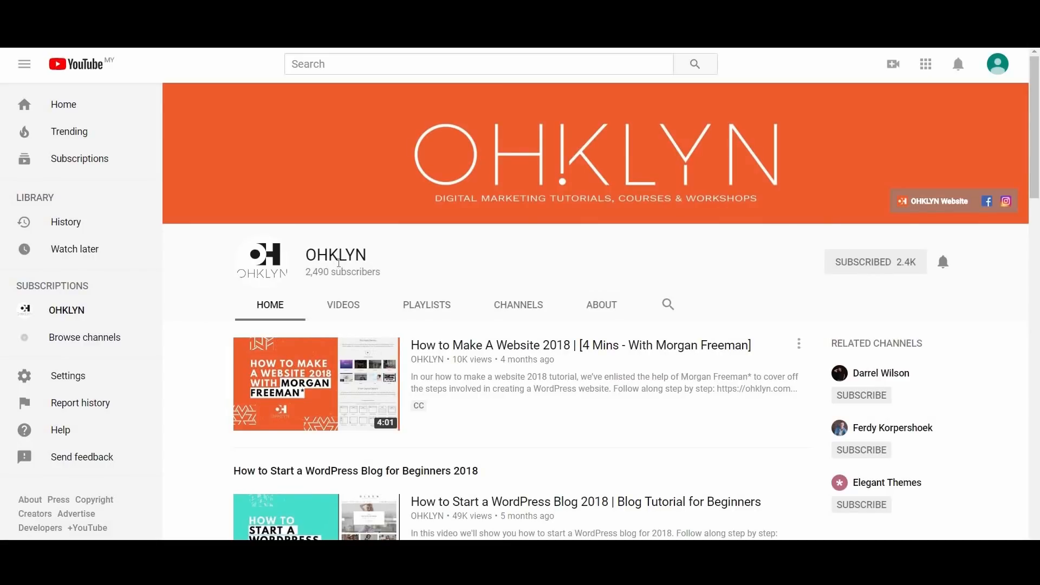
Step: Open the OHKLYN channel's videos and read the How to Use WordPress guide through its Bluehost and WP Engine setup sections
click(337, 309)
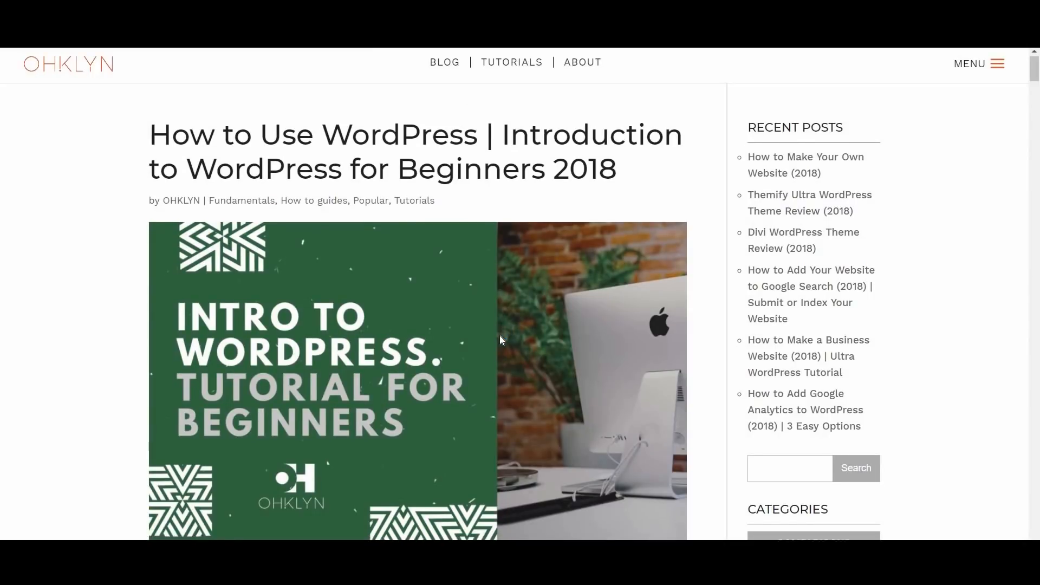
scroll(499, 339, down, 7)
scroll(499, 340, down, 8)
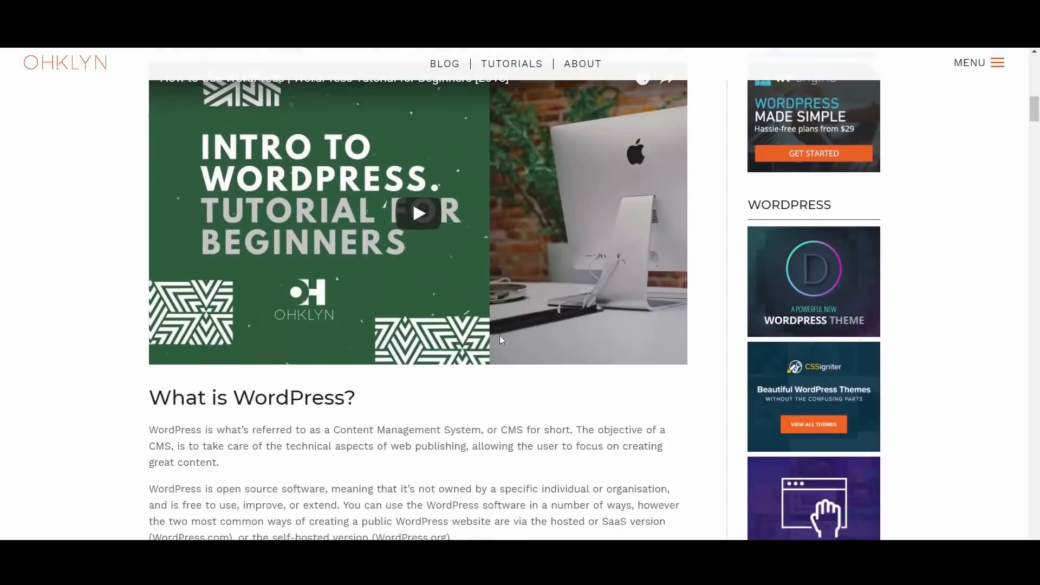
scroll(499, 340, down, 5)
scroll(499, 340, down, 2)
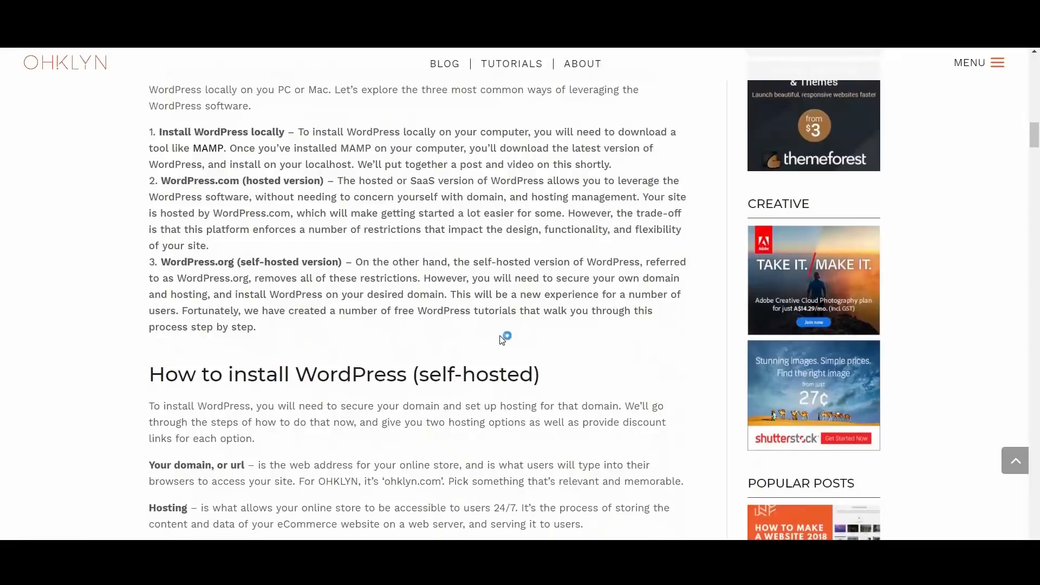
scroll(502, 339, down, 9)
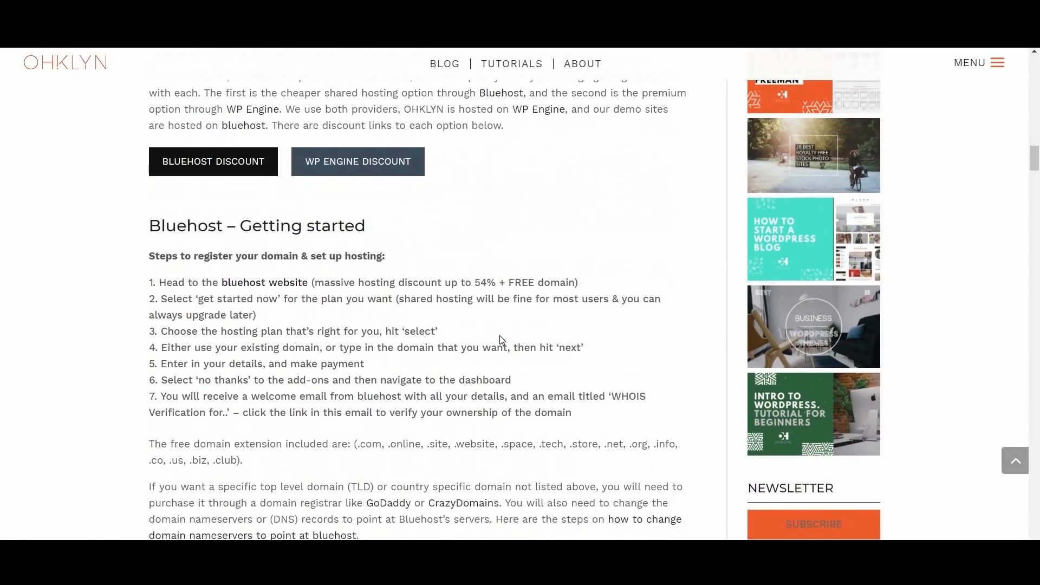
scroll(502, 340, down, 8)
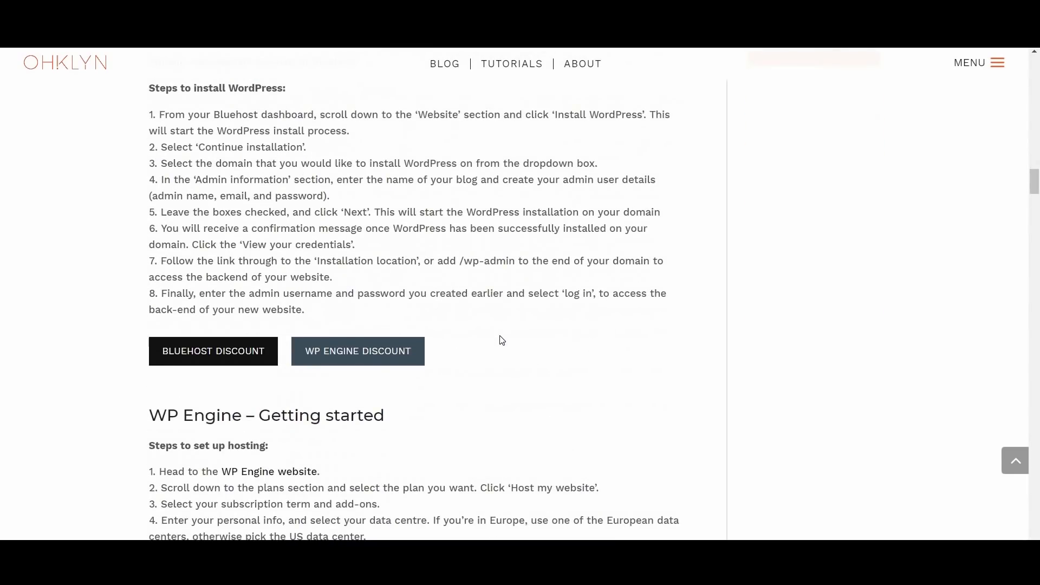
scroll(502, 340, down, 5)
scroll(502, 339, down, 7)
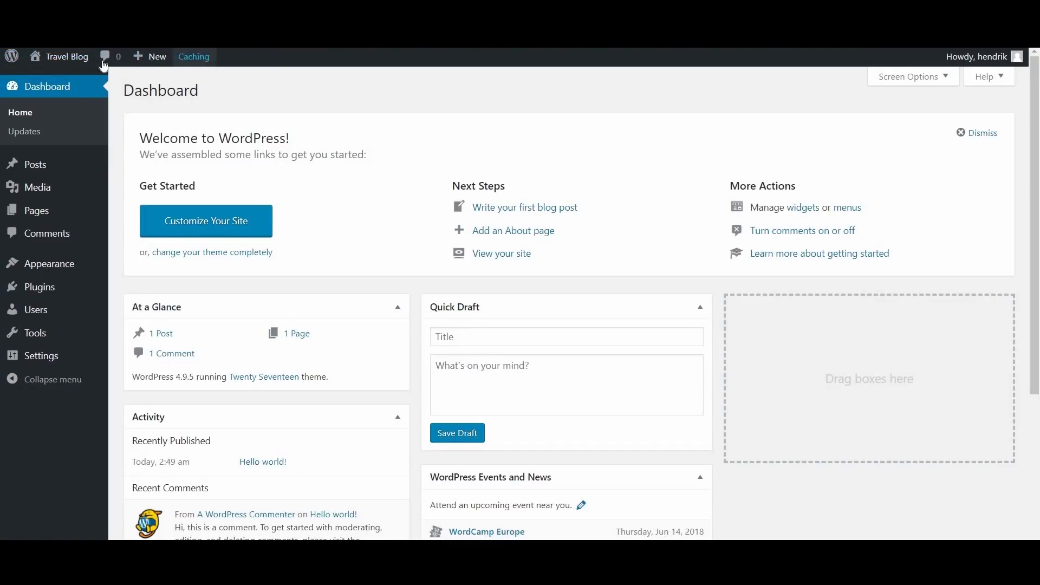
Step: View the Travel Blog site's front end, return to the dashboard and look over the options for posts
click(65, 64)
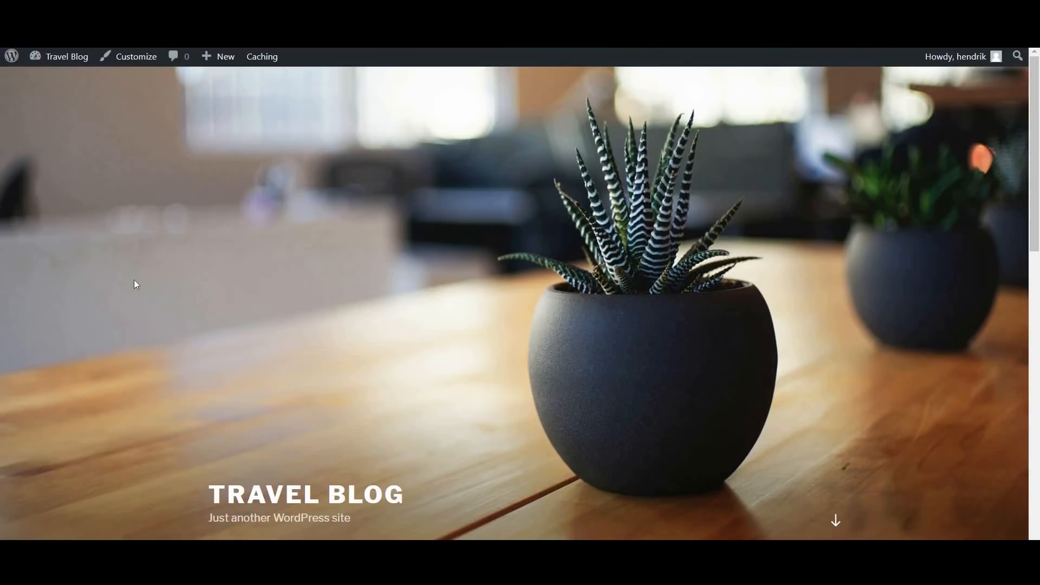
click(57, 56)
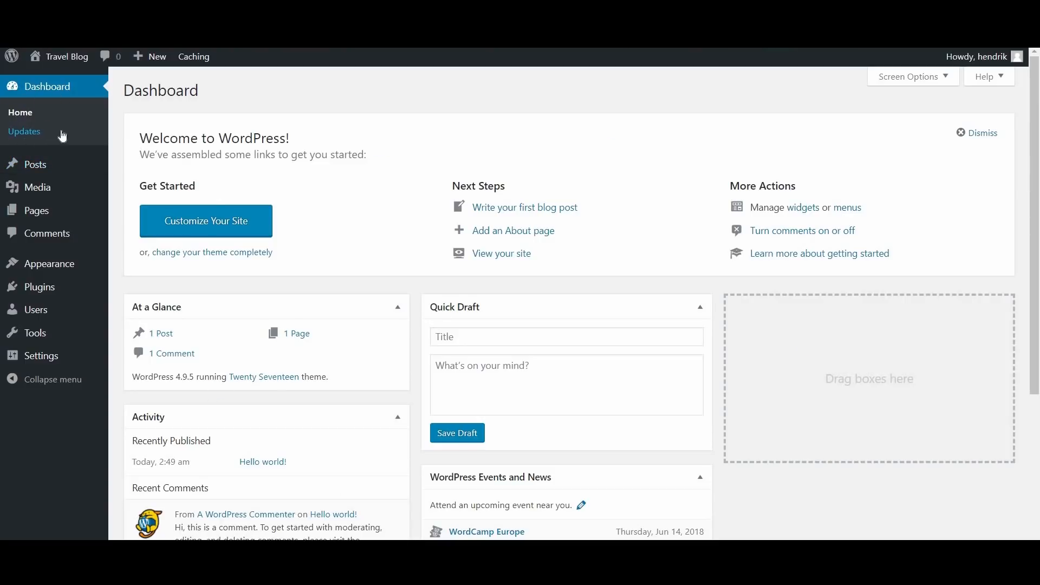
mouse_move(61, 167)
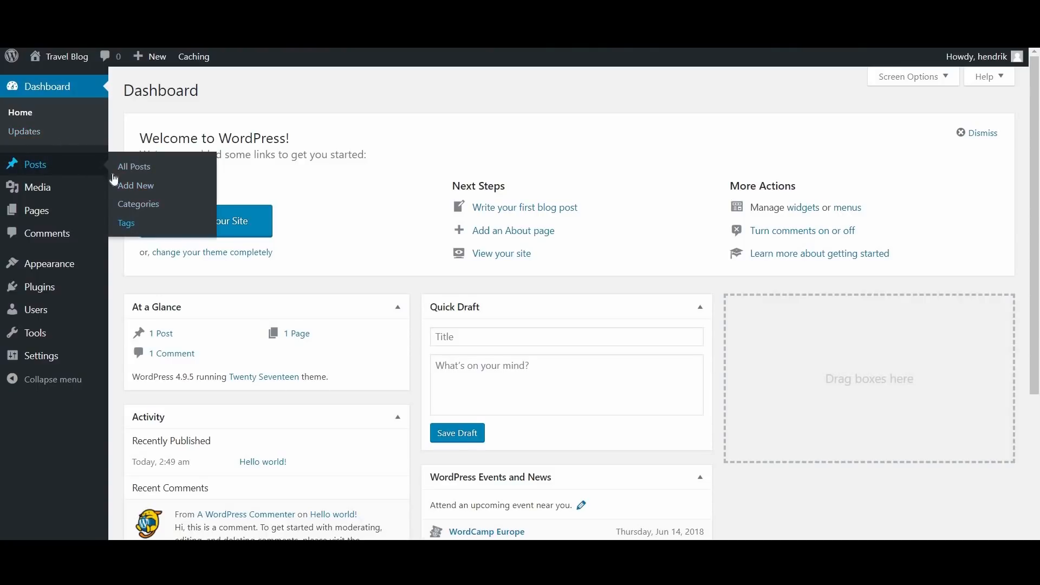
mouse_move(101, 215)
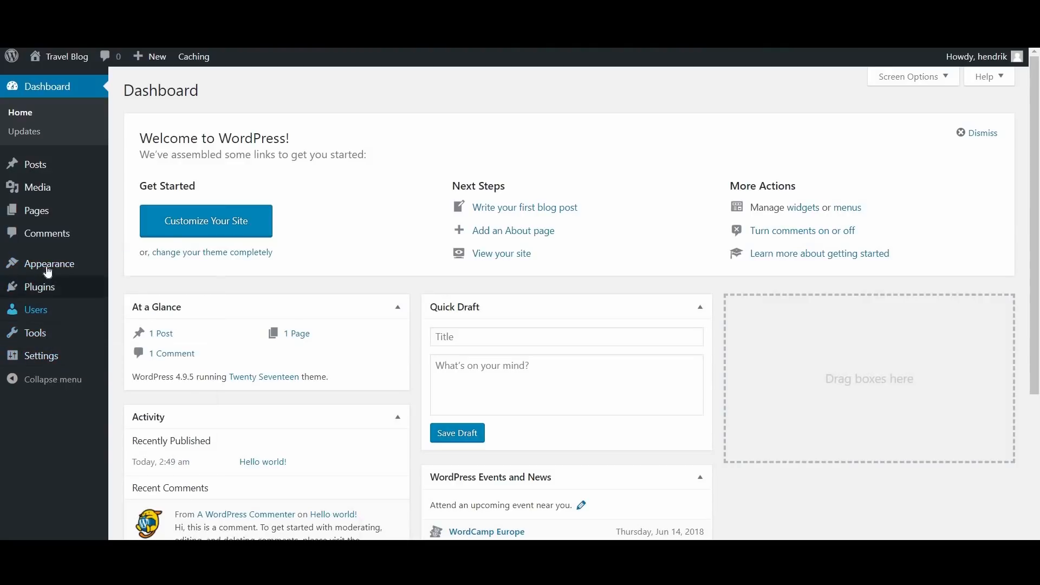
Step: Open the list of installed themes and look over the remaining admin sections
mouse_move(60, 268)
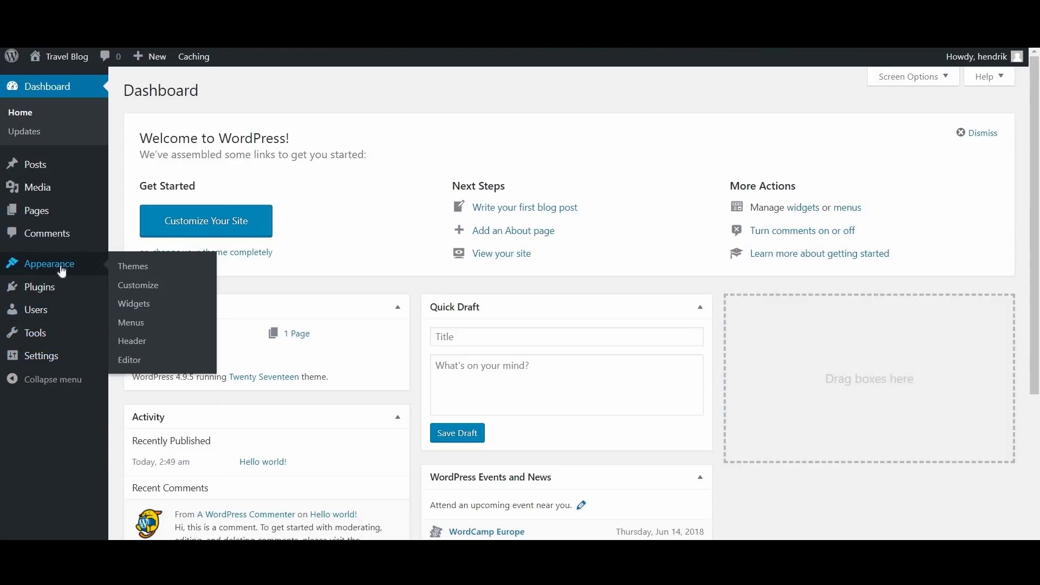
click(140, 269)
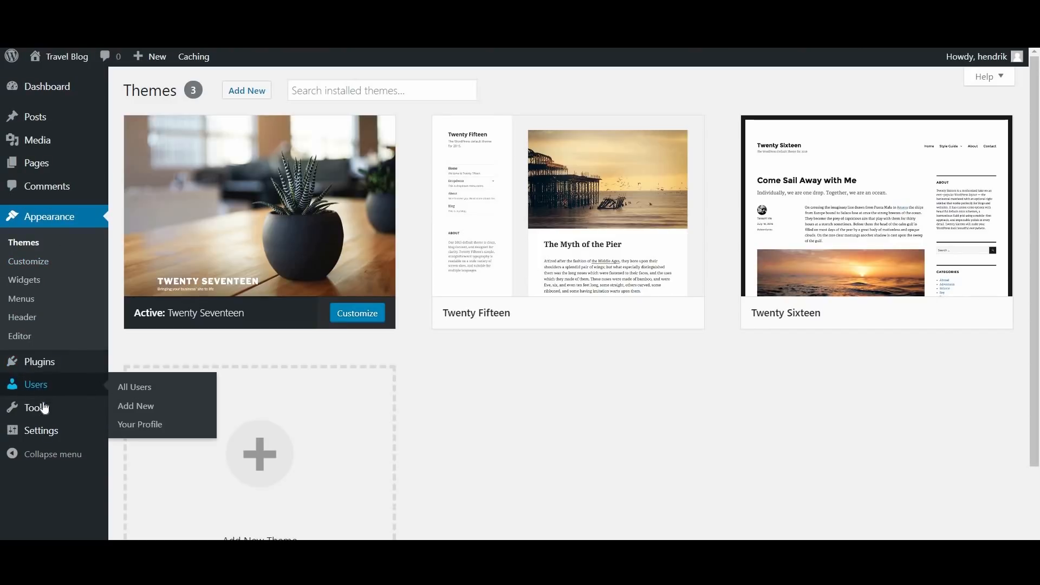
mouse_move(46, 435)
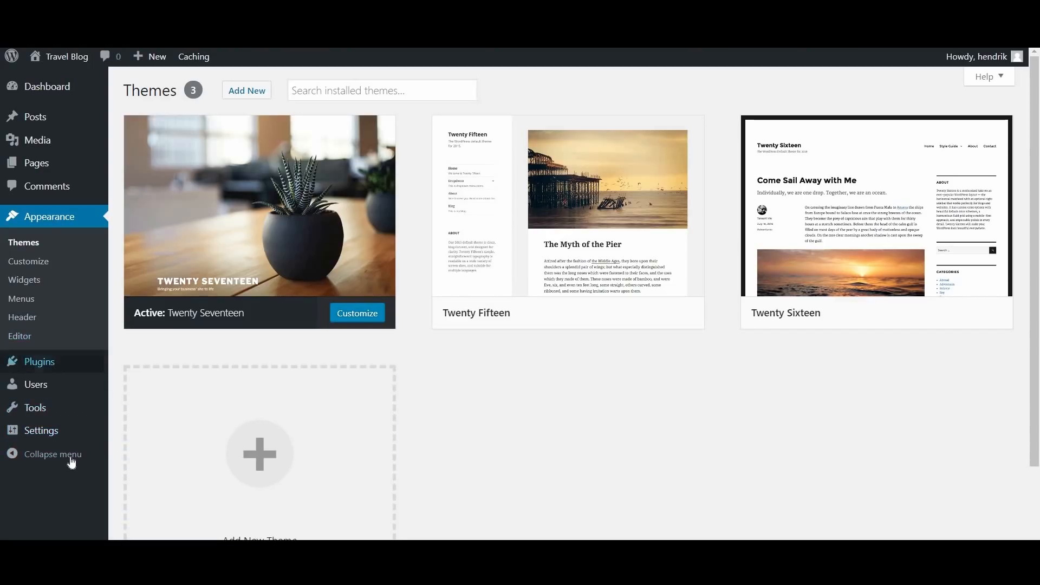
click(125, 378)
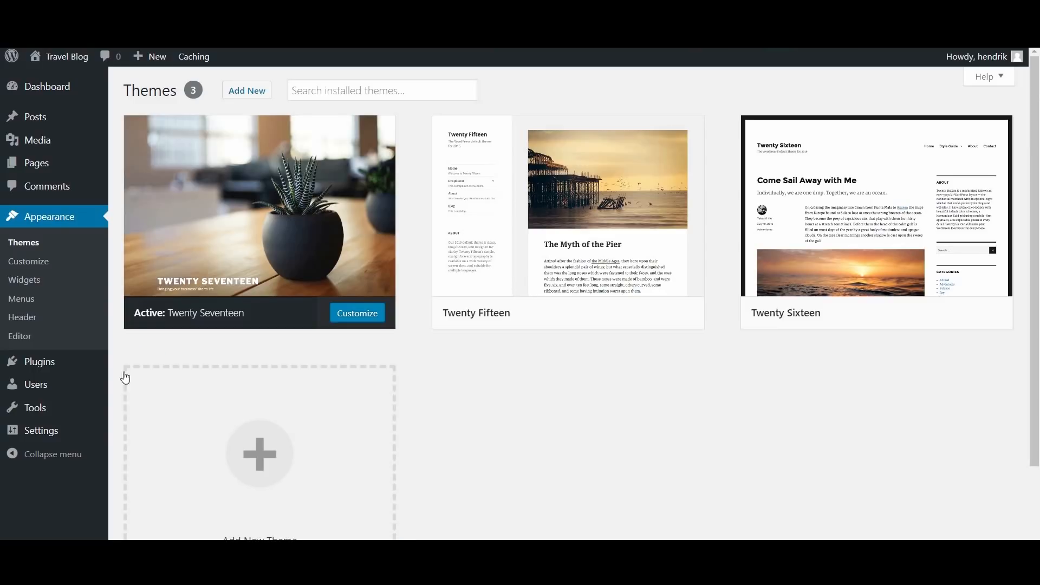
Step: Set the site's permalink structure to Post name and save the changes
mouse_move(76, 432)
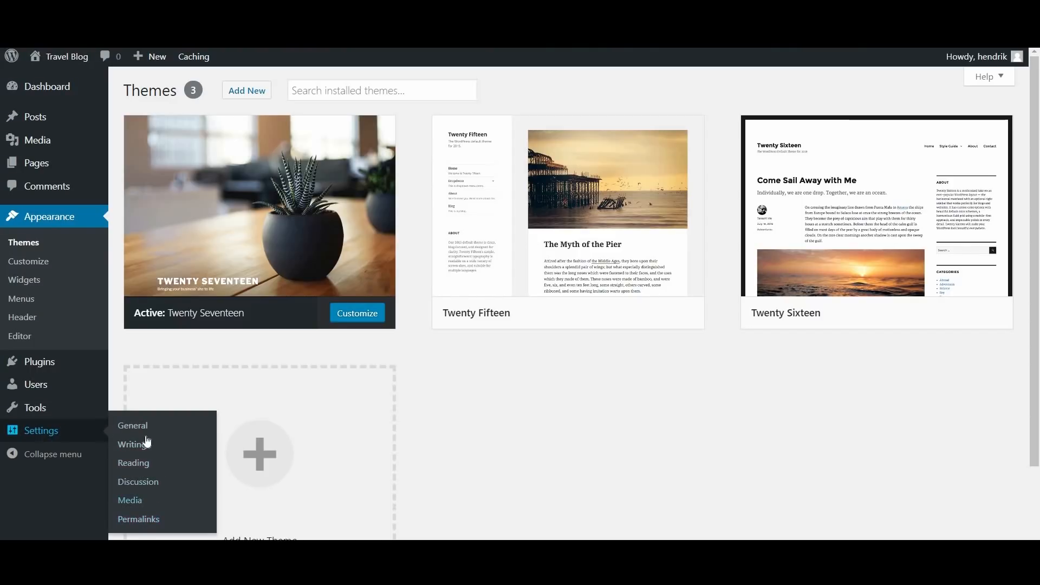
click(139, 518)
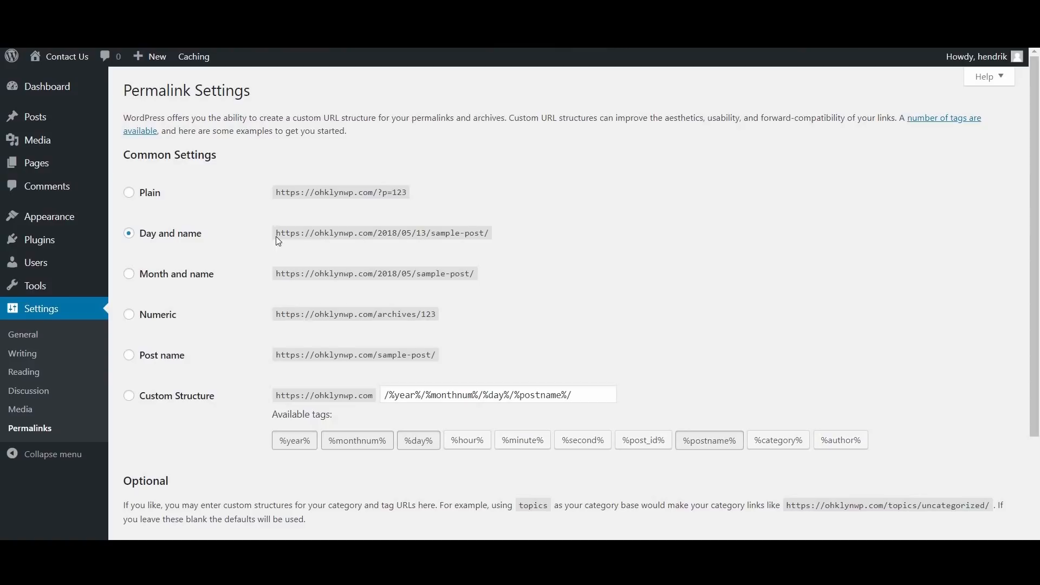
drag(278, 234, 521, 239)
click(521, 239)
click(168, 358)
scroll(375, 295, down, 1)
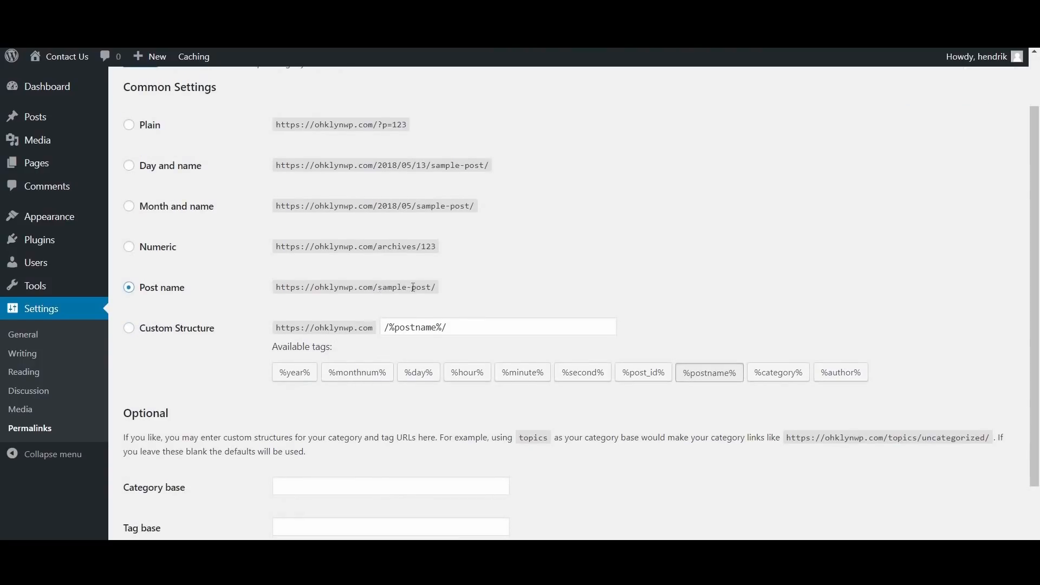
drag(378, 287, 474, 297)
click(476, 301)
scroll(476, 300, down, 2)
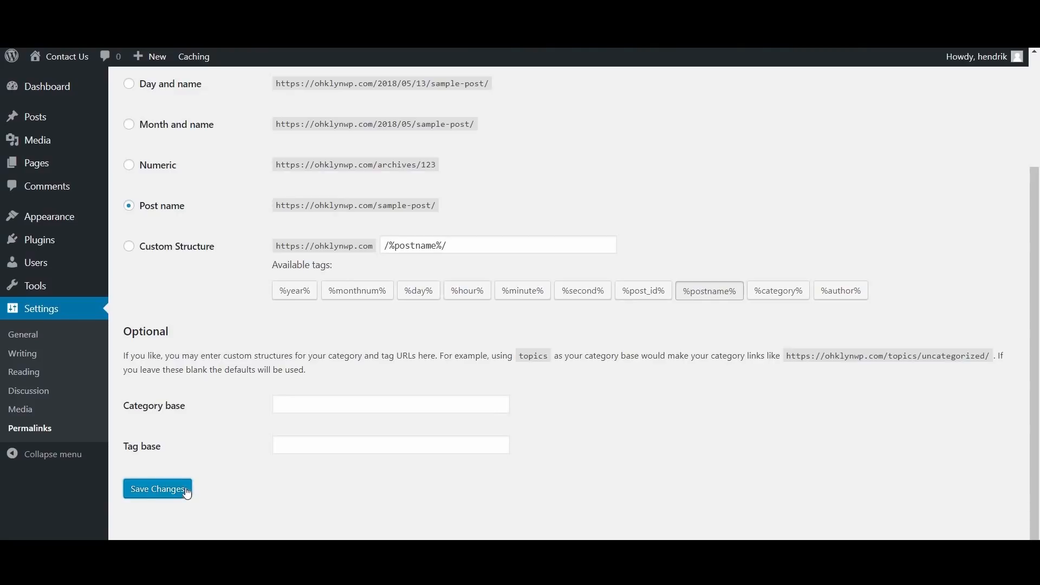
click(187, 490)
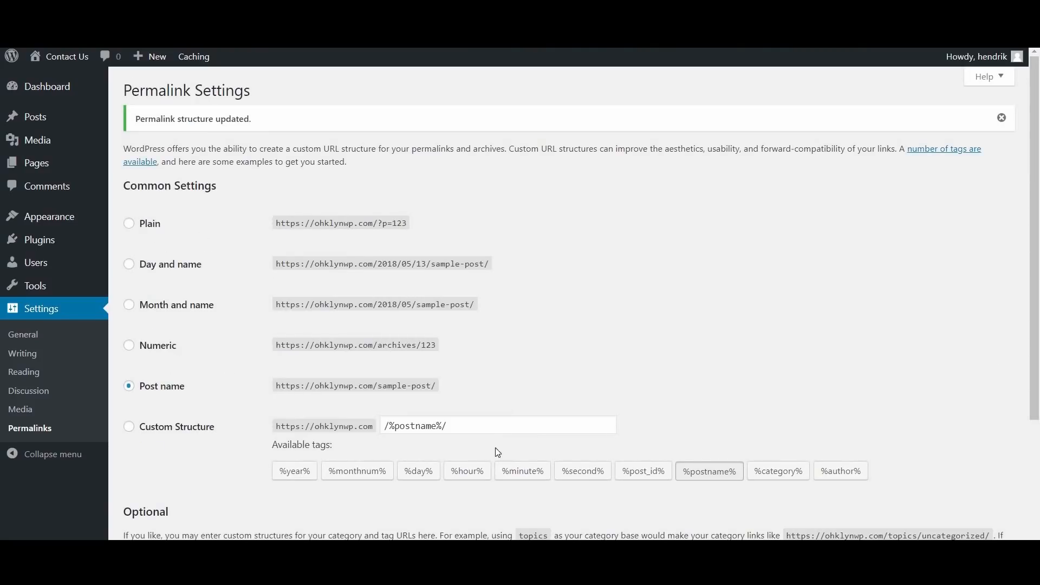
Step: Show the help overview for the permalink settings and close it again
click(988, 77)
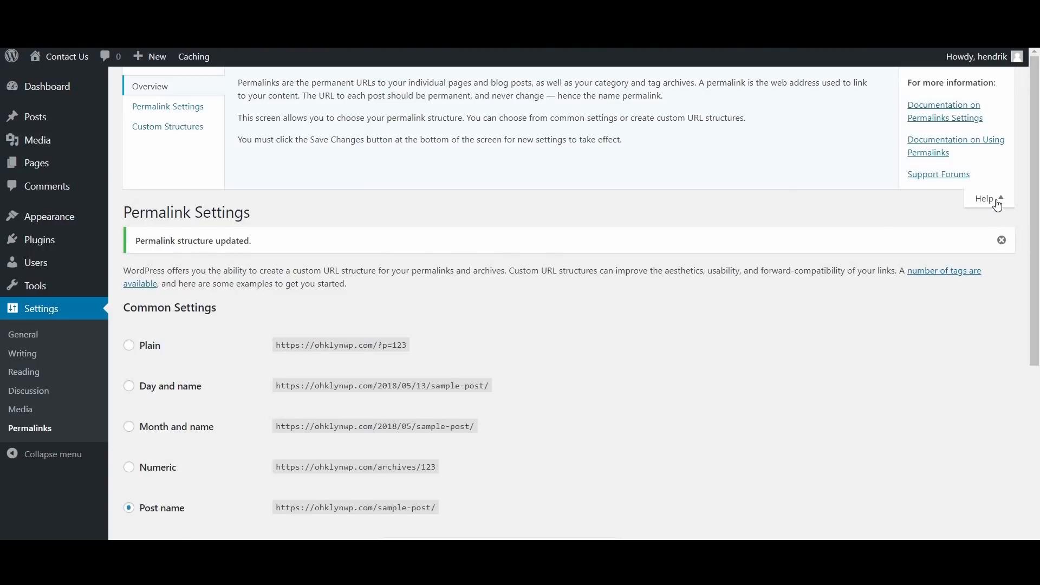
click(995, 204)
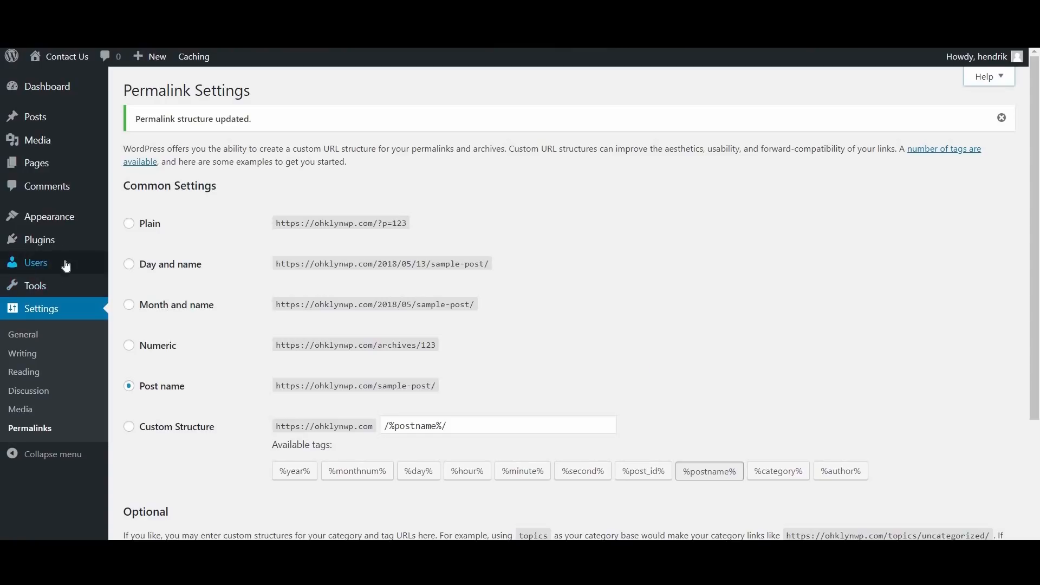
mouse_move(65, 265)
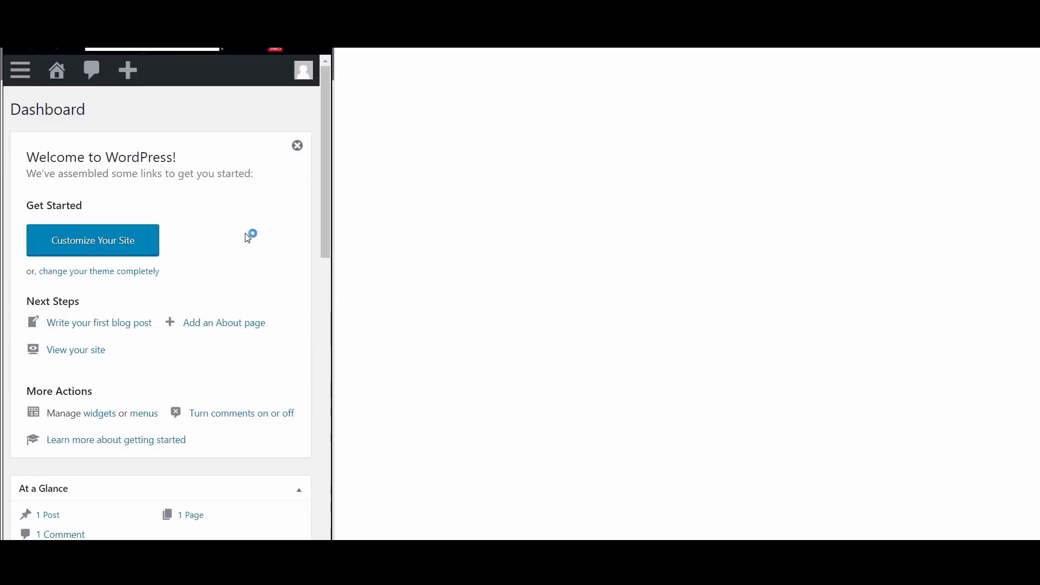
Step: Expand and collapse the admin menu in the narrow dashboard layout, and check the account options
click(20, 72)
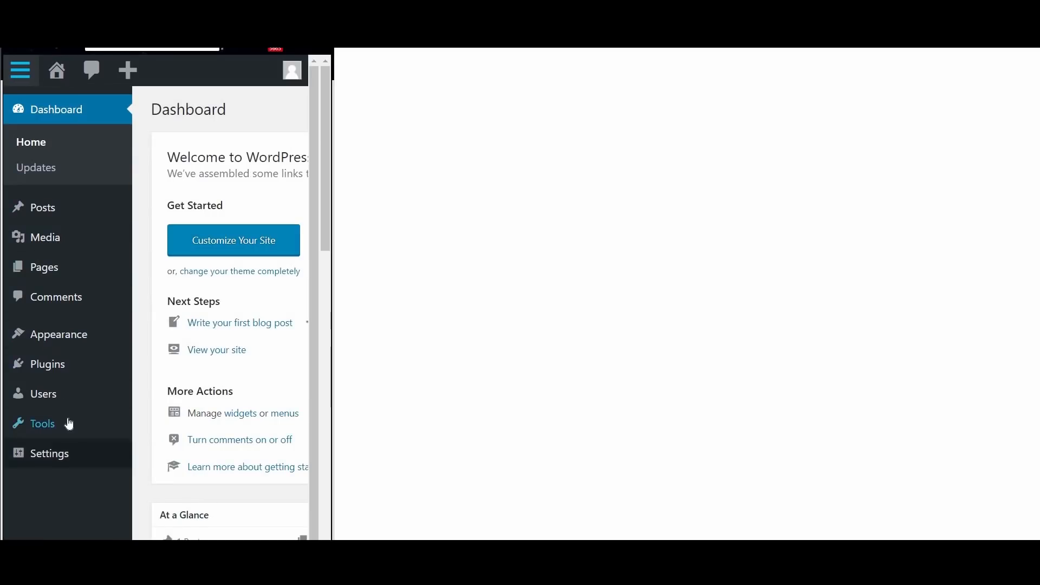
click(22, 79)
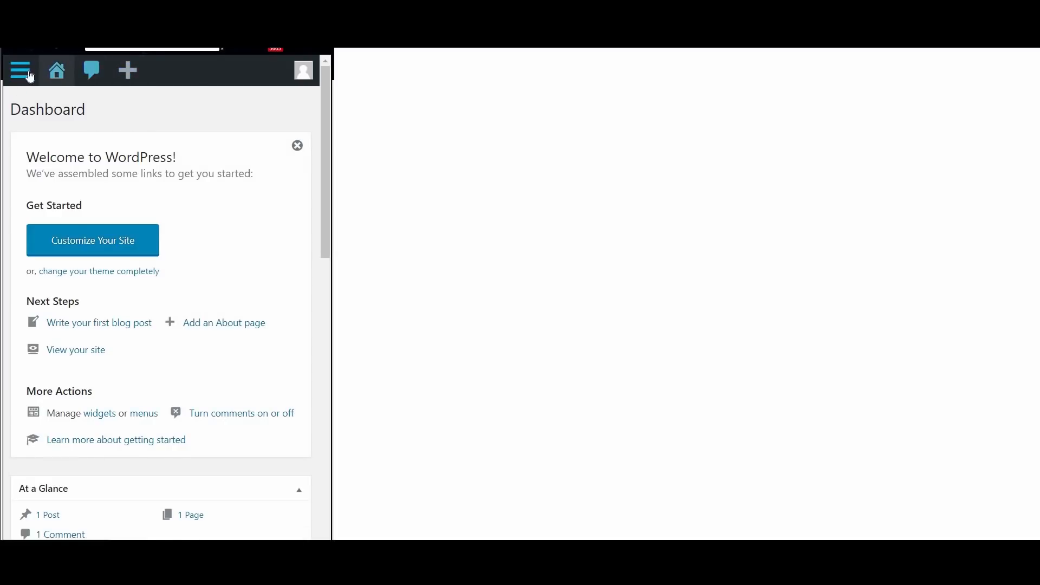
click(300, 72)
click(159, 189)
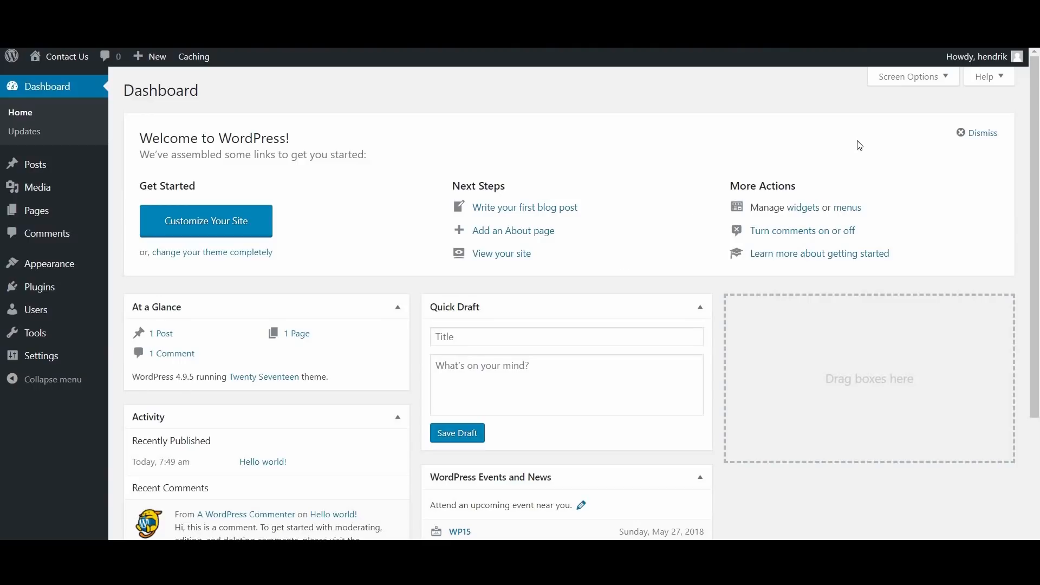
Step: Try hiding and restoring the Welcome, WordPress Events and News, and Quick Draft boxes in the dashboard's screen options
click(943, 79)
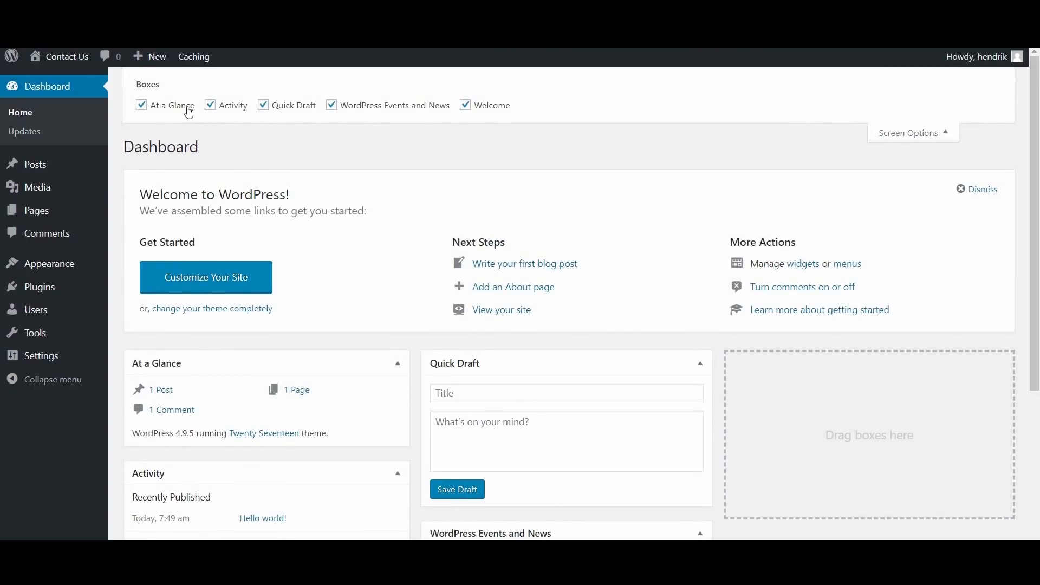
click(466, 109)
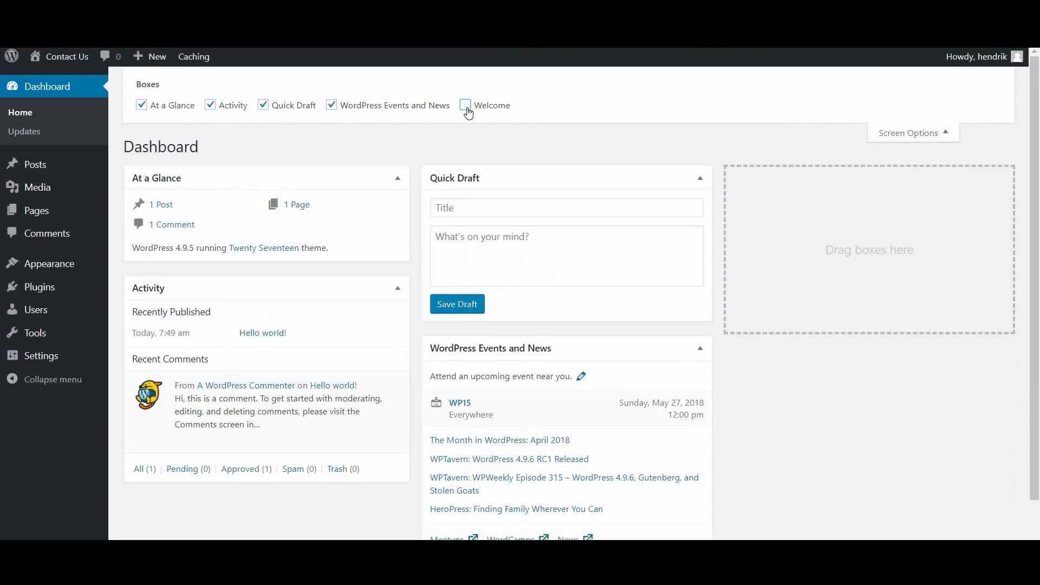
click(467, 106)
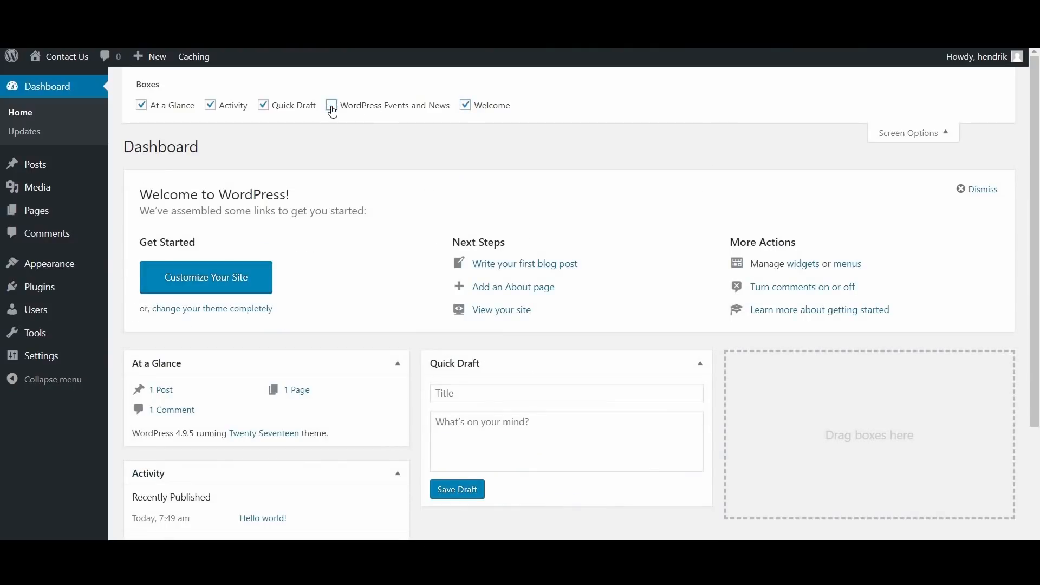
click(264, 107)
click(263, 106)
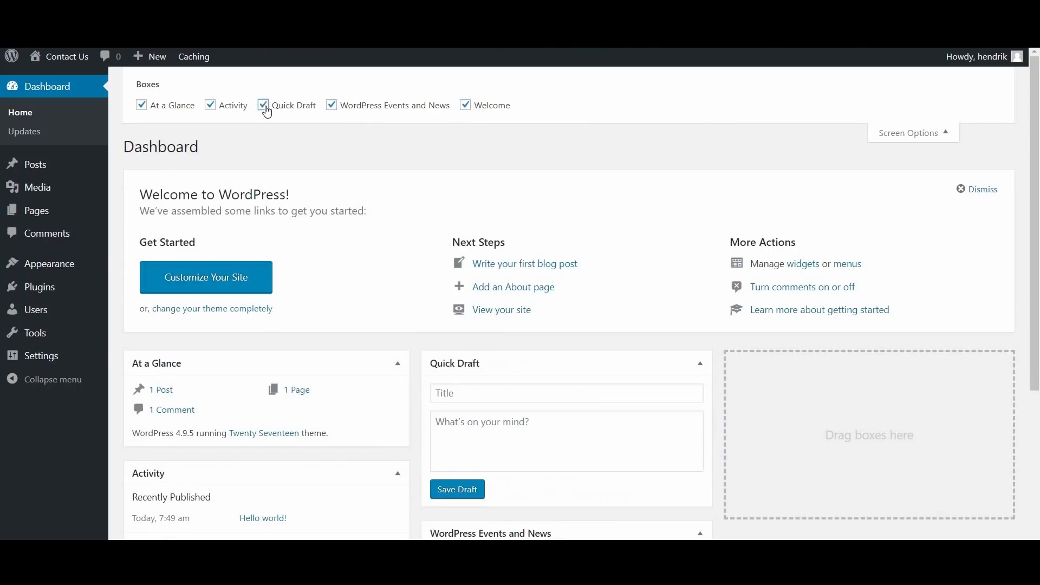
click(909, 134)
Step: Show the help overview for the dashboard with its documentation links and close it again
click(984, 76)
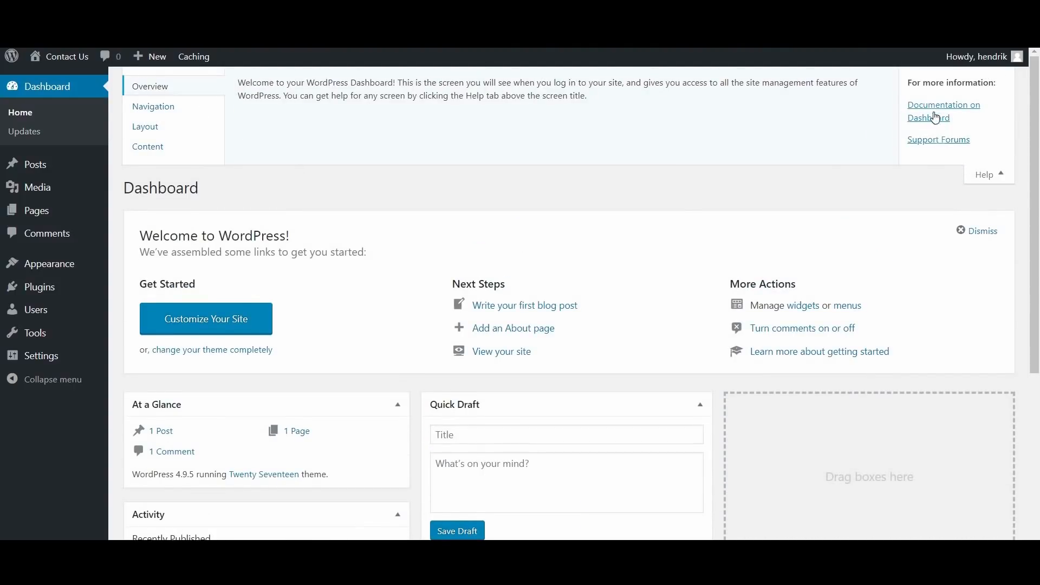
click(986, 174)
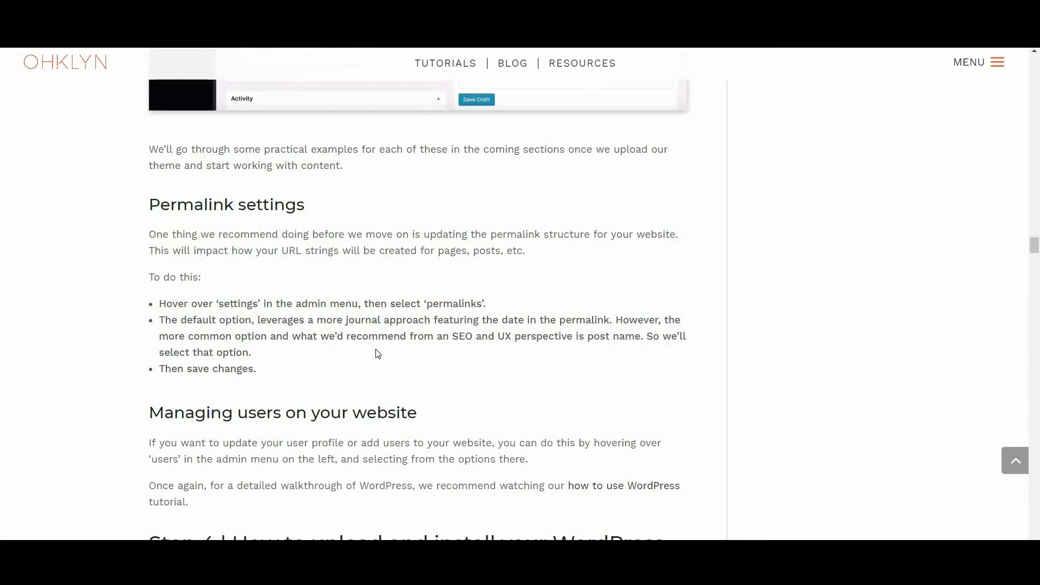
Step: Read the tutorial article's permalink settings and user management sections down to the theme installation step
scroll(375, 363, down, 1)
scroll(375, 372, down, 6)
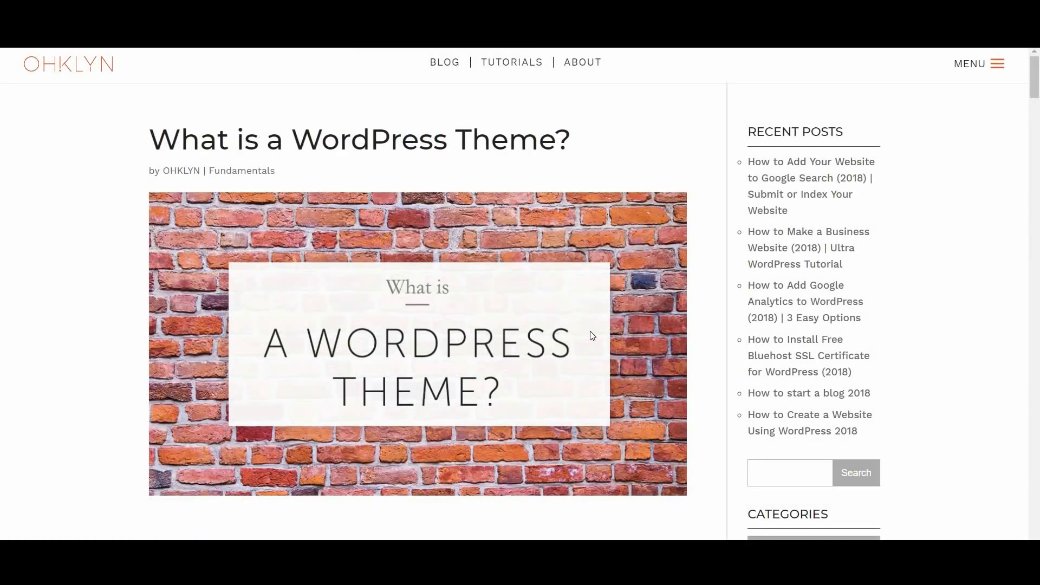
Step: Read the "What is a WordPress Theme?" article's sections on how WordPress and themes work and the types of themes
scroll(593, 336, down, 7)
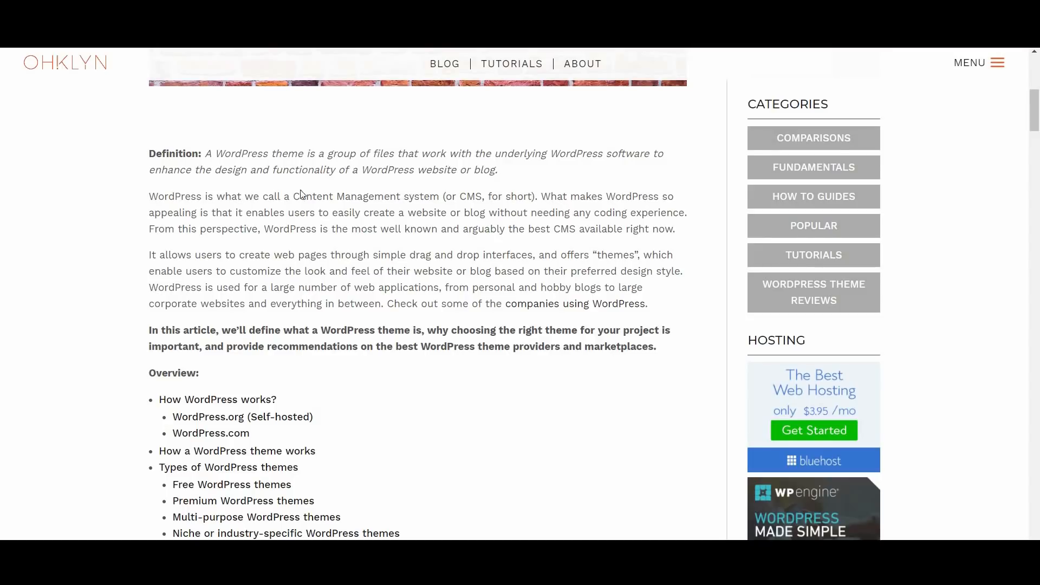
scroll(498, 334, down, 4)
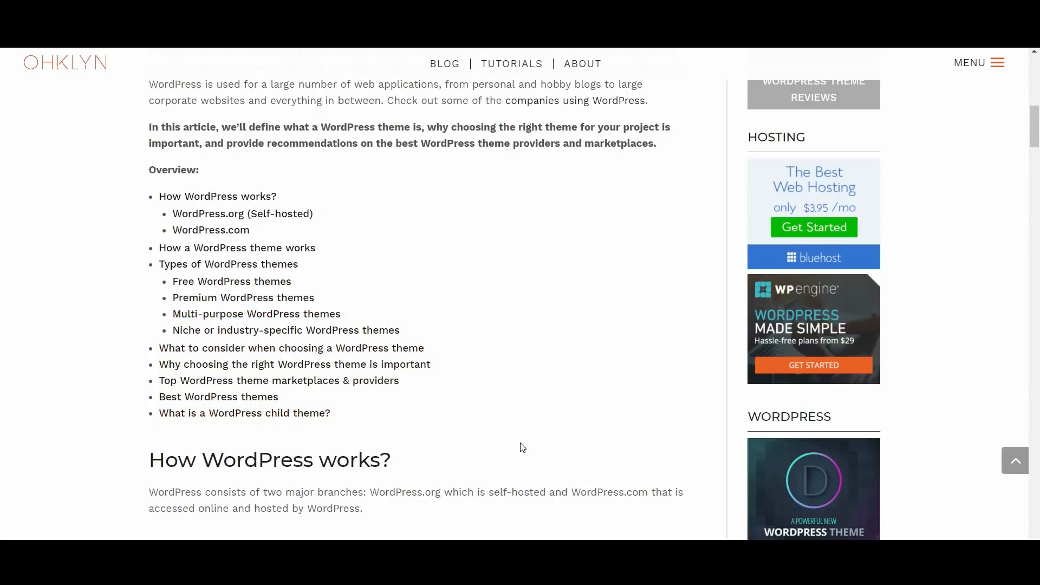
scroll(520, 445, down, 4)
scroll(517, 424, down, 2)
scroll(515, 423, down, 5)
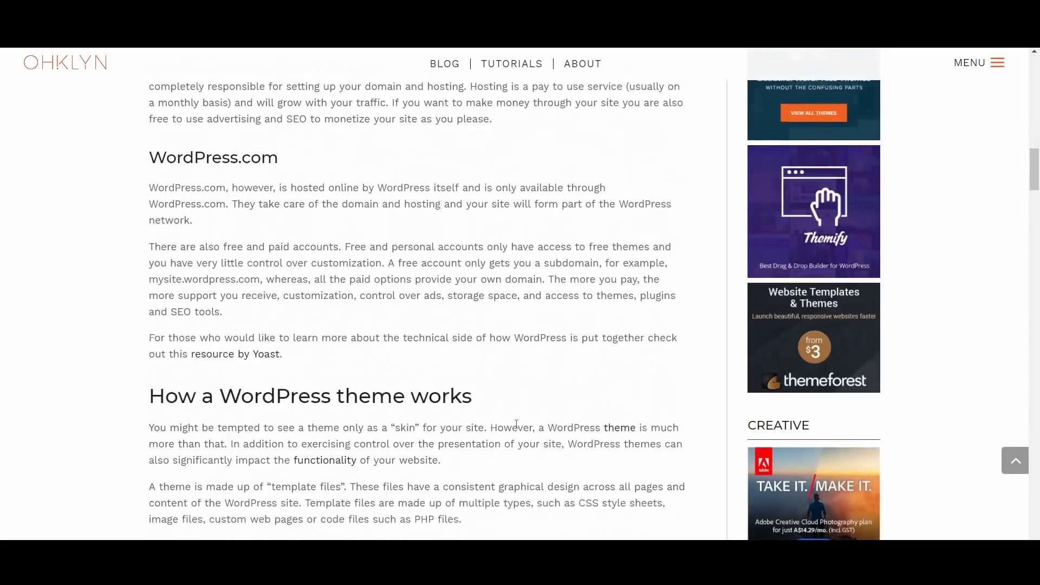
scroll(517, 424, down, 4)
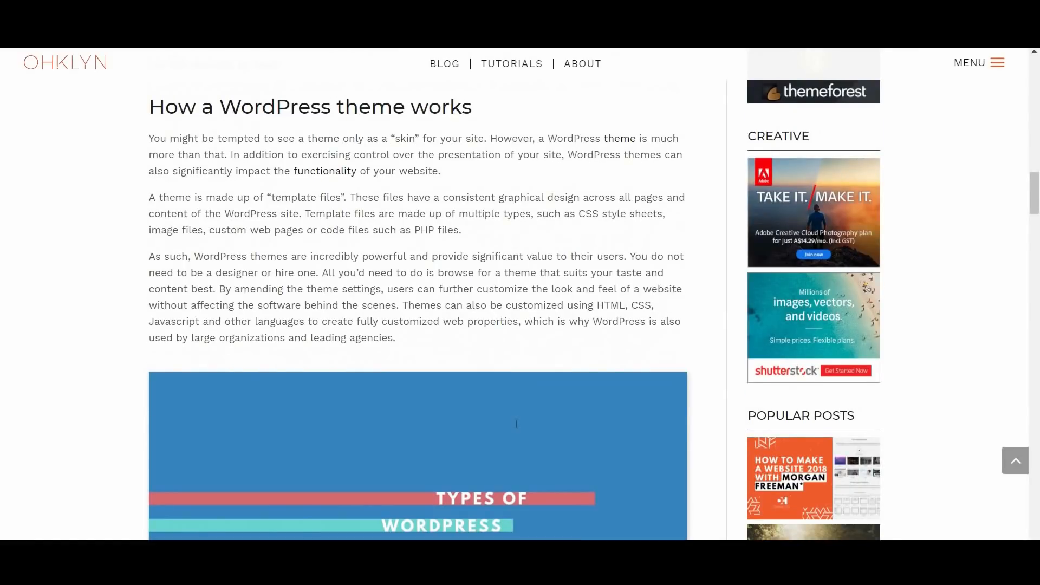
scroll(516, 423, down, 9)
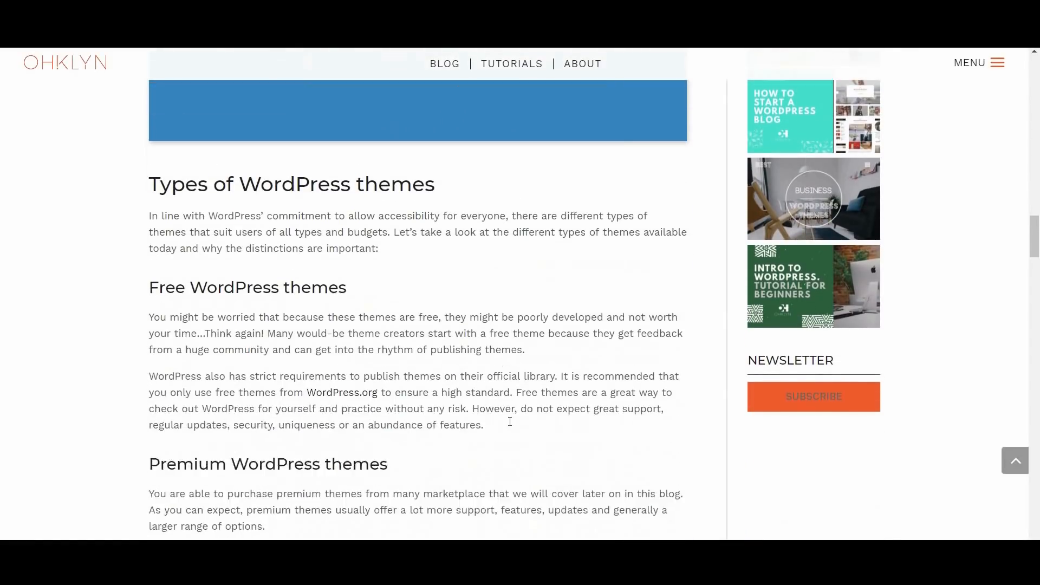
scroll(510, 421, down, 1)
scroll(510, 422, down, 10)
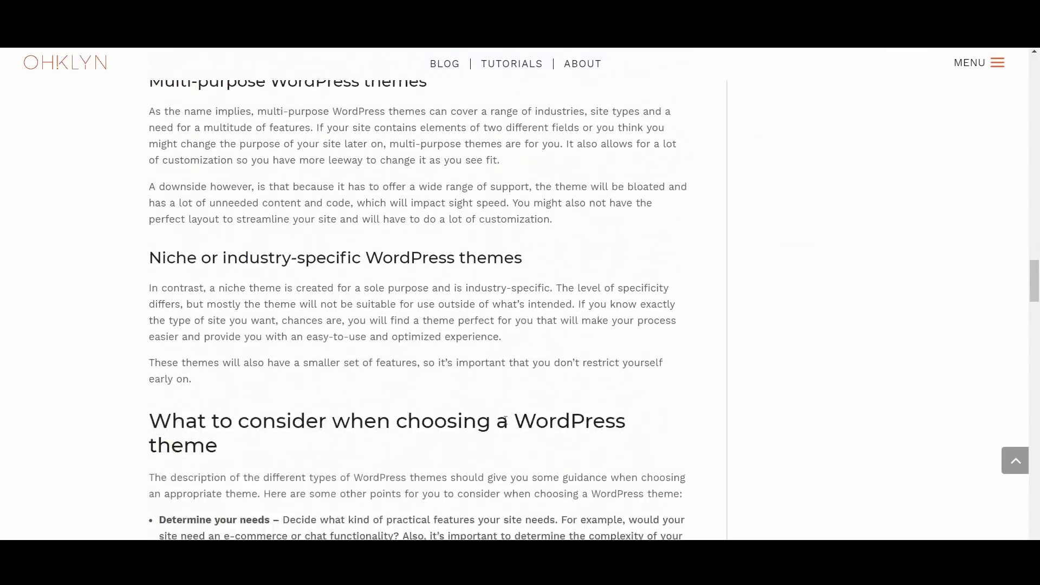
Step: Read the article's advice on choosing a theme, the marketplaces and providers, the best theme recommendations, and child themes
scroll(506, 420, down, 3)
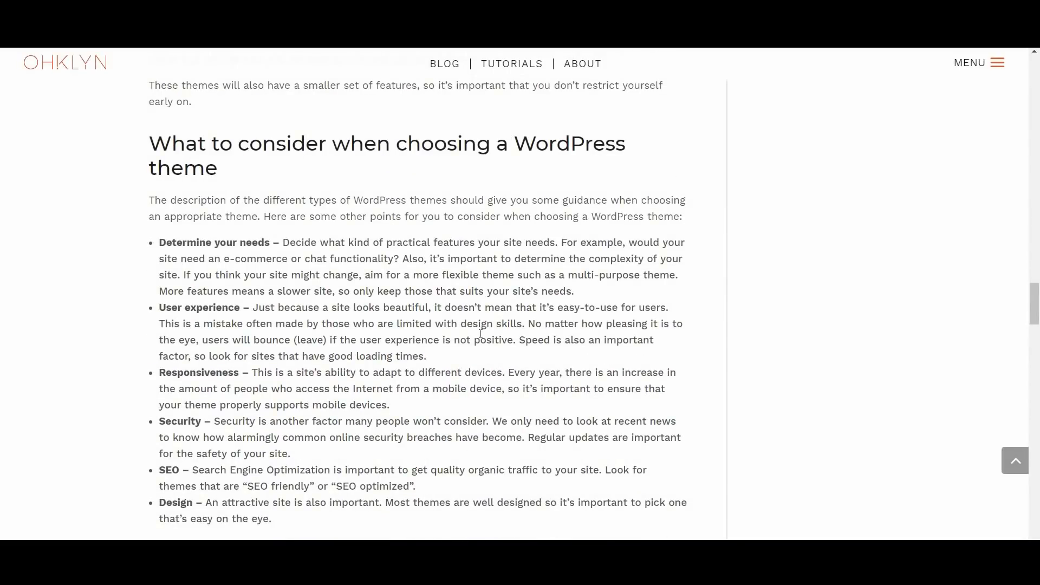
scroll(452, 419, down, 5)
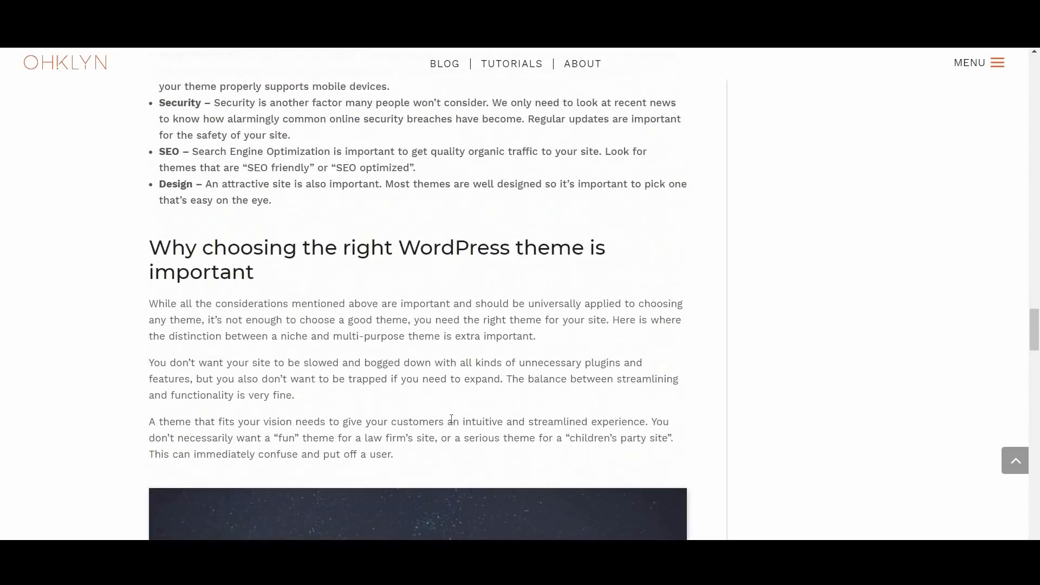
scroll(452, 419, down, 2)
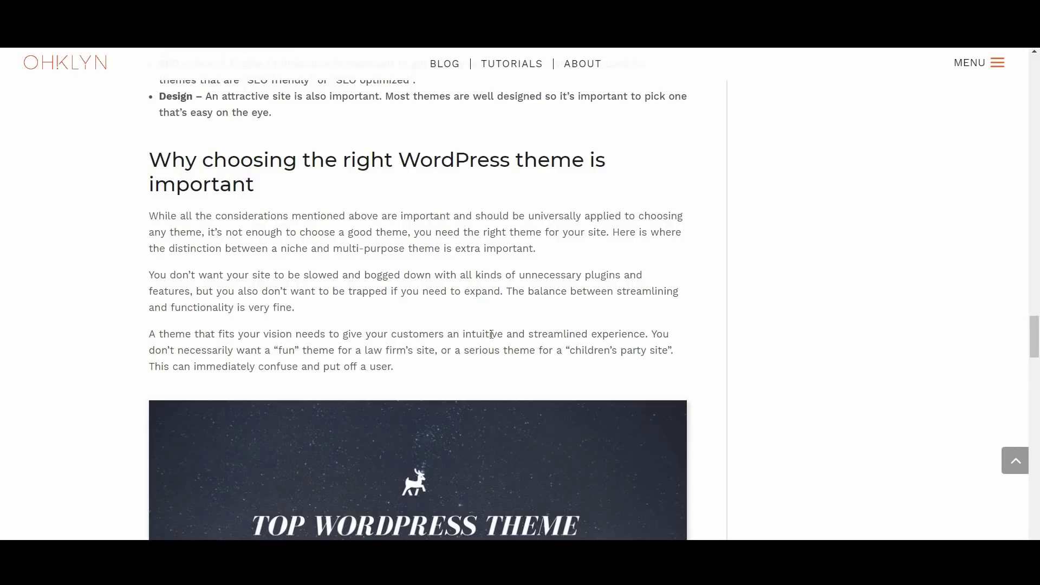
scroll(492, 341, down, 4)
scroll(492, 339, down, 5)
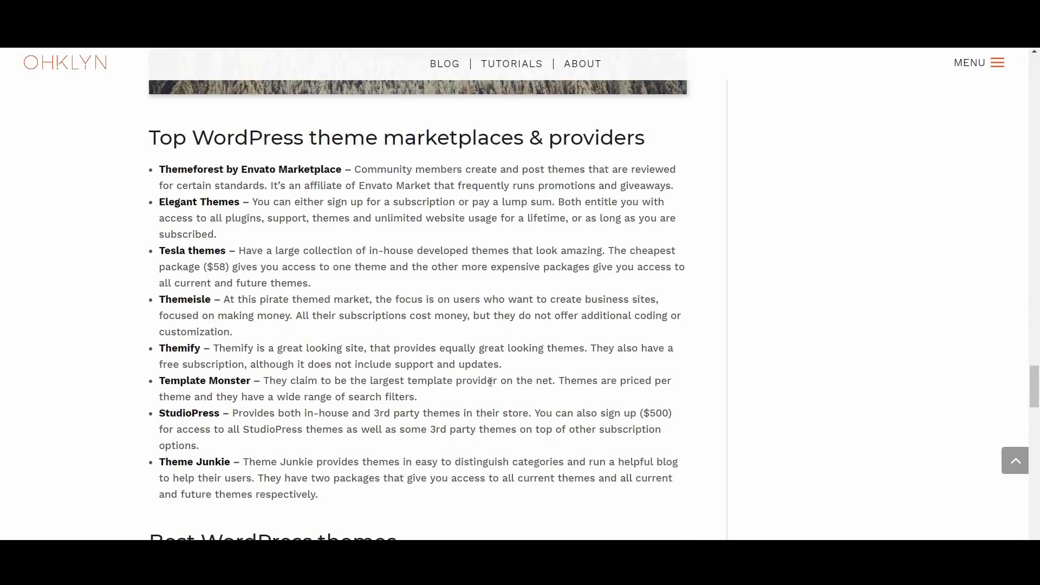
scroll(490, 382, down, 5)
scroll(504, 379, down, 1)
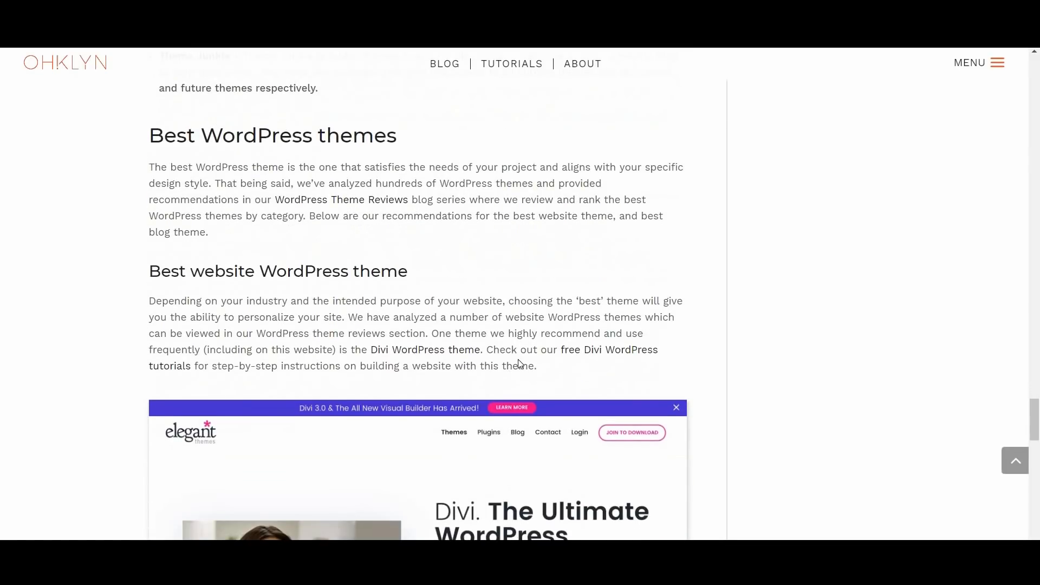
scroll(519, 364, down, 7)
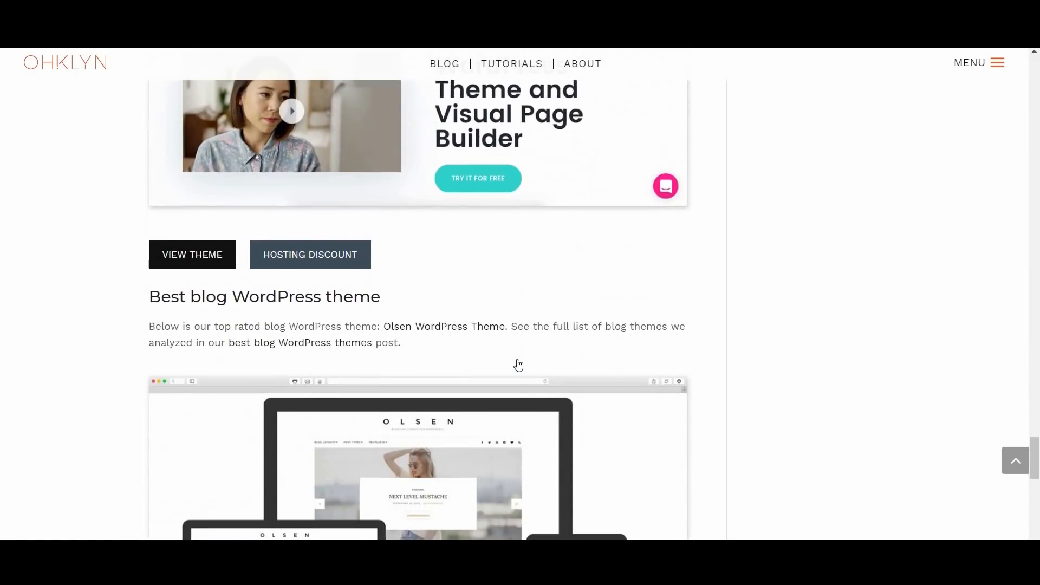
scroll(517, 365, down, 2)
scroll(518, 365, down, 8)
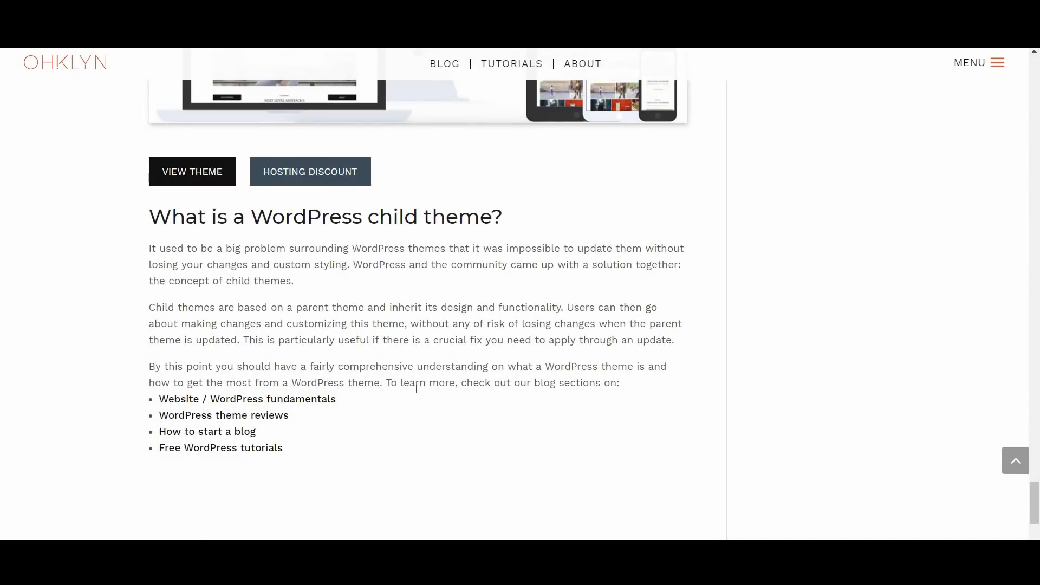
scroll(417, 392, down, 2)
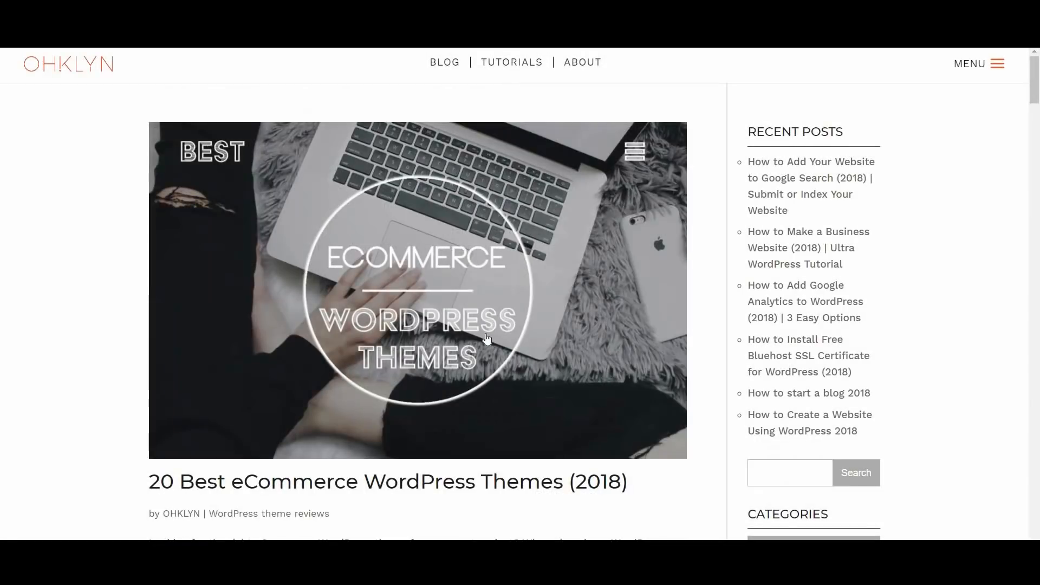
Step: Browse the WordPress theme review posts, covering eCommerce, free blog, business, travel, fashion and blog themes
scroll(487, 339, down, 14)
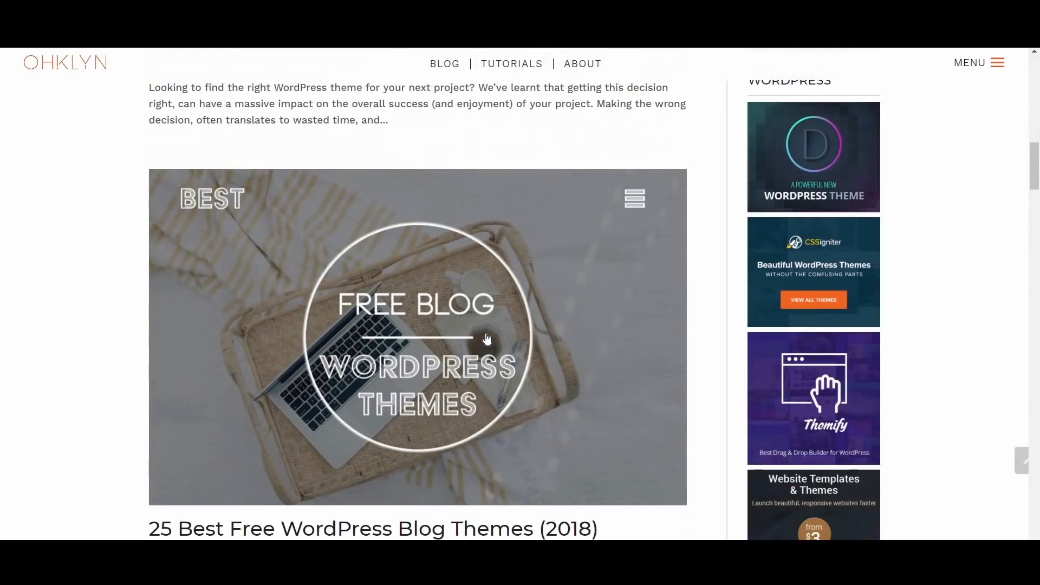
scroll(494, 399, down, 7)
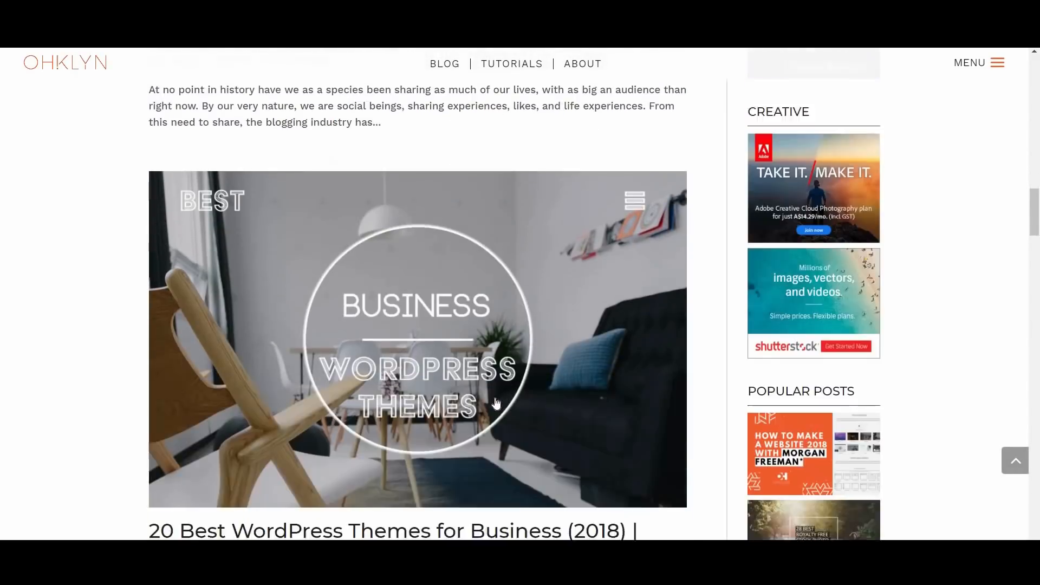
scroll(470, 373, down, 4)
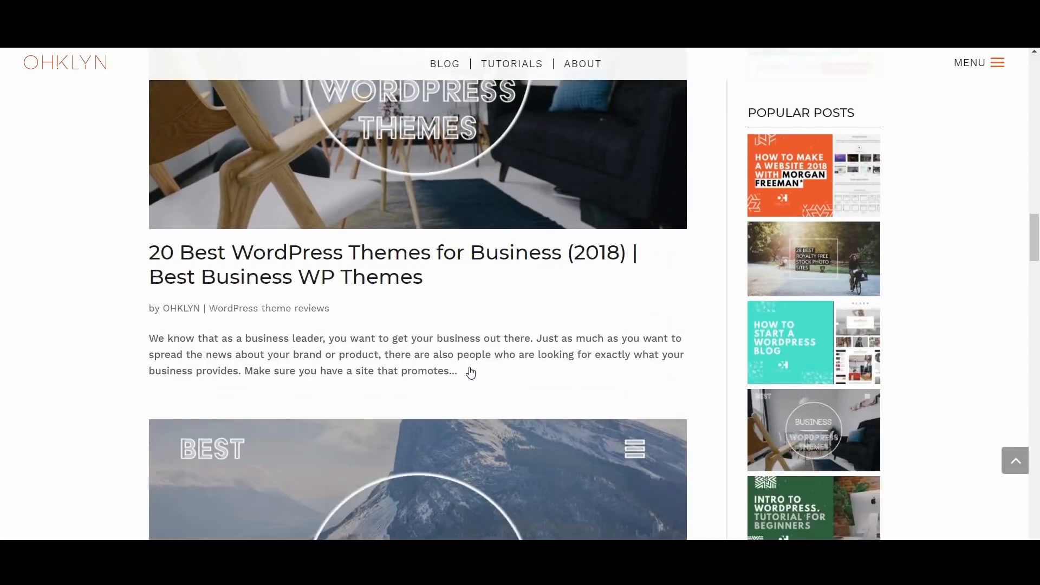
scroll(480, 363, down, 5)
scroll(496, 384, down, 8)
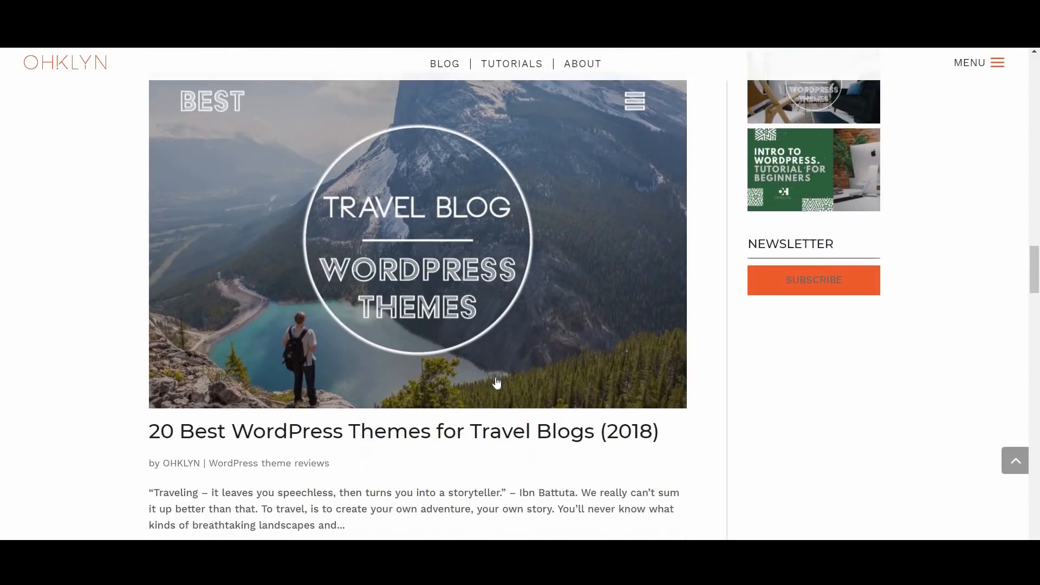
scroll(497, 384, down, 8)
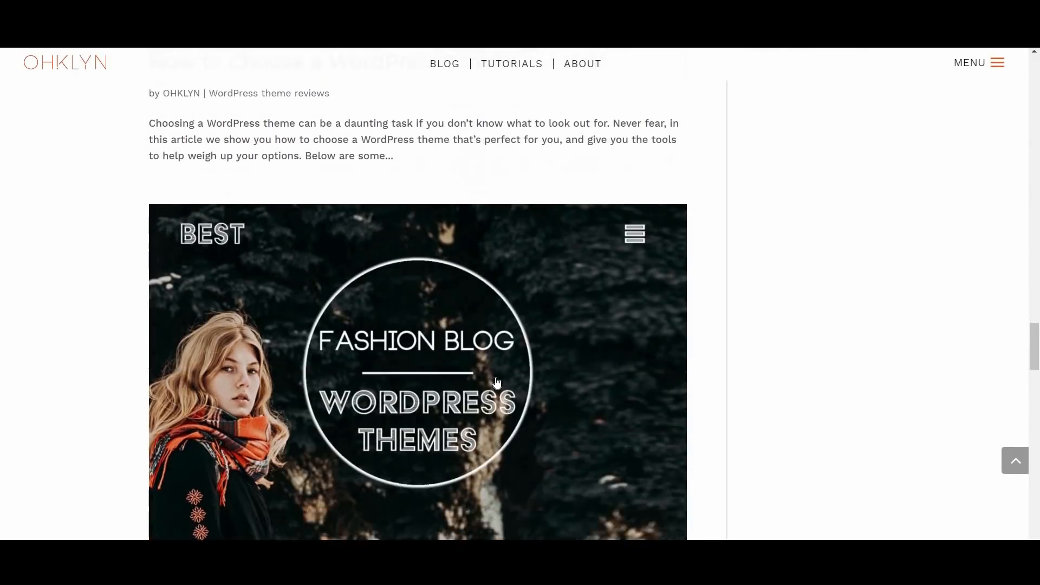
scroll(383, 367, down, 8)
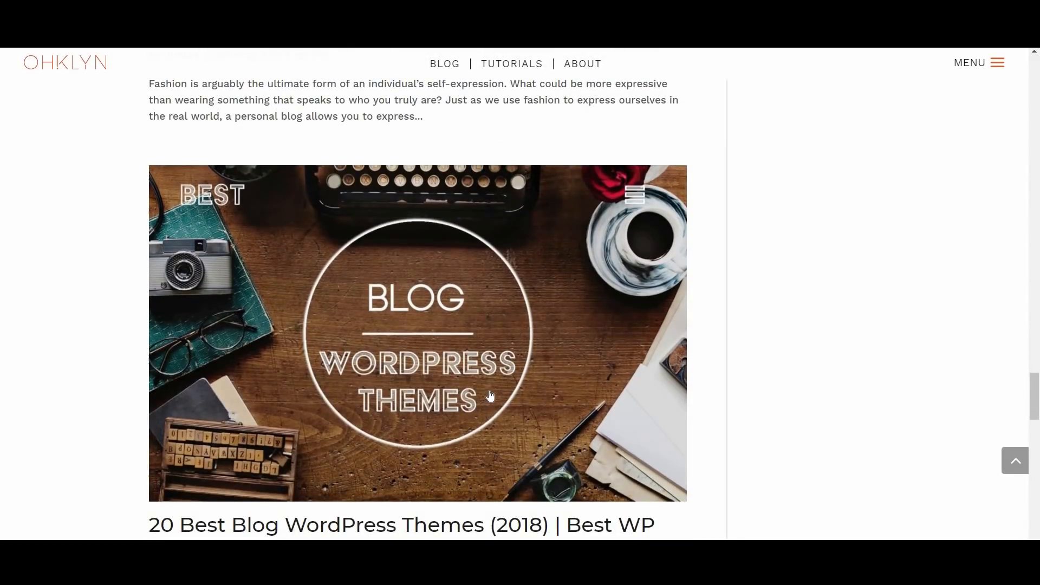
scroll(490, 395, down, 8)
scroll(490, 396, down, 1)
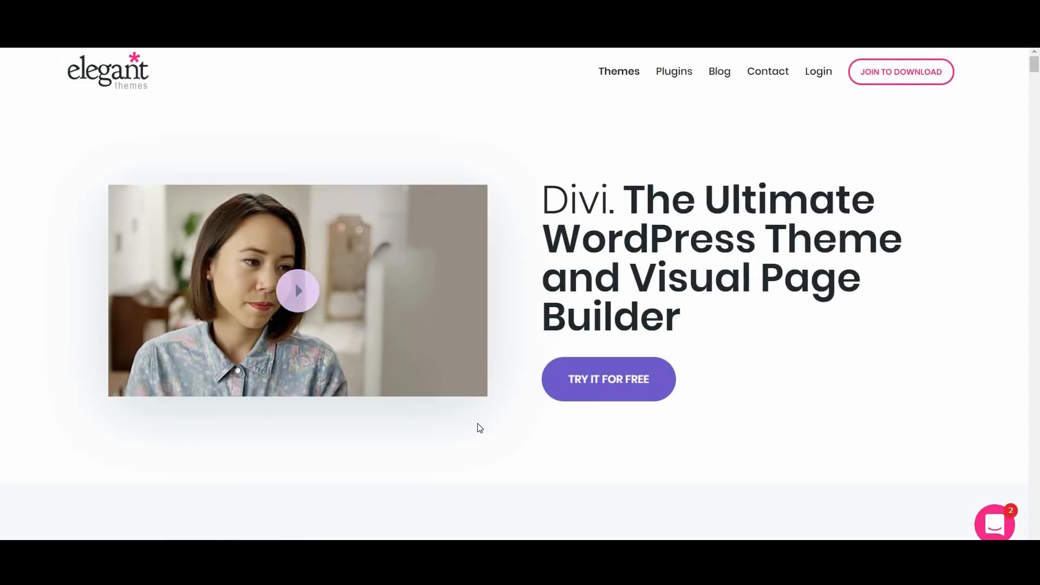
Step: Examine the Divi theme page on Elegant Themes, including its visual builder features and content elements
scroll(497, 425, down, 6)
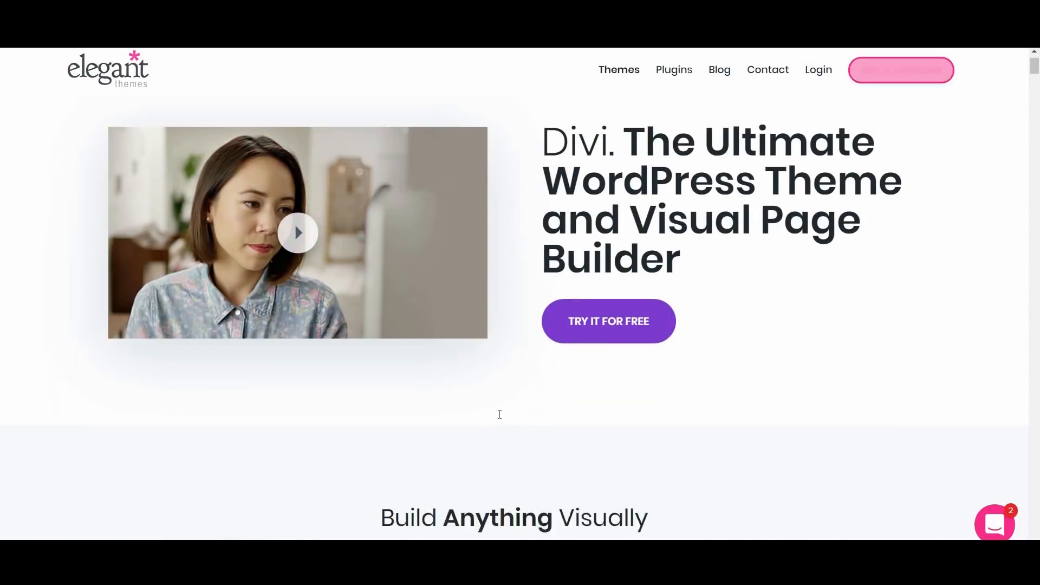
scroll(500, 398, down, 9)
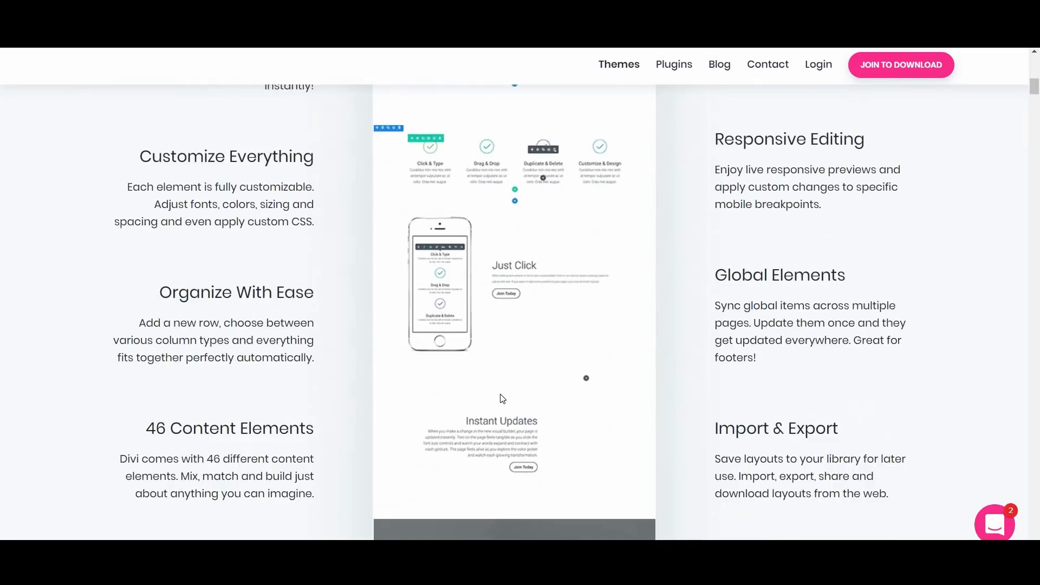
scroll(500, 395, down, 6)
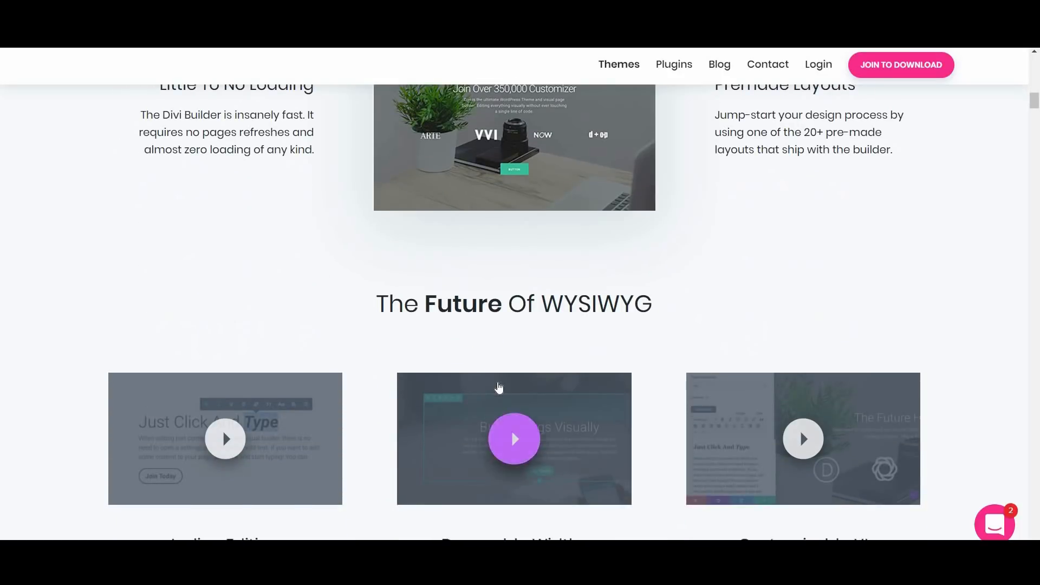
scroll(498, 388, down, 5)
scroll(499, 387, down, 4)
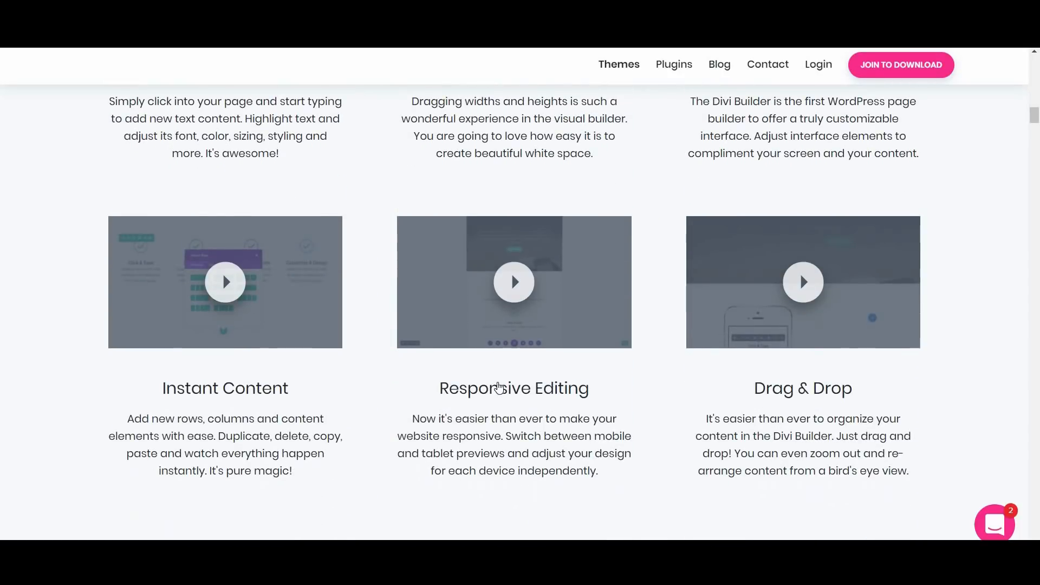
scroll(499, 387, down, 9)
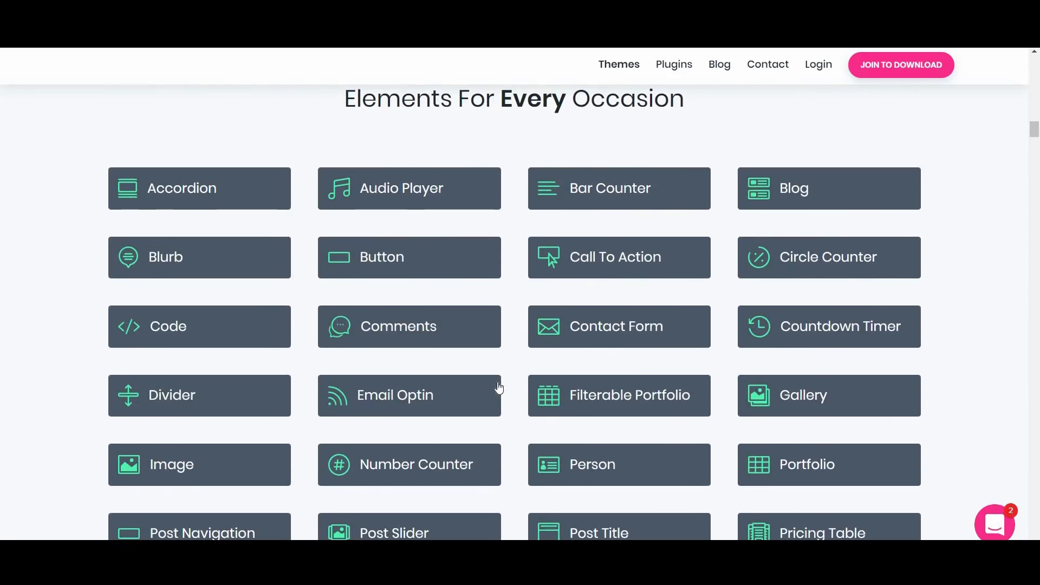
scroll(498, 388, down, 6)
scroll(498, 388, down, 6)
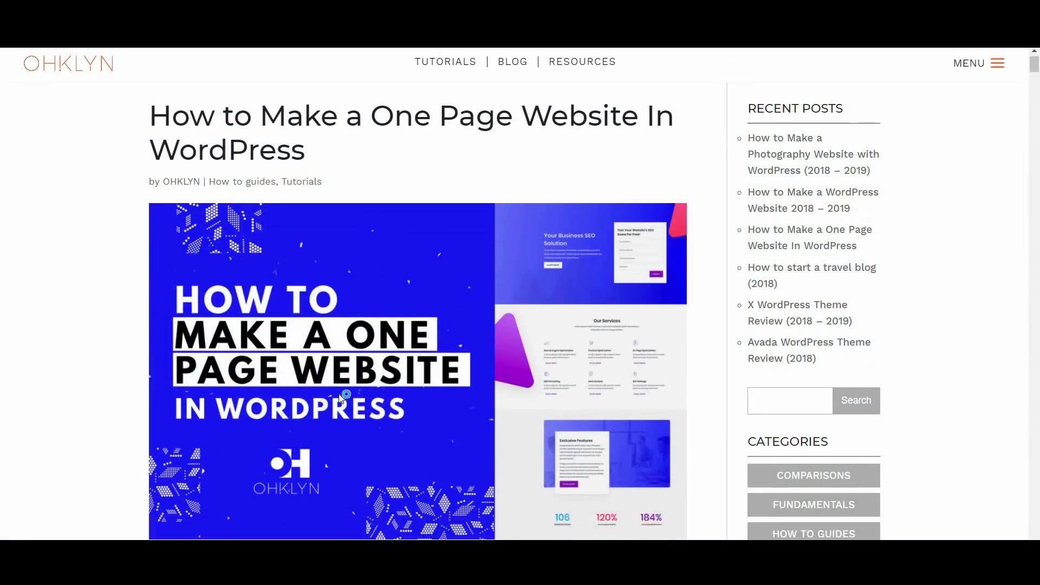
Step: Open the Divi theme discount offer from the one page website tutorial and compare the Yearly and Lifetime Access plans
scroll(366, 411, down, 6)
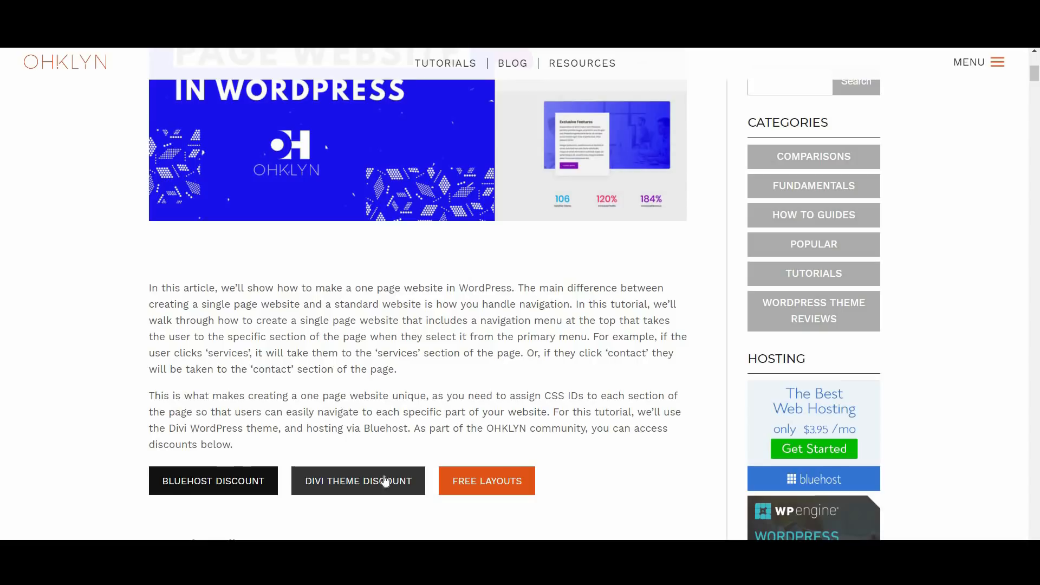
click(380, 483)
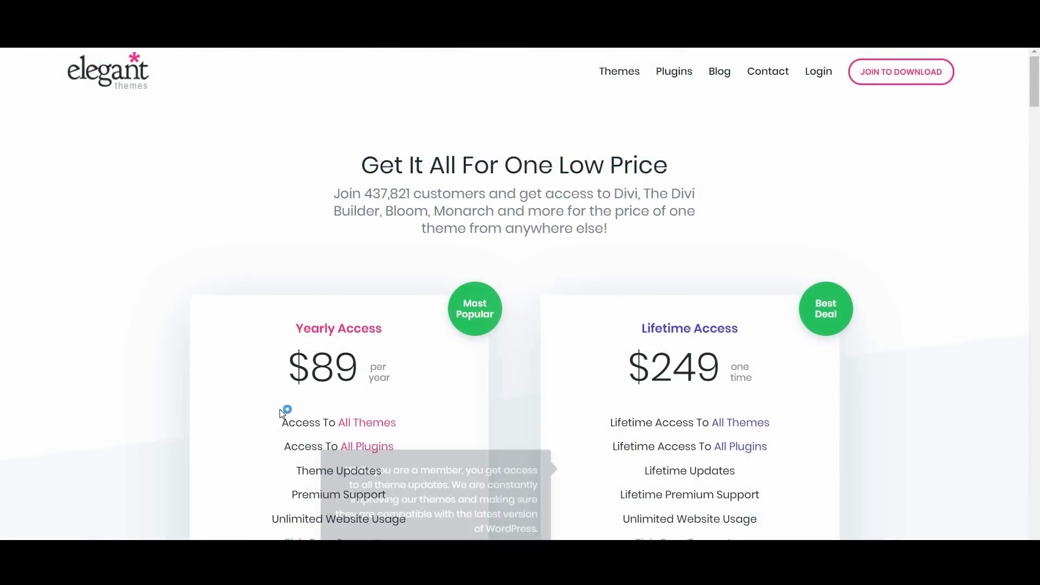
scroll(319, 413, down, 3)
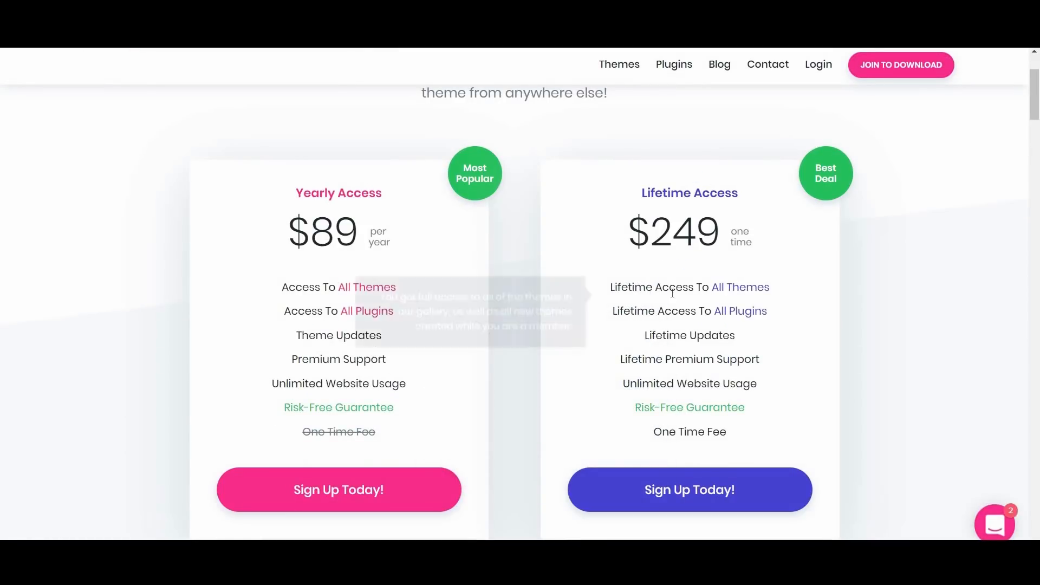
Step: Sign up for the Lifetime Access plan at $249 and submit the Elegant Themes registration form
click(714, 499)
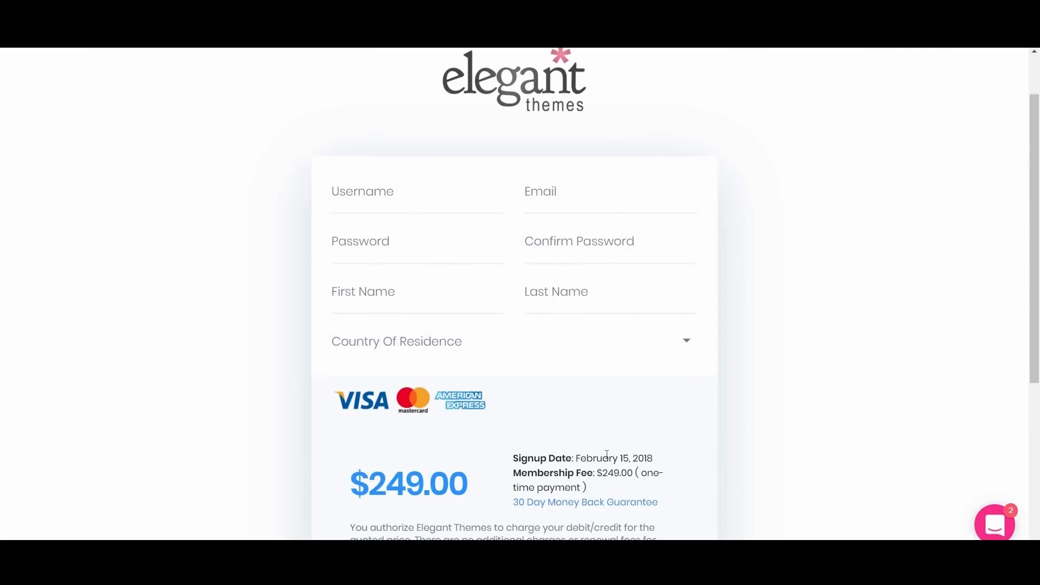
scroll(608, 458, down, 5)
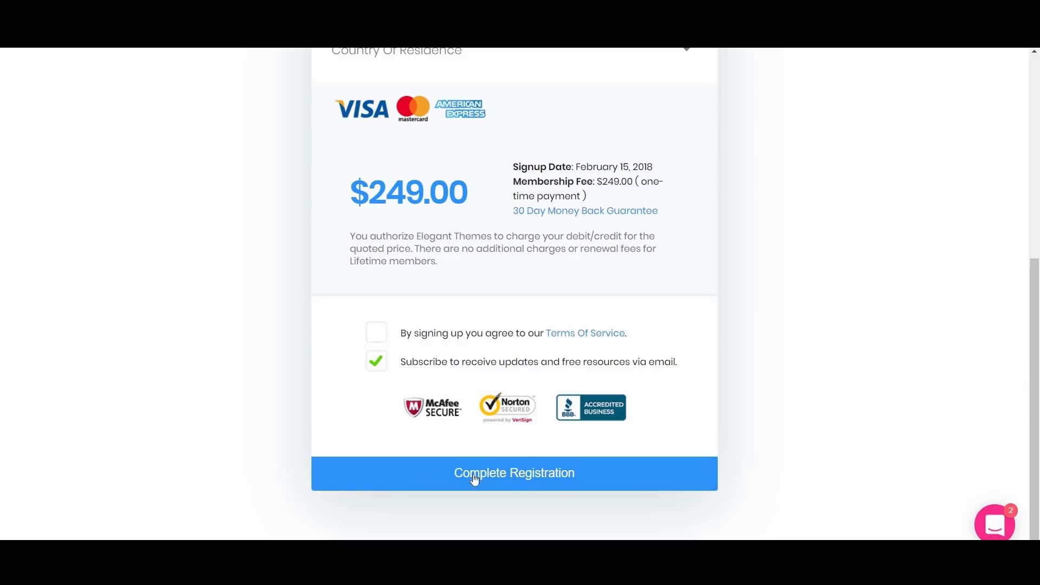
click(536, 476)
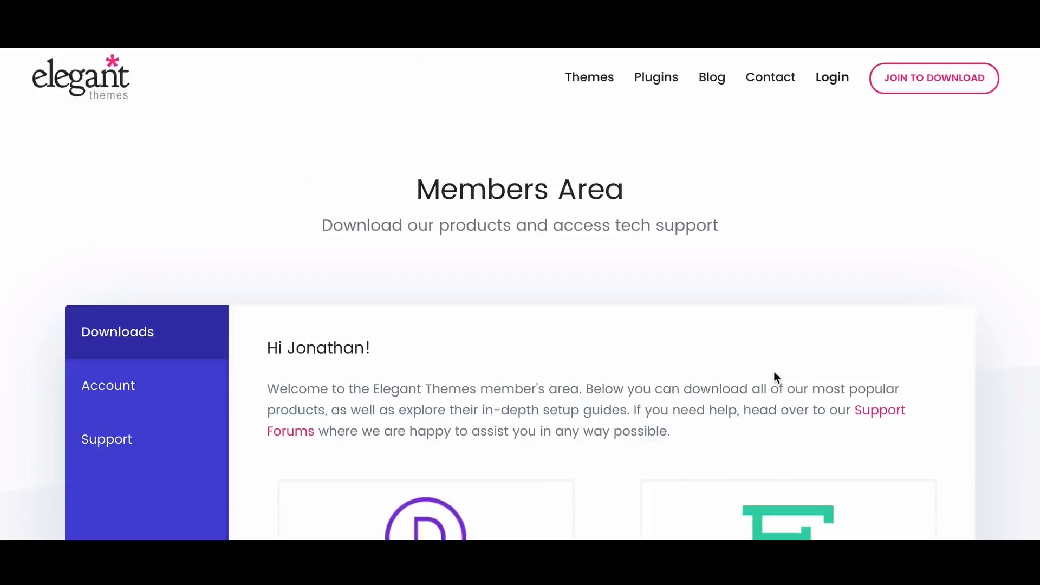
Step: Download the Divi theme from the Elegant Themes members area
scroll(531, 421, down, 2)
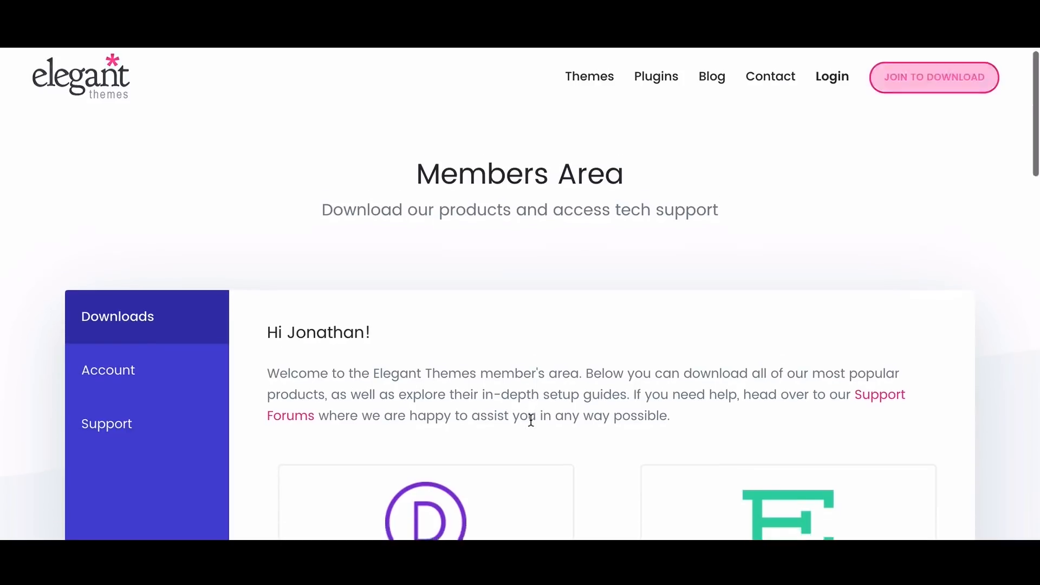
scroll(532, 428, down, 5)
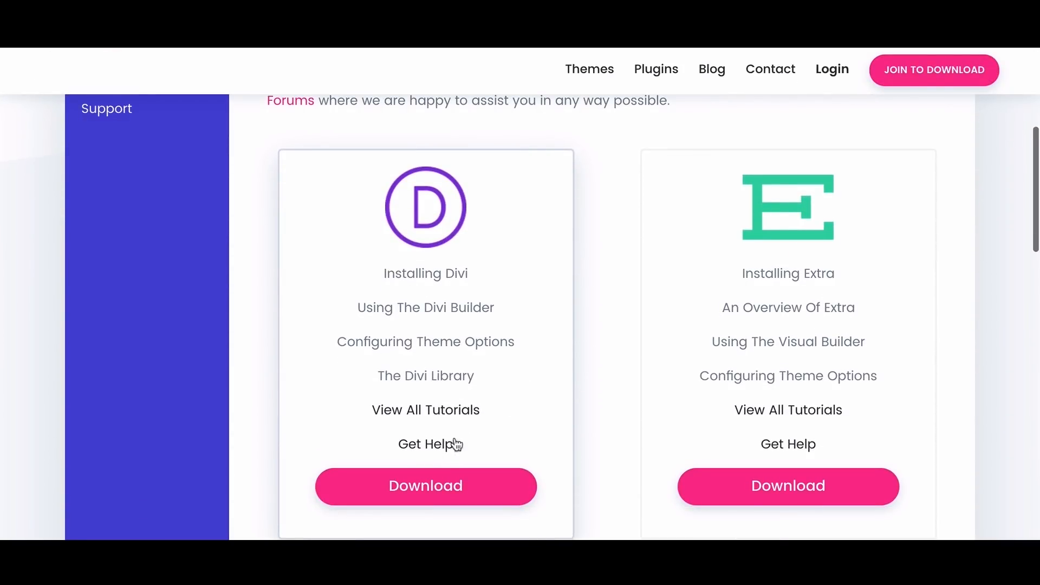
click(426, 487)
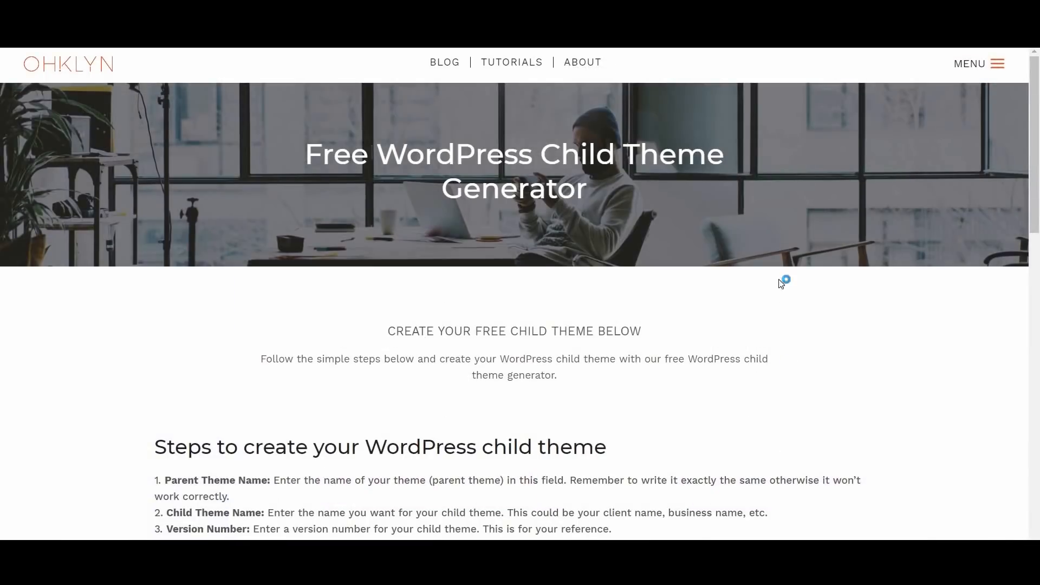
Step: Examine the instructions of the free WordPress child theme generator and the details of the Child Theme Configurator plugin
scroll(547, 353, down, 5)
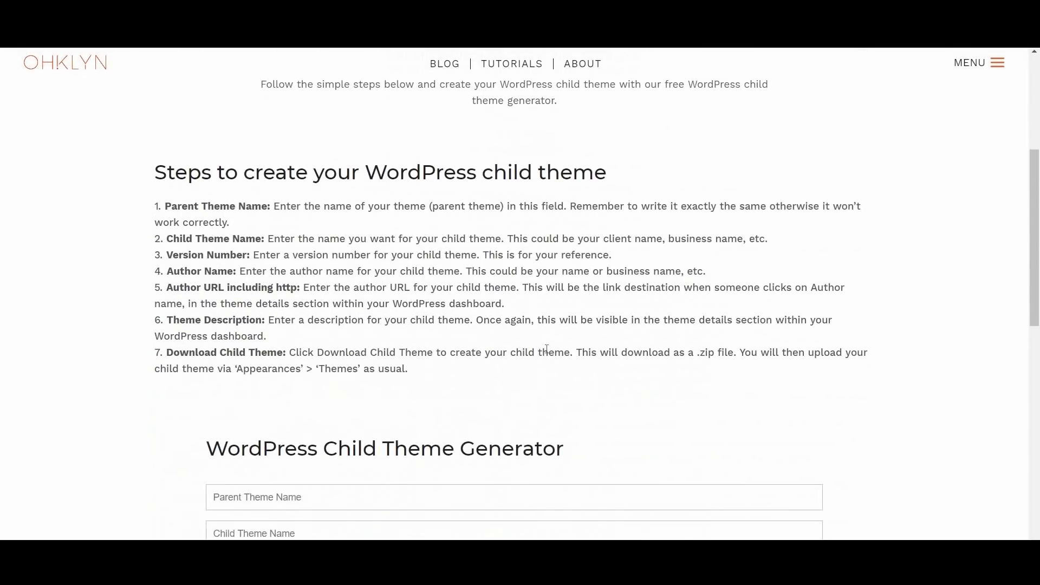
scroll(547, 349, down, 5)
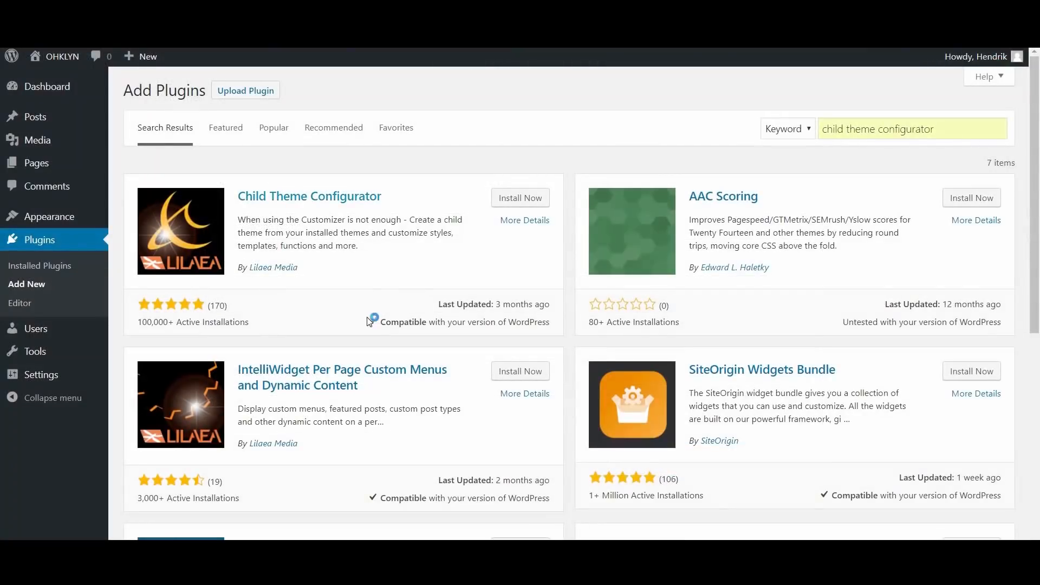
click(529, 222)
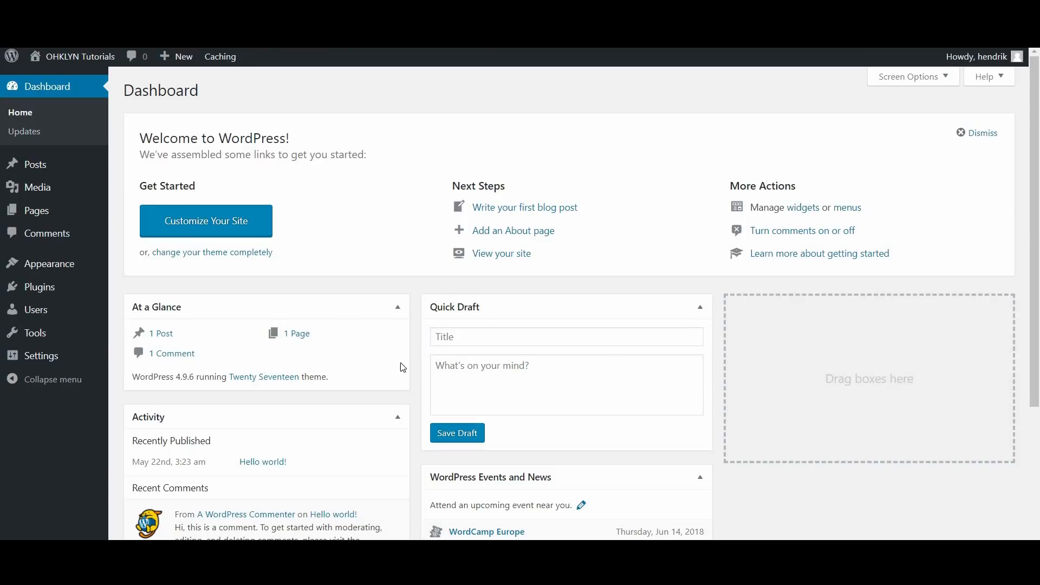
Step: Upload Divi (5).zip as a new WordPress theme, install it and activate it
mouse_move(86, 264)
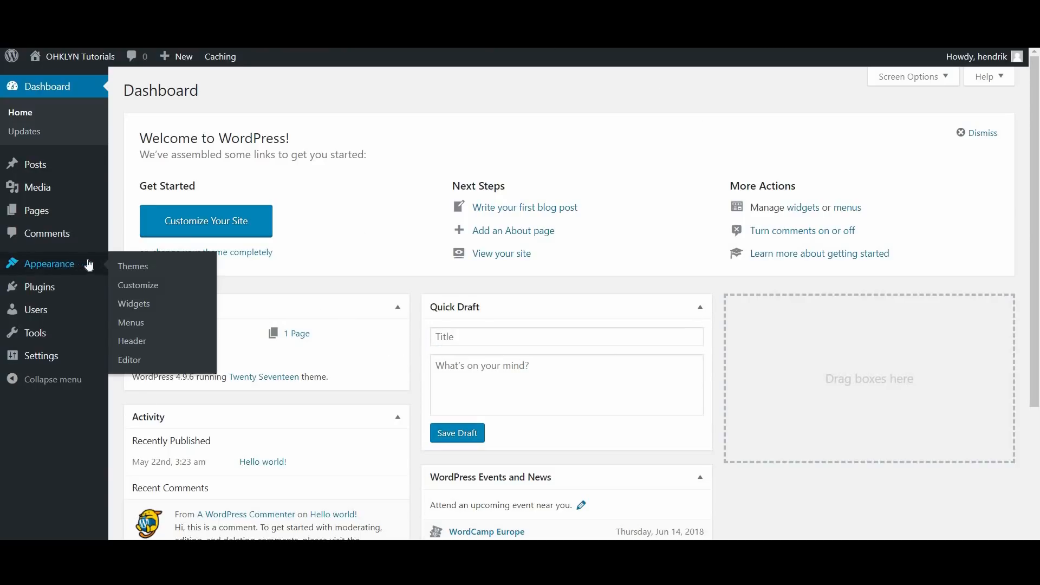
click(151, 268)
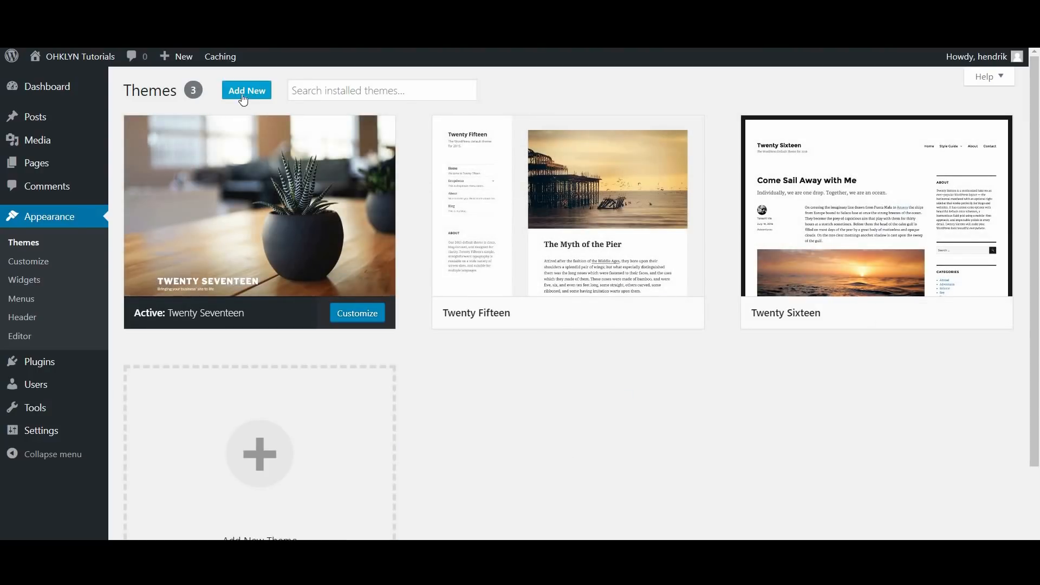
click(240, 93)
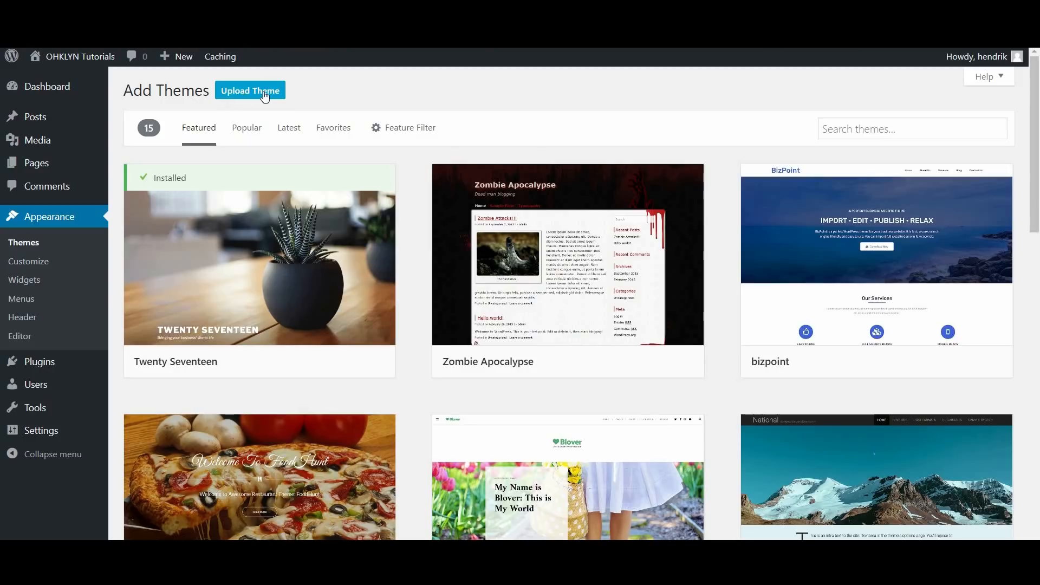
click(267, 96)
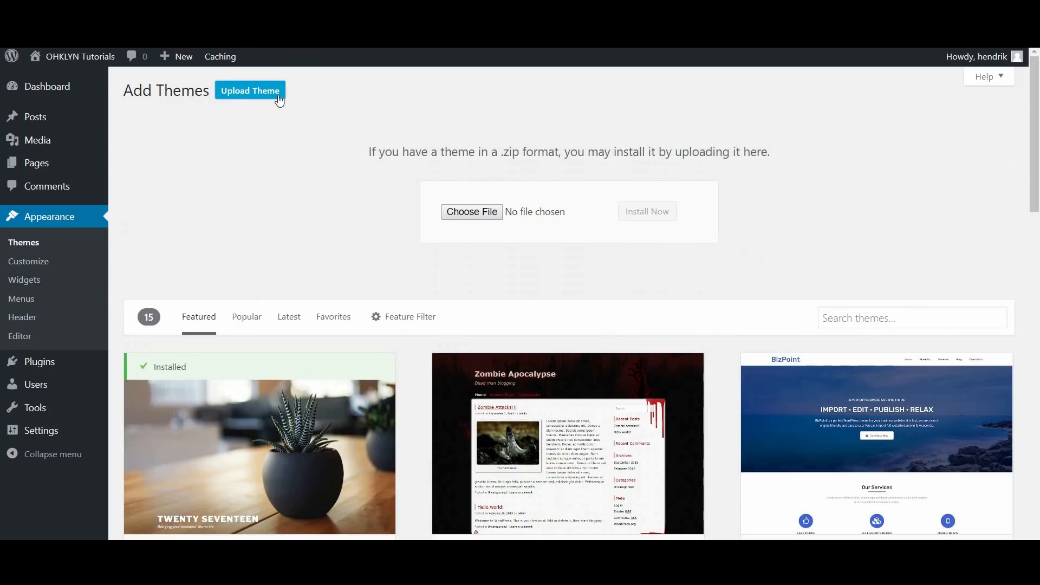
click(472, 215)
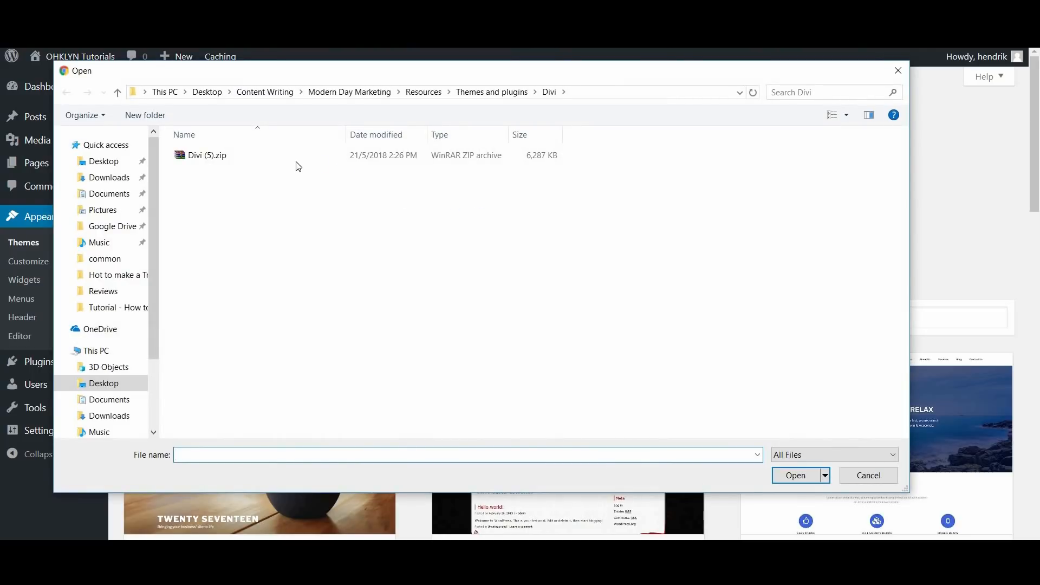
click(220, 156)
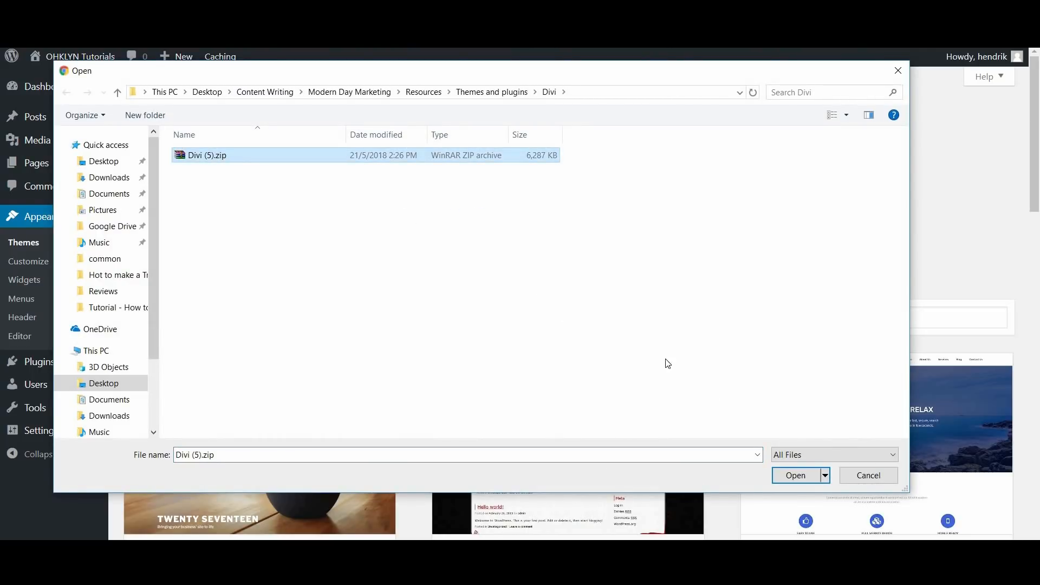
click(790, 475)
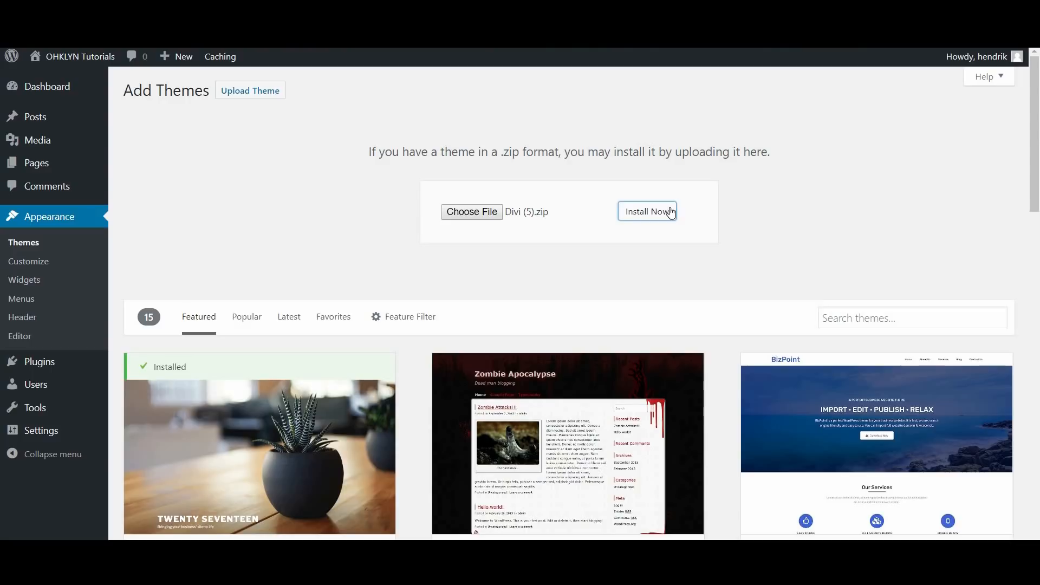
click(670, 211)
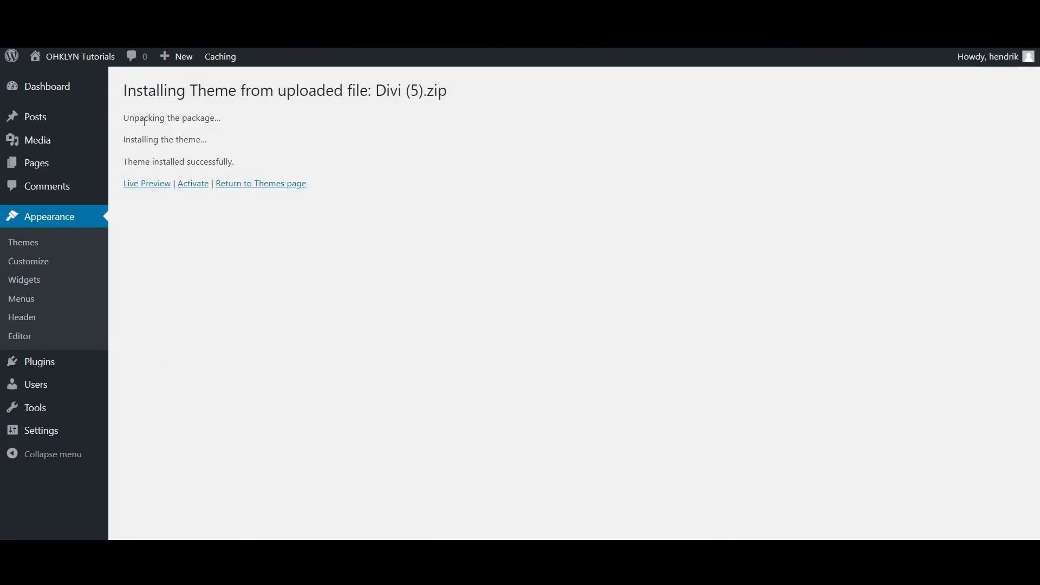
click(194, 184)
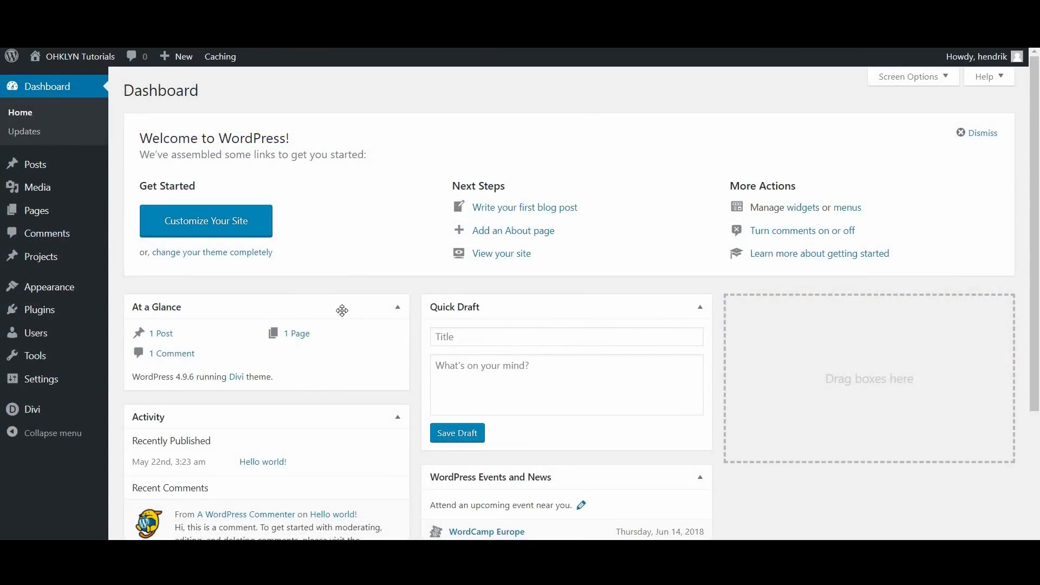
Step: View the live site and read the tutorial article's sections on layout packs and customizing the website
mouse_move(88, 65)
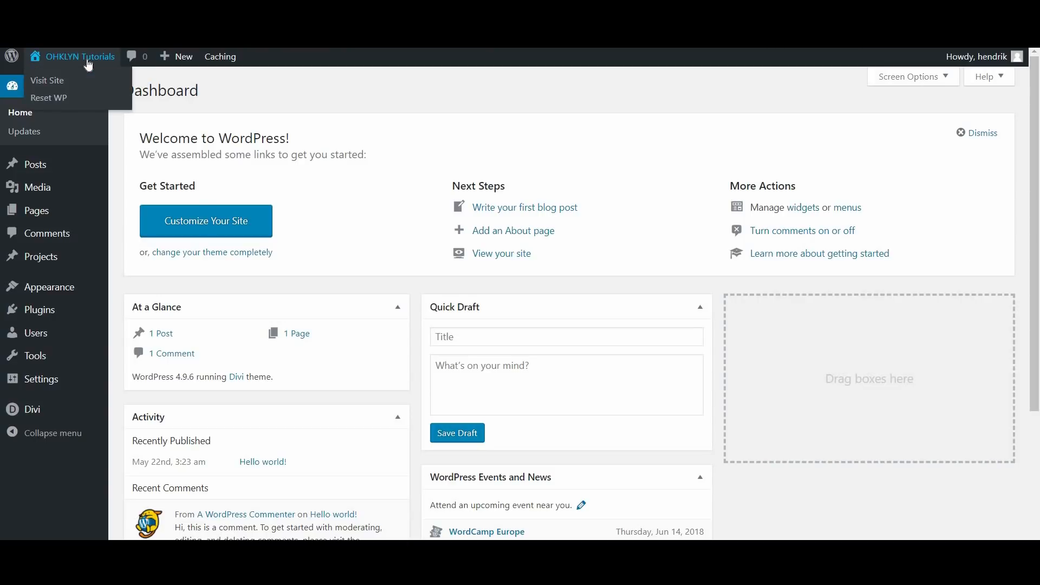
click(89, 65)
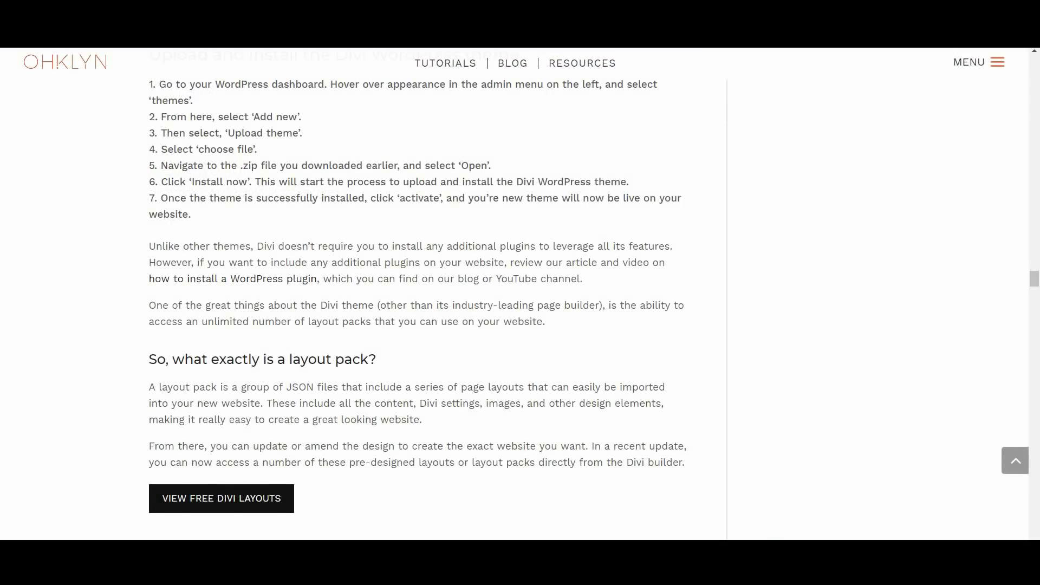
scroll(422, 197, down, 6)
scroll(423, 197, down, 1)
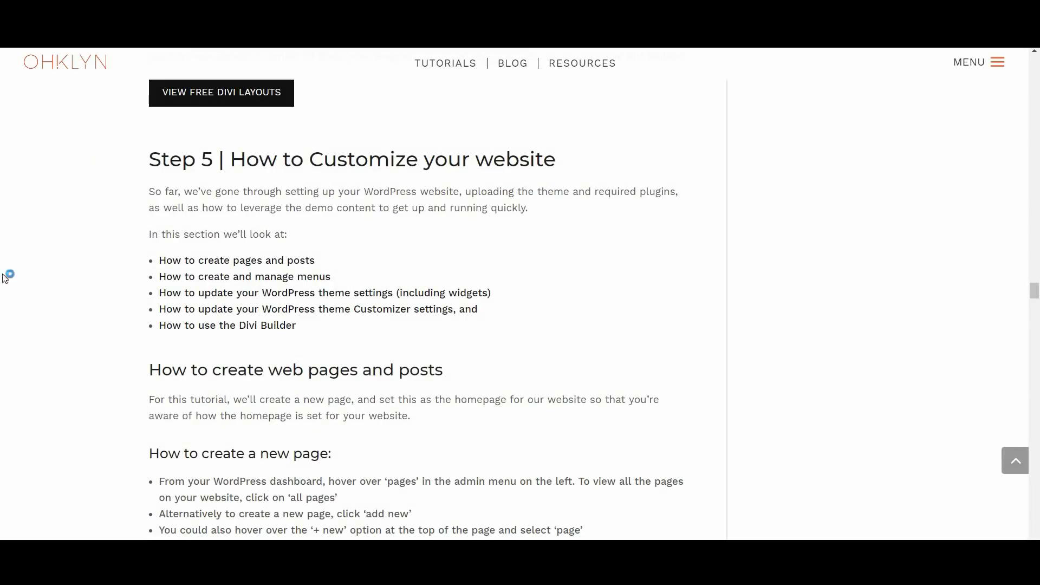
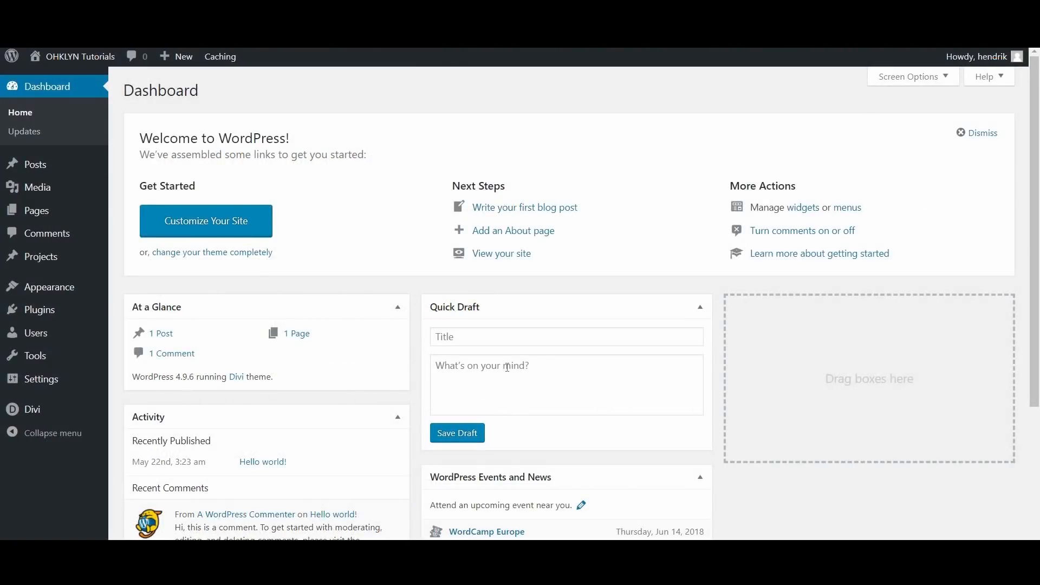
Step: Open the Divi Theme Options, review all the General settings and read the help note for the Favicon setting
mouse_move(62, 412)
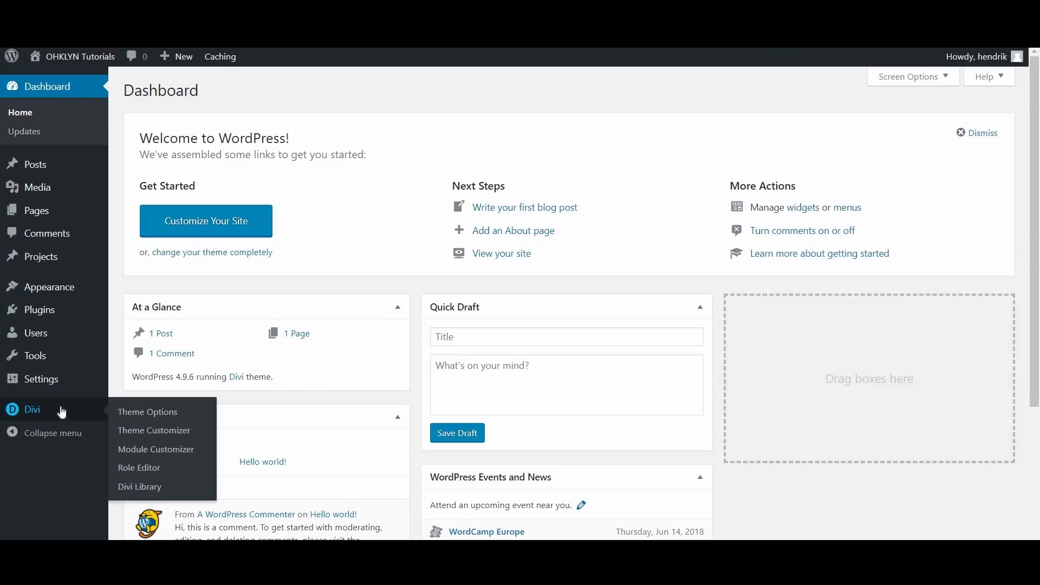
click(161, 415)
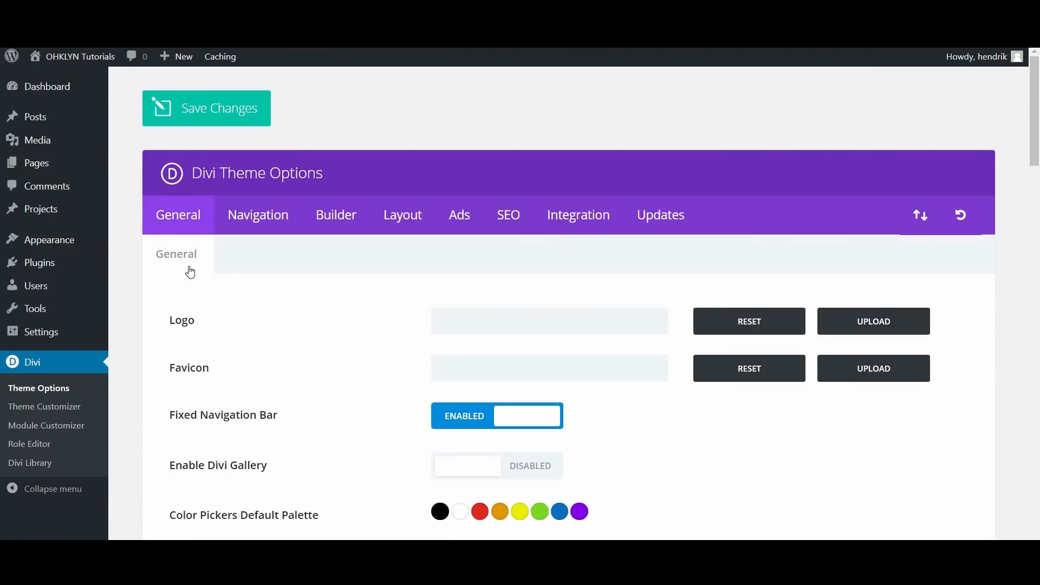
scroll(339, 321, down, 5)
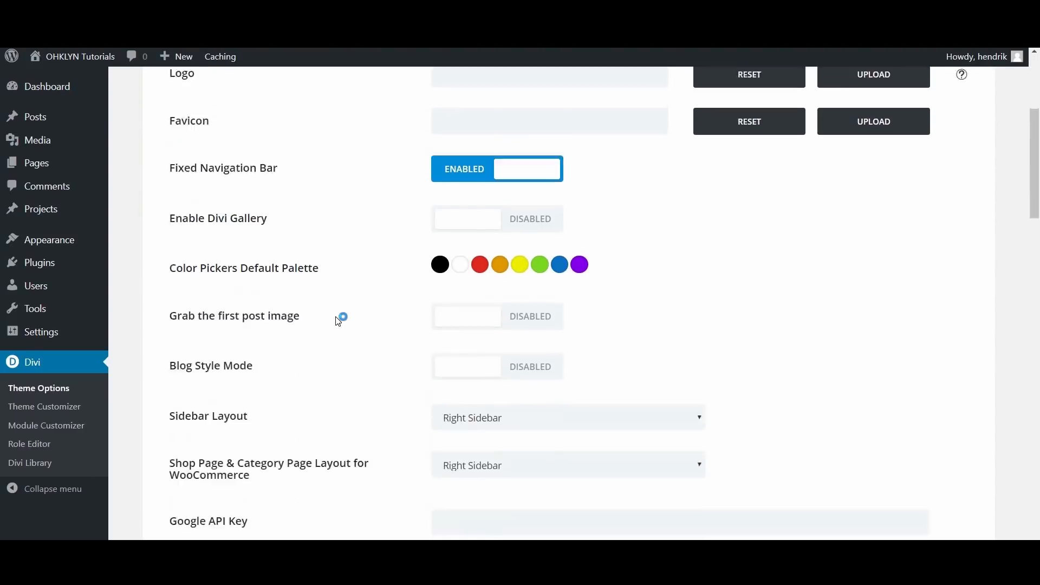
scroll(338, 321, down, 11)
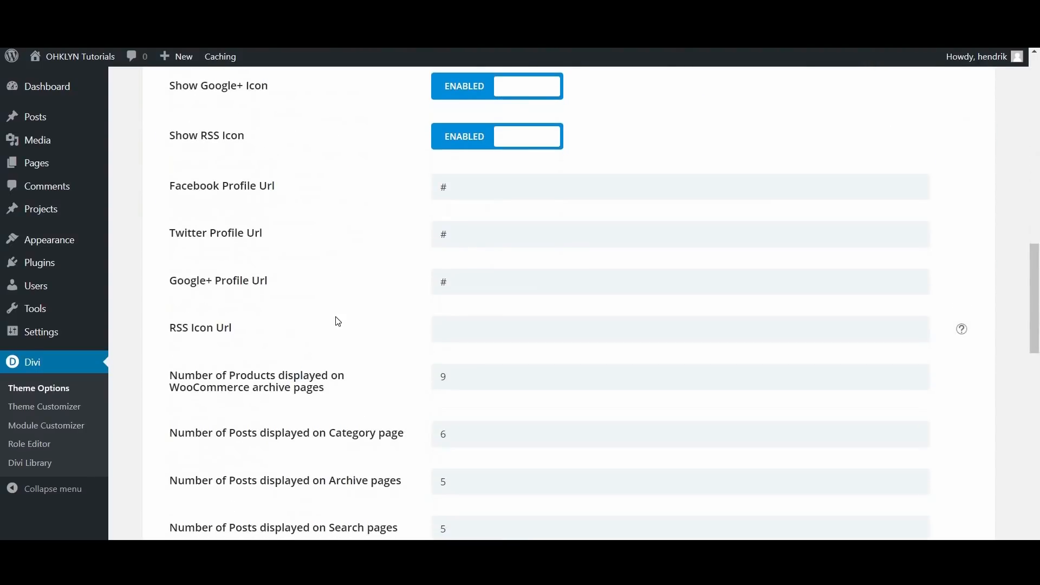
scroll(338, 321, down, 9)
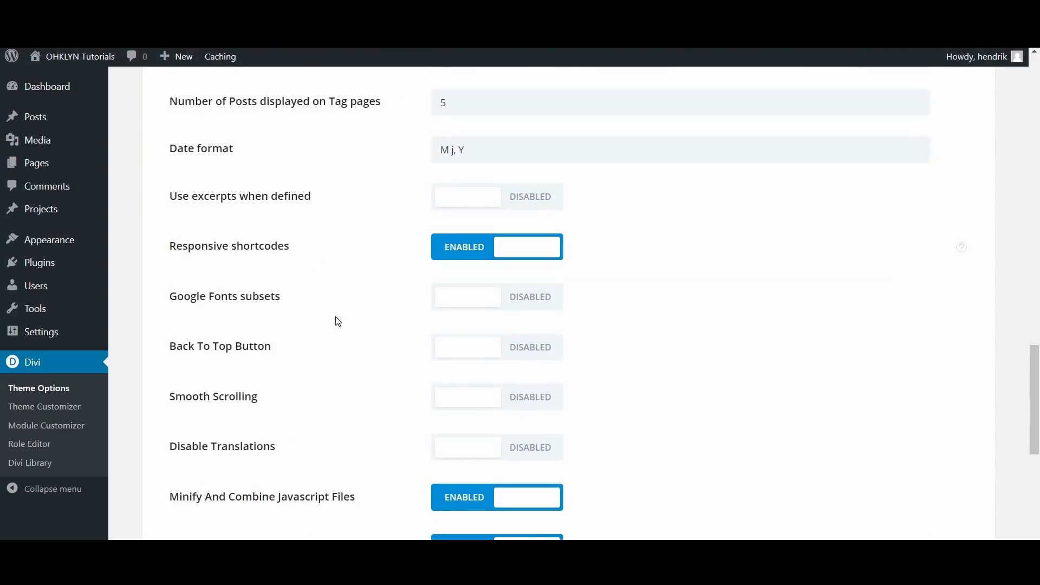
scroll(338, 321, up, 10)
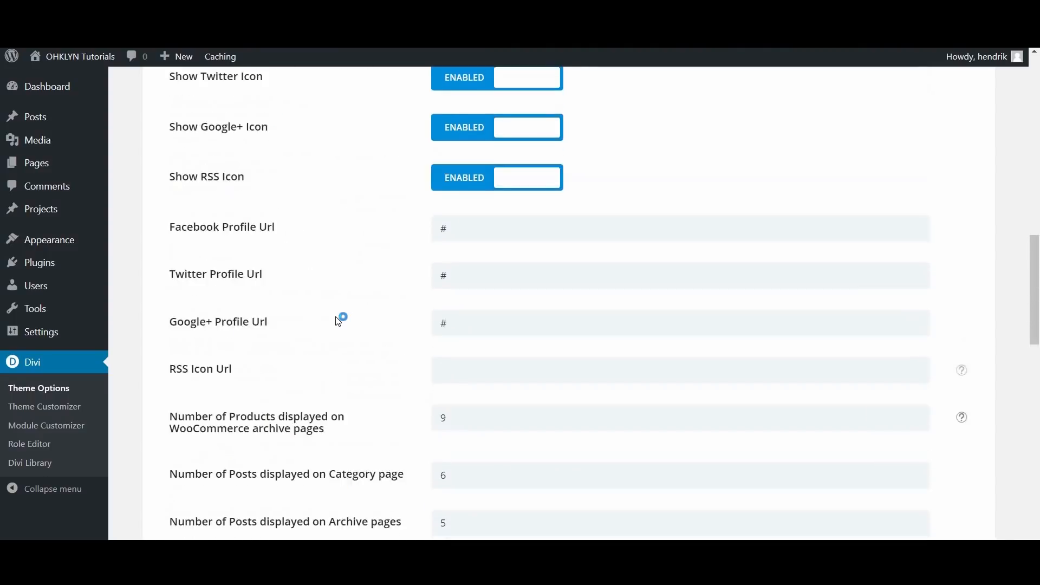
scroll(338, 321, up, 11)
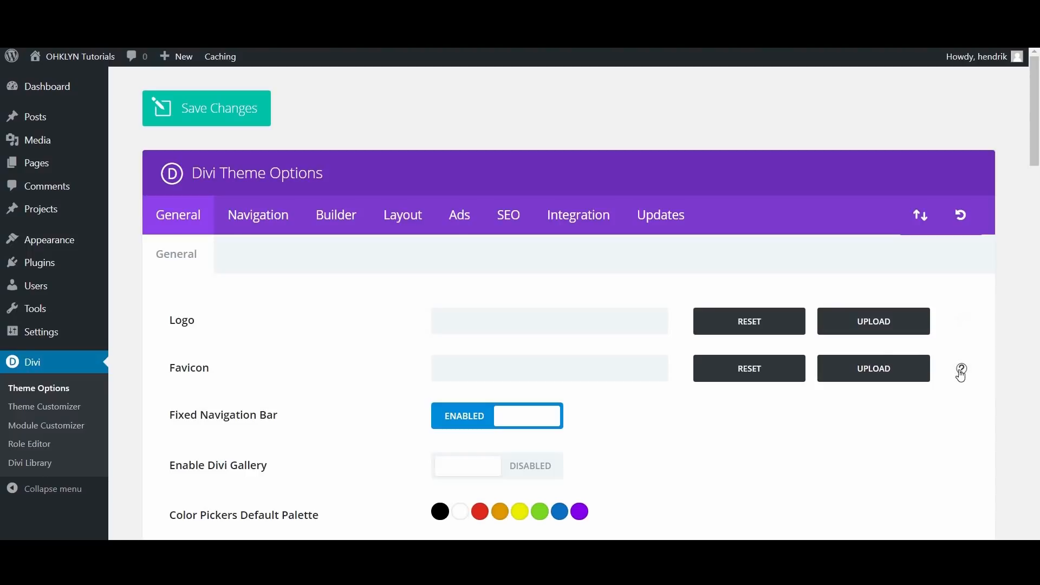
click(962, 370)
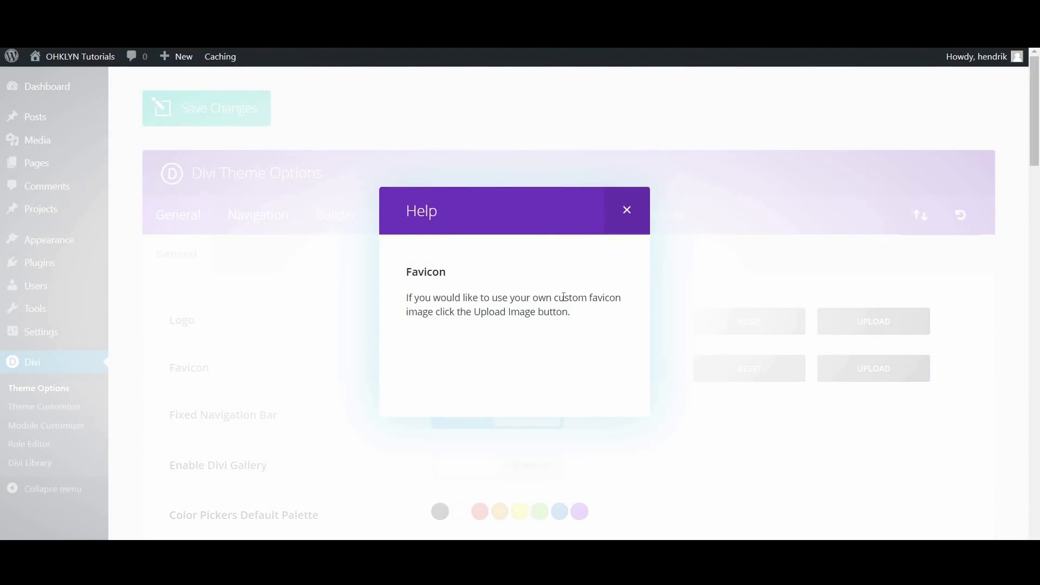
click(638, 224)
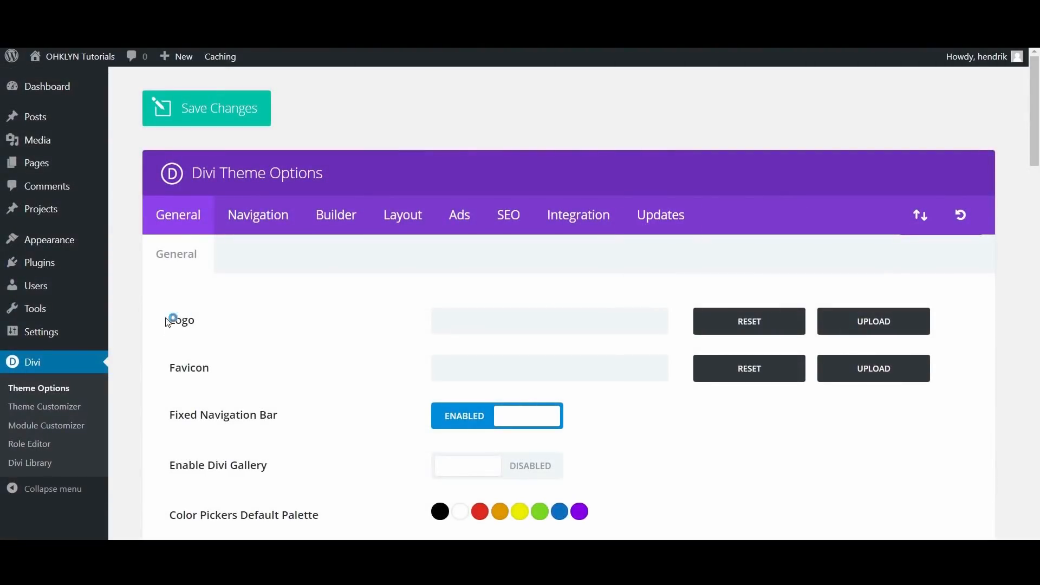
Step: Upload triangleLogo.png with the alt text "dark-logo" and set it as the Divi theme's logo
click(881, 321)
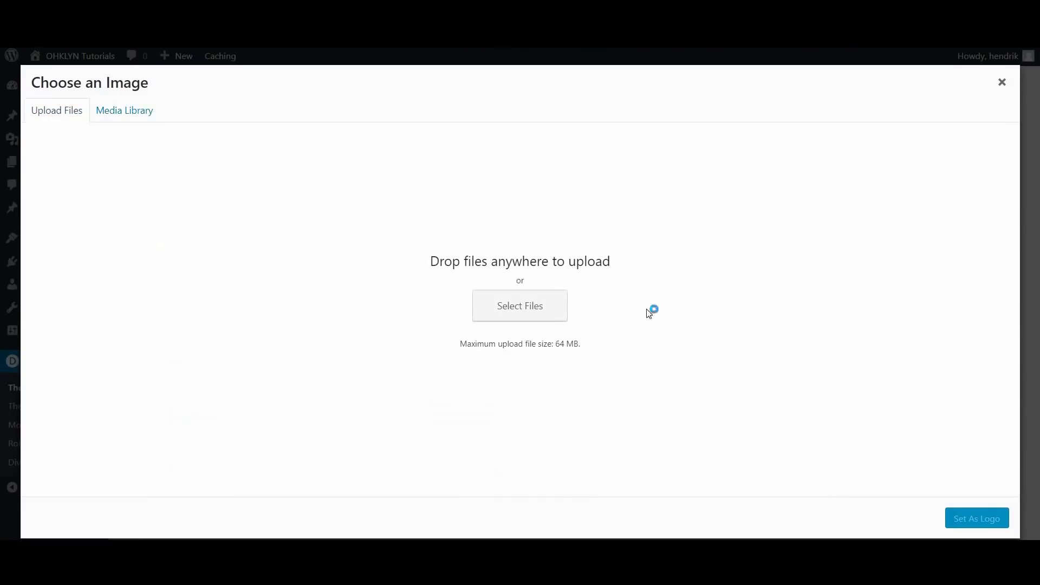
click(136, 119)
click(38, 113)
click(522, 302)
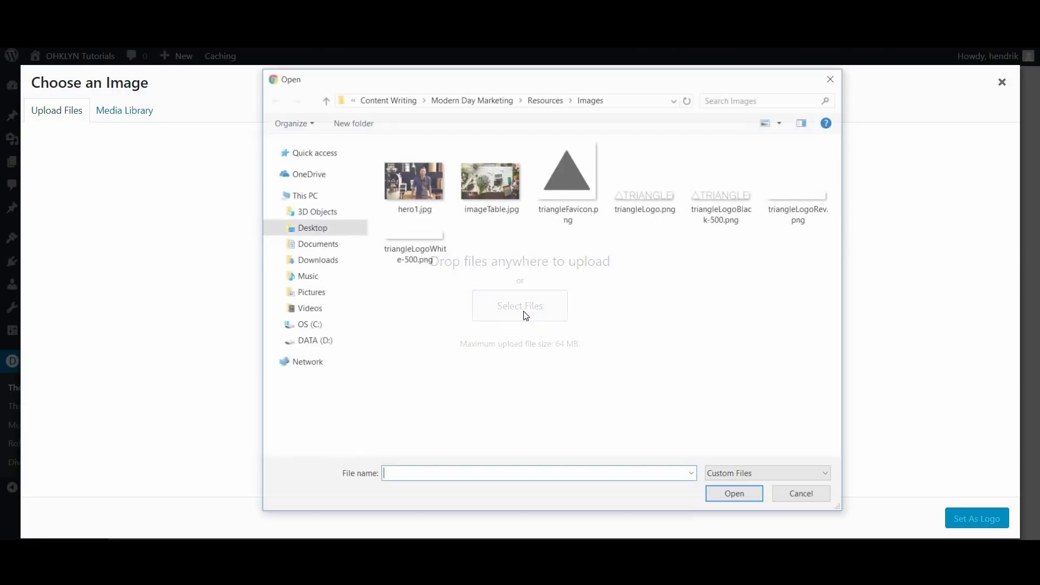
double_click(655, 205)
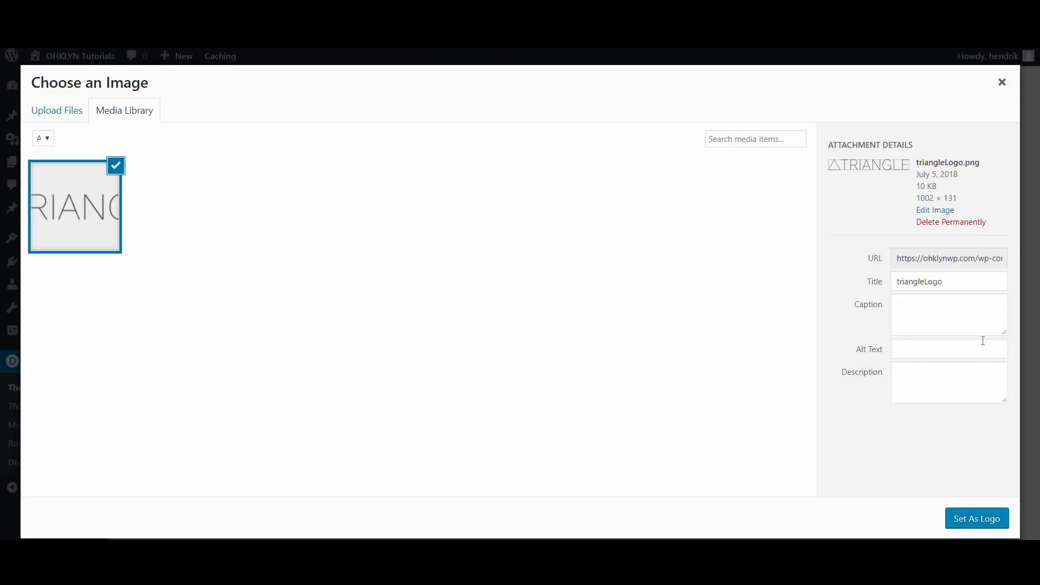
click(929, 353)
text(dark-logo)
click(964, 520)
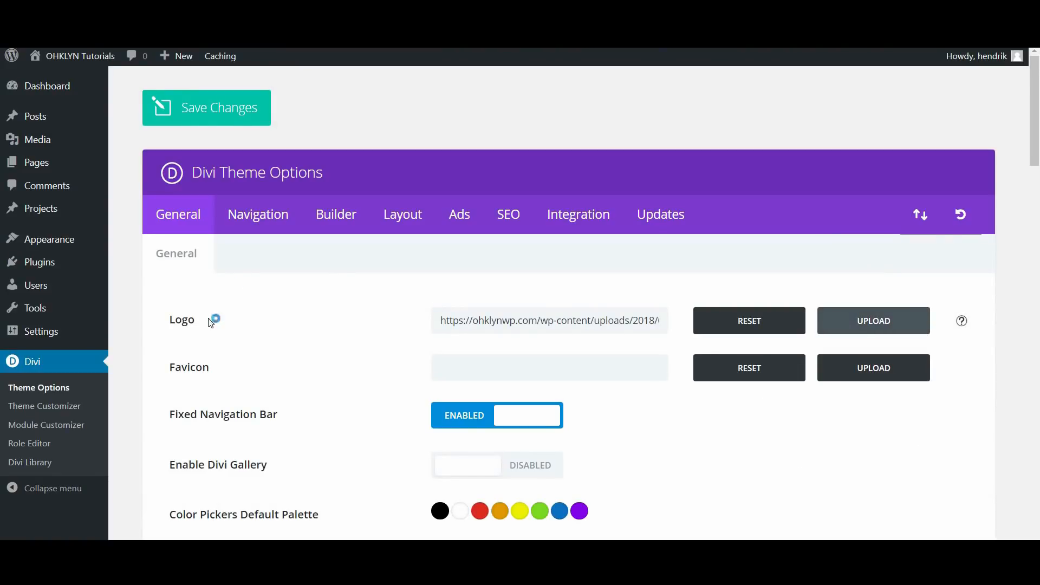
Step: Upload triangleFavicon.png with the alt text "favicon-dark" and set it as the Divi theme's favicon
click(850, 374)
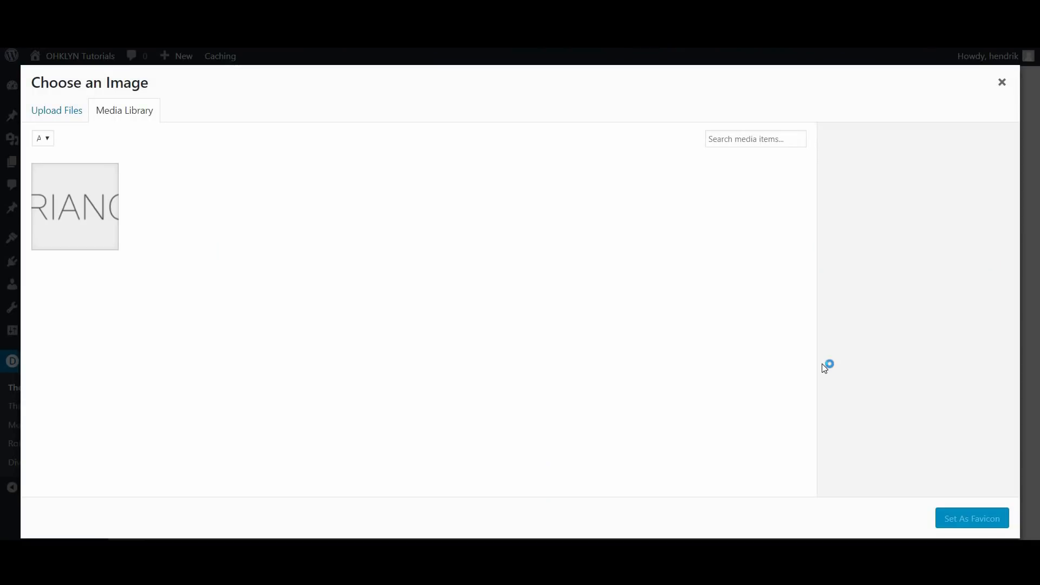
click(77, 110)
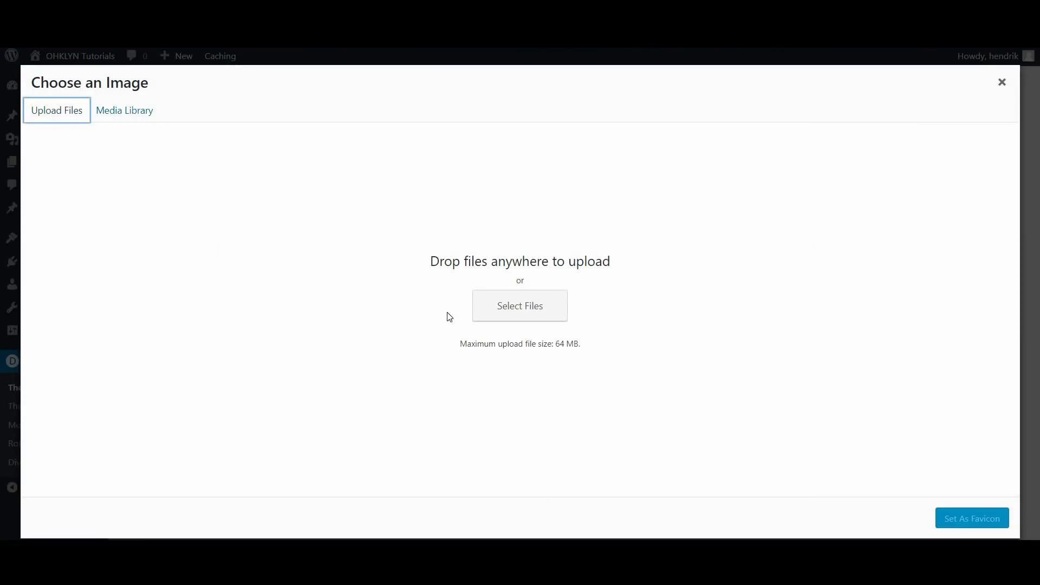
click(518, 322)
double_click(562, 201)
click(906, 363)
text(favicon-dark)
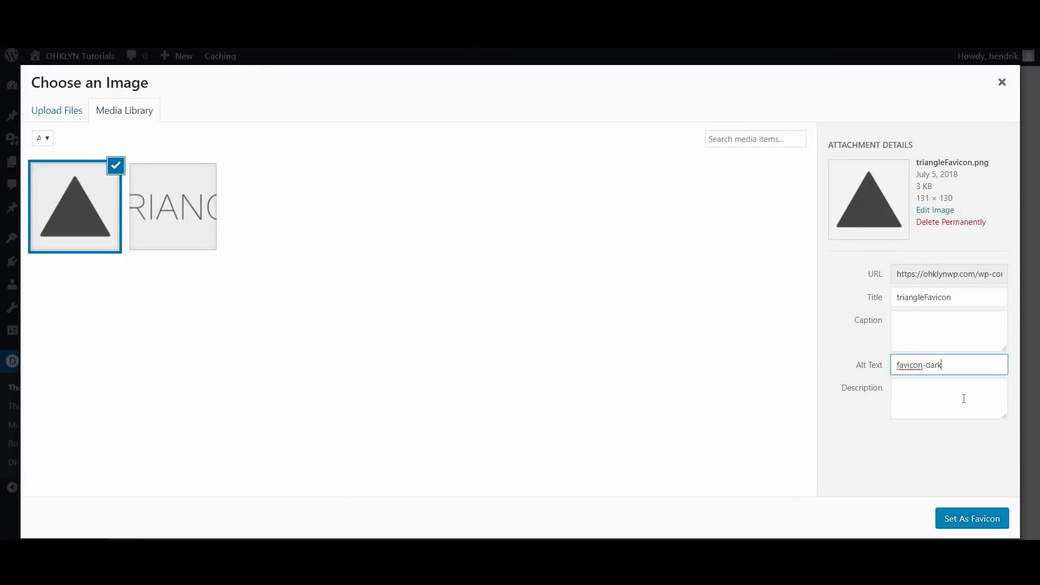
click(975, 520)
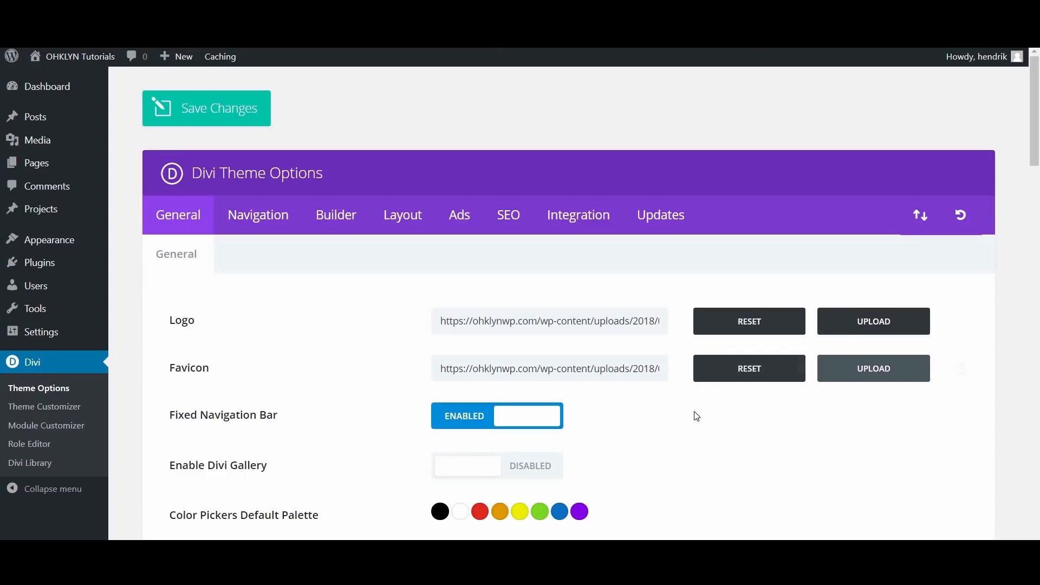
Step: Set the purple swatch in the Color Pickers Default Palette to #0ddadd
scroll(694, 415, down, 3)
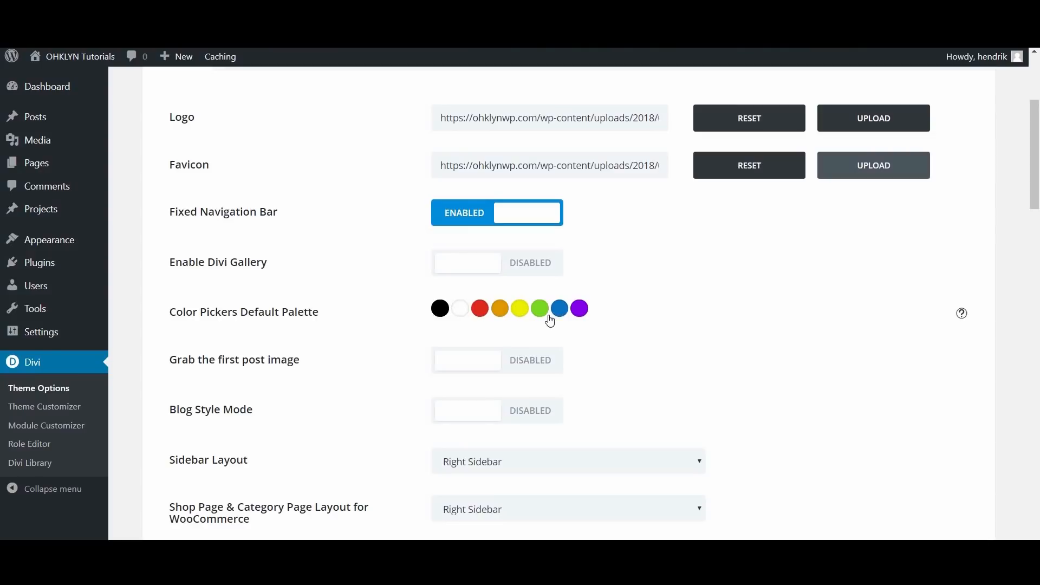
click(579, 316)
scroll(579, 316, down, 1)
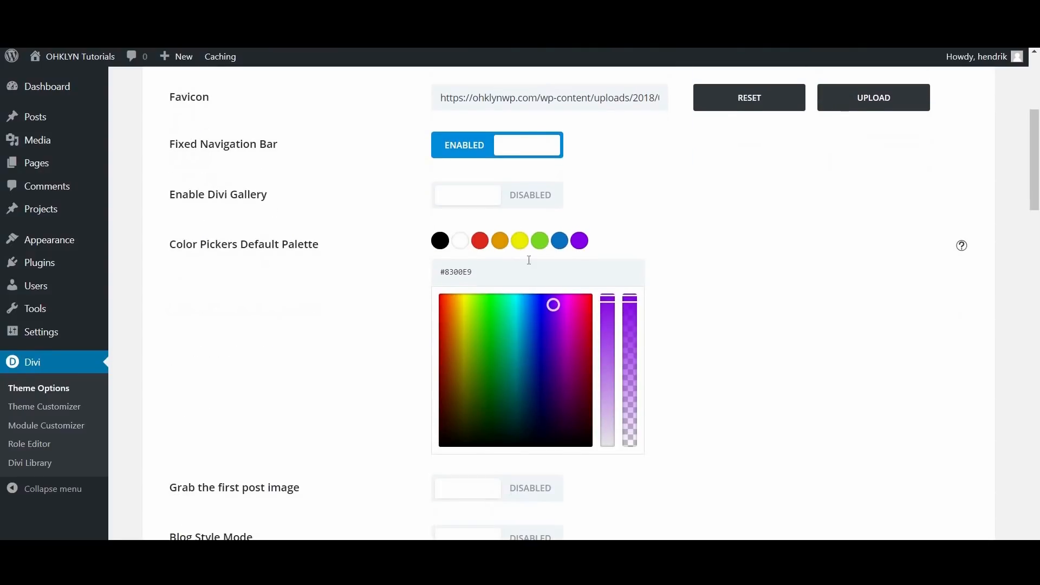
click(439, 265)
double_click(473, 270)
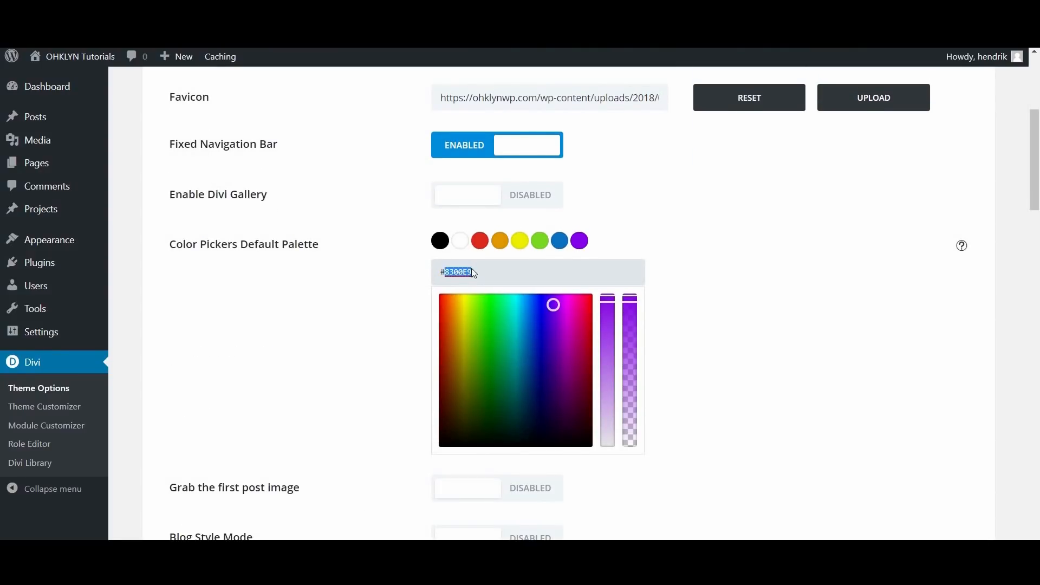
triple_click(464, 270)
text(#0ddadd)
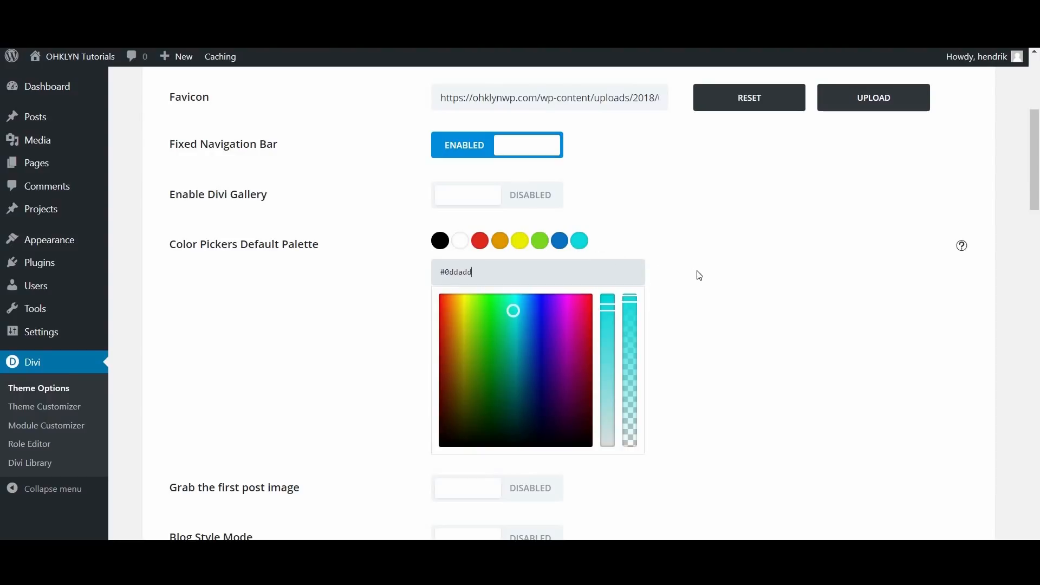
Step: Save the changes made to the Divi Theme Options
drag(1038, 208, 1037, 525)
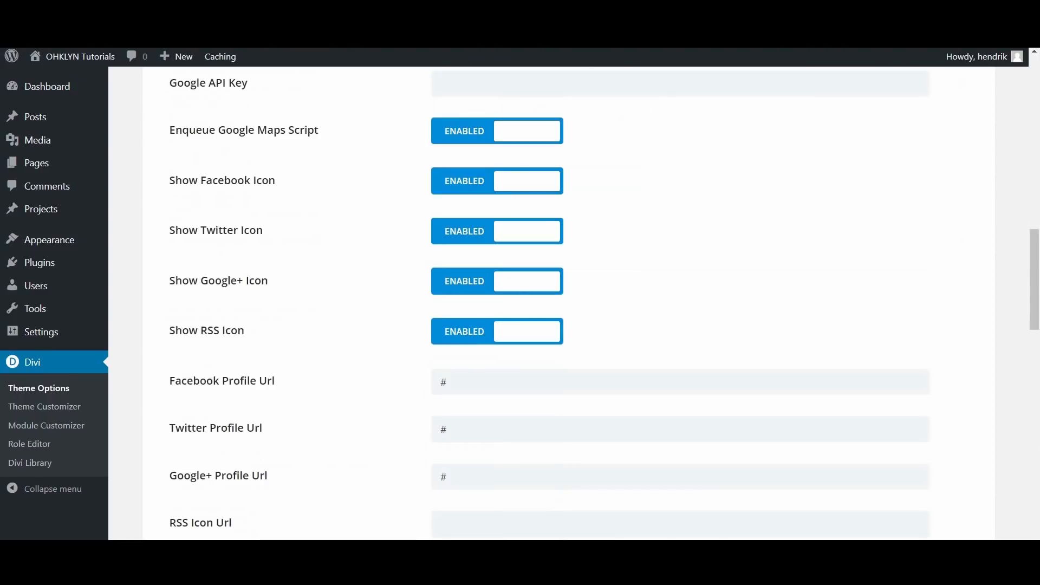
drag(1036, 289, 1039, 419)
scroll(1038, 419, down, 10)
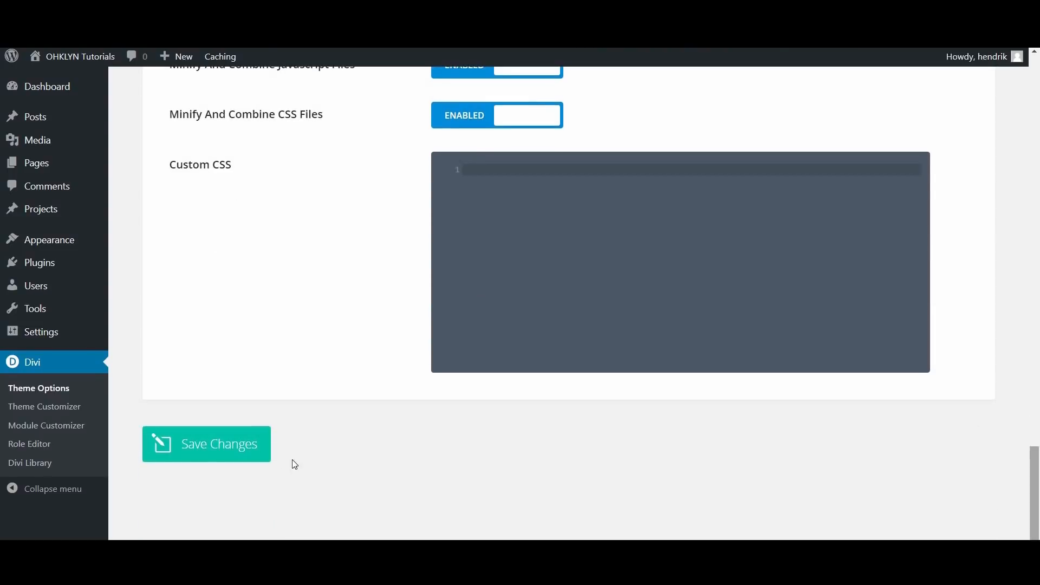
click(211, 454)
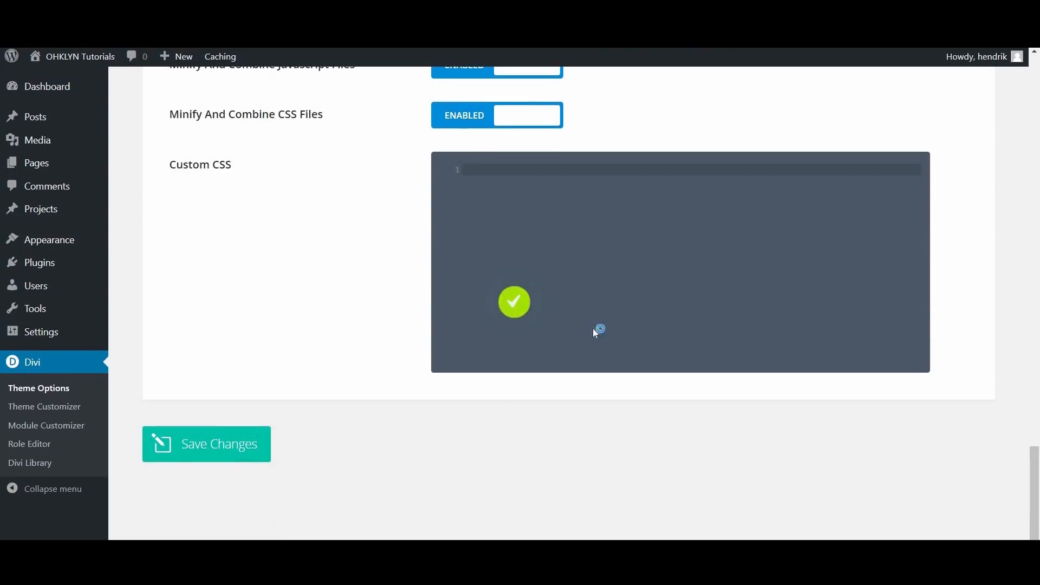
scroll(968, 448, up, 8)
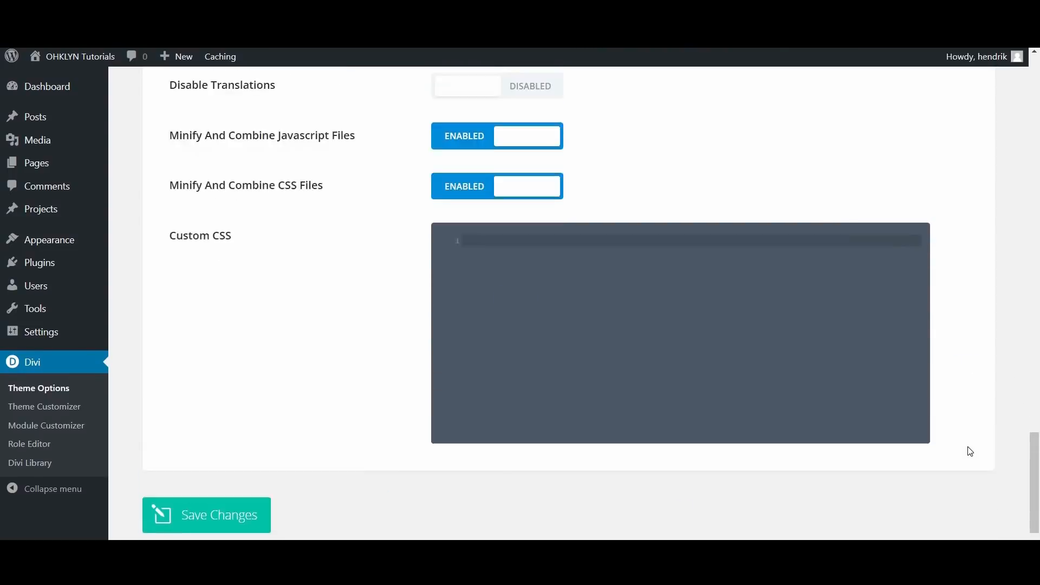
scroll(968, 450, up, 6)
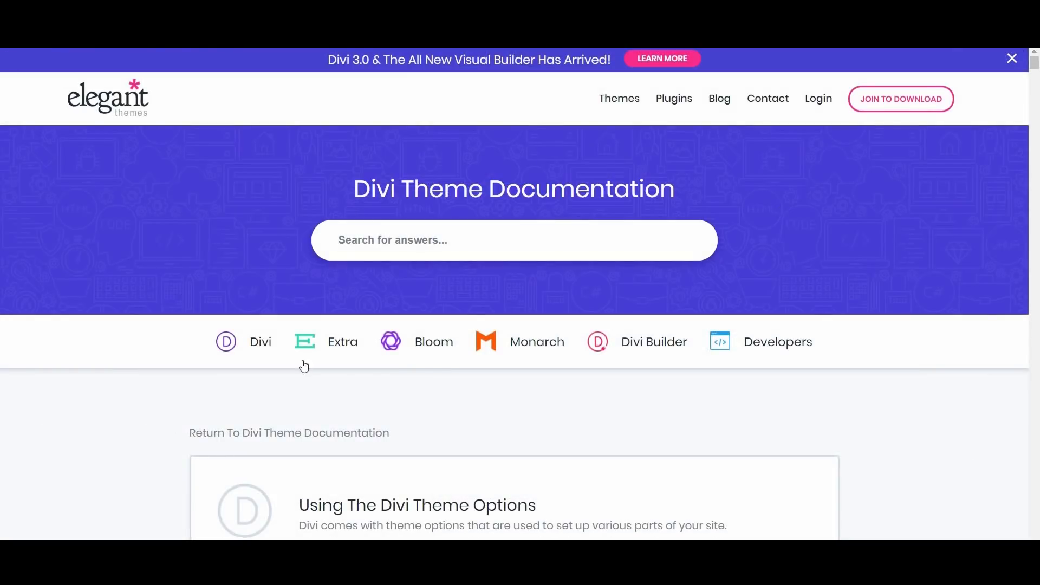
Step: Look through the Divi Theme Documentation article "Using The Divi Theme Options", including its General Settings section
scroll(475, 452, down, 3)
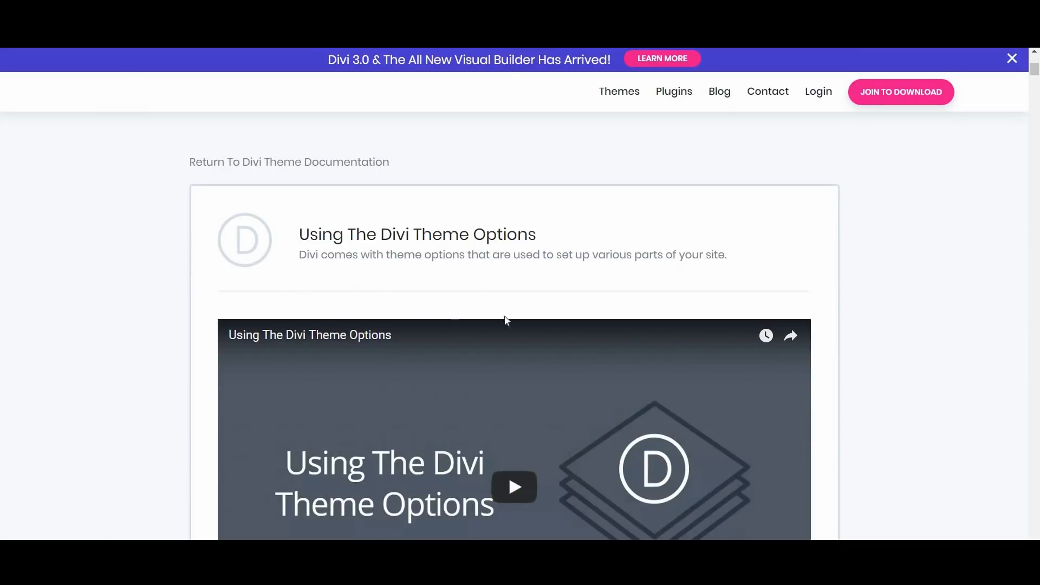
scroll(547, 309, down, 5)
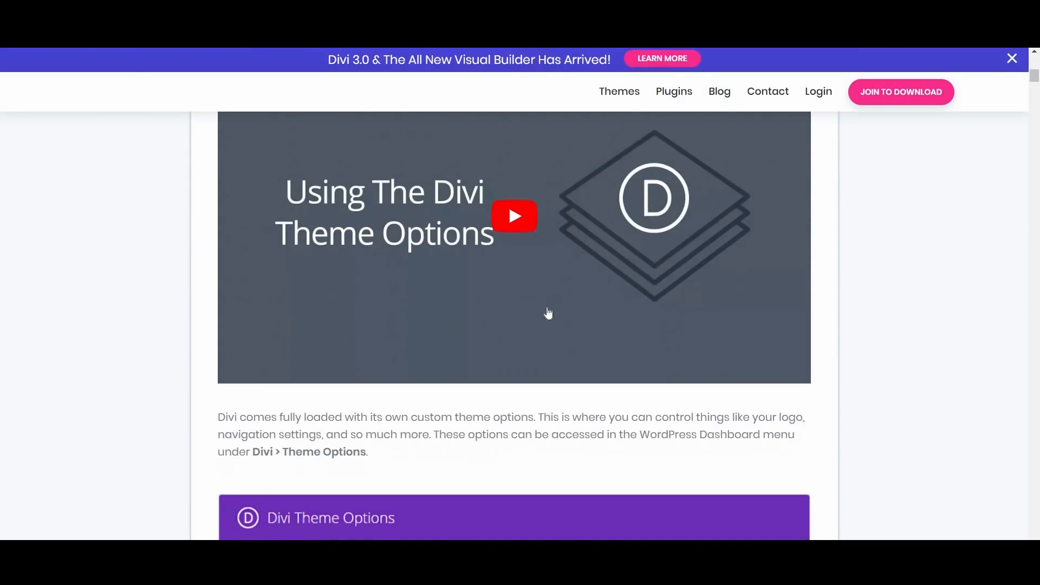
scroll(548, 312, down, 6)
scroll(548, 310, down, 5)
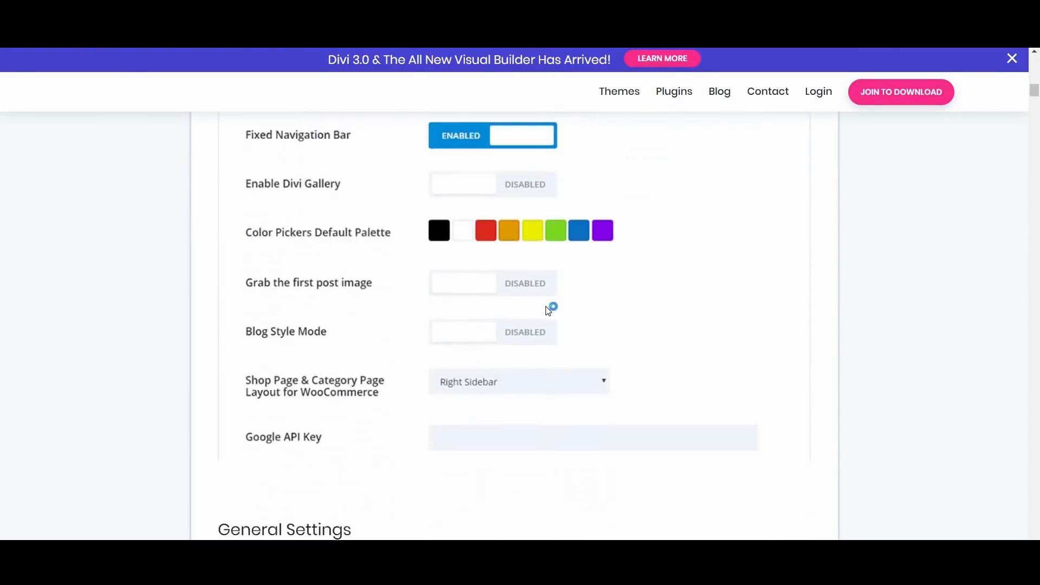
scroll(548, 310, down, 10)
scroll(546, 308, down, 8)
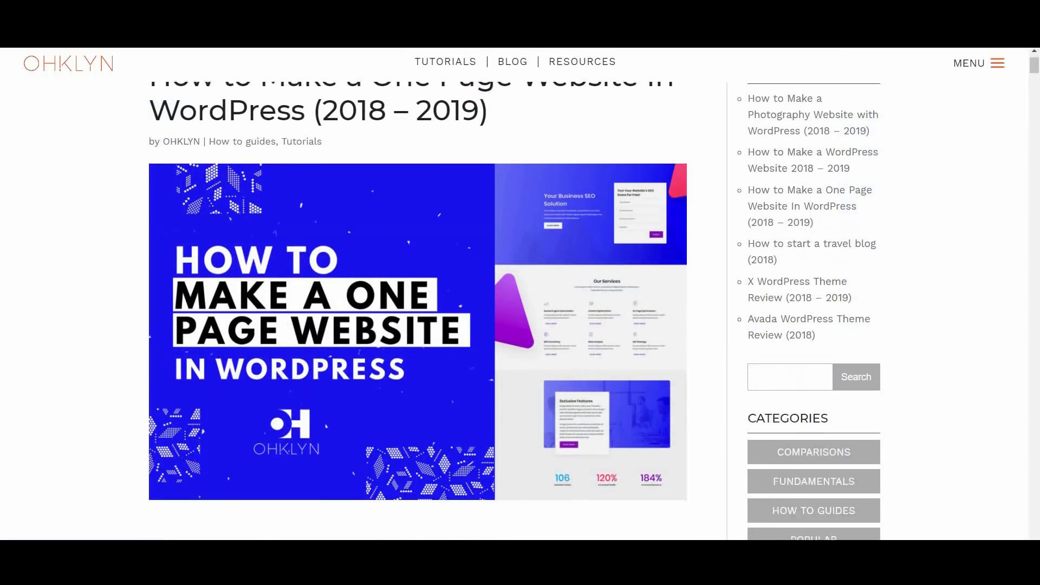
Step: Read Step 5 of the one page website tutorial on creating pages, using layout packs, setting the homepage and adding posts and categories
scroll(482, 379, down, 9)
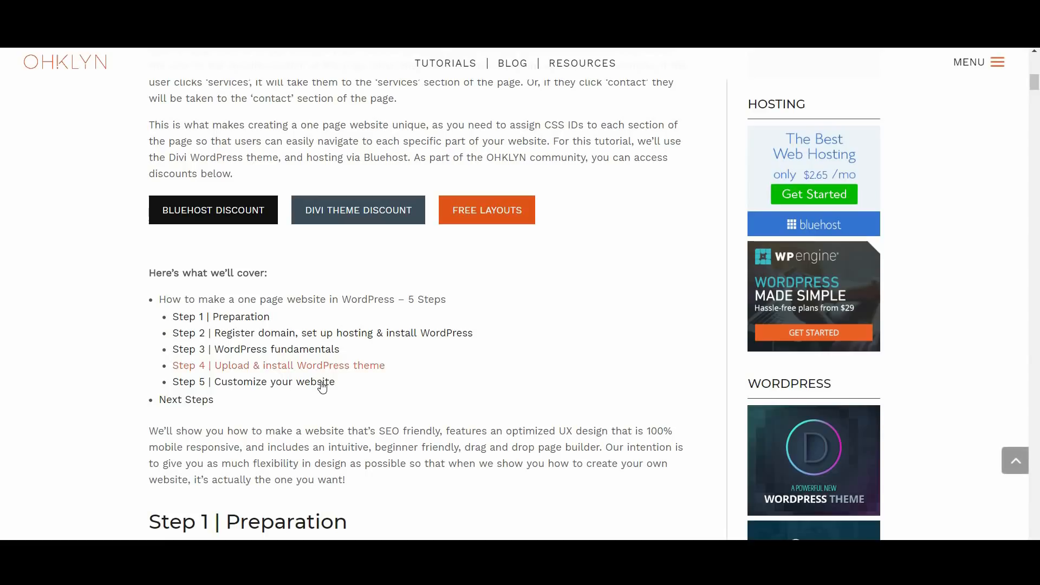
click(322, 384)
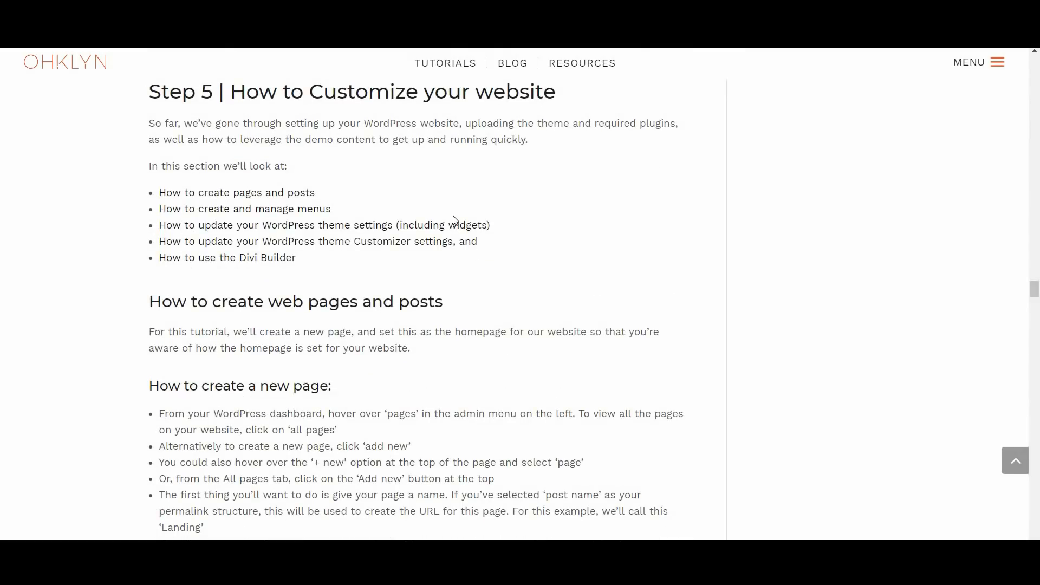
click(219, 196)
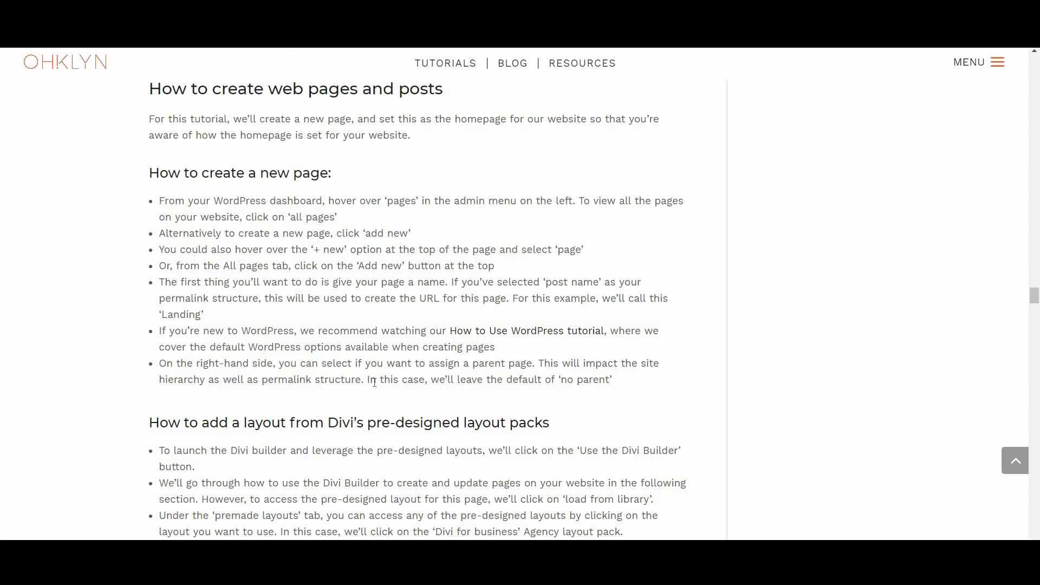
scroll(374, 382, down, 5)
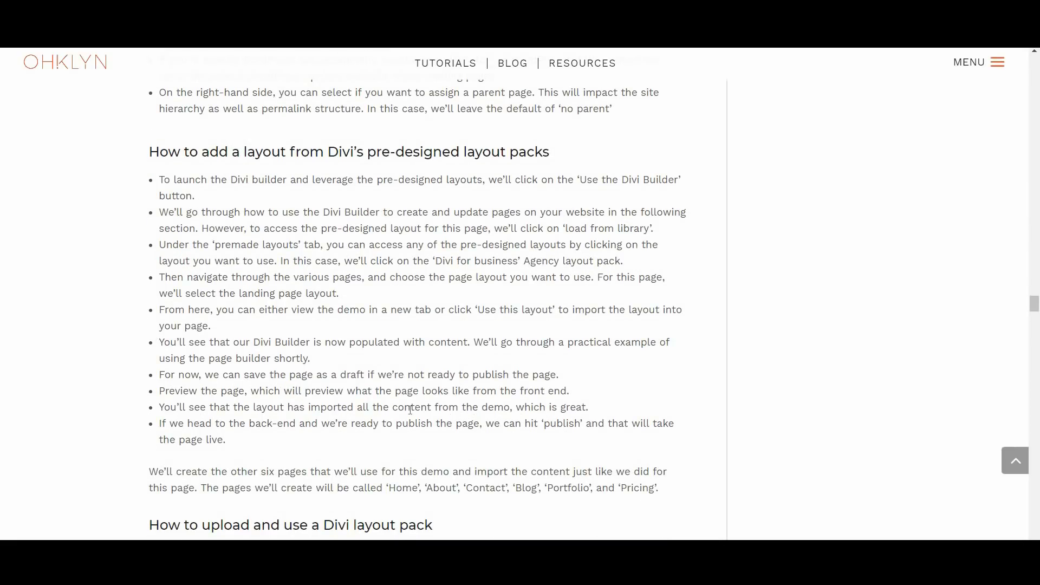
scroll(410, 409, down, 6)
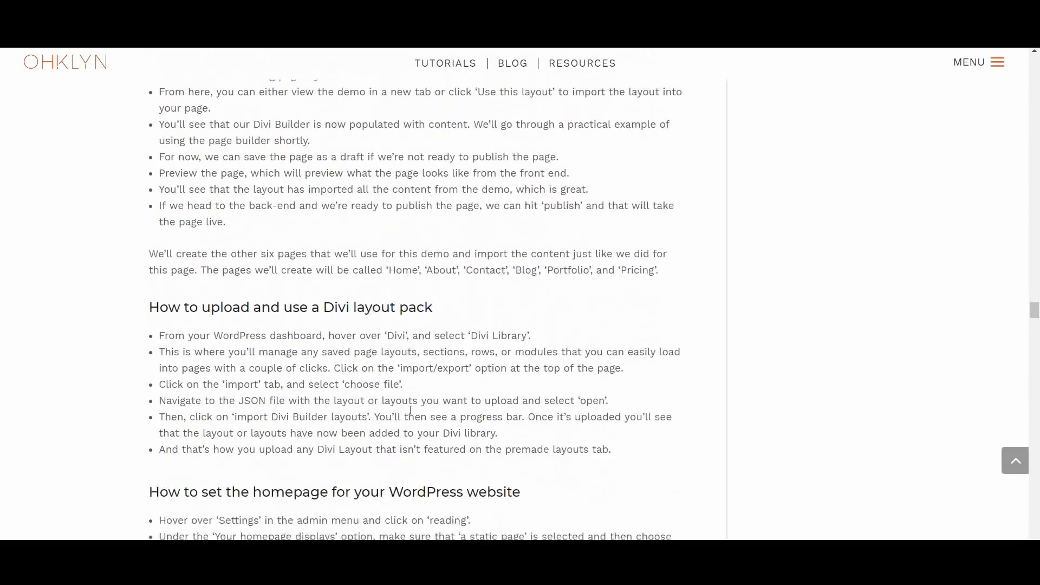
scroll(357, 367, down, 3)
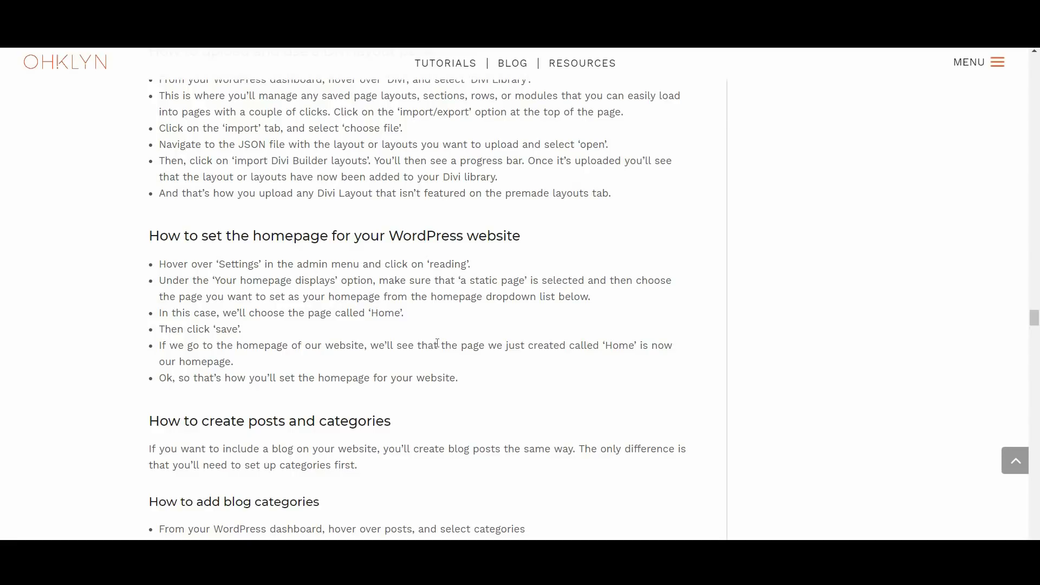
scroll(437, 343, down, 4)
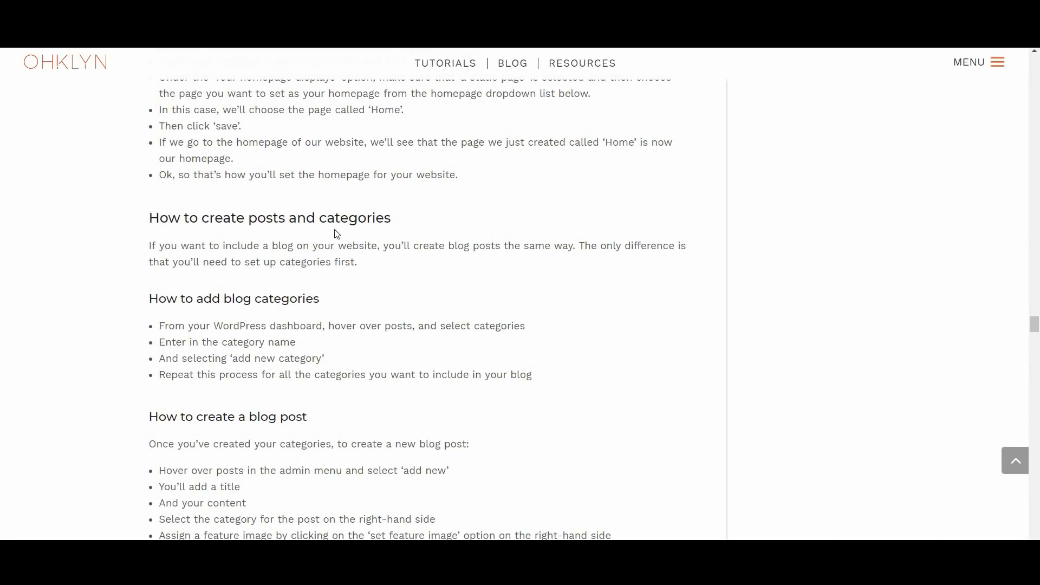
scroll(252, 459, down, 4)
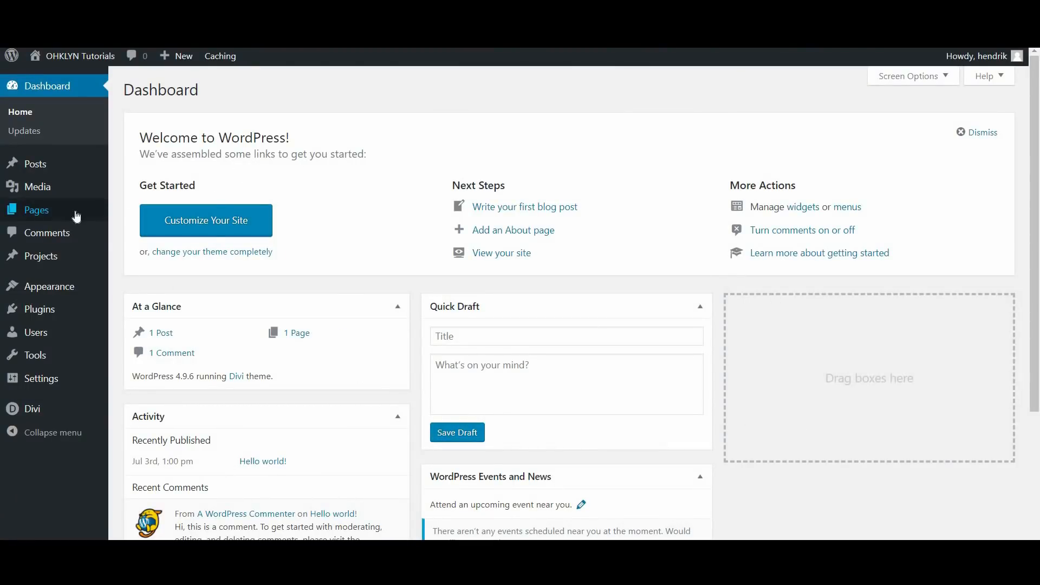
Step: View the blank new page editor and the list of all existing pages in the WordPress dashboard
mouse_move(81, 214)
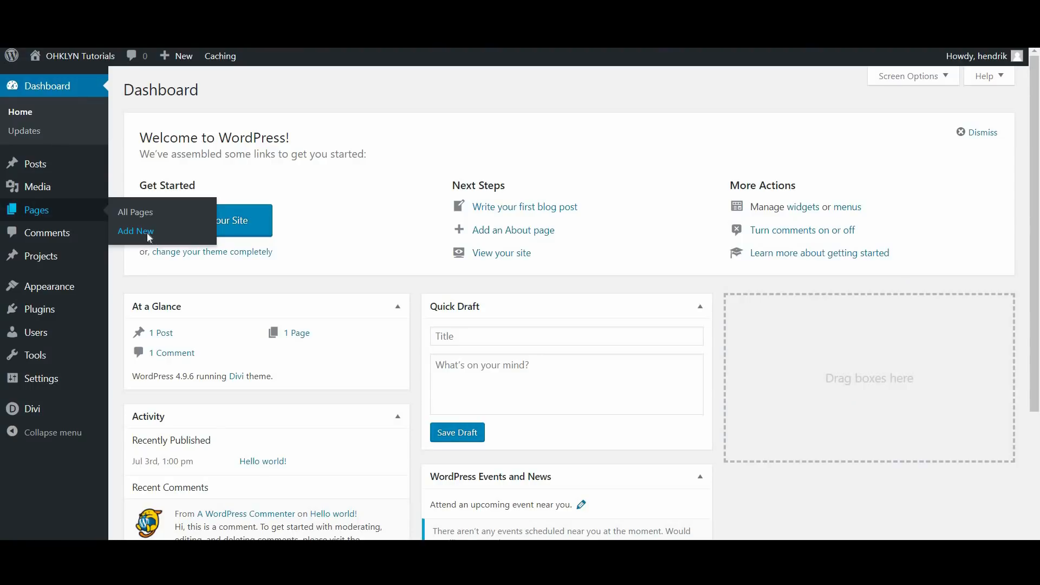
click(136, 231)
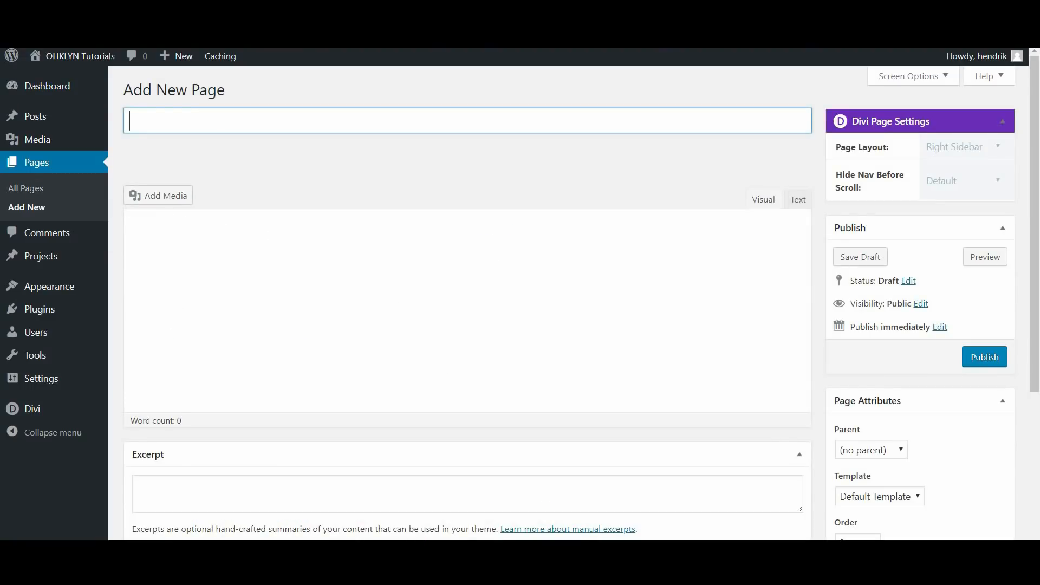
click(25, 191)
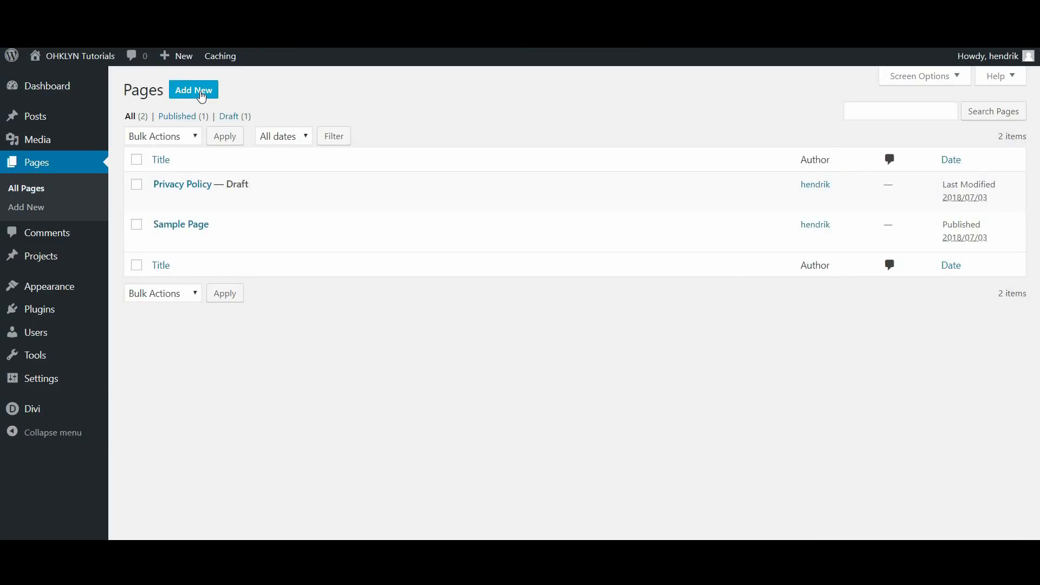
Step: Create a new page titled "Landing"
mouse_move(178, 61)
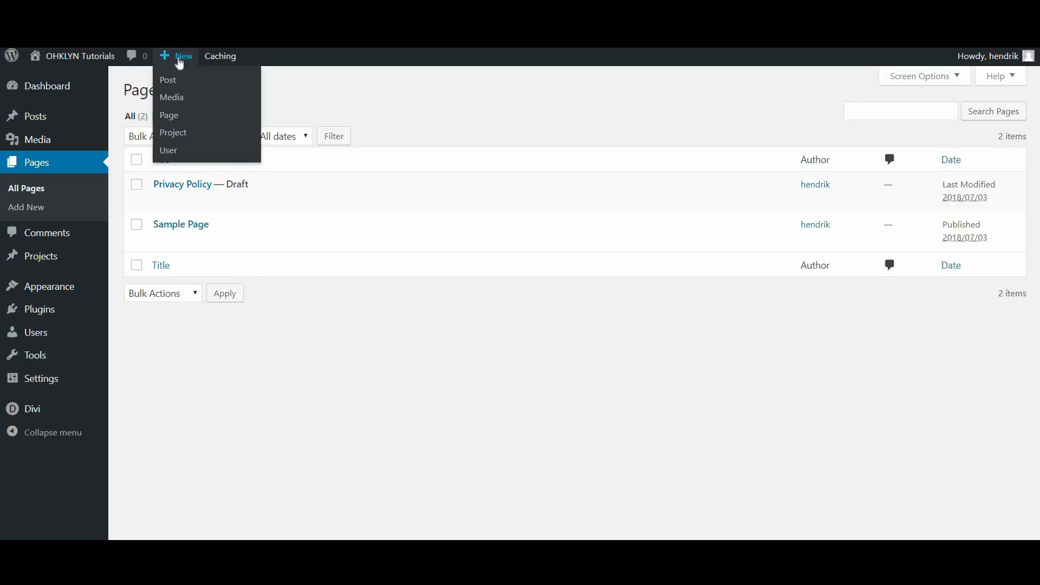
click(179, 118)
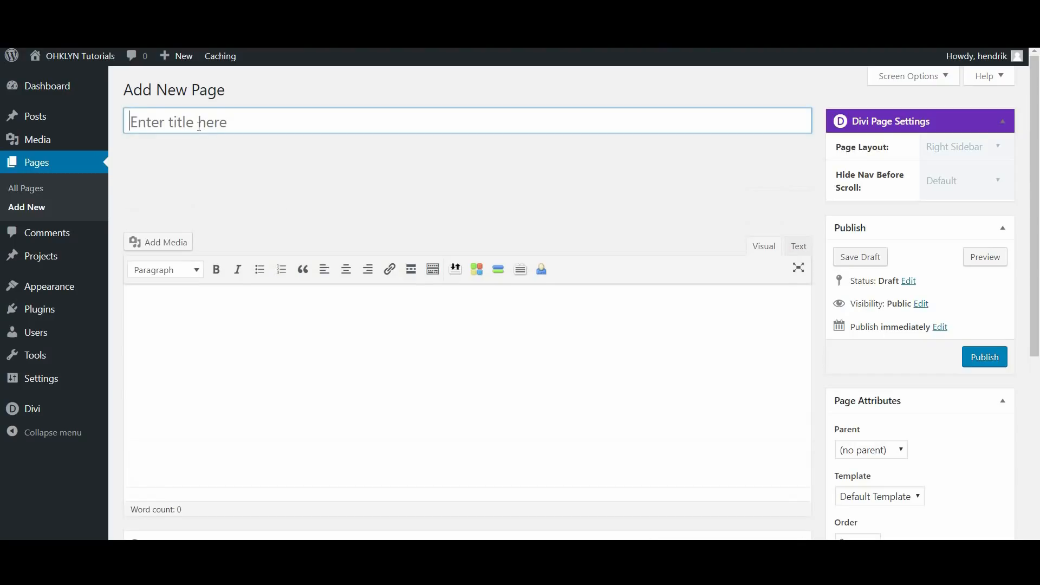
text(Landing)
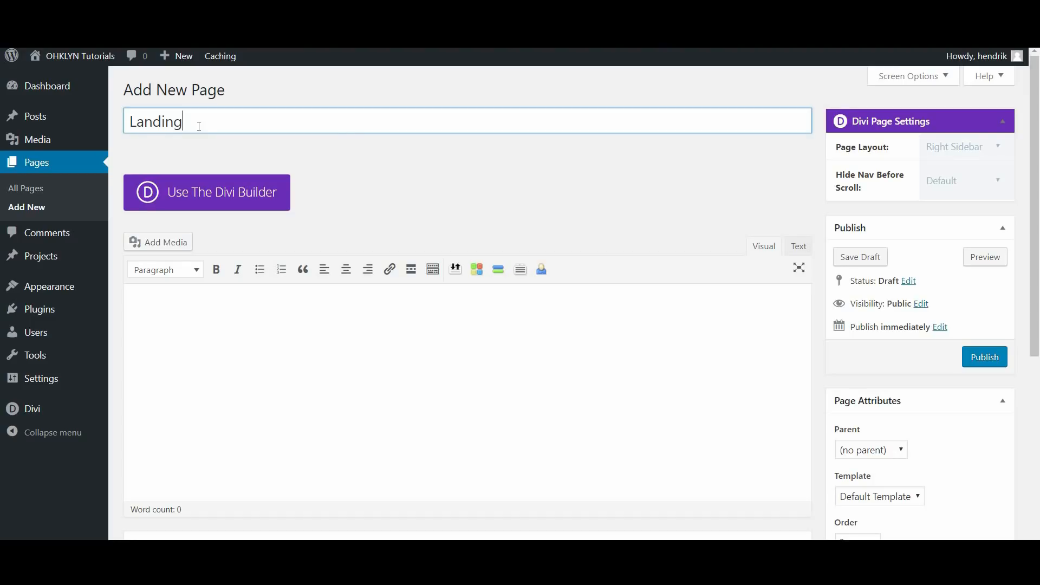
click(387, 217)
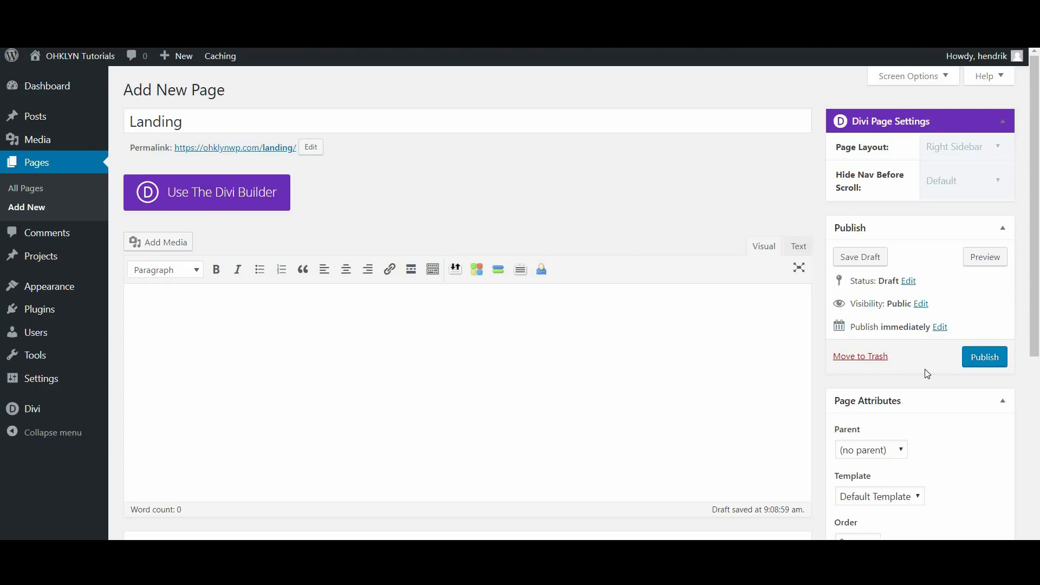
Step: Check the available parent pages in the Landing page's attributes, keeping "(no parent)"
scroll(925, 373, down, 4)
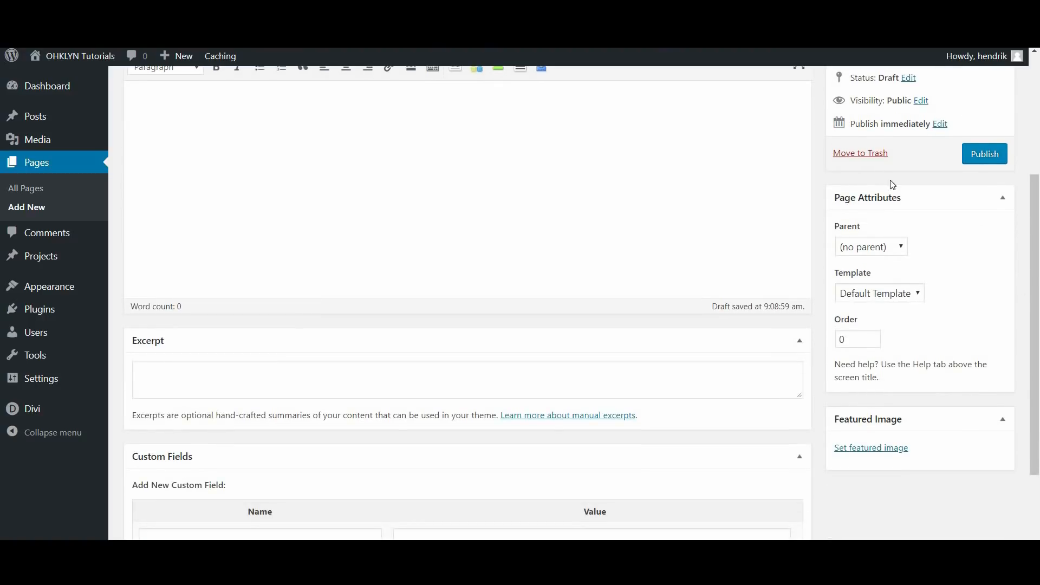
click(892, 250)
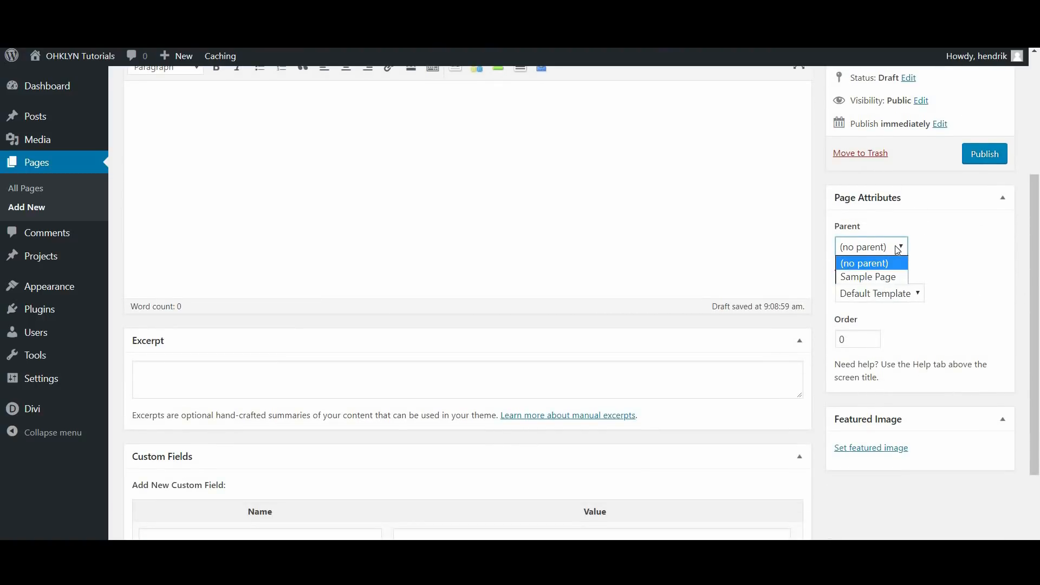
click(898, 249)
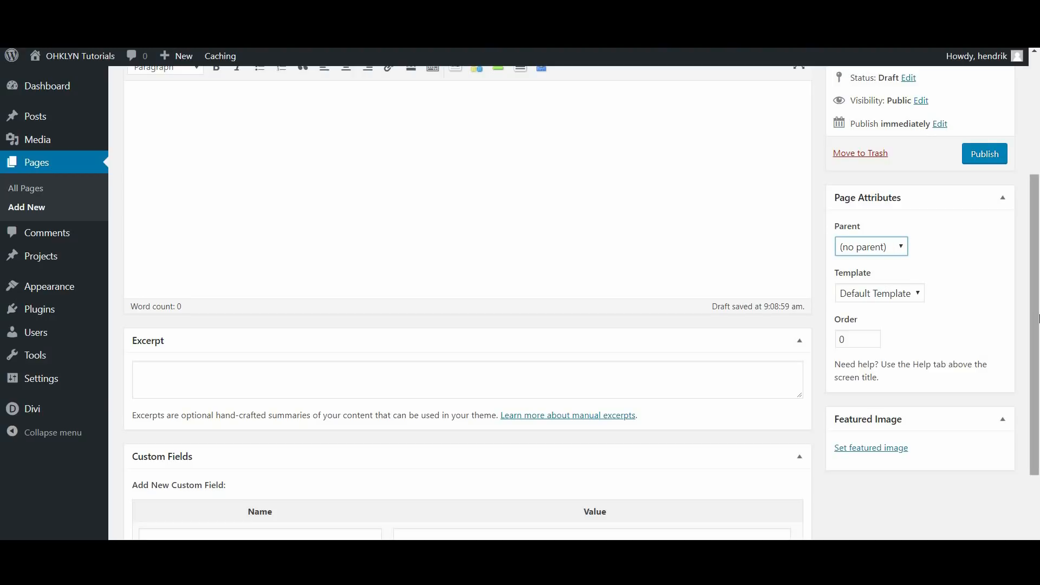
drag(1037, 319, 1037, 284)
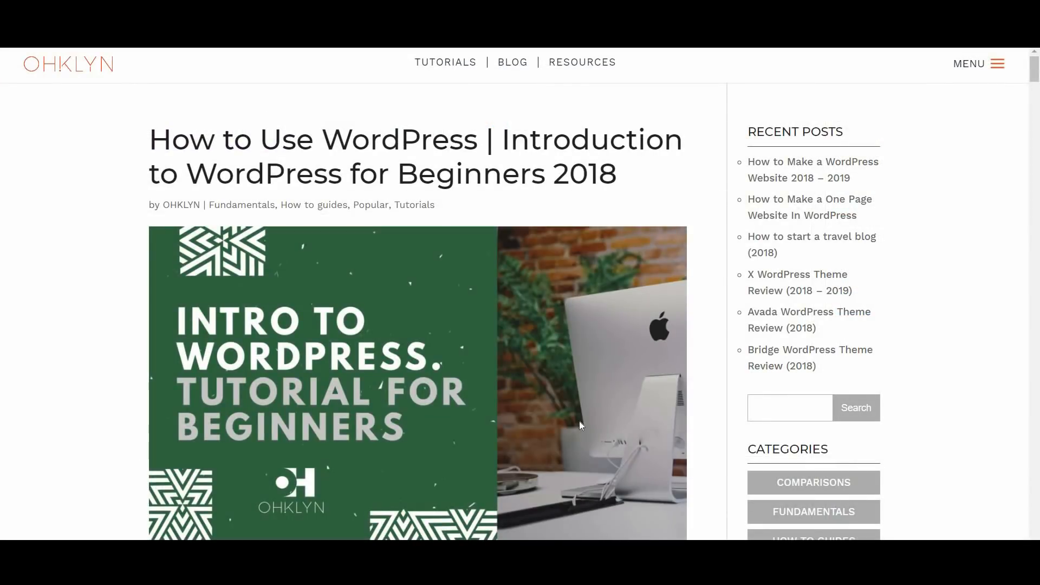
scroll(560, 367, down, 12)
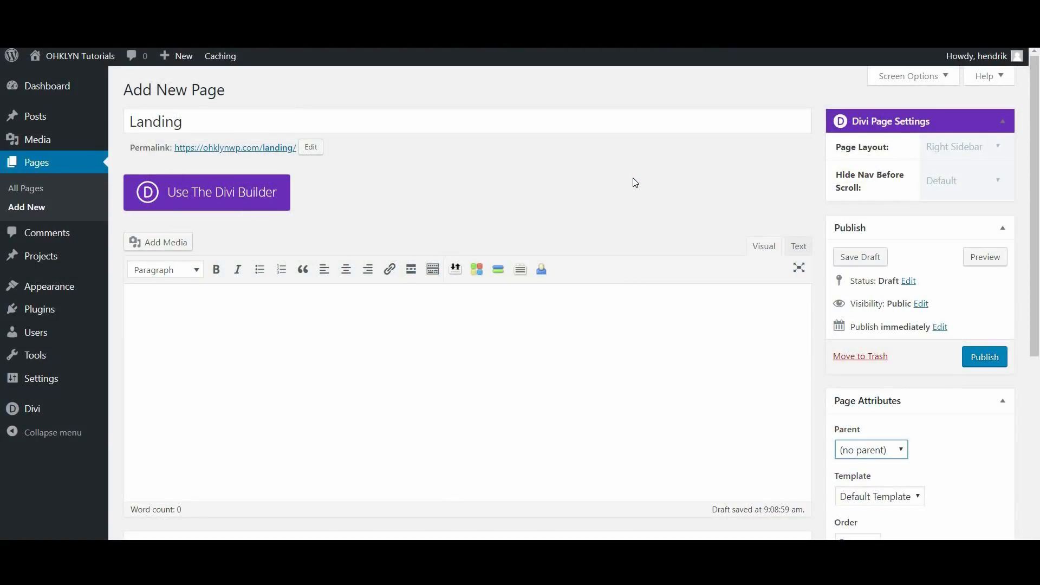
Step: Enable the Divi Builder for the Landing page and open the SEO Agency pack among the premade layouts
click(245, 202)
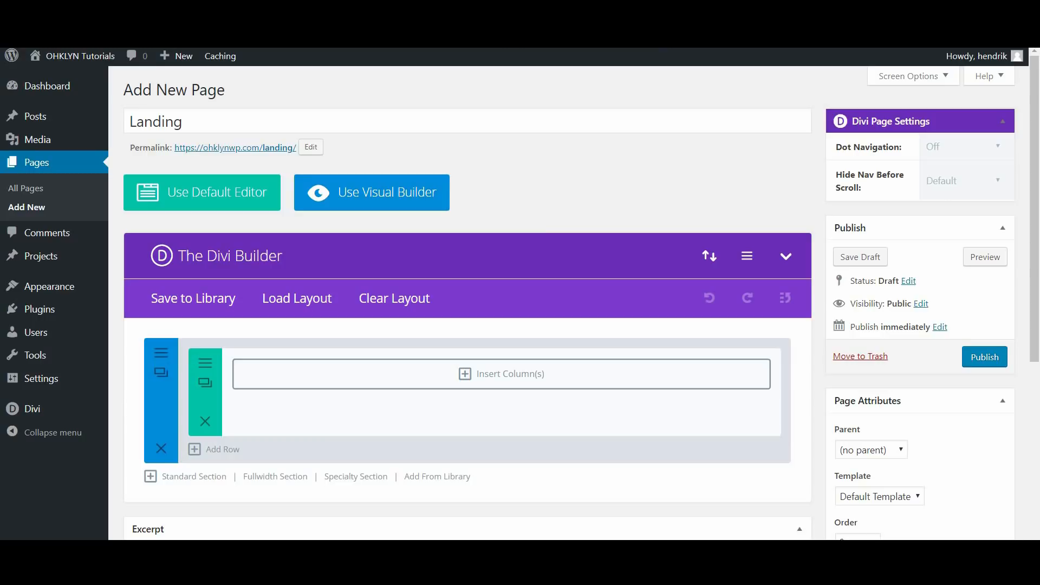
click(269, 303)
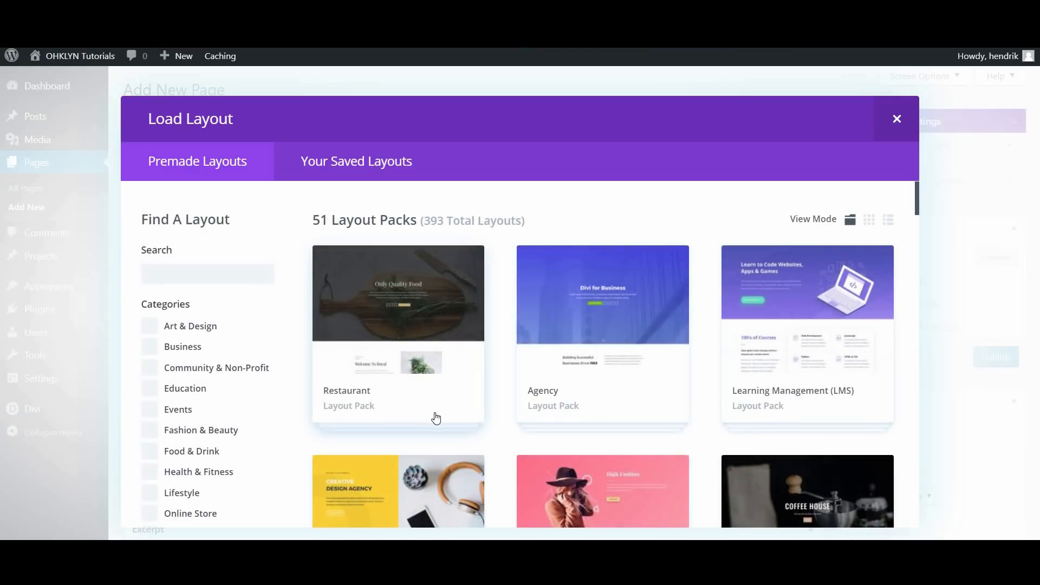
scroll(471, 417, down, 5)
scroll(508, 417, down, 10)
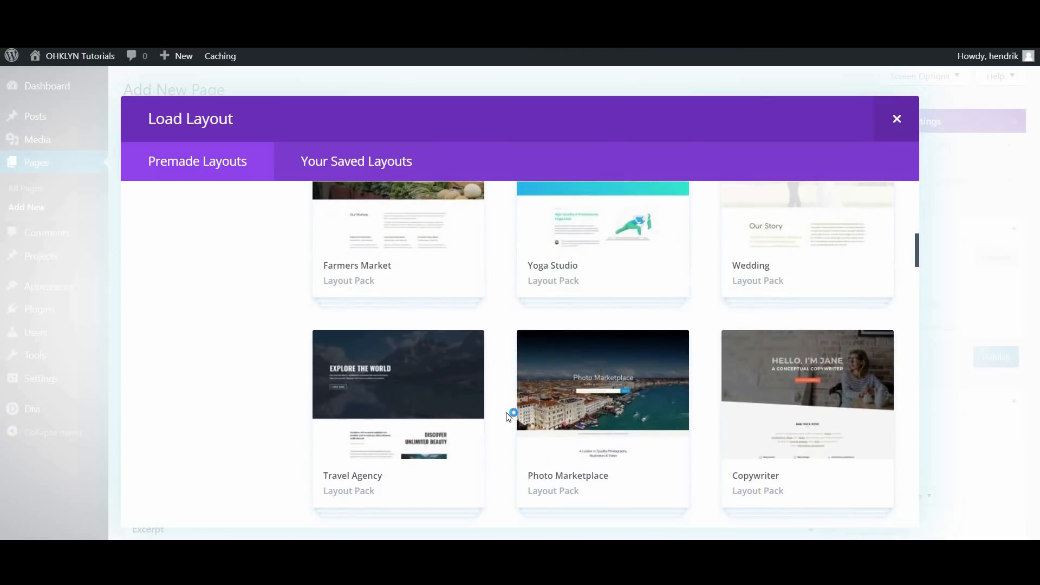
scroll(507, 417, up, 10)
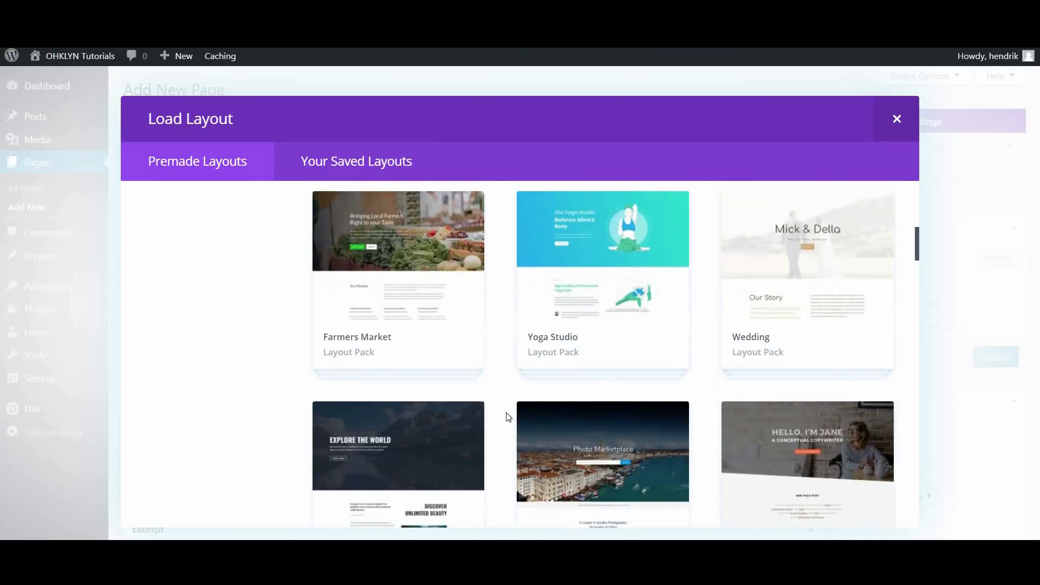
scroll(507, 417, up, 3)
scroll(508, 417, down, 10)
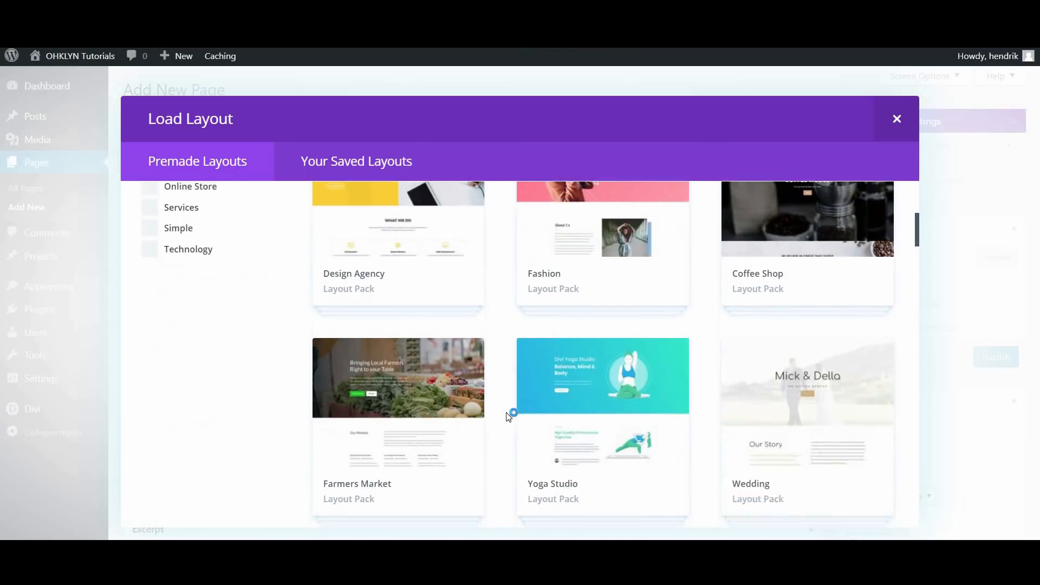
scroll(507, 417, down, 7)
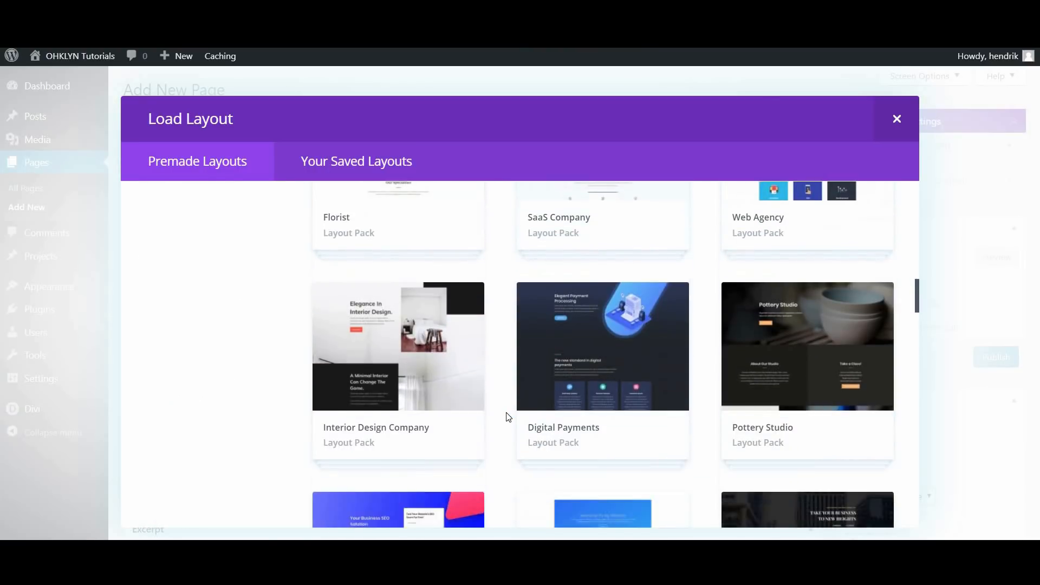
click(400, 415)
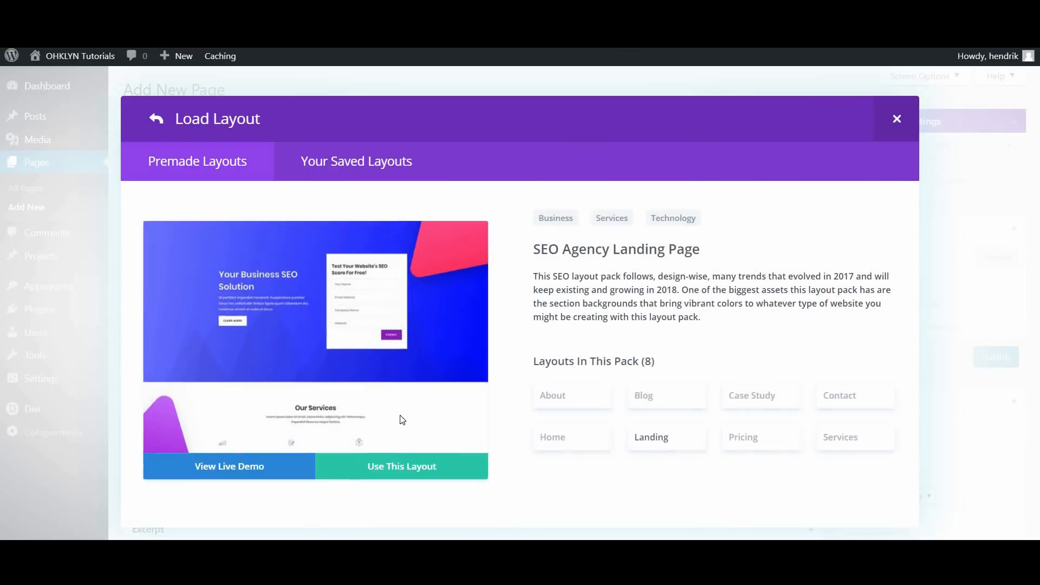
Step: View the live demo of the SEO Agency Landing Page layout and load that layout into the page
scroll(638, 463, down, 1)
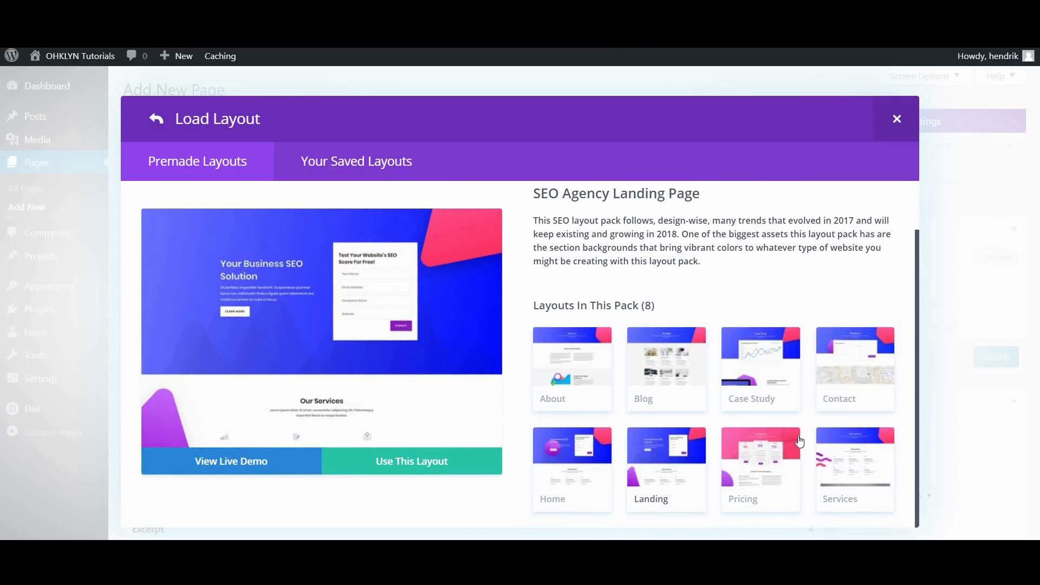
click(227, 460)
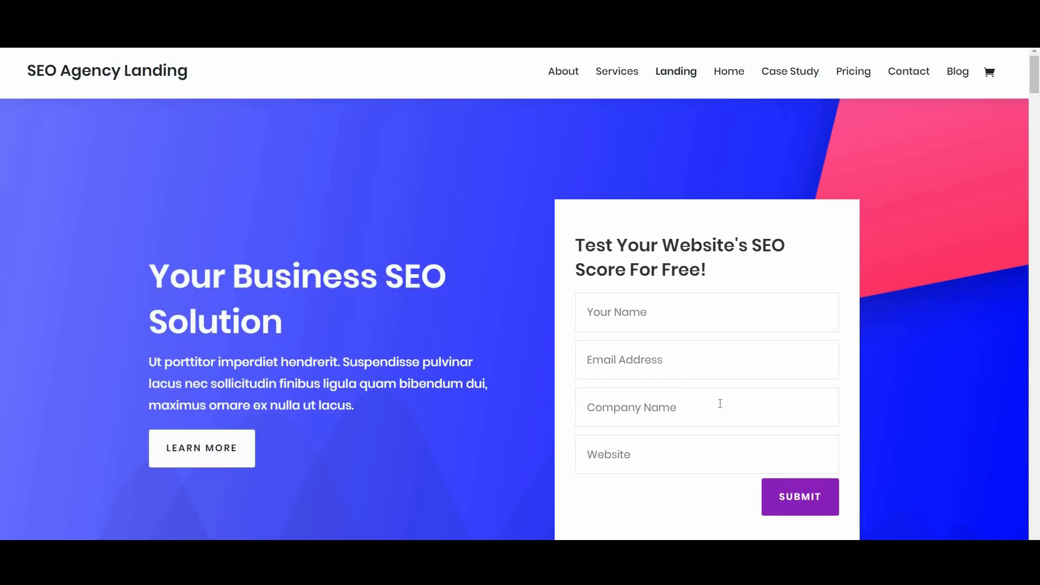
click(623, 11)
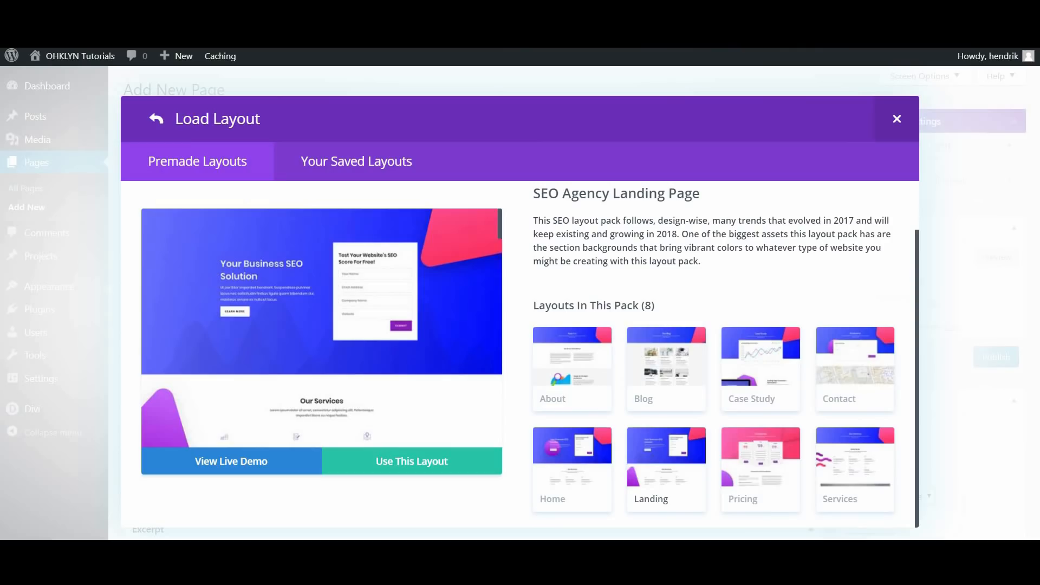
click(389, 460)
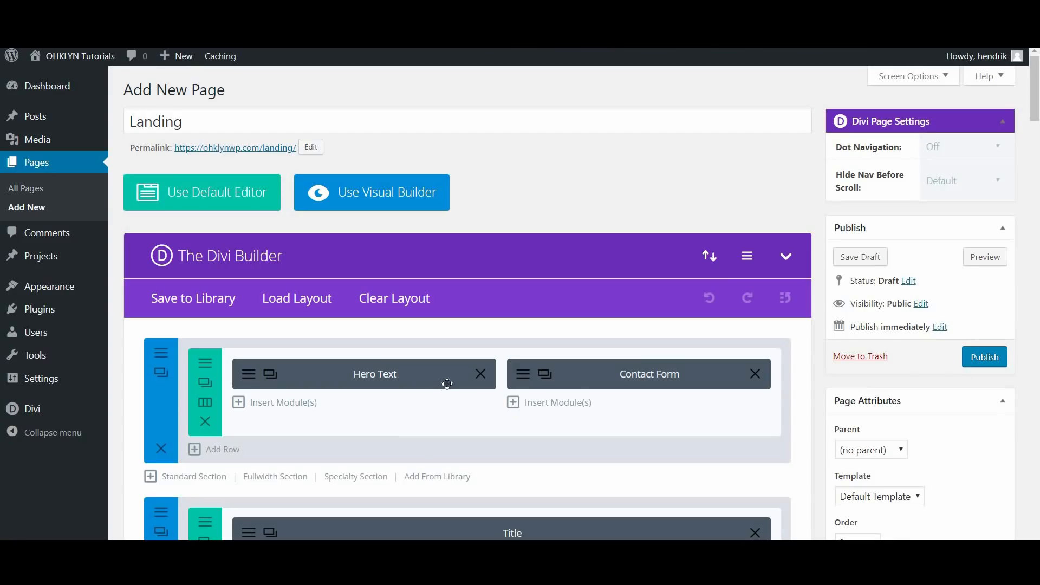
Step: Look through the sections, rows and modules of the loaded layout in the builder
scroll(623, 428, down, 3)
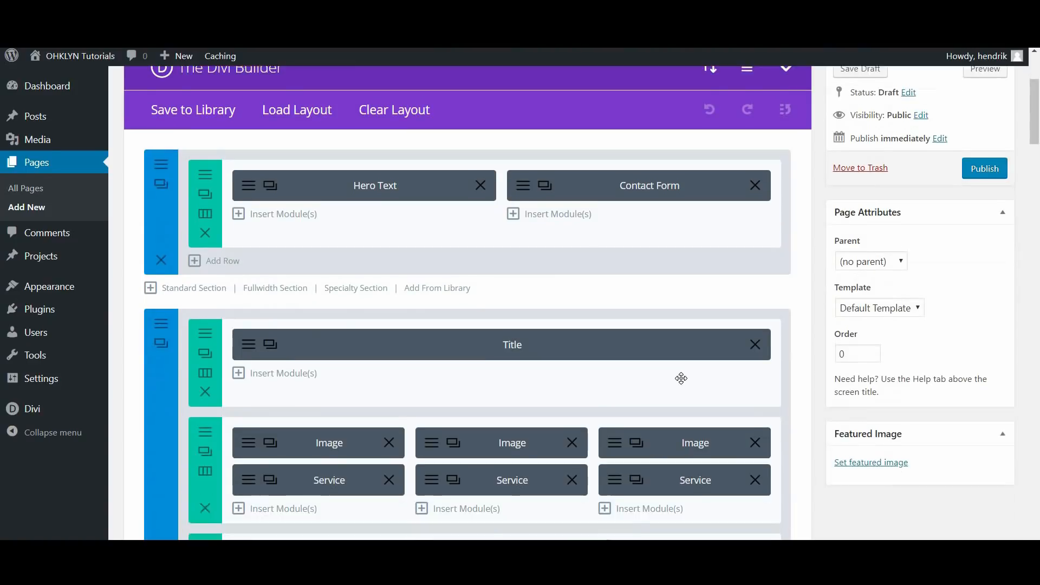
scroll(634, 520, down, 5)
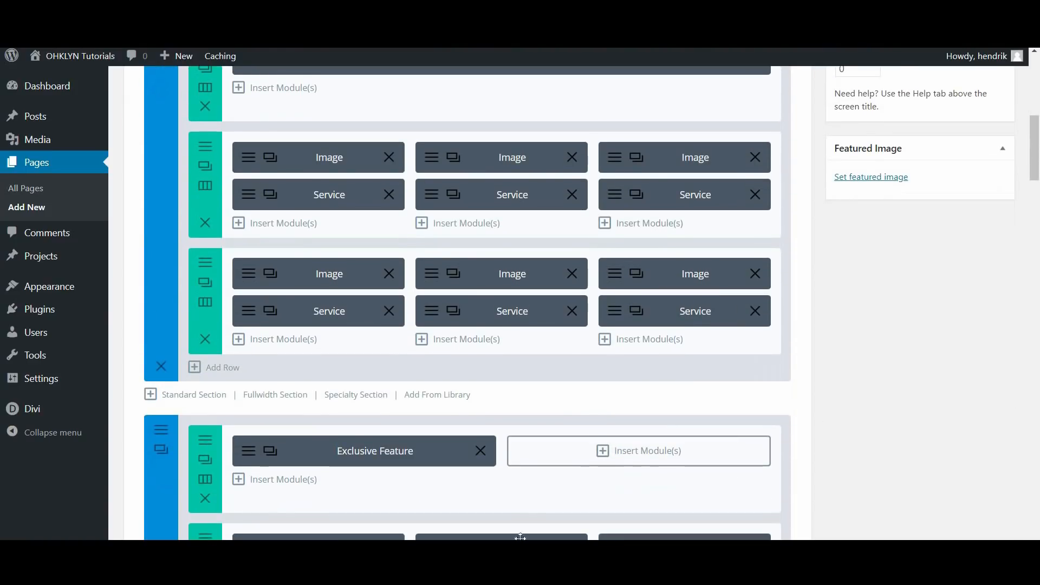
scroll(596, 409, down, 5)
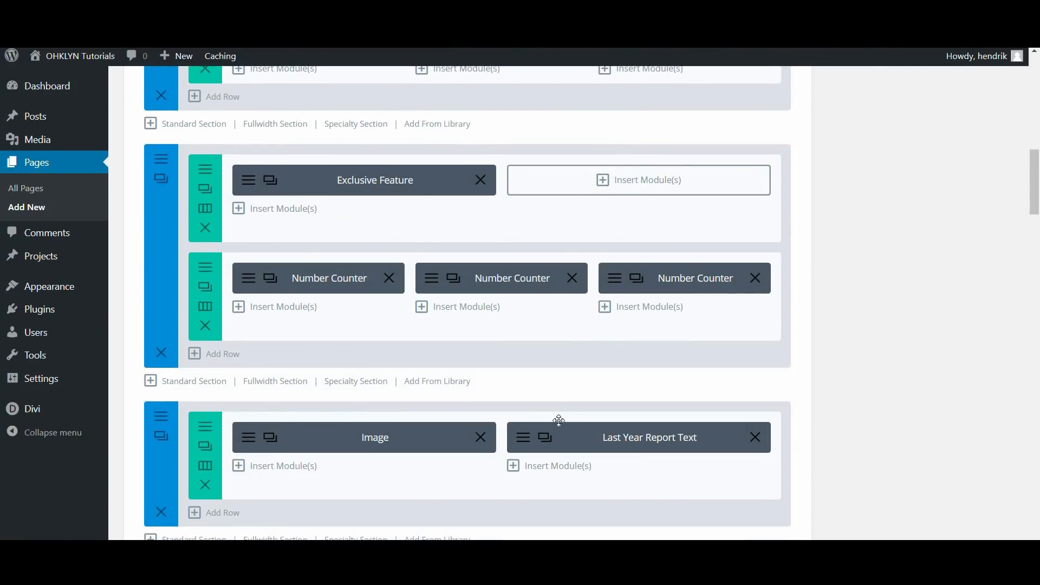
scroll(557, 417, down, 1)
scroll(557, 414, down, 4)
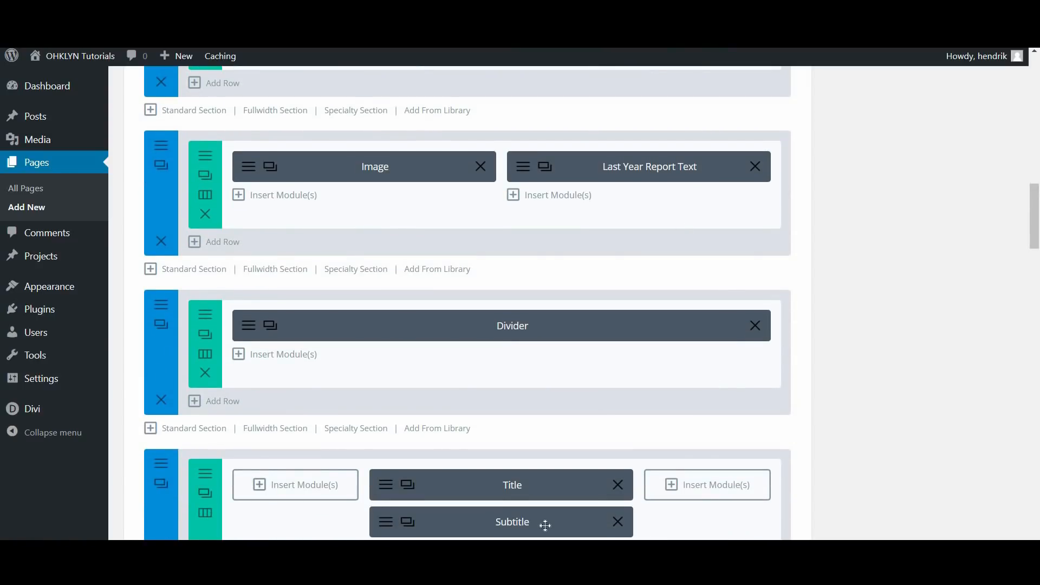
scroll(544, 522, down, 3)
scroll(550, 522, down, 4)
scroll(548, 518, down, 7)
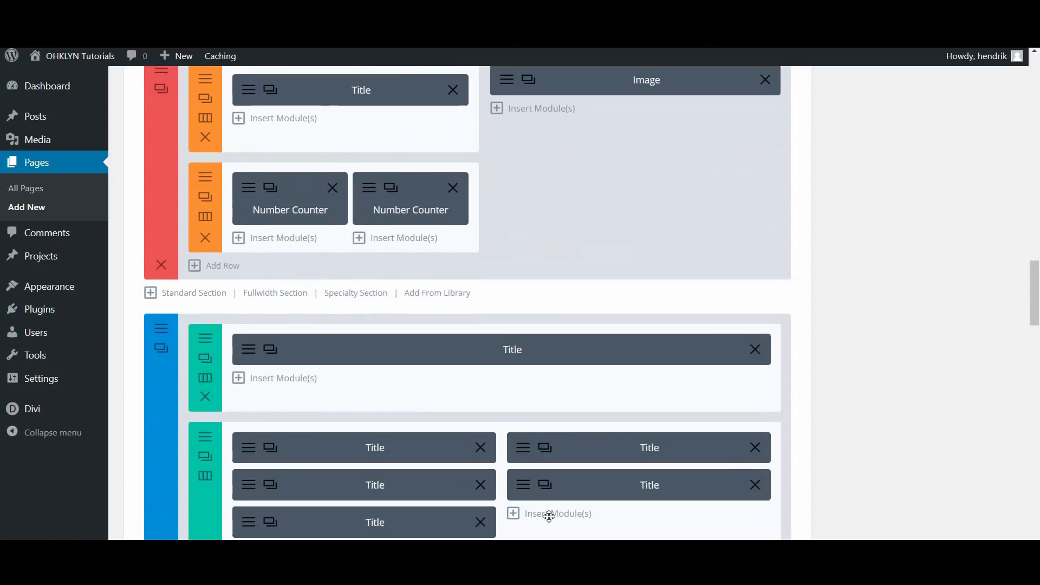
scroll(549, 516, down, 4)
scroll(941, 218, up, 20)
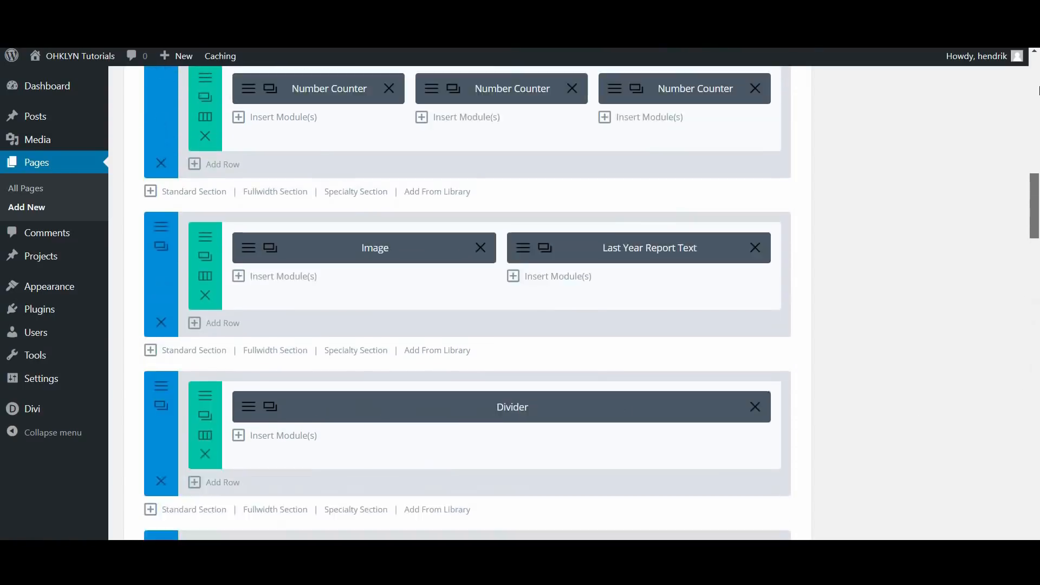
Step: Save the Landing page draft and publish the page after reviewing its preview
click(870, 259)
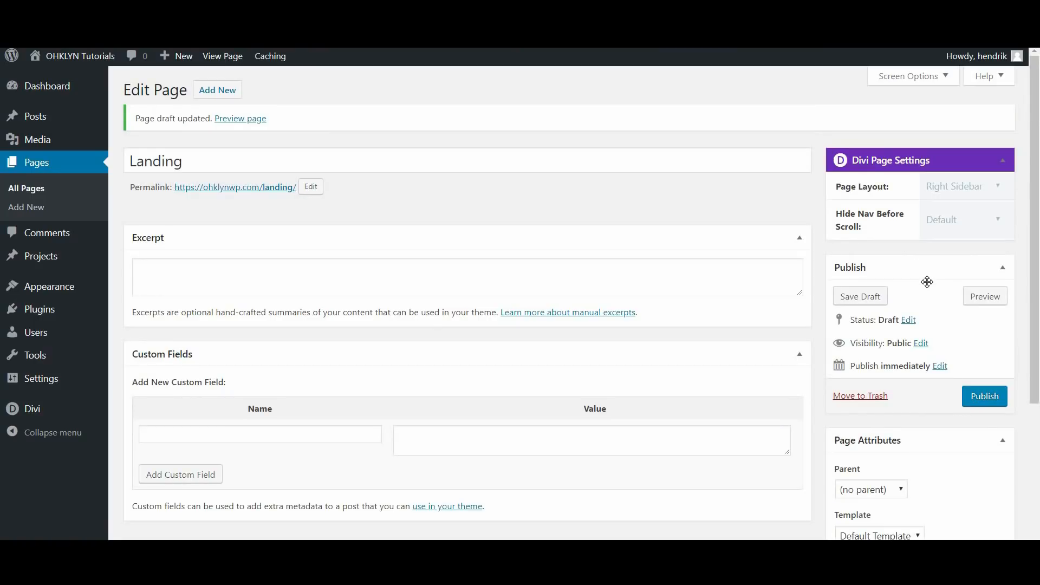
click(984, 299)
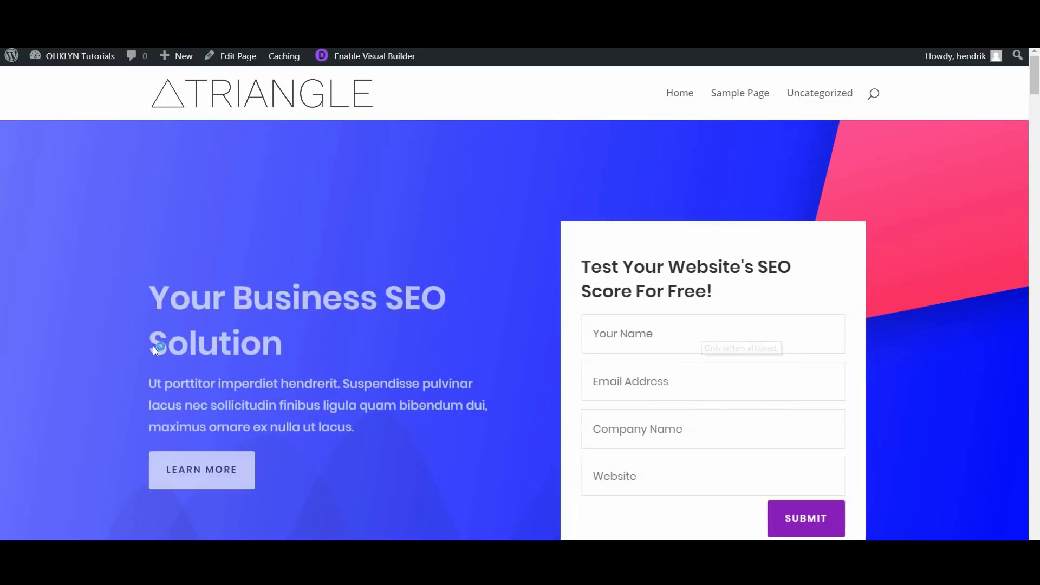
scroll(288, 470, down, 10)
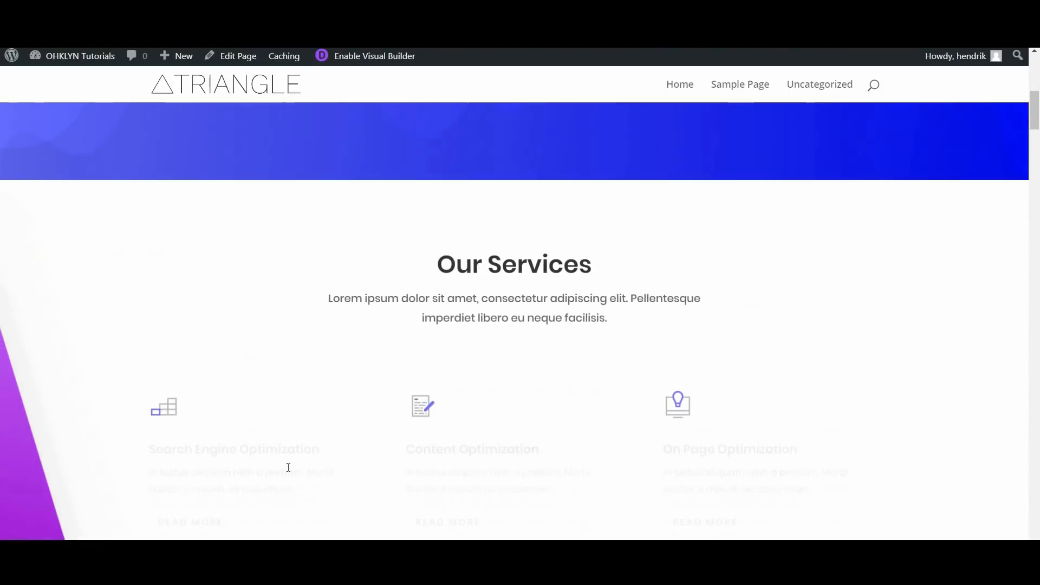
scroll(287, 469, down, 5)
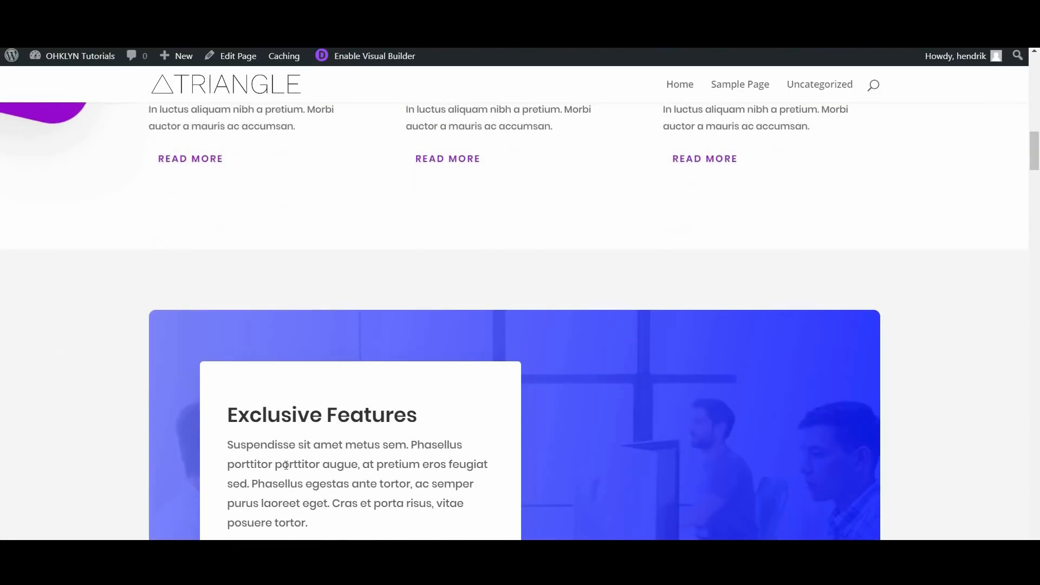
scroll(287, 469, down, 7)
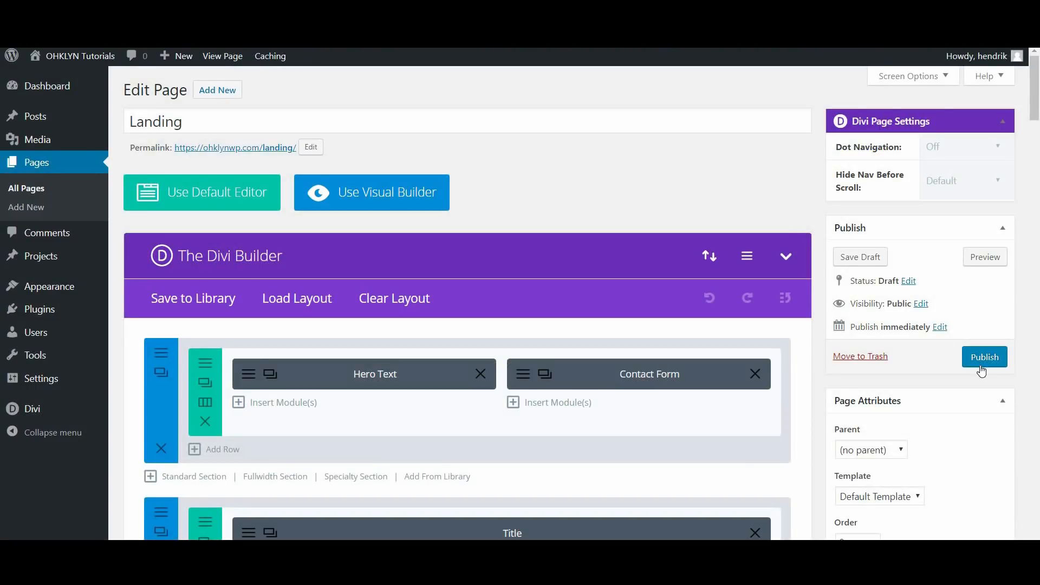
click(980, 366)
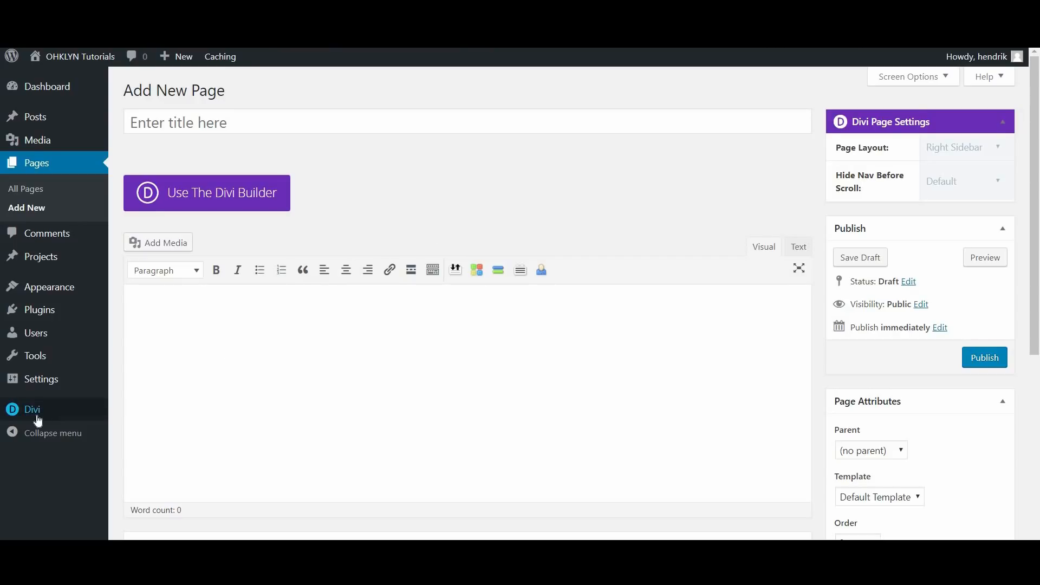
Step: Import the file Small Business Layout - Services.json into the Divi Library as a builder layout
mouse_move(31, 420)
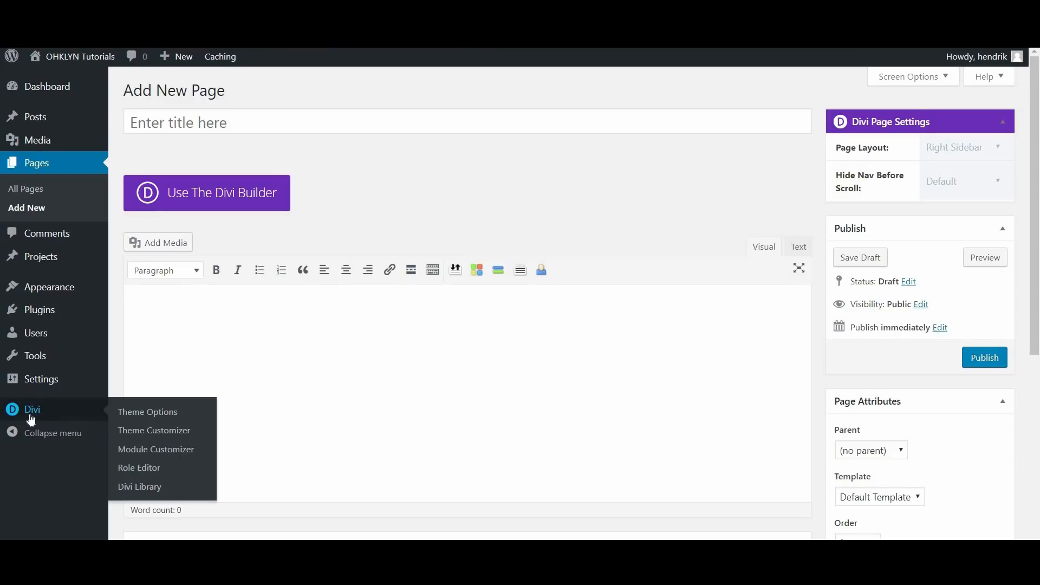
click(140, 487)
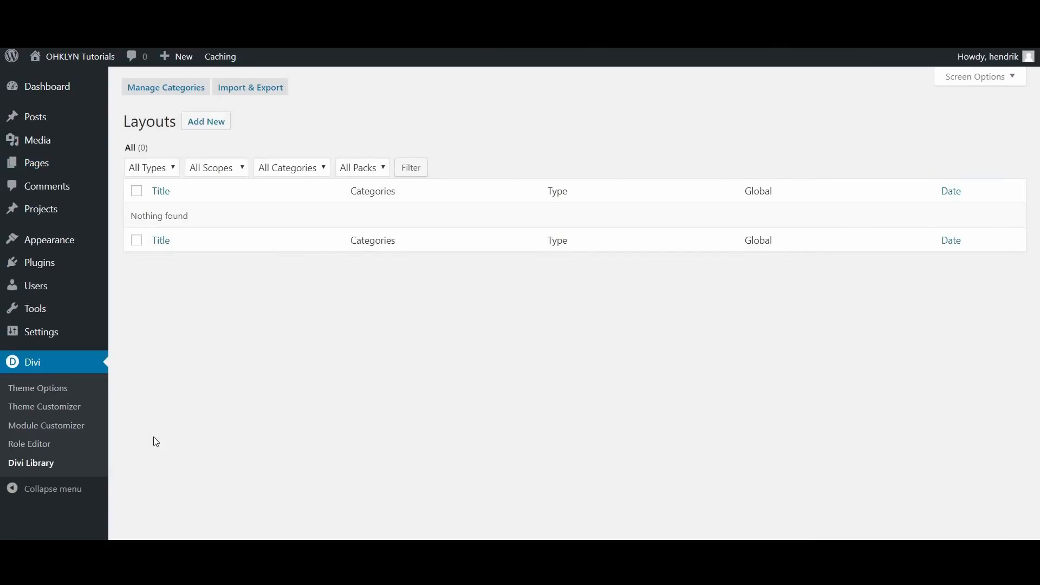
click(258, 90)
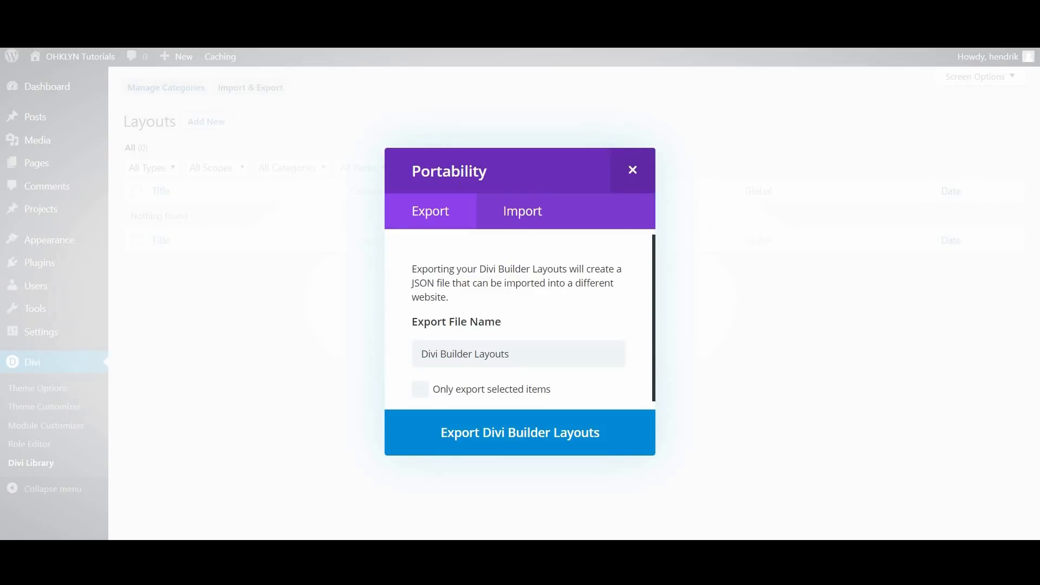
click(521, 212)
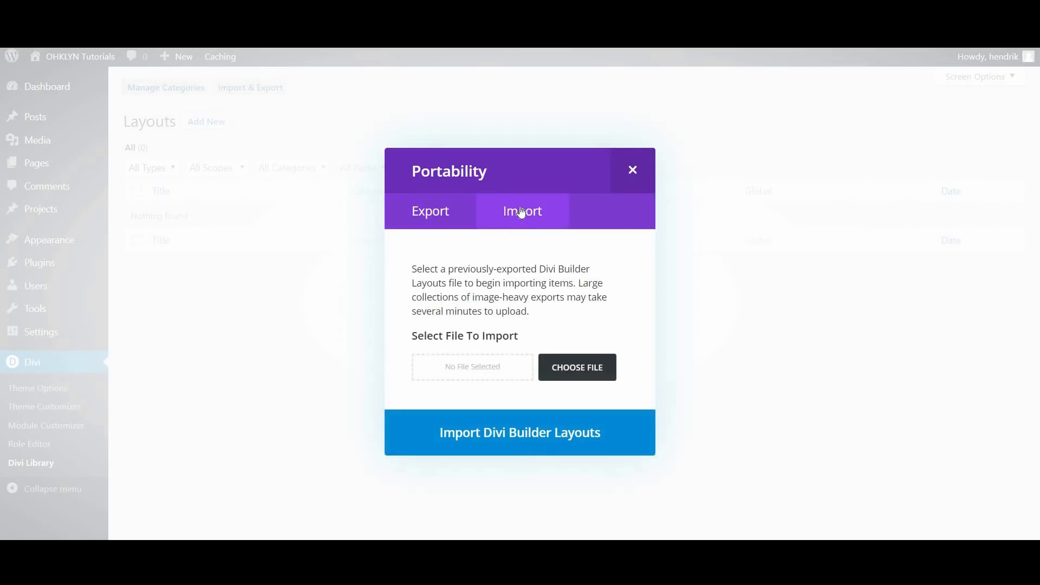
click(578, 364)
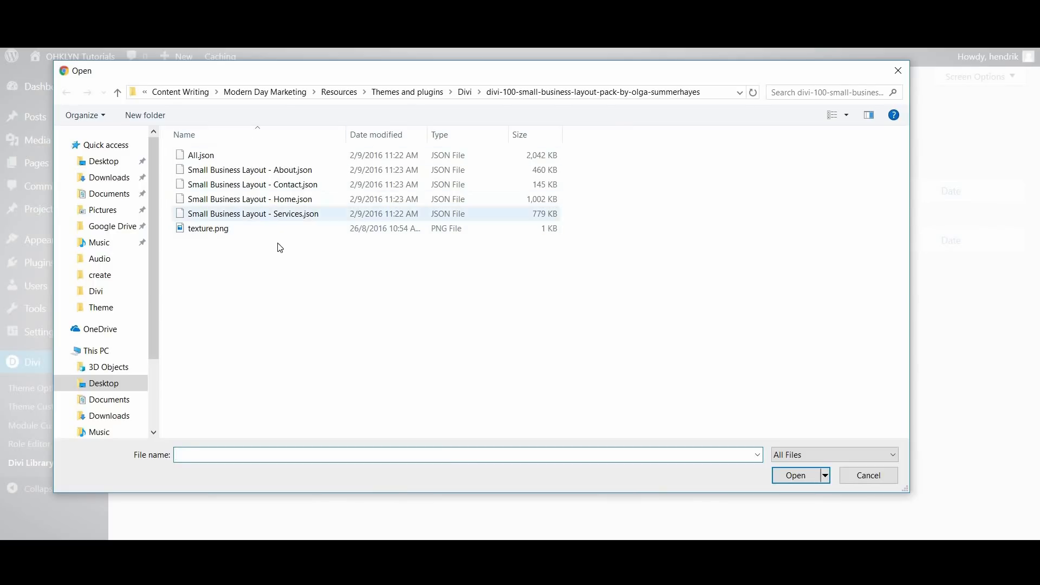
click(262, 214)
click(785, 475)
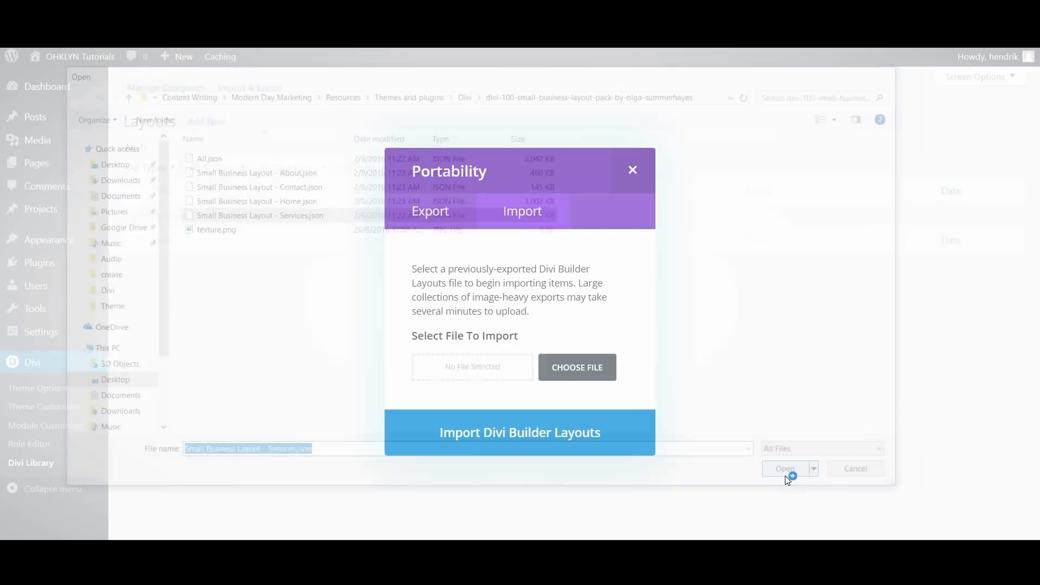
click(524, 443)
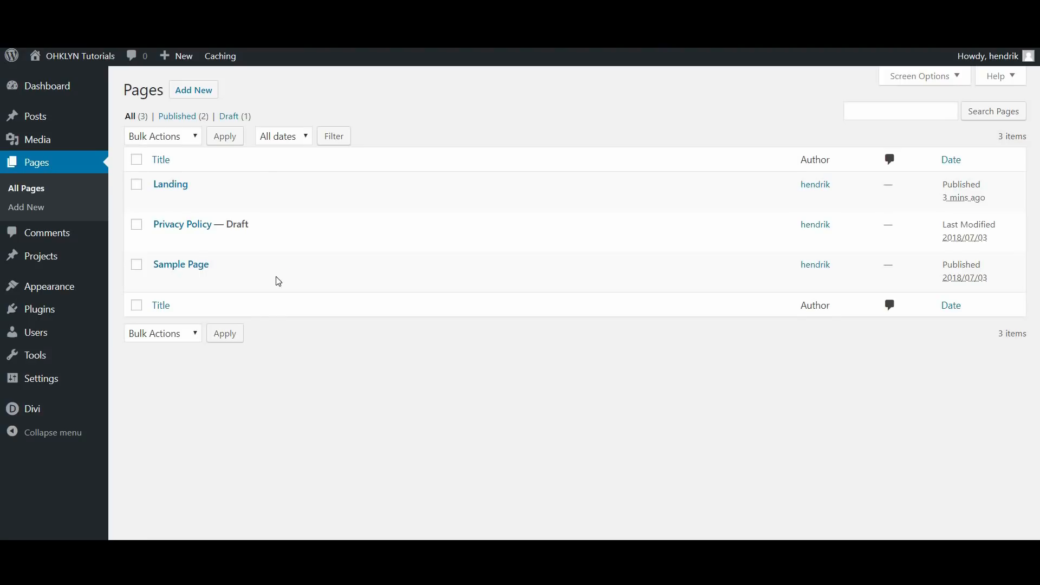
Step: Create a new page titled Blog and switch it to the Divi Builder
click(200, 102)
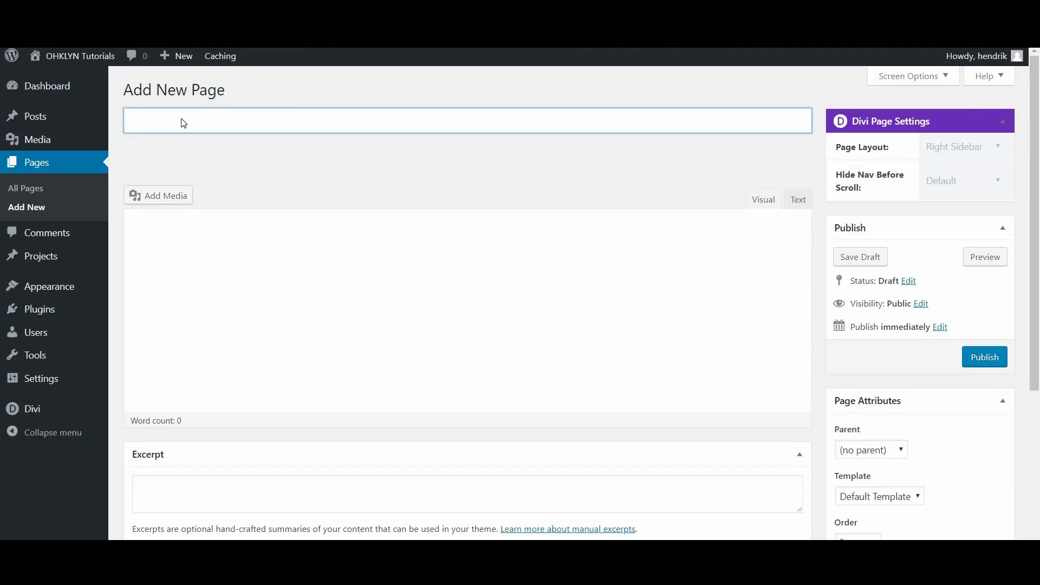
text(Blog)
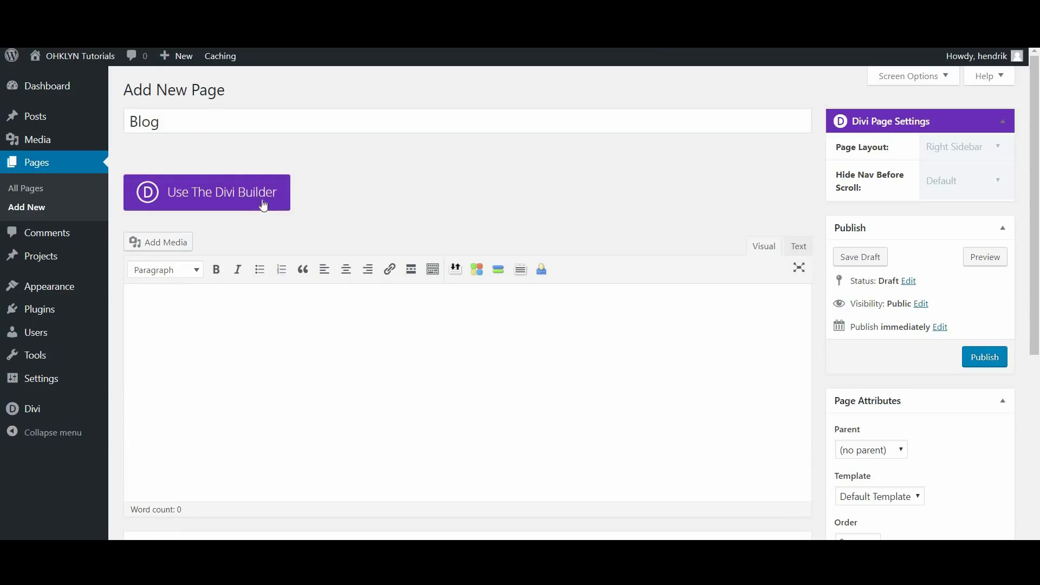
click(254, 204)
Step: Load the Blog layout from the SEO Agency premade layout pack into the page and publish the page
click(311, 299)
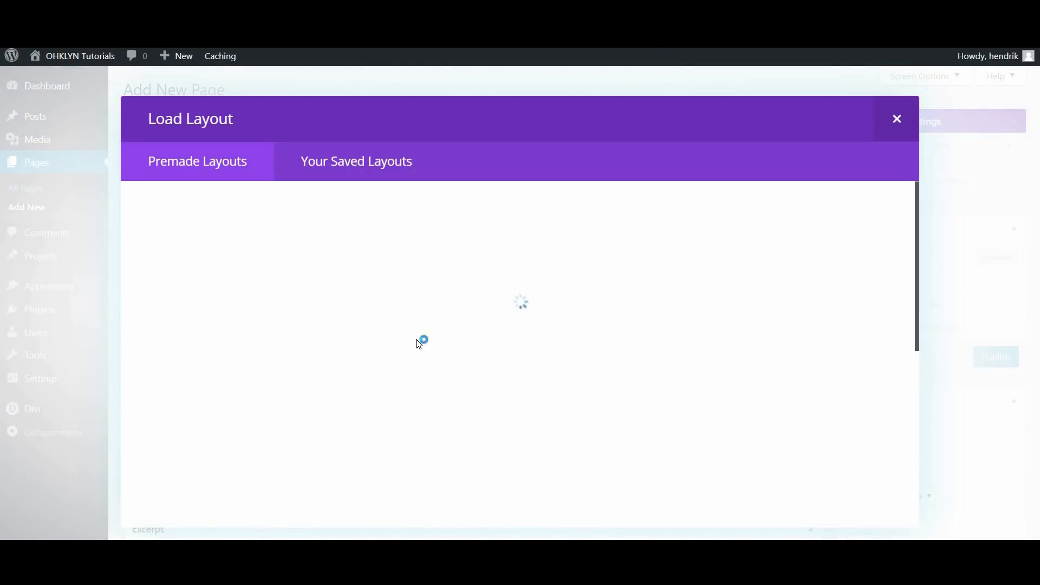
scroll(417, 344, down, 3)
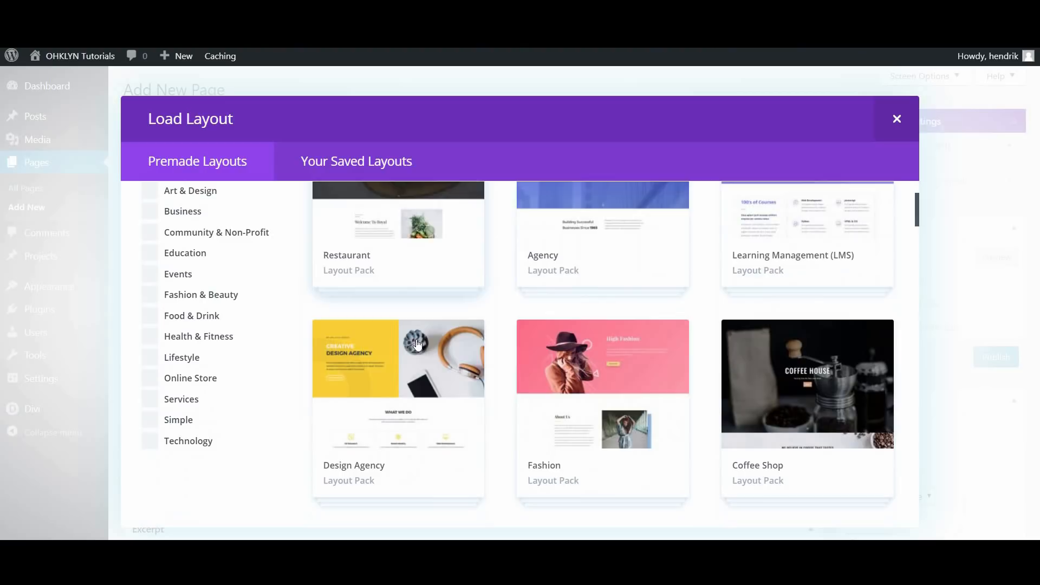
scroll(479, 357, down, 12)
scroll(517, 367, down, 6)
click(451, 304)
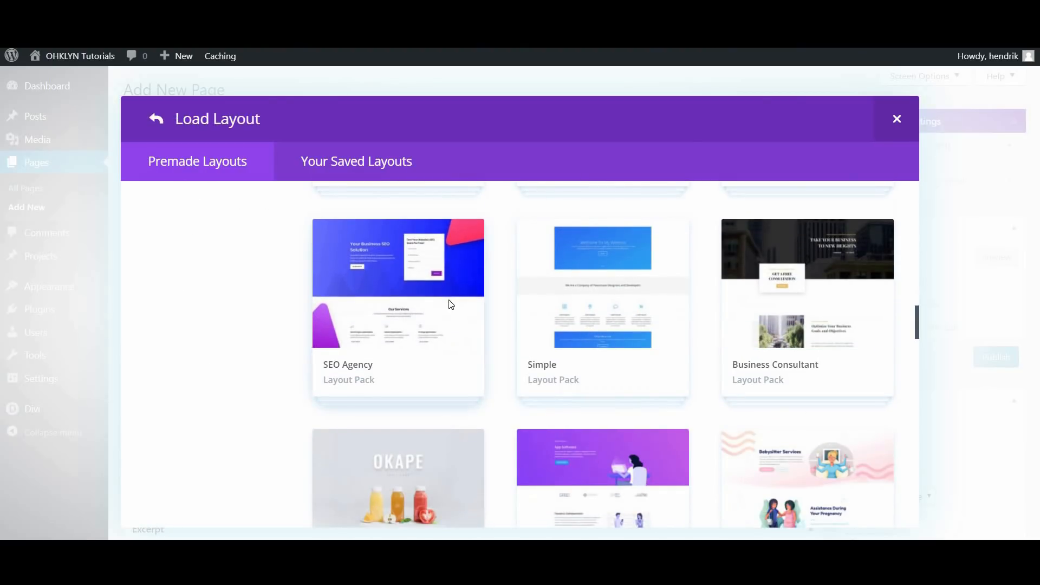
click(657, 430)
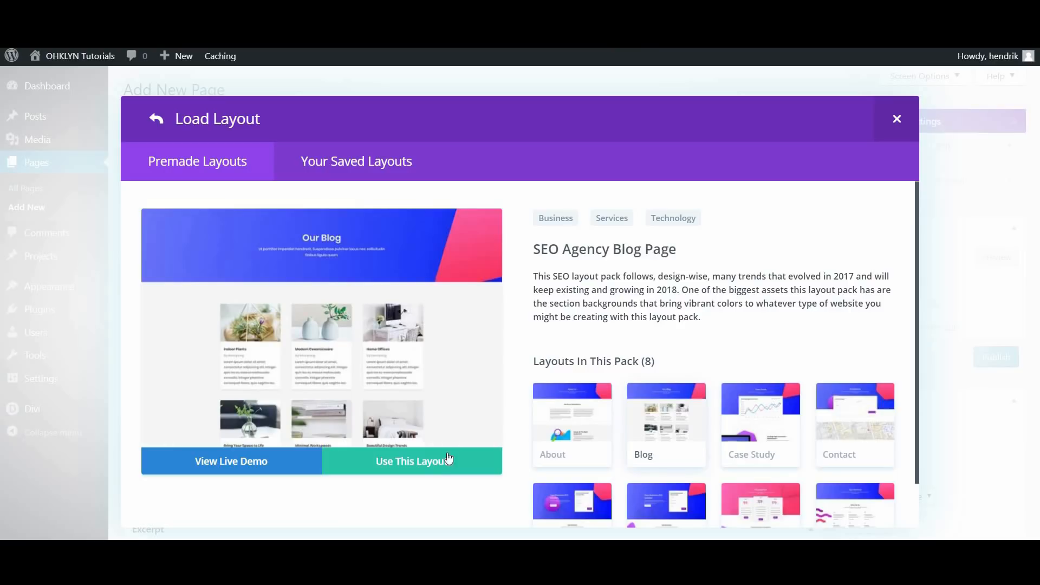
click(413, 469)
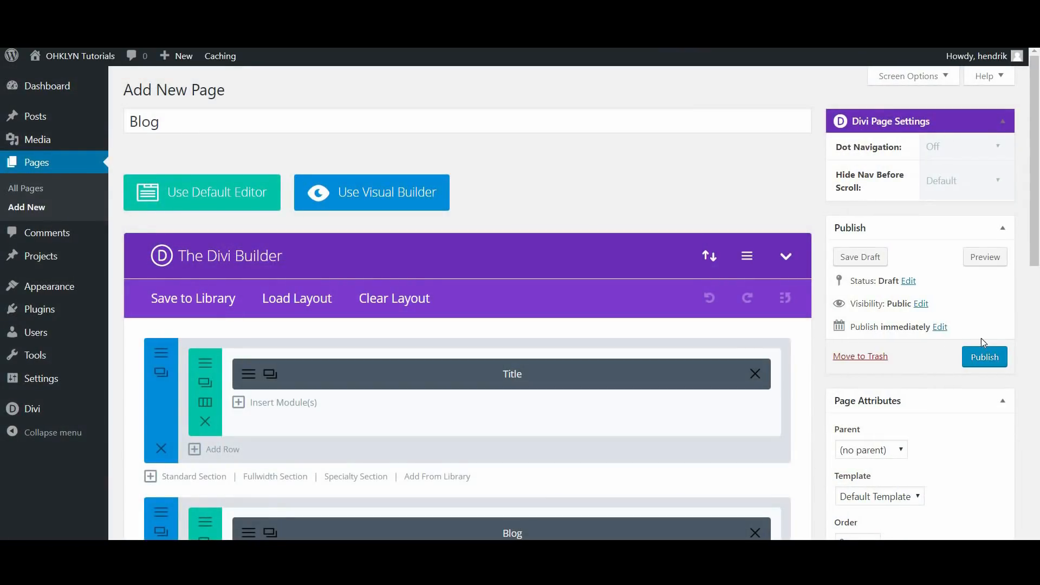
click(984, 357)
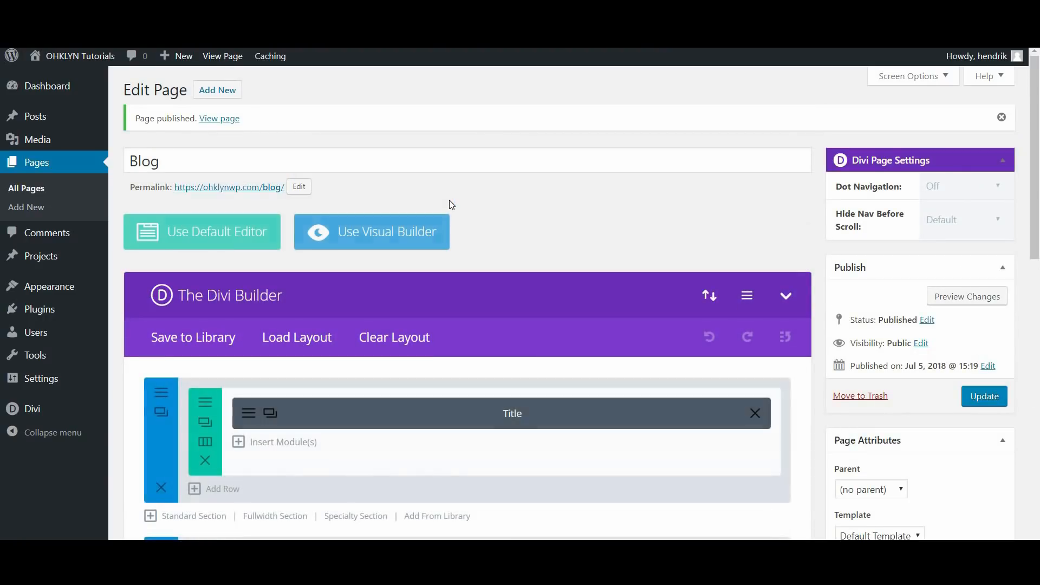
Step: Create a new page titled Home, enable the Divi Builder for it and publish it without adding content
click(228, 95)
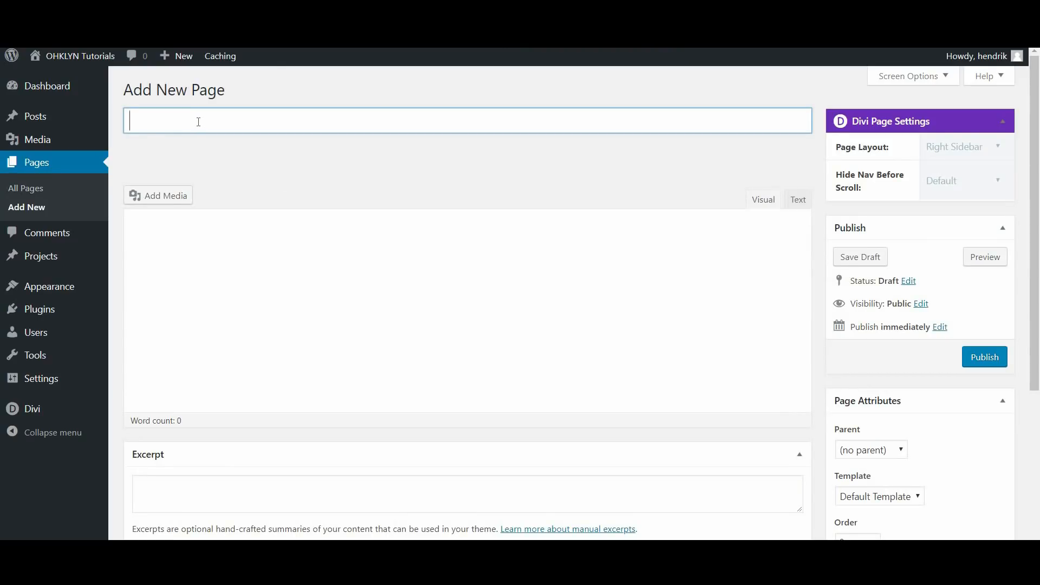
text(Home)
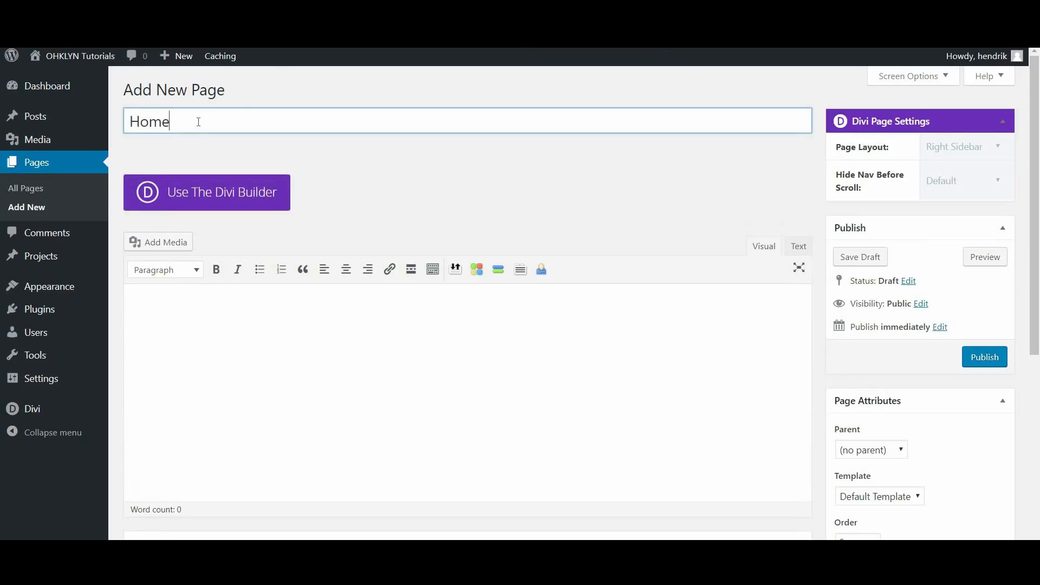
click(382, 181)
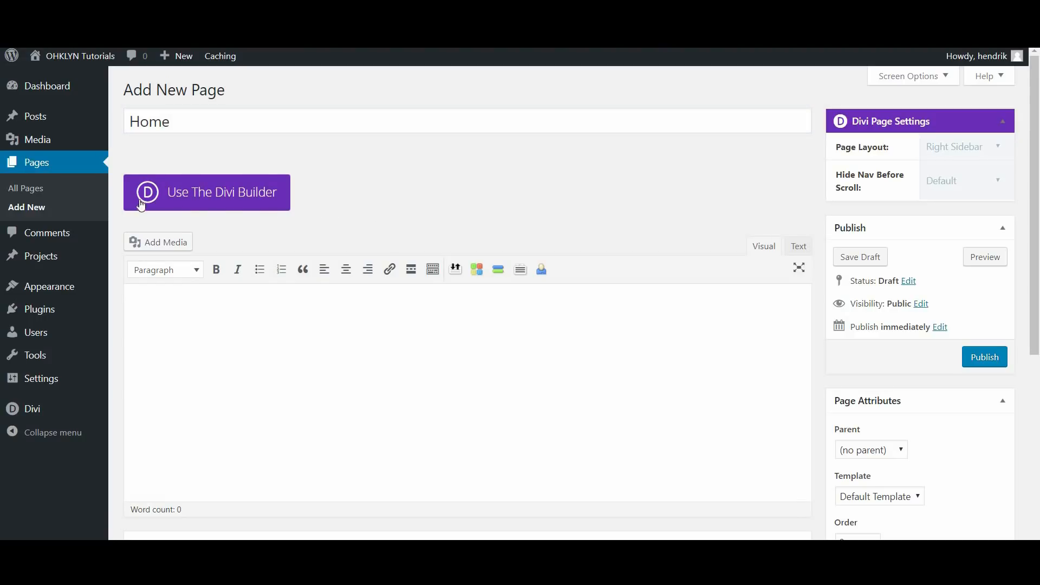
click(260, 203)
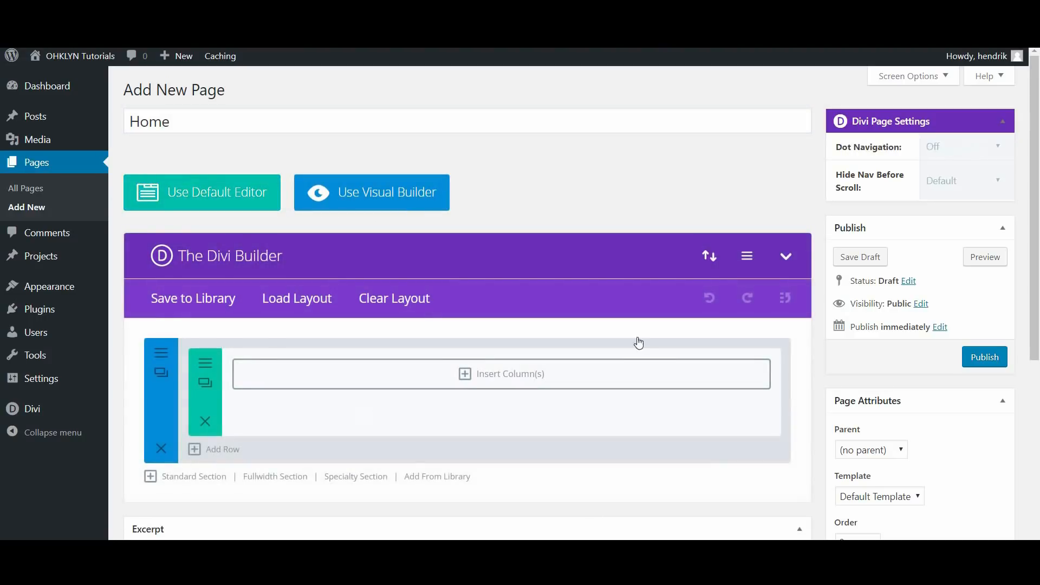
click(988, 358)
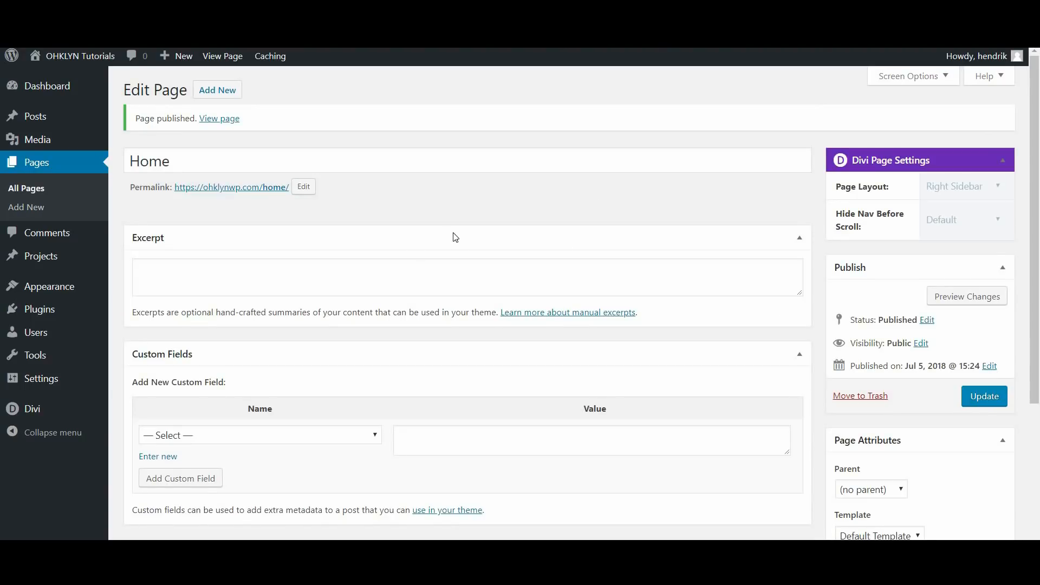
Step: Set the site's homepage to display the static page Landing in the reading settings and save the changes
click(31, 188)
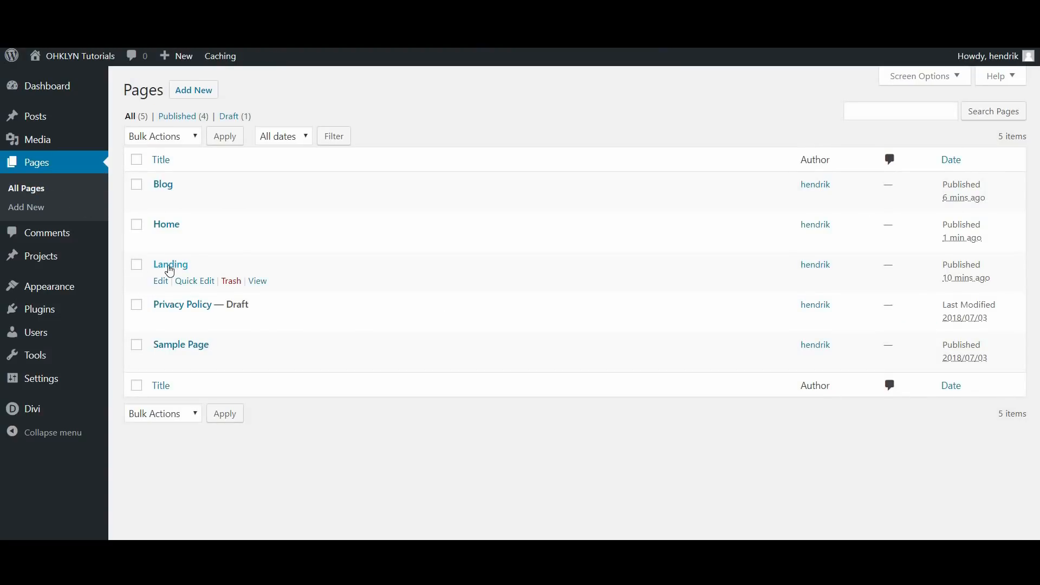
mouse_move(65, 382)
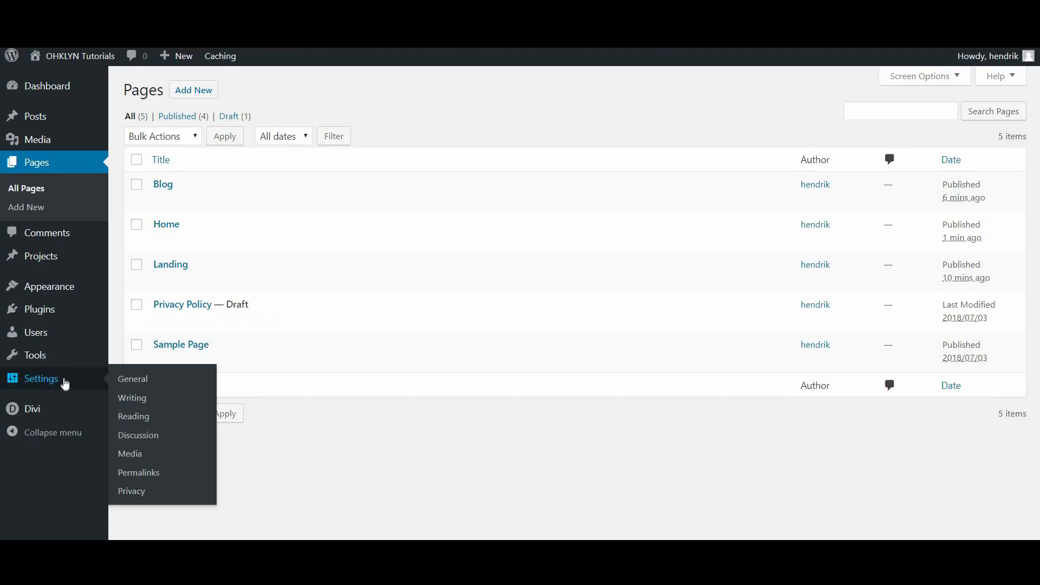
click(142, 420)
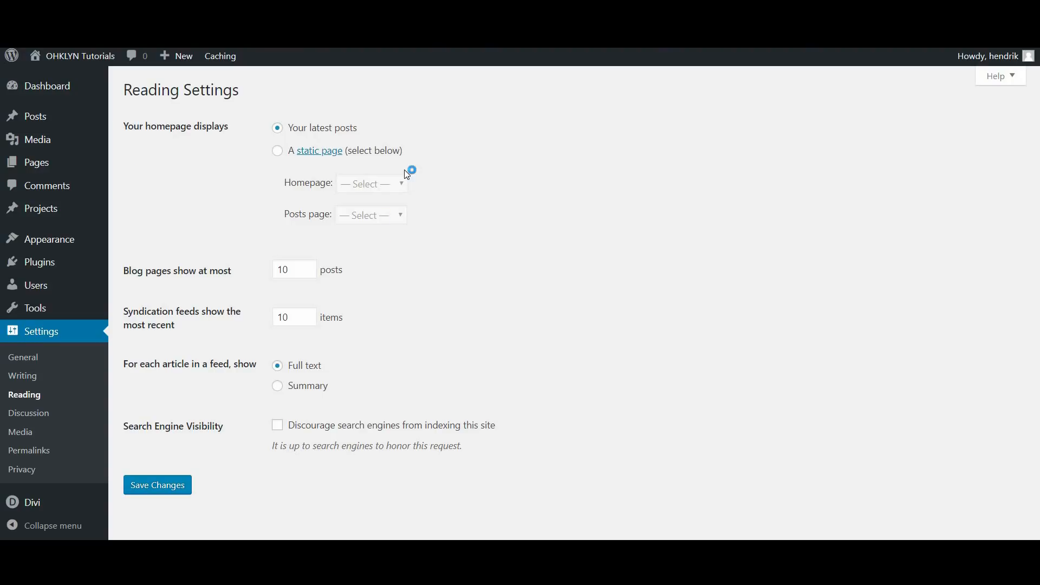
click(277, 152)
click(385, 188)
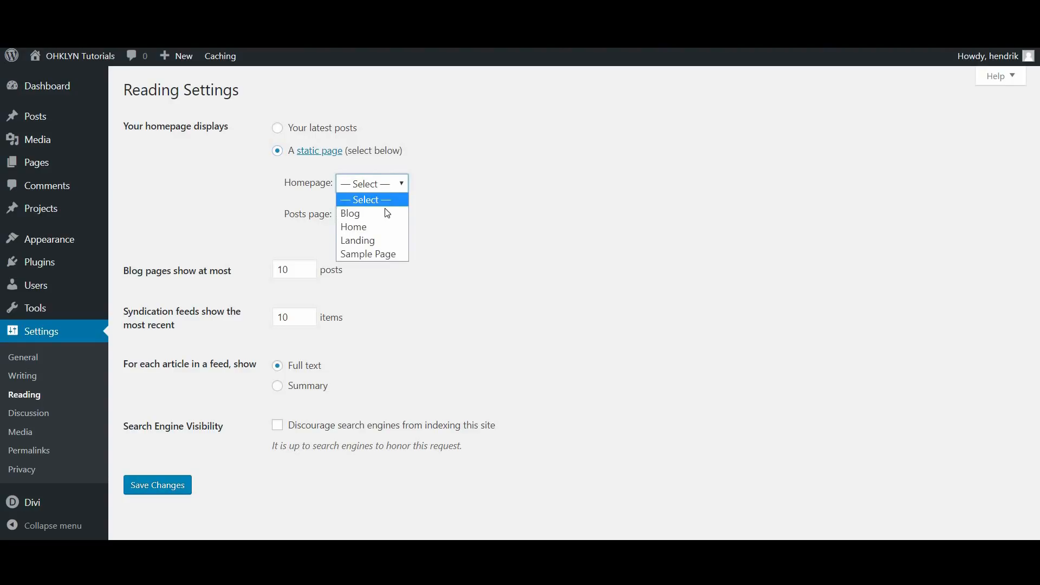
click(382, 244)
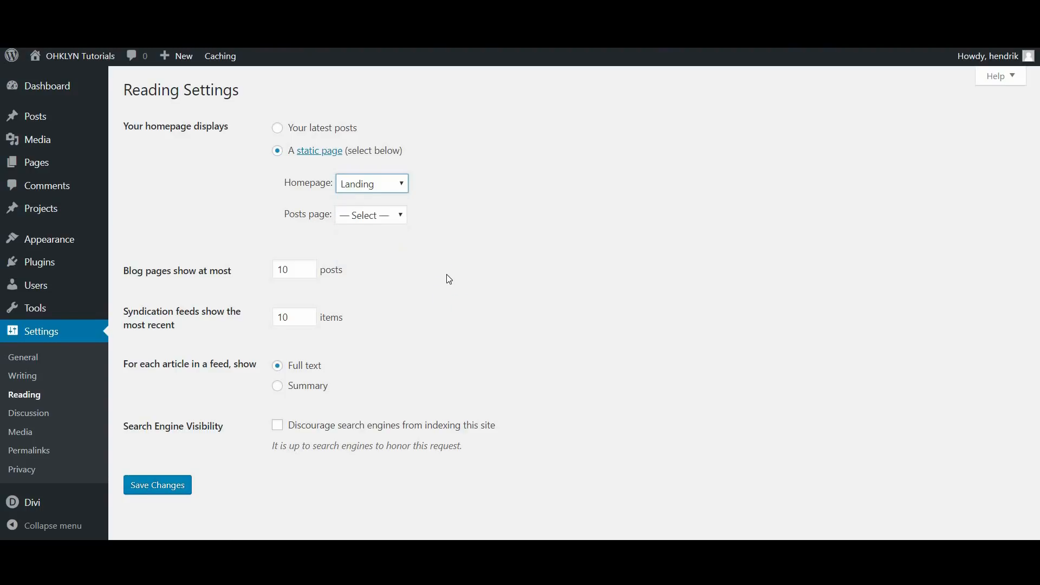
click(450, 279)
click(174, 490)
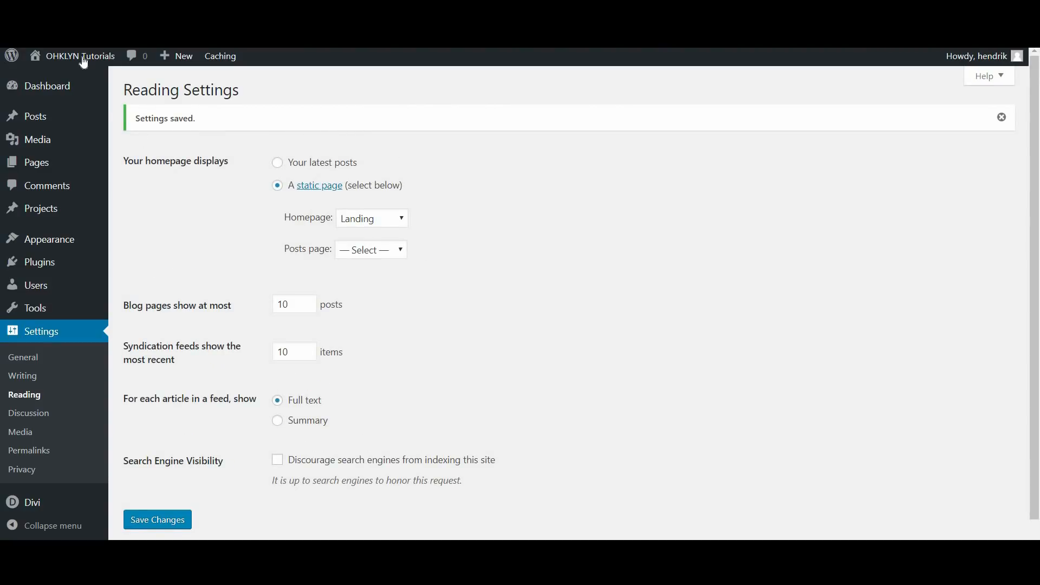
mouse_move(76, 62)
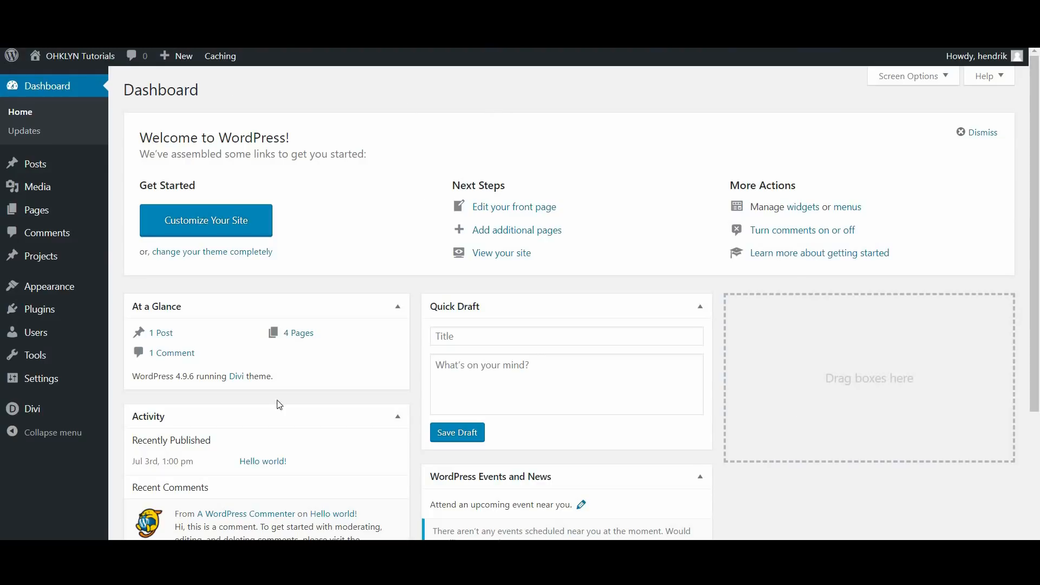
Step: Add a top-level post category named News
mouse_move(67, 165)
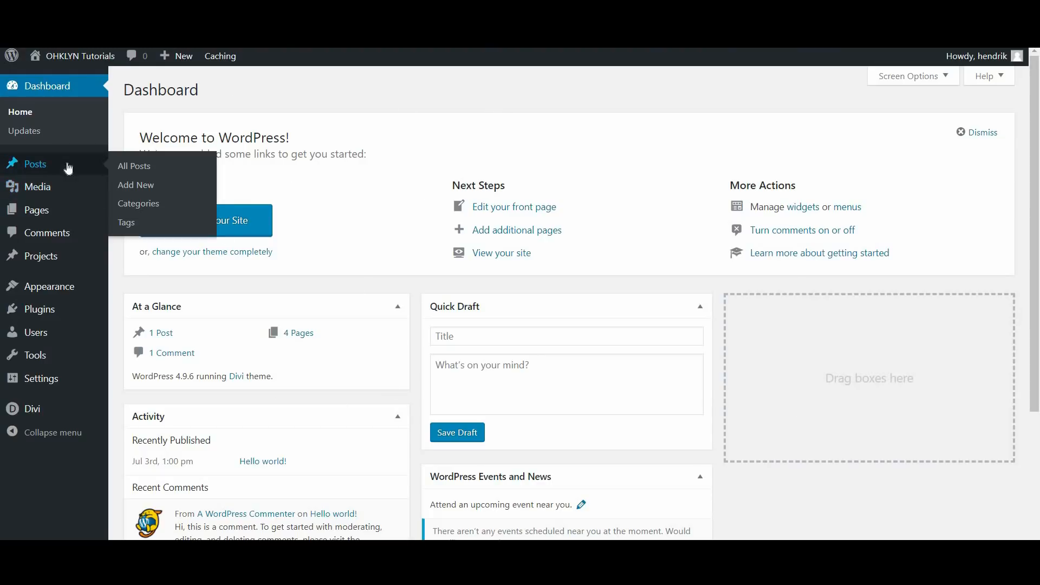
click(144, 204)
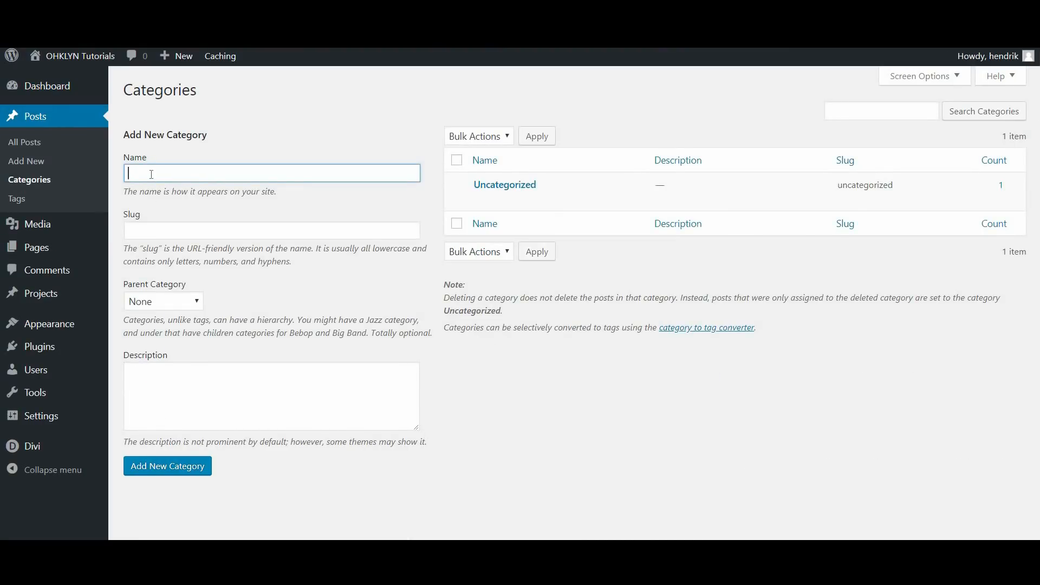
text(News)
click(254, 290)
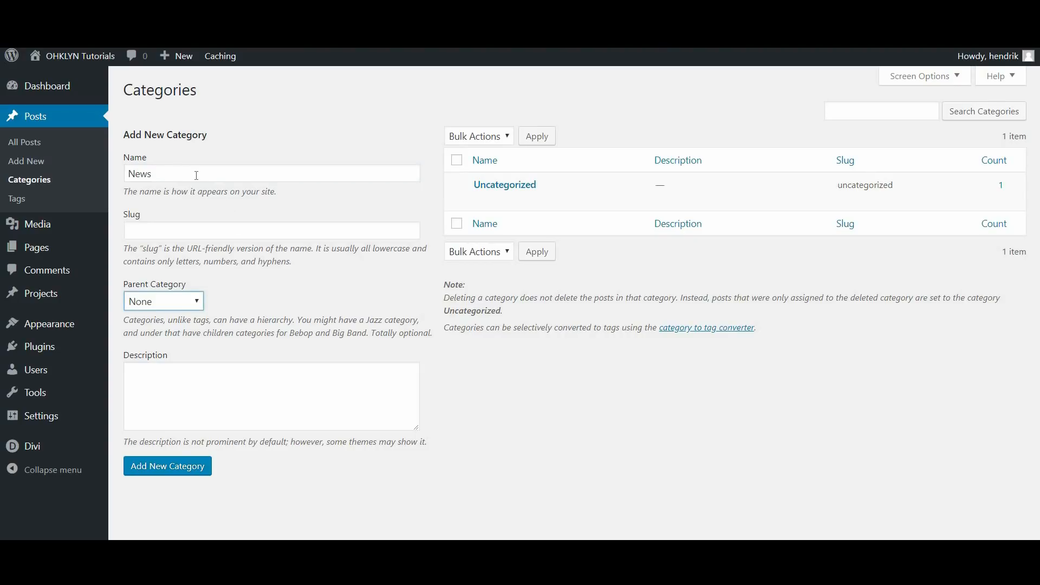
click(282, 481)
click(182, 467)
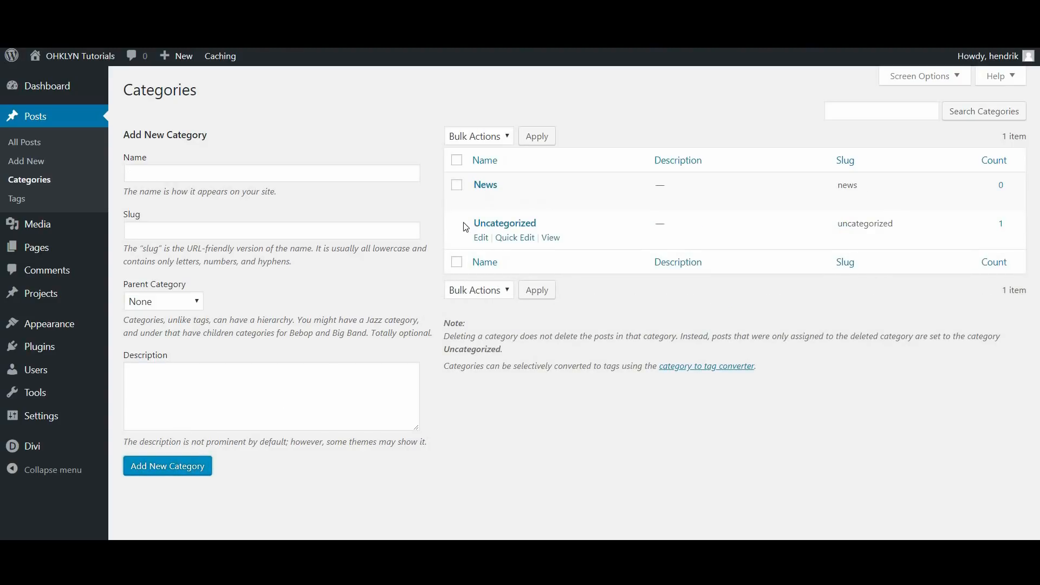
Step: Add a post category named Industry News with News as its parent category
click(184, 183)
text(Industry News)
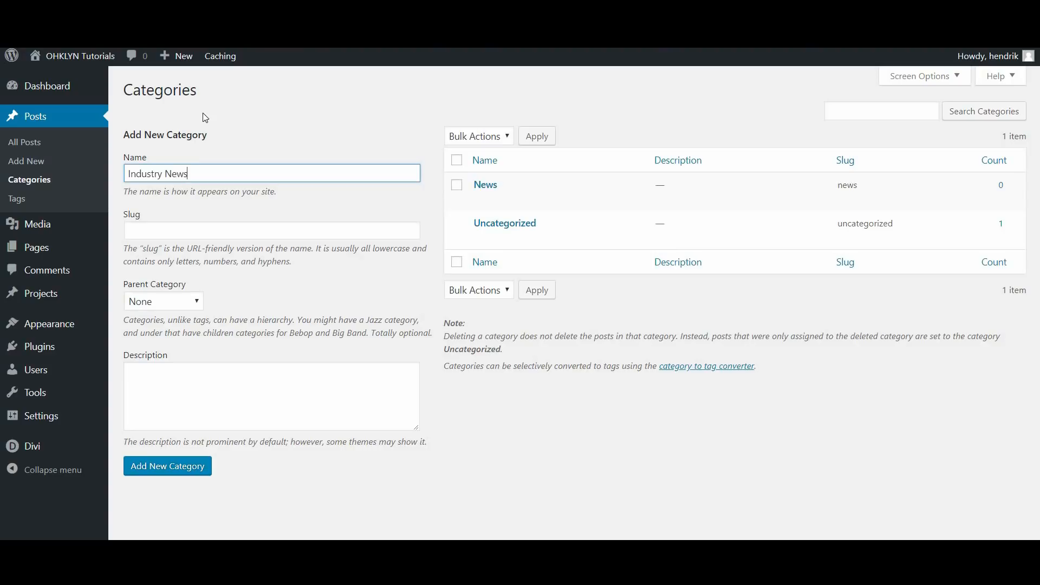
click(296, 287)
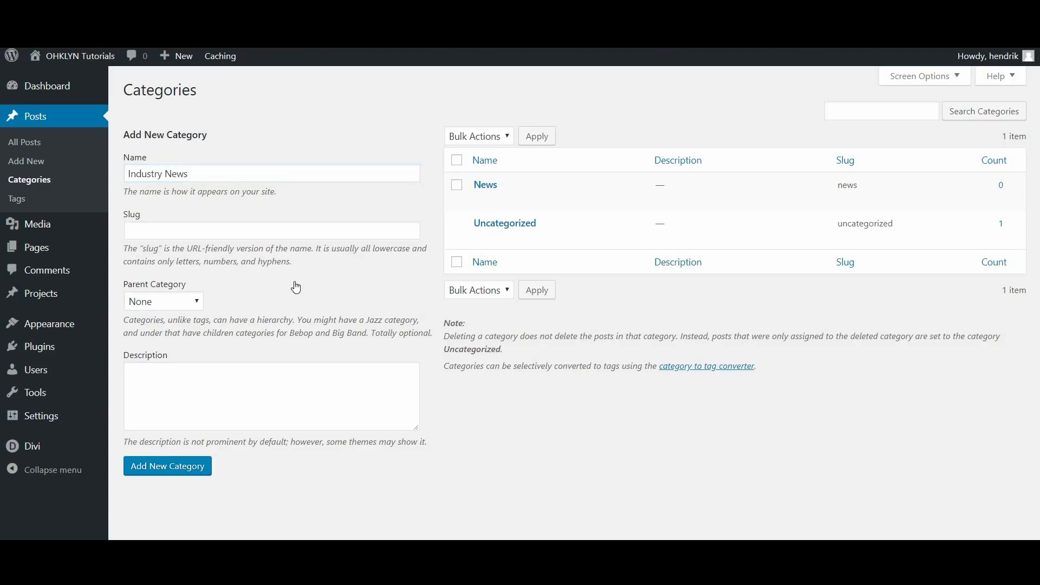
click(196, 308)
click(172, 330)
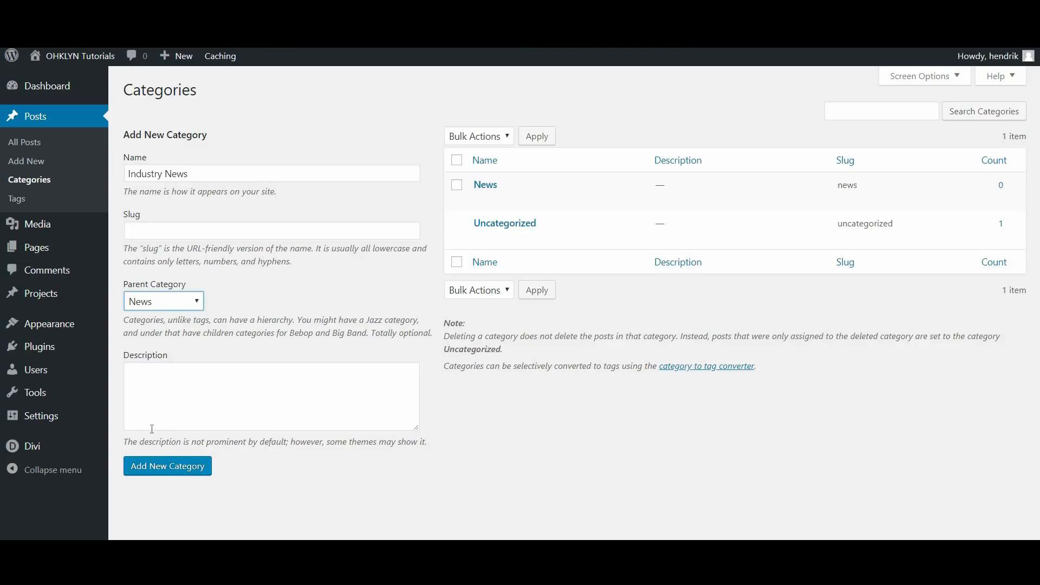
click(168, 471)
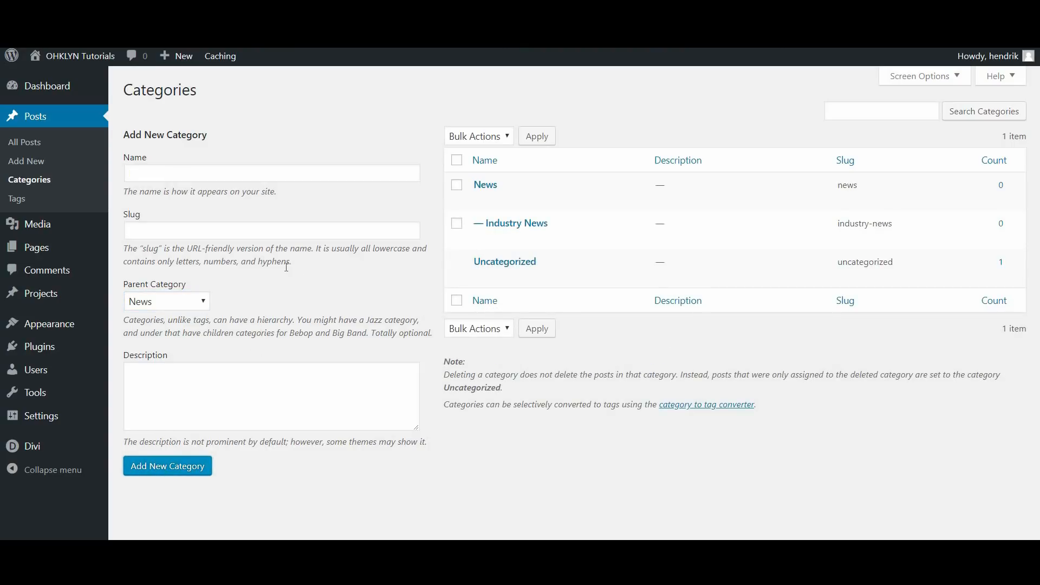
Step: Add a post category named Keyword Research, keeping News as its parent category
mouse_move(532, 237)
click(163, 172)
text(Keyword Research)
click(169, 467)
Step: Add a post category named SEO Tips under the parent category News
click(215, 173)
text(SEO TIps)
drag(156, 170, 154, 170)
text(i)
click(174, 466)
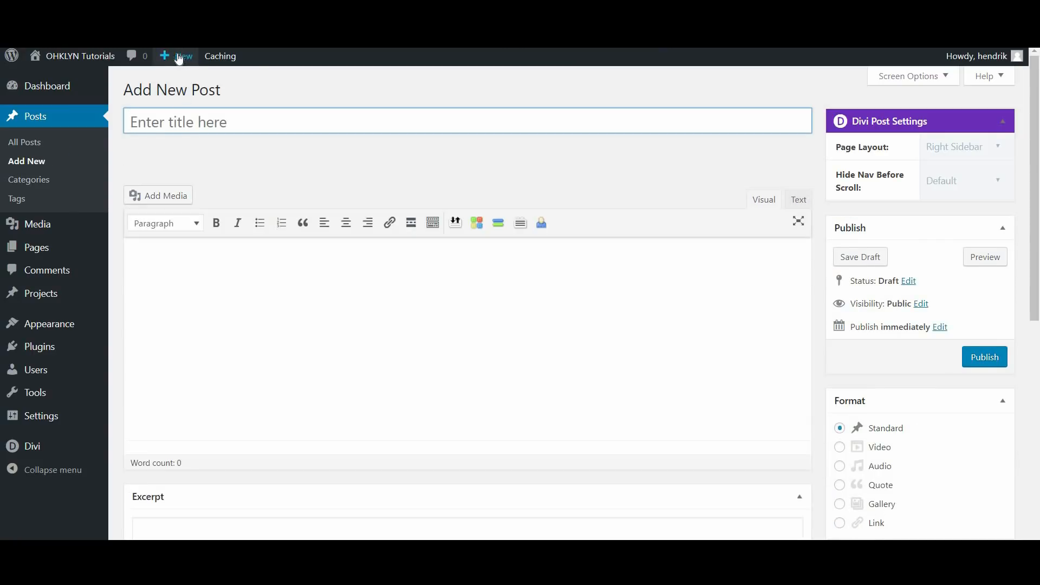
Step: Start a new post titled My First Post with the body text "This is my first post."
mouse_move(176, 57)
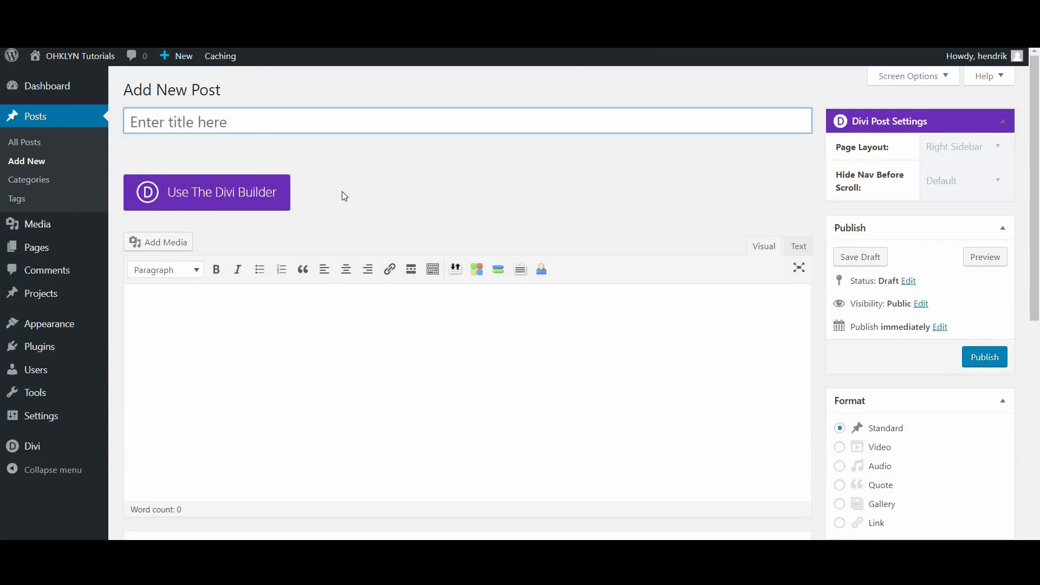
click(269, 129)
text(My )
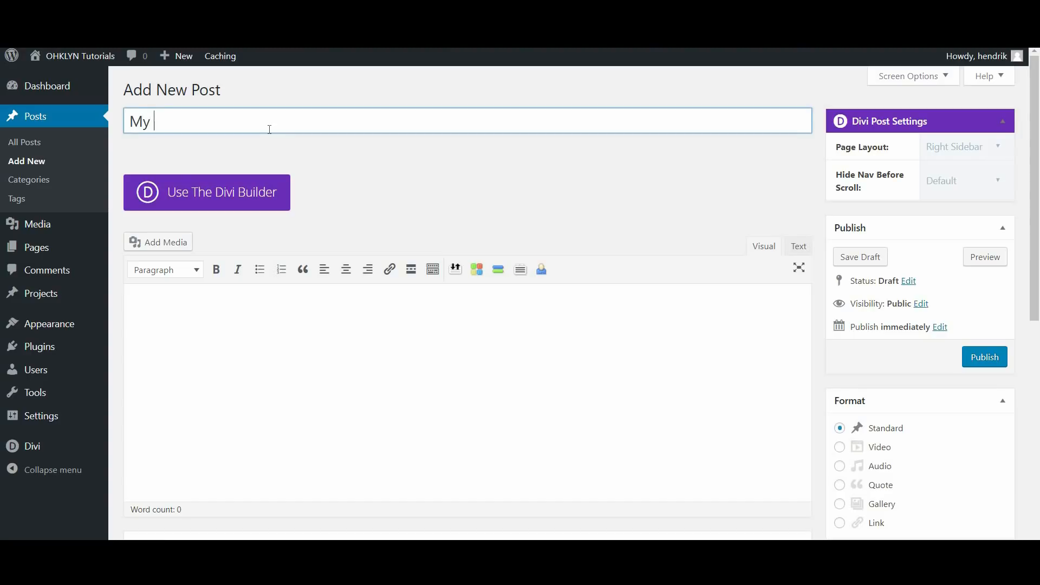
text(First Post)
click(190, 340)
text(This is my first post)
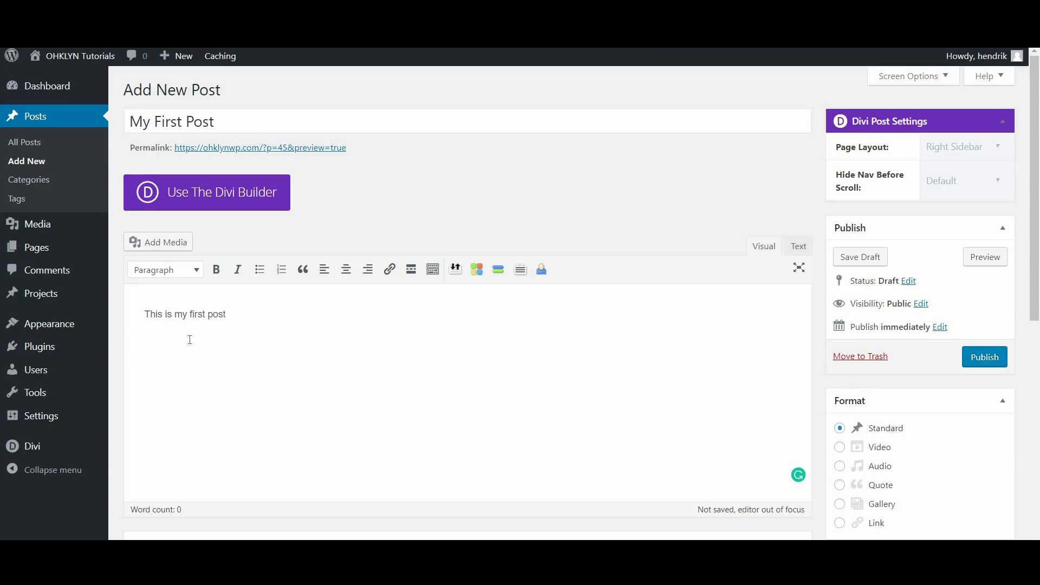
Step: Assign the new post to the Industry News category
scroll(921, 401, down, 4)
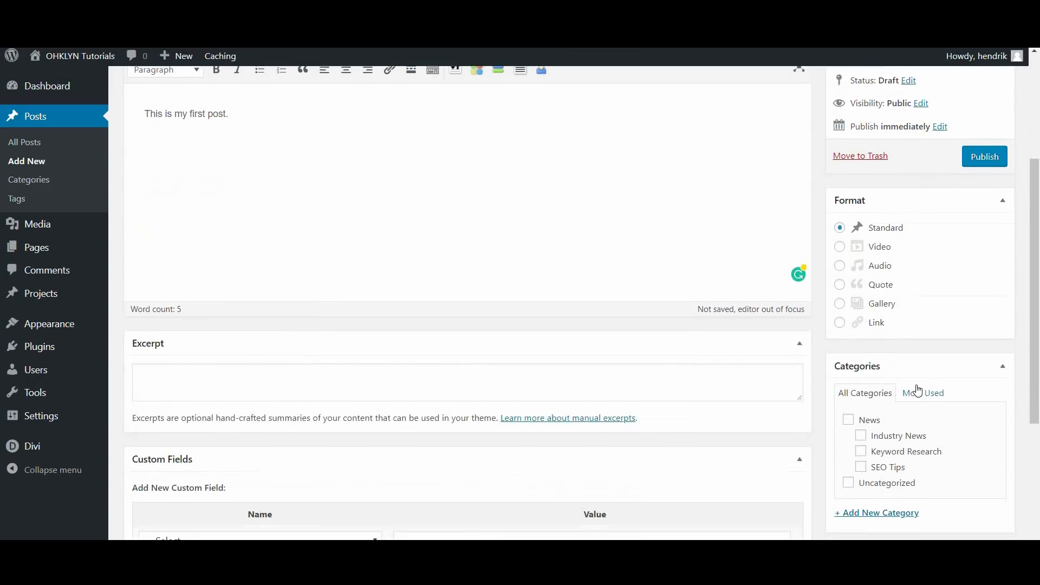
scroll(921, 411, down, 1)
click(885, 366)
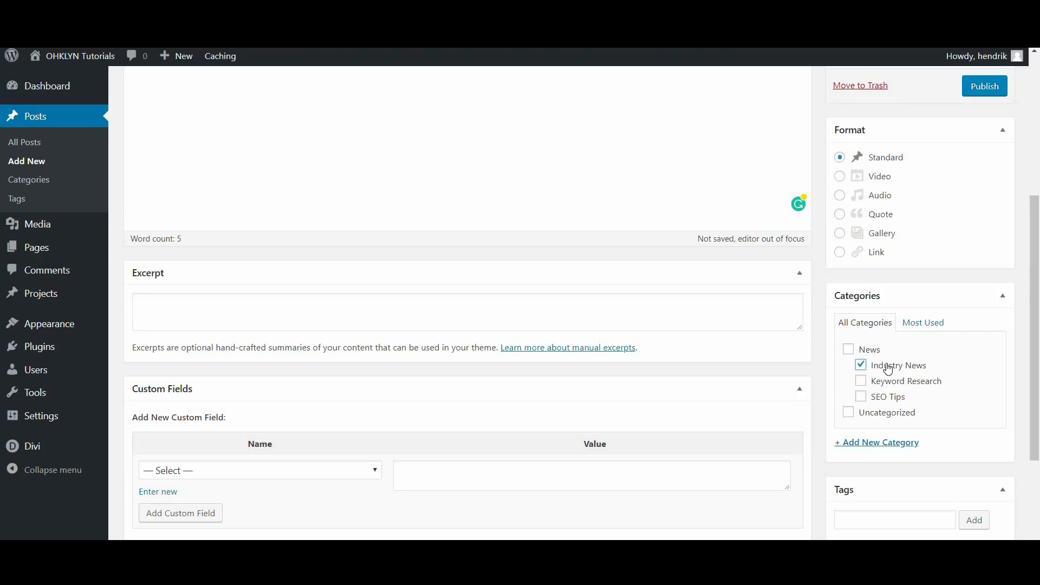
scroll(877, 379, down, 3)
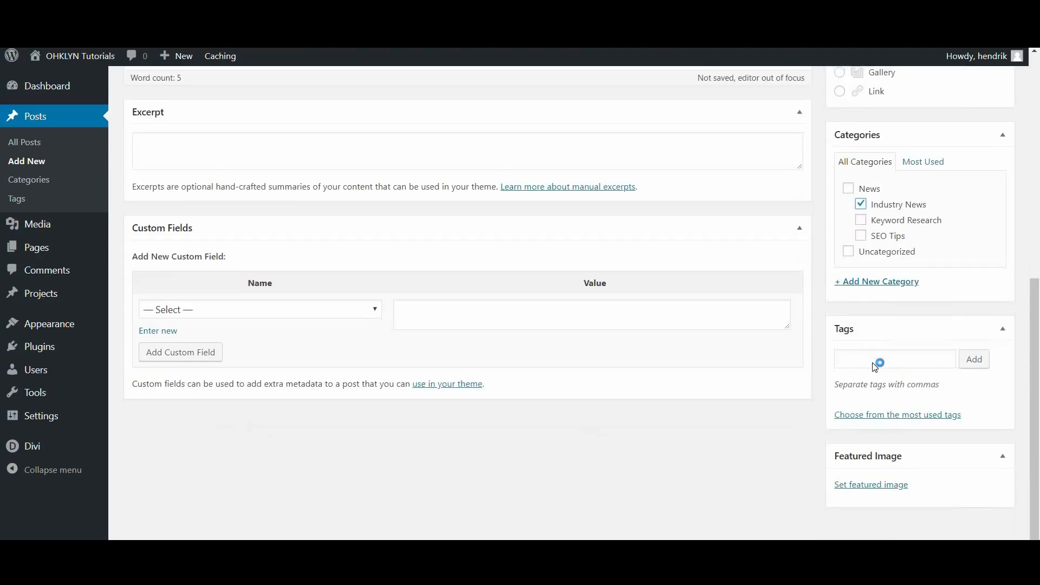
Step: Set web-design-01.jpg from the media library as the post's featured image, with the alt text "feature"
click(864, 479)
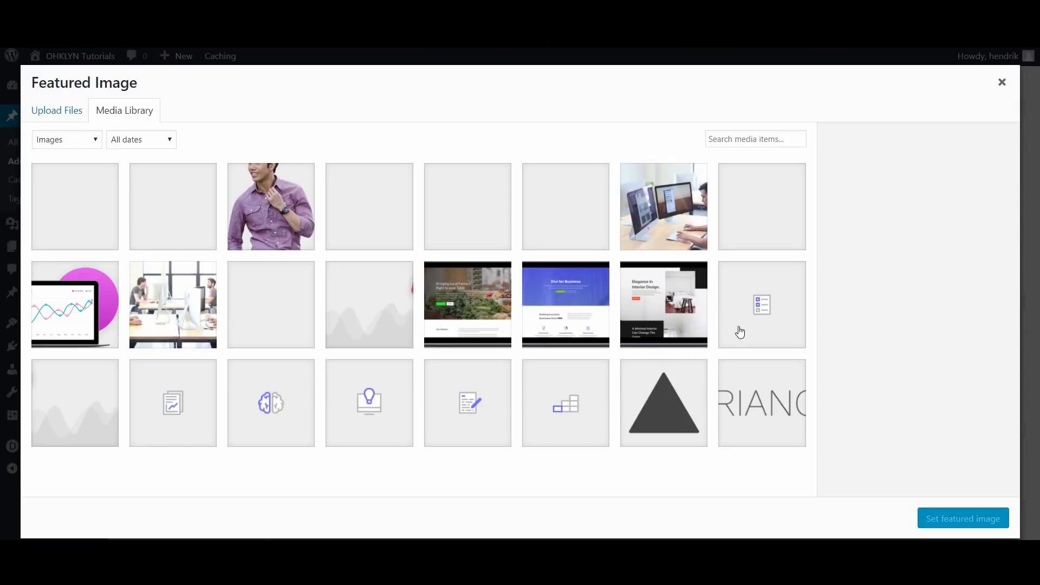
click(651, 225)
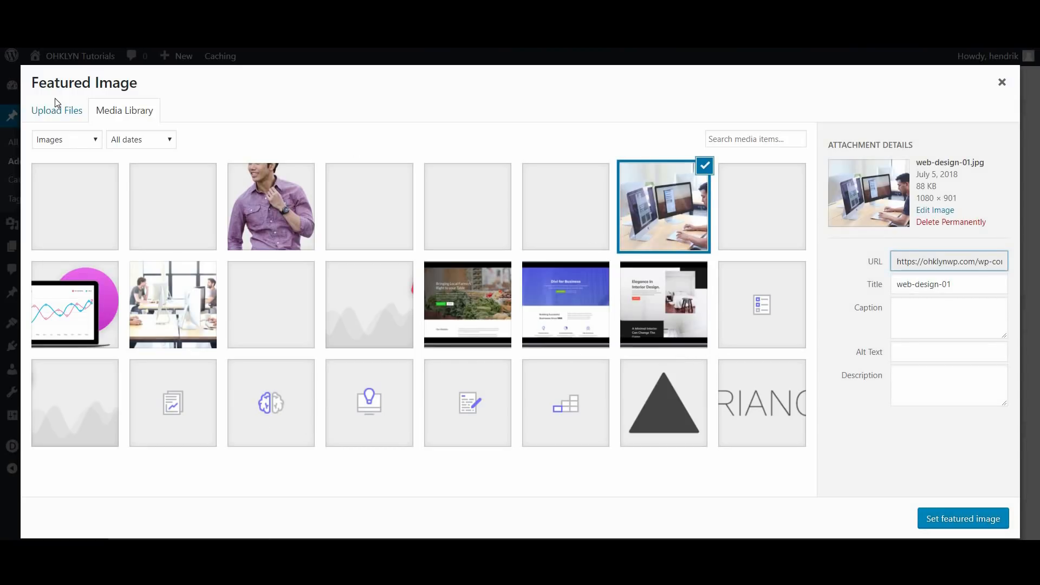
click(910, 355)
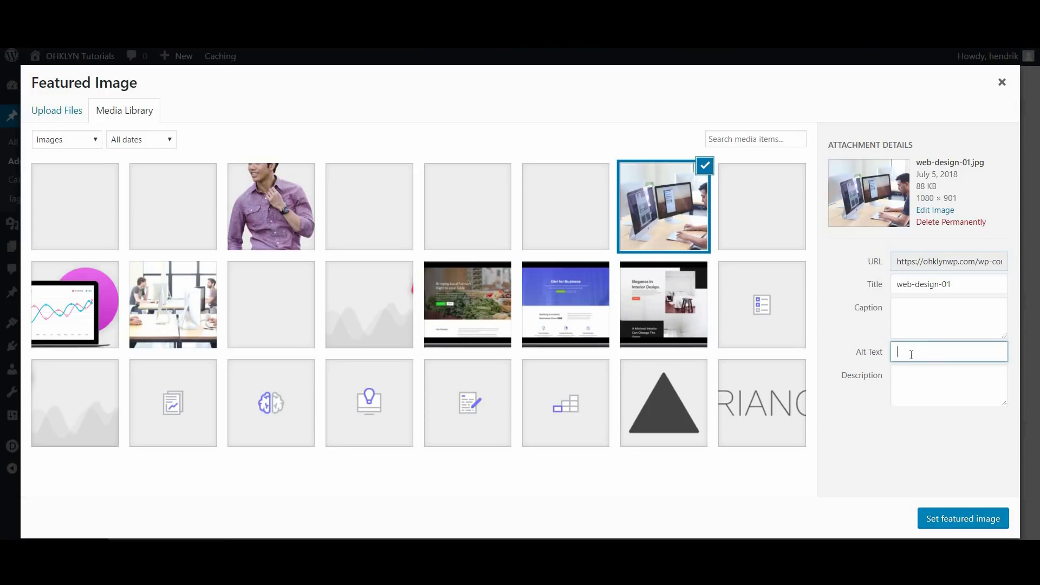
text(feature)
click(958, 519)
Step: Save My First Post as a draft
scroll(788, 434, up, 7)
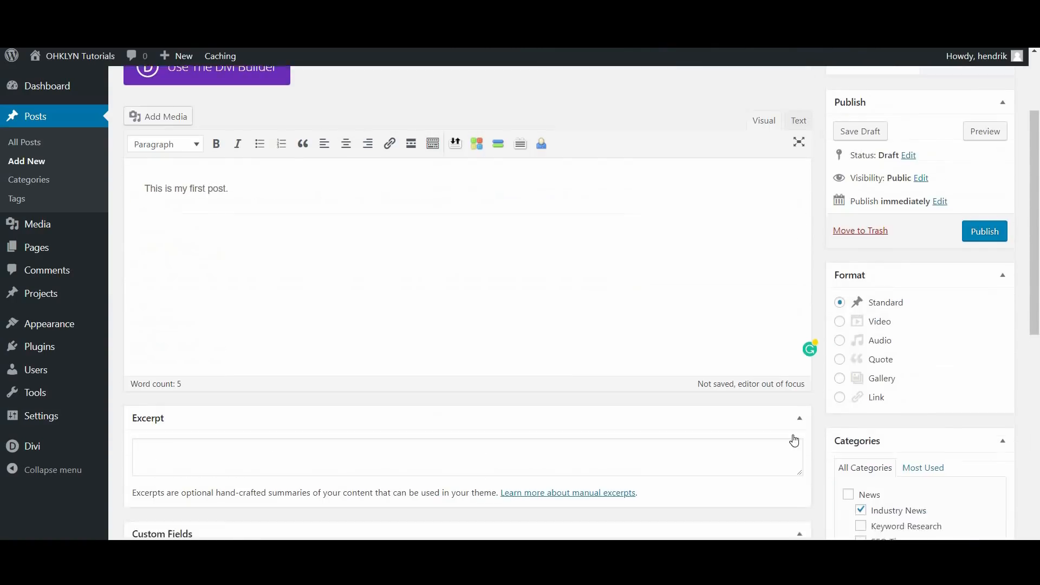
scroll(793, 440, up, 1)
click(866, 156)
scroll(779, 186, up, 4)
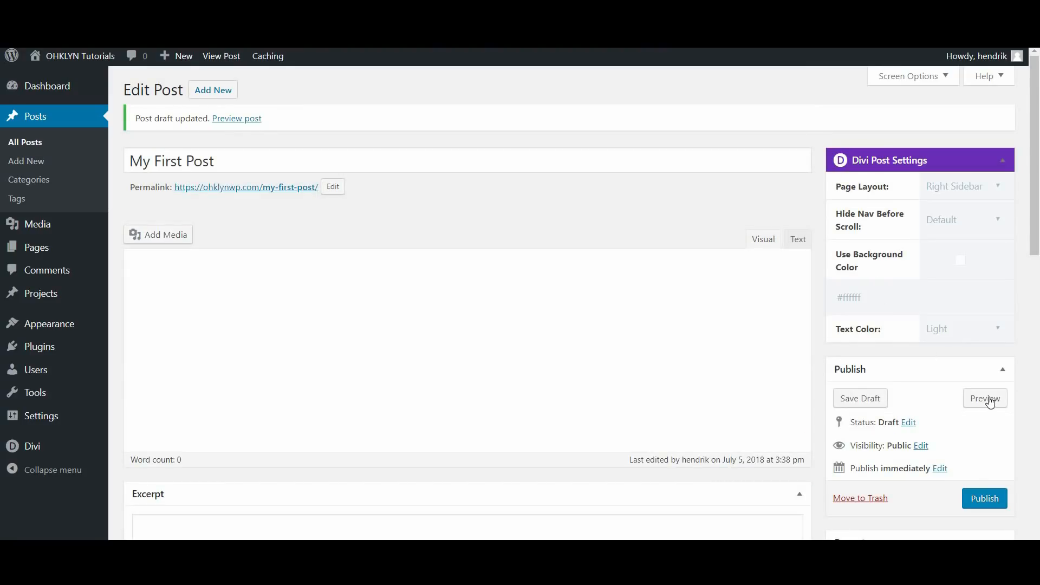
Step: Preview the draft of My First Post down to its comment form, close the preview and publish the post
click(987, 398)
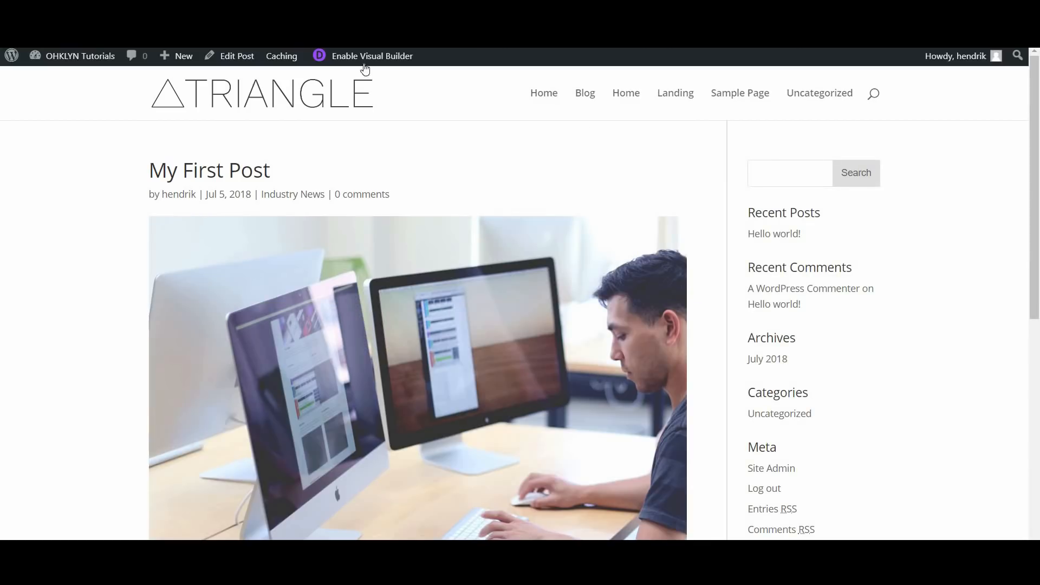
scroll(459, 302, down, 10)
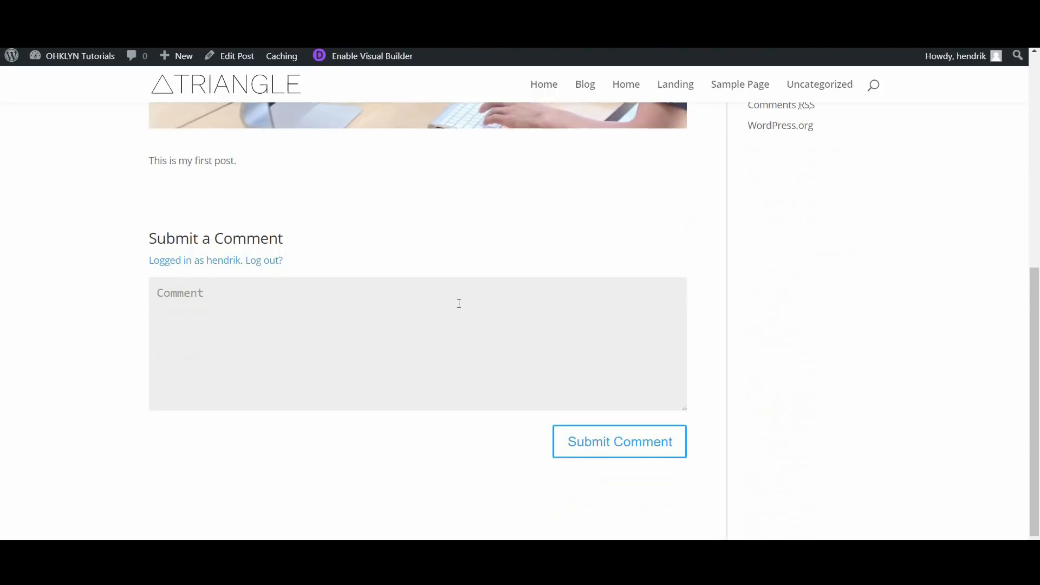
key(ctrl+w)
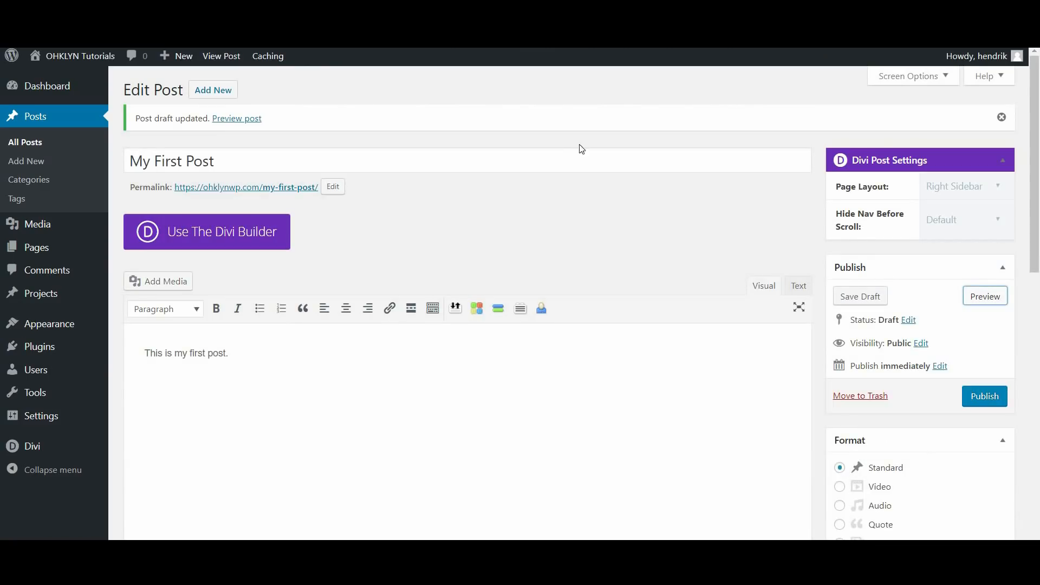
click(970, 396)
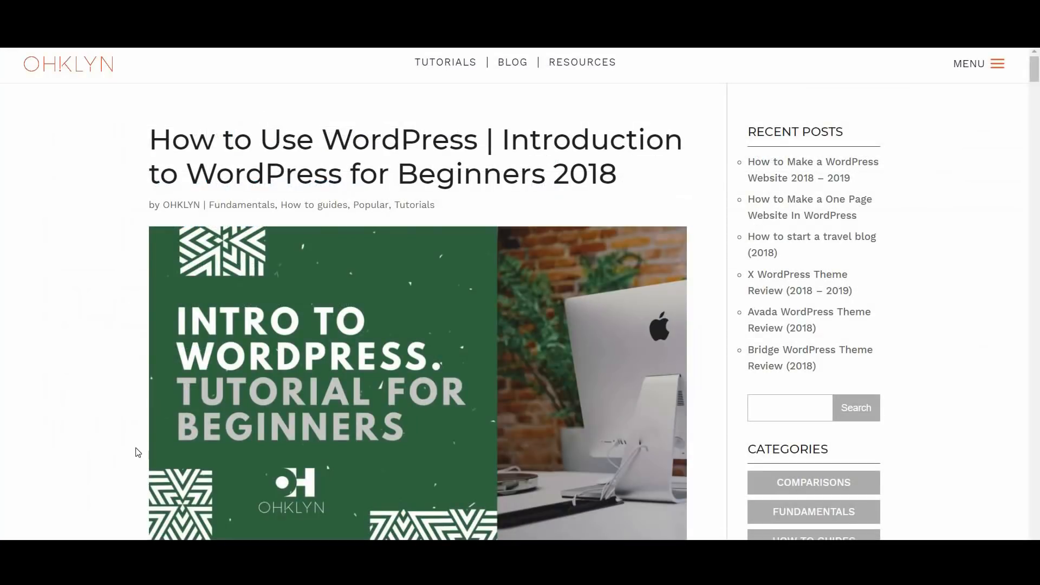
Step: Look through the WordPress beginner guide, the Divi theme documentation and the tutorial's section on creating and managing menus
scroll(561, 362, down, 15)
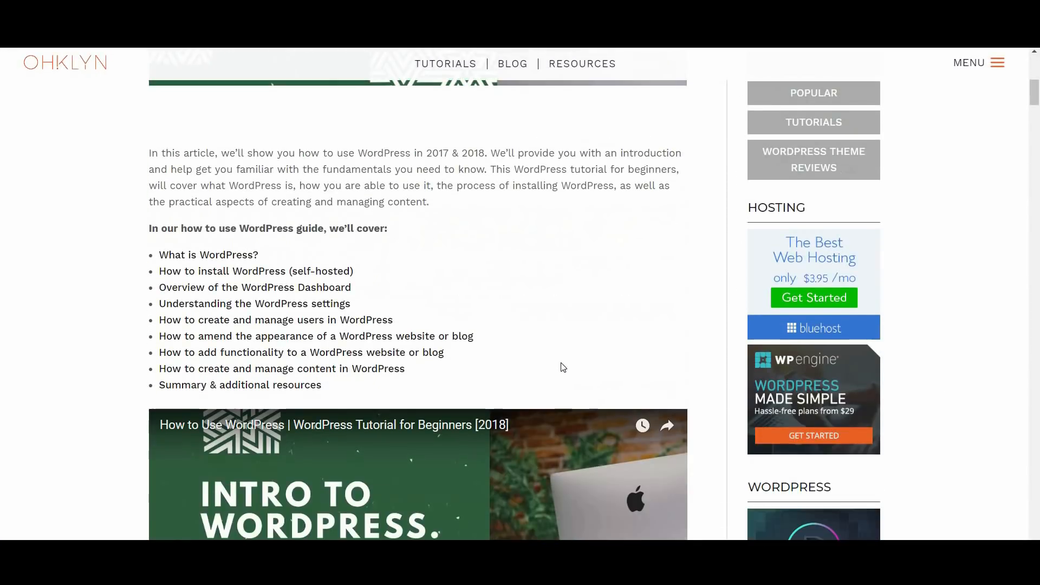
scroll(567, 347, down, 1)
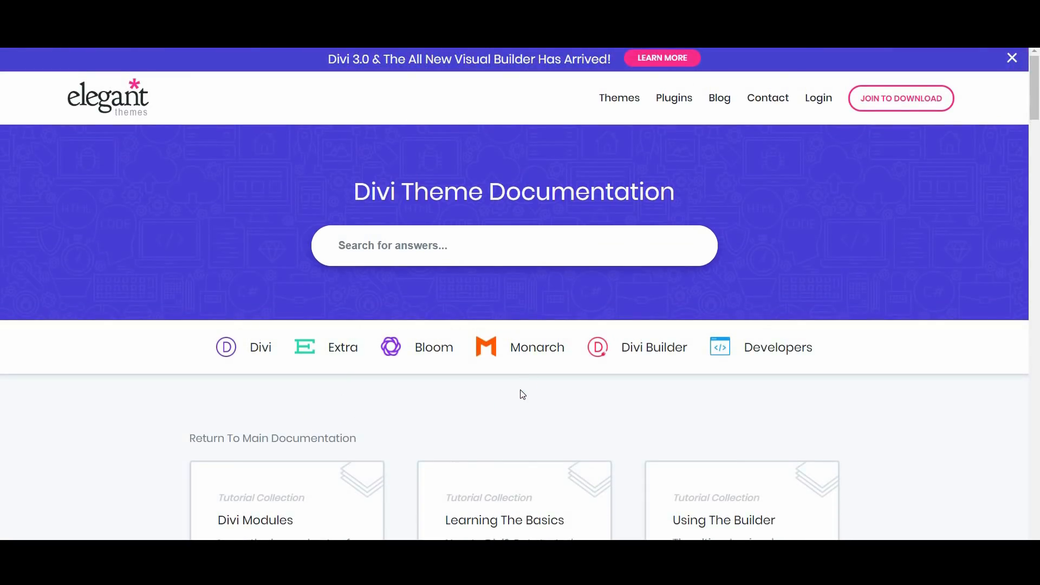
scroll(523, 394, down, 10)
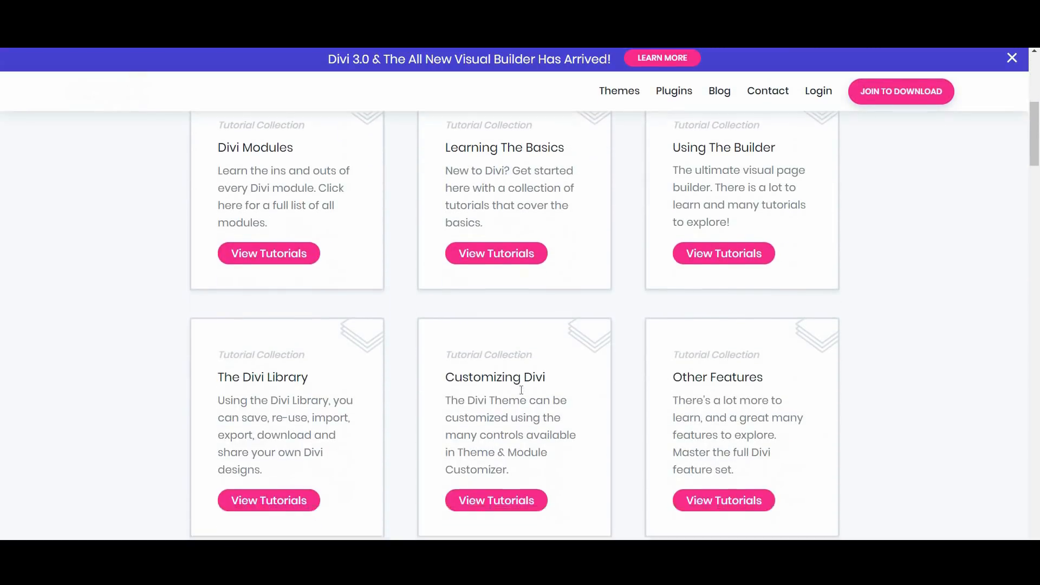
scroll(522, 395, down, 6)
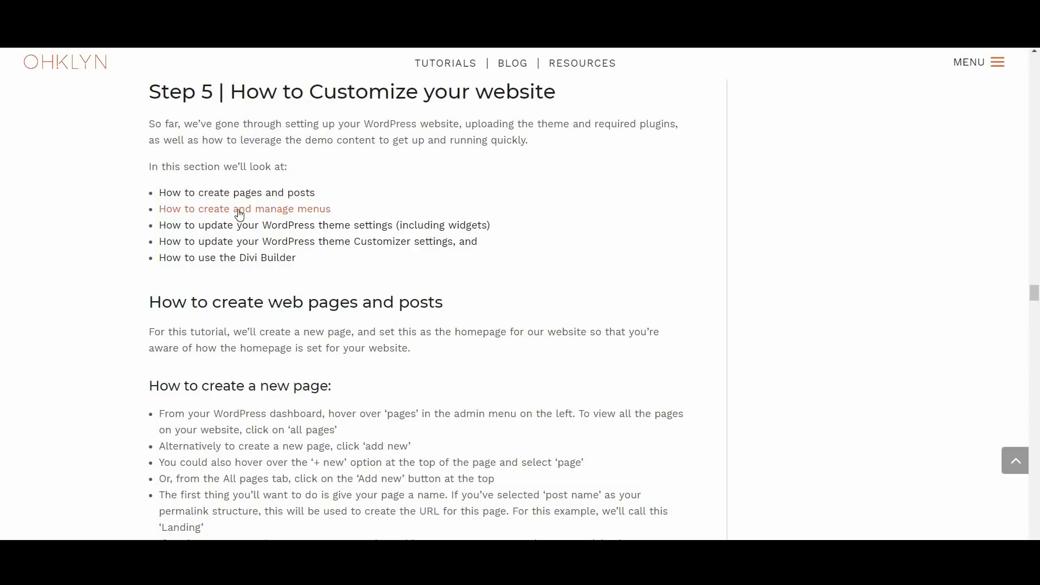
scroll(240, 215, down, 1)
scroll(240, 215, down, 20)
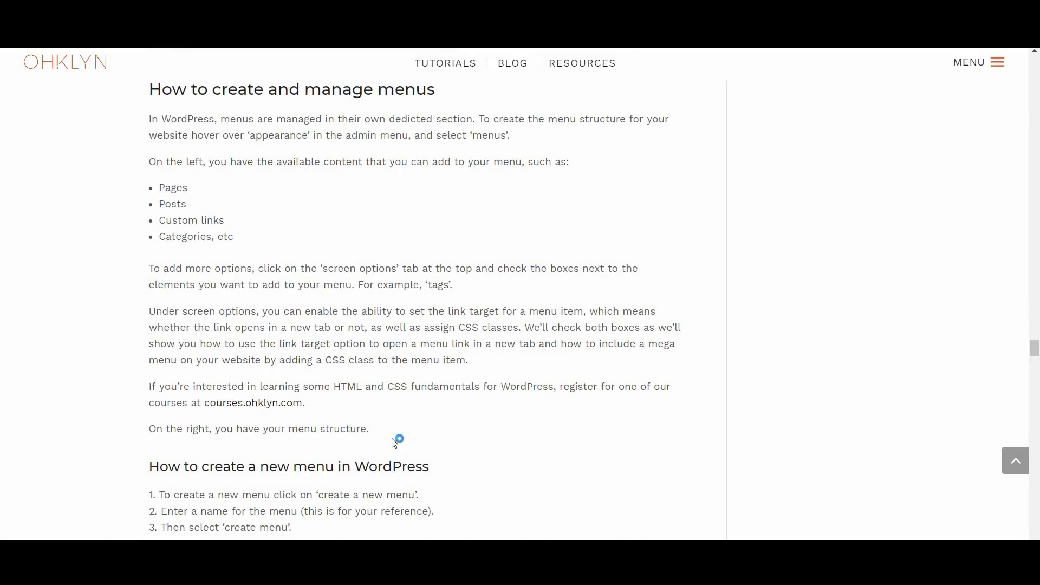
scroll(394, 443, down, 2)
scroll(394, 443, down, 4)
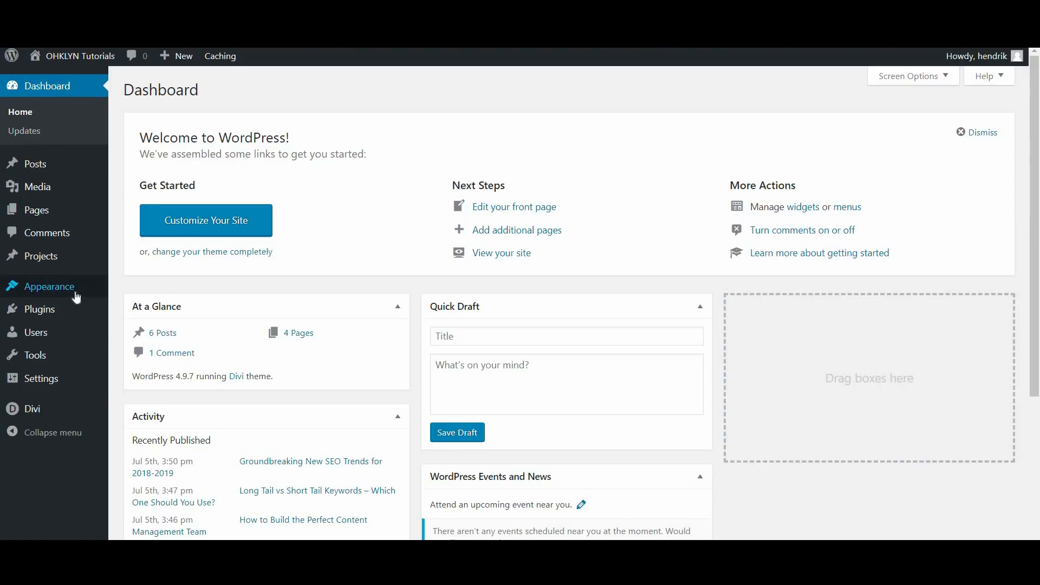
Step: Open the site's menu management page and enable the Tags box and the Link Target and CSS Classes menu properties
mouse_move(90, 289)
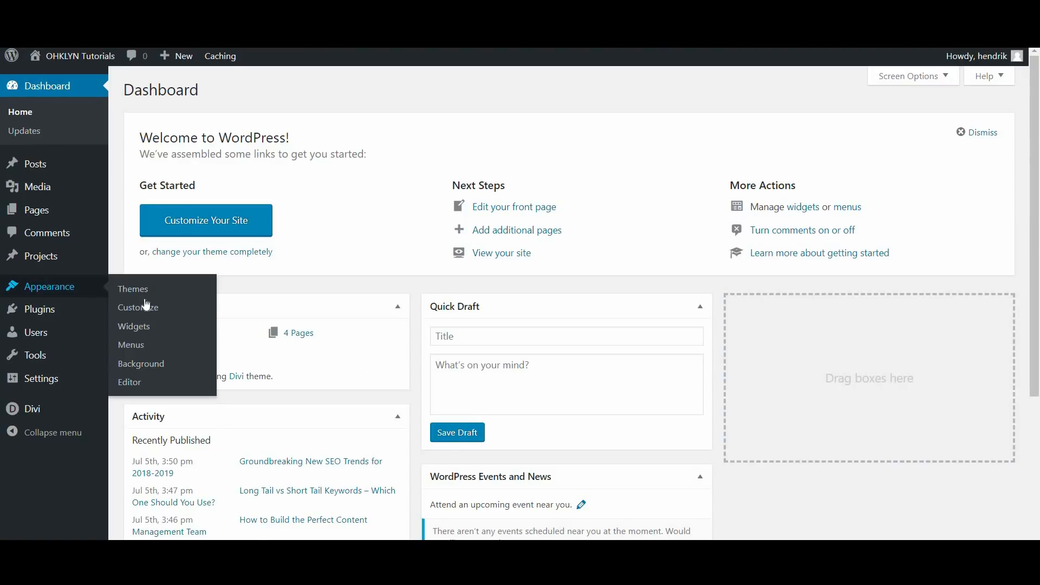
click(144, 349)
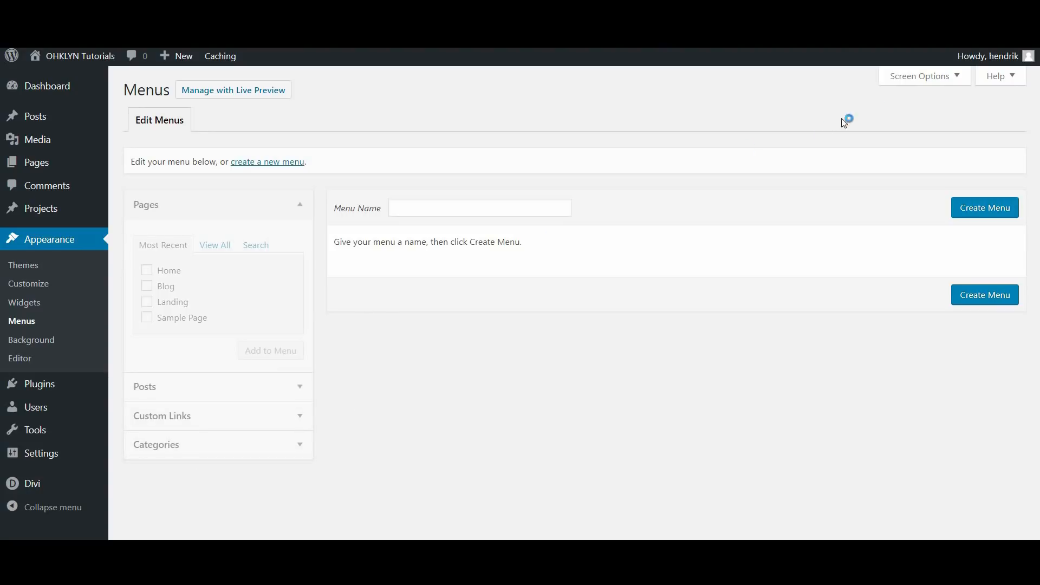
click(944, 80)
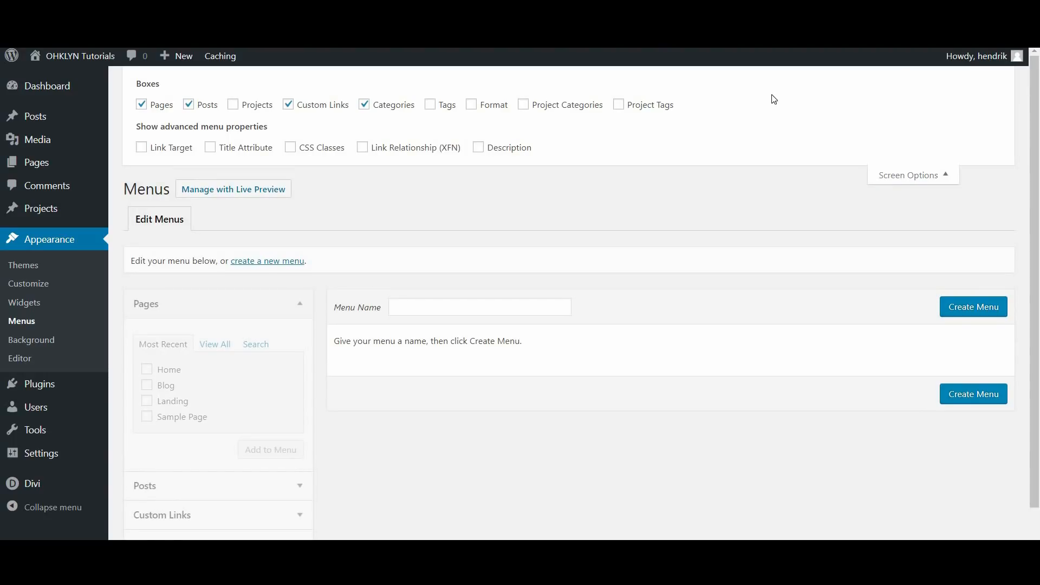
click(431, 104)
scroll(406, 297, down, 2)
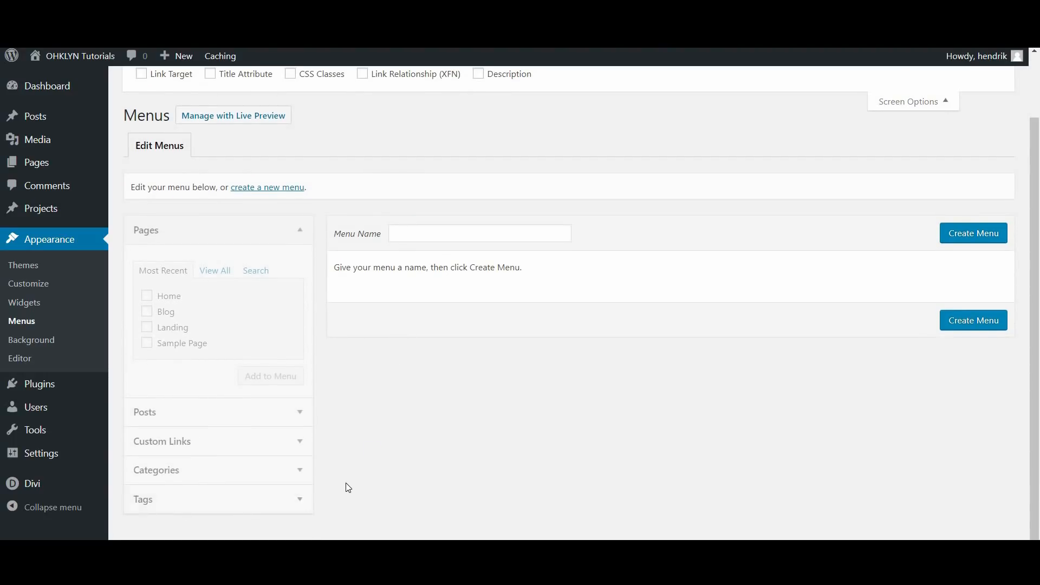
scroll(346, 483, up, 2)
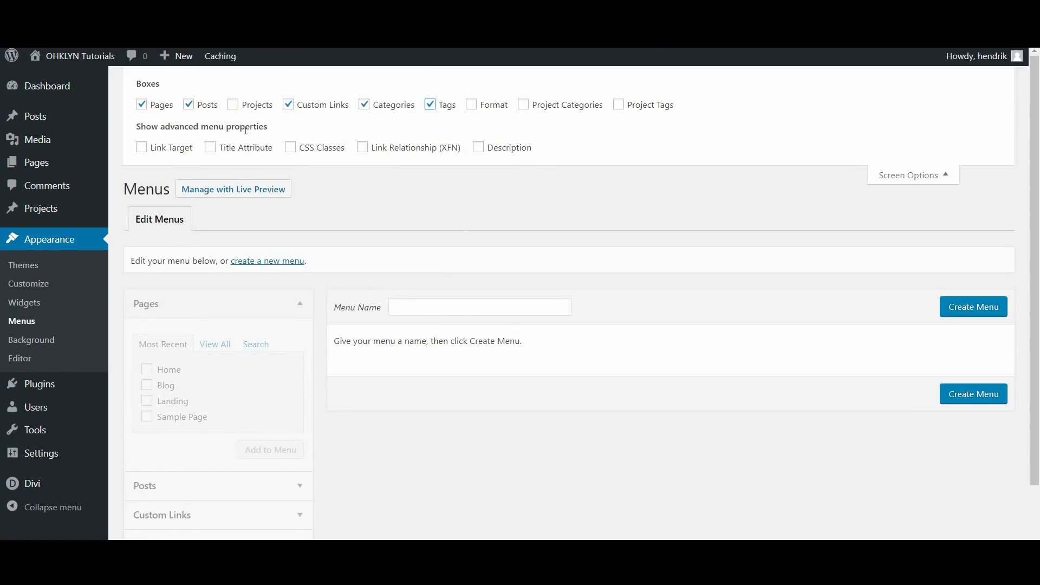
click(141, 148)
click(294, 150)
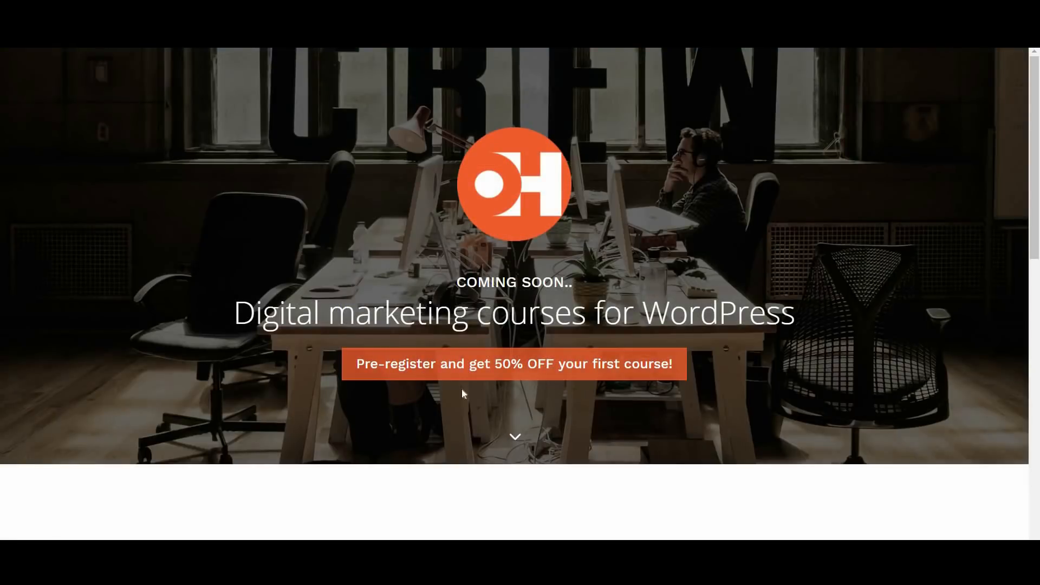
Step: Look over the pre-registration form on the digital marketing courses page
click(516, 436)
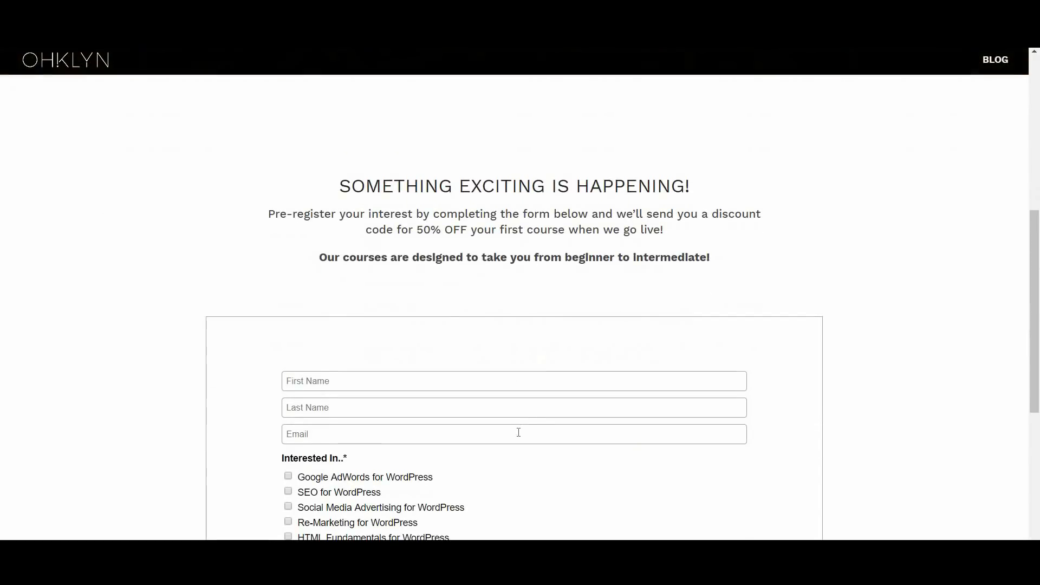
scroll(518, 431, down, 5)
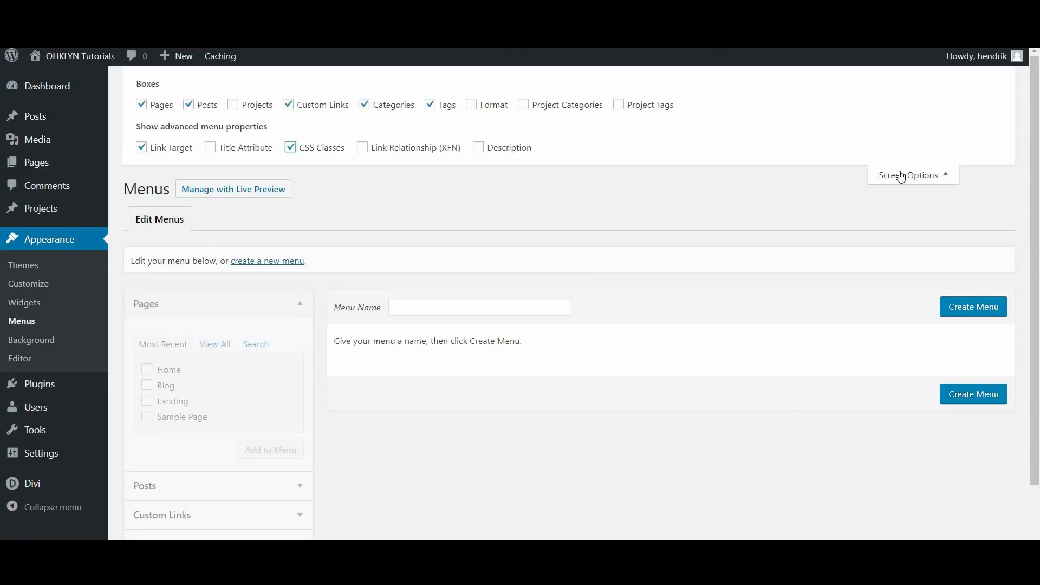
Step: Close the screen options and create a new menu named Main Menu
click(894, 173)
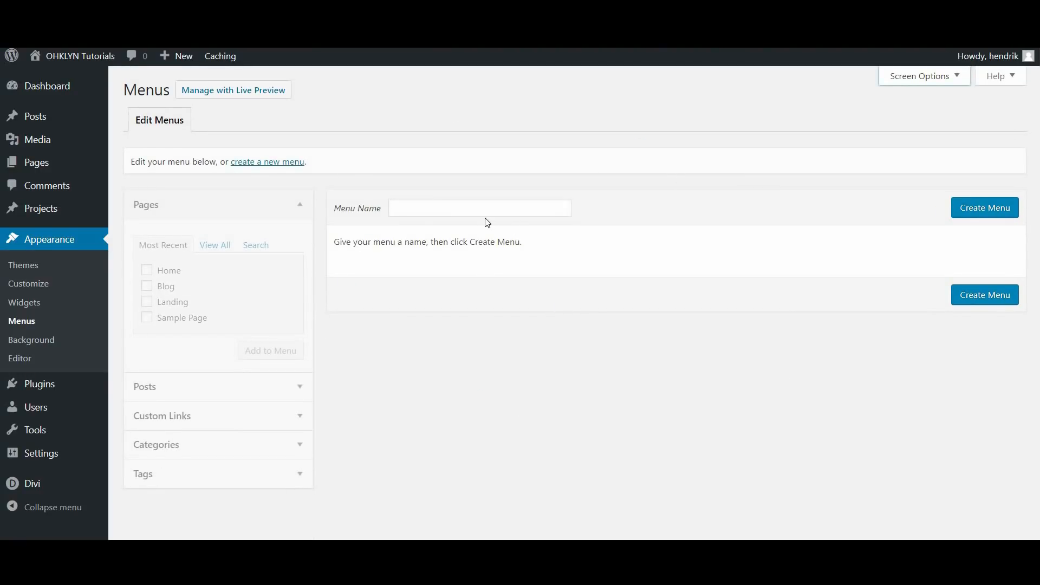
click(470, 213)
click(464, 239)
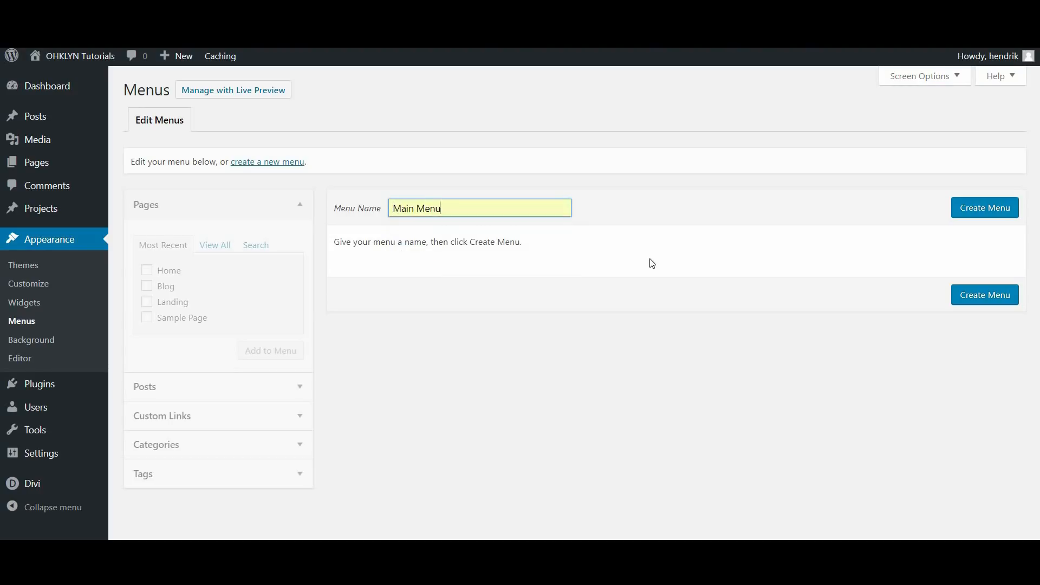
click(977, 216)
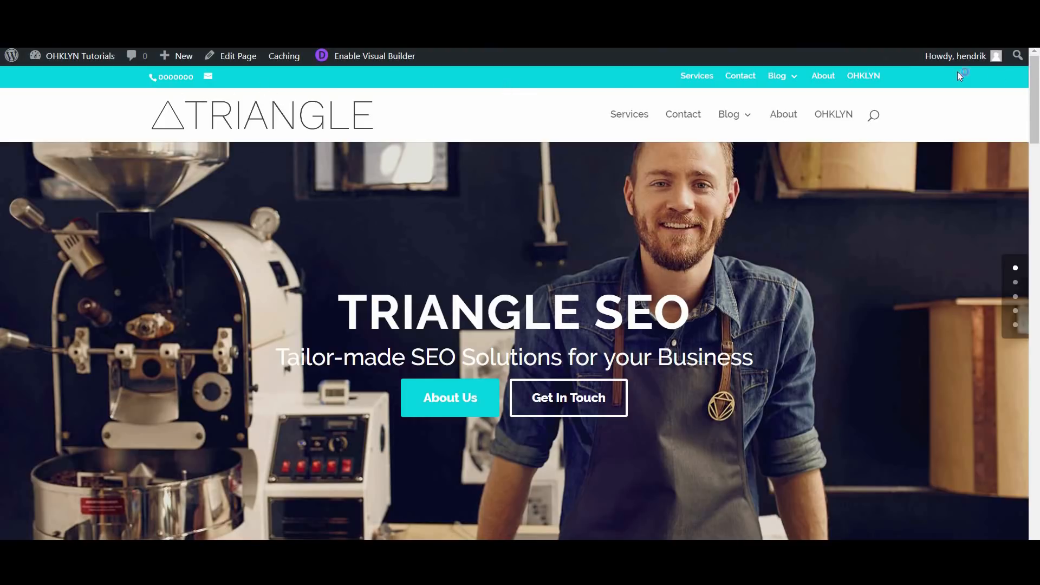
Step: Set Main Menu's display location to Primary Menu and open the custom link options for adding menu items
scroll(969, 376, down, 20)
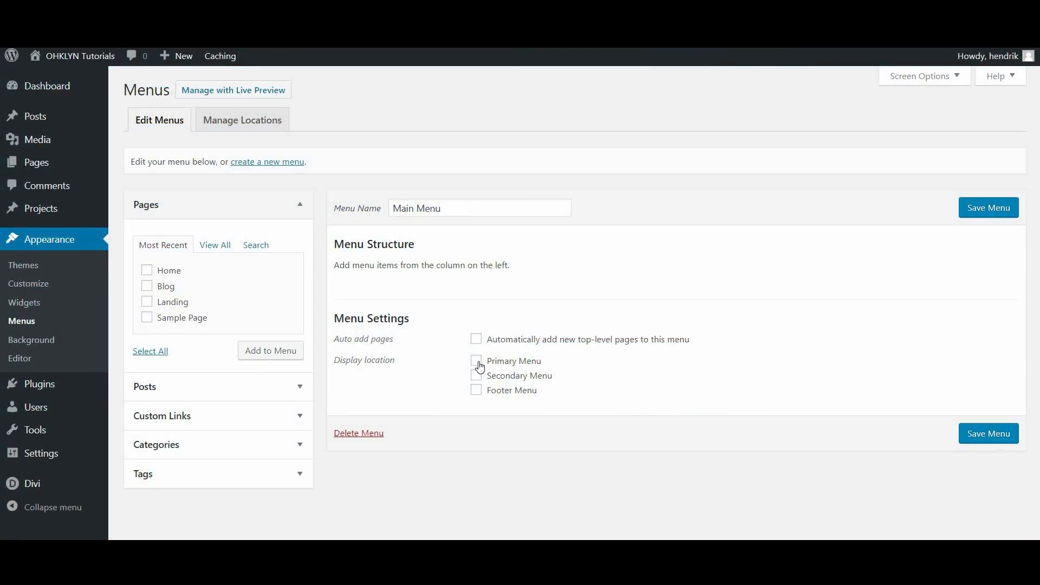
click(477, 362)
click(301, 207)
click(282, 259)
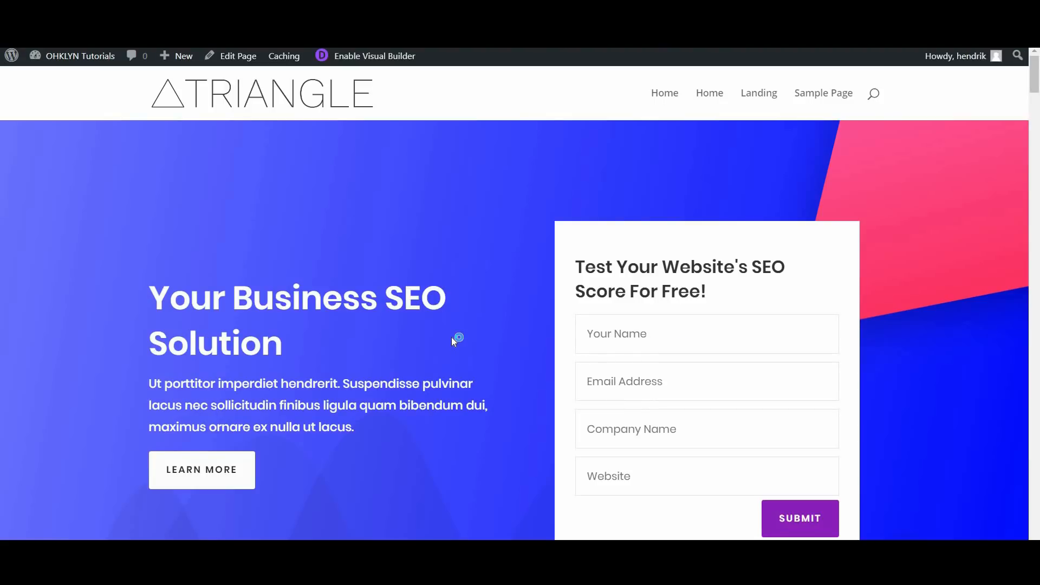
Step: View the live Landing page down to its contact section and open the page for editing
drag(1035, 72, 1034, 525)
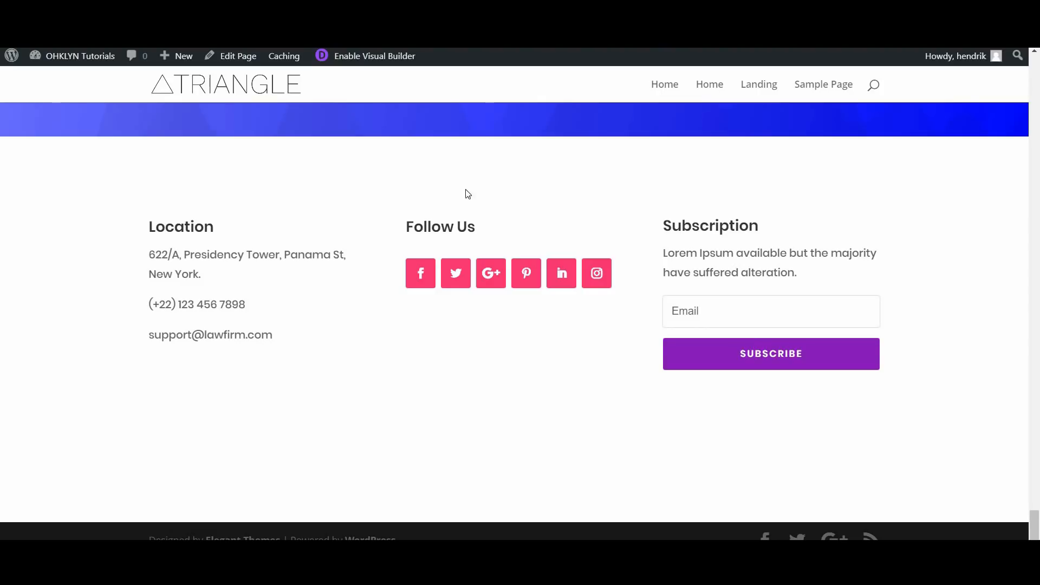
click(238, 64)
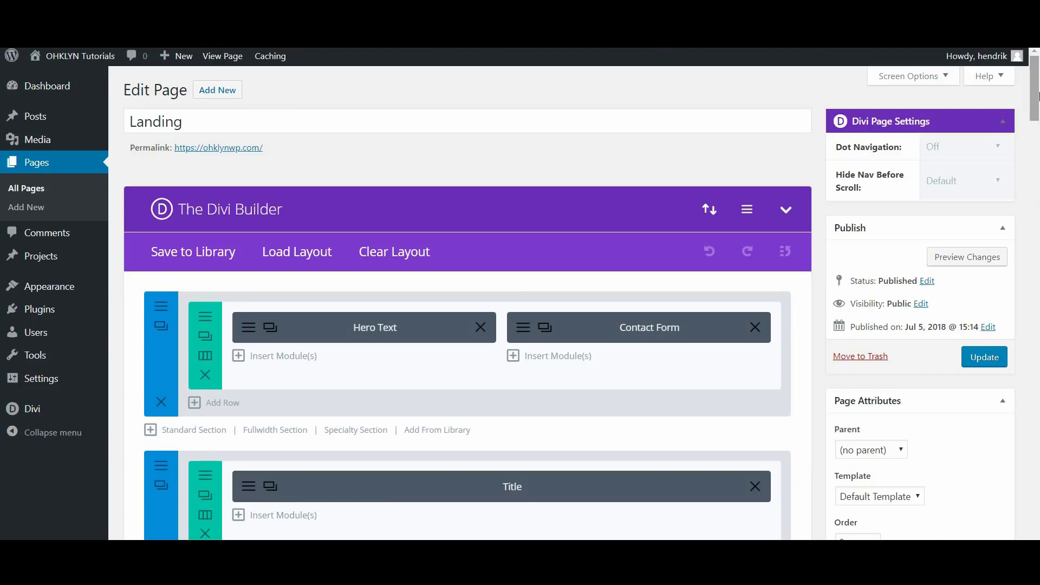
drag(1036, 91, 1036, 468)
scroll(1036, 469, up, 5)
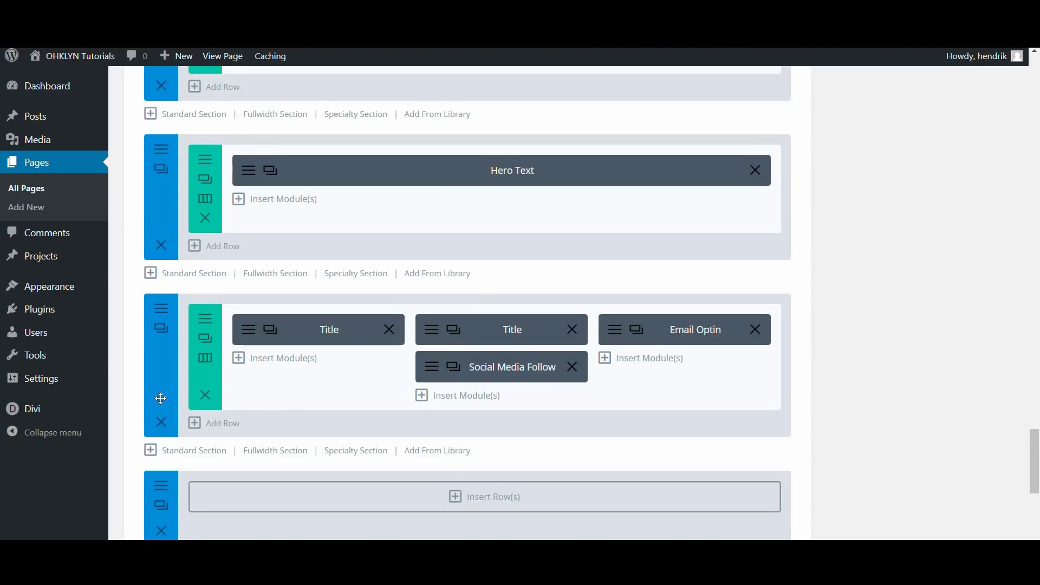
Step: Set the CSS ID of the section holding the Social Media Follow and Email Optin modules to "contact" and update the Landing page
click(162, 313)
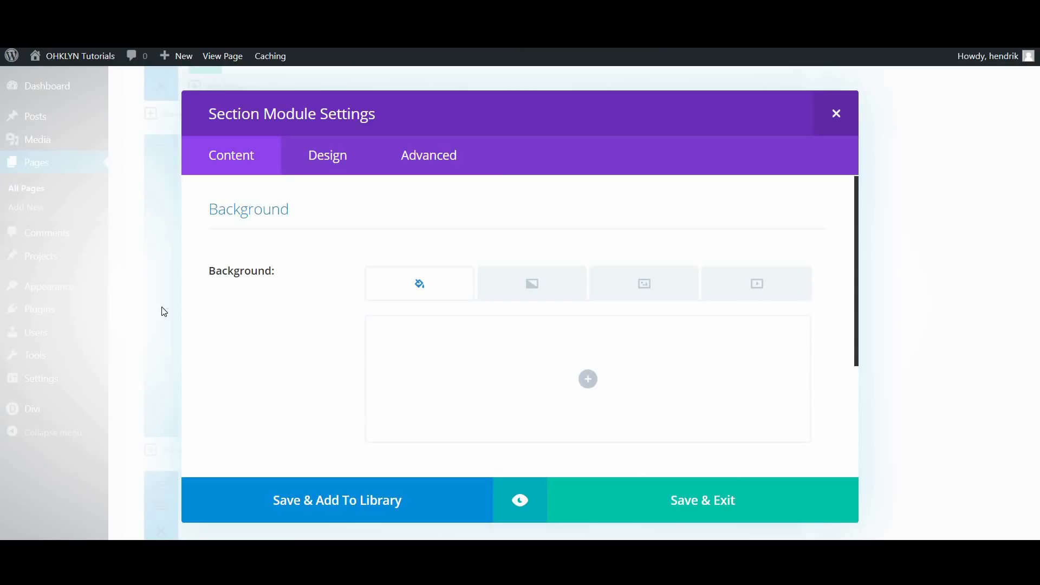
click(406, 172)
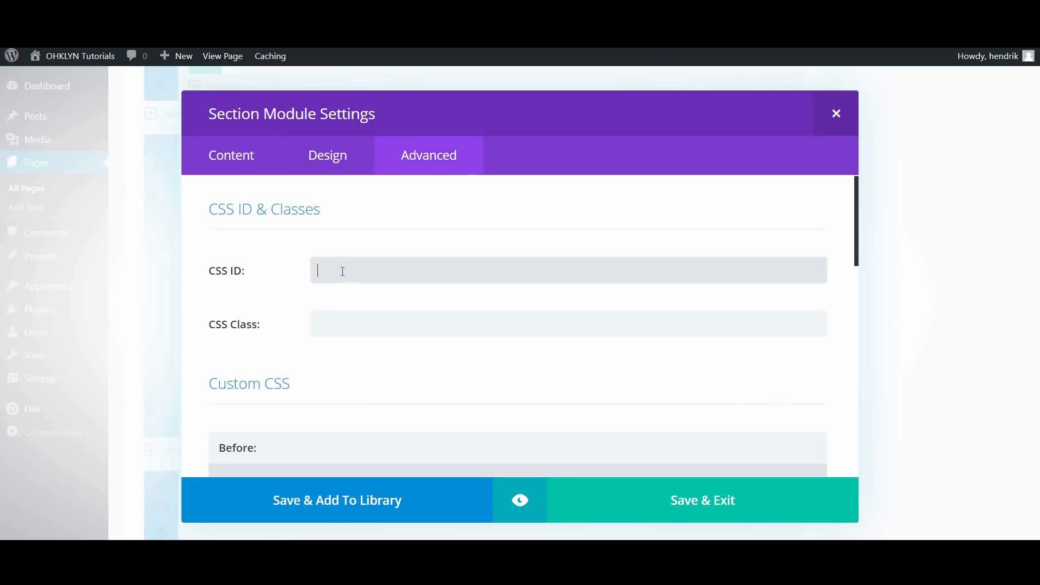
click(342, 271)
text(contact)
click(727, 504)
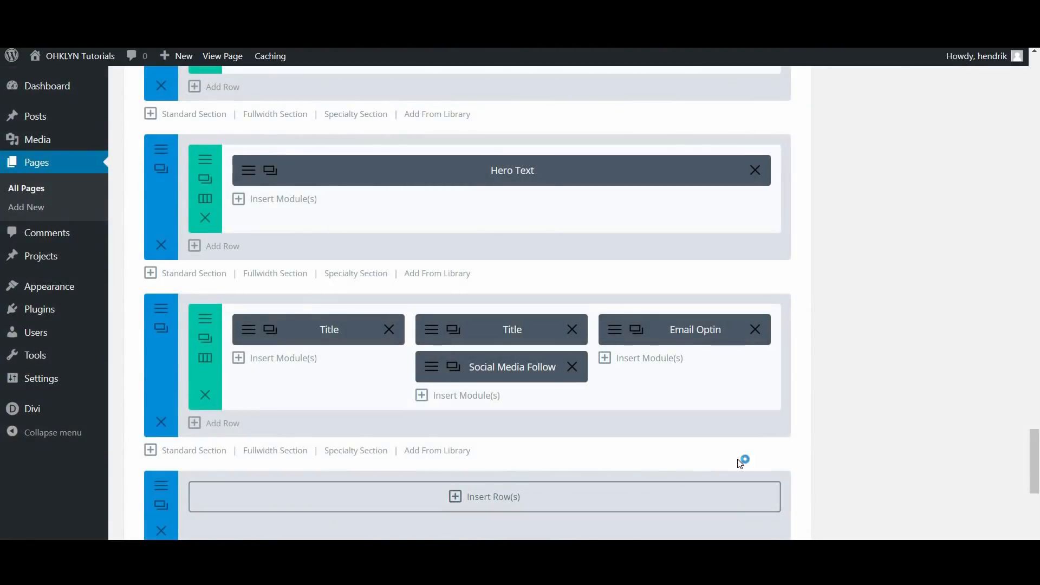
drag(1036, 465, 1038, 63)
click(973, 355)
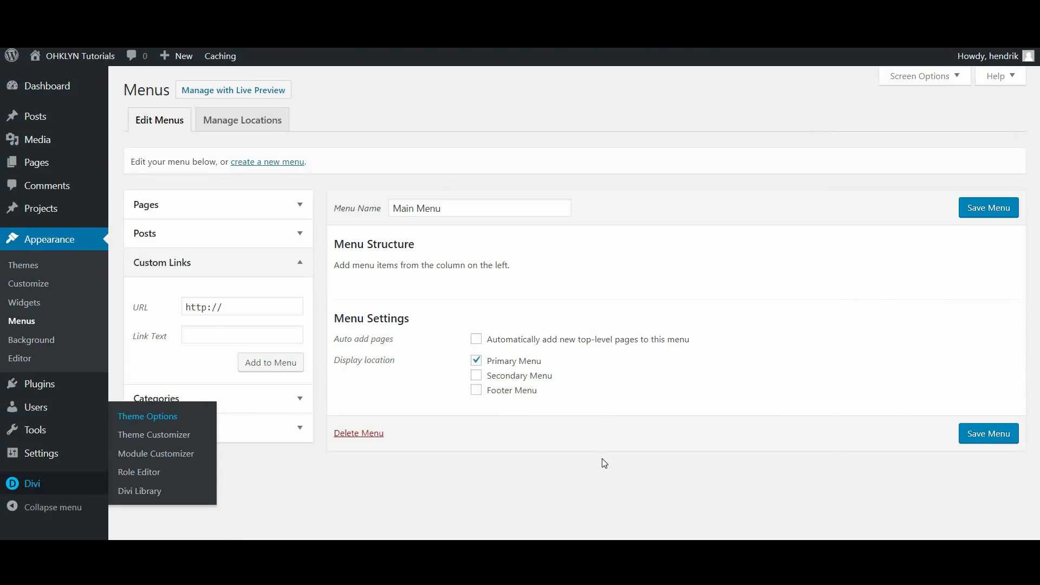
Step: Reload the Menus page, then add a custom link labelled Contact with URL #contact to Main Menu and save it
key(F5)
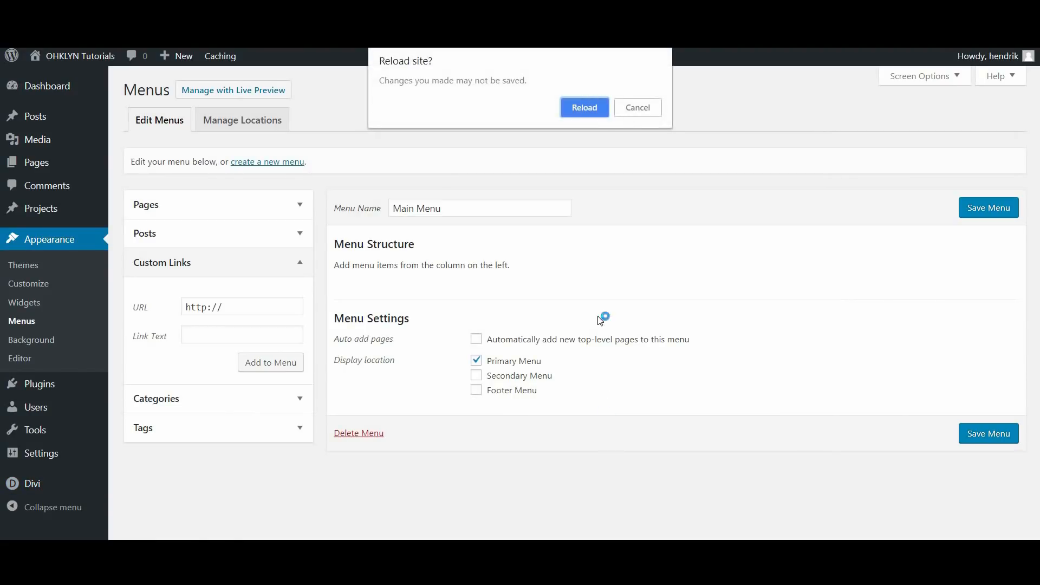
click(595, 110)
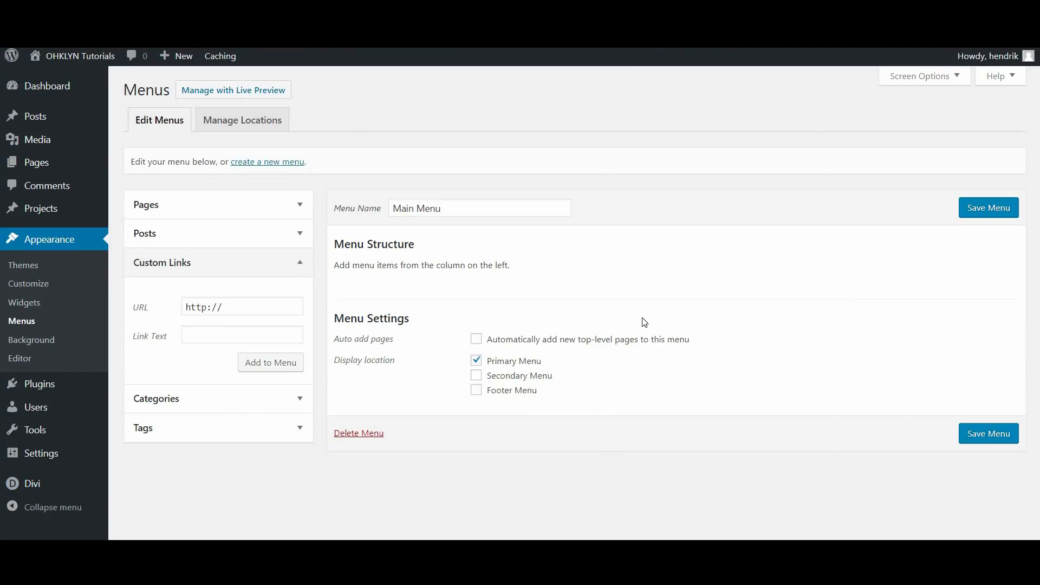
click(493, 363)
click(200, 416)
triple_click(209, 309)
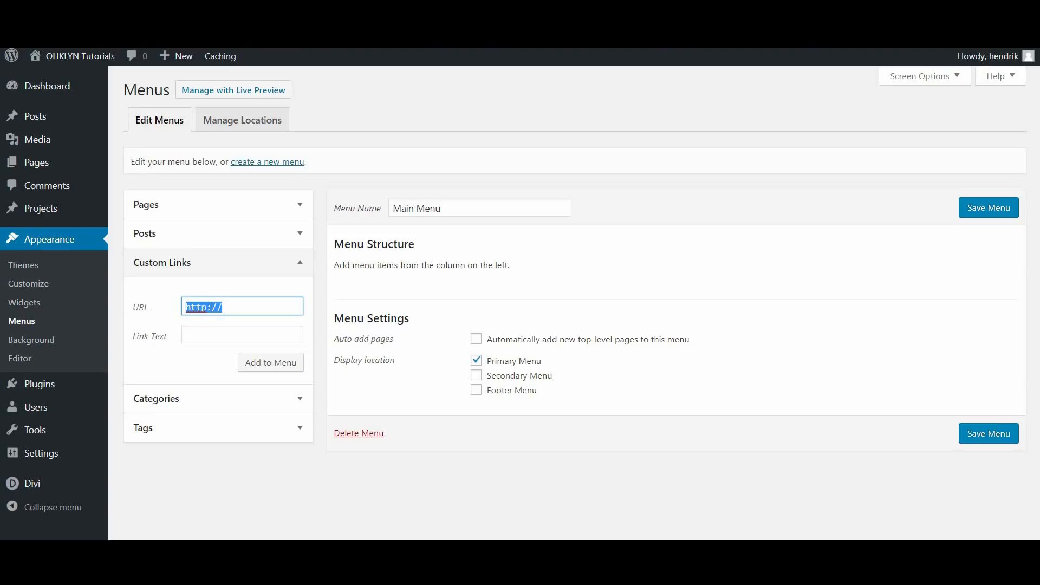
text(#cont)
click(219, 335)
text(Contact)
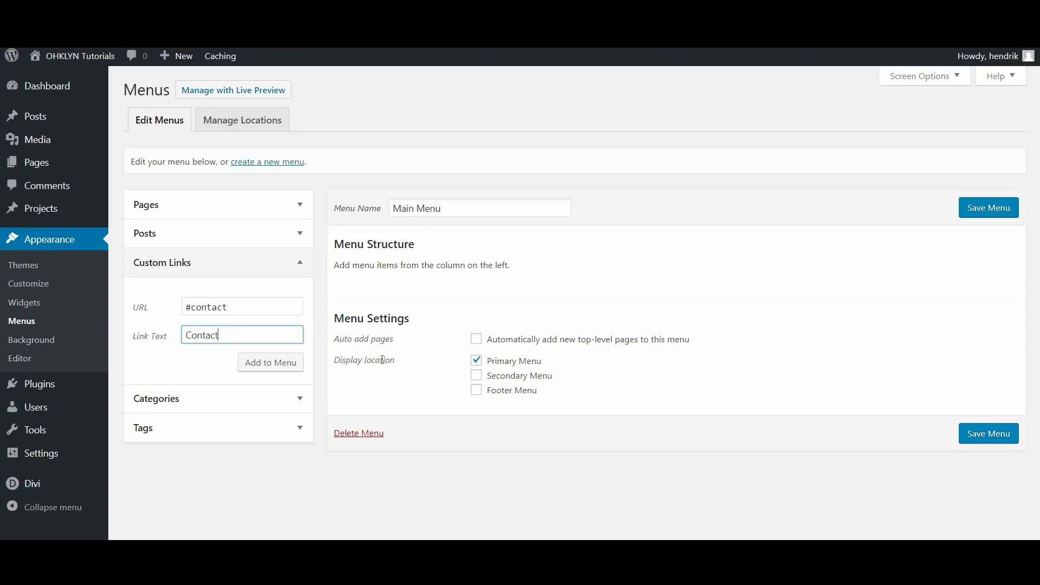
click(282, 368)
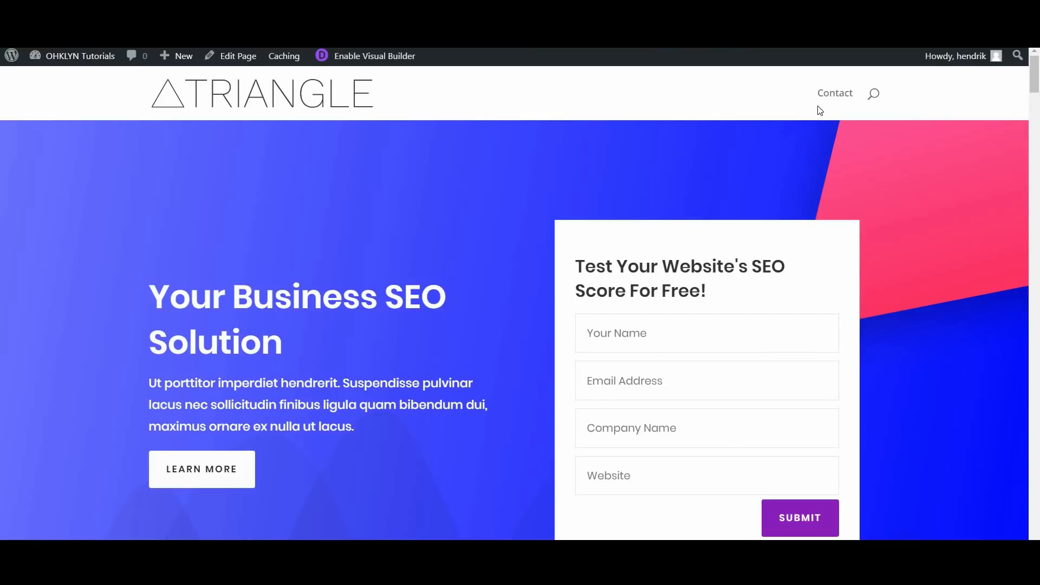
Step: Test the Contact link on the live page and check the Contact item's settings in Main Menu
click(838, 96)
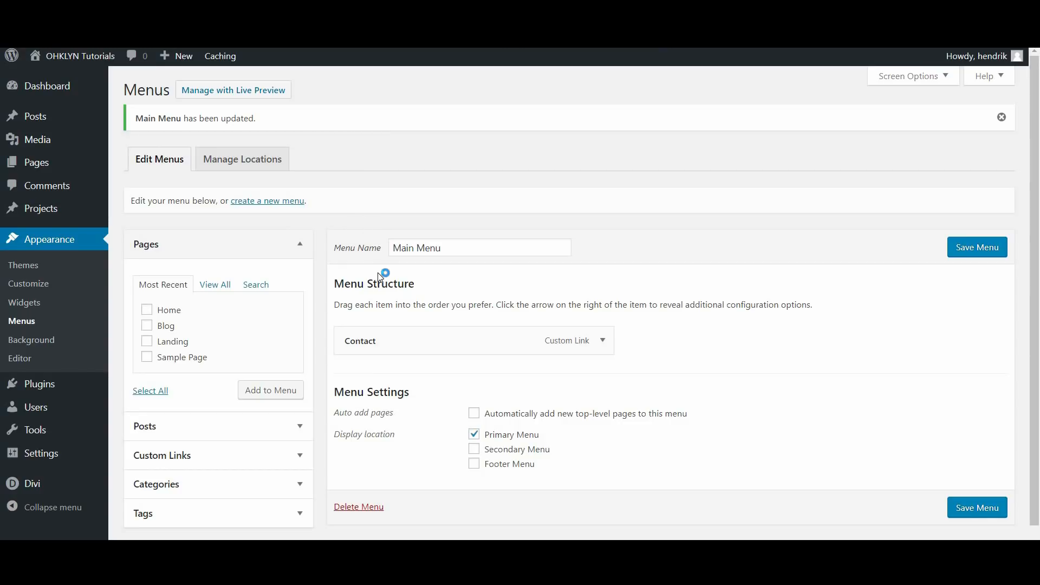
click(602, 343)
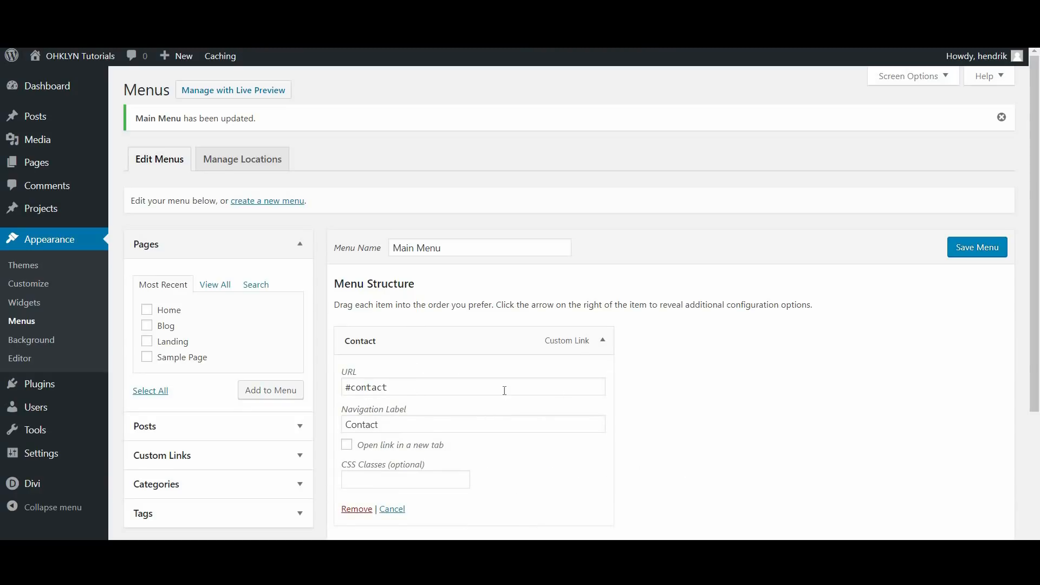
click(603, 342)
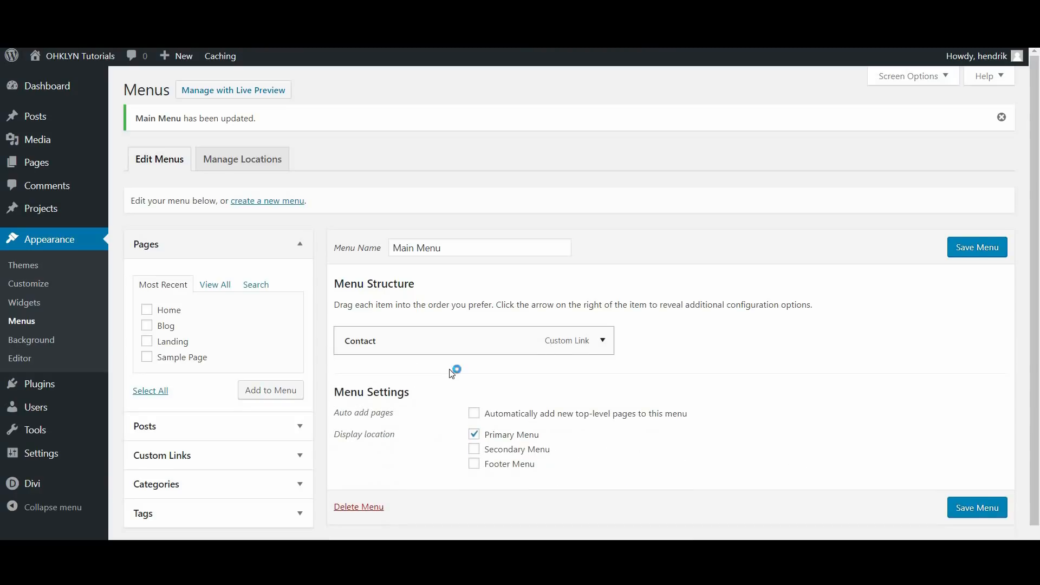
Step: Add a custom link labelled Services with URL #services to Main Menu and place it above Contact
click(281, 461)
click(210, 379)
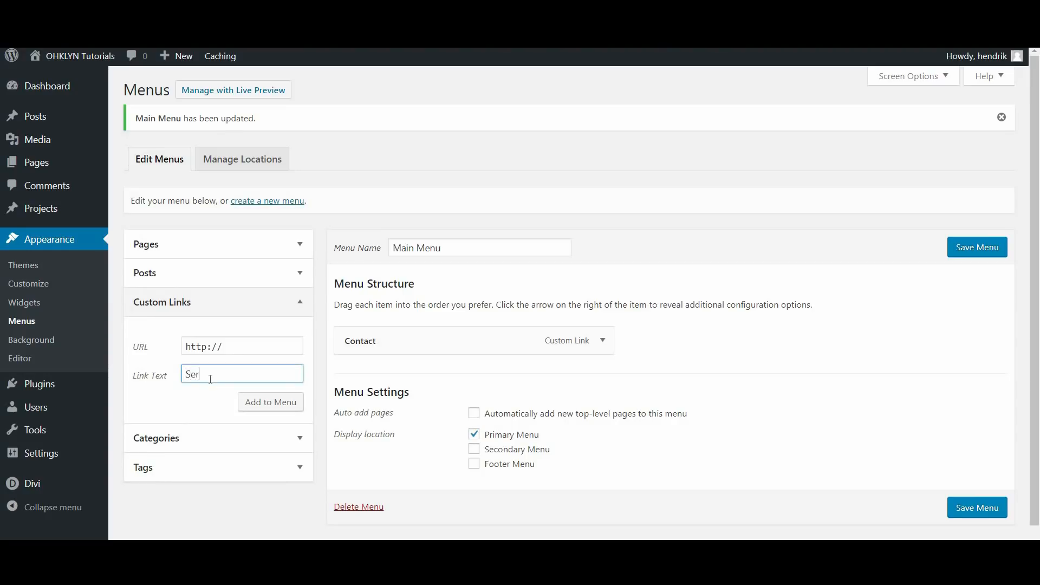
triple_click(226, 348)
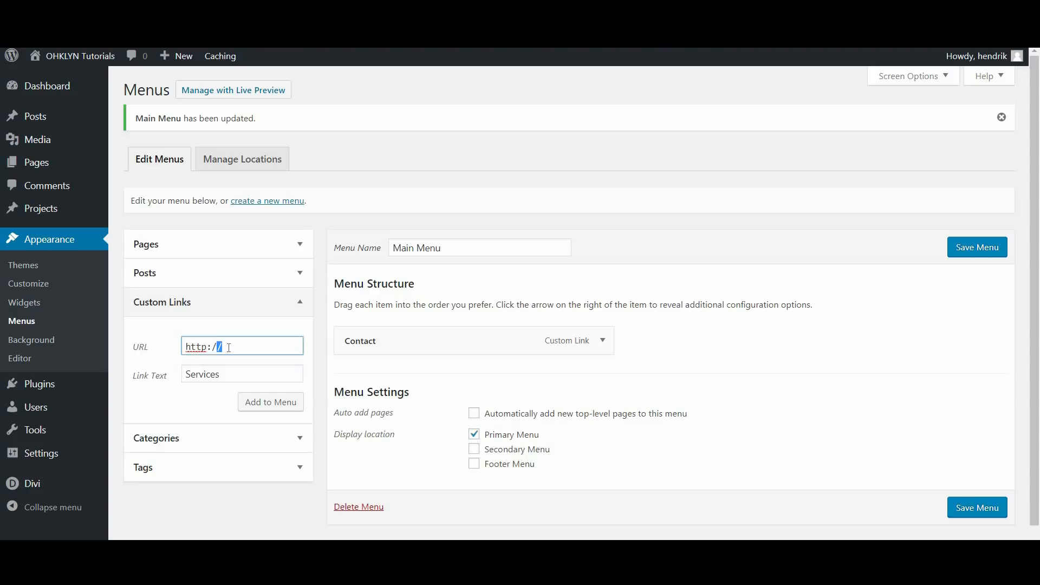
text(#services)
click(271, 403)
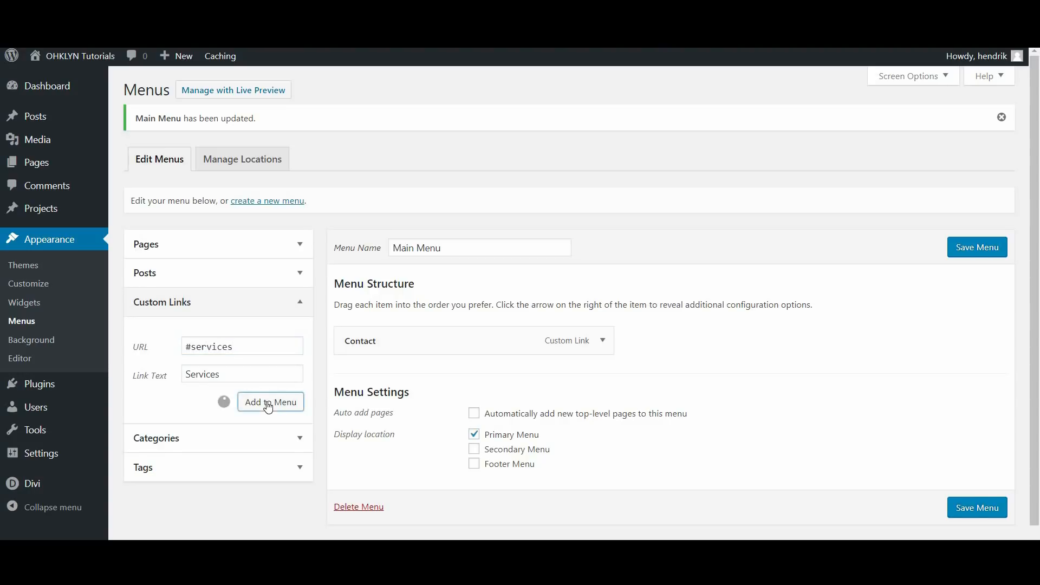
drag(382, 377, 383, 332)
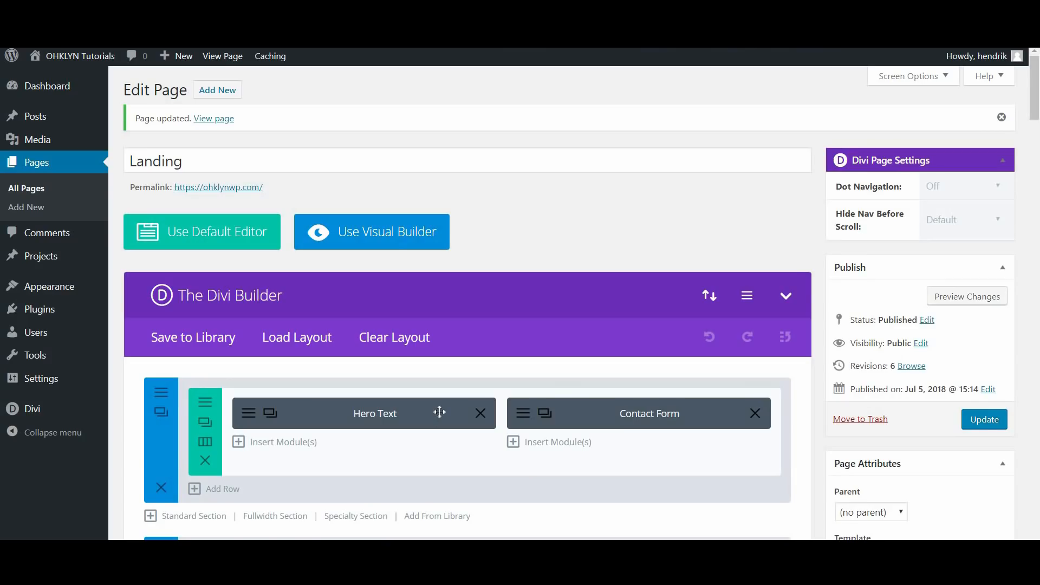
Step: Set the CSS ID of the Landing page section holding the Service modules to "services" and save both the page and Main Menu
scroll(440, 412, down, 8)
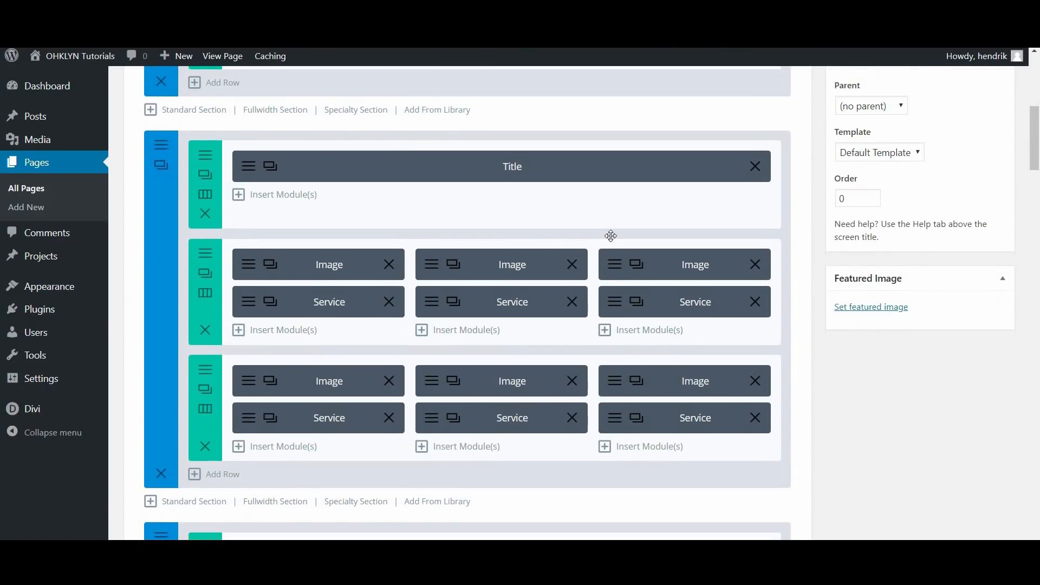
click(164, 145)
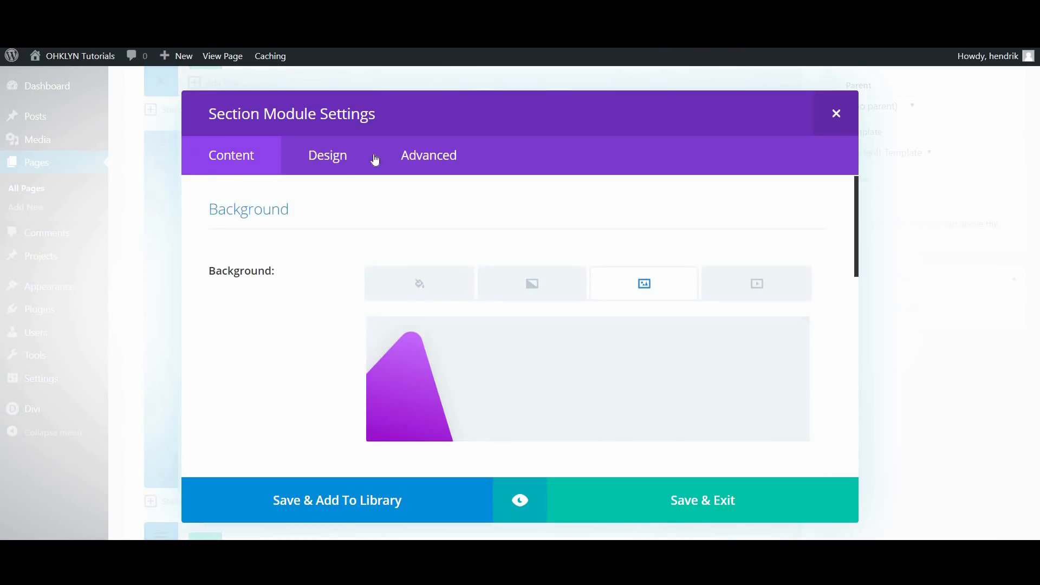
click(436, 160)
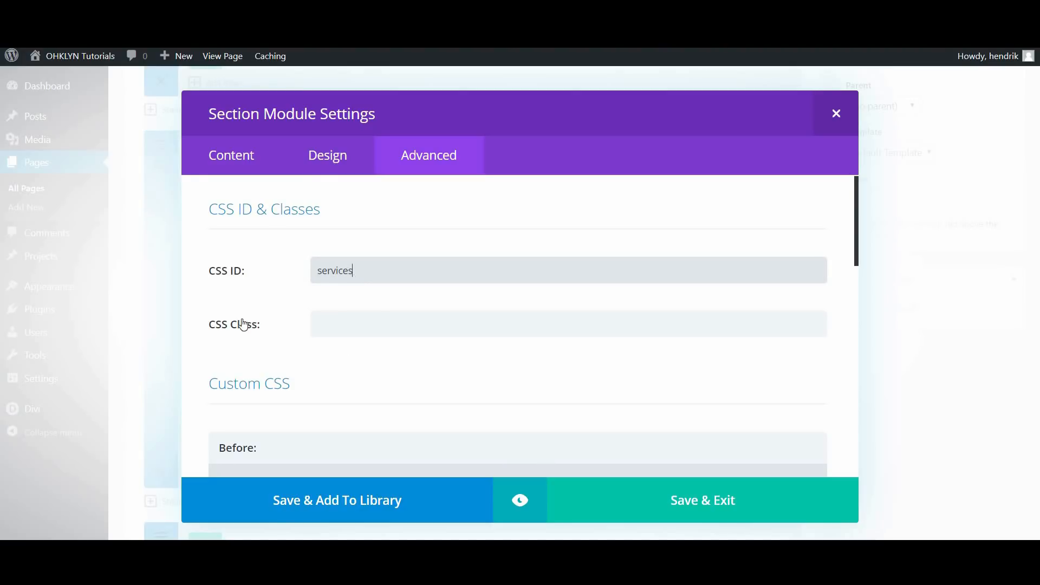
click(705, 501)
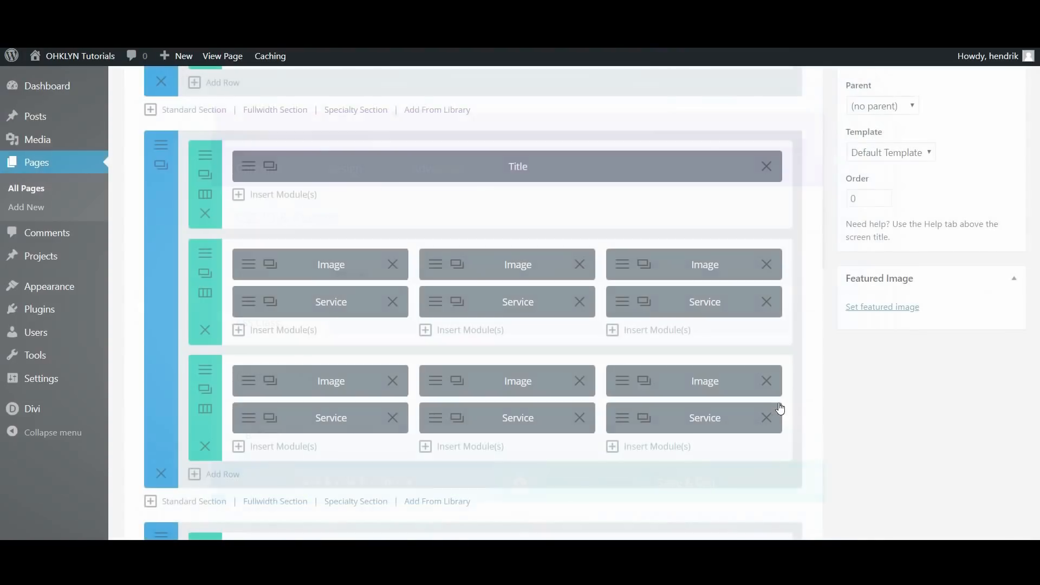
scroll(777, 402, up, 2)
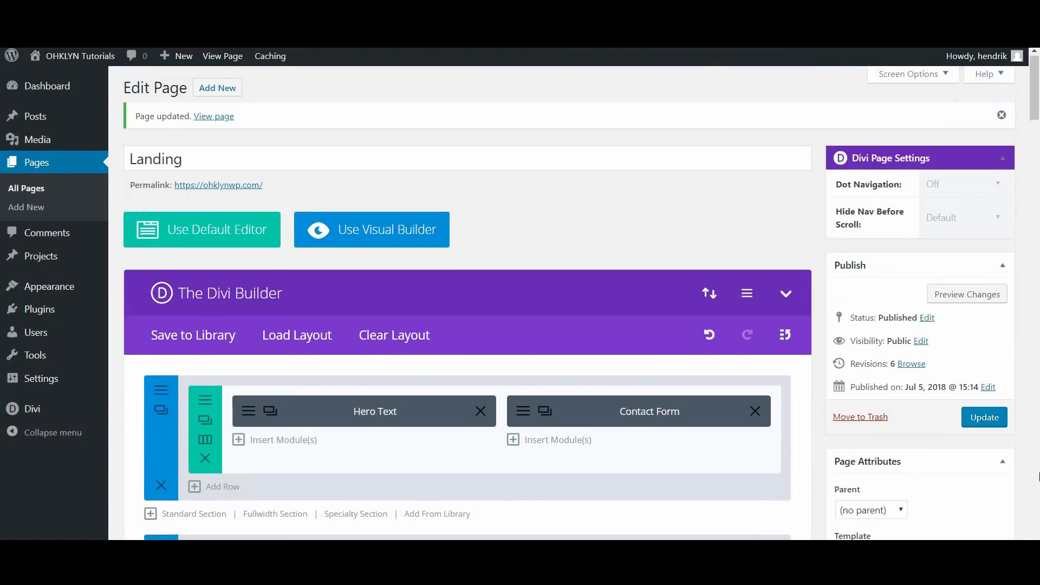
click(985, 424)
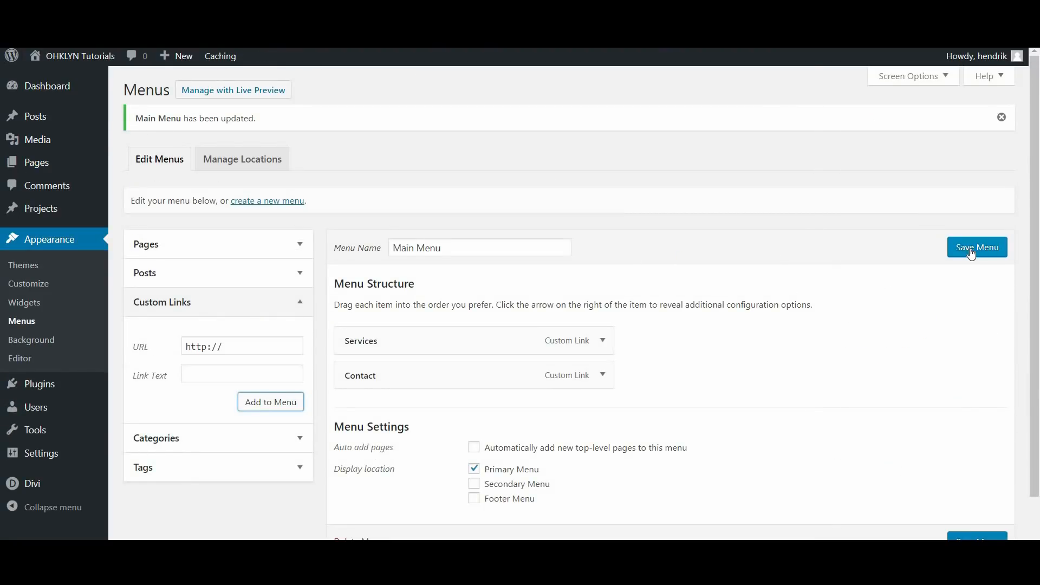
click(970, 253)
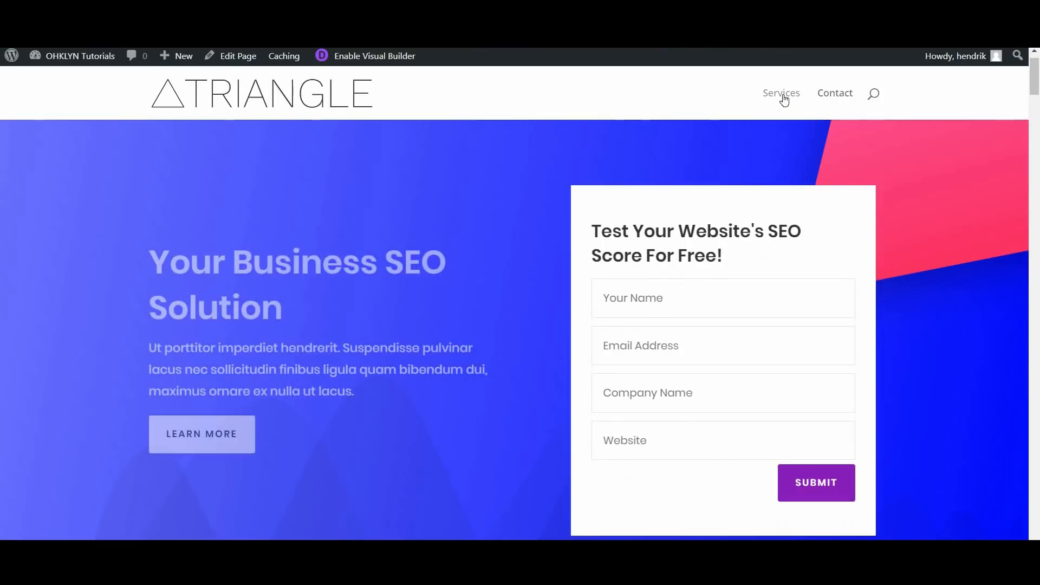
Step: Test the Services and Contact links on the live Landing page and return to its header
click(782, 94)
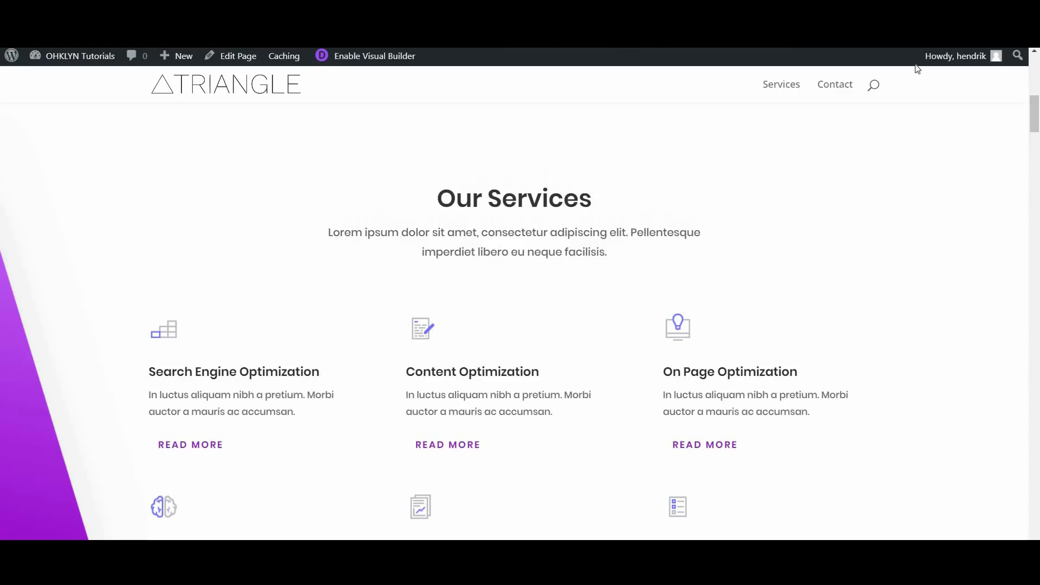
click(831, 87)
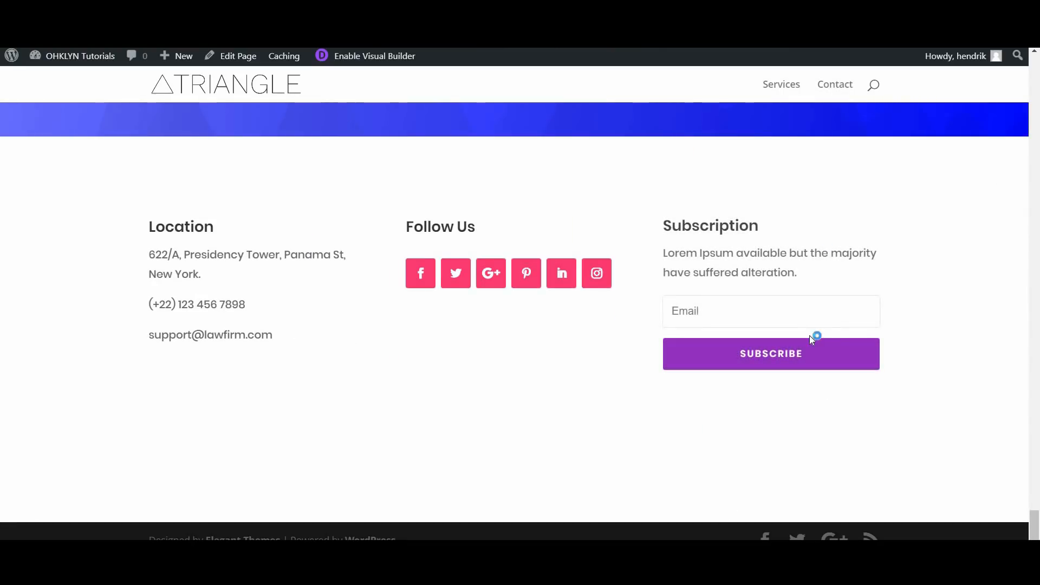
click(777, 90)
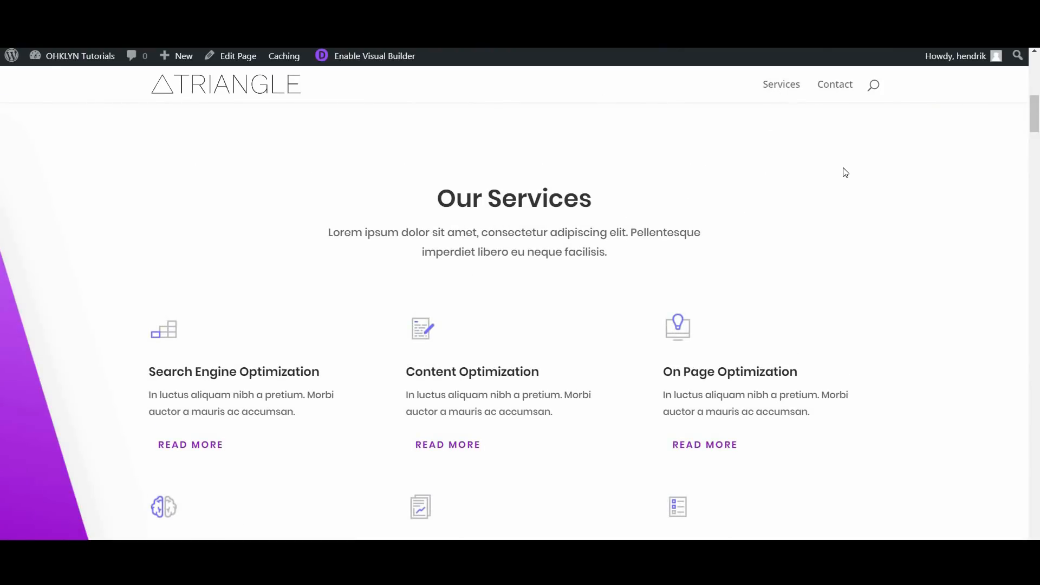
scroll(829, 206, up, 8)
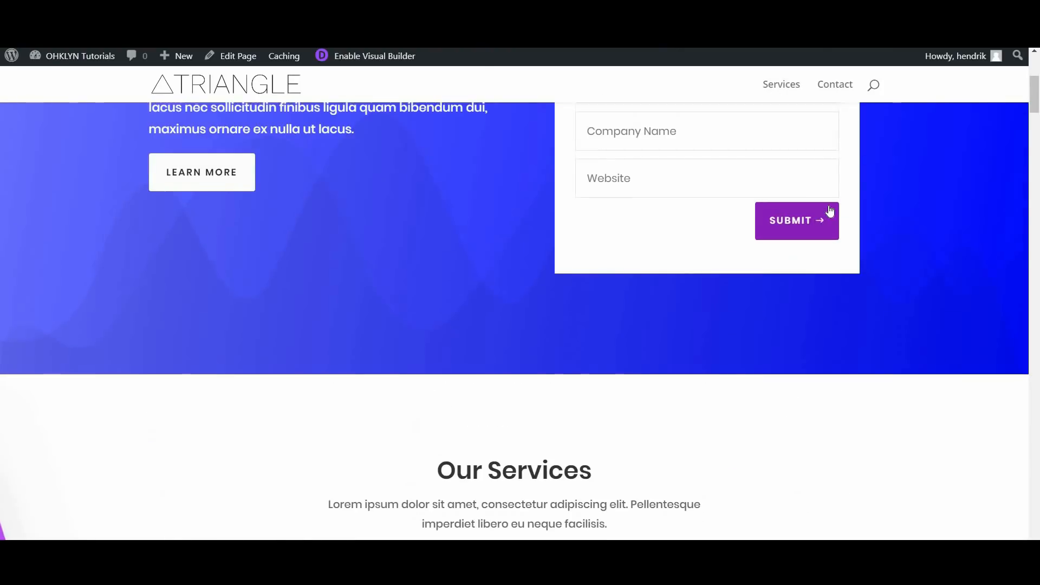
scroll(826, 208, up, 2)
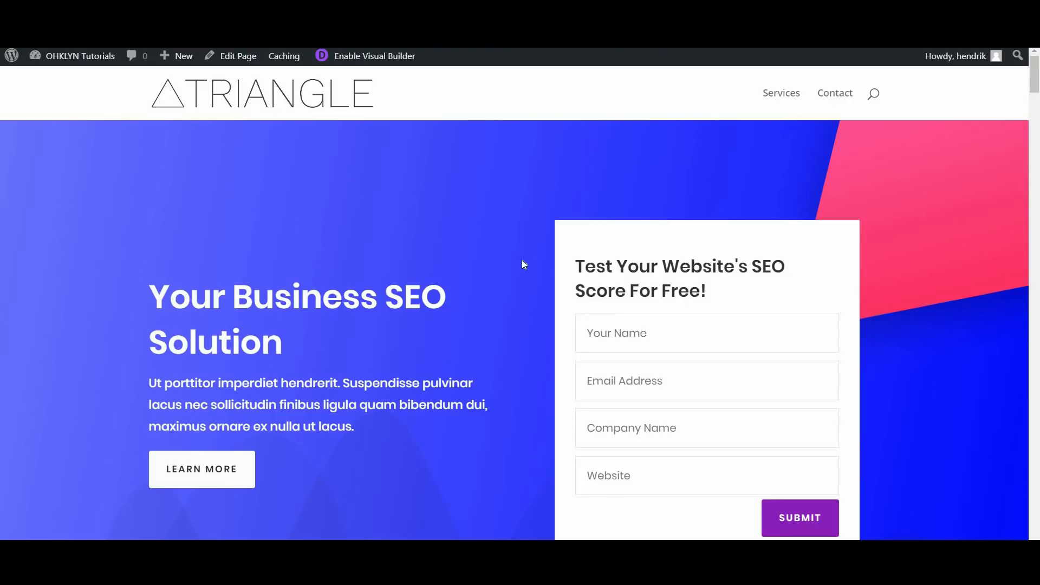
scroll(497, 274, down, 2)
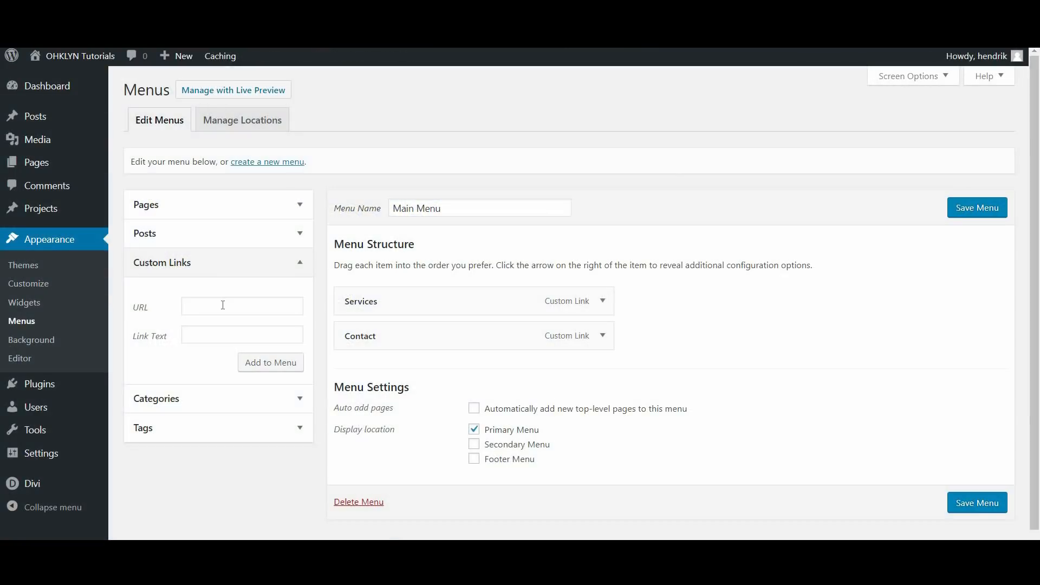
Step: Add two custom links to Main Menu: Blog with URL #blog and About with URL #about
click(221, 306)
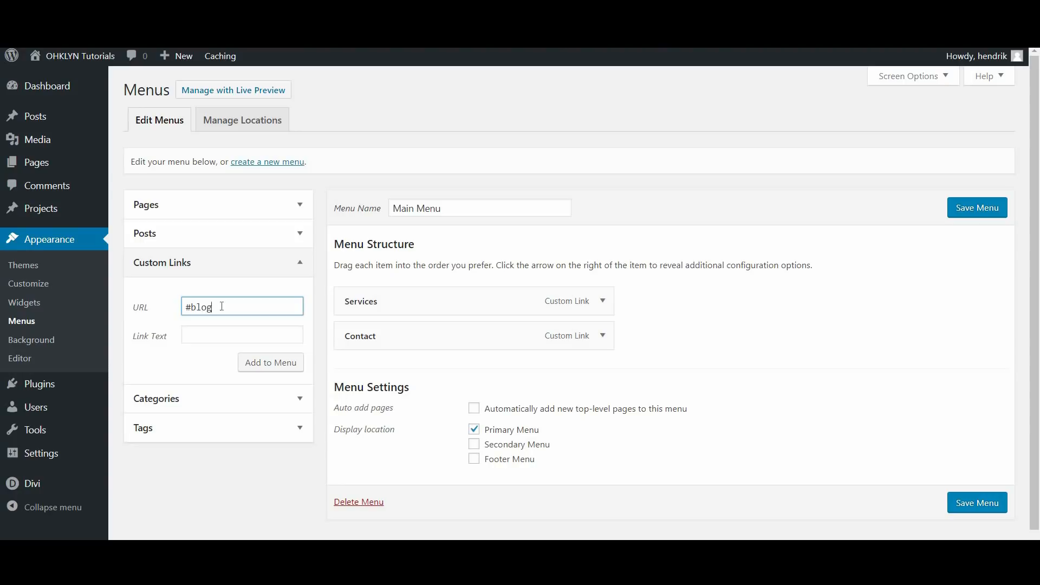
click(195, 336)
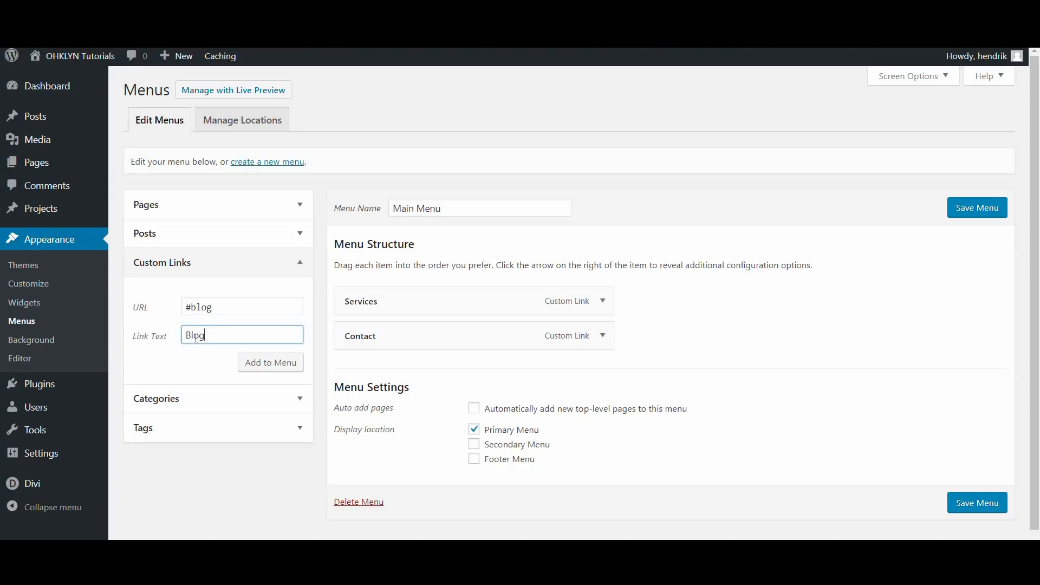
click(252, 365)
triple_click(214, 309)
text(#about)
key(Tab)
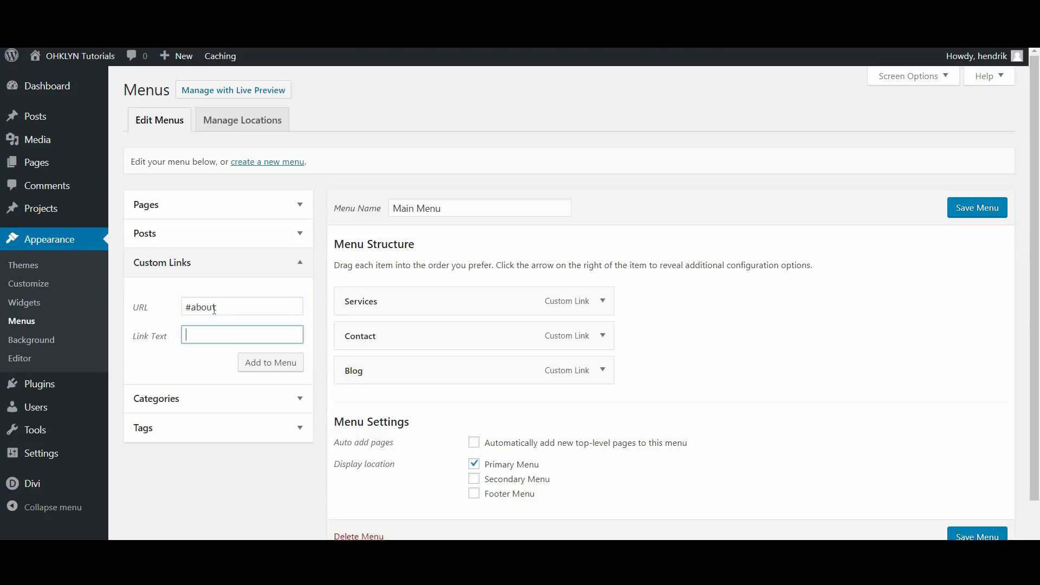
text(About)
click(258, 364)
double_click(222, 308)
triple_click(222, 308)
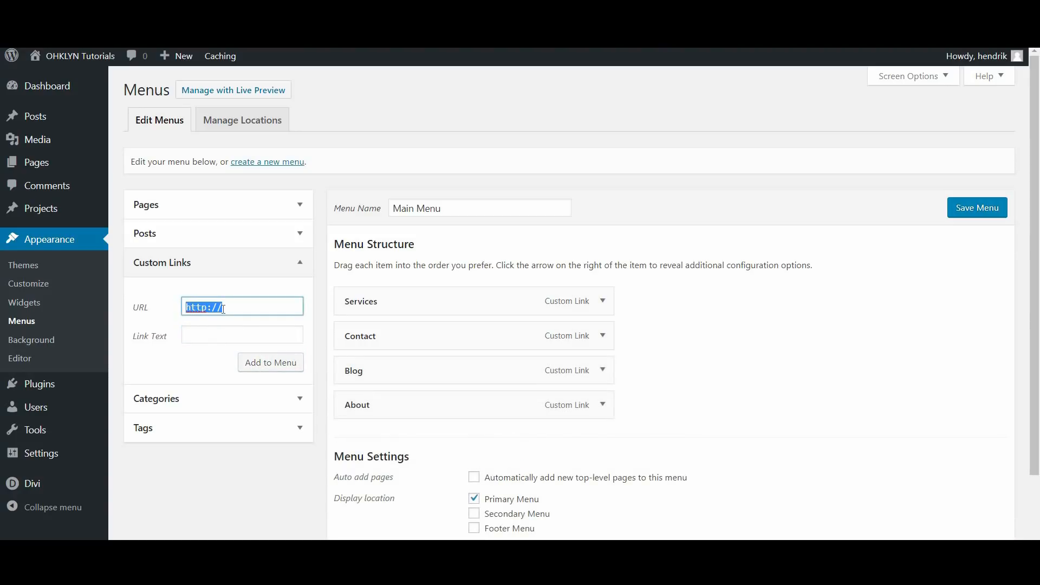
text(#)
text(https://ohklyn.com/)
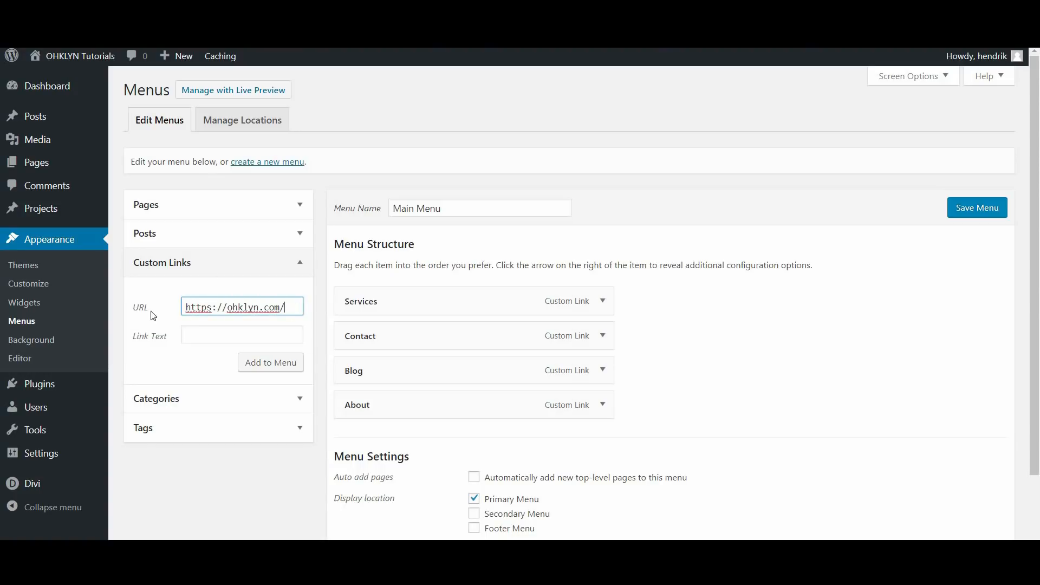
click(223, 337)
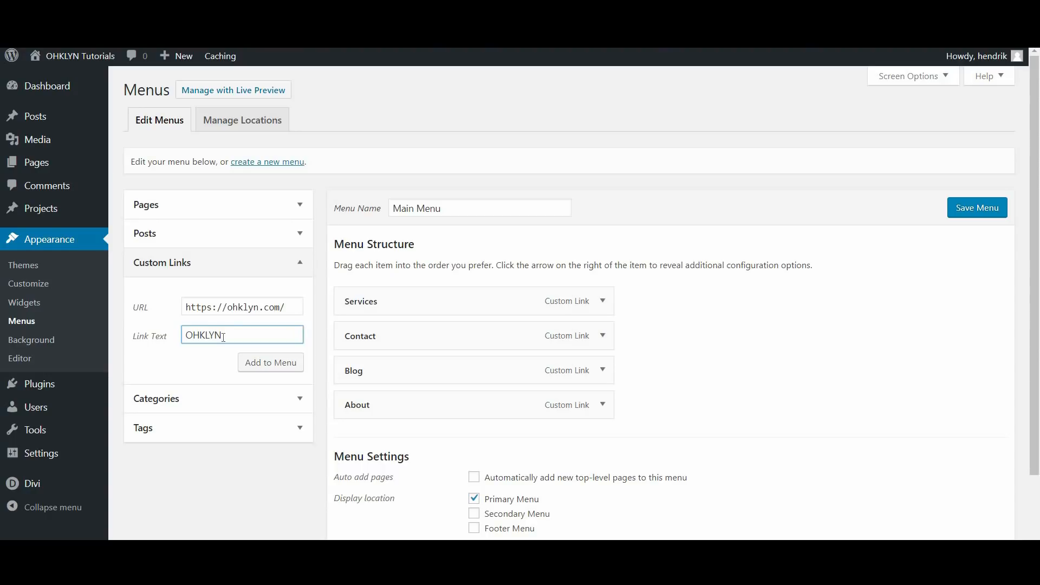
click(260, 365)
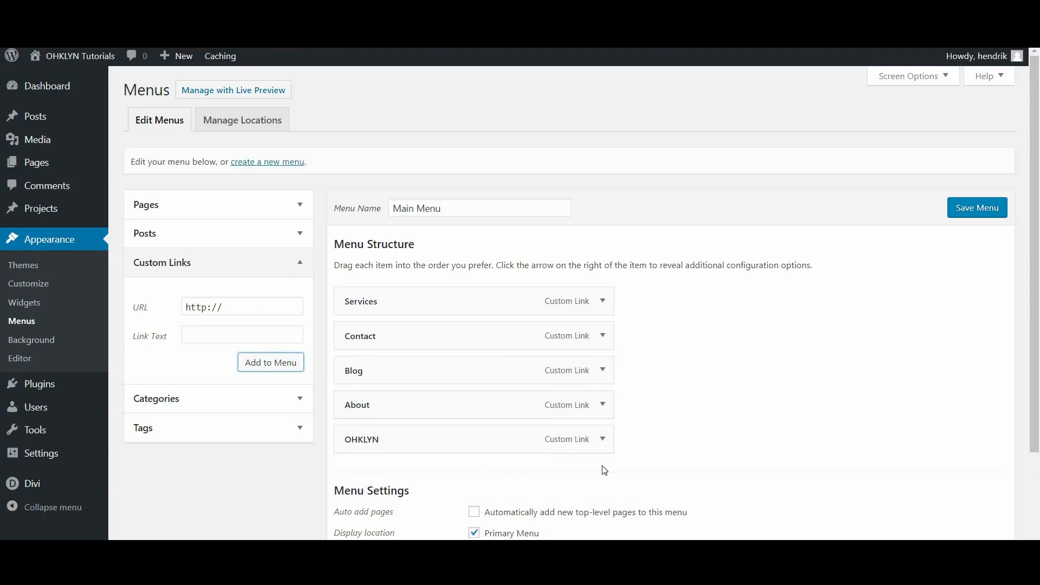
click(984, 213)
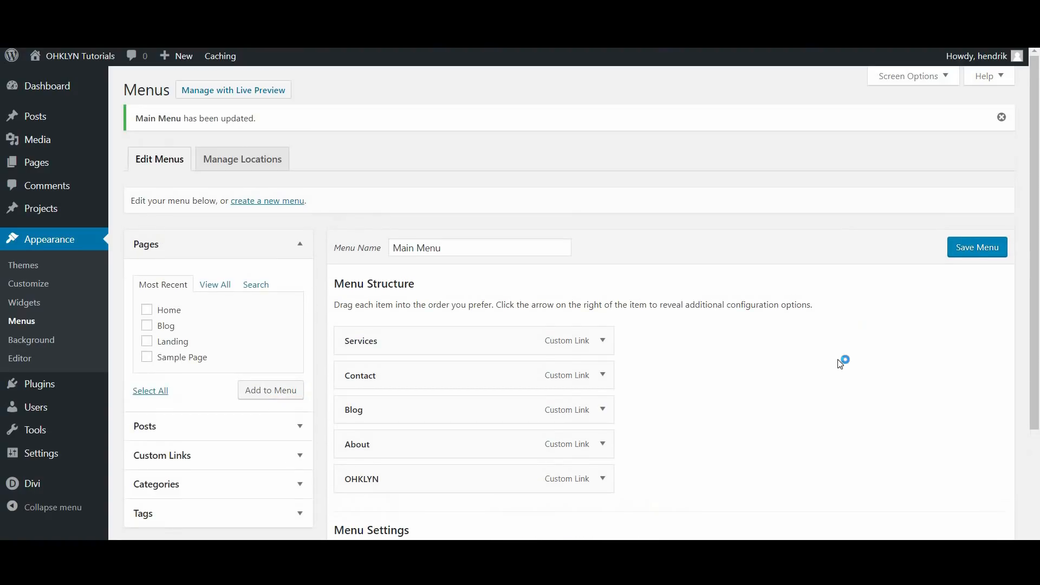
Step: Set the OHKLYN menu item to open its link in a new tab and save Main Menu
scroll(704, 341, down, 3)
click(603, 323)
scroll(601, 322, down, 3)
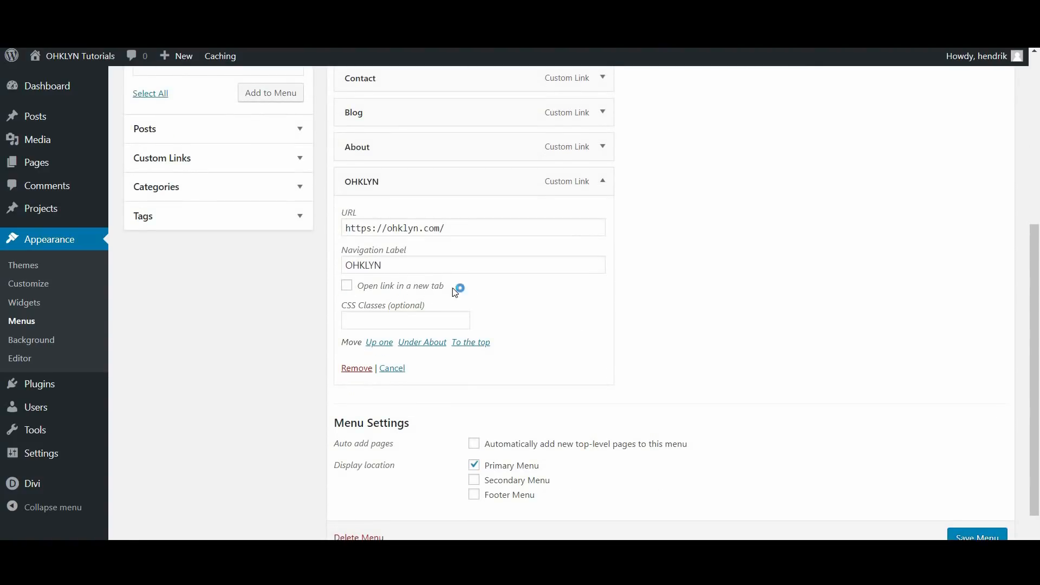
click(347, 285)
click(983, 536)
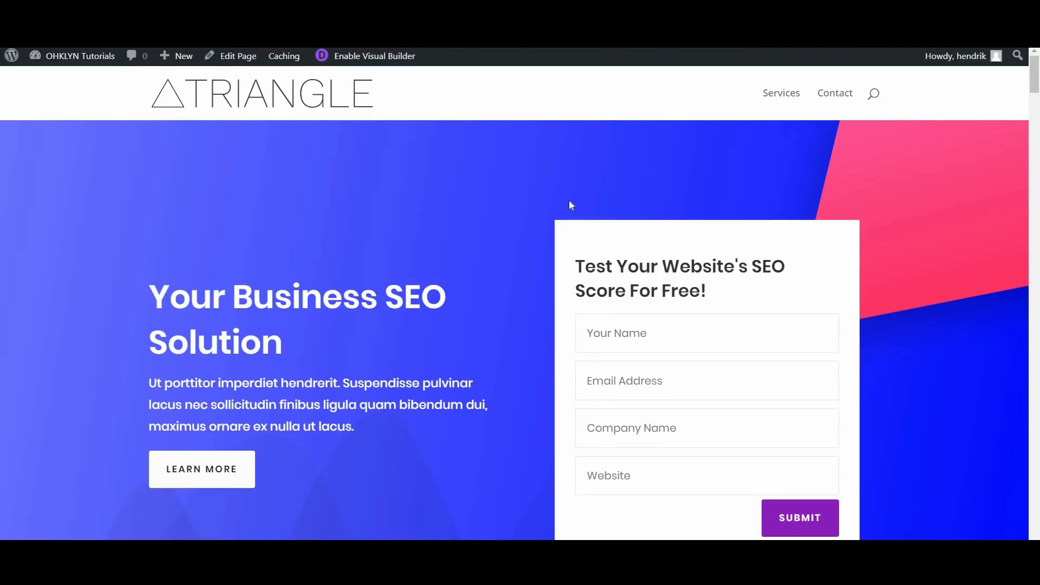
Step: Reload the live Landing page and test the OHKLYN link in its header menu
key(F5)
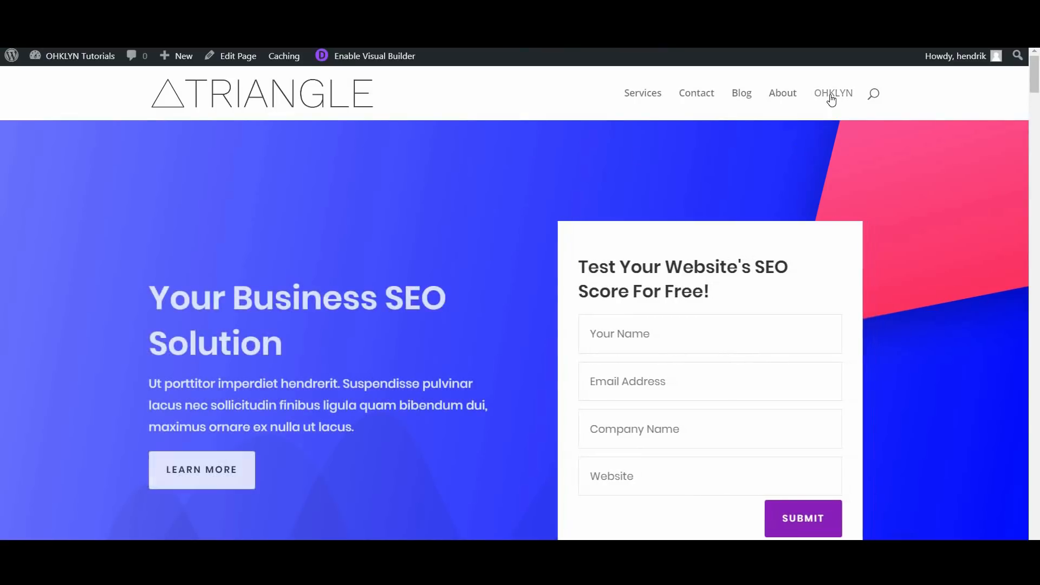
click(830, 95)
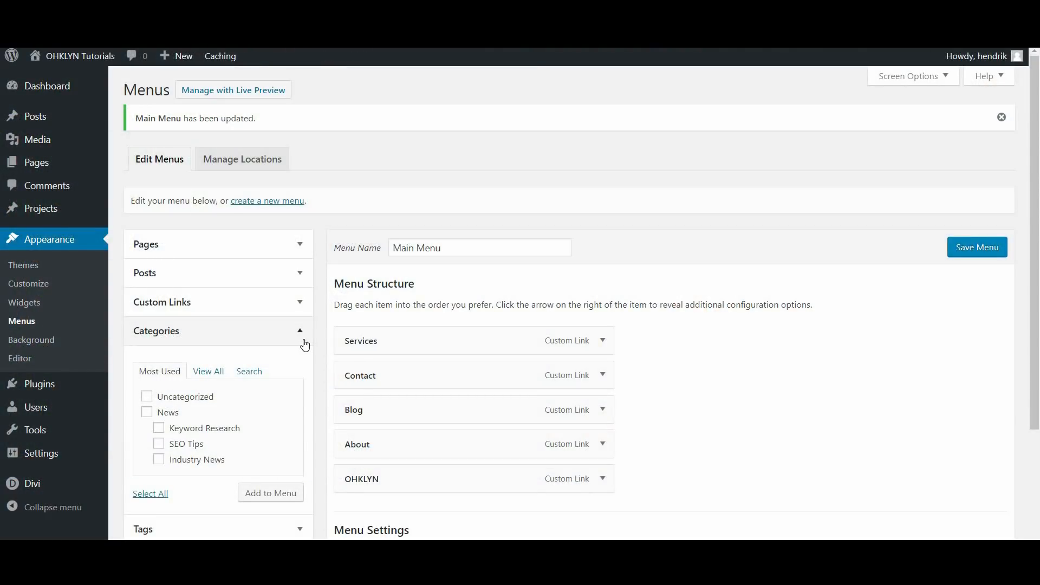
Step: Add the Keyword Research, SEO Tips and Industry News categories to Main Menu
click(302, 333)
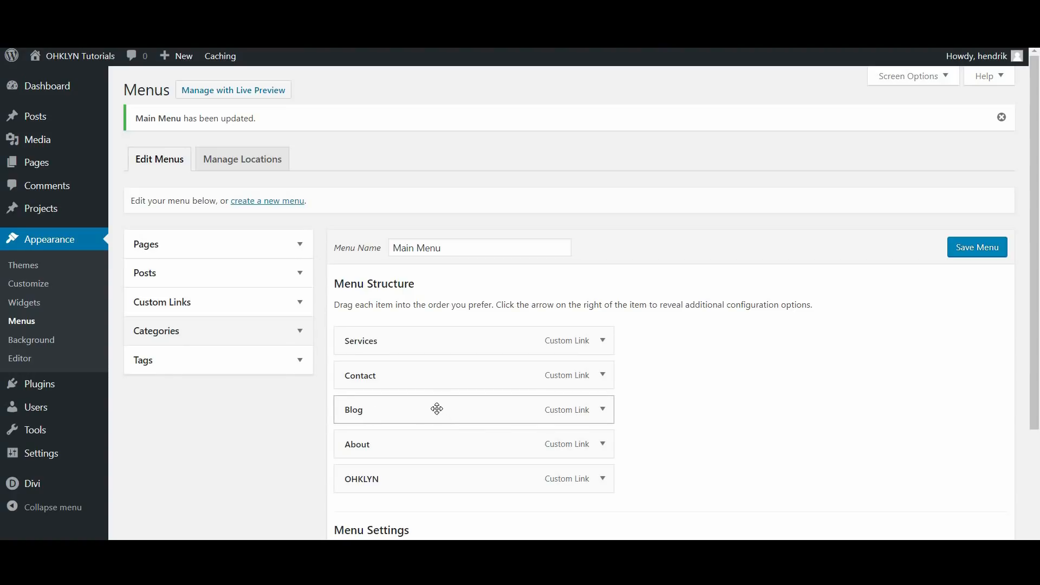
click(276, 340)
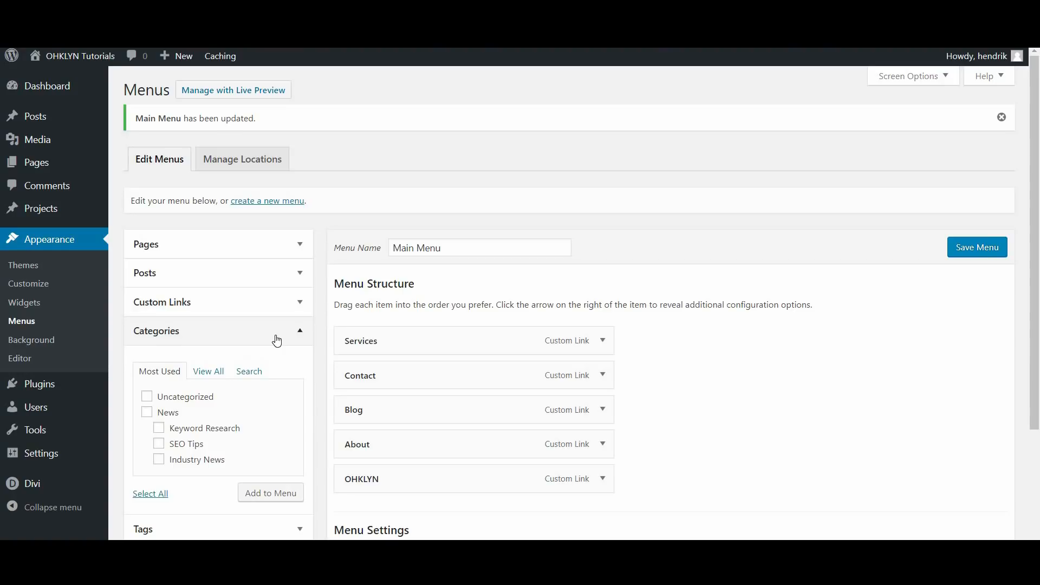
click(183, 428)
click(177, 444)
click(176, 465)
click(269, 493)
Step: Nest Keyword Research, SEO Tips and Industry News as sub items under Blog and save Main Menu
scroll(722, 408, down, 3)
drag(437, 382, 427, 303)
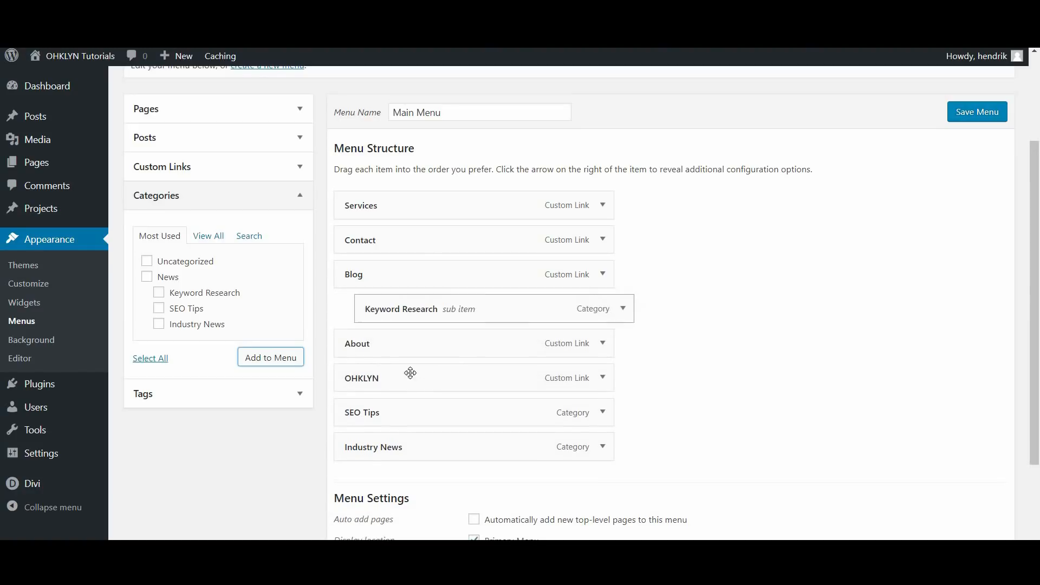
drag(374, 413, 395, 342)
drag(368, 452, 388, 378)
click(948, 116)
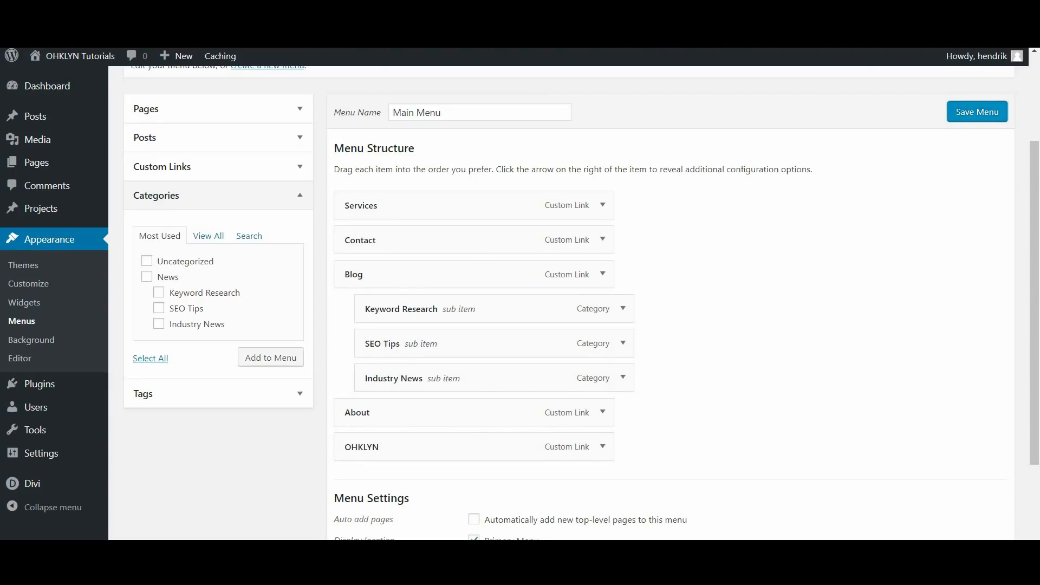
Step: Reload the live Landing page, open Keyword Research from the Blog submenu and look through the category's posts
key(ctrl+Tab)
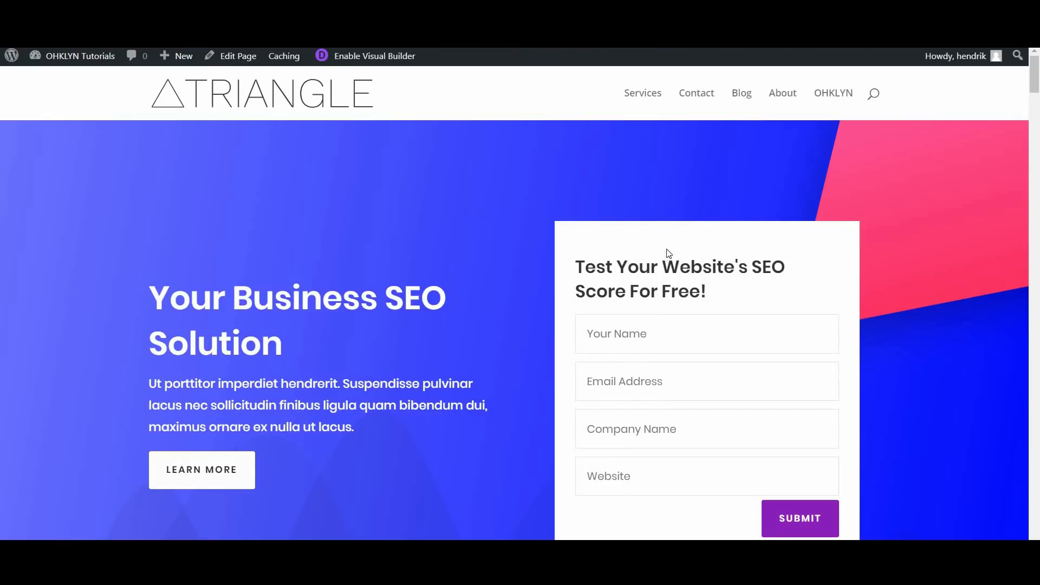
key(F5)
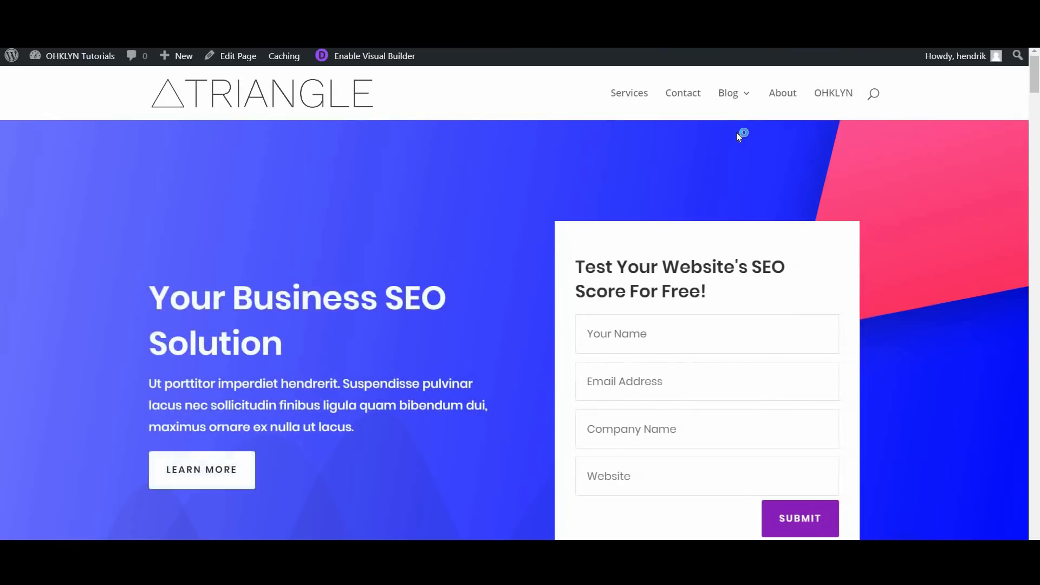
mouse_move(737, 93)
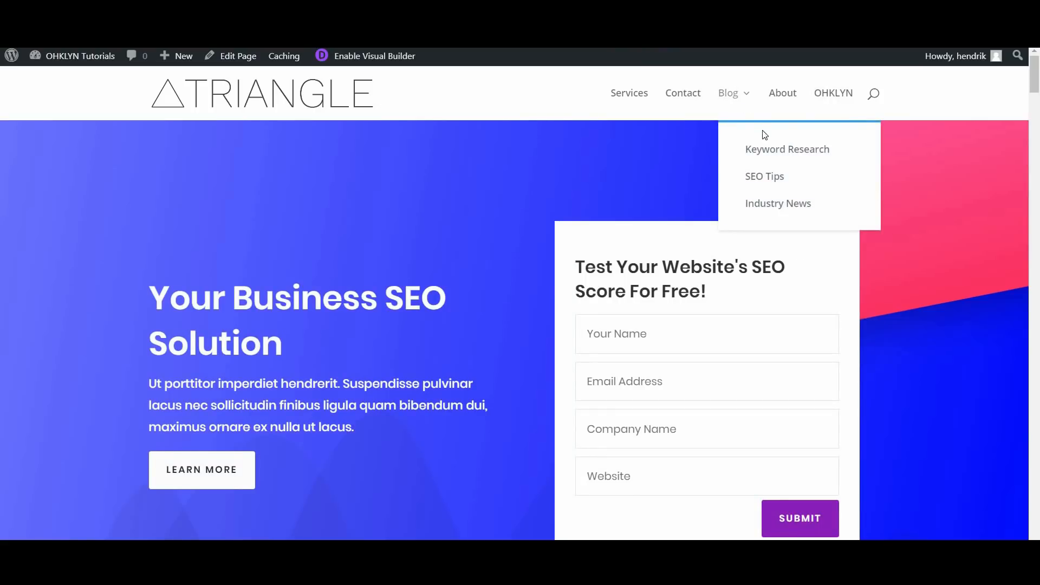
click(781, 150)
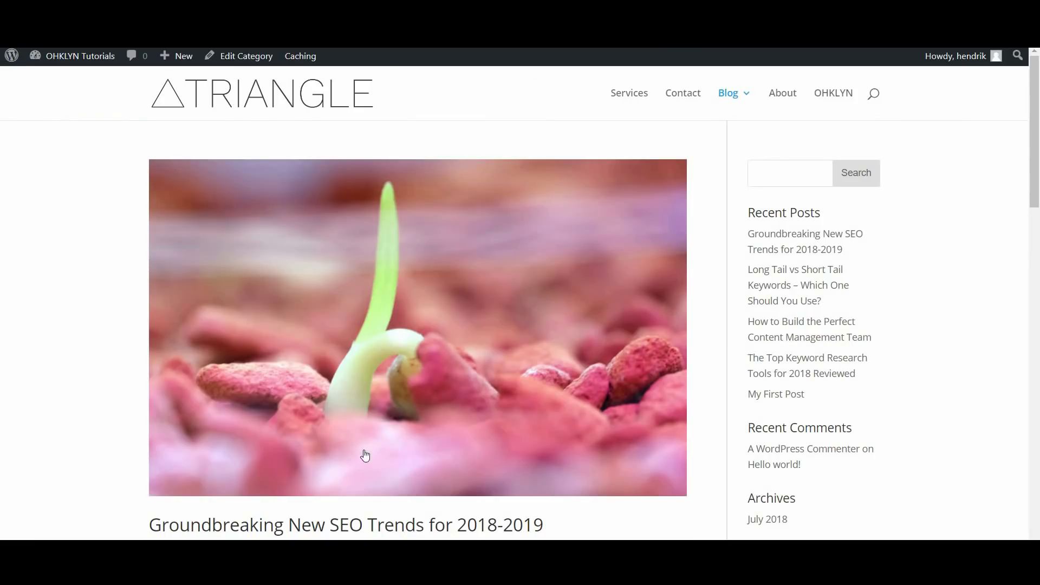
scroll(377, 421, down, 5)
scroll(378, 420, down, 5)
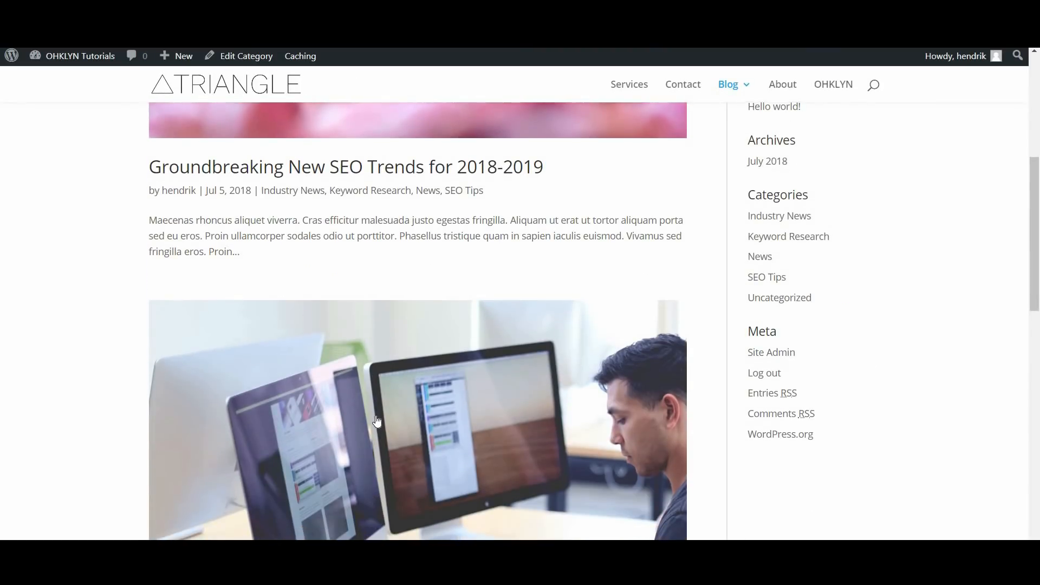
scroll(377, 421, down, 8)
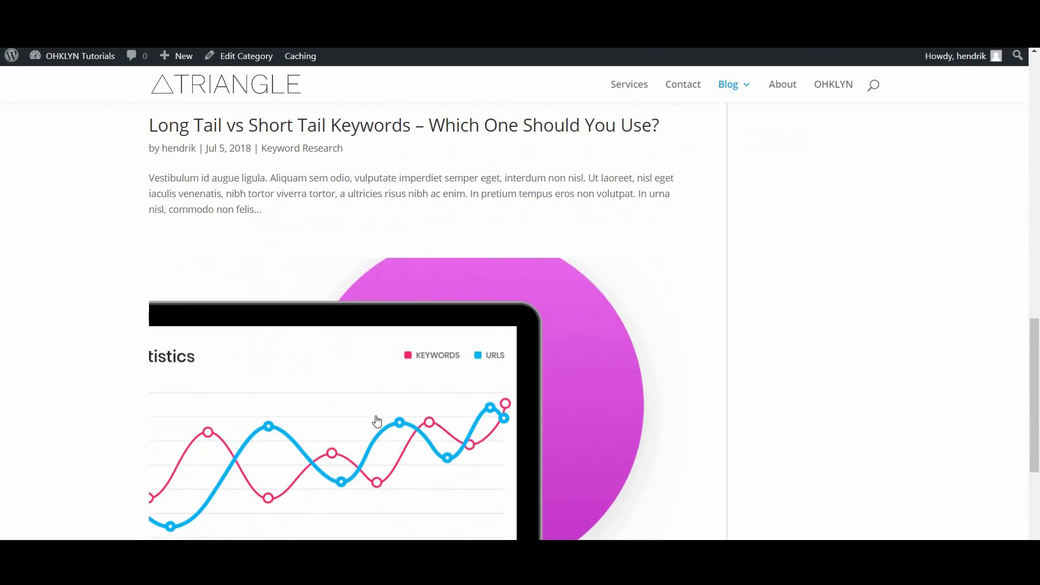
scroll(376, 416, up, 15)
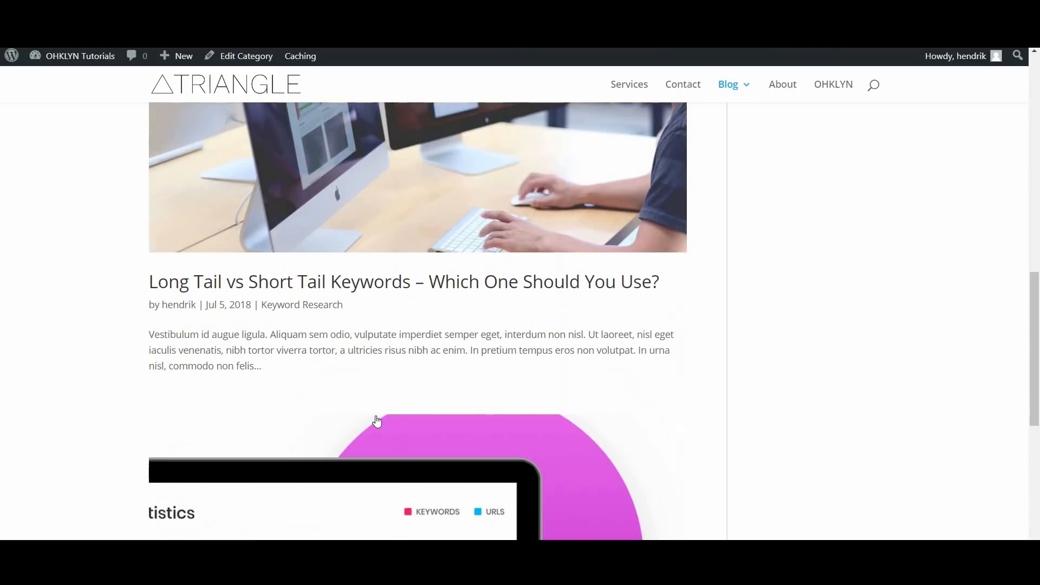
scroll(375, 418, up, 5)
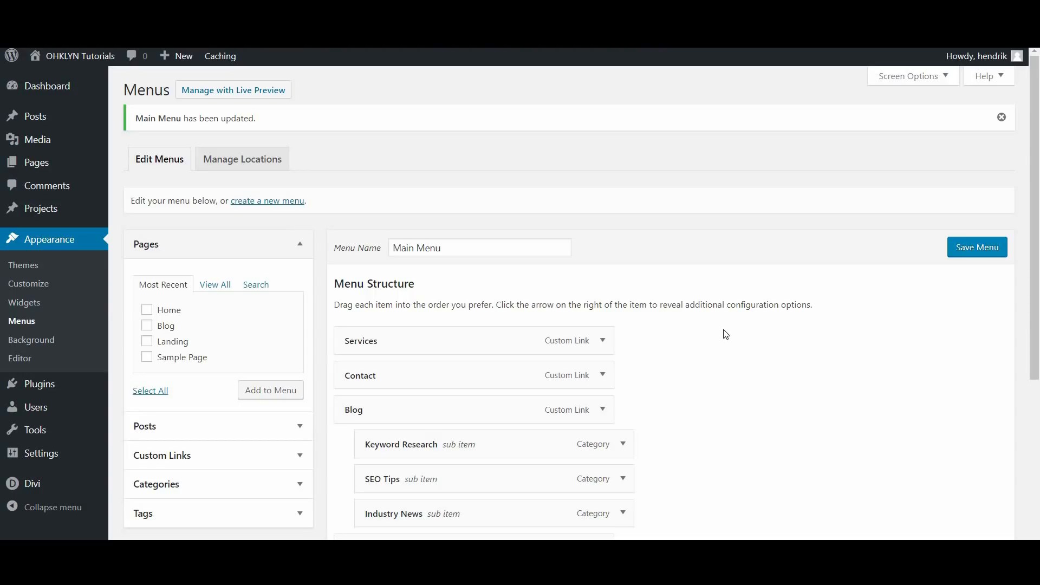
Step: Give the Blog menu item a CSS class starting with "mega-" and check its submenu on the live site
scroll(666, 352, down, 3)
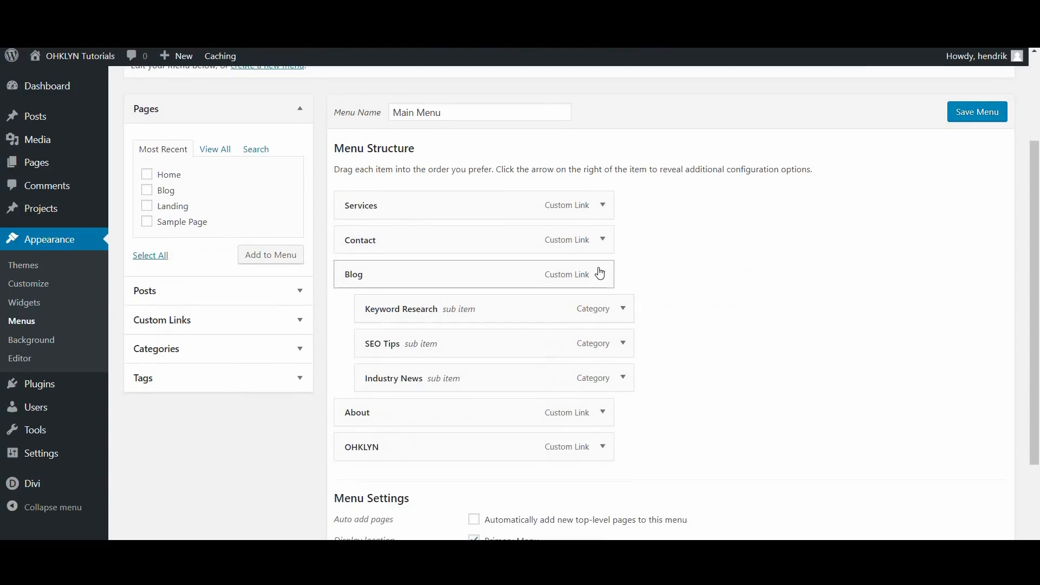
click(601, 274)
scroll(515, 331, down, 1)
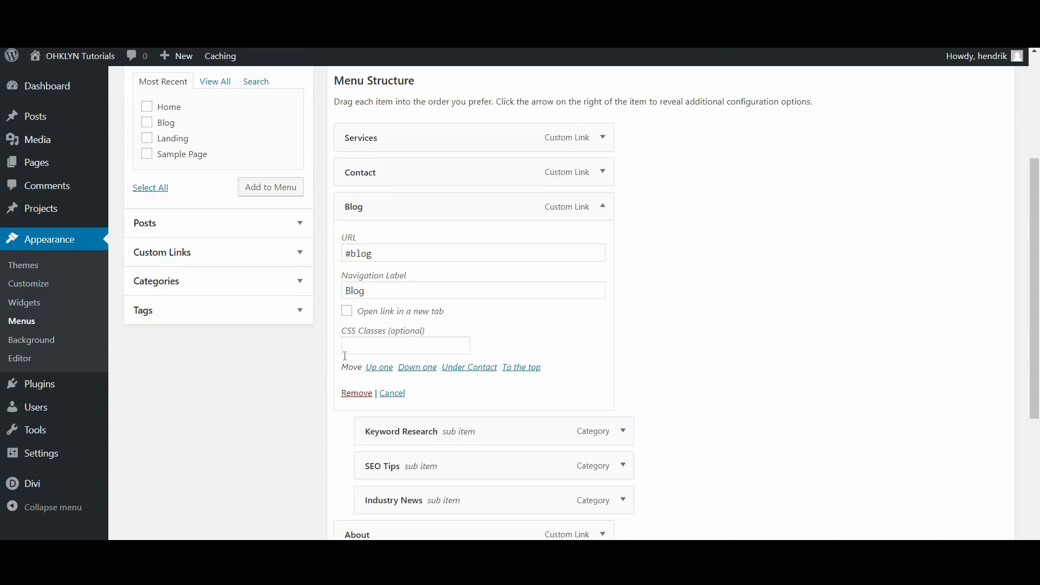
click(390, 342)
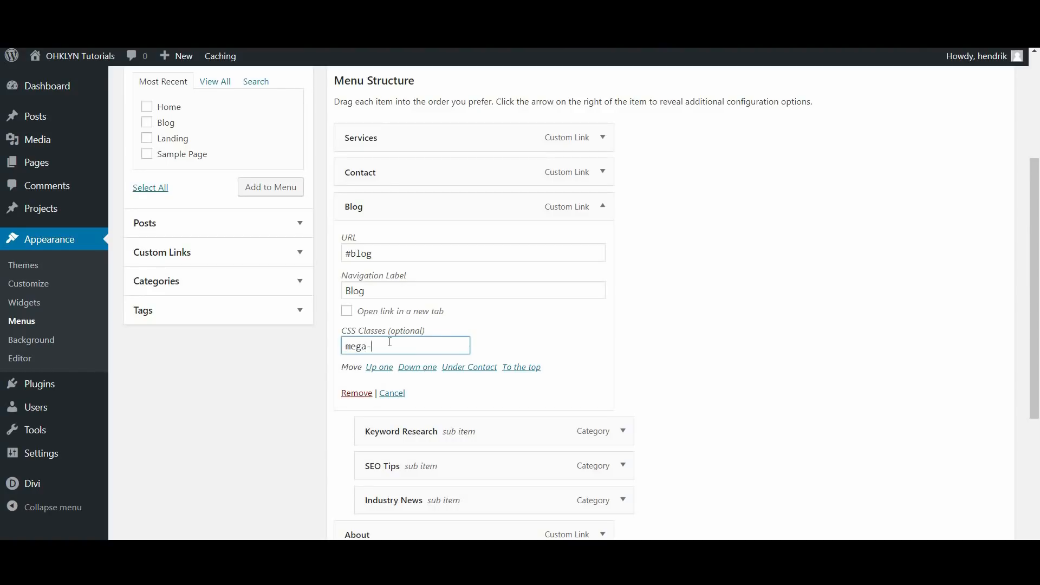
key(Return)
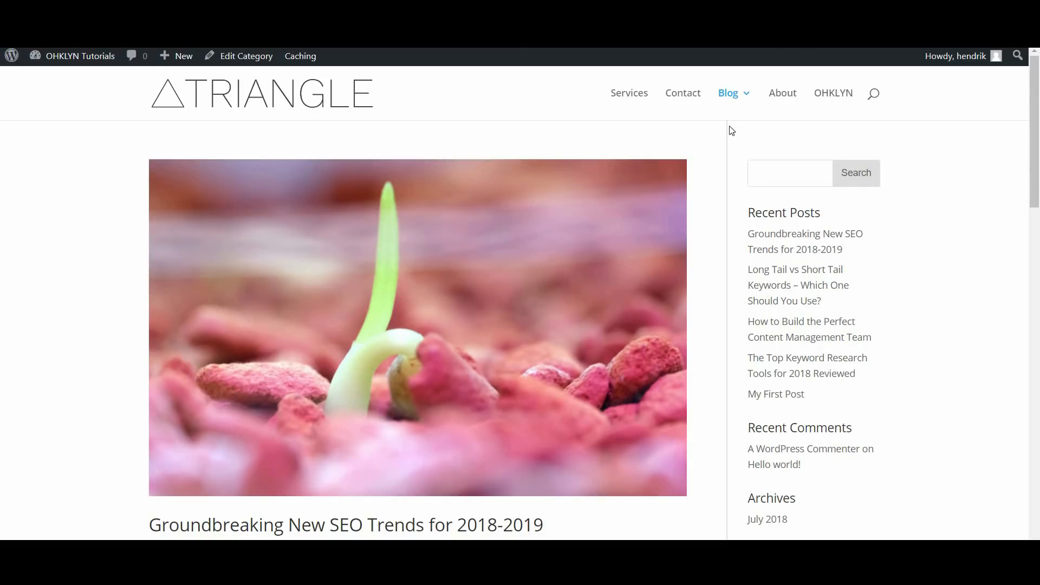
mouse_move(739, 99)
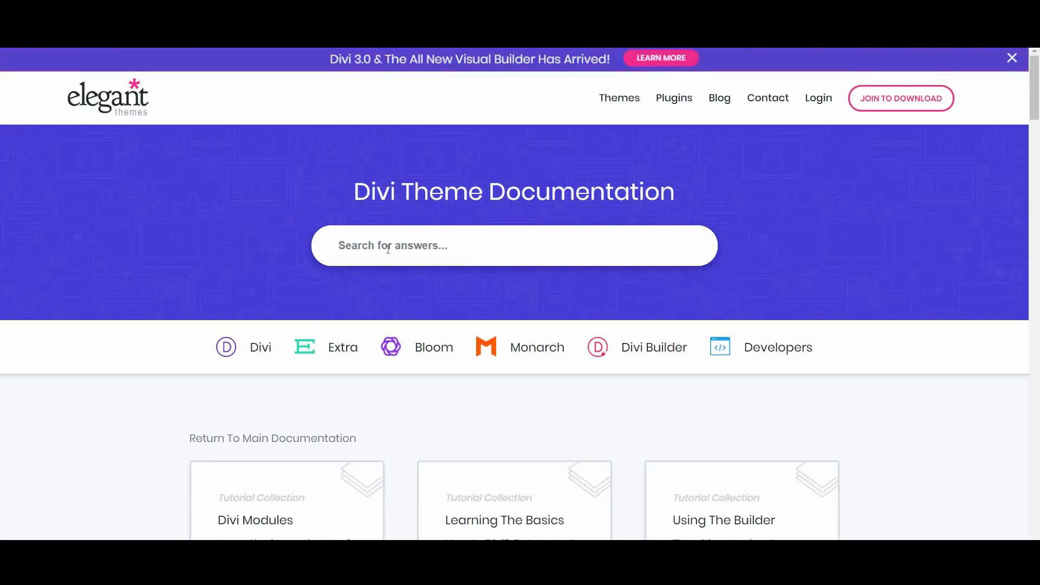
Step: Search the Divi theme documentation for "mega menu" and read the article Creating Mega Menus In Divi
click(388, 249)
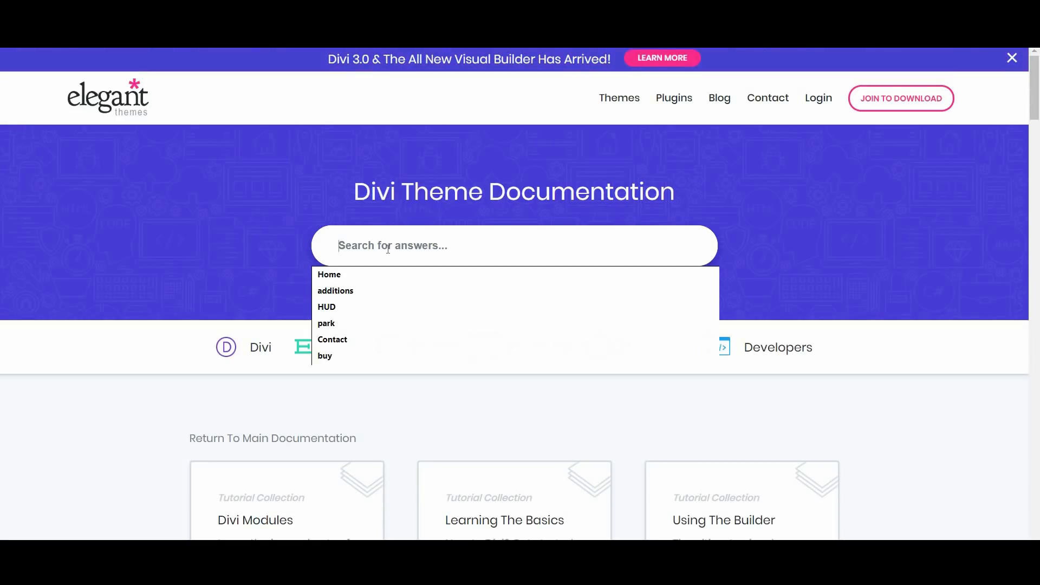
text(mega menu)
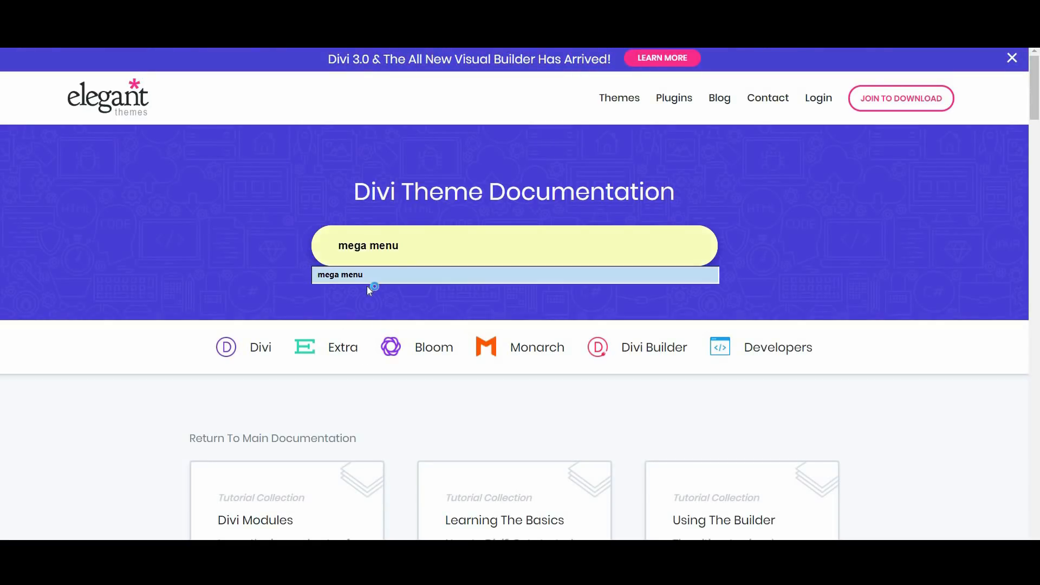
click(369, 281)
key(Return)
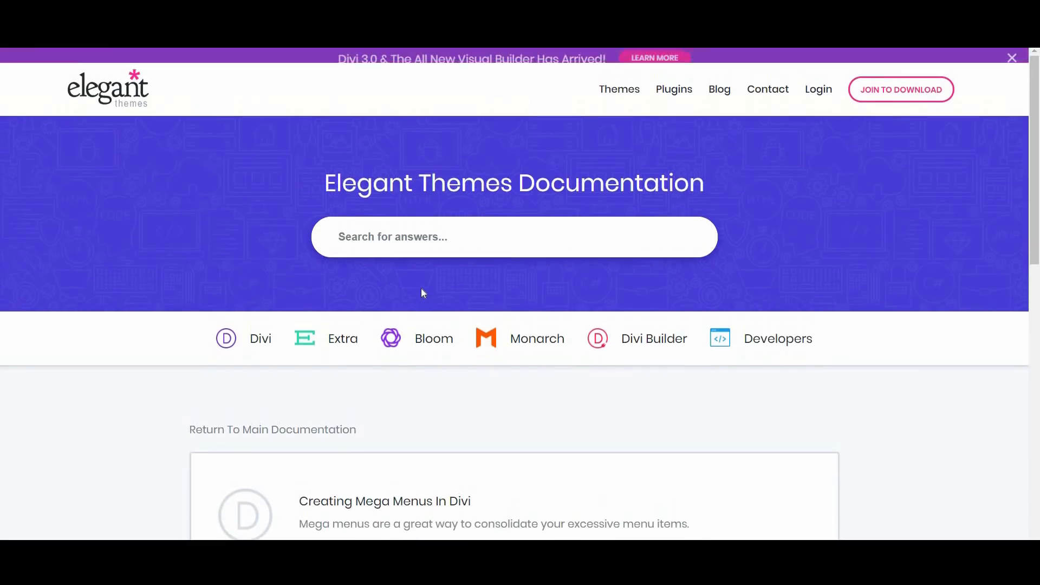
scroll(443, 302, down, 5)
click(421, 247)
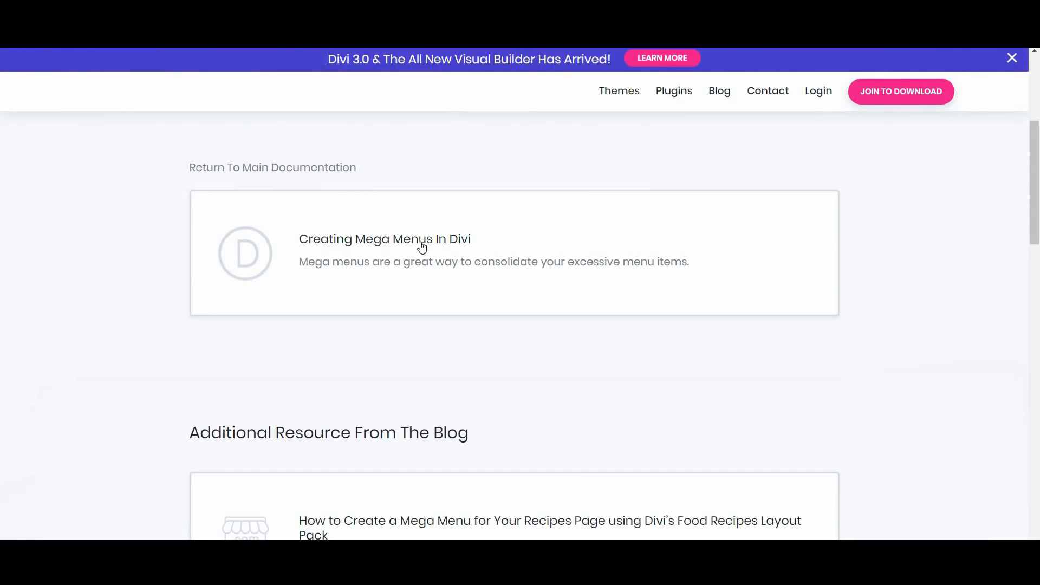
scroll(475, 398, down, 4)
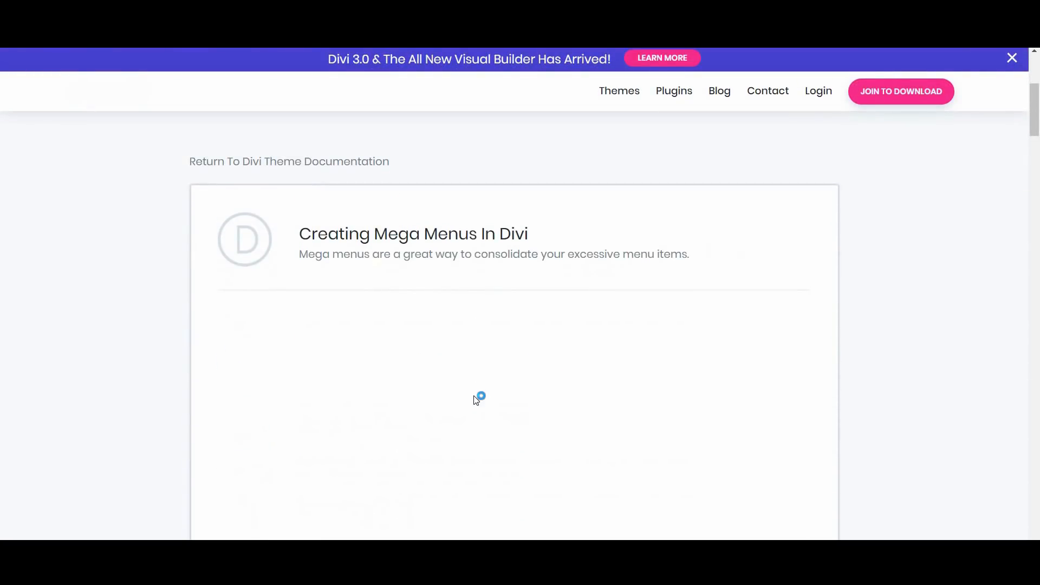
scroll(475, 401, down, 4)
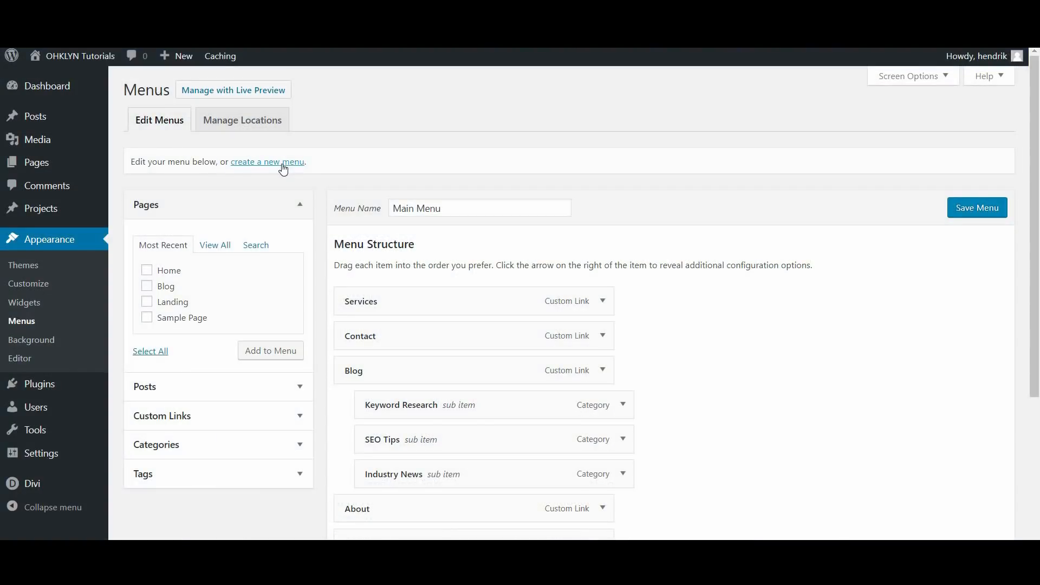
Step: Create a new menu named Footer Menu and choose its display location
click(282, 168)
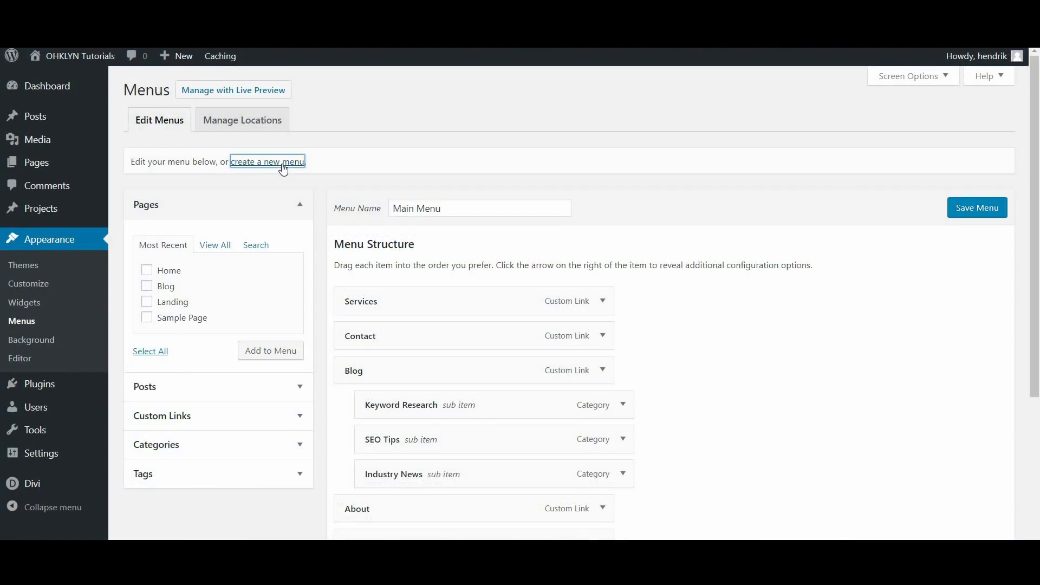
click(418, 212)
text(Footer)
click(516, 234)
click(996, 210)
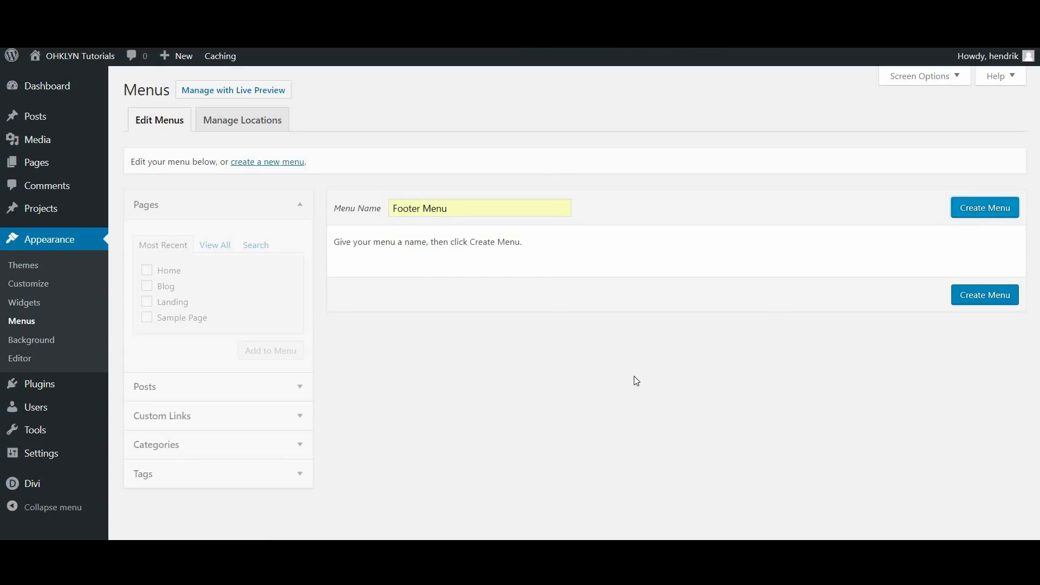
click(501, 399)
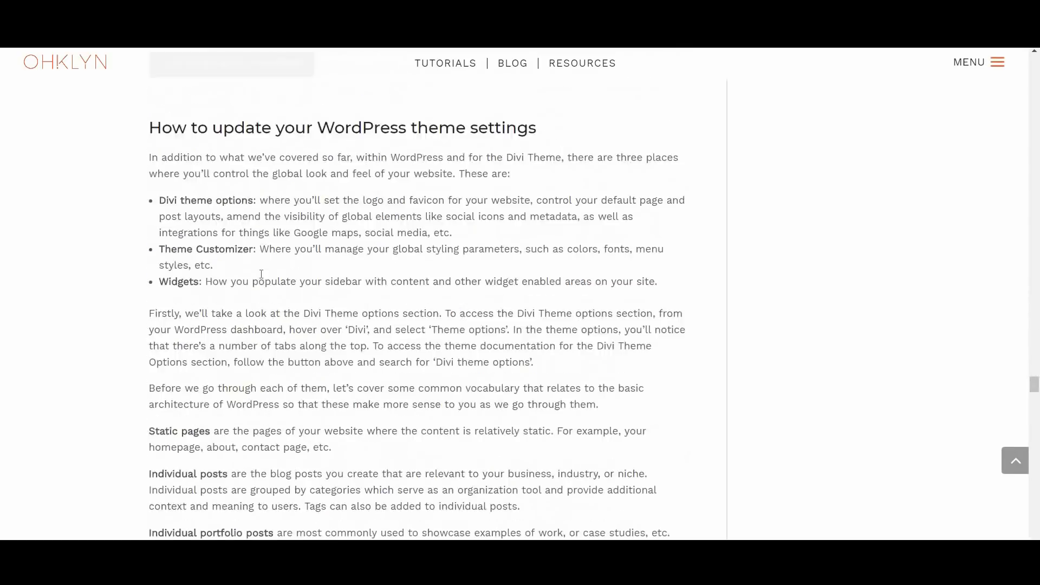
Step: Review the General, Layout and Integration settings in the Divi Theme Options
scroll(260, 274, down, 1)
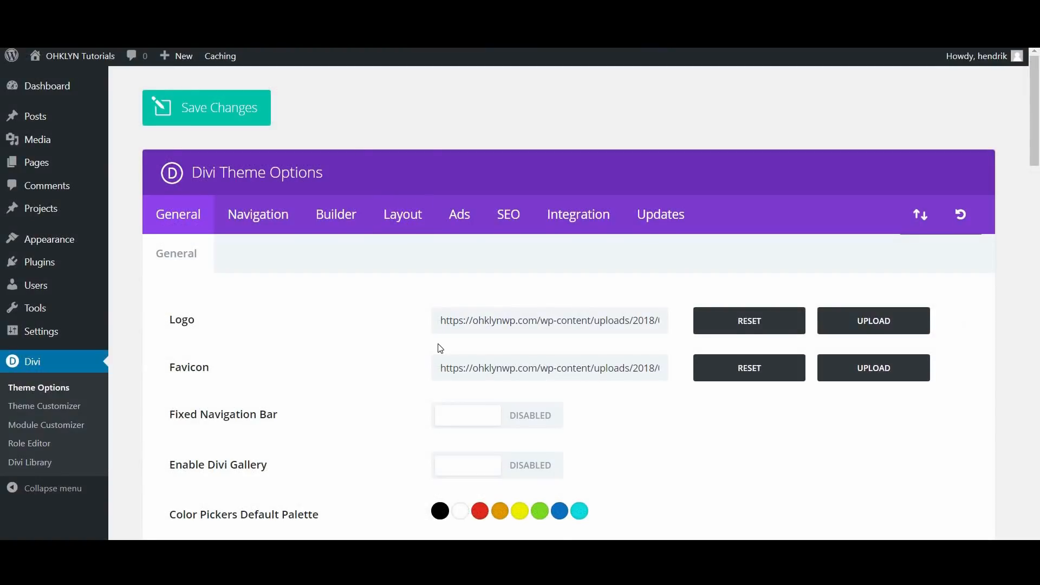
scroll(440, 348, down, 3)
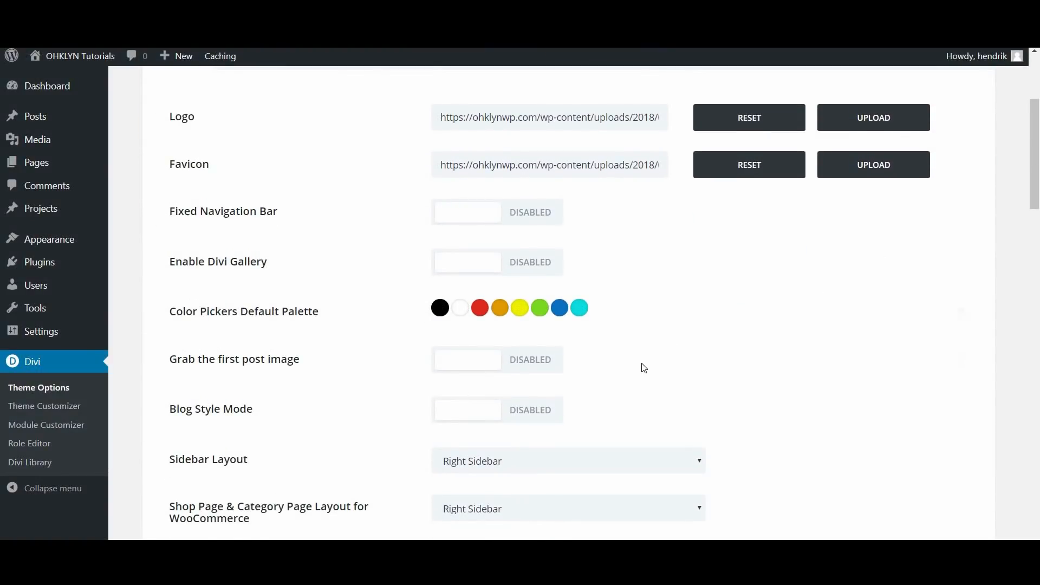
scroll(644, 369, down, 12)
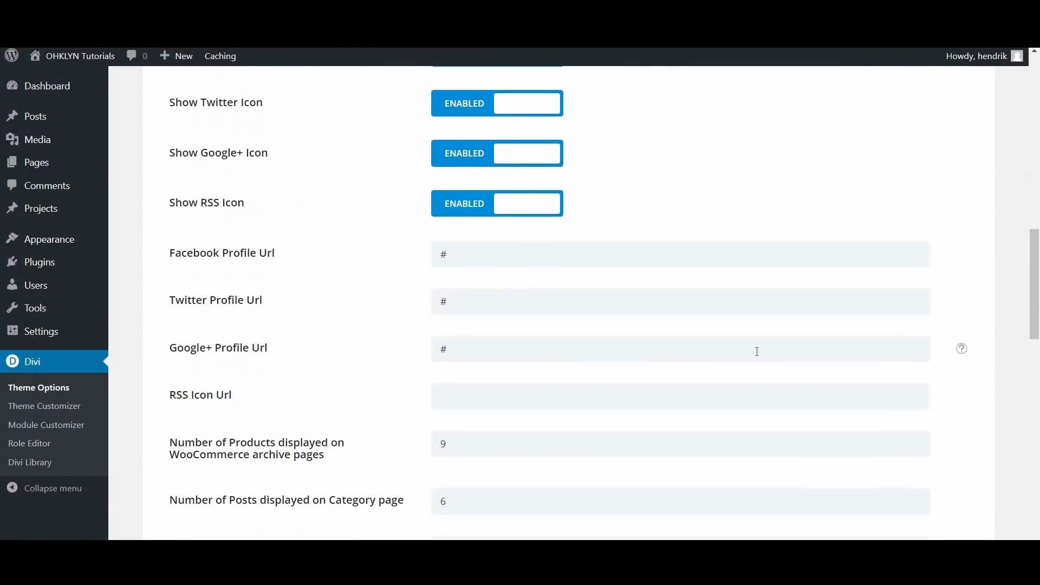
scroll(757, 351, down, 6)
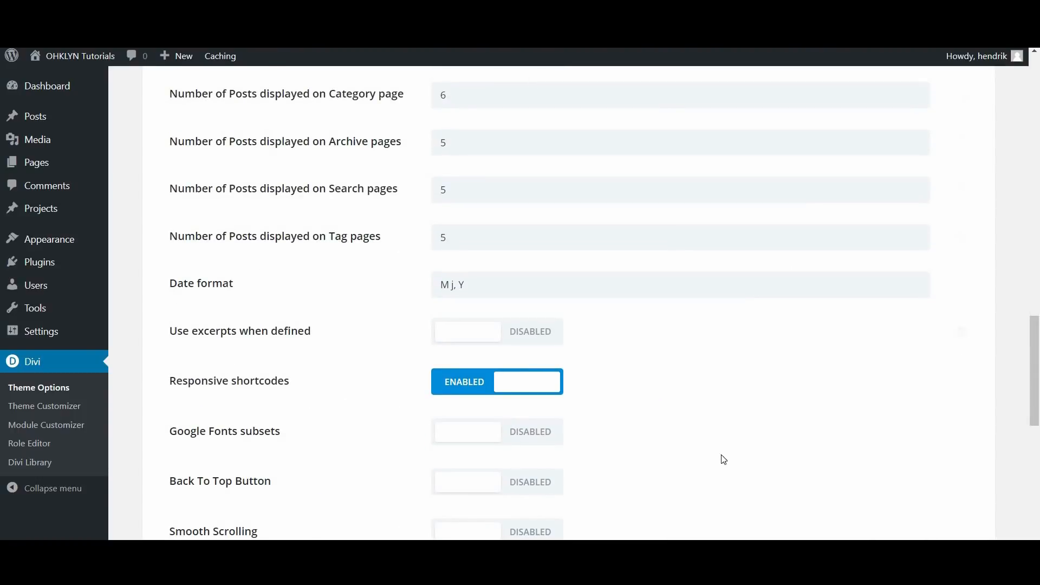
scroll(724, 459, up, 20)
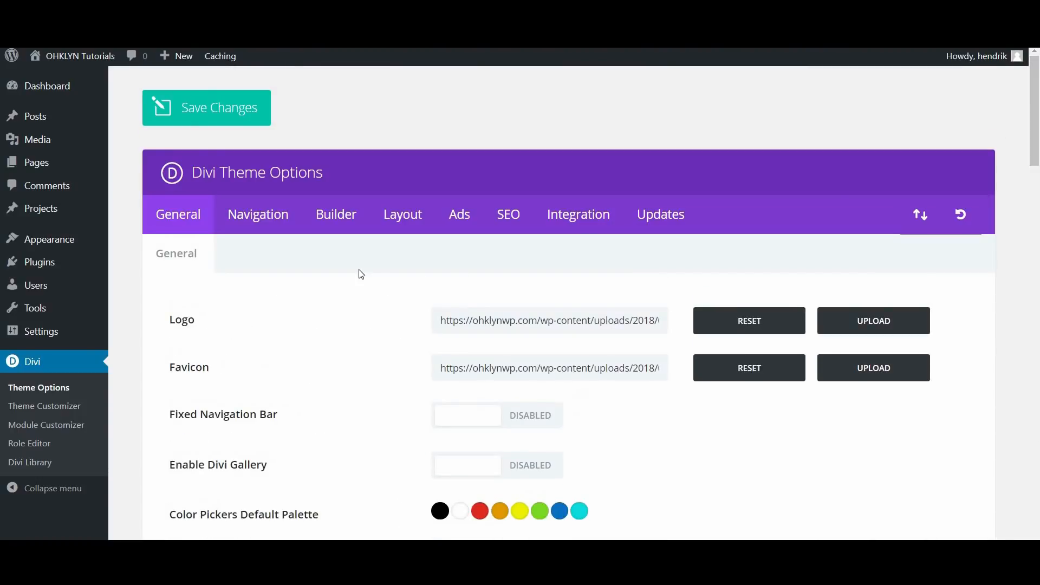
click(418, 225)
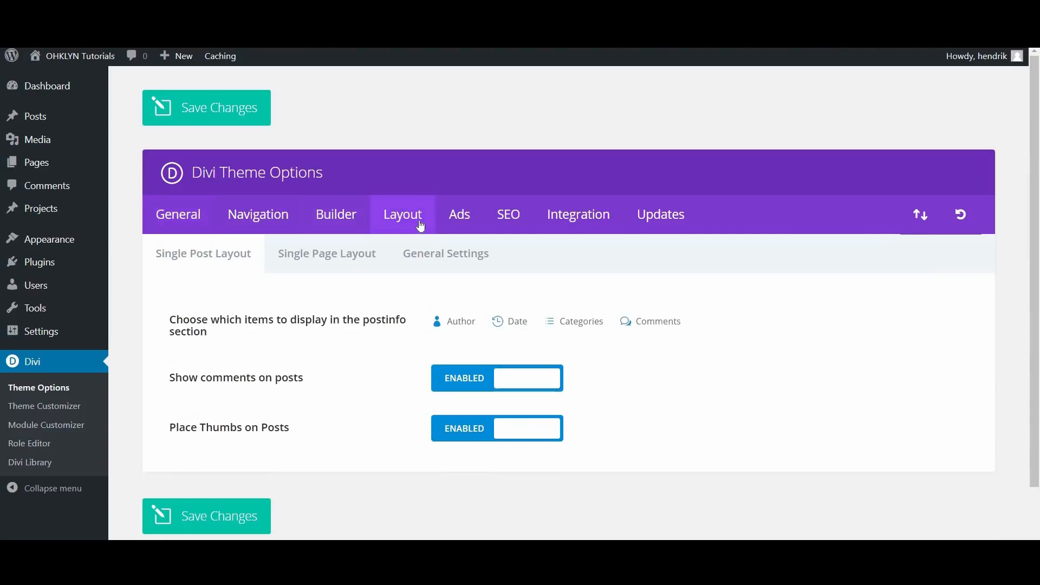
click(594, 228)
scroll(688, 351, down, 3)
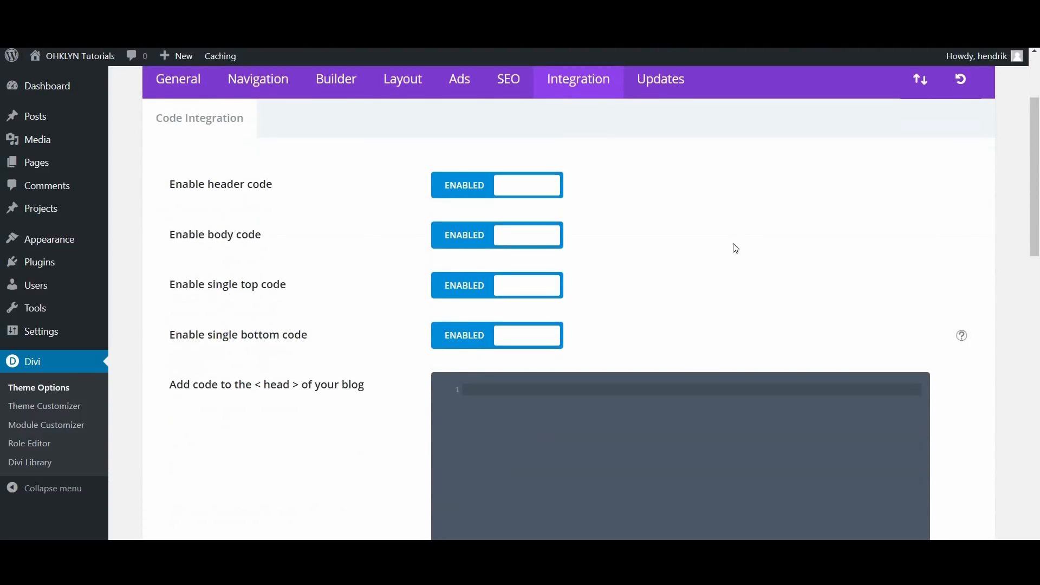
Step: Look through the theme customizer's General Settings, including the Site Identity and Background sections
scroll(585, 452, down, 3)
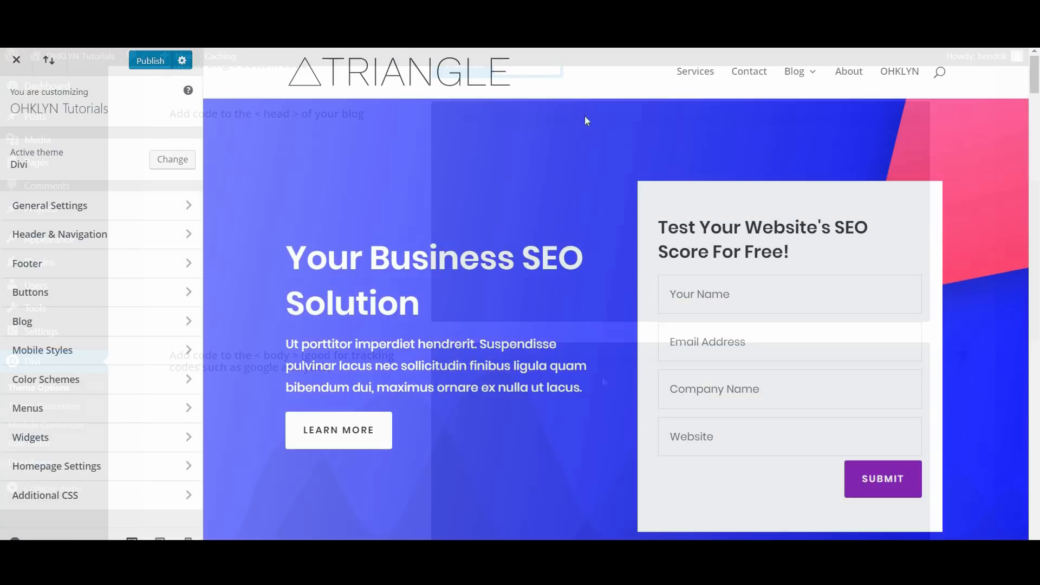
click(155, 217)
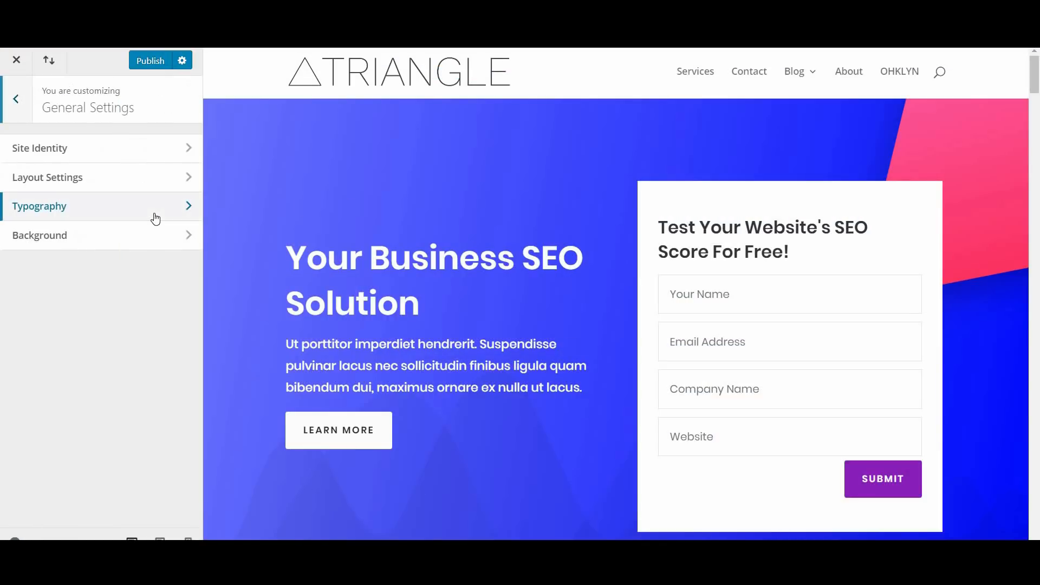
click(171, 158)
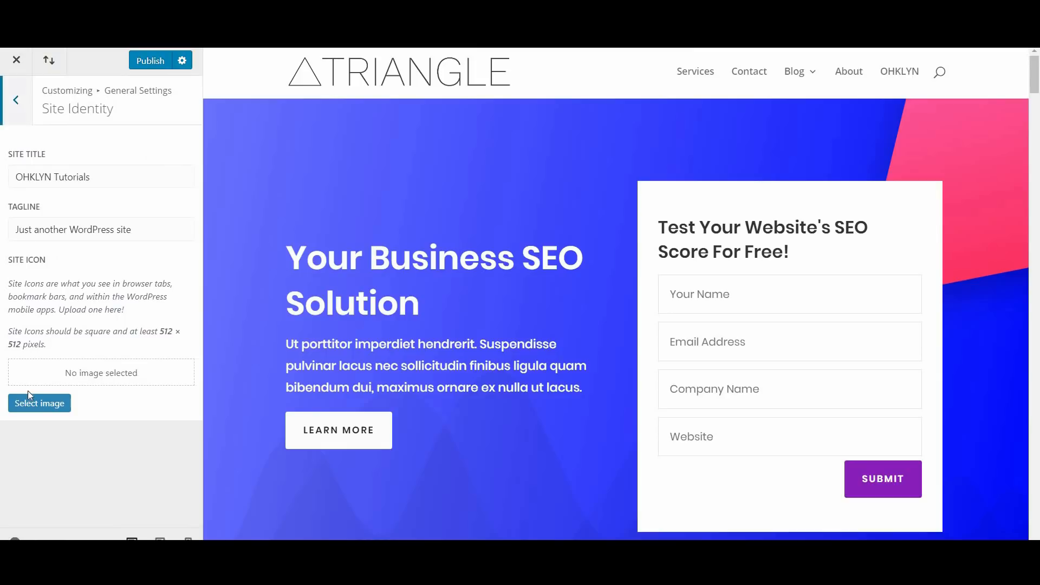
click(16, 99)
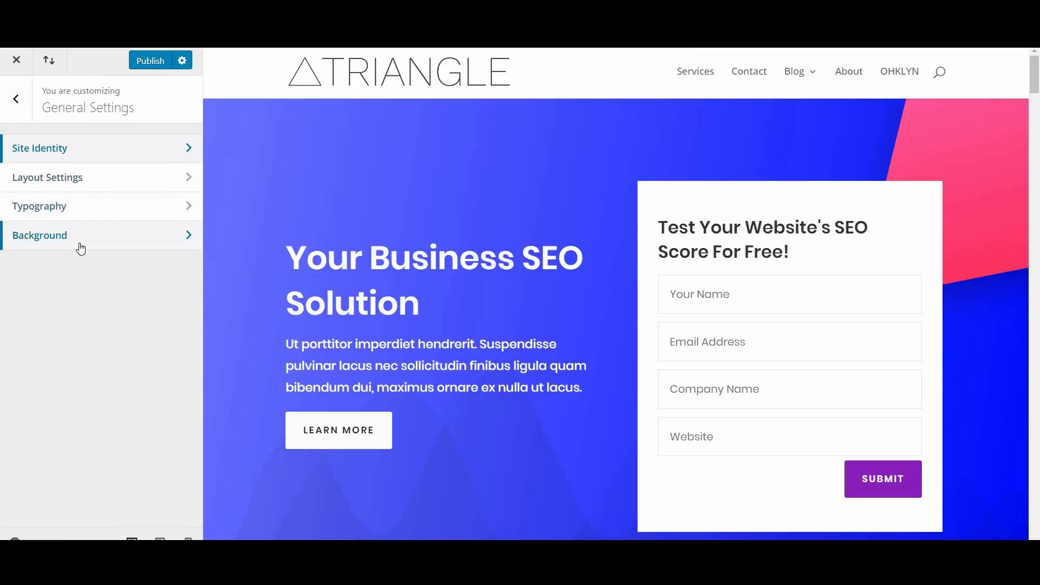
click(79, 238)
click(18, 99)
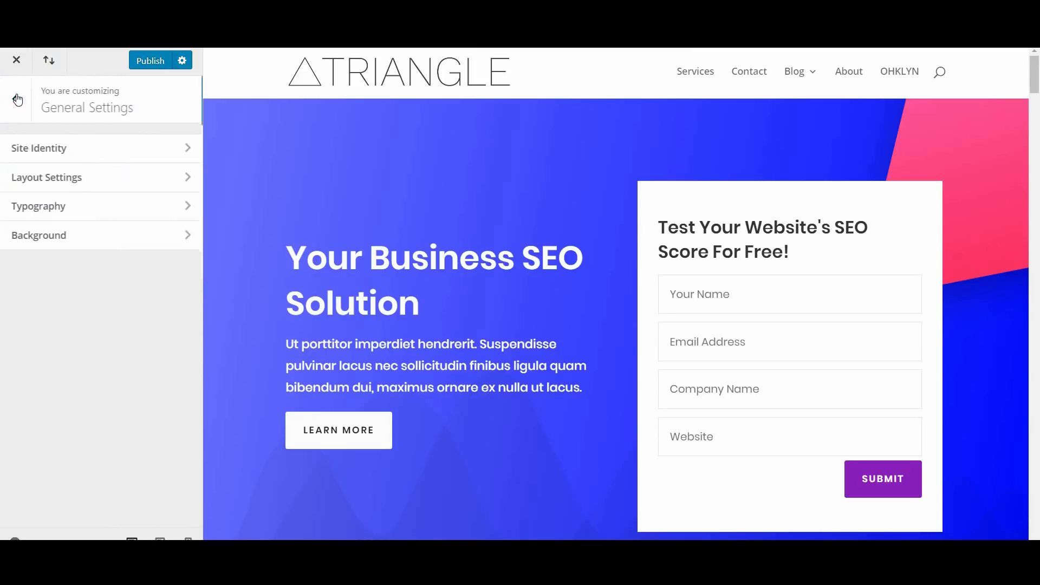
click(16, 97)
click(85, 248)
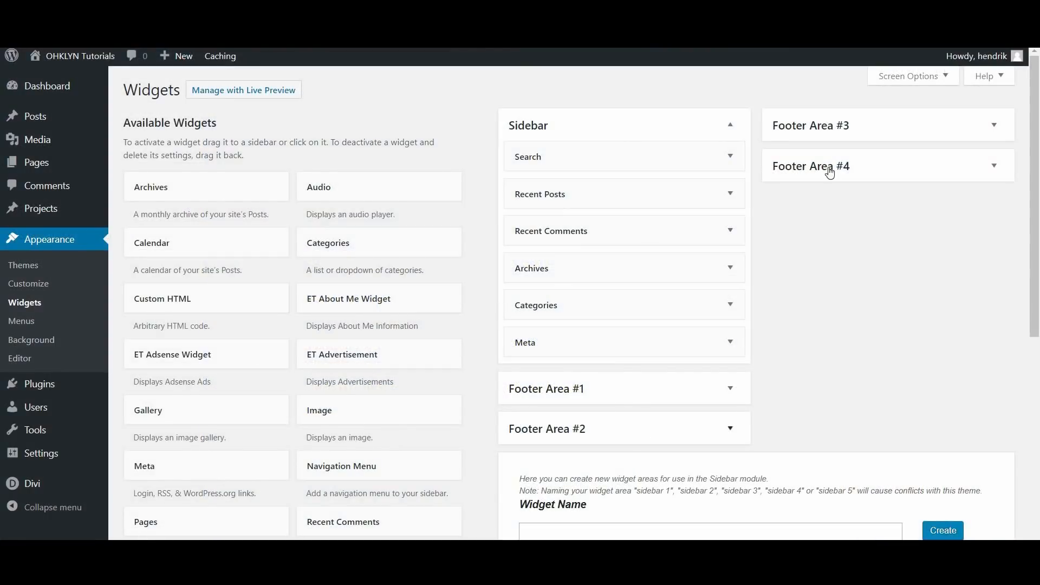
Step: Examine the available widgets, the sidebar and footer areas, and the custom widget area form on the Widgets page
scroll(510, 401, down, 2)
scroll(514, 402, down, 3)
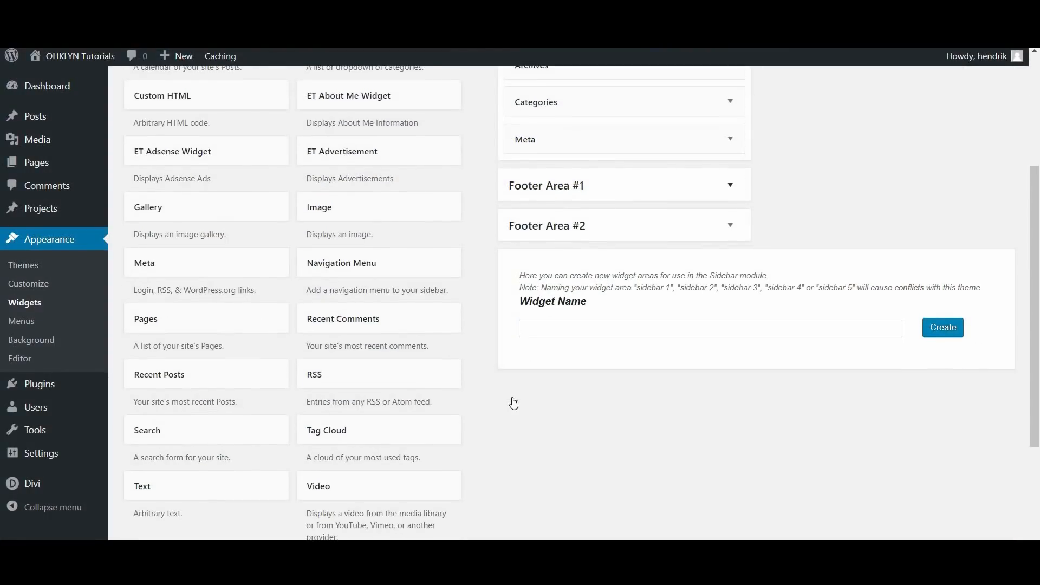
scroll(513, 401, up, 5)
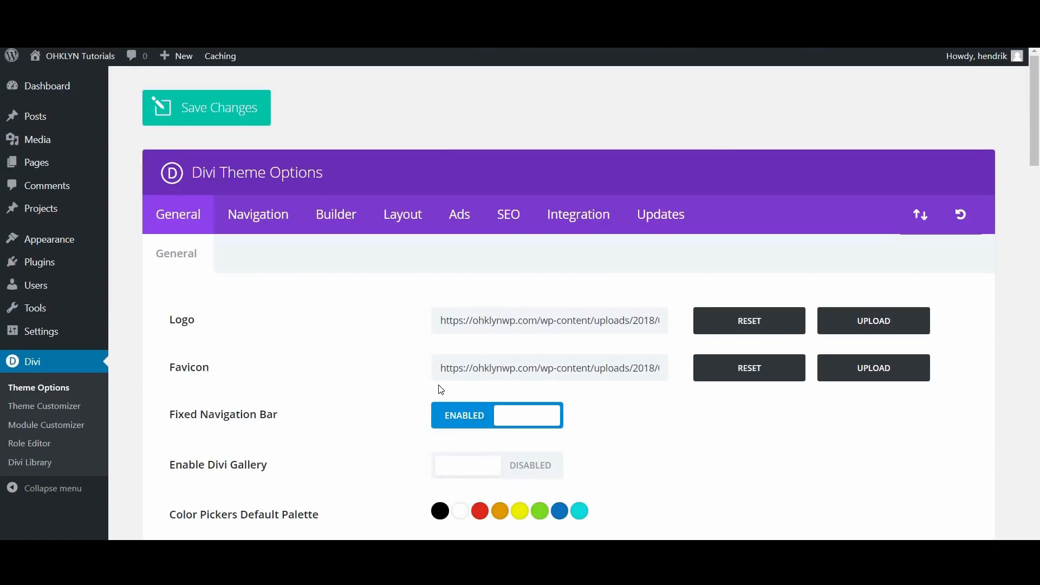
Step: Review the General settings of the Divi Theme Options from the logo fields down through the post display options
scroll(441, 390, down, 6)
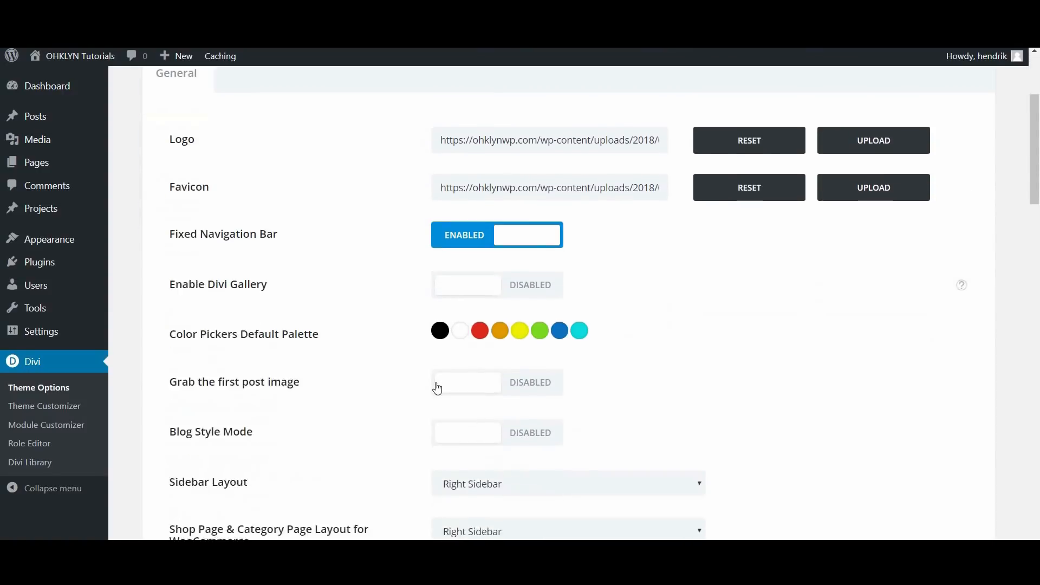
scroll(438, 388, down, 6)
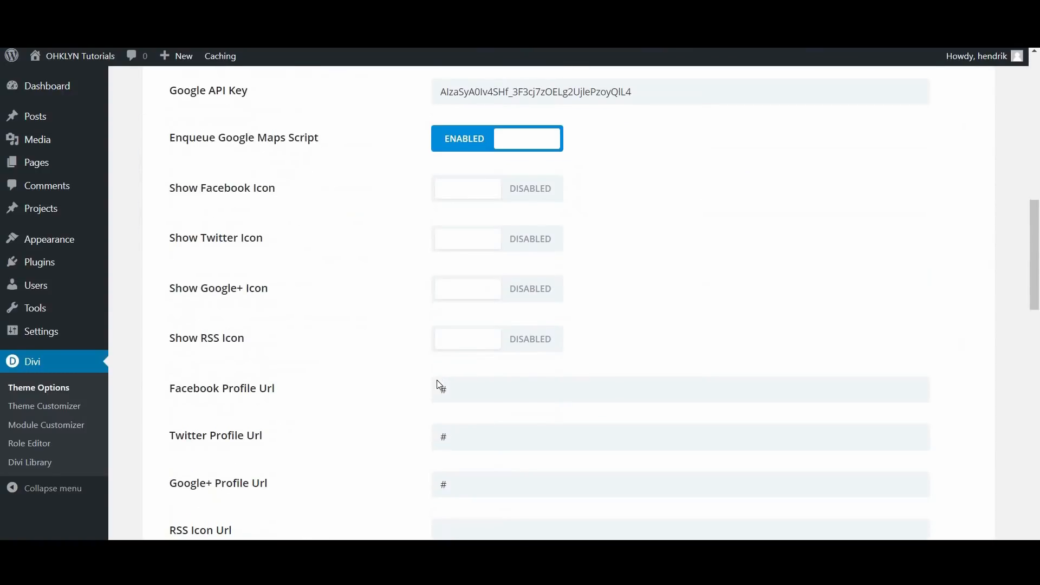
scroll(440, 386, down, 8)
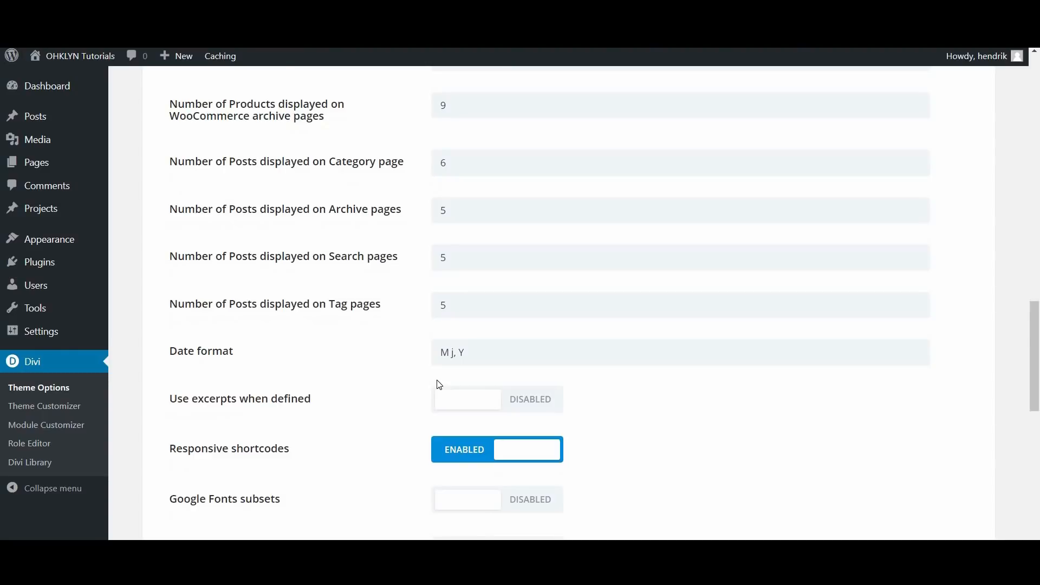
scroll(439, 384, down, 12)
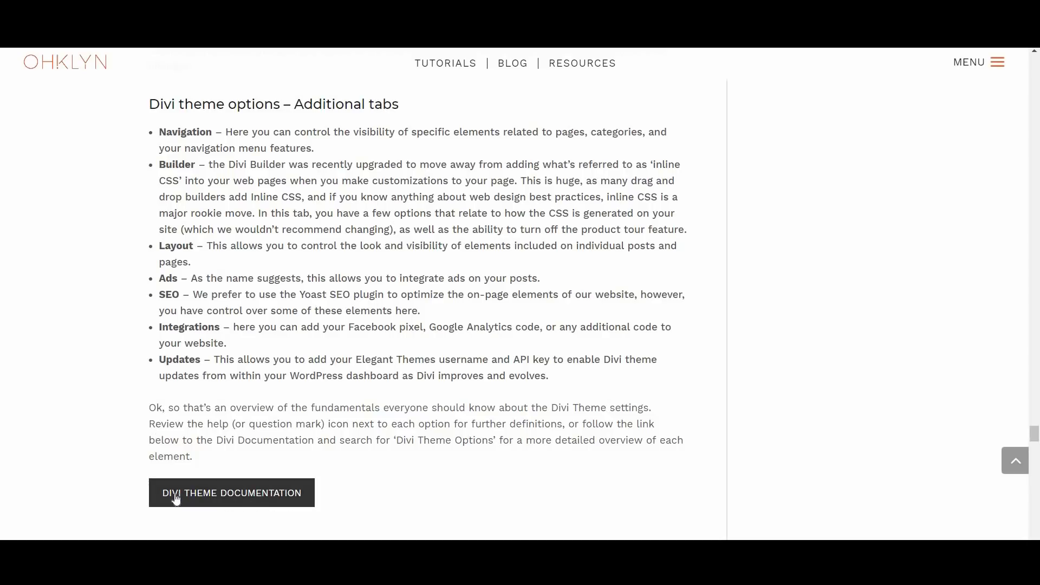
Step: Open the Divi theme documentation and read the article Using The Divi Theme Options
click(273, 499)
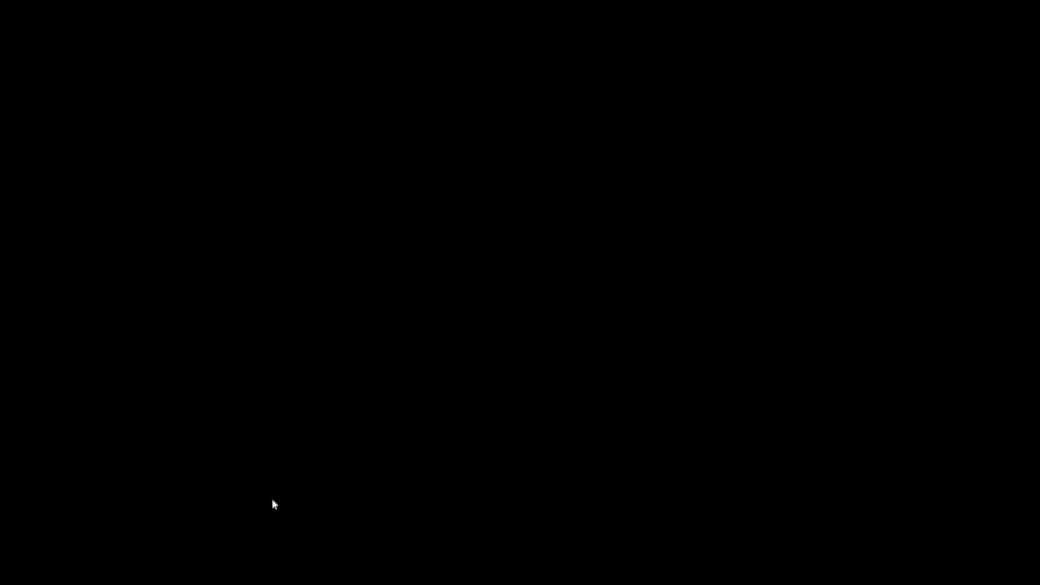
scroll(452, 435, down, 3)
scroll(454, 438, down, 13)
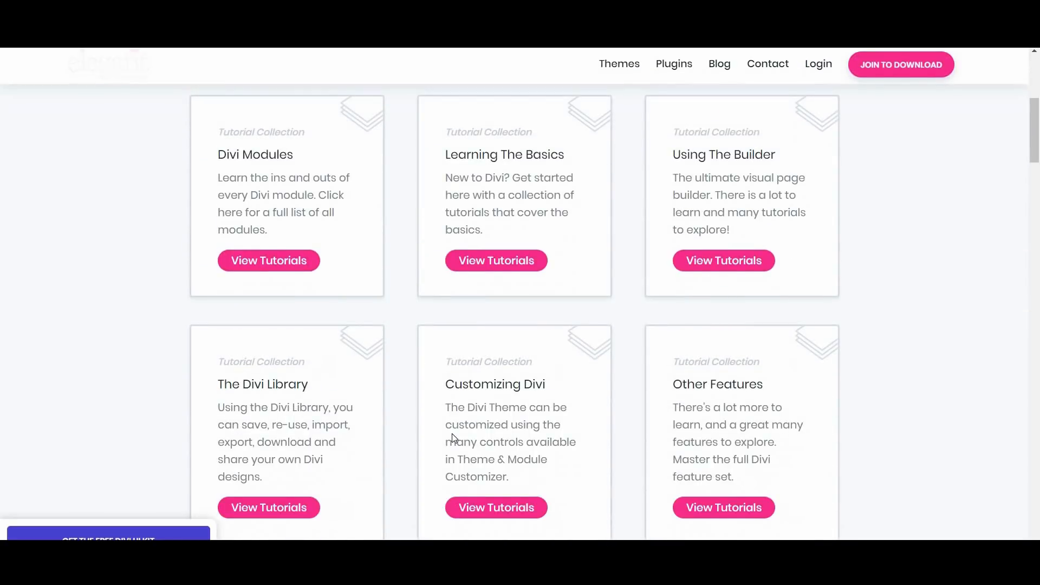
scroll(454, 438, down, 1)
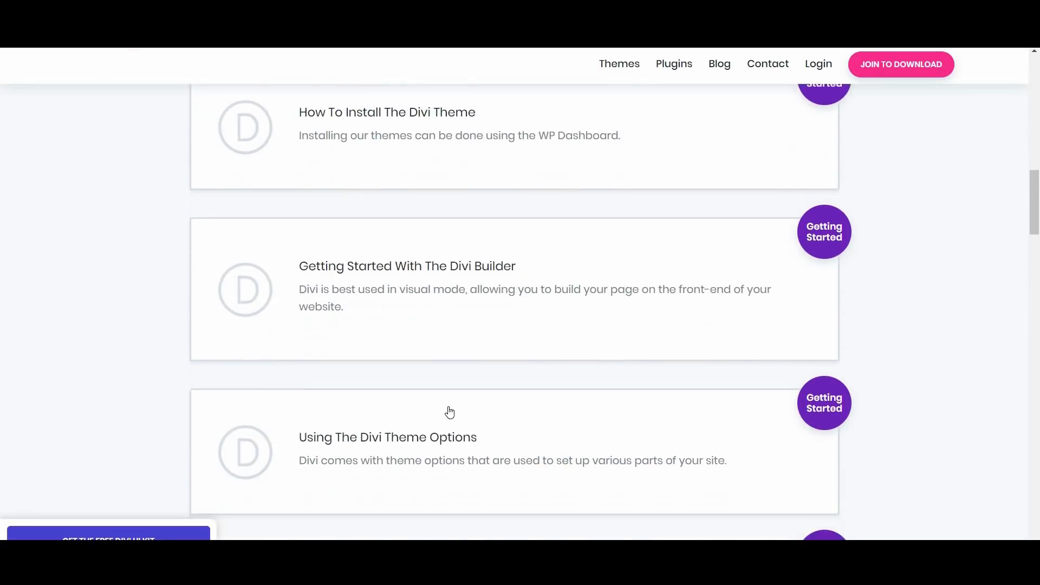
click(449, 412)
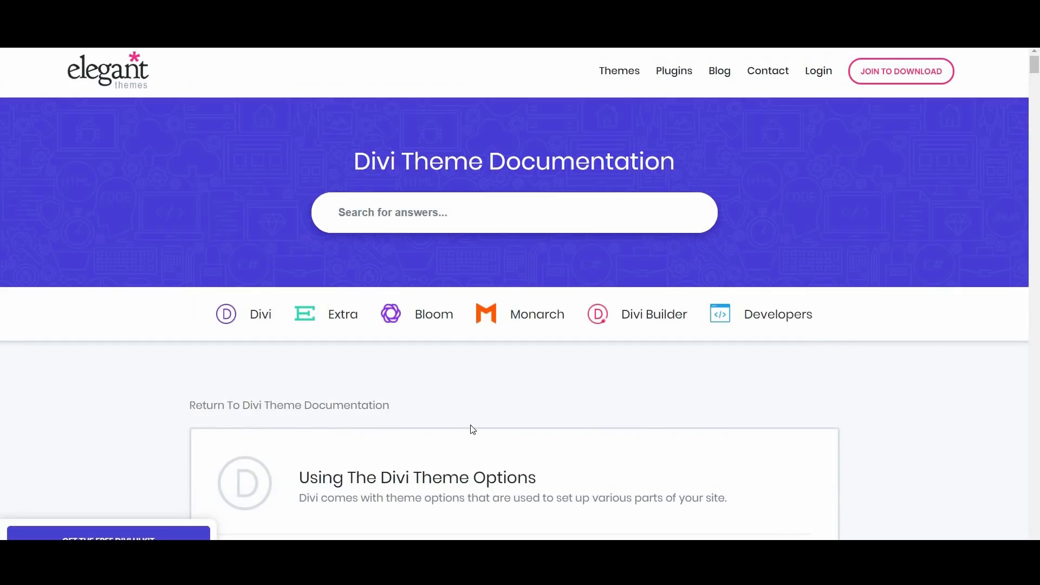
scroll(503, 427, down, 5)
scroll(504, 429, down, 8)
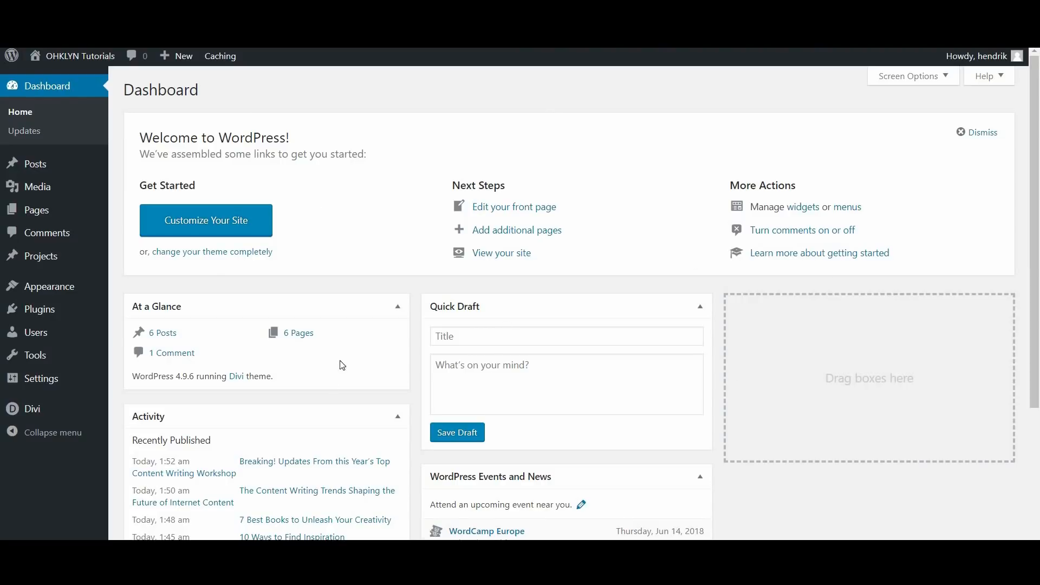
Step: Open the Divi Theme Options and switch the Fixed Navigation Bar off and back on
mouse_move(87, 415)
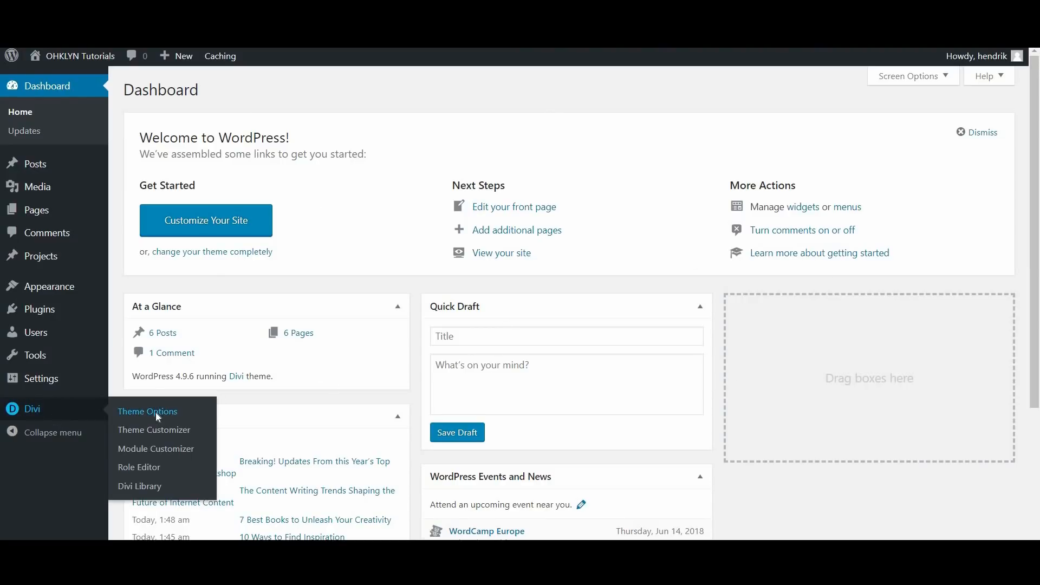
click(154, 411)
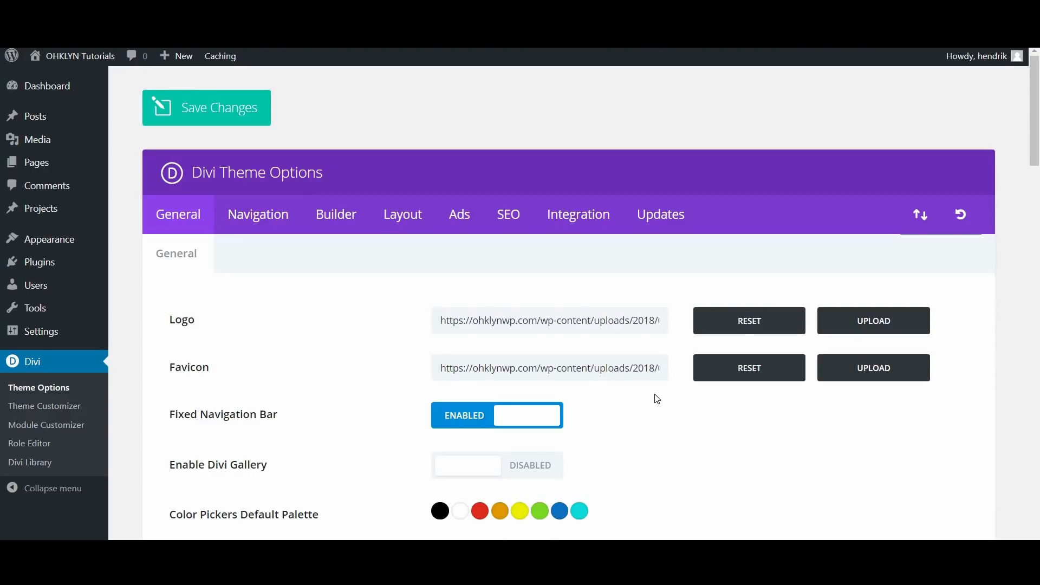
scroll(657, 399, down, 3)
click(458, 284)
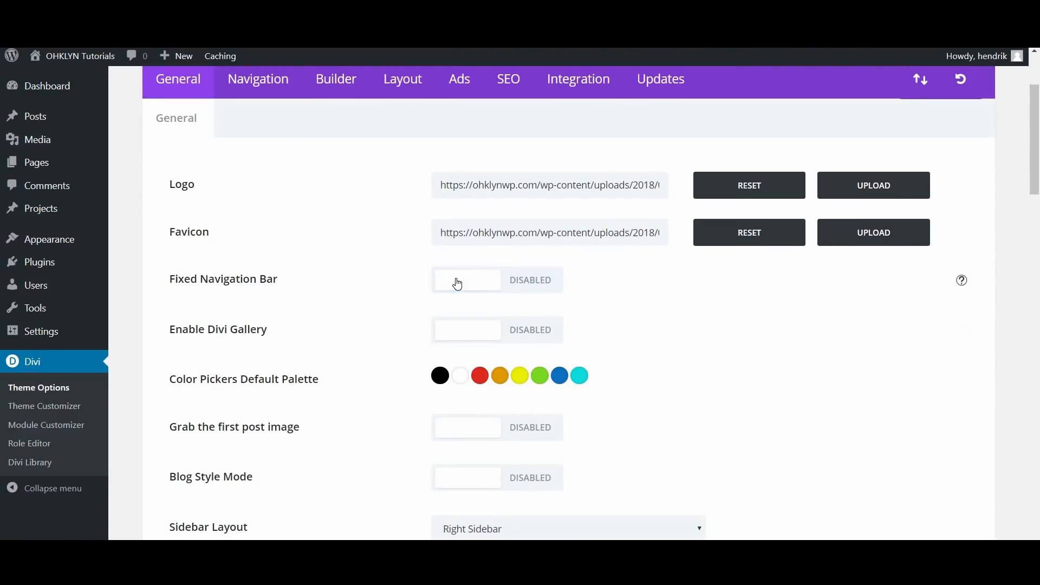
click(459, 283)
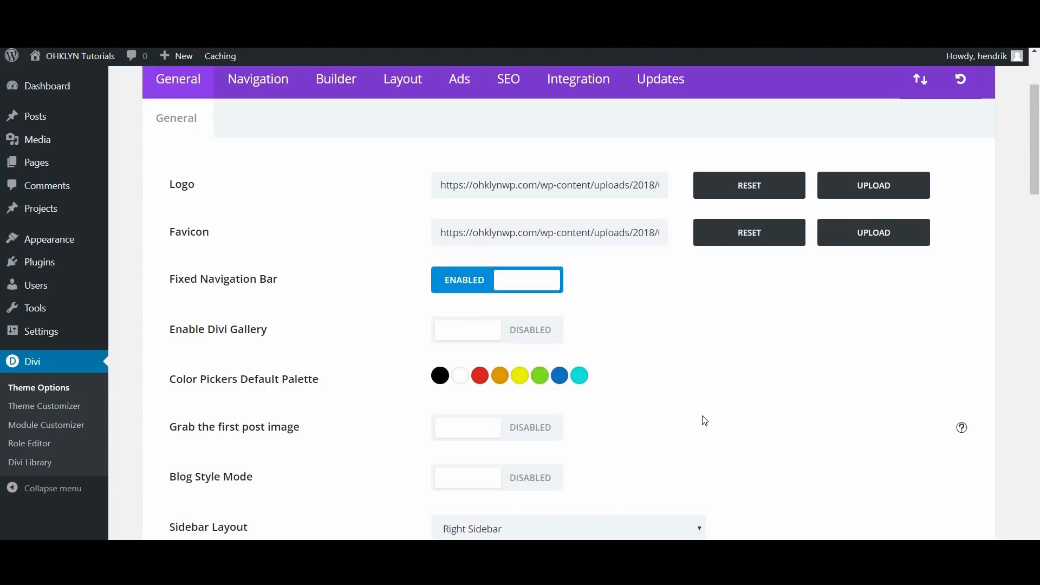
Step: Paste and save the Google API key in the General theme options, and check the Contact page on the live site
scroll(704, 421, down, 5)
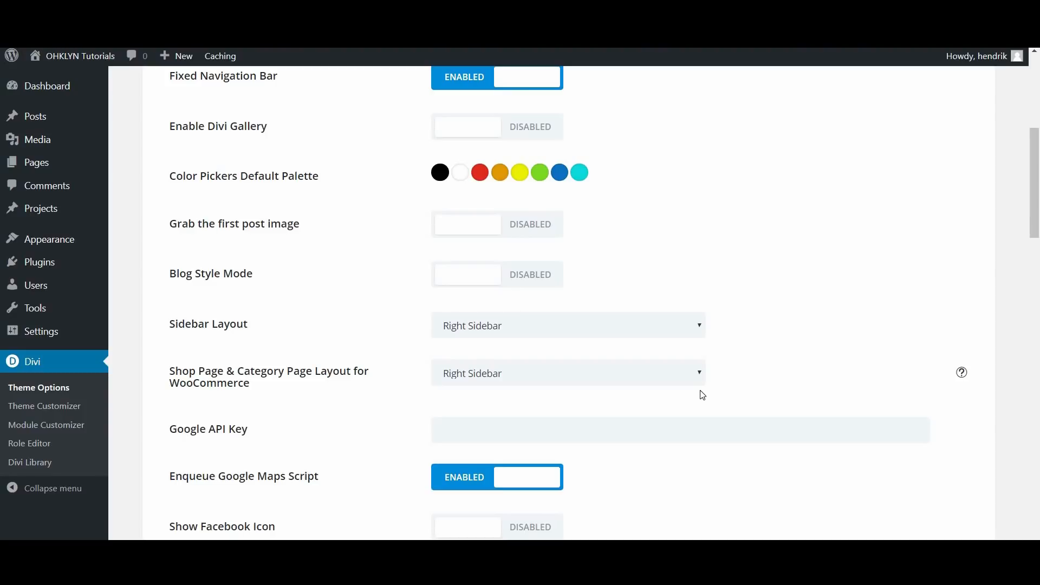
scroll(703, 395, down, 1)
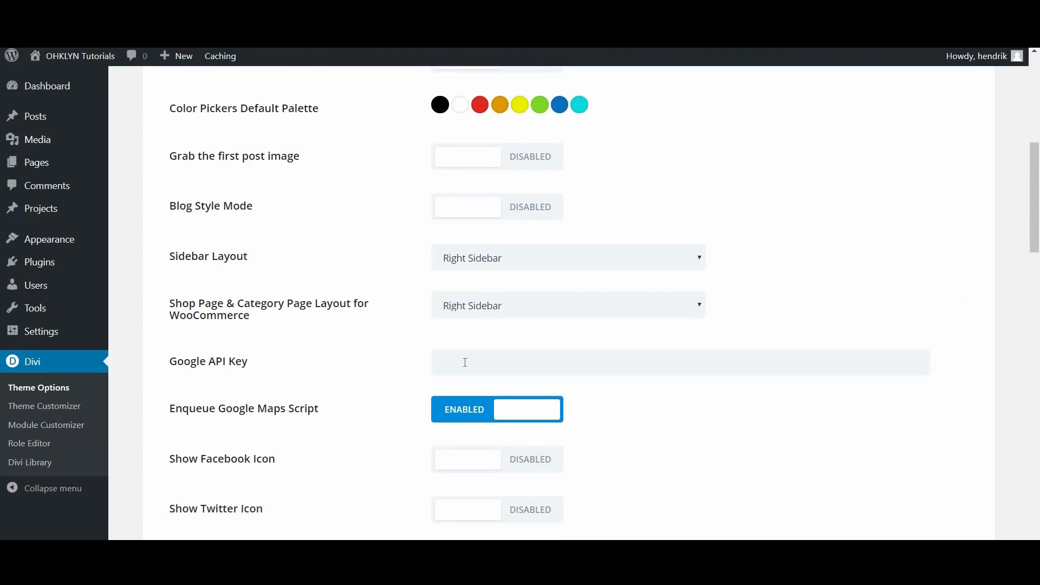
drag(169, 362, 293, 363)
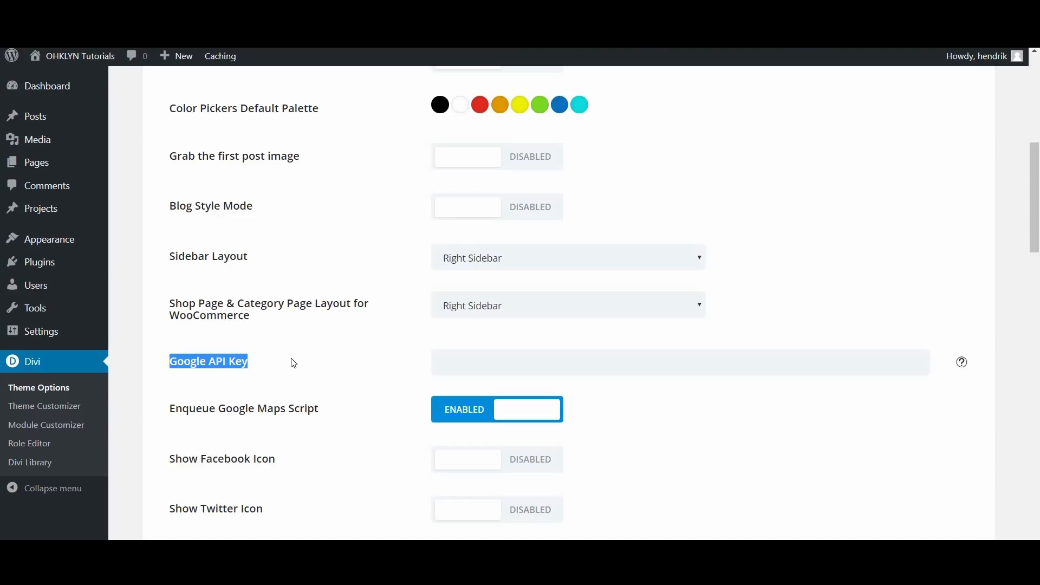
click(293, 364)
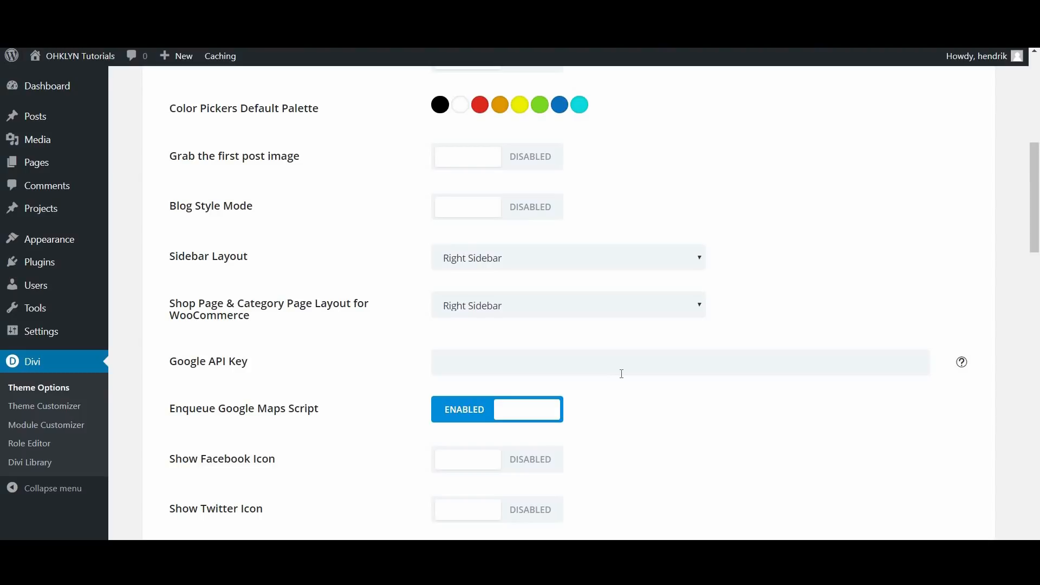
click(620, 366)
key(ctrl+v)
scroll(635, 404, down, 15)
scroll(638, 428, down, 10)
click(219, 473)
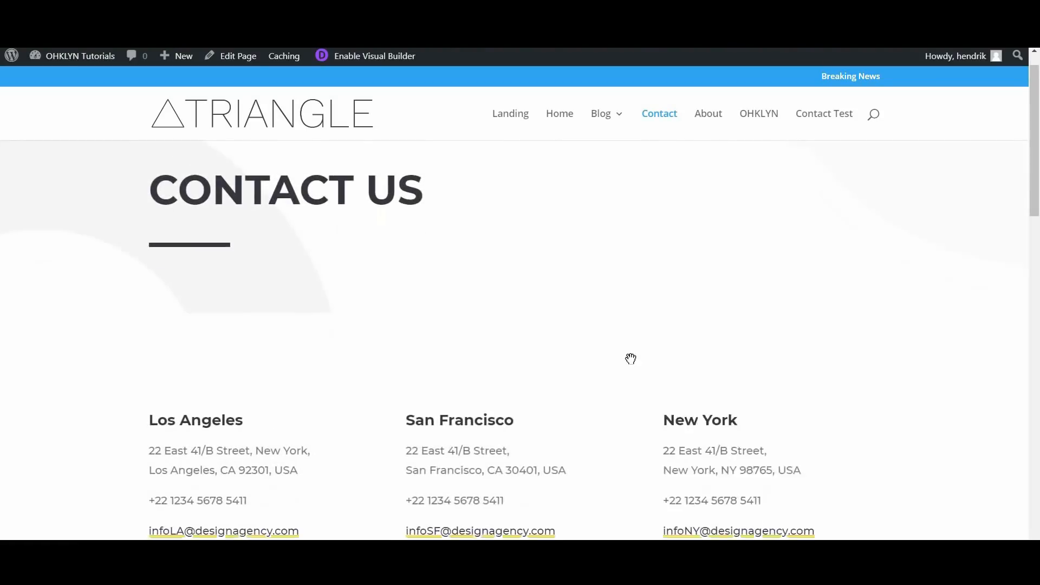
scroll(630, 358, down, 7)
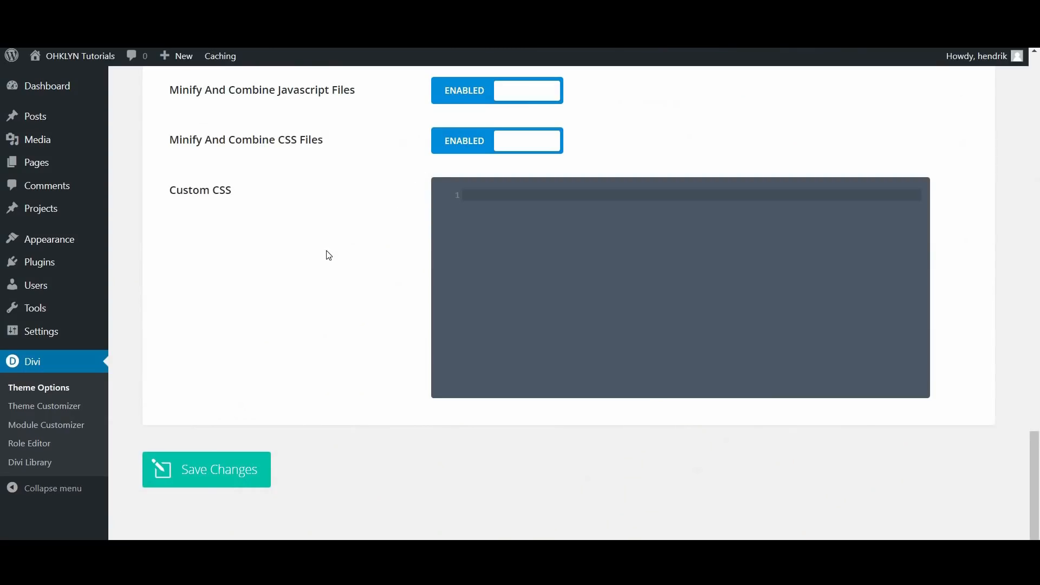
Step: Enable the Facebook, Twitter, Google+ and RSS icons in the General theme options
scroll(326, 255, up, 8)
scroll(325, 249, up, 10)
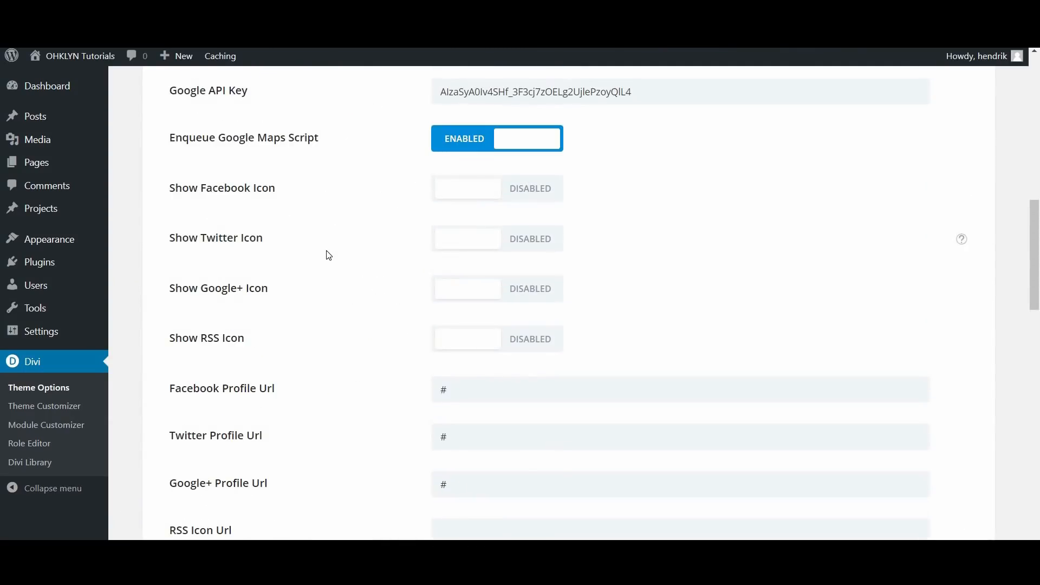
click(474, 258)
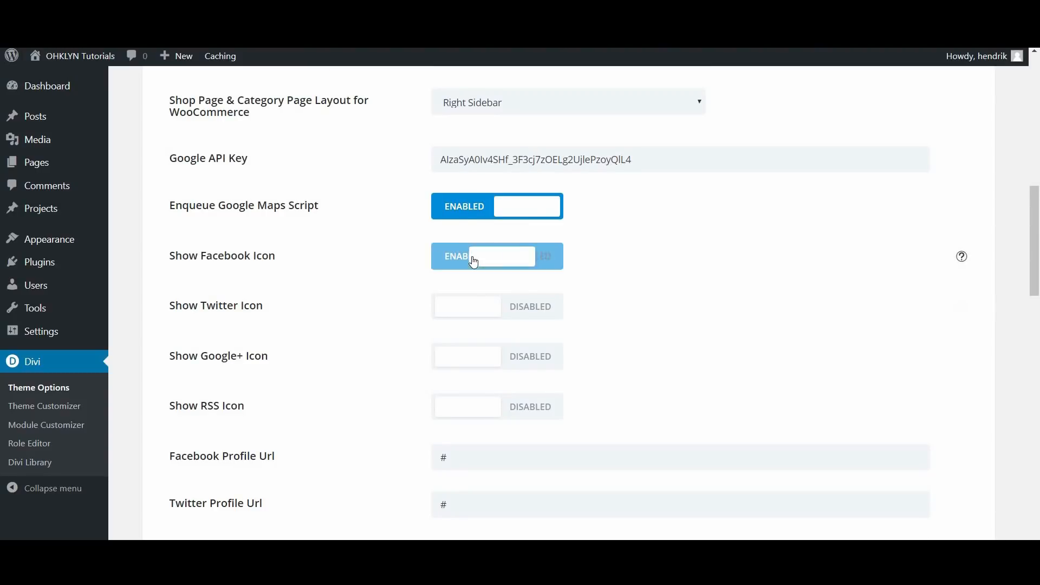
click(468, 306)
click(466, 356)
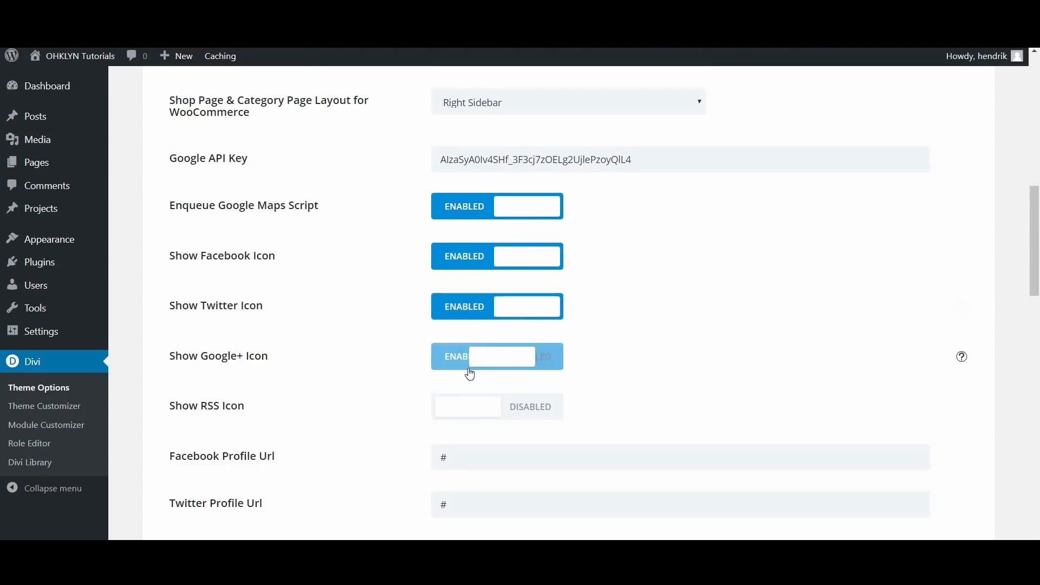
click(460, 409)
Step: Disable the RSS, Google+, Twitter and Facebook icons again and look over the social profile URL fields
click(462, 408)
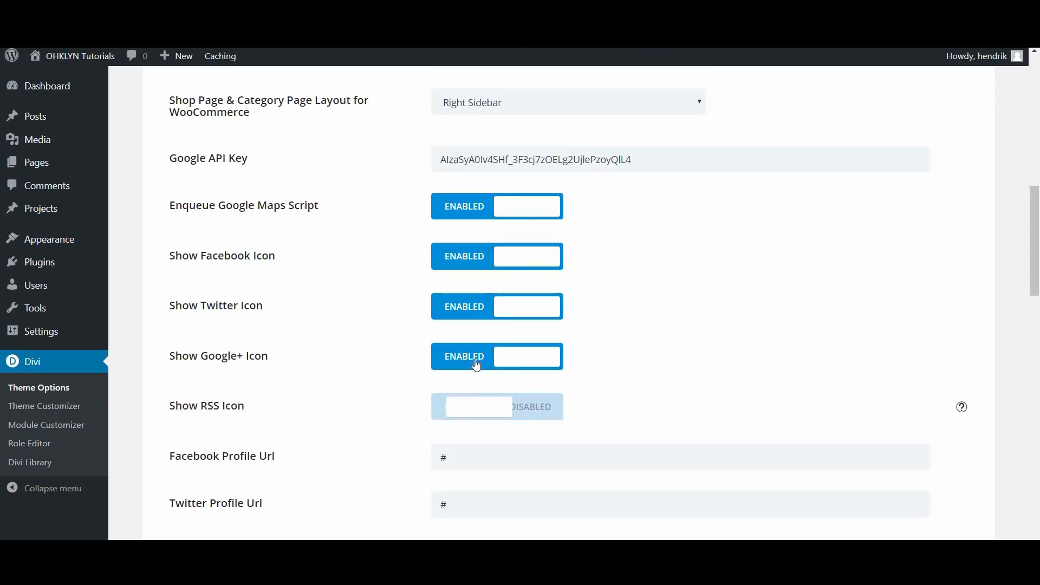
click(477, 357)
click(486, 315)
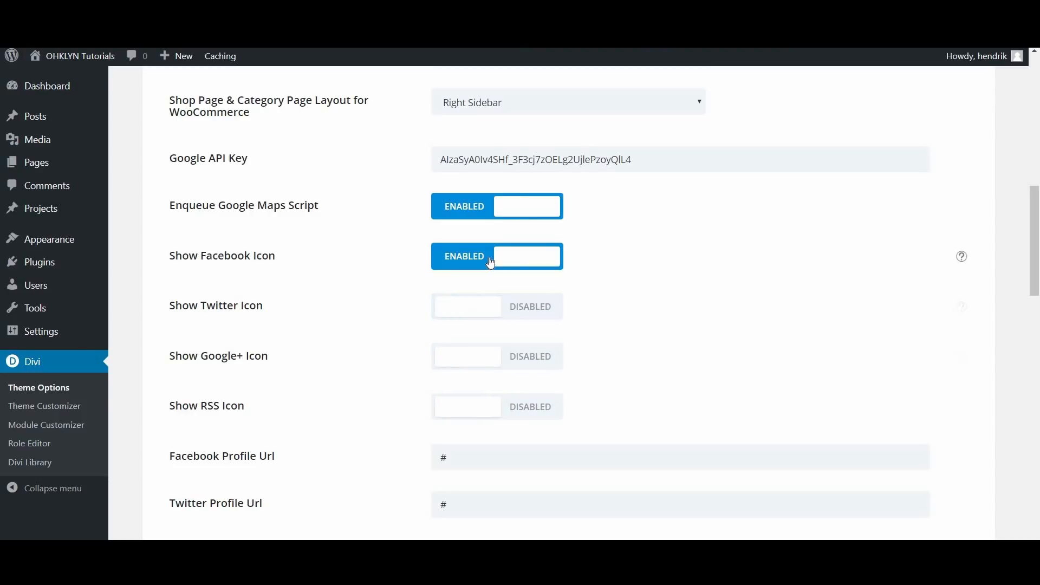
click(488, 265)
scroll(422, 464, down, 3)
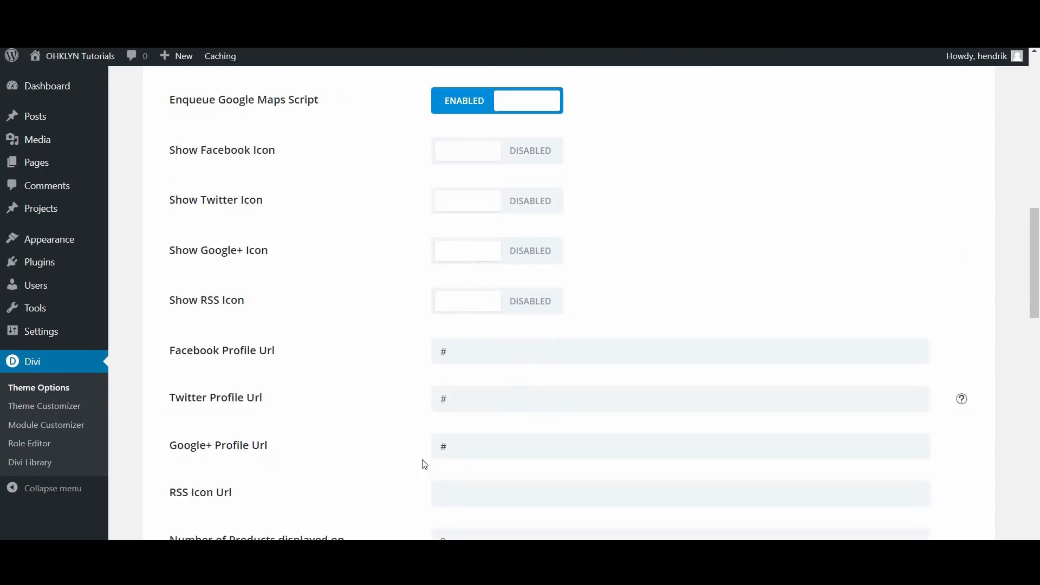
scroll(492, 386, up, 2)
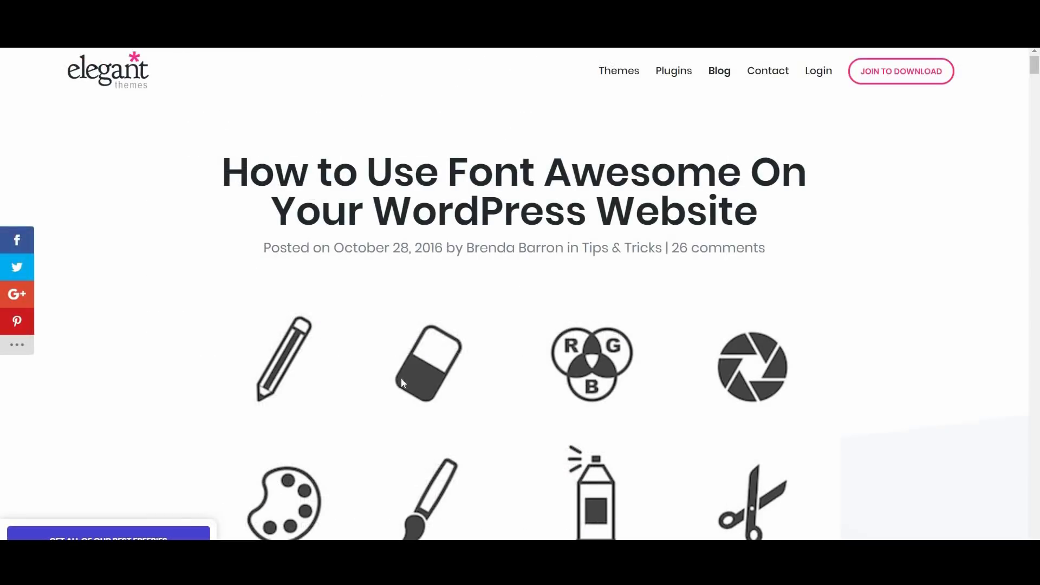
Step: Read through the Elegant Themes article on using Font Awesome on a WordPress website
scroll(538, 384, down, 6)
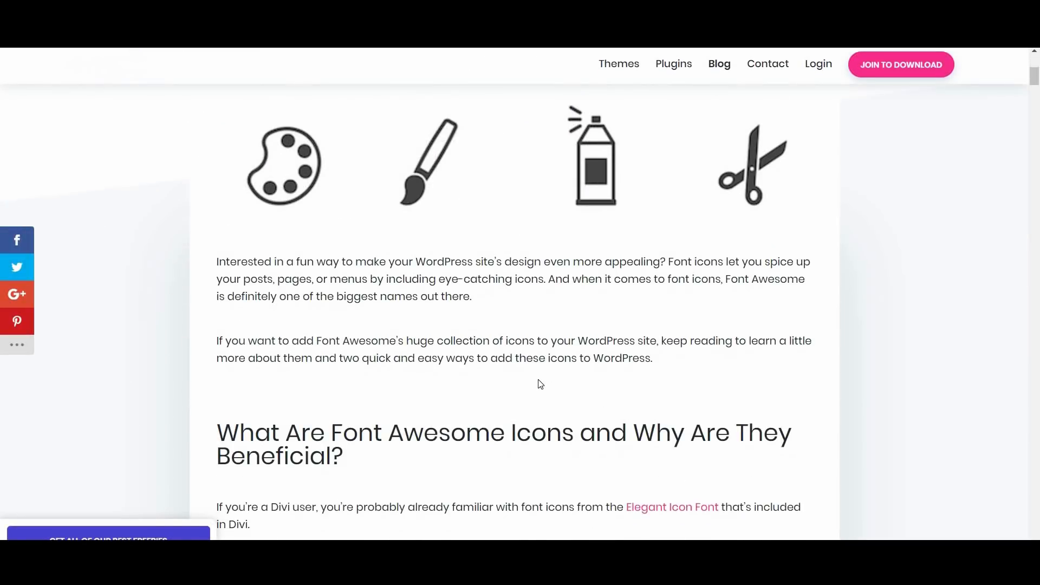
scroll(540, 384, down, 5)
scroll(538, 383, down, 6)
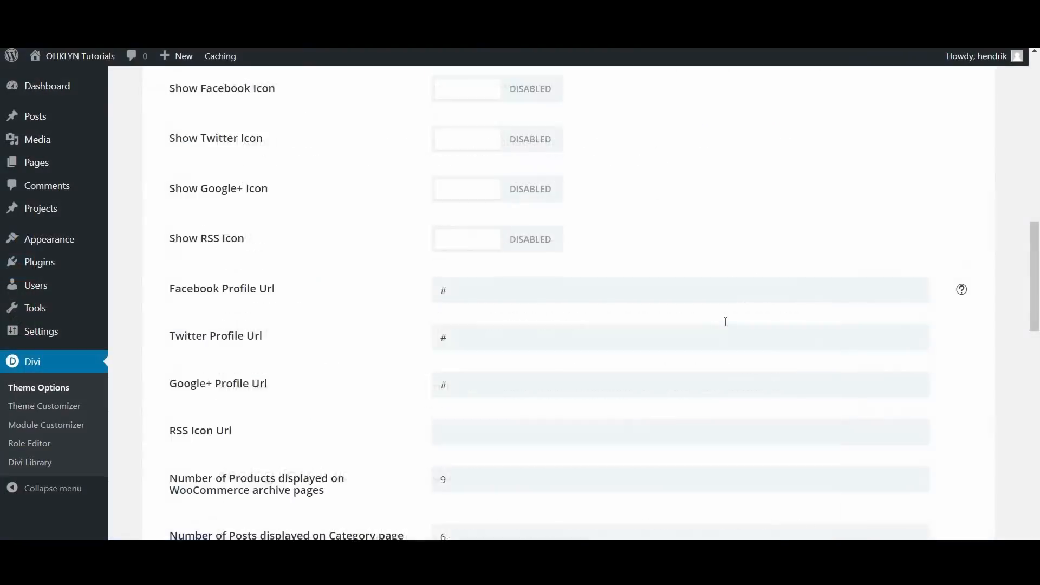
Step: Review the remaining General theme options, from the post counts and date format down to the Custom CSS field
scroll(726, 321, down, 6)
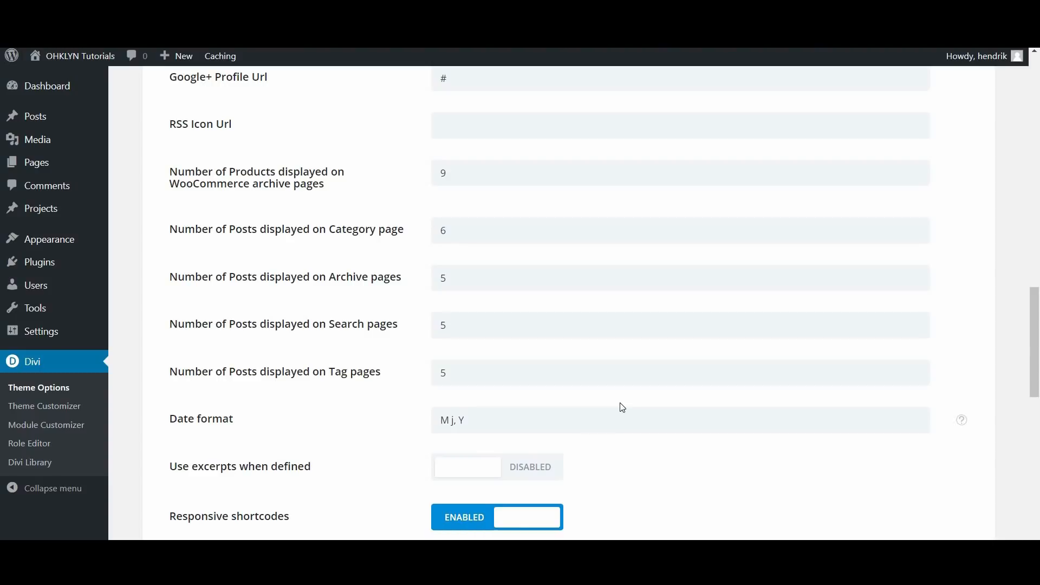
scroll(624, 407, down, 7)
scroll(641, 400, down, 5)
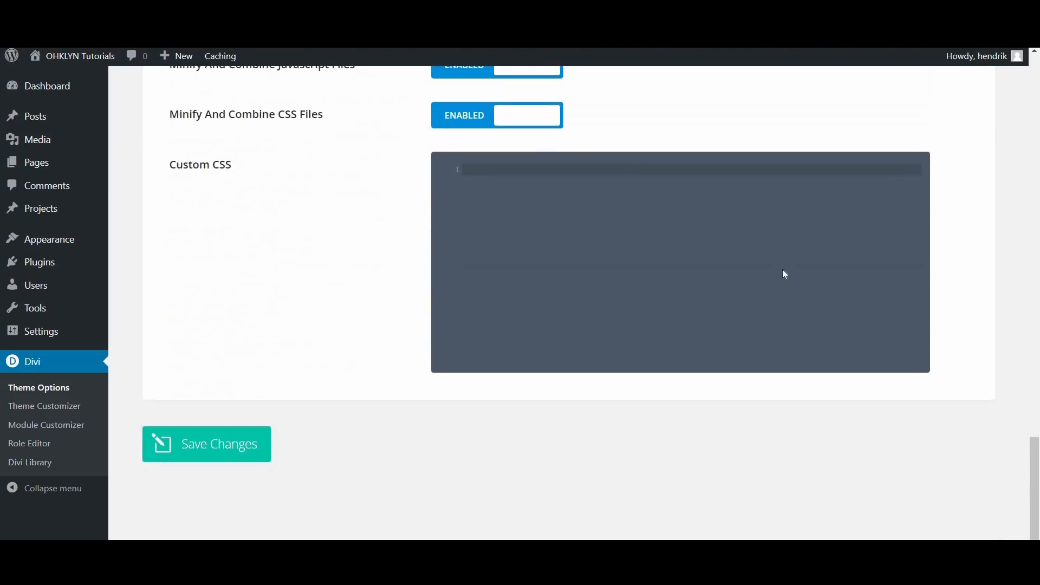
drag(1036, 506, 935, 141)
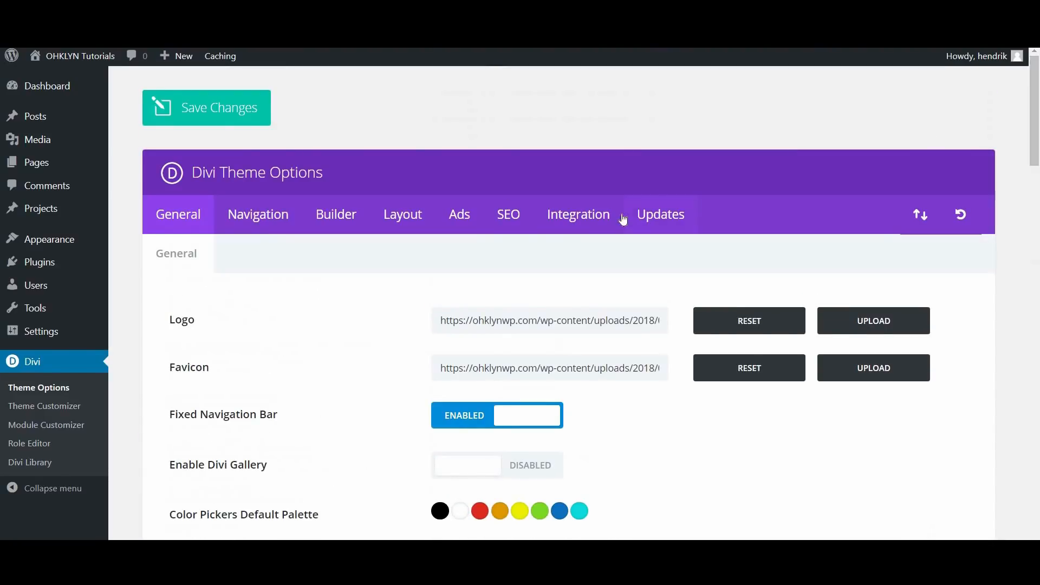
Step: Review the Navigation theme options for Pages, Categories and General Settings
click(255, 211)
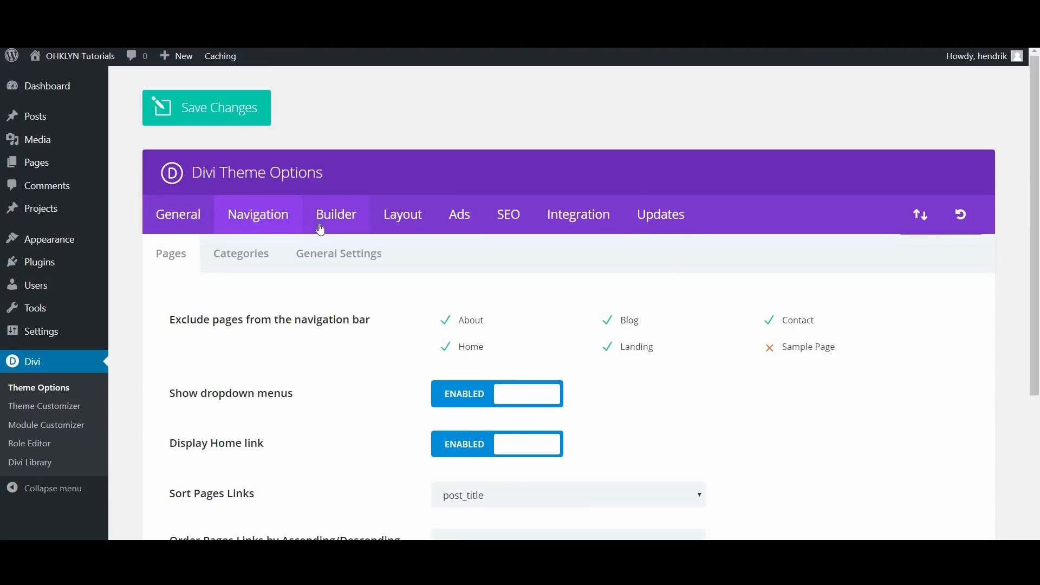
scroll(683, 370, down, 1)
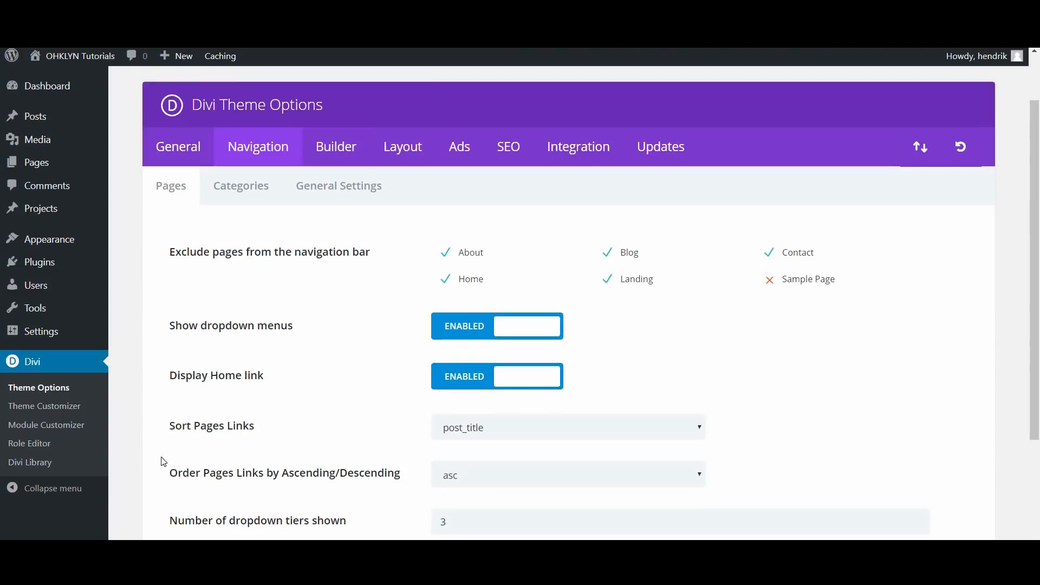
scroll(628, 421, down, 2)
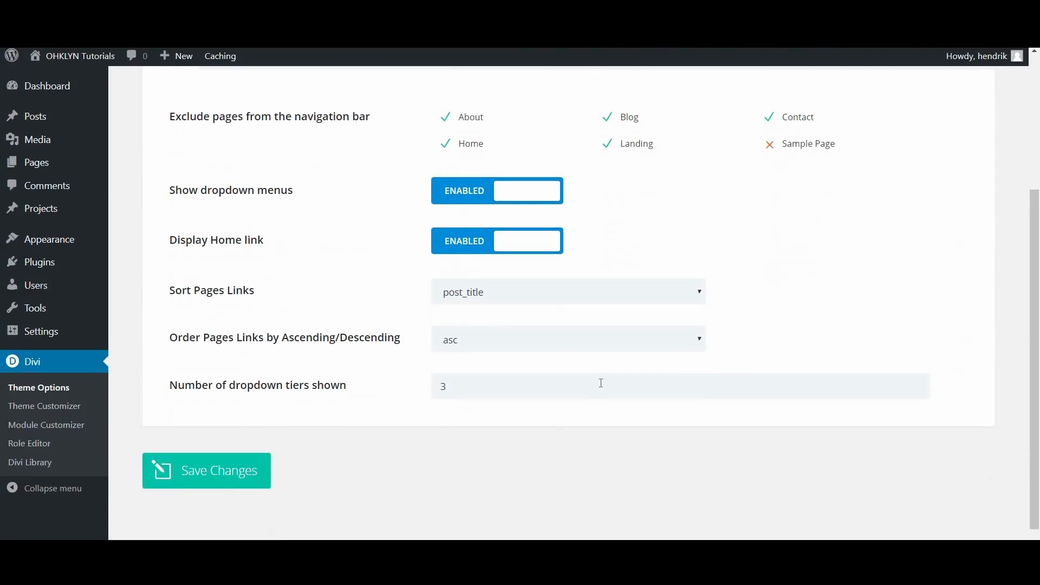
scroll(599, 383, up, 2)
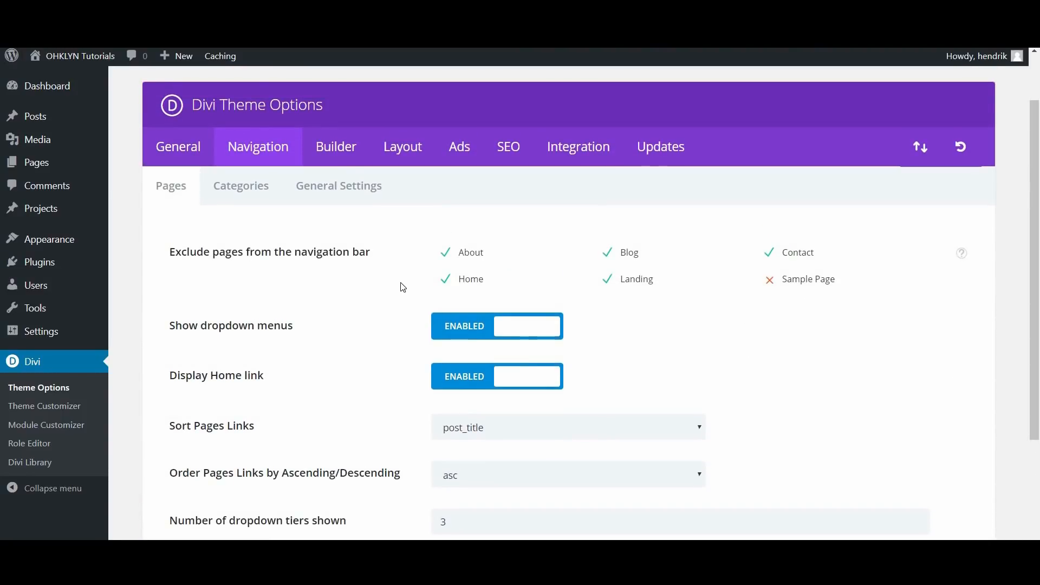
click(255, 187)
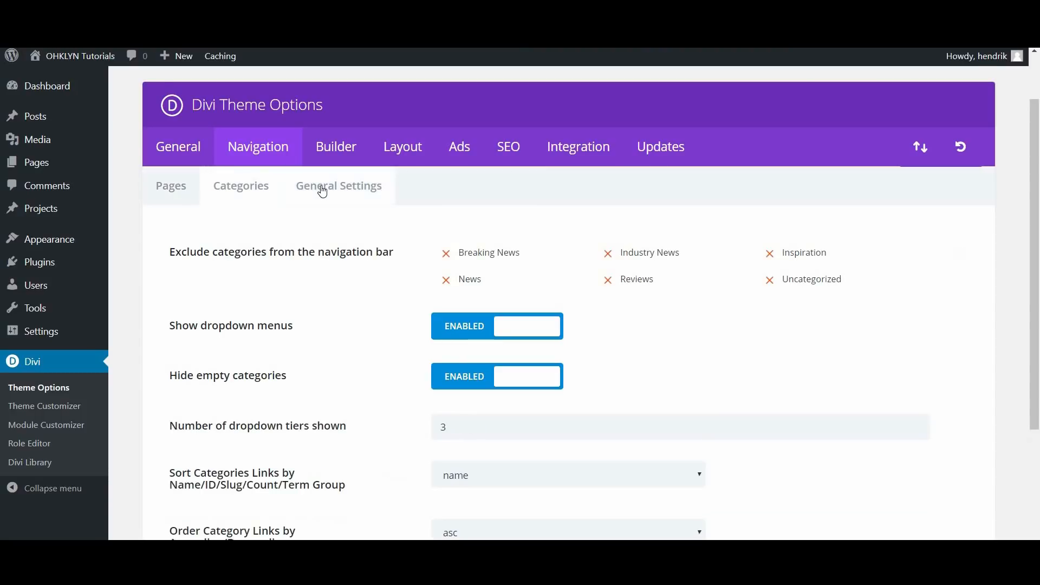
click(318, 191)
Step: Open the Builder theme options and examine the Output Styles Inline setting
click(339, 200)
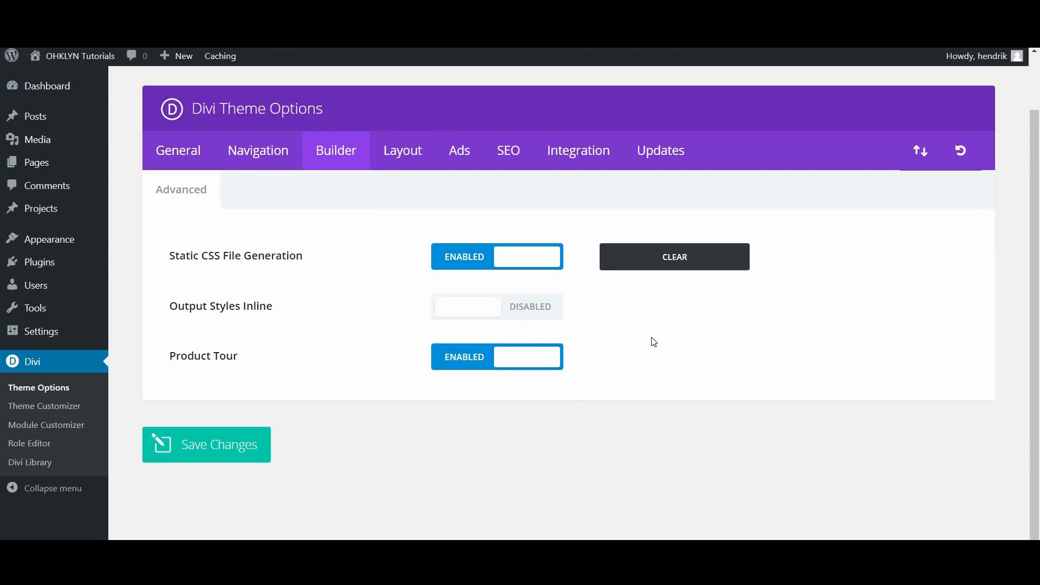
drag(272, 308, 171, 299)
click(214, 306)
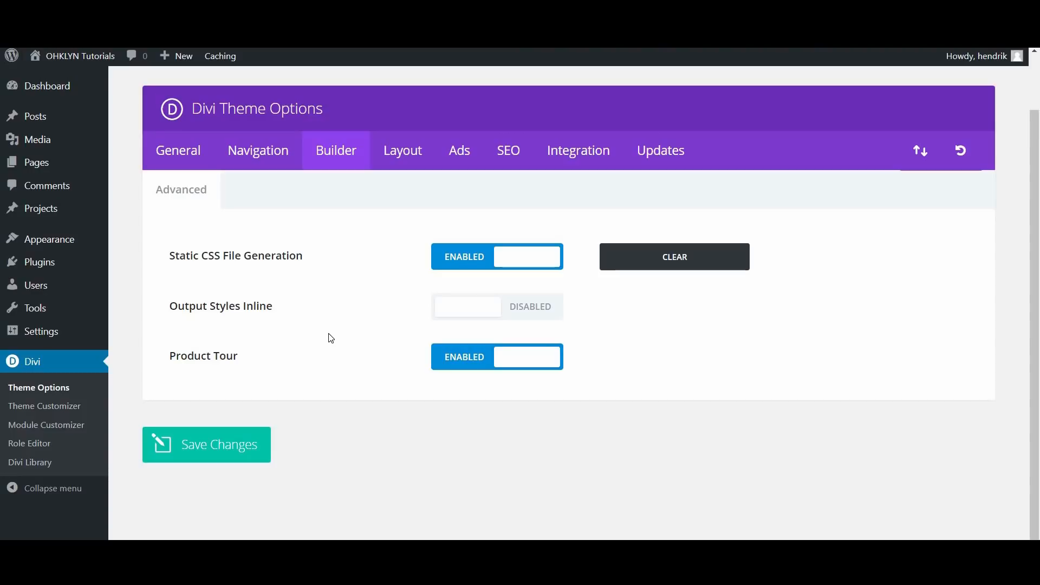
Step: Review the Layout options for single posts, single pages and general settings, and look over the Ads banner options
click(405, 151)
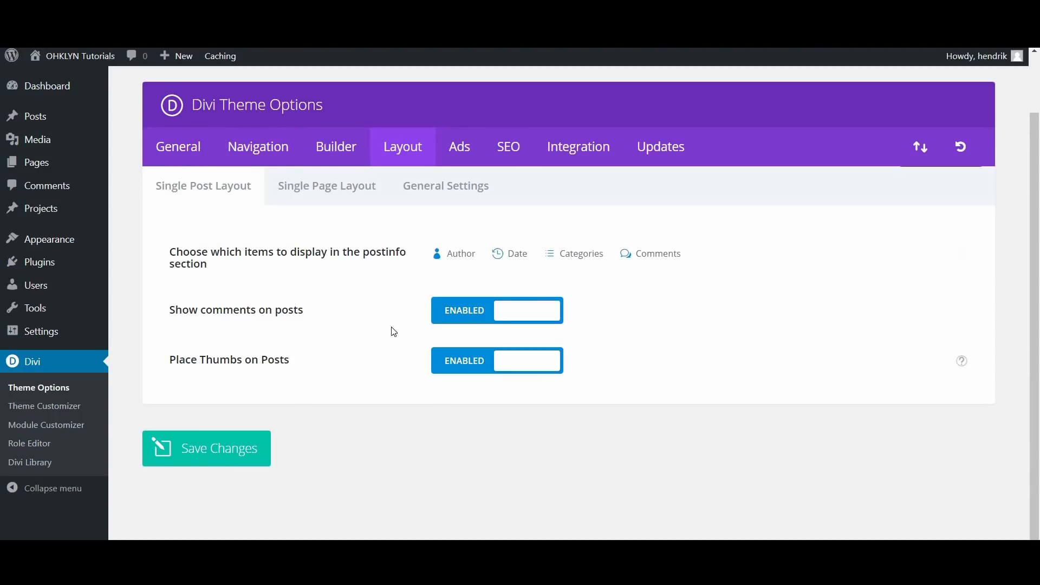
click(322, 187)
click(446, 246)
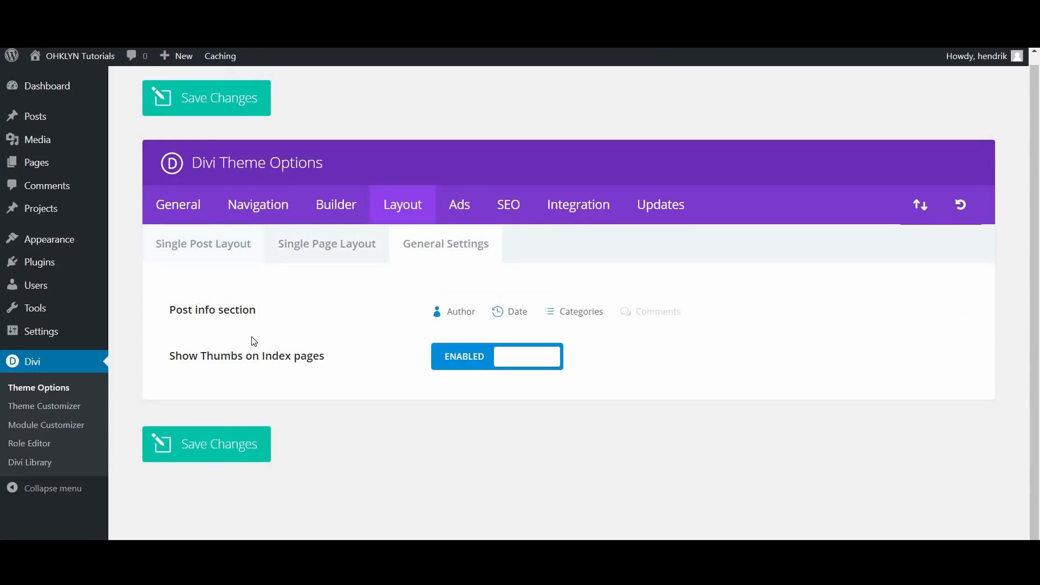
click(470, 219)
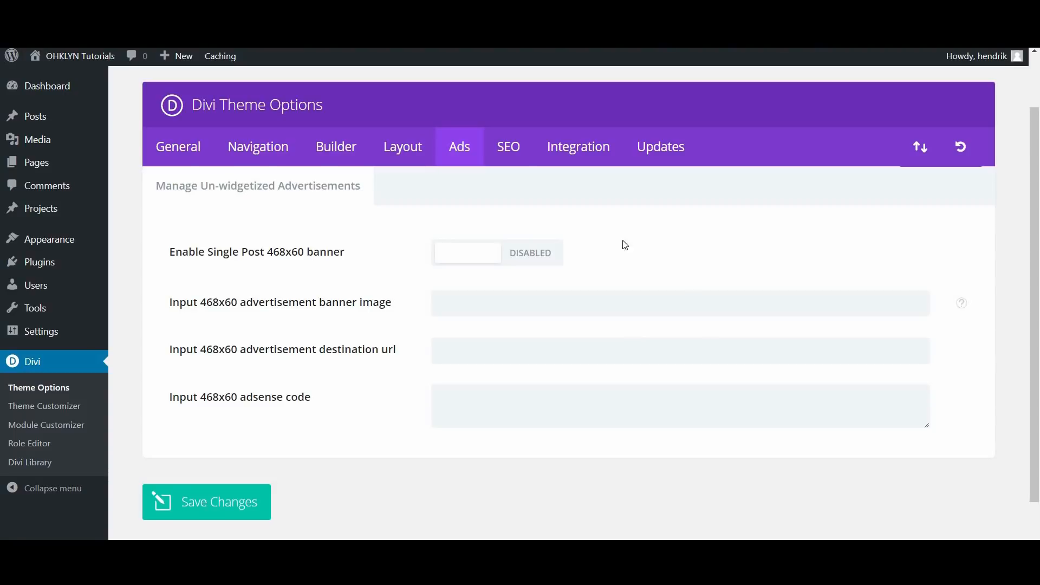
Step: Review the SEO theme options for the homepage, single post pages and index pages
click(508, 147)
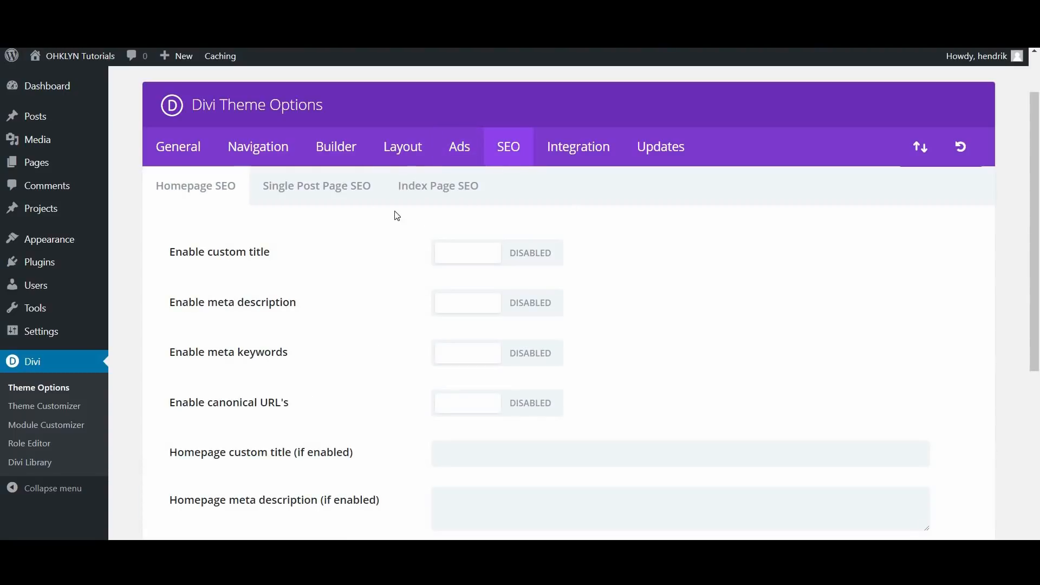
scroll(333, 444, down, 5)
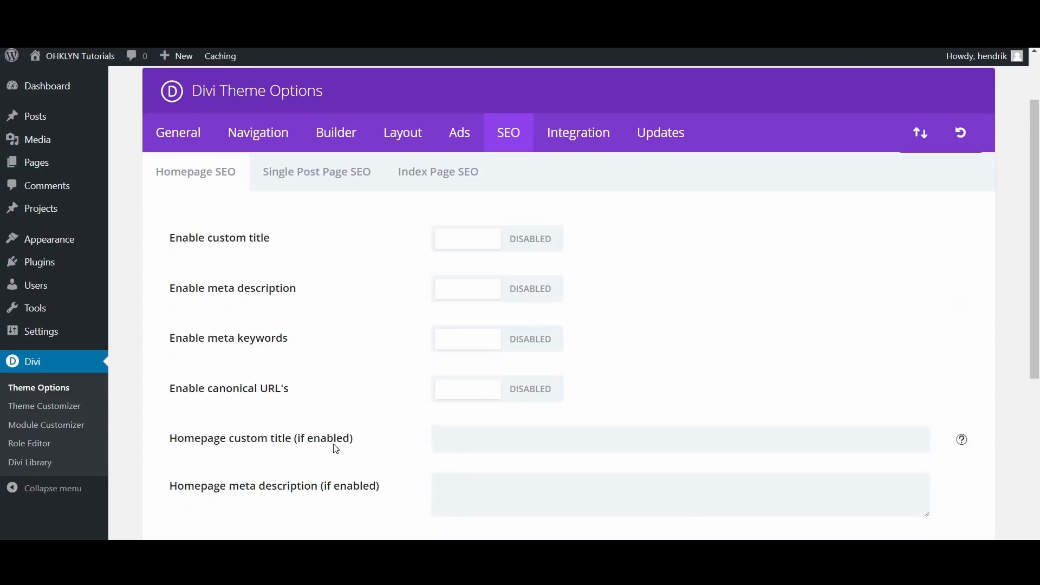
scroll(336, 445, up, 6)
scroll(338, 448, up, 1)
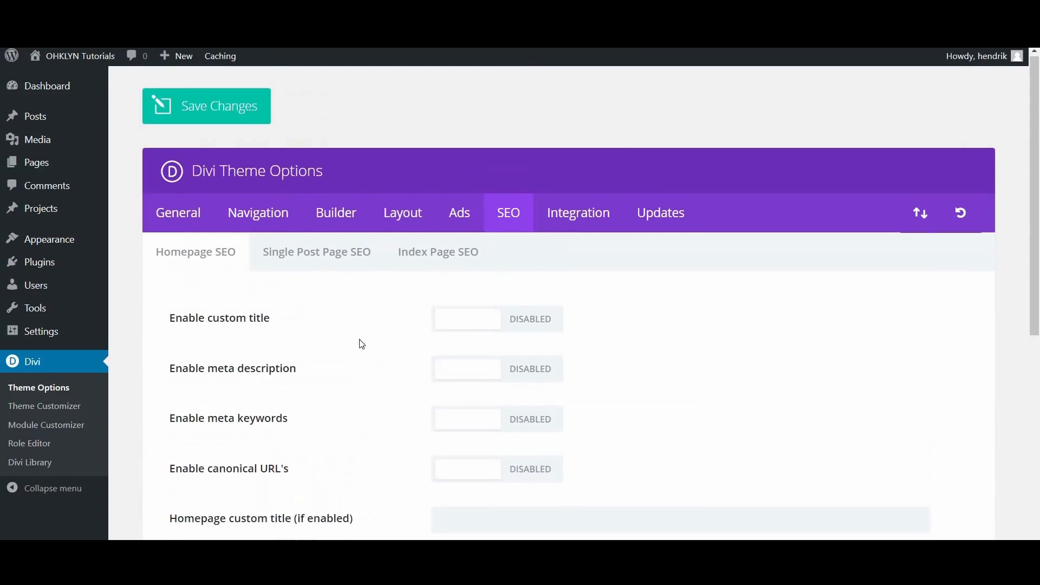
click(346, 260)
click(430, 267)
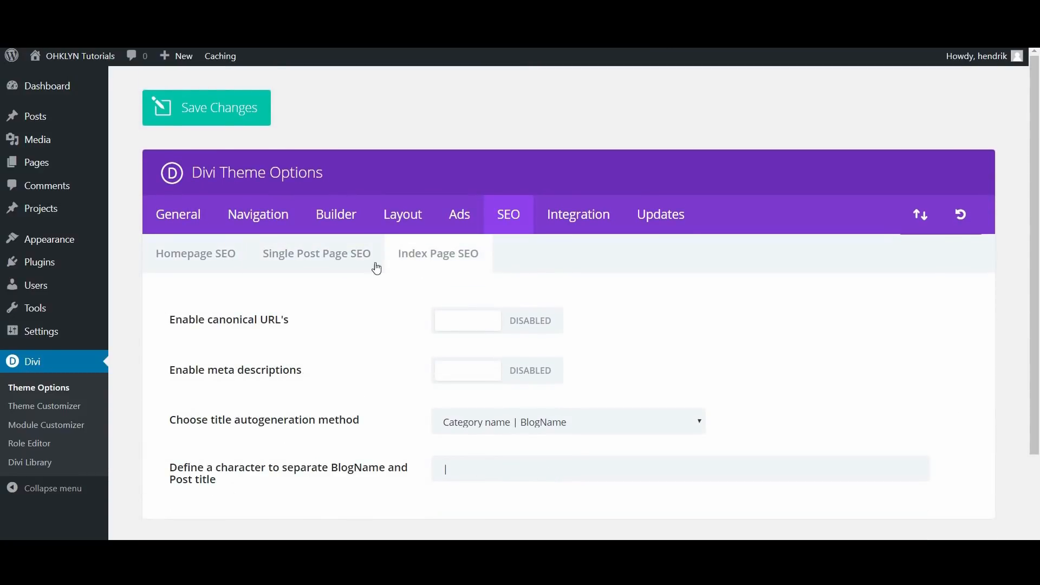
click(216, 268)
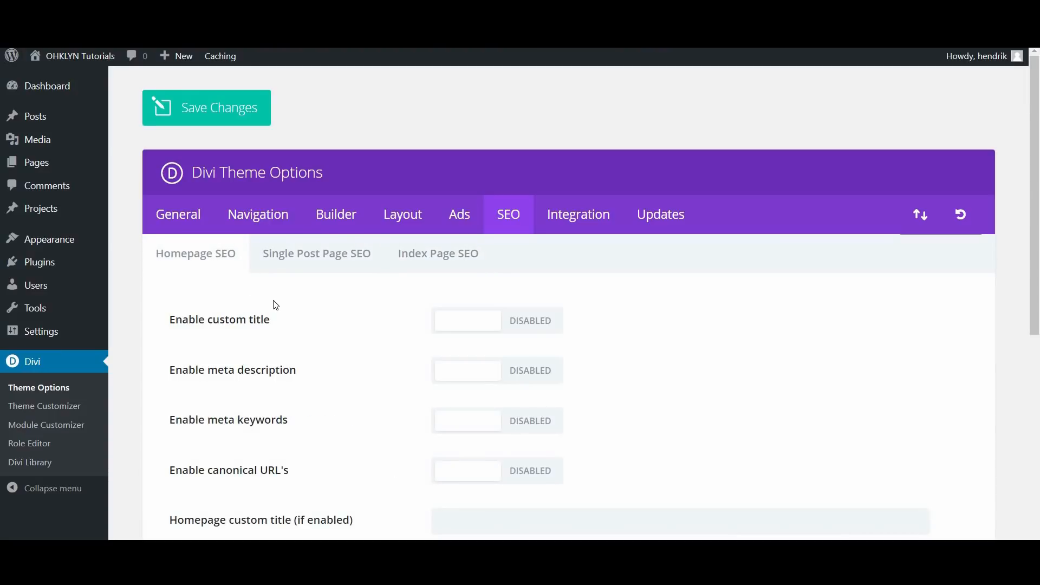
Step: Review the Integration code fields for the head, body and posts, and open the help for the Username field in the Updates settings
click(568, 224)
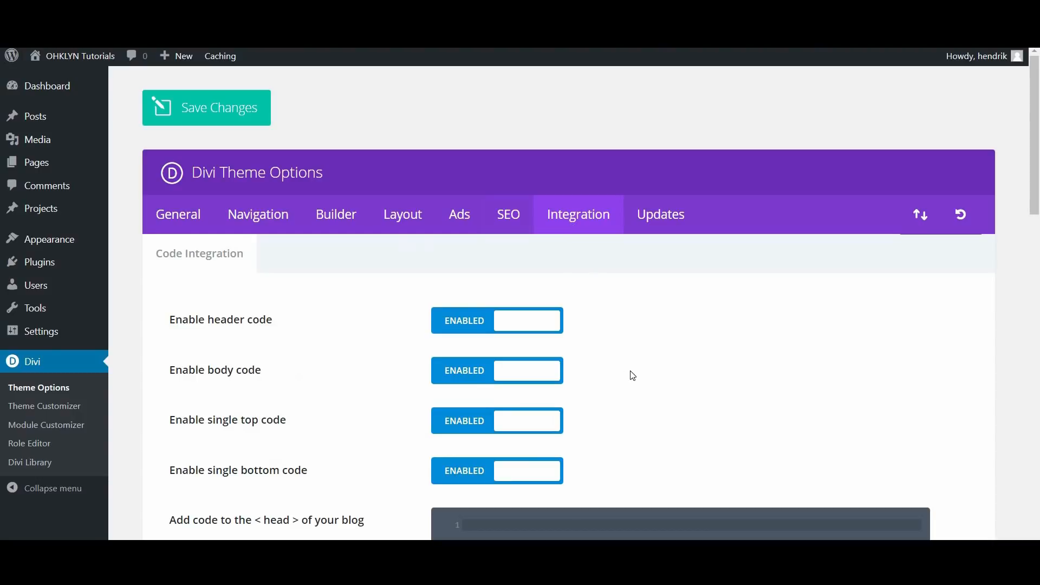
scroll(629, 373, down, 3)
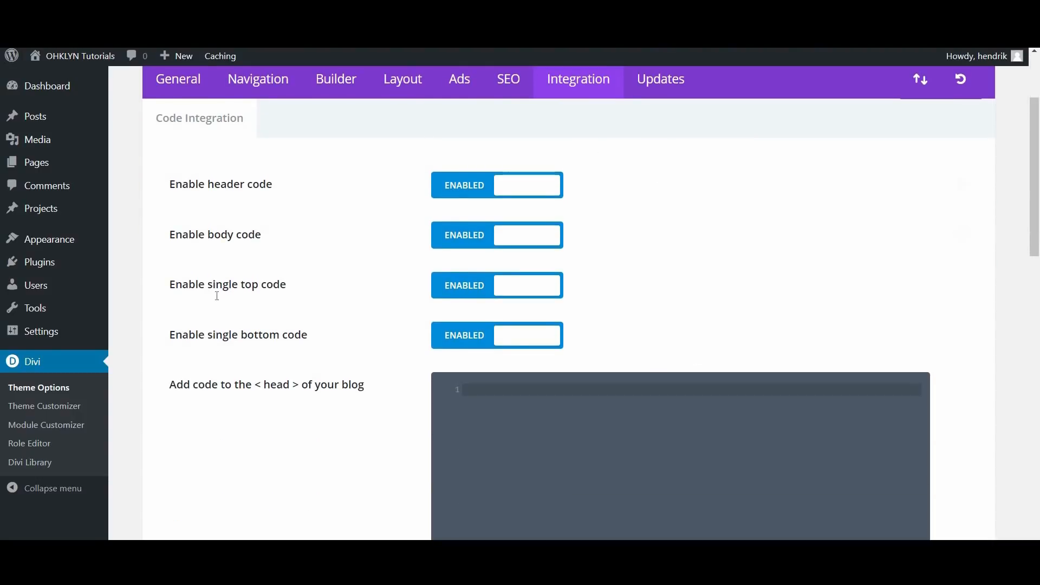
scroll(455, 448, down, 5)
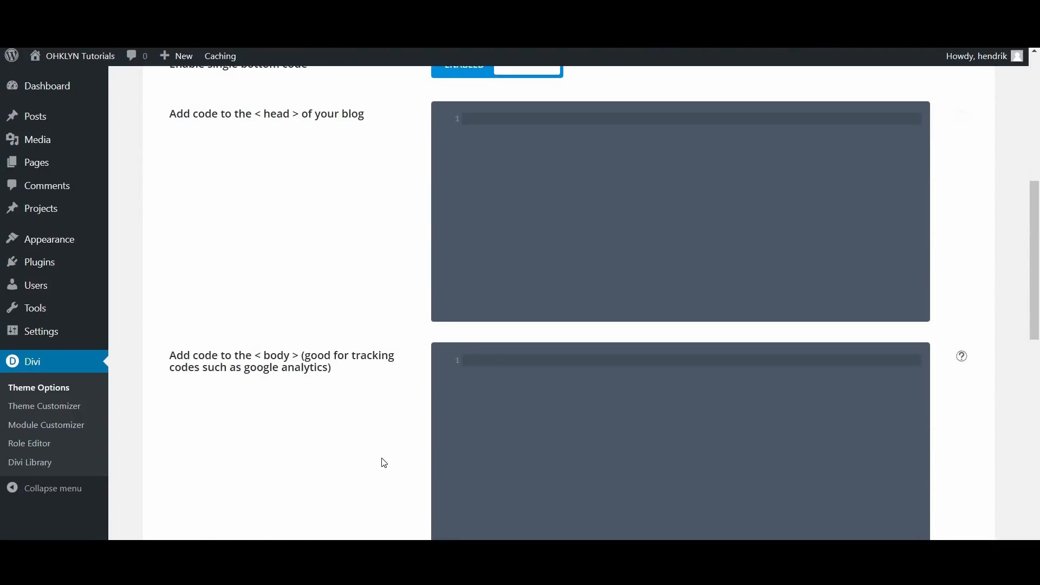
scroll(384, 463, down, 6)
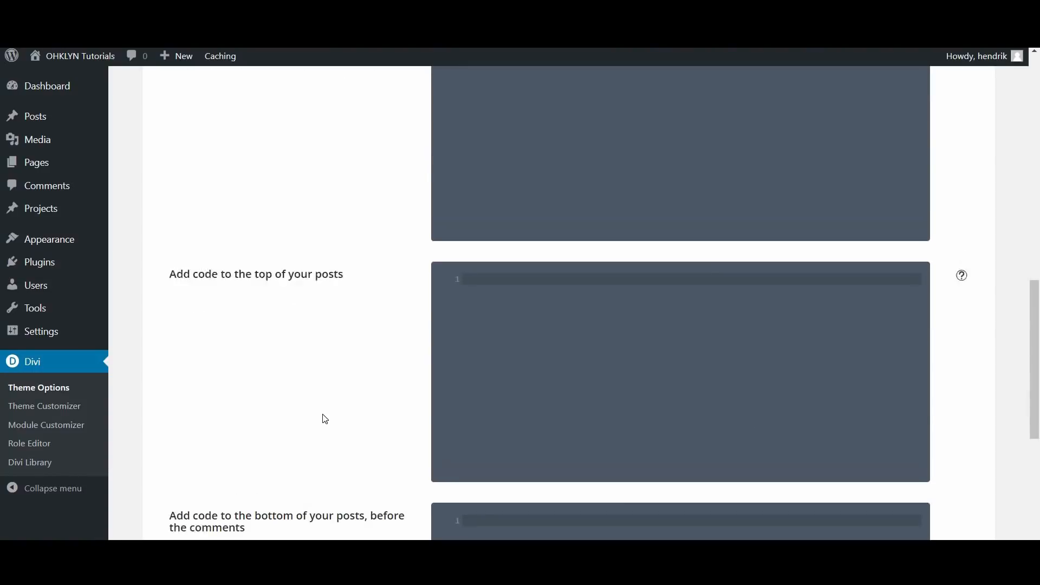
scroll(325, 418, up, 14)
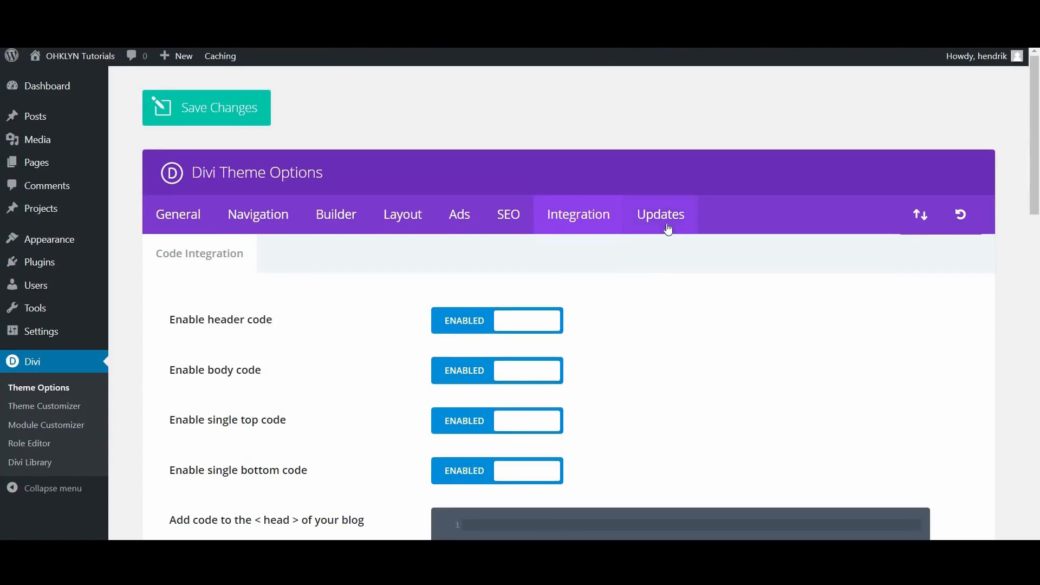
click(668, 230)
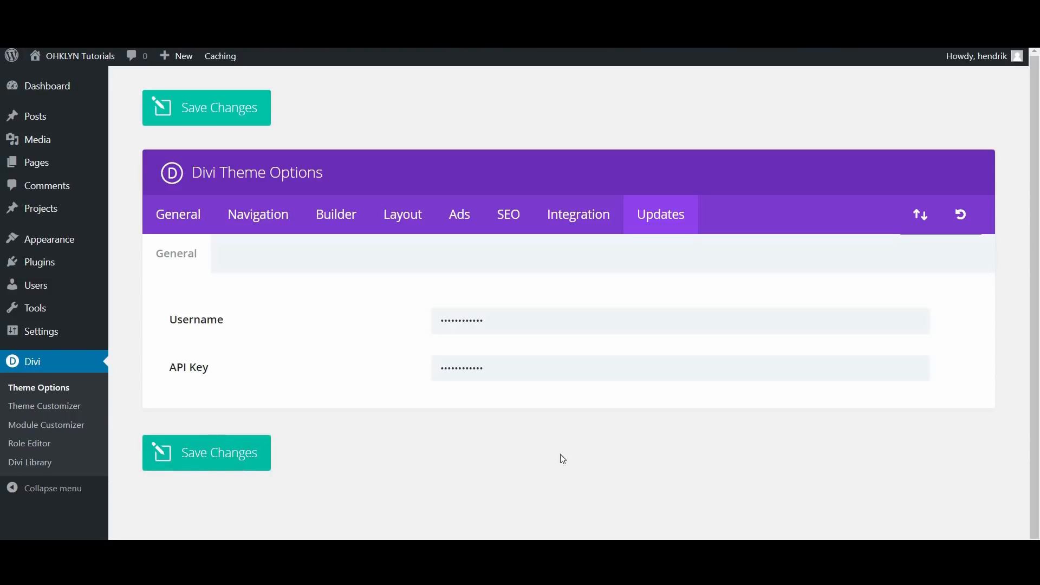
click(962, 321)
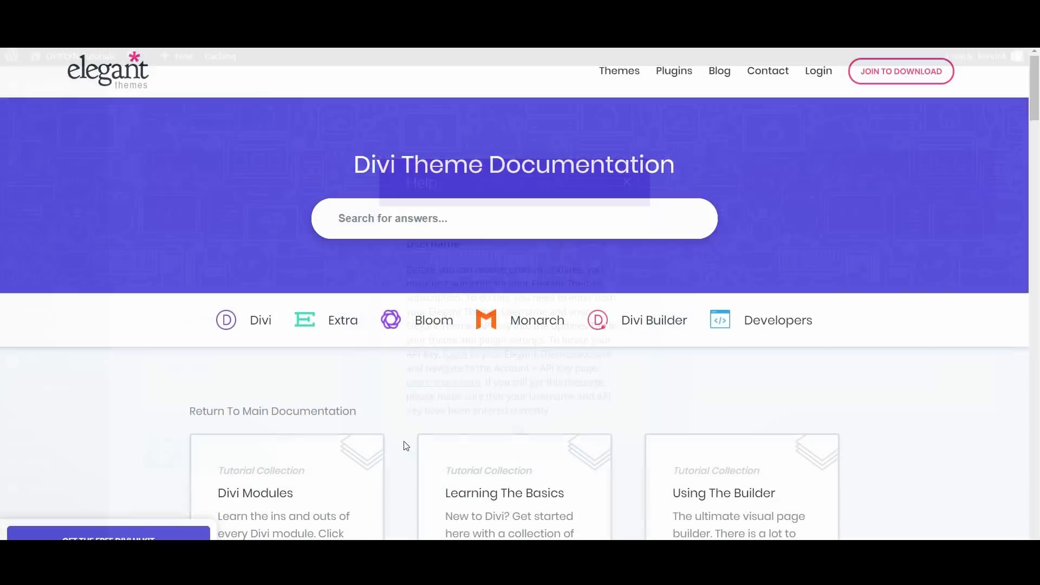
Step: Find the article "Using The Divi Theme Options" in the Divi Theme Documentation and look through it
scroll(452, 435, down, 1)
scroll(454, 438, down, 12)
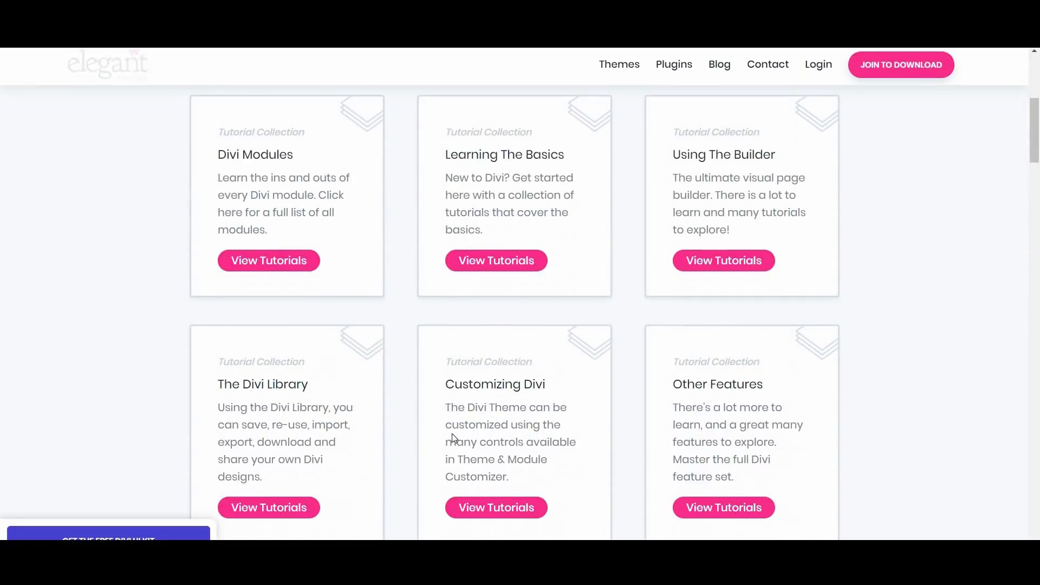
scroll(453, 438, down, 2)
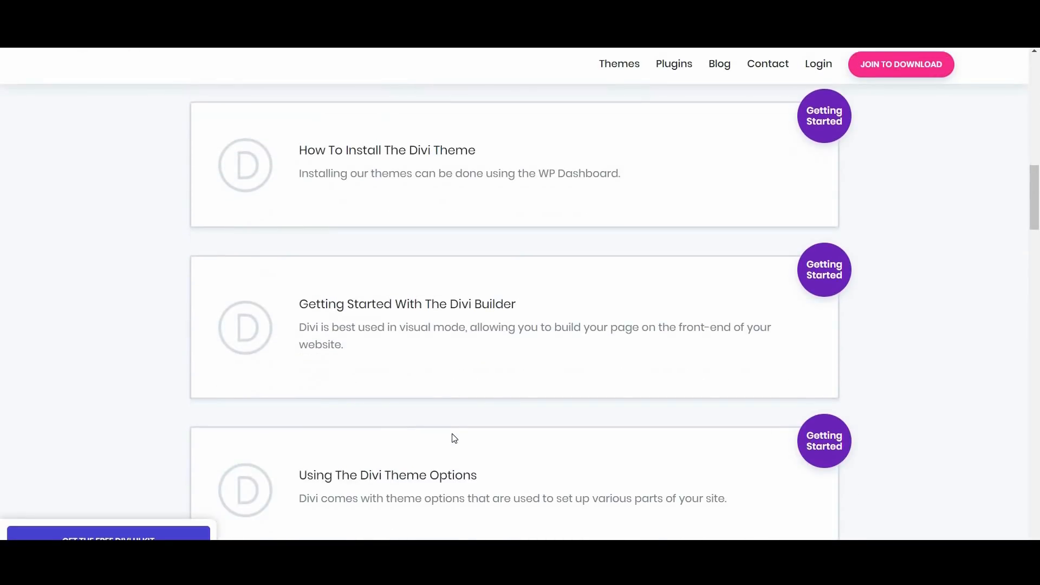
click(450, 410)
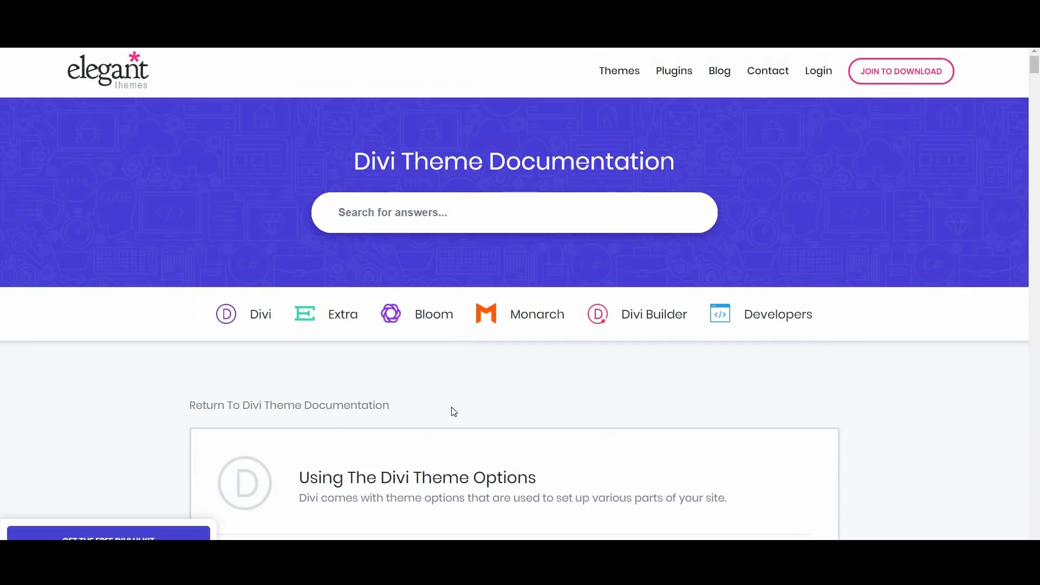
scroll(507, 431, down, 5)
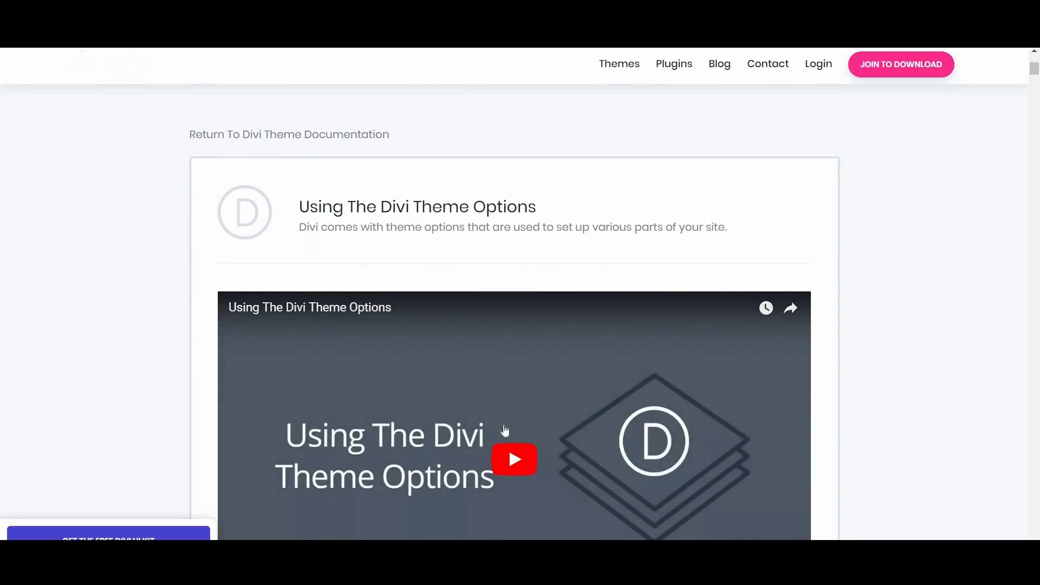
scroll(505, 431, down, 5)
scroll(505, 431, down, 4)
scroll(505, 430, down, 5)
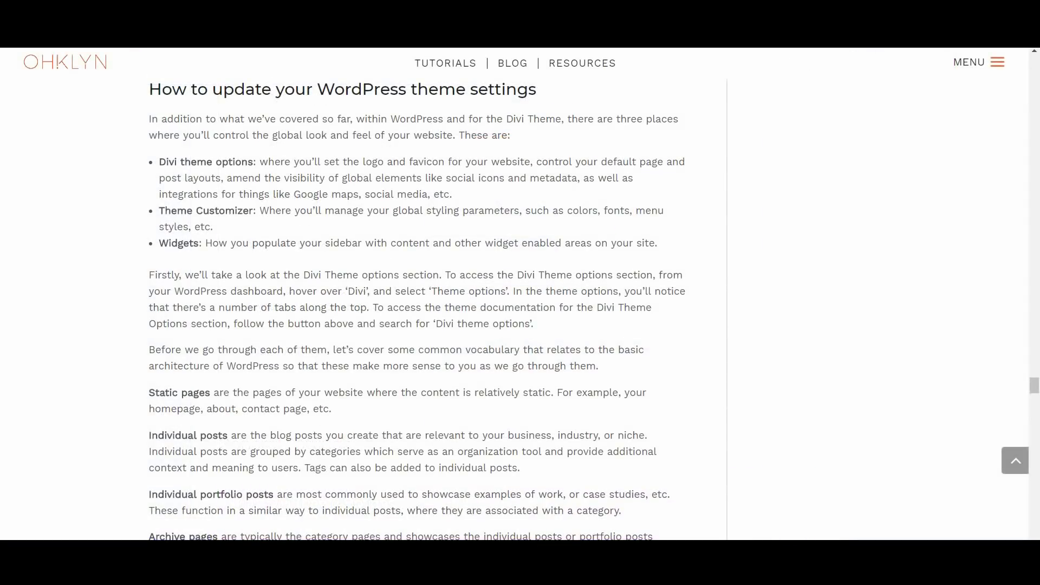
Step: Read through the OHKLYN tutorial from the WordPress theme settings and Divi theme options to the Widgets section
scroll(282, 356, down, 7)
scroll(282, 356, down, 10)
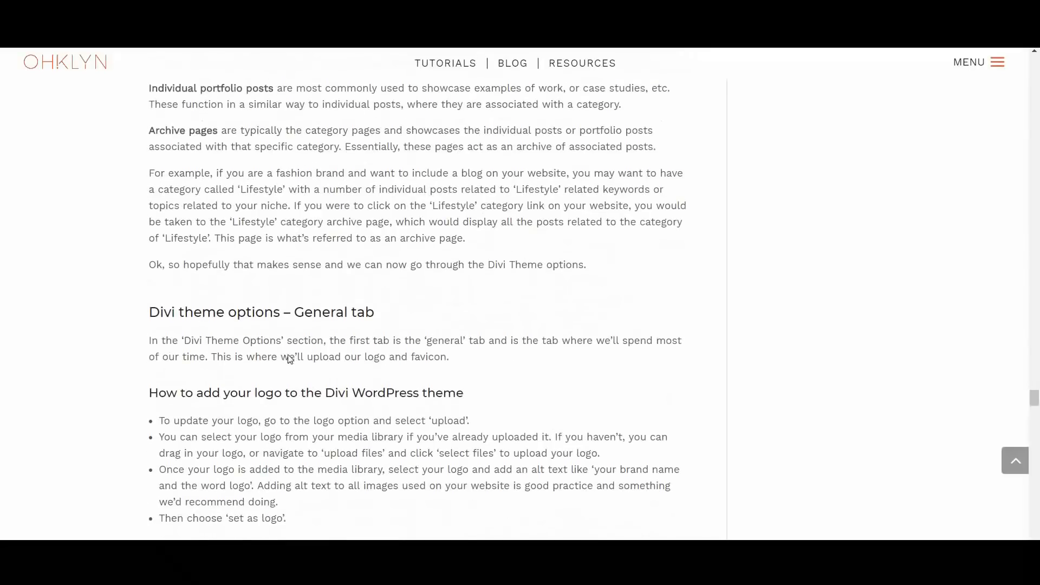
scroll(334, 364, down, 15)
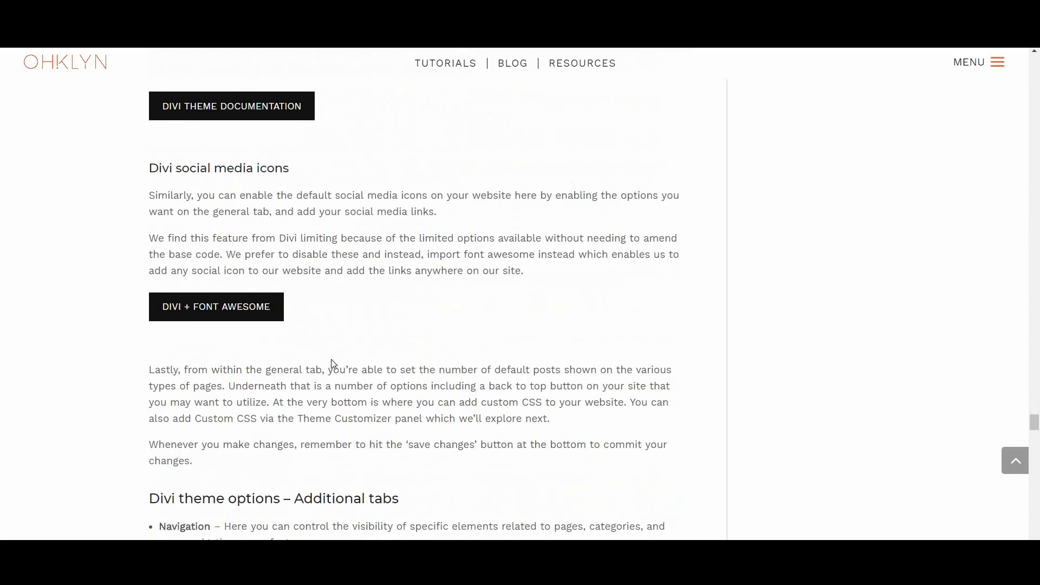
scroll(333, 364, down, 2)
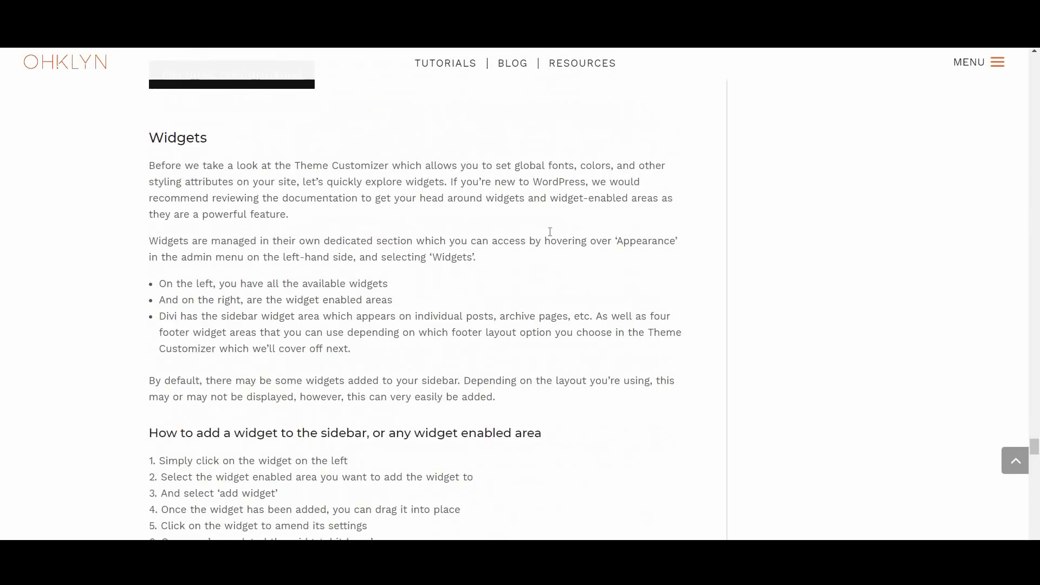
Step: Open the Widgets page and look over the available widgets, the Sidebar area and the footer areas
click(503, 355)
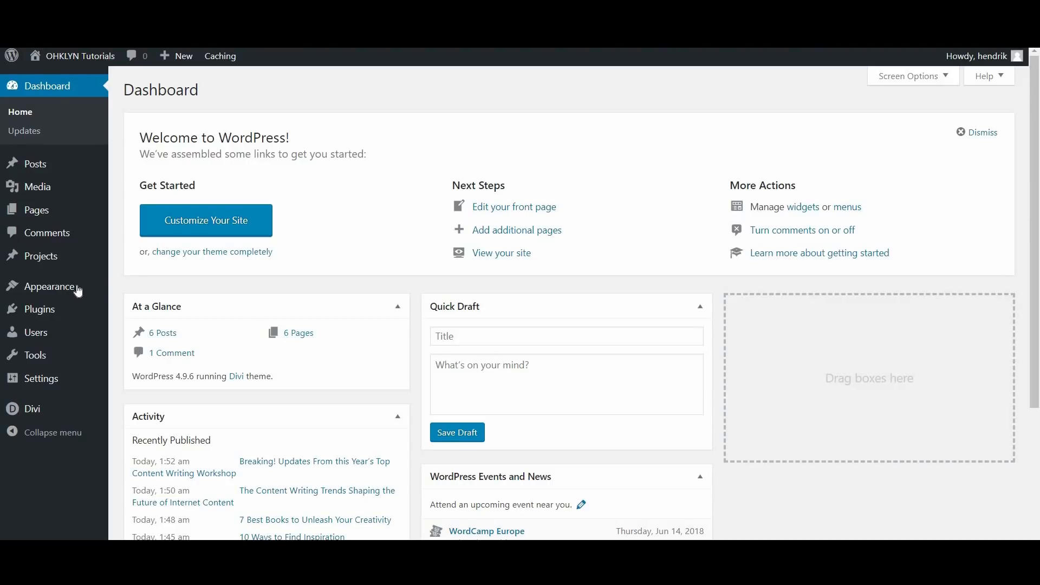
mouse_move(44, 292)
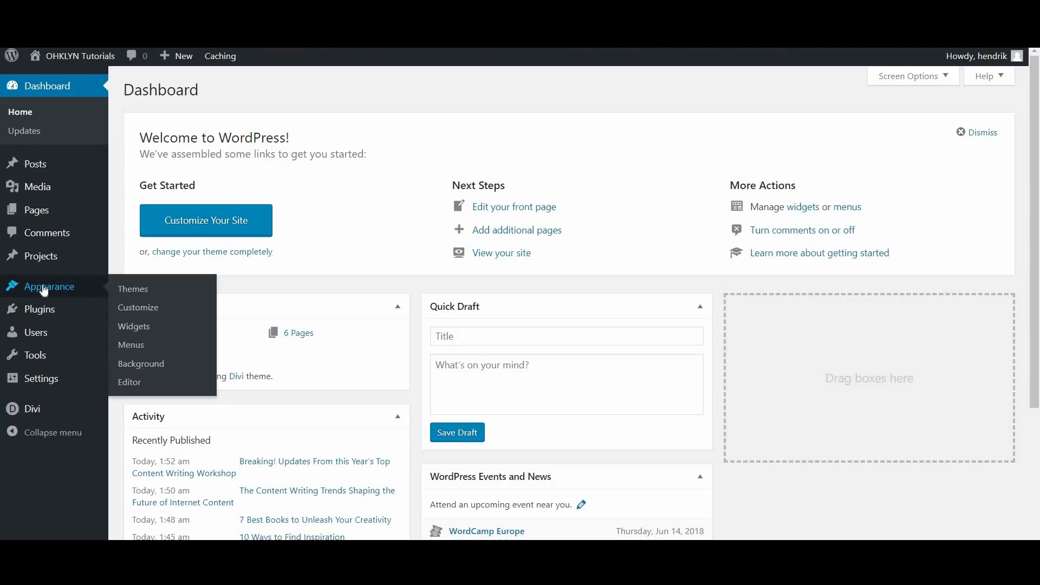
click(133, 327)
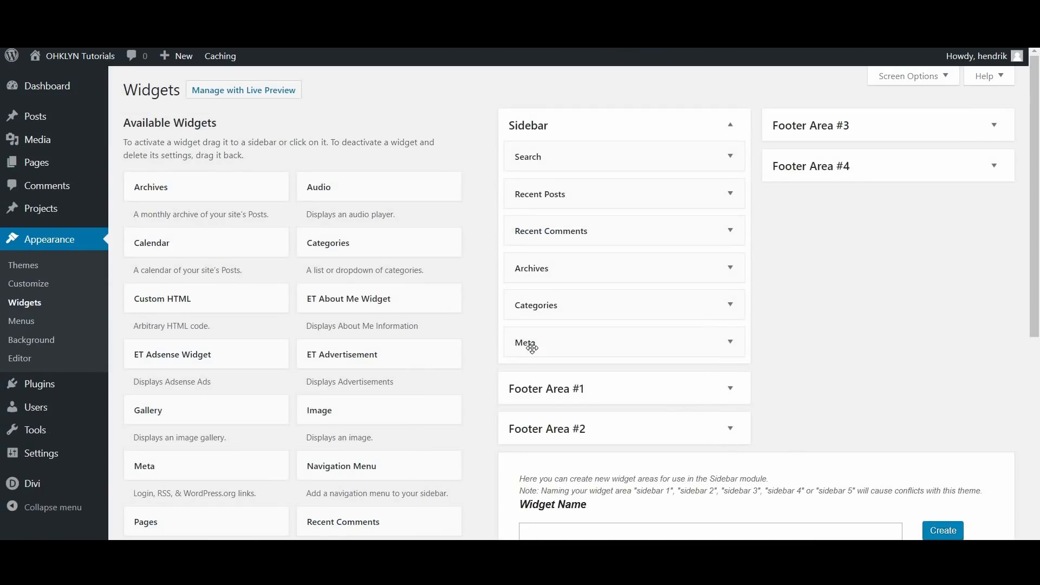
scroll(295, 431, down, 5)
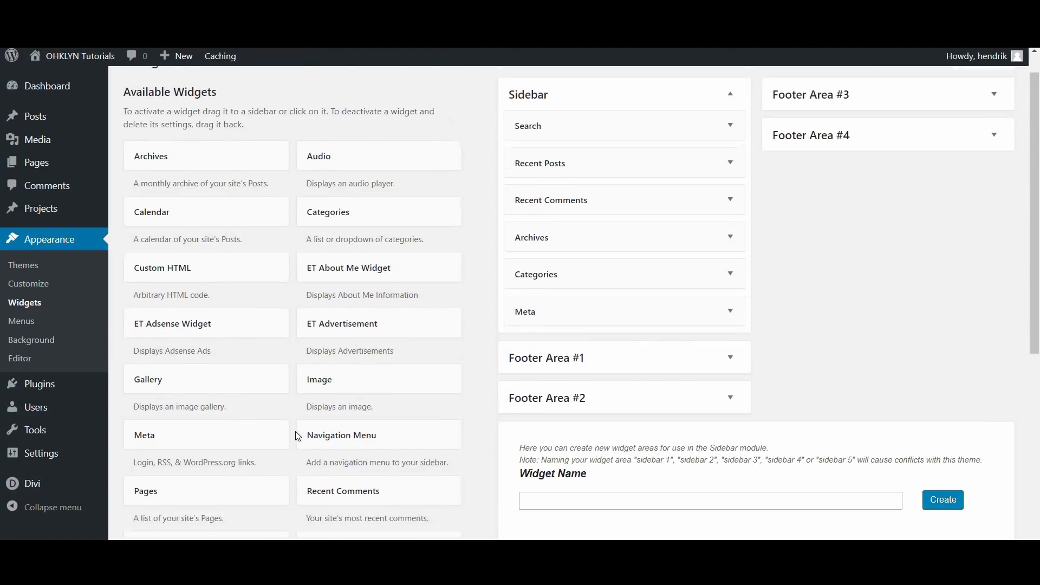
scroll(297, 436, up, 5)
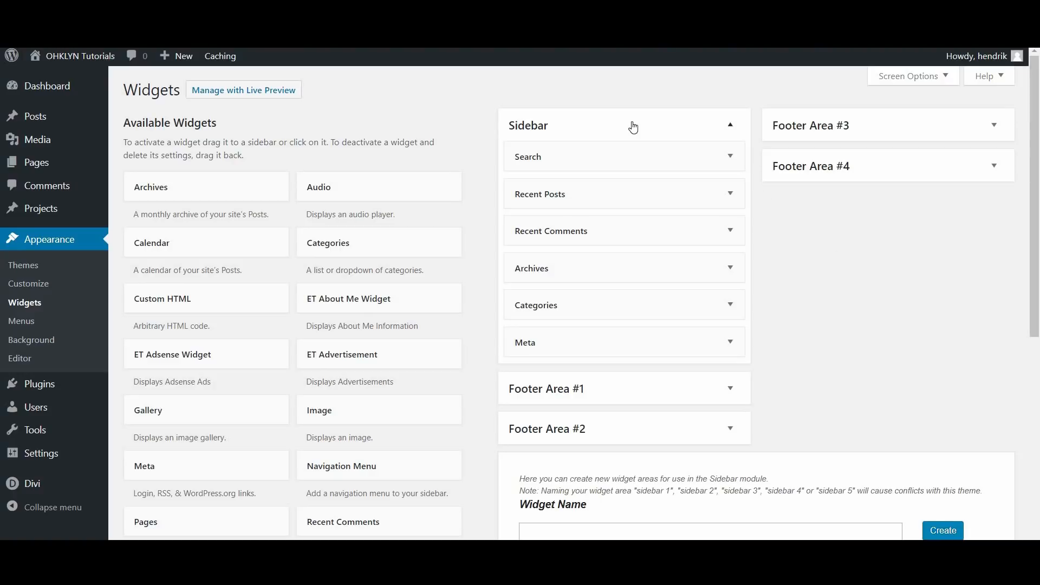
click(693, 125)
click(684, 125)
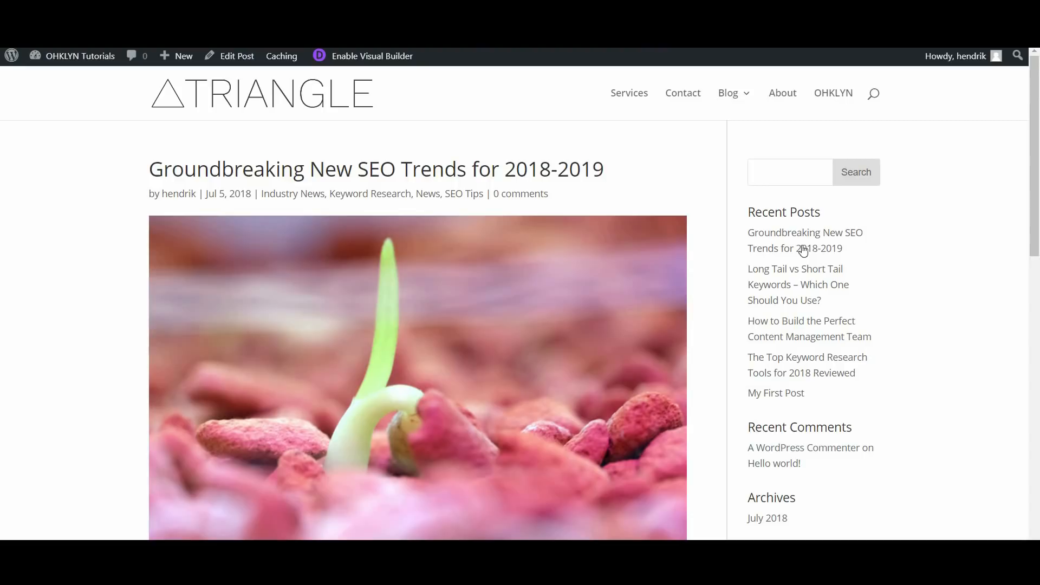
Step: Look over the sidebar widgets on the post "Groundbreaking New SEO Trends for 2018-2019"
scroll(812, 379, down, 5)
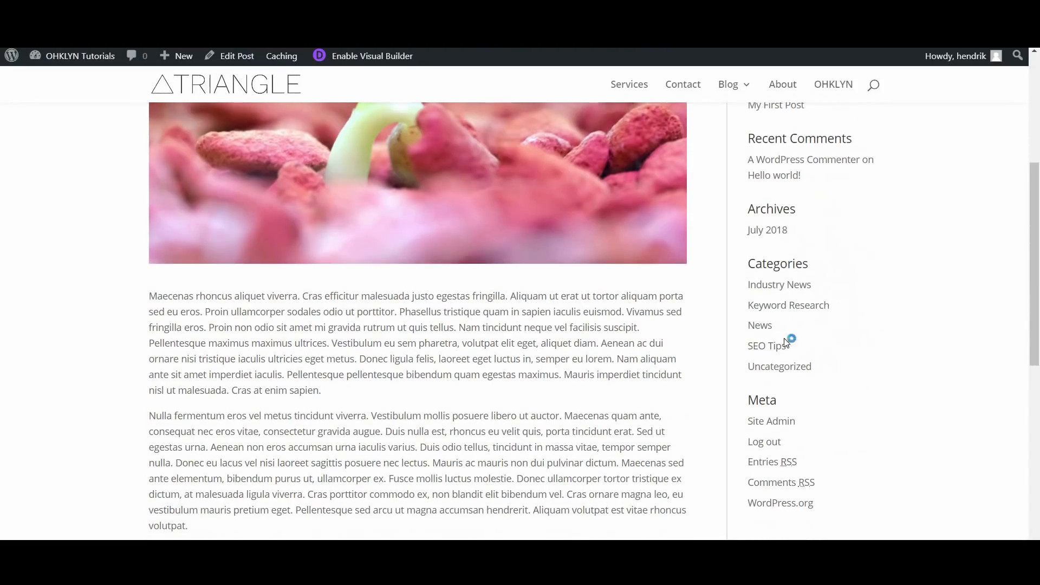
scroll(796, 482, up, 3)
scroll(802, 479, up, 3)
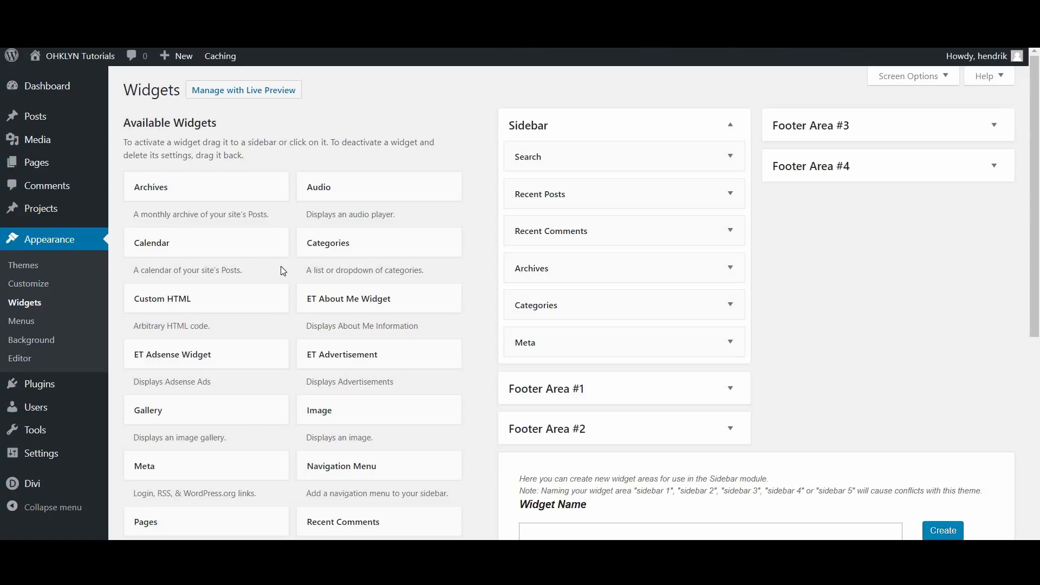
Step: Add the Calendar widget to the Sidebar widget area
click(226, 246)
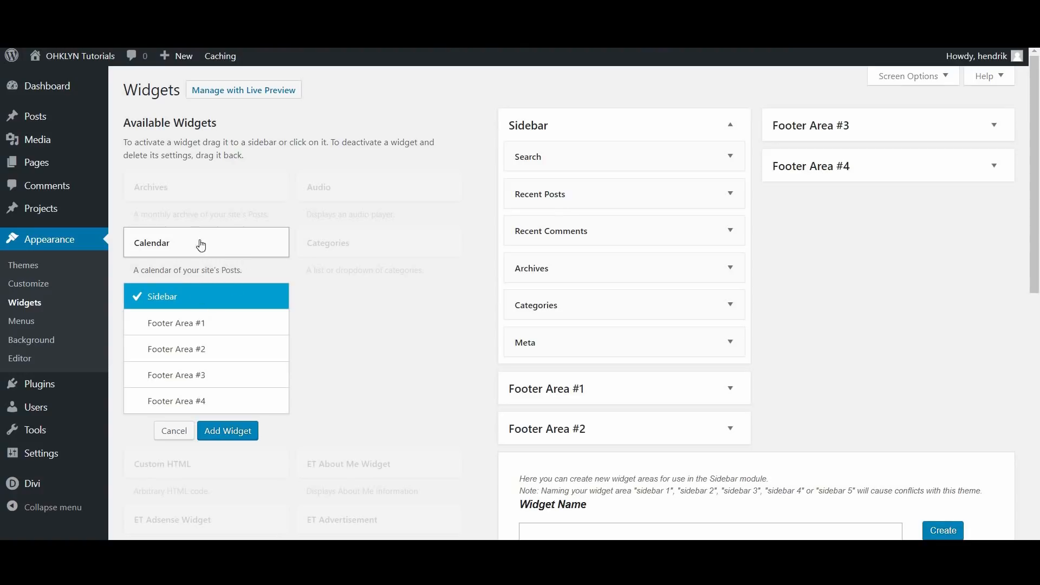
click(161, 324)
click(166, 297)
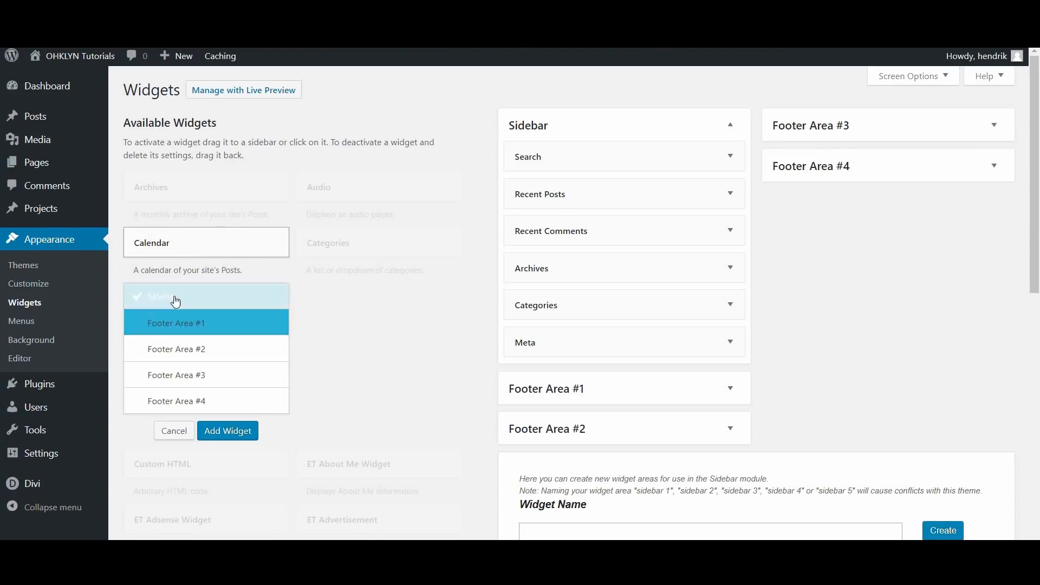
click(242, 434)
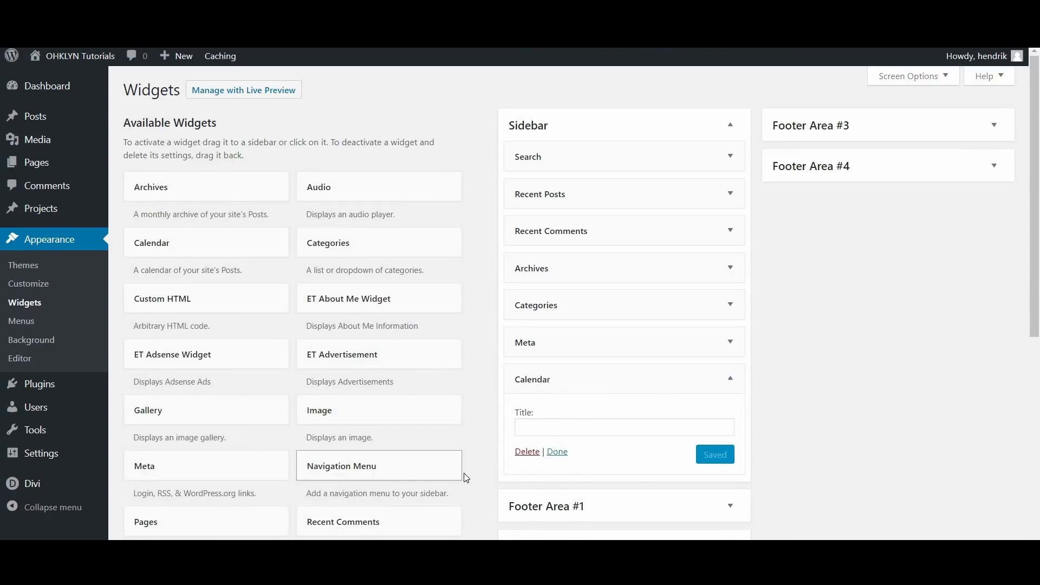
Step: Title the sidebar's Calendar widget "Calendar 2018" and save it
click(551, 424)
text(Calendar )
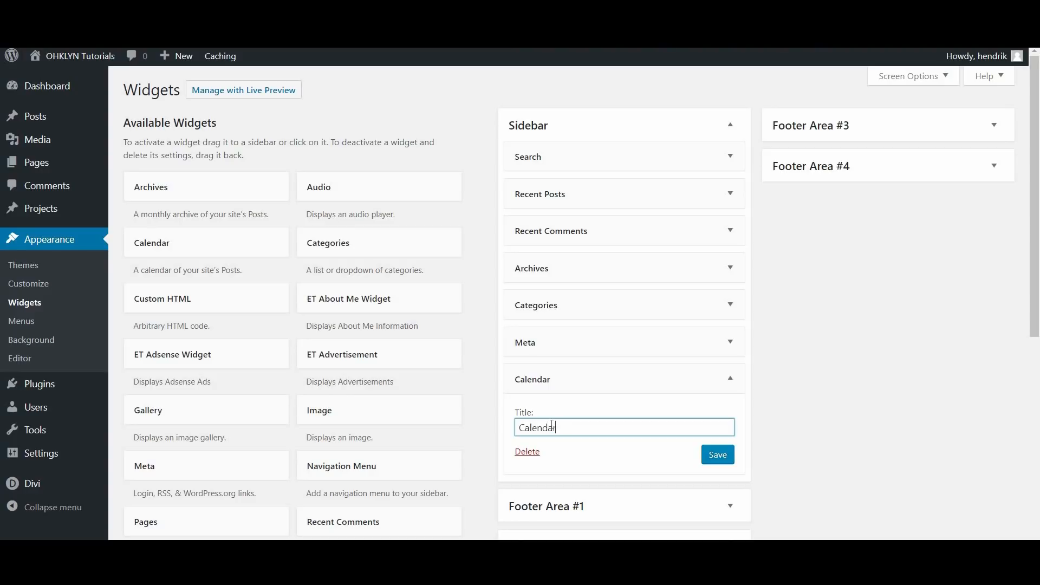
text(2018)
click(711, 380)
click(699, 382)
click(718, 455)
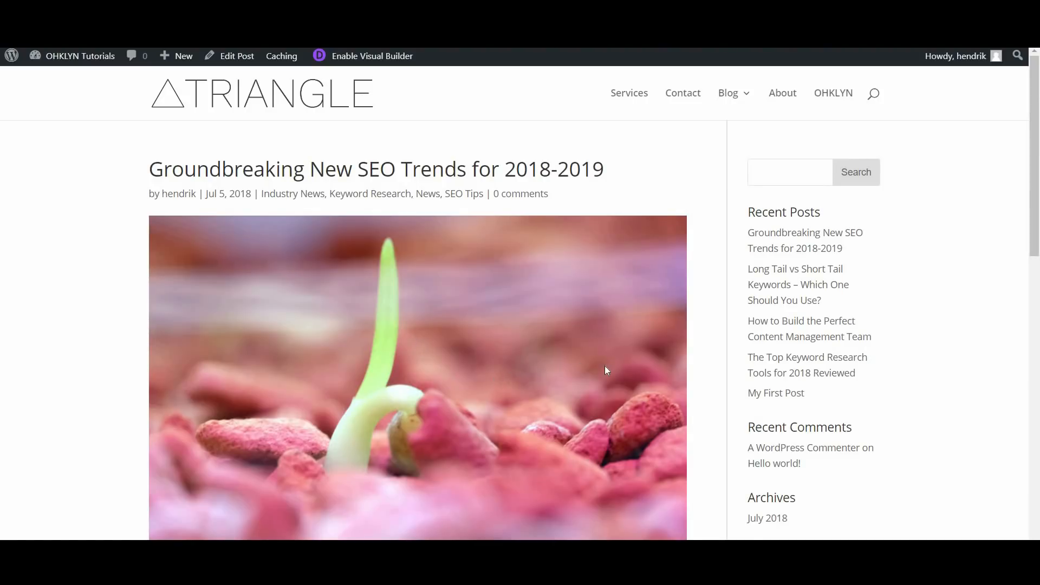
Step: Check the post's sidebar on the live site, and delete the Calendar widget from the Sidebar area
scroll(604, 366, down, 10)
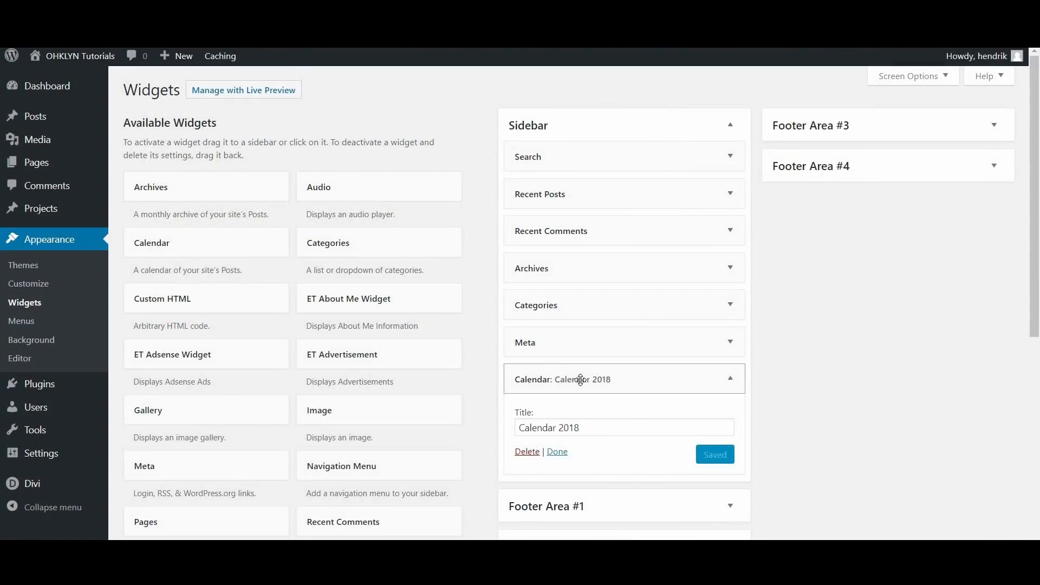
click(528, 454)
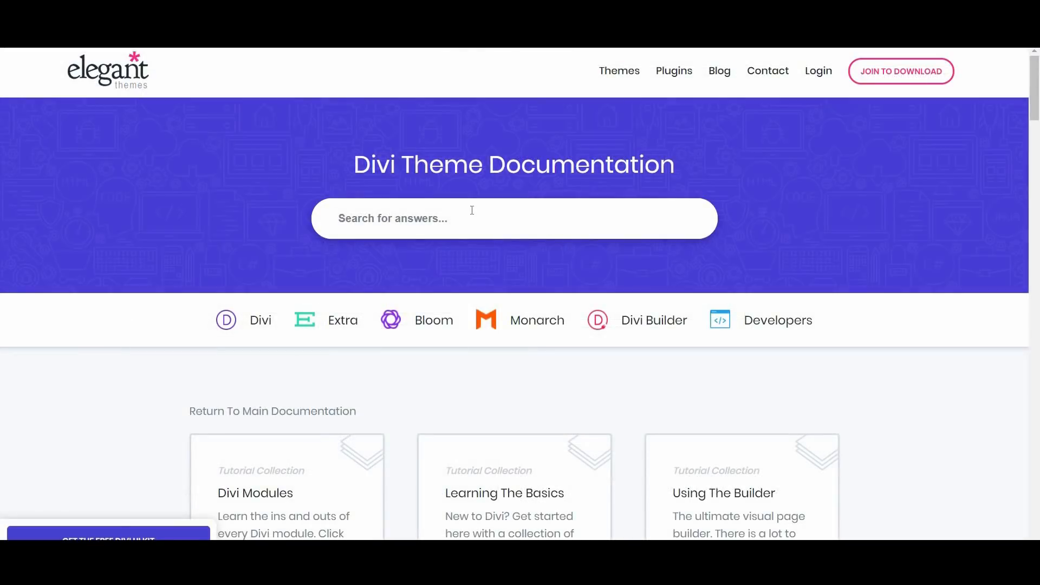
Step: Search the Divi Theme Documentation for "sidebar module" and open the article "The Divi Sidebar Module"
click(472, 211)
text(sidebar)
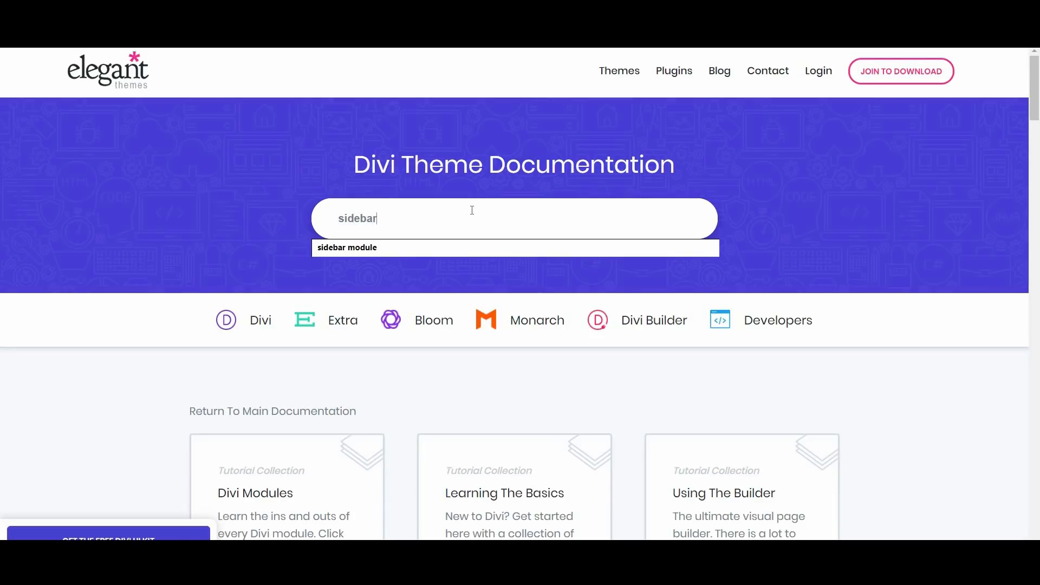
text( module)
key(Return)
scroll(492, 265, down, 3)
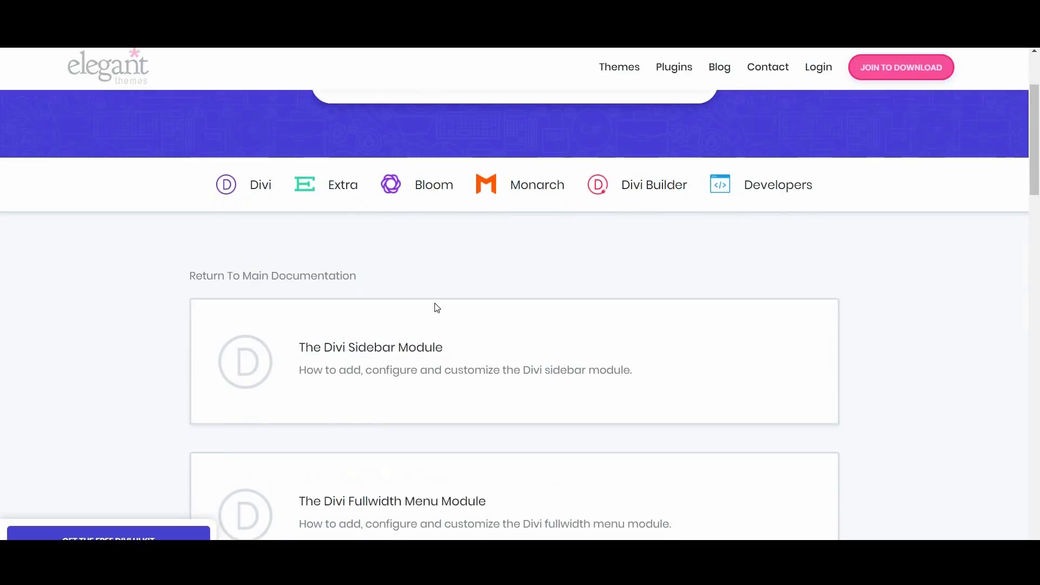
click(384, 349)
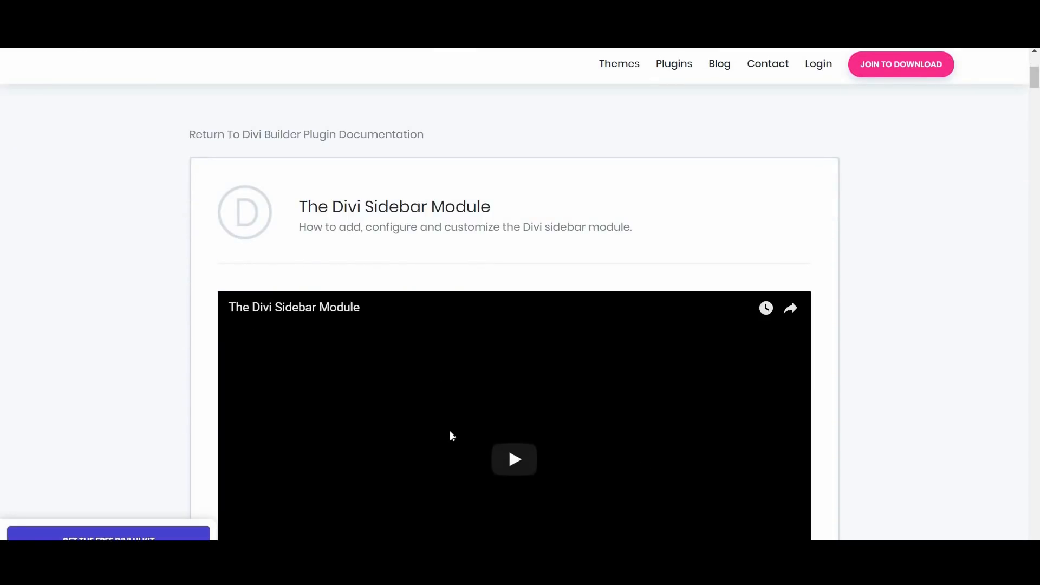
Step: Read through the article's instructions on adding a Sidebar module to a page
scroll(449, 430, down, 3)
scroll(451, 434, down, 6)
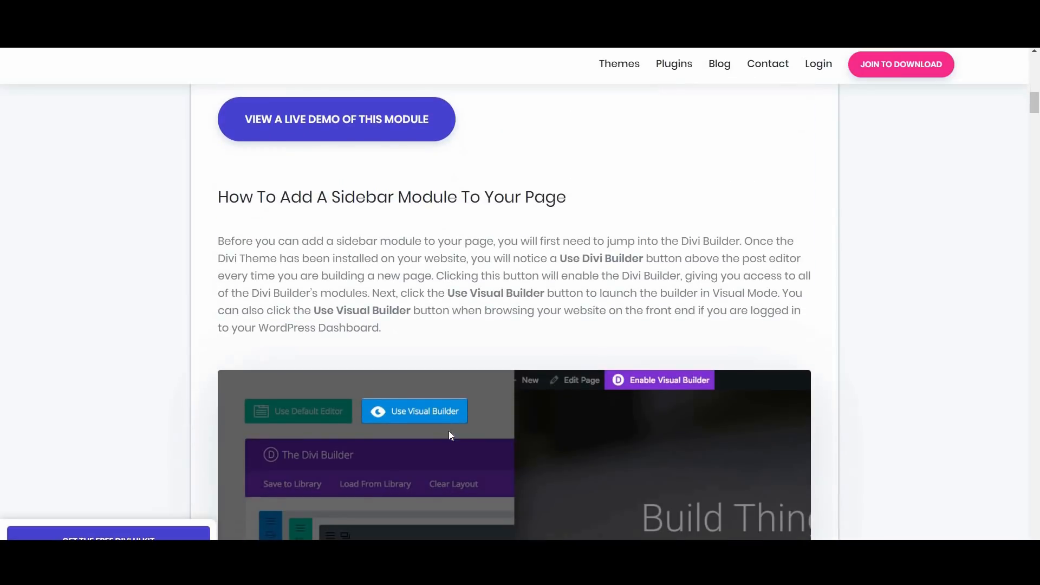
scroll(451, 435, down, 7)
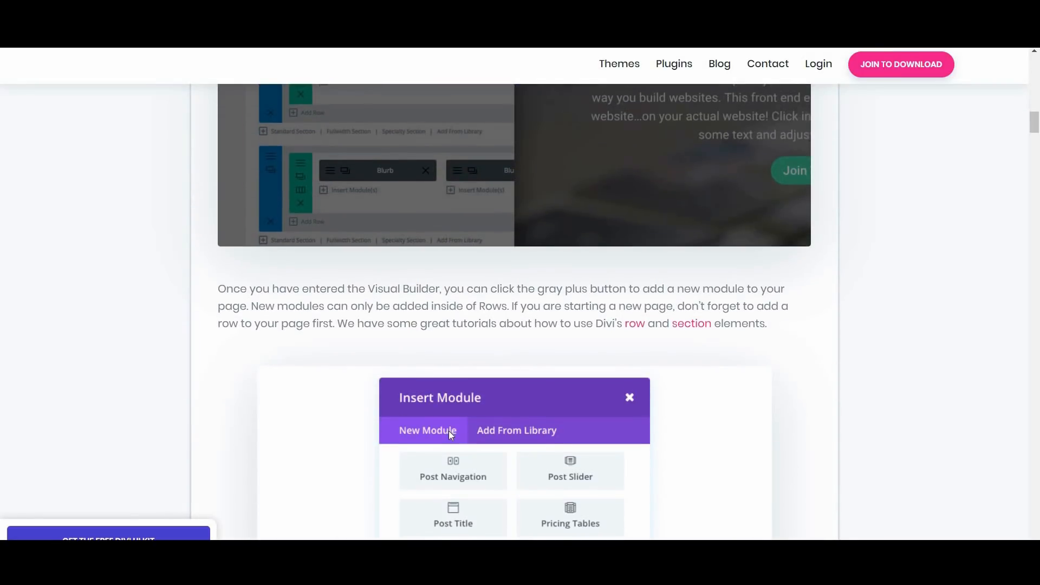
scroll(452, 435, down, 4)
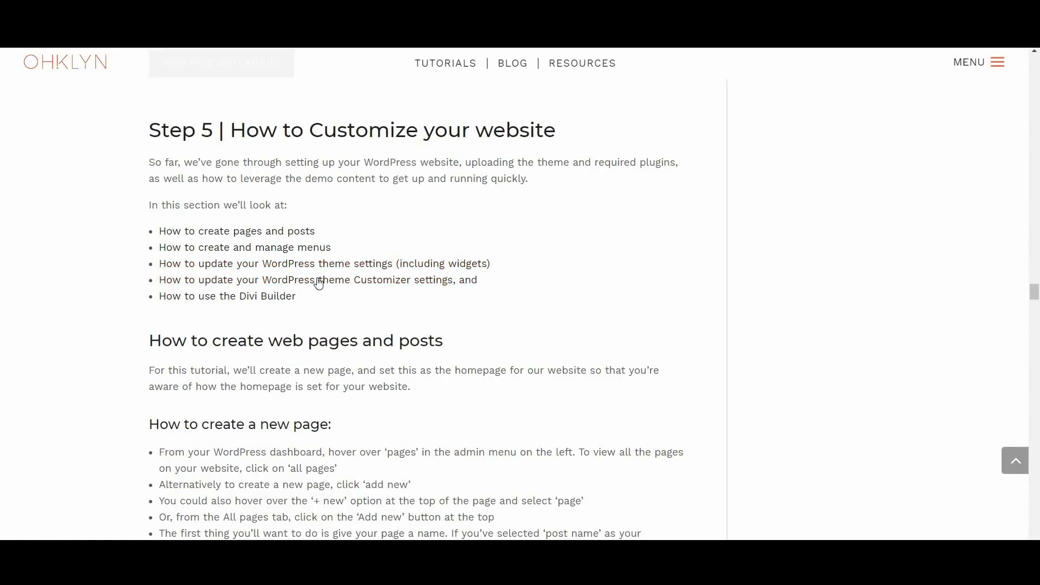
Step: Go to the tutorial's theme Customizer section, then open the site's Theme Customizer and look over the homepage preview
click(351, 282)
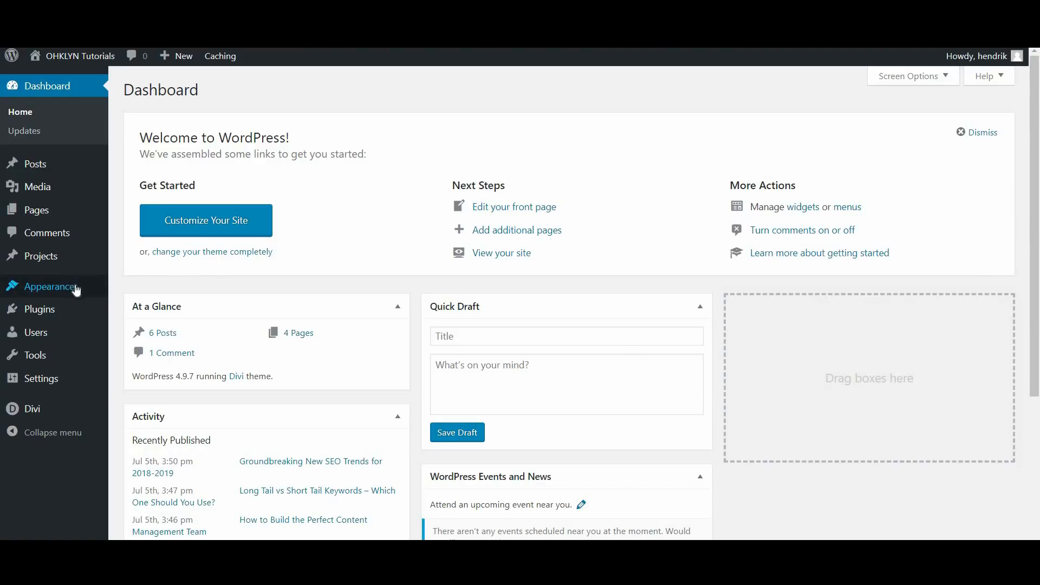
mouse_move(76, 289)
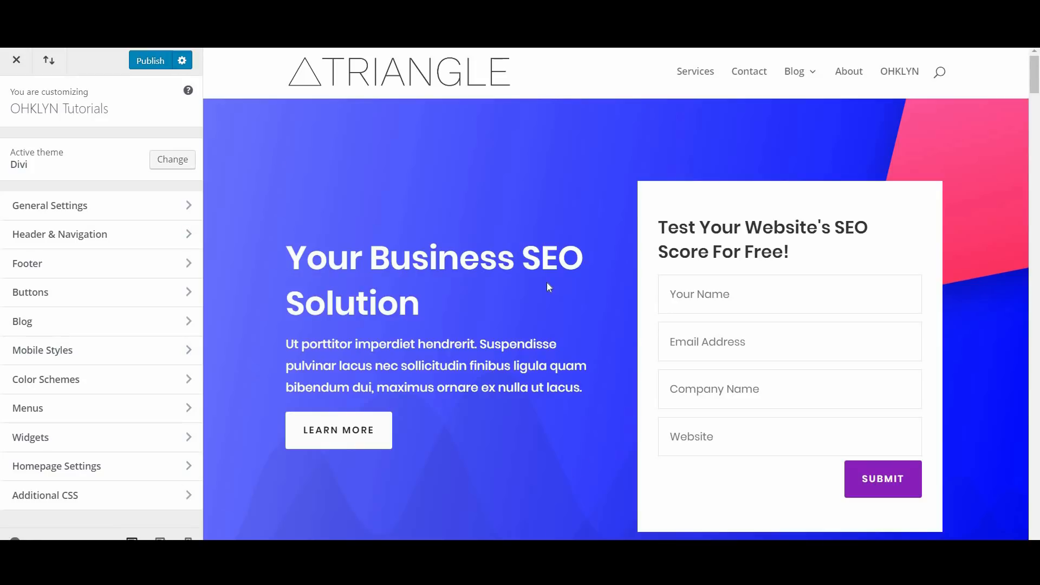
scroll(545, 350, down, 5)
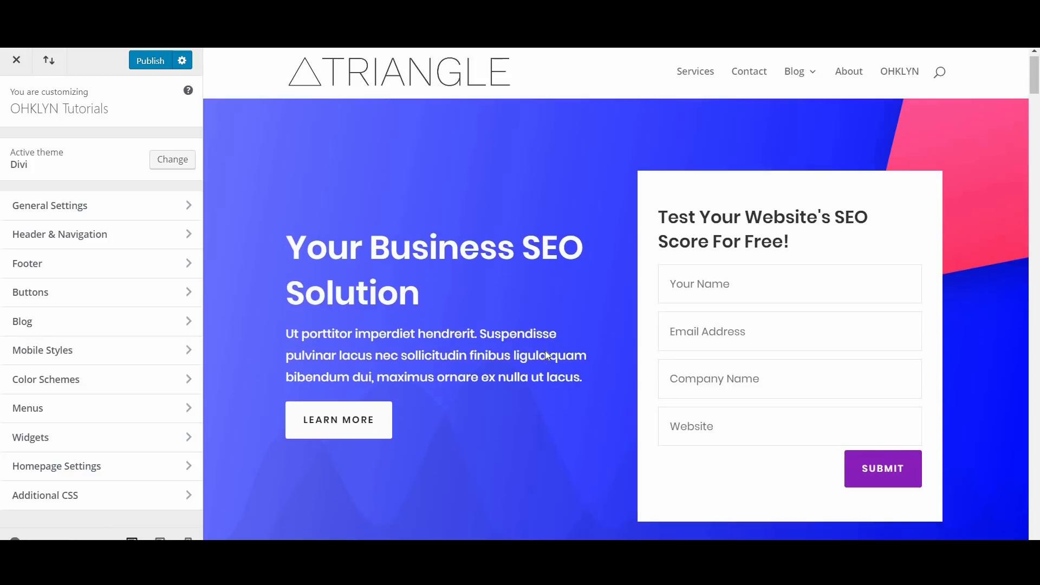
scroll(545, 350, up, 5)
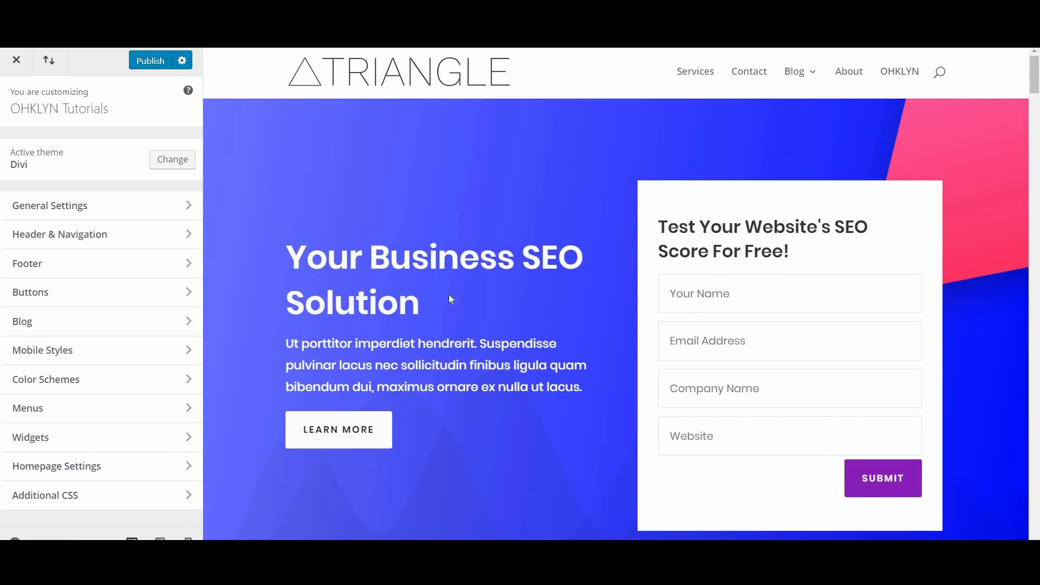
Step: Inspect the hero heading "Your Business SEO Solution" in the developer tools and examine its font styles
right_click(414, 258)
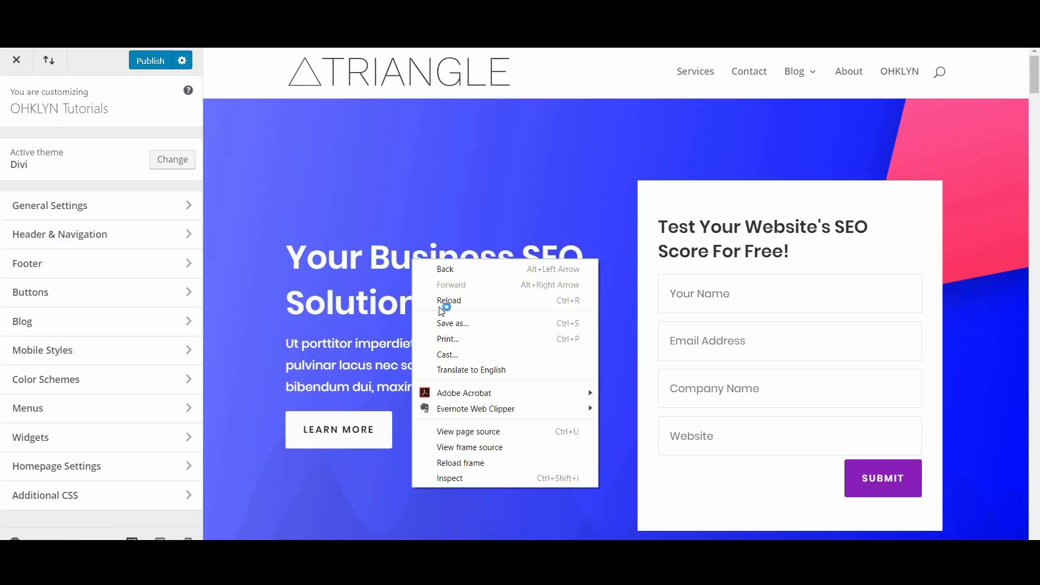
click(656, 410)
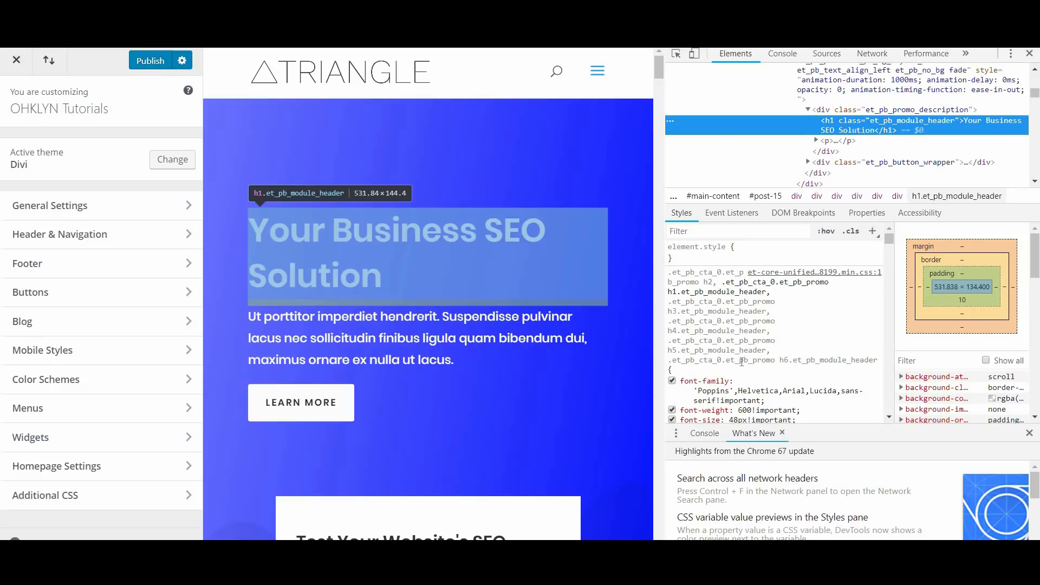
scroll(740, 363, down, 2)
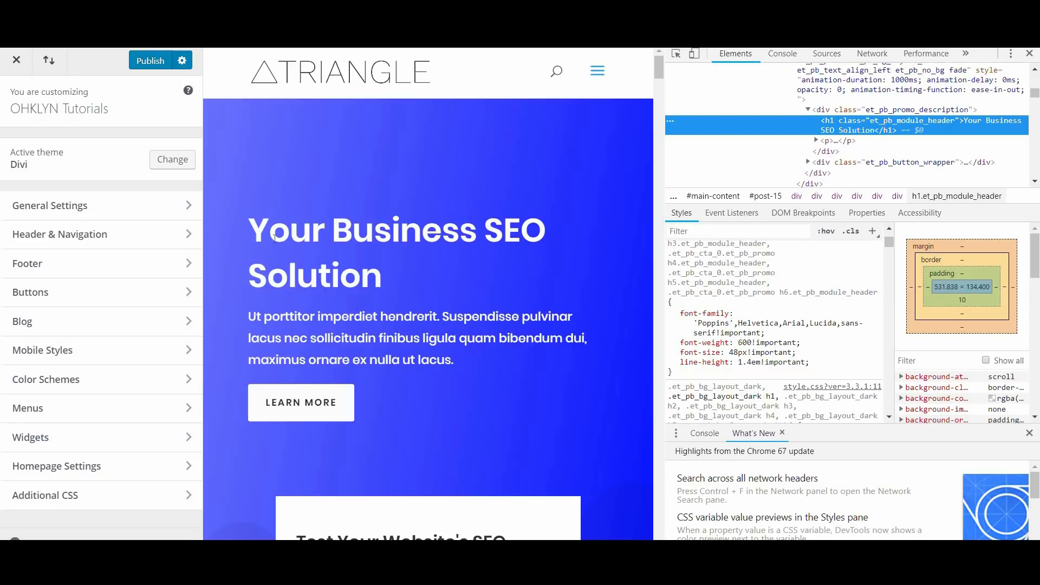
Step: Set the header font to Raleway in the Typography general settings and publish the customization
click(163, 203)
click(163, 205)
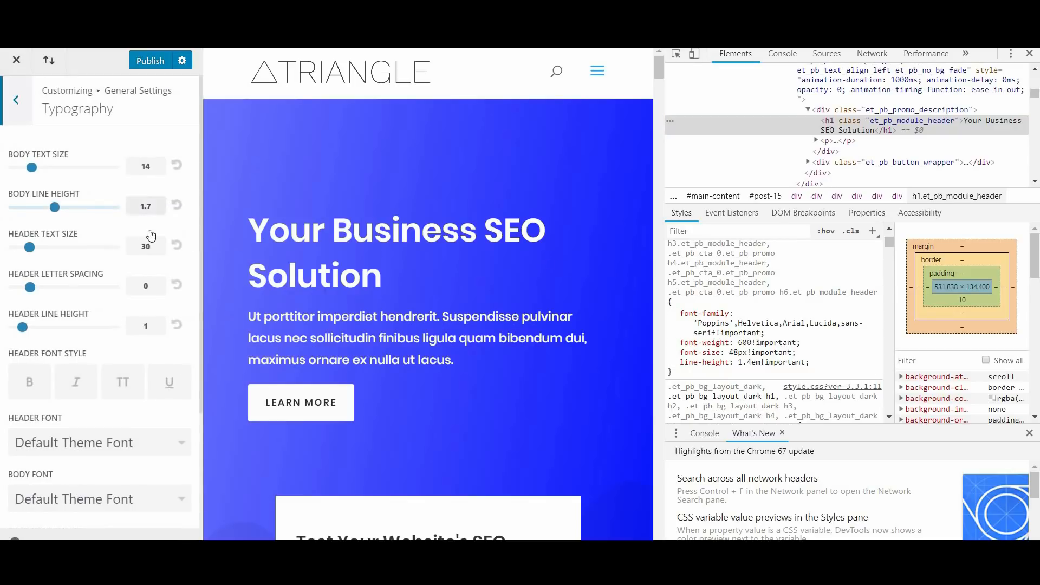
scroll(114, 428, down, 1)
click(142, 377)
drag(185, 377, 186, 505)
scroll(139, 453, down, 5)
scroll(151, 457, up, 8)
scroll(62, 439, up, 8)
scroll(69, 435, up, 5)
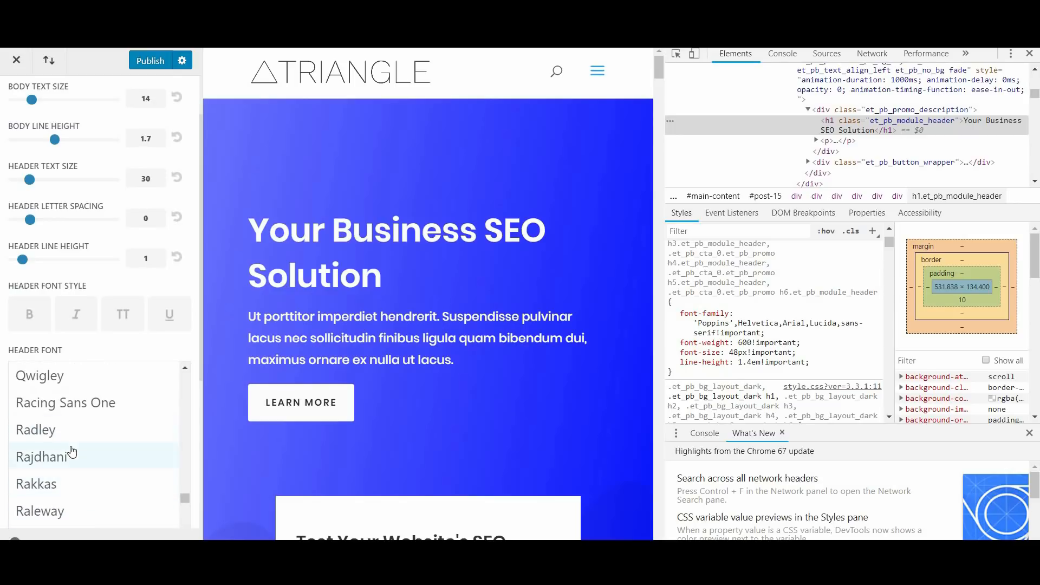
click(70, 511)
click(157, 63)
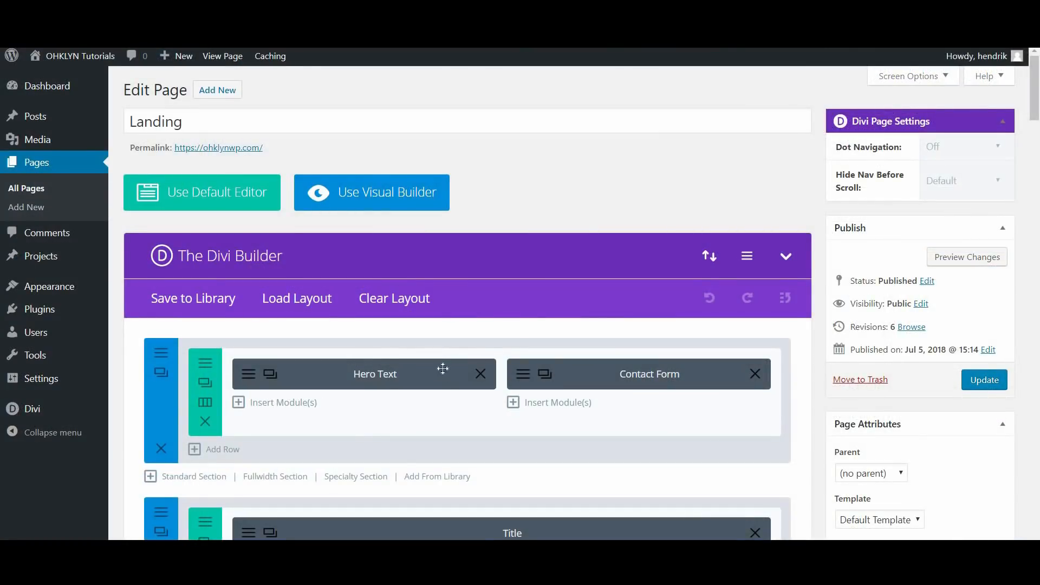
Step: Look through the sections, rows and modules of the Landing page in the Divi Builder
scroll(441, 367, down, 3)
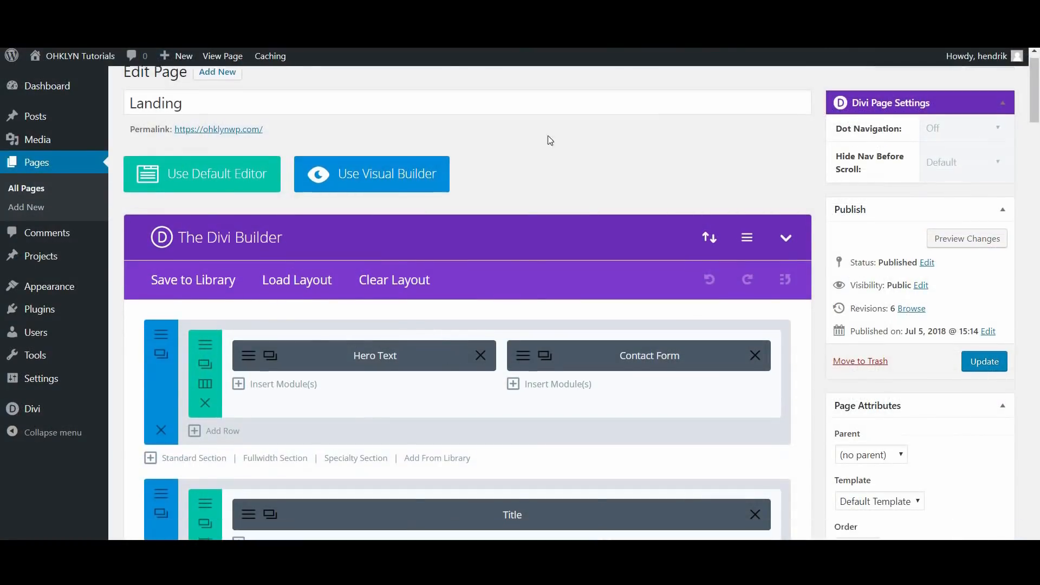
scroll(660, 469, down, 4)
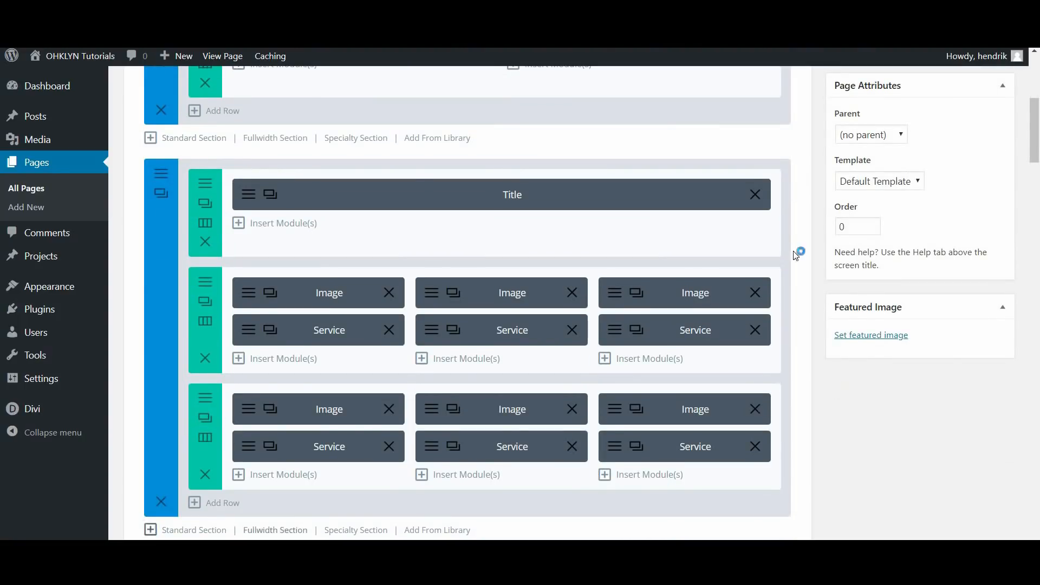
scroll(498, 468, down, 12)
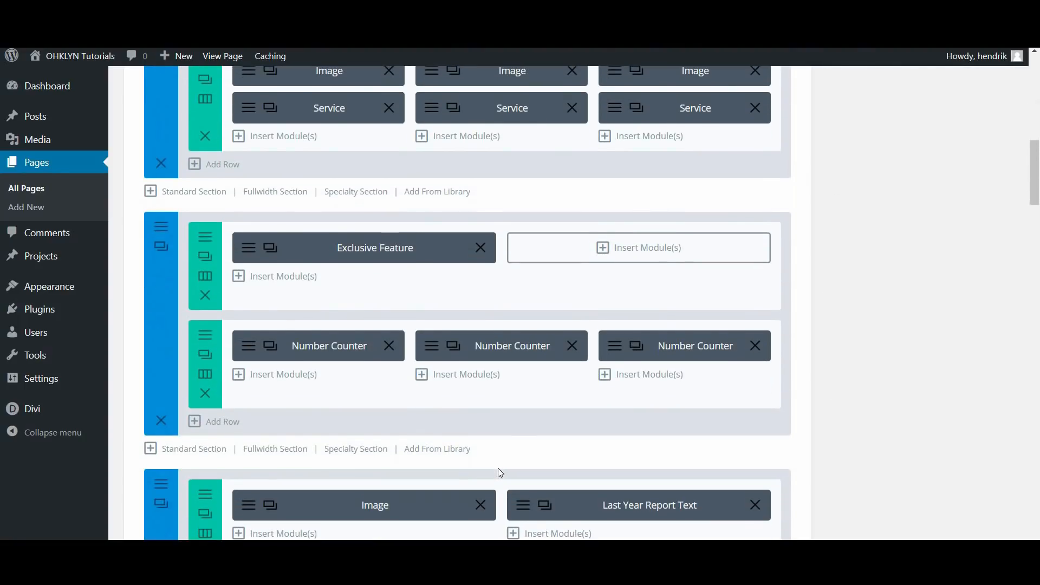
drag(1037, 234, 1037, 91)
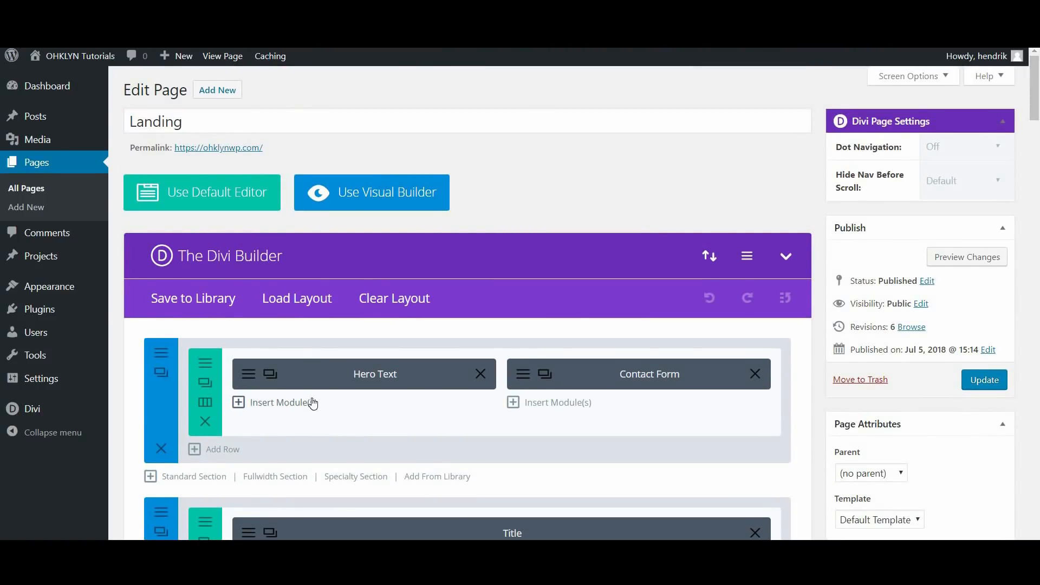
Step: Reset the Hero Text module's title font and title font weight to their defaults, save the module and update the Landing page
scroll(309, 402, down, 1)
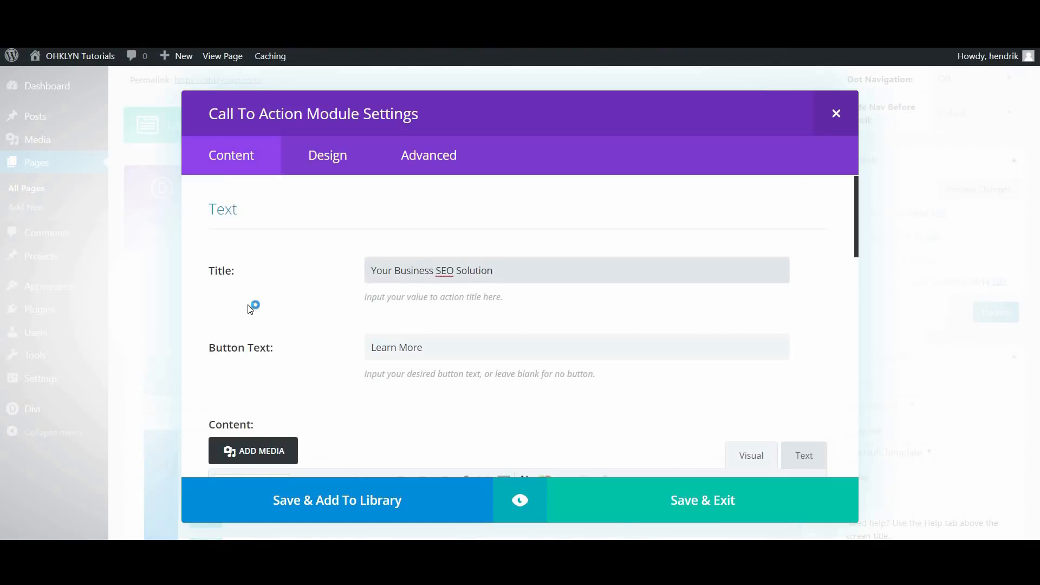
click(324, 154)
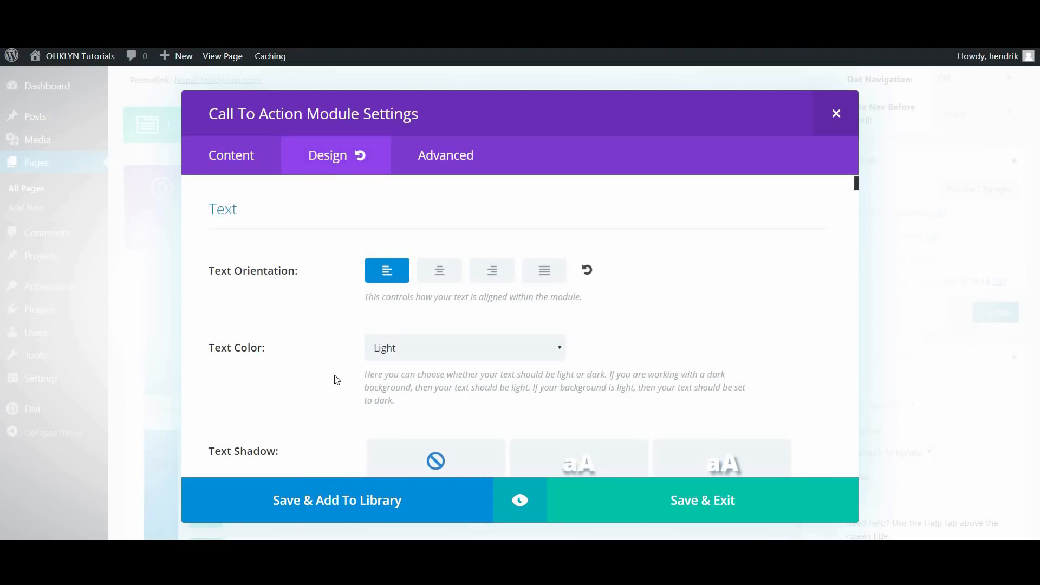
scroll(334, 379, down, 6)
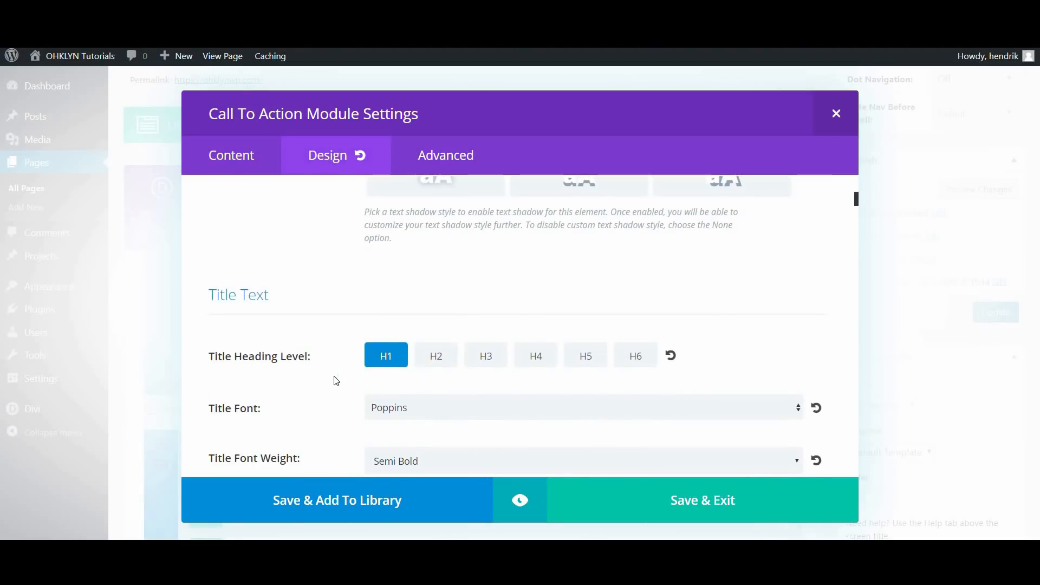
scroll(334, 378, down, 3)
scroll(568, 318, up, 1)
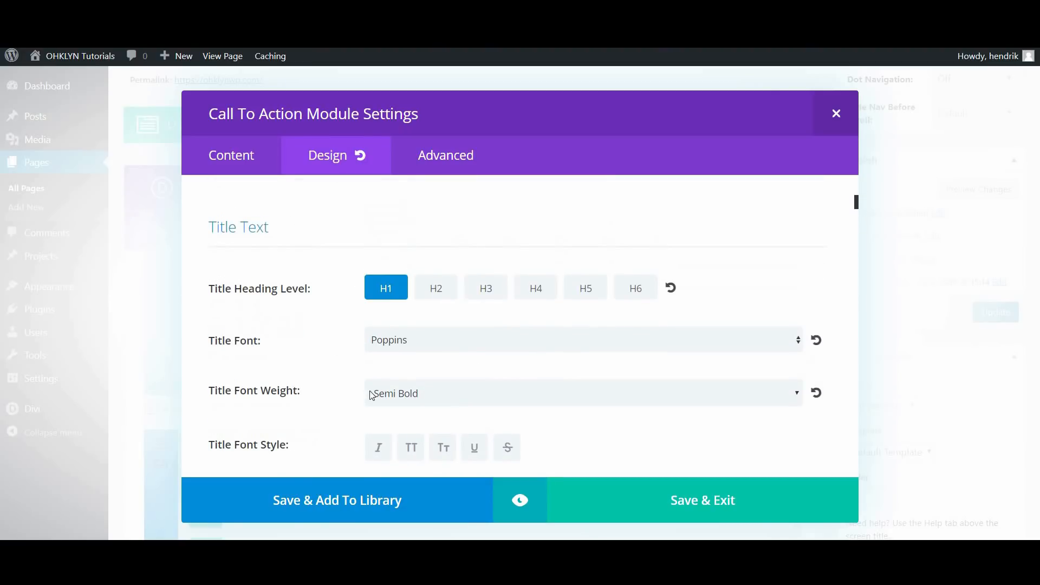
click(467, 347)
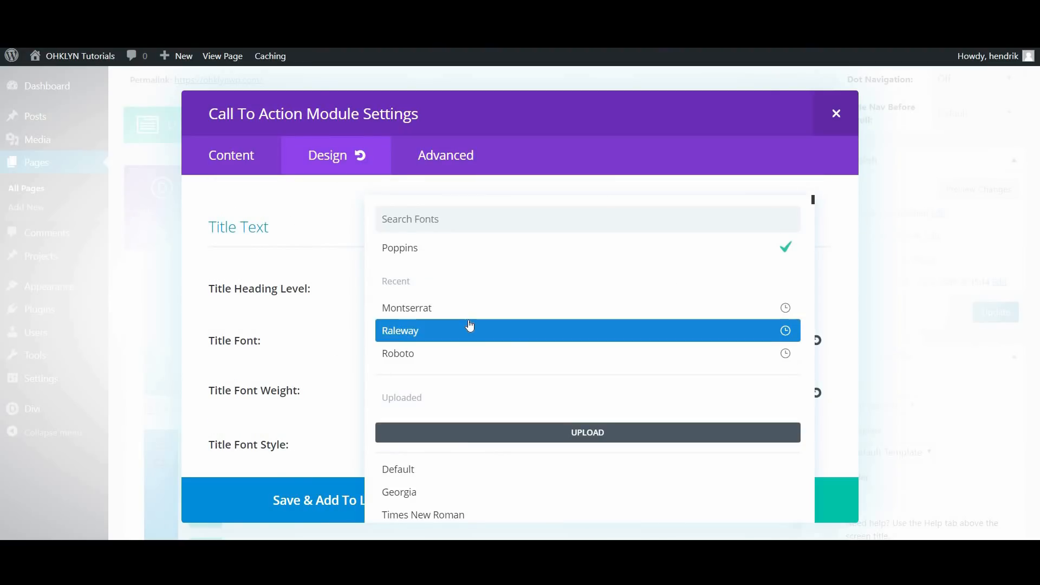
click(327, 325)
click(817, 342)
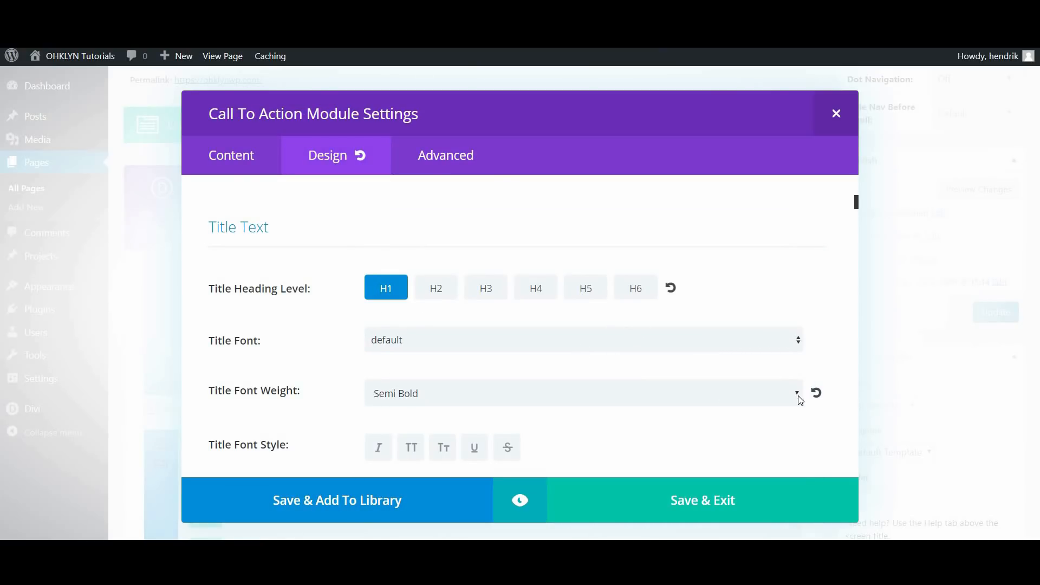
click(816, 392)
click(696, 502)
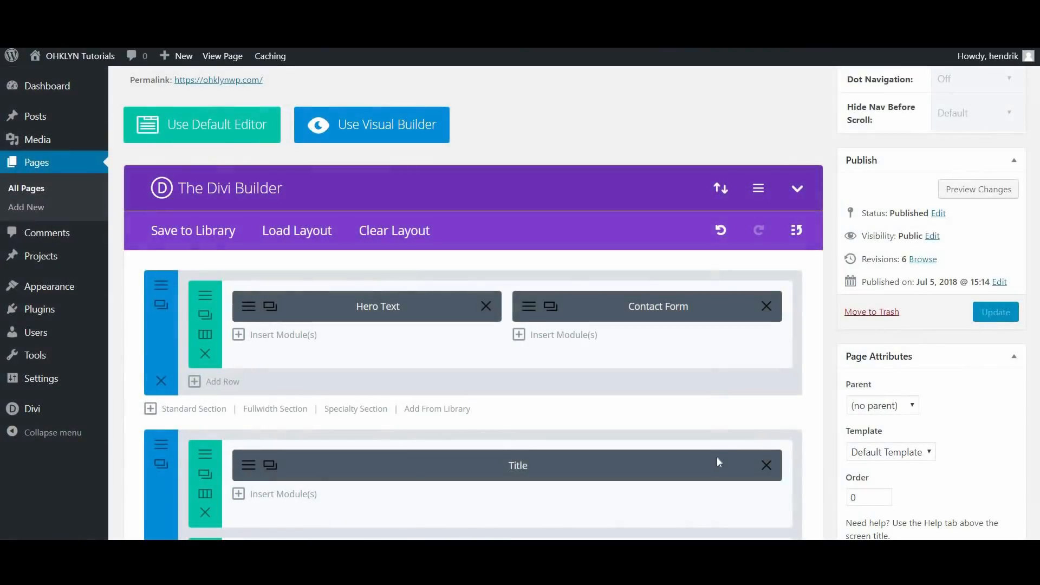
click(996, 312)
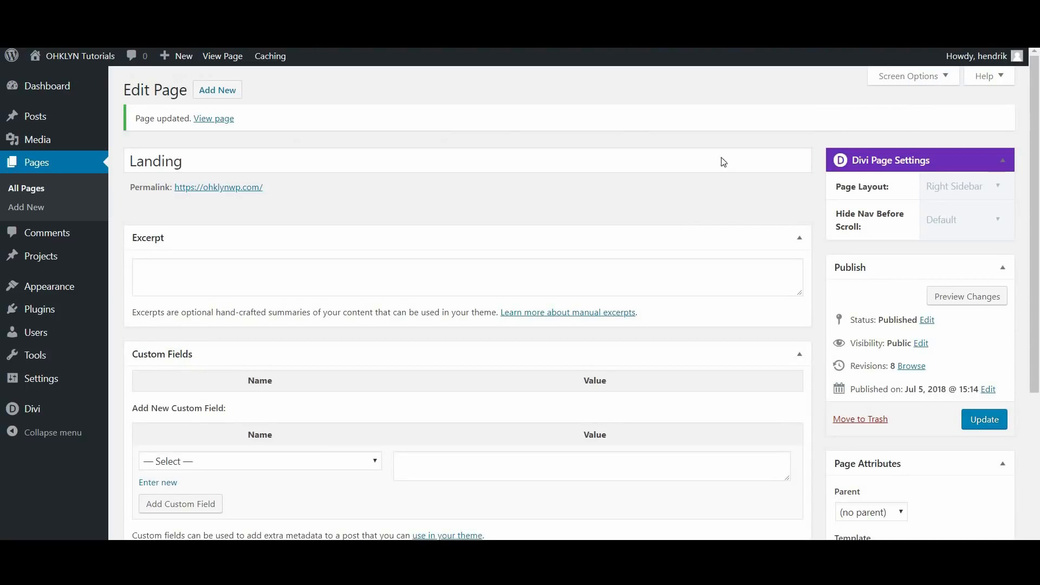
Step: Preview the Landing page and inspect the font styles of the hero heading "Your Business SEO Solution", then close the developer tools
click(965, 297)
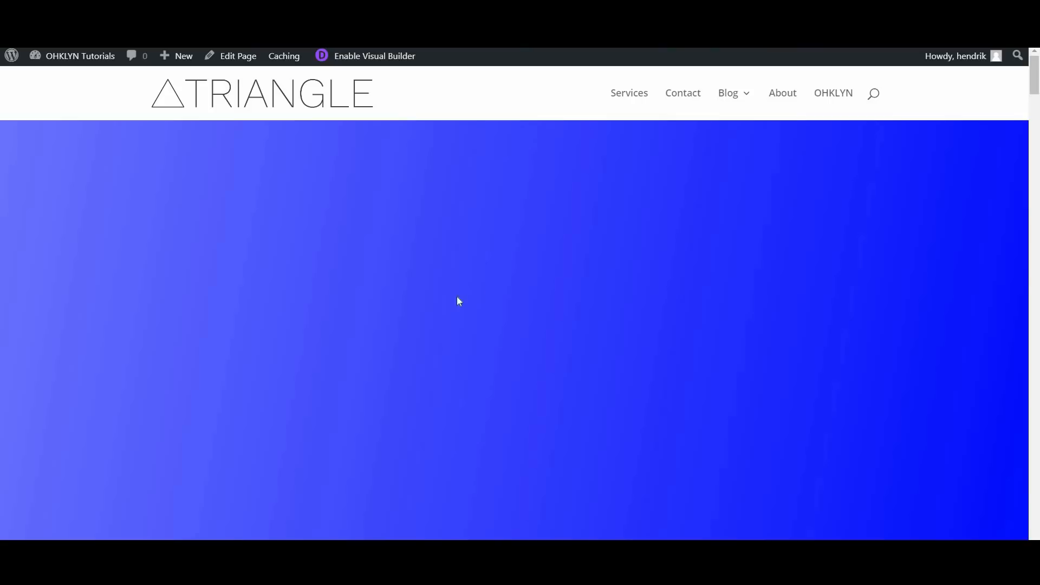
right_click(335, 296)
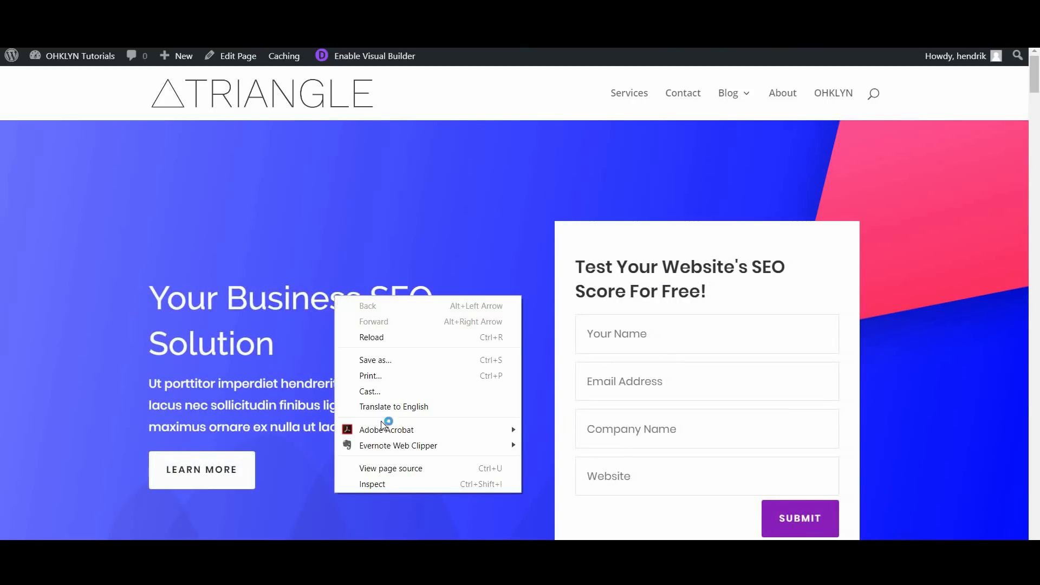
click(385, 483)
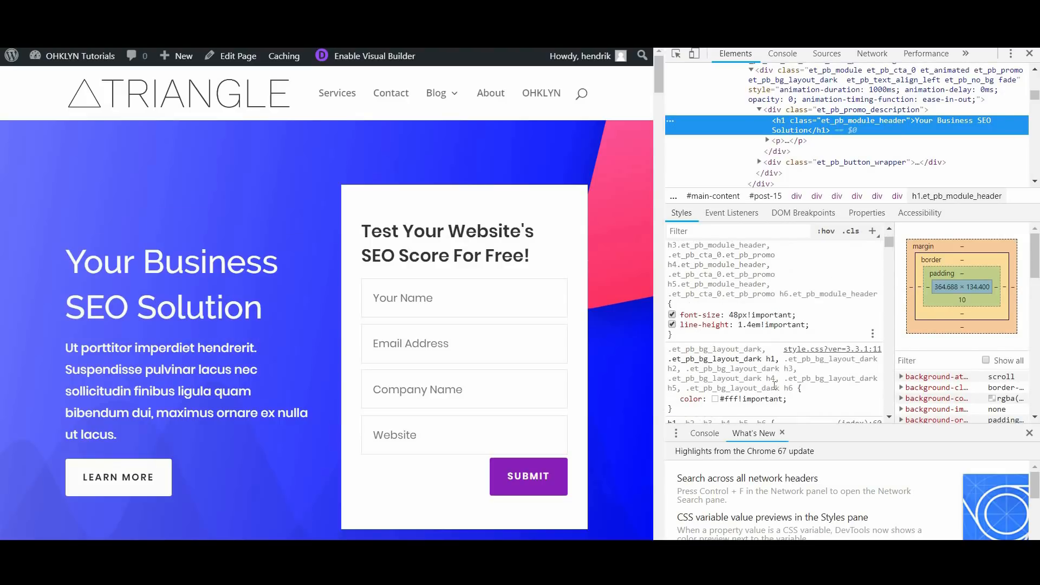
scroll(775, 386, down, 2)
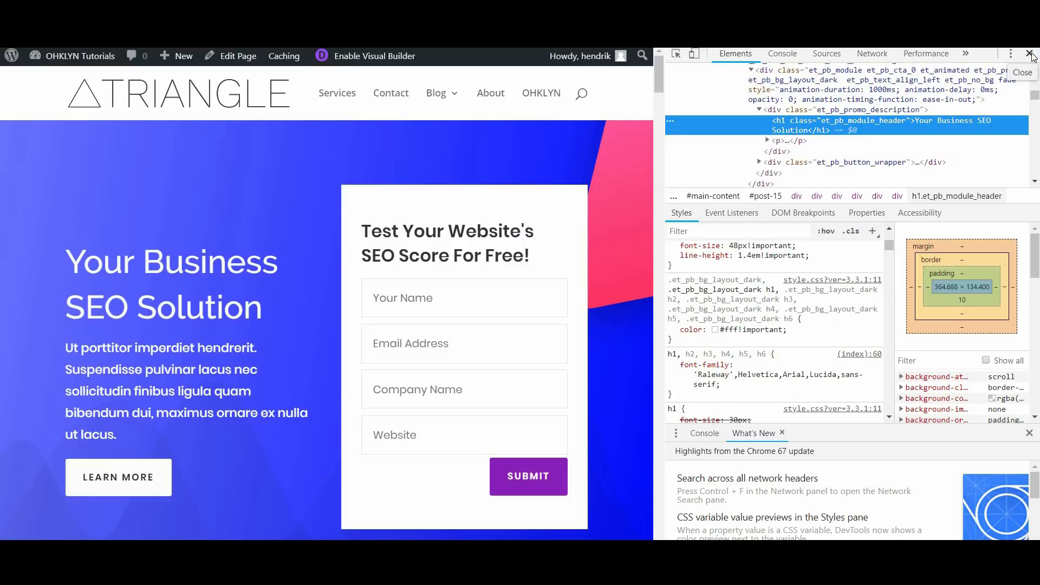
click(1030, 53)
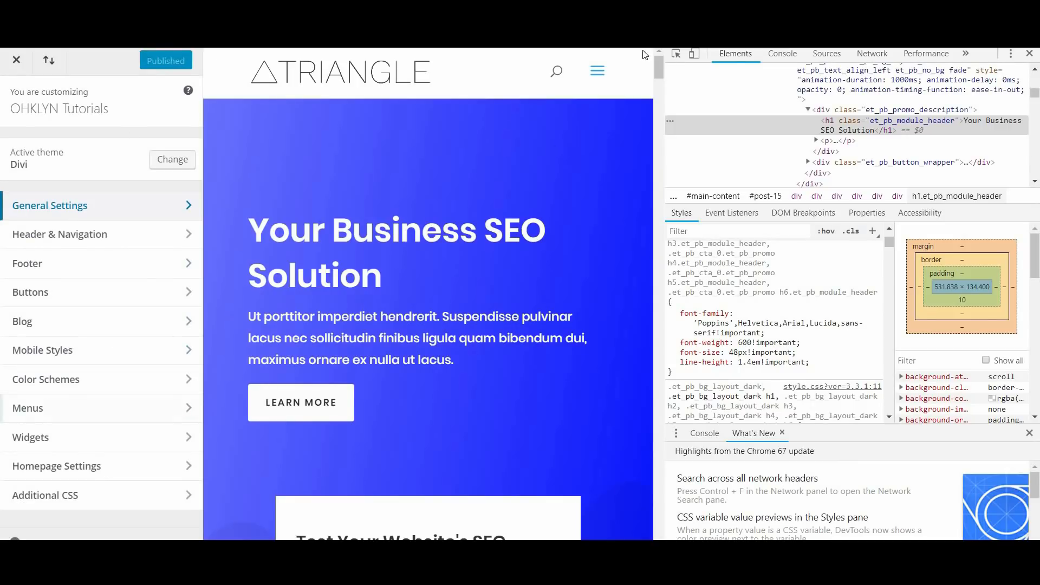
click(1029, 54)
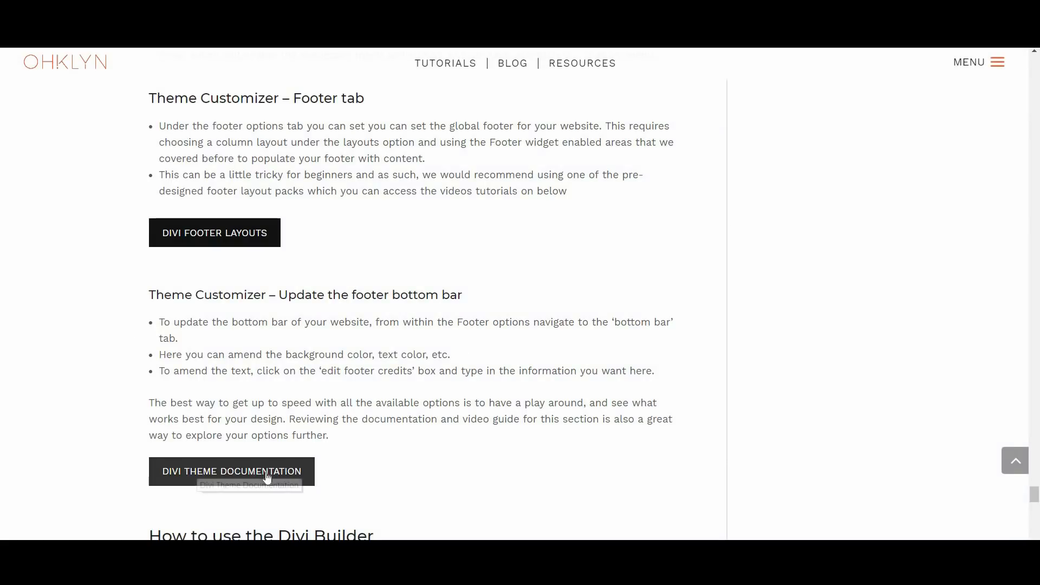
Step: Open the Divi Theme Documentation from the tutorial page and look through the Customizing Divi tutorial collection
click(265, 474)
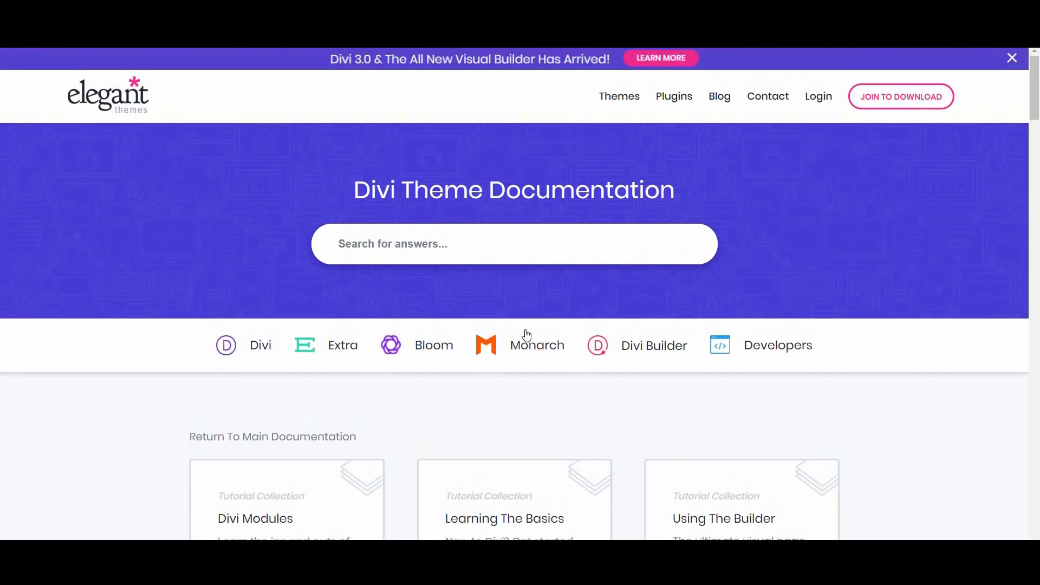
scroll(525, 324, down, 5)
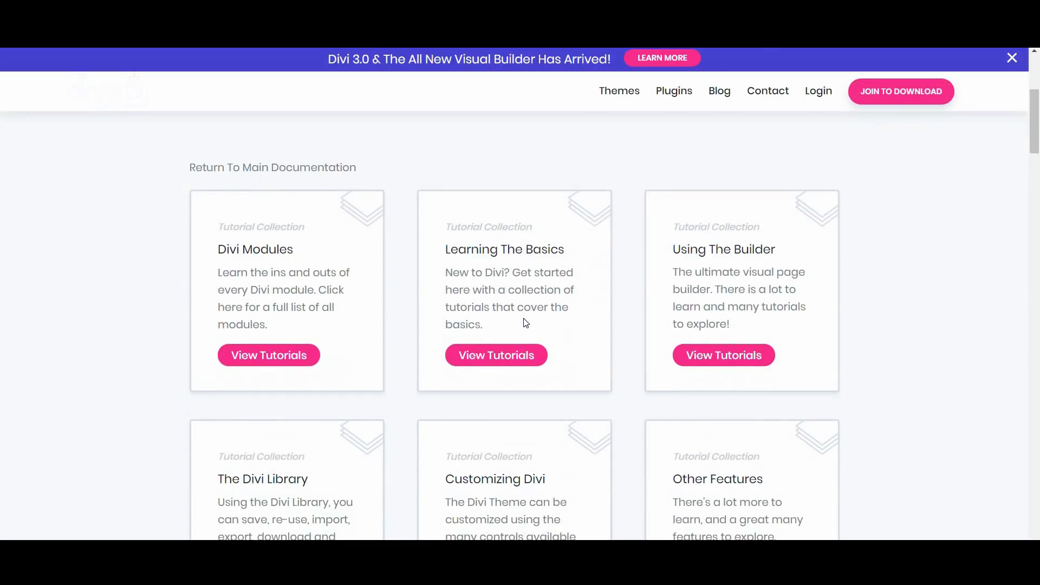
scroll(530, 325, down, 4)
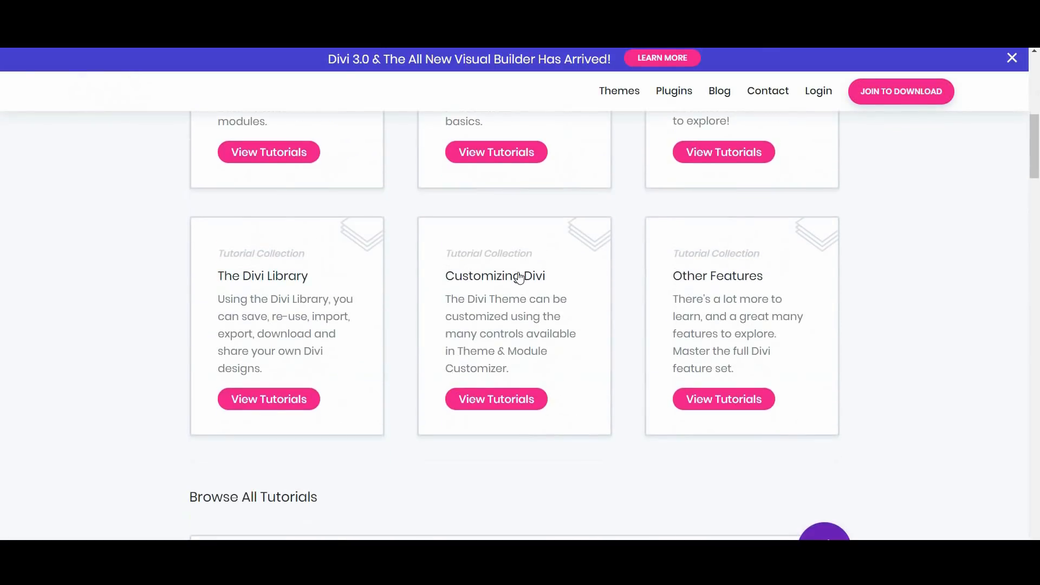
click(490, 400)
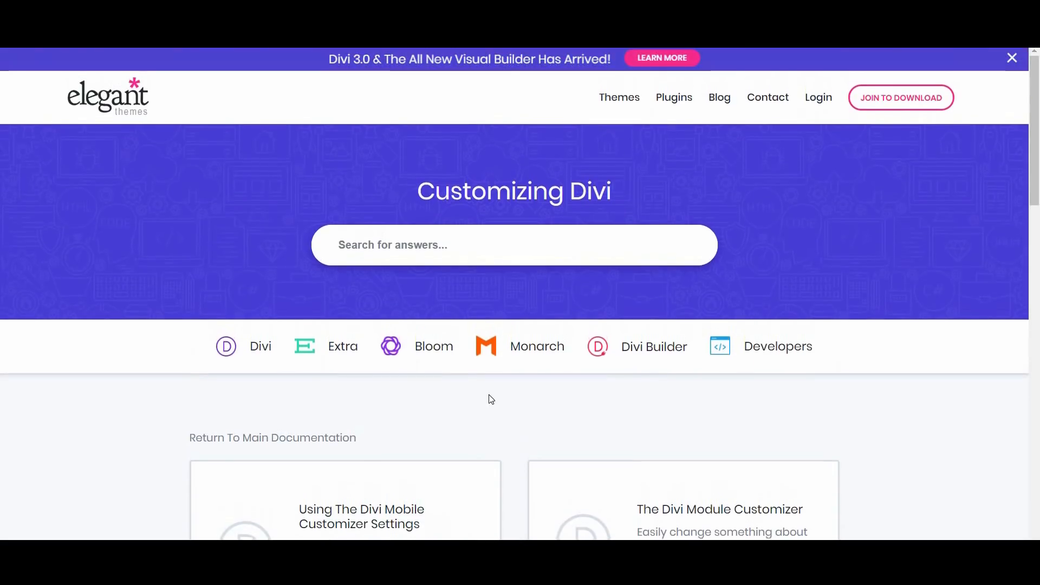
scroll(491, 394, down, 5)
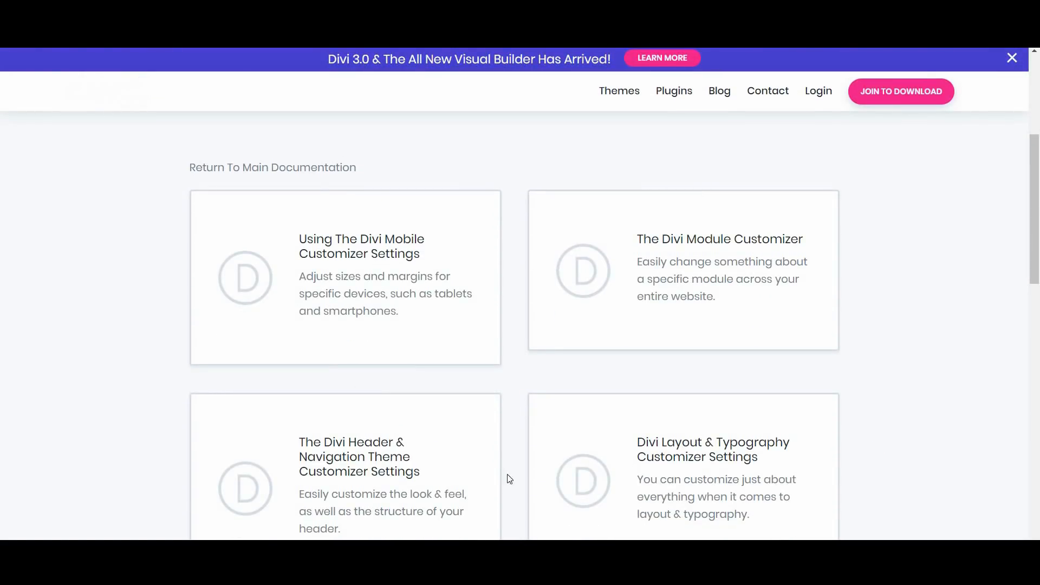
scroll(559, 408, down, 6)
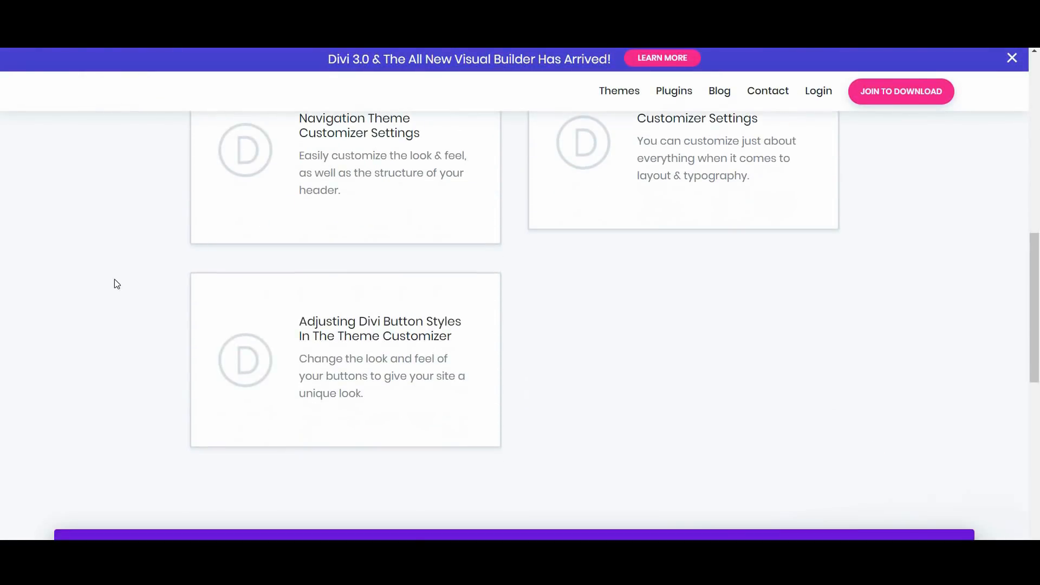
scroll(586, 432, down, 1)
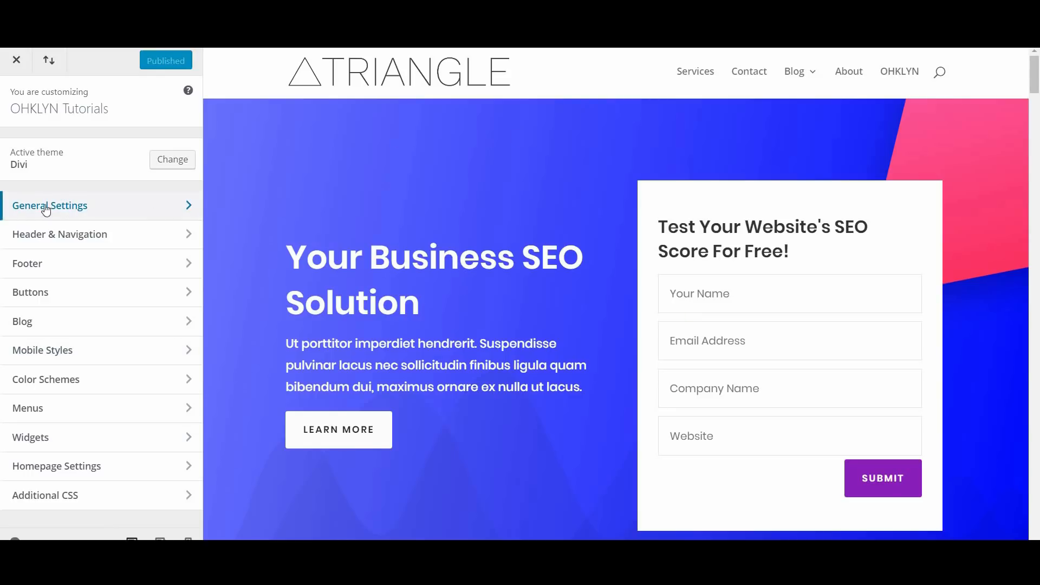
Step: Review the Site Identity options for site title, tagline and site icon in the Theme Customizer's General Settings
click(124, 211)
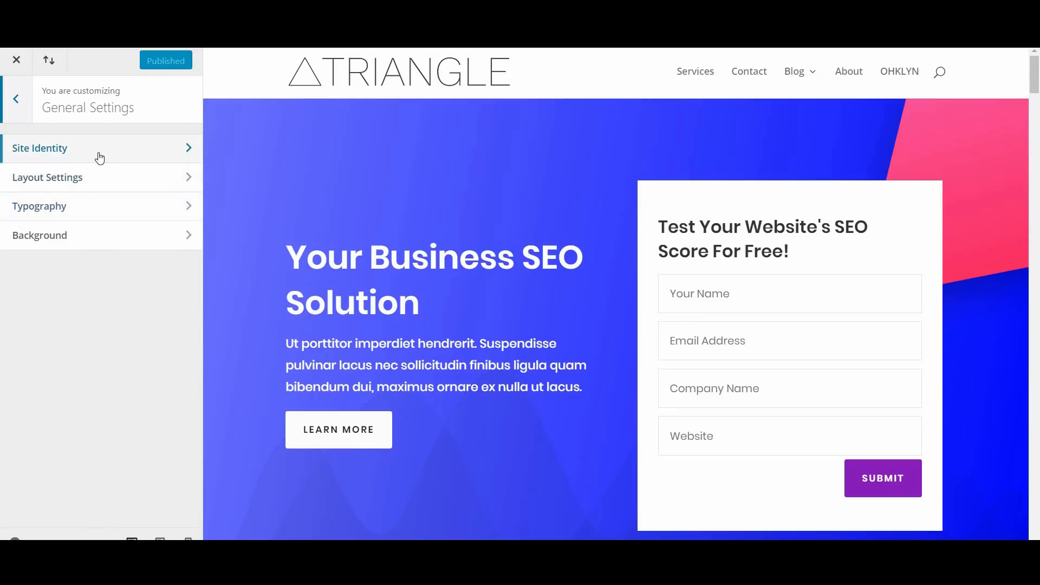
click(160, 155)
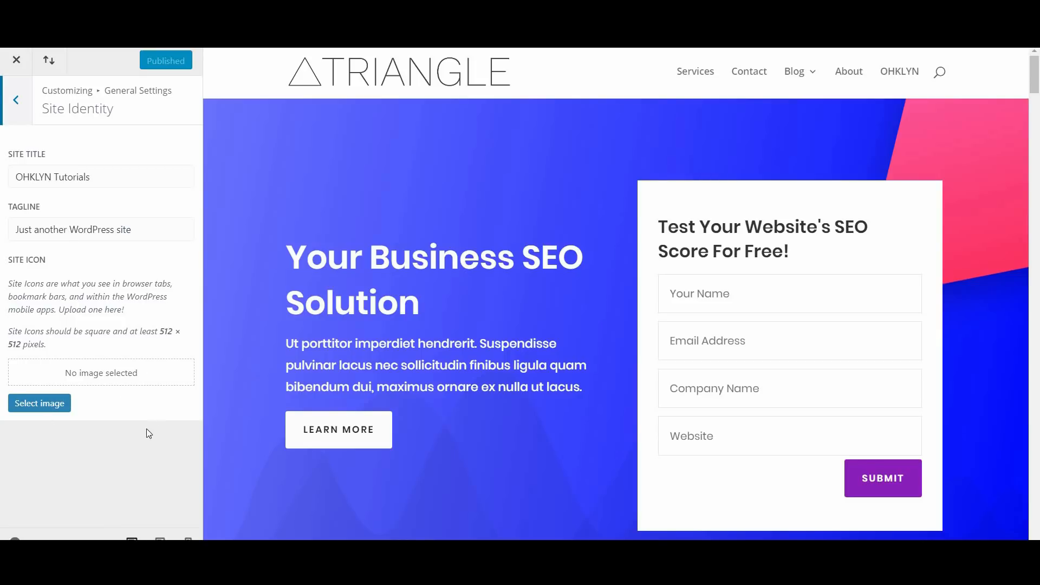
click(19, 103)
Step: Set the theme accent color to the turquoise swatch #0ddadd in Layout Settings and publish the customization
click(111, 186)
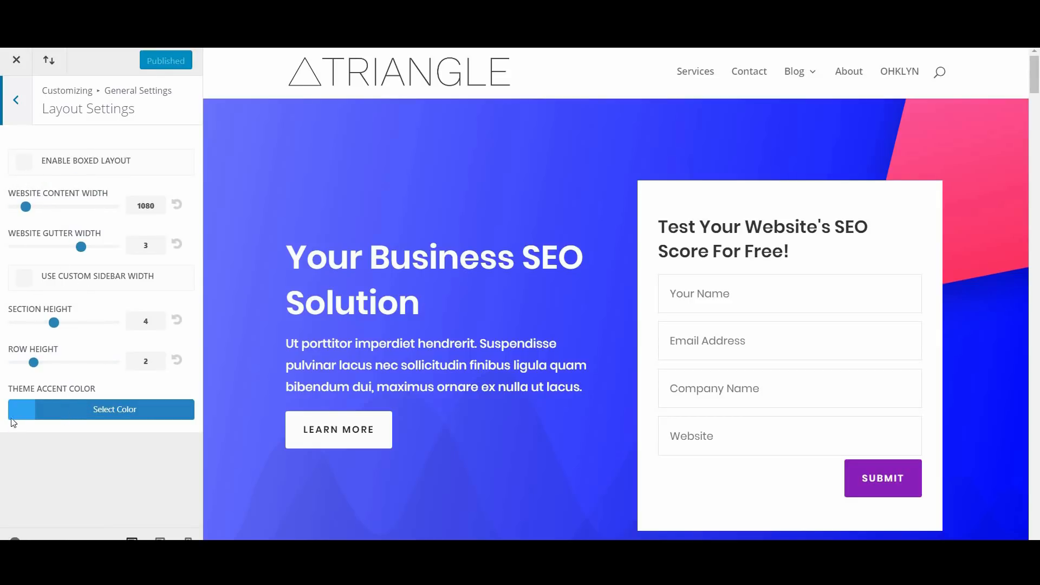
click(93, 417)
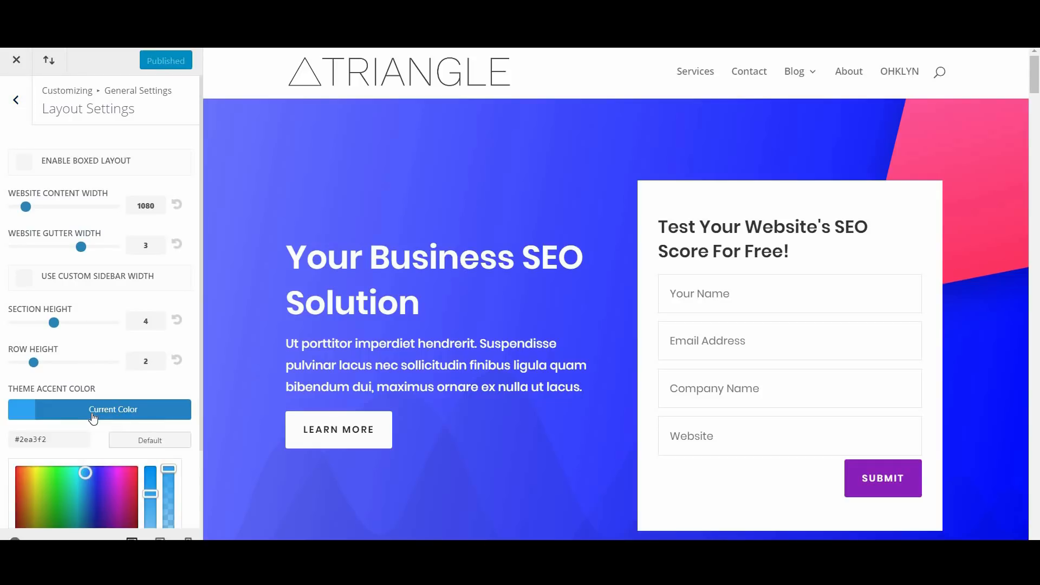
scroll(94, 414, down, 2)
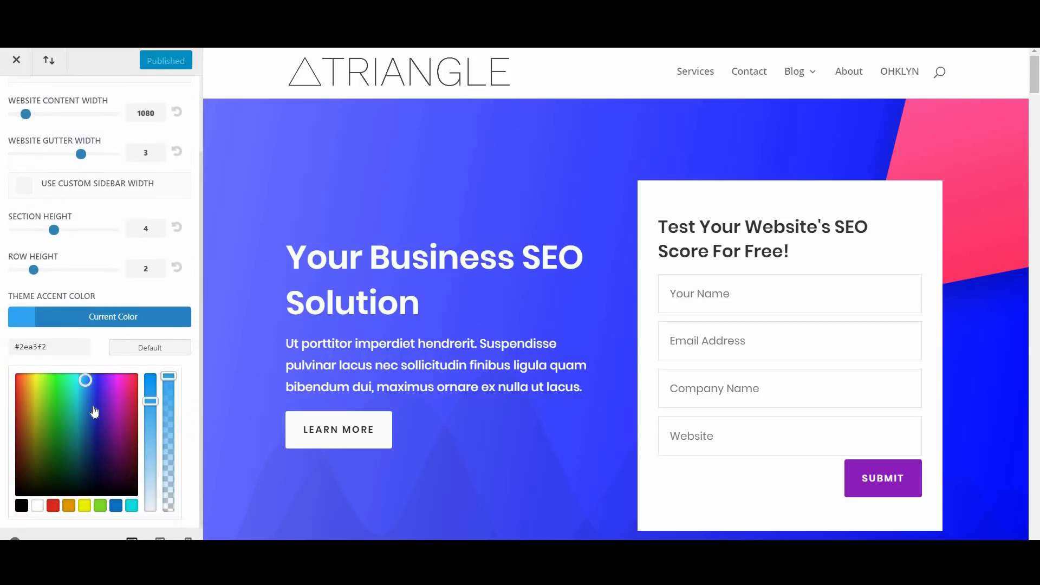
click(131, 505)
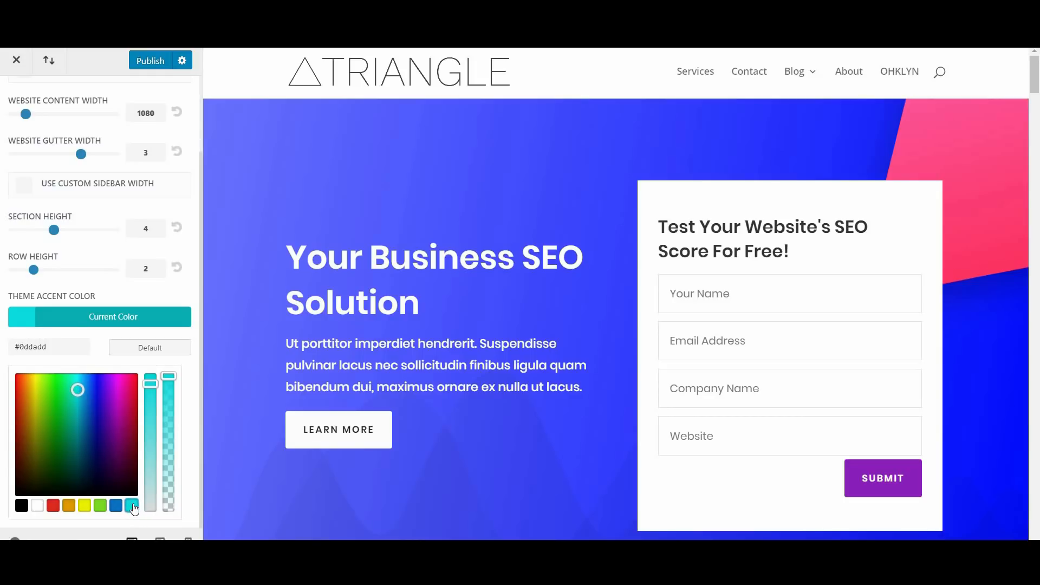
scroll(103, 287, up, 3)
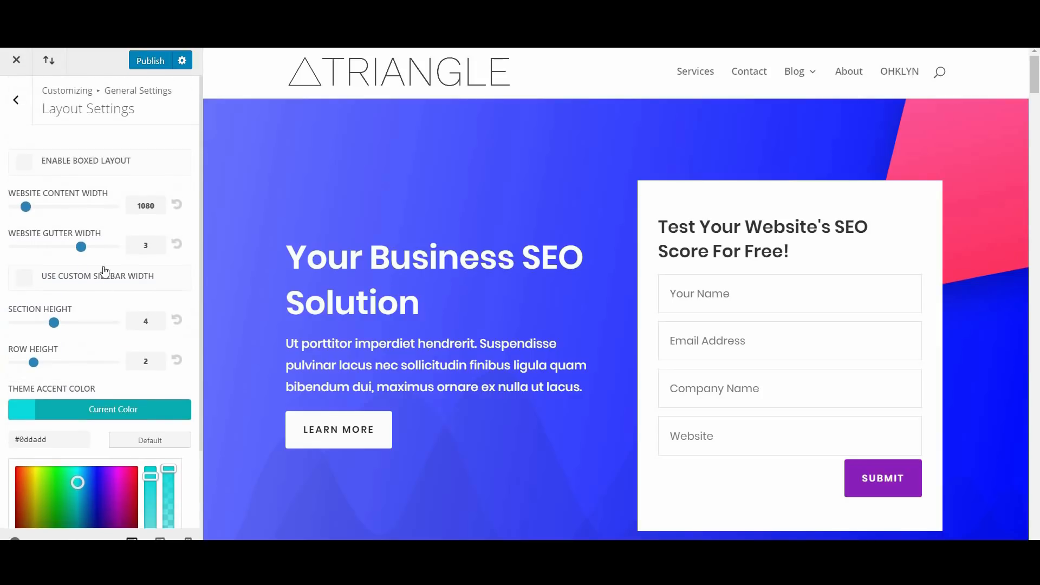
click(150, 62)
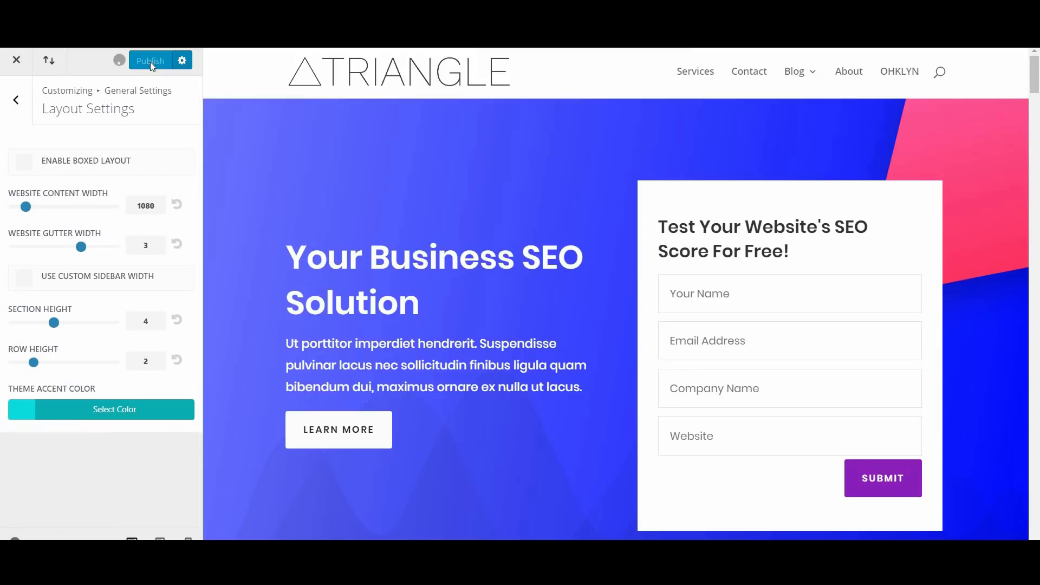
click(17, 100)
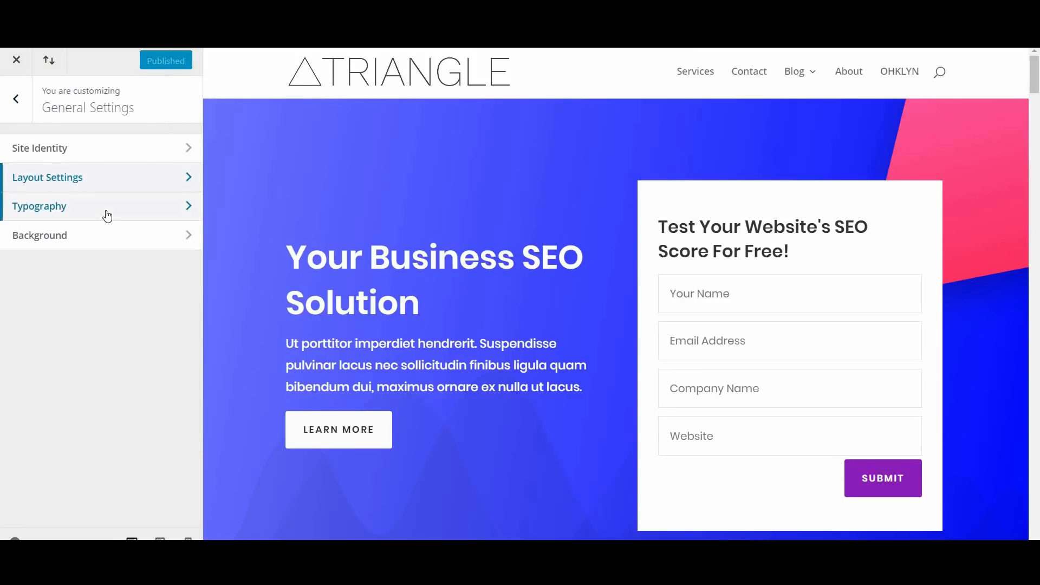
Step: Set the body font to Raleway in the general Typography settings
click(107, 216)
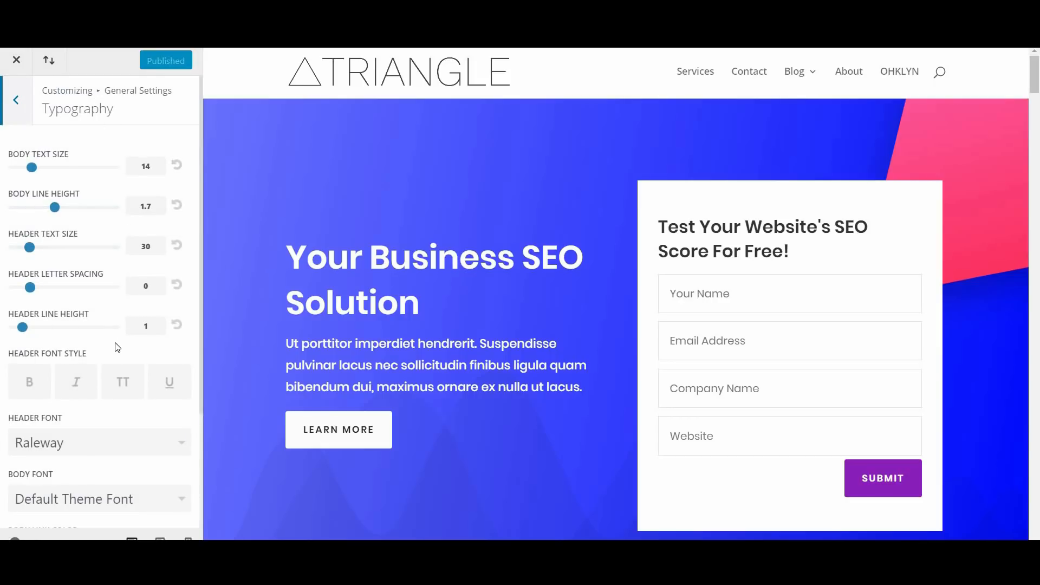
scroll(117, 347, down, 3)
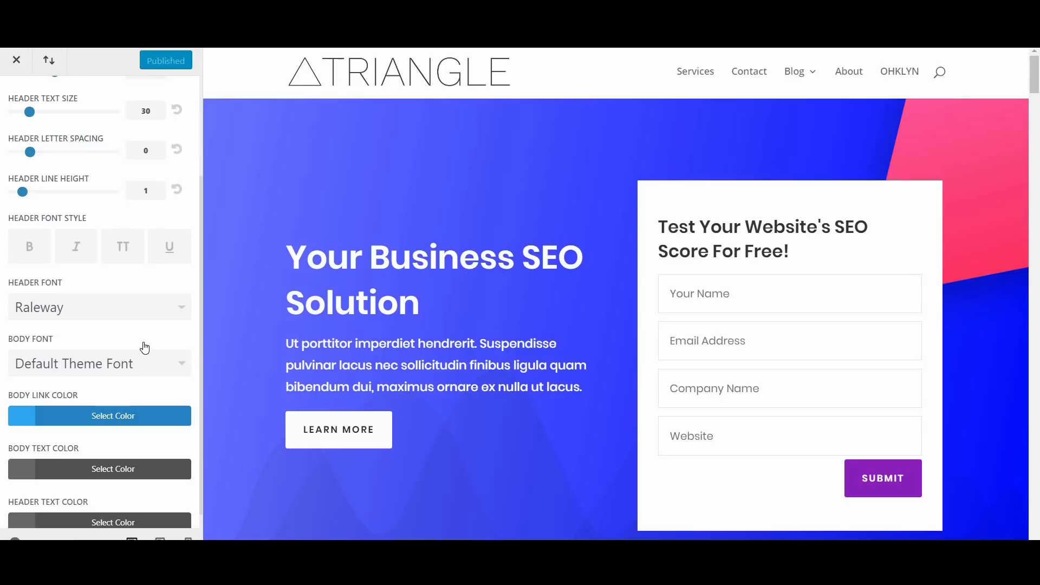
scroll(145, 347, down, 1)
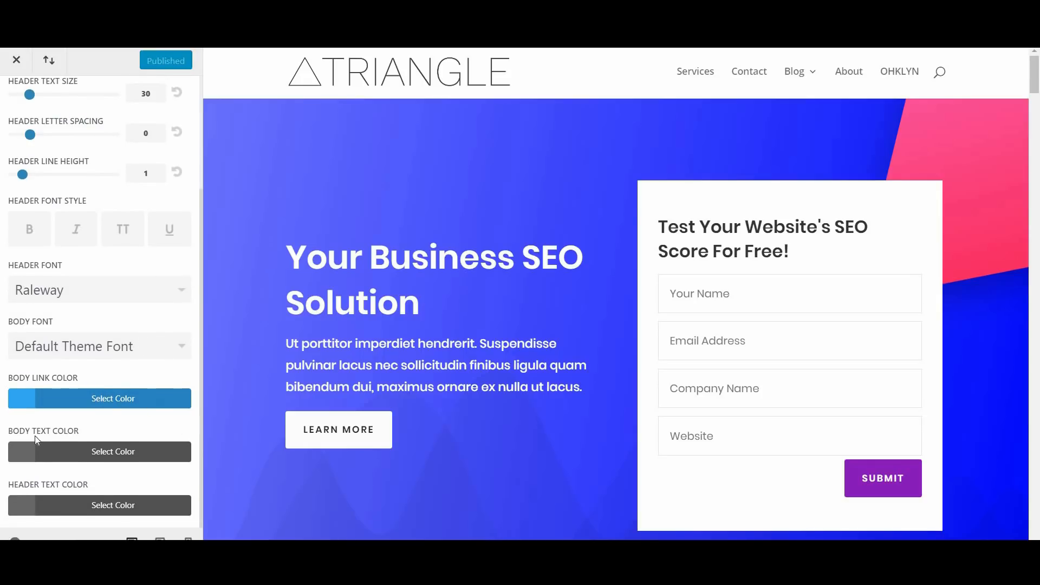
click(144, 350)
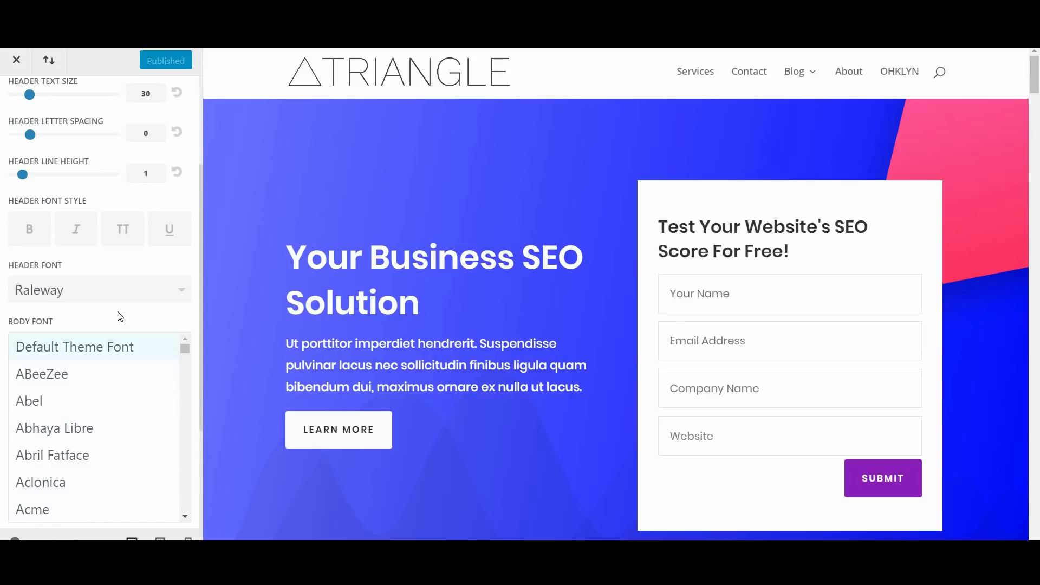
drag(184, 351, 165, 467)
scroll(124, 426, up, 10)
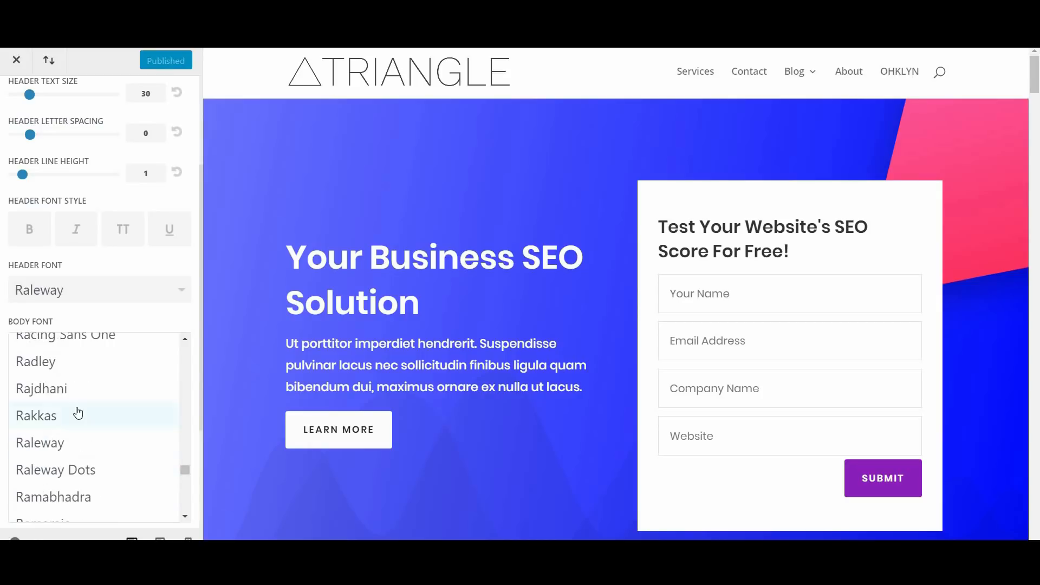
click(86, 430)
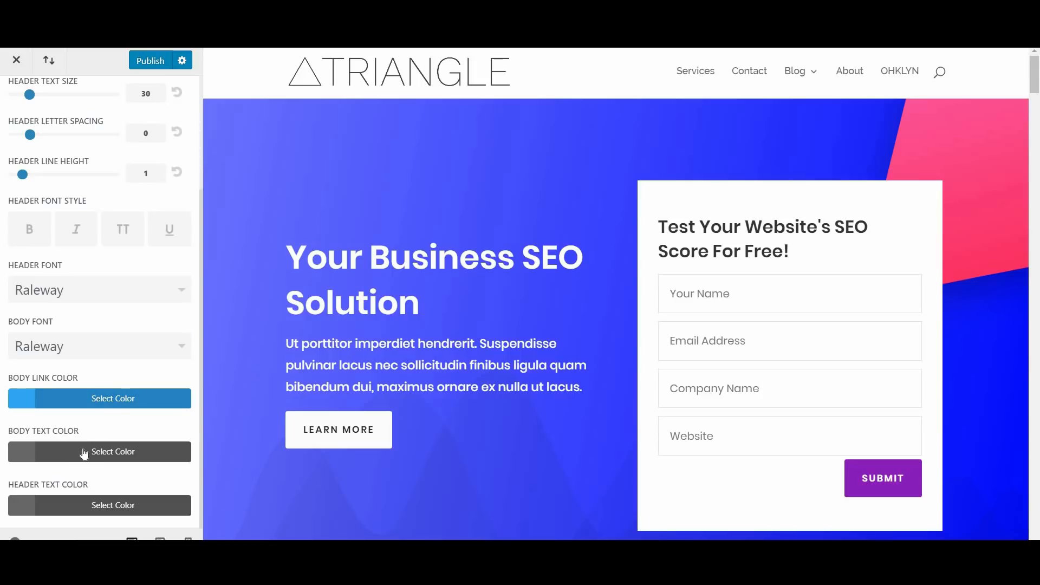
Step: Set the body link color to the turquoise preset #0ddadd
click(45, 404)
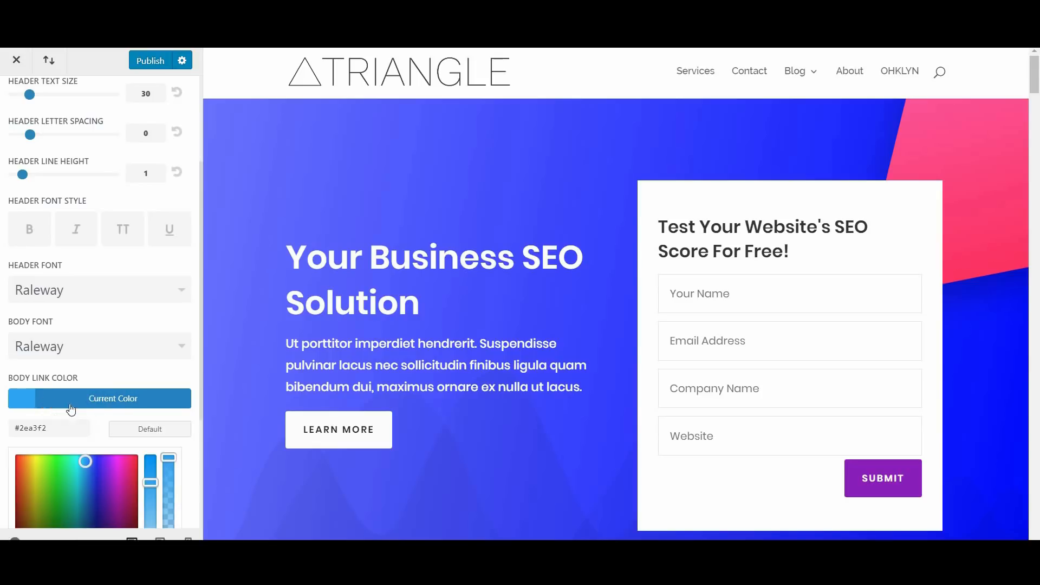
scroll(133, 407, down, 3)
click(133, 407)
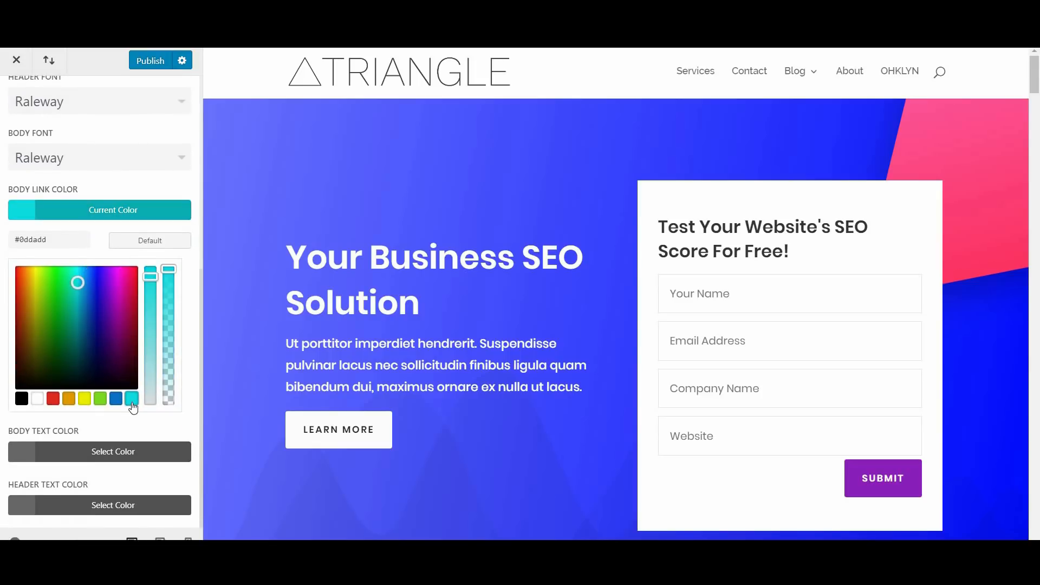
scroll(172, 434, up, 5)
scroll(172, 433, down, 5)
scroll(105, 480, up, 2)
scroll(103, 481, up, 2)
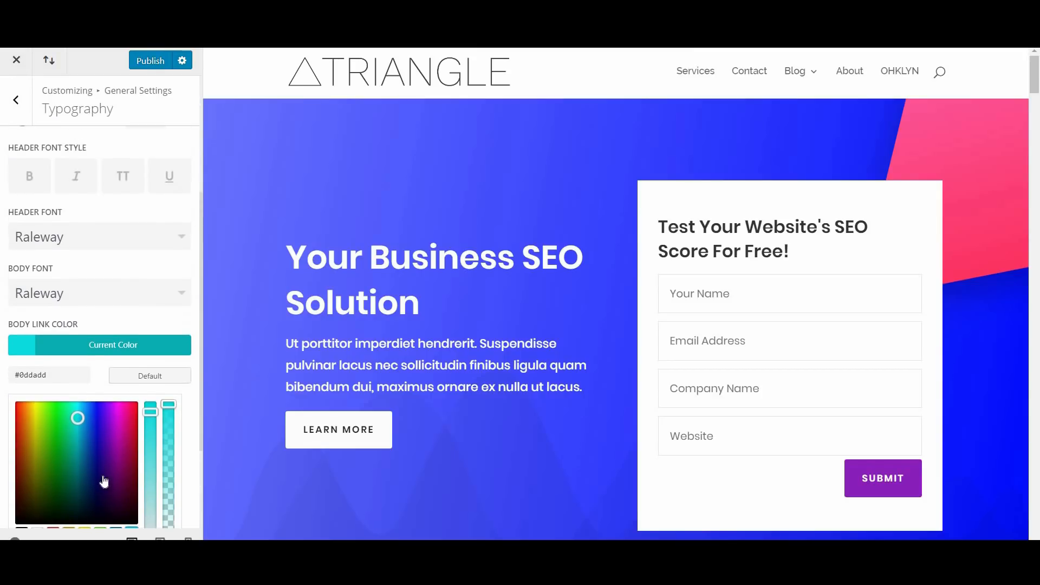
scroll(103, 480, down, 4)
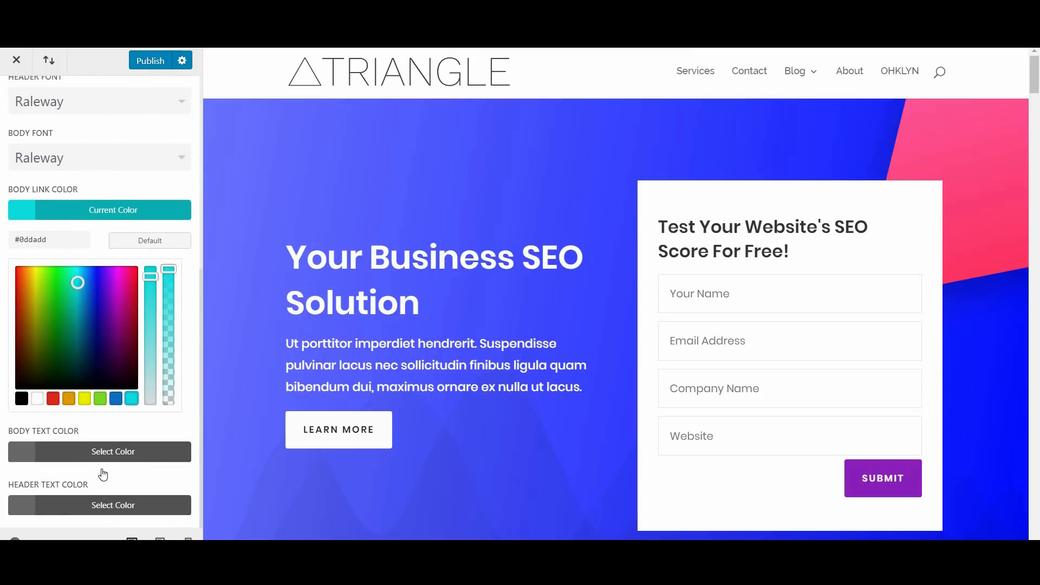
scroll(103, 475, up, 10)
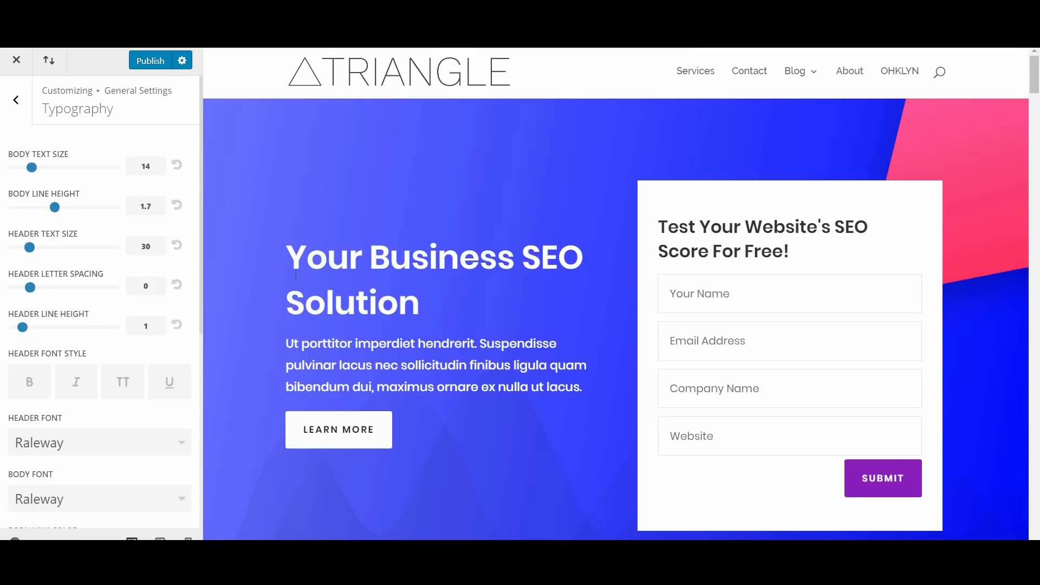
Step: Look at the site's Background settings under General Settings and return to the main customizer sections
click(16, 101)
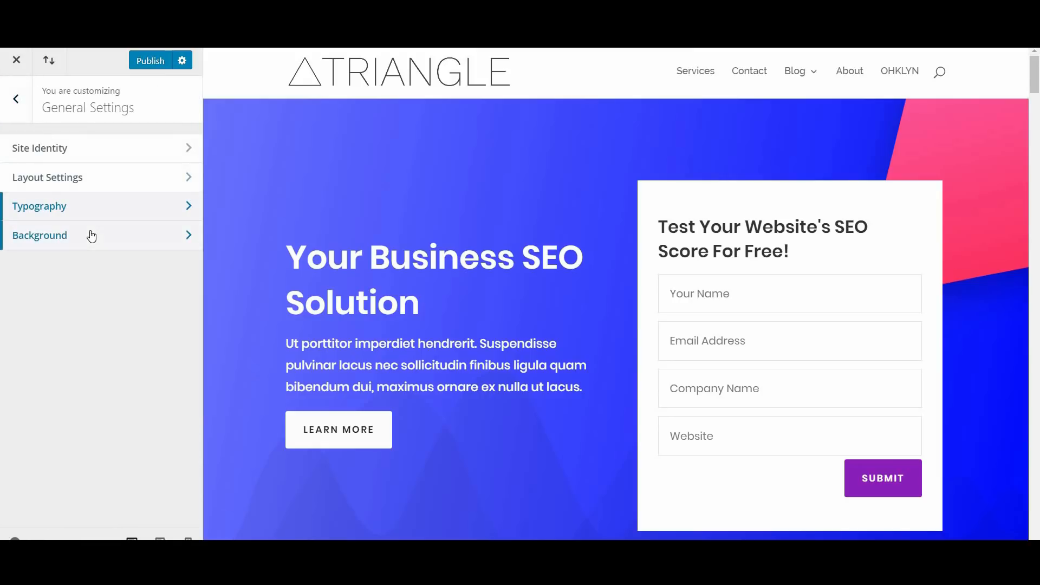
click(106, 241)
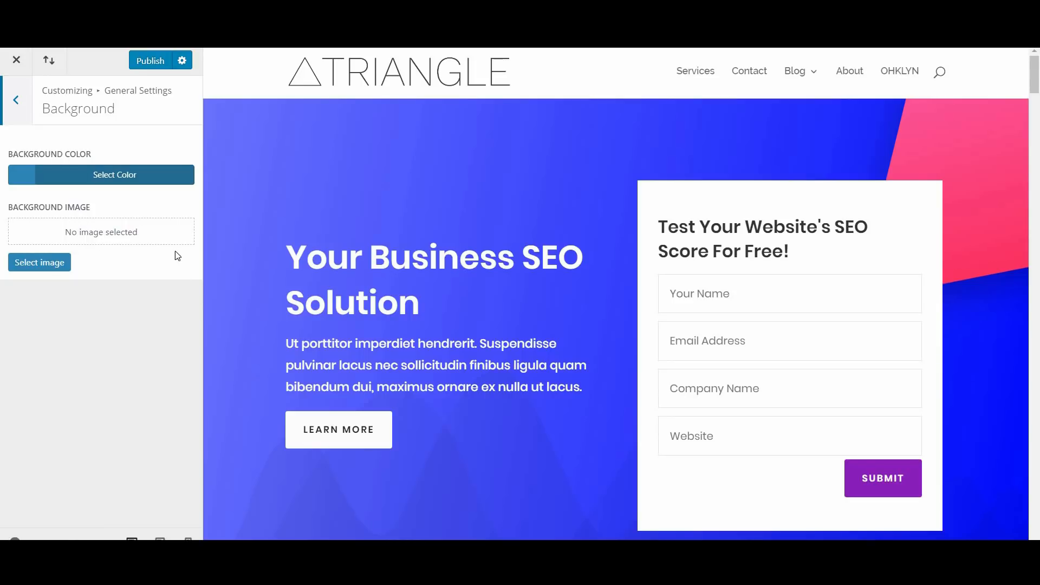
click(24, 102)
click(23, 101)
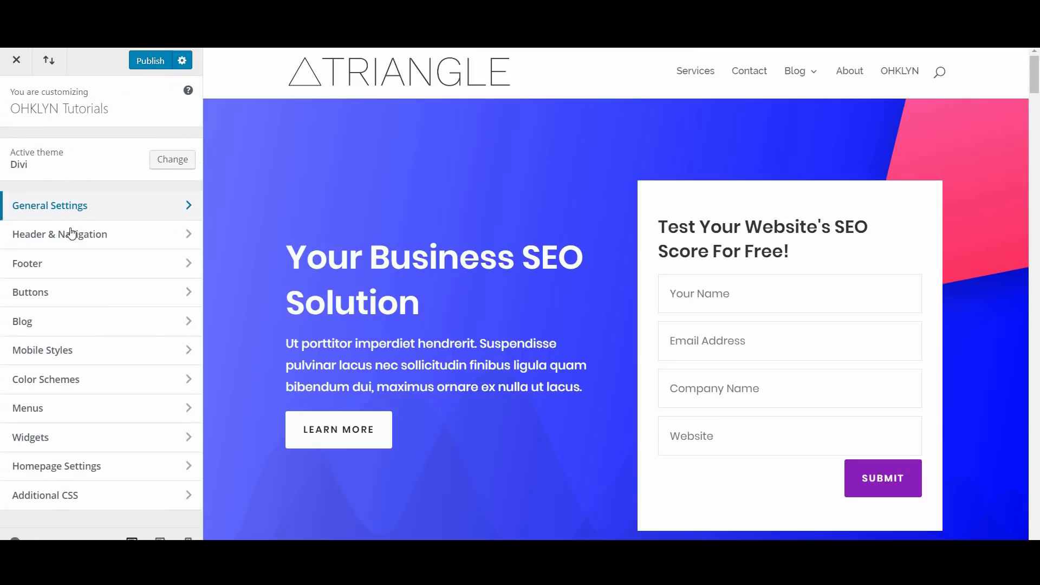
Step: Open the Header Format settings under Header & Navigation and review the available header styles
click(105, 236)
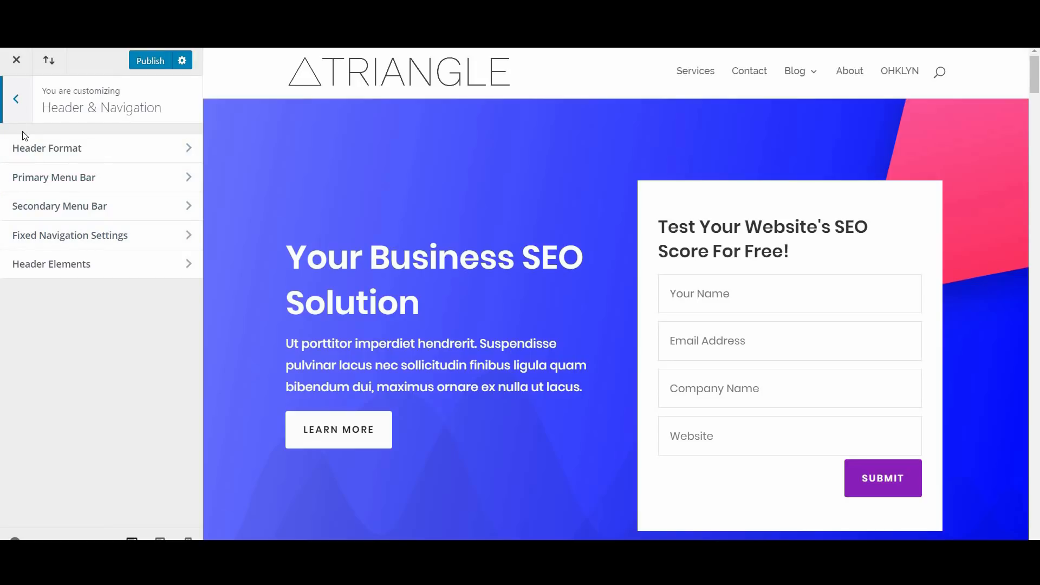
click(65, 147)
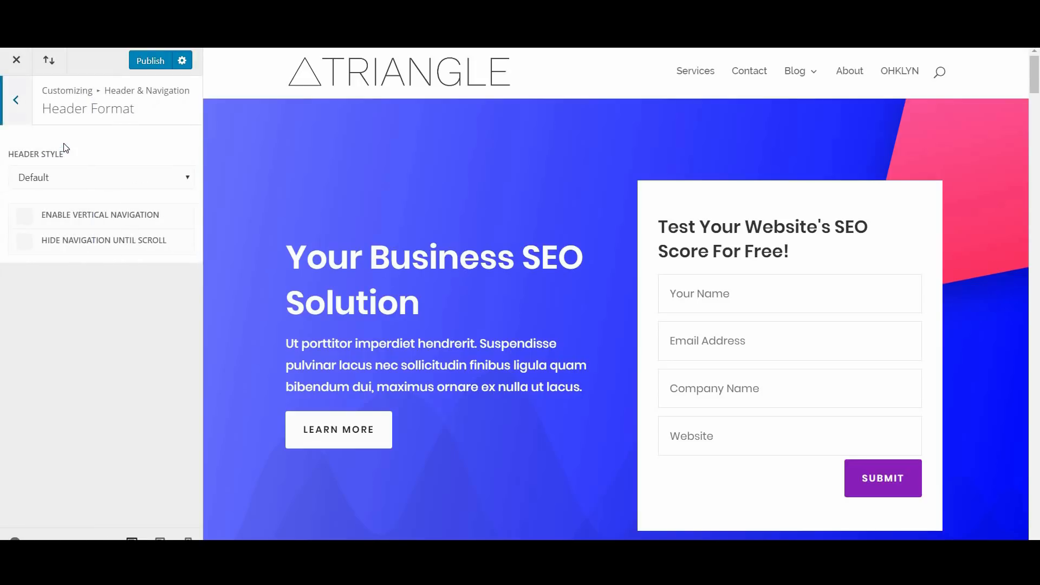
click(101, 179)
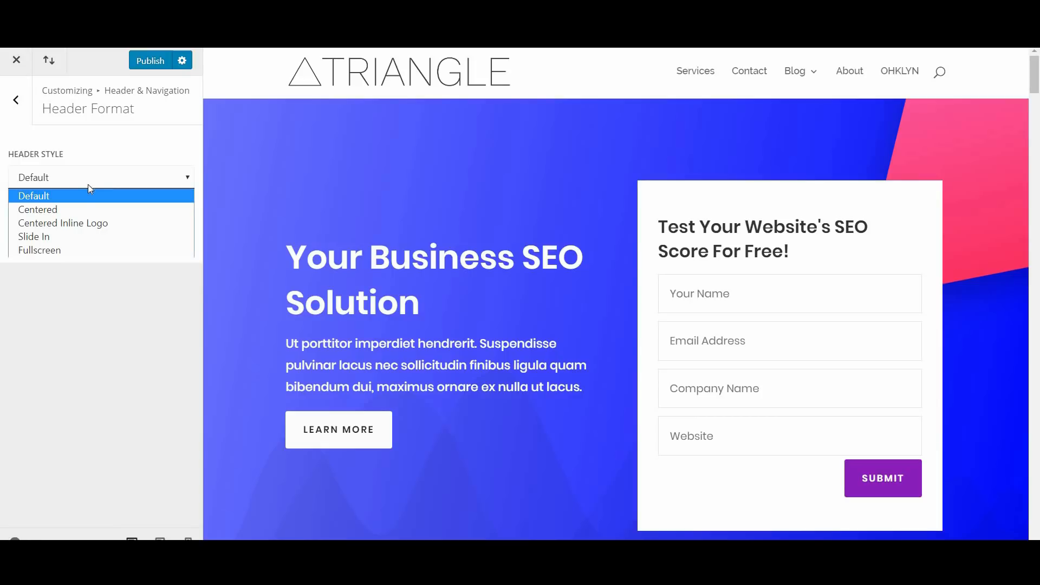
click(46, 204)
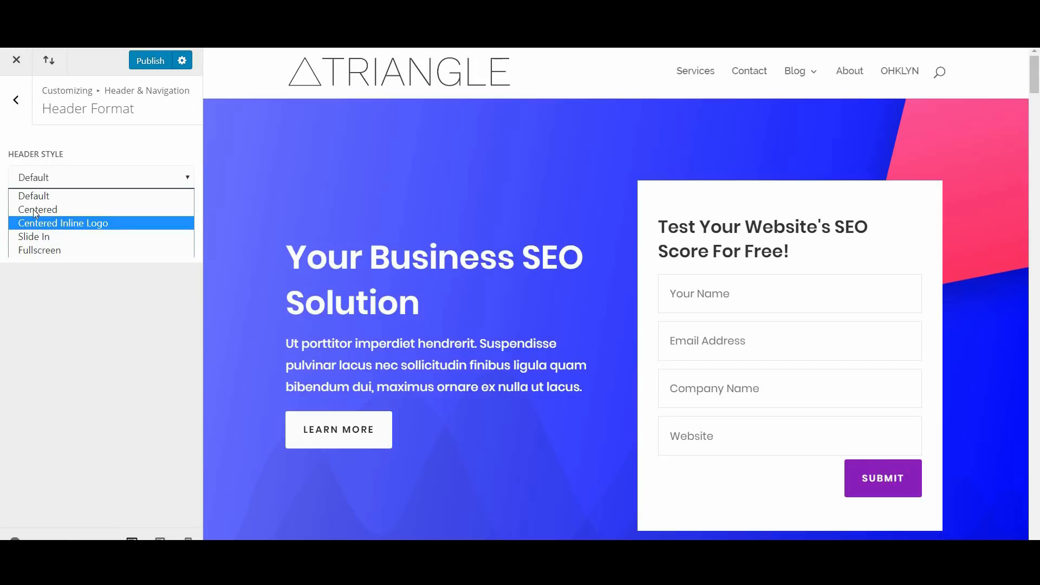
click(86, 304)
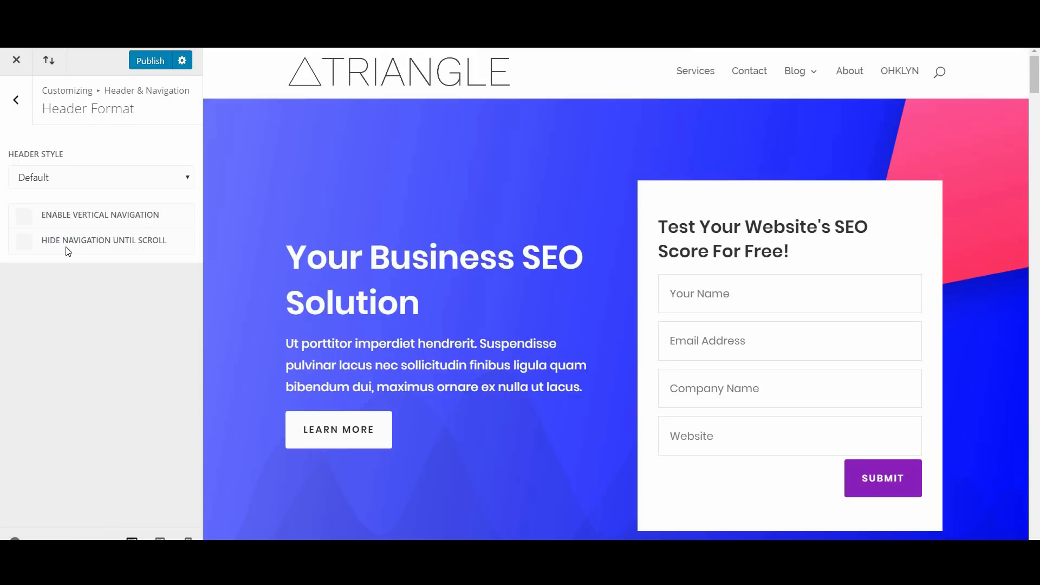
Step: Preview the Centered header style, followed by the Centered Inline Logo style
click(92, 178)
click(80, 206)
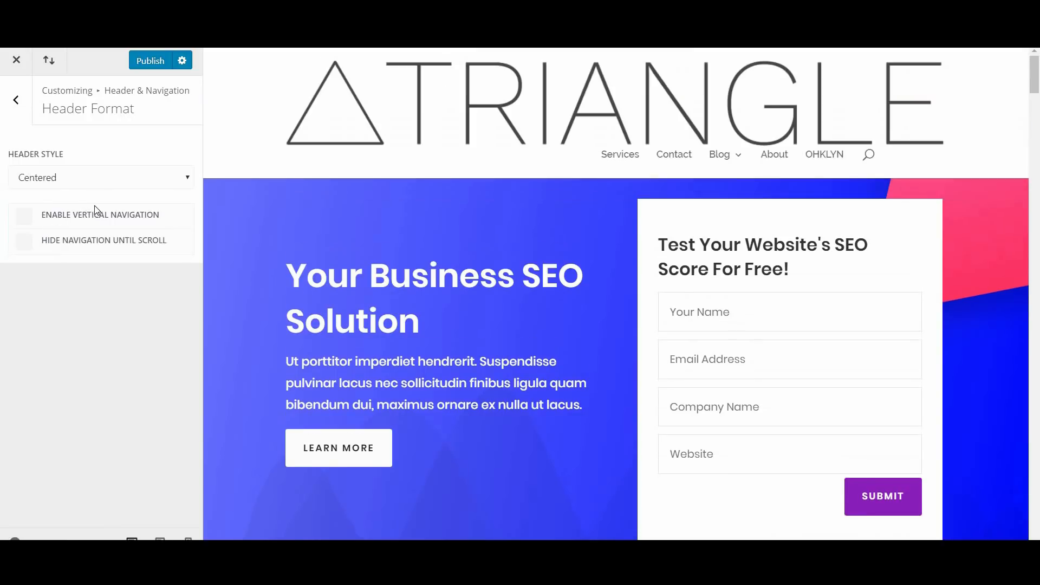
click(160, 173)
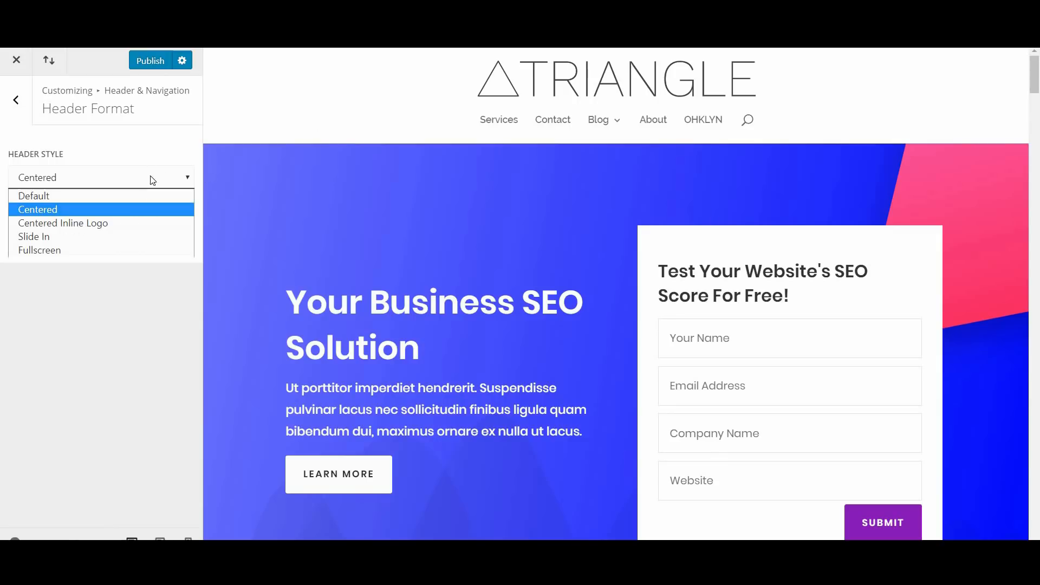
click(114, 223)
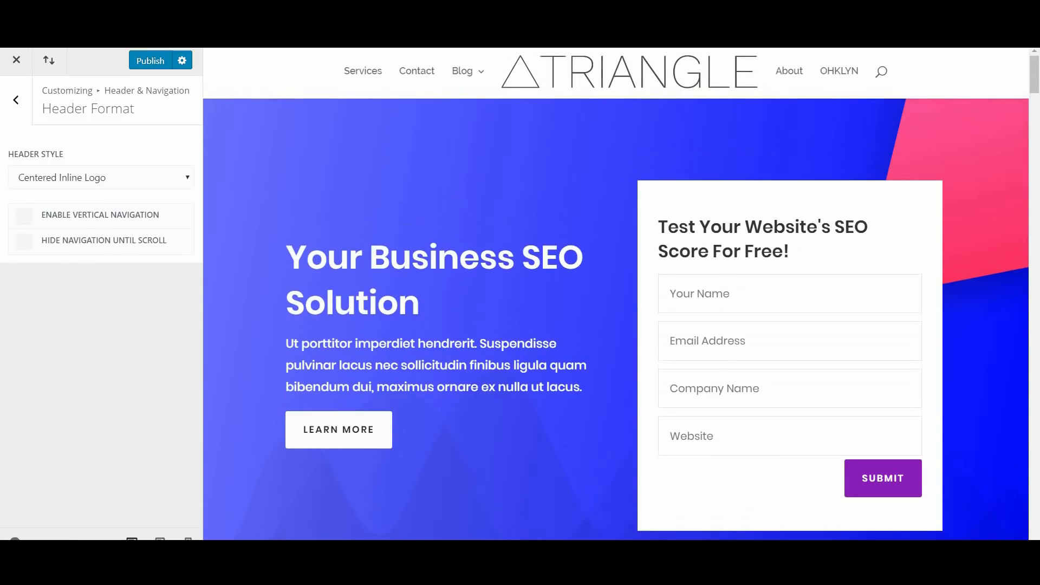
Step: Switch the header style to Slide In and open its slide-in navigation in the site preview
click(165, 185)
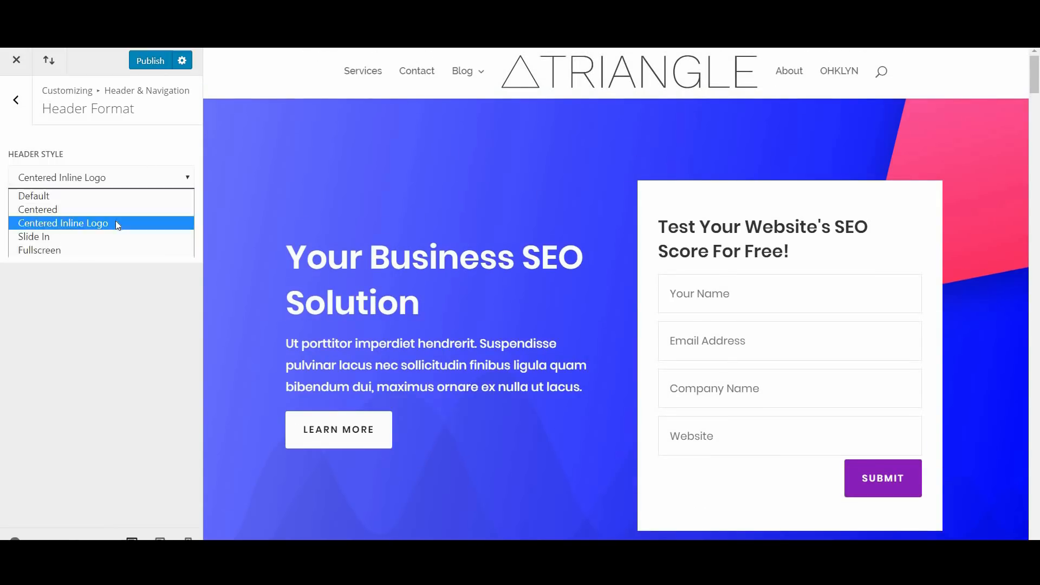
click(106, 234)
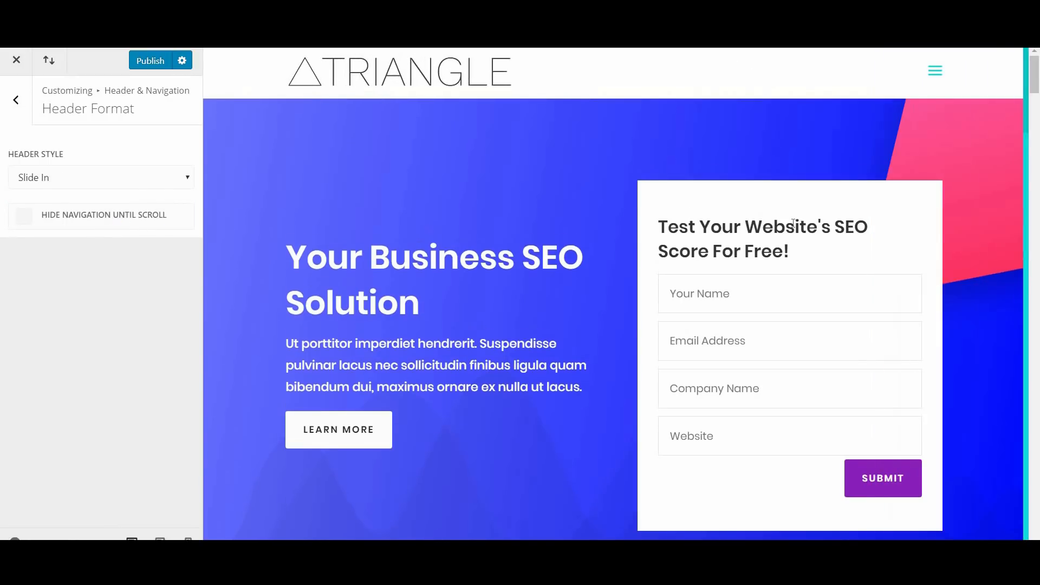
click(936, 76)
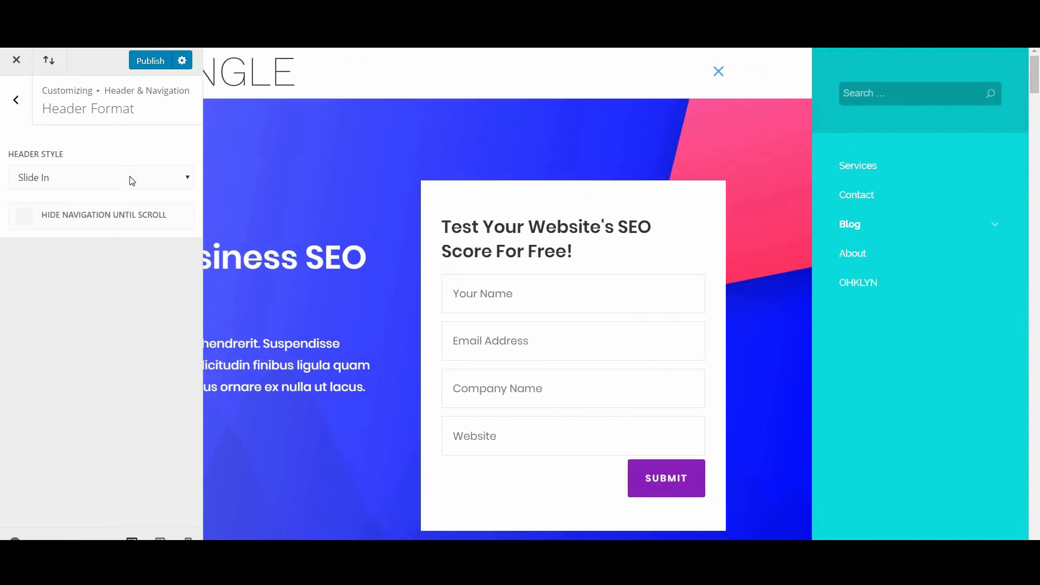
Step: Switch the header style to Fullscreen and close its full-screen navigation overlay in the site preview
click(130, 178)
click(139, 250)
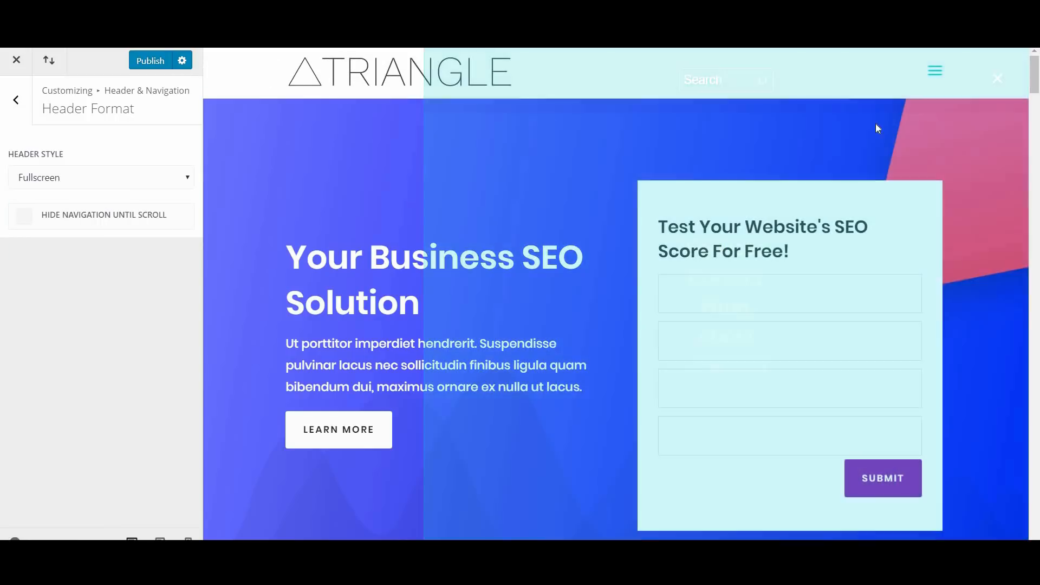
click(935, 72)
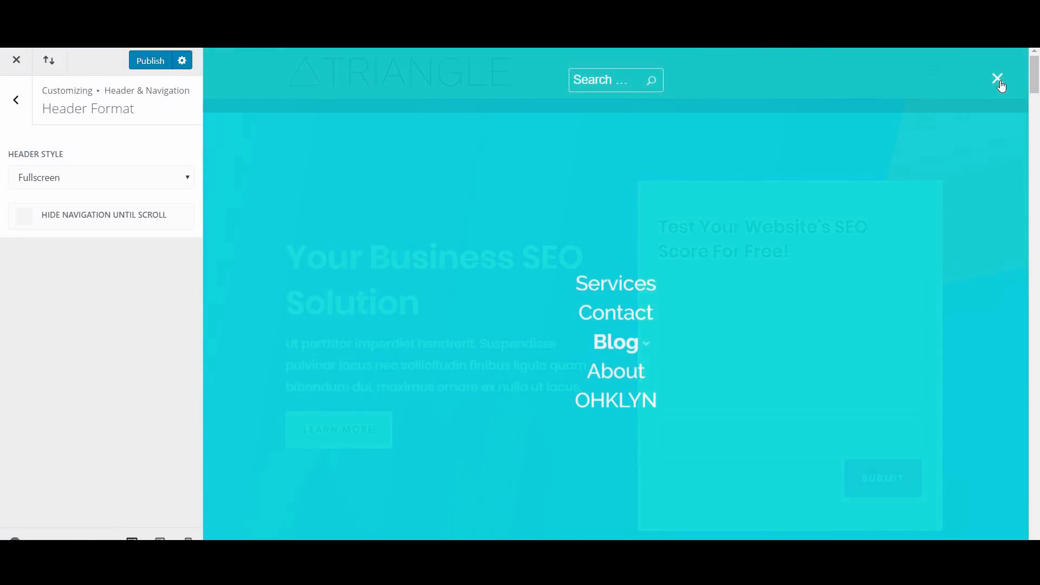
click(997, 79)
Step: Restore the Default header style and go back to the Header & Navigation sections
click(152, 181)
click(104, 196)
click(22, 108)
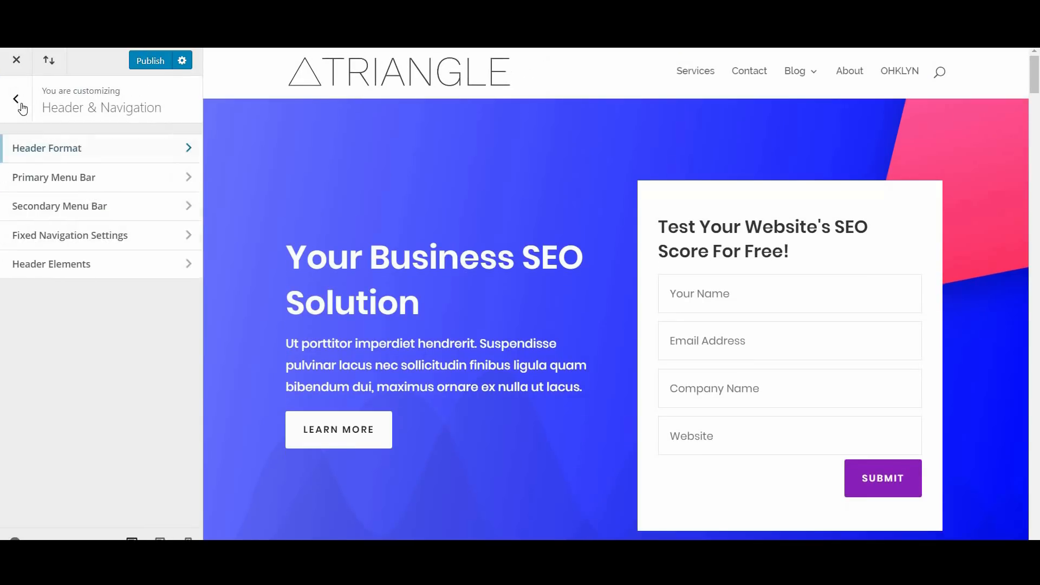
Step: Examine the Primary Menu Bar options for sizes, fonts, colors and dropdown animation, and return to Header & Navigation
click(117, 178)
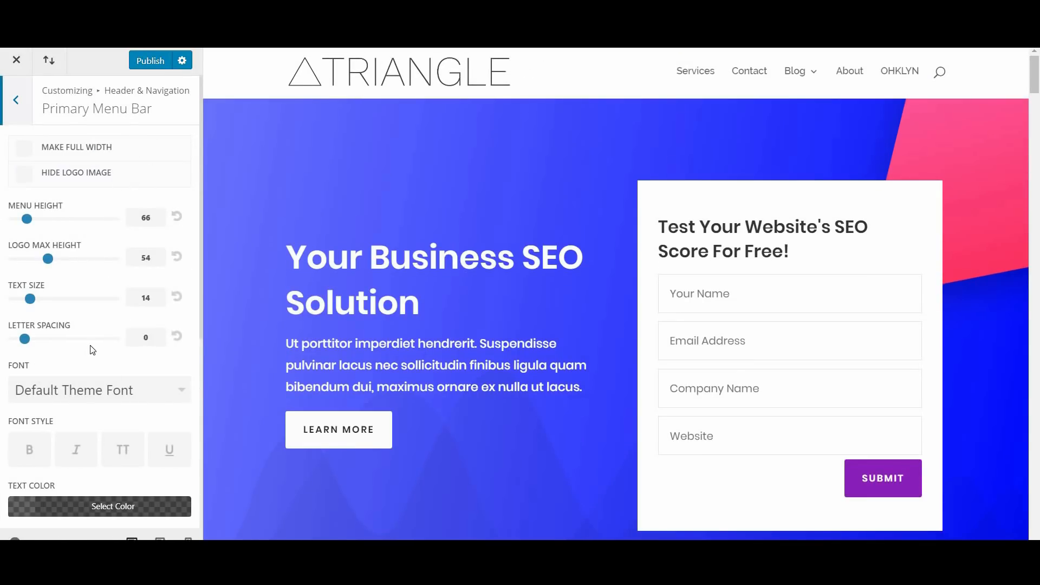
scroll(93, 350, down, 3)
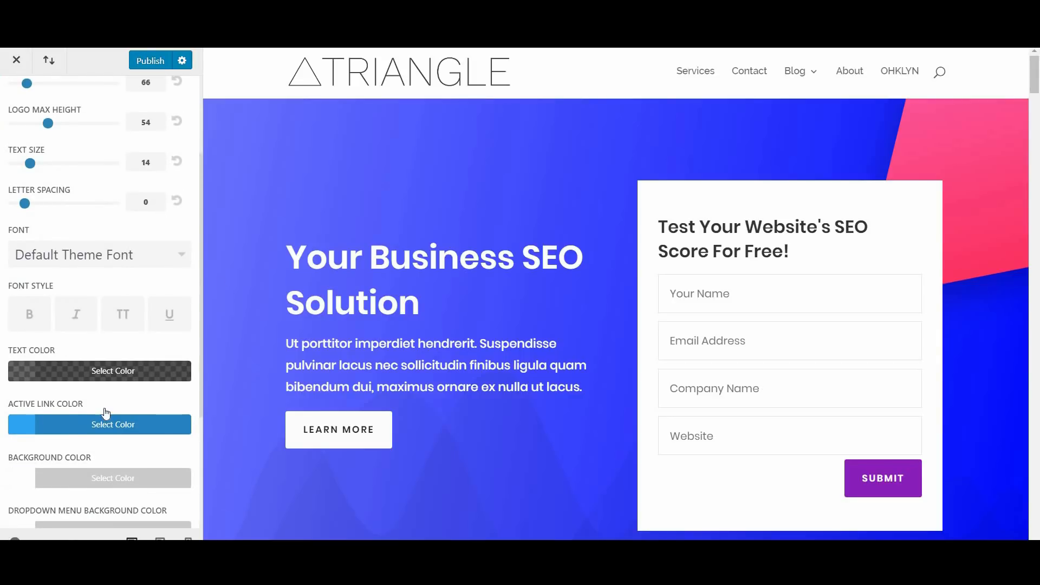
scroll(107, 409, down, 3)
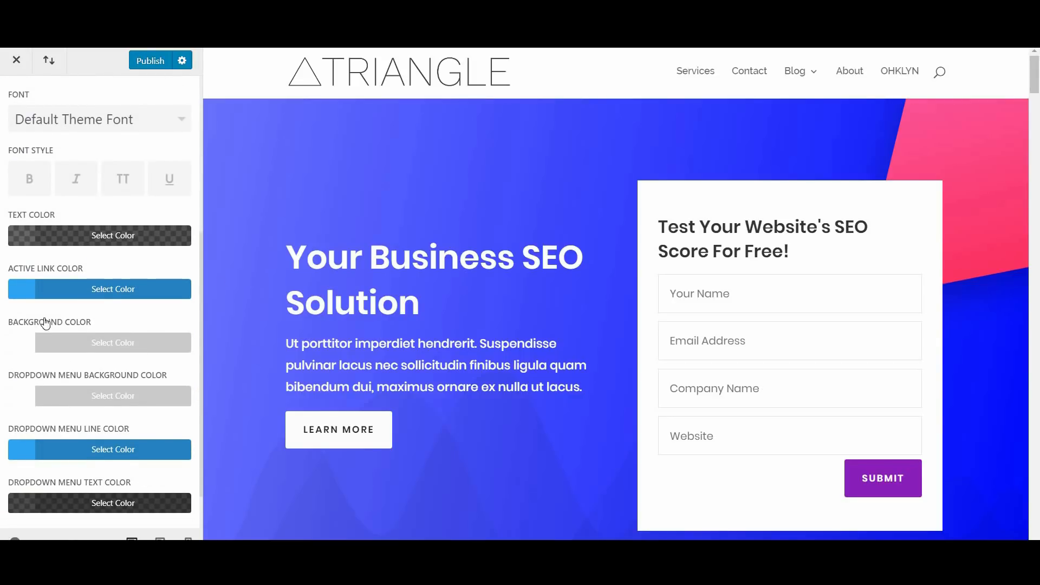
scroll(104, 479, down, 1)
scroll(104, 463, up, 7)
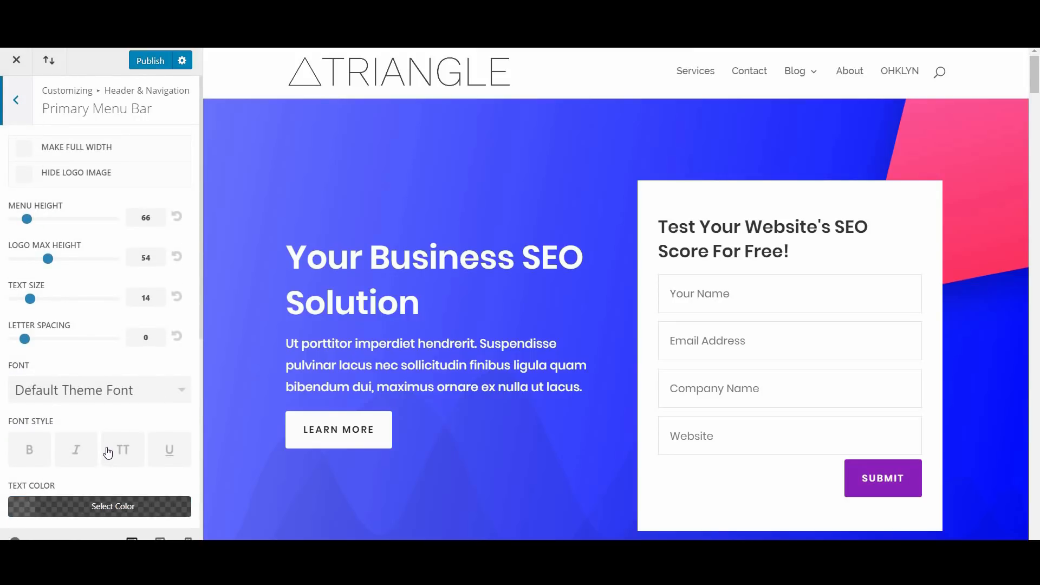
scroll(108, 452, down, 6)
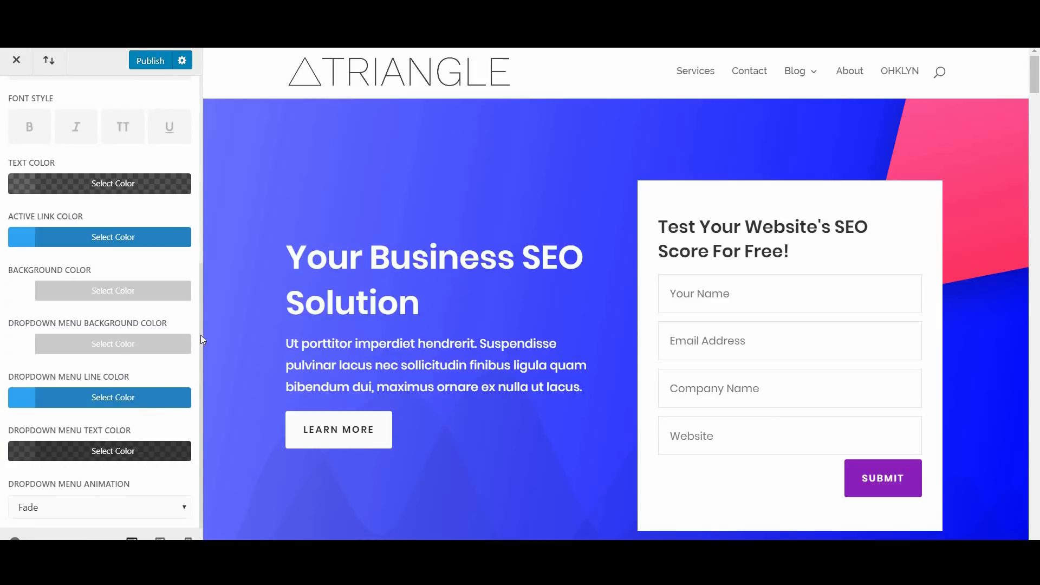
scroll(200, 335, up, 6)
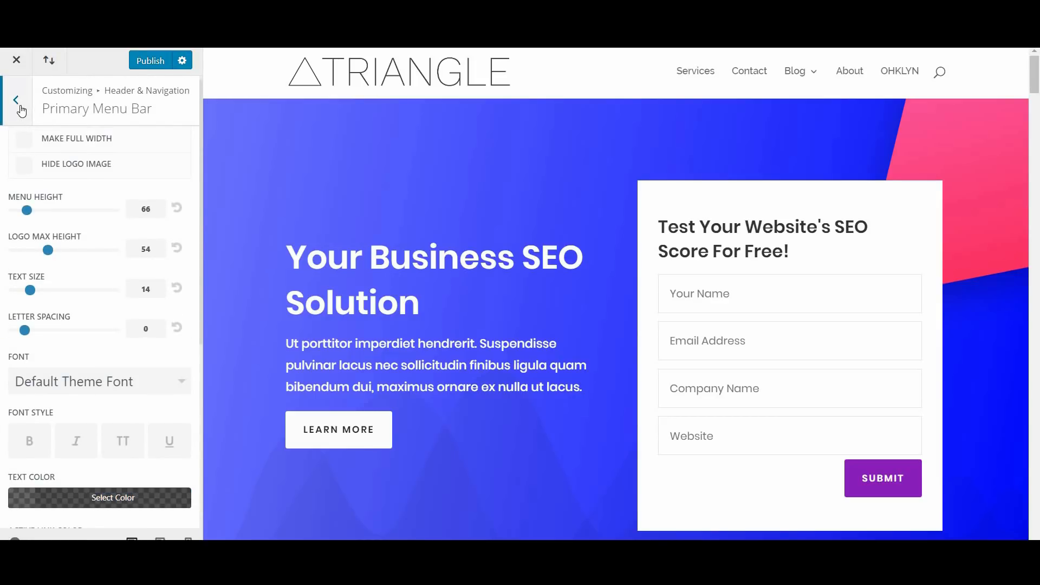
click(20, 107)
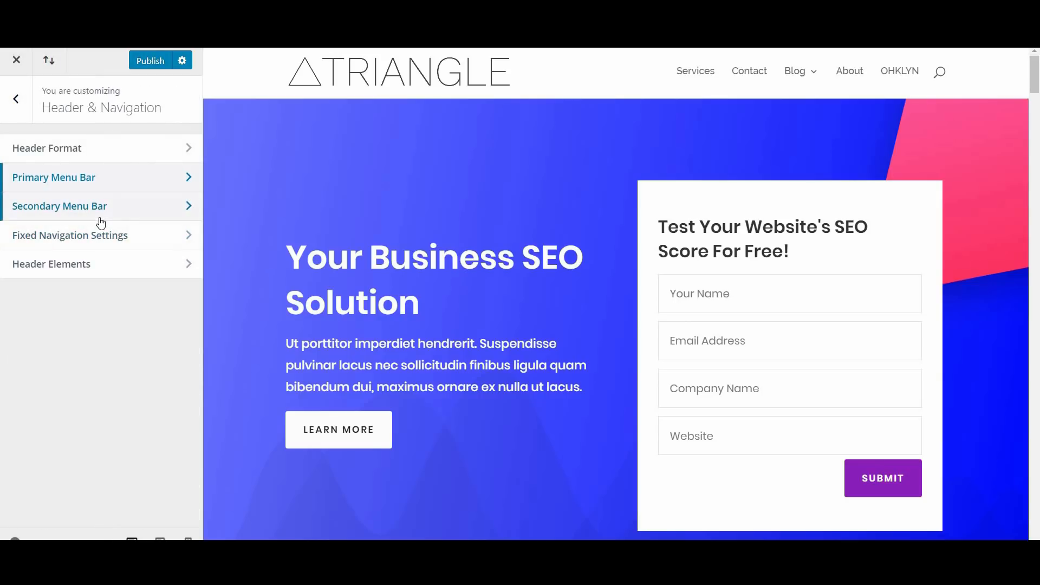
Step: Examine the Fixed Navigation Settings and how the fixed menu behaves while the previewed homepage scrolls
click(155, 245)
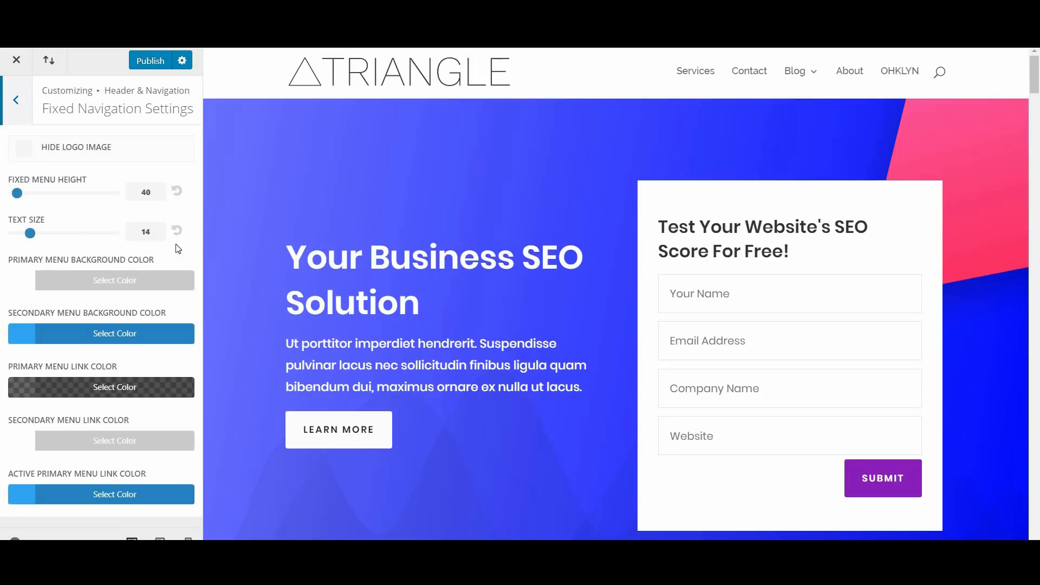
scroll(509, 323, down, 12)
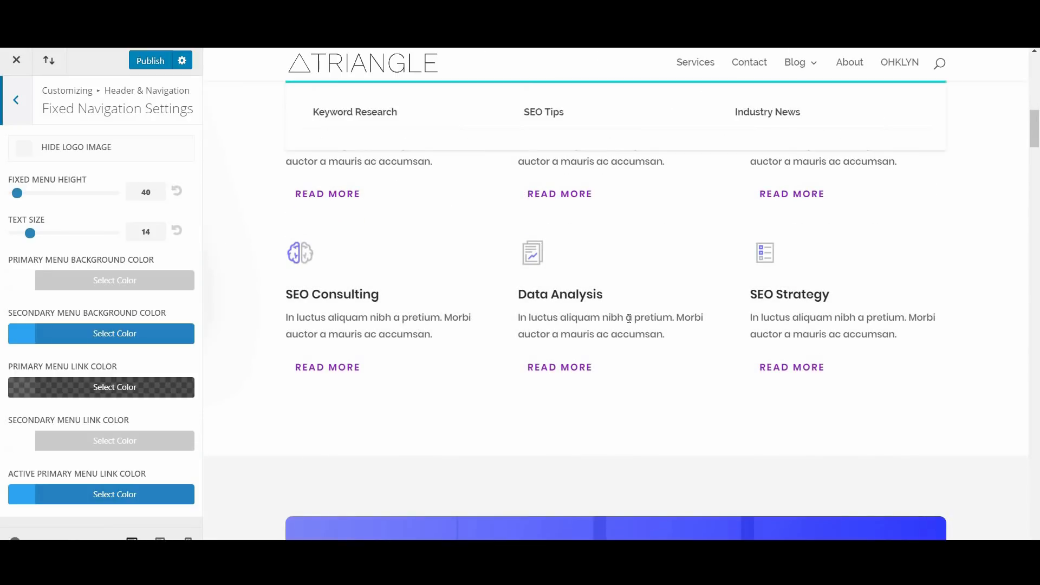
scroll(630, 319, down, 4)
scroll(628, 317, down, 4)
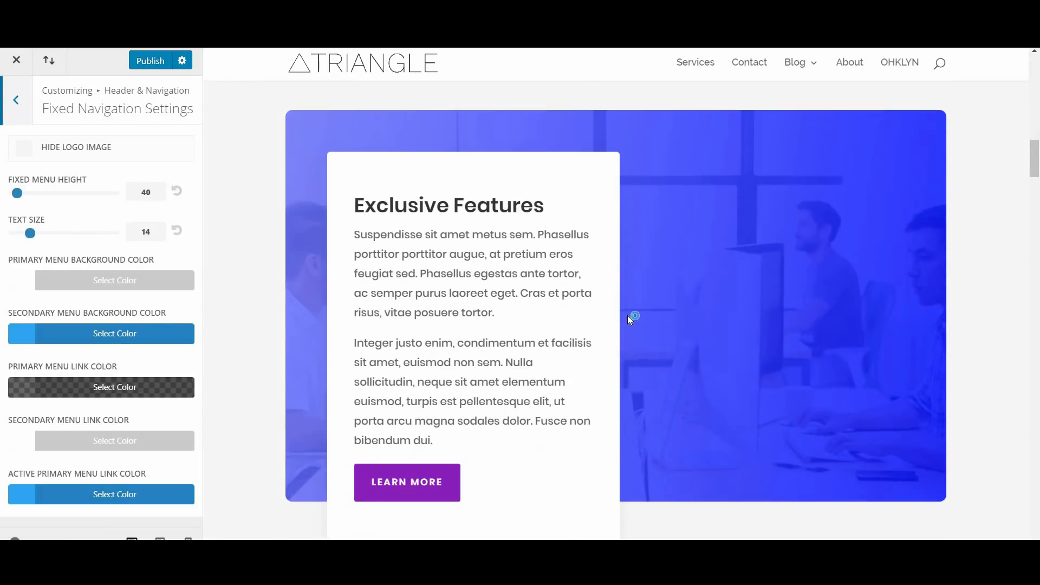
scroll(628, 317, up, 7)
scroll(628, 316, up, 10)
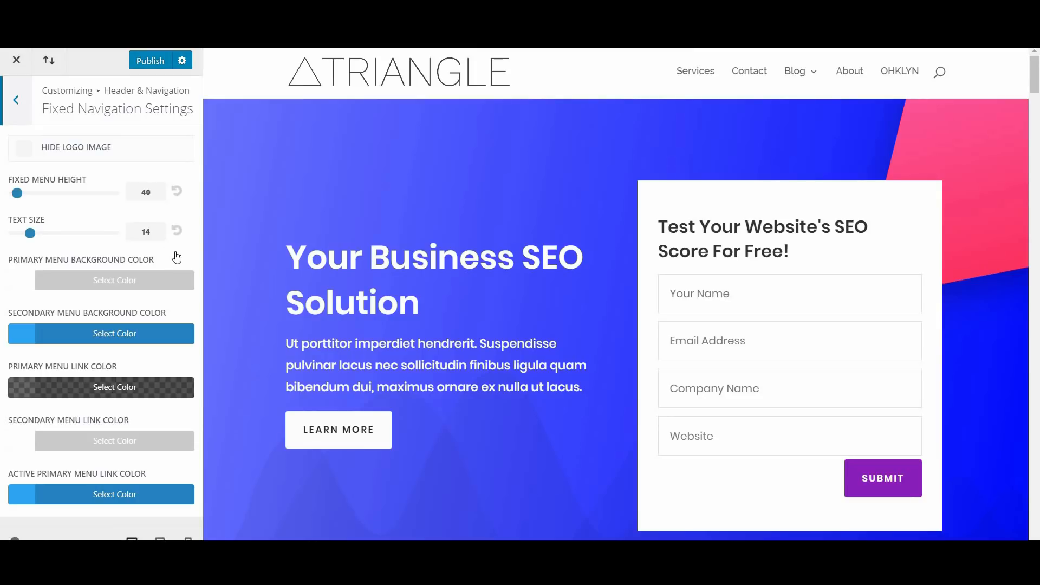
Step: Try out a placeholder phone number in the Header Elements settings and return to the Header & Navigation sections
click(15, 101)
click(114, 264)
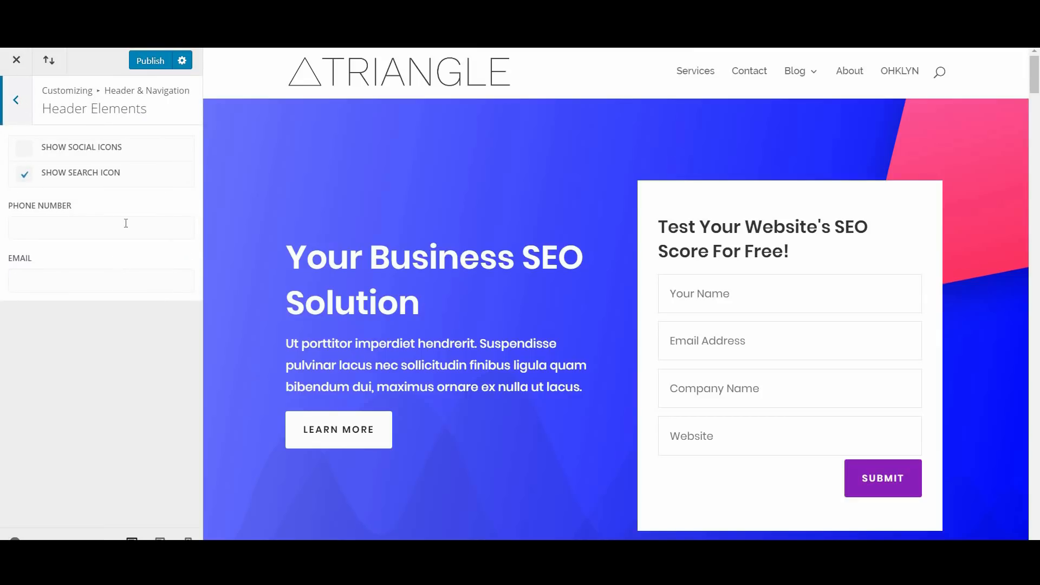
click(28, 147)
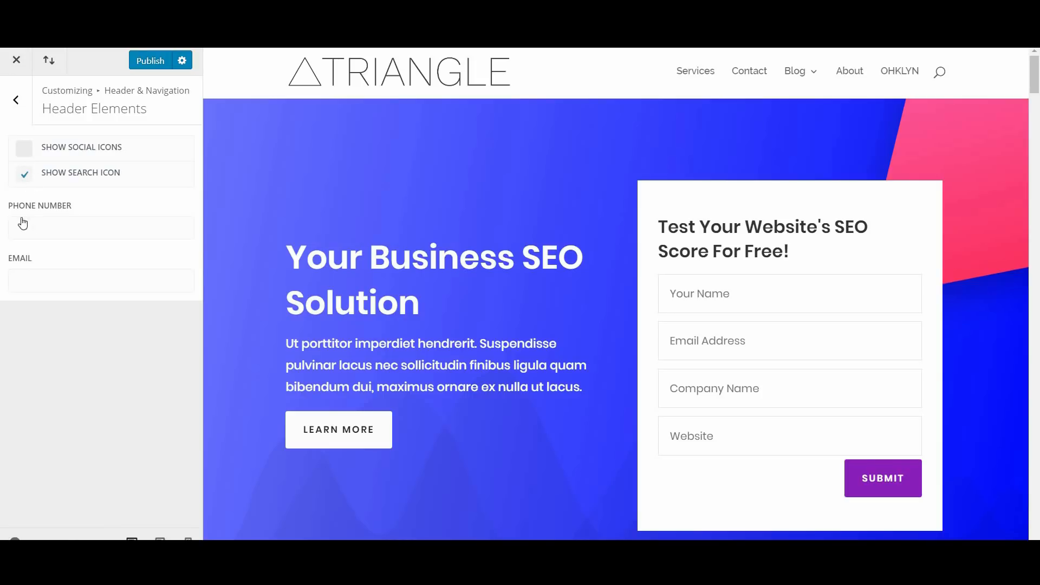
click(52, 228)
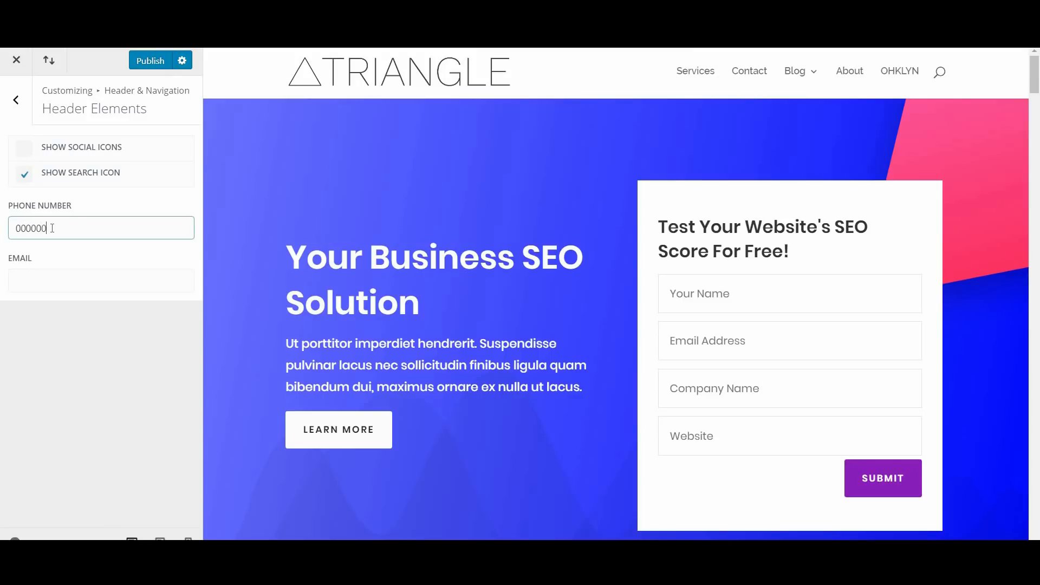
click(76, 350)
click(21, 115)
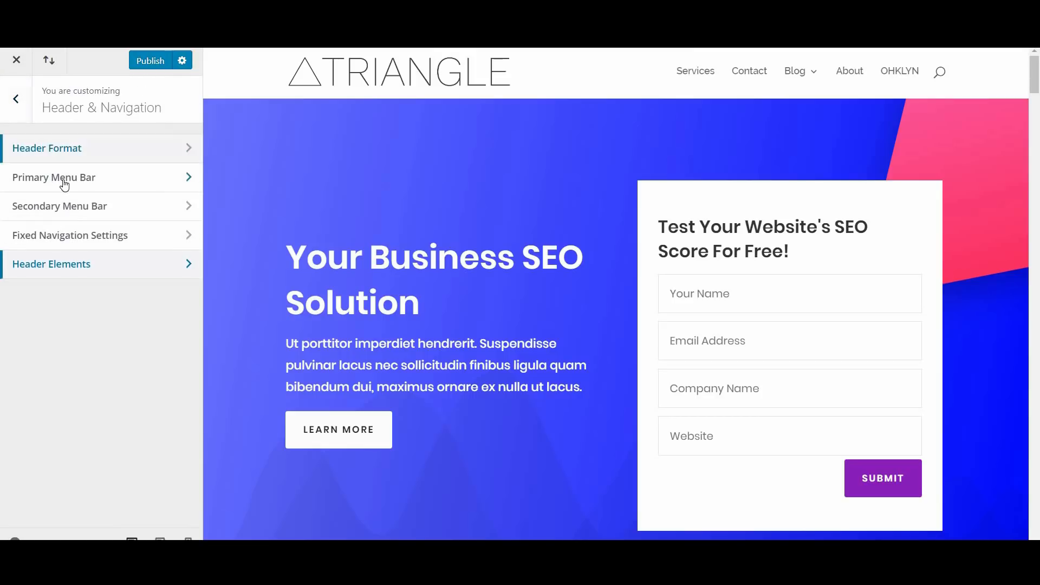
Step: Examine the footer's Layout settings and bring the bottom of the previewed page into view
click(23, 110)
click(89, 269)
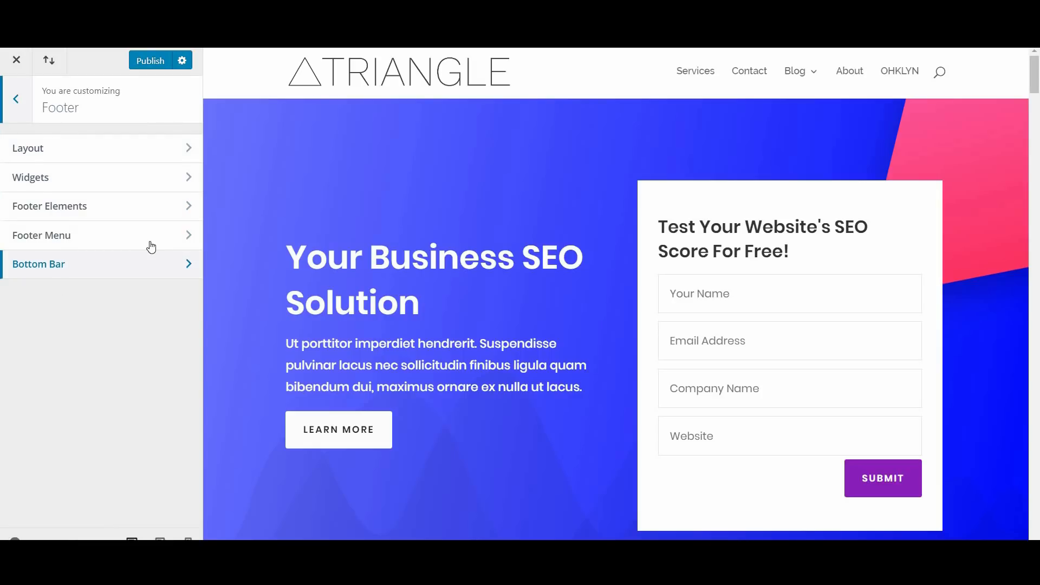
click(150, 154)
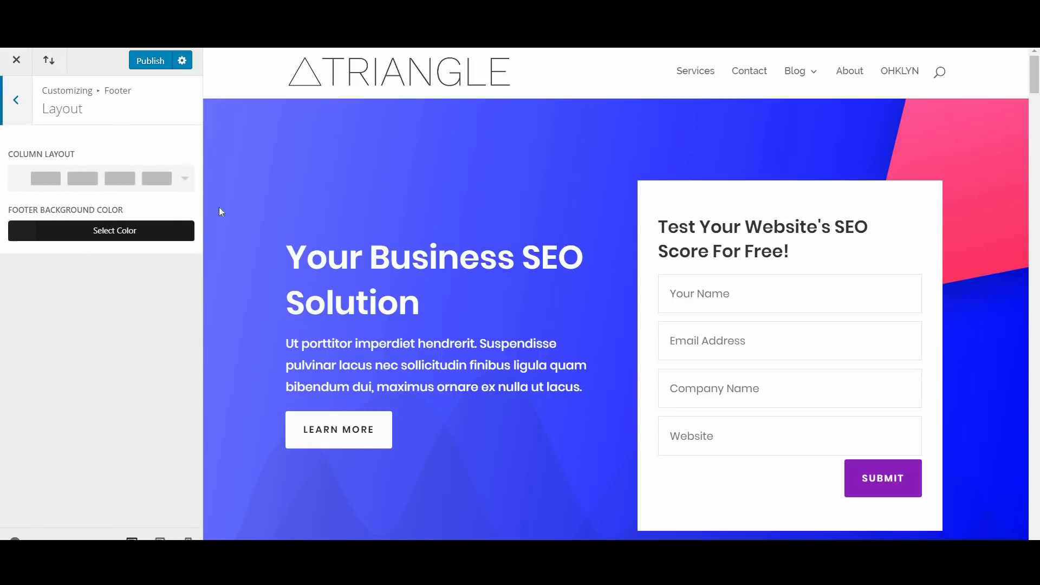
drag(1038, 70, 1037, 528)
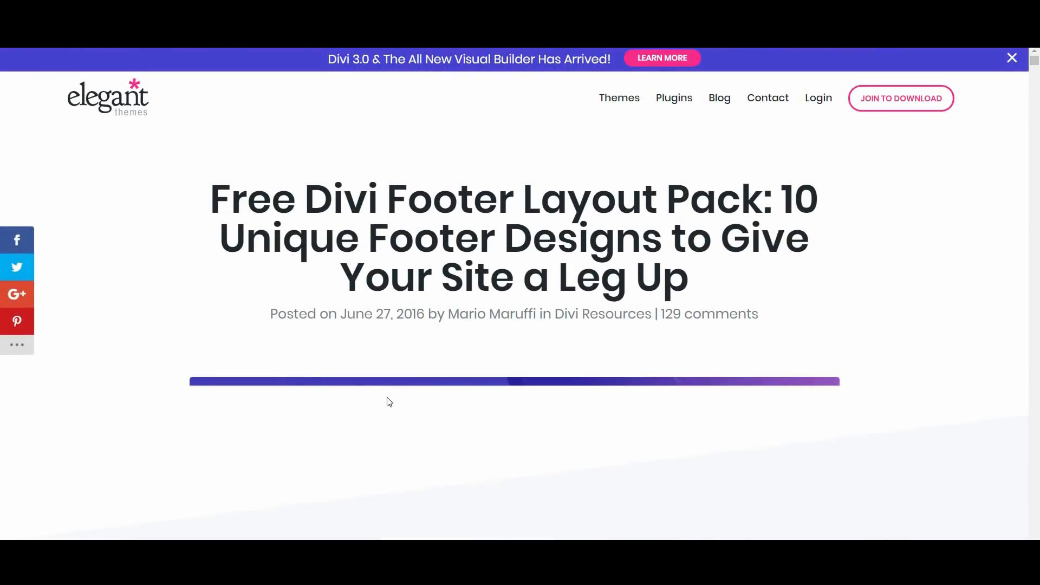
Step: Read through the Elegant Themes post on the Free Divi Footer Layout Pack
scroll(561, 420, down, 5)
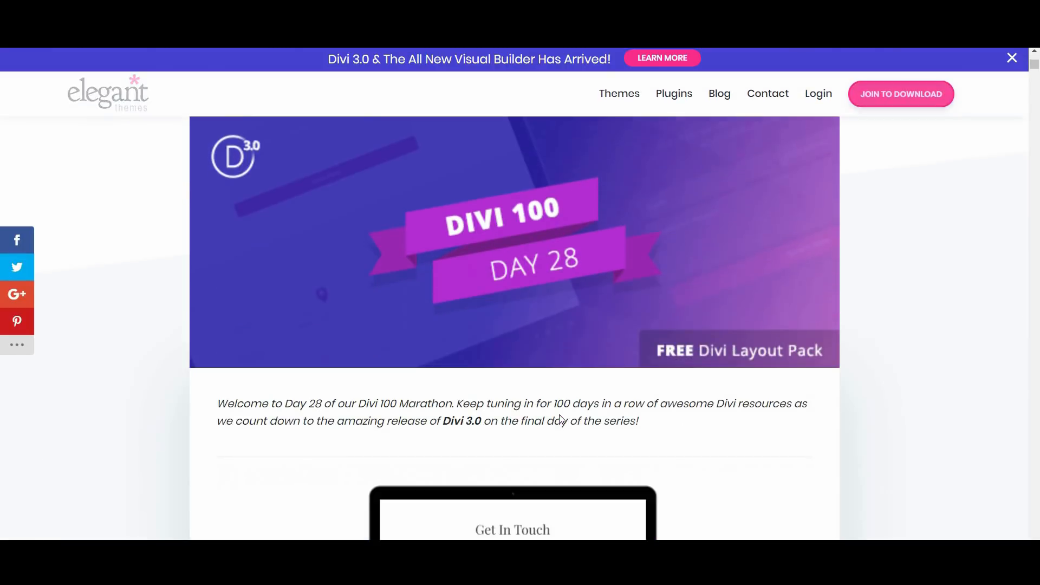
scroll(562, 420, down, 5)
scroll(559, 415, down, 7)
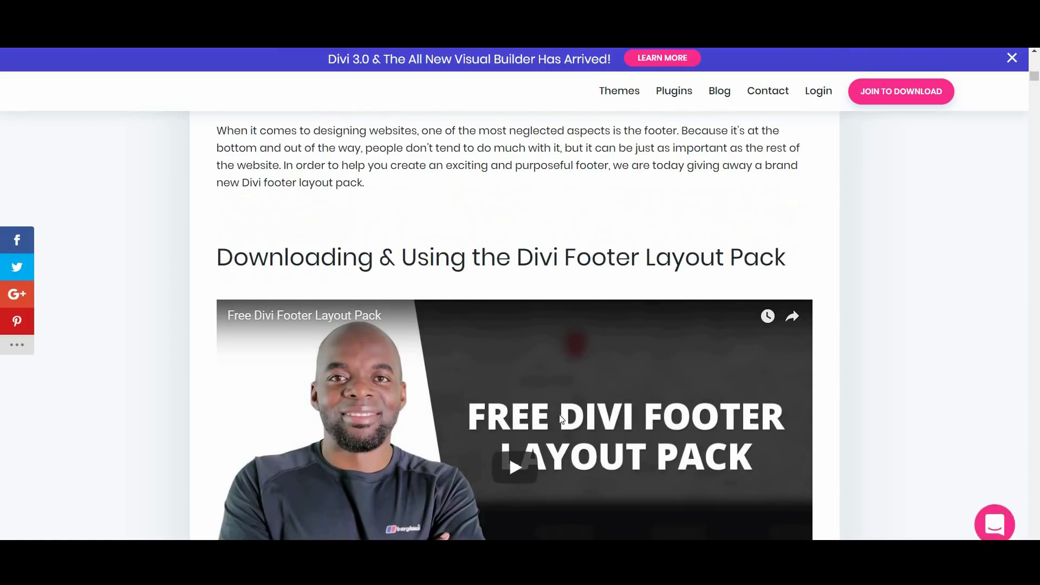
scroll(561, 419, down, 10)
scroll(560, 415, down, 6)
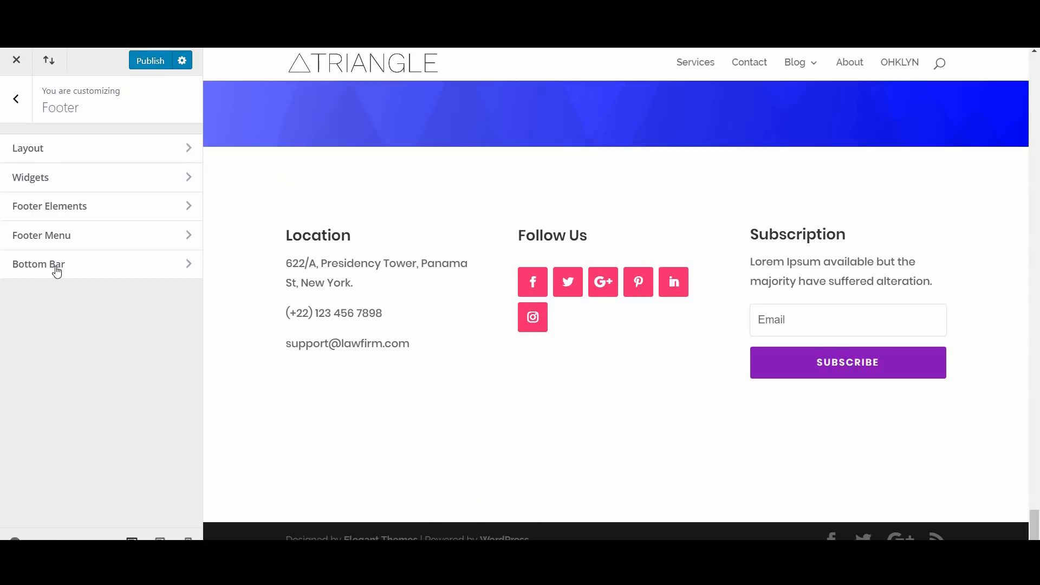
Step: Set the footer credits of the Bottom Bar to "Triangle&copy; | All Rights Reserved" and return to the Footer sections
click(132, 274)
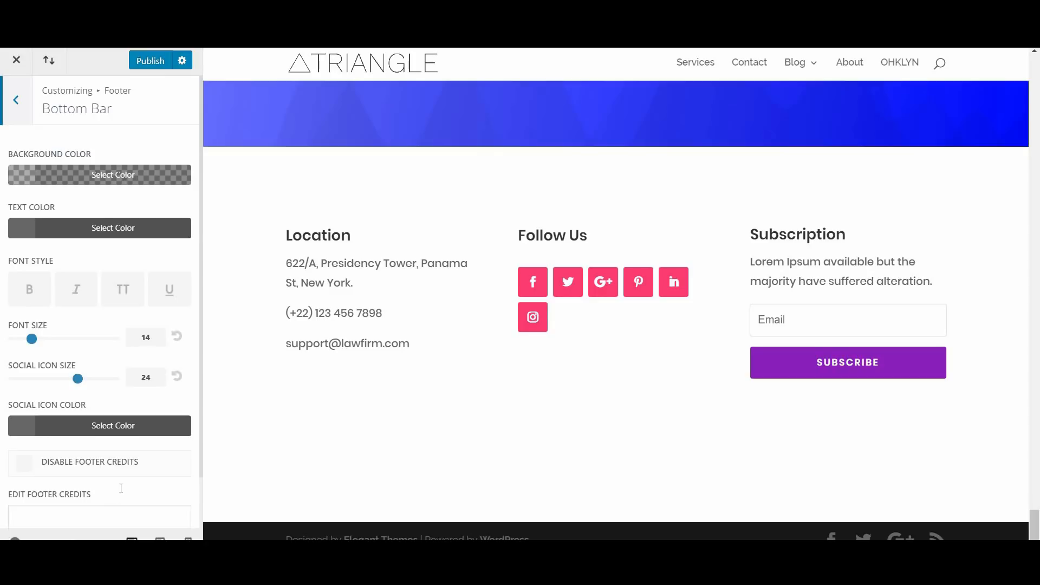
scroll(121, 484, down, 1)
scroll(119, 490, up, 1)
scroll(135, 481, down, 1)
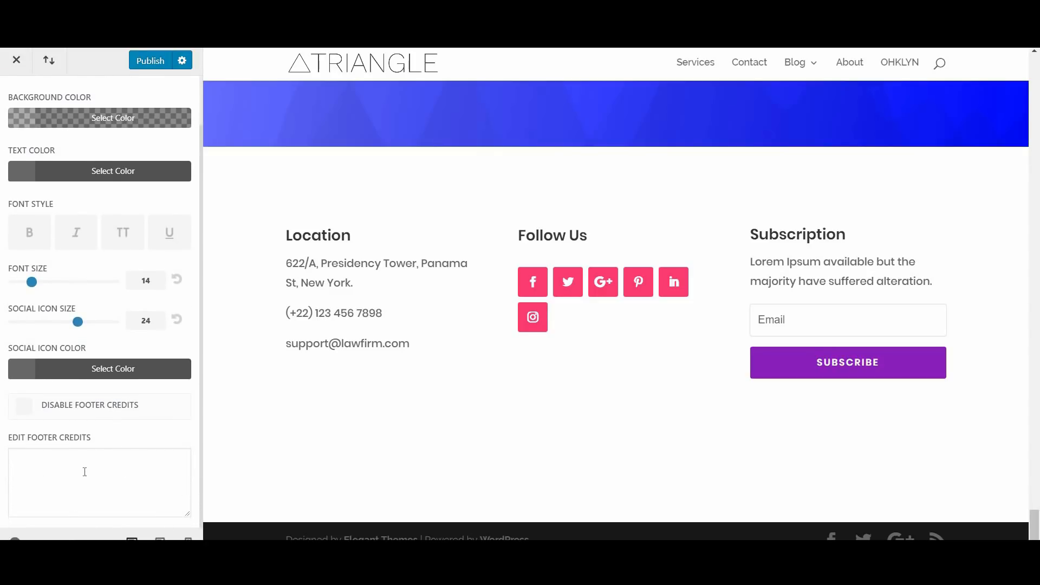
click(100, 467)
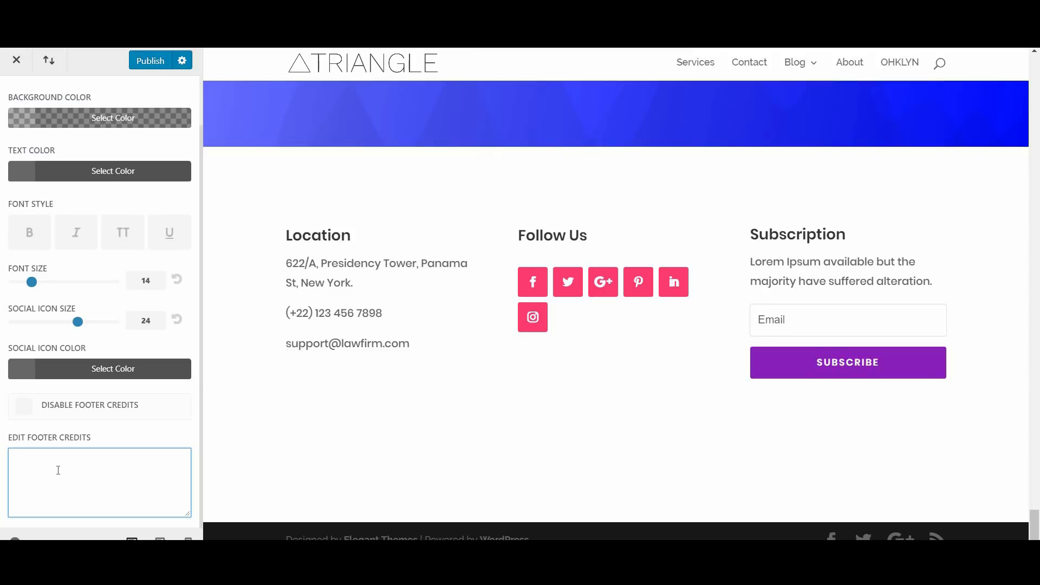
text(&copy)
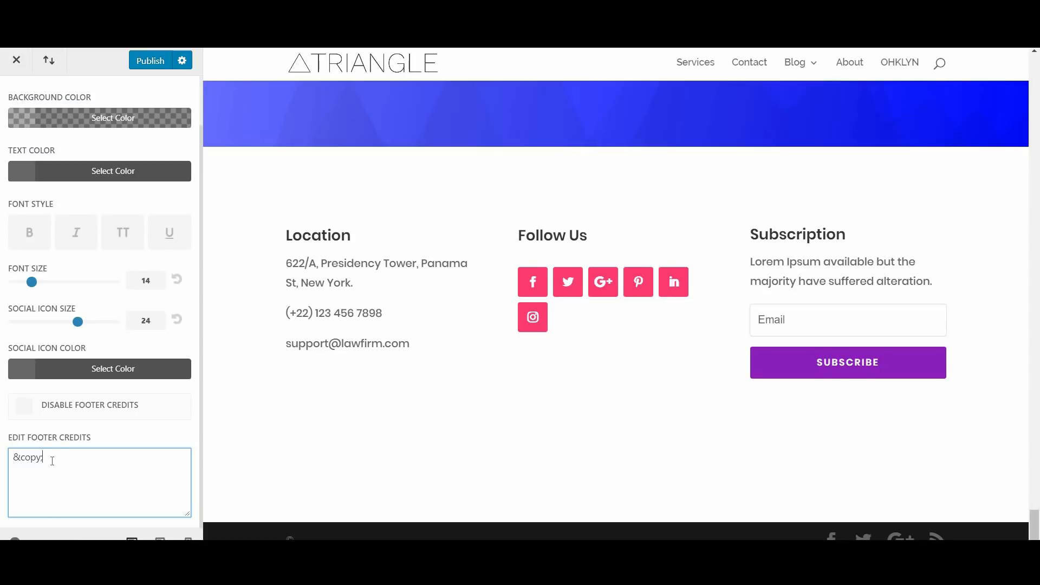
text(Triangle)
text(| All Rights Reserved)
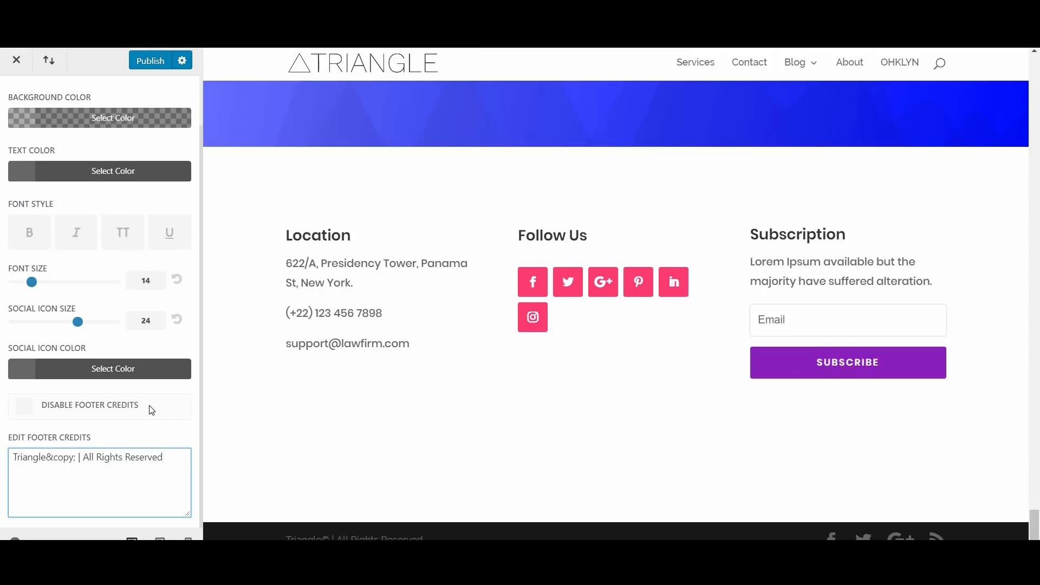
scroll(151, 410, up, 2)
click(17, 102)
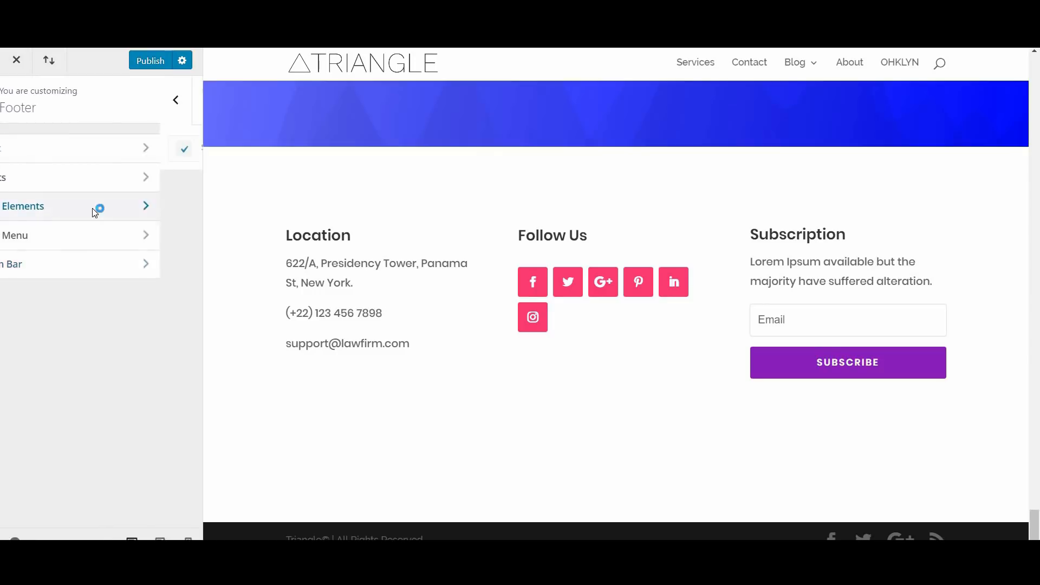
Step: Look through the Footer Elements and Mobile Styles settings and return to the customizer's main sections
click(93, 209)
click(26, 152)
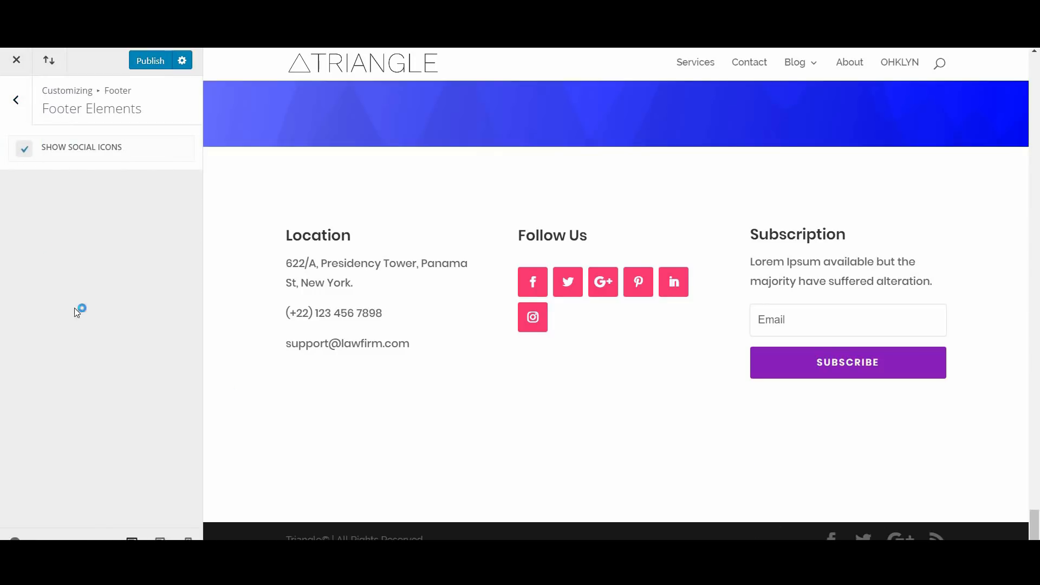
click(17, 111)
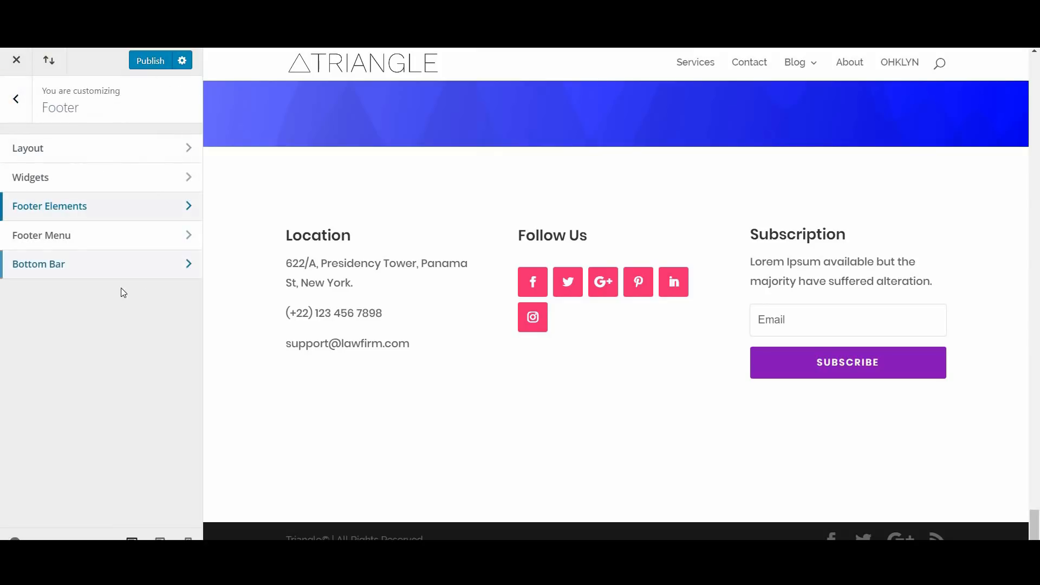
click(14, 108)
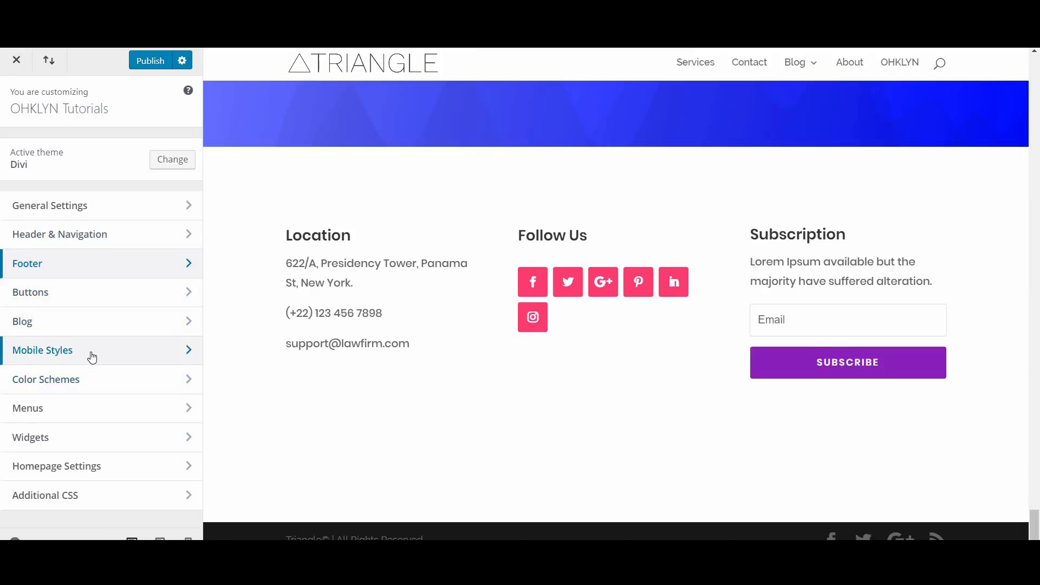
click(125, 350)
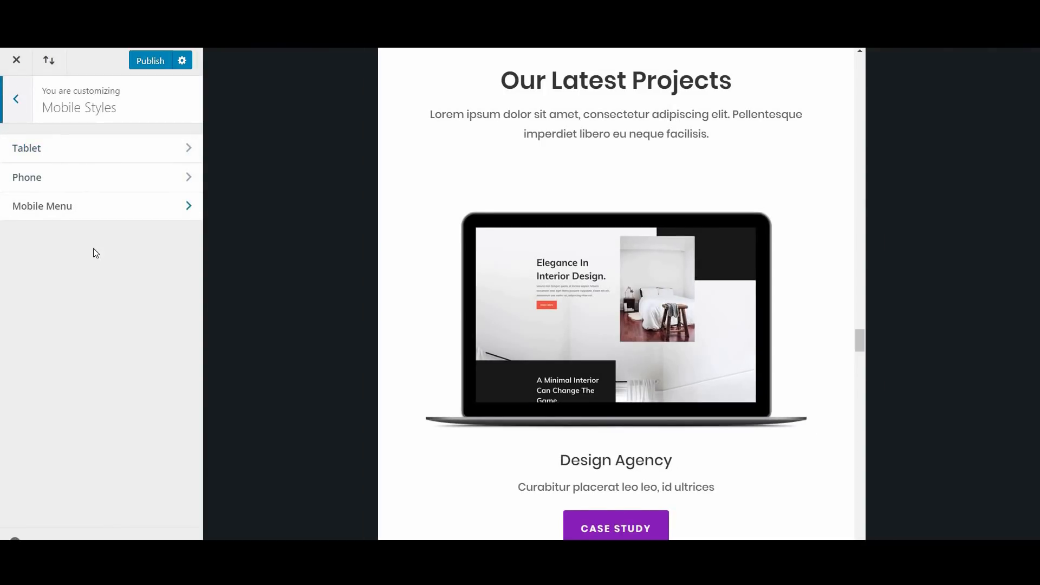
click(18, 106)
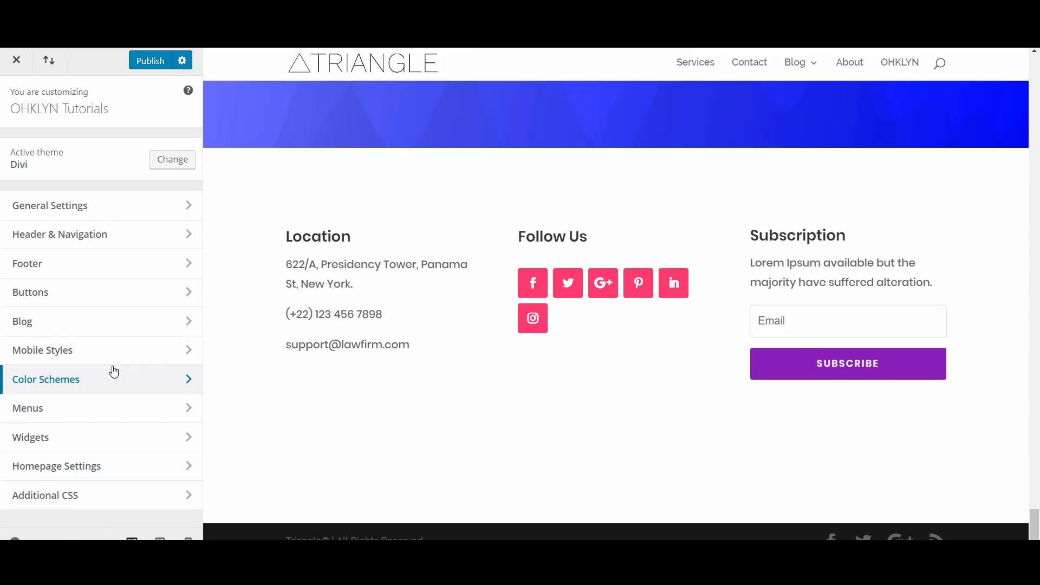
Step: Publish the theme customizations and close the customizer
click(146, 64)
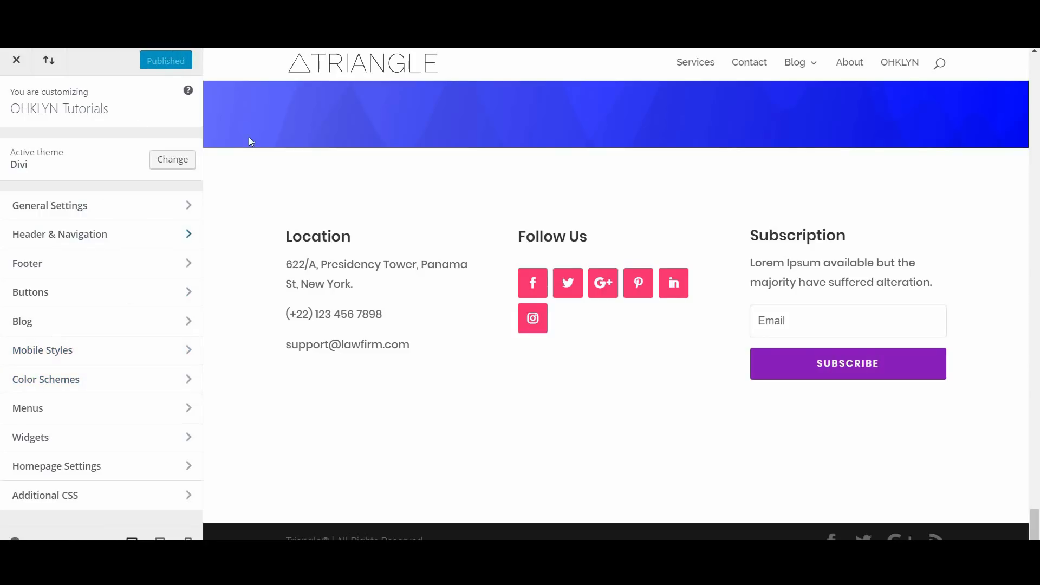
click(17, 60)
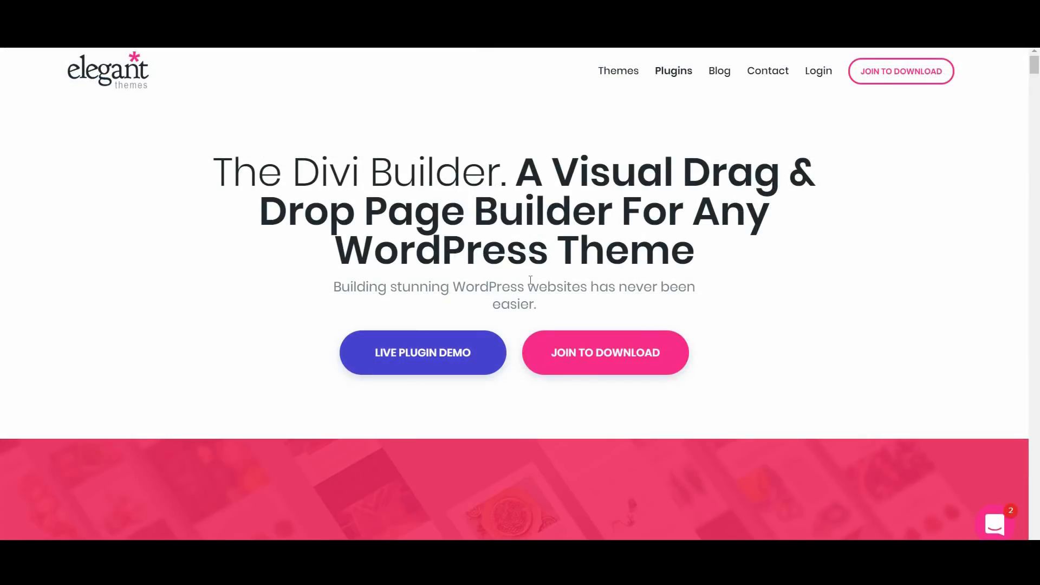
Step: Examine the Divi Builder plugin page on Elegant Themes, including its builder layout, feature and content module sections
scroll(518, 319, down, 6)
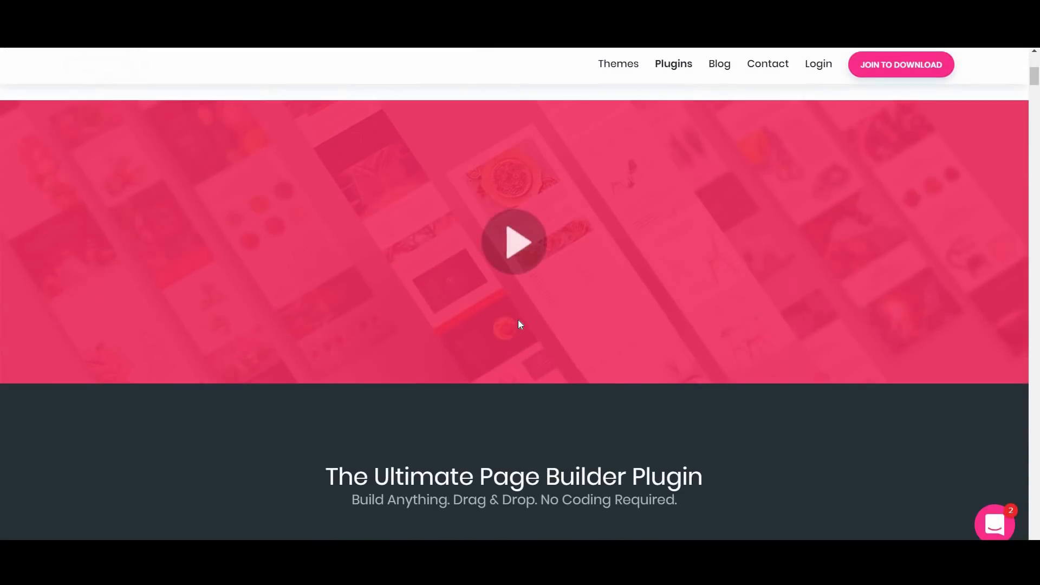
scroll(518, 320, down, 4)
scroll(518, 320, down, 2)
scroll(519, 320, down, 6)
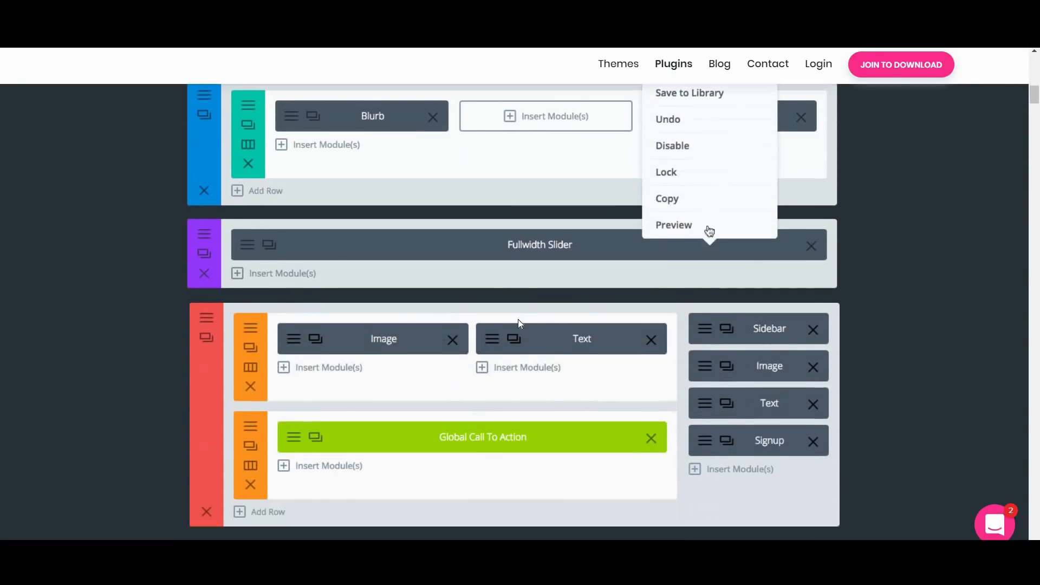
scroll(520, 324, down, 6)
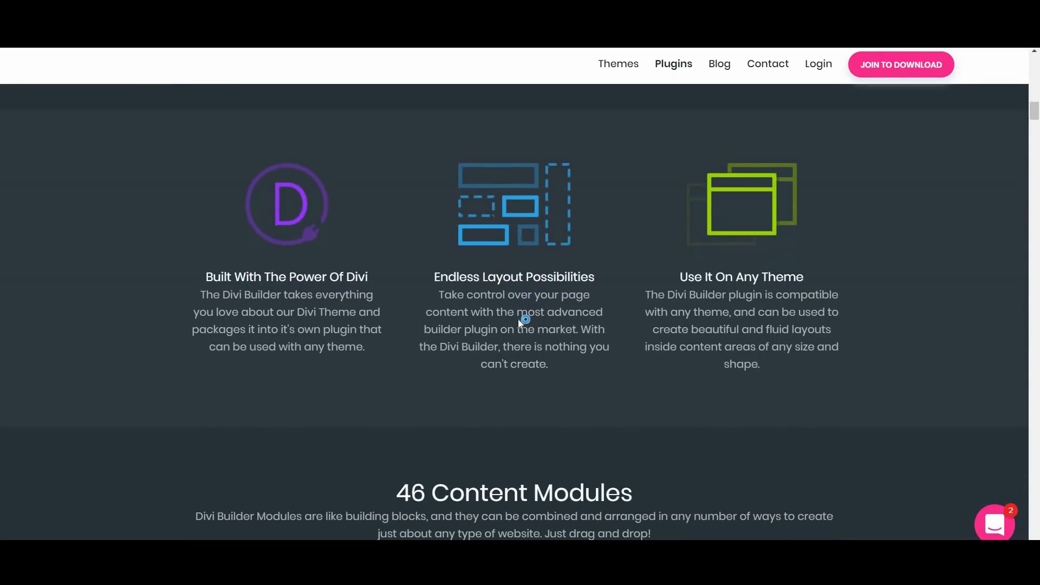
scroll(518, 323, down, 6)
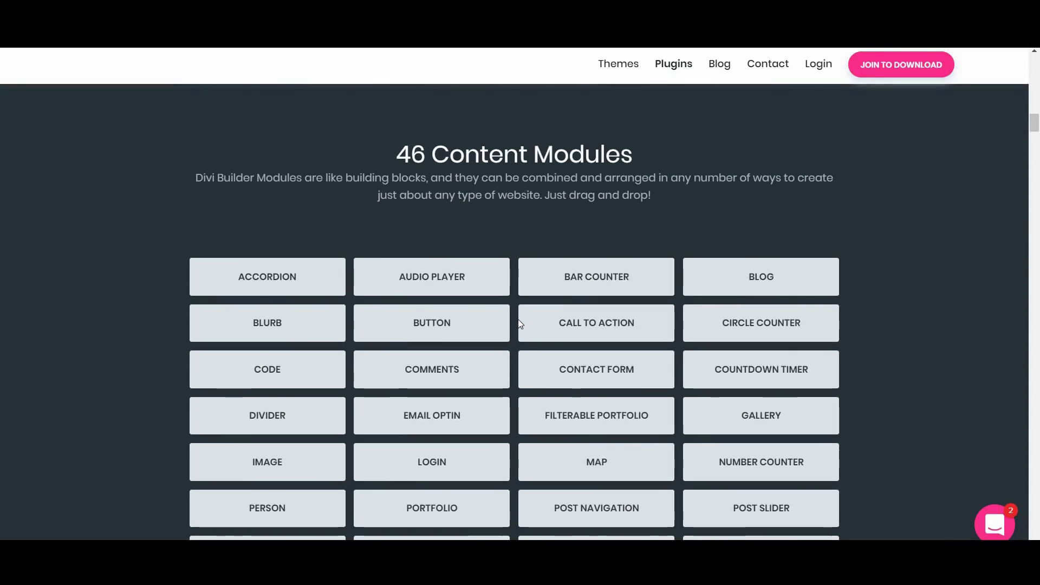
scroll(518, 325, down, 3)
scroll(516, 325, down, 10)
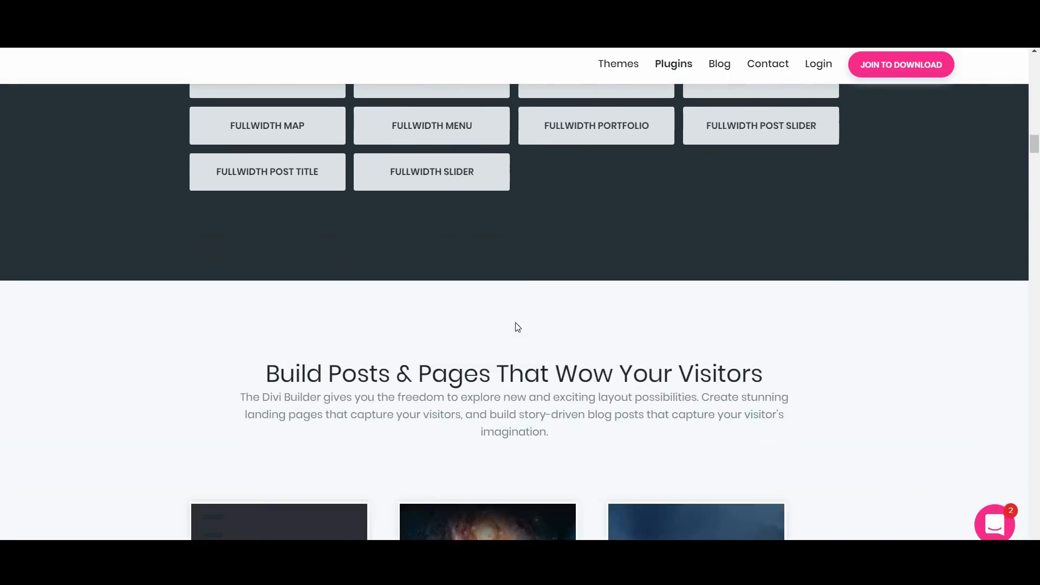
scroll(516, 325, down, 7)
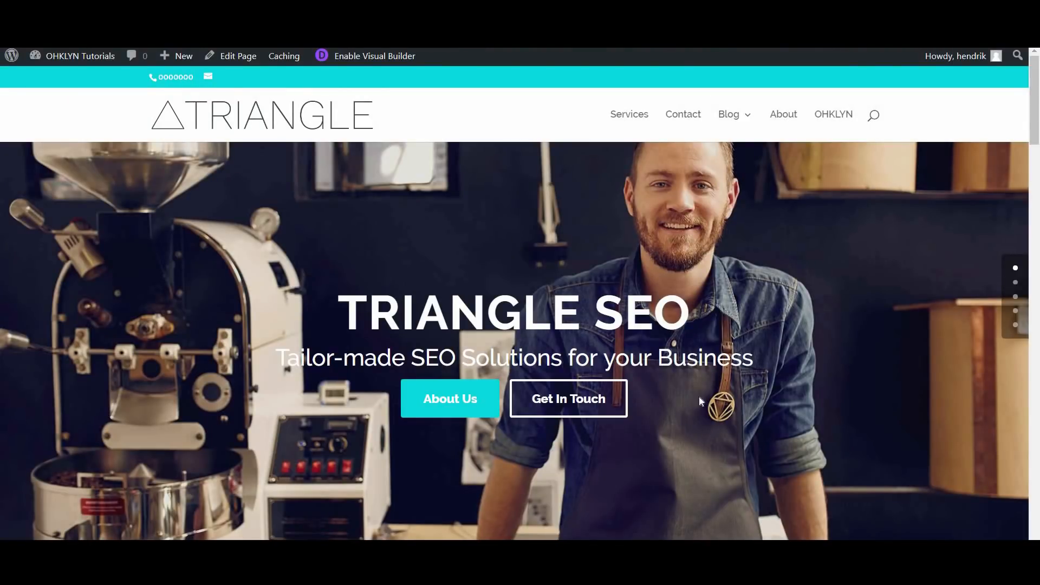
Step: Look through the Triangle SEO home page, from the hero and services sections to the welcome video and blog posts
scroll(688, 402, down, 6)
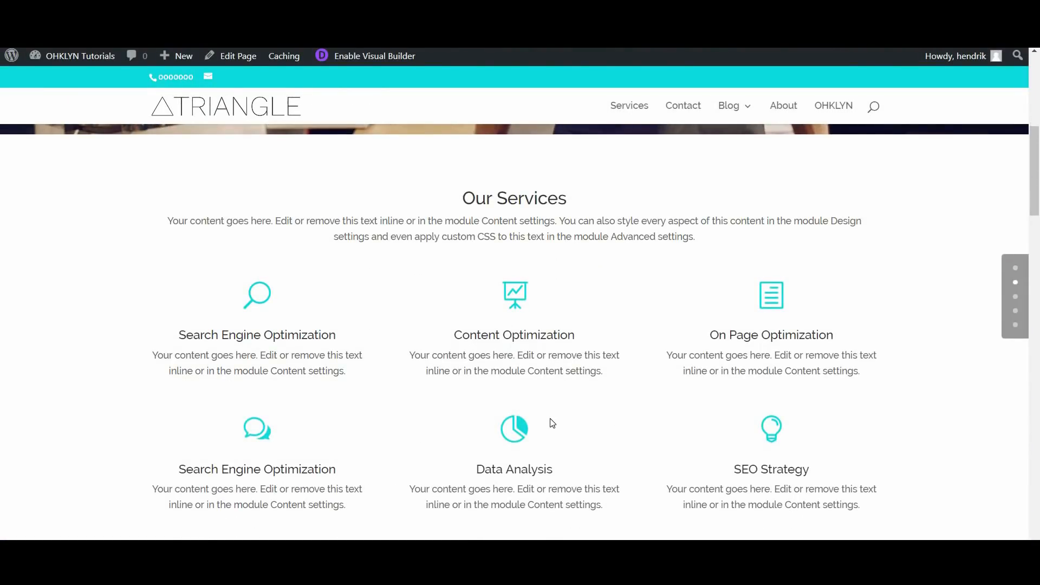
scroll(551, 422, down, 8)
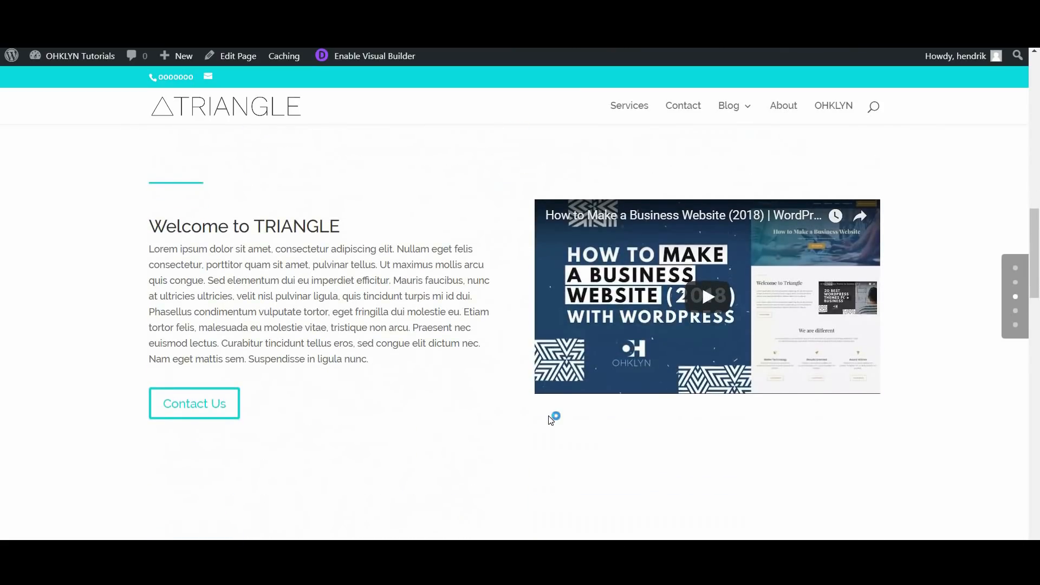
scroll(551, 420, down, 8)
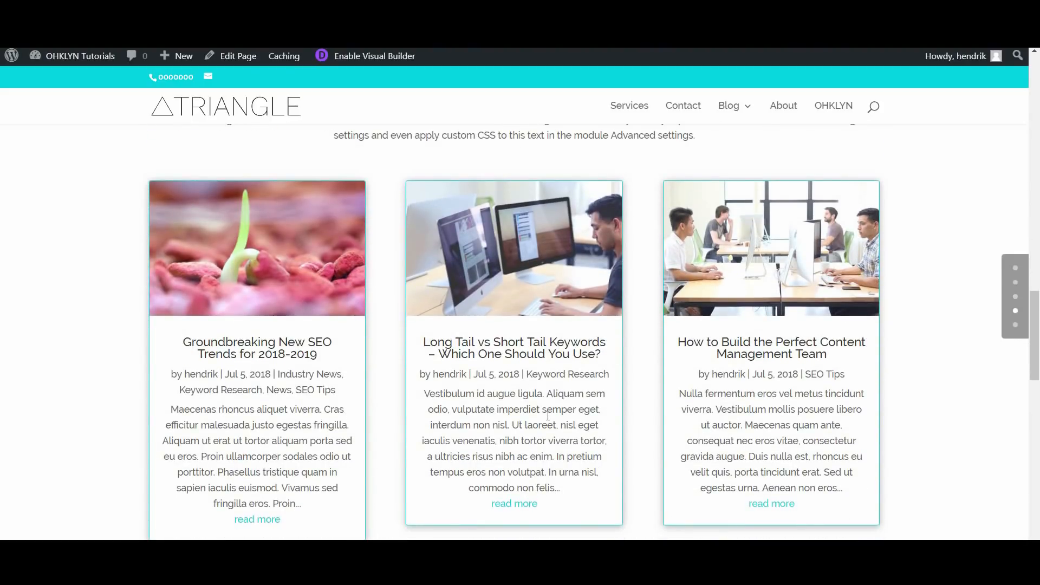
scroll(548, 416, down, 5)
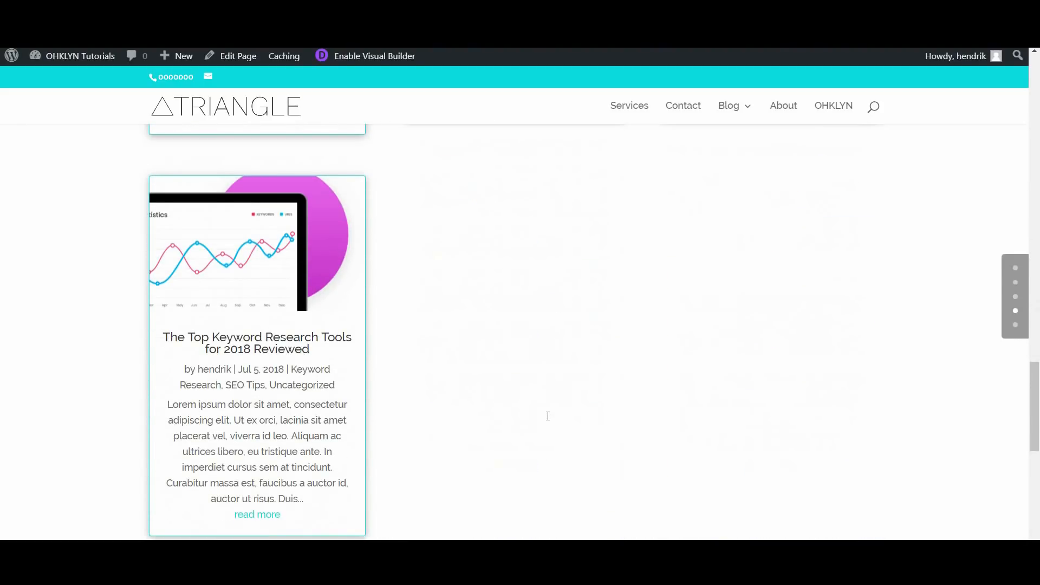
scroll(548, 415, down, 8)
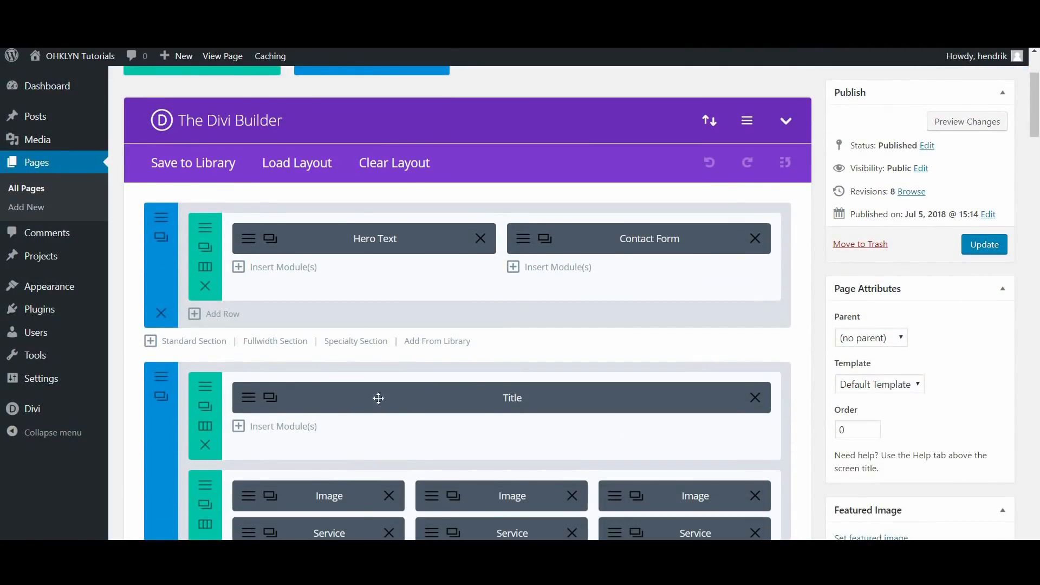
Step: Compare the page's block layout in the backend Divi Builder with its front-end layout in the Visual Builder
scroll(469, 385, up, 2)
scroll(469, 381, down, 6)
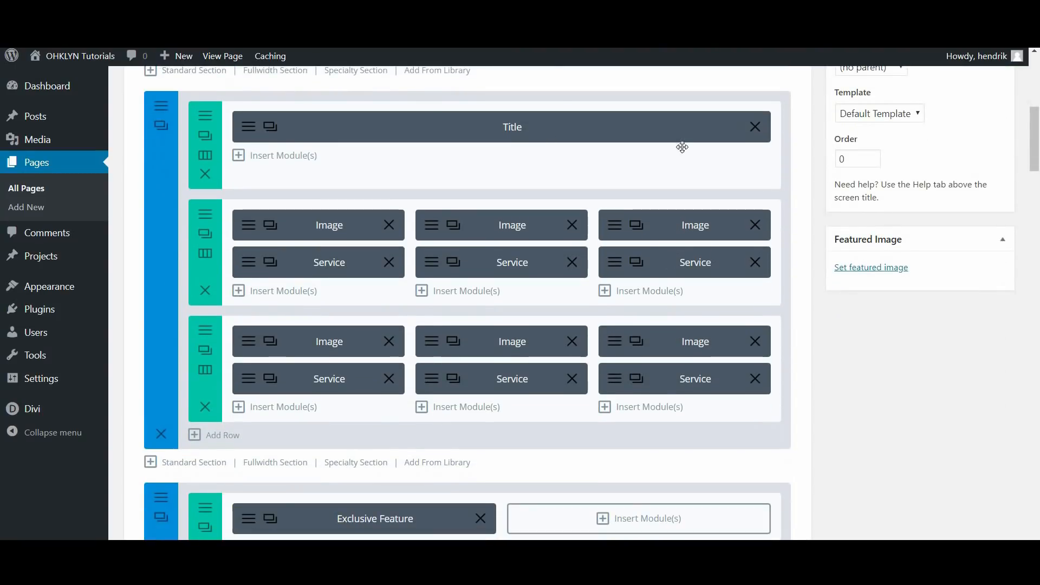
scroll(443, 449, down, 5)
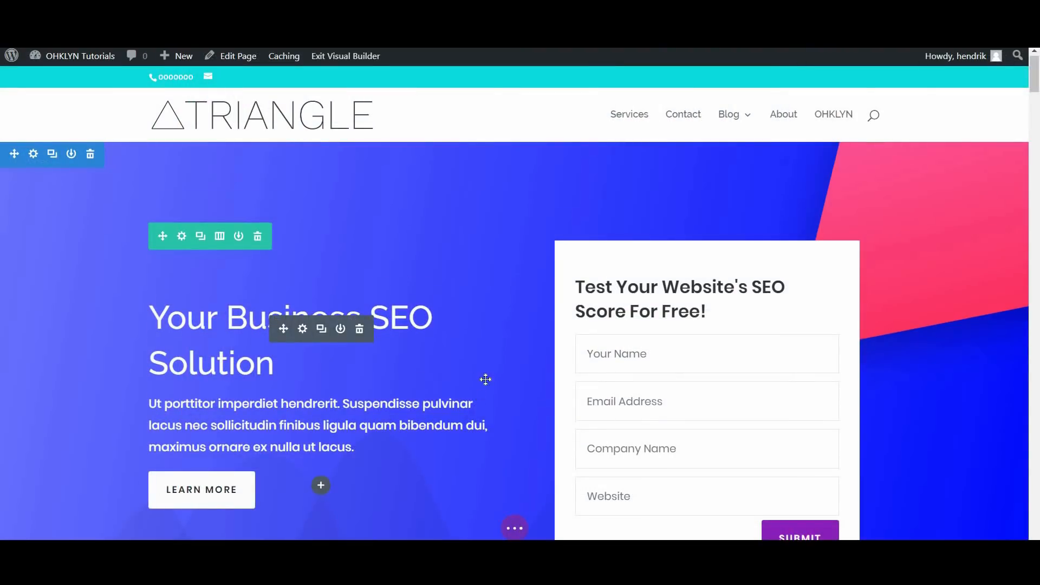
scroll(485, 378, down, 4)
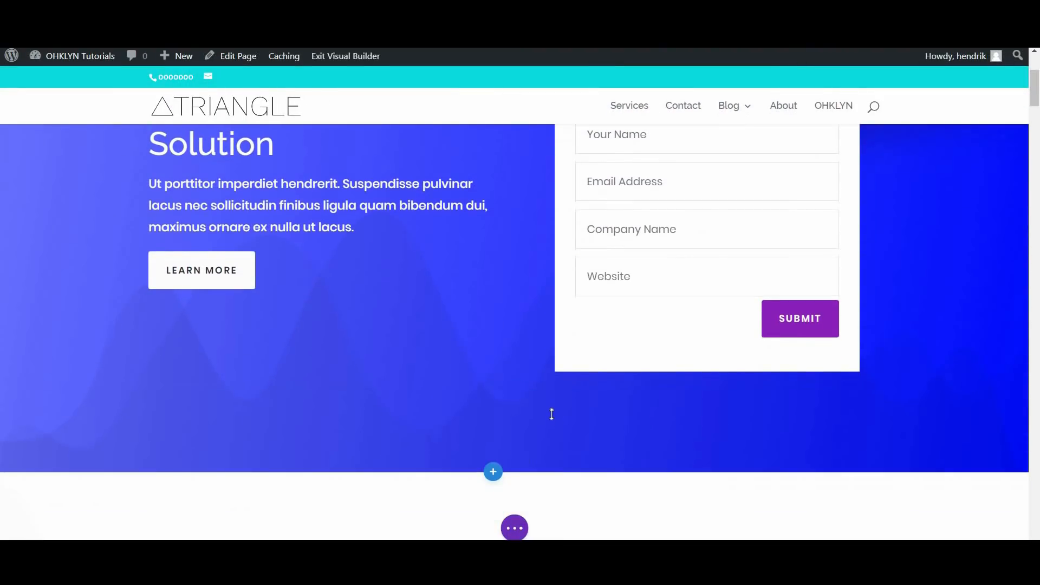
scroll(551, 414, down, 4)
scroll(524, 479, down, 3)
scroll(519, 460, down, 5)
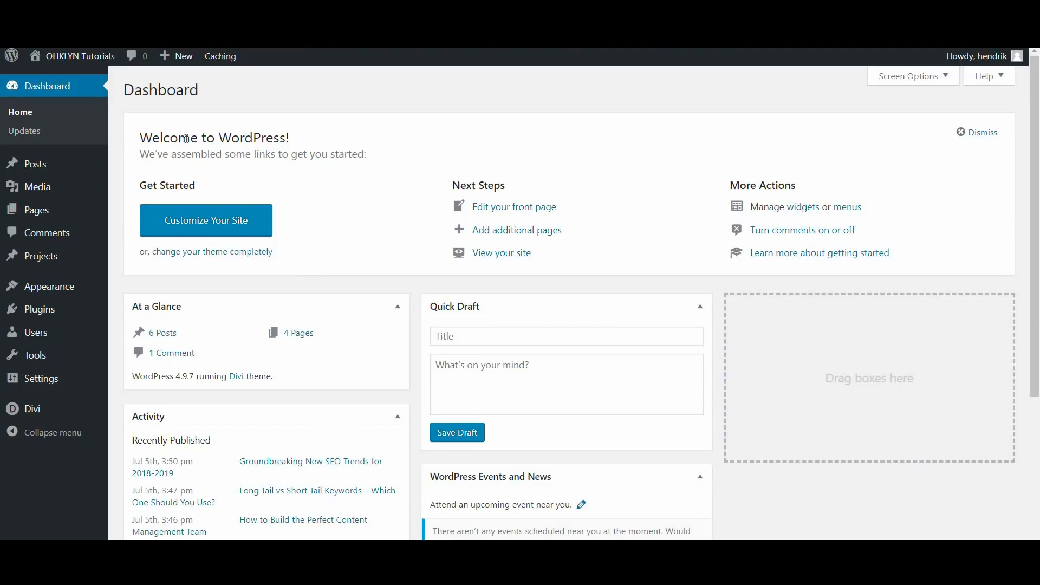
Step: Open the Landing page for editing from the list of all pages
mouse_move(96, 216)
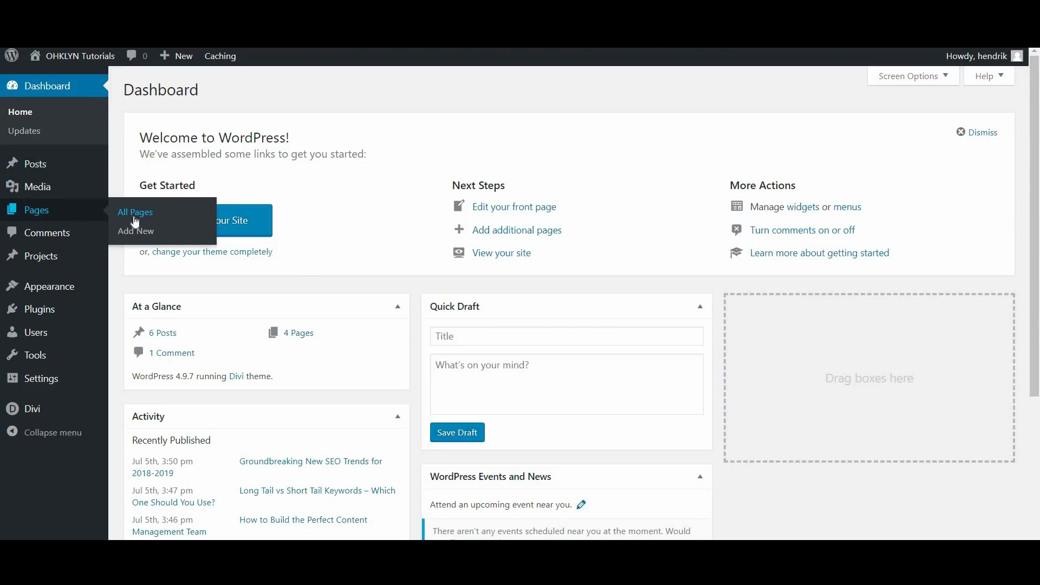
click(135, 212)
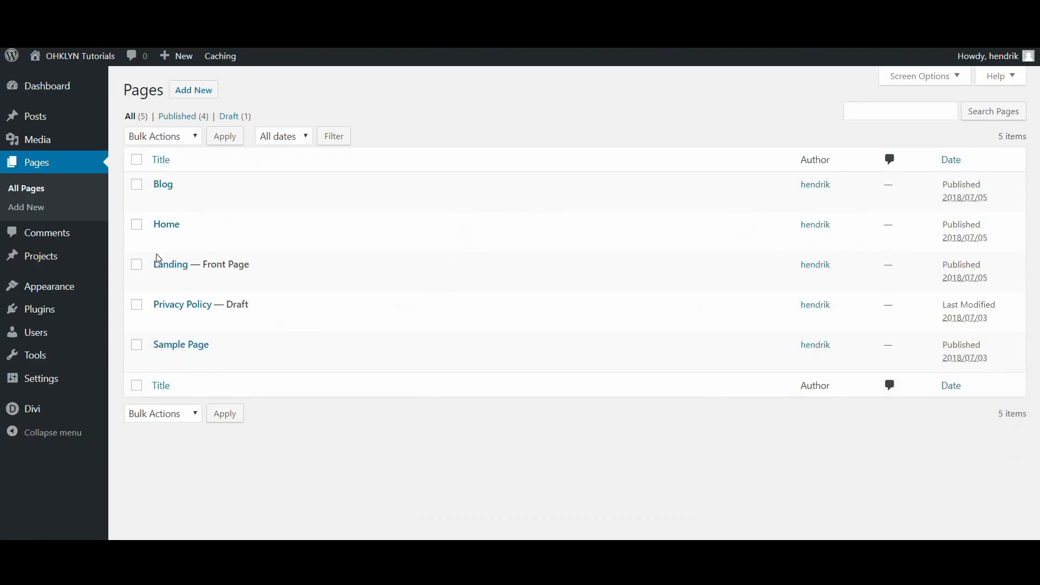
click(164, 269)
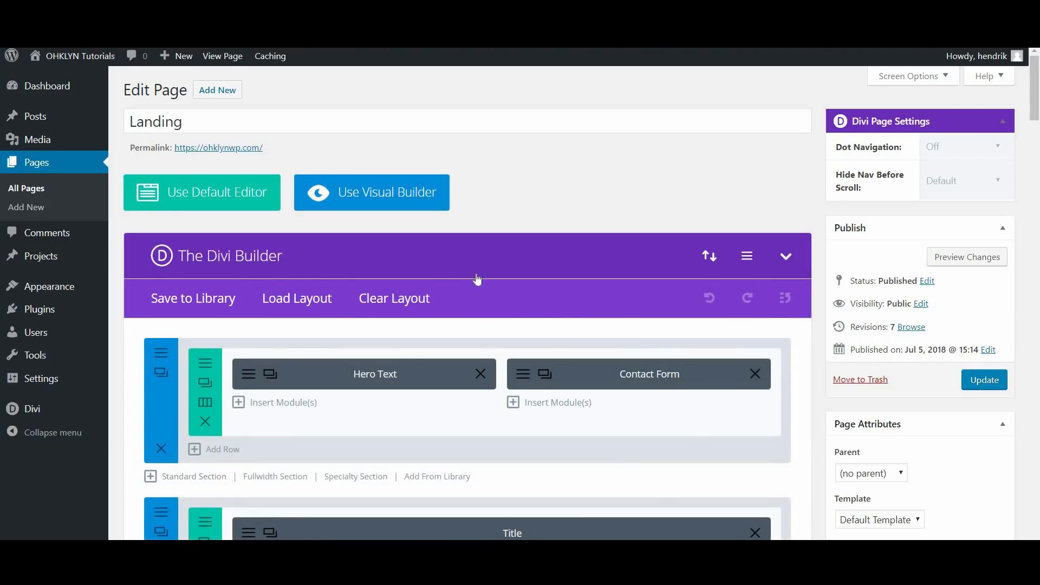
Step: Examine how the Landing page is structured into sections, rows and modules in the Divi Builder
scroll(561, 421, down, 2)
scroll(561, 421, down, 1)
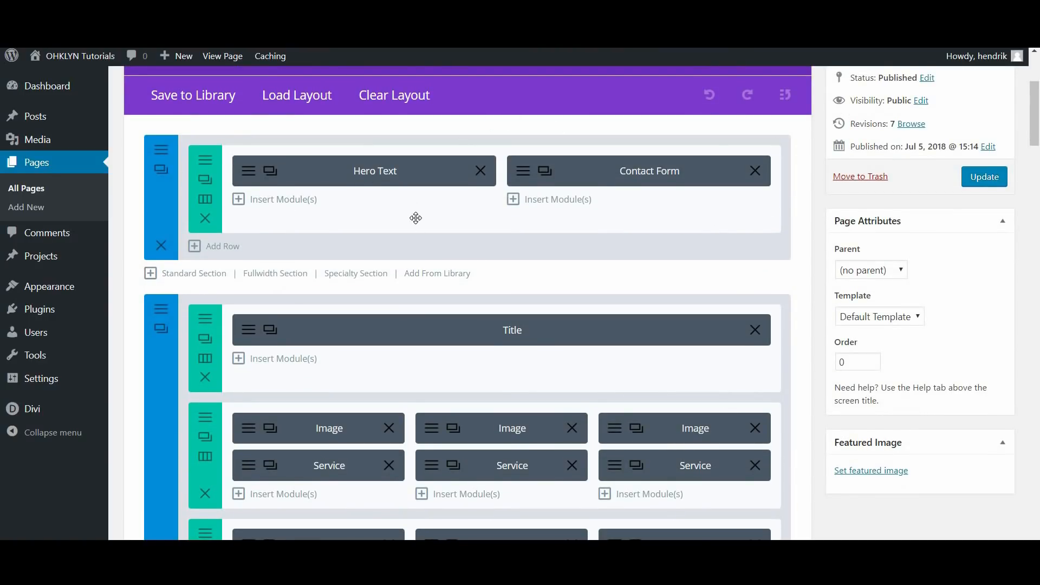
scroll(415, 218, down, 3)
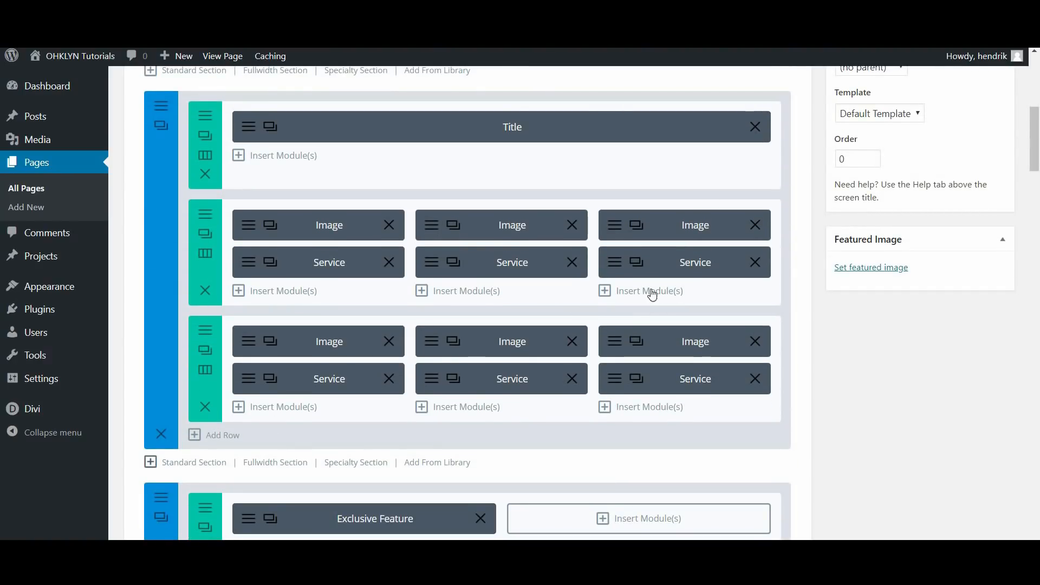
scroll(217, 206, up, 1)
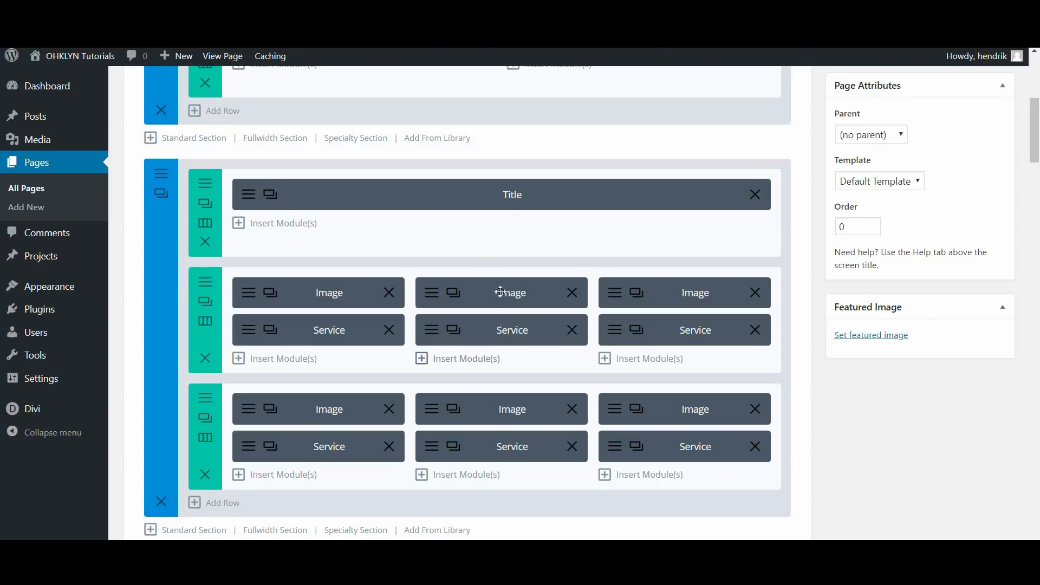
scroll(541, 407, down, 4)
scroll(542, 406, down, 3)
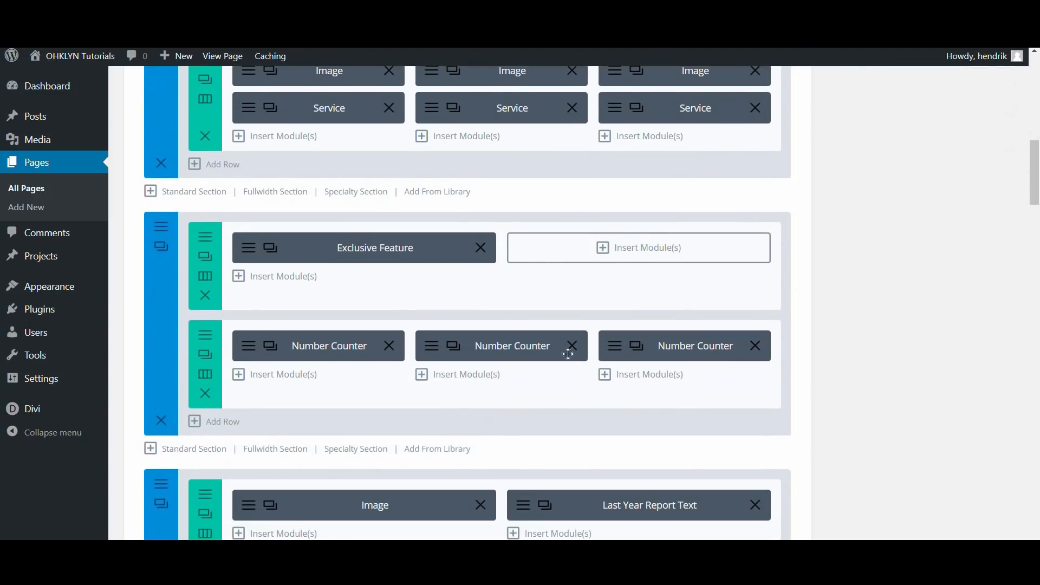
scroll(576, 363, up, 14)
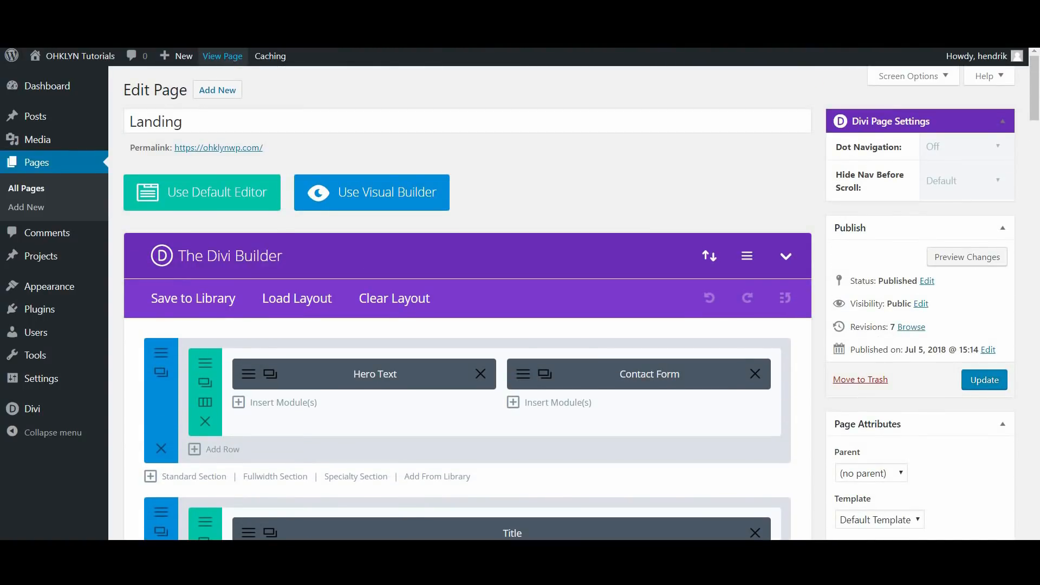
Step: View the live Landing page, examine its hero and Our Services sections, and return to the page editor
click(222, 55)
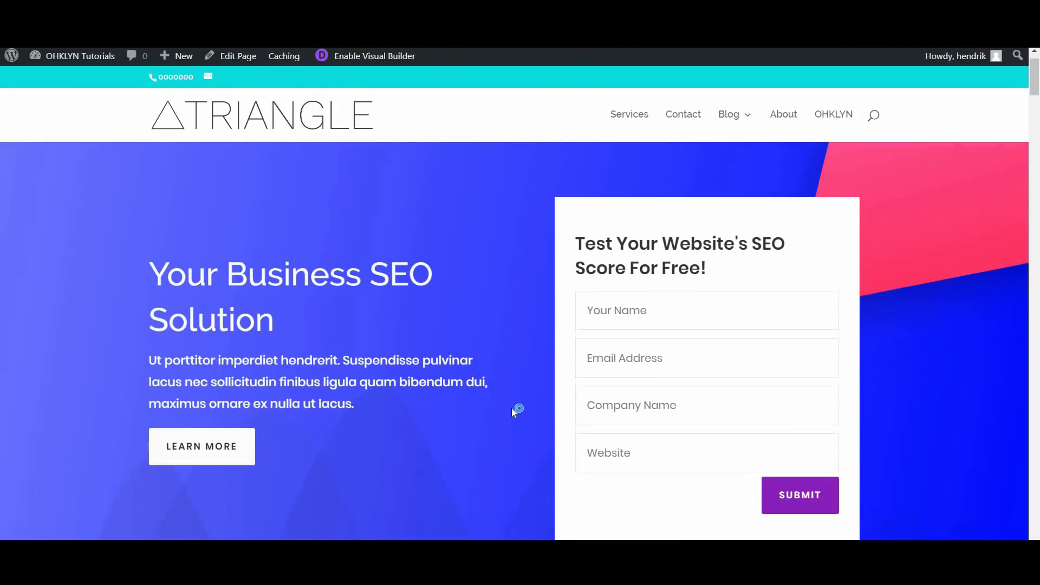
scroll(511, 408, down, 1)
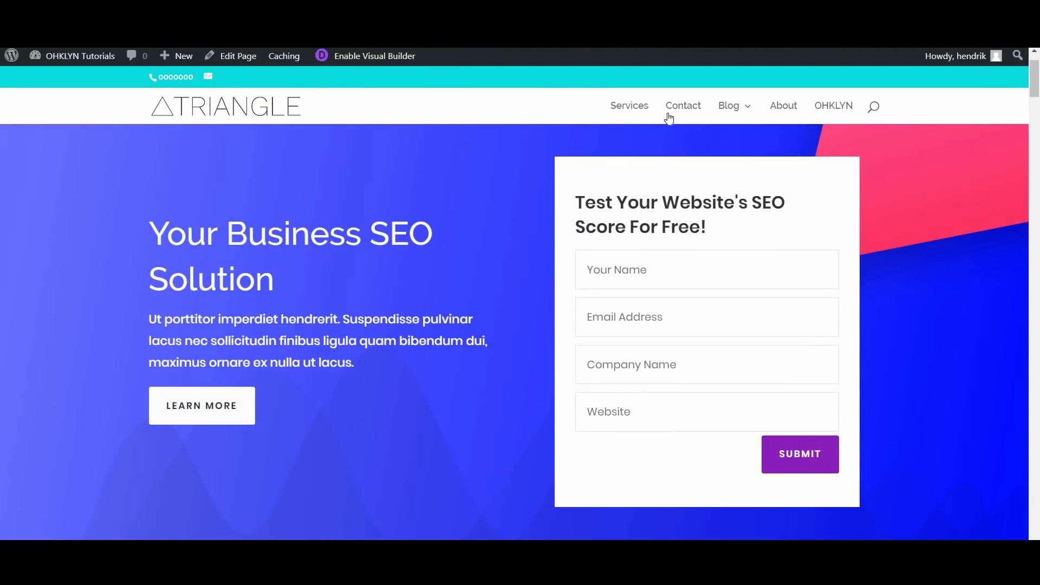
key(ctrl+w)
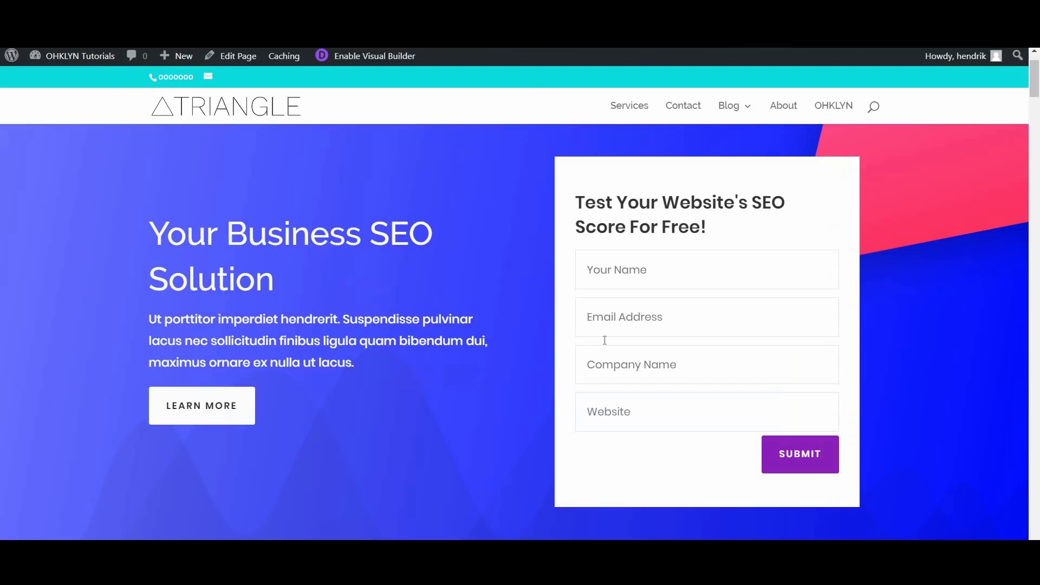
scroll(603, 347, down, 10)
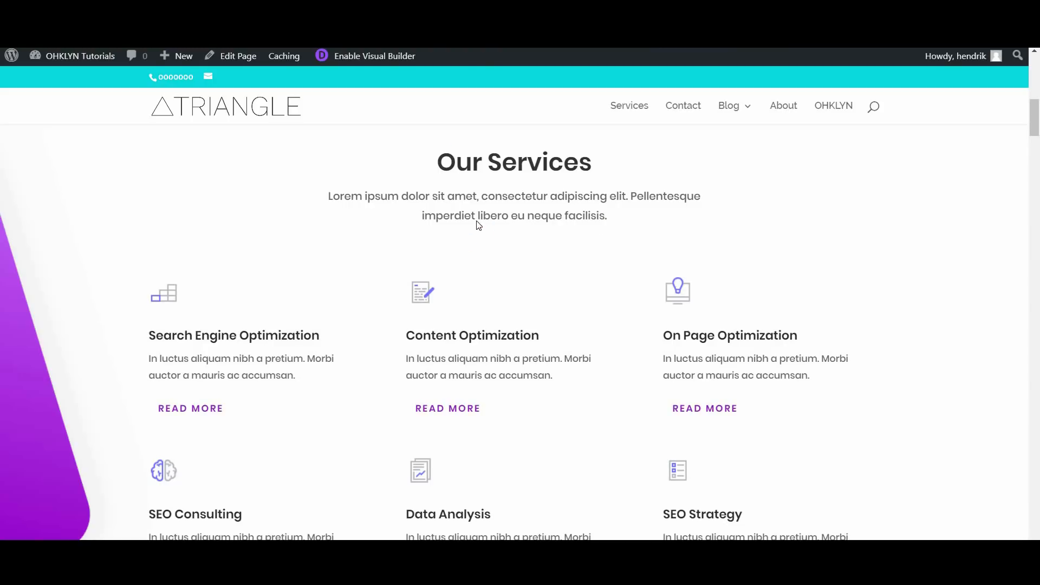
scroll(478, 225, down, 1)
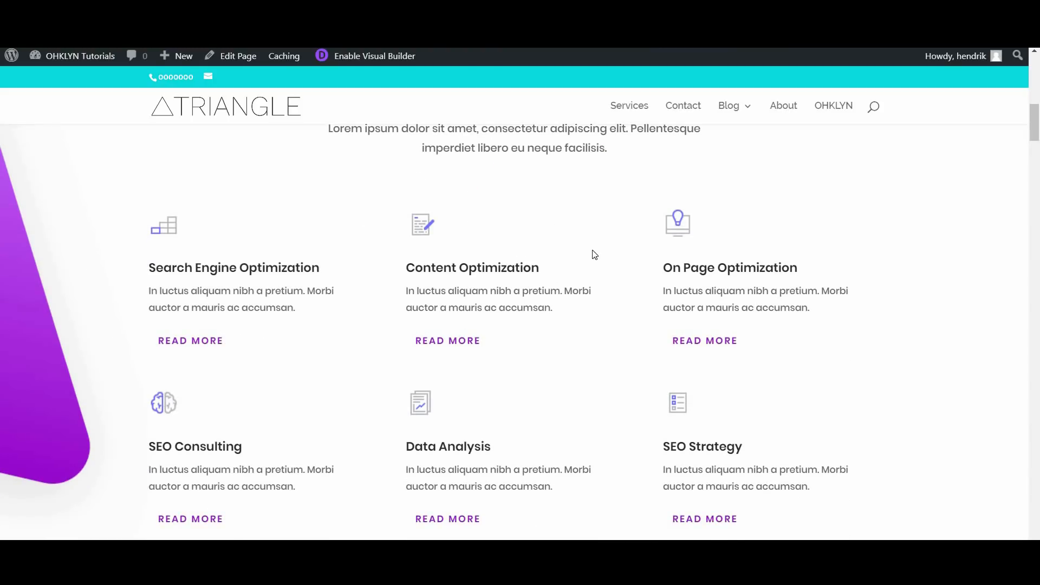
scroll(594, 254, up, 1)
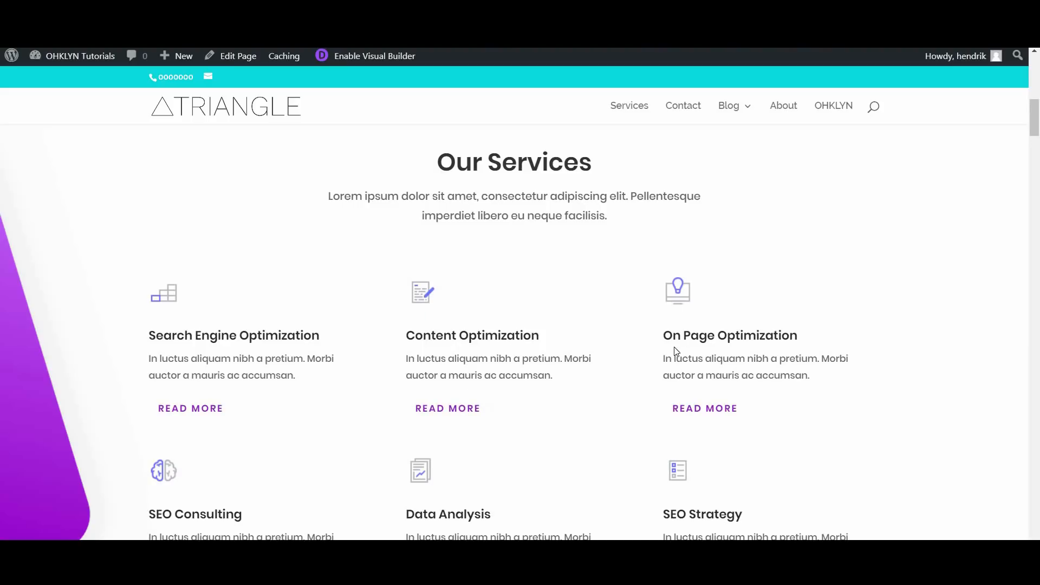
scroll(488, 390, down, 3)
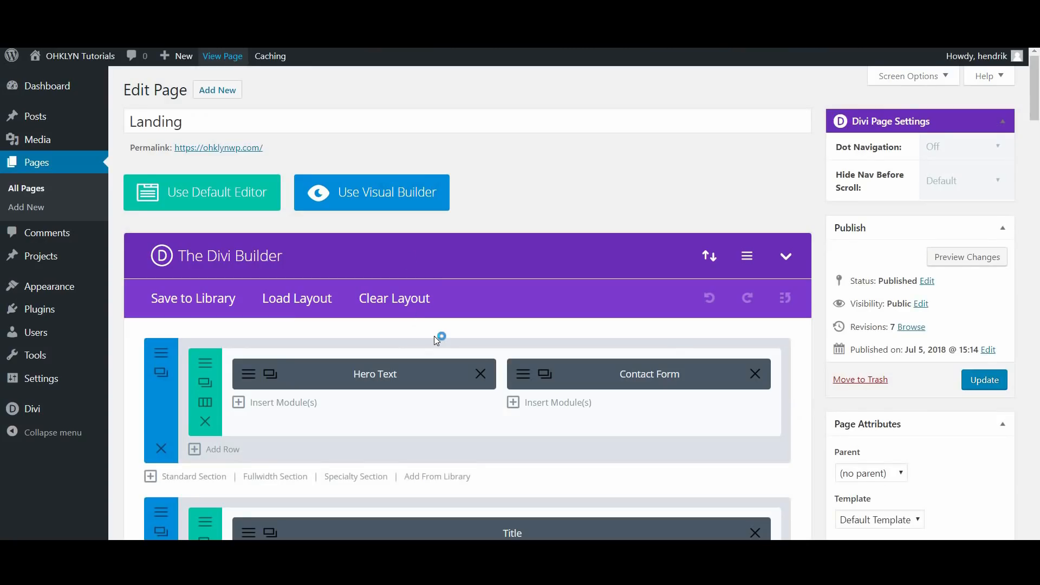
Step: Duplicate the first section, which holds the Hero Text and Contact Form modules
scroll(433, 335, down, 6)
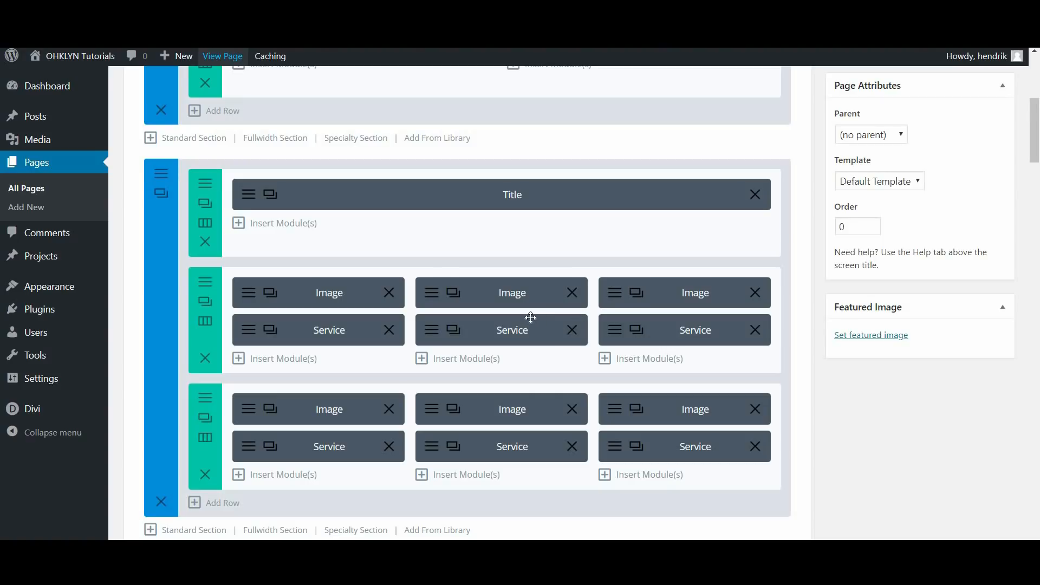
scroll(530, 316, up, 4)
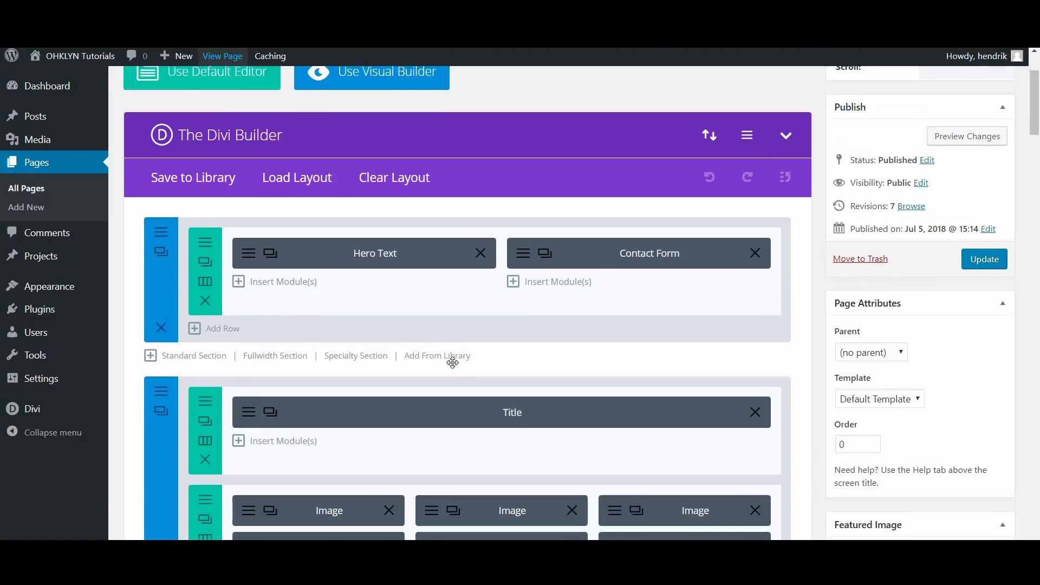
scroll(453, 363, up, 1)
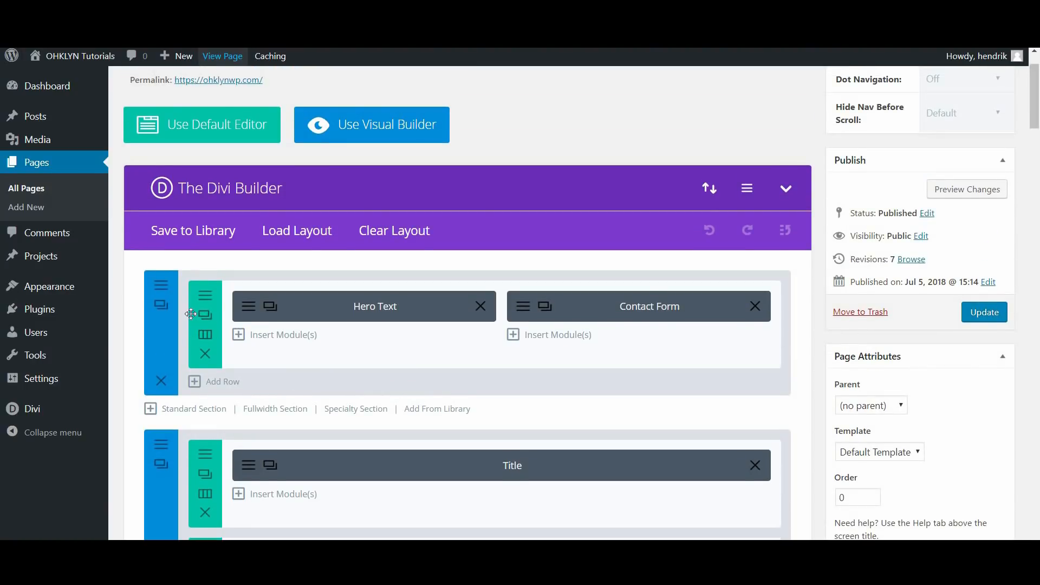
click(160, 306)
scroll(406, 325, down, 3)
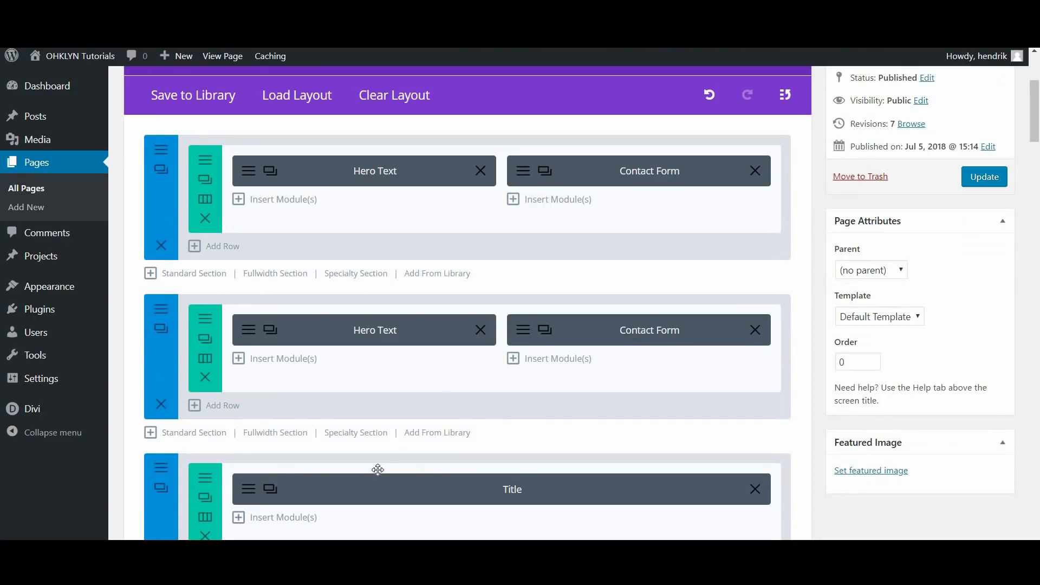
Step: Move the second hero section above the first one and delete the topmost copy
drag(347, 418, 316, 225)
click(160, 245)
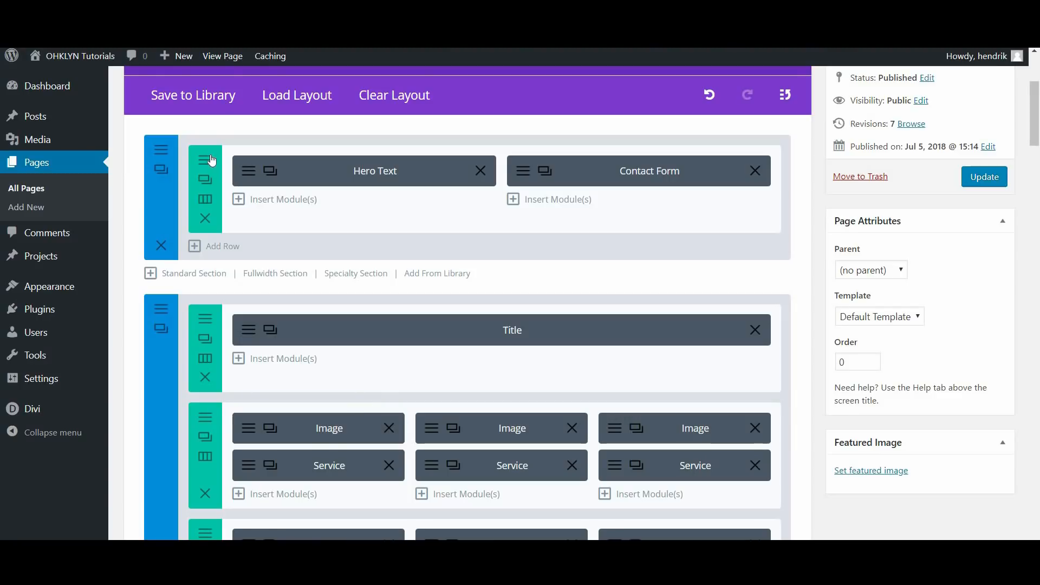
Step: Look through the column layouts available for the hero section's row and close them without choosing one
click(199, 200)
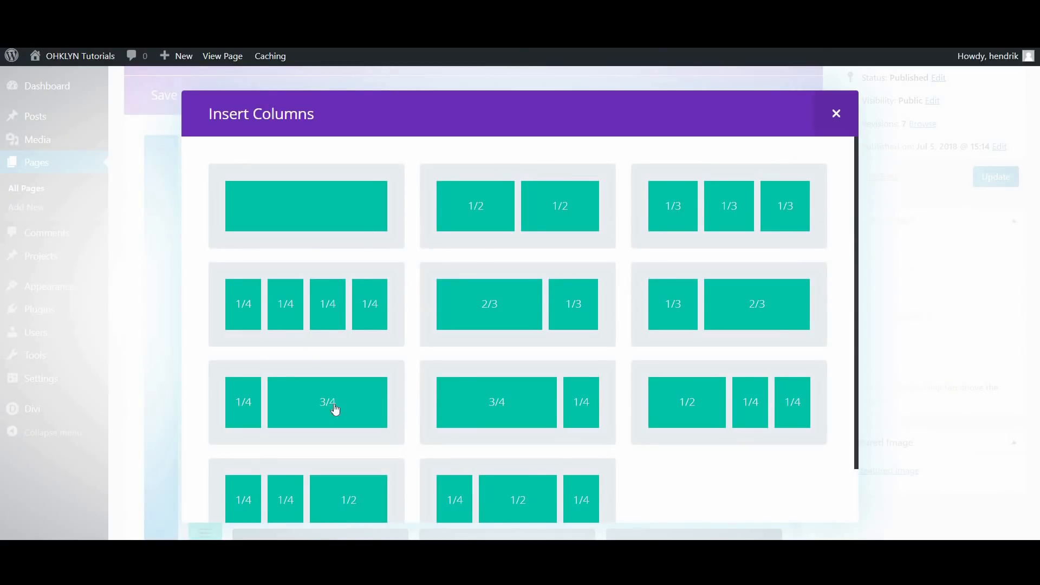
scroll(628, 474, down, 2)
scroll(668, 388, up, 2)
click(836, 113)
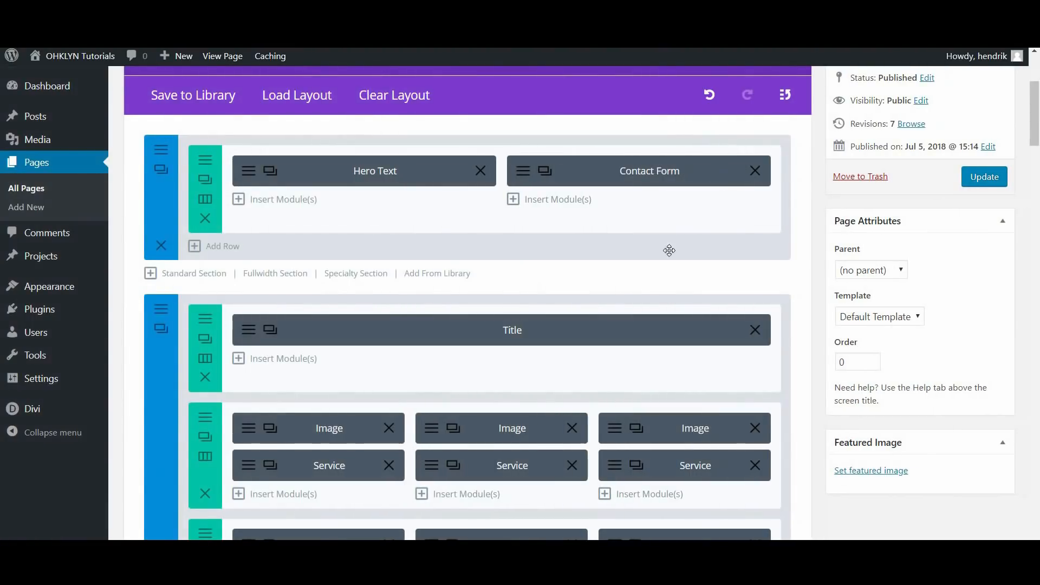
Step: Look through the modules available for insertion beneath Hero Text in the first section
scroll(610, 271, up, 2)
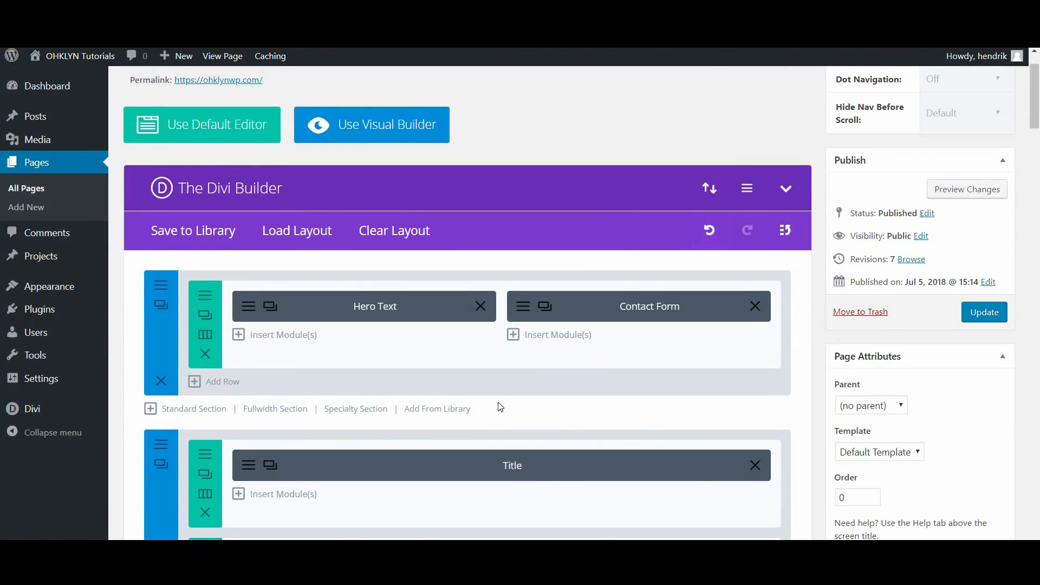
scroll(499, 407, down, 1)
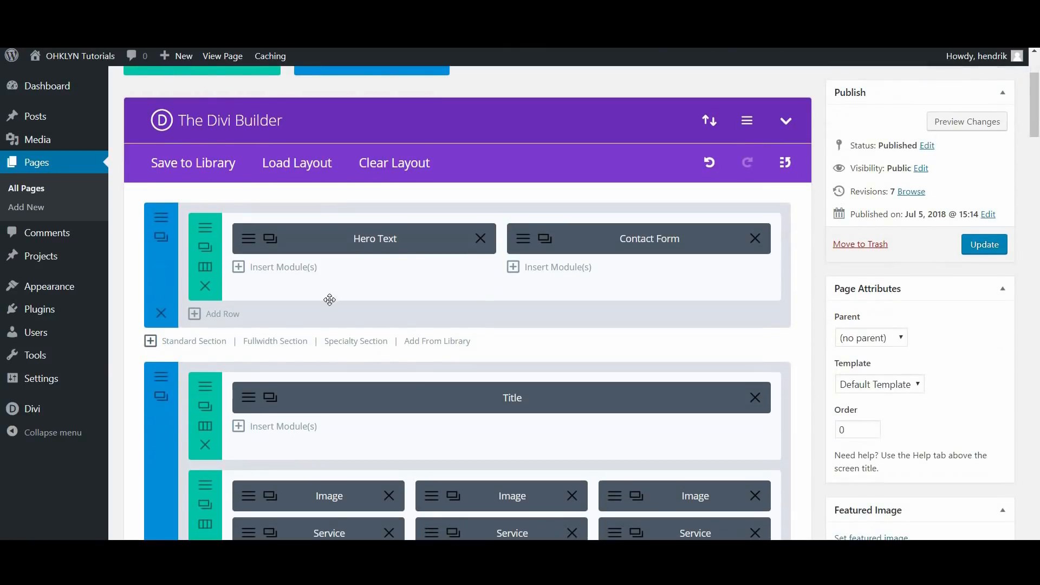
click(279, 268)
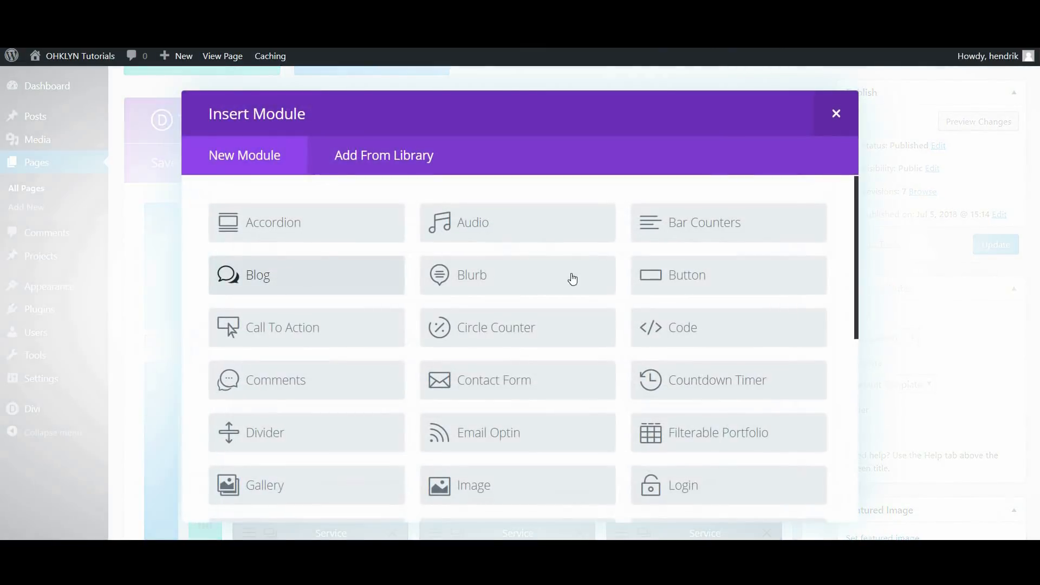
scroll(394, 271, down, 5)
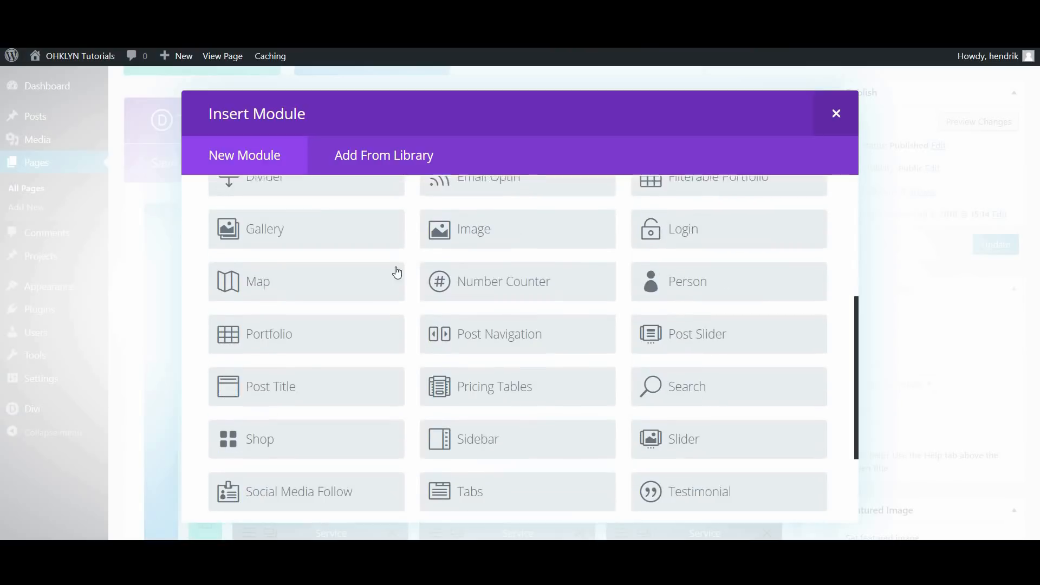
scroll(487, 439, down, 2)
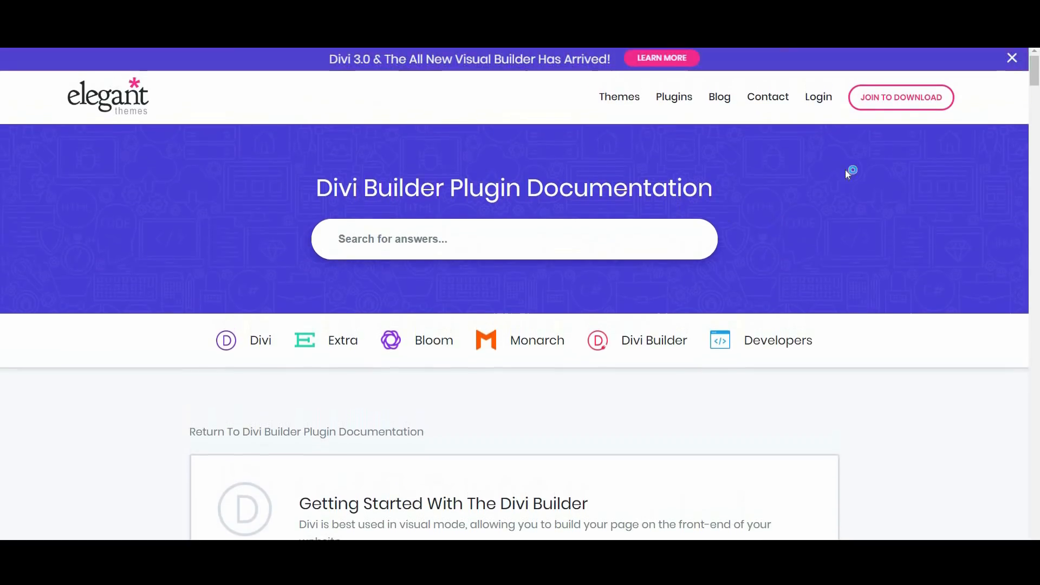
Step: Skim the Getting Started With The Divi Builder documentation on modules, building a first page and adding rows
scroll(1026, 184, down, 10)
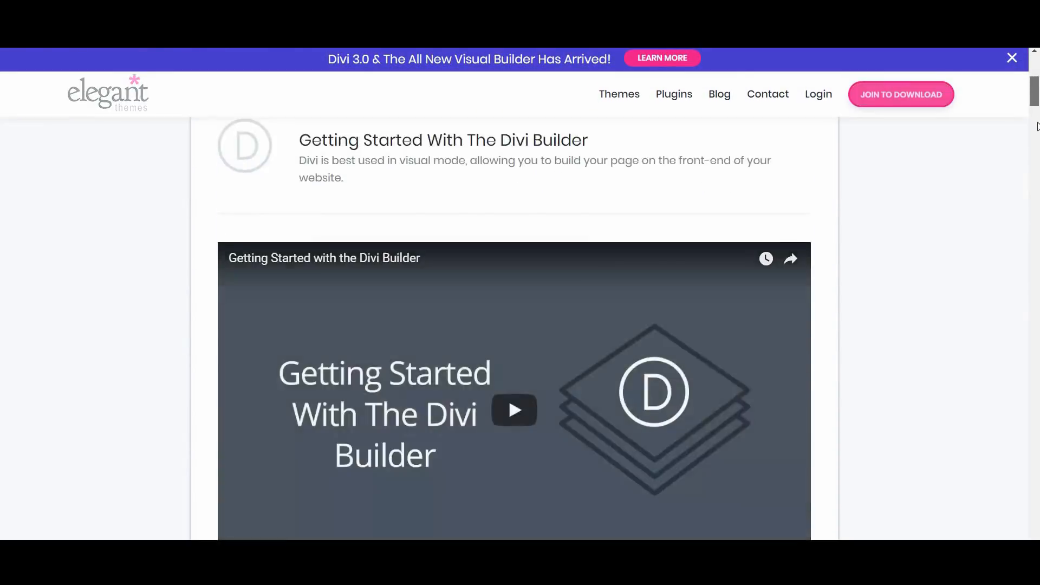
scroll(1026, 184, down, 15)
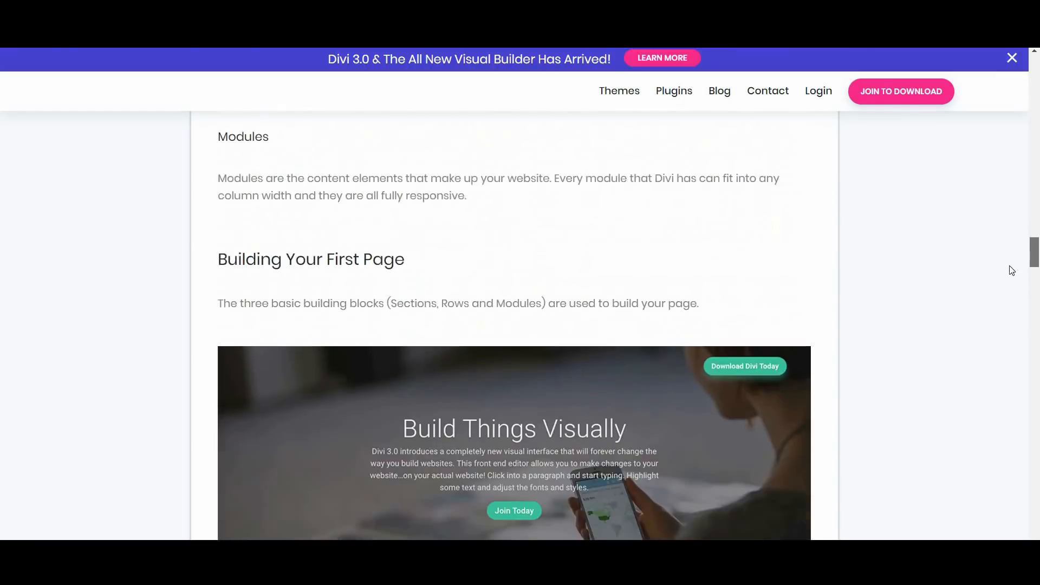
scroll(1007, 303, down, 10)
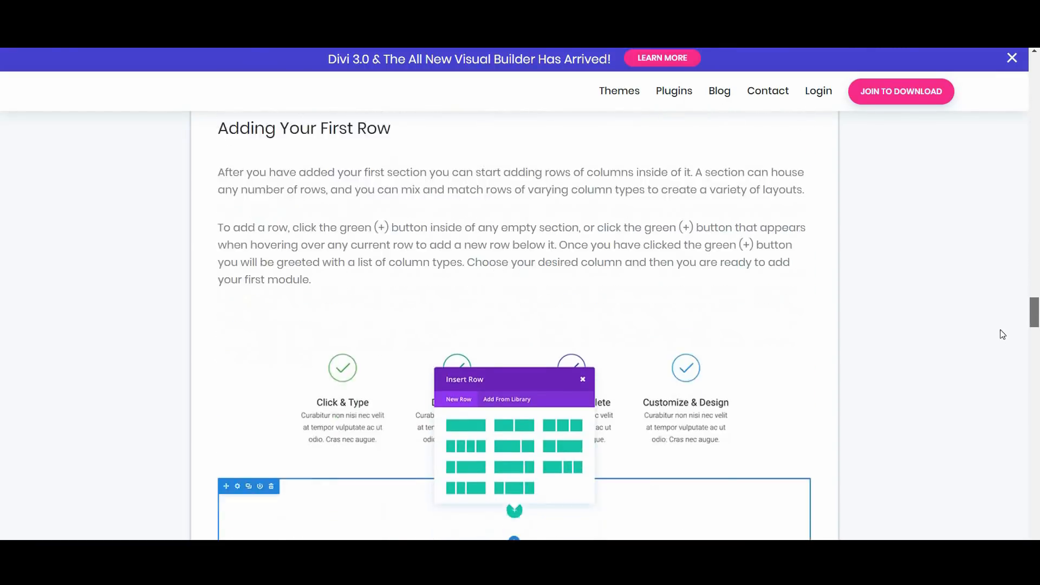
scroll(355, 522, up, 2)
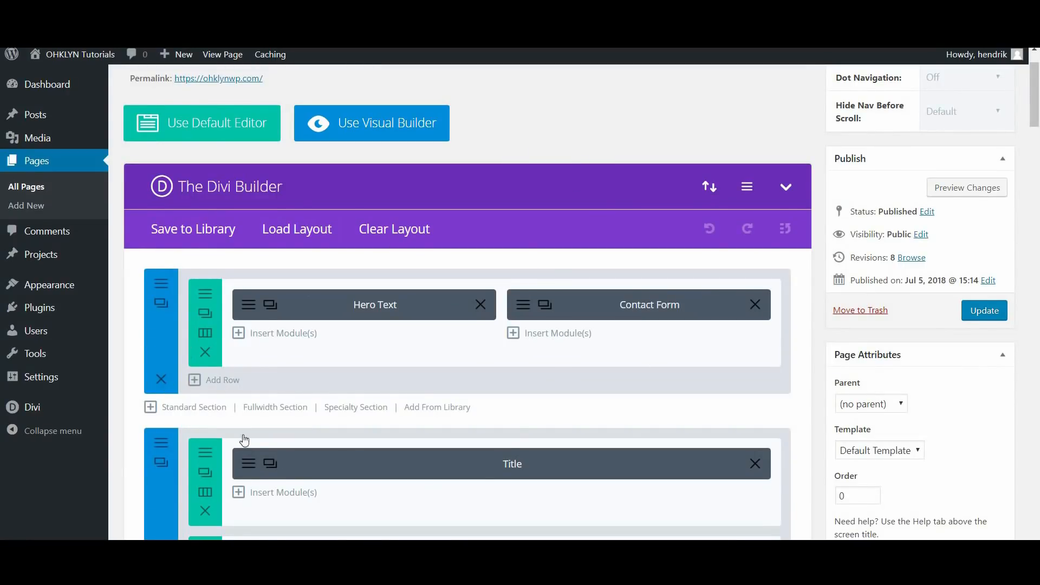
Step: Save the section containing the Image and Last Year Report Text modules to the Divi Library as section_annual_report
scroll(510, 413, down, 3)
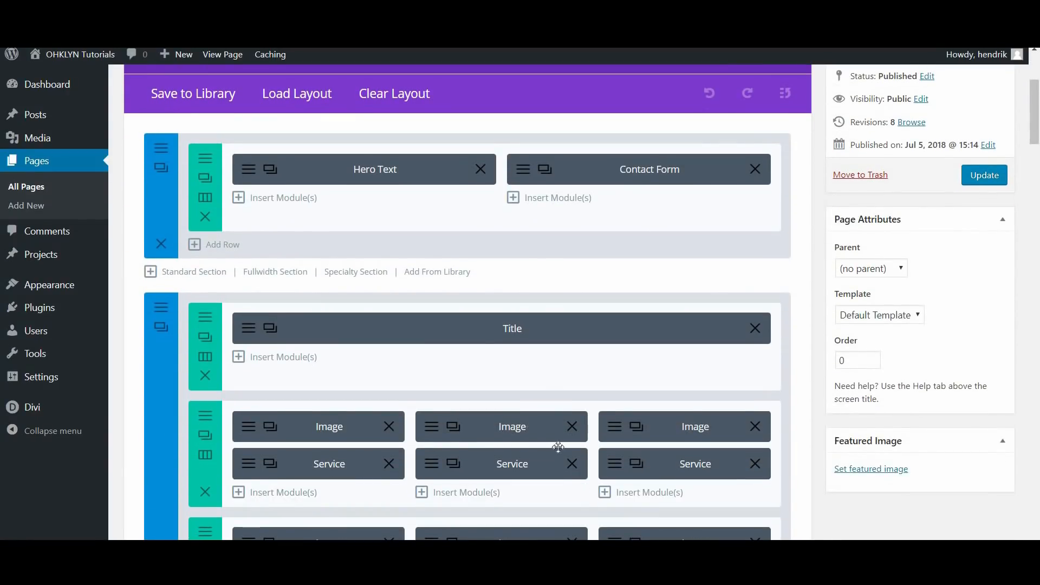
scroll(558, 433, down, 3)
scroll(558, 433, down, 3)
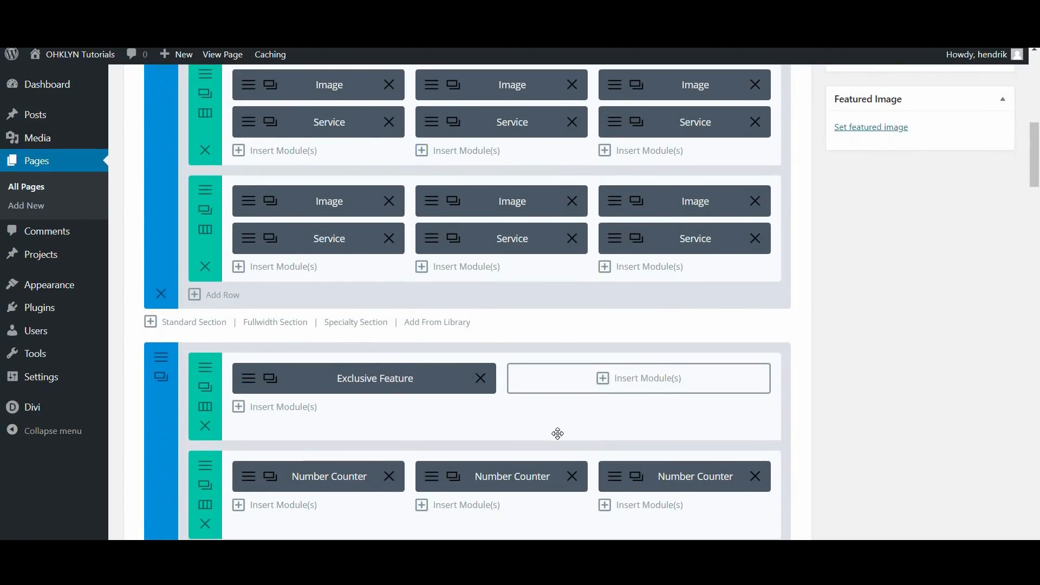
scroll(558, 434, down, 7)
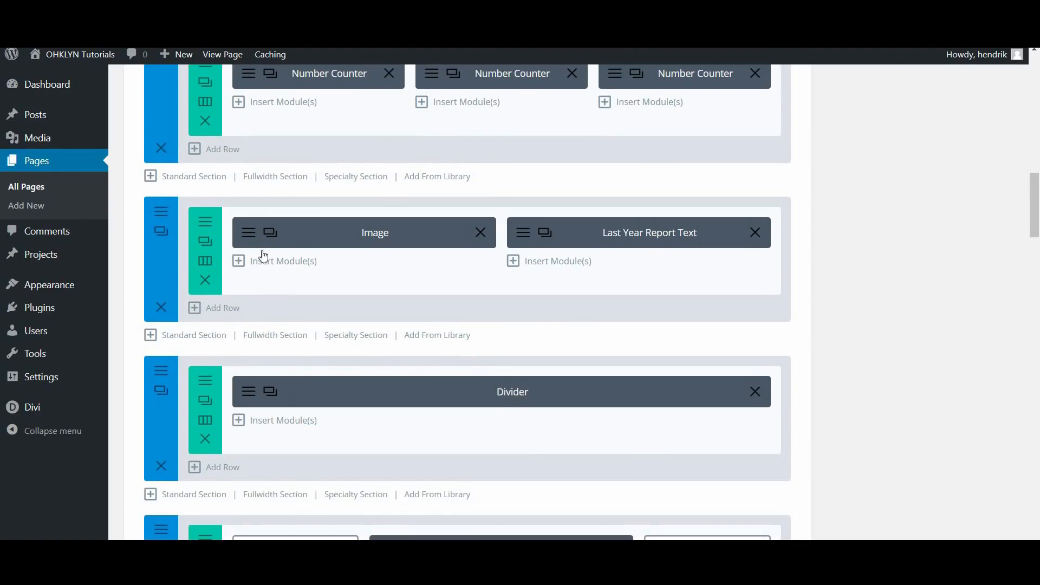
click(163, 212)
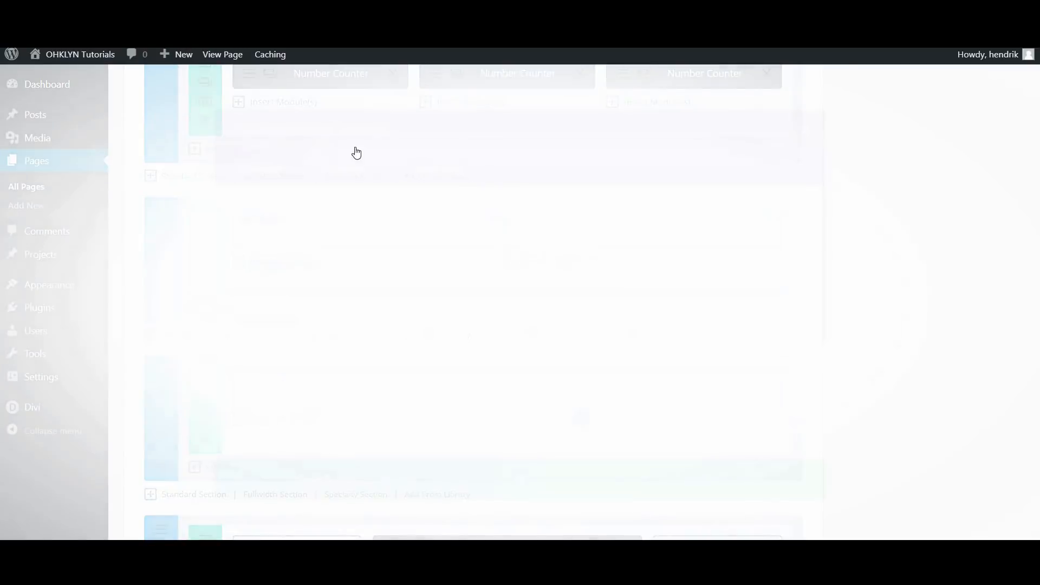
click(414, 505)
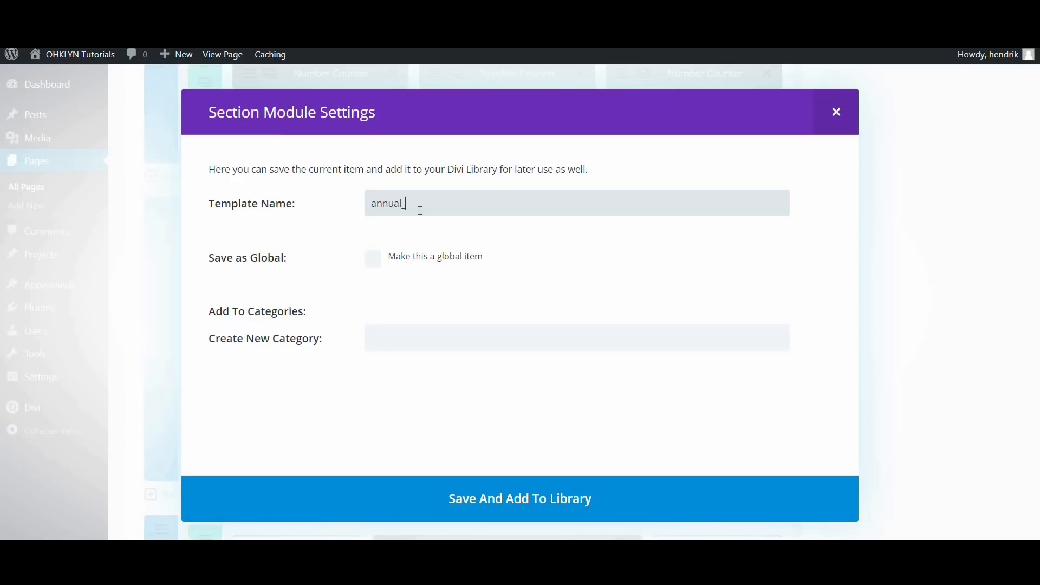
click(368, 205)
text(section_)
click(515, 489)
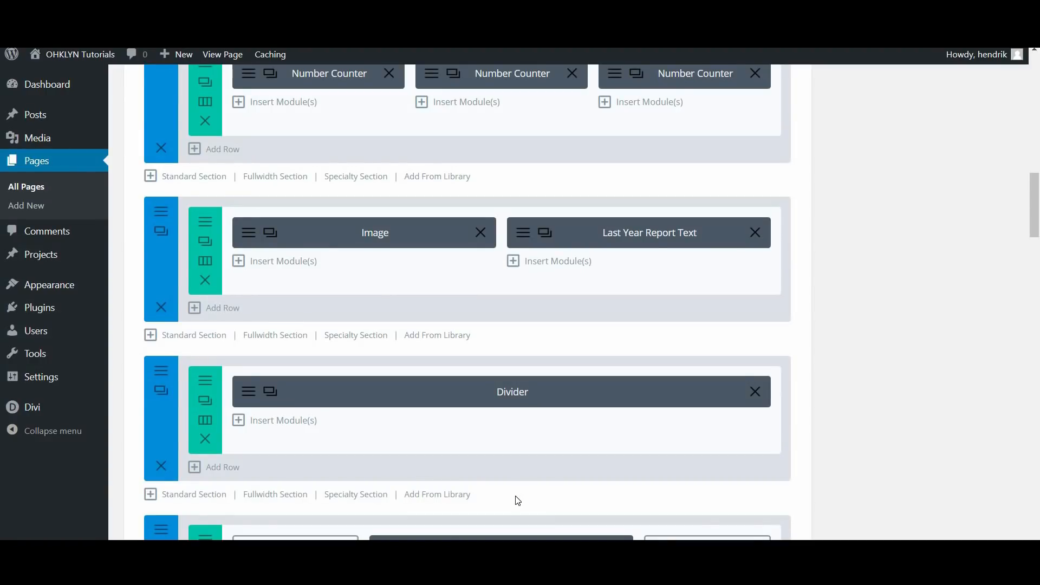
Step: Insert section_annual_report from the library below the Email Optin section, and delete the inserted copy
scroll(518, 500, down, 5)
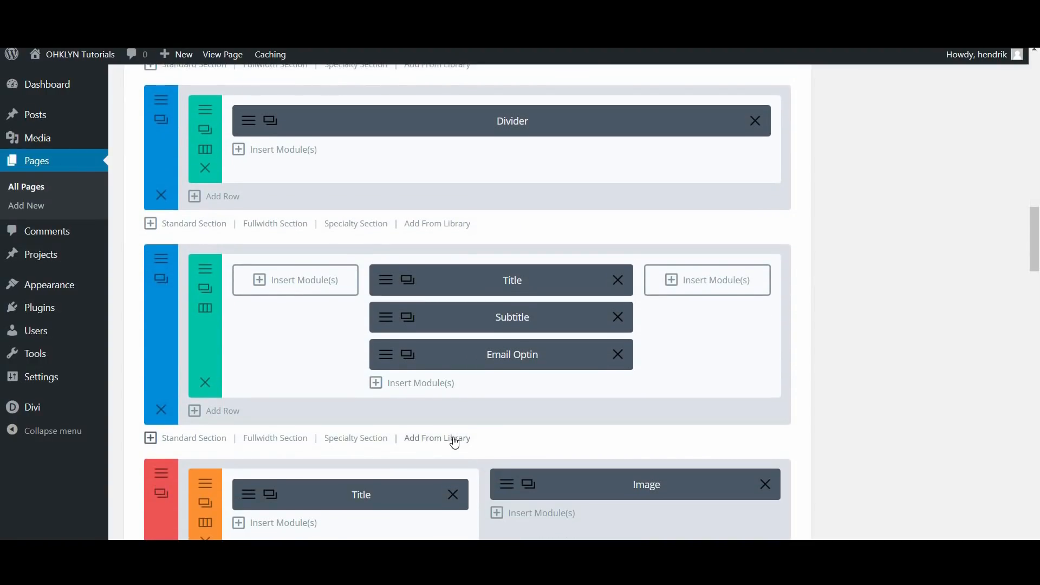
click(454, 439)
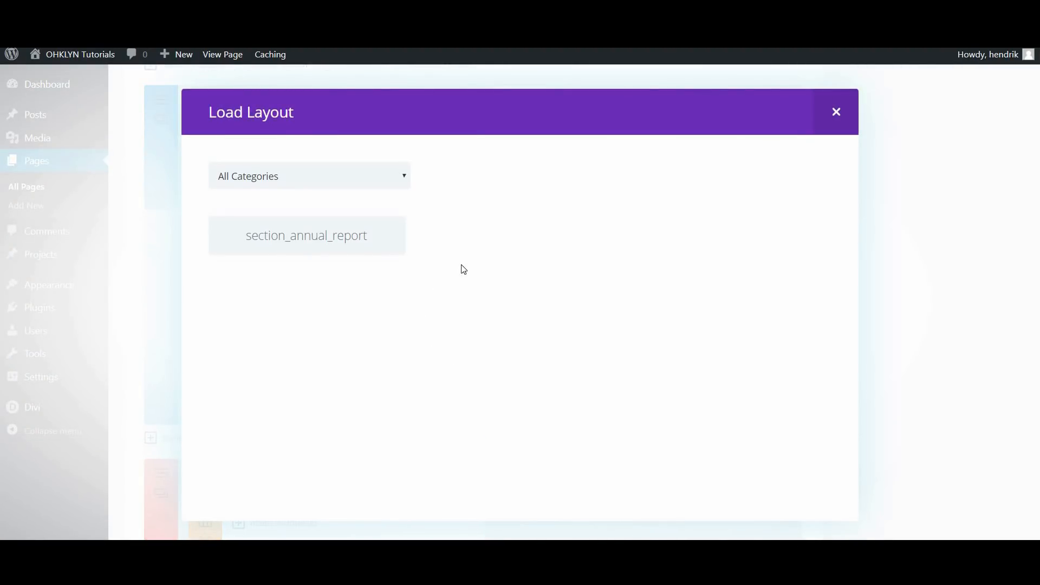
click(315, 235)
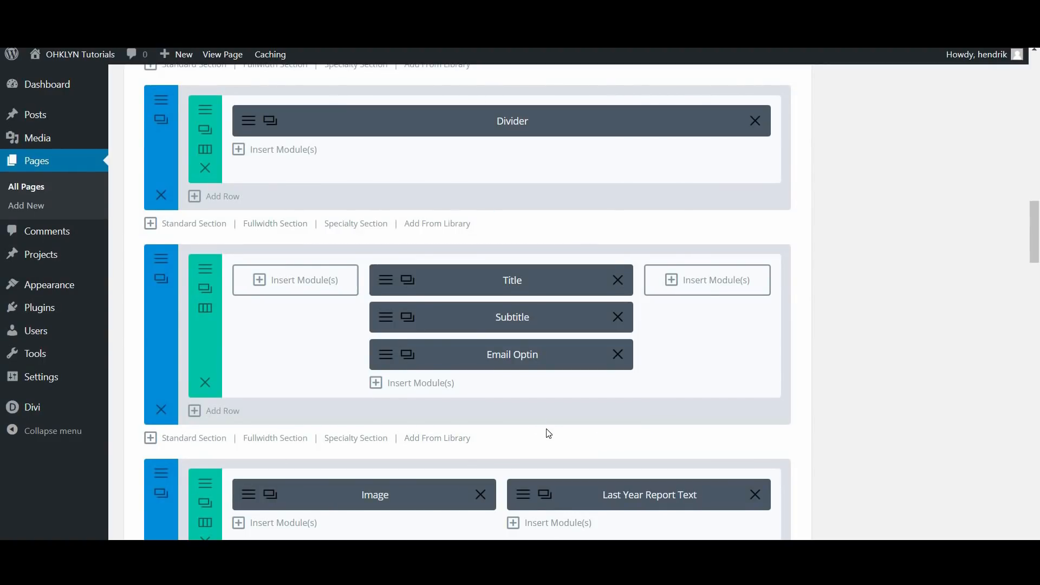
scroll(553, 433, down, 5)
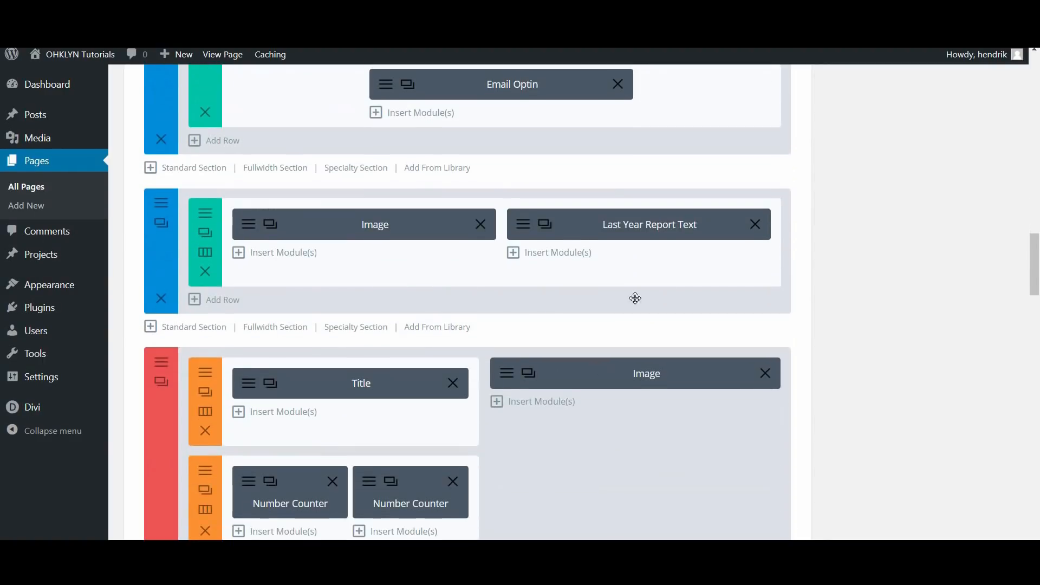
click(161, 297)
Step: Change the Hero Text module's title to "Your One Stop SEO Solution Provider"
scroll(511, 358, up, 10)
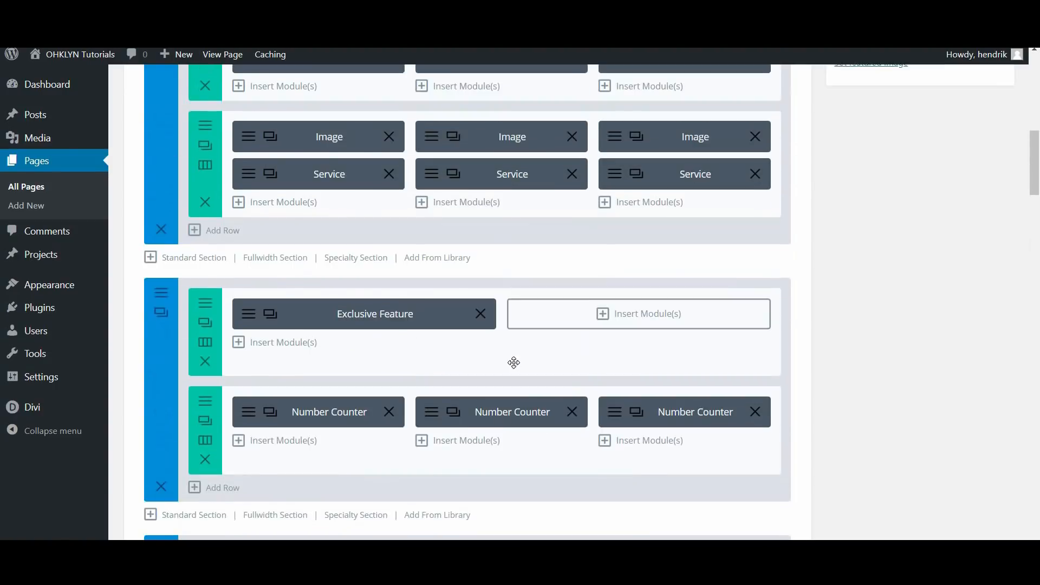
scroll(514, 363, up, 8)
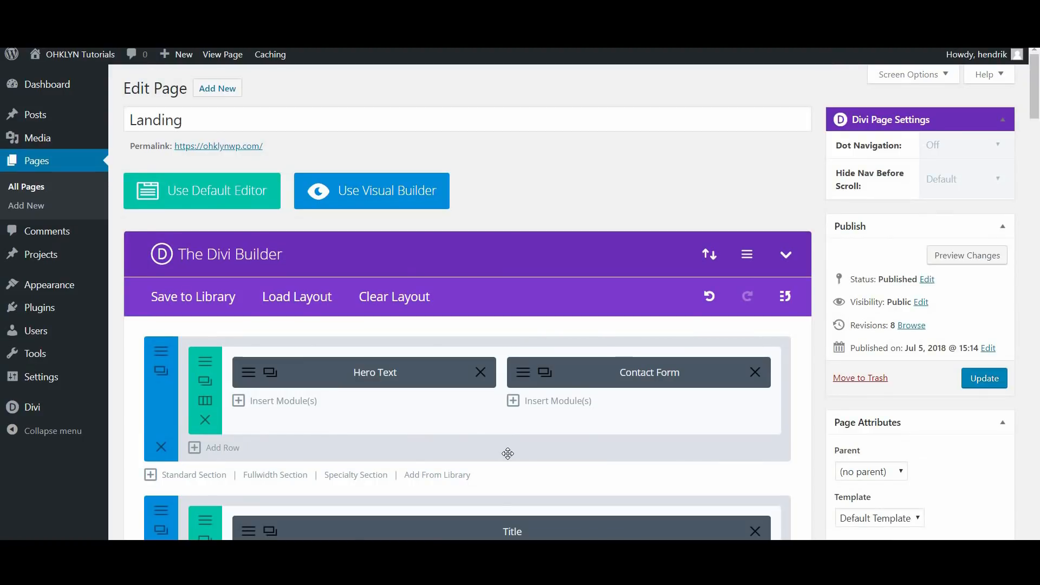
click(248, 374)
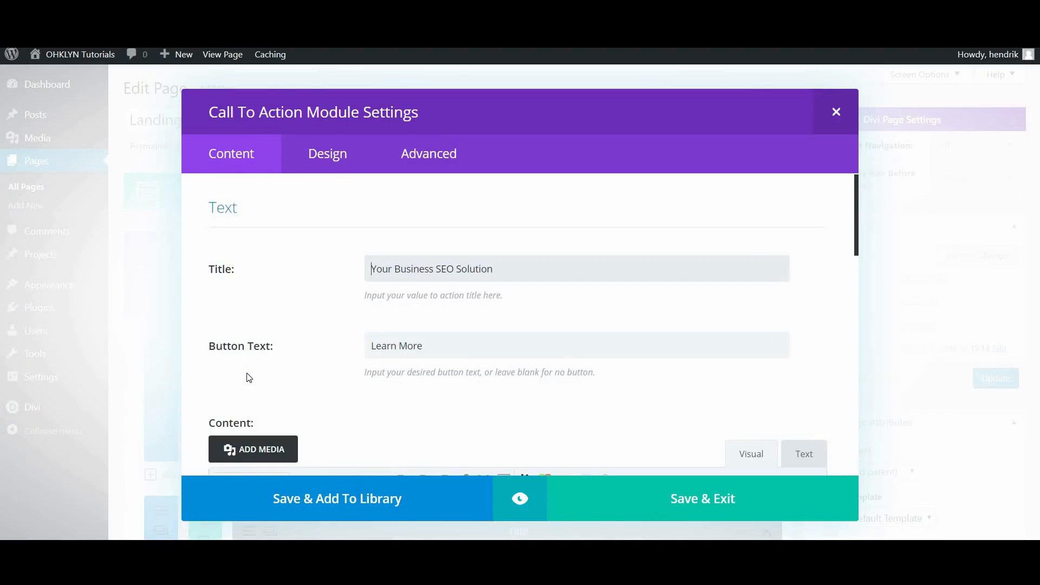
drag(493, 268, 397, 262)
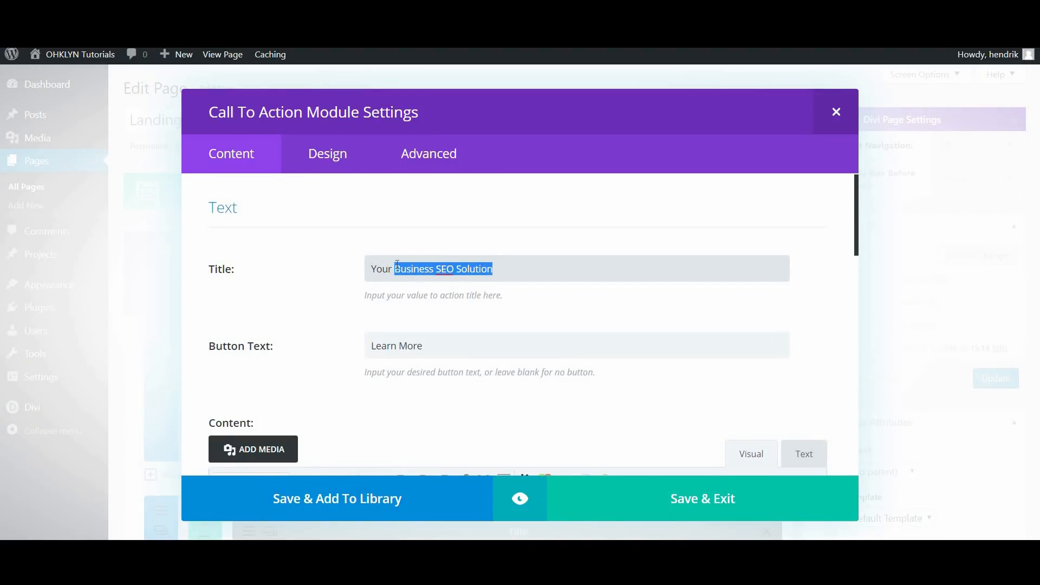
text(One Stop)
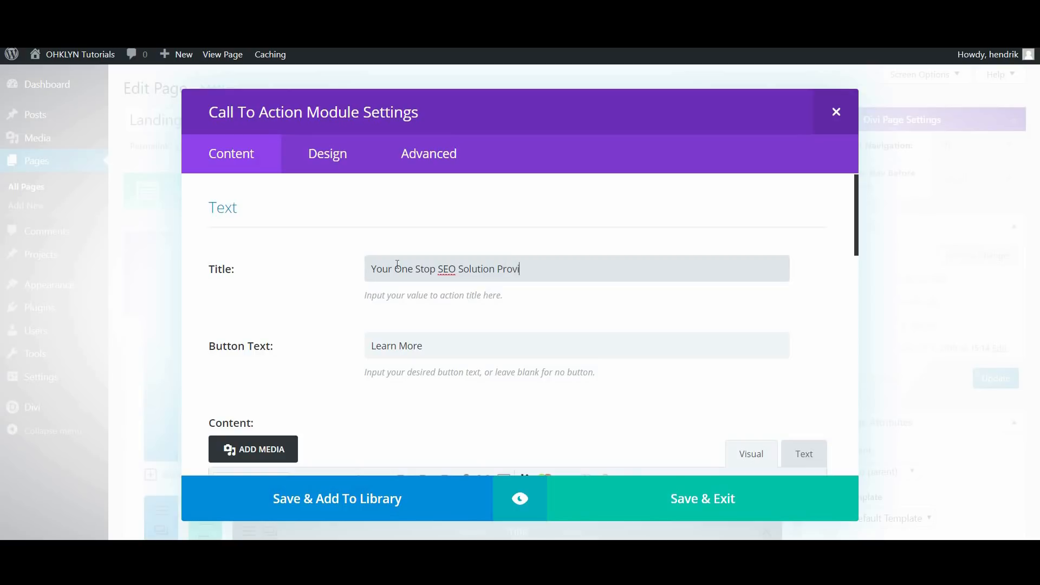
Step: Review the Hero Text module's text design options and choose H1 as the title heading level
double_click(346, 179)
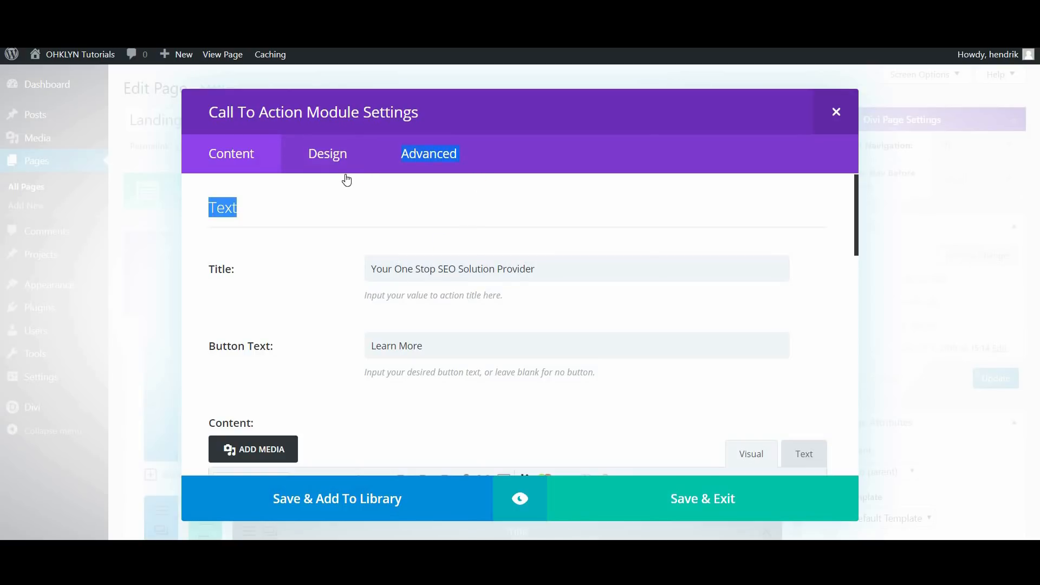
click(327, 158)
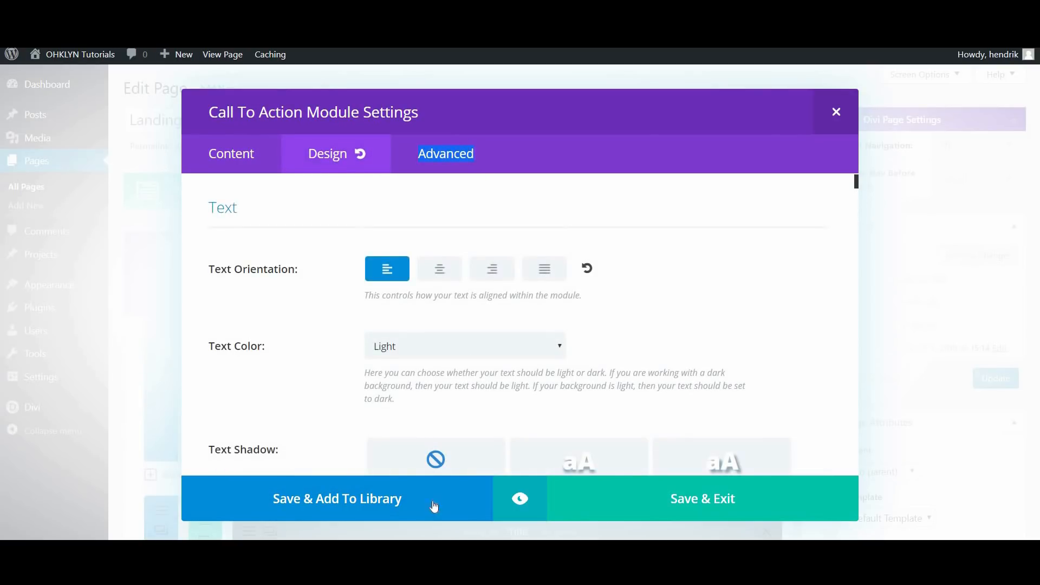
scroll(475, 409, down, 3)
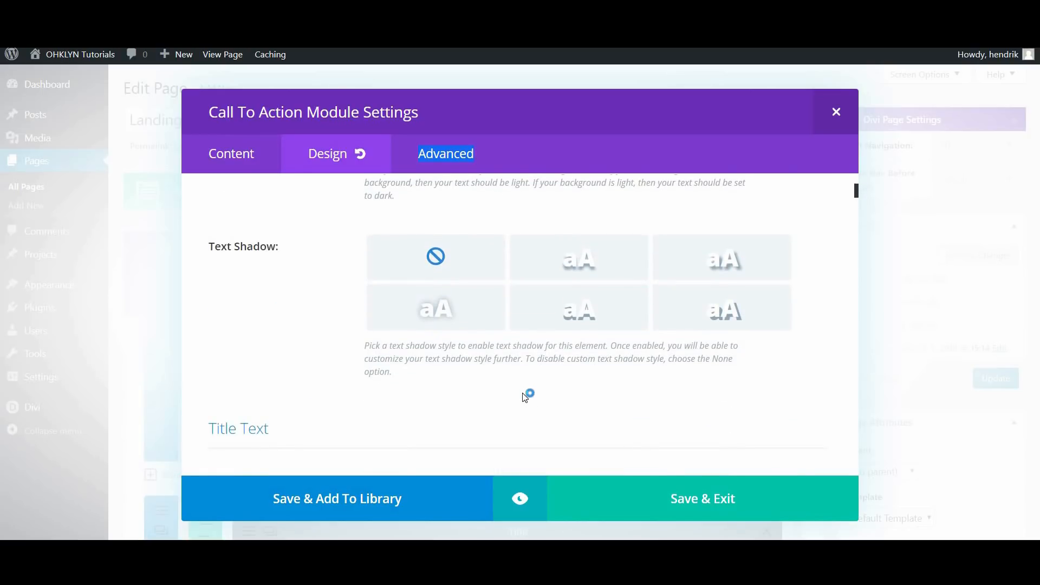
scroll(526, 396, down, 3)
scroll(520, 376, down, 3)
scroll(672, 352, up, 3)
click(672, 287)
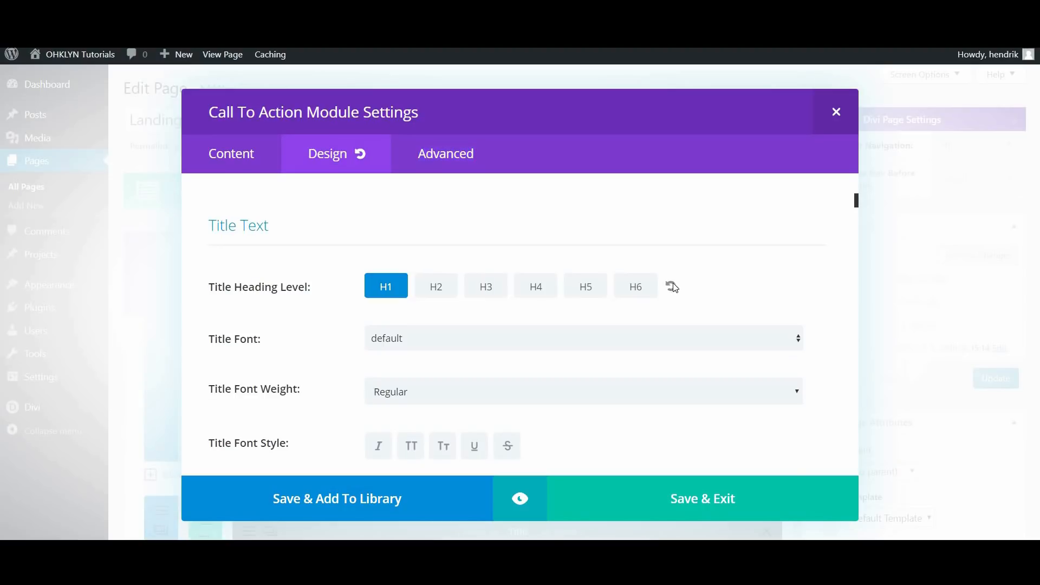
click(390, 286)
scroll(740, 302, down, 1)
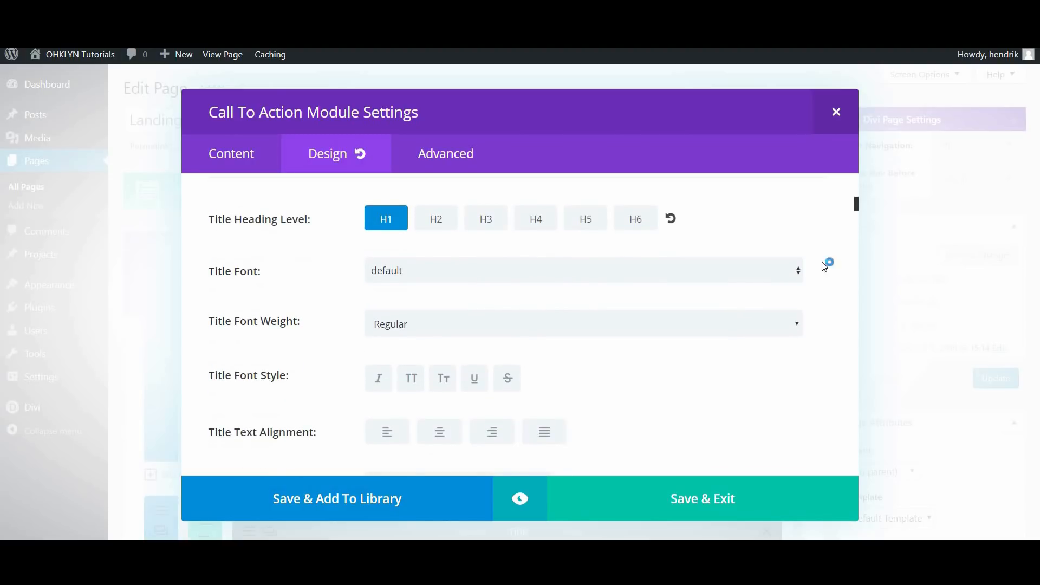
Step: View the title text size options for tablet and smartphone, and save the Hero Text module's settings
scroll(741, 335, down, 4)
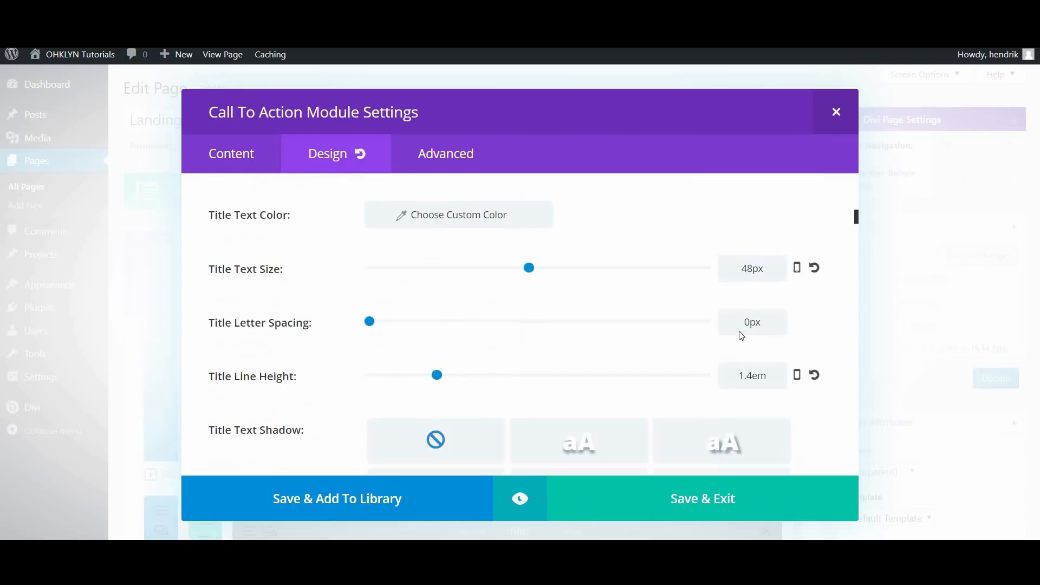
click(797, 268)
click(523, 280)
click(650, 277)
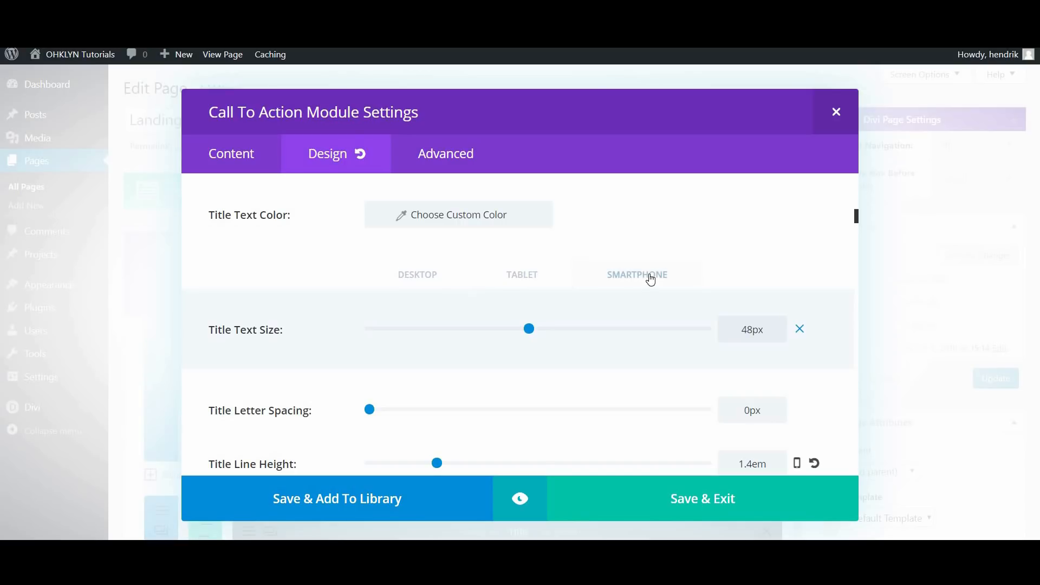
click(706, 502)
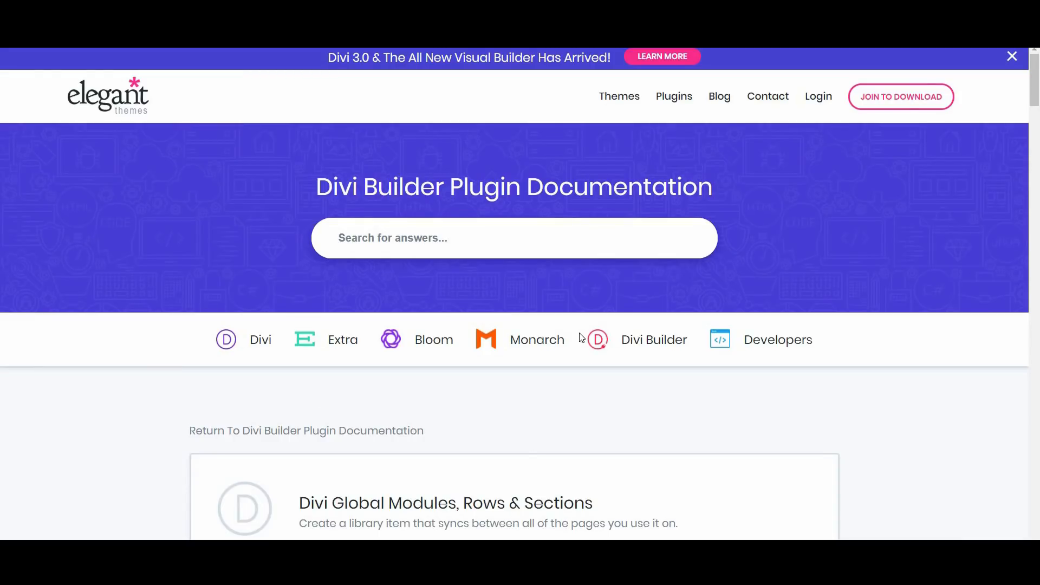
Step: Skim the documentation on Divi Global Modules, Rows & Sections, including what a global library item is
scroll(581, 340, down, 3)
scroll(580, 340, down, 3)
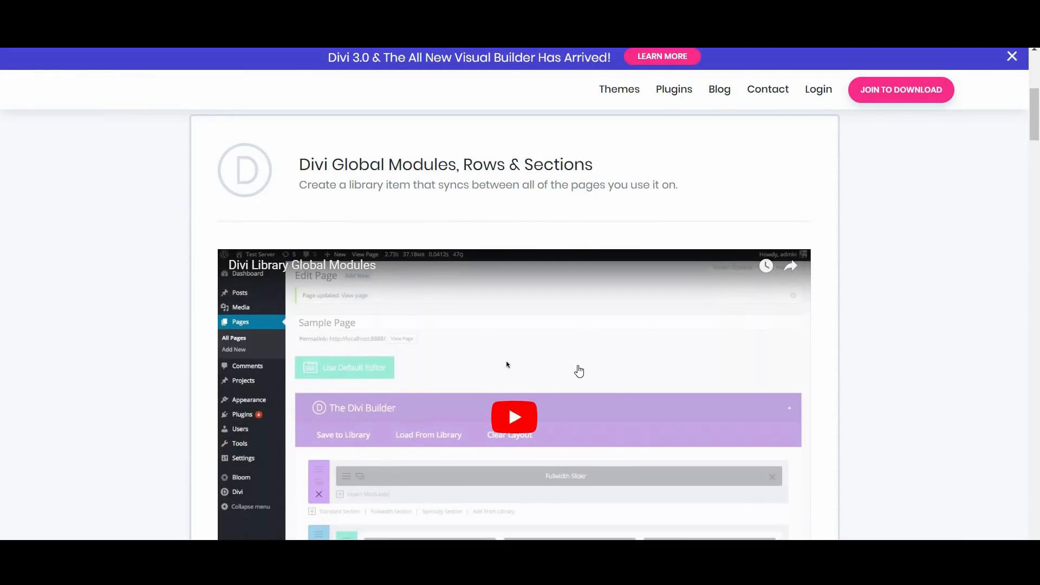
scroll(578, 371, down, 2)
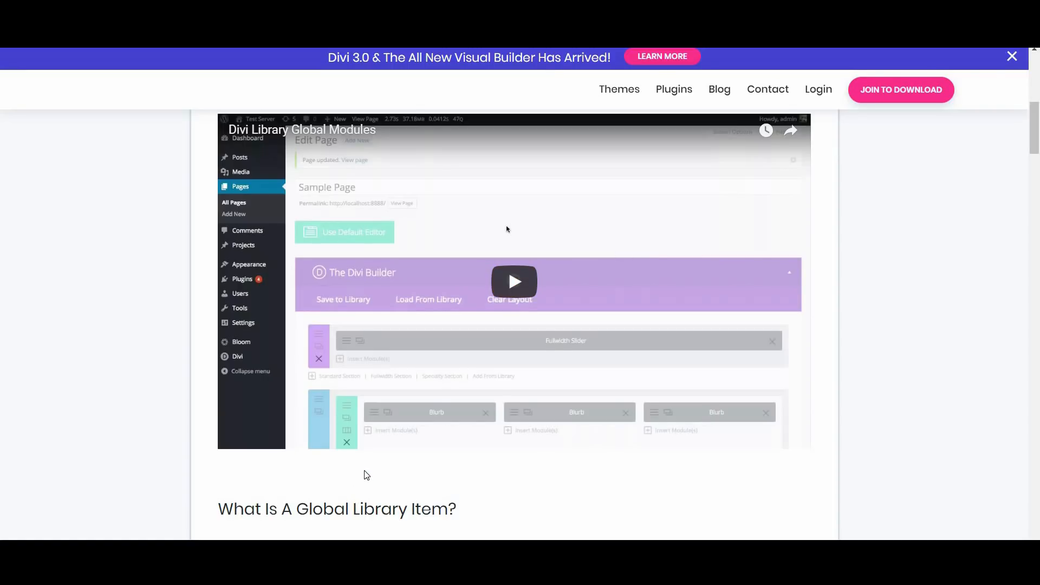
scroll(366, 475, down, 5)
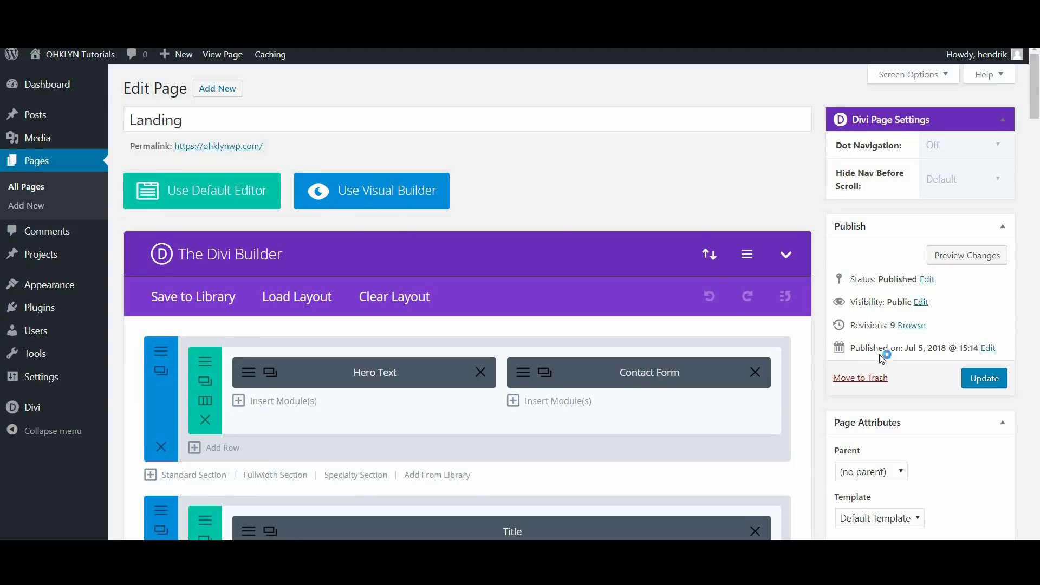
Step: Update the Landing page and open it in the Visual Builder to view the hero section
click(965, 380)
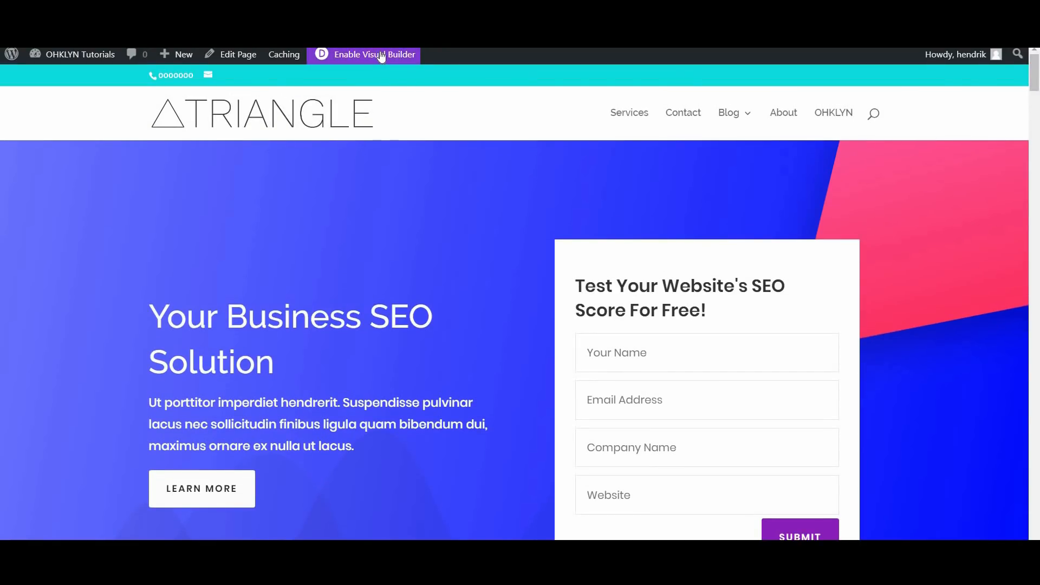
click(381, 56)
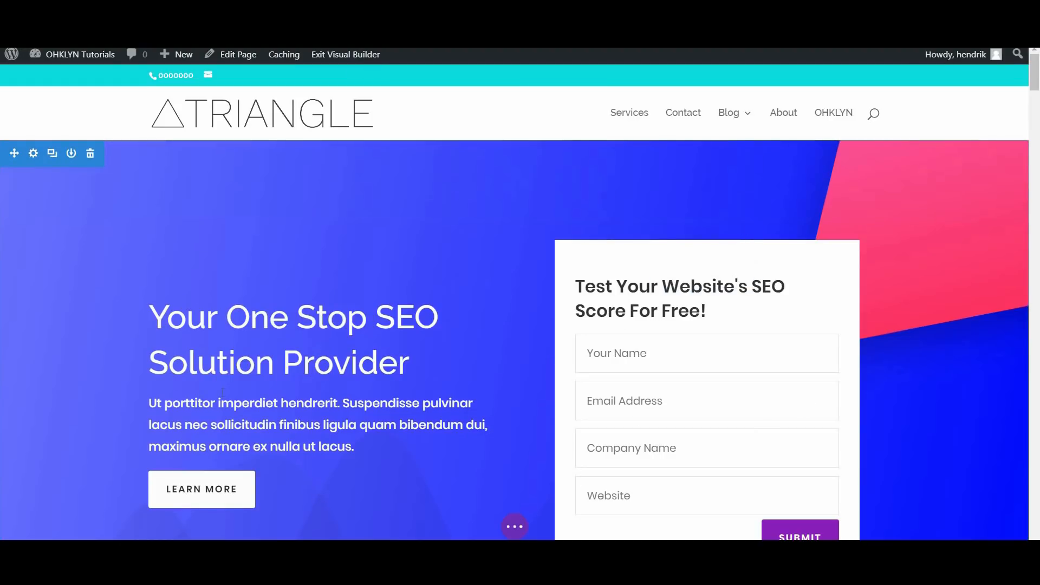
scroll(222, 388, down, 2)
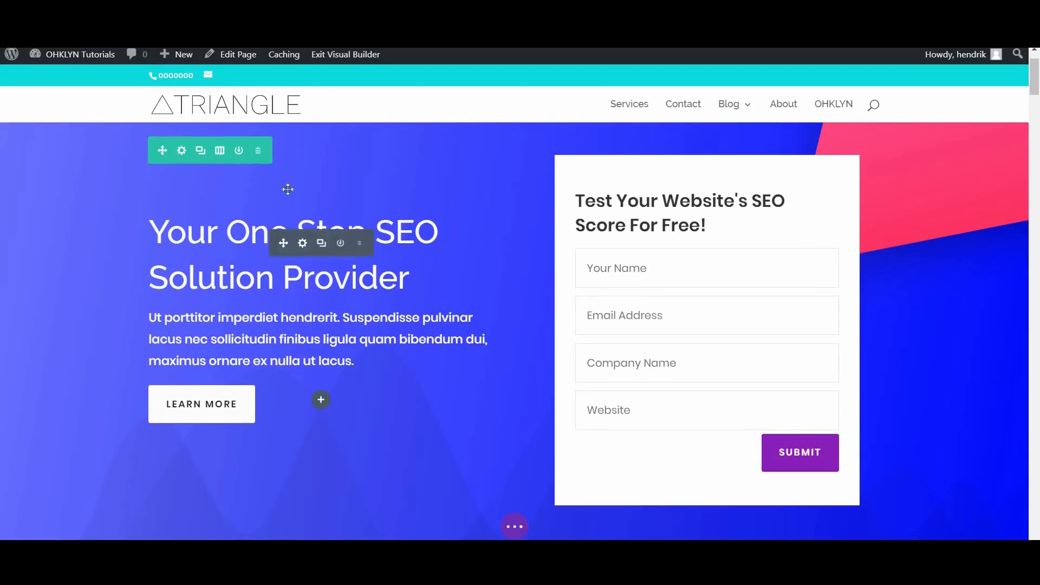
scroll(485, 364, down, 4)
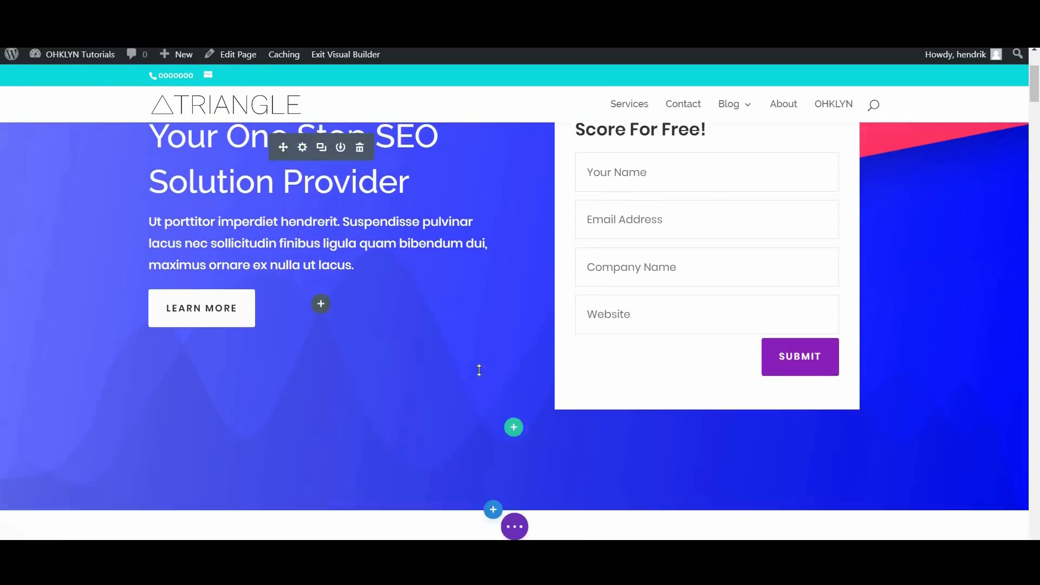
scroll(432, 314, up, 5)
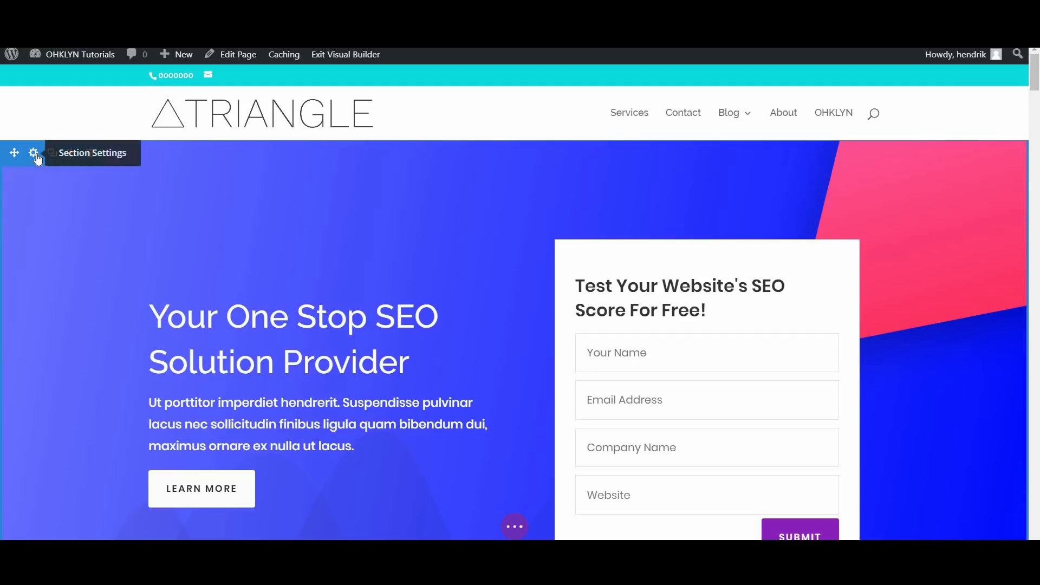
Step: Open the hero section's settings, enlarge the settings window, view the design options and save
click(34, 153)
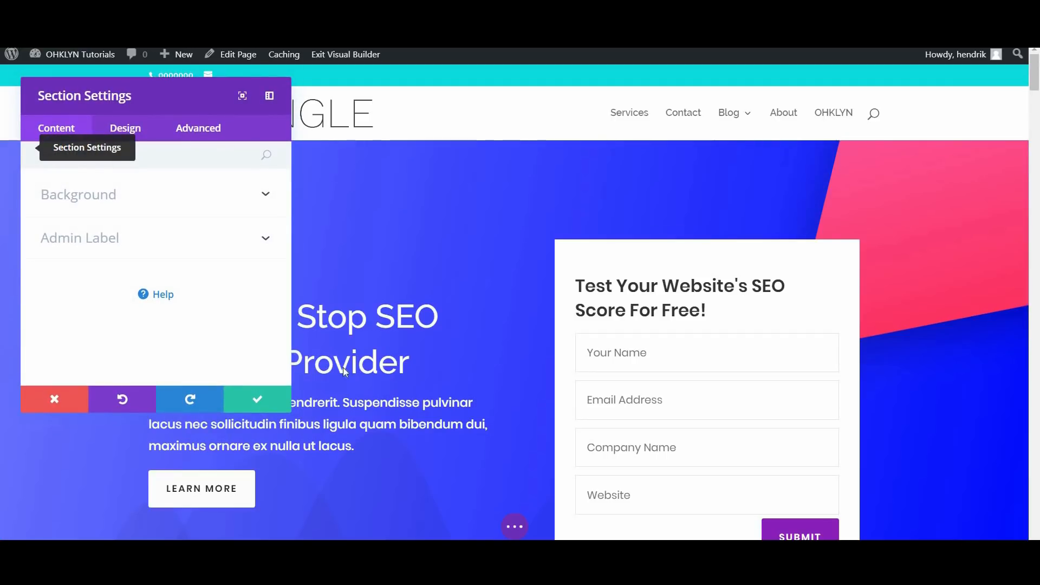
drag(291, 412, 518, 528)
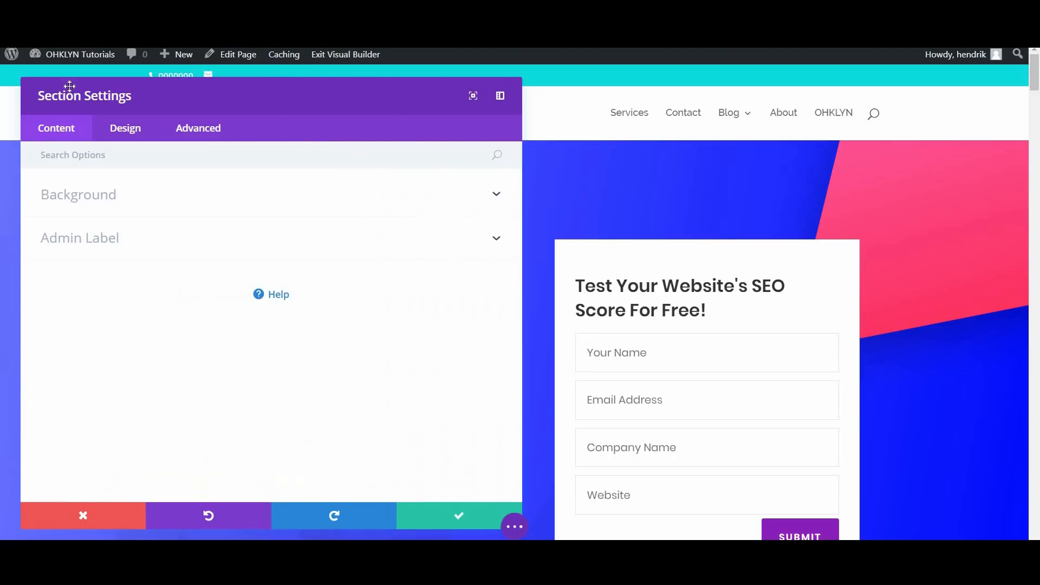
click(126, 136)
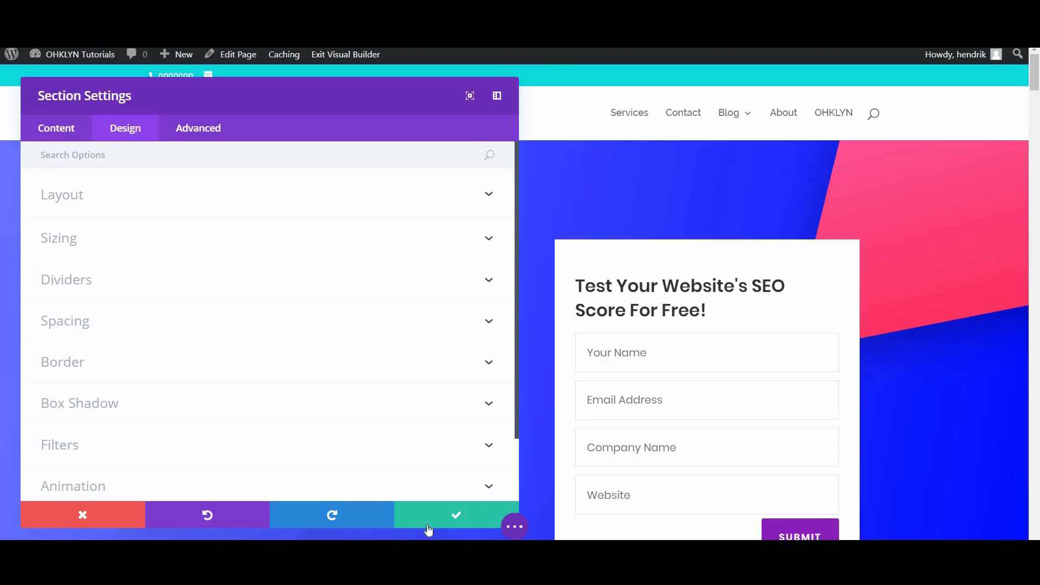
click(428, 526)
Step: Try adding text inline at the end of the hero section's paragraph and remove it again
scroll(427, 524, down, 2)
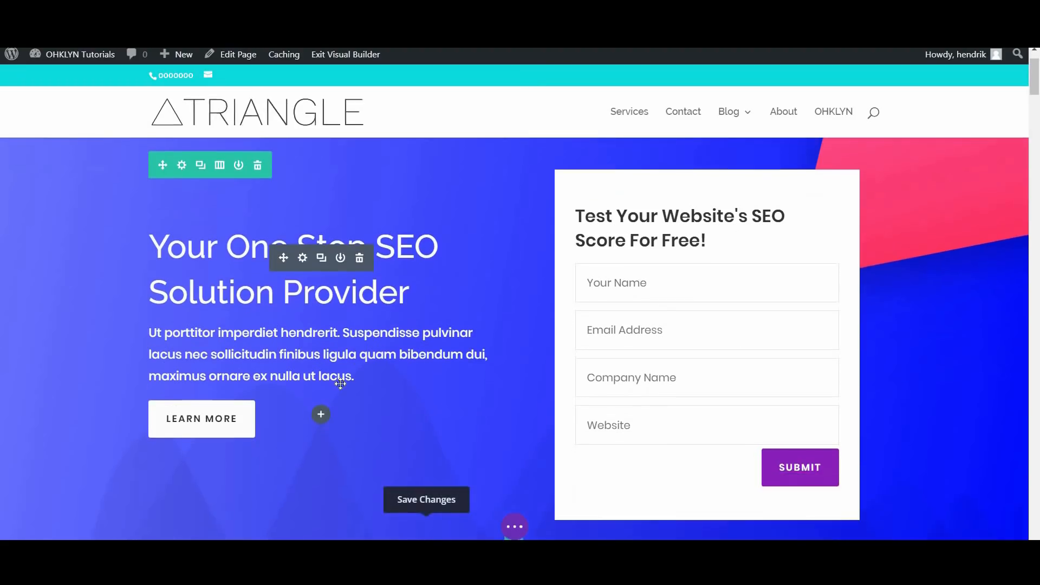
click(358, 359)
text(Edit)
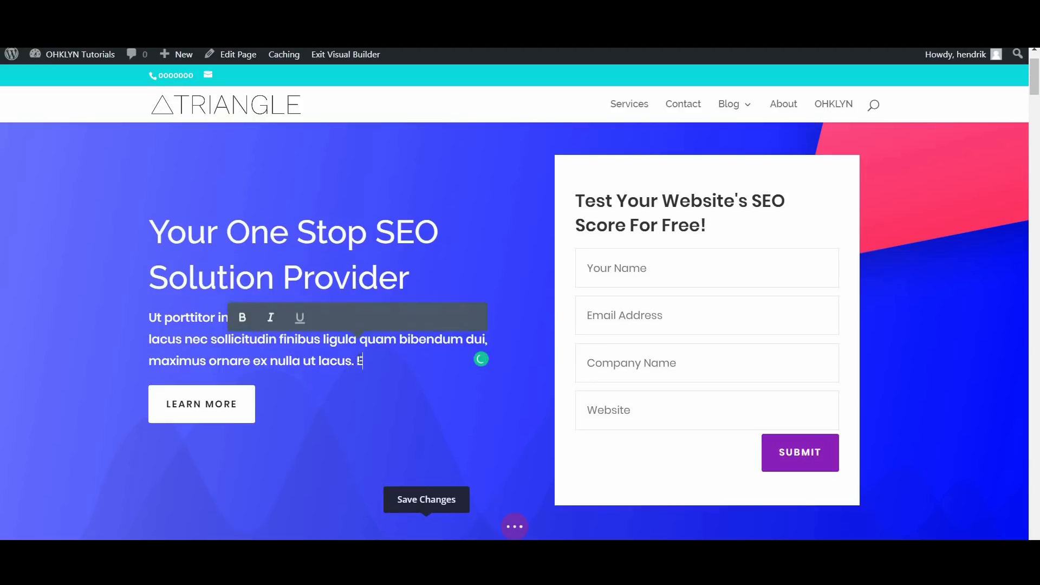
key(BackSpace)
key(BackSpace)
key(BackSpace)
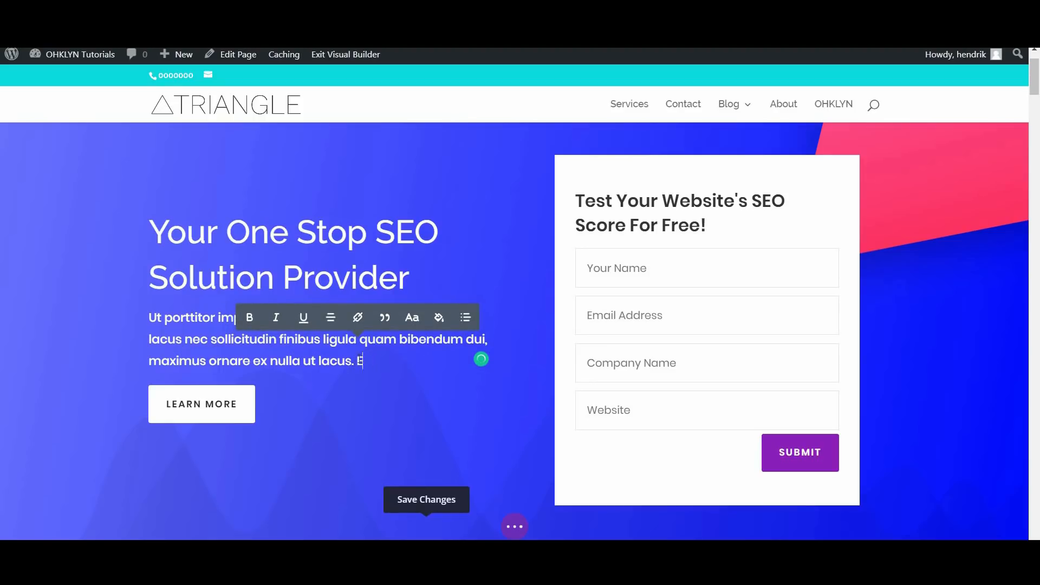
Step: Browse the Our Services section in the Visual Builder and open the builder's page-level options
scroll(455, 385, down, 8)
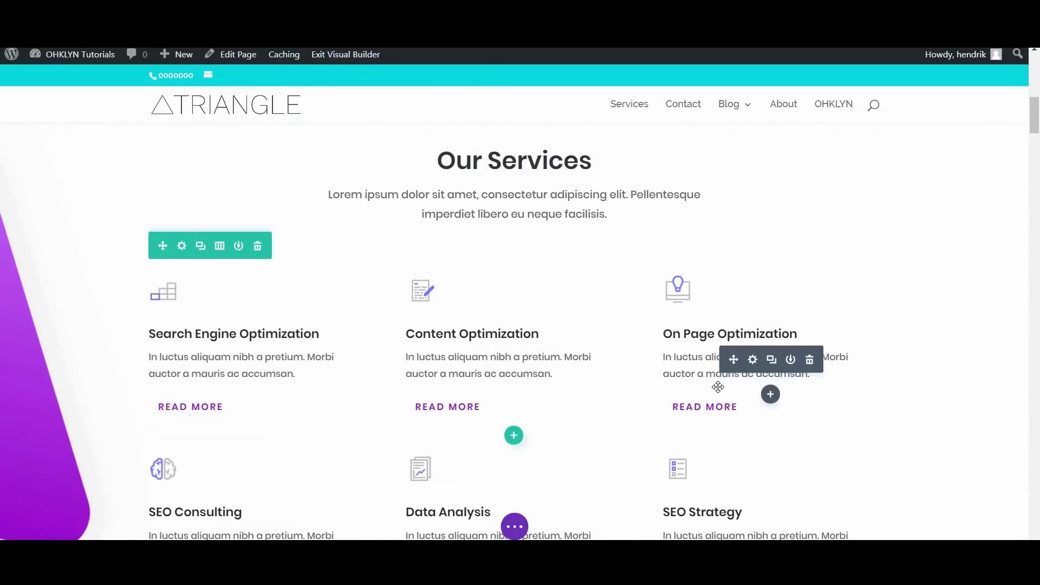
scroll(644, 235, down, 4)
click(514, 525)
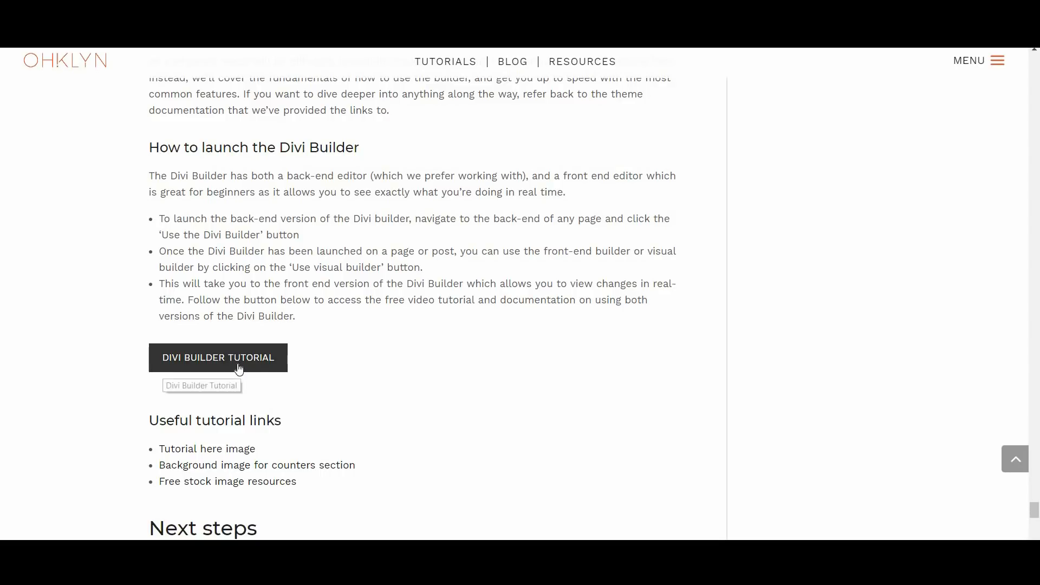
Step: Open the Divi Builder tutorial link and skim the Divi Builder Plugin Documentation
click(238, 365)
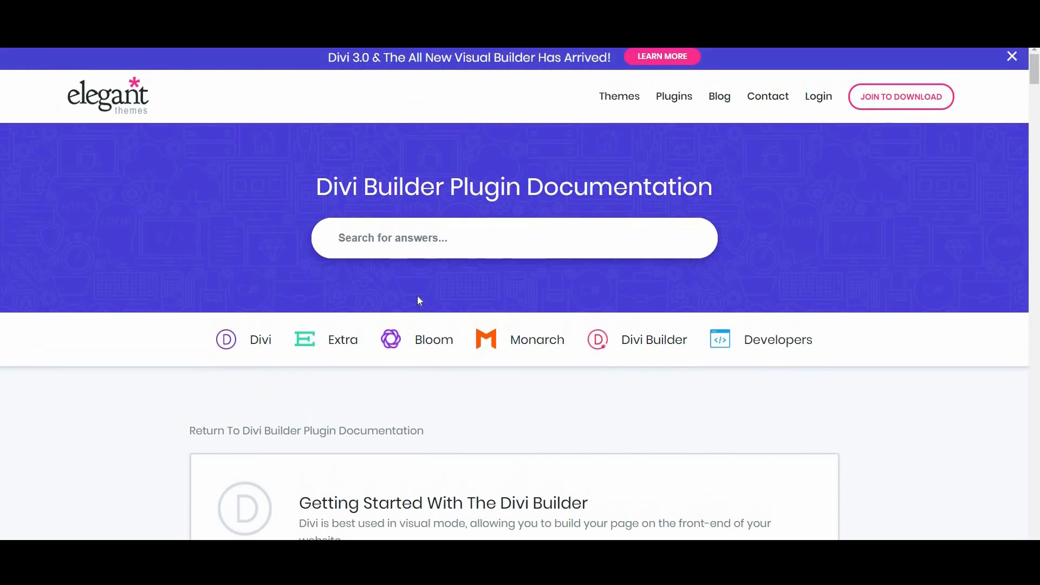
scroll(450, 324, down, 3)
scroll(622, 307, down, 3)
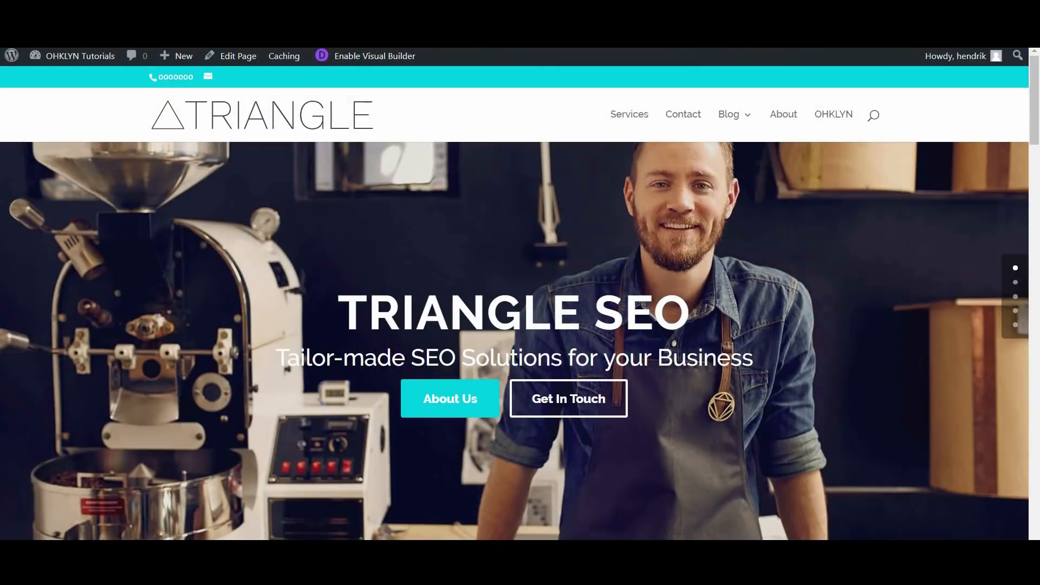
Step: Look through the finished TRIANGLE SEO home page, from the header through services and welcome to the blog section
scroll(688, 405, down, 5)
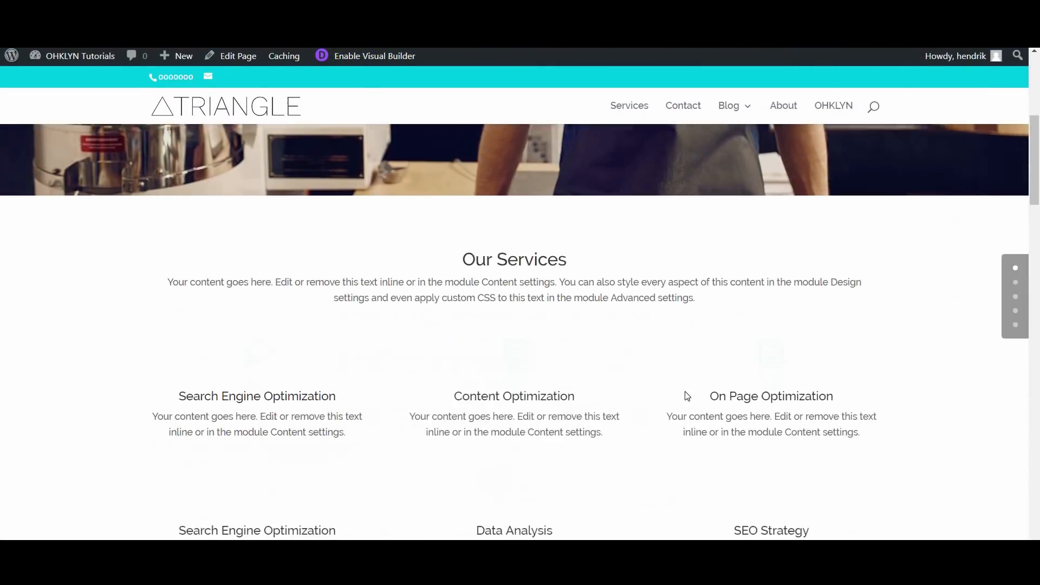
scroll(552, 423, down, 5)
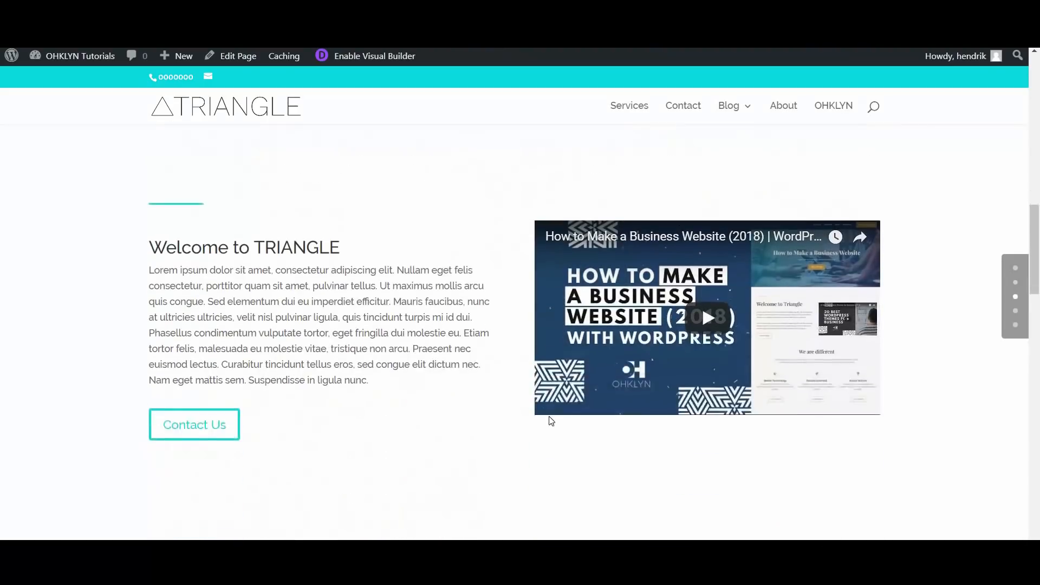
scroll(551, 419, down, 5)
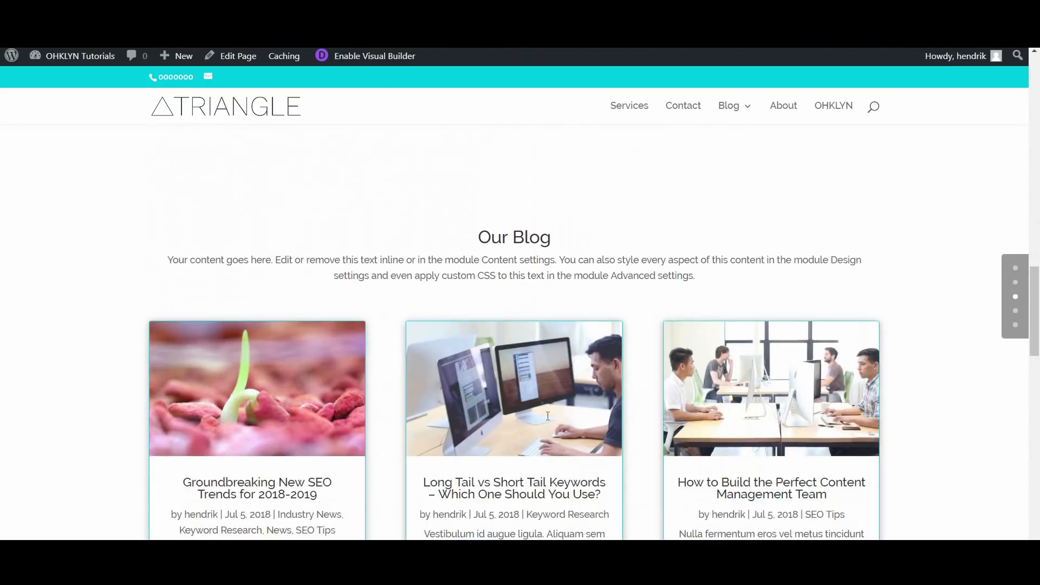
scroll(548, 416, down, 5)
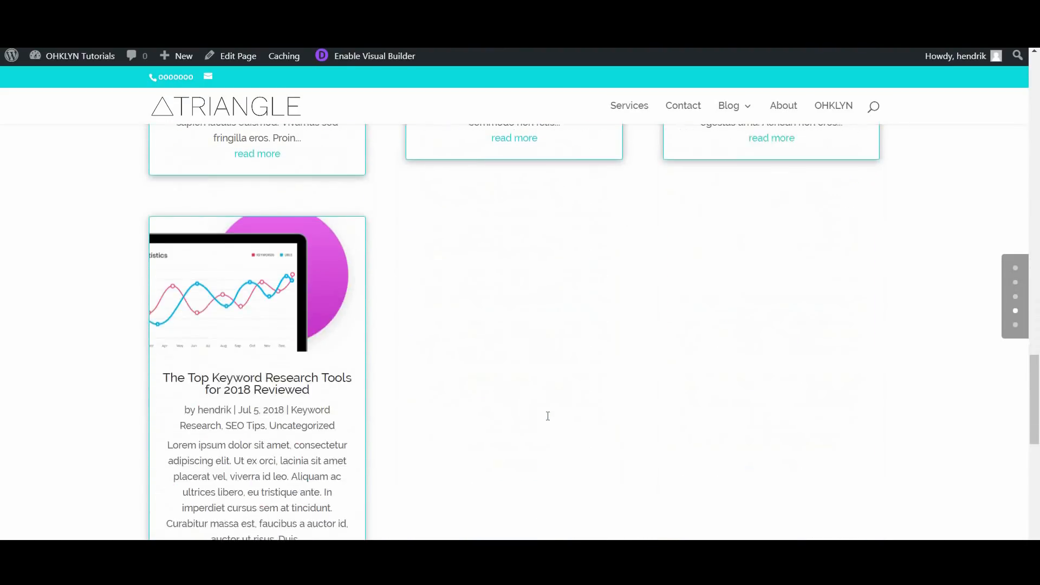
scroll(548, 416, down, 5)
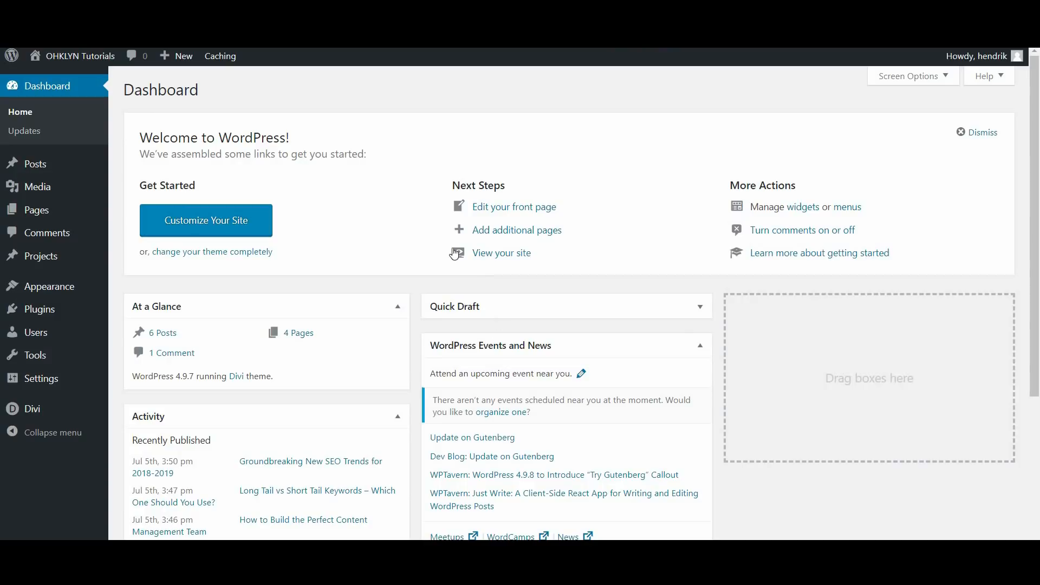
Step: Open the Home page for editing and turn its Dot Navigation on
mouse_move(91, 216)
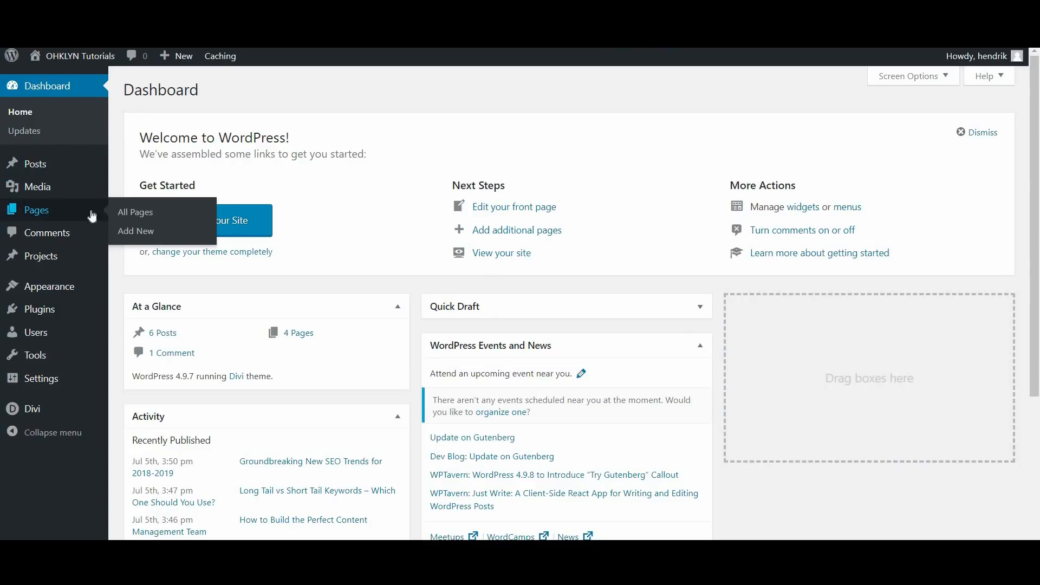
click(137, 217)
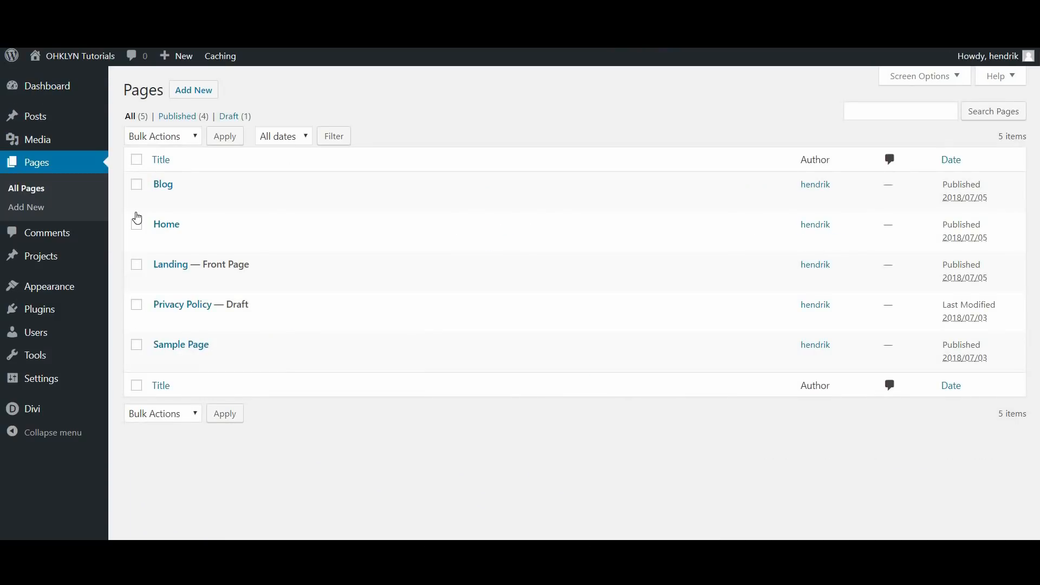
click(168, 232)
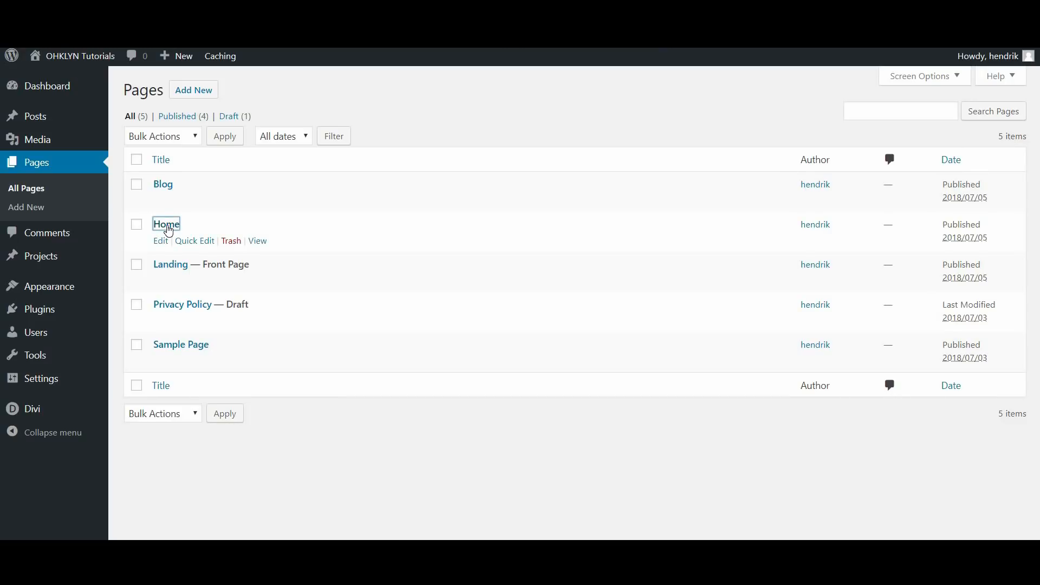
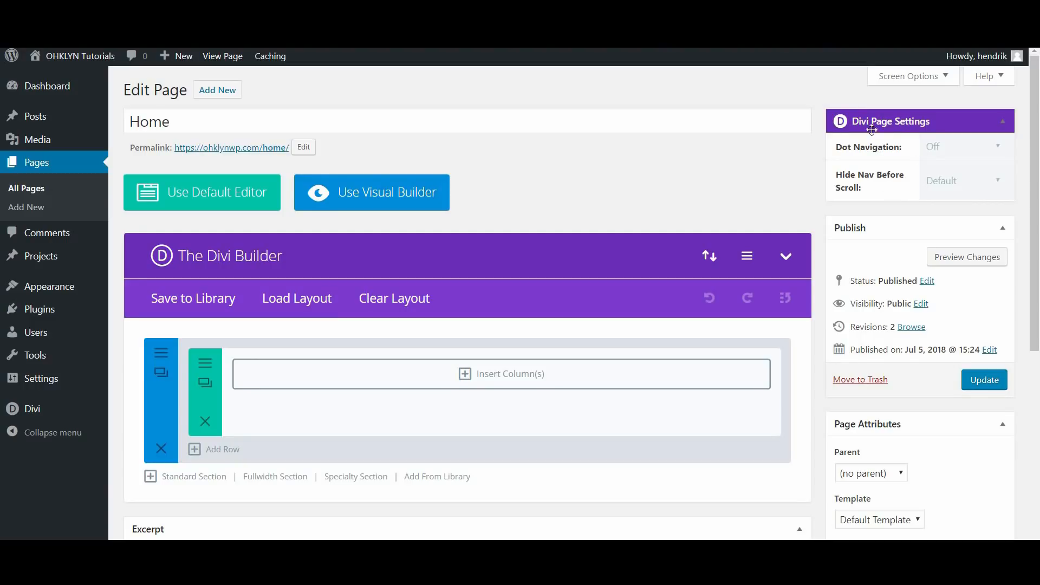
click(995, 148)
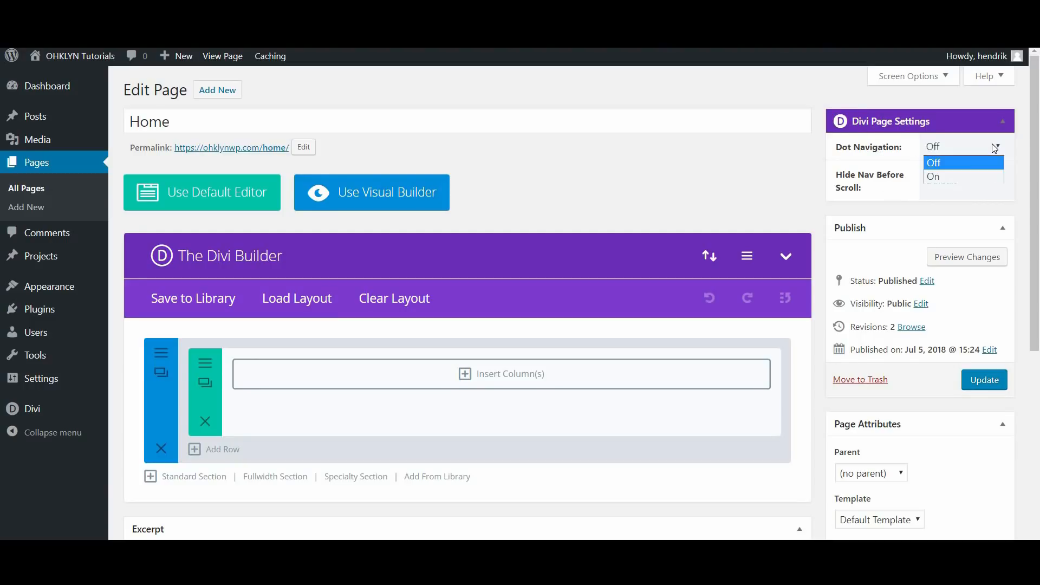
click(967, 175)
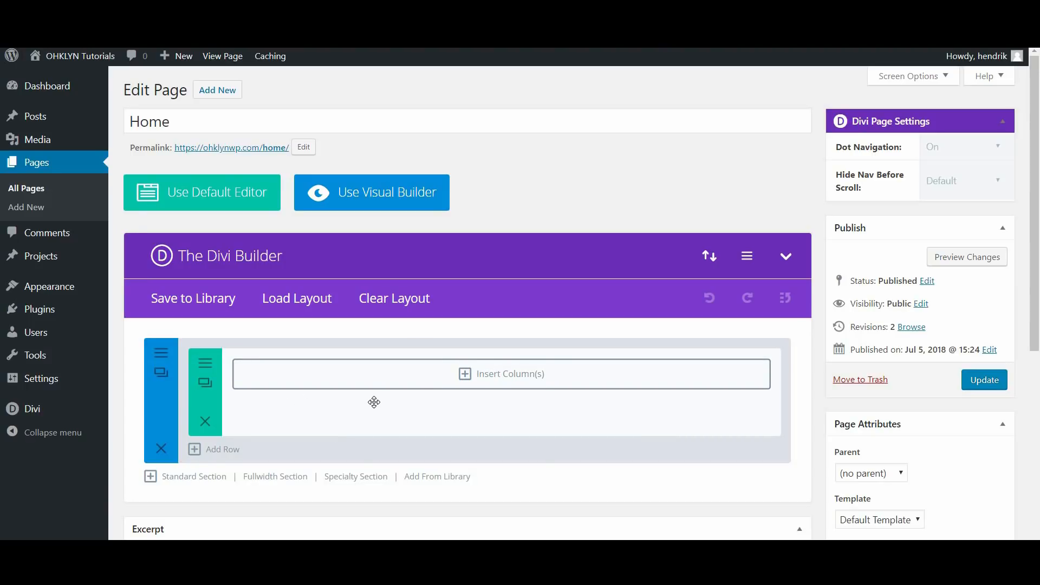
Step: Add a fullwidth section to the Home page and move it above the empty standard section
click(287, 478)
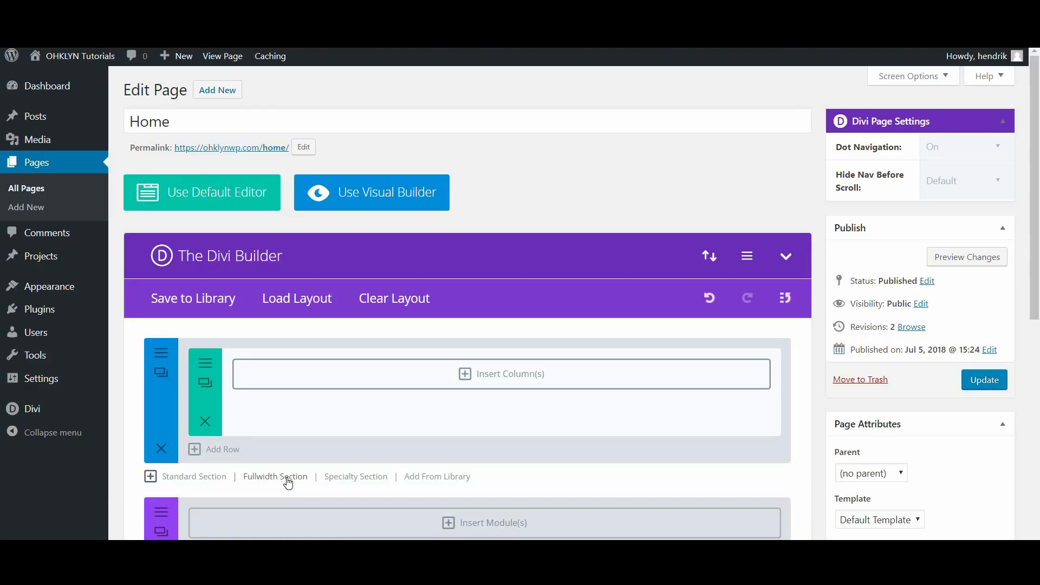
scroll(287, 479, down, 1)
drag(193, 437, 207, 292)
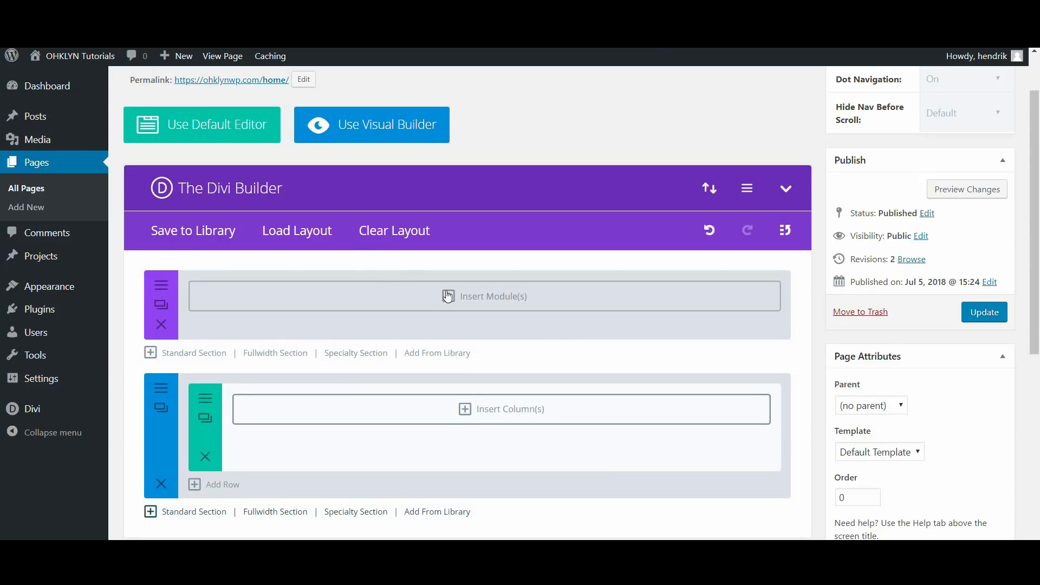
Step: Insert a Fullwidth Header module with the title "TRIANGLE SEO" and the subheading "Tailor-made SEO Solutions for your Business"
click(485, 301)
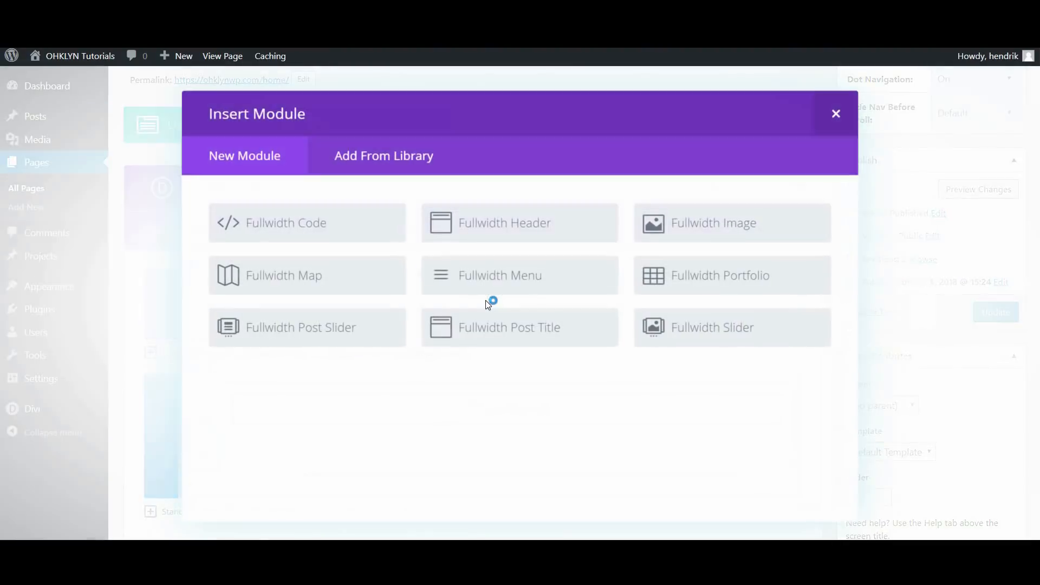
click(525, 226)
scroll(490, 297, down, 1)
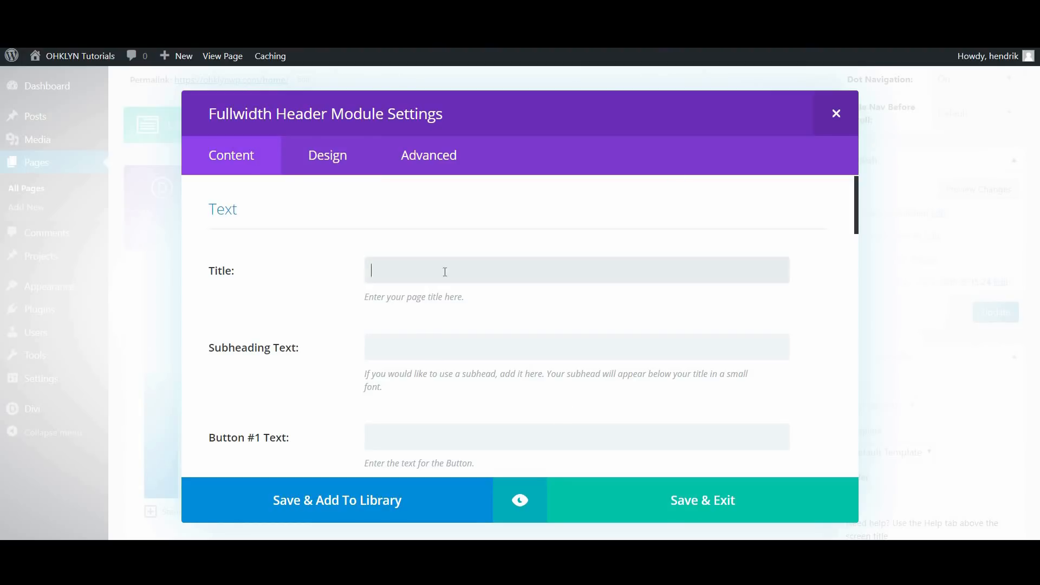
click(493, 274)
text(TRIANGLE SEO)
click(462, 343)
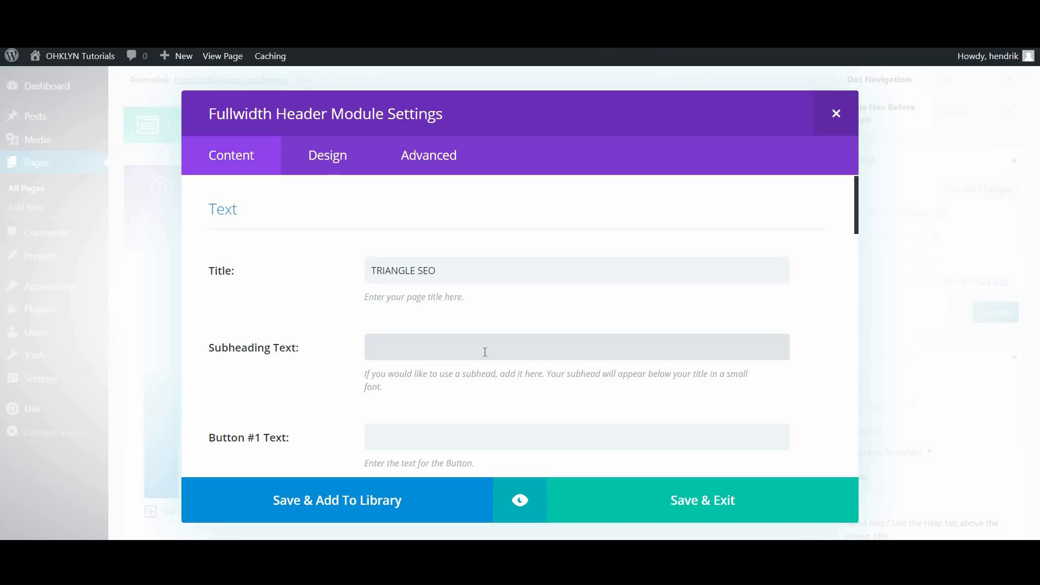
text(Tailor-made SEO Solutions for your Business)
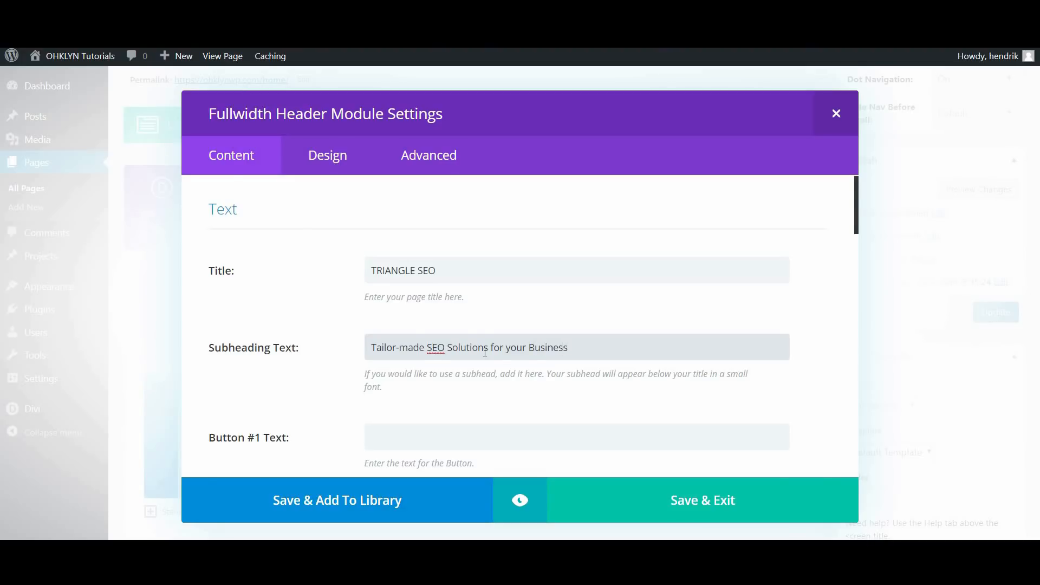
Step: Set the header module's Button #1 text to "About Us" and Button #2 text to "Get In Touch"
scroll(485, 352, down, 2)
click(424, 297)
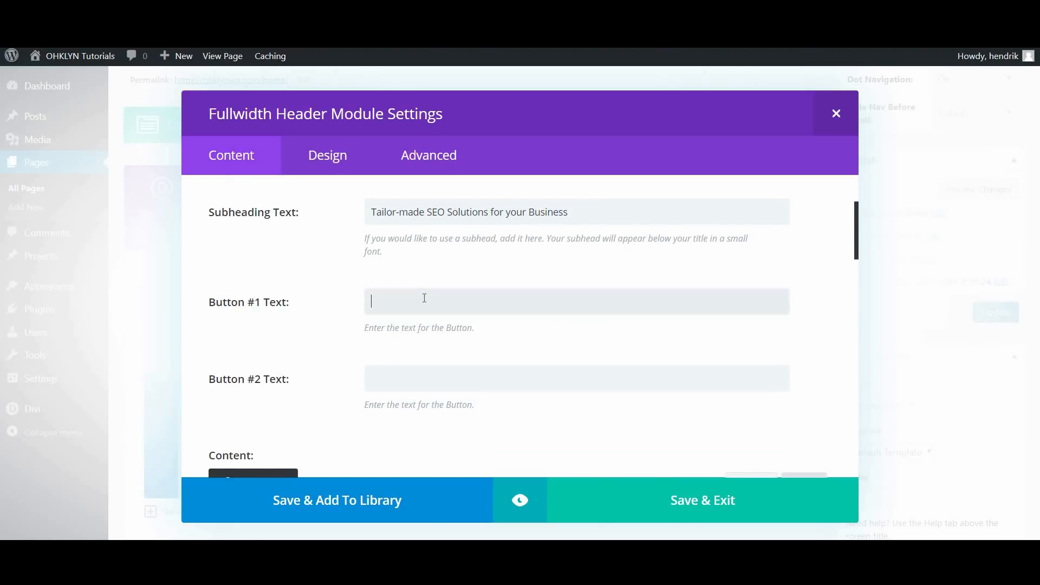
text(About Us)
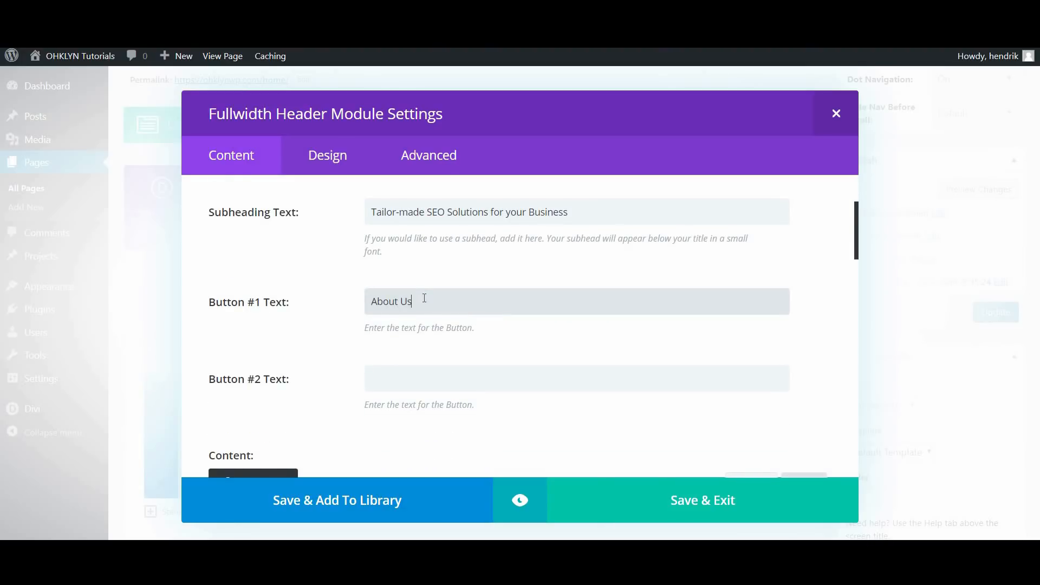
click(416, 367)
text(Get In Touch)
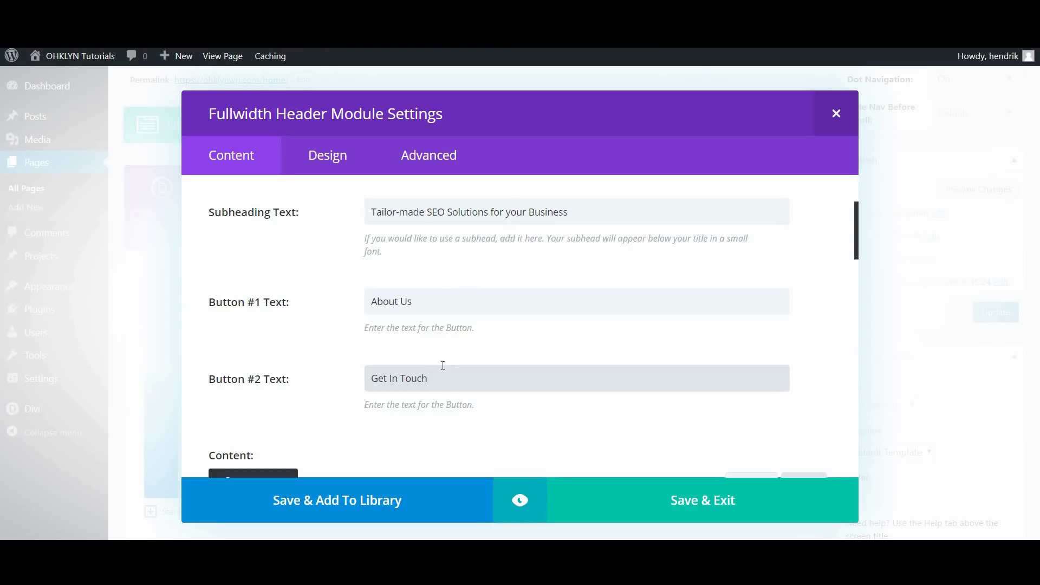
Step: Set the header module's Button #1 URL to "#about" and Button #2 URL to "#contact"
scroll(416, 390, down, 10)
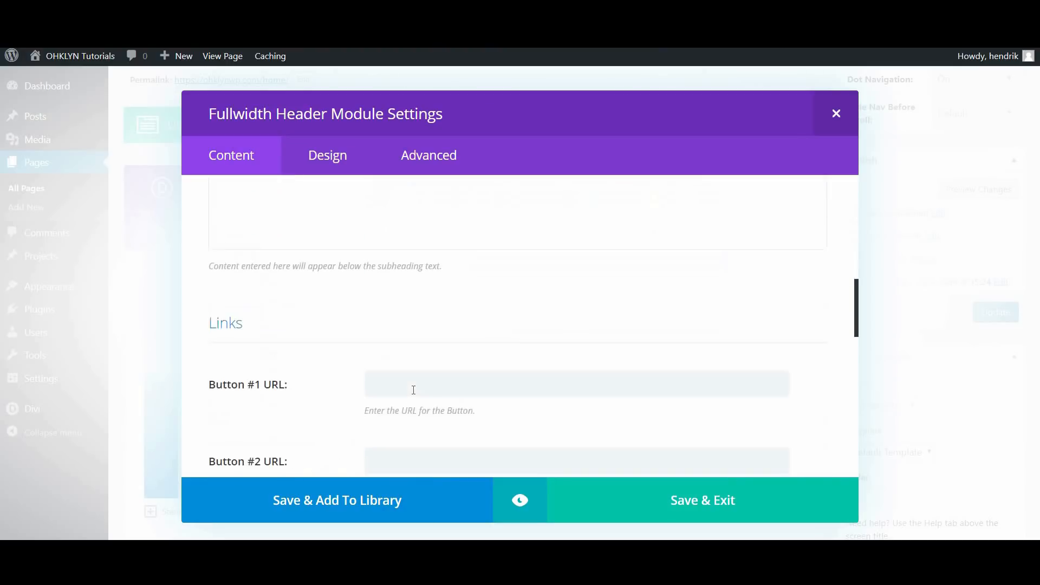
scroll(328, 229, up, 1)
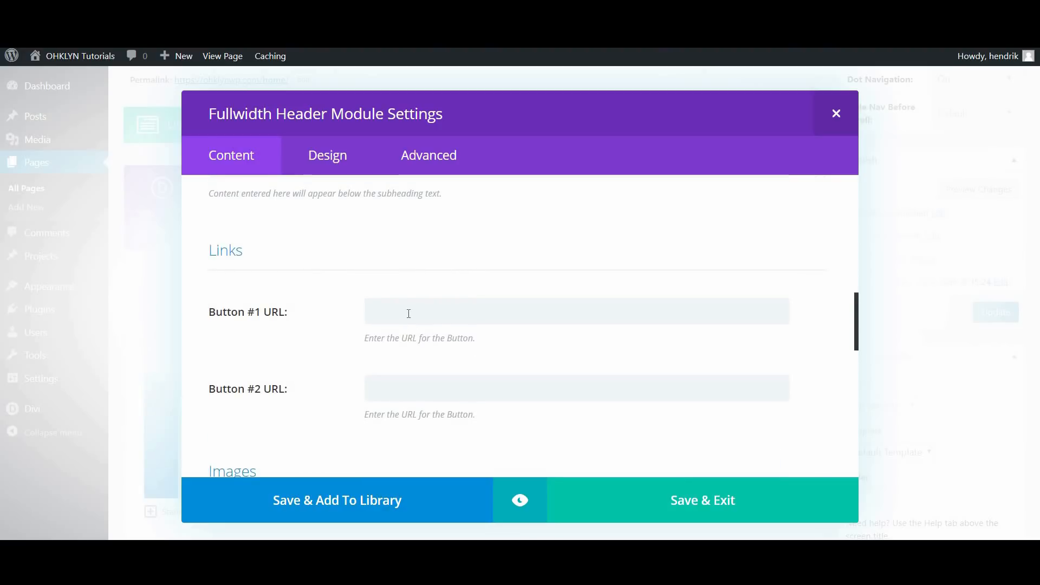
click(426, 308)
text(#about)
key(Tab)
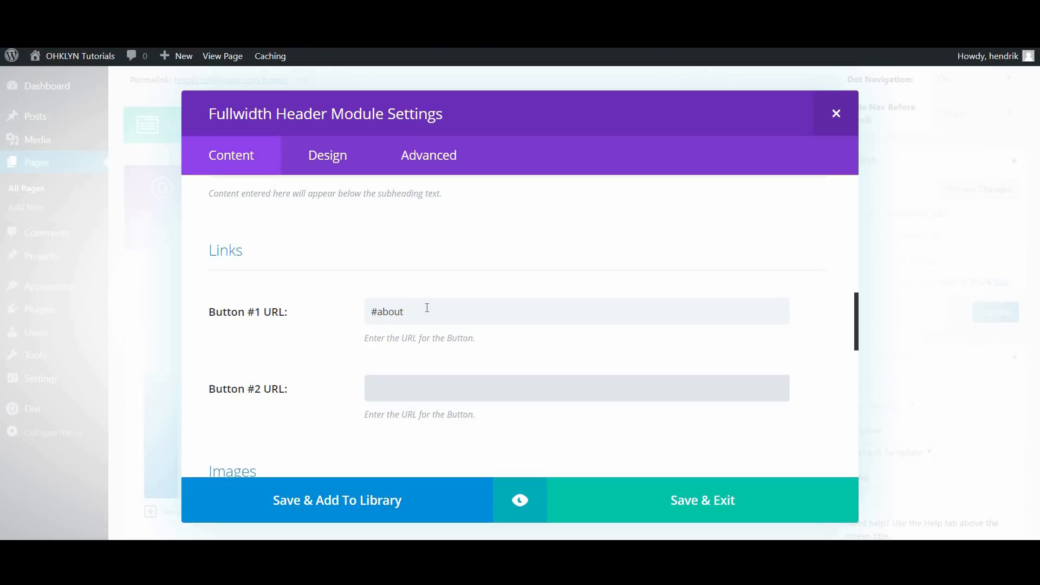
text(#contact)
Step: Upload hero1.jpg from the computer to the media library for the header module's background image
scroll(418, 291, down, 10)
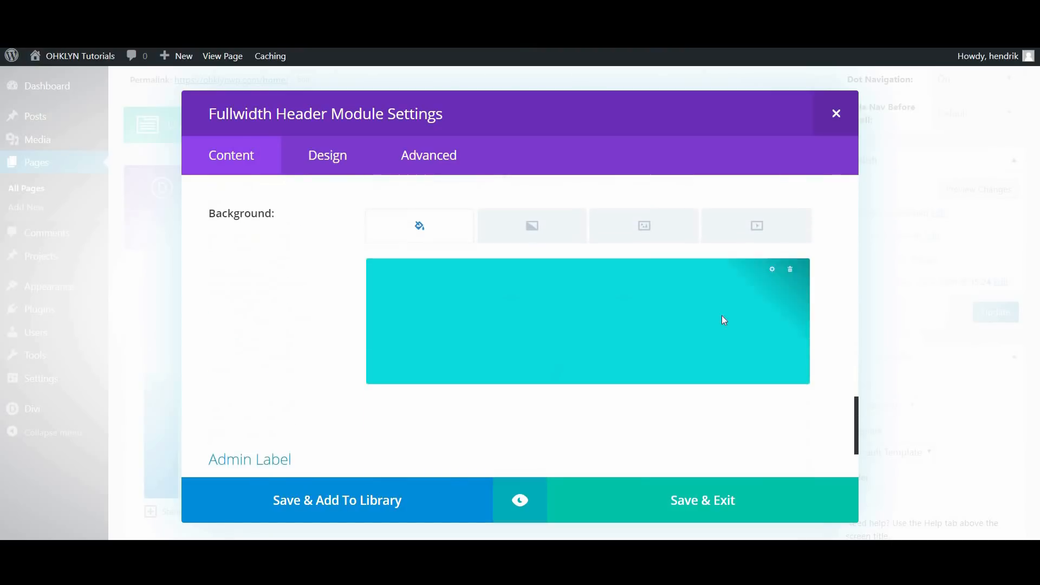
scroll(541, 277, up, 2)
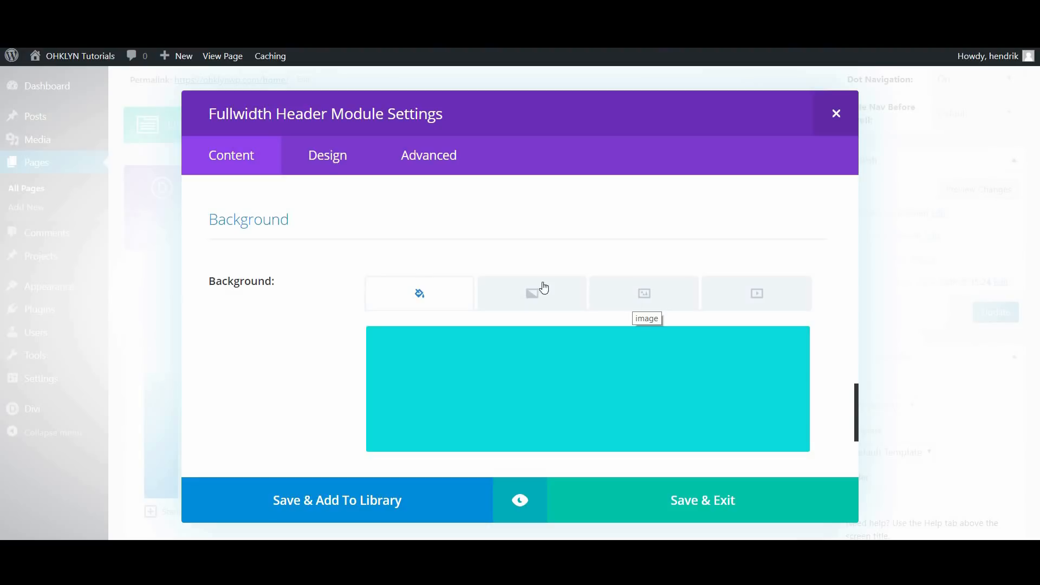
click(608, 294)
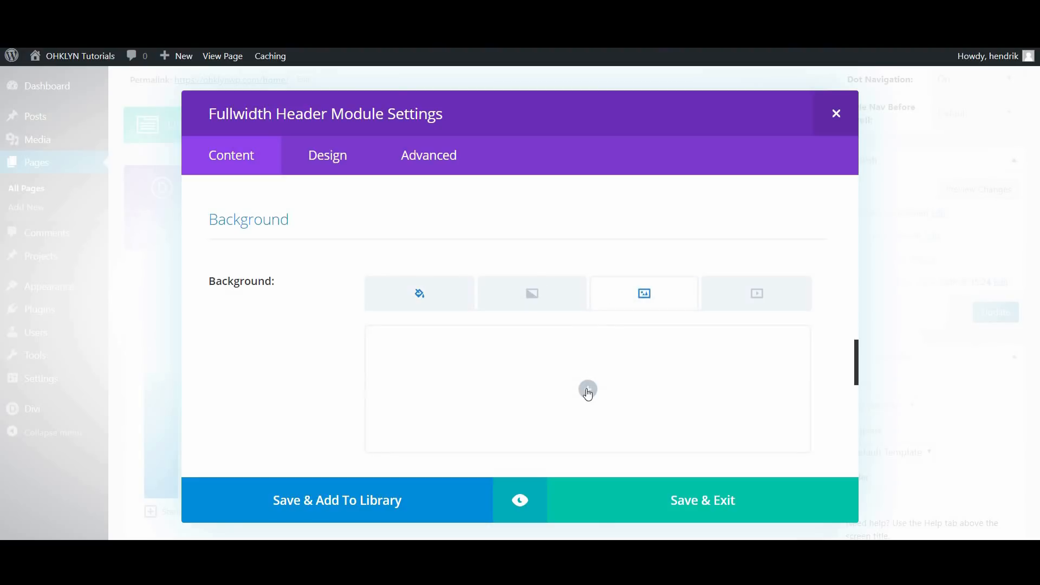
click(587, 390)
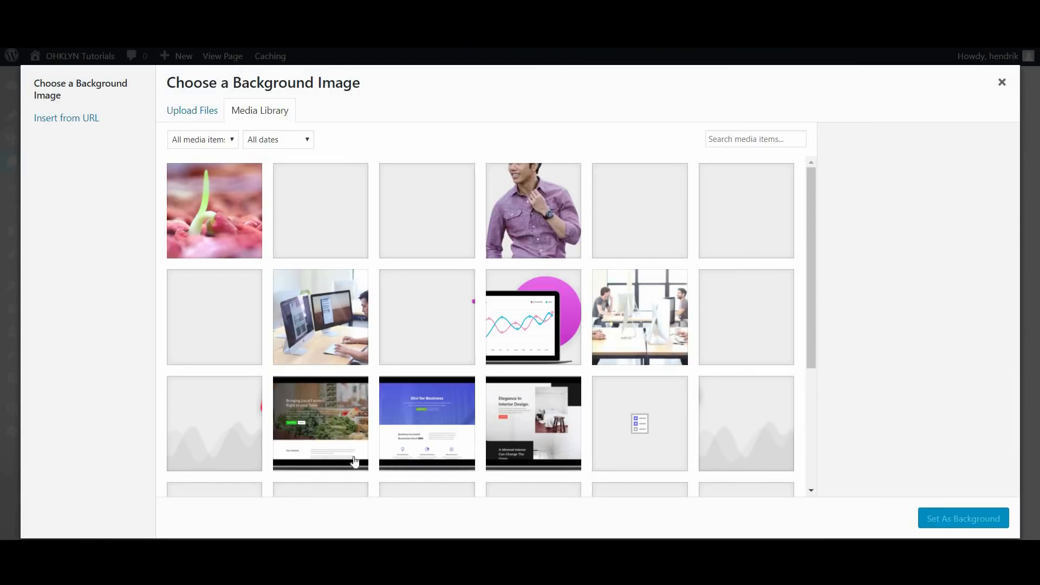
click(170, 109)
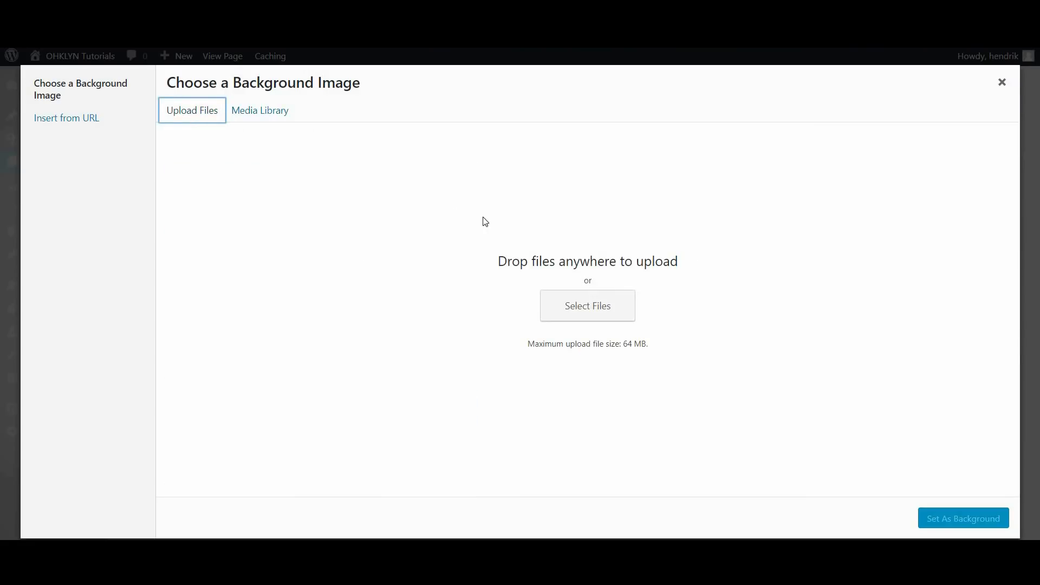
click(590, 309)
double_click(421, 188)
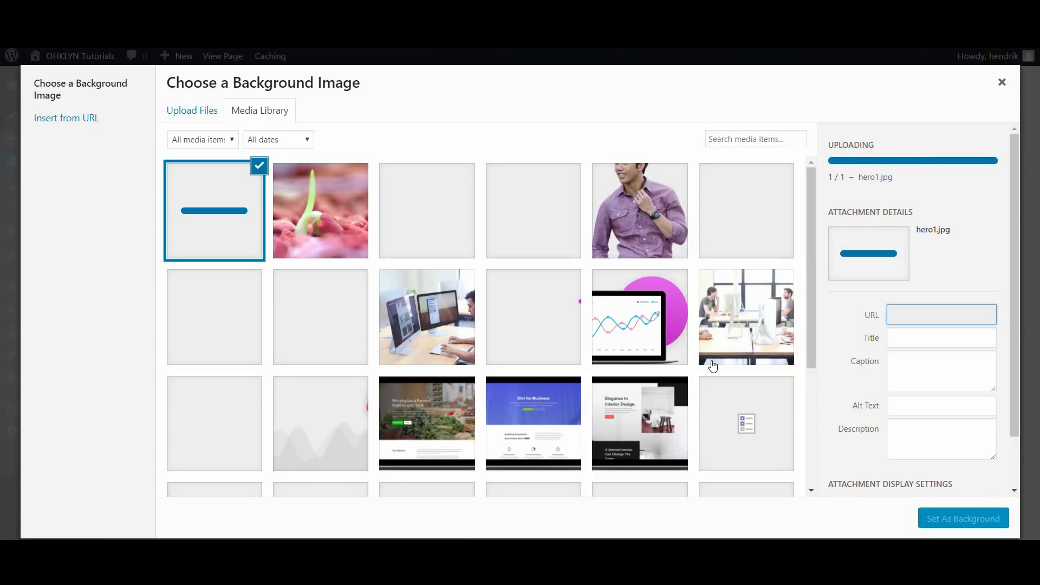
Step: Give hero1.jpg a descriptive alt text and set it as the header module's background image
click(919, 349)
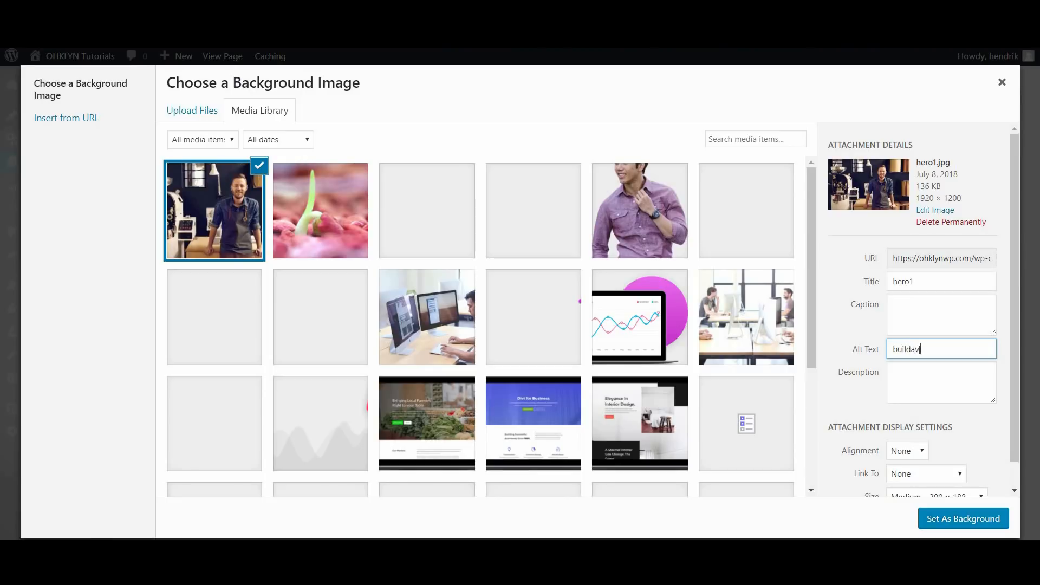
text(e-heroimage)
click(969, 520)
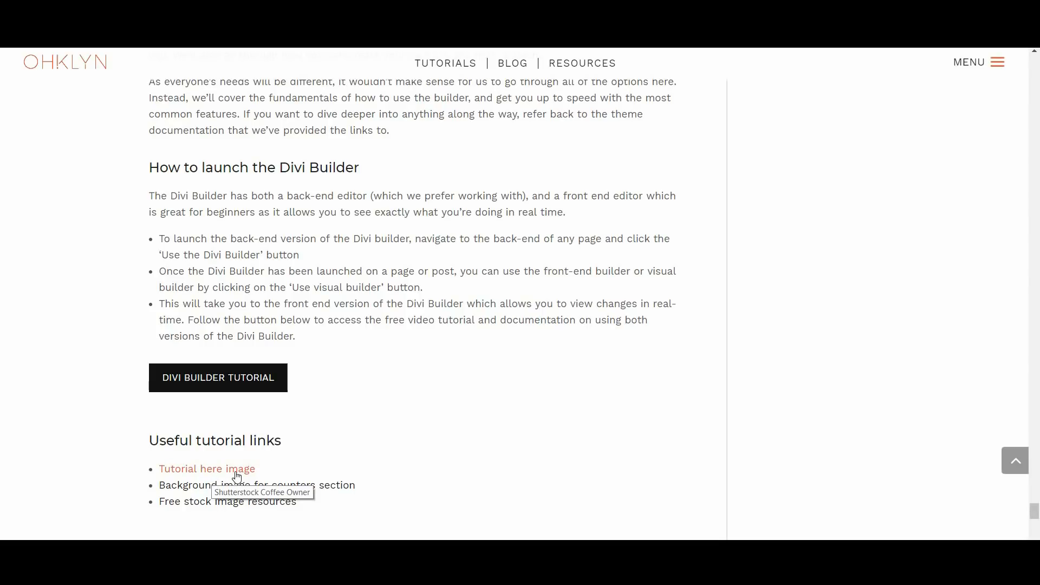
Step: Open the tutorial hero image link among the useful tutorial links on the OHKLYN page
click(236, 472)
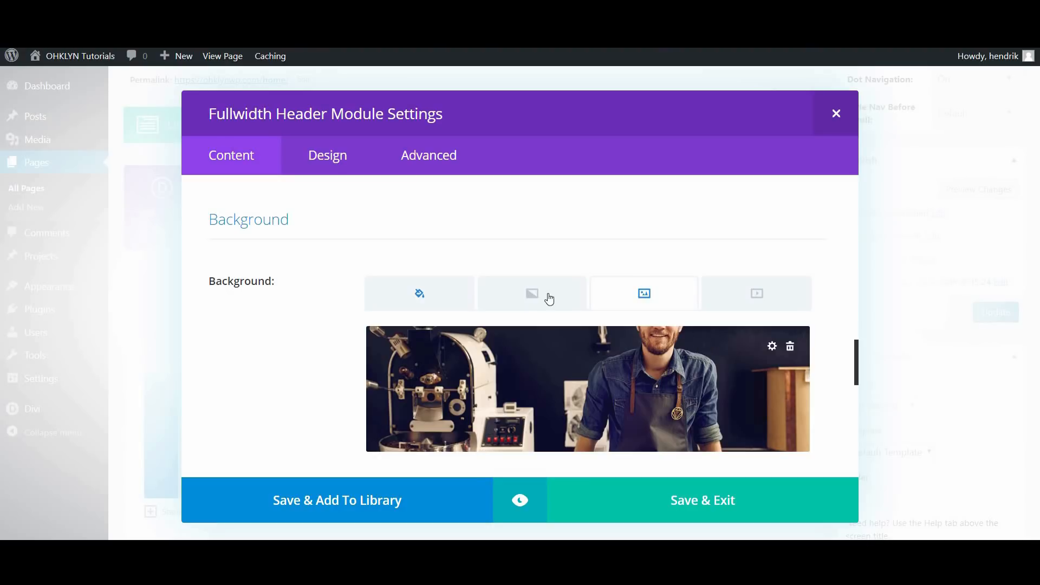
Step: Set the header module's background color to black at 10% opacity, rgba(0,0,0,0.1)
click(422, 296)
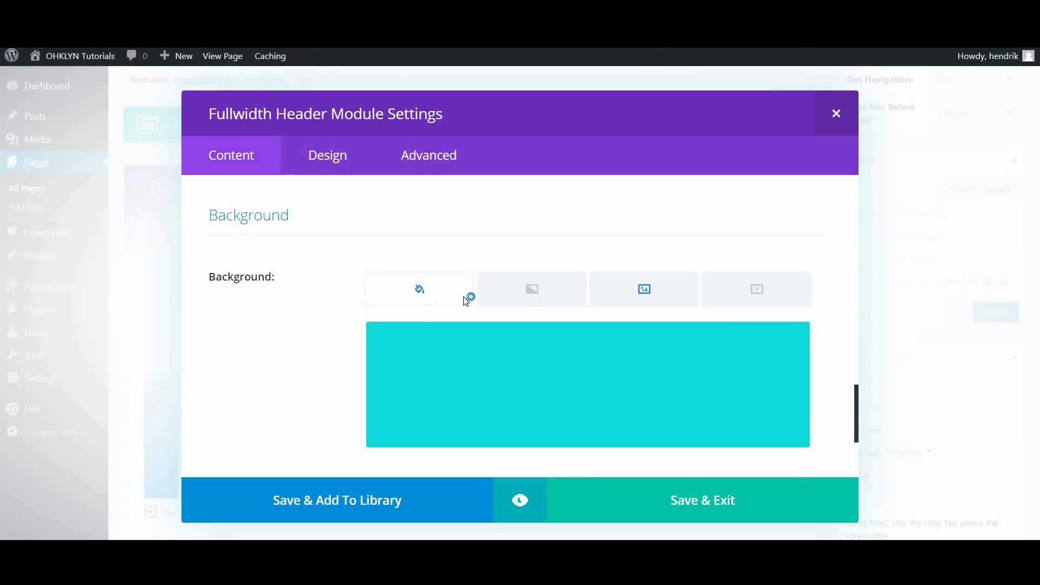
scroll(602, 311, down, 3)
scroll(519, 303, up, 2)
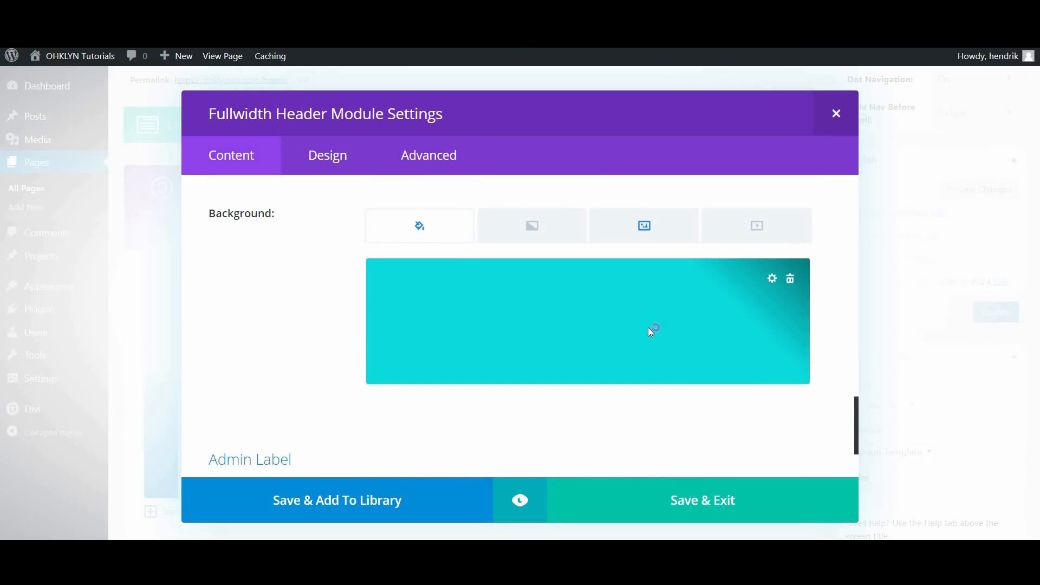
click(535, 224)
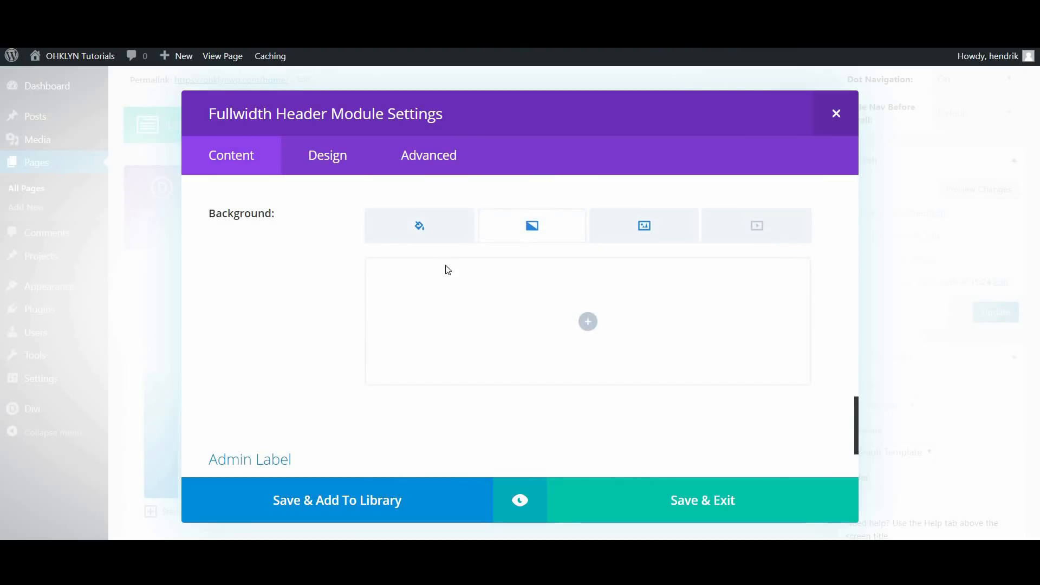
click(420, 225)
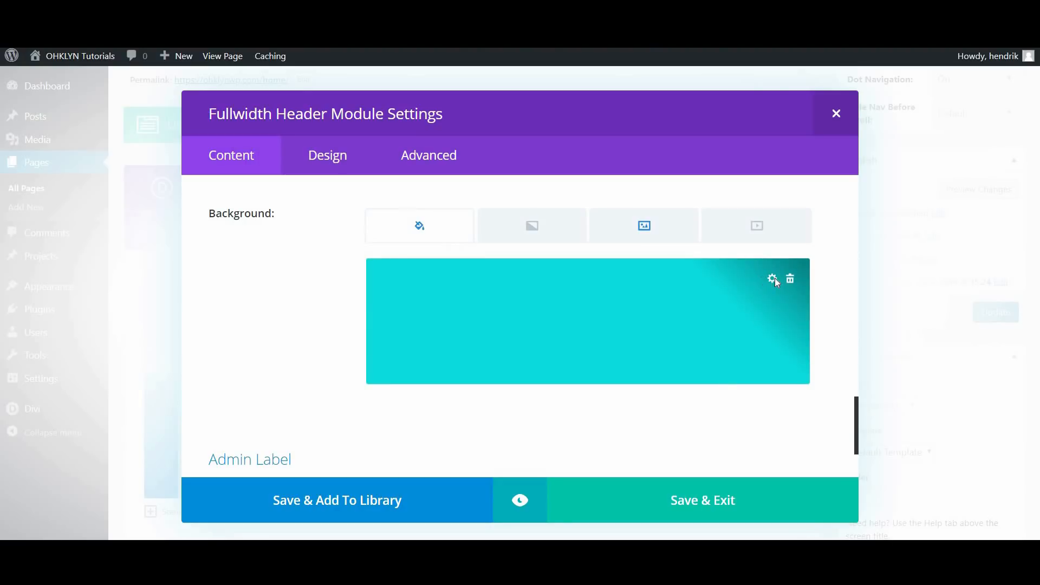
click(772, 279)
click(492, 386)
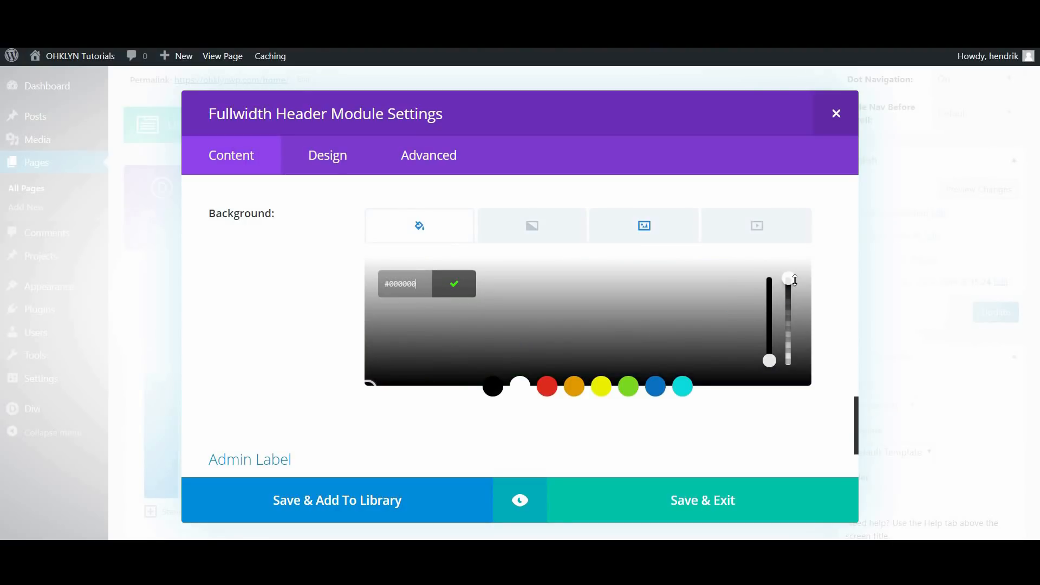
click(789, 357)
drag(794, 363, 792, 362)
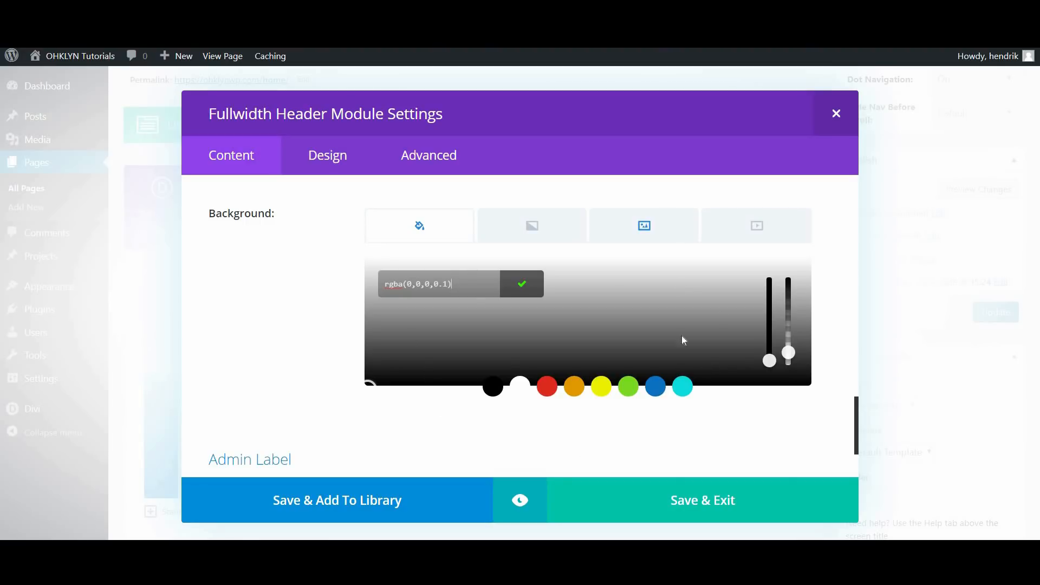
Step: Set the Background Image Blend of the header's background image to Overlay
click(650, 225)
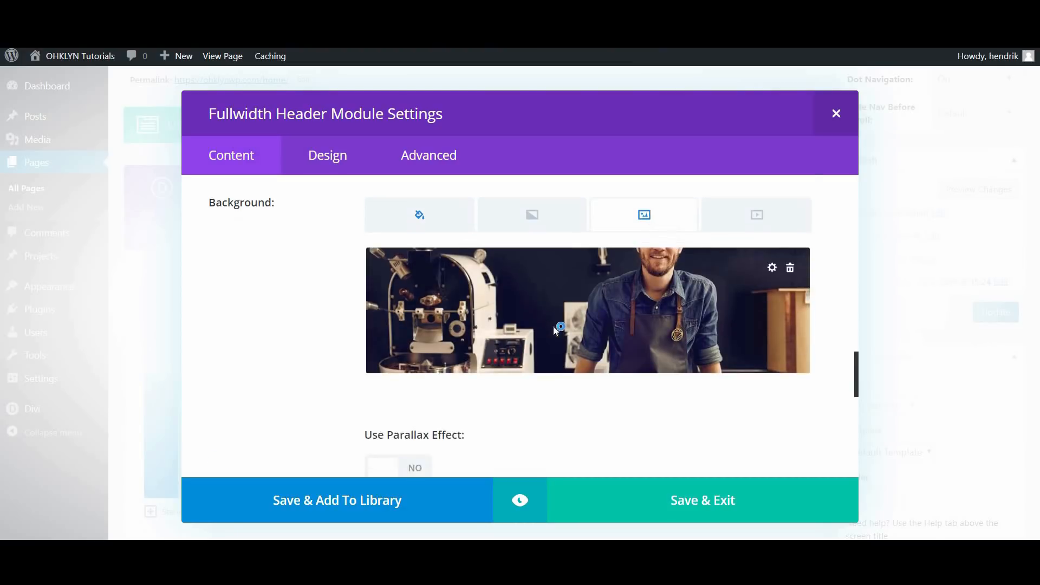
scroll(556, 330, down, 5)
scroll(556, 331, down, 5)
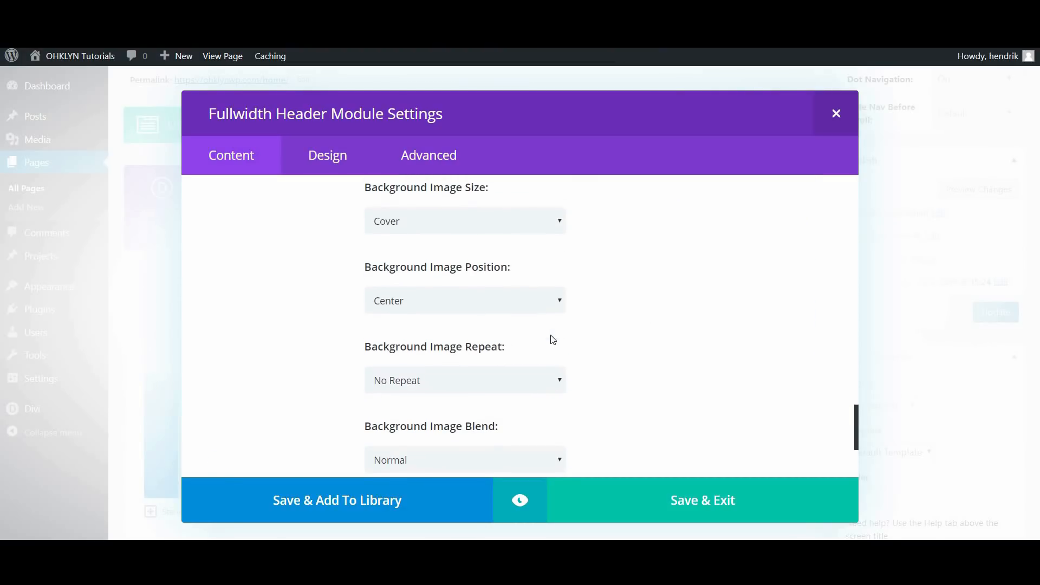
click(491, 428)
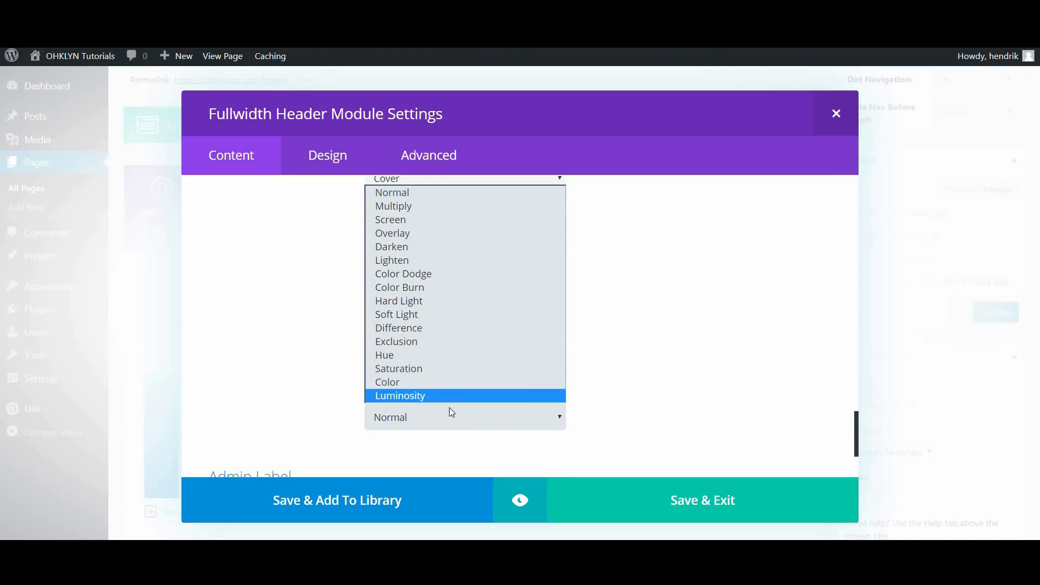
click(410, 233)
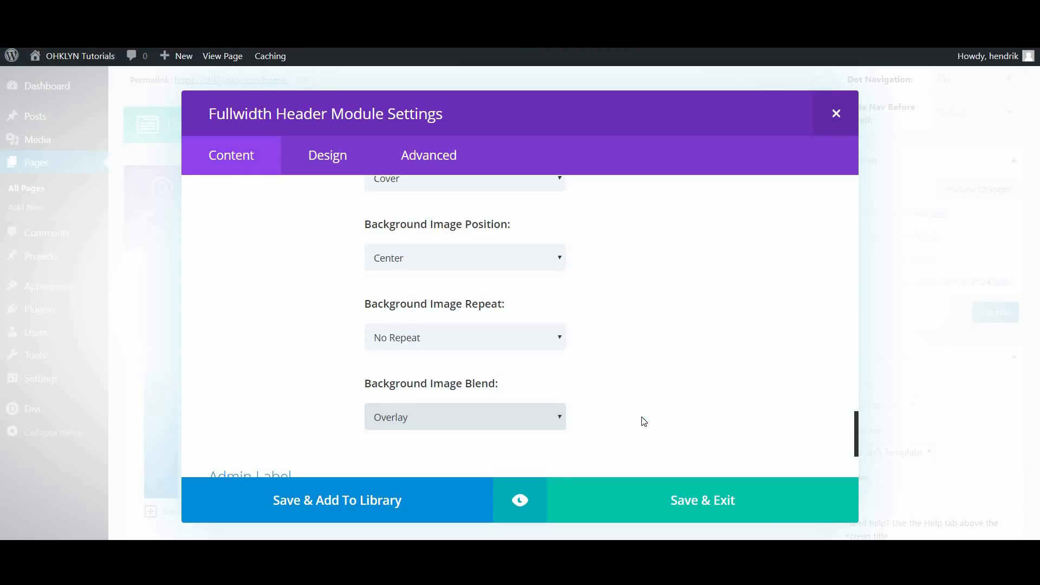
Step: Center the header module's text and logo orientation and turn Make Fullscreen on
scroll(643, 422, up, 10)
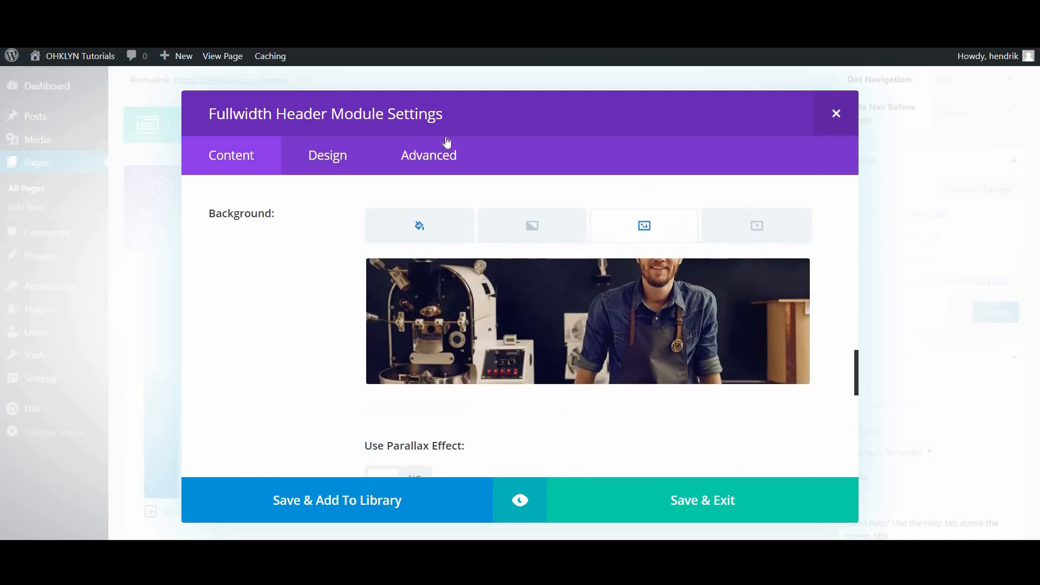
click(353, 156)
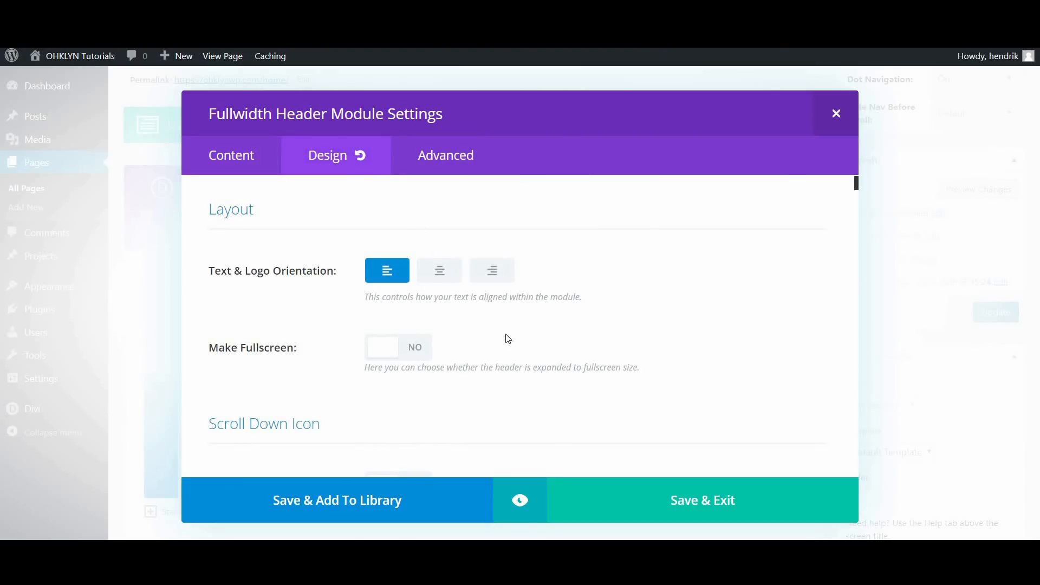
click(441, 274)
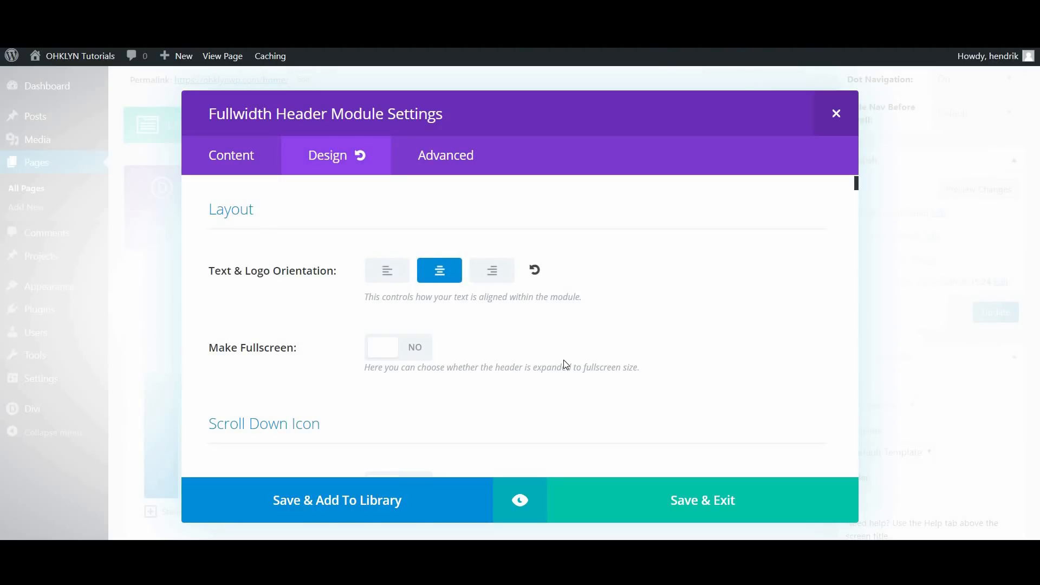
scroll(546, 367, down, 4)
scroll(546, 366, up, 4)
click(401, 348)
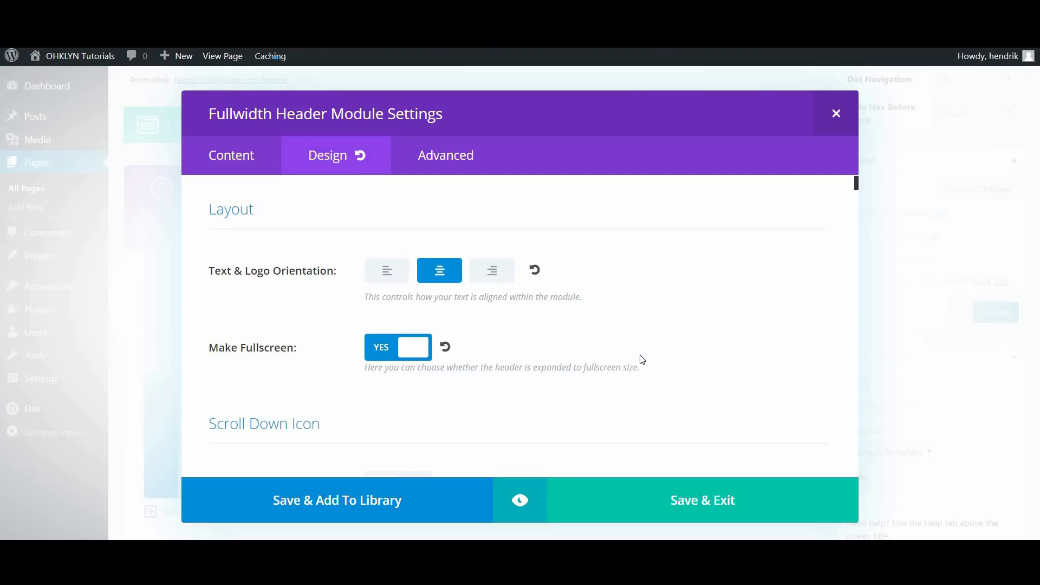
Step: Try several heading levels for the header module's title text, ending with H3 selected
scroll(592, 383, down, 5)
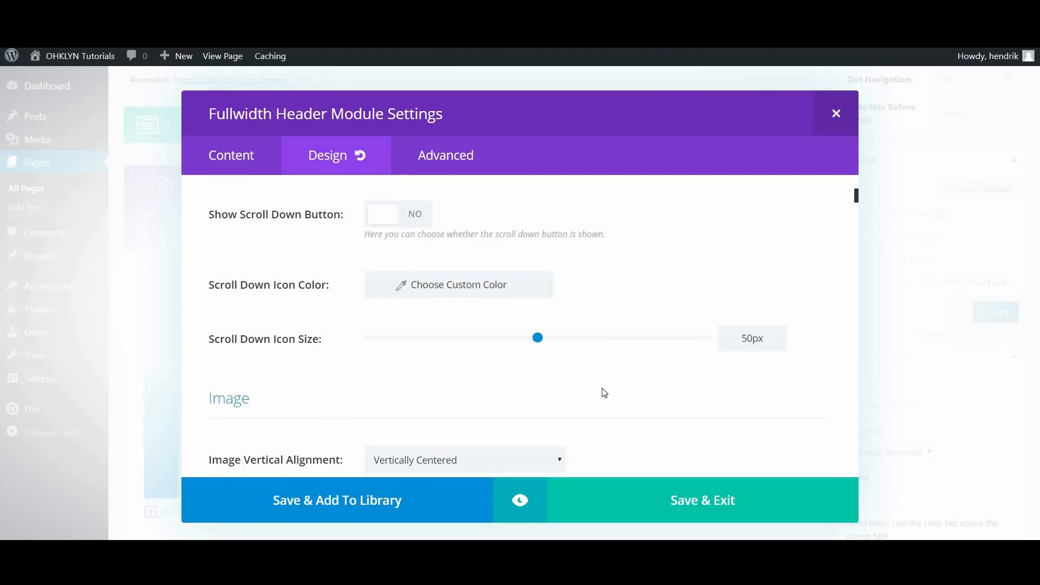
scroll(595, 383, up, 1)
scroll(595, 384, down, 12)
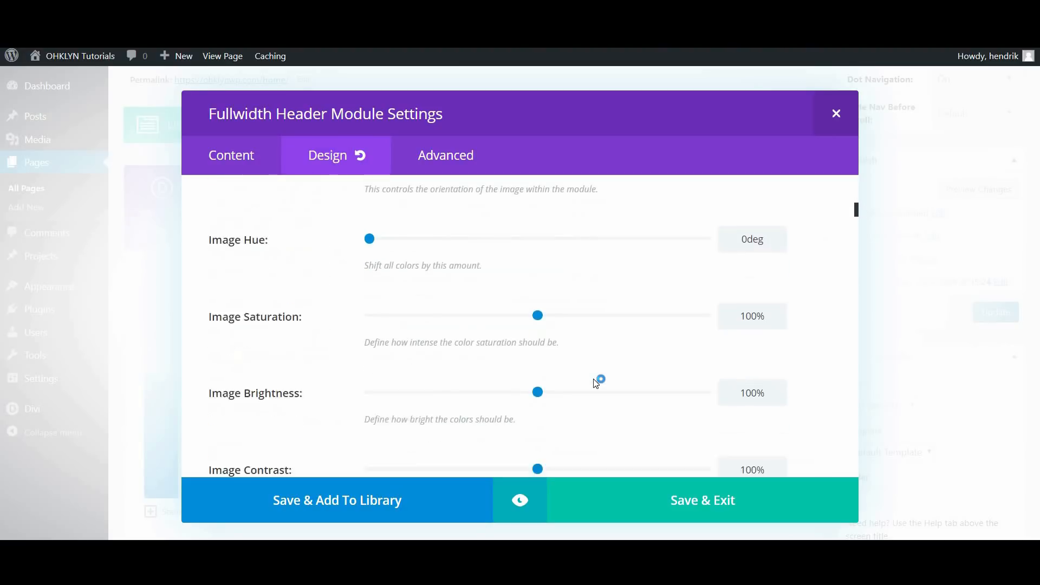
scroll(596, 383, down, 8)
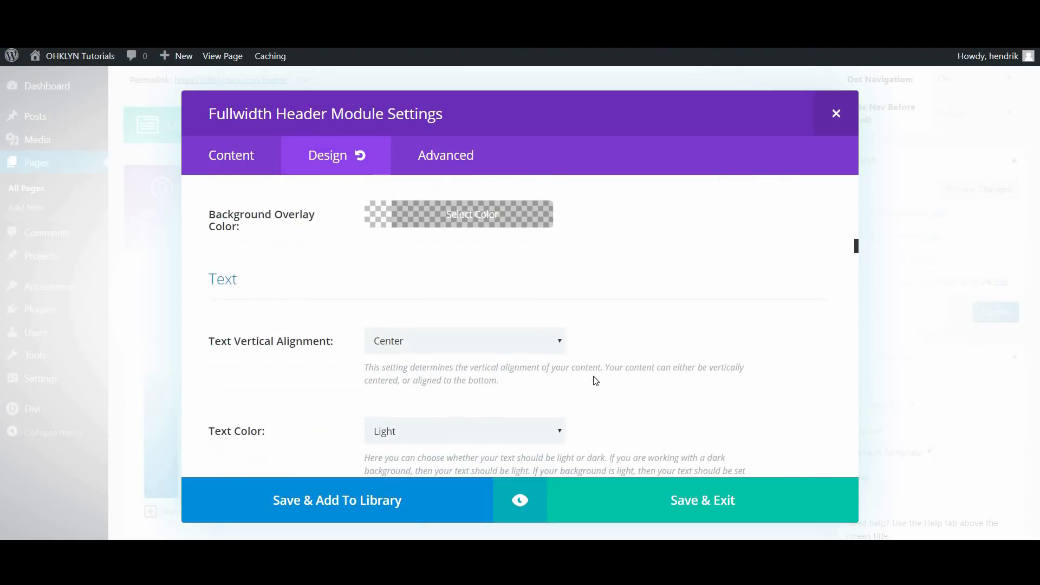
scroll(595, 381, down, 6)
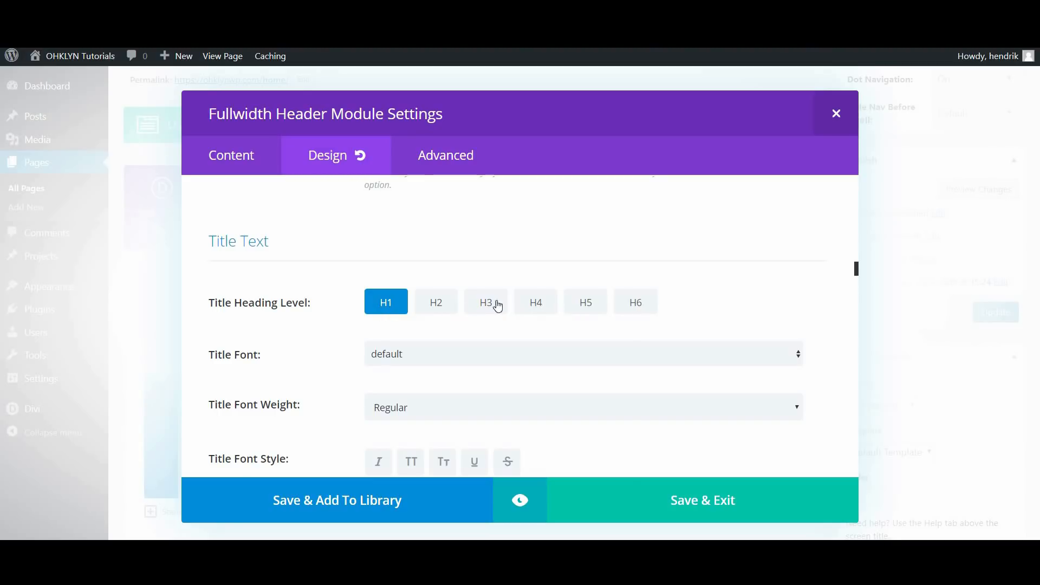
click(455, 308)
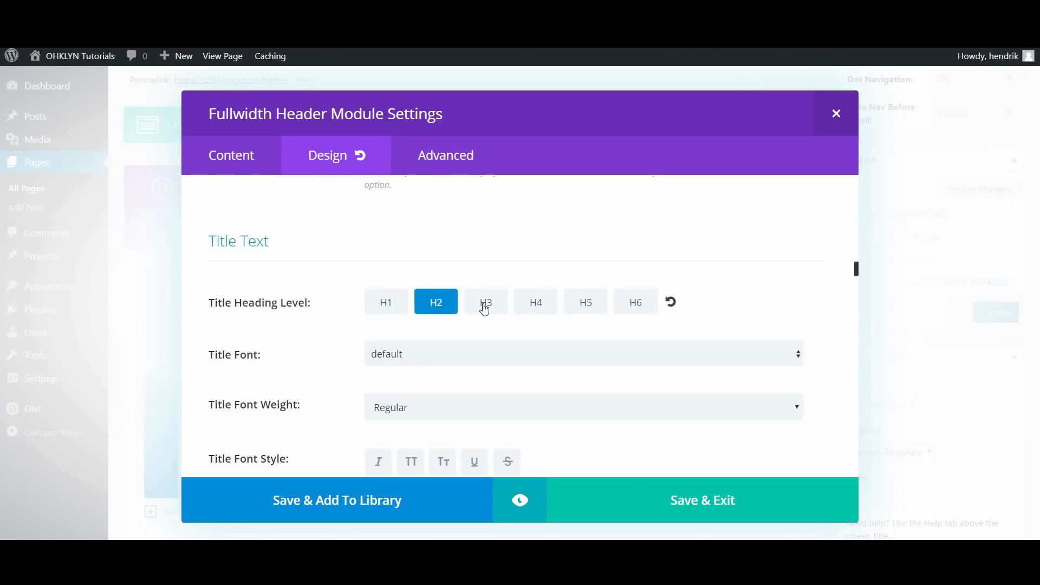
click(530, 309)
click(578, 308)
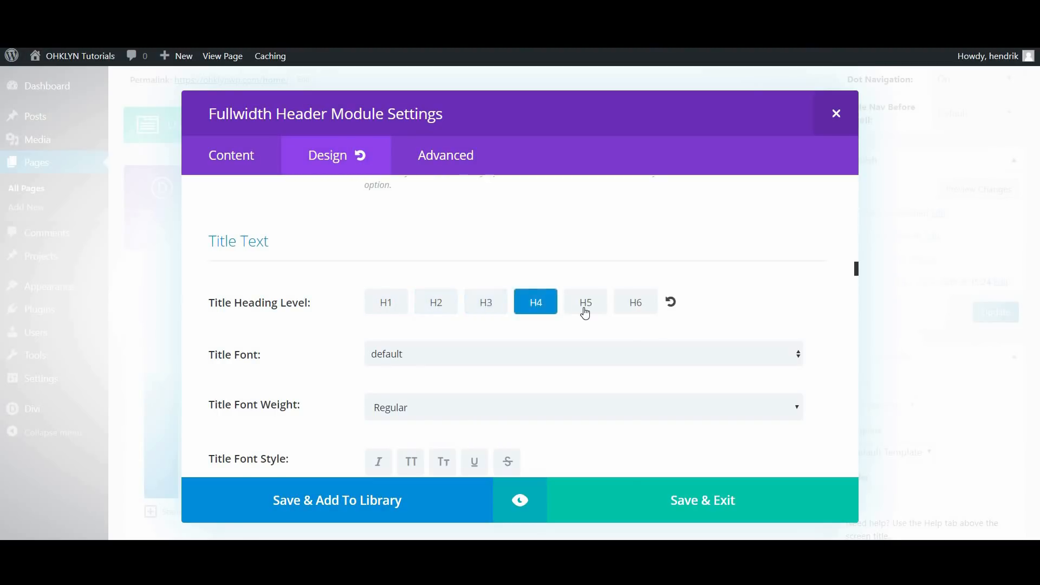
click(399, 309)
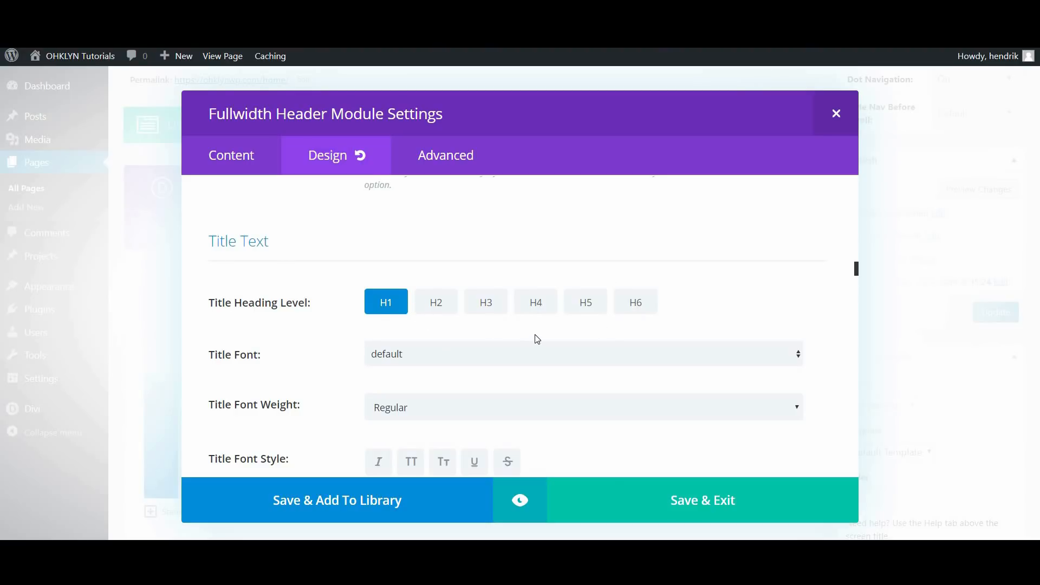
click(428, 306)
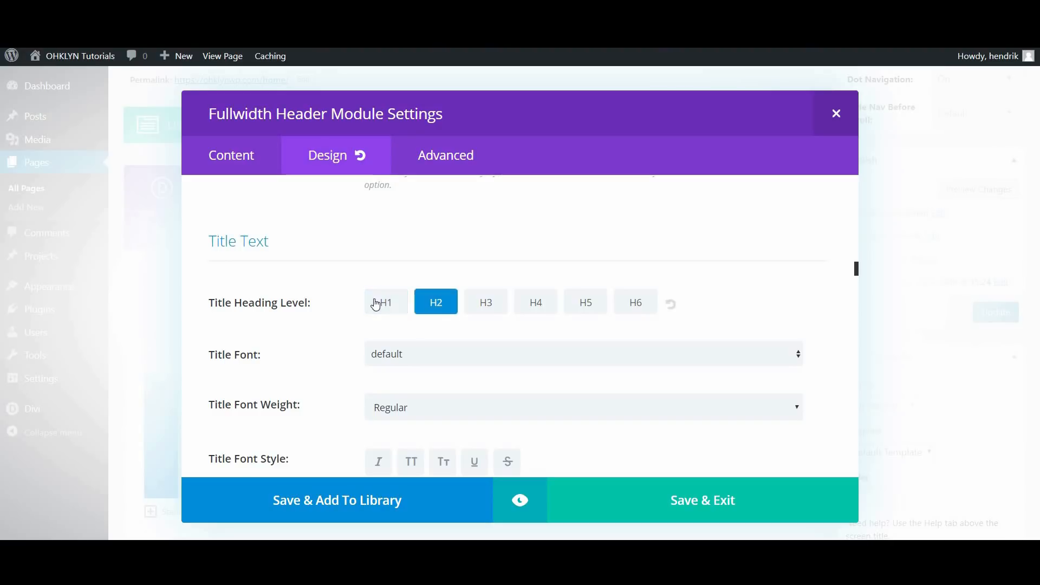
click(497, 308)
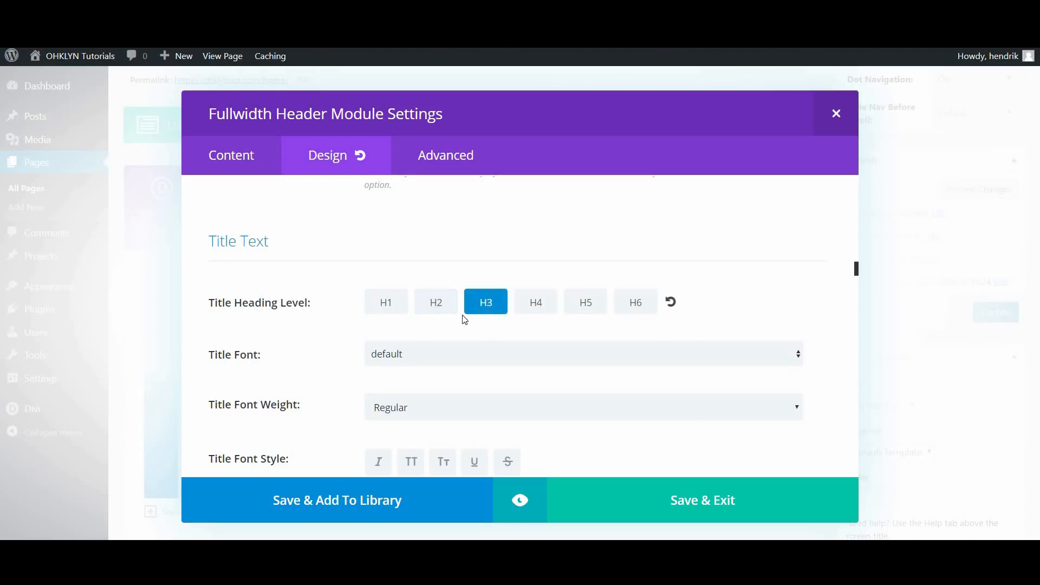
Step: Set the header module's title heading level to H1 and its title font weight to Bold
click(409, 301)
click(395, 305)
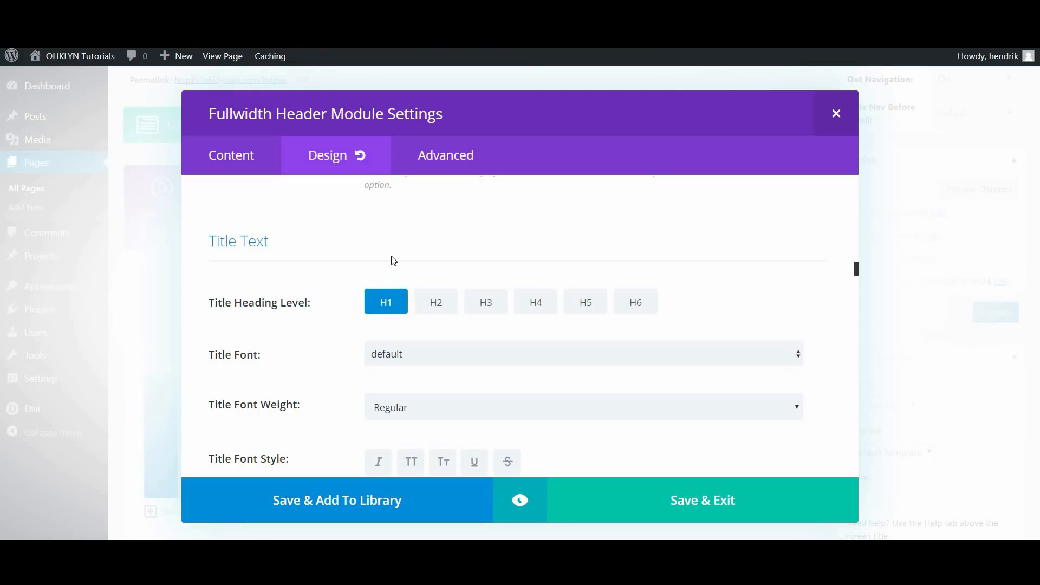
click(416, 281)
scroll(441, 302, down, 1)
click(443, 286)
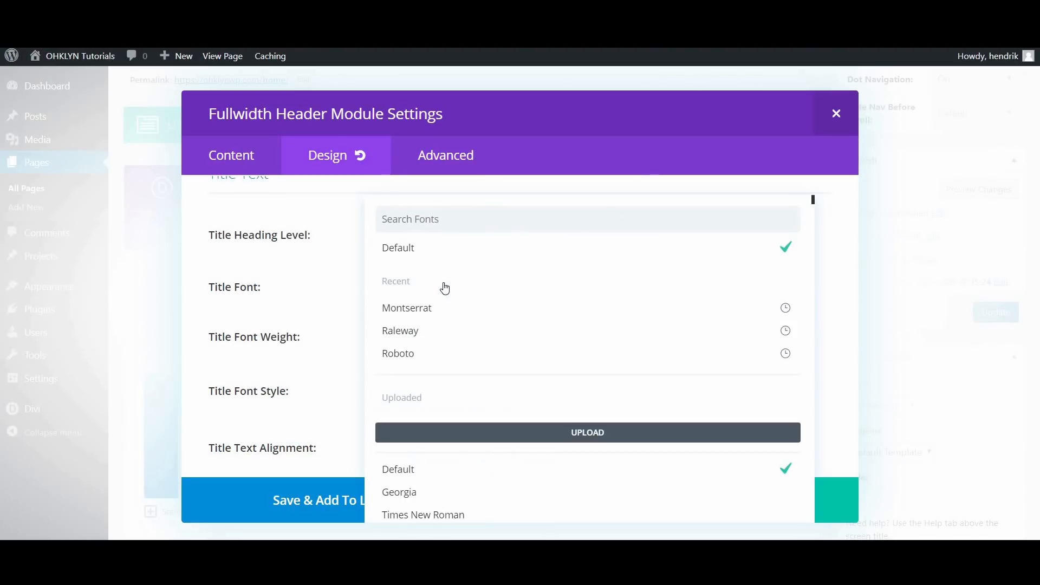
click(334, 279)
click(417, 340)
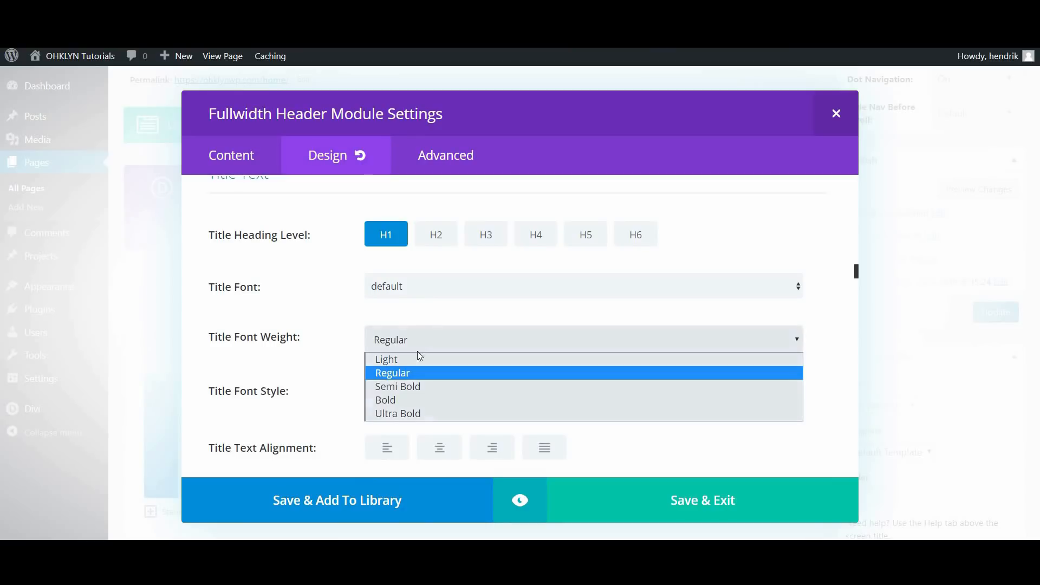
click(398, 400)
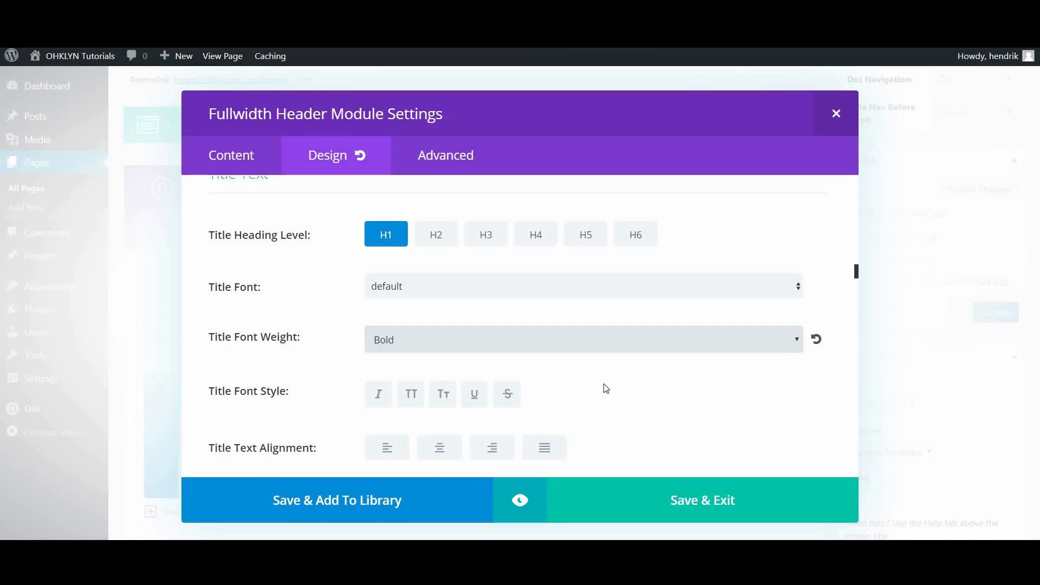
Step: Set the header module's title text color to white
scroll(603, 385, down, 3)
scroll(603, 386, down, 3)
scroll(598, 382, up, 3)
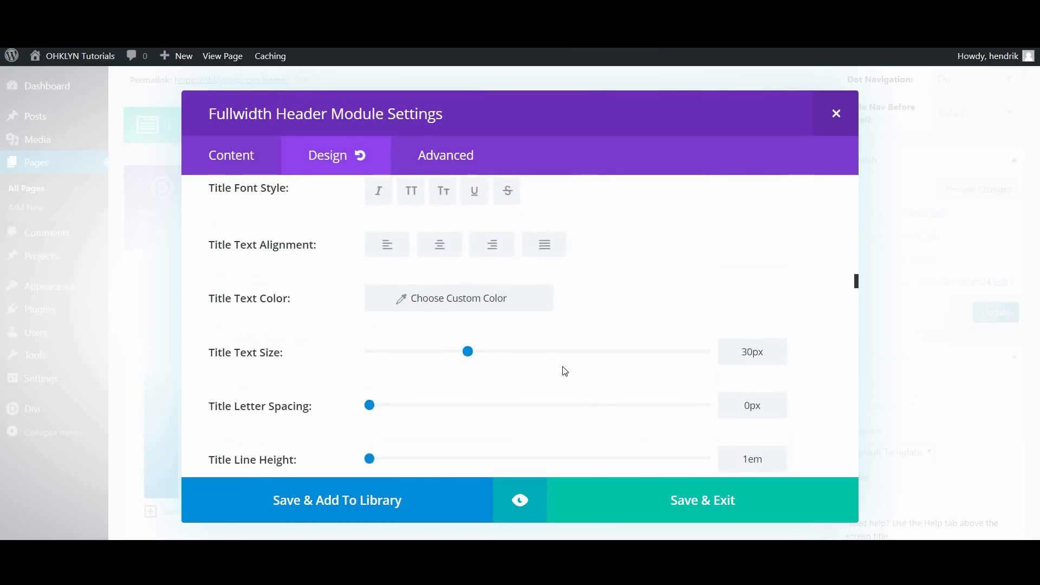
click(463, 304)
scroll(463, 337, down, 1)
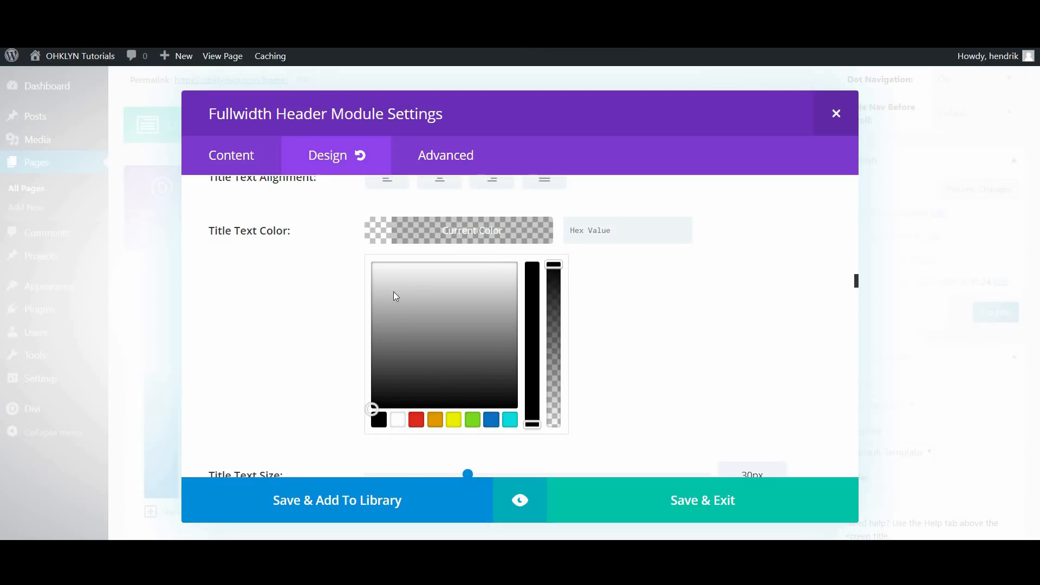
click(360, 241)
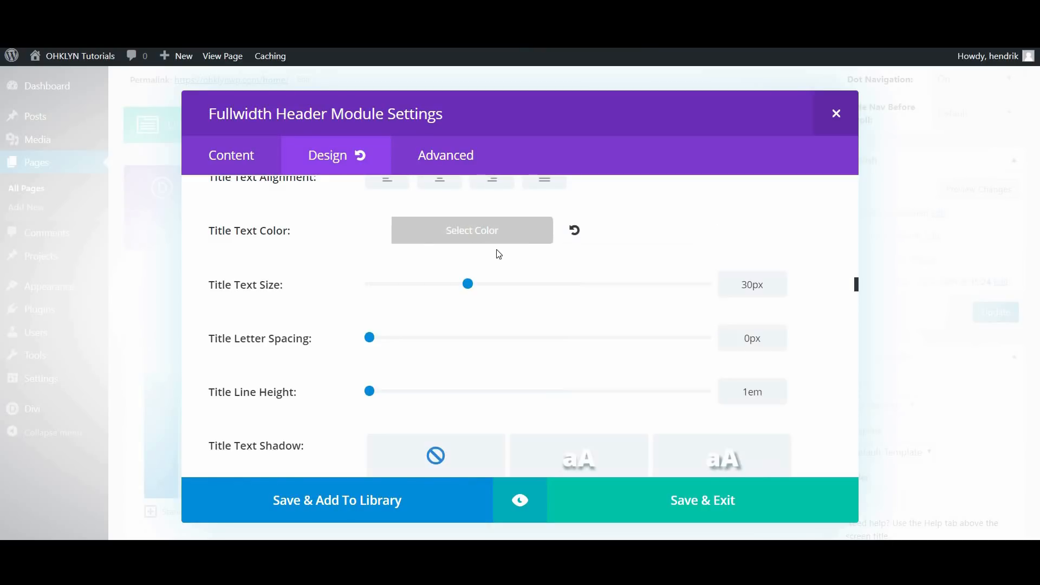
click(461, 237)
Step: Set the header module's title text size to 70px for desktop
scroll(609, 333, down, 4)
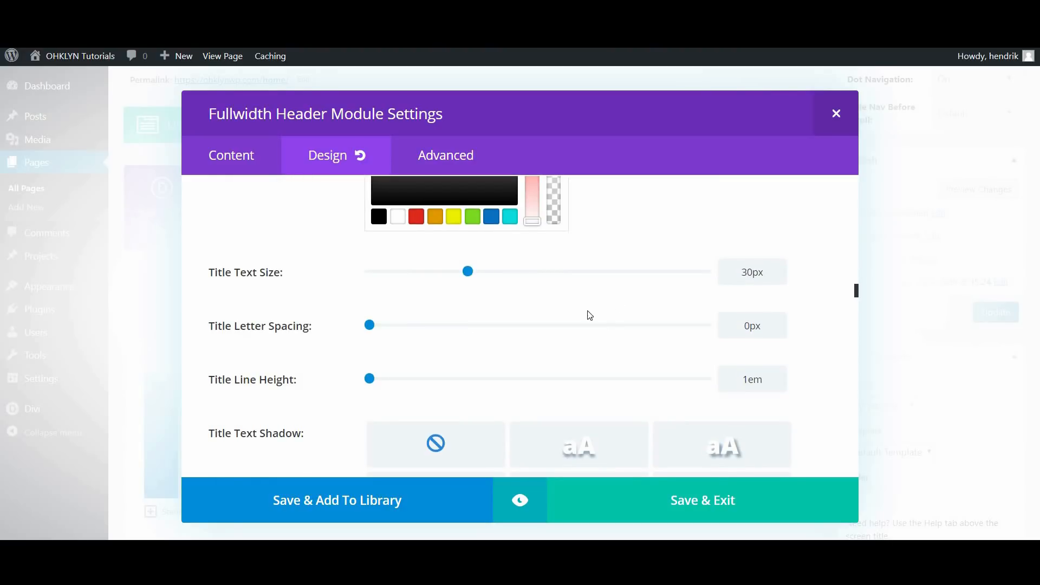
drag(751, 273, 741, 272)
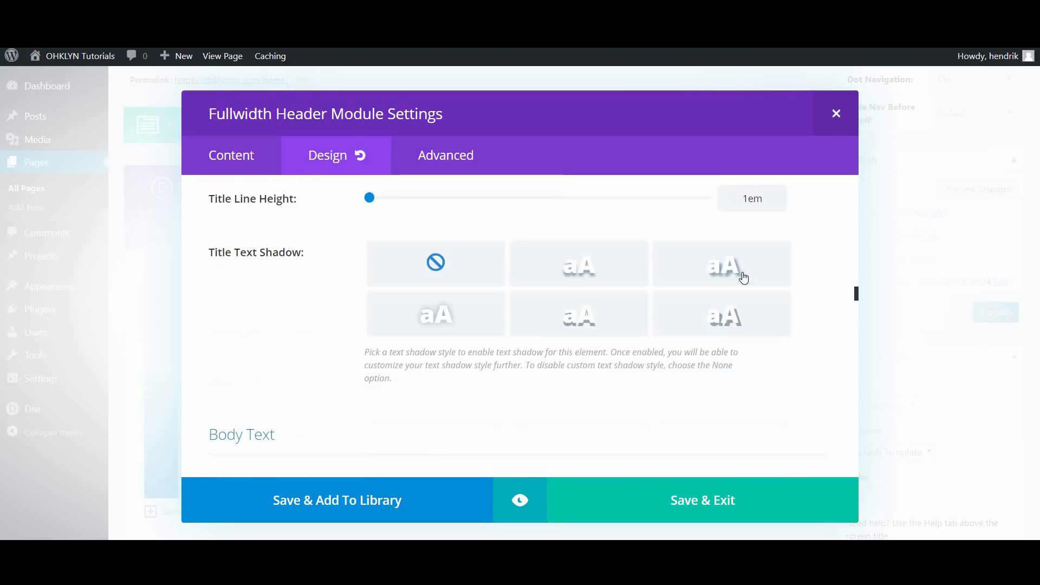
text(70)
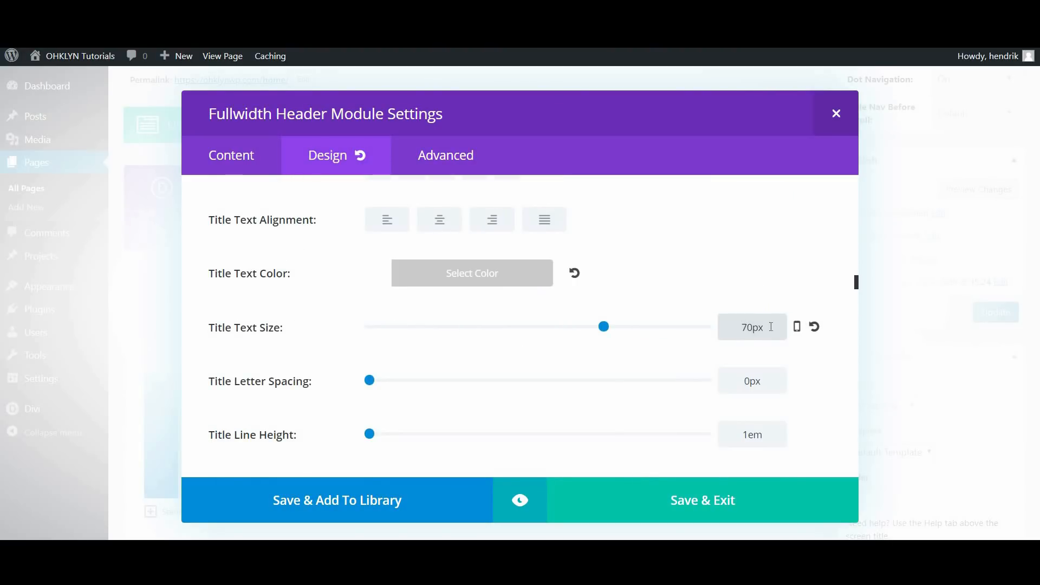
Step: Enable responsive values for the title text size and set the tablet size to 50px
click(797, 327)
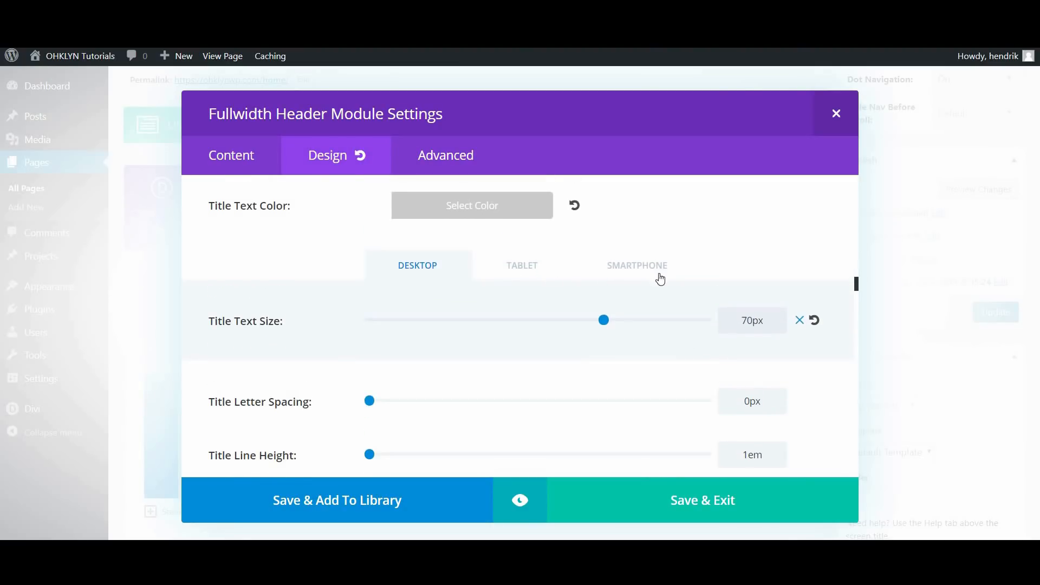
click(535, 274)
click(626, 272)
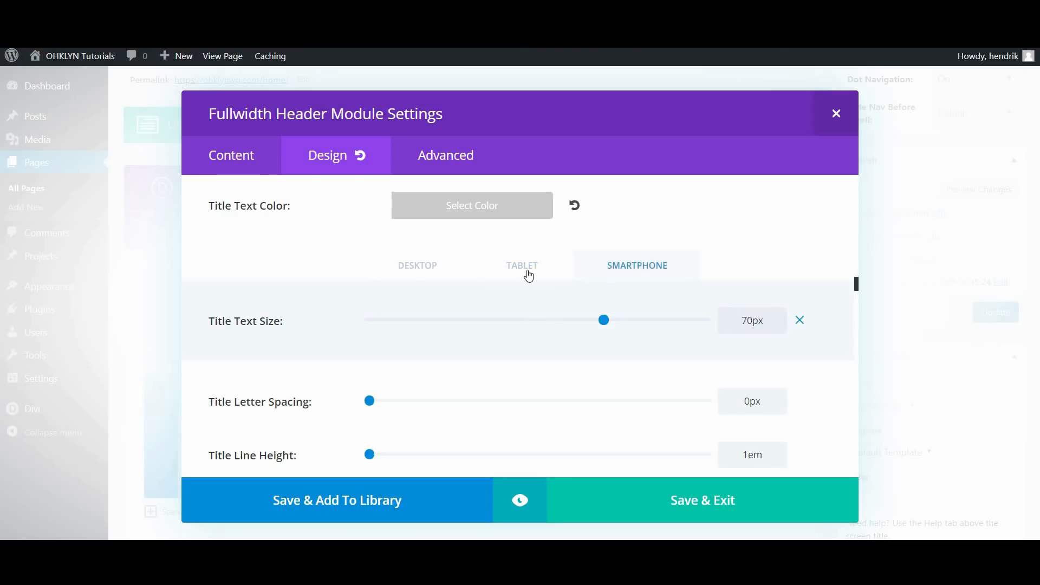
click(526, 276)
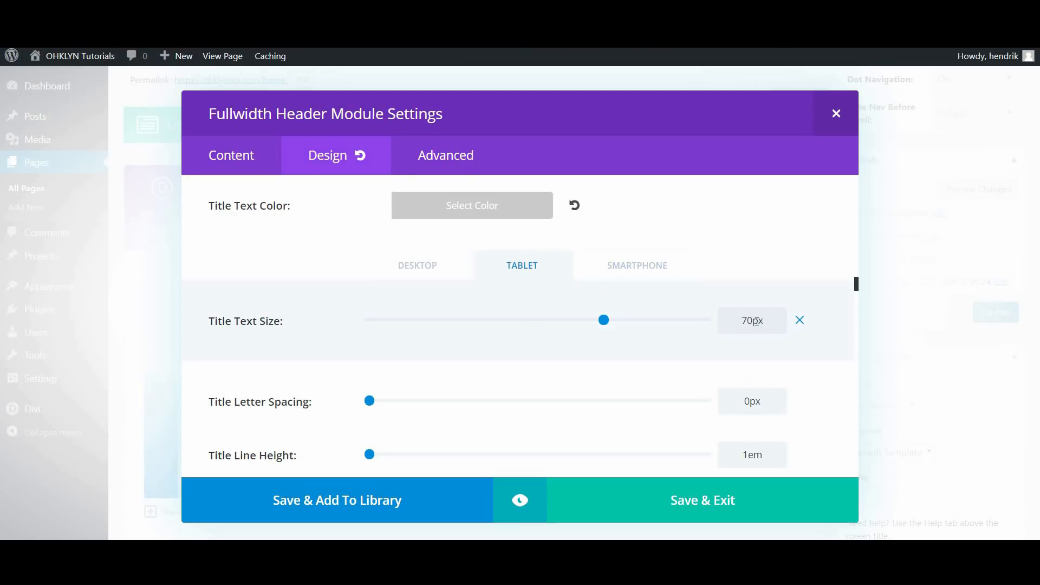
drag(752, 322, 748, 321)
key(BackSpace)
text(50)
Step: Set the smartphone title text size to 24px and return to the desktop value
click(646, 266)
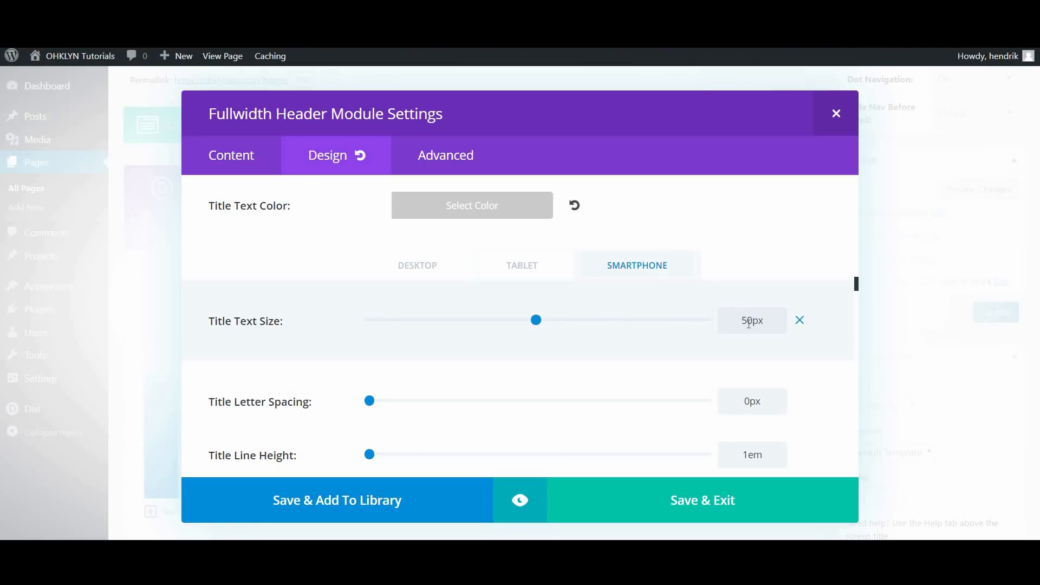
drag(744, 320, 742, 320)
text(24)
click(509, 266)
click(461, 284)
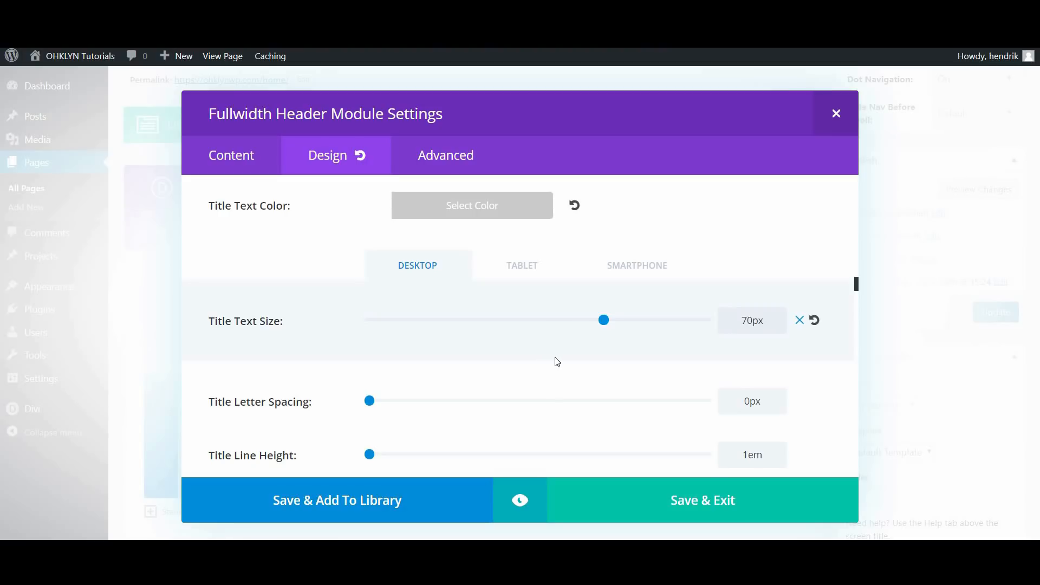
Step: Set the title letter spacing to 2px and the title line height to 1.3em
scroll(534, 366, down, 1)
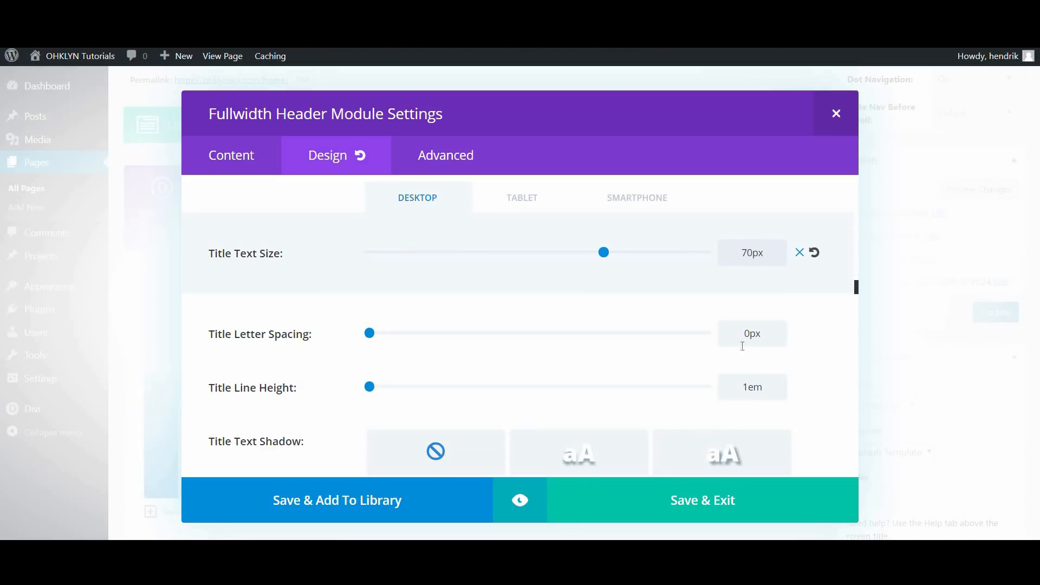
click(748, 335)
text(2)
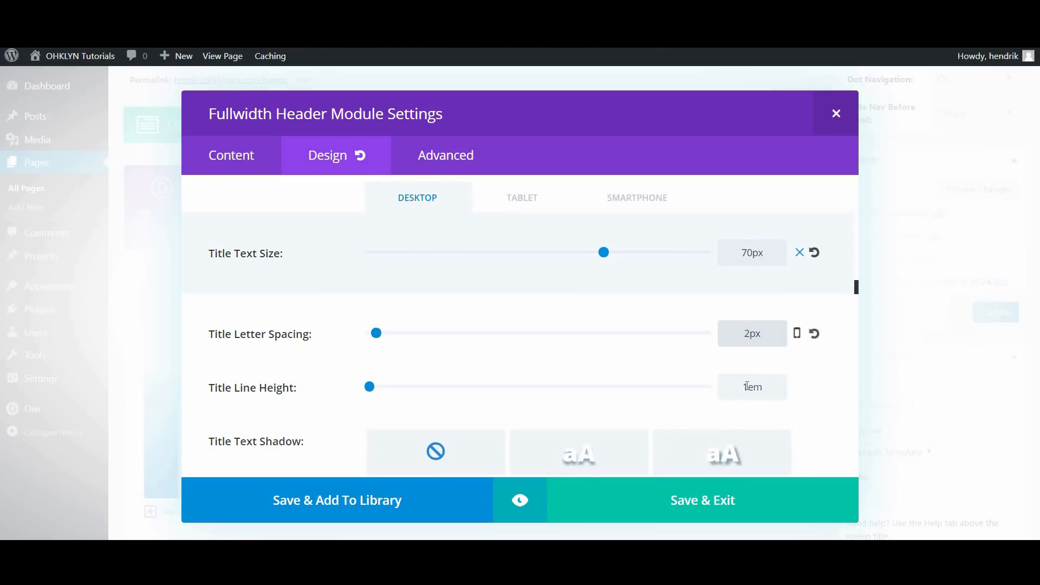
click(750, 386)
text(.3)
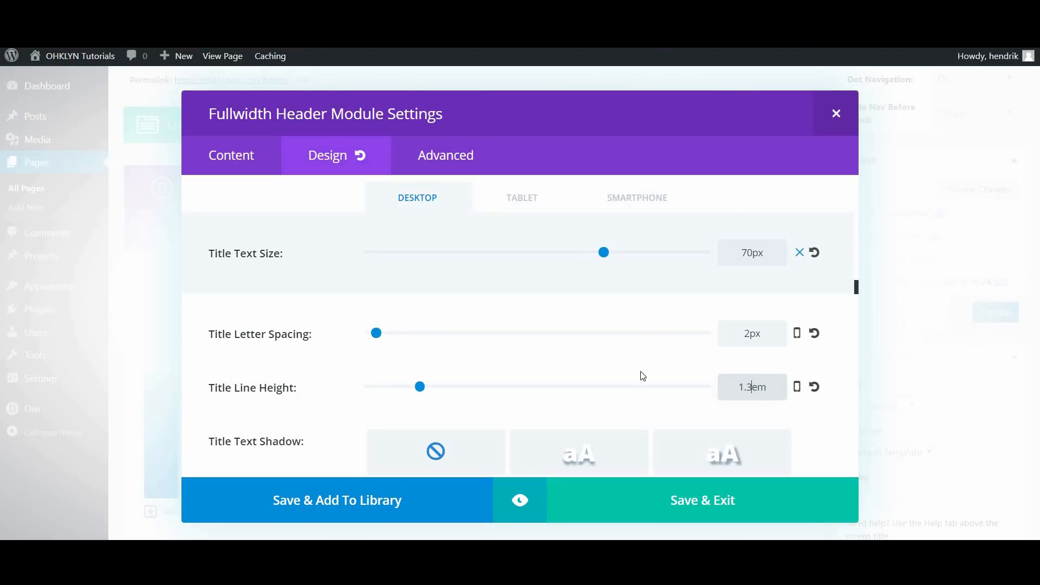
Step: Set the header module's body text font to Raleway
scroll(600, 383, down, 7)
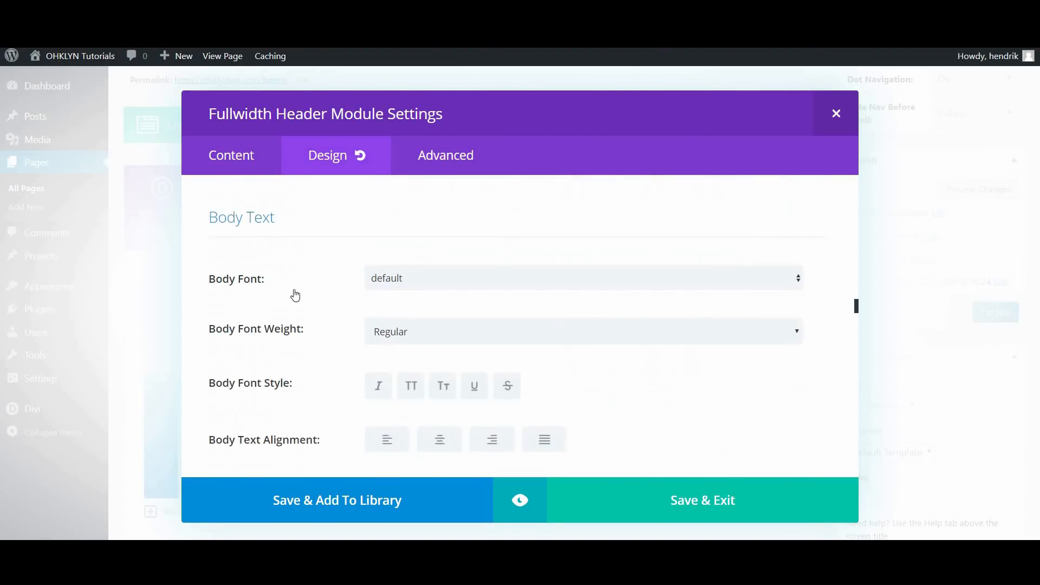
click(462, 282)
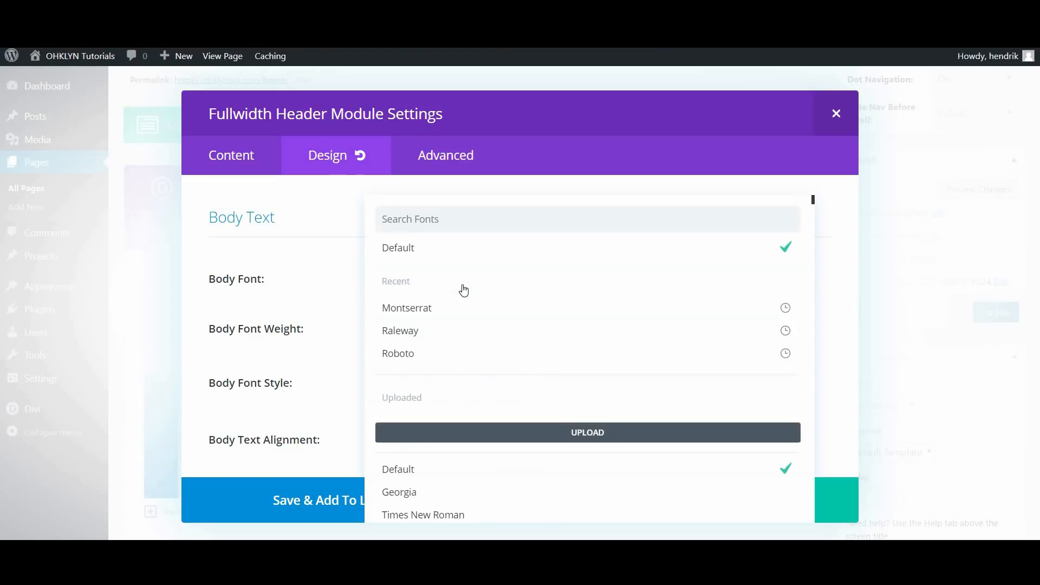
click(433, 331)
scroll(435, 338, down, 8)
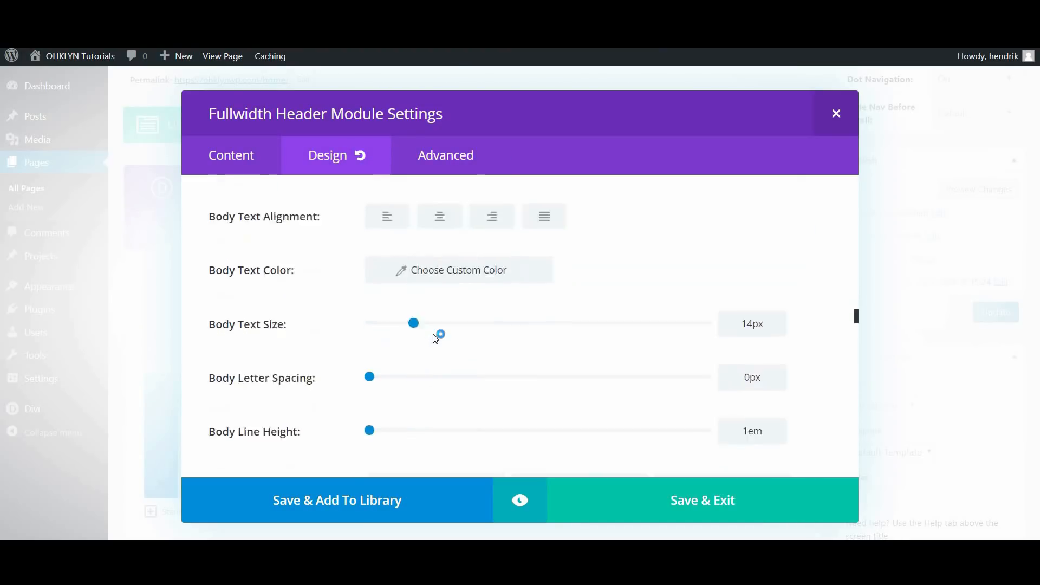
Step: Choose a recently used font for the subhead text and set the subhead text size to 34px
scroll(435, 338, down, 5)
scroll(432, 336, up, 1)
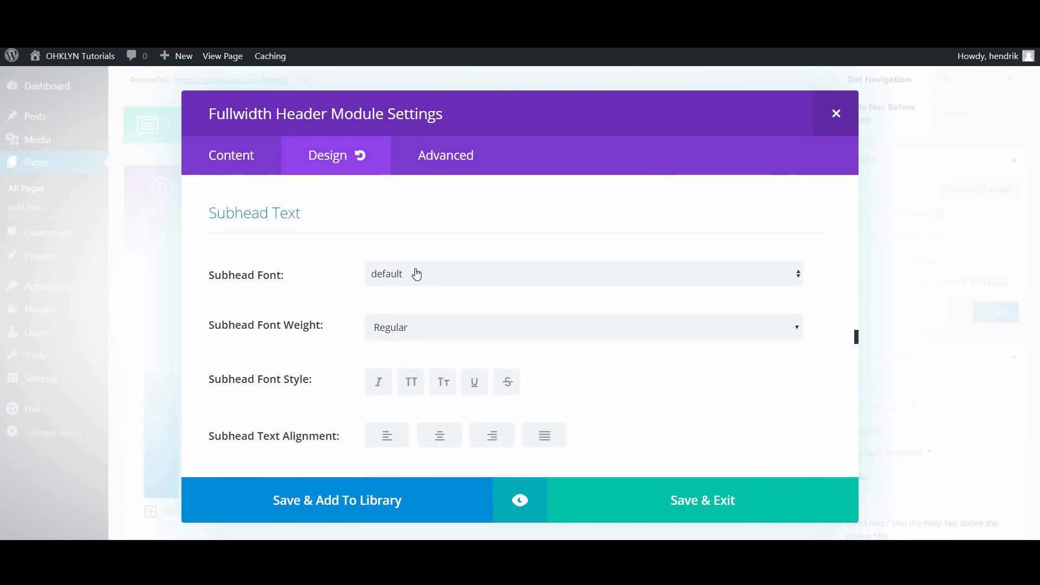
click(414, 274)
click(423, 332)
scroll(424, 341, down, 5)
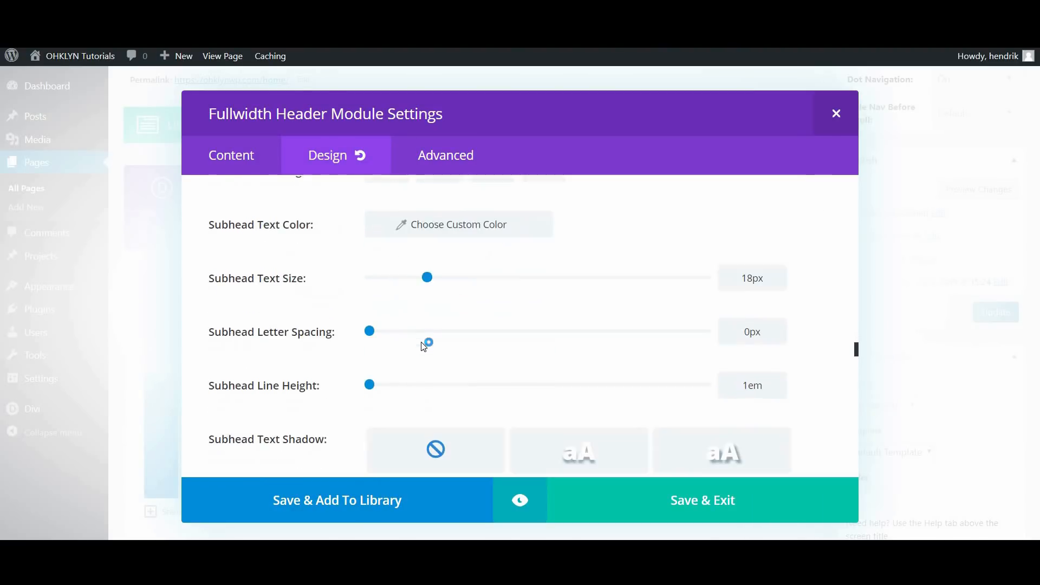
drag(752, 273, 742, 273)
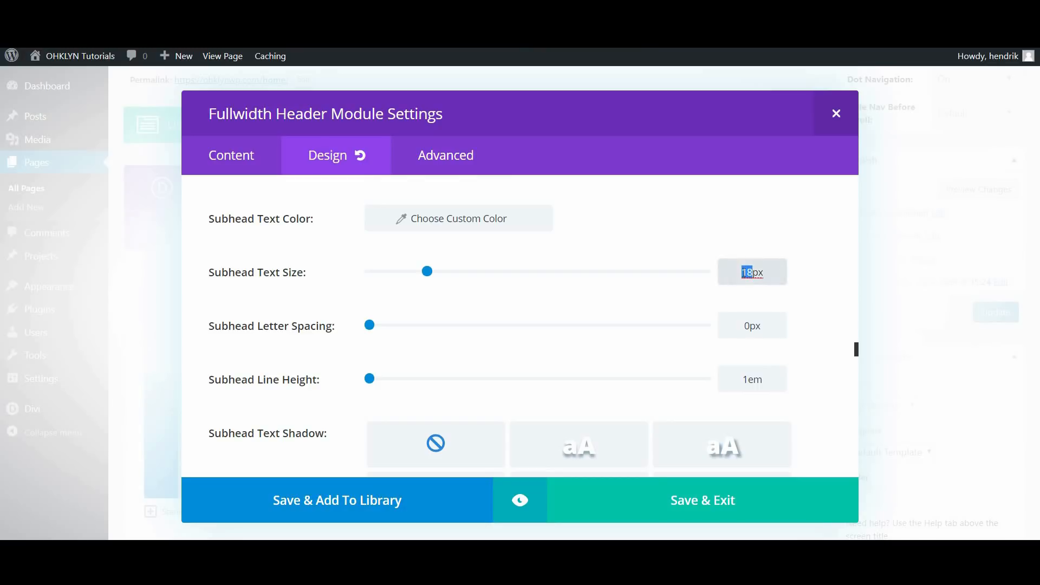
text(34)
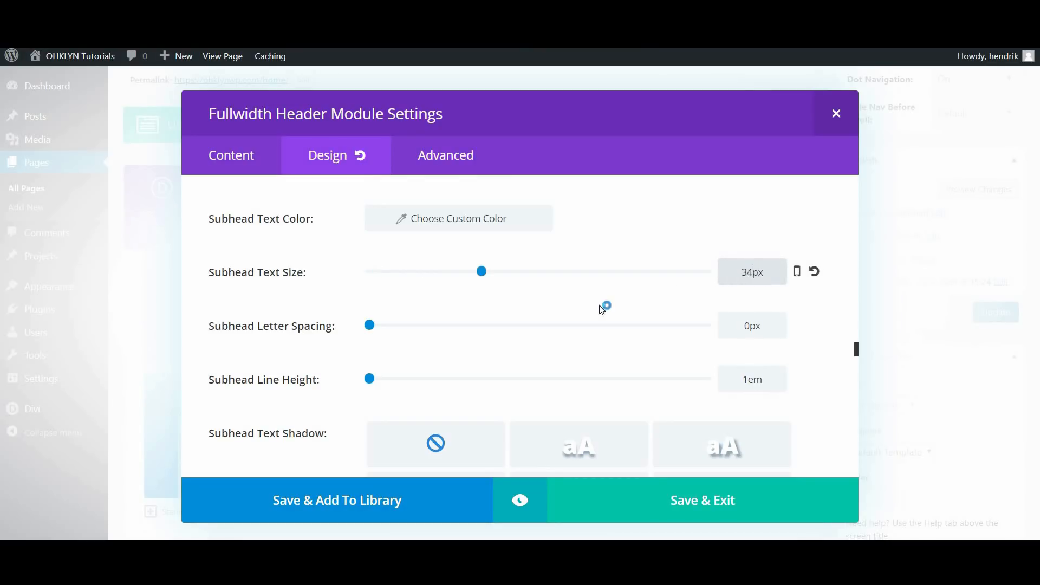
Step: Enable responsive subhead text sizes and set them to 24px for tablet and 16px for smartphone
click(796, 273)
click(521, 278)
drag(753, 333, 742, 333)
text(24)
click(644, 280)
text(16)
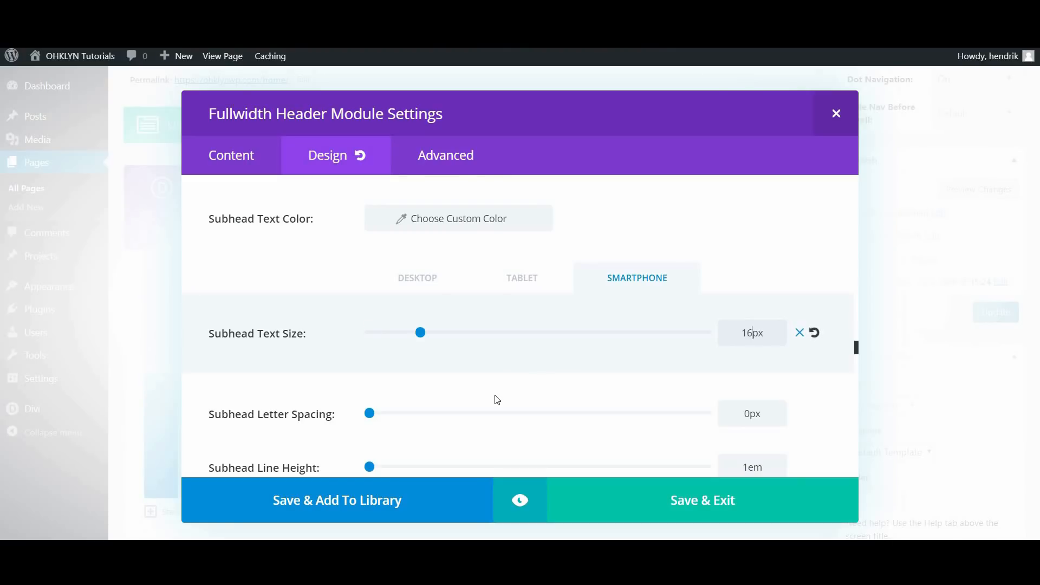
Step: Turn on custom styles for Button Two and set its text size to 18
scroll(494, 399, down, 6)
scroll(494, 399, down, 3)
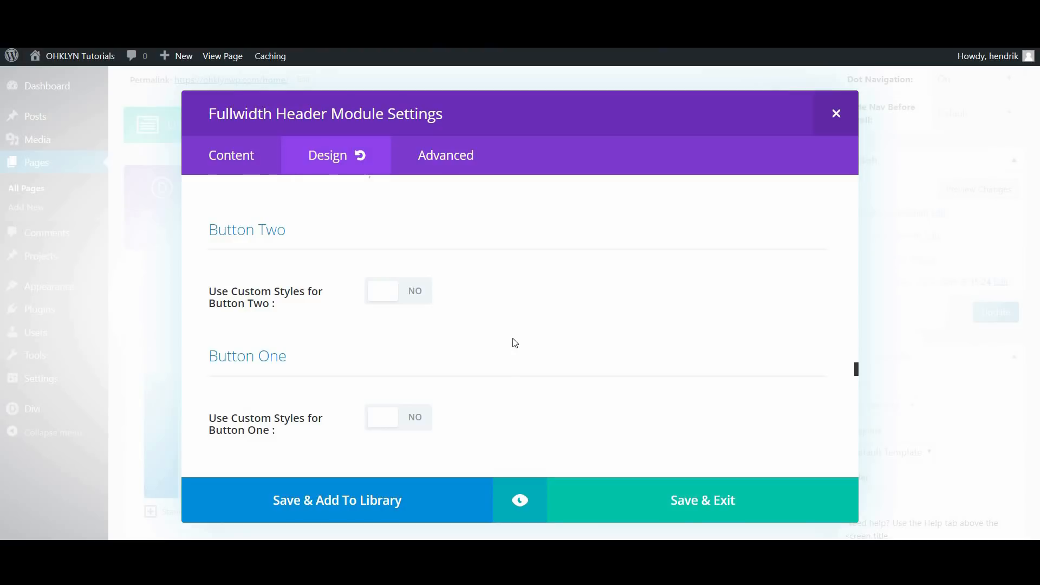
click(391, 290)
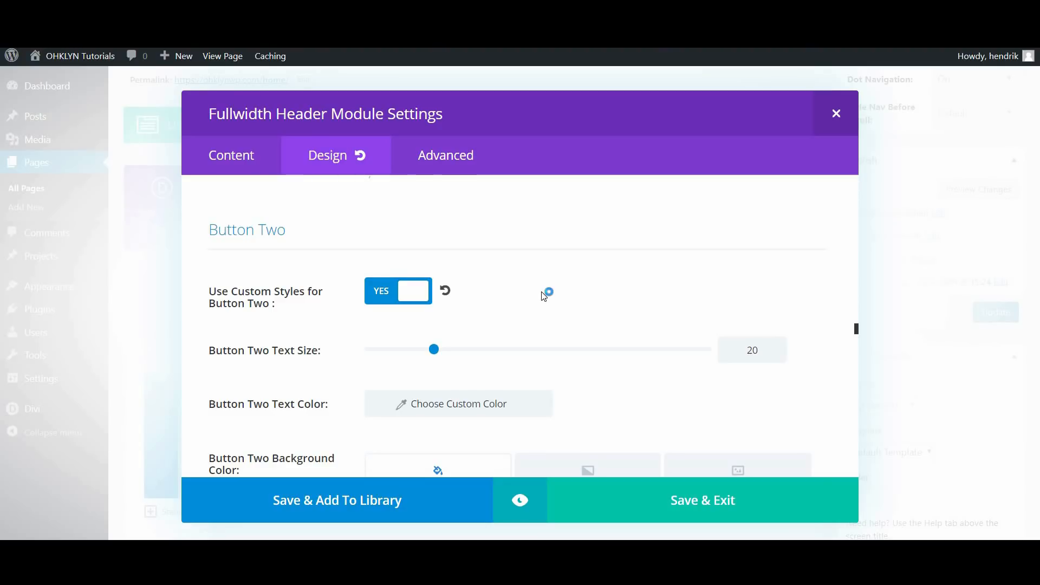
scroll(546, 298, down, 2)
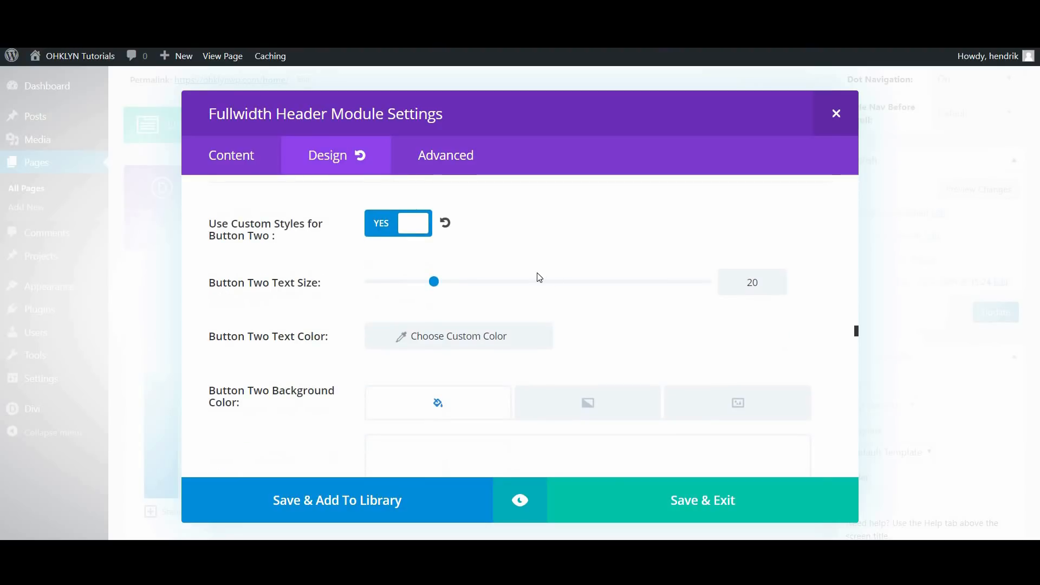
scroll(538, 273, up, 2)
double_click(747, 348)
text(18)
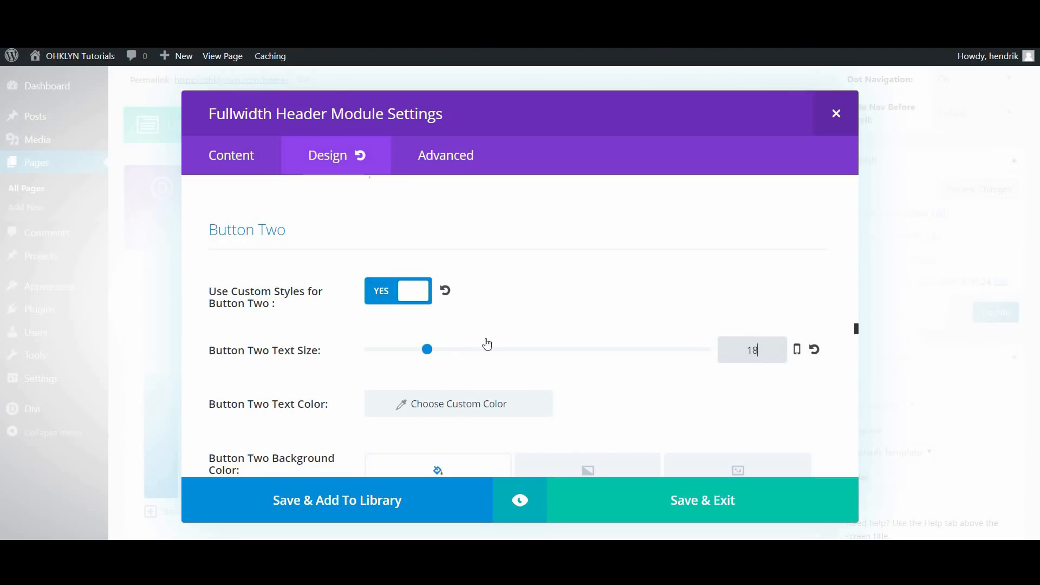
Step: Set Button Two's text color to white, #ffffff
scroll(460, 343, down, 2)
click(428, 343)
scroll(438, 337, down, 2)
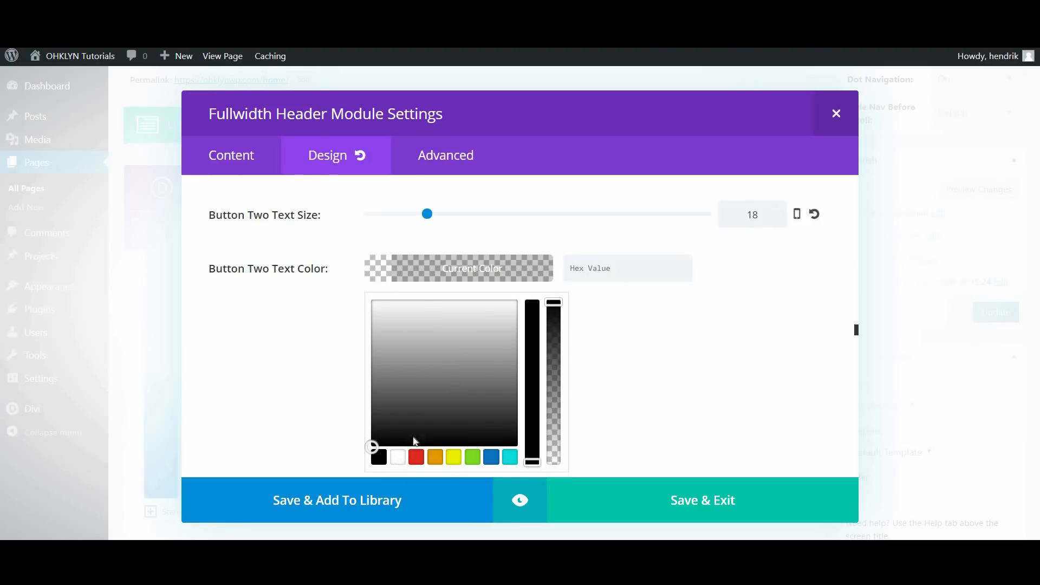
click(397, 457)
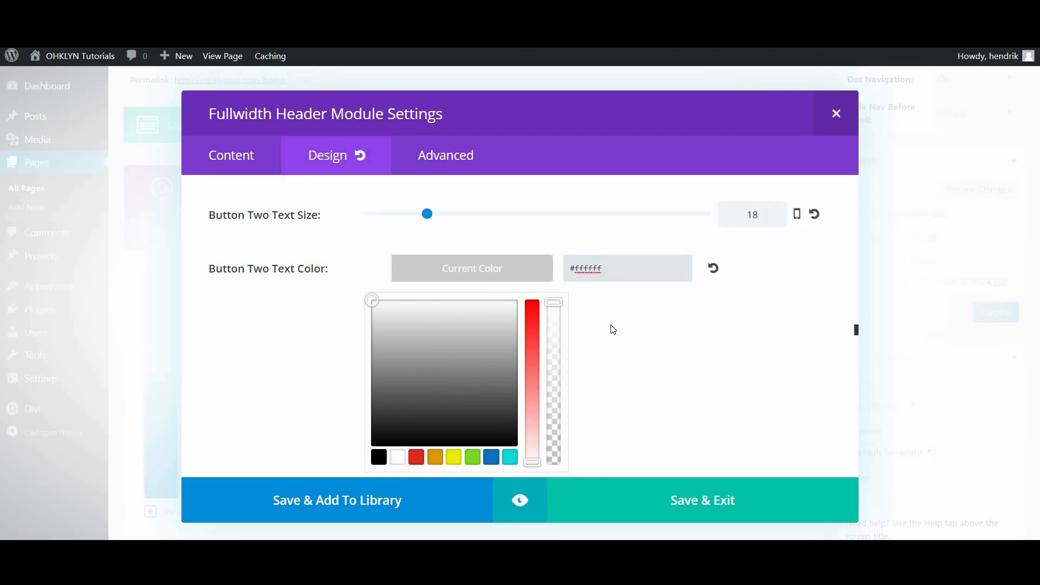
Step: Set Button Two's border width to 3
scroll(607, 351, down, 5)
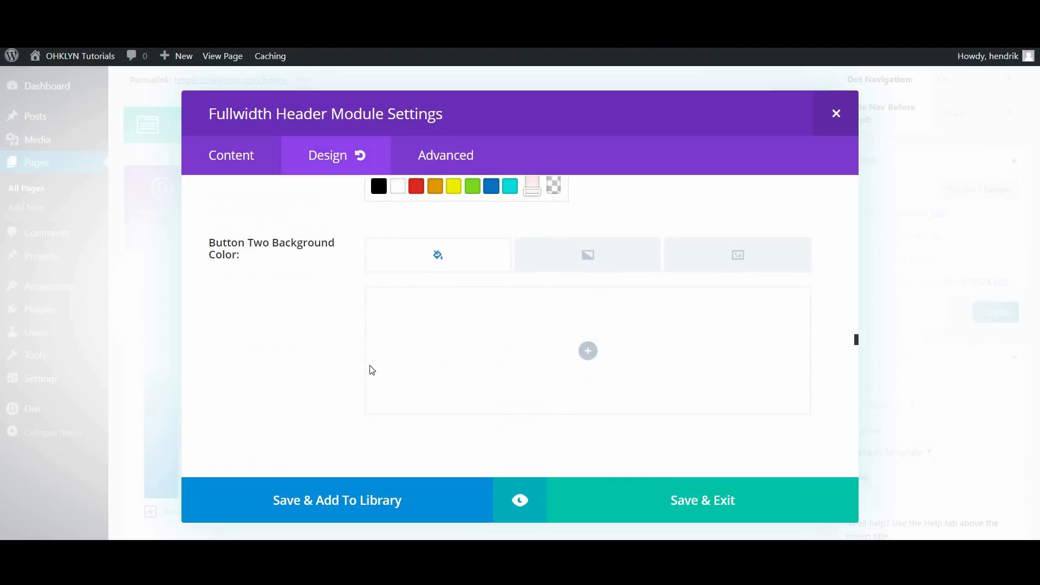
click(543, 377)
scroll(545, 374, down, 4)
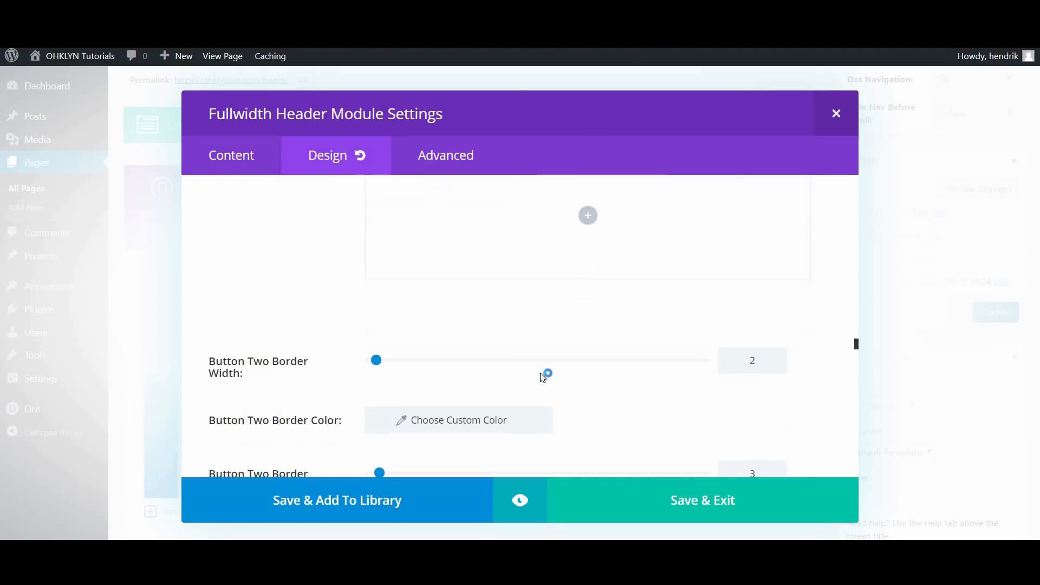
double_click(747, 295)
text(3)
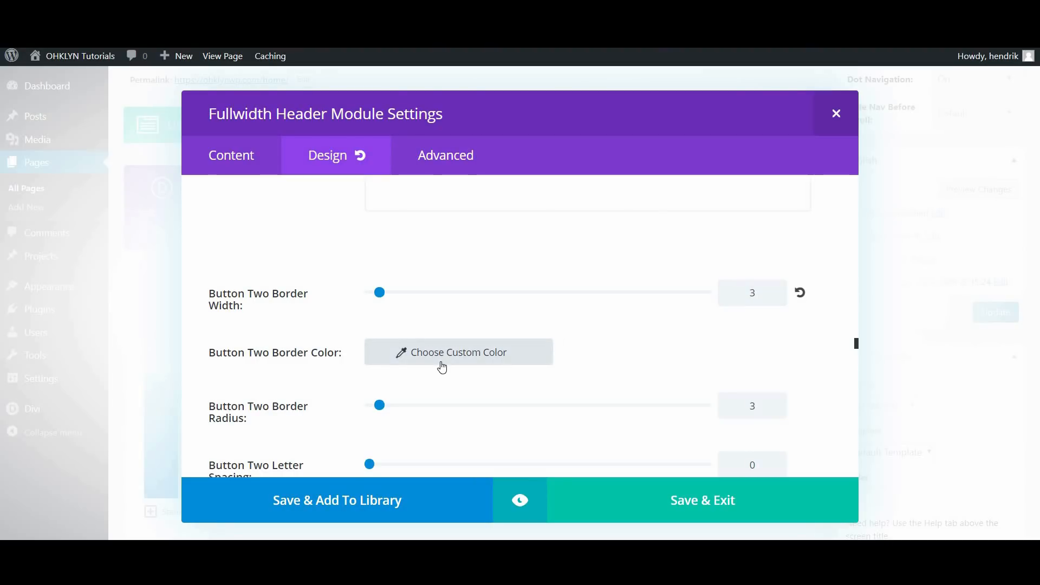
Step: Set Button Two's border color to white
click(443, 366)
click(353, 379)
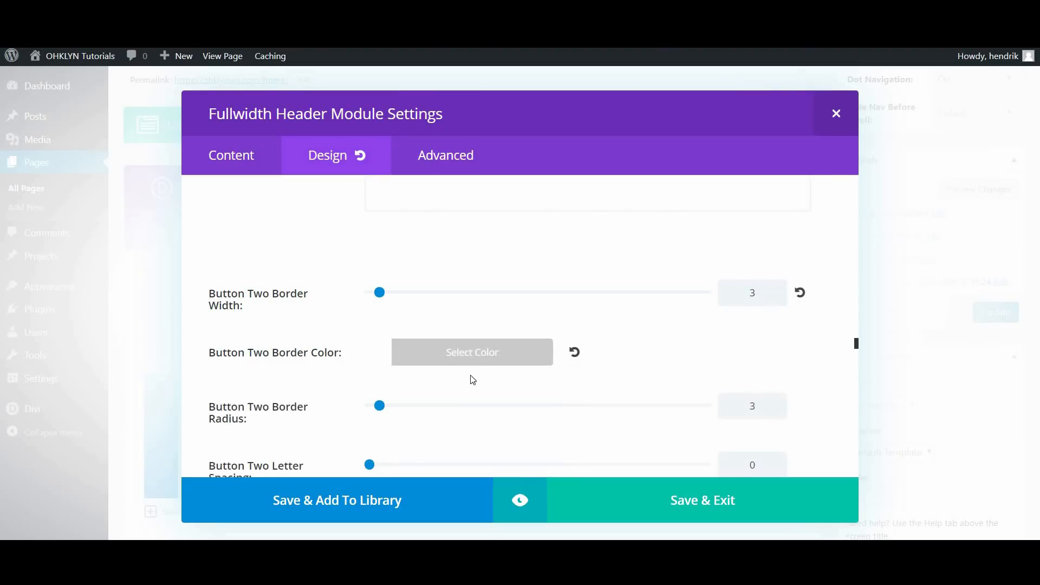
scroll(471, 373, down, 3)
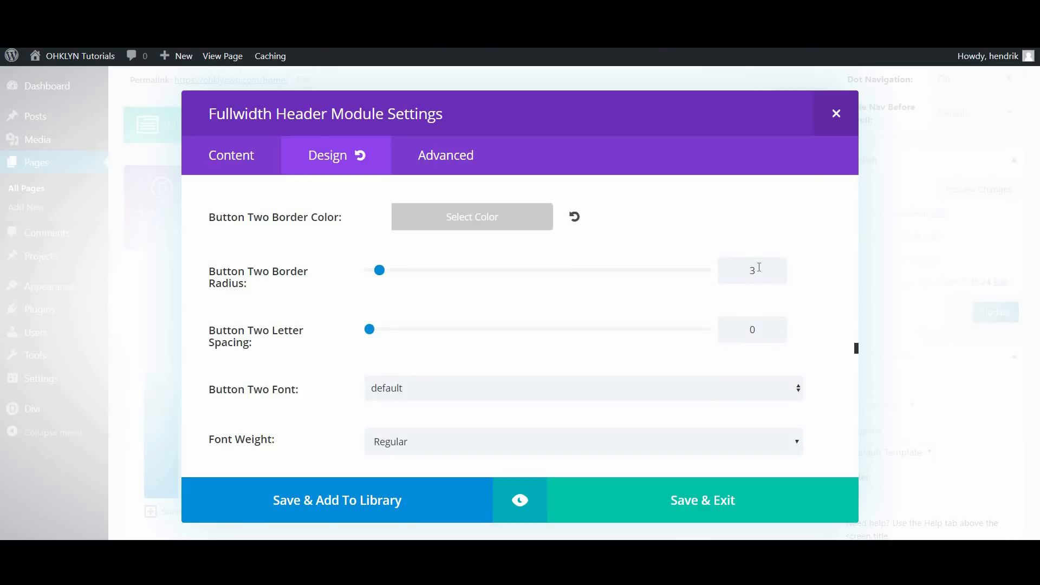
Step: Set Button Two's font weight to Ultra Bold and turn off its icon
click(589, 291)
scroll(562, 279, down, 2)
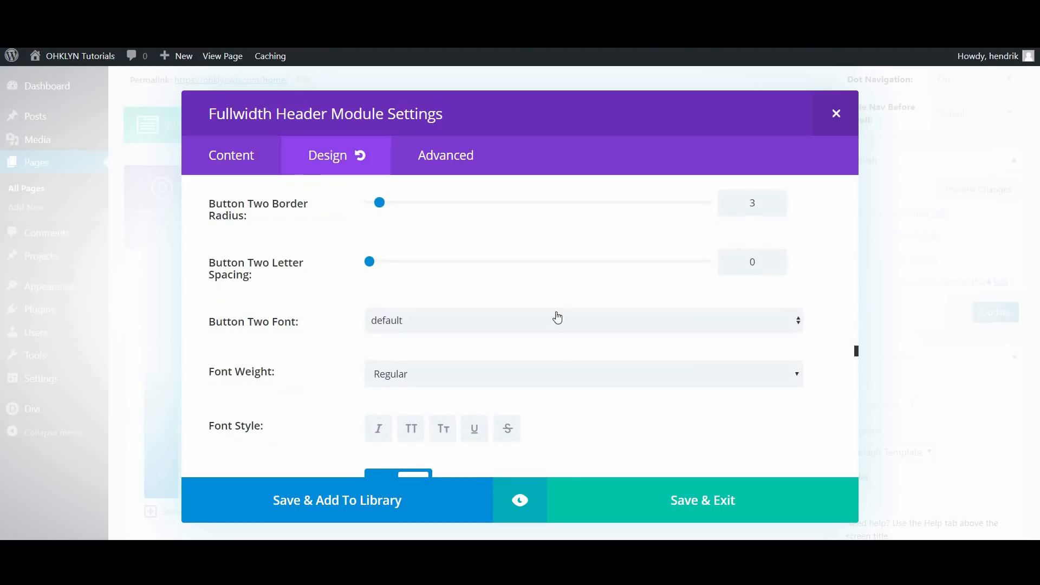
click(538, 307)
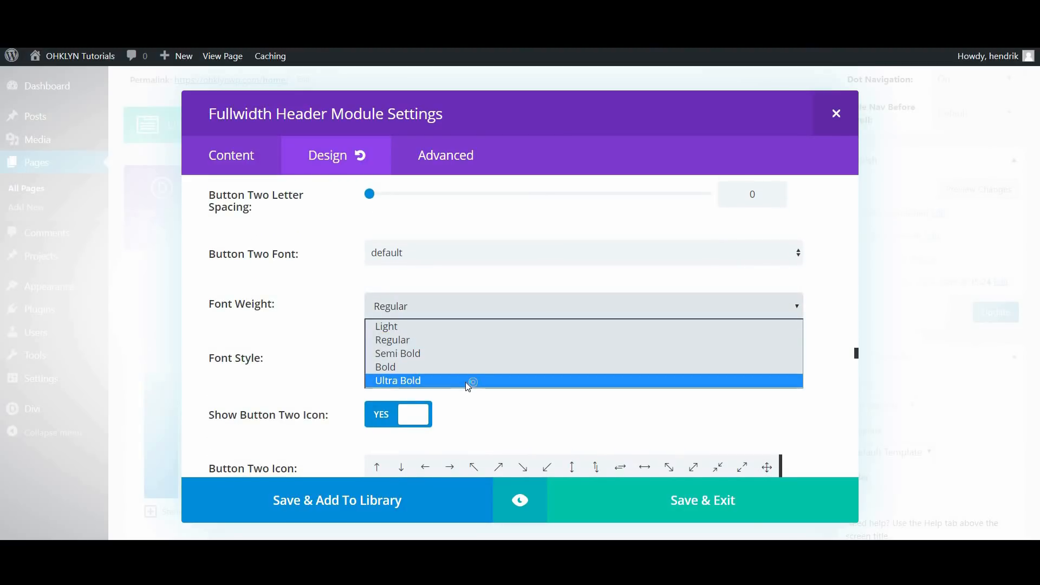
click(467, 382)
scroll(469, 406, down, 1)
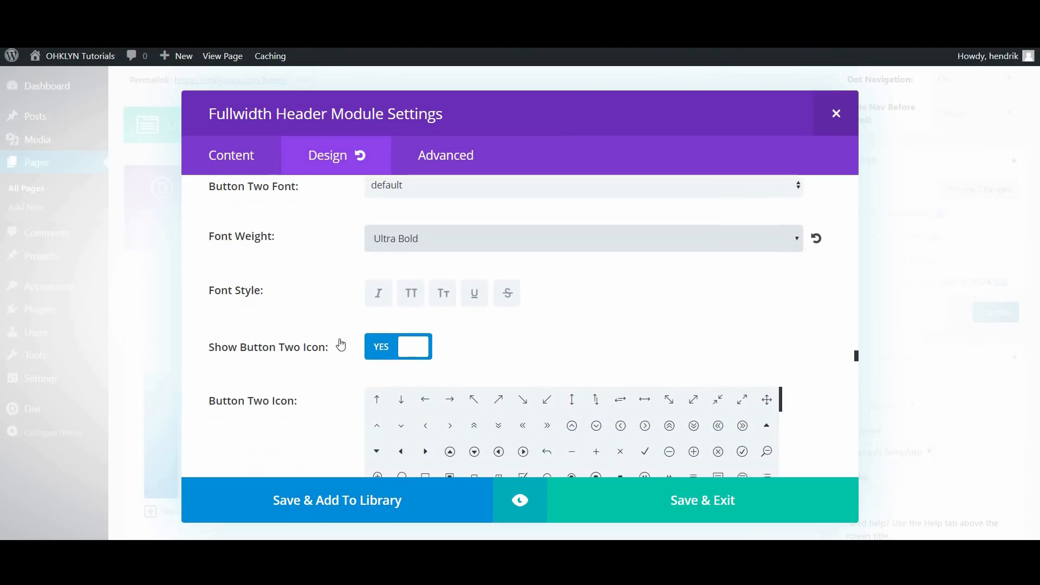
click(394, 348)
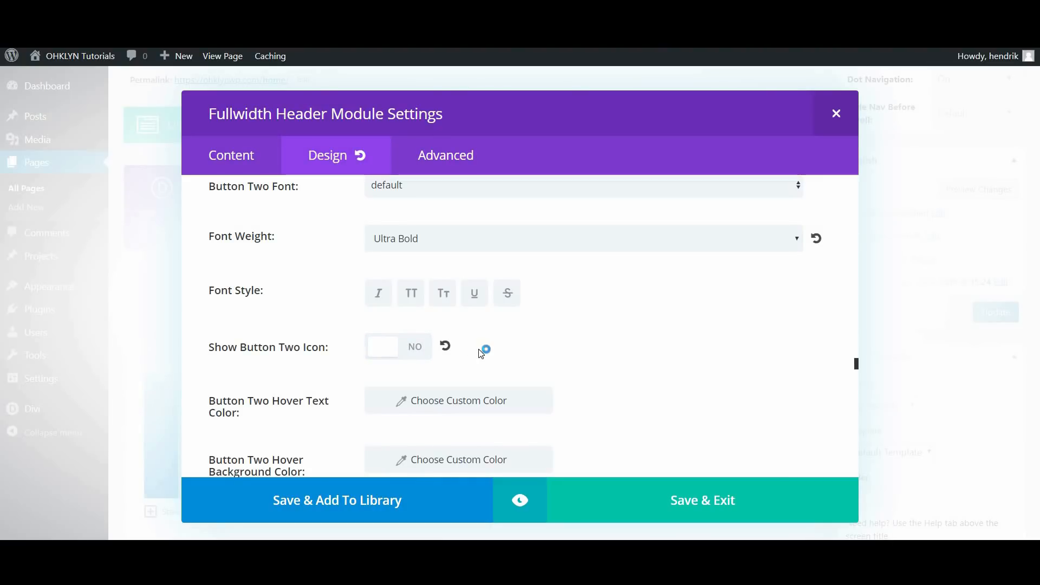
Step: Set Button Two's hover text color to white, #ffffff
scroll(481, 353, down, 2)
click(466, 271)
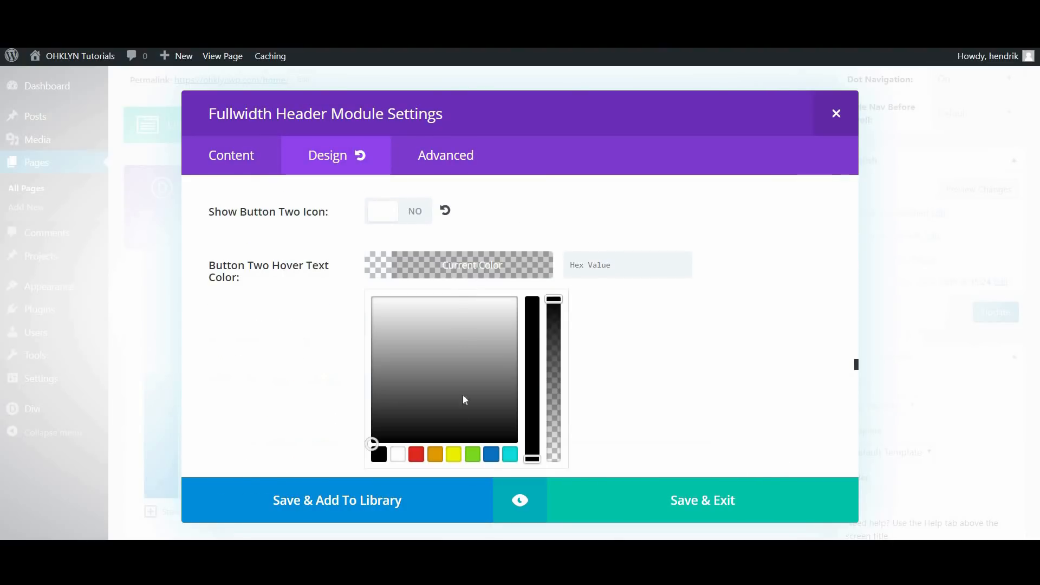
click(398, 454)
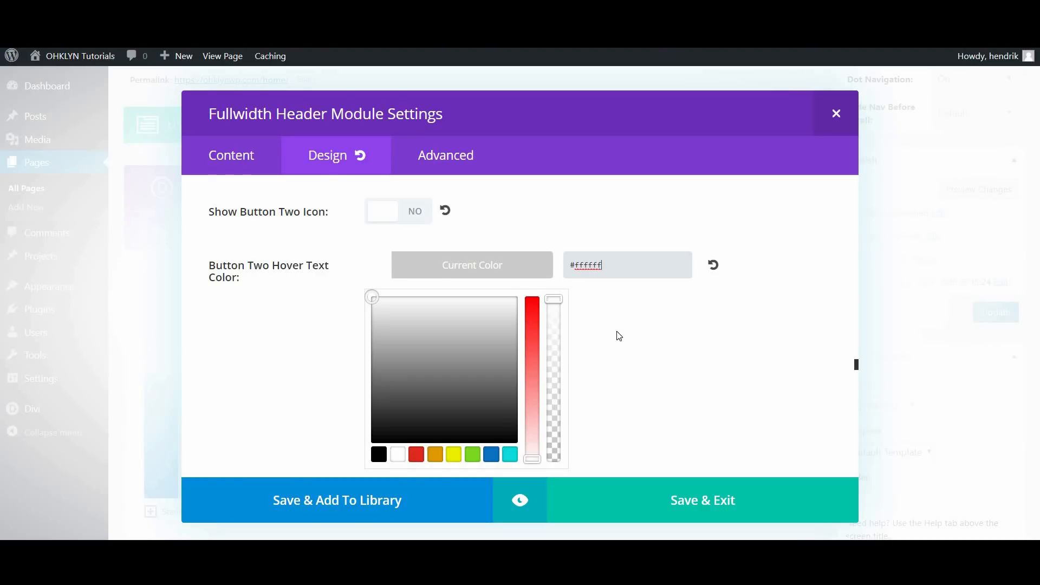
Step: Set Button Two's hover background color to turquoise, #0ddadd
scroll(619, 336, down, 4)
click(473, 320)
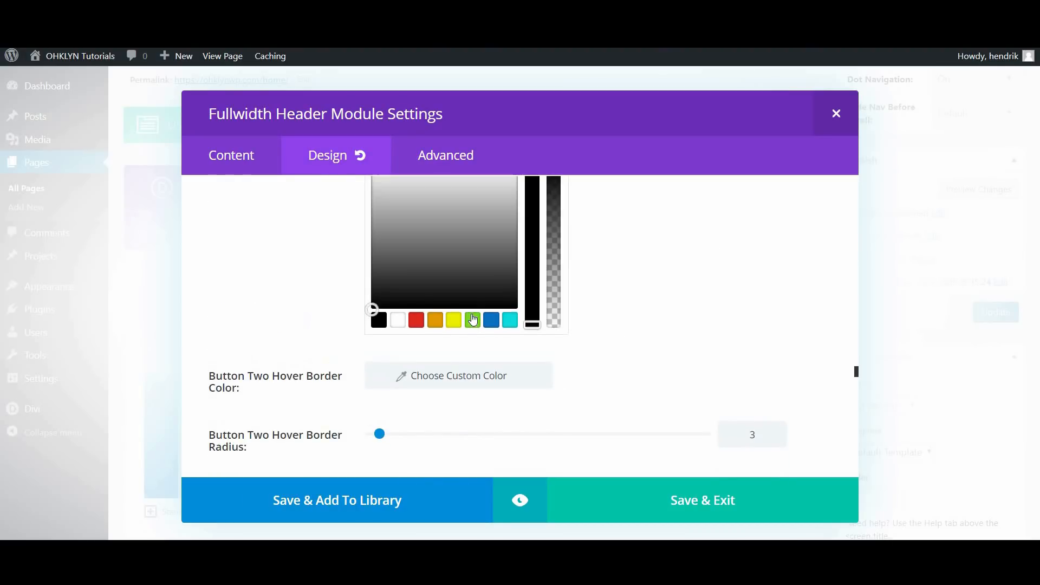
scroll(512, 379, up, 1)
click(509, 394)
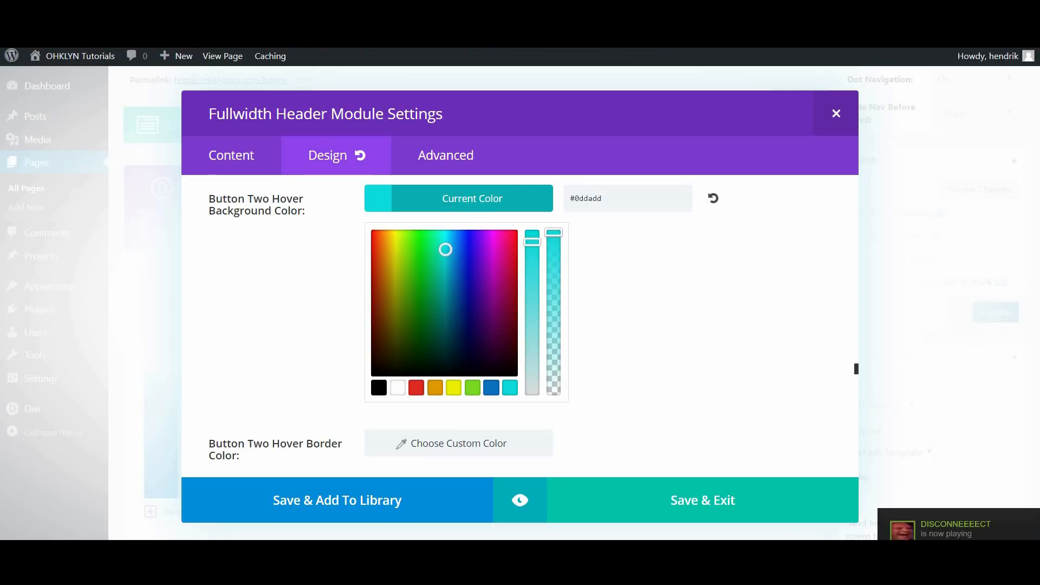
Step: Set Button Two's hover border color to the preset turquoise
scroll(618, 377, down, 1)
scroll(618, 378, down, 4)
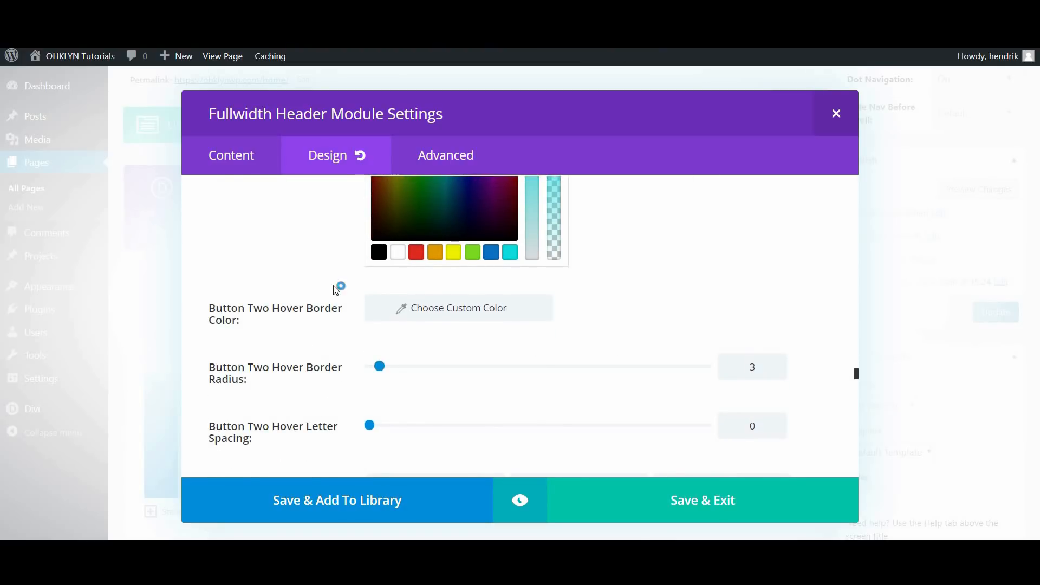
click(463, 312)
click(508, 323)
scroll(666, 334, up, 3)
scroll(671, 400, down, 3)
scroll(667, 384, down, 3)
scroll(659, 382, up, 1)
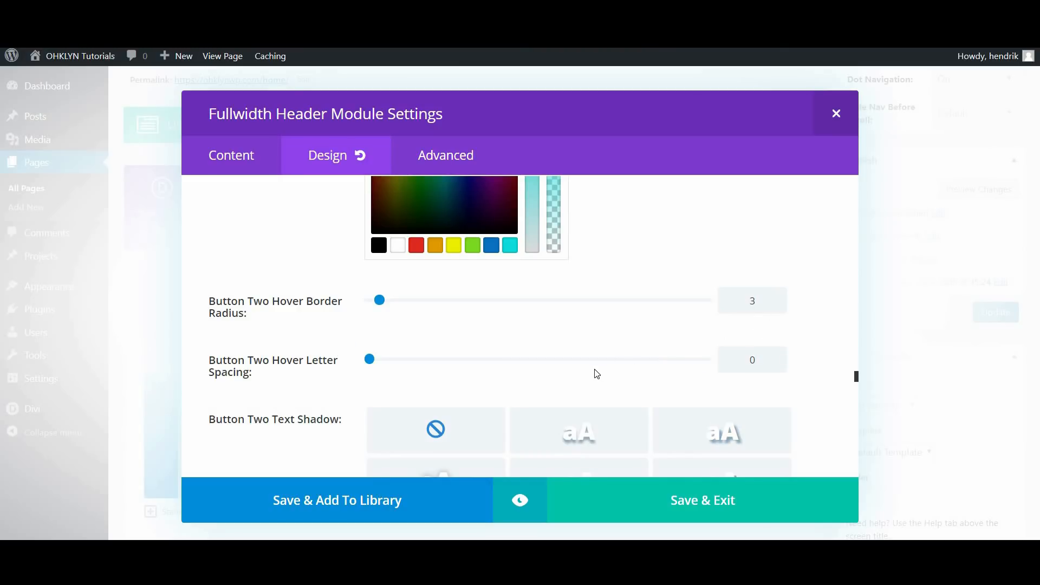
Step: Turn on custom styles for Button One and set its text size to 18
scroll(596, 373, down, 10)
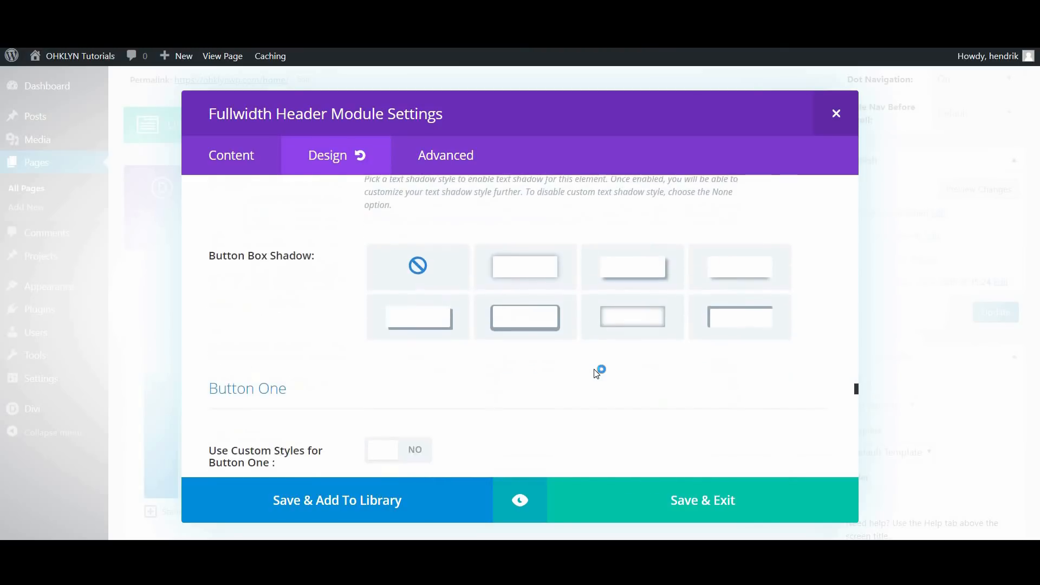
click(382, 249)
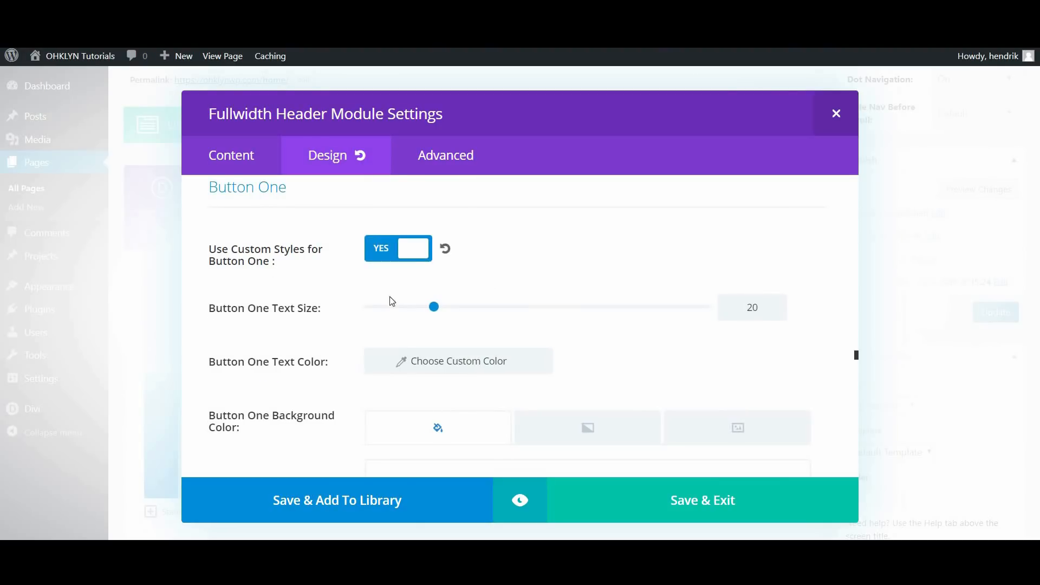
double_click(750, 309)
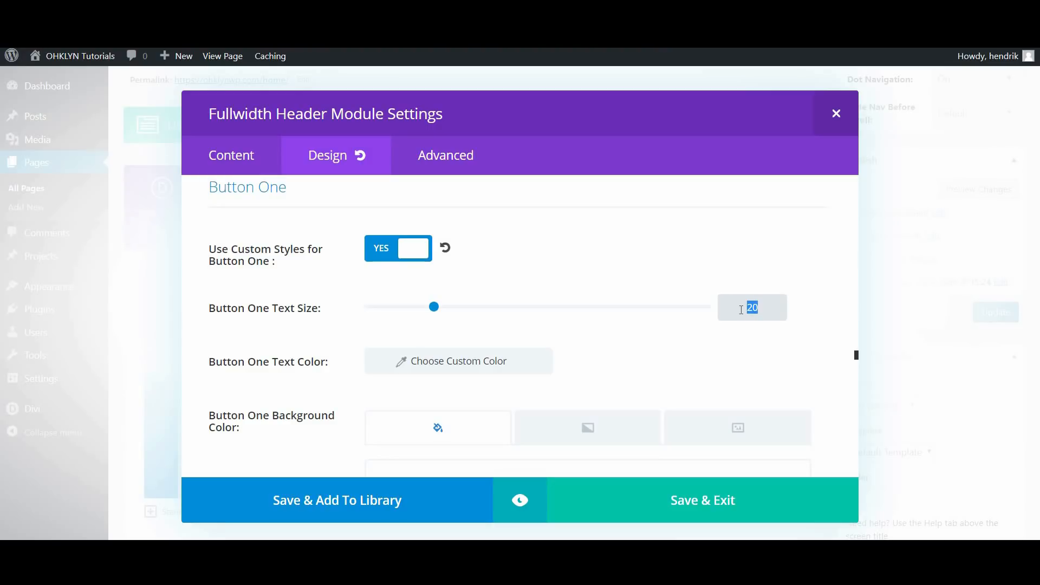
text(18)
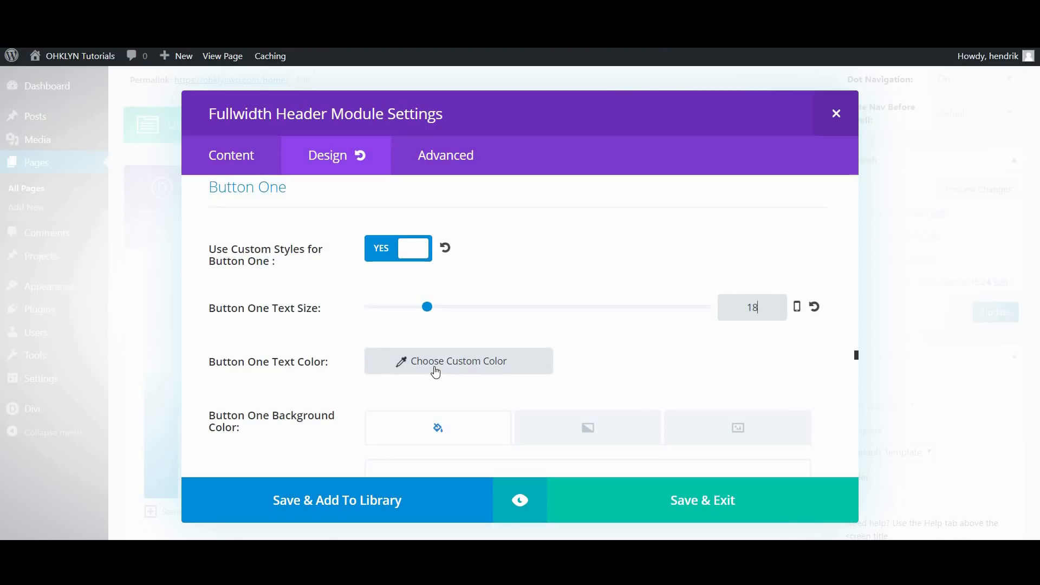
Step: Set Button One's background color to turquoise, #0ddadd
scroll(436, 372, down, 4)
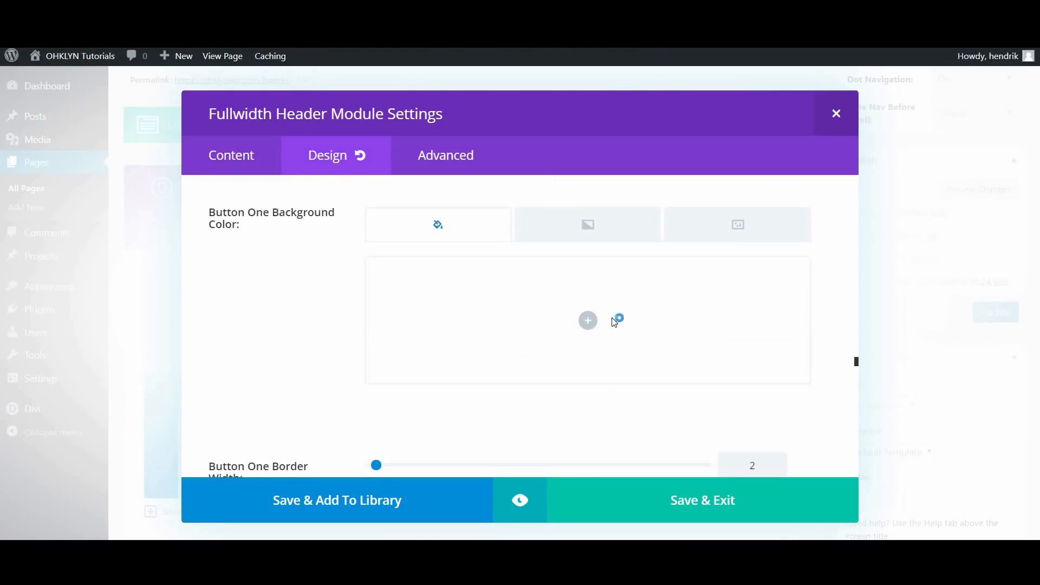
click(589, 321)
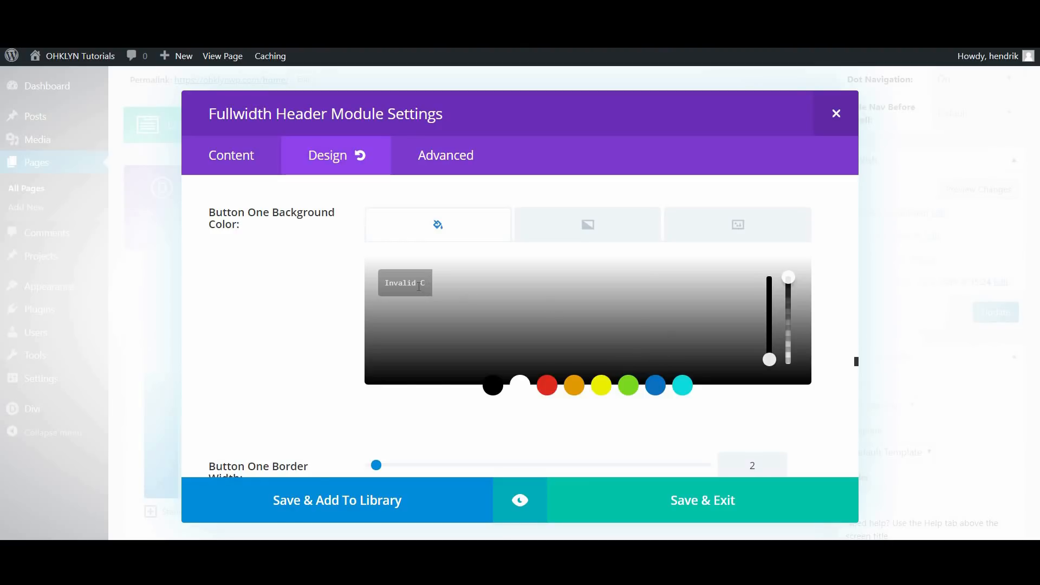
click(678, 383)
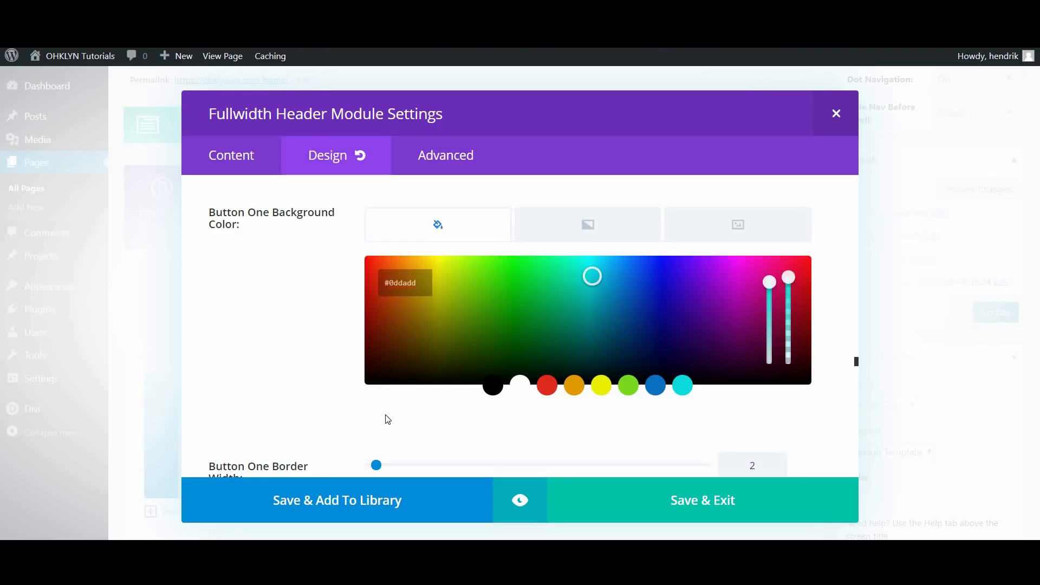
Step: Set Button One's border width to 3 and its border color to turquoise, #0ddadd
scroll(596, 352, down, 3)
double_click(744, 332)
text(3)
click(490, 399)
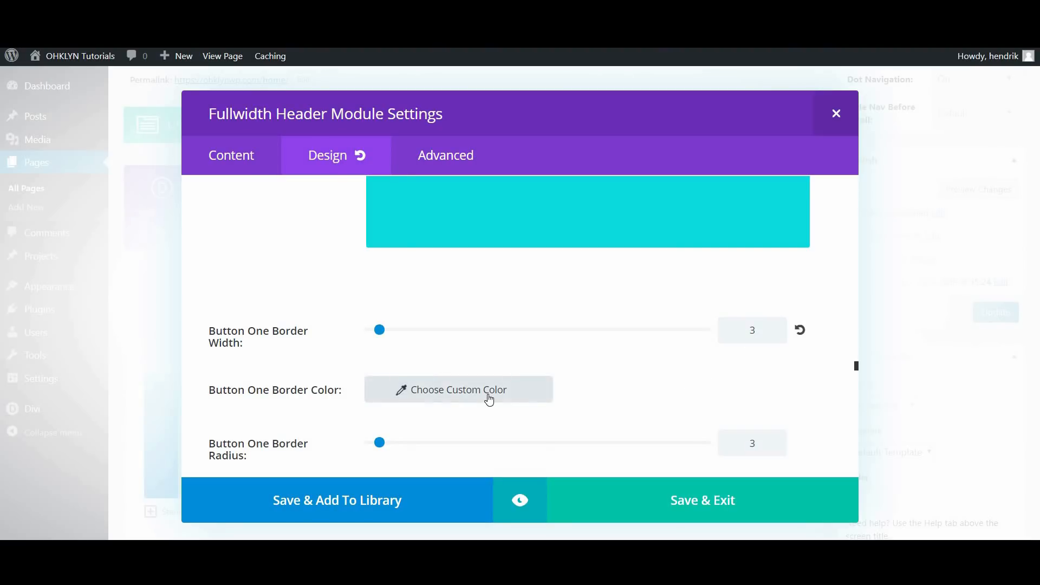
click(489, 399)
scroll(506, 378, down, 5)
click(510, 375)
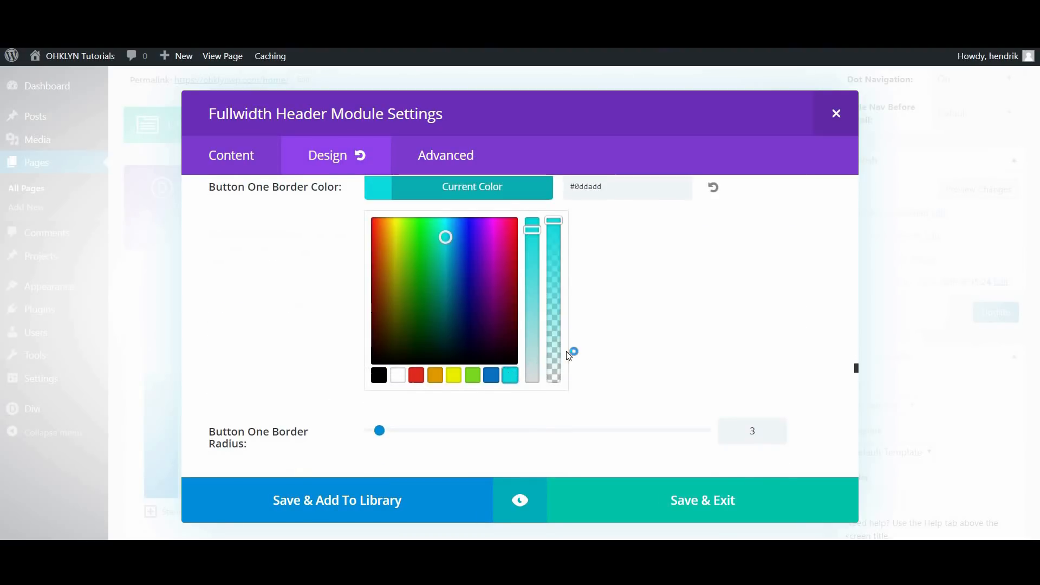
Step: Set Button One's font weight to Ultra Bold and turn off its icon
scroll(718, 360, down, 2)
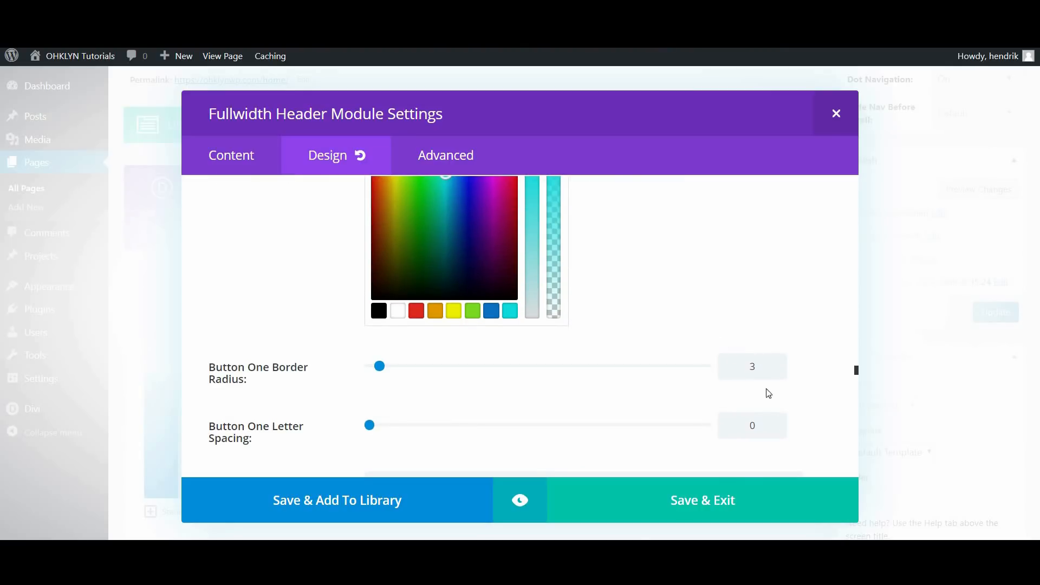
scroll(620, 406, down, 4)
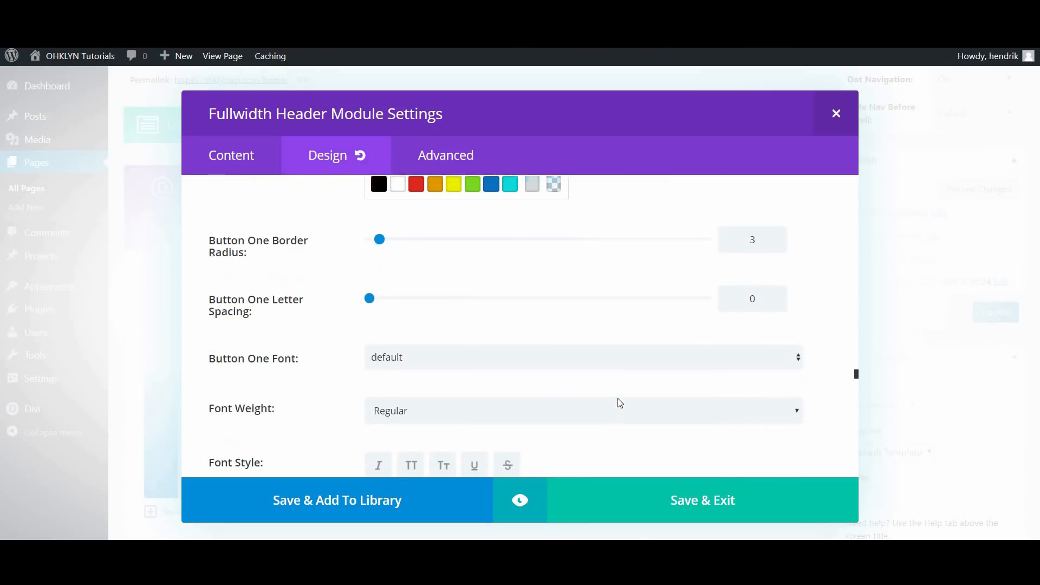
scroll(531, 349, down, 2)
click(524, 342)
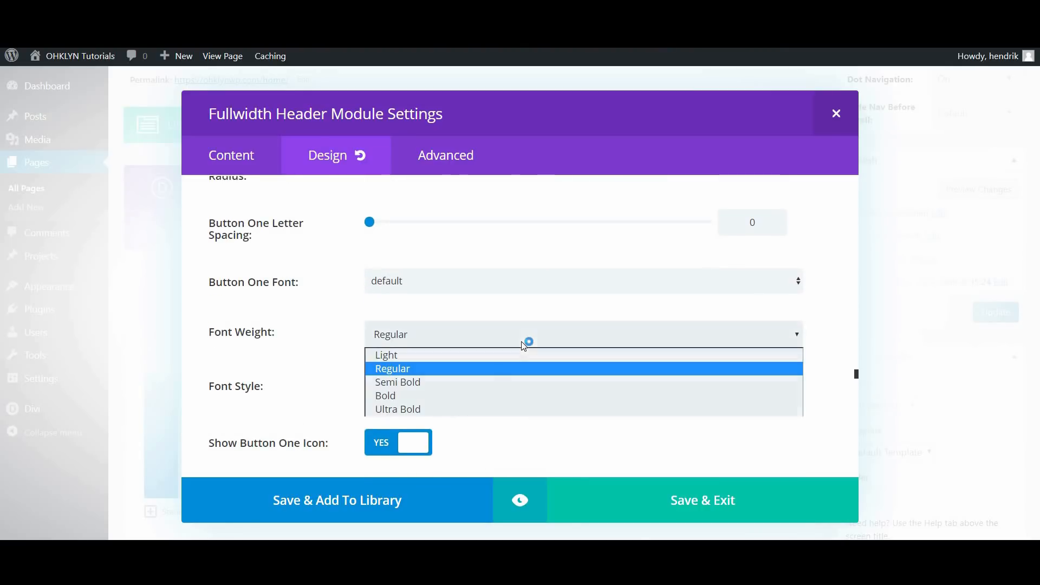
click(454, 409)
scroll(484, 397, down, 1)
scroll(484, 397, down, 2)
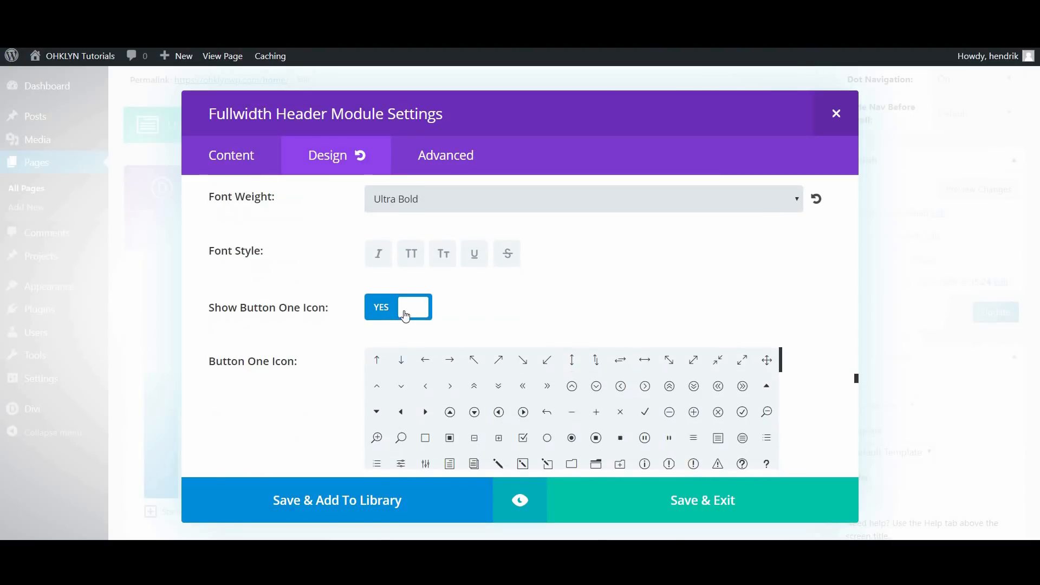
click(418, 311)
Step: Set Button One's hover text color to turquoise, #0ddadd
scroll(633, 381, down, 1)
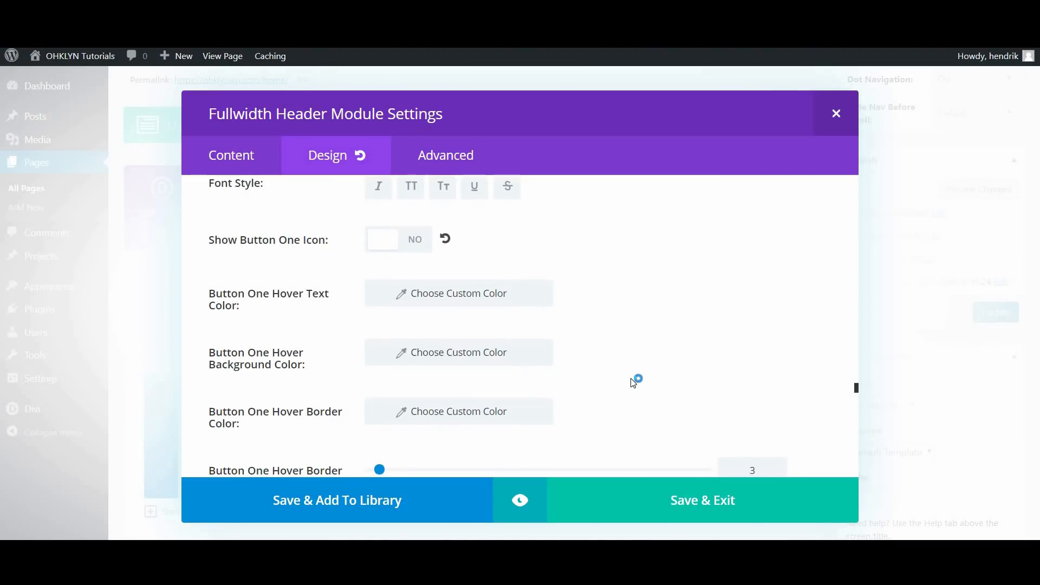
scroll(618, 330, down, 1)
click(424, 233)
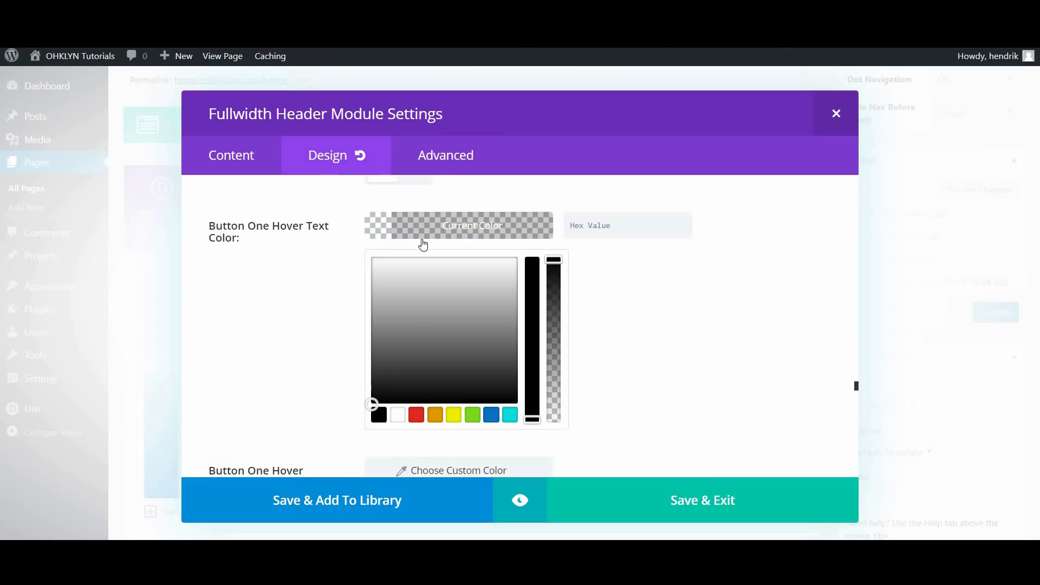
click(510, 421)
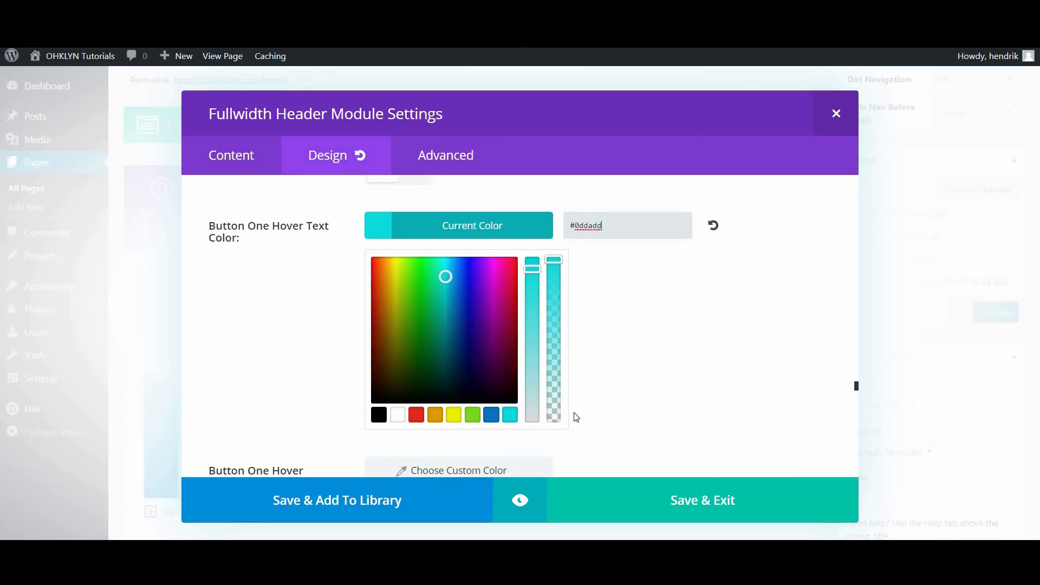
Step: Set Button One's hover background color to white, #ffffff
scroll(569, 404, down, 2)
click(459, 339)
click(397, 351)
scroll(398, 355, up, 3)
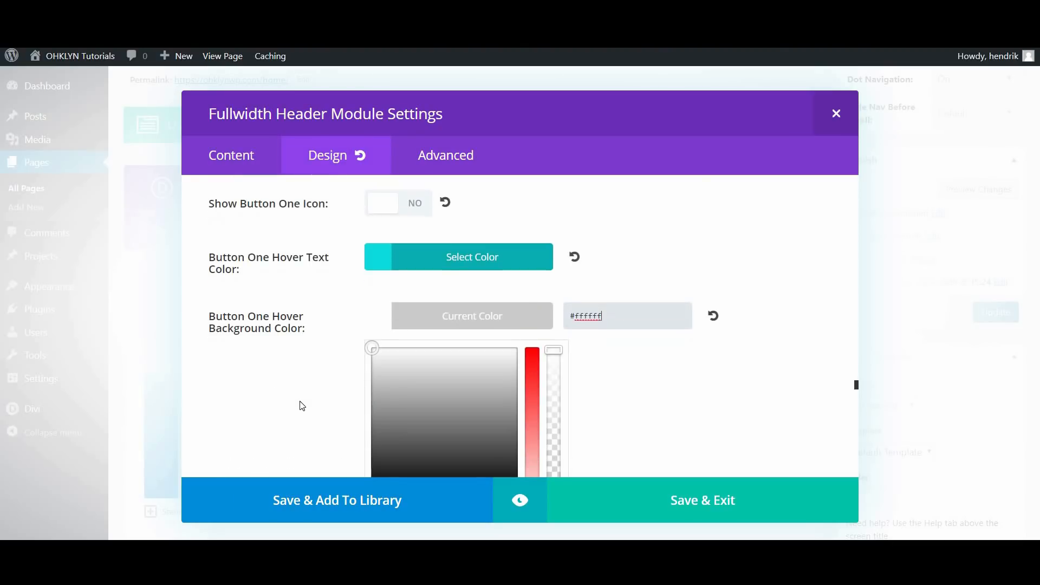
Step: Set Button One's hover border color to white, #ffffff
scroll(300, 401, down, 4)
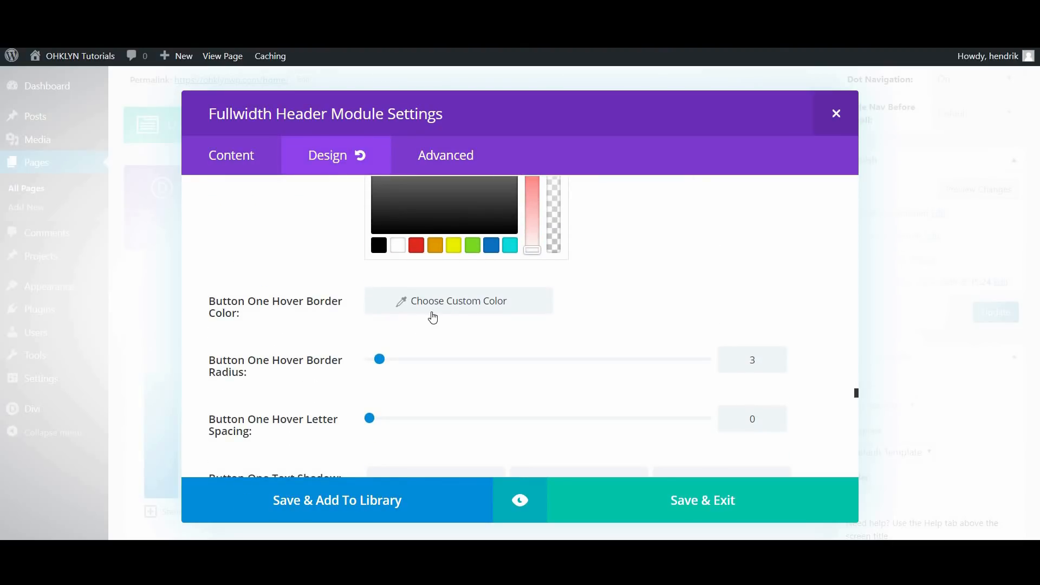
click(433, 314)
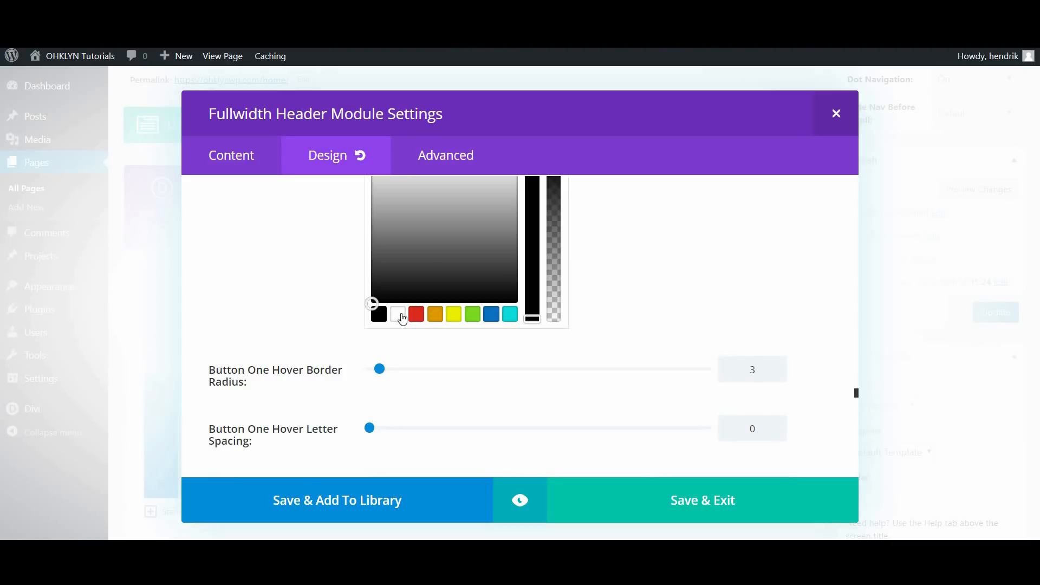
click(400, 315)
scroll(335, 354, up, 3)
scroll(331, 363, down, 4)
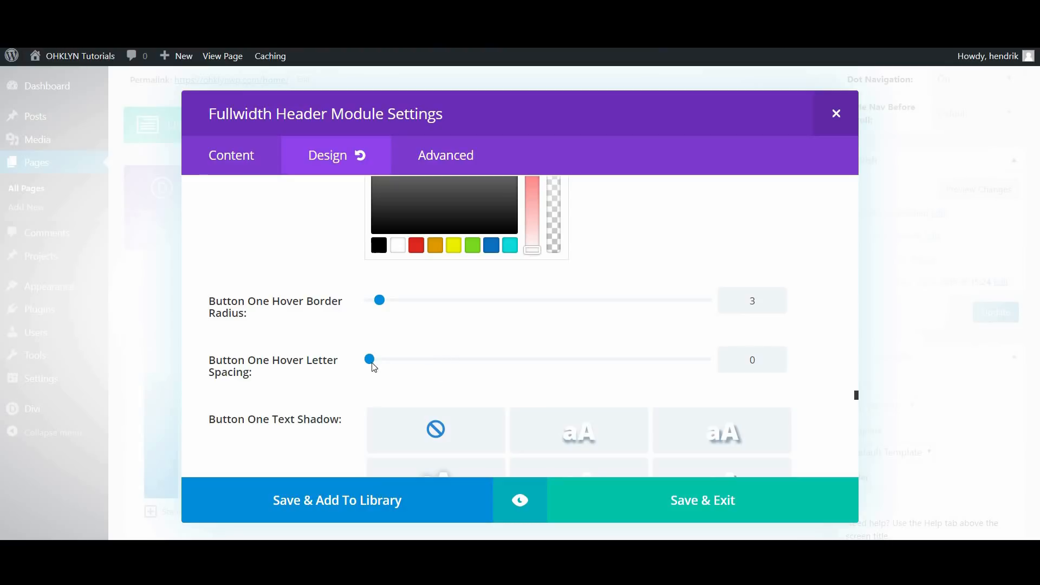
Step: Review Button One's shadow options and hover colors, and open the module's advanced CSS settings
scroll(353, 362, down, 4)
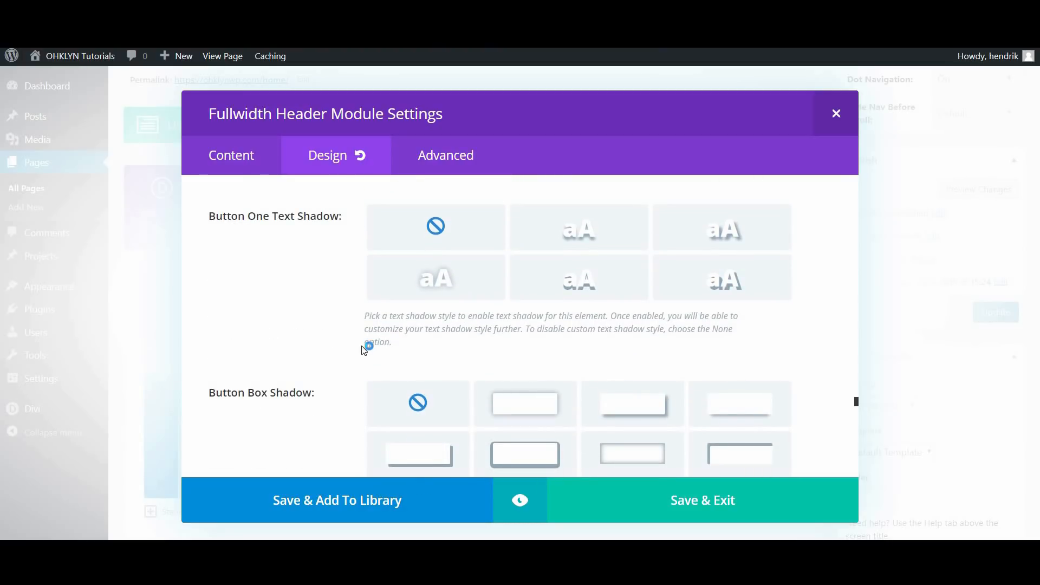
scroll(310, 334, up, 5)
click(309, 334)
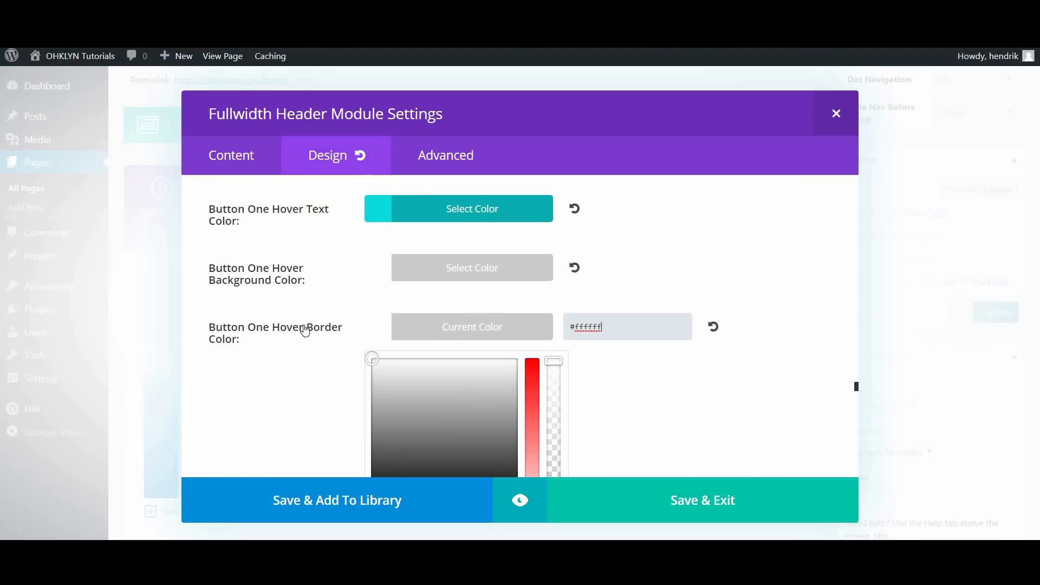
click(439, 168)
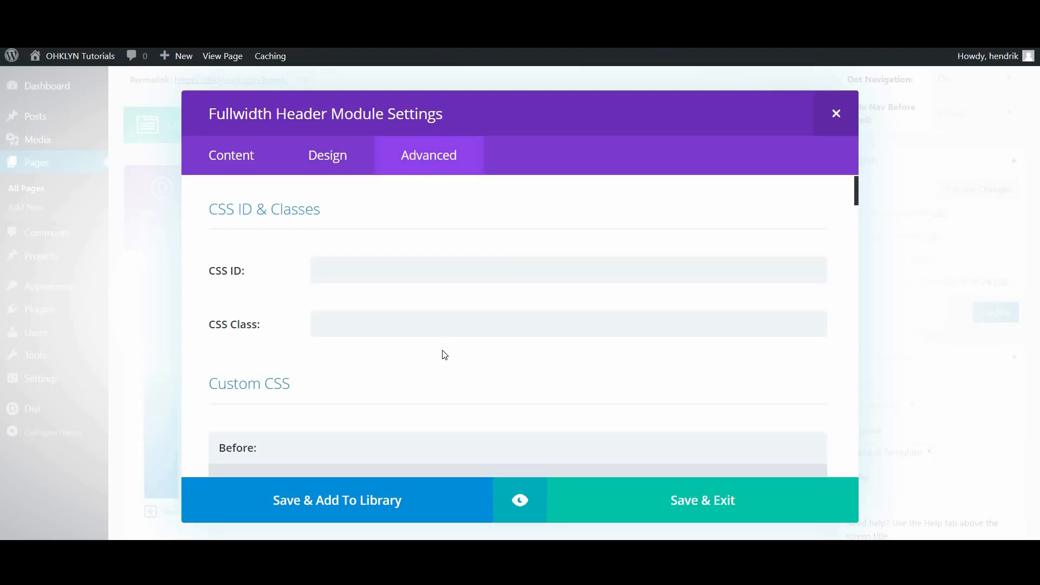
Step: Add the rule "padding: 10px 30px;" to Button One's custom CSS in the fullwidth header module
scroll(444, 355, down, 5)
click(856, 279)
drag(852, 282, 835, 390)
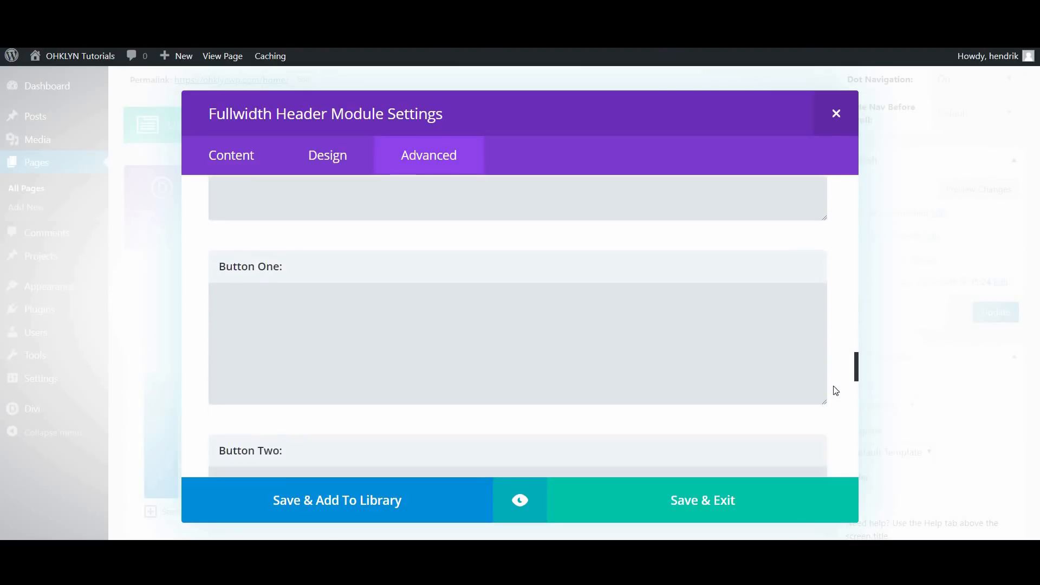
scroll(559, 330, up, 2)
click(559, 302)
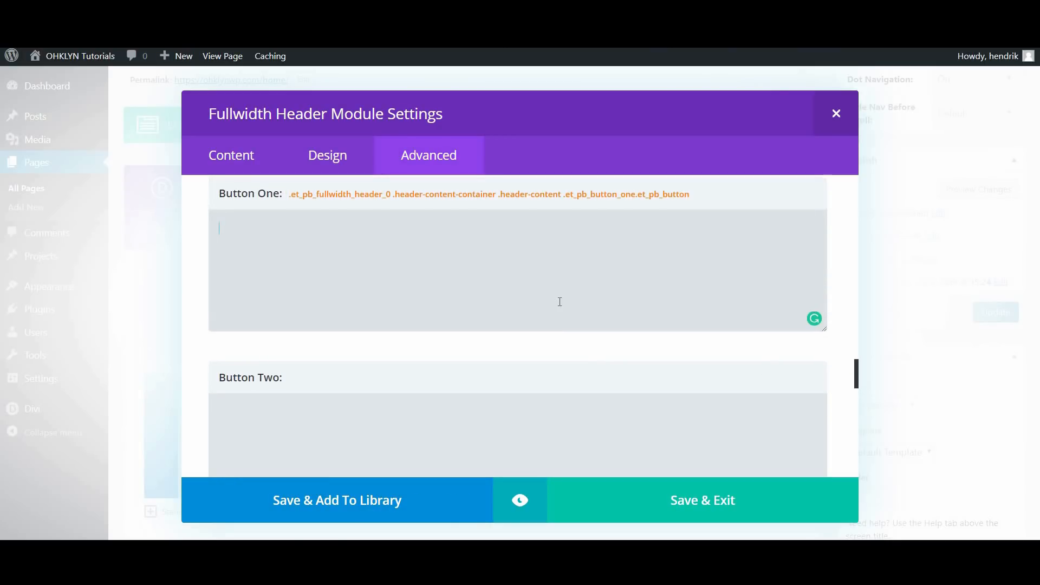
text(padding: 10px 20px;)
drag(317, 229, 309, 229)
text(3)
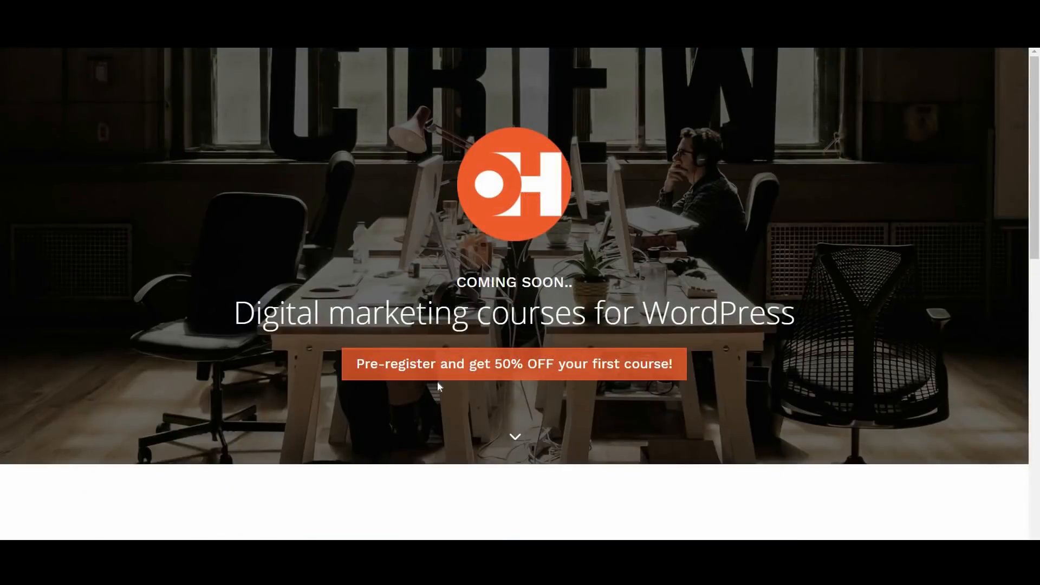
Step: Jump from the OHKLYN example page's header to the pre-registration section with its scroll-down arrow and look it over
click(516, 437)
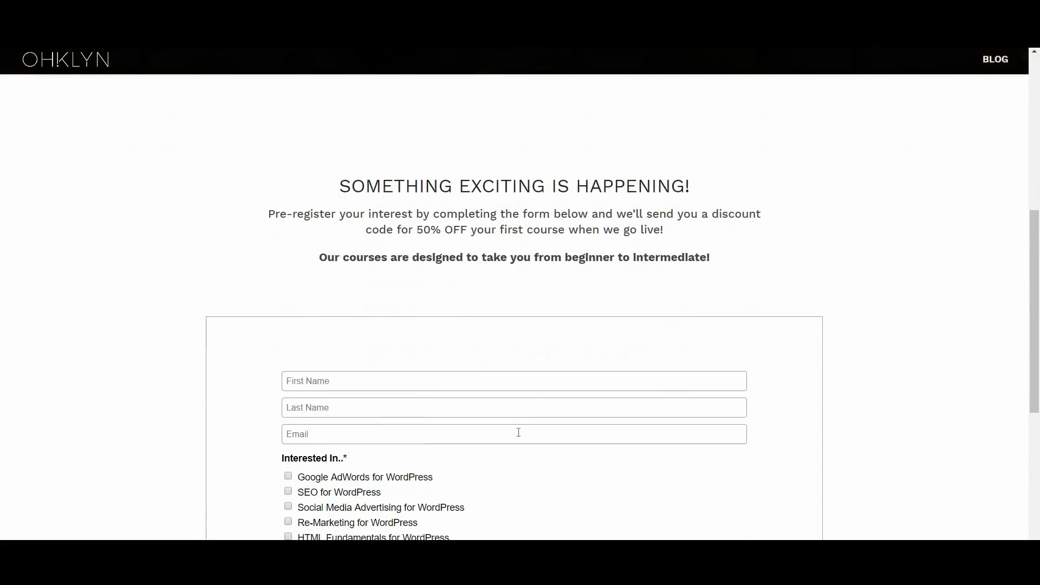
scroll(519, 436, down, 5)
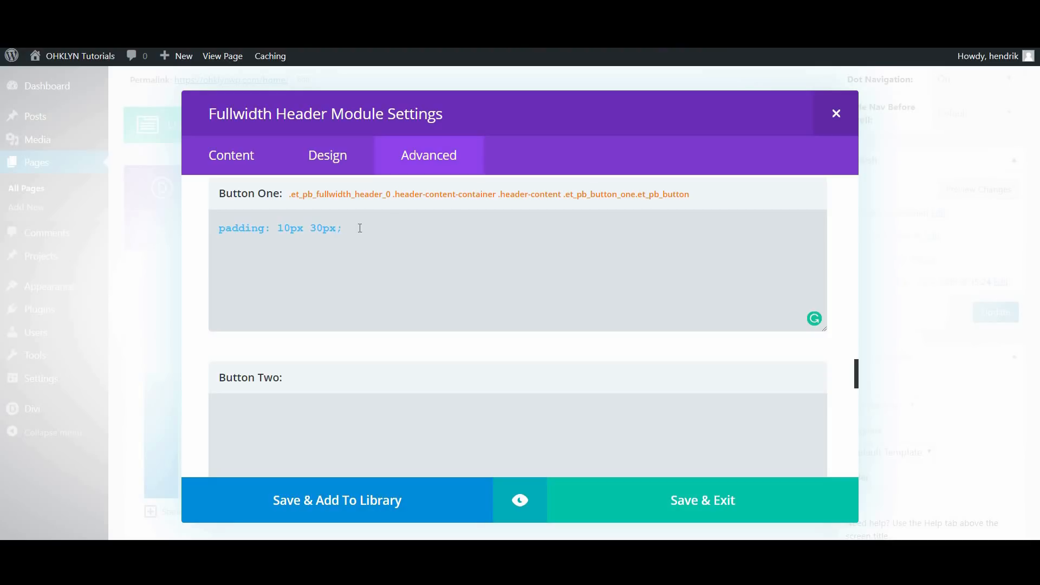
Step: Make Button One's padding rule !important and copy "padding: 10px 30px !important;" into Button Two's custom CSS
text(!important)
drag(418, 227, 218, 219)
key(ctrl+c)
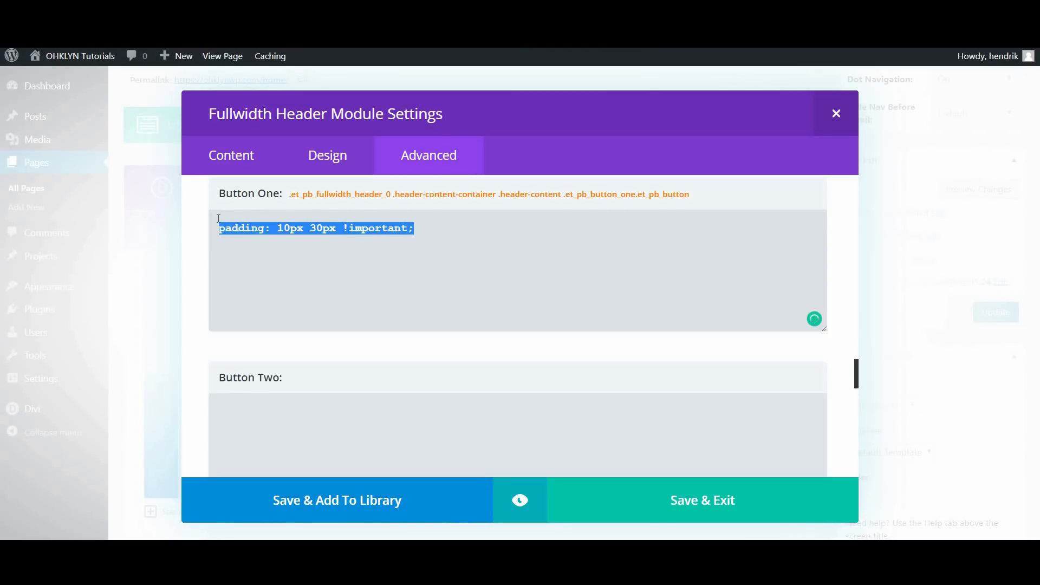
click(253, 408)
key(ctrl+v)
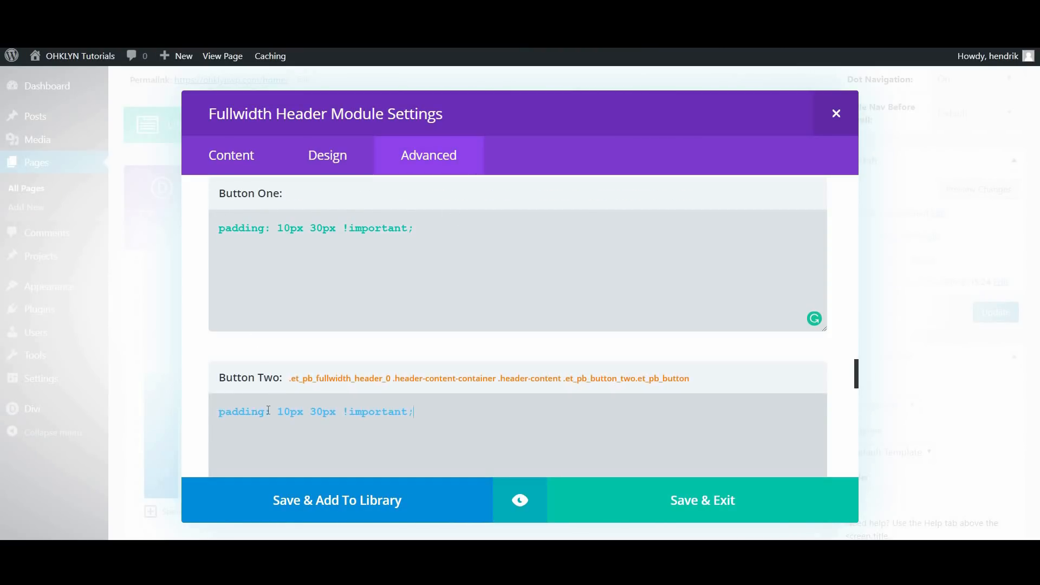
Step: Save the header module's settings, then preview and update the Home page
click(669, 509)
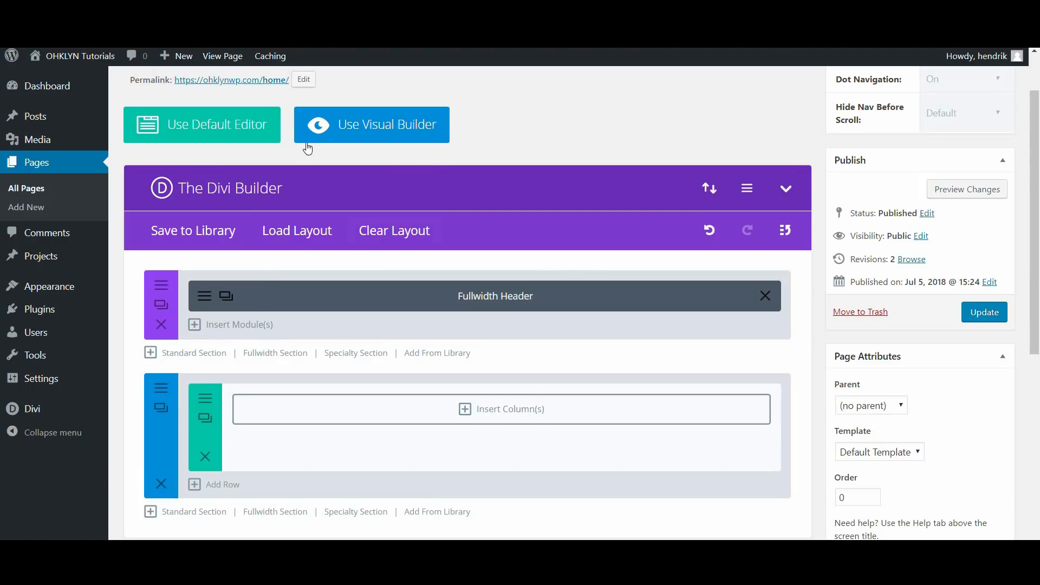
click(974, 190)
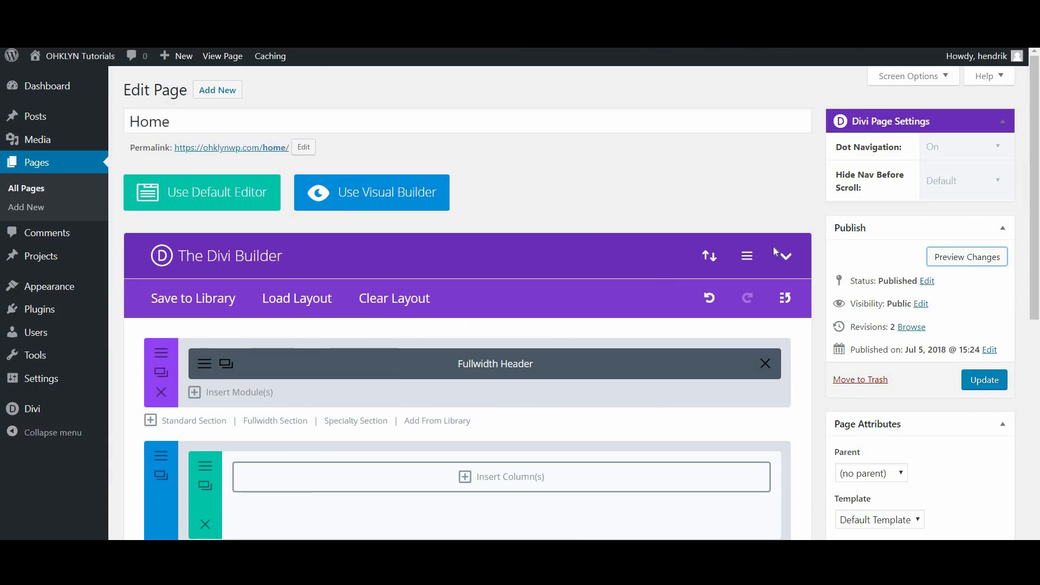
click(972, 381)
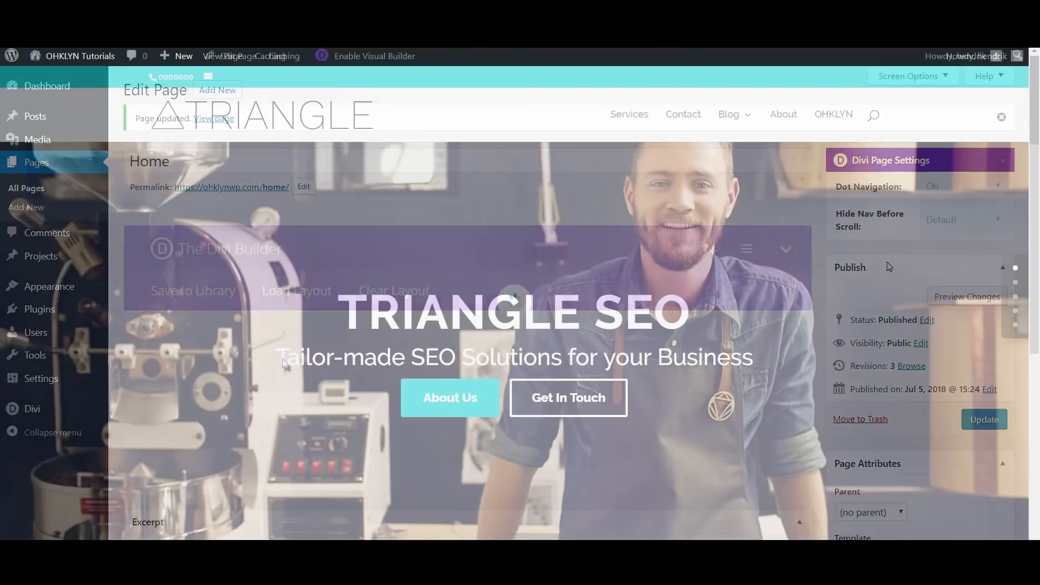
Step: Look over the Our Services section of the finished Triangle example page
scroll(383, 289, down, 6)
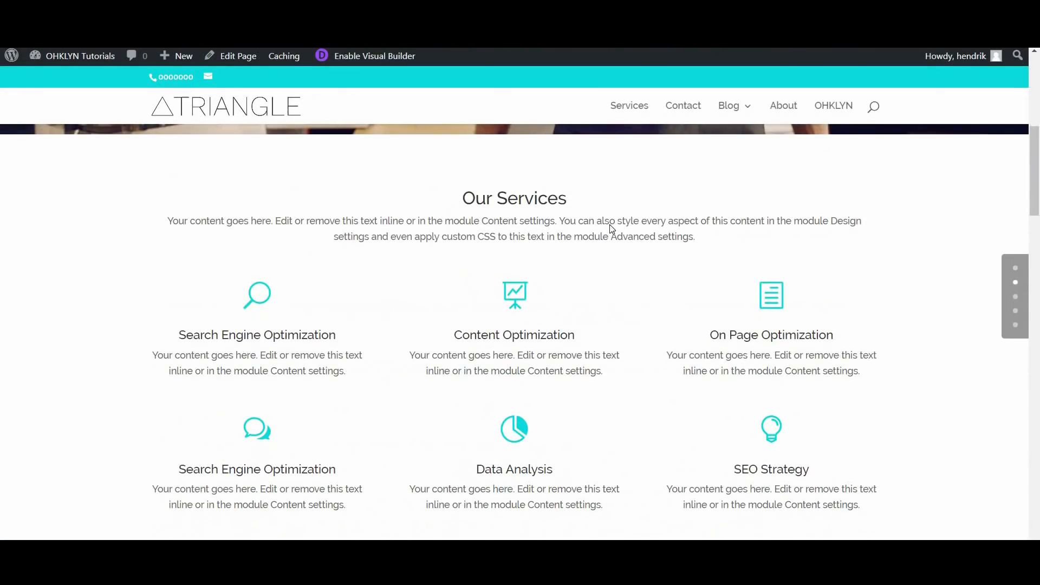
scroll(551, 283, down, 1)
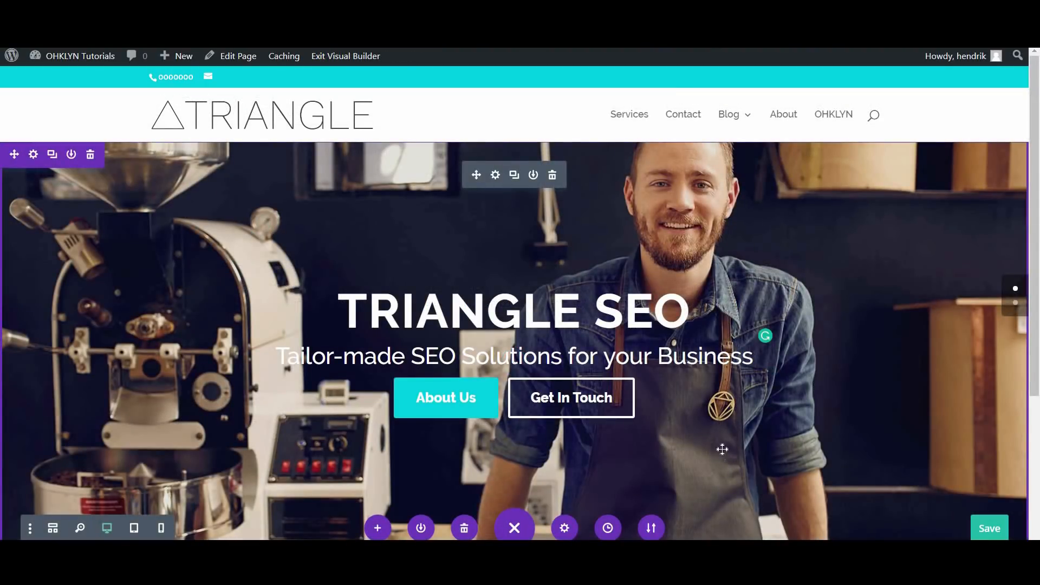
Step: Give the empty standard section below the header the CSS ID "services" and save the section settings
scroll(461, 460, down, 4)
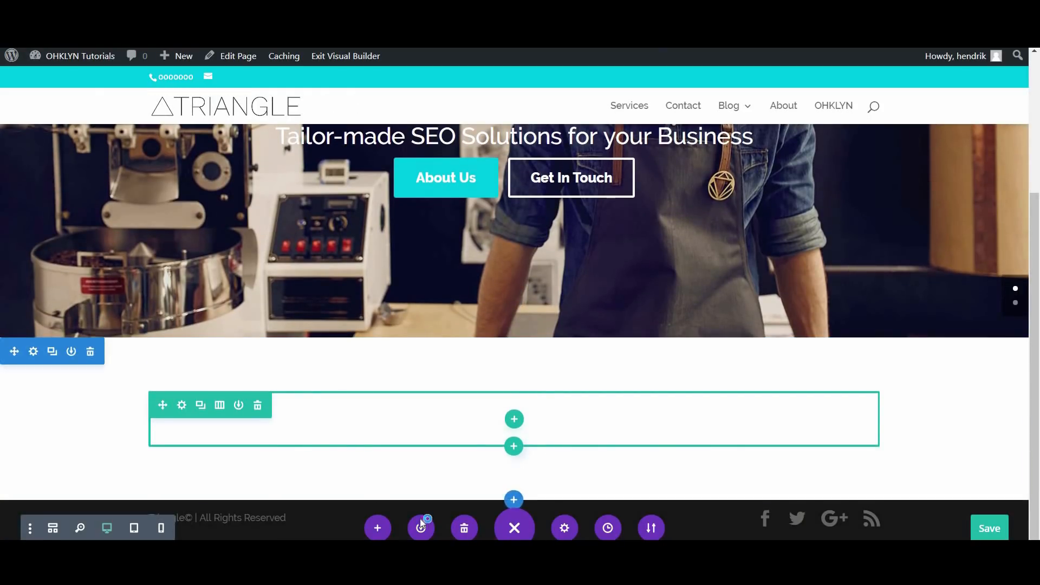
click(529, 533)
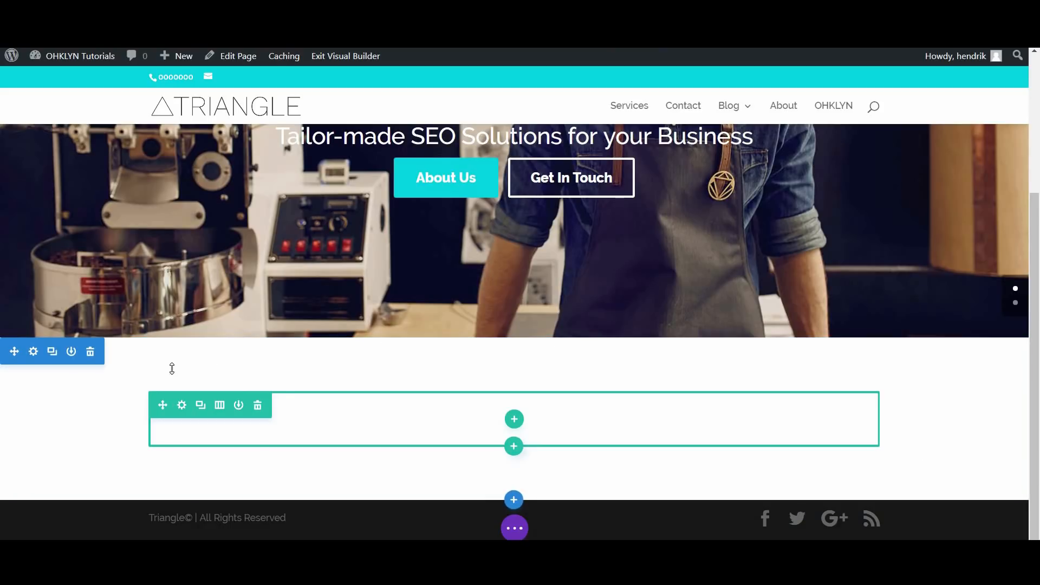
click(33, 351)
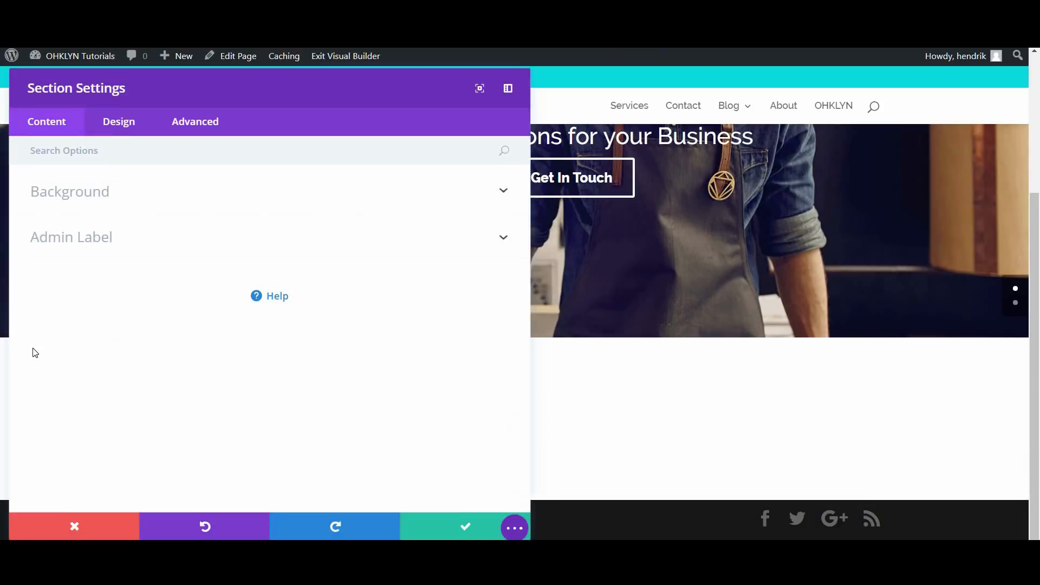
click(205, 135)
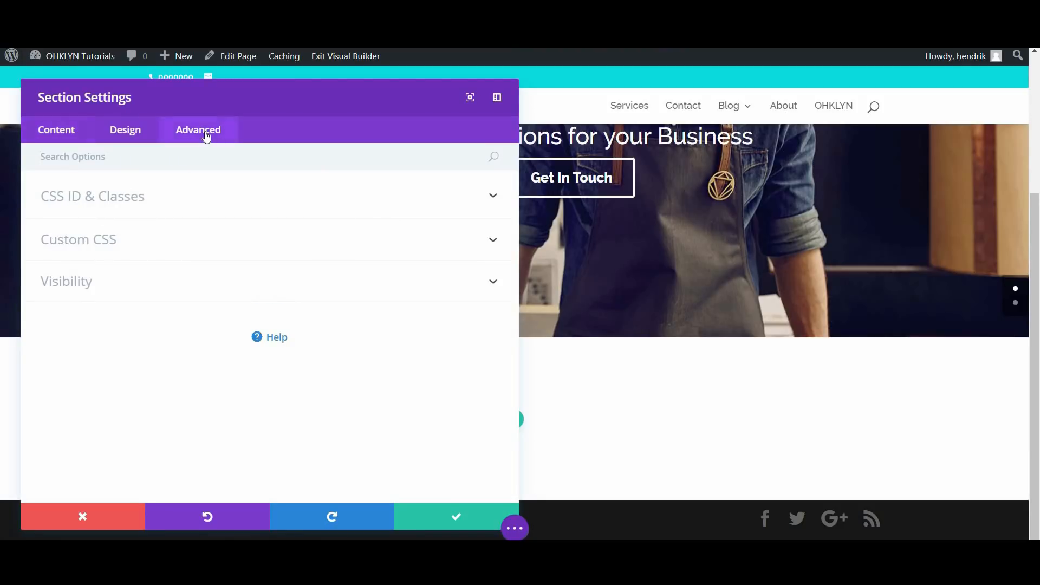
click(150, 203)
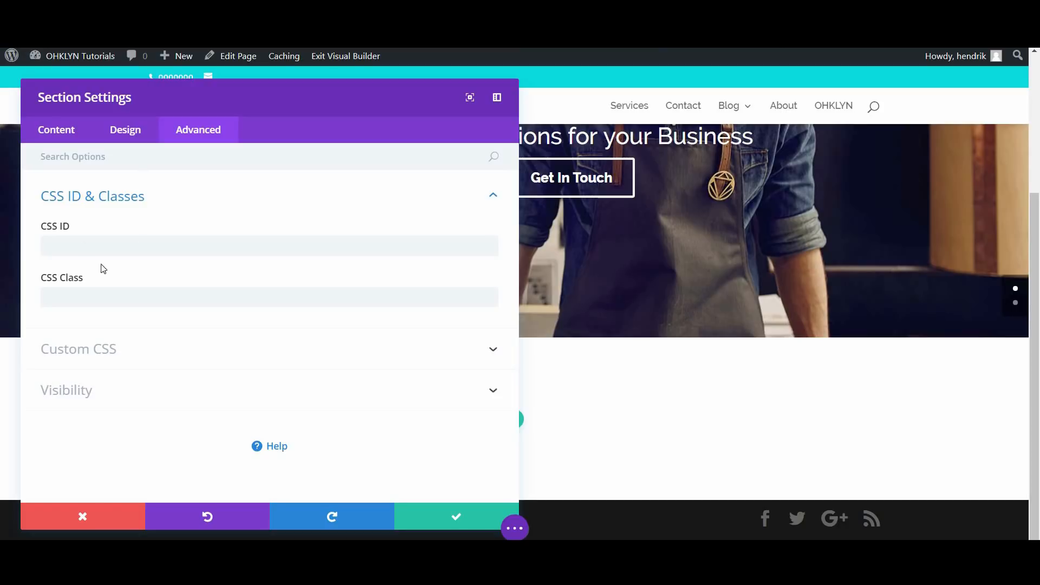
click(117, 248)
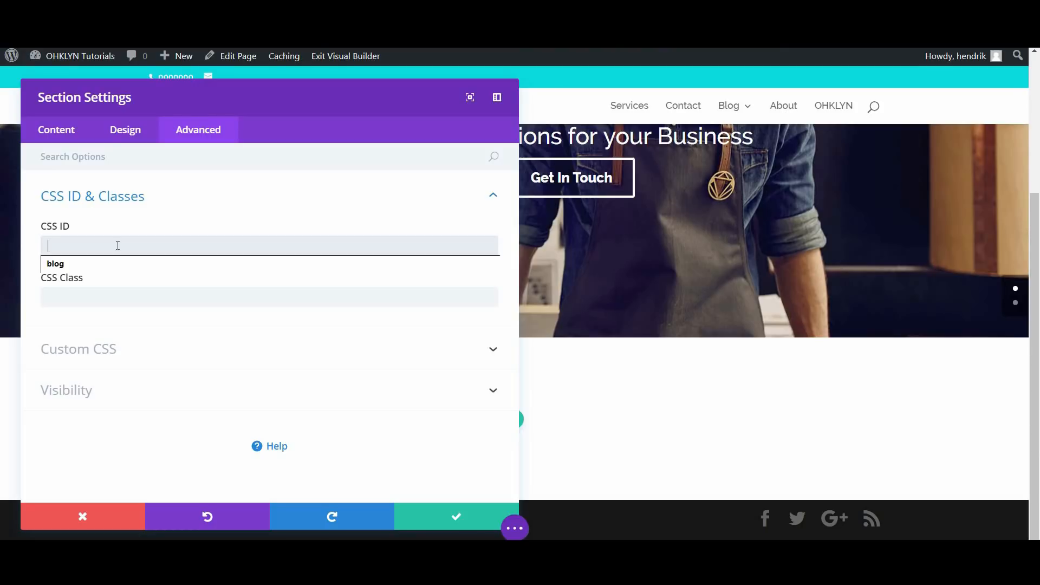
text(ser)
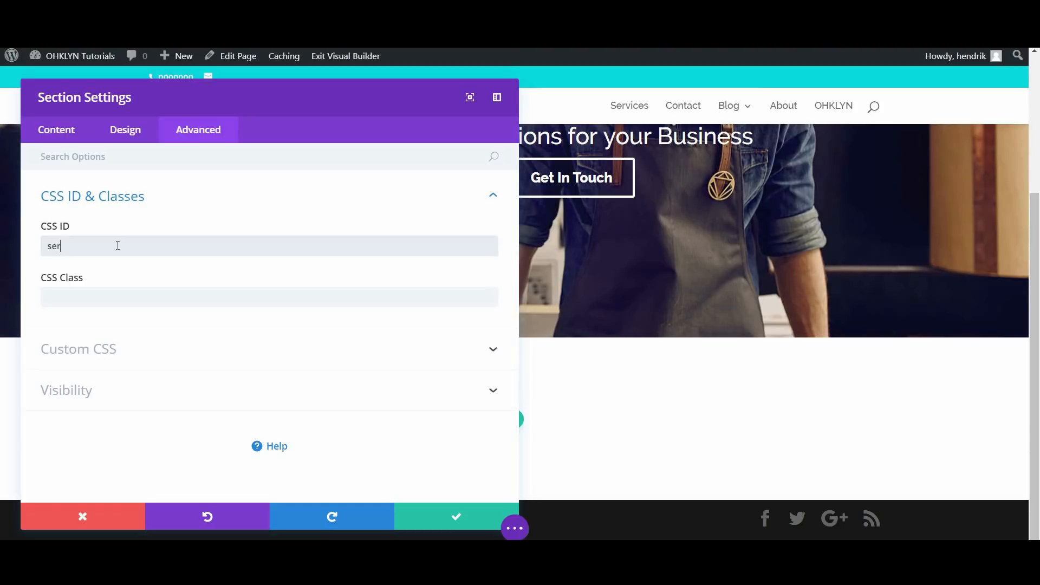
text(vices)
click(459, 519)
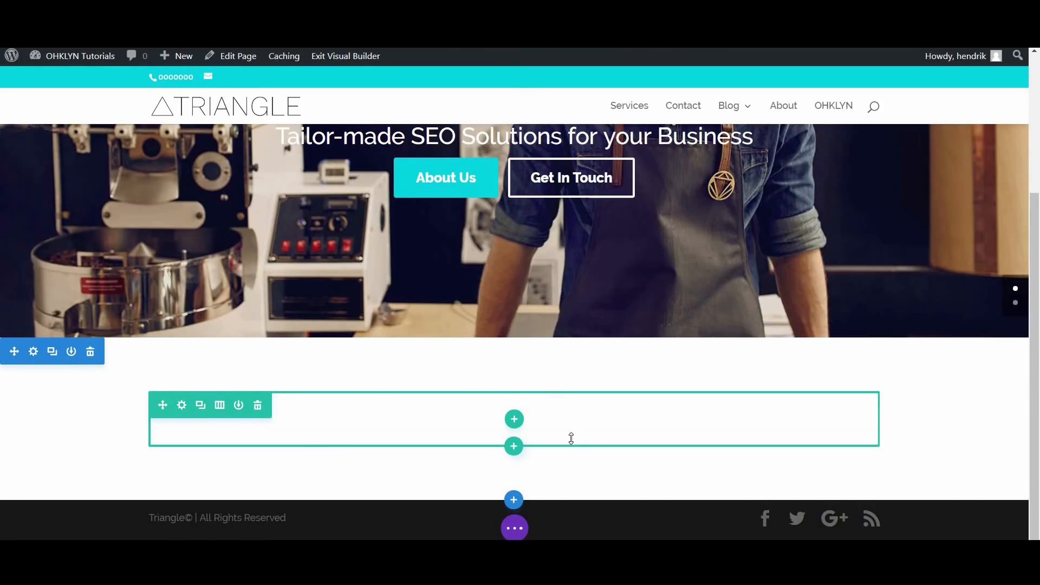
Step: Set the section's empty row to a single full-width column and insert a Text module in it
click(219, 407)
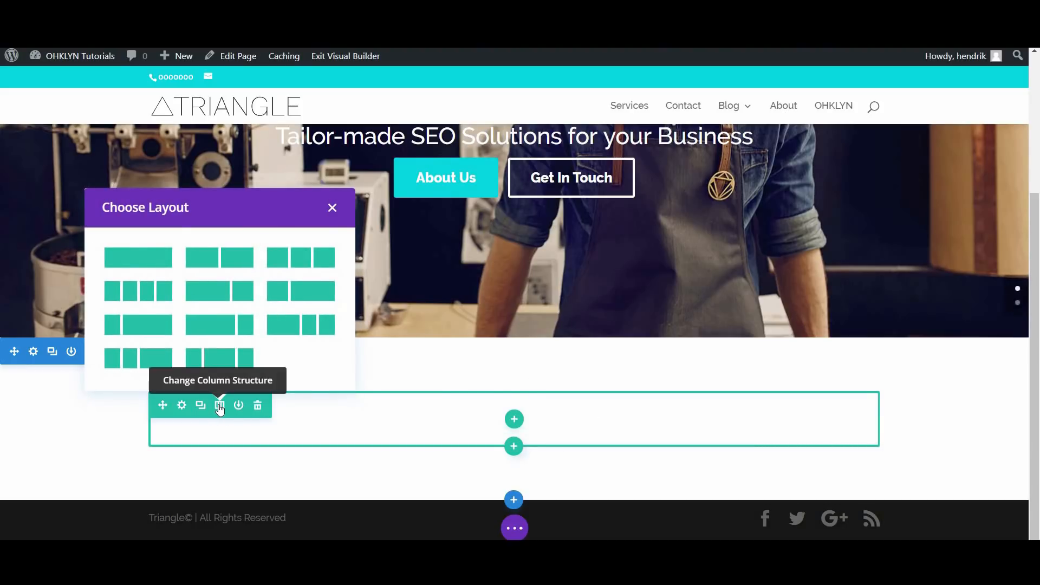
click(144, 263)
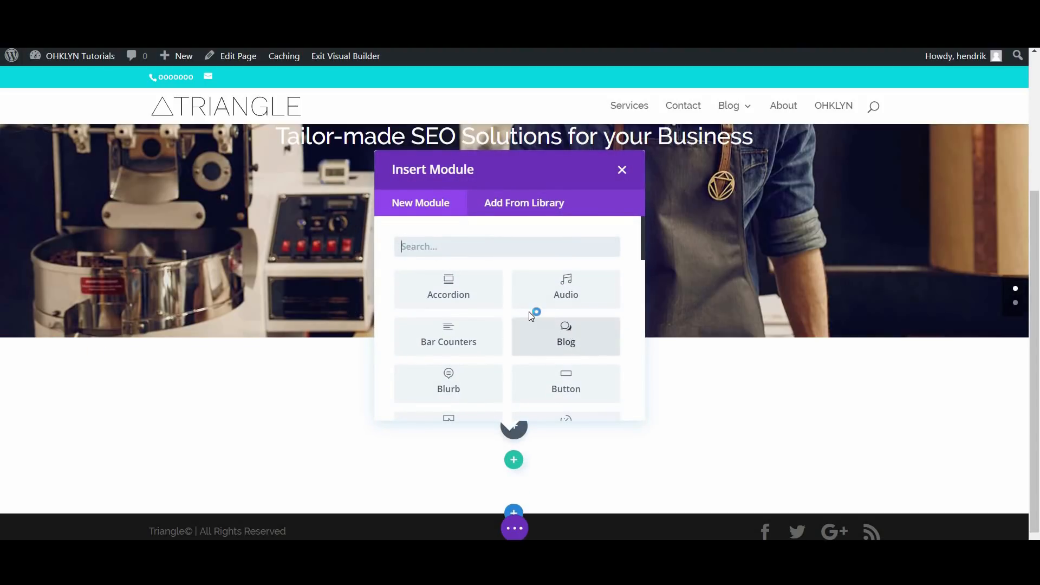
scroll(529, 309, down, 4)
scroll(531, 307, down, 9)
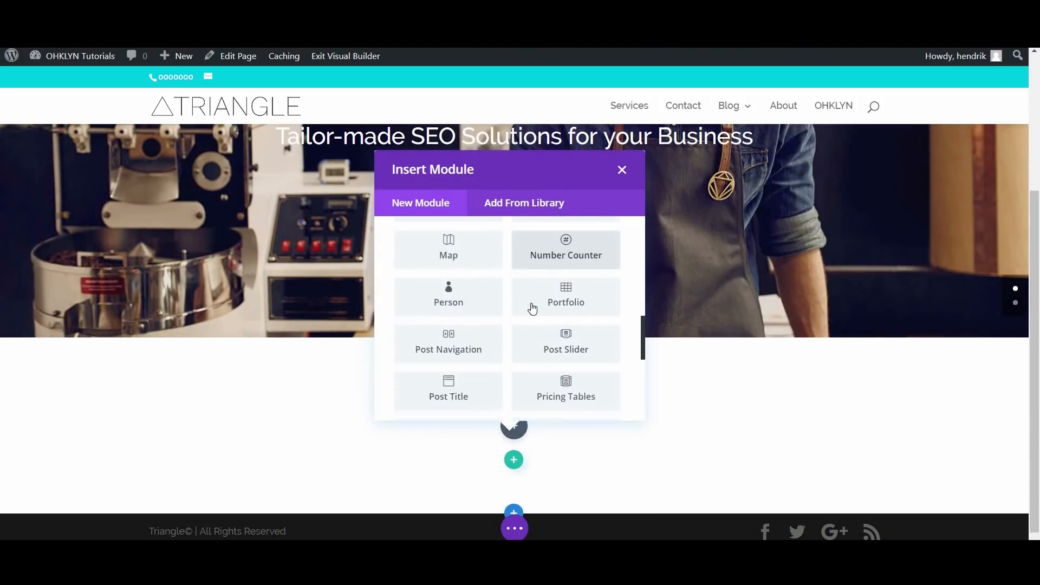
click(551, 358)
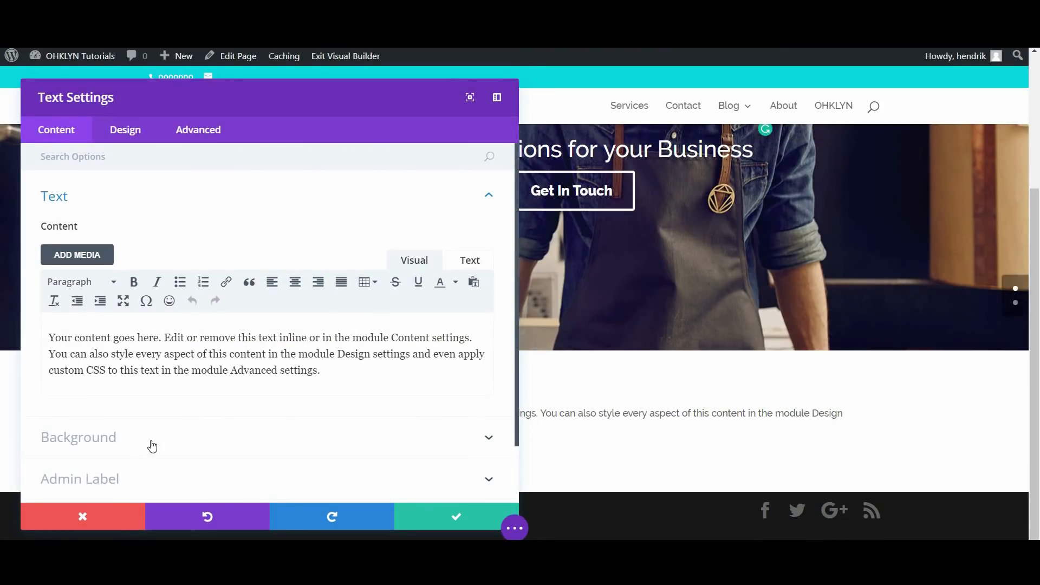
Step: Enlarge the Text settings window and add the line "Our Services" above the placeholder paragraph
click(50, 337)
drag(360, 97, 340, 50)
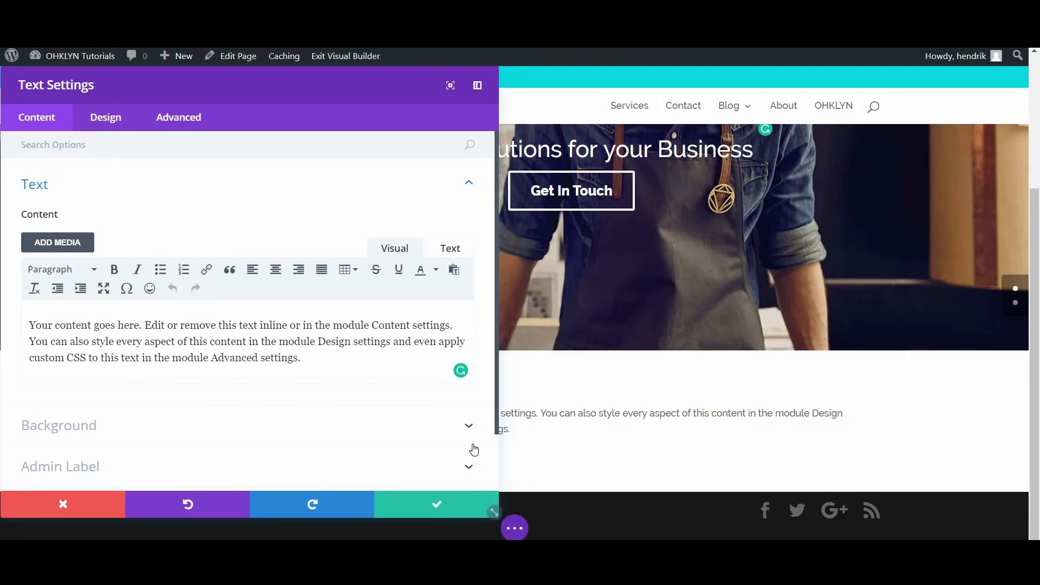
drag(499, 516, 519, 539)
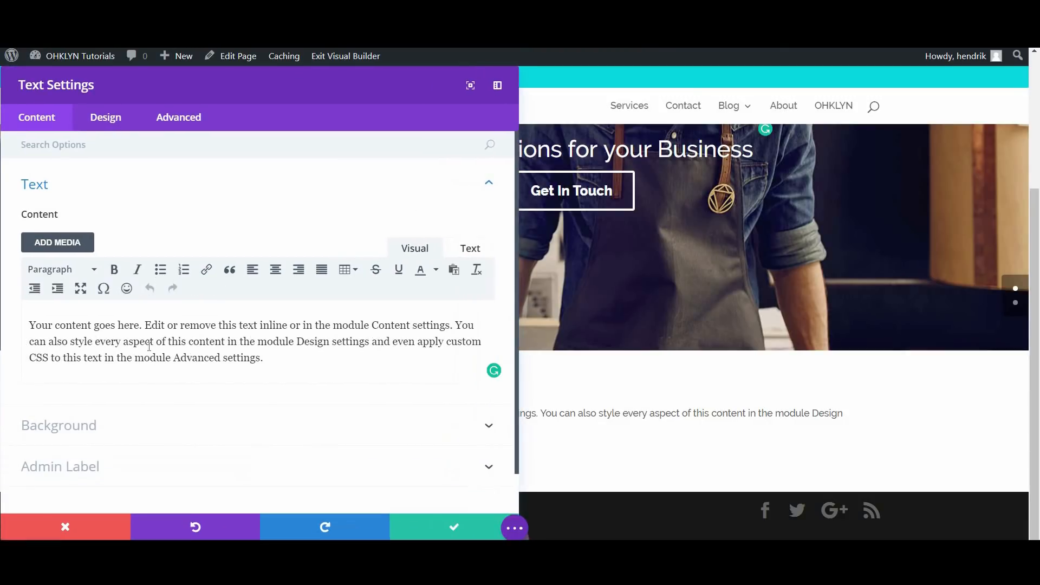
click(29, 325)
key(Return)
key(Up)
text(Dur Ser)
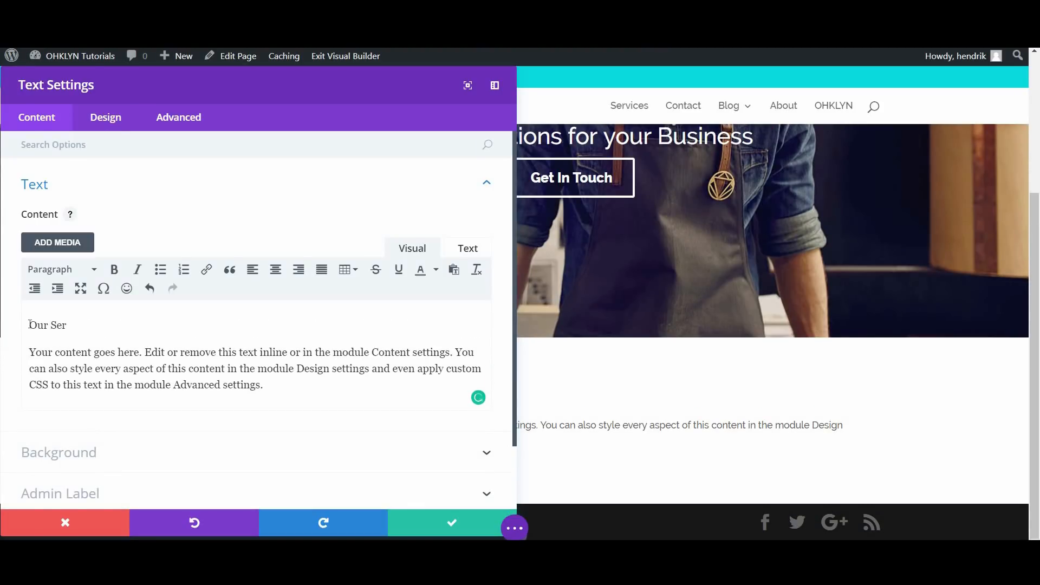
text(vices)
Step: Format the "Our Services" line as Heading 2
key(shift+Home)
click(68, 270)
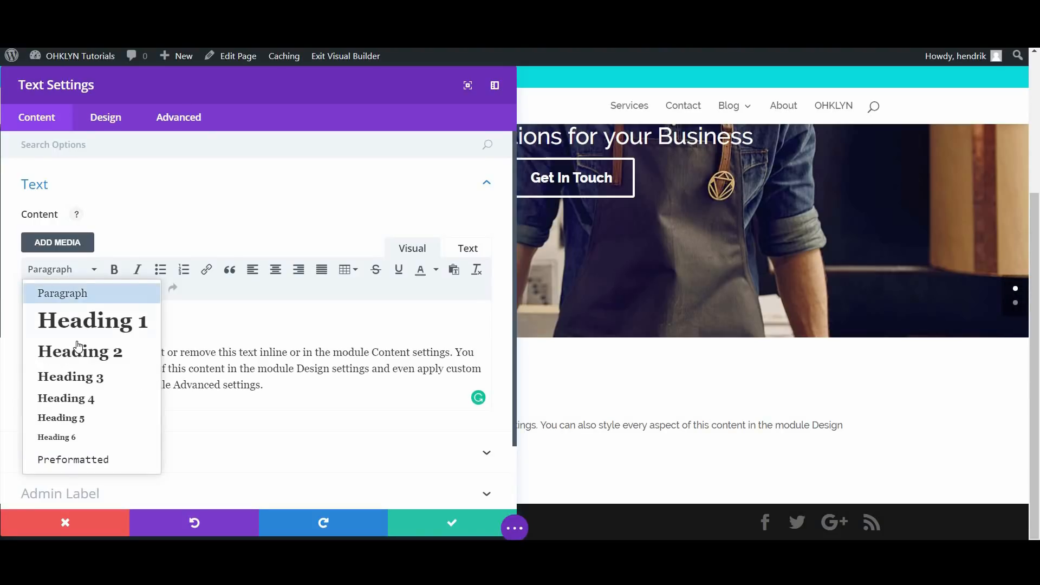
click(78, 350)
click(142, 386)
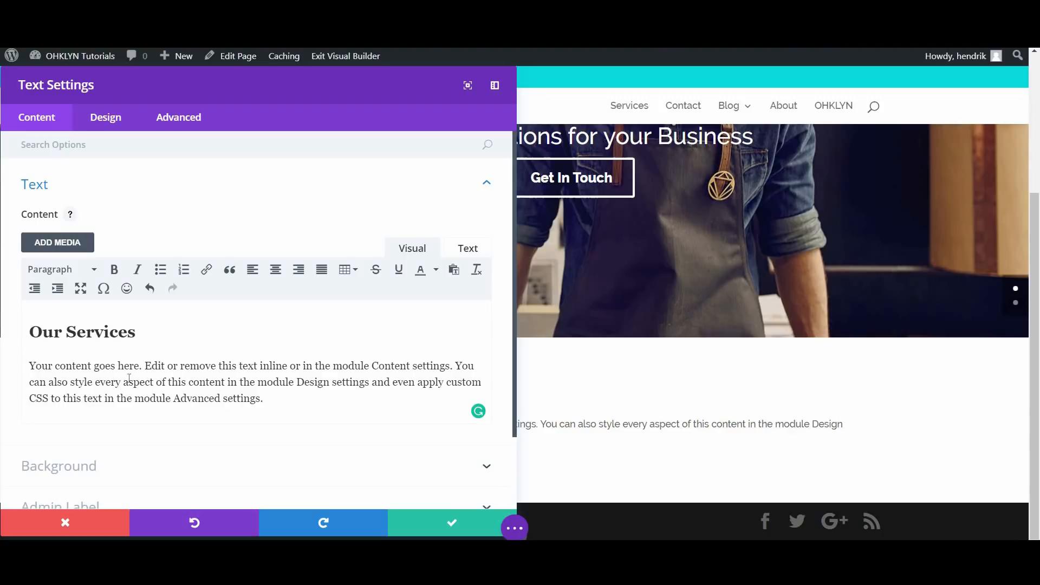
Step: Open the Text module's design options for the body text and go to its size and spacing settings
click(126, 129)
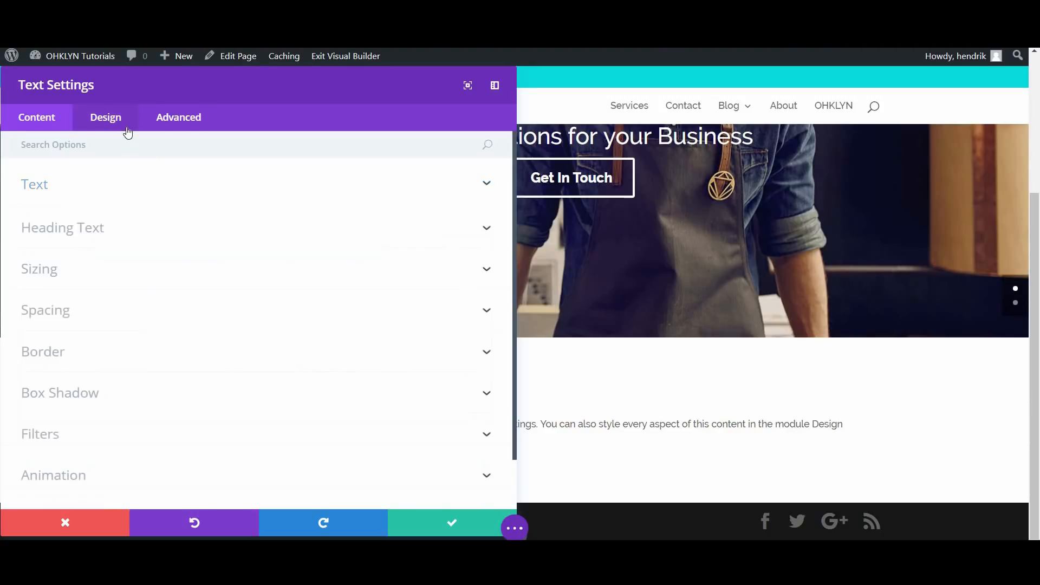
click(130, 196)
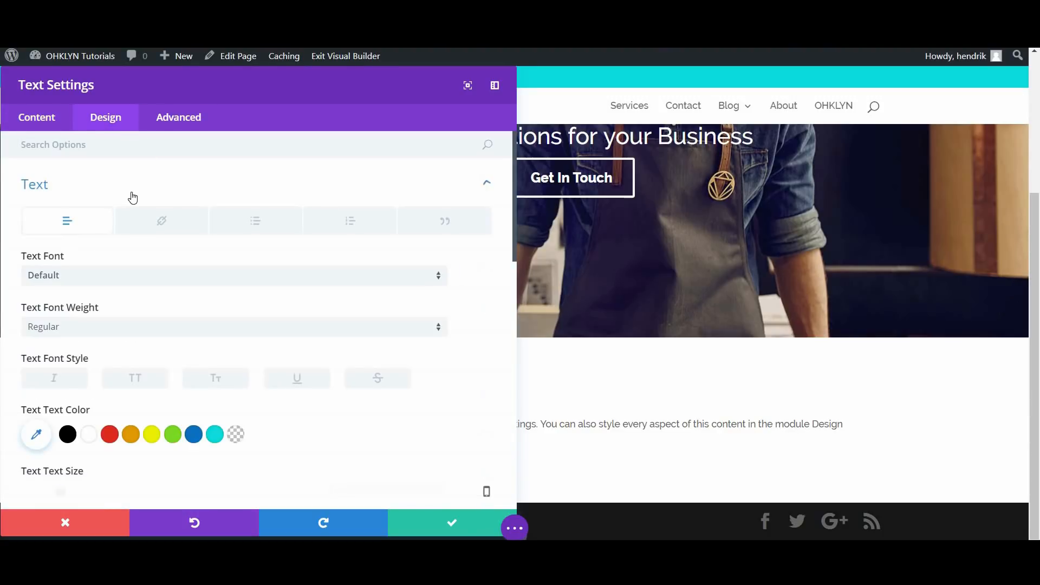
scroll(258, 351, down, 5)
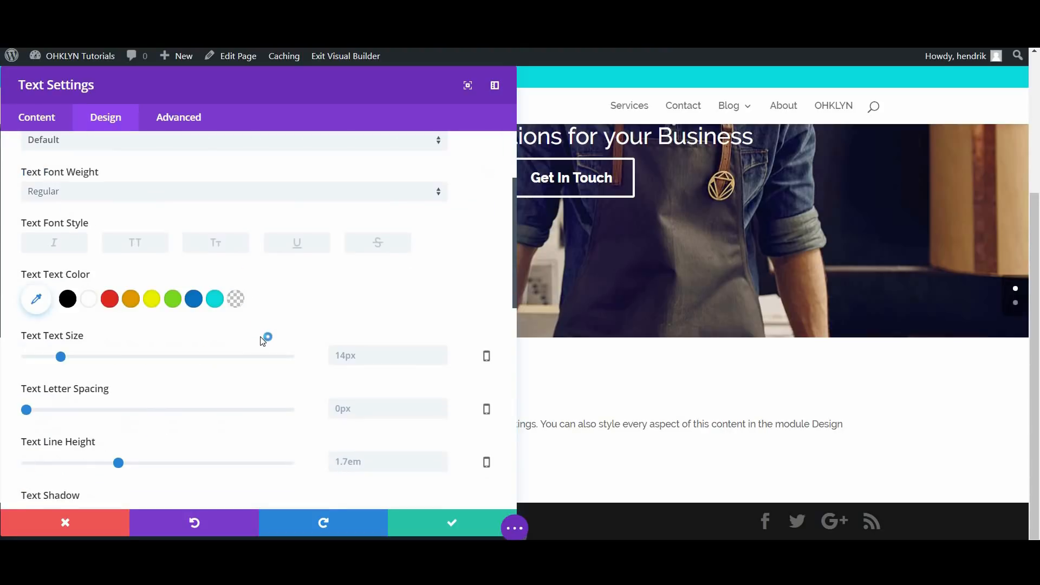
Step: Center the text of the Our Services text module and save its settings
scroll(260, 336, down, 5)
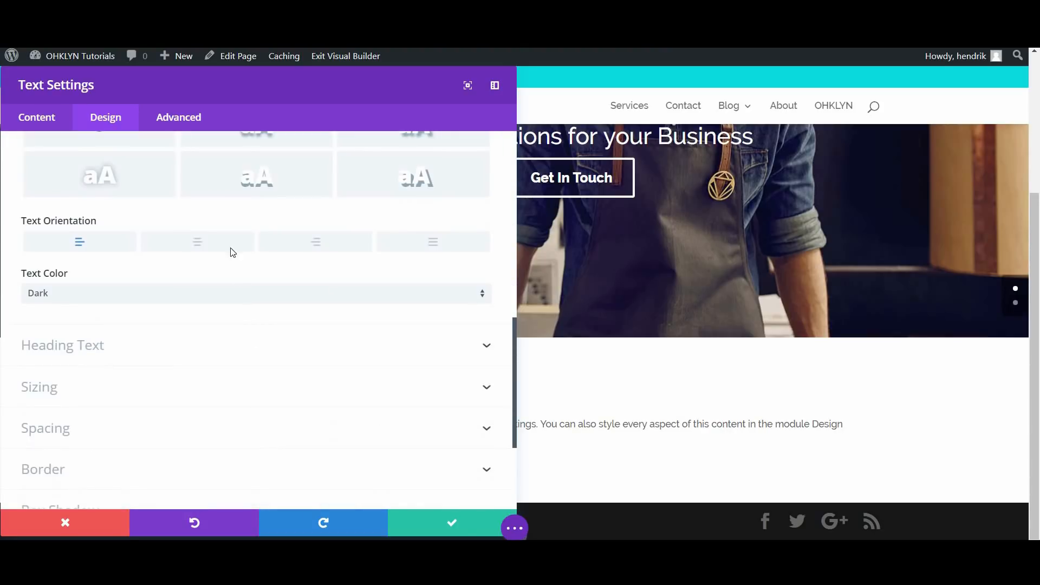
click(204, 245)
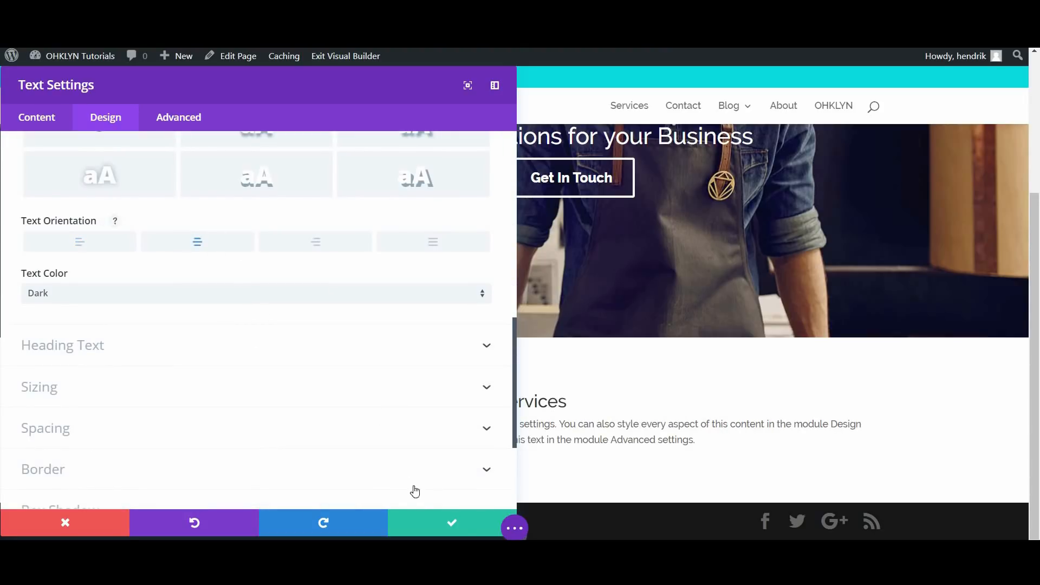
click(425, 513)
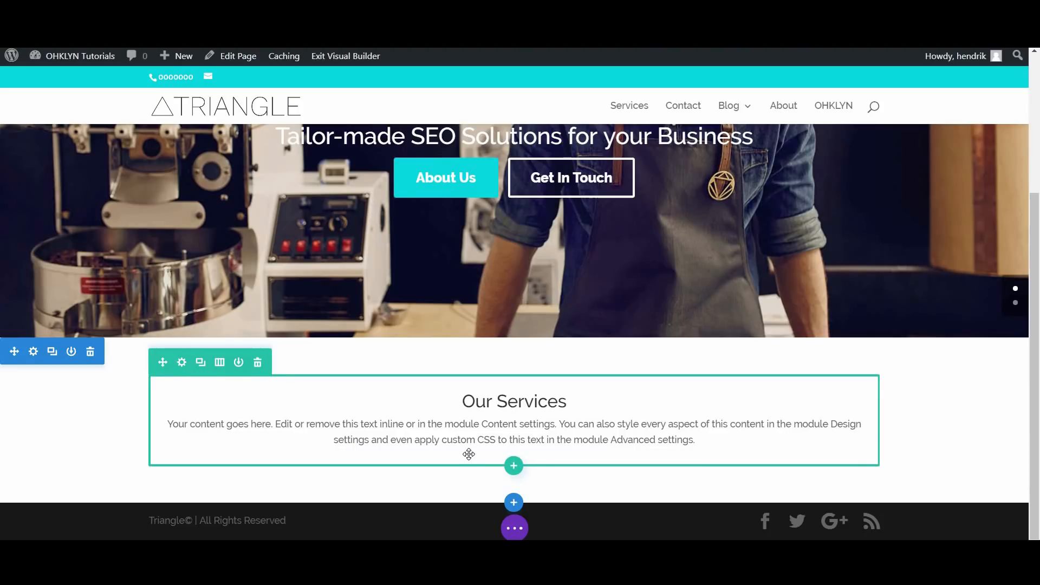
Step: Insert a row with three equal columns below the Our Services text and add a Blurb module to its first column
scroll(468, 454, down, 1)
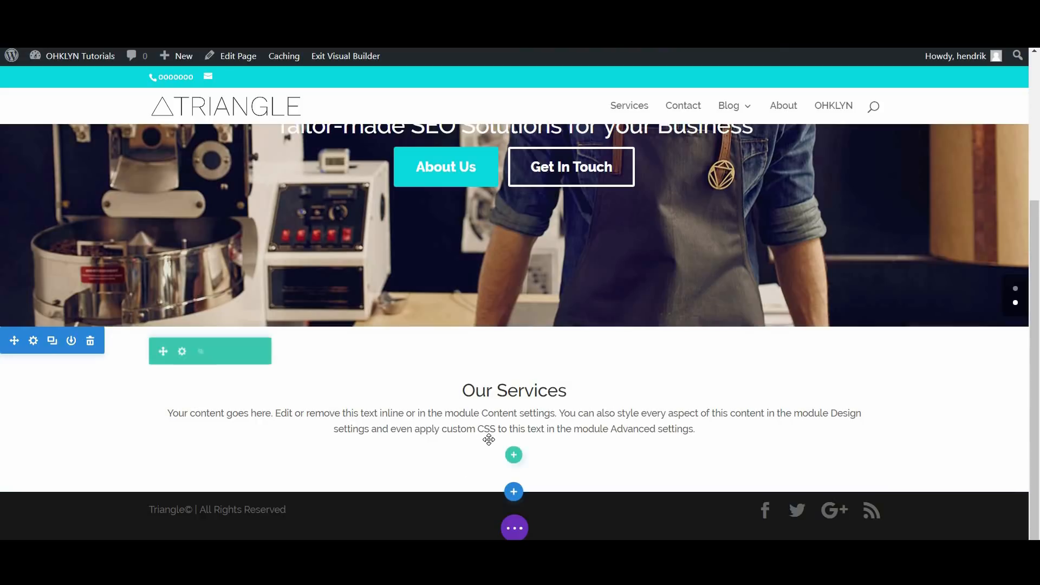
click(513, 456)
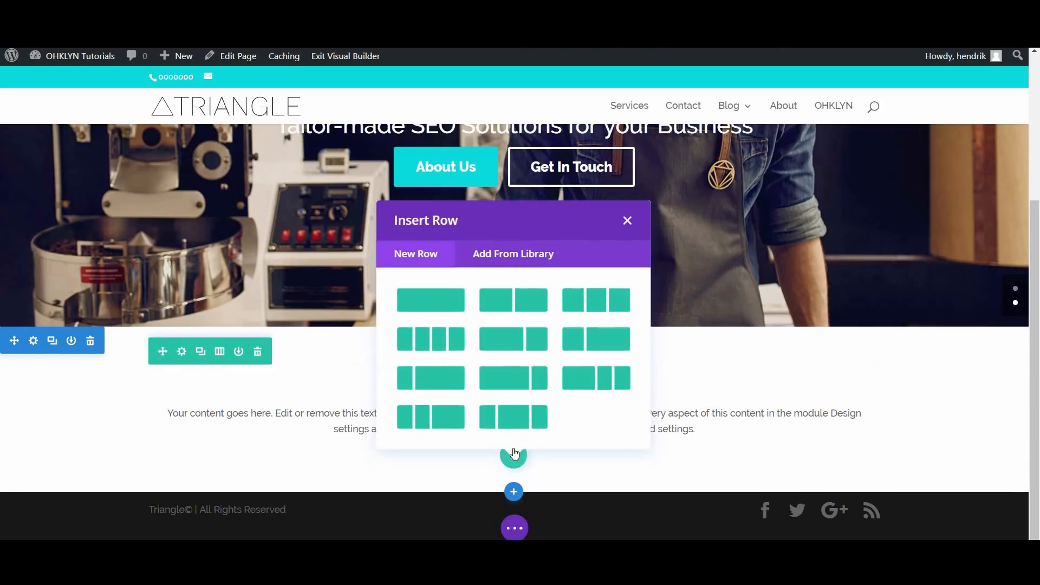
click(579, 299)
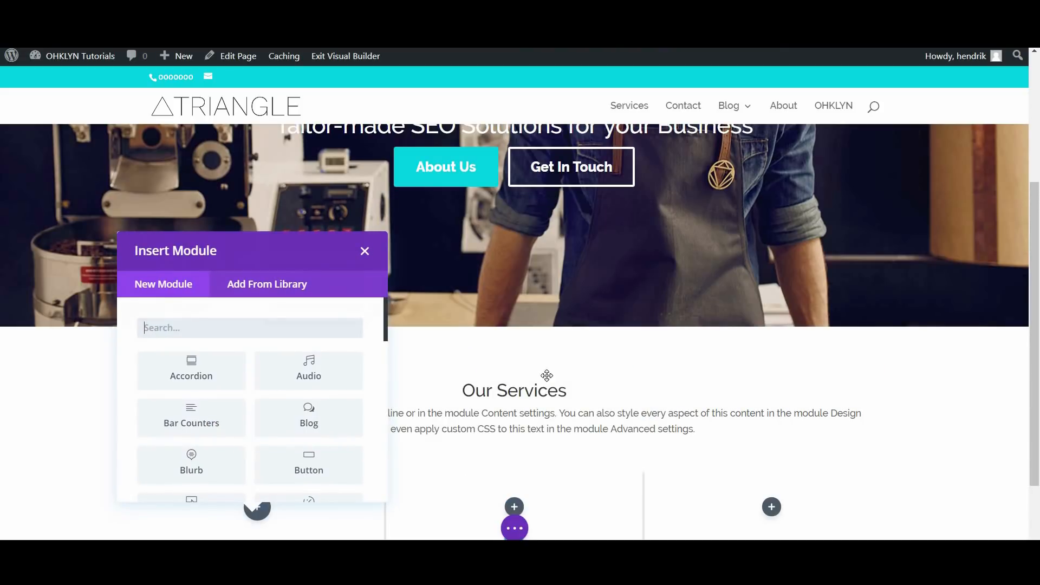
scroll(190, 292, down, 2)
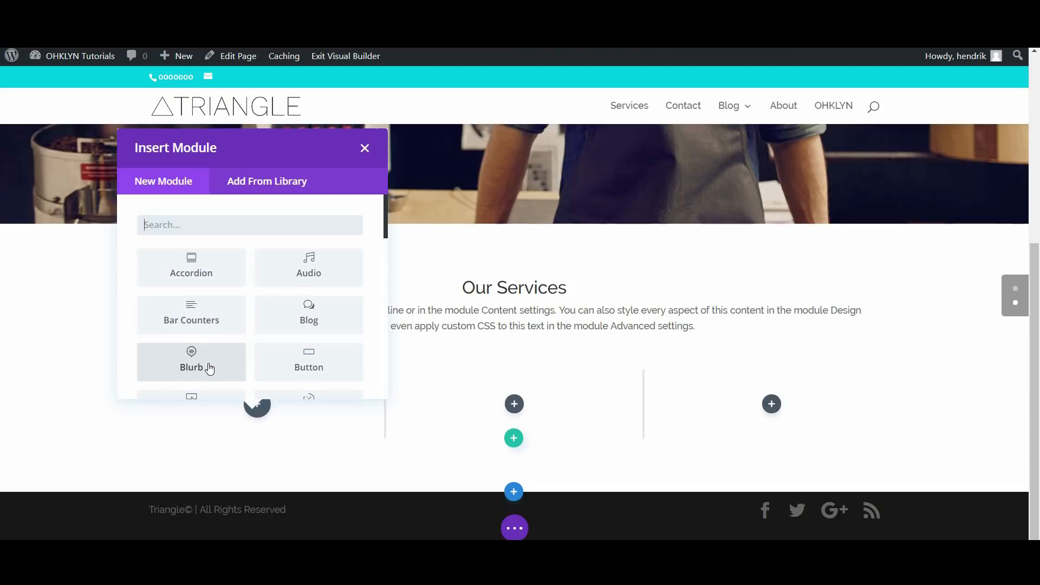
click(191, 370)
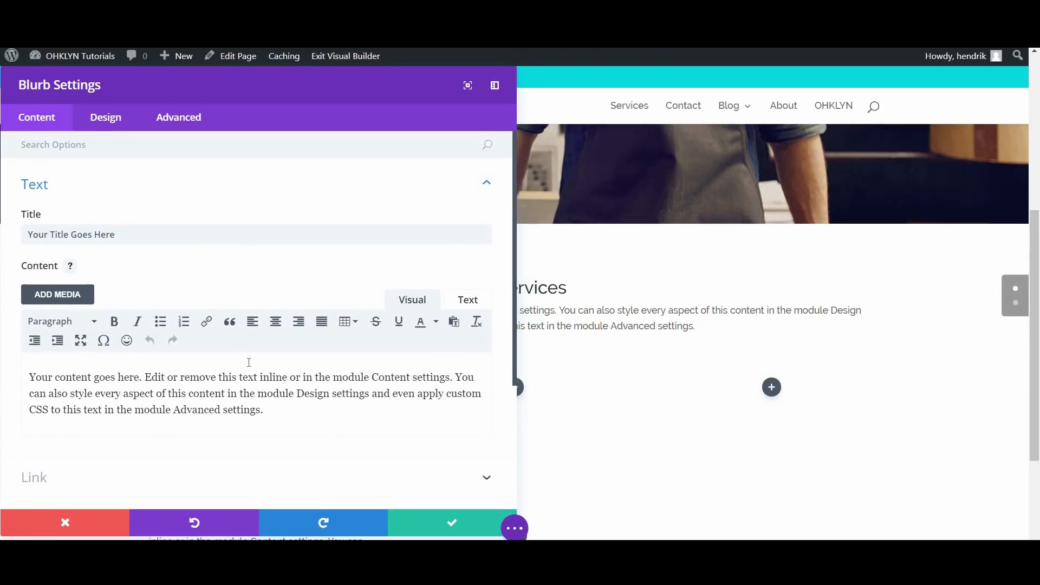
Step: Title the blurb "Search Engine Optimization" and shorten its content by deleting everything after the second sentence
drag(115, 233, 33, 216)
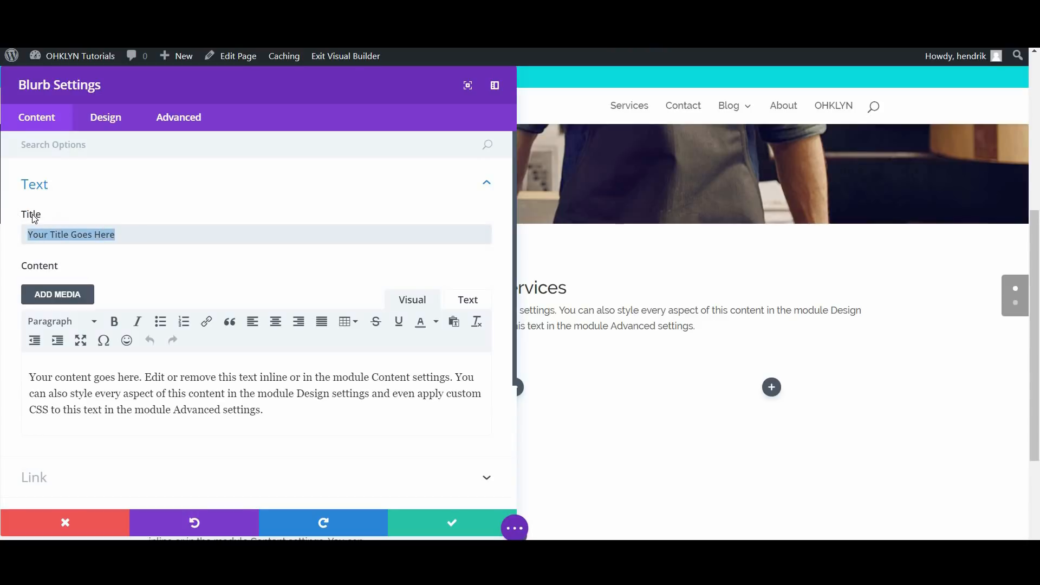
text(Search E)
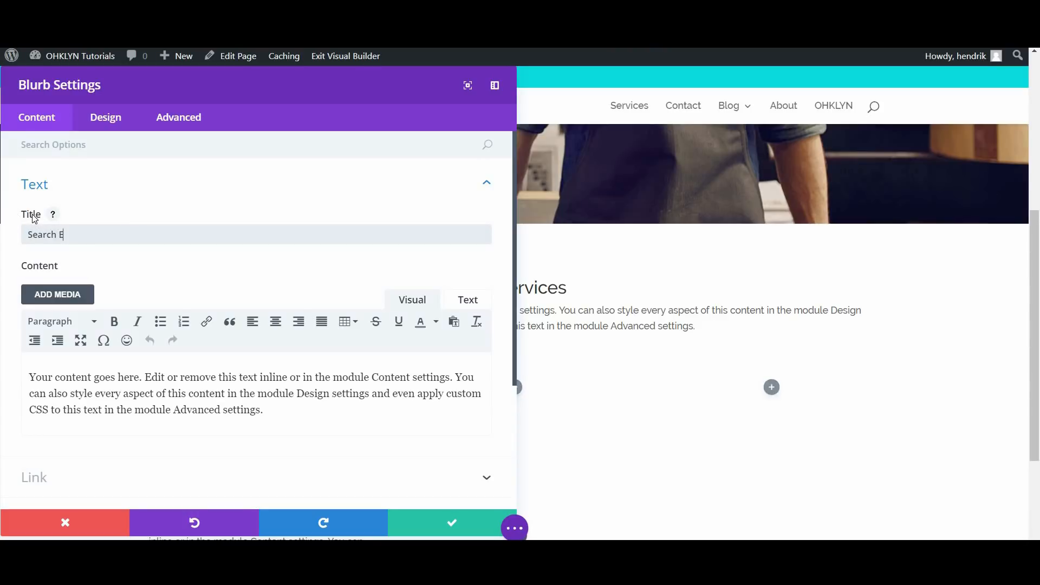
text(ngine Optimiz)
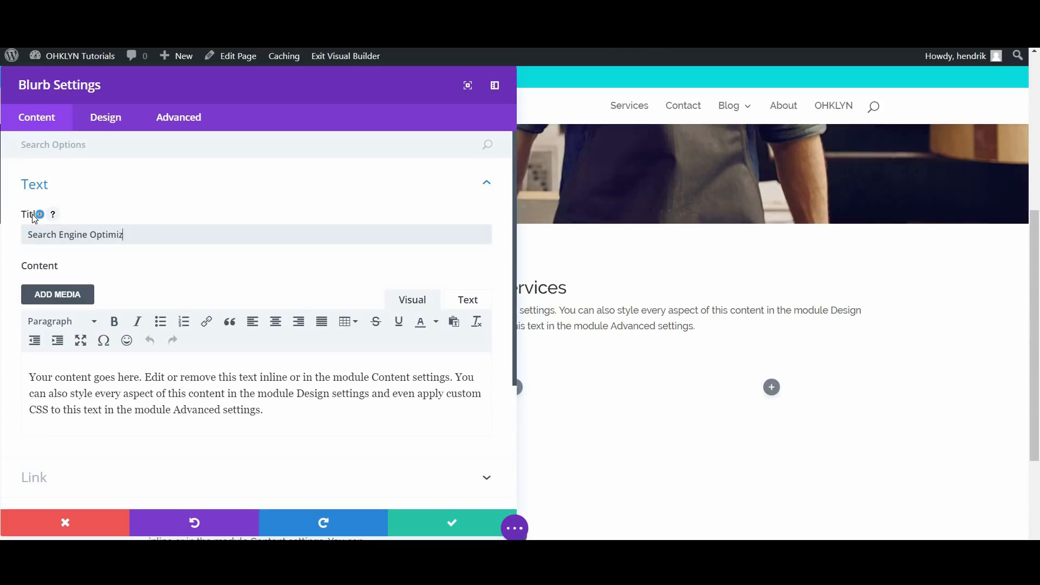
text(ation)
drag(293, 413, 456, 376)
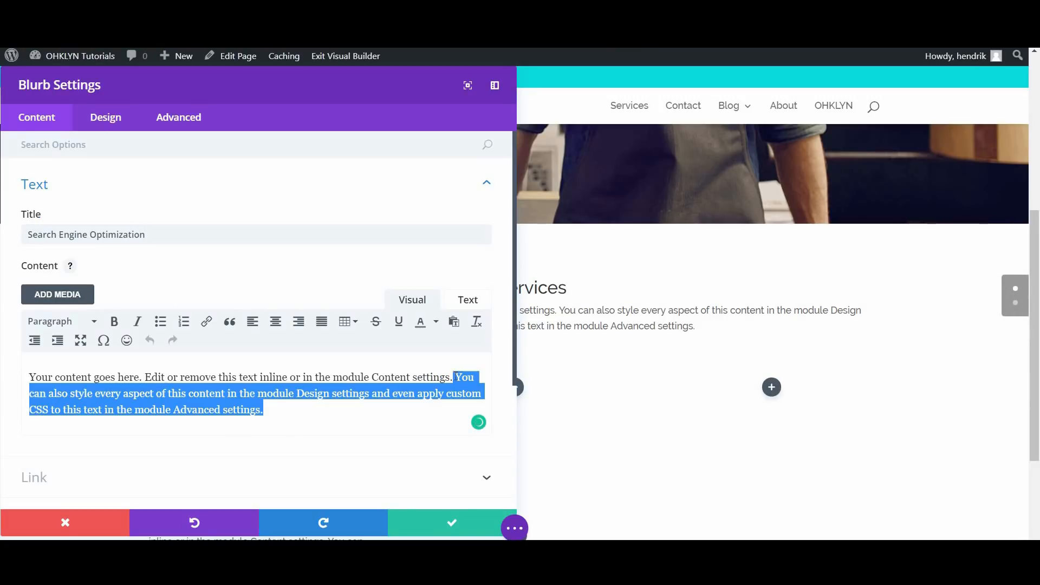
key(BackSpace)
Step: Make the blurb use an icon instead of an image and choose the plain magnifying glass
scroll(230, 390, down, 3)
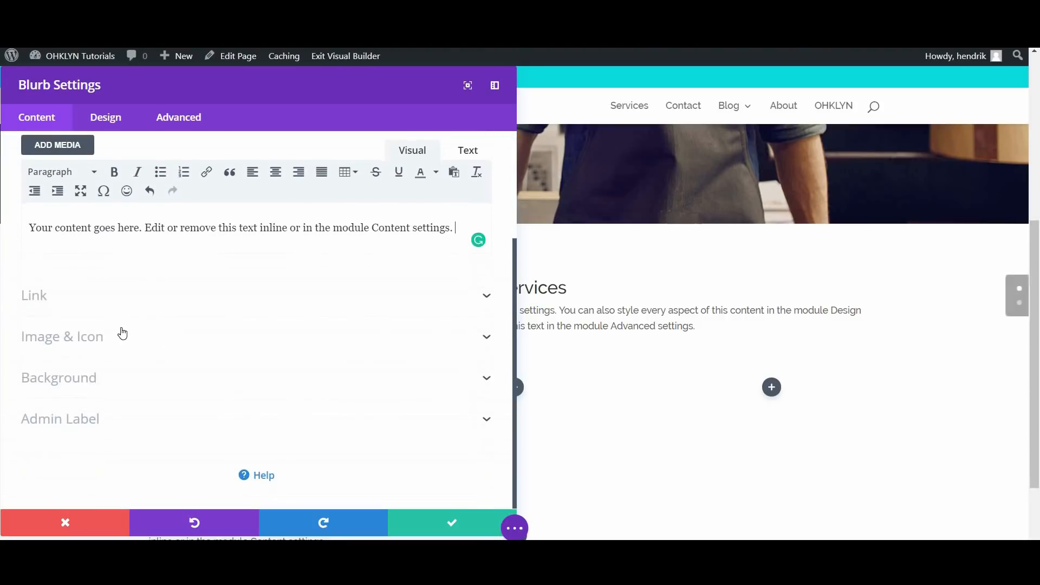
click(113, 334)
scroll(72, 287, up, 1)
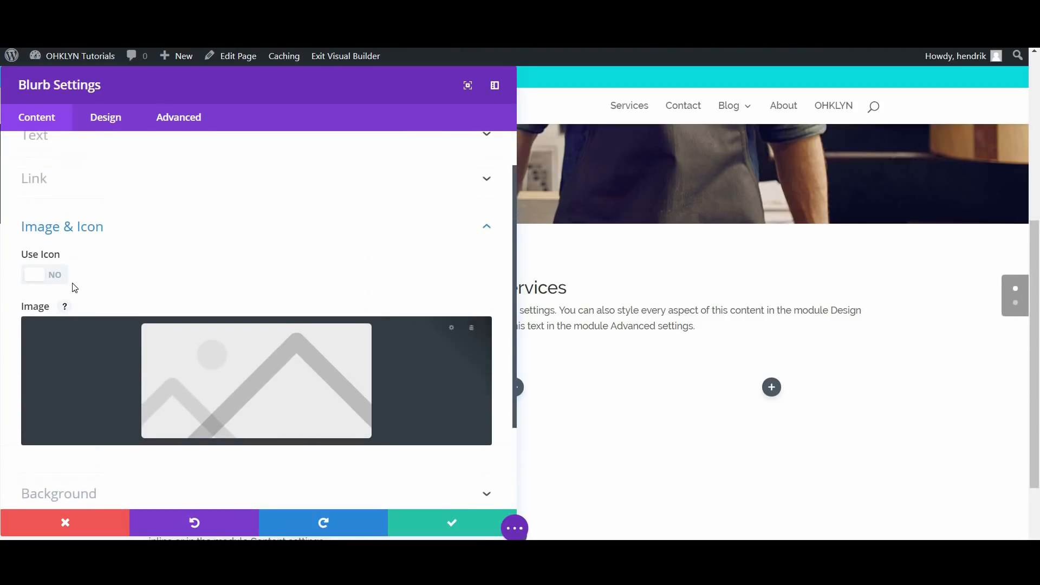
click(50, 279)
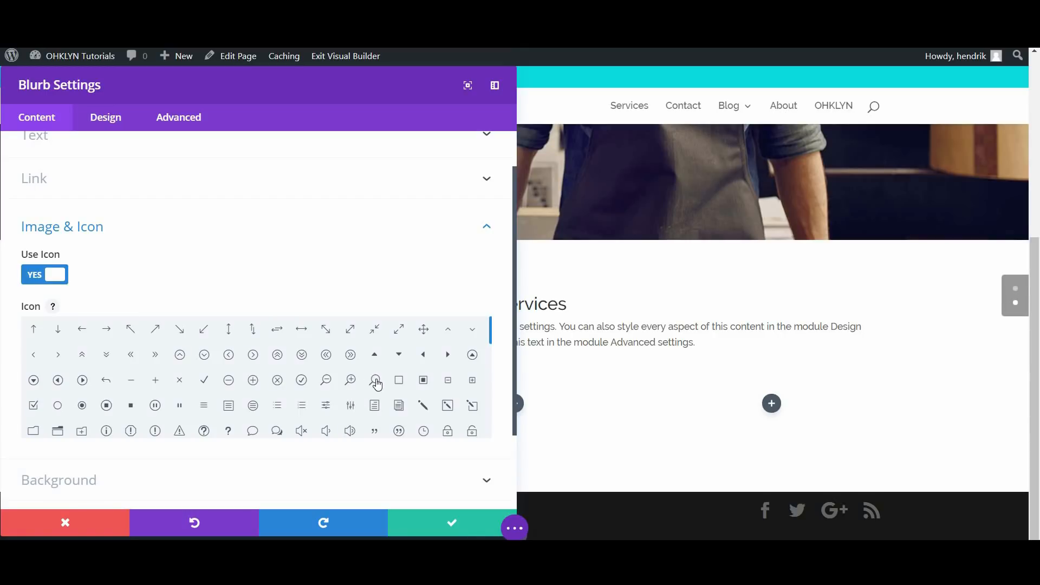
click(376, 383)
Step: Move the Blurb Settings dialog aside to uncover the blurb and open its Image & Icon design options
drag(467, 87, 636, 100)
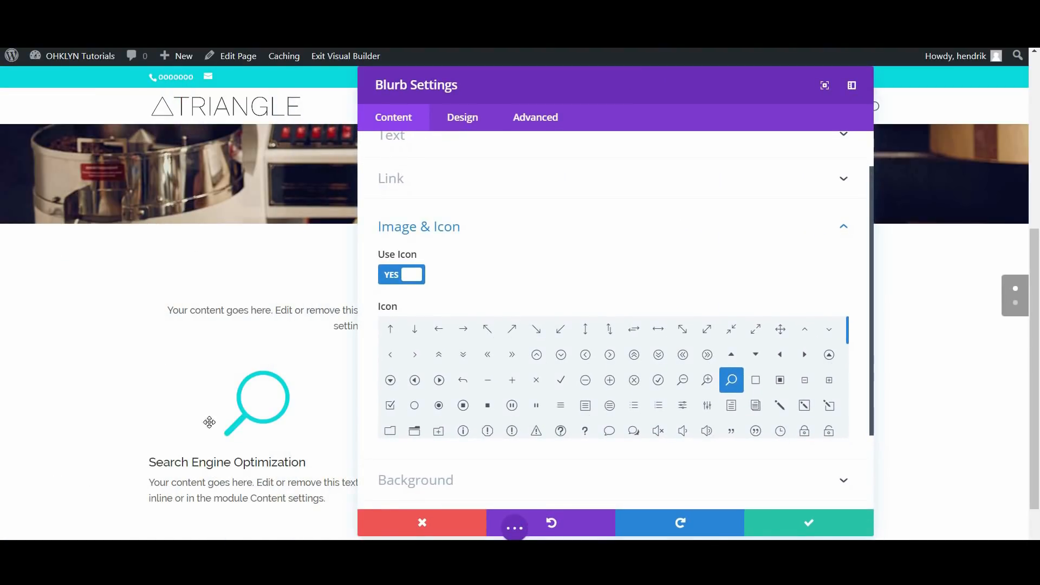
scroll(734, 476, down, 2)
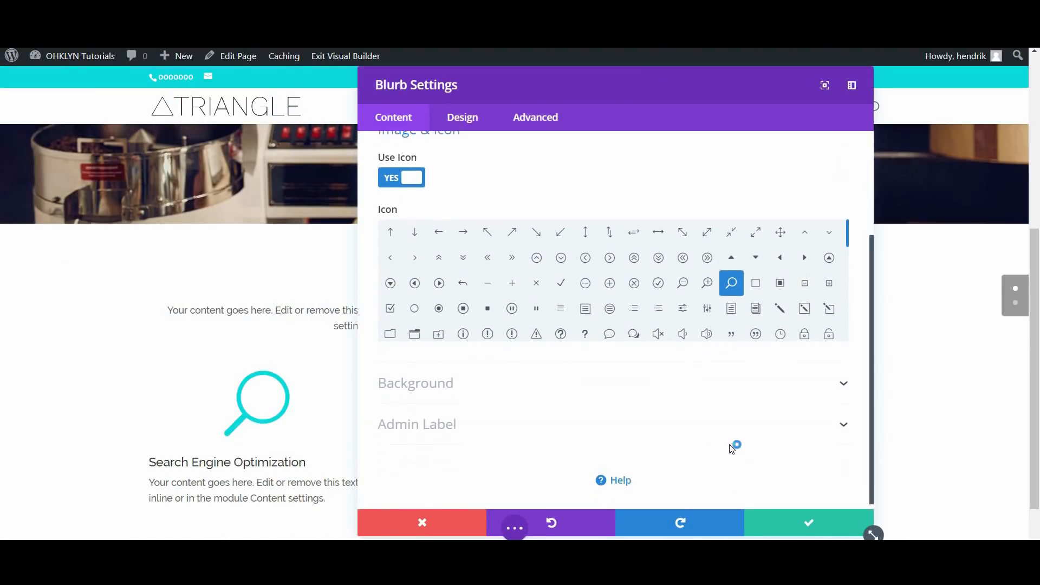
click(476, 121)
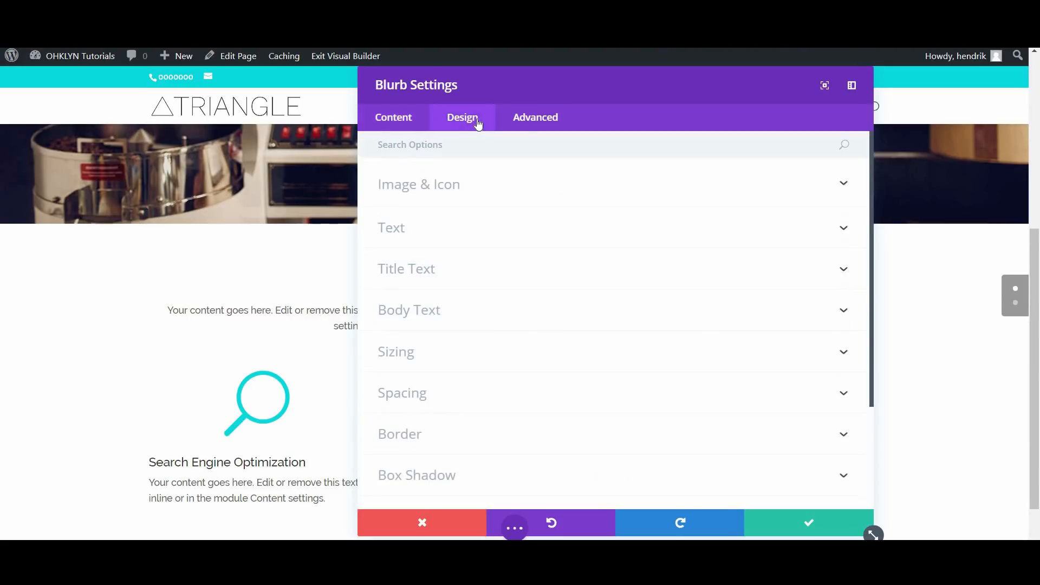
click(459, 187)
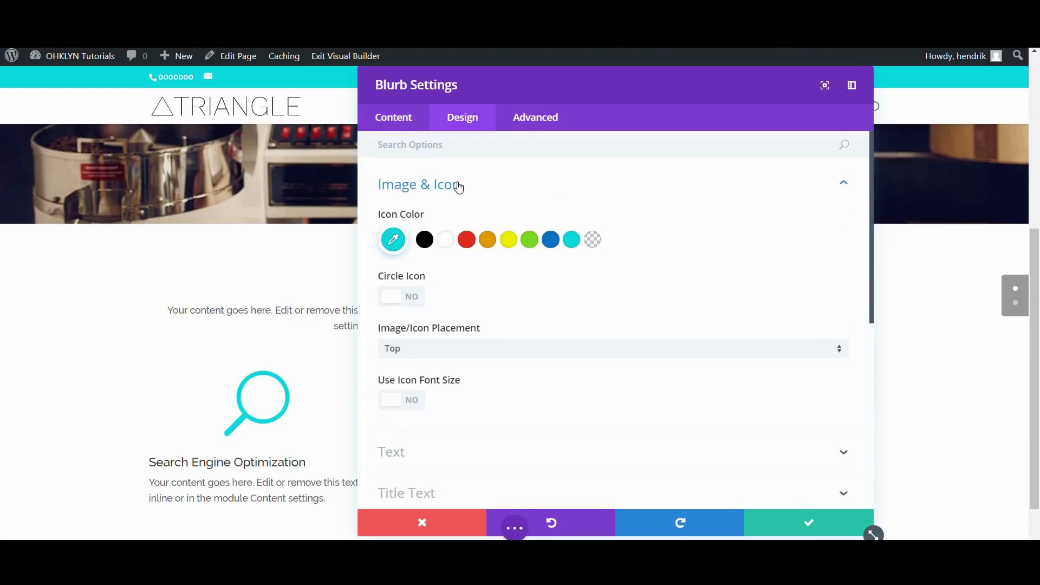
Step: Try displaying the blurb's magnifying glass icon inside a circle
scroll(458, 187, down, 1)
click(393, 169)
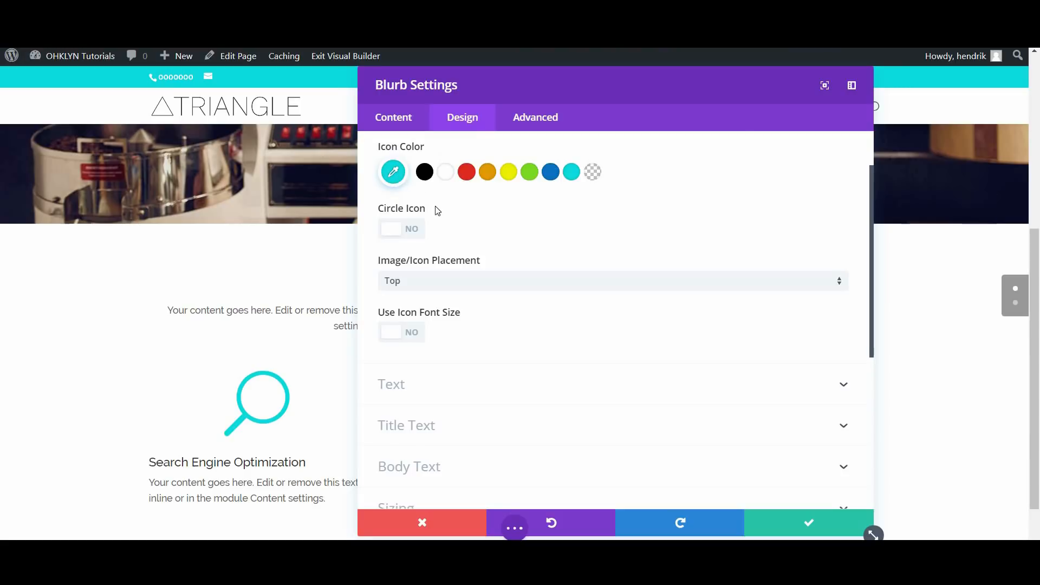
scroll(399, 177, up, 1)
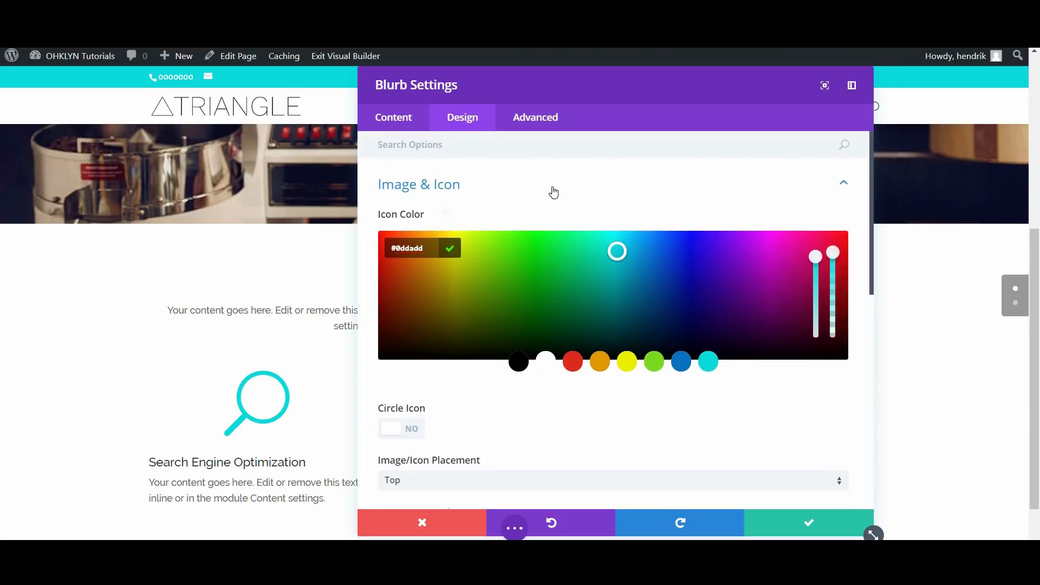
scroll(492, 379, down, 1)
scroll(433, 301, down, 1)
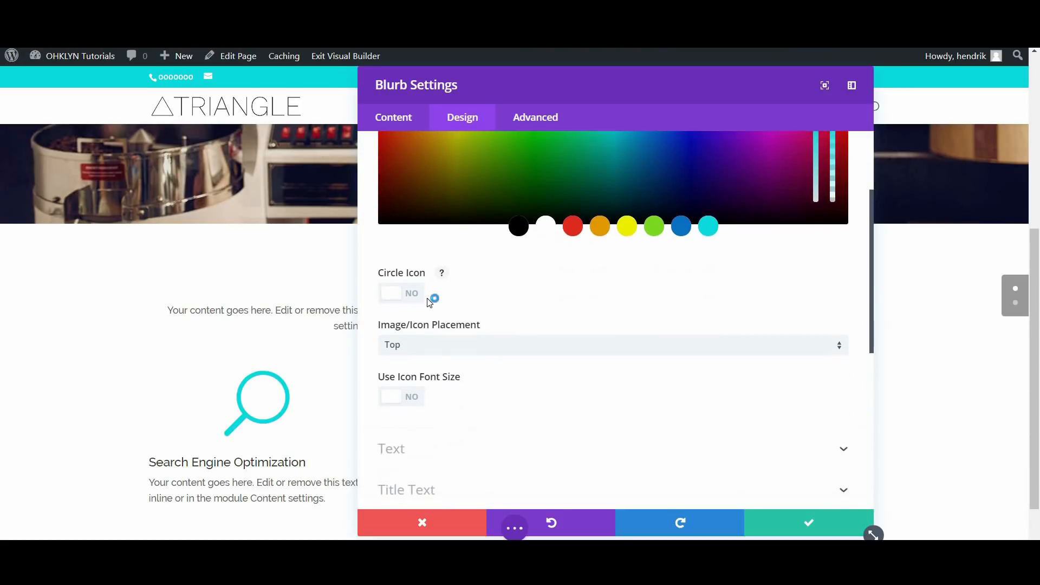
click(406, 294)
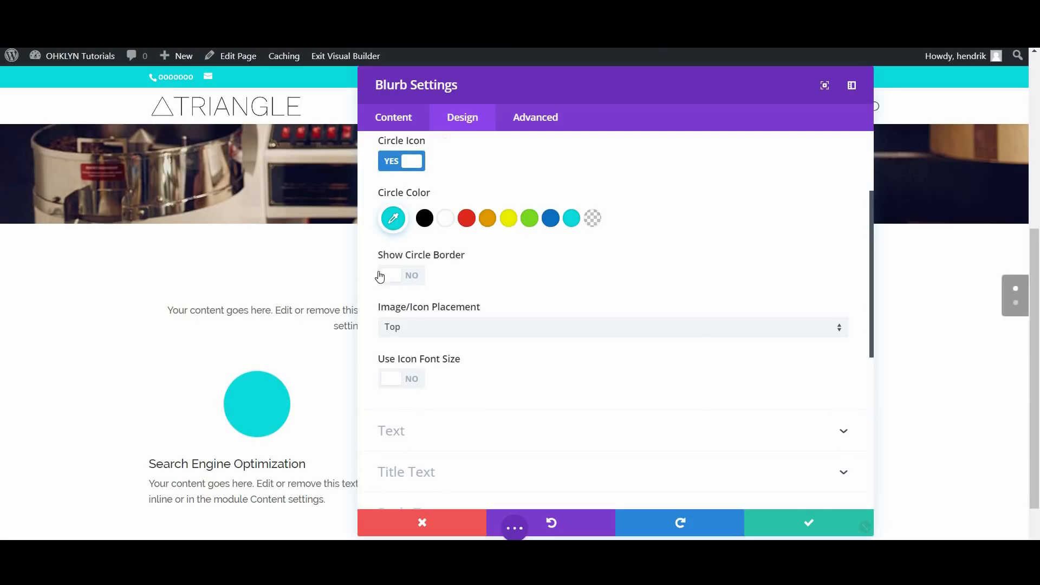
click(399, 162)
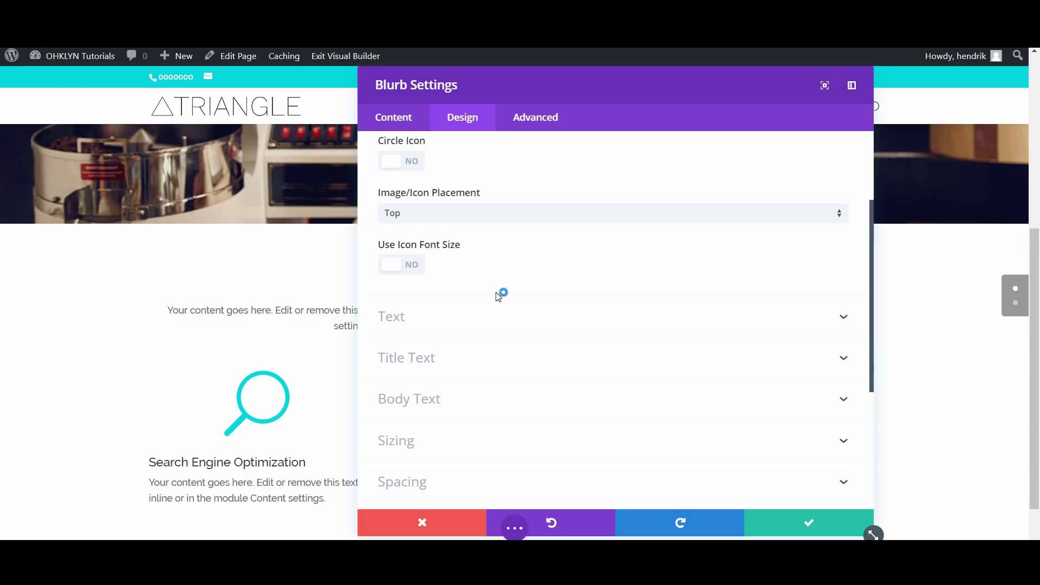
Step: Enable a custom icon font size for the blurb and set it to 40px
scroll(475, 356, up, 1)
click(397, 339)
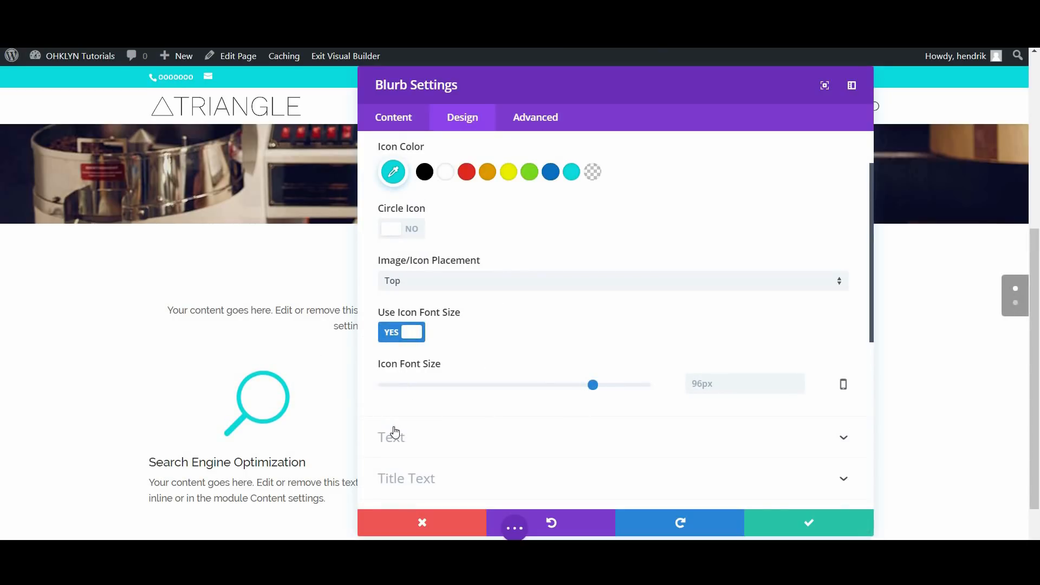
drag(591, 390, 470, 392)
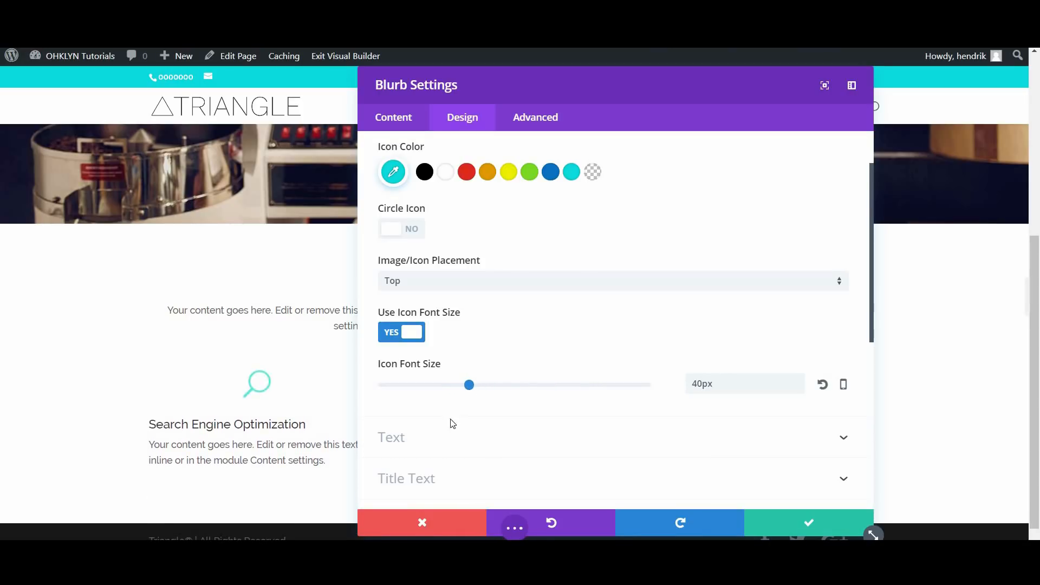
Step: Set the blurb's text orientation to centered and save the blurb
click(448, 435)
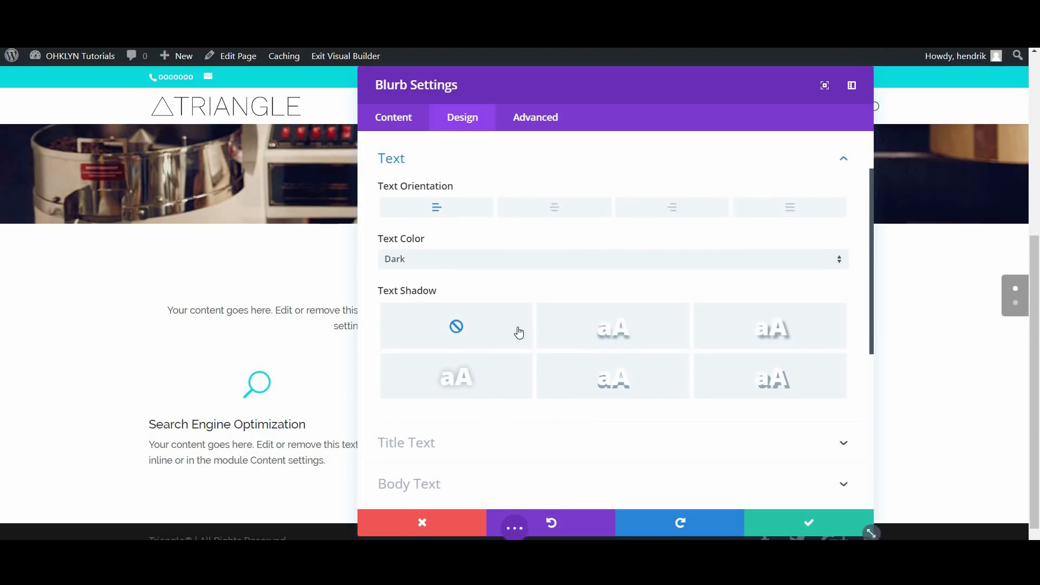
click(552, 212)
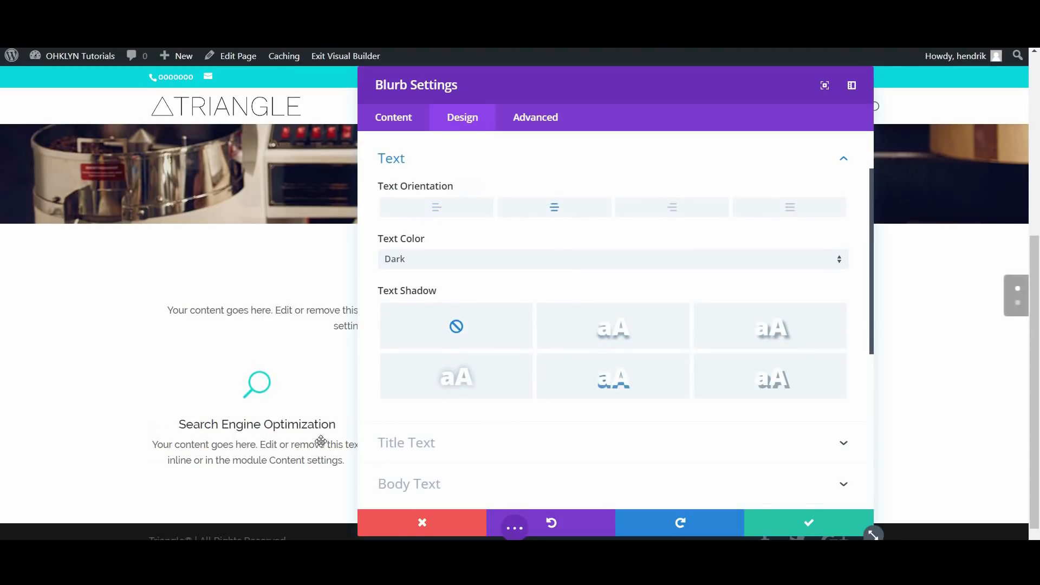
click(765, 514)
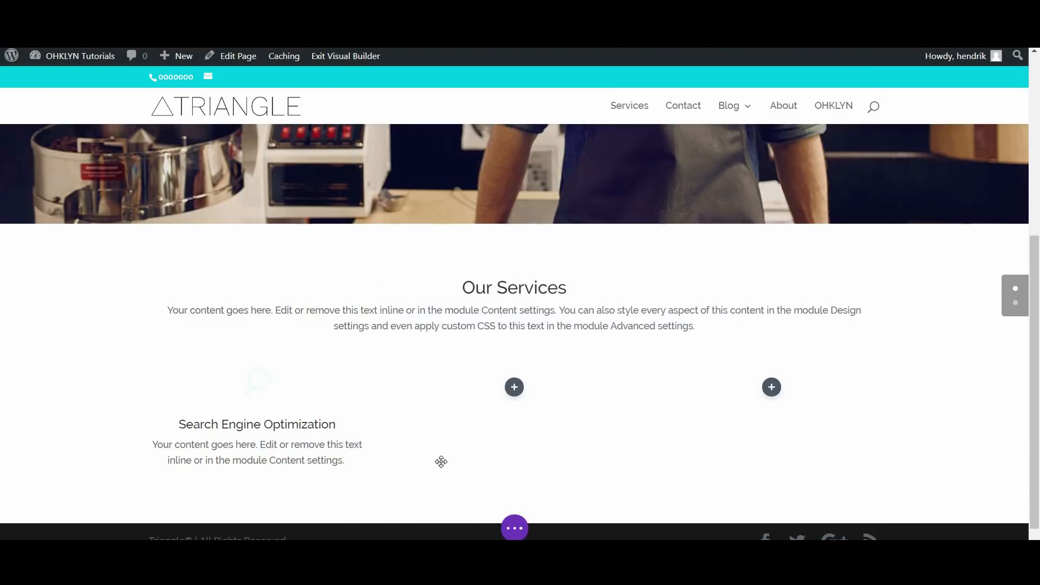
Step: Duplicate the Search Engine Optimization blurb twice and move the copies into the second and third columns
scroll(414, 478, down, 1)
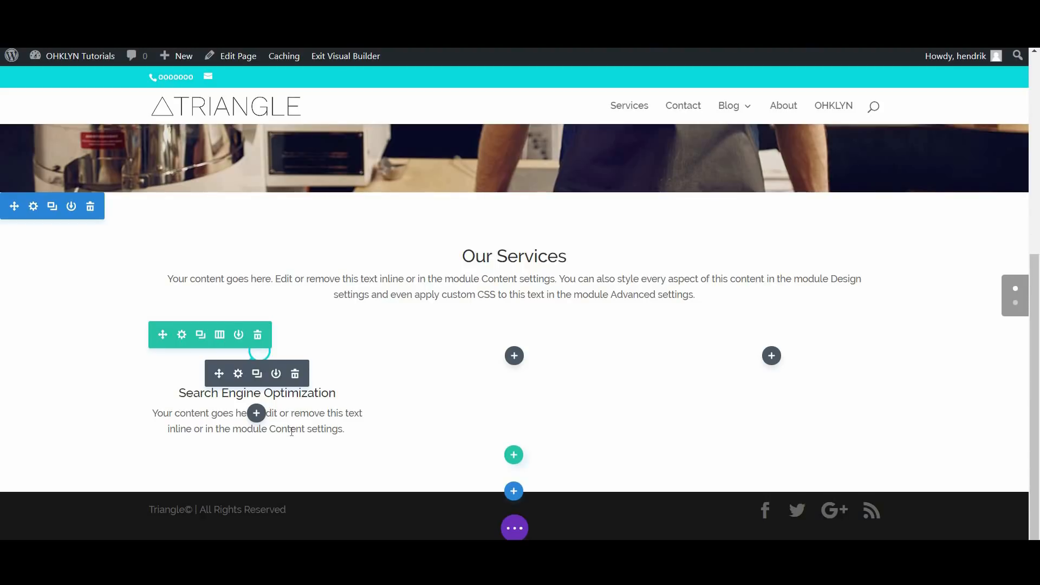
click(258, 374)
click(259, 374)
scroll(291, 312, down, 3)
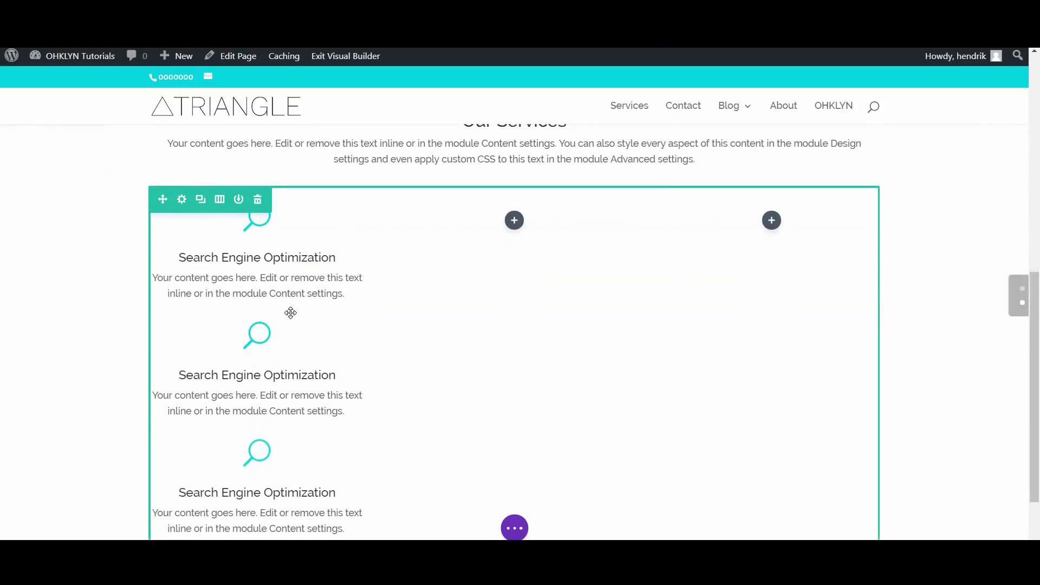
drag(478, 259, 517, 249)
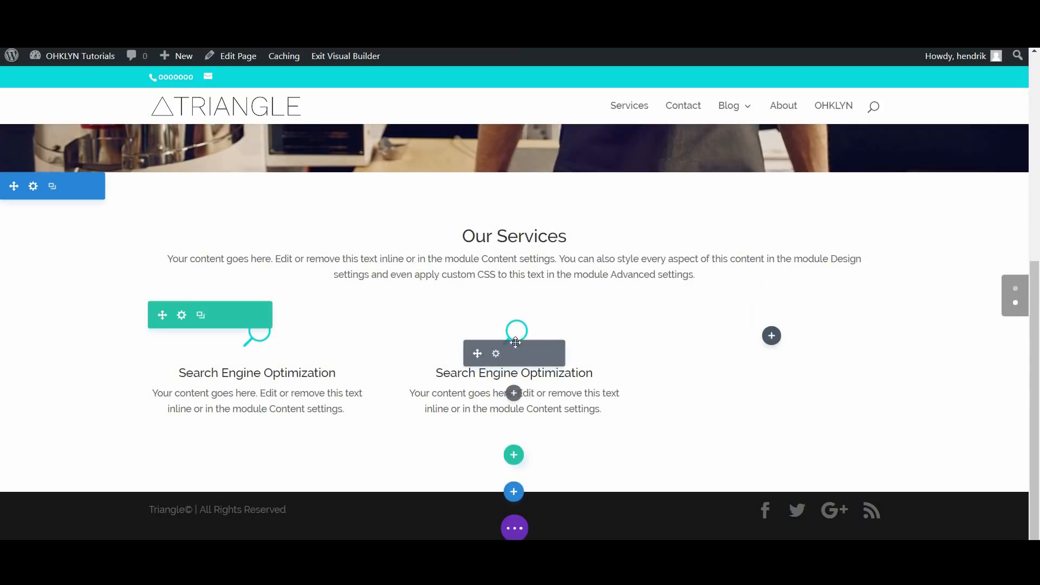
Step: Change the title of the middle column's blurb to "Content Optimization"
click(495, 373)
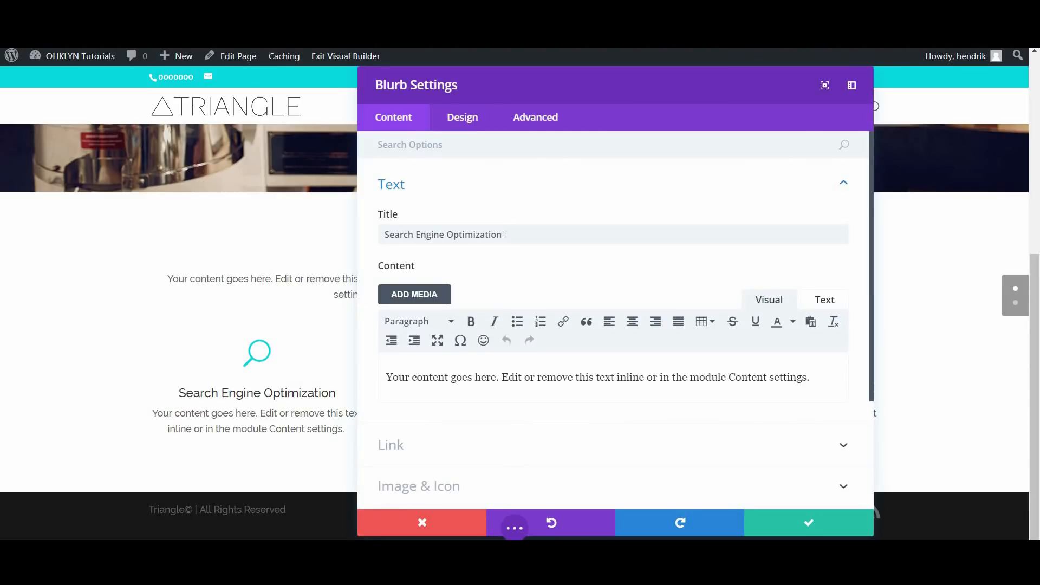
drag(513, 232, 388, 228)
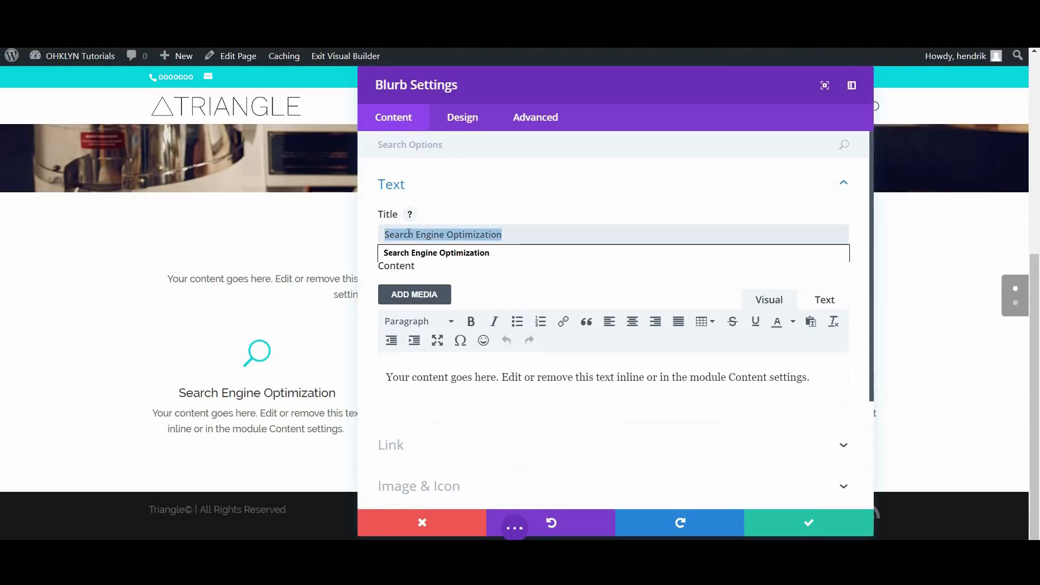
text(Content)
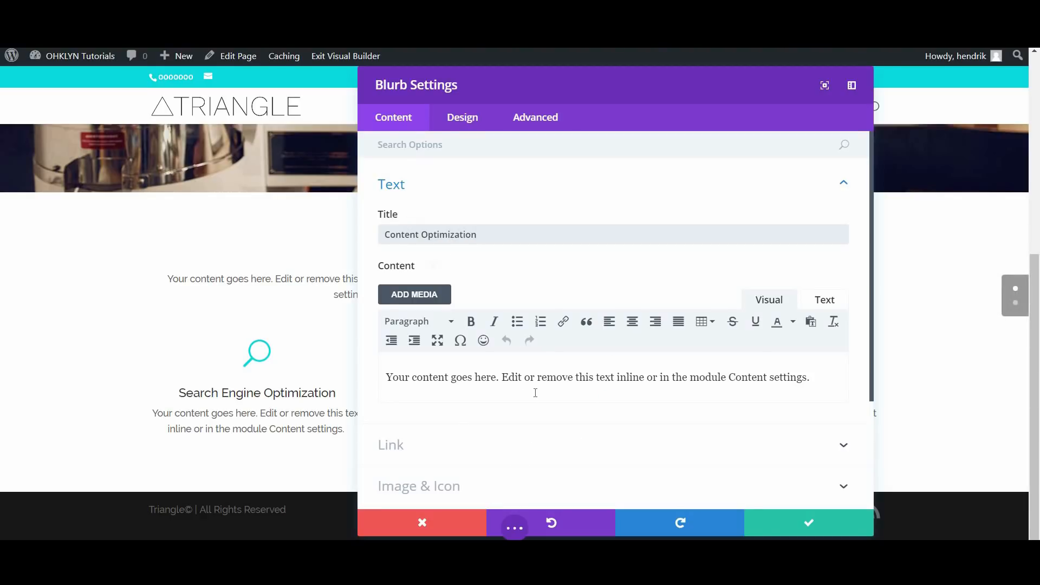
Step: Change the Content Optimization blurb's icon to the outlined presentation board with a line chart and save the blurb
scroll(535, 393, down, 3)
click(518, 344)
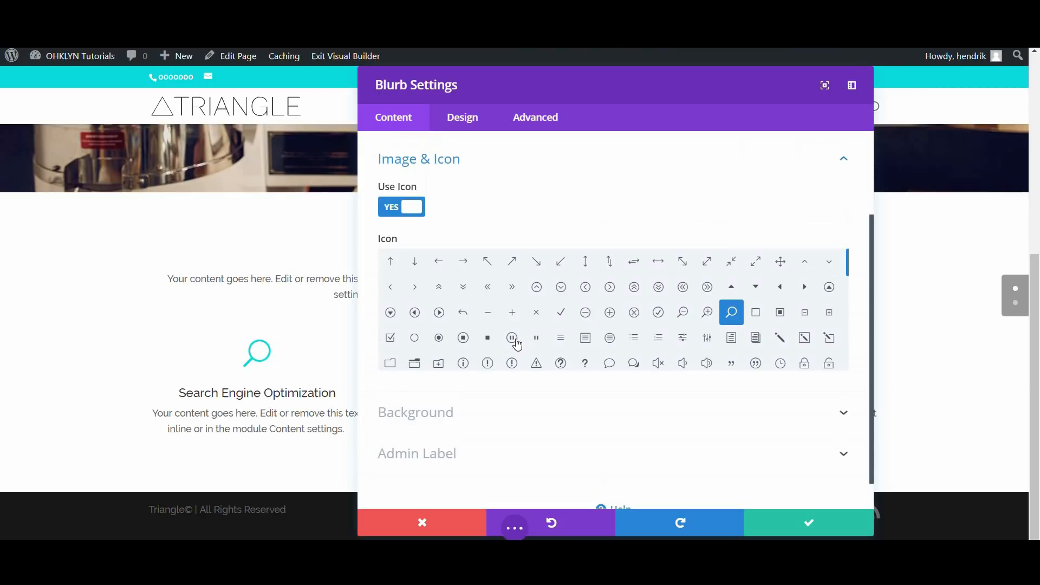
scroll(616, 313, down, 2)
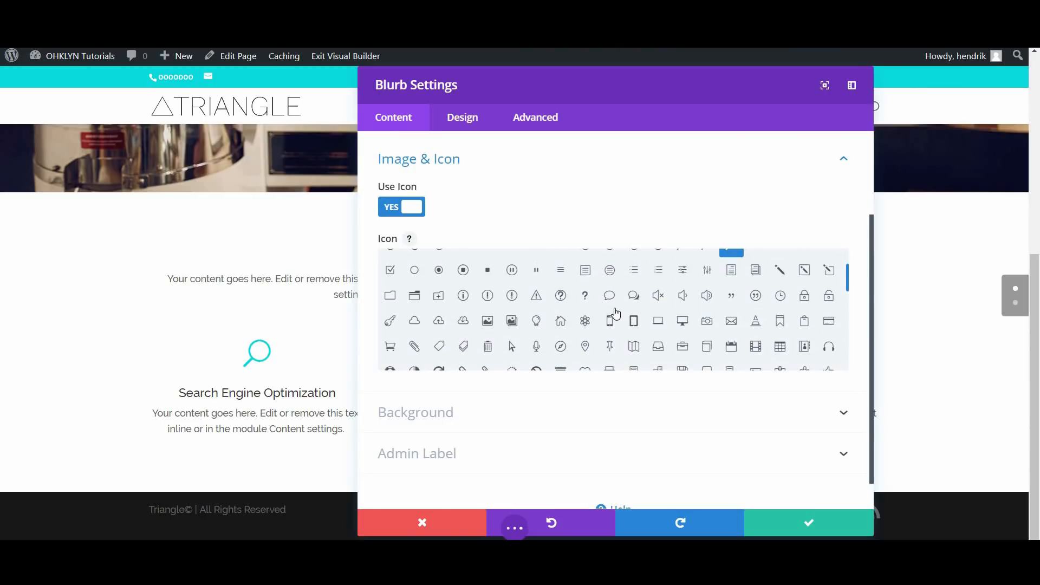
scroll(616, 313, down, 2)
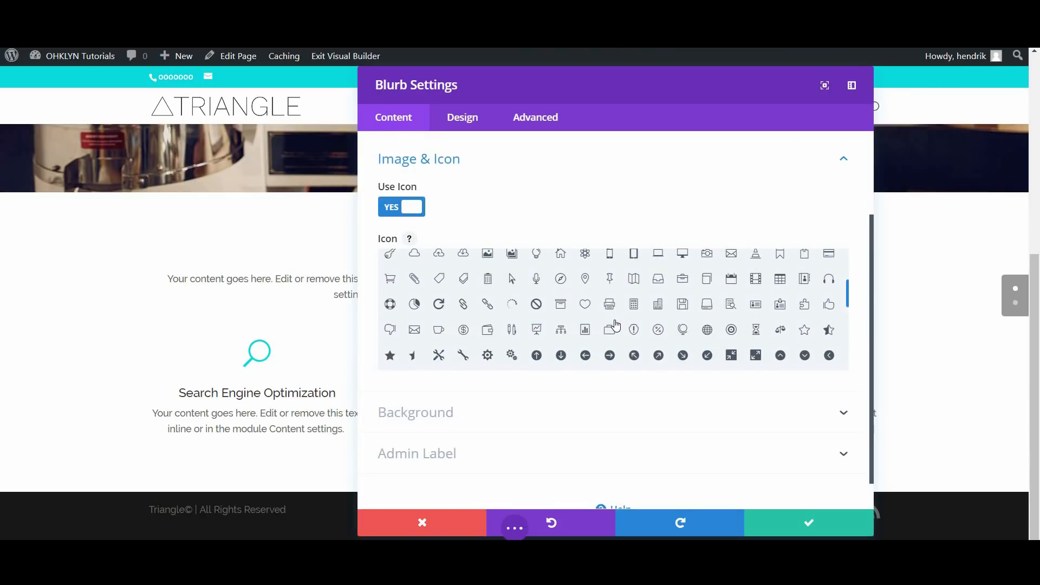
scroll(629, 329, down, 2)
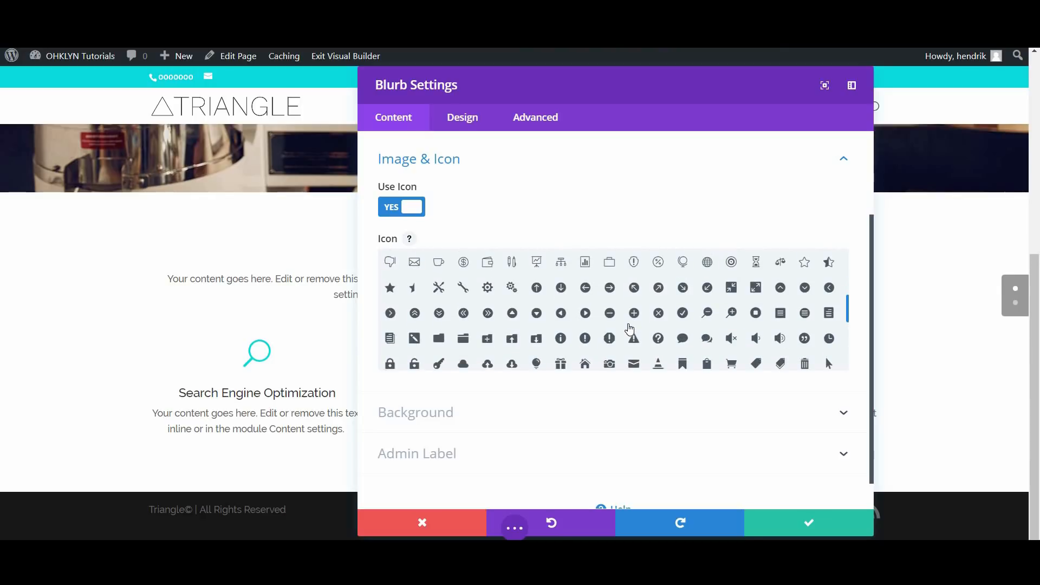
click(536, 261)
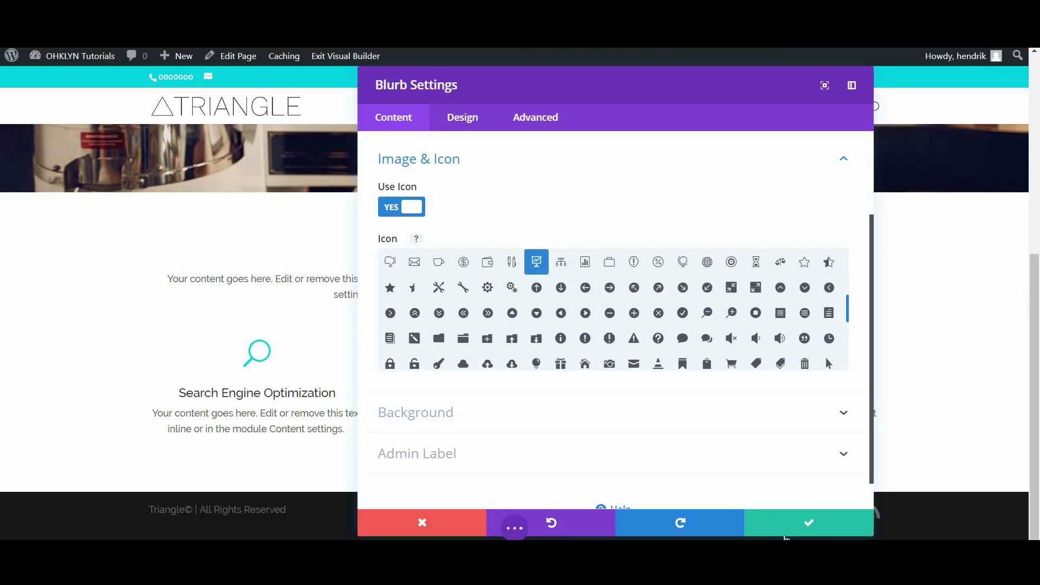
click(789, 522)
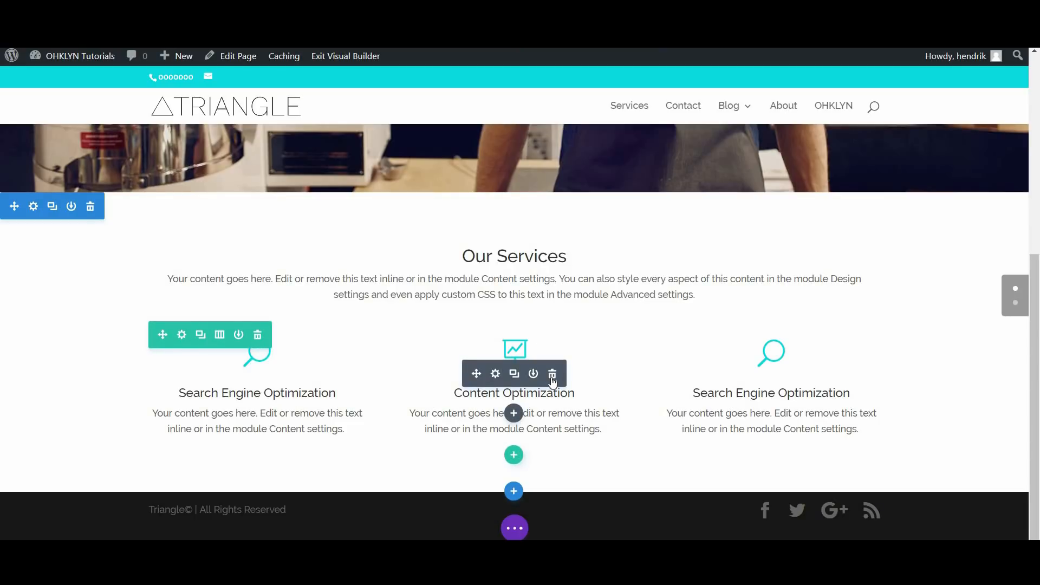
Step: Duplicate the three-column row of service blurbs
click(200, 334)
scroll(510, 383, down, 3)
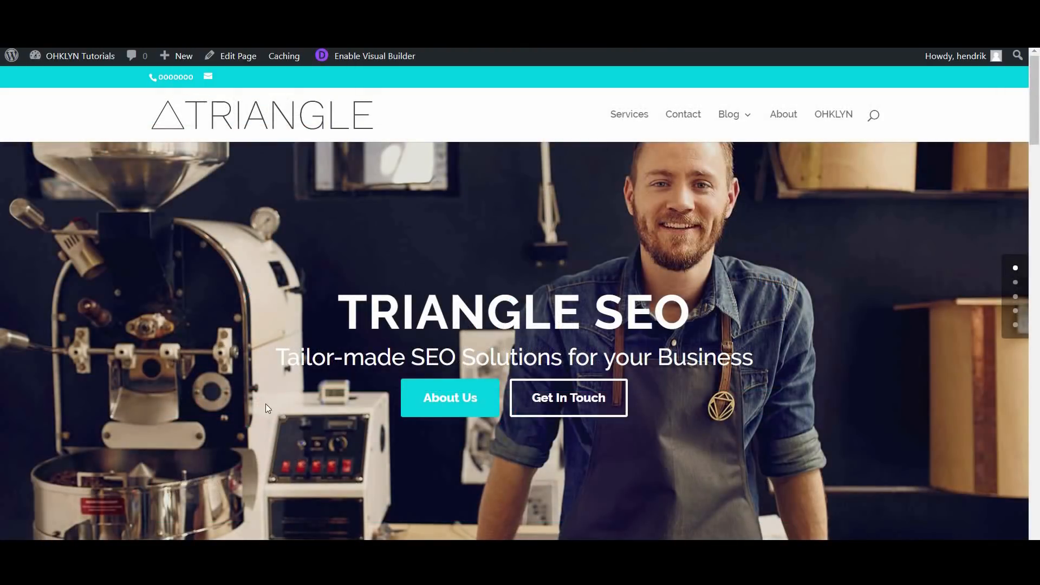
Step: Consult the finished example page, and add a regular section with a row of two equal columns below the Our Services section
scroll(540, 498, down, 5)
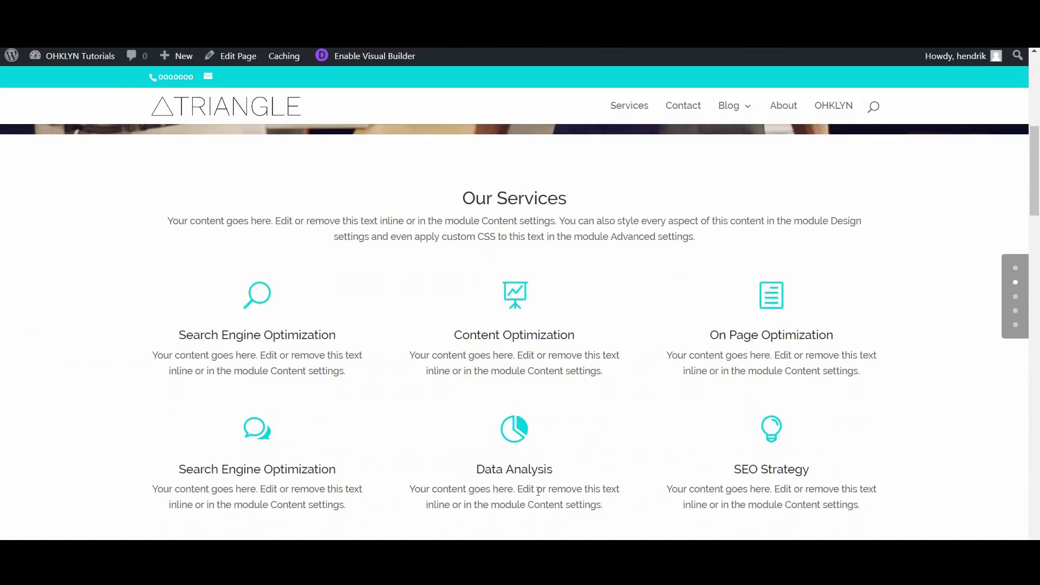
scroll(536, 496, down, 8)
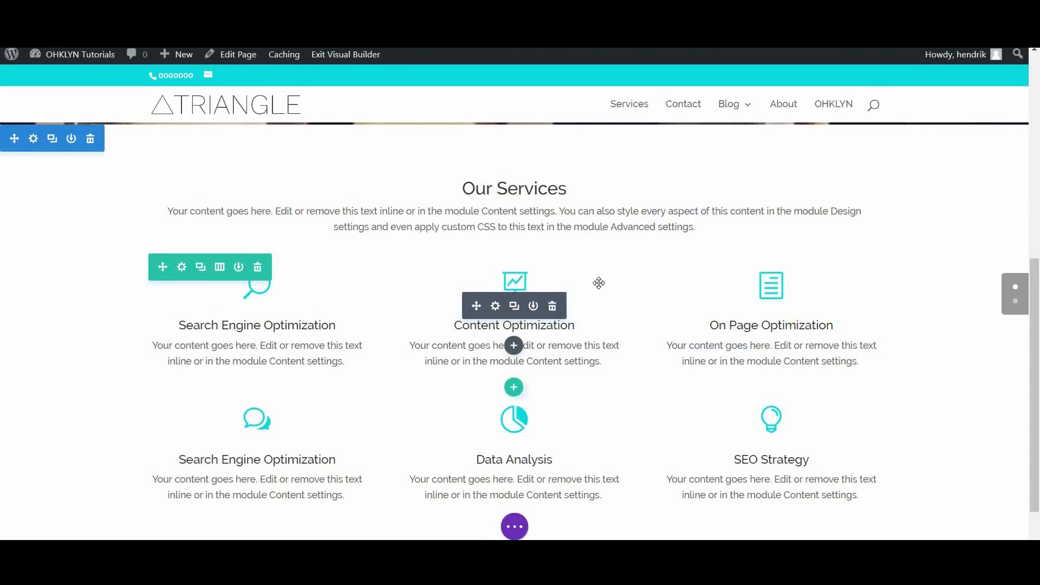
scroll(430, 444, down, 2)
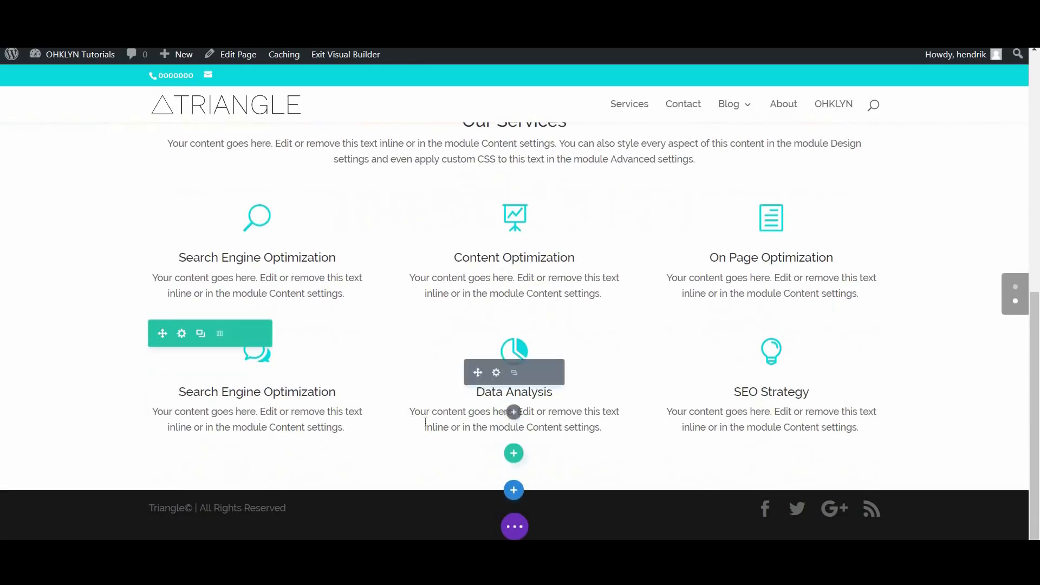
click(512, 490)
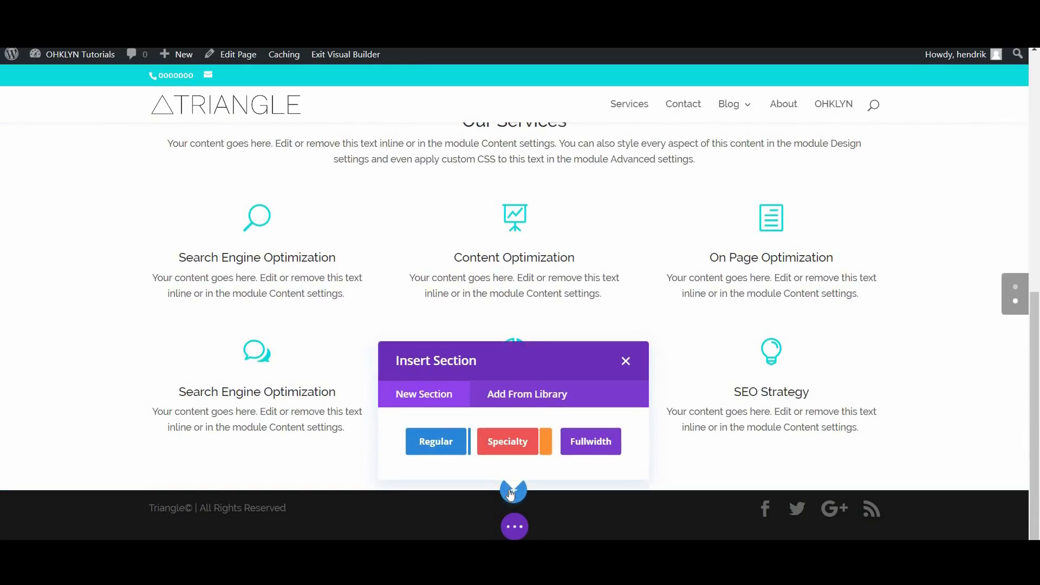
click(443, 449)
scroll(323, 480, down, 3)
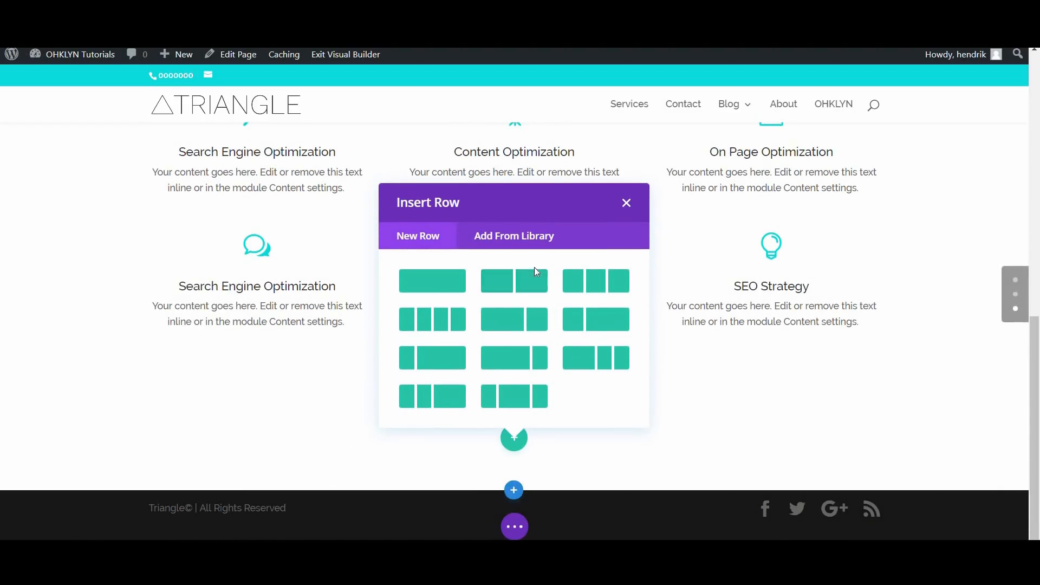
click(519, 286)
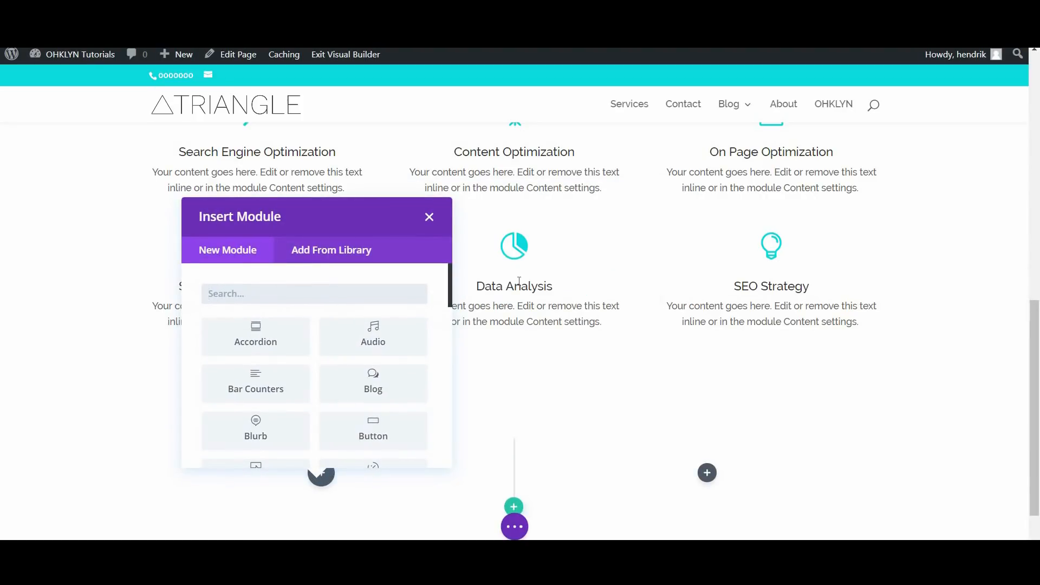
Step: Insert a Text module into the first column of the new row
scroll(382, 375, down, 6)
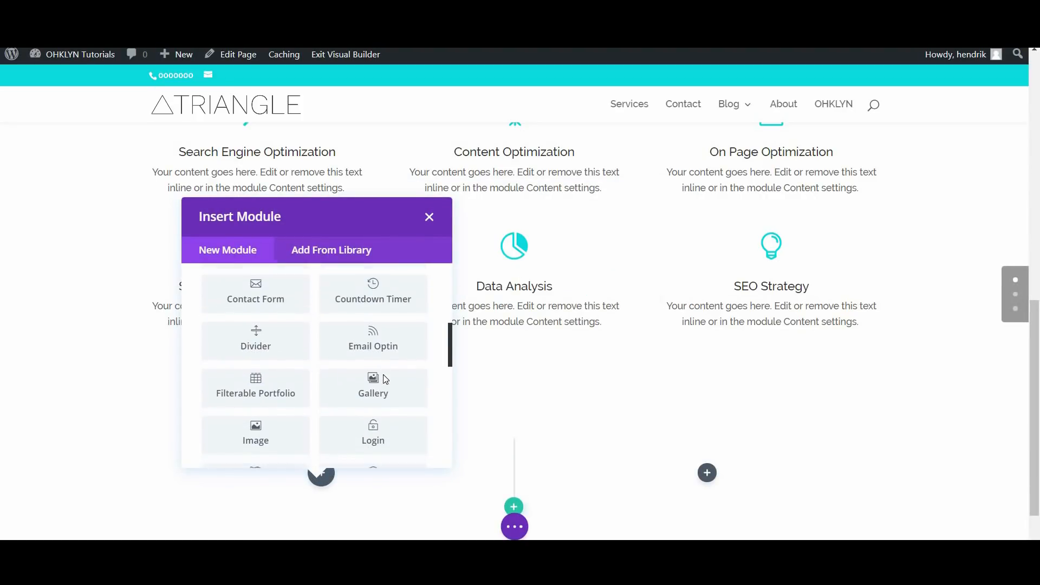
scroll(386, 378, down, 6)
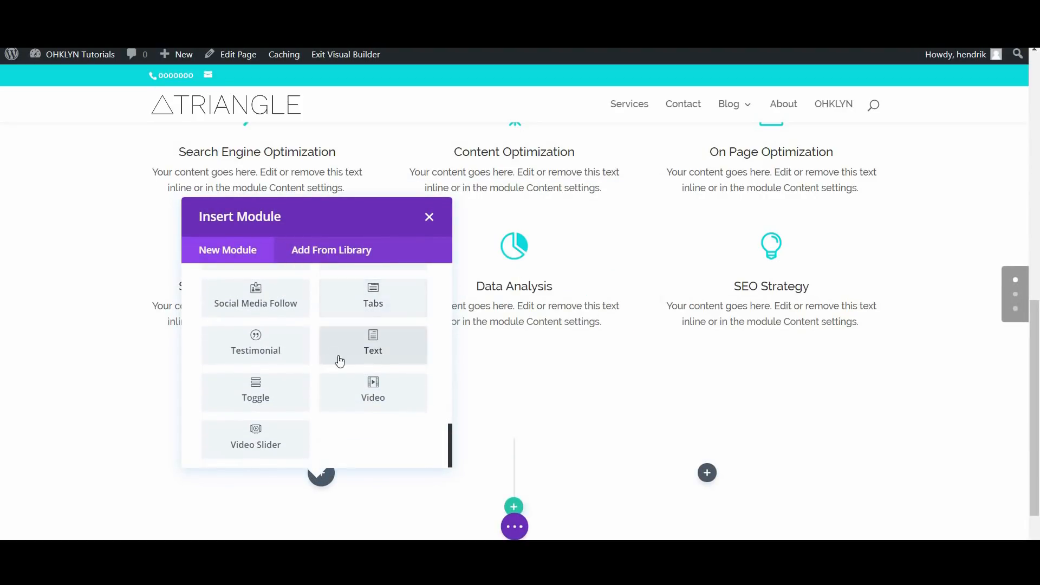
click(376, 359)
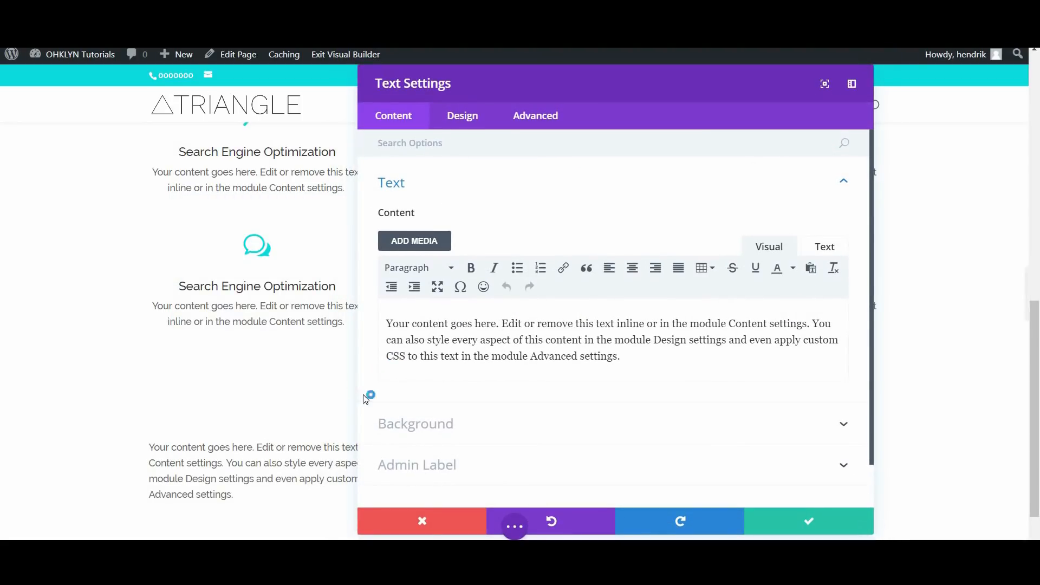
Step: Replace the text module's placeholder content with "Welcome to TRIANGLE" followed by a Lorem ipsum paragraph
click(819, 246)
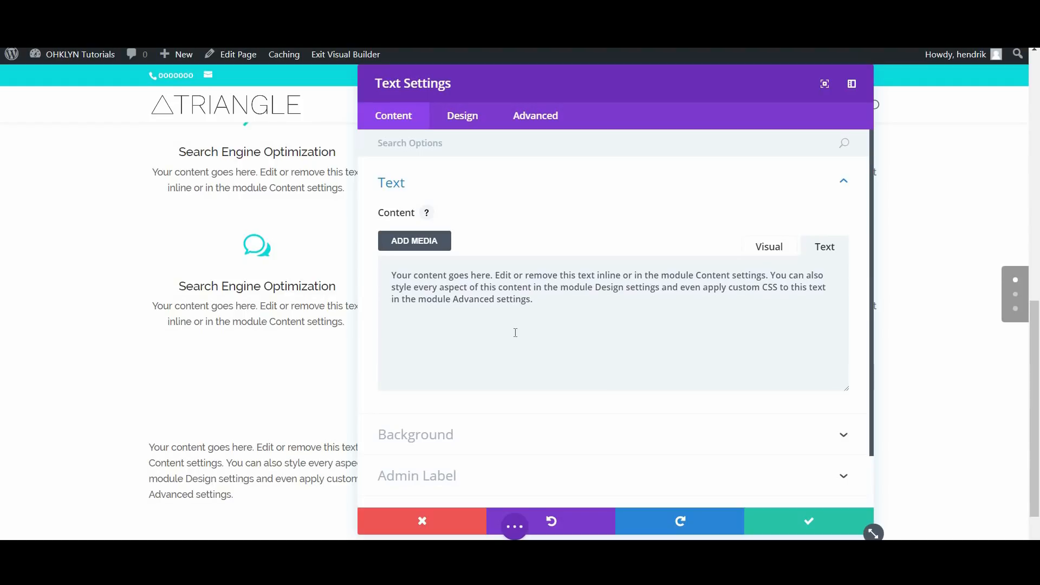
drag(502, 346, 381, 267)
drag(560, 302, 379, 260)
text(Welcome to TRIANGLE  Lorem ipsum dolor sit amet, consectetur adipiscing elit. Nullam eget felis consectetur, porttitor quam sit amet, pulvinar tellus. Ut maximus mollis arcu quis congue. Sed elementum dui eu imperdiet efficitur. Mauris faucibus, nunc at ultricies ultricies, velit nisl pulvinar ligula, quis tincidunt turpis mi id dui. Phasellus condimentum vulputate tortor, eget fringilla dui molestie eu. Etiam tortor felis, malesuada eu molestie vitae, tristique non arcu. Praesent nec euismod lectus. Curabitur tincidunt tellus eros, sed congue elit dictum nec. Nam eget mattis sem. Suspendisse in ligula nunc.)
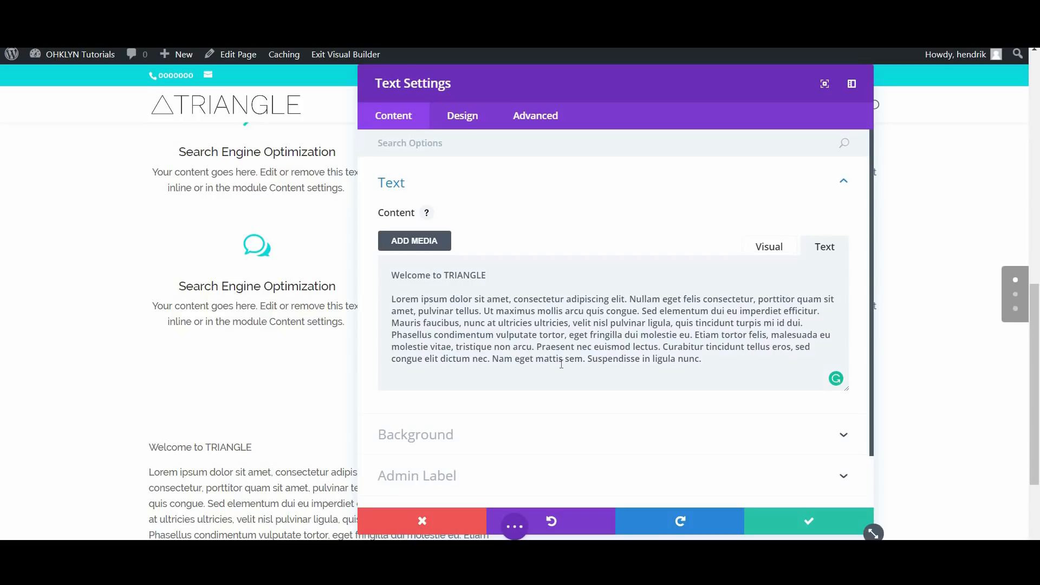
key(BackSpace)
Step: Format the "Welcome to TRIANGLE" line as Heading 2 and save the text module
click(767, 248)
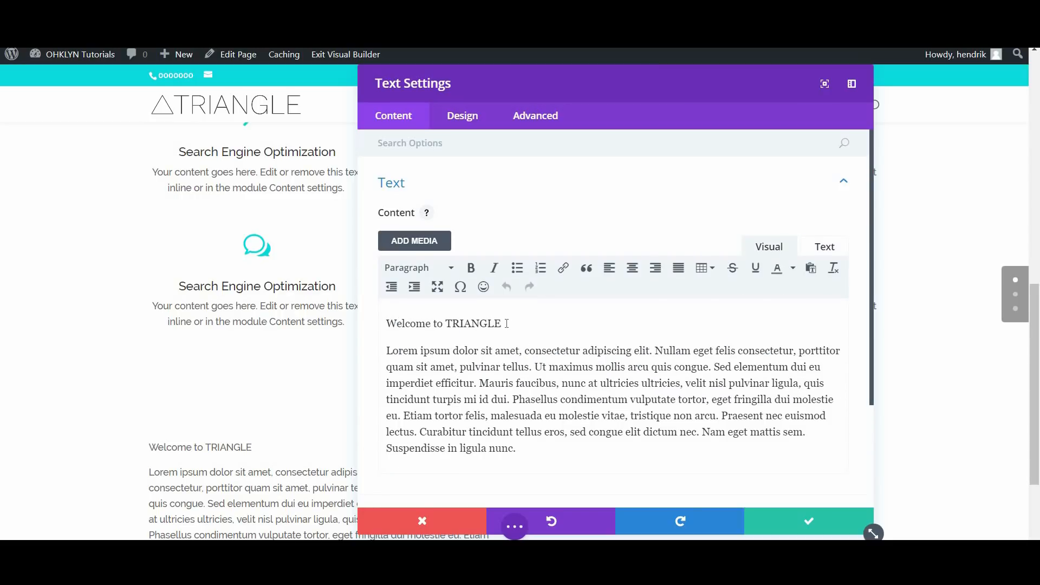
drag(347, 332, 368, 327)
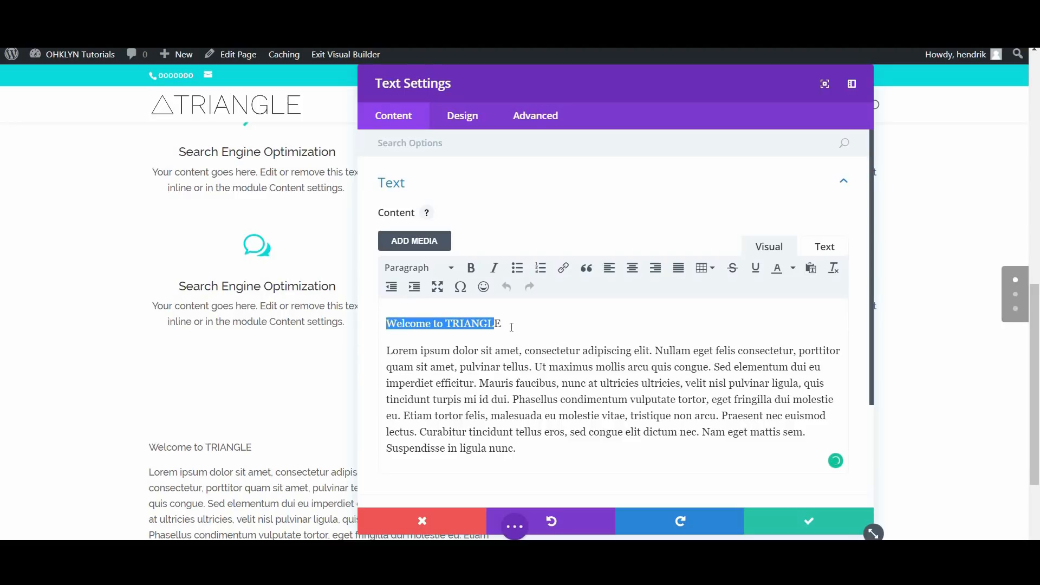
click(441, 269)
click(436, 350)
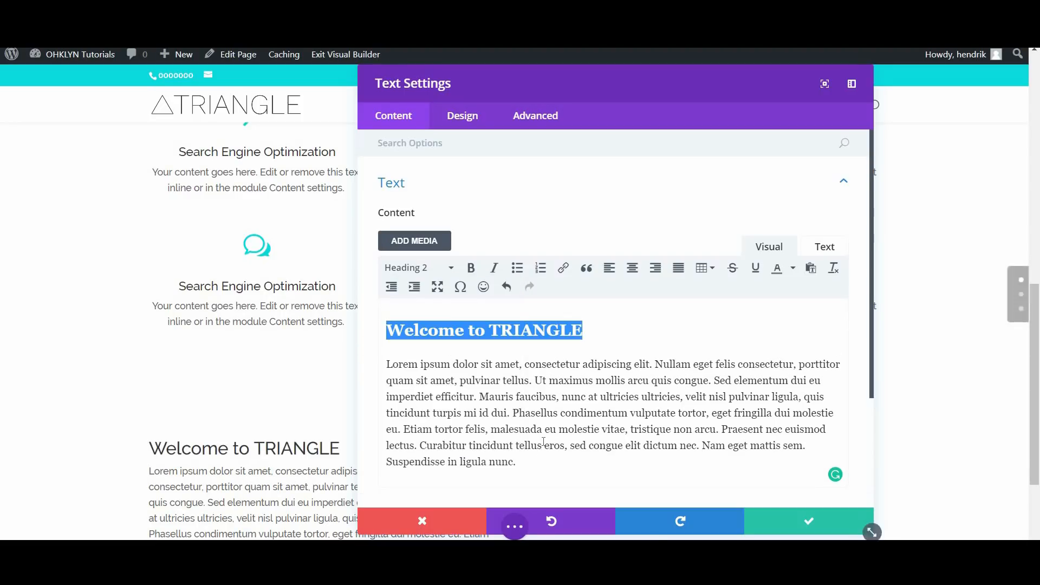
click(543, 443)
scroll(550, 473, down, 1)
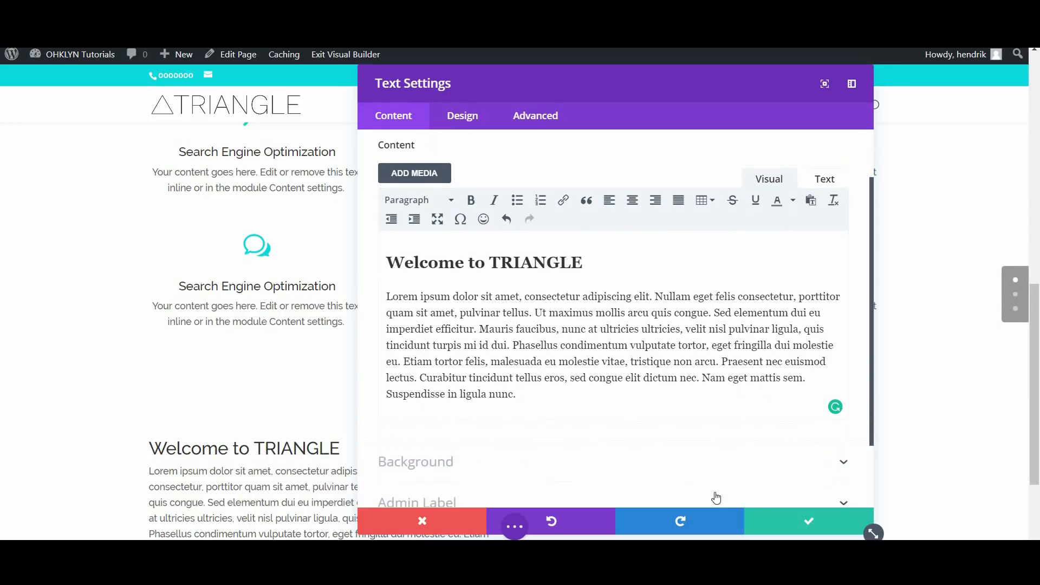
click(760, 514)
Step: Insert a Divider module beneath the welcome text in the first column, with the example page as reference
scroll(506, 424, down, 3)
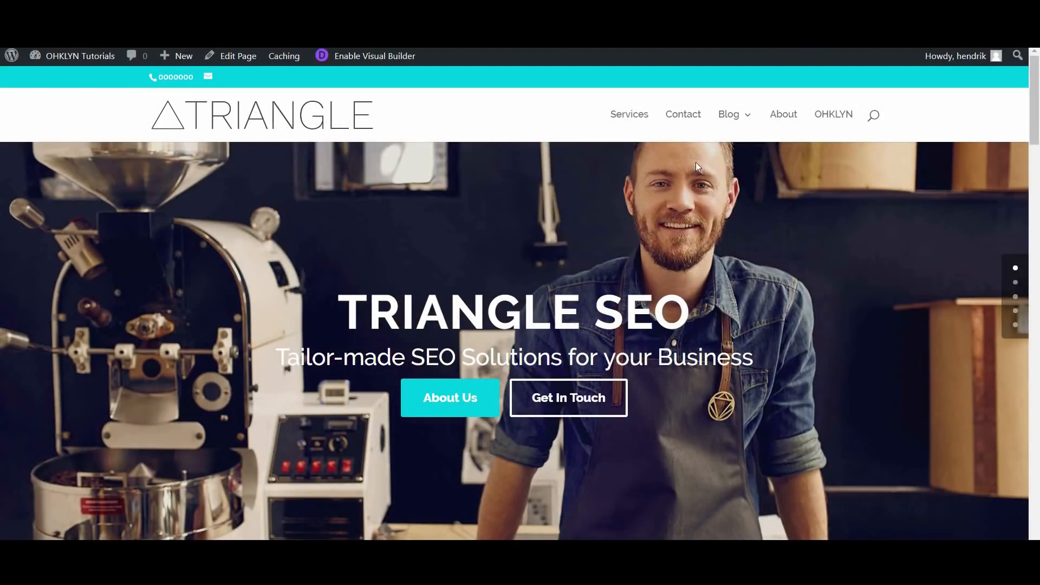
click(782, 125)
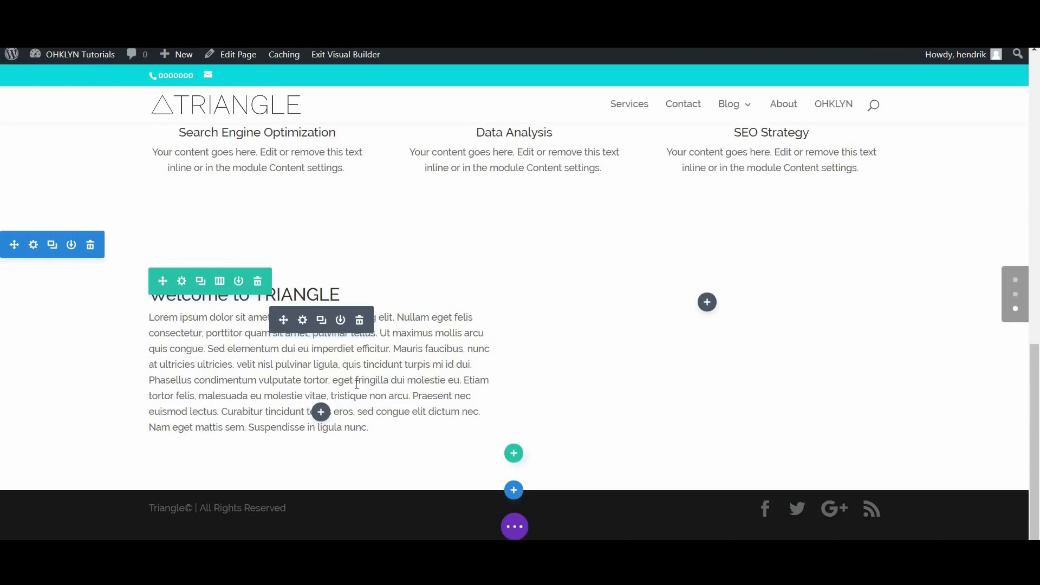
click(321, 413)
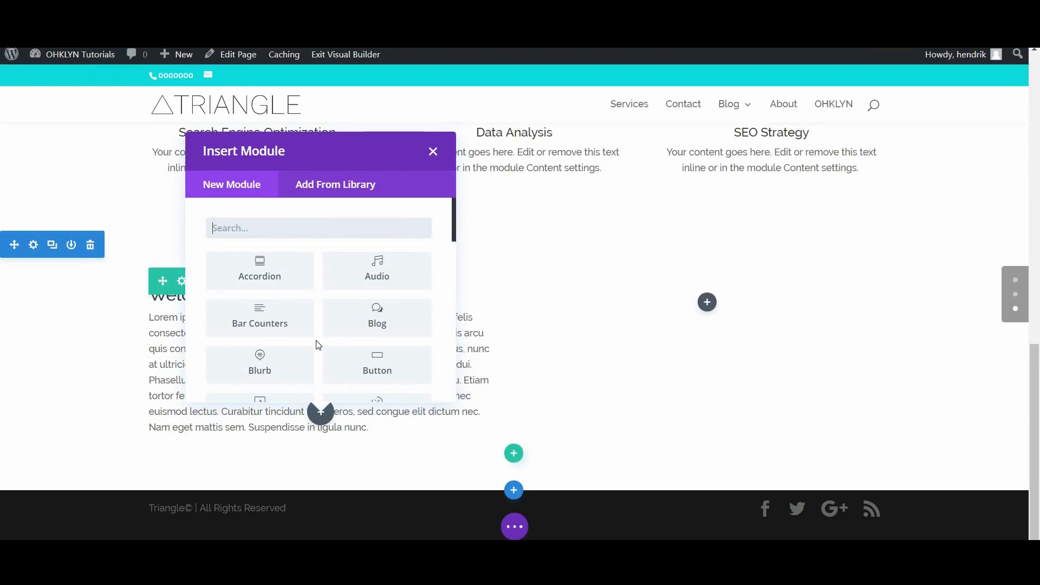
scroll(318, 345, down, 5)
scroll(318, 344, up, 1)
scroll(319, 344, down, 1)
click(298, 281)
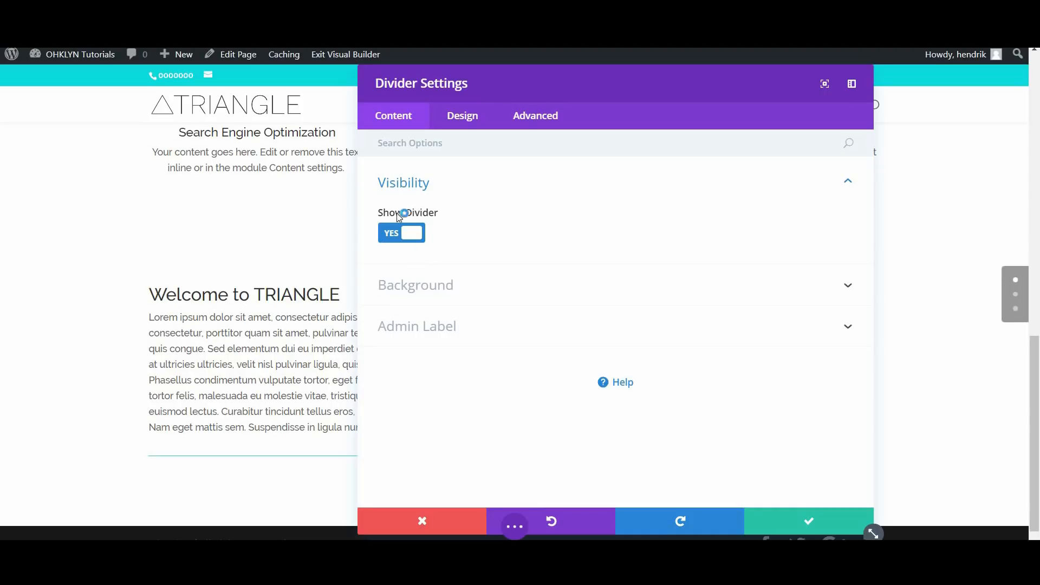
Step: Set the divider's weight to 2px and its width to 80px, and save the divider
click(458, 125)
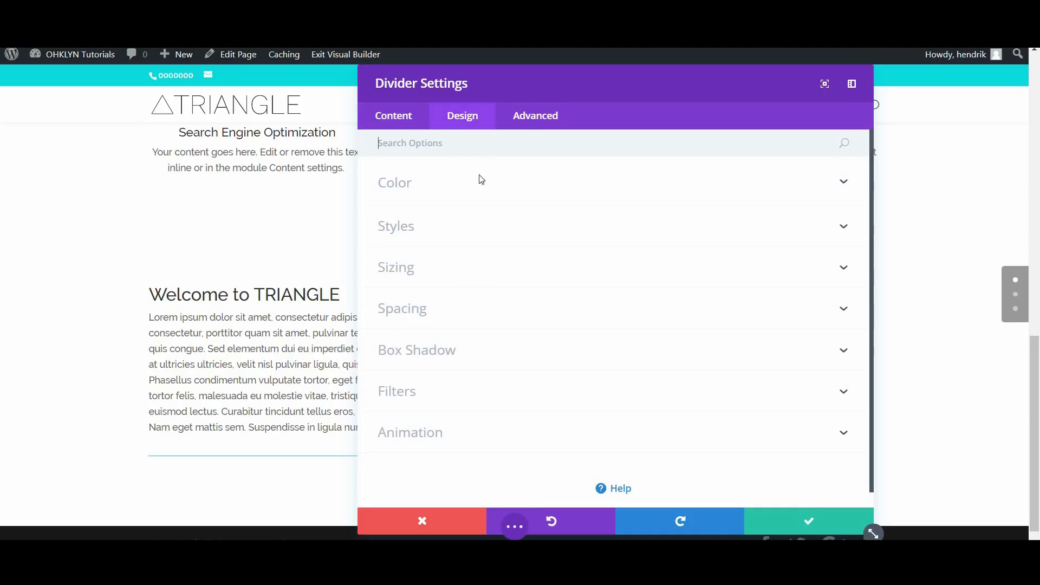
click(430, 191)
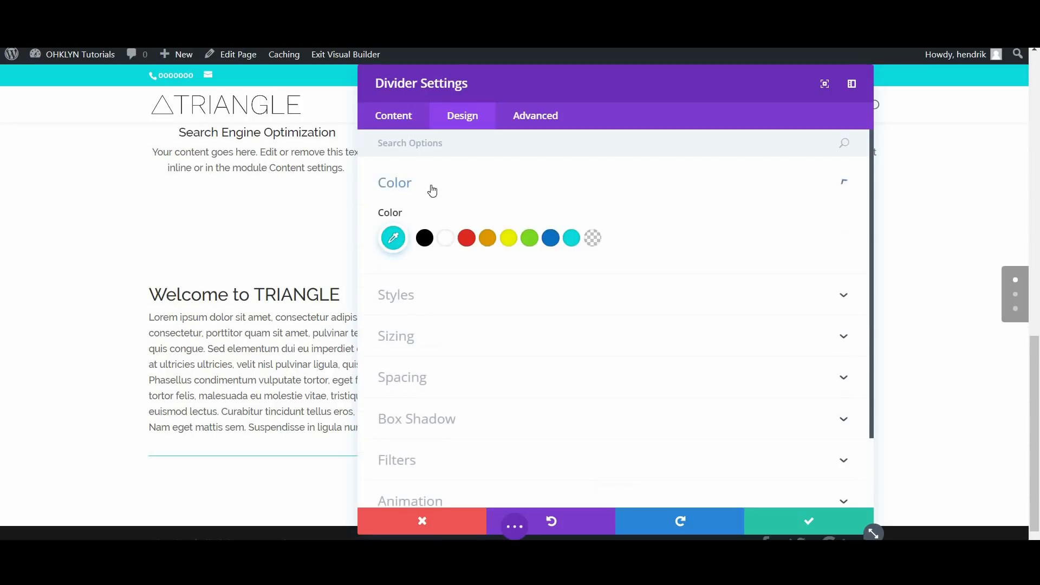
click(393, 239)
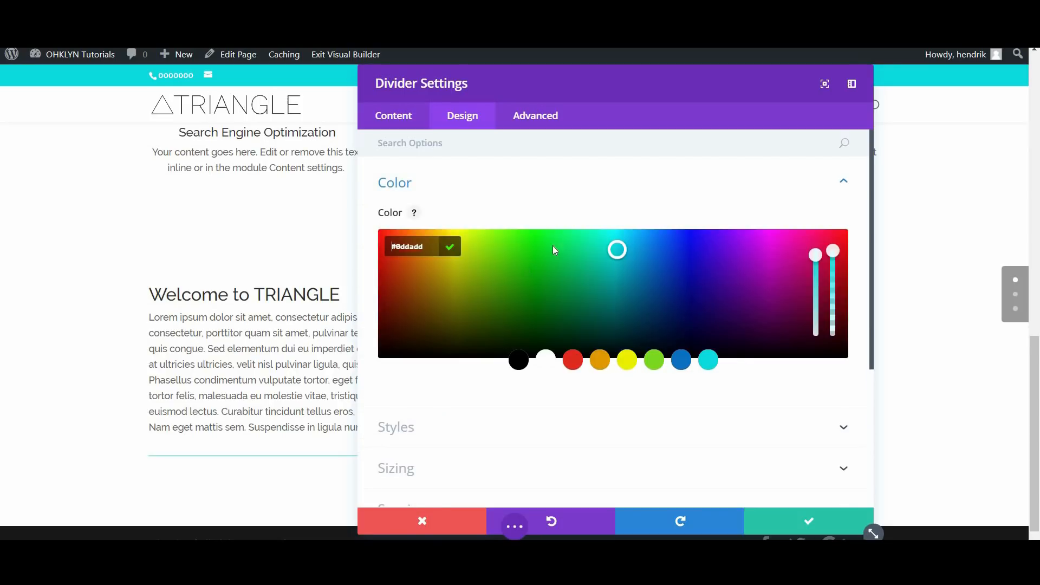
scroll(462, 413, down, 5)
click(457, 268)
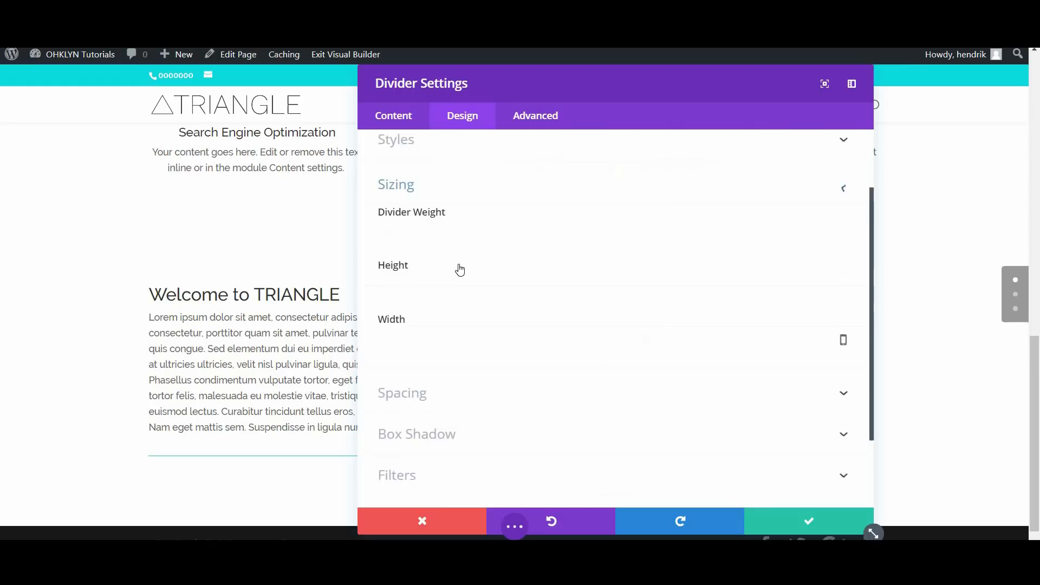
text(2px)
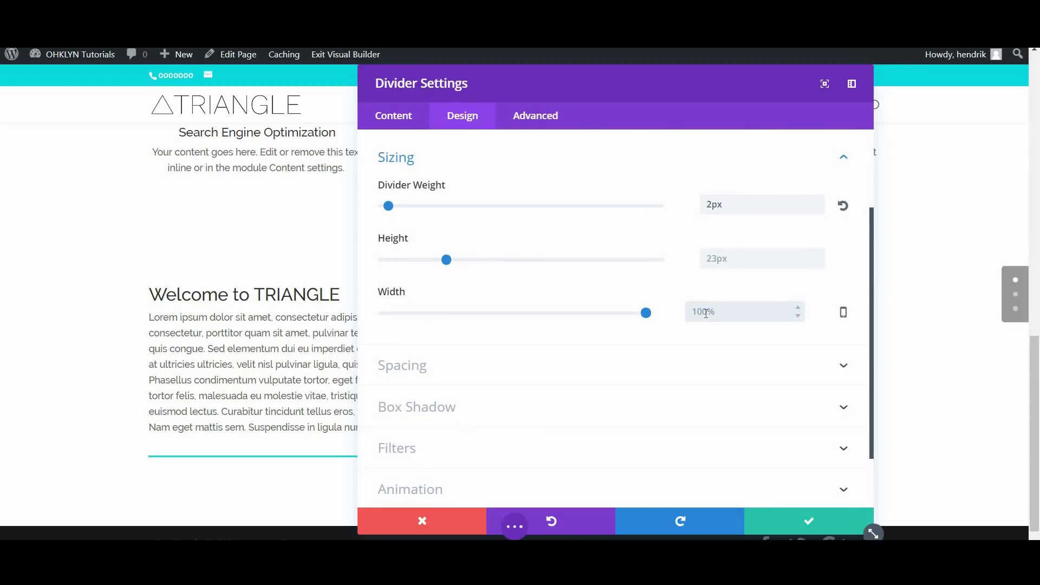
scroll(551, 360, down, 3)
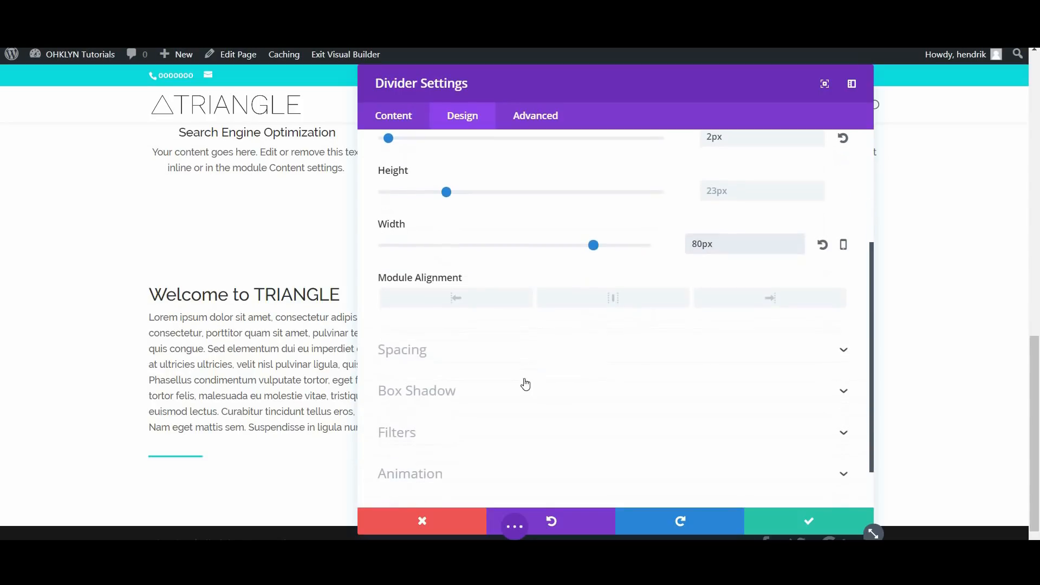
scroll(531, 379, up, 1)
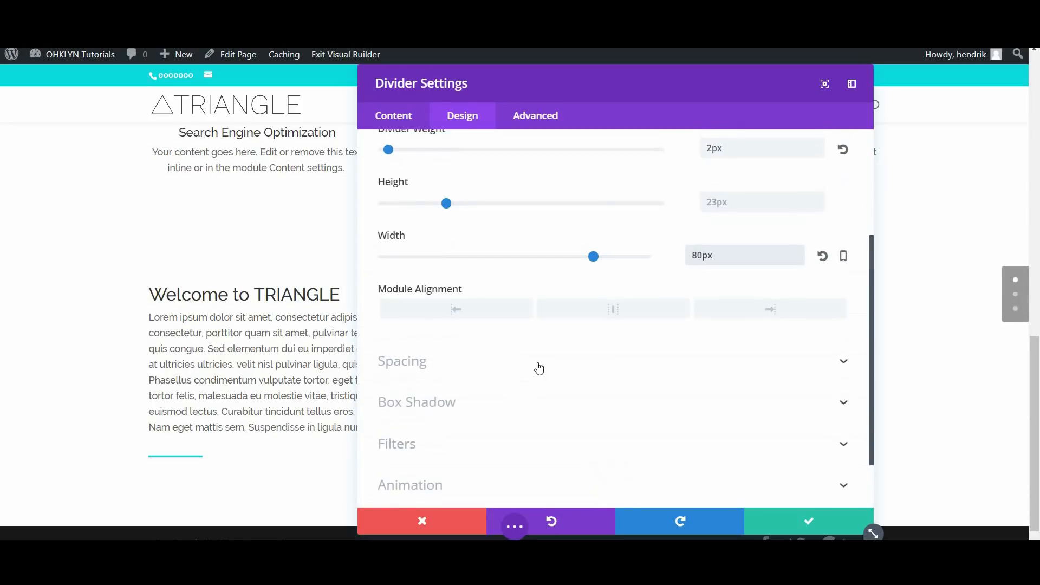
click(809, 521)
Step: Move the divider above the "Welcome to TRIANGLE" text module in the first column
mouse_move(179, 460)
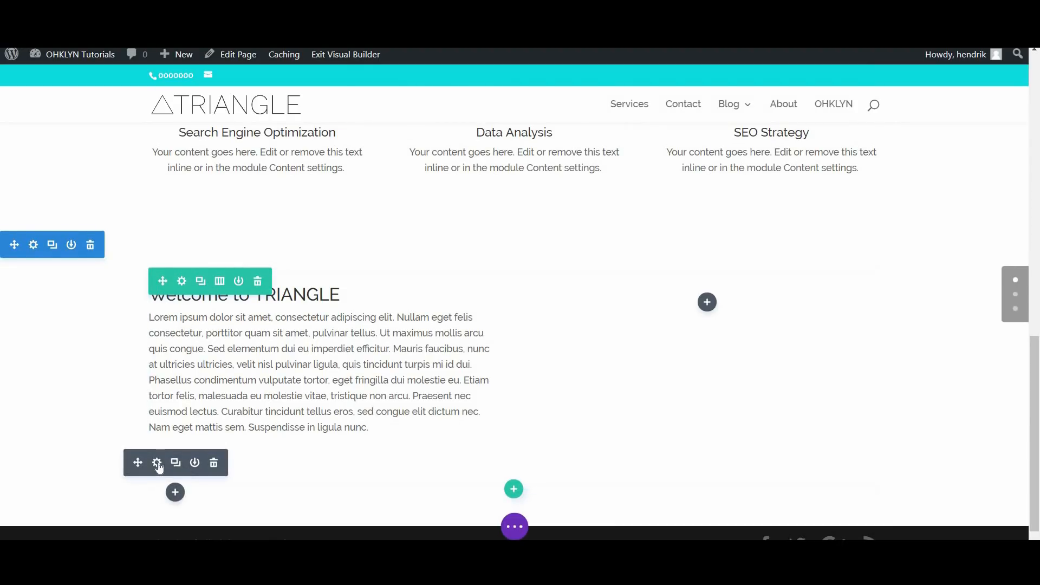
drag(172, 281, 163, 273)
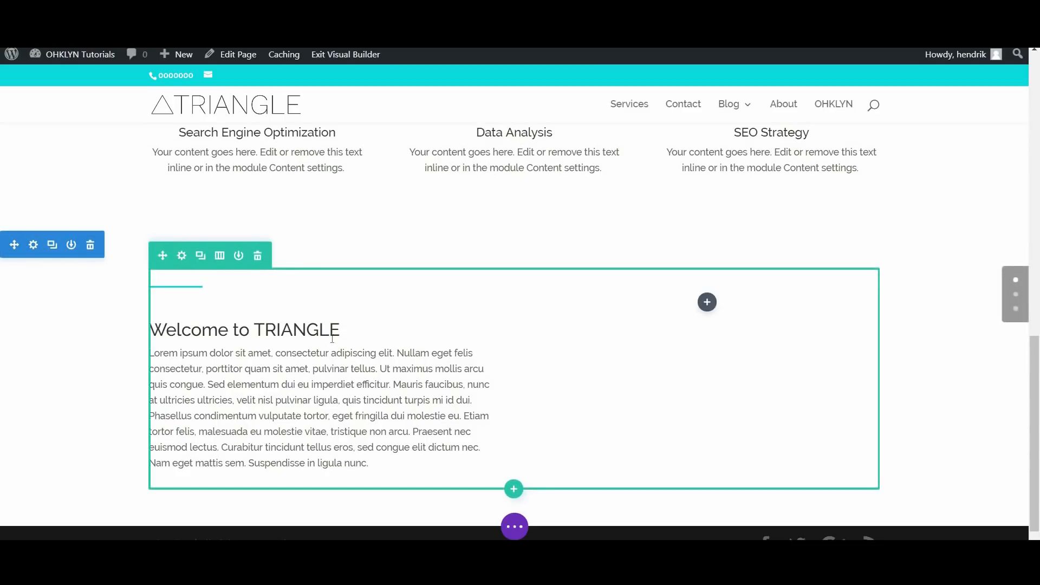
Step: Save the page and insert a Button module beneath the welcome text in the first column
click(515, 528)
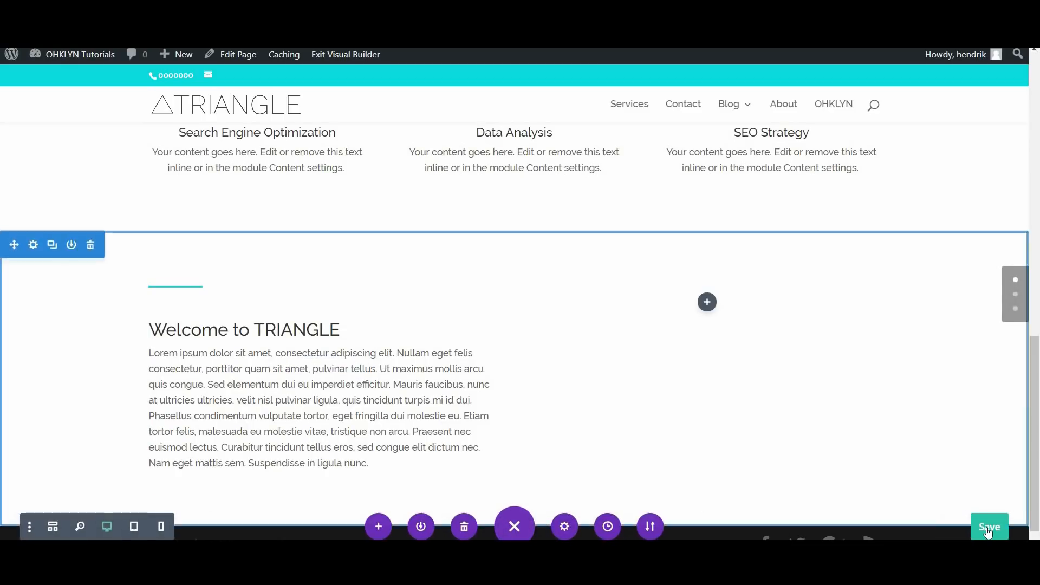
click(514, 526)
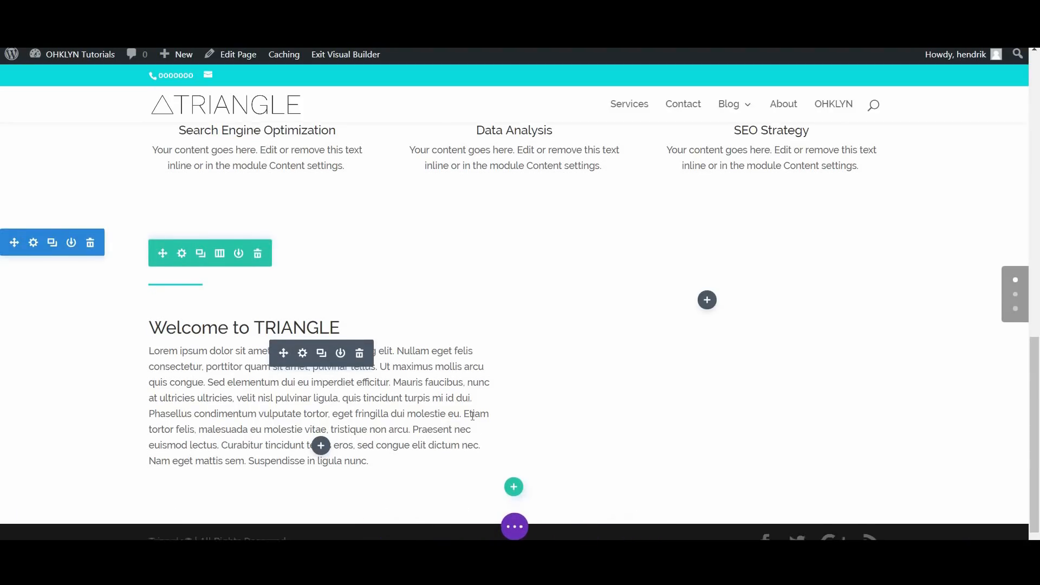
scroll(456, 377, down, 1)
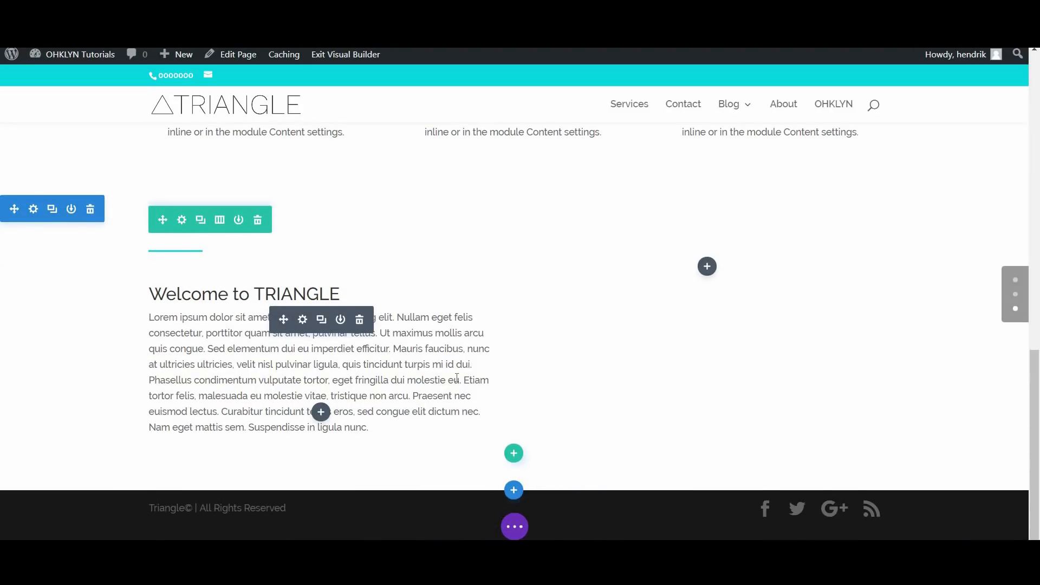
click(321, 413)
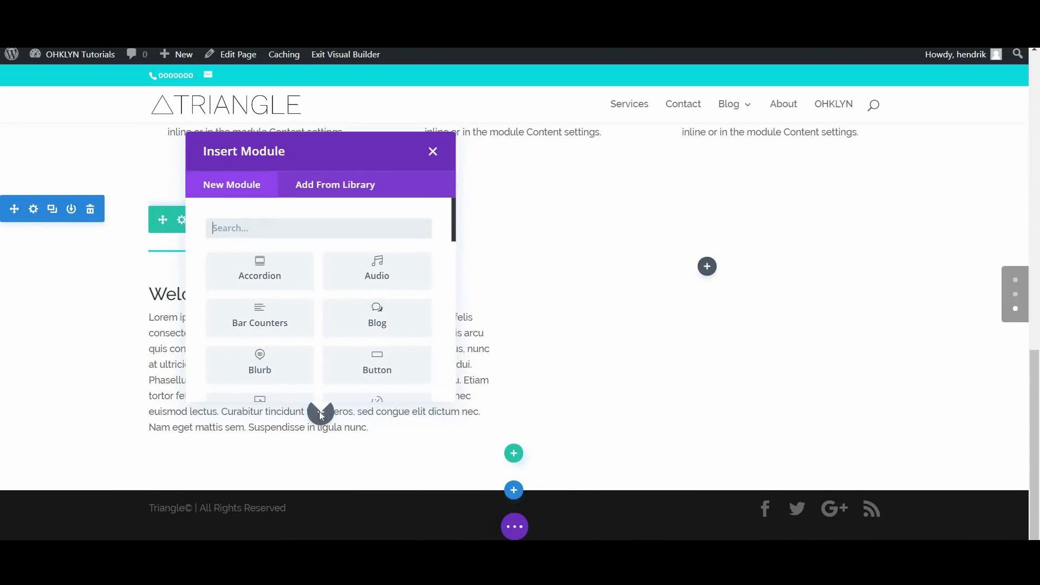
click(367, 370)
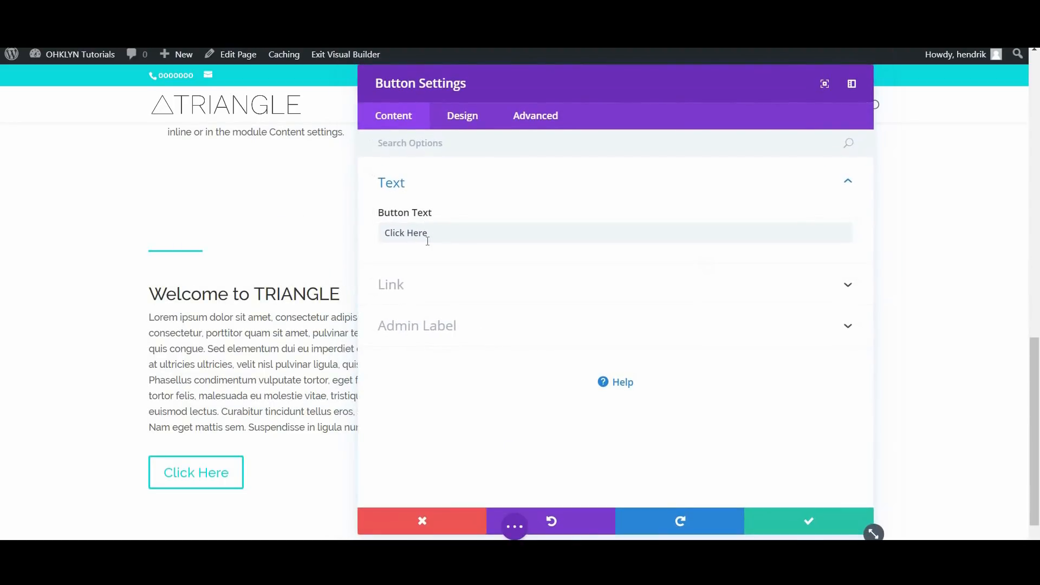
Step: Set the button text to "Contact Us" and its link URL to #contact
double_click(427, 241)
key(ctrl+a)
text(C)
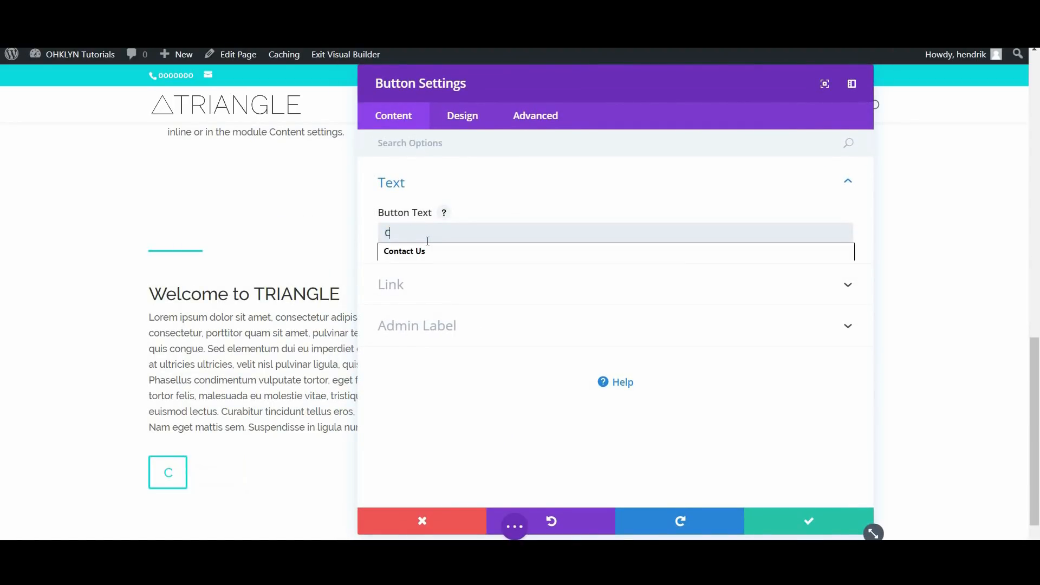
text(ontact Us)
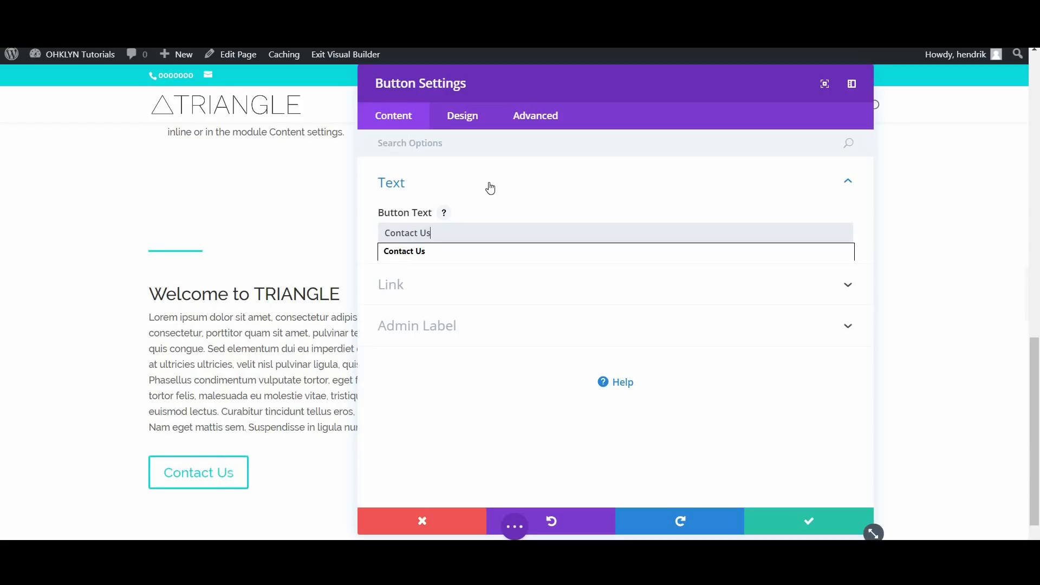
click(452, 292)
click(439, 281)
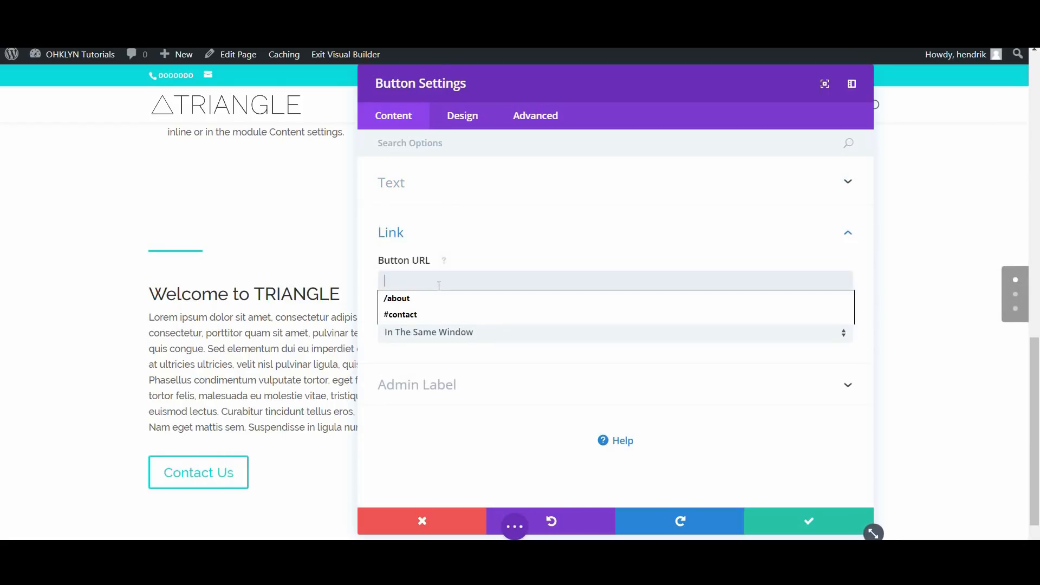
text(#contact)
click(529, 240)
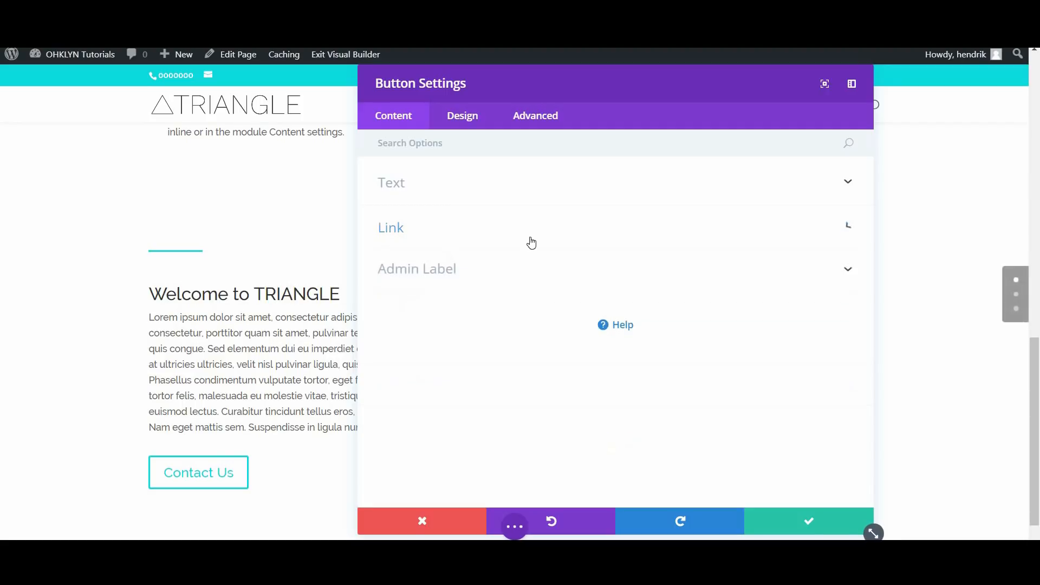
Step: Enable custom styles for the button, with 18px text in #0ddadd and a 3px border in the same turquoise
click(455, 126)
click(441, 267)
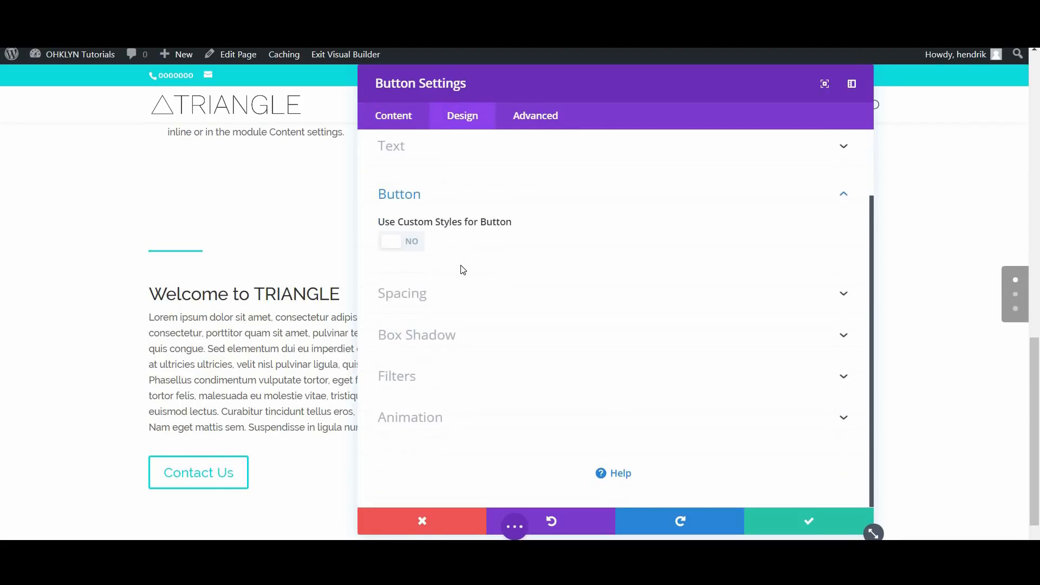
click(414, 242)
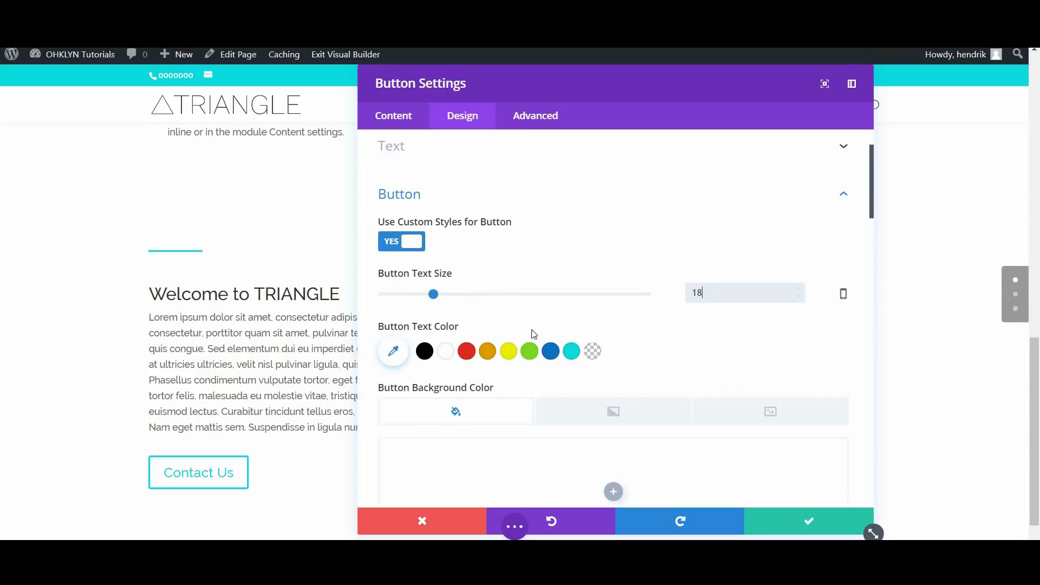
click(571, 351)
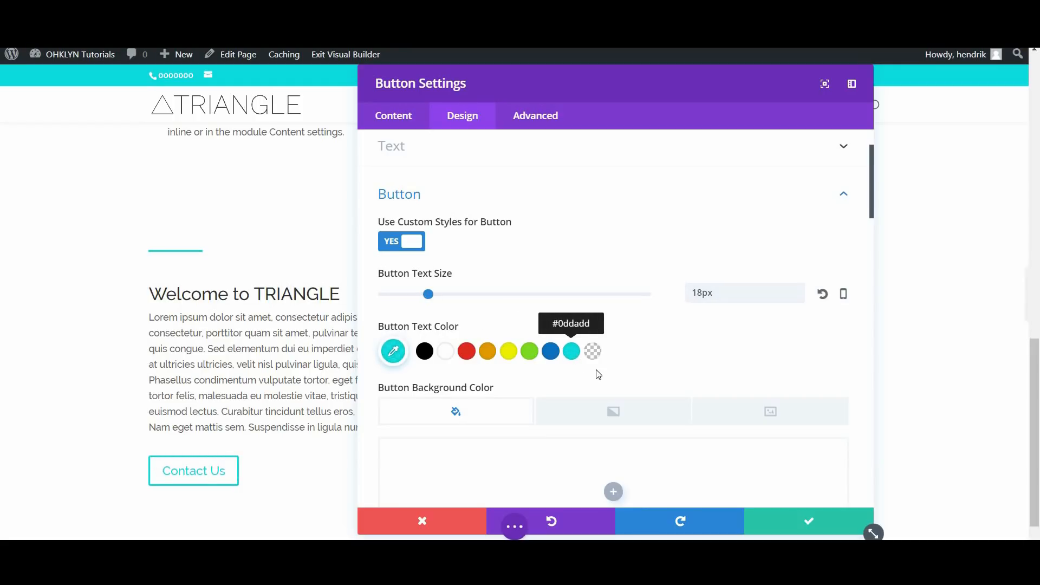
scroll(597, 374, down, 5)
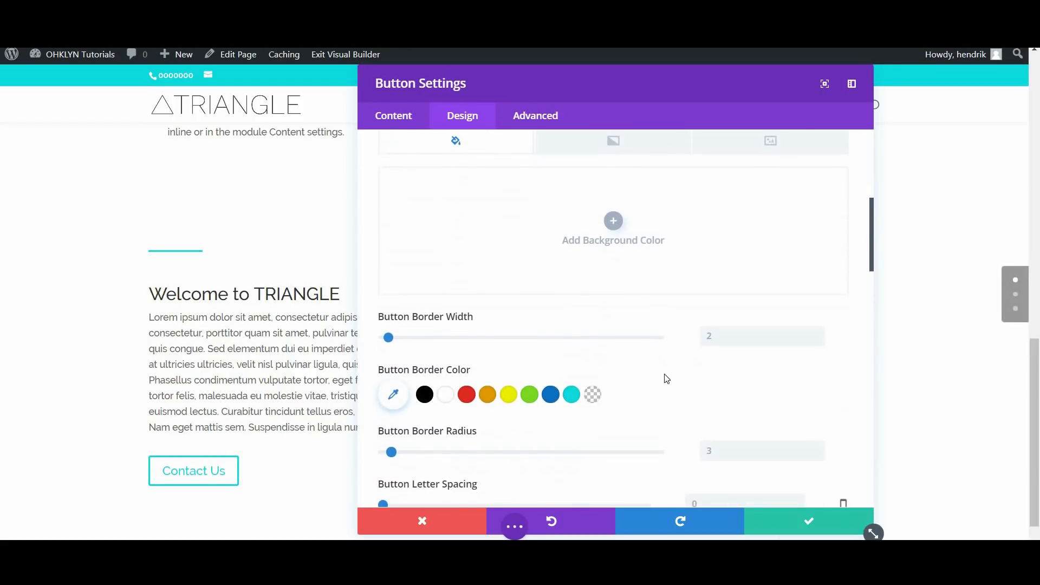
click(571, 394)
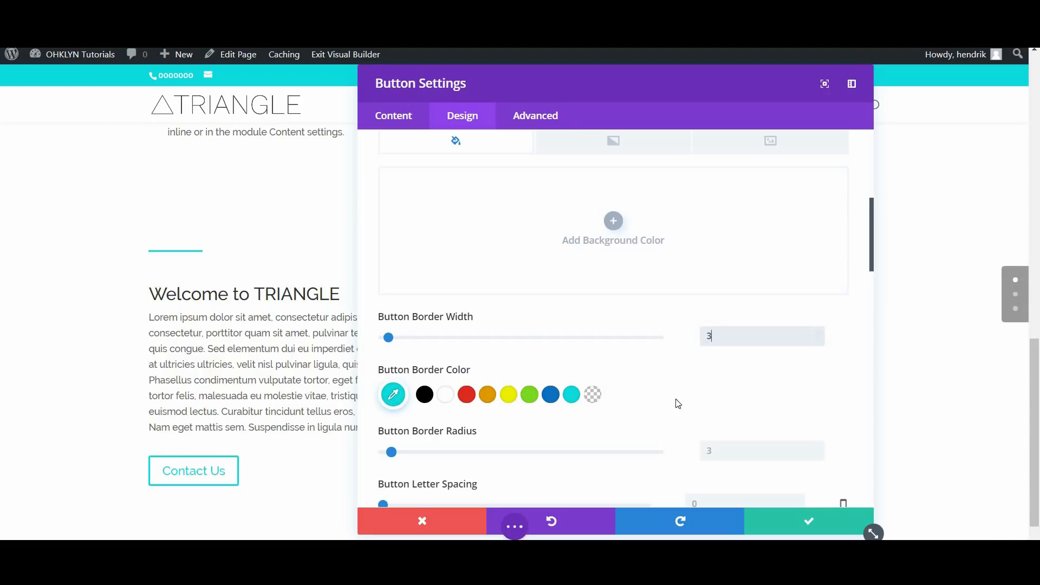
Step: Hide the button icon, set the hover text to white and the hover background to #0ddadd, and save the button
scroll(646, 426, down, 5)
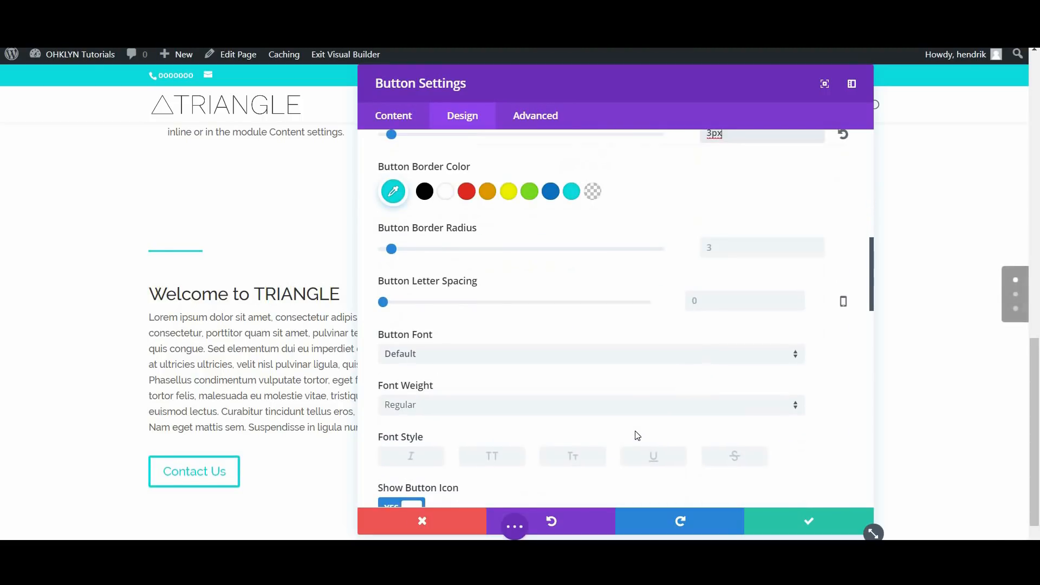
click(414, 442)
scroll(474, 439, down, 5)
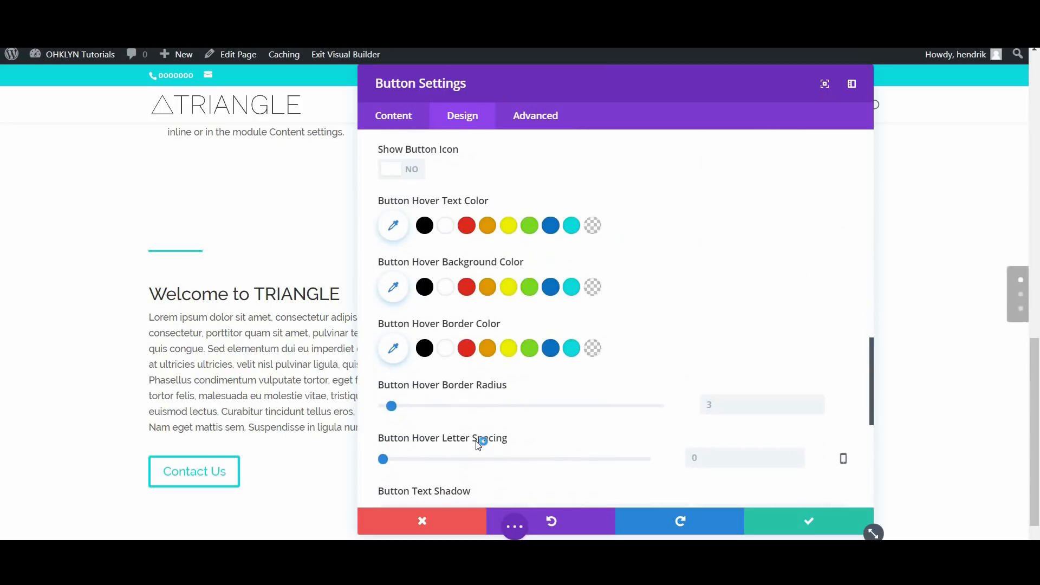
click(445, 224)
click(578, 293)
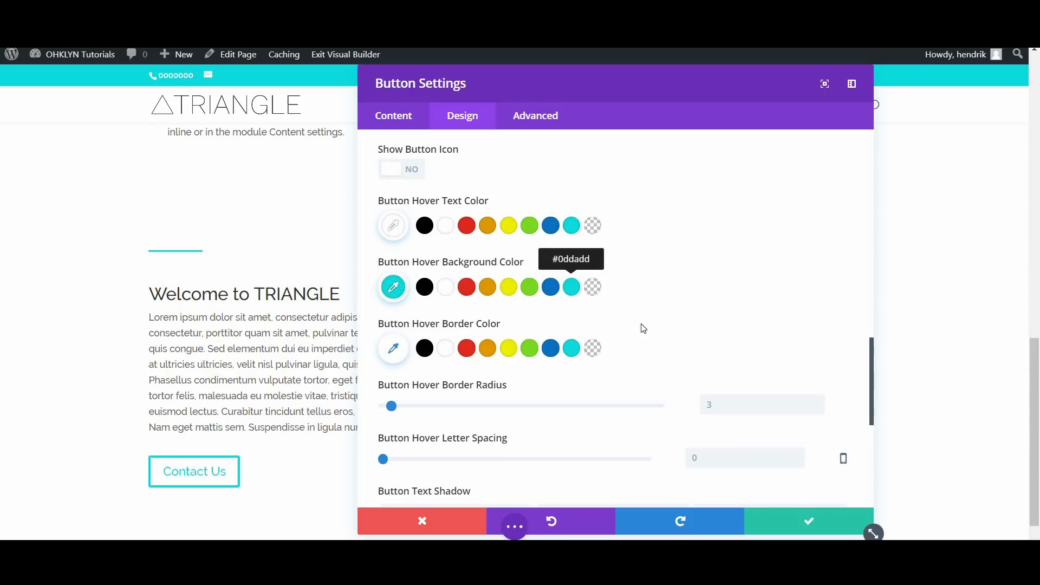
scroll(708, 411, down, 3)
click(769, 528)
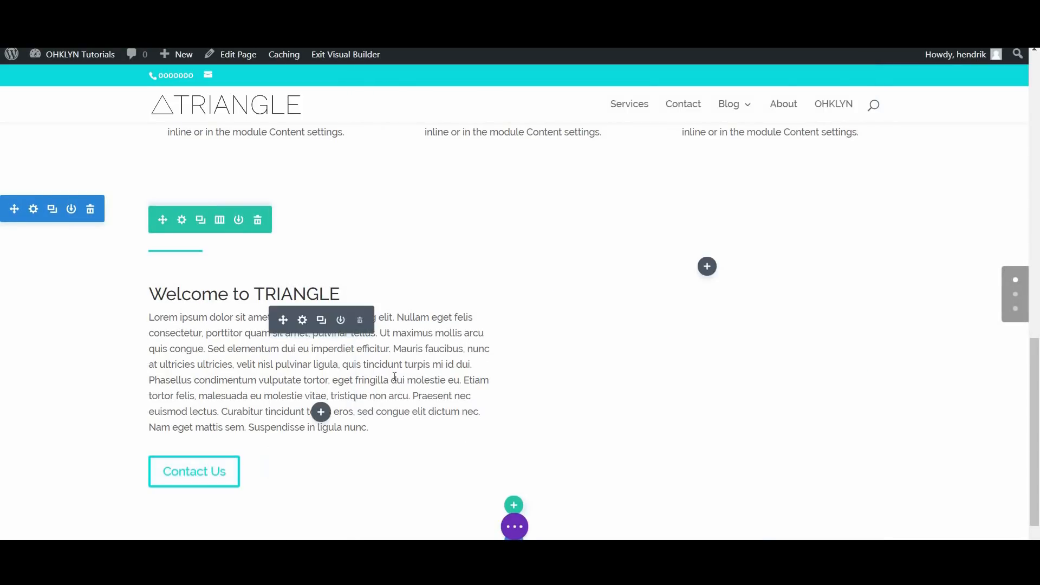
Step: Insert a Video module in the second column and remove its default video
click(708, 267)
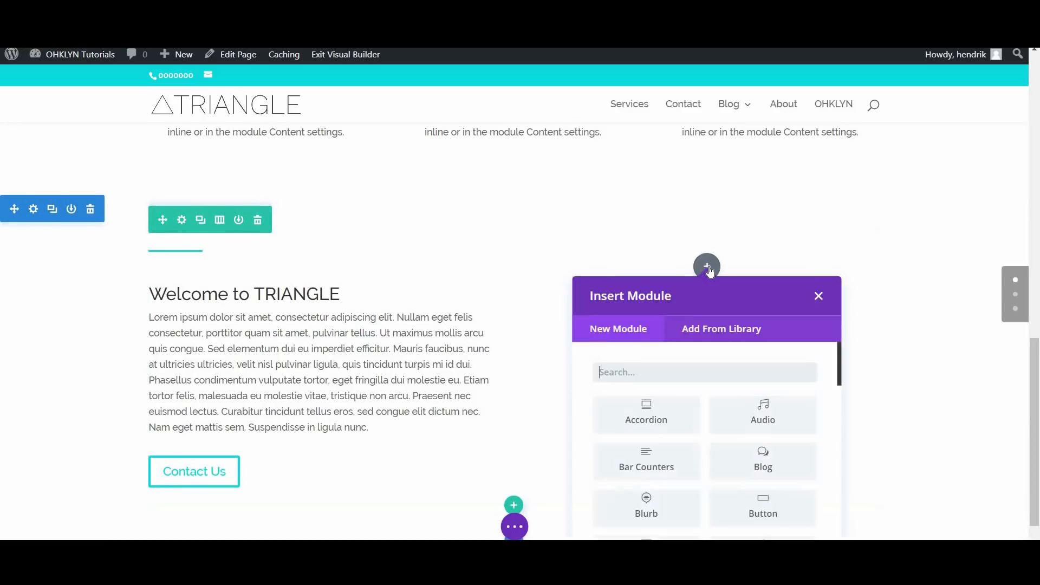
scroll(700, 401, down, 10)
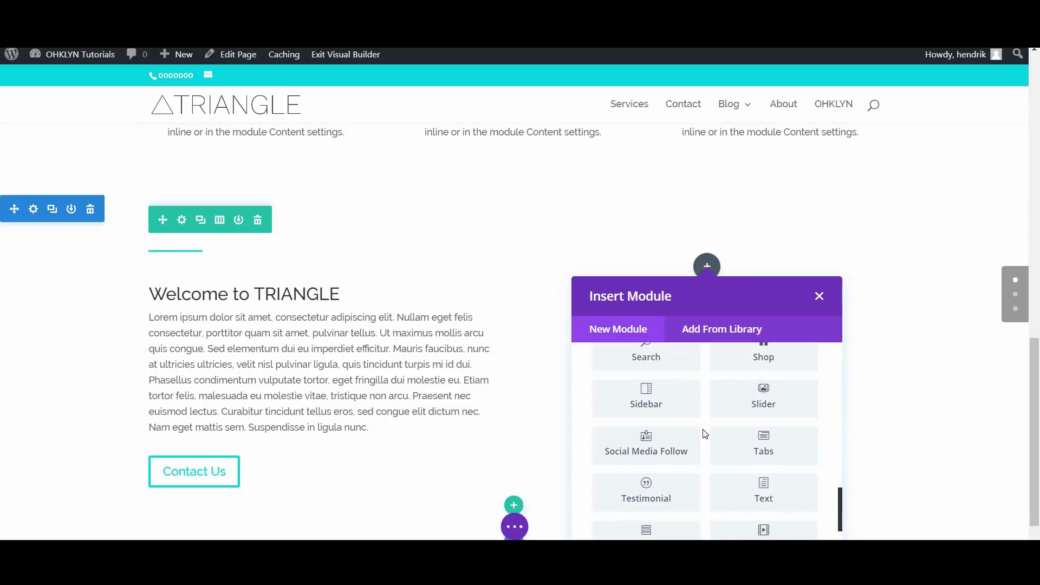
scroll(704, 433, down, 2)
click(740, 473)
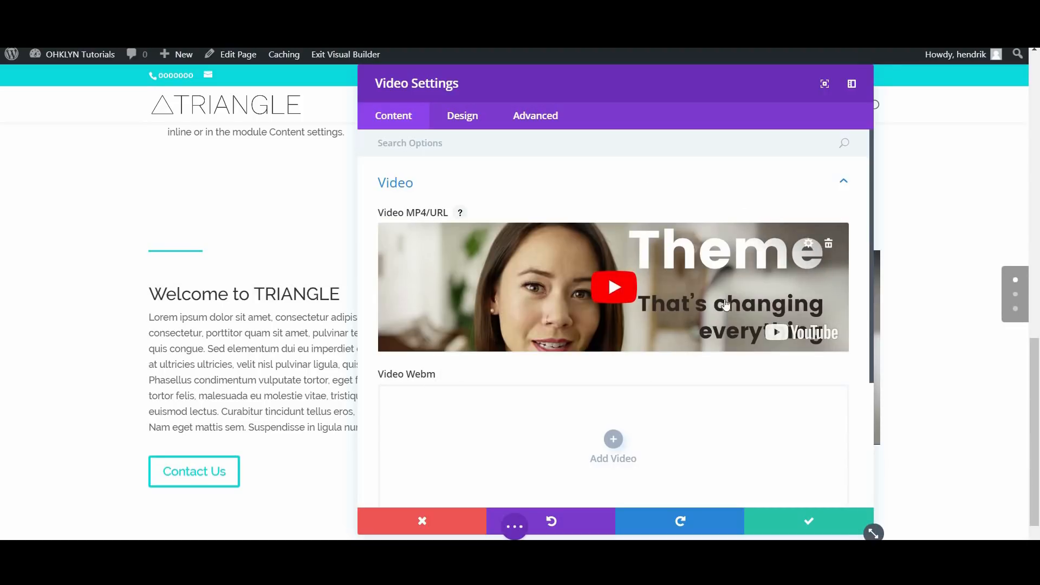
click(829, 246)
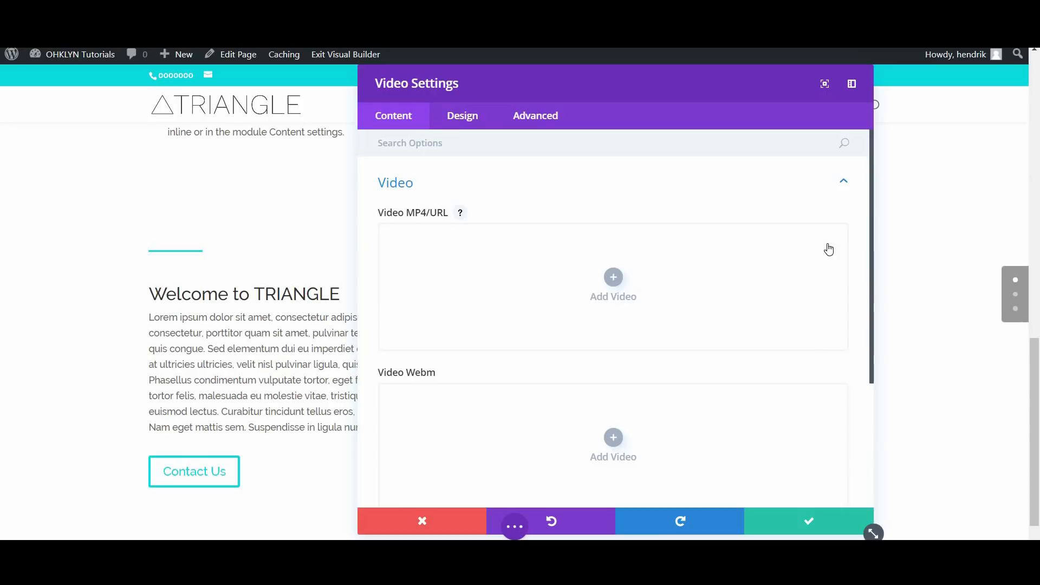
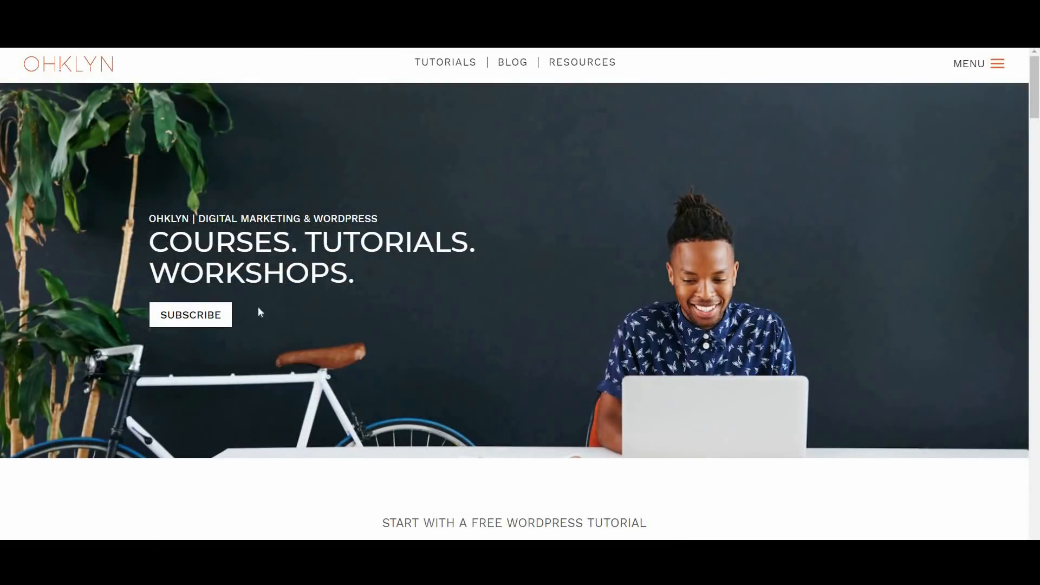
click(196, 317)
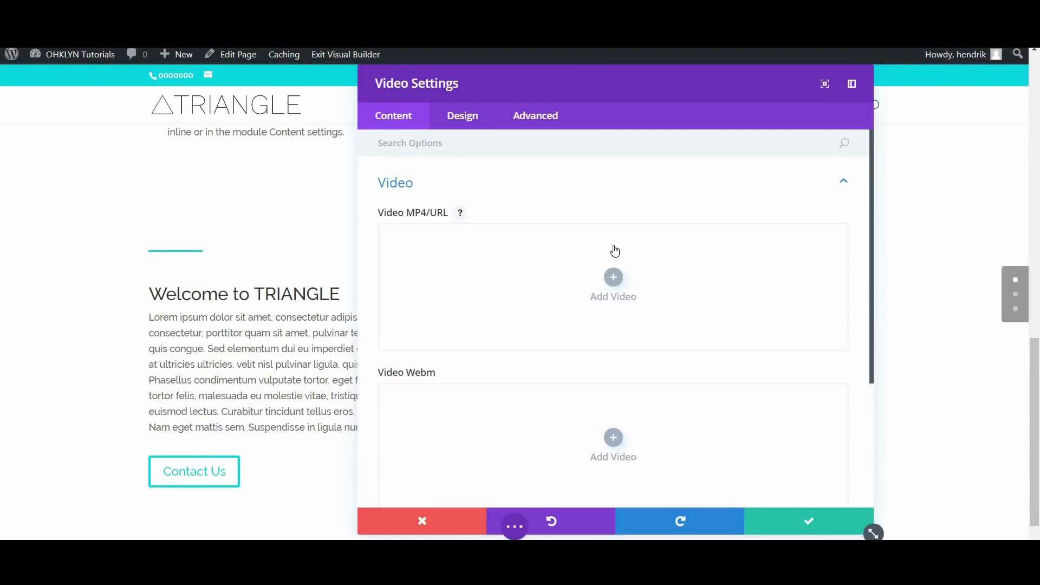
click(613, 278)
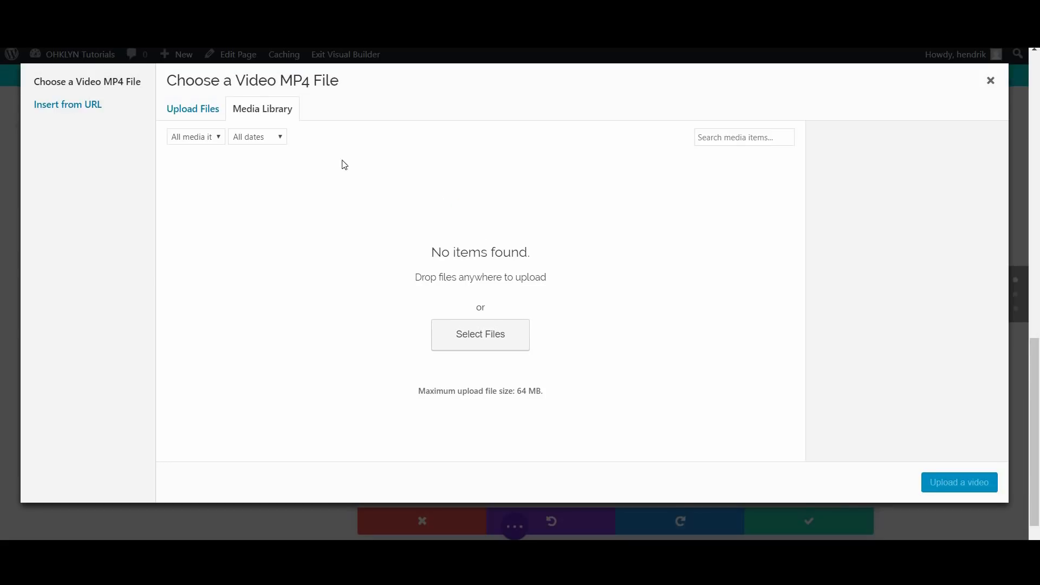
click(179, 112)
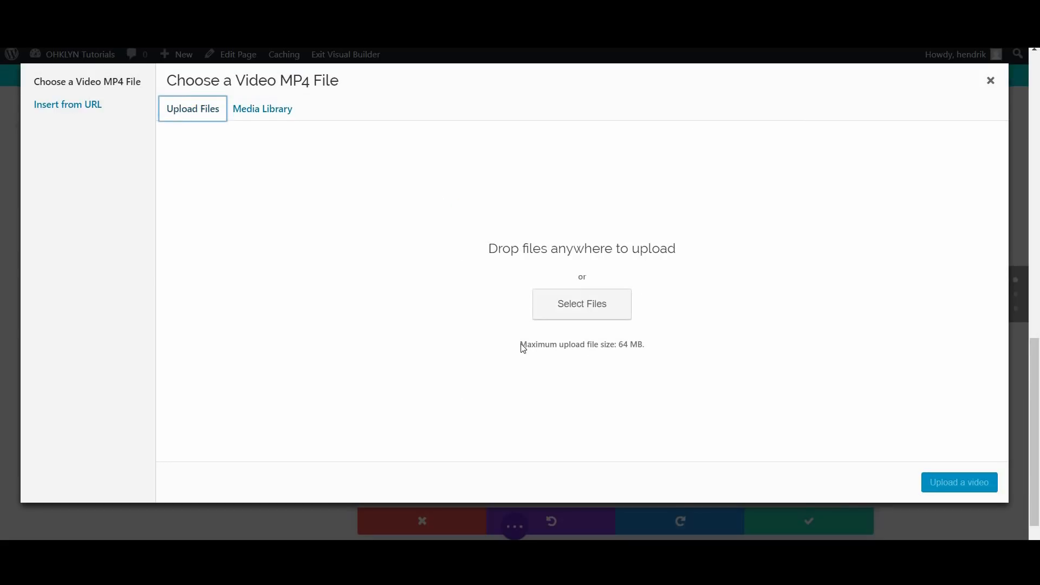
click(268, 118)
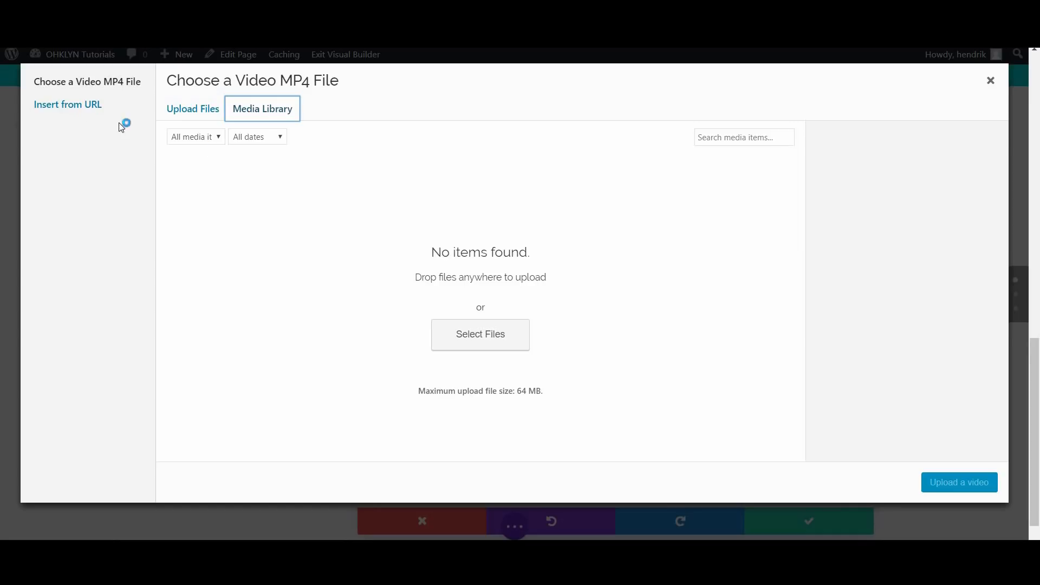
click(65, 118)
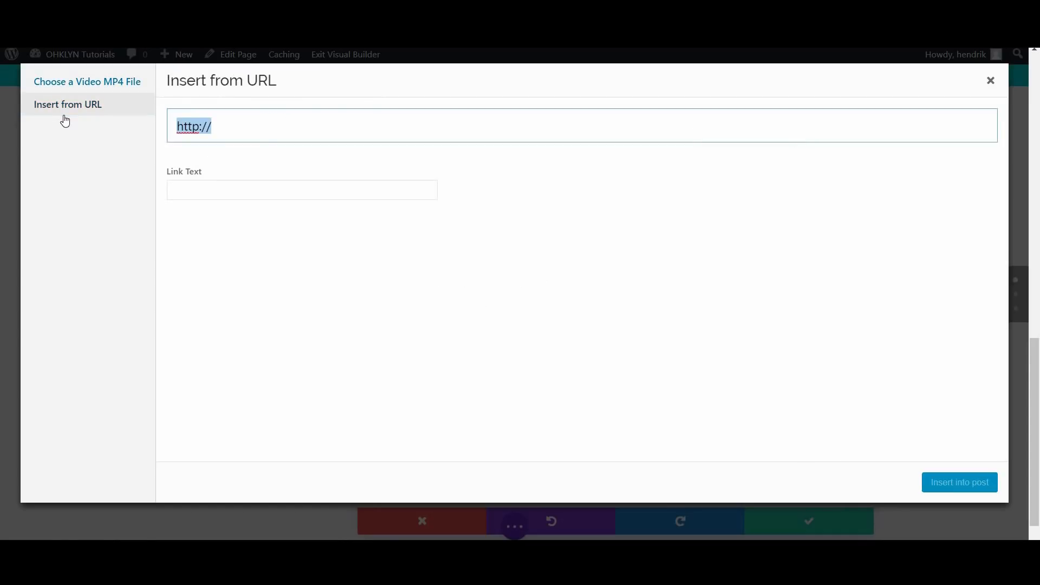
text(https://www.youtube.com/watch?v=cl_7tR2niCk&t=3s)
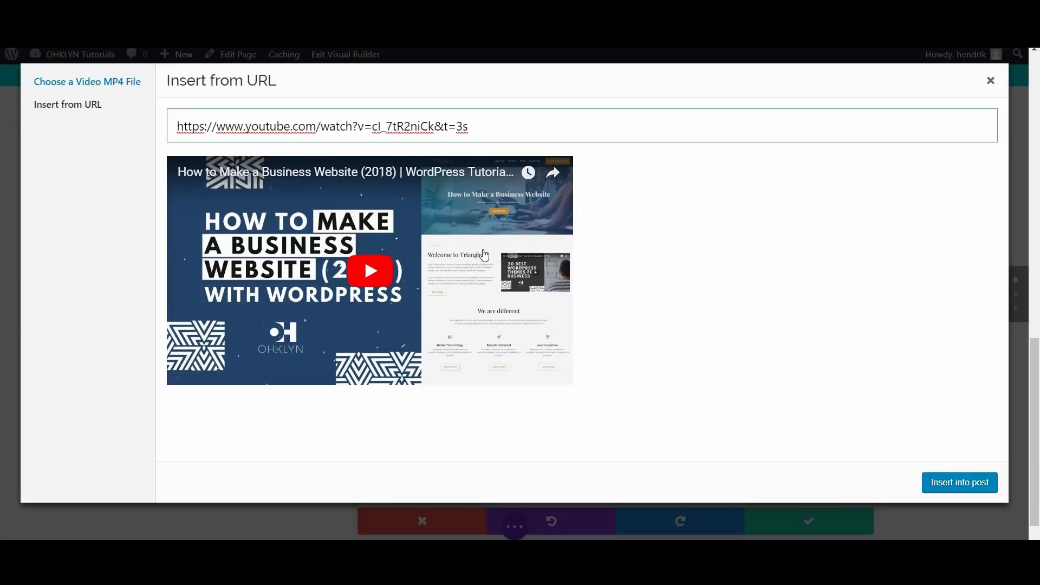
click(944, 485)
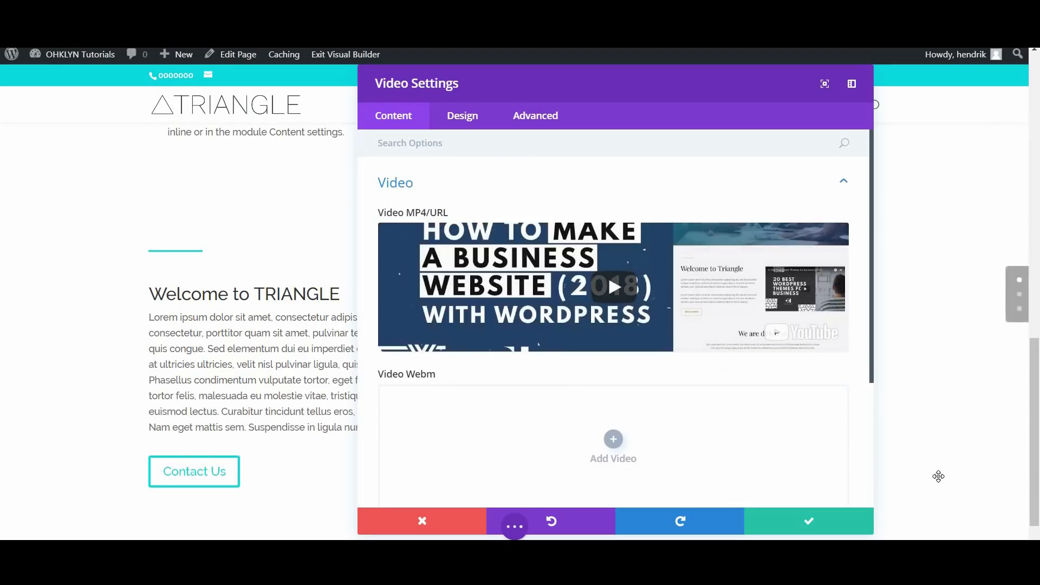
click(808, 521)
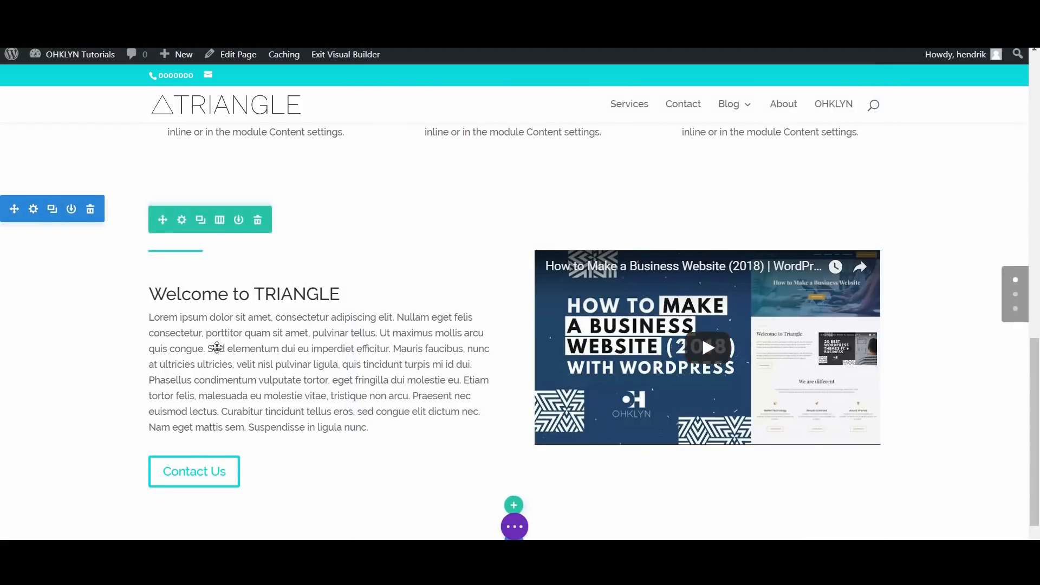
Step: Set the video module's top custom padding to 5% and save the module
scroll(623, 420, down, 1)
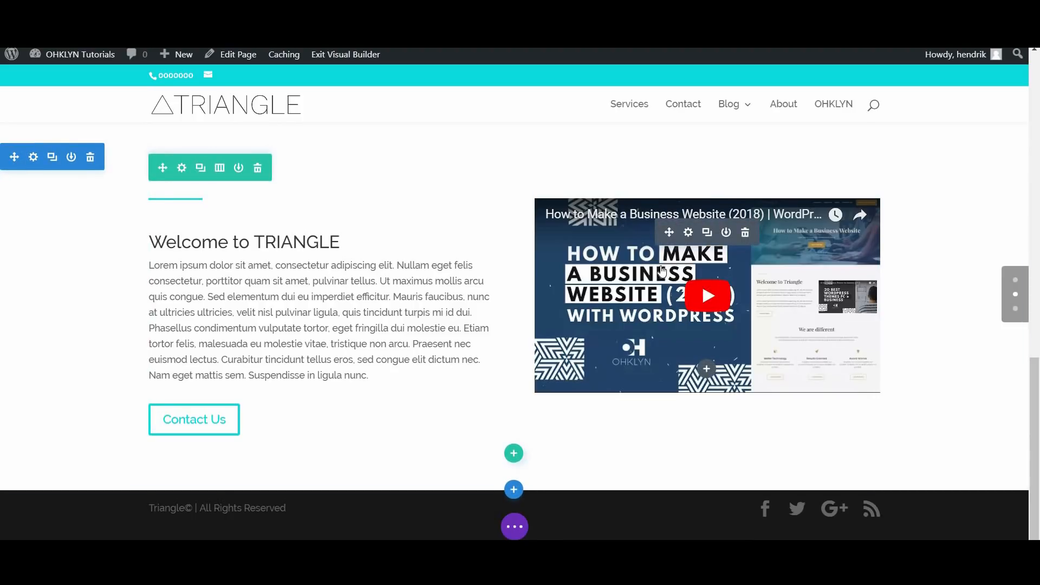
click(689, 233)
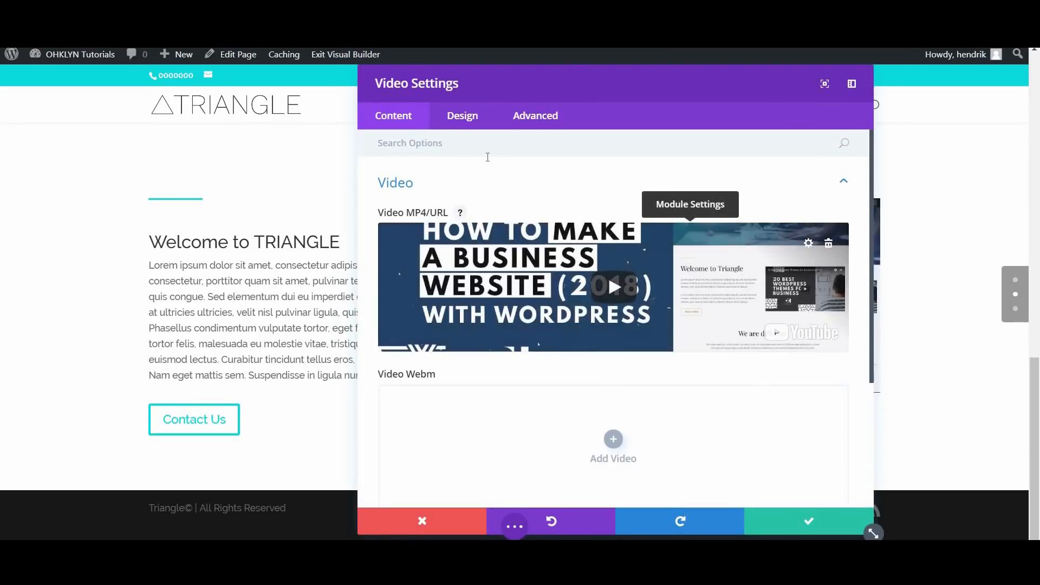
click(461, 120)
click(456, 280)
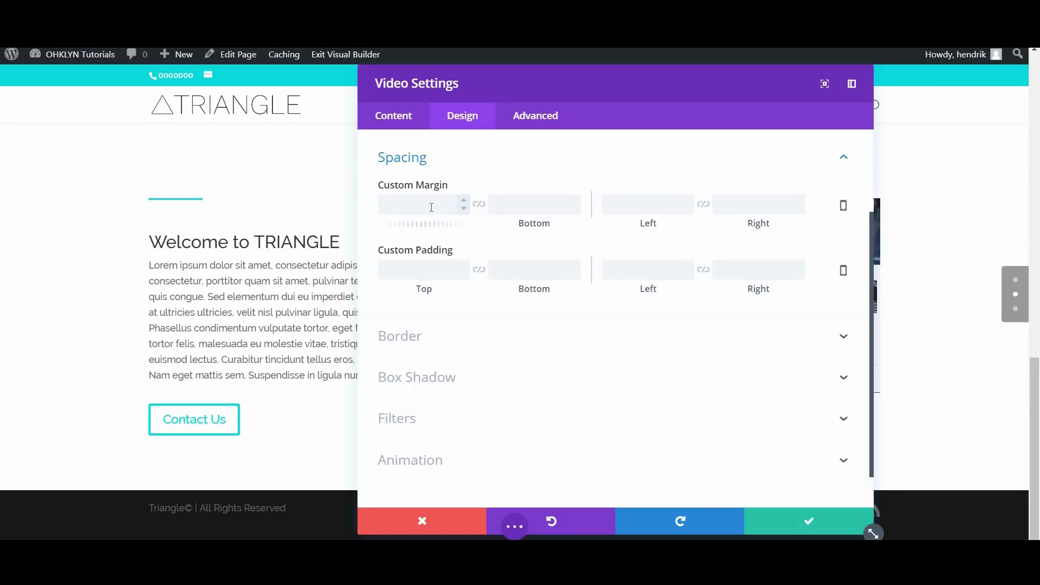
click(428, 270)
text(25px)
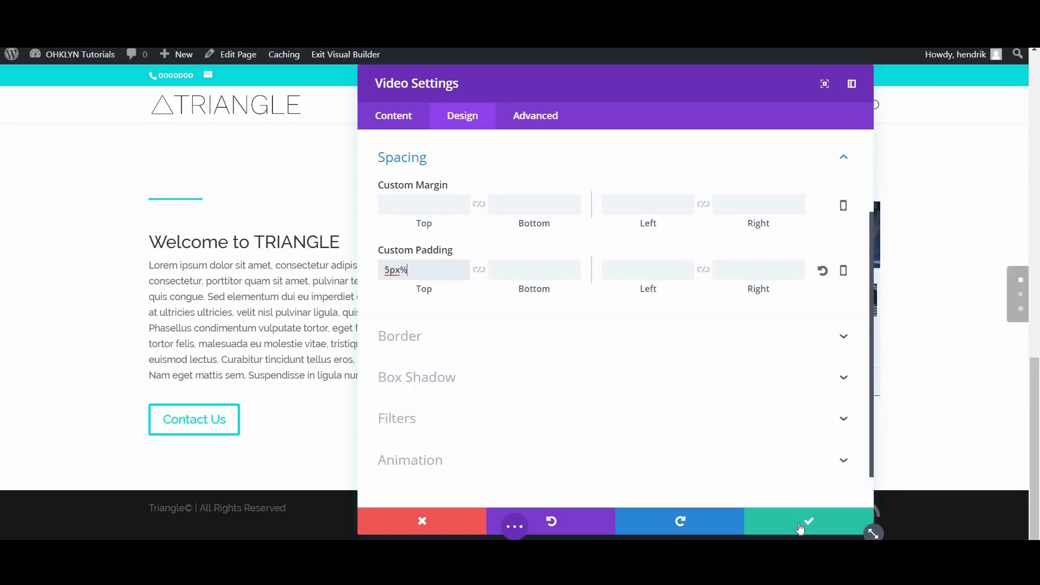
click(801, 525)
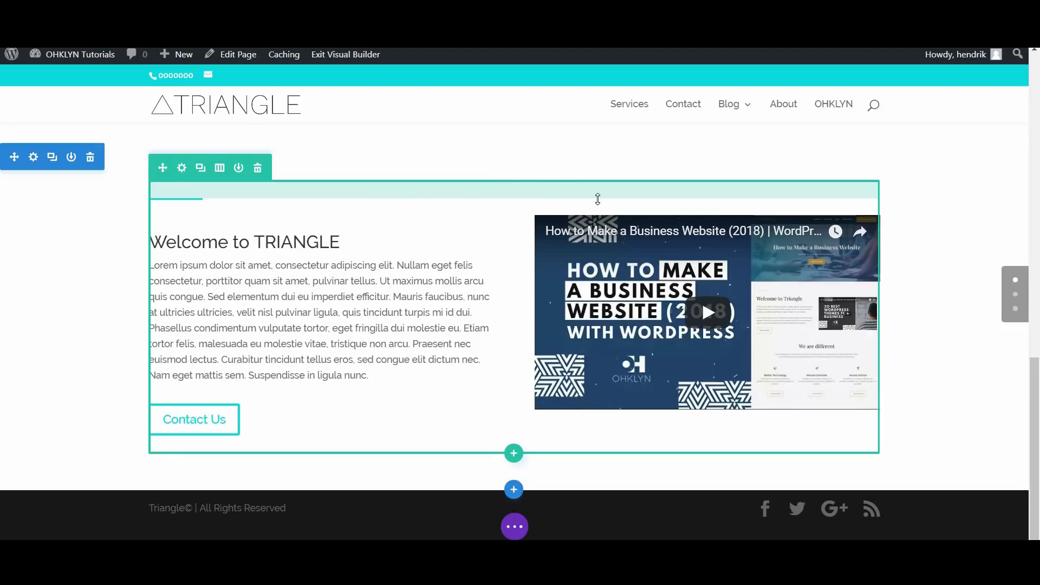
Step: Try to increase the welcome row's top padding to about 35px directly on the page
mouse_move(509, 198)
mouse_down()
mouse_move(503, 238)
mouse_move(511, 198)
mouse_up()
mouse_move(511, 201)
mouse_down()
mouse_move(506, 219)
mouse_move(506, 200)
mouse_up()
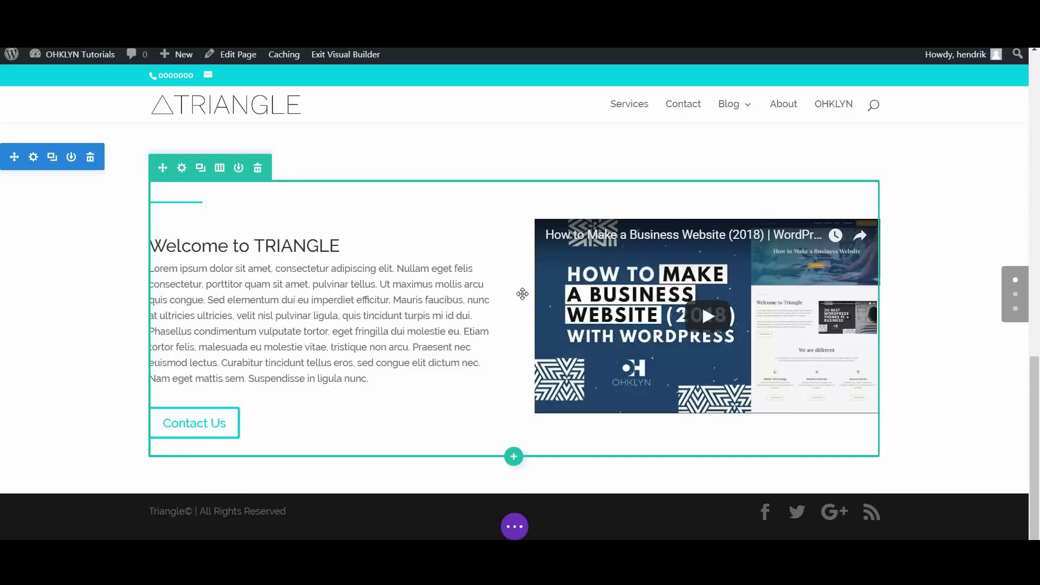
key(ctrl+z)
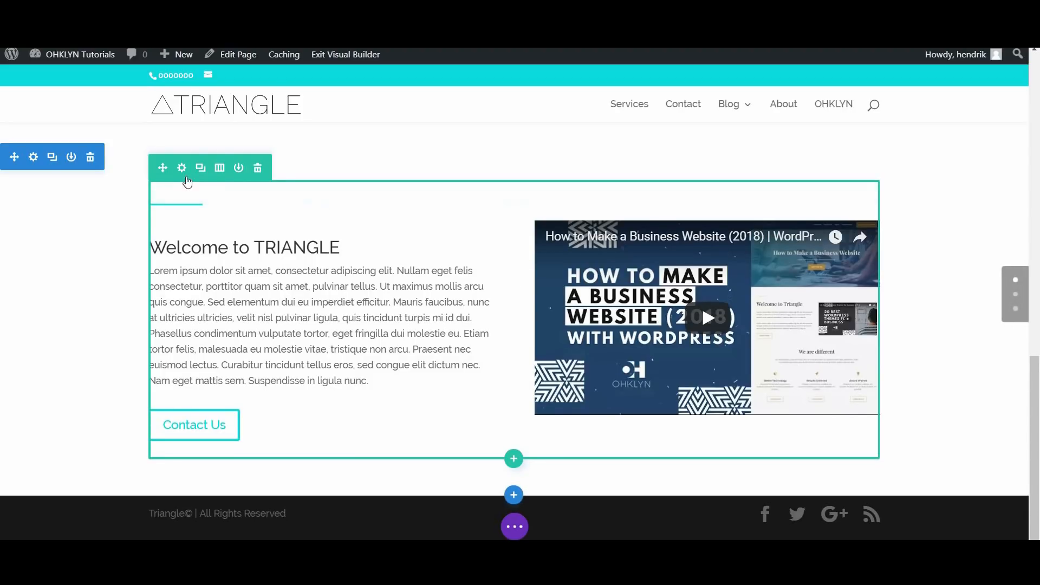
Step: Set the welcome row's top and bottom custom padding to 5% each and save the row settings
click(182, 172)
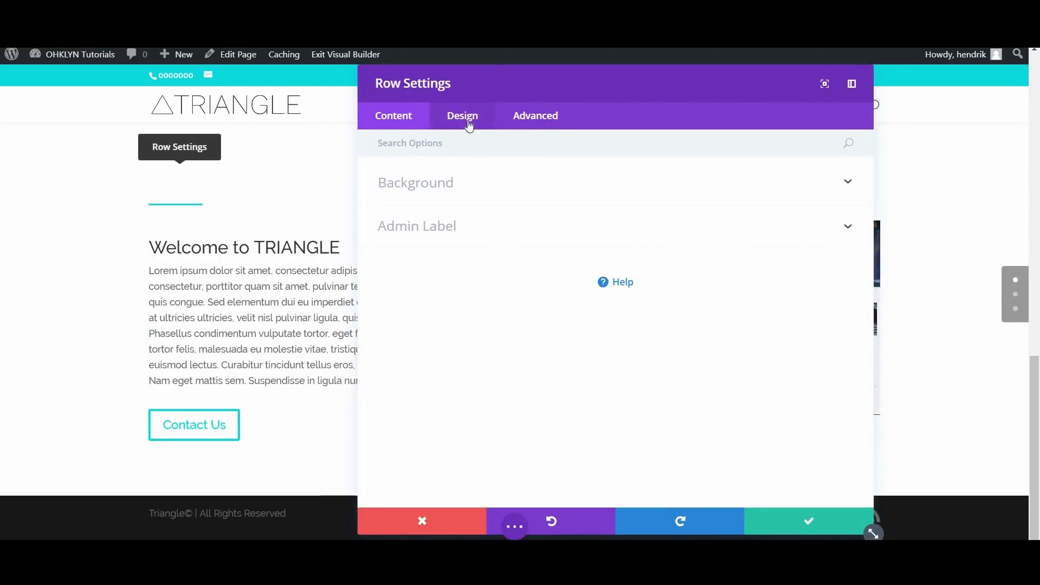
click(468, 123)
click(439, 266)
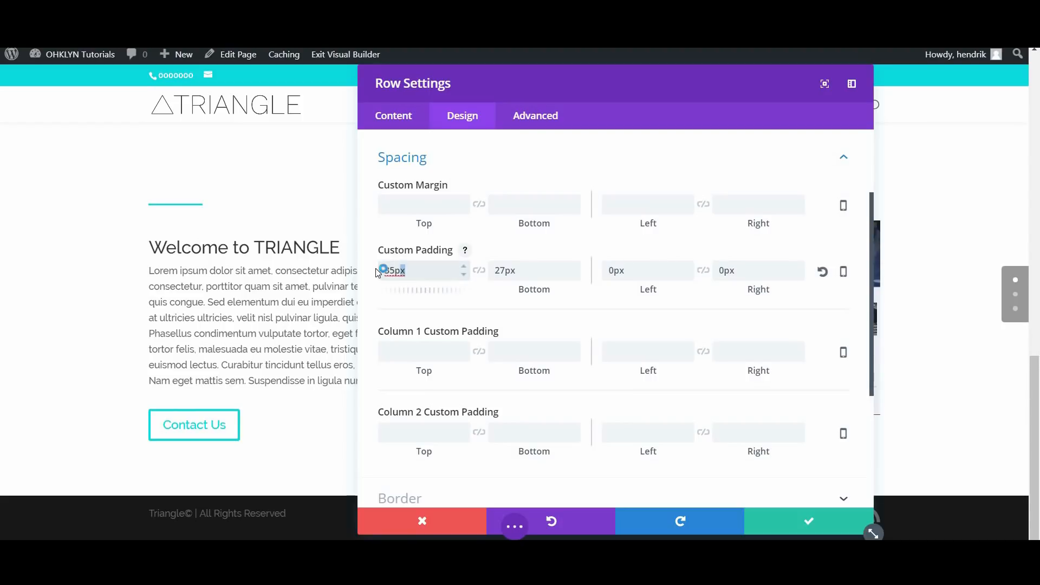
double_click(493, 270)
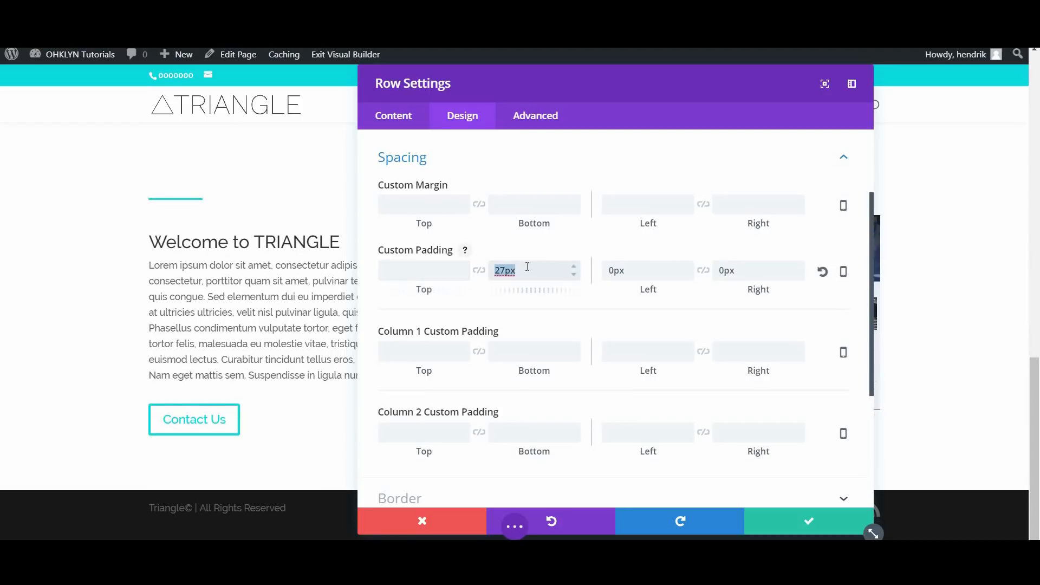
drag(633, 268, 548, 272)
click(442, 266)
text(5%)
click(554, 273)
text(5%)
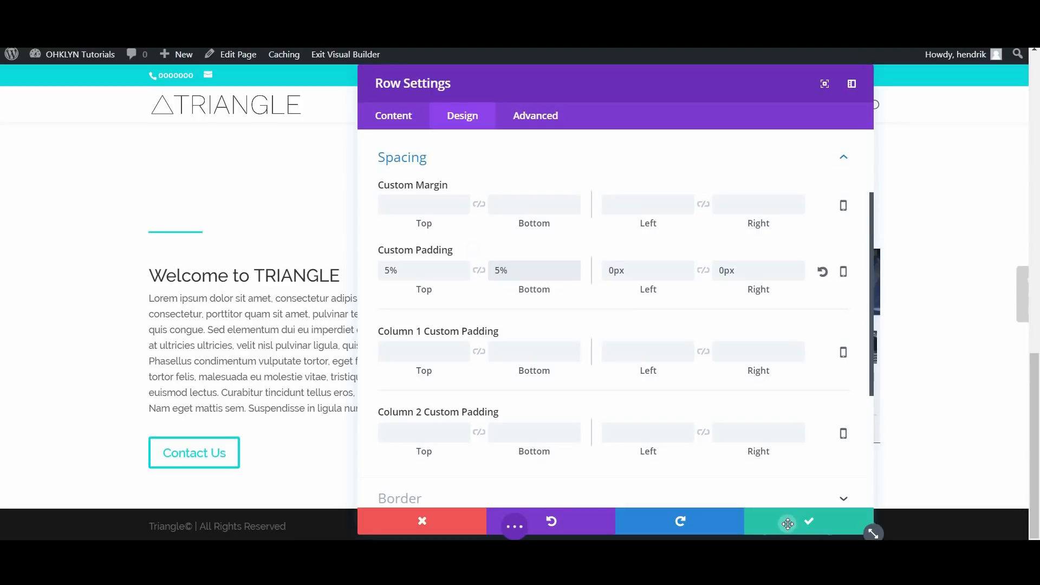
click(787, 523)
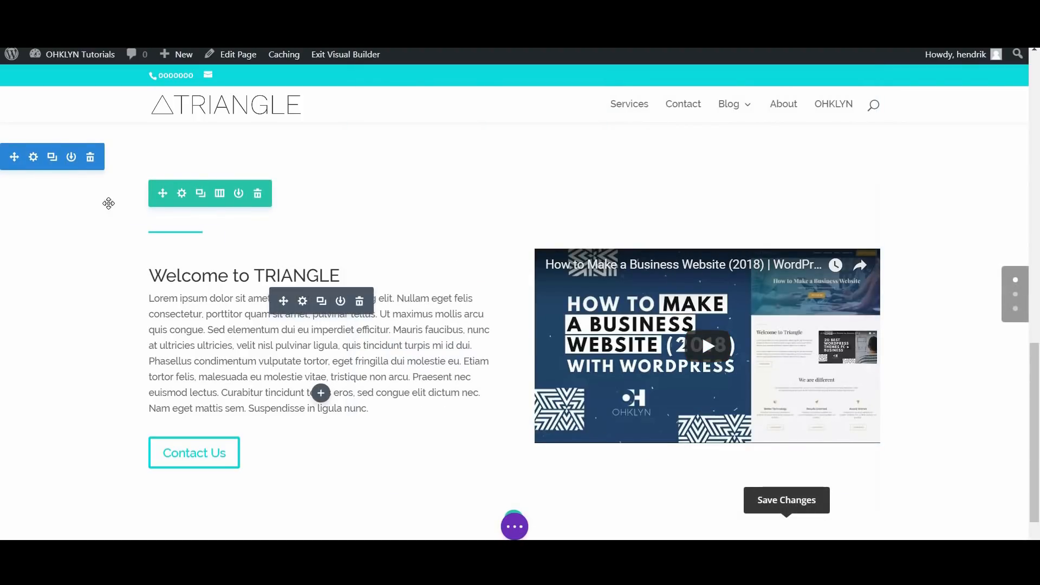
Step: Give the welcome section the CSS ID "about" and save the section settings
click(34, 157)
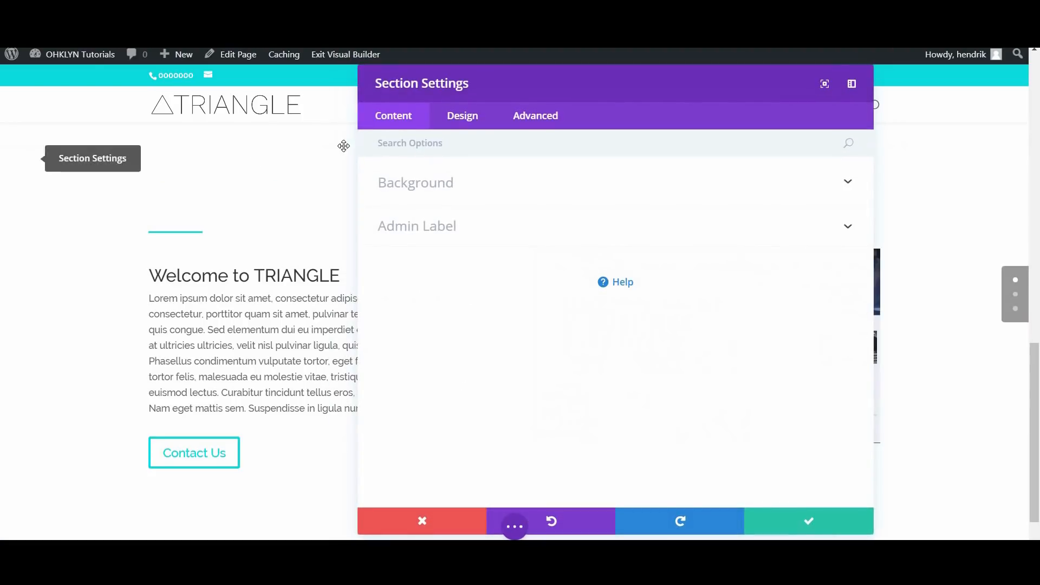
click(548, 126)
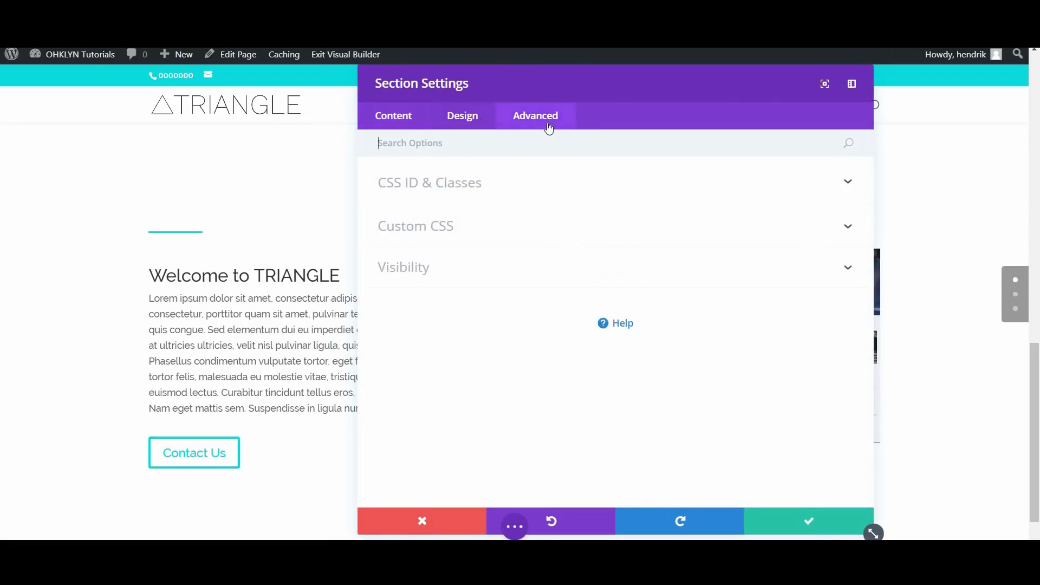
click(449, 192)
click(410, 237)
text(about)
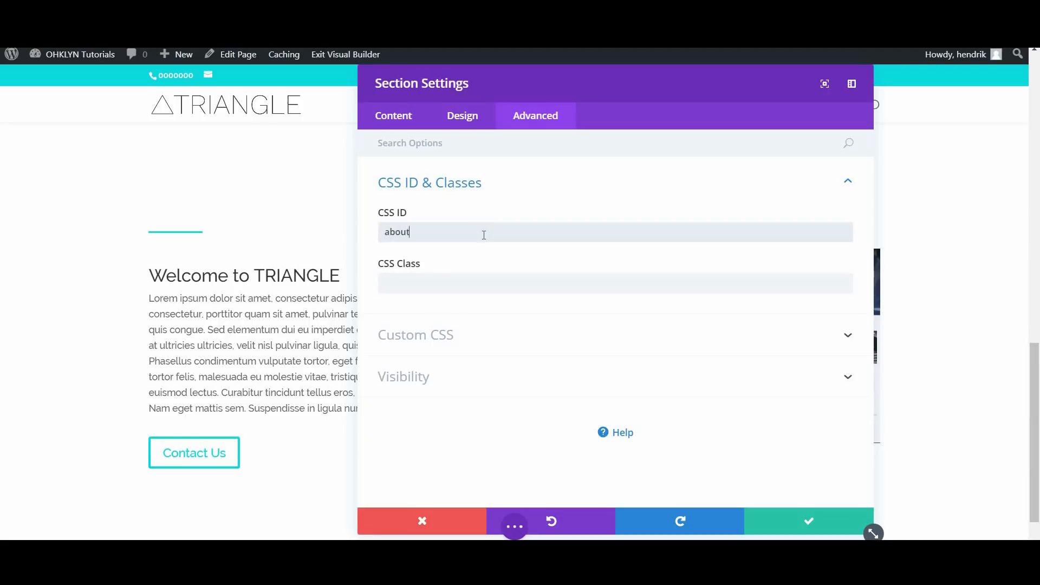
click(769, 519)
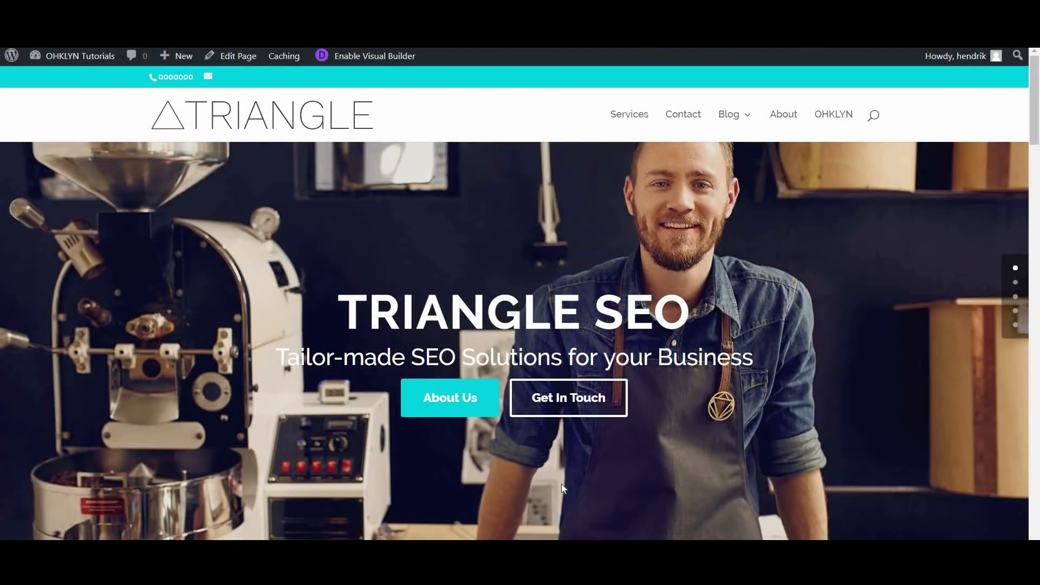
Step: Examine the finished example homepage from the hero through the Our Blog section and its post cards
scroll(561, 483, down, 5)
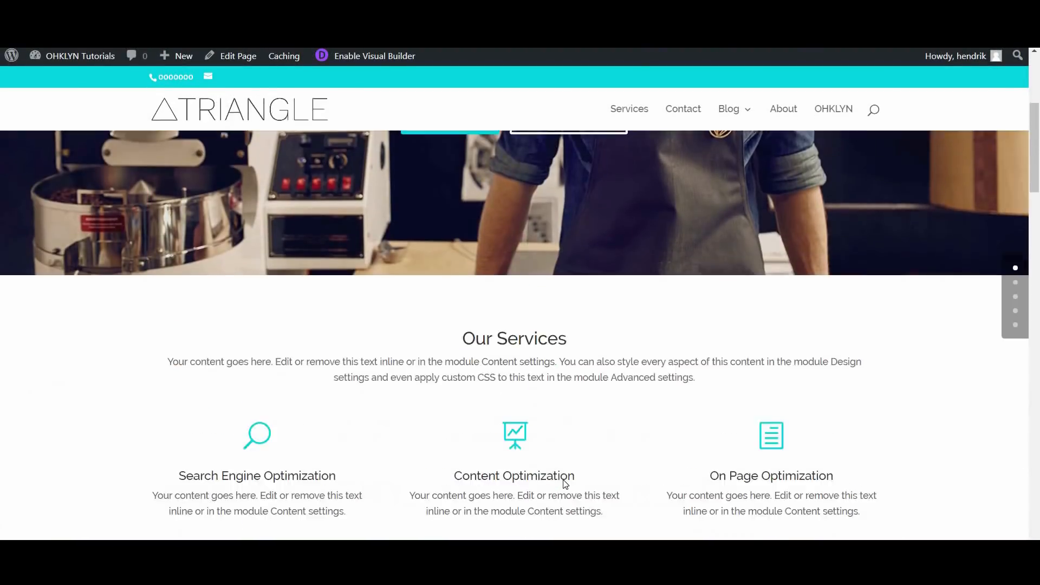
scroll(565, 483, down, 10)
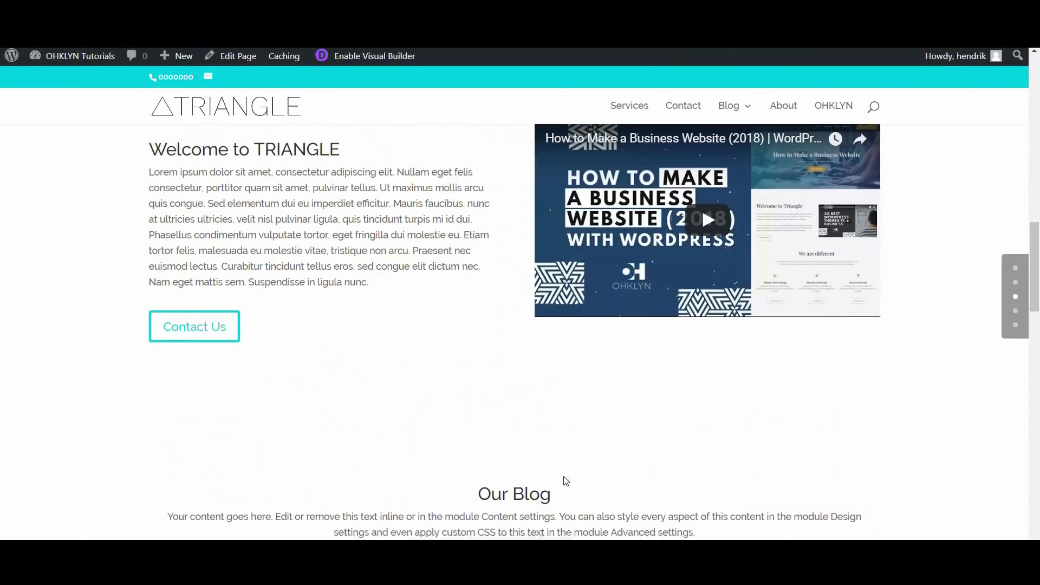
scroll(565, 481, down, 6)
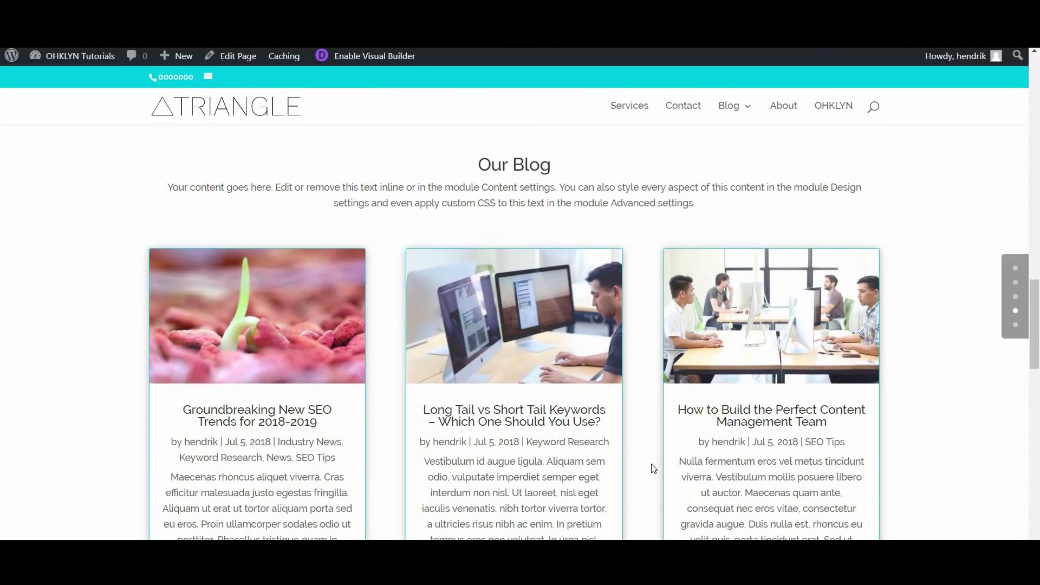
scroll(653, 467, down, 7)
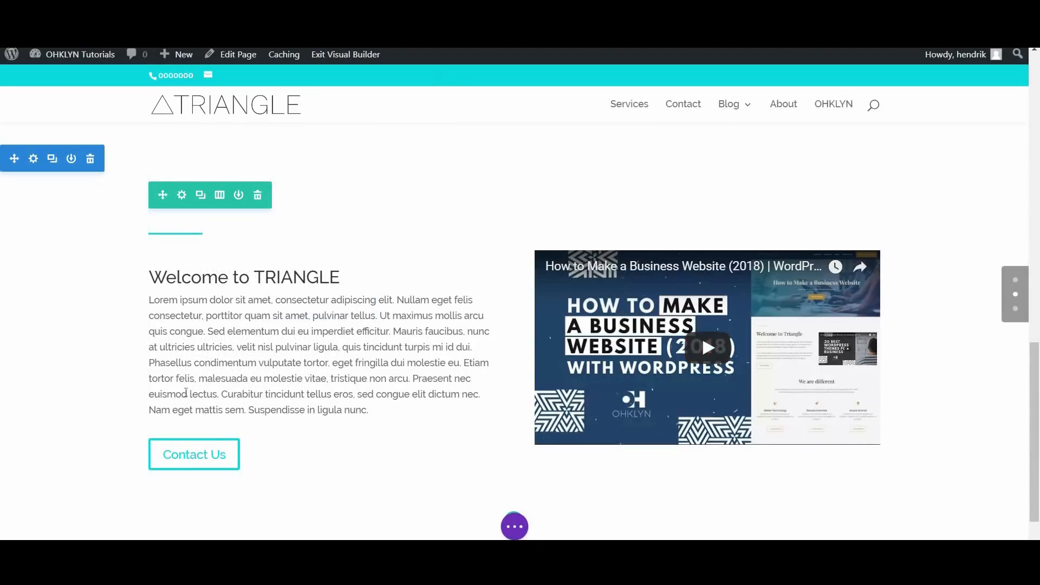
Step: Insert a regular section with a single-column row below the welcome section and add a Text module to it
scroll(382, 389, down, 2)
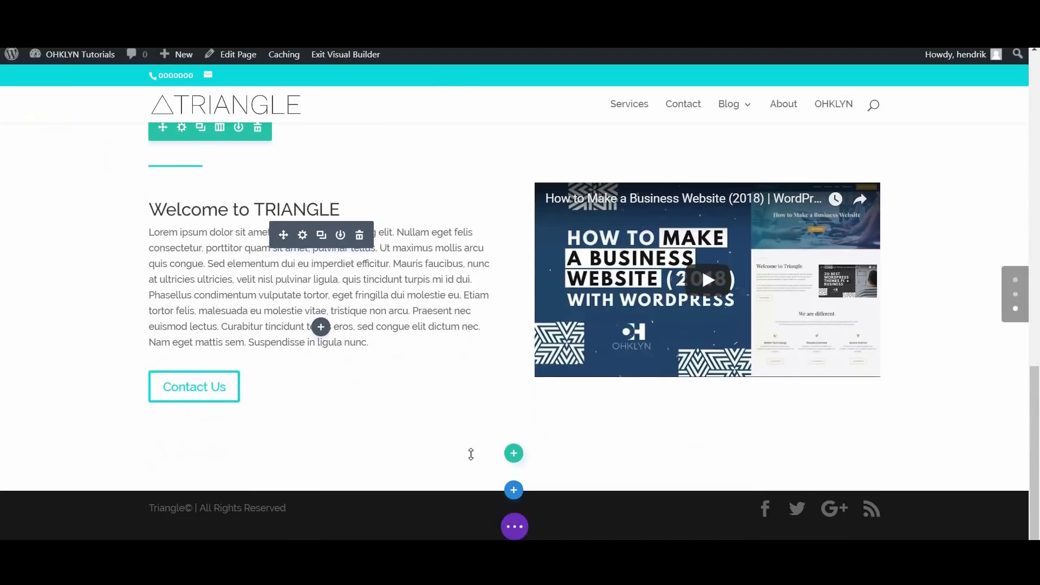
click(514, 491)
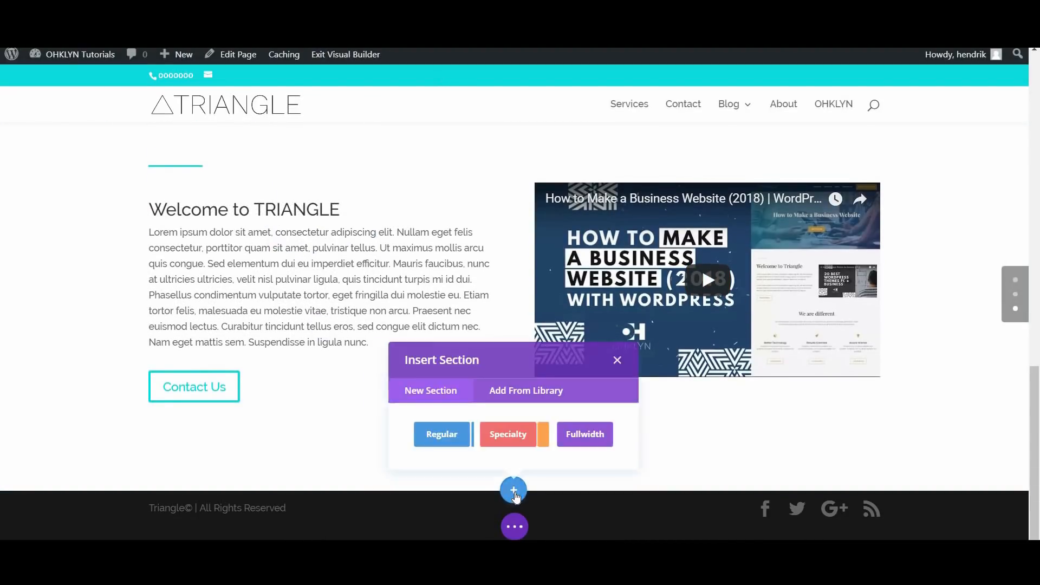
click(435, 450)
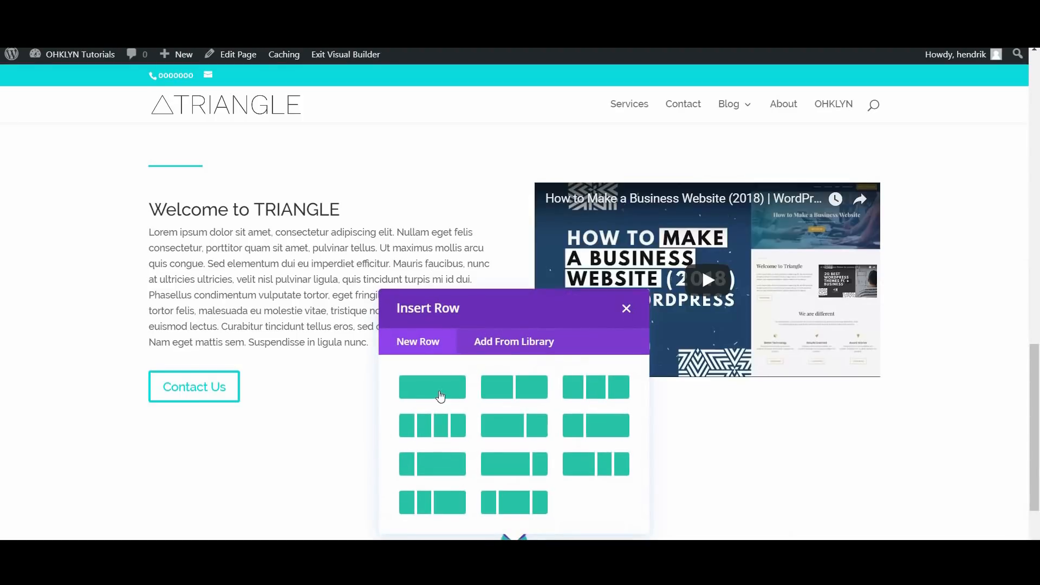
click(437, 392)
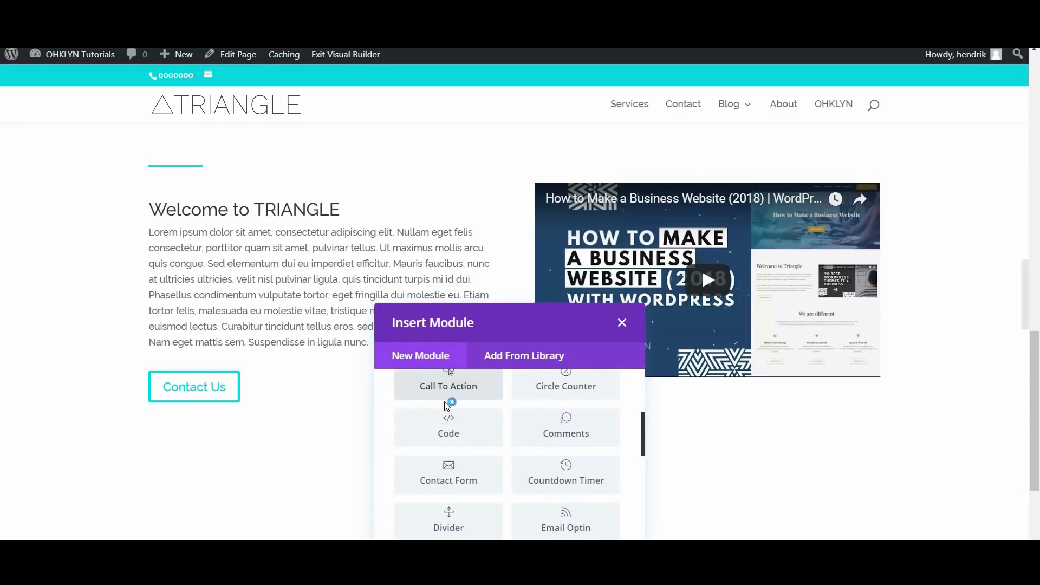
scroll(460, 411, up, 3)
scroll(517, 452, down, 10)
scroll(541, 475, down, 5)
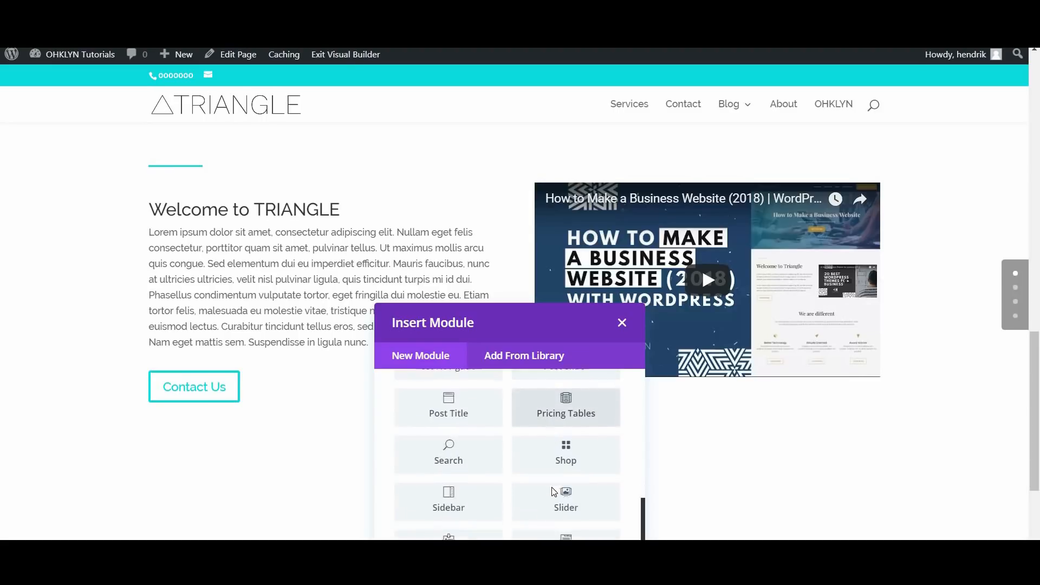
click(565, 514)
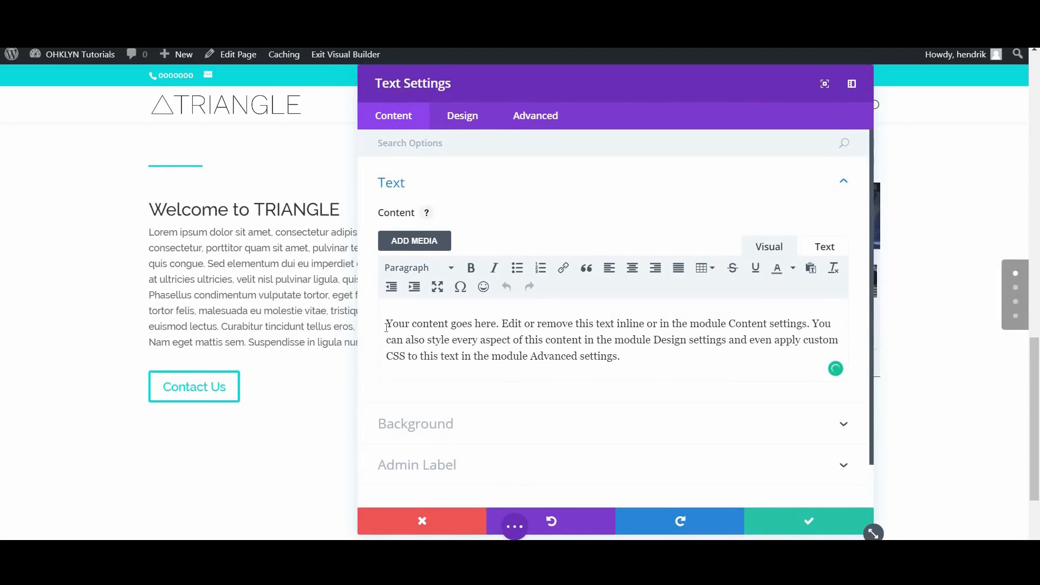
Step: Add the title "Our Blog" above the placeholder text and format it as Heading 2
key(Return)
key(Up)
text(Our)
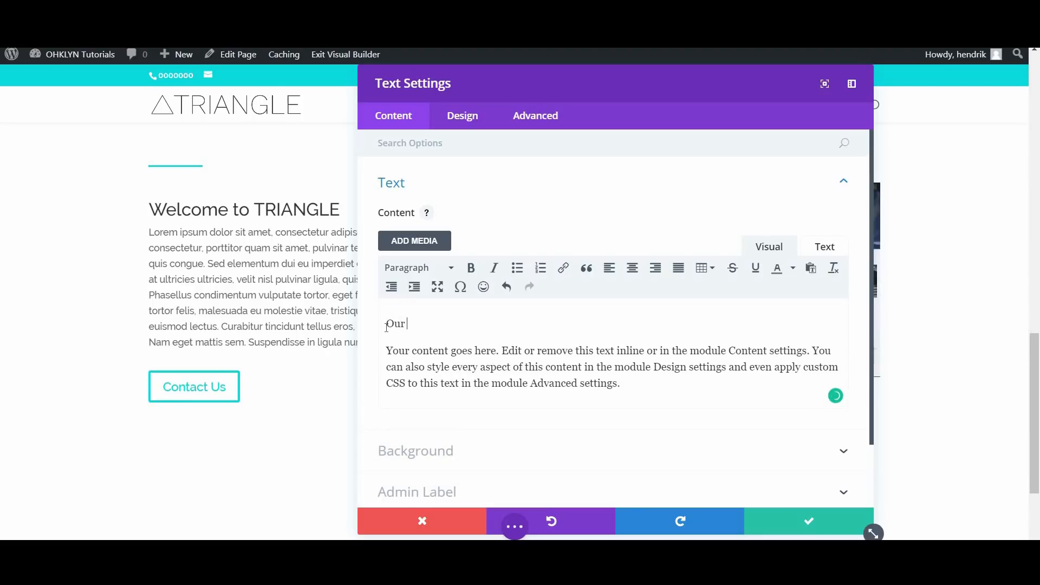
triple_click(396, 323)
click(432, 268)
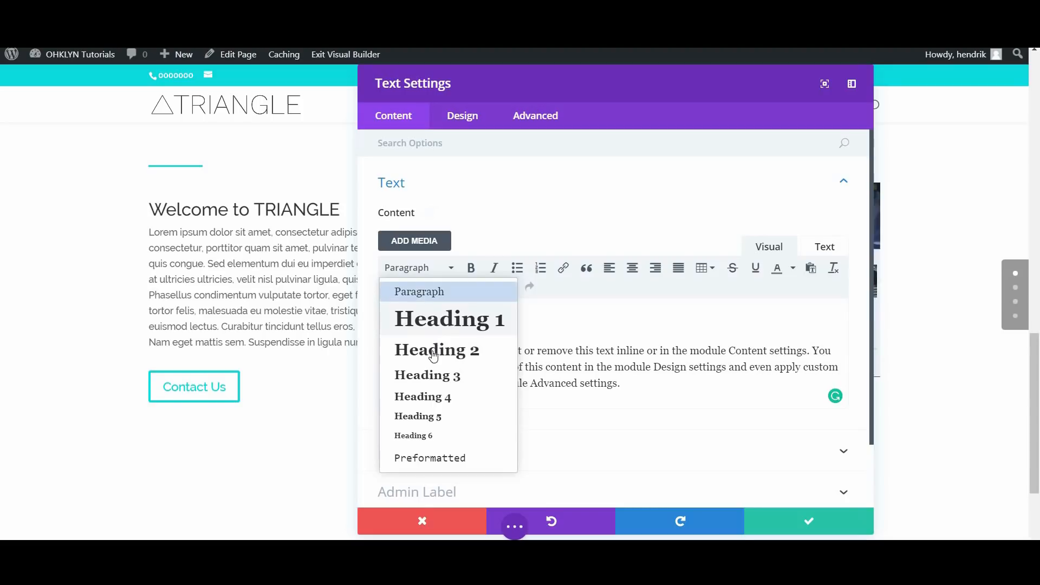
click(432, 348)
Step: Set the text module's text orientation to centered and save the module
click(457, 119)
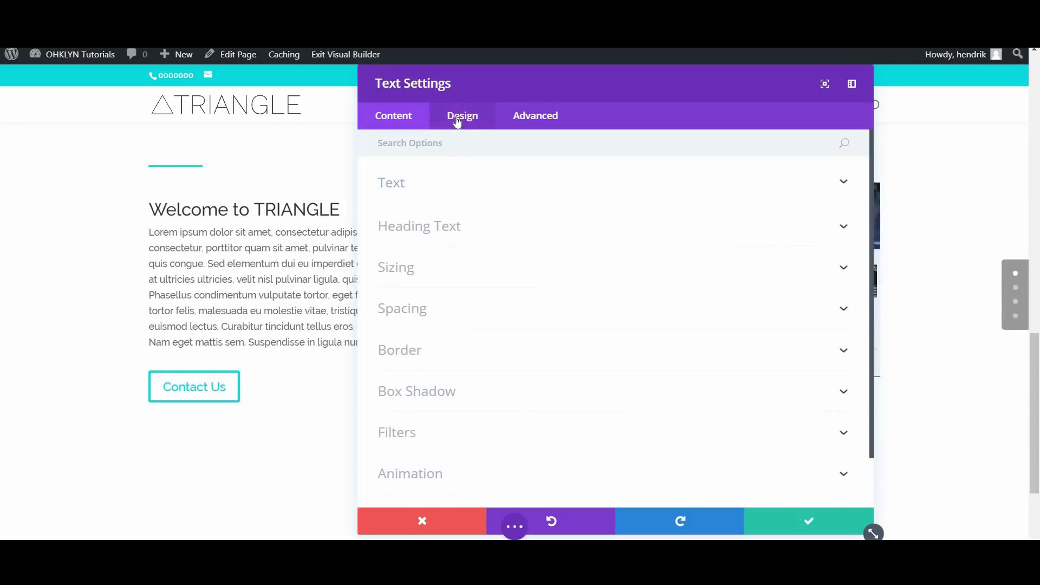
click(449, 189)
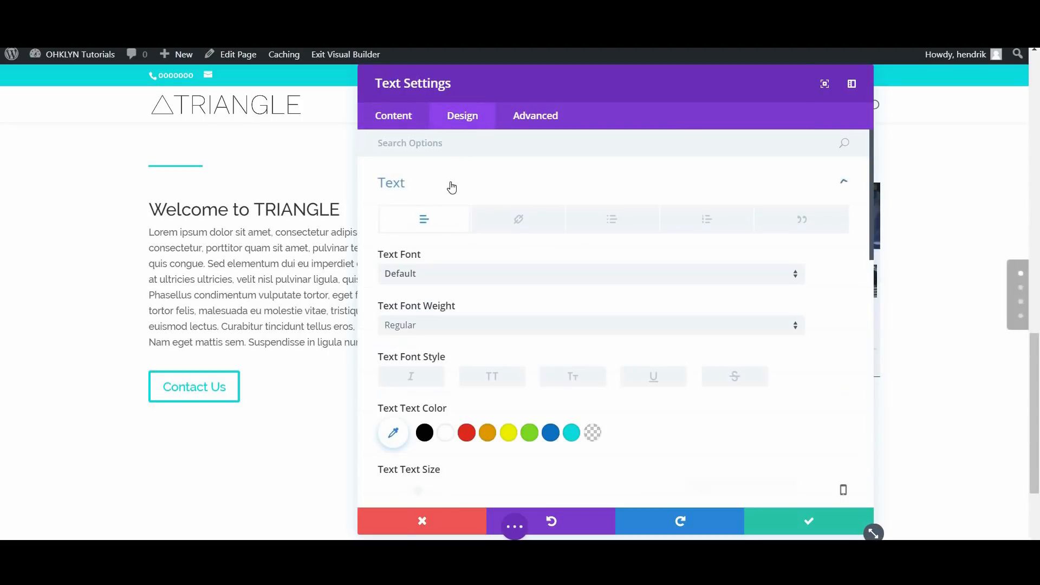
scroll(555, 356, down, 9)
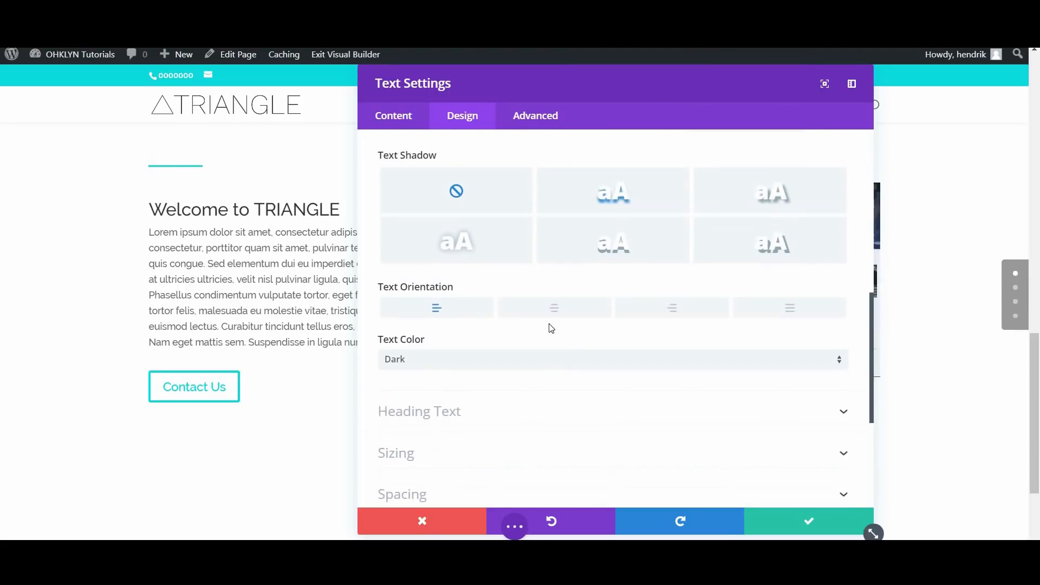
click(547, 318)
click(800, 521)
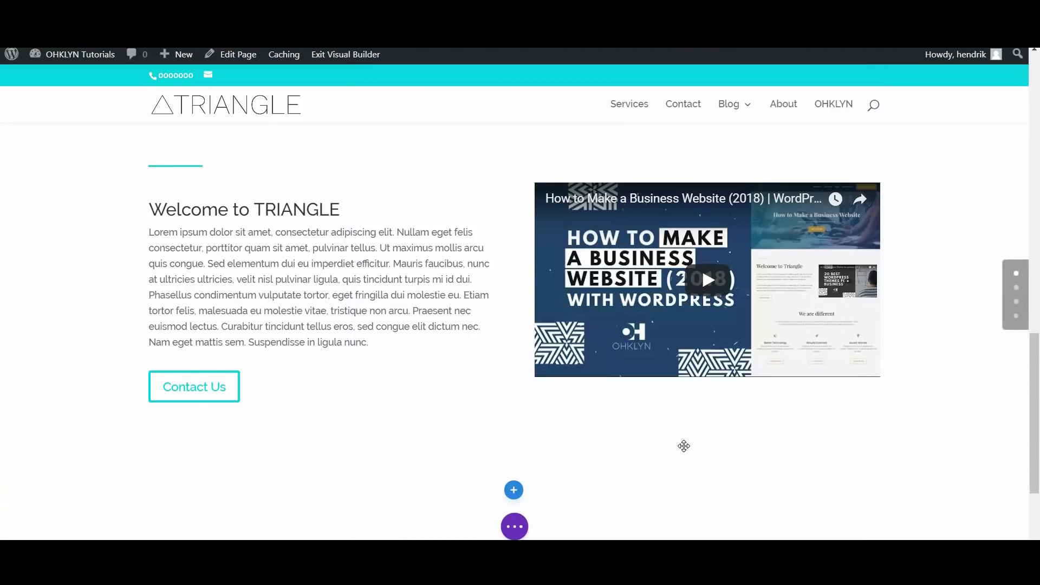
Step: Insert a second single-column row beneath the blog intro text and add a Blog module to it
scroll(554, 436, down, 3)
click(514, 452)
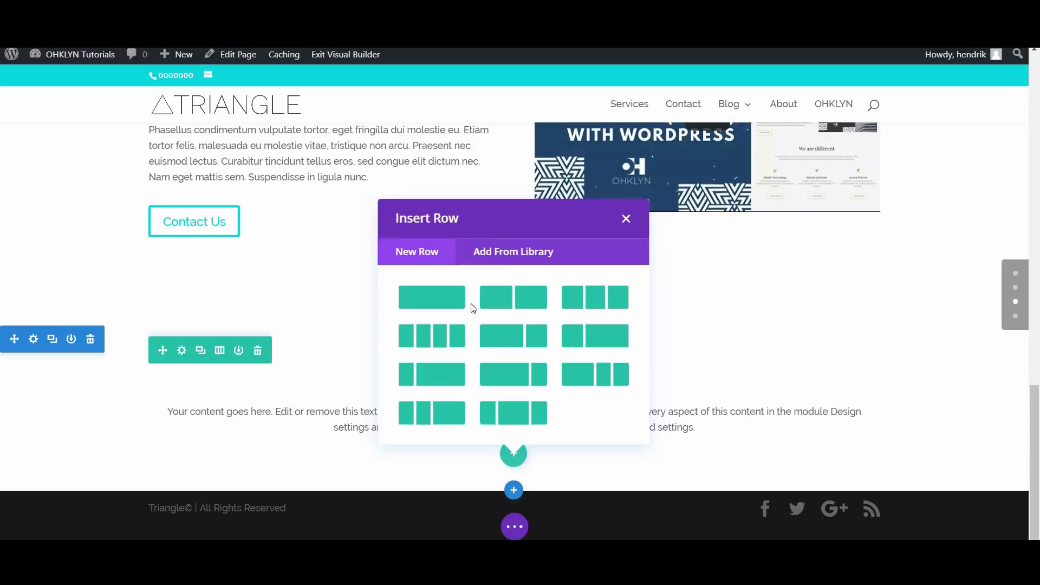
click(439, 303)
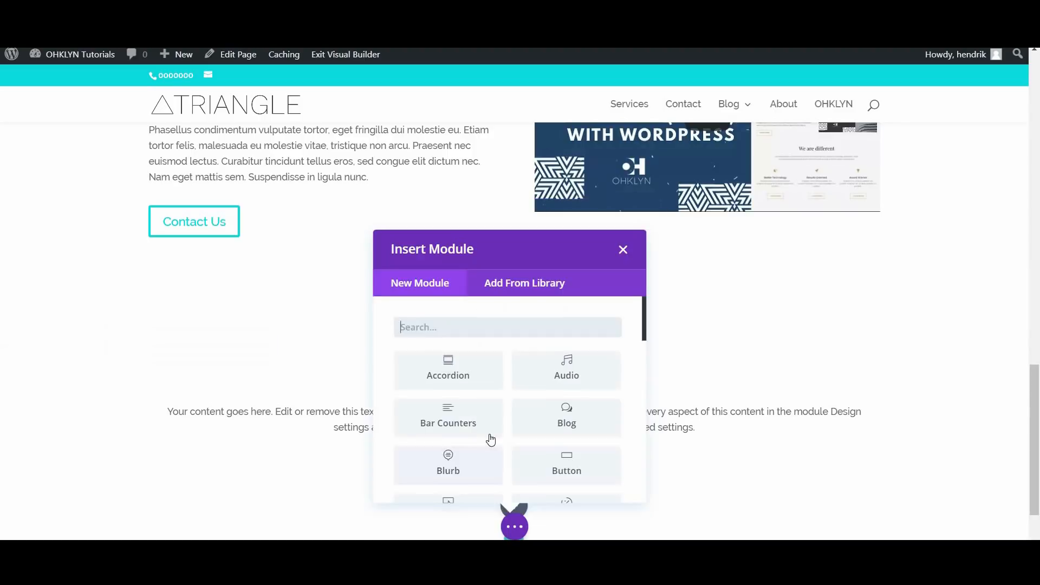
click(565, 423)
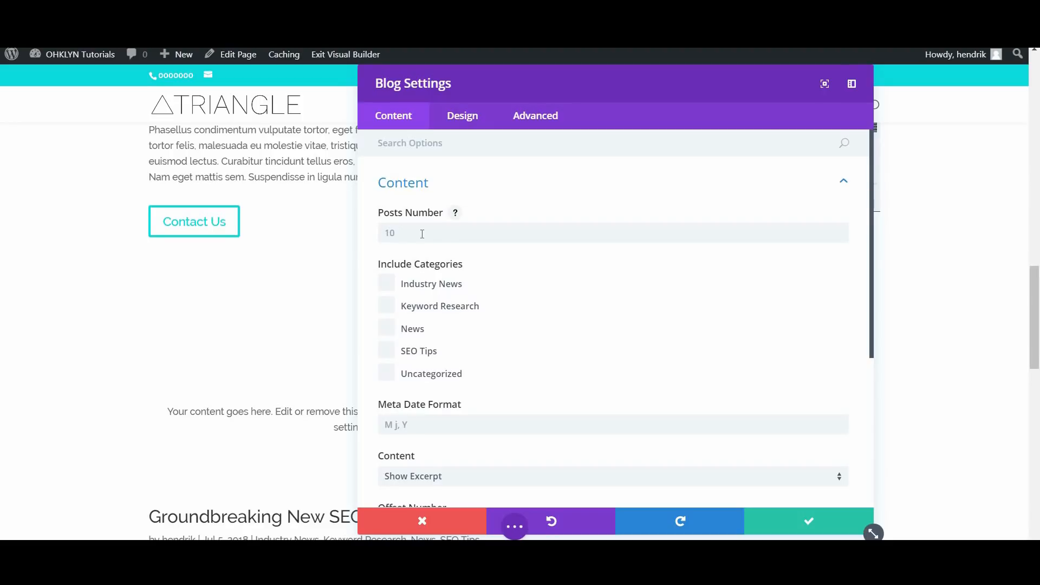
Step: Limit the blog module to 4 posts from the Industry News, Keyword Research, News and SEO Tips categories
click(387, 234)
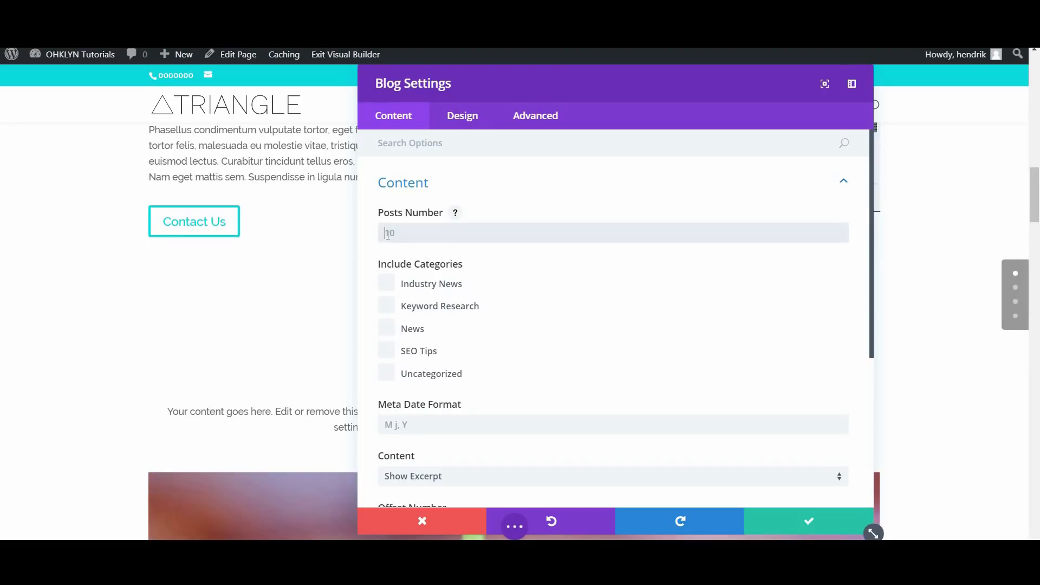
text(4)
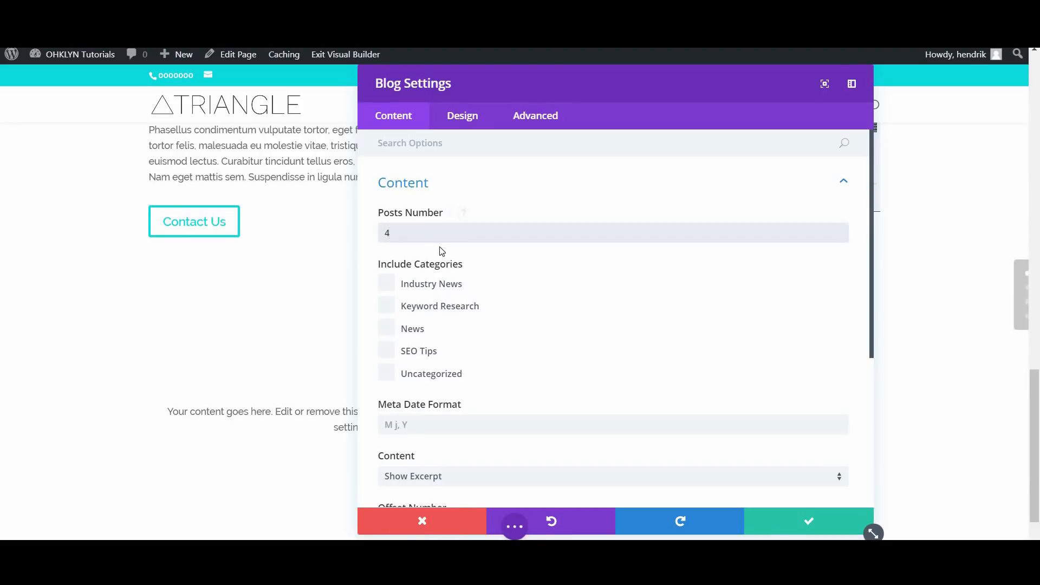
scroll(463, 319, down, 1)
drag(400, 261, 439, 324)
click(419, 283)
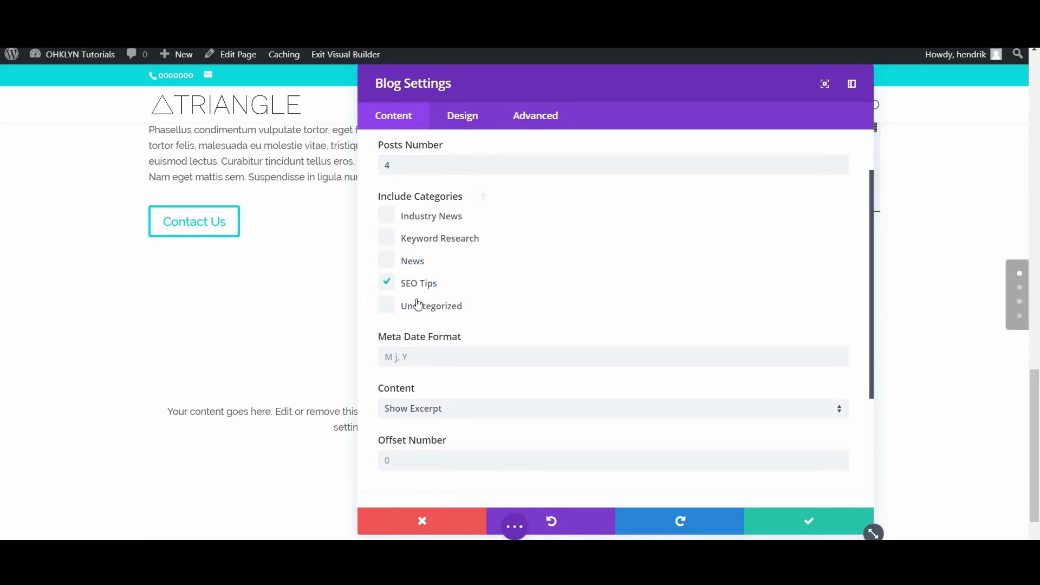
click(389, 284)
click(417, 258)
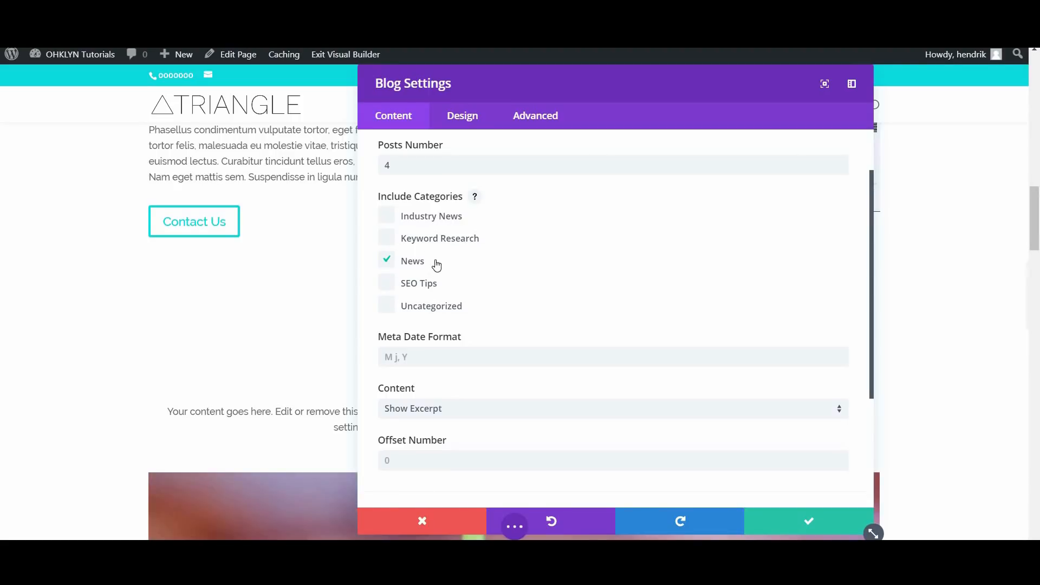
click(387, 283)
click(387, 238)
Step: Enable the Read More button for the blog module's posts, keeping the content set to Show Excerpt
scroll(495, 308, down, 1)
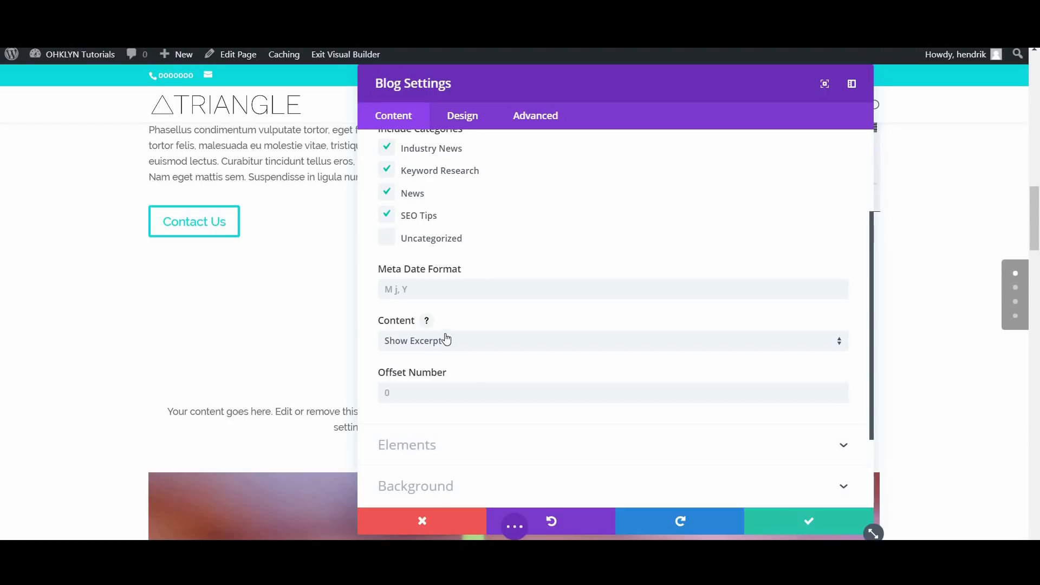
click(427, 321)
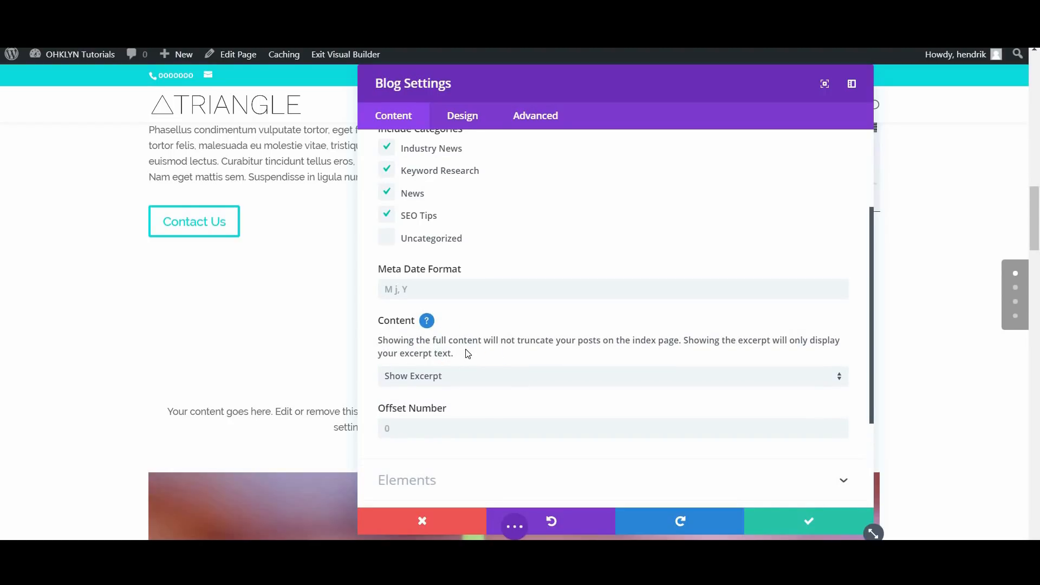
scroll(468, 353, down, 2)
click(467, 348)
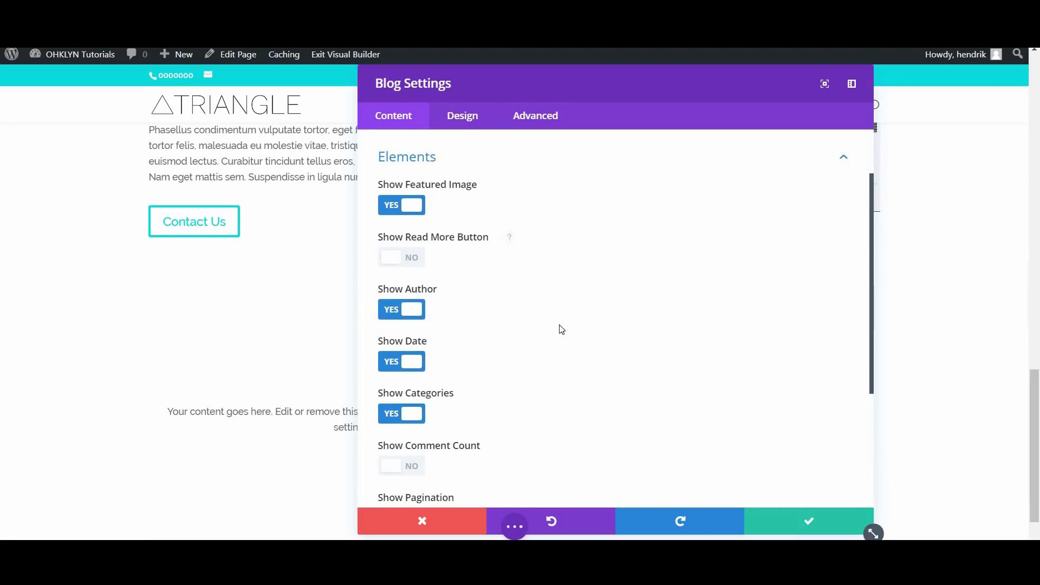
click(401, 261)
click(401, 261)
click(401, 261)
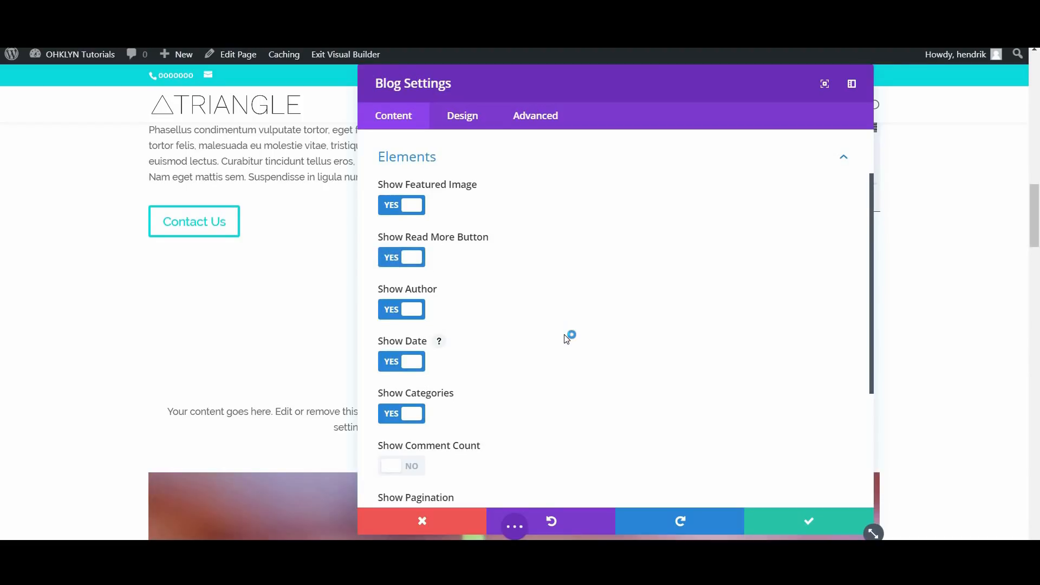
Step: Set the blog module's layout to Grid and its text orientation to centered
click(453, 126)
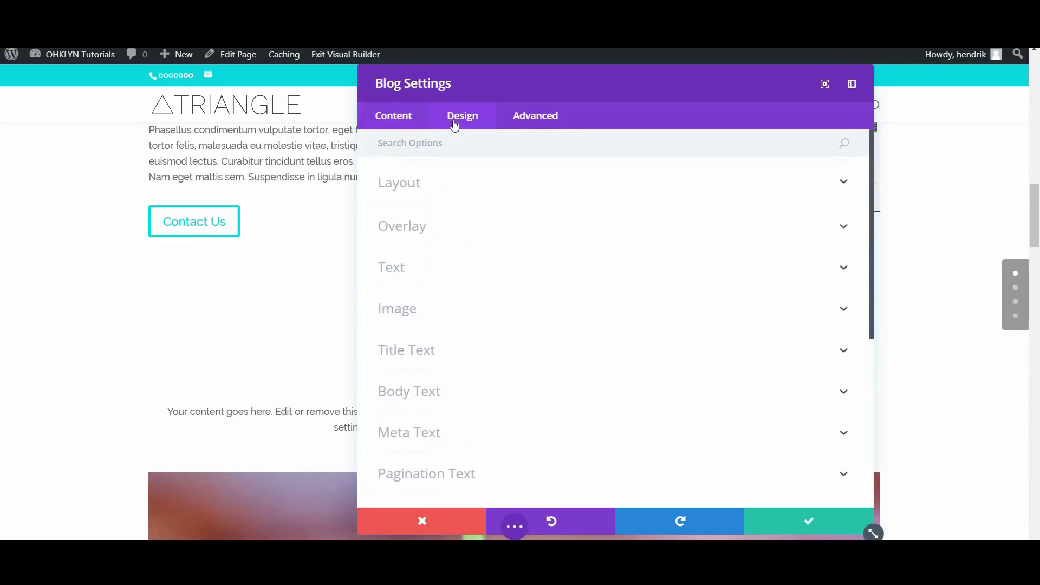
click(457, 195)
click(448, 241)
click(426, 278)
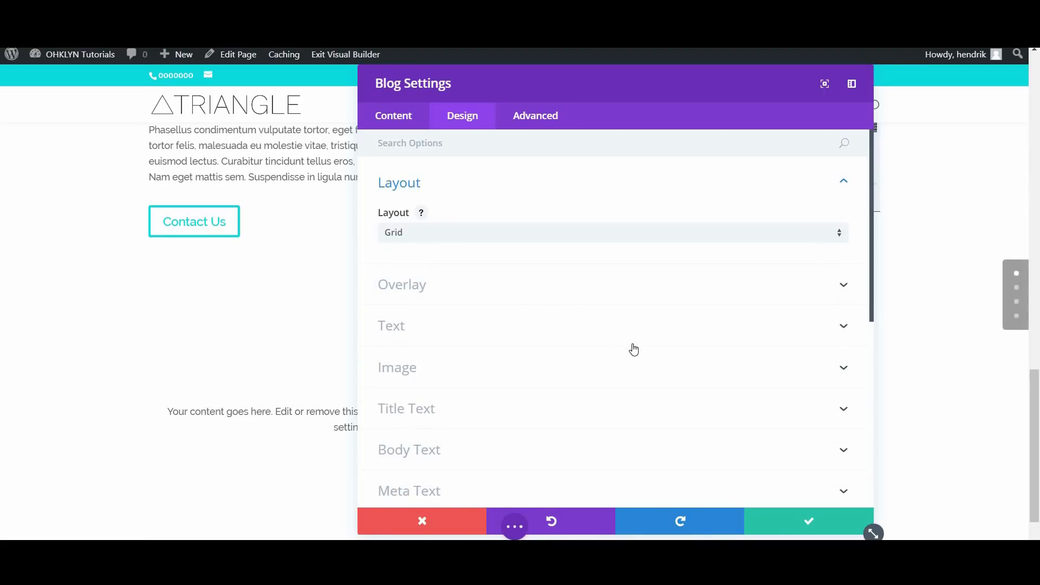
scroll(542, 292, down, 3)
click(454, 267)
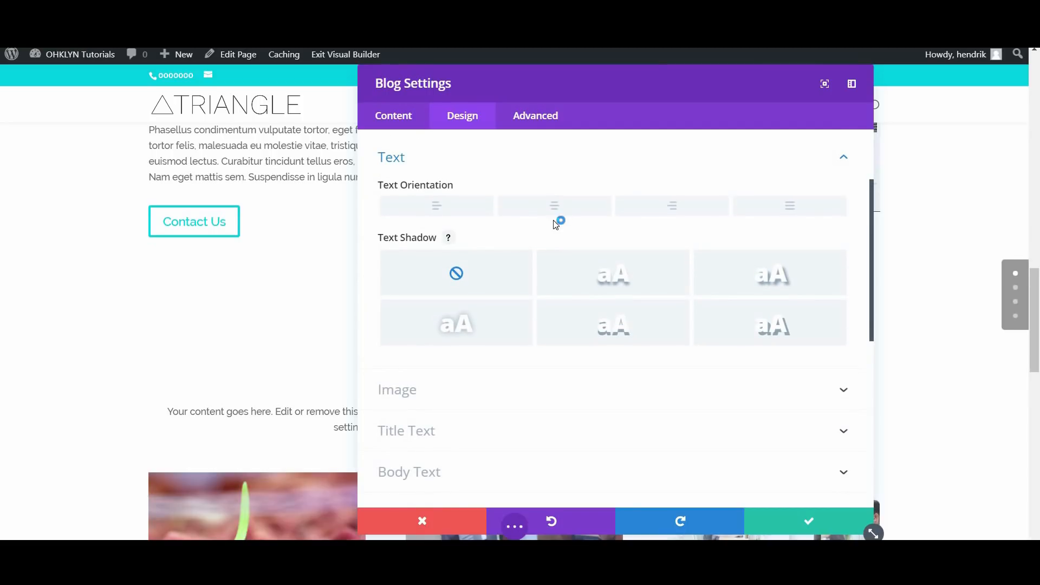
click(548, 209)
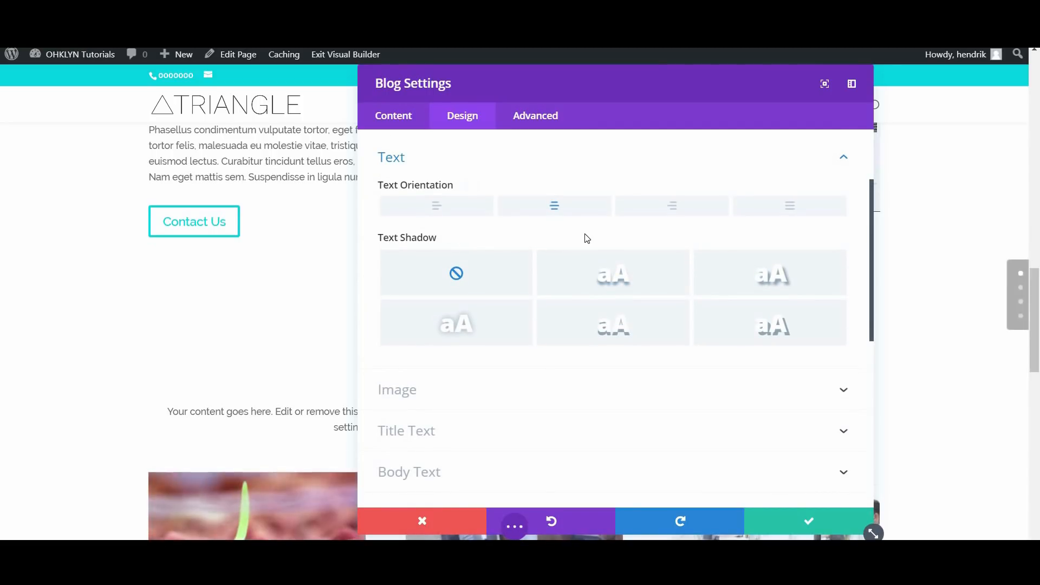
Step: Give the blog posts a border with 3 px rounded corners and the turquoise palette color
scroll(523, 390, down, 6)
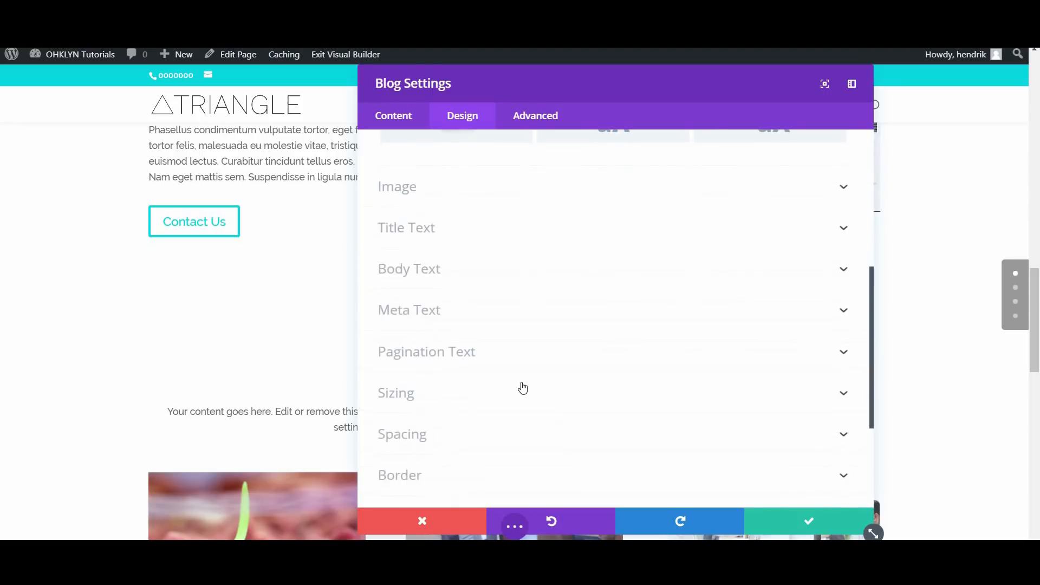
click(460, 345)
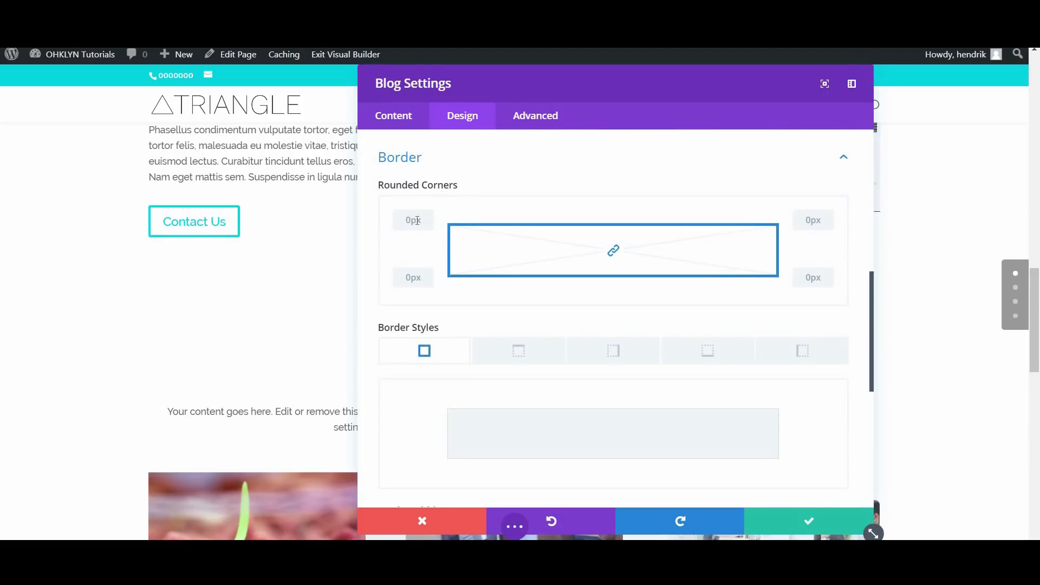
text(3)
scroll(515, 350, down, 1)
scroll(515, 350, down, 5)
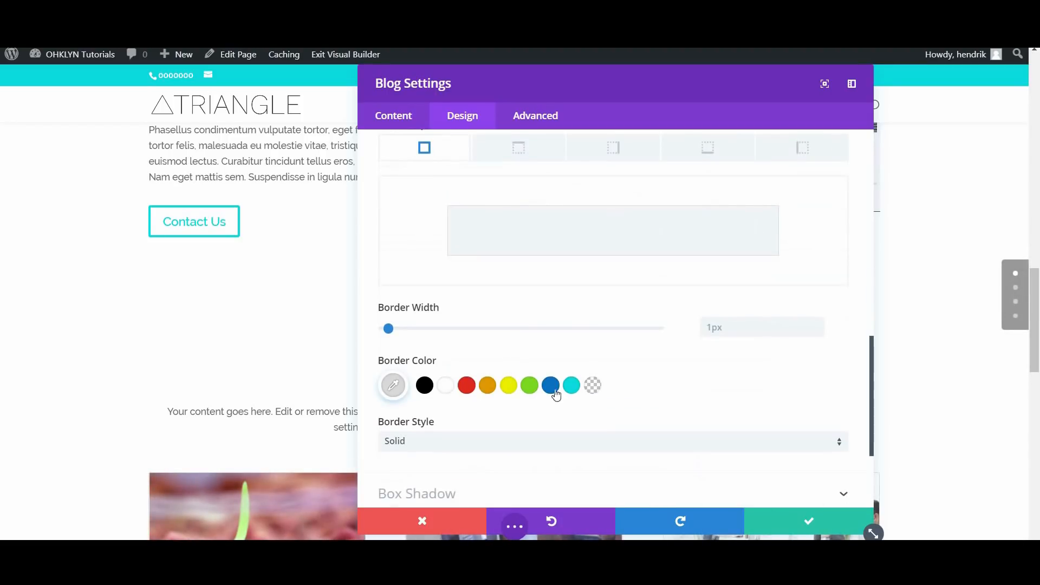
click(571, 384)
Step: Apply the soft box shadow preset surrounding all sides to the blog posts and save the module
scroll(541, 401, down, 3)
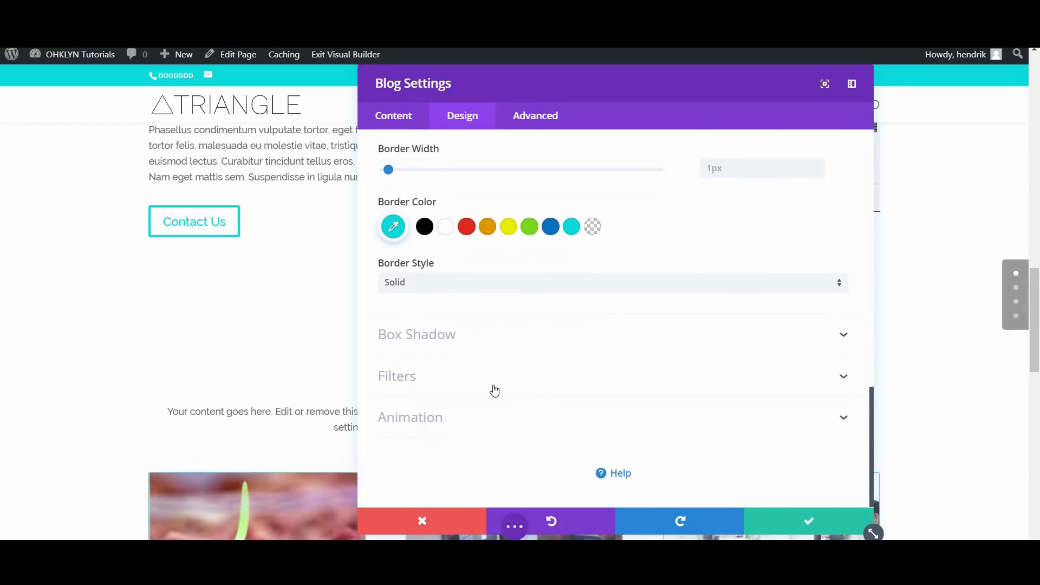
click(479, 336)
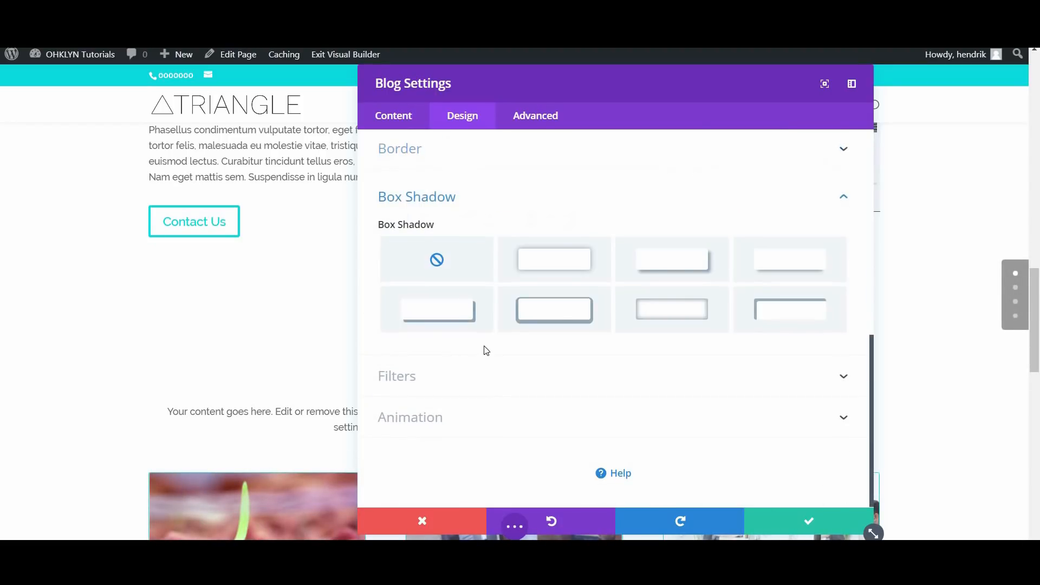
click(548, 261)
click(780, 520)
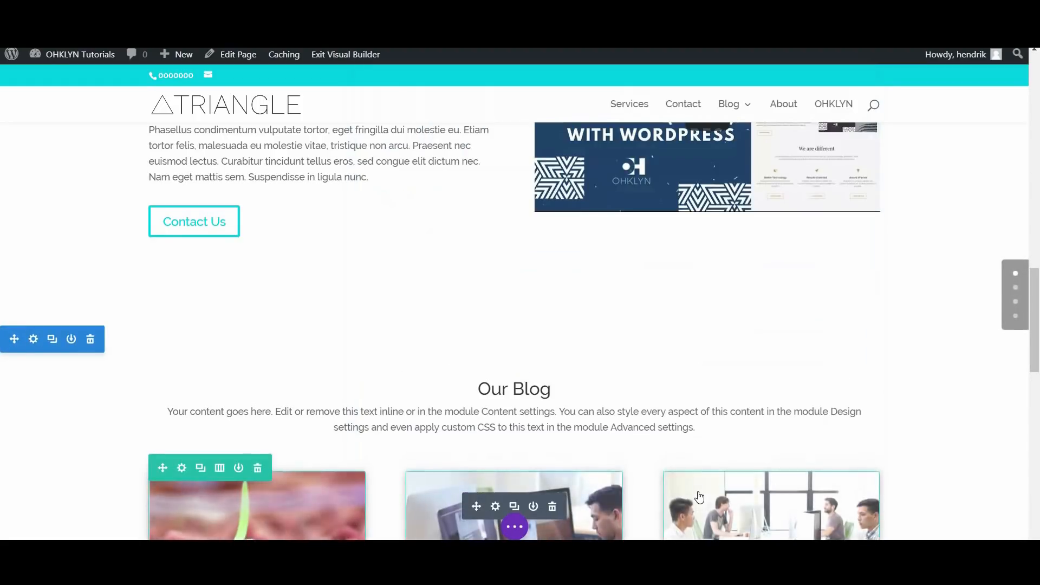
Step: Add a Button module beneath the blog posts with the button text "Visit Our Blog"
scroll(704, 490, down, 5)
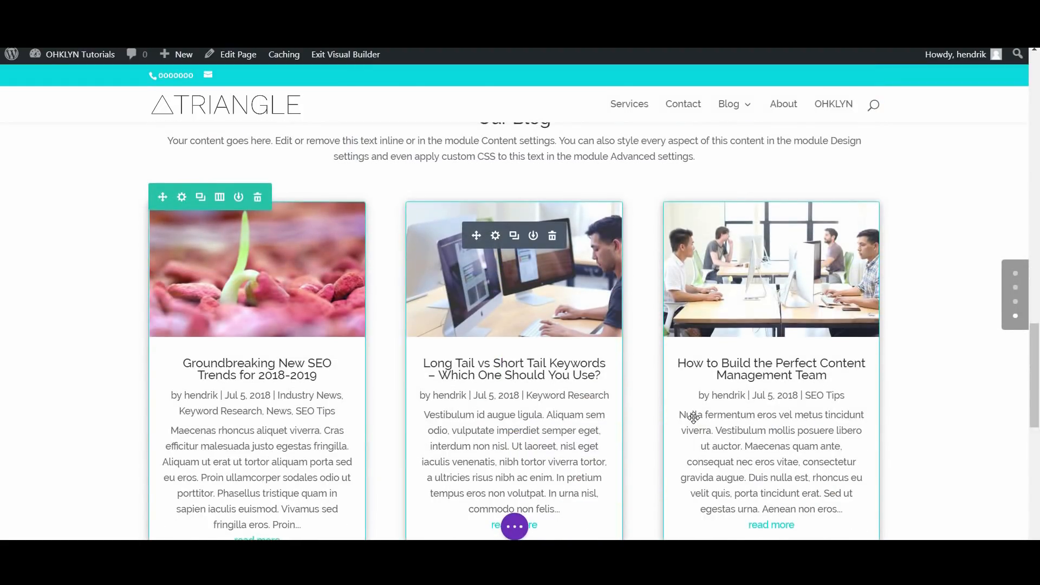
scroll(693, 417, down, 3)
scroll(693, 417, down, 8)
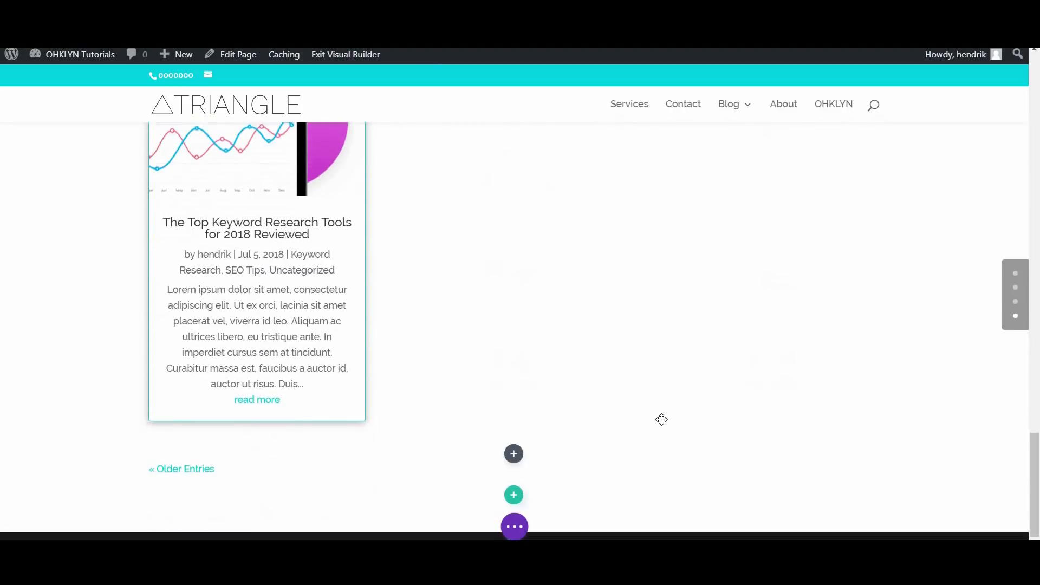
click(514, 413)
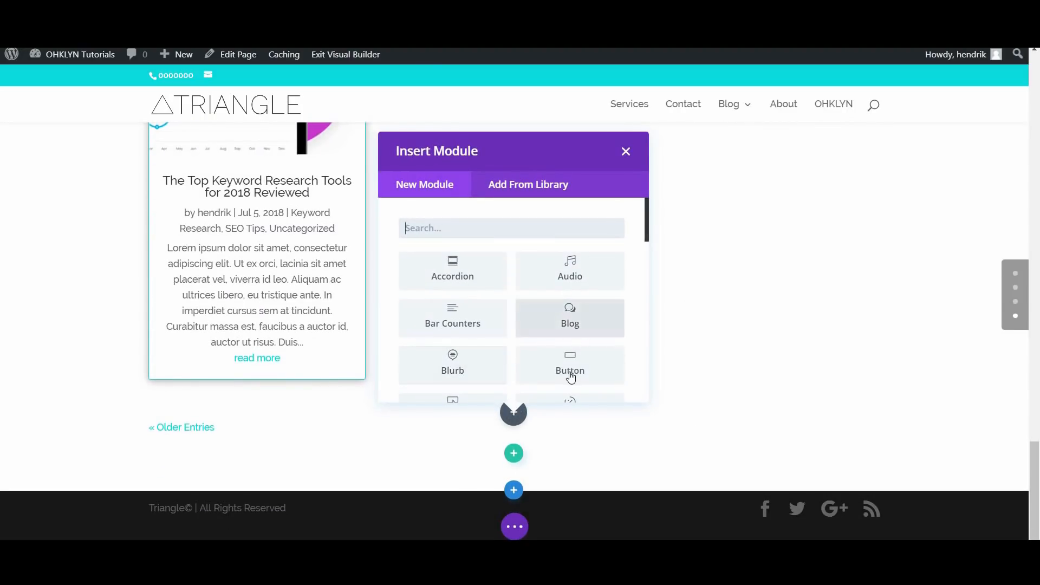
click(572, 375)
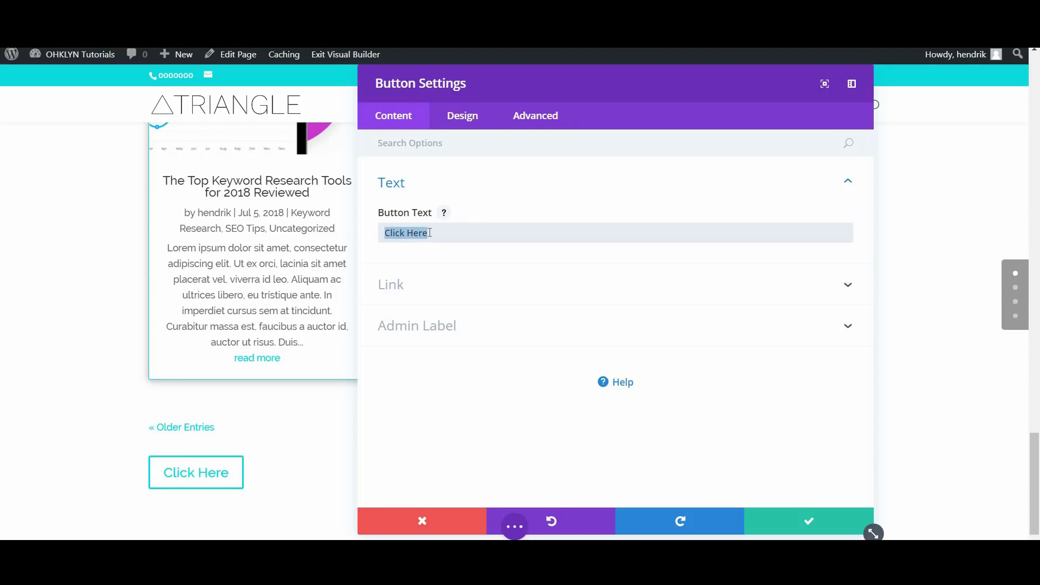
text(Visit Our Blog)
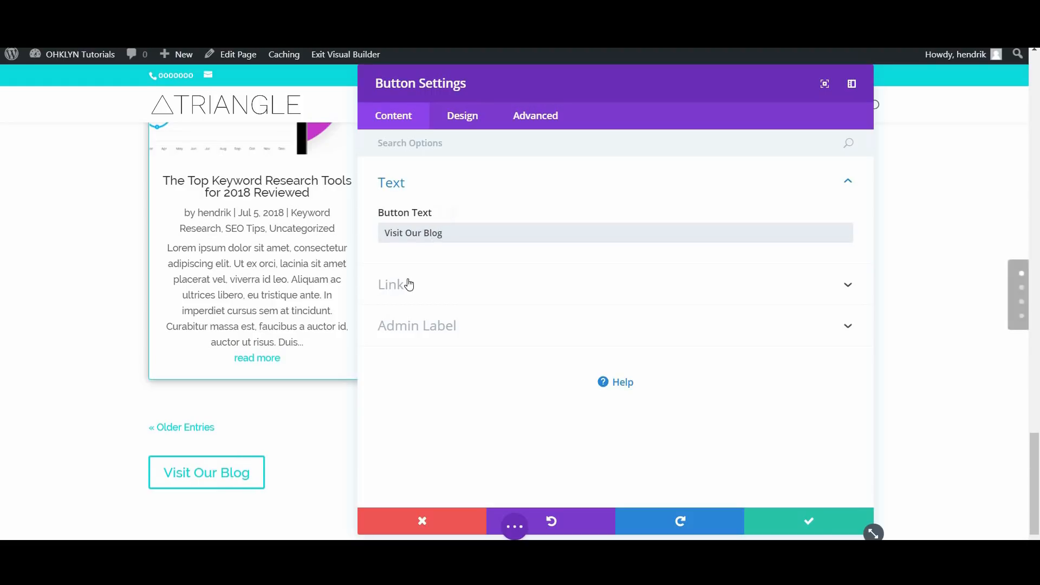
Step: Set the button's link URL to /blog, opening in the same window
click(409, 284)
click(414, 282)
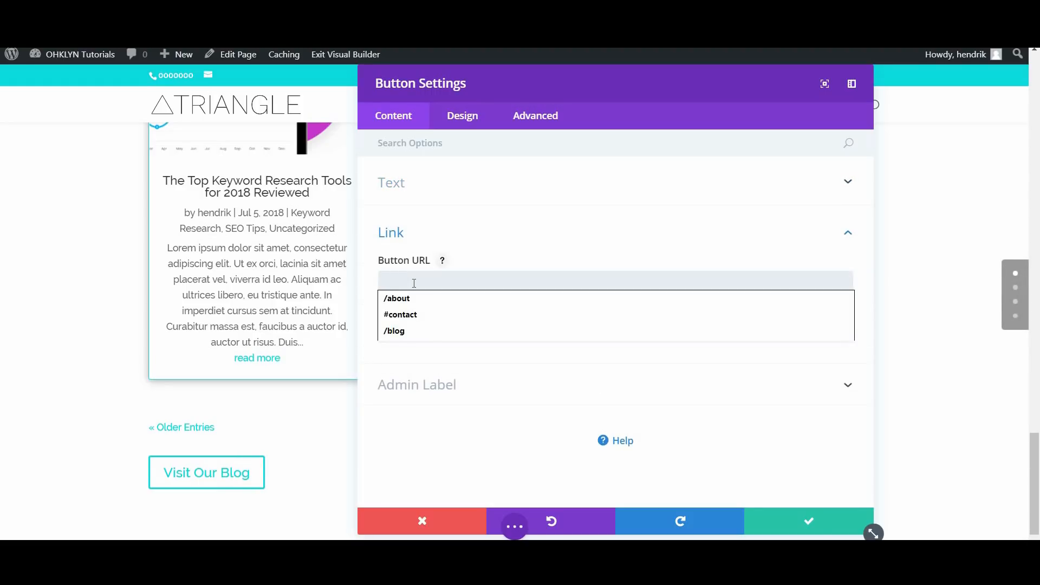
text(/blog)
click(395, 300)
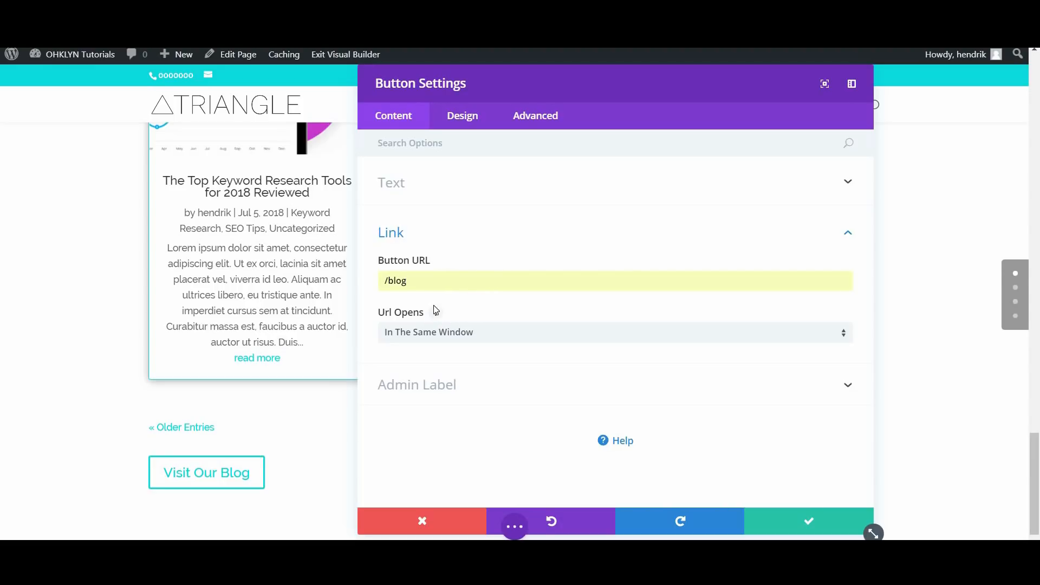
Step: Set the alignment of the "Visit Our Blog" button to center
click(463, 117)
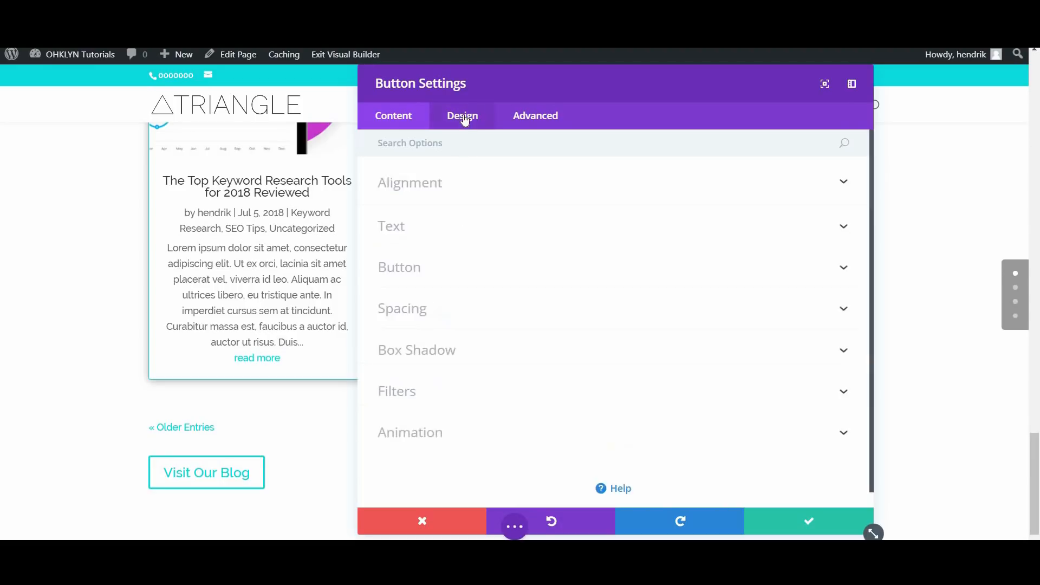
click(440, 189)
click(615, 238)
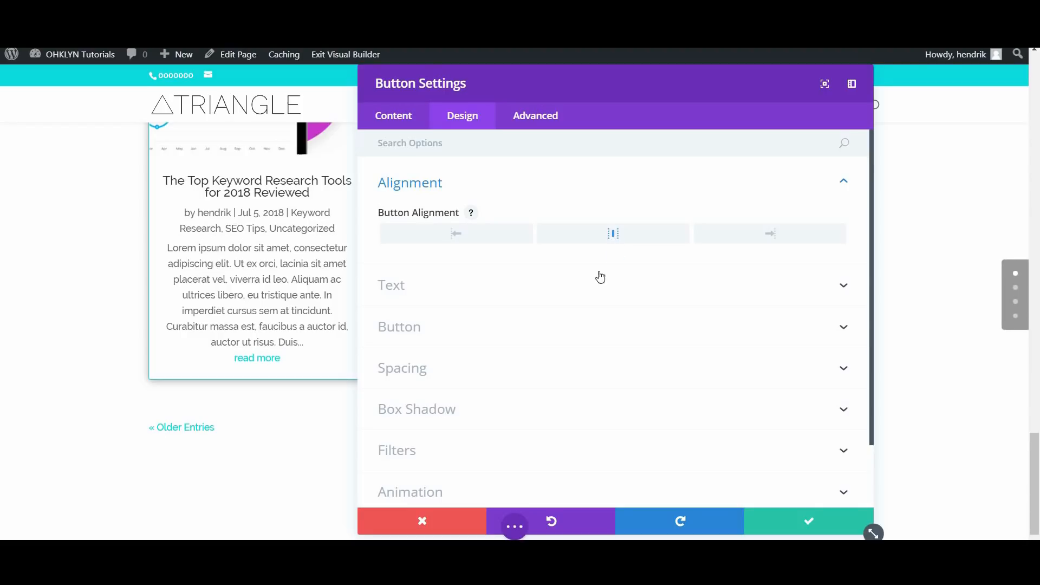
Step: Enable custom styles for the button, with turquoise #0ddadd text and border colors, and turn off the button icon
click(538, 320)
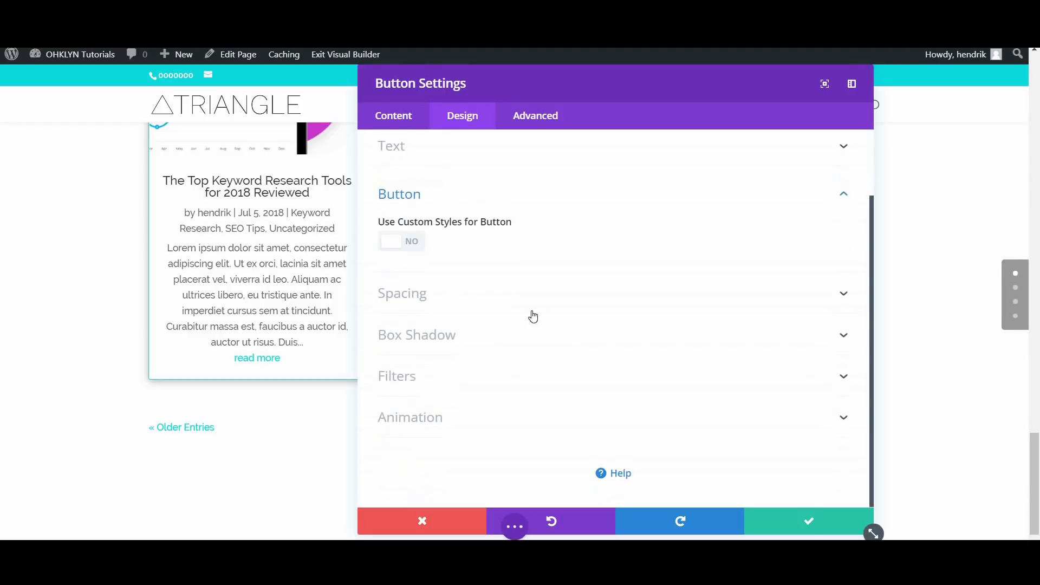
click(432, 245)
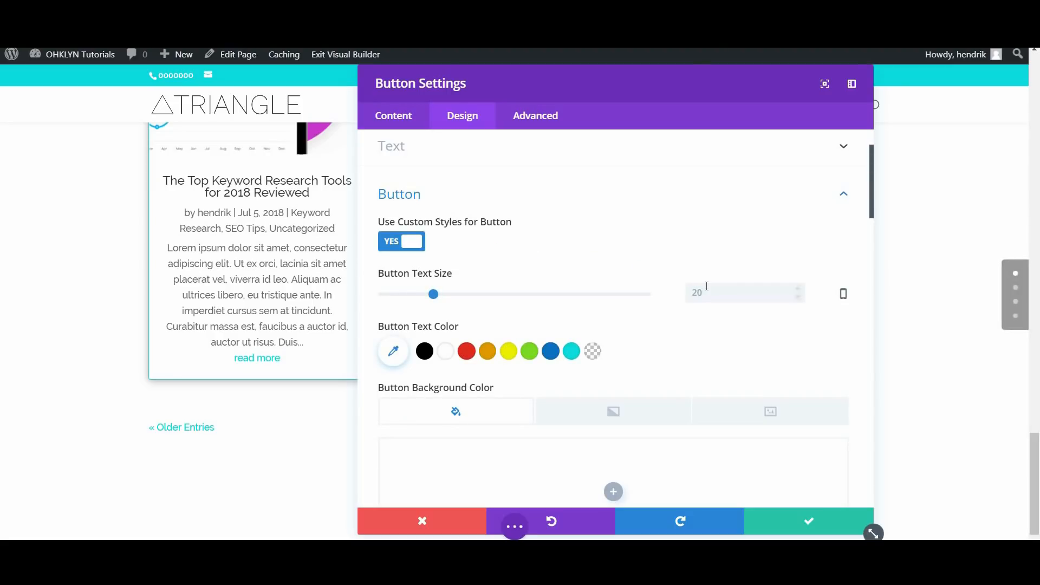
click(571, 351)
scroll(564, 389, down, 6)
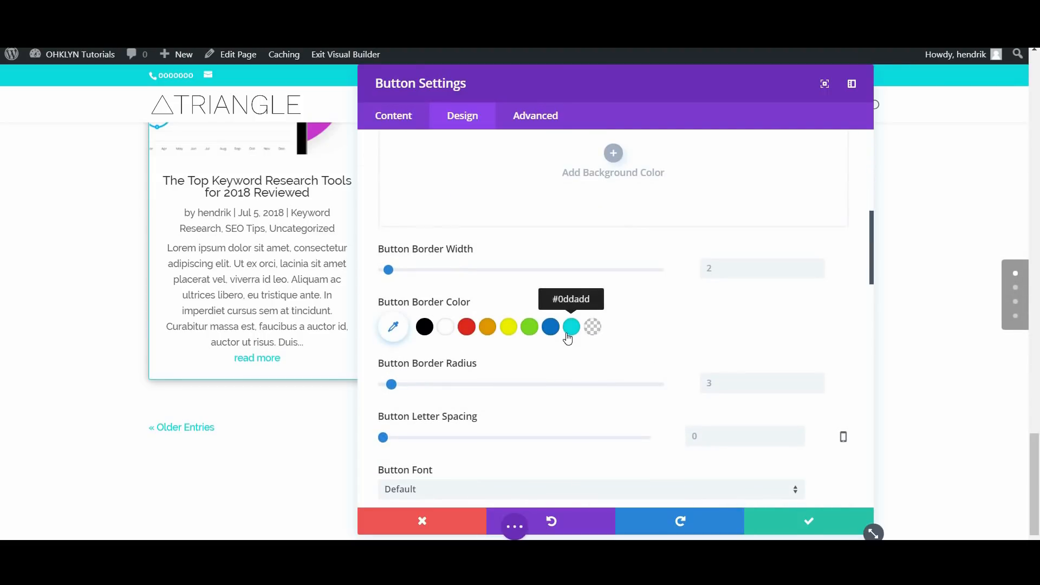
click(571, 327)
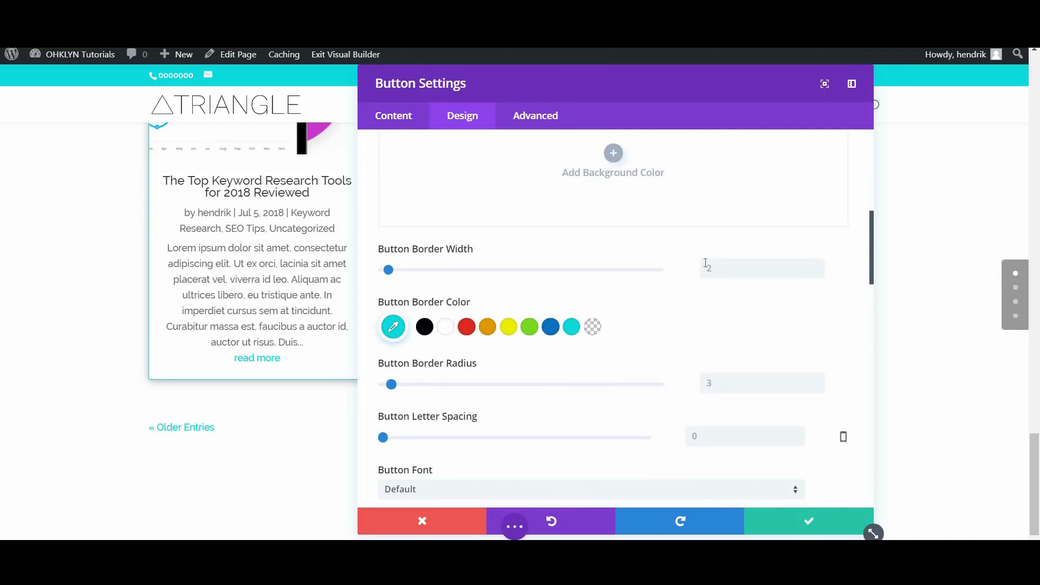
scroll(636, 360, down, 3)
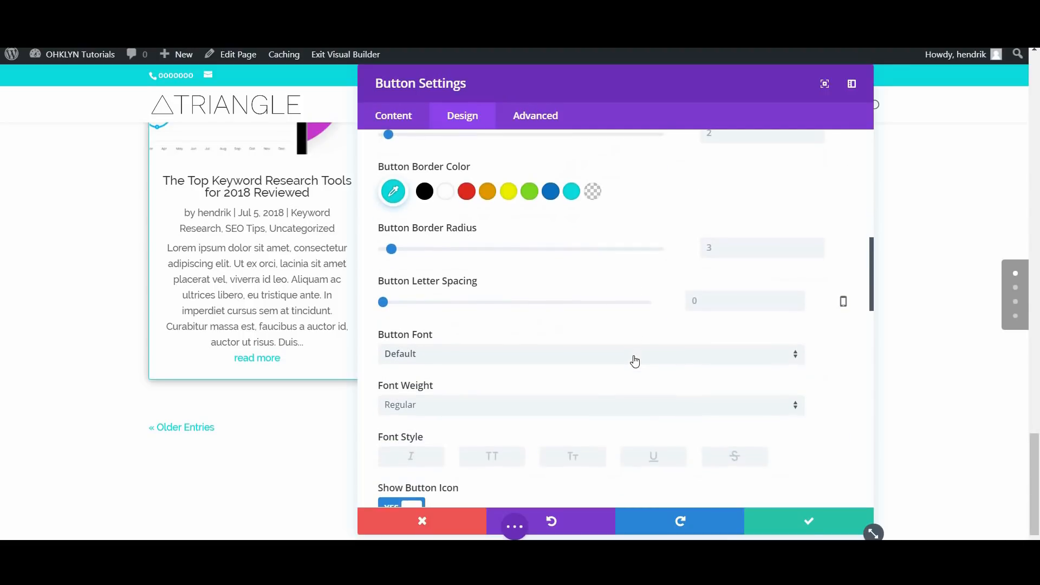
click(401, 374)
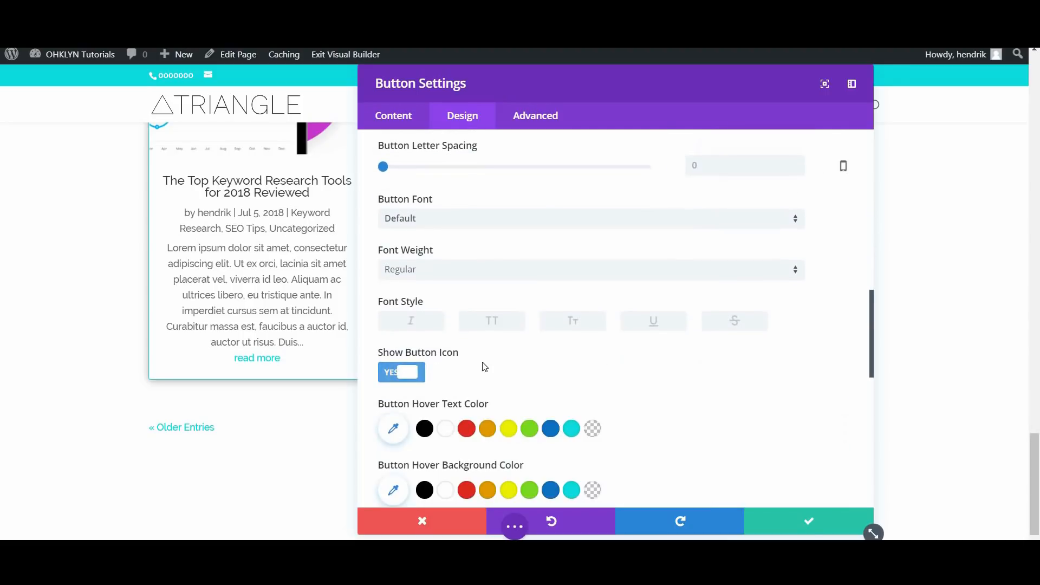
Step: Set the button's hover text color to white #ffffff and its hover background color to turquoise #0ddadd
scroll(487, 377, down, 3)
click(449, 227)
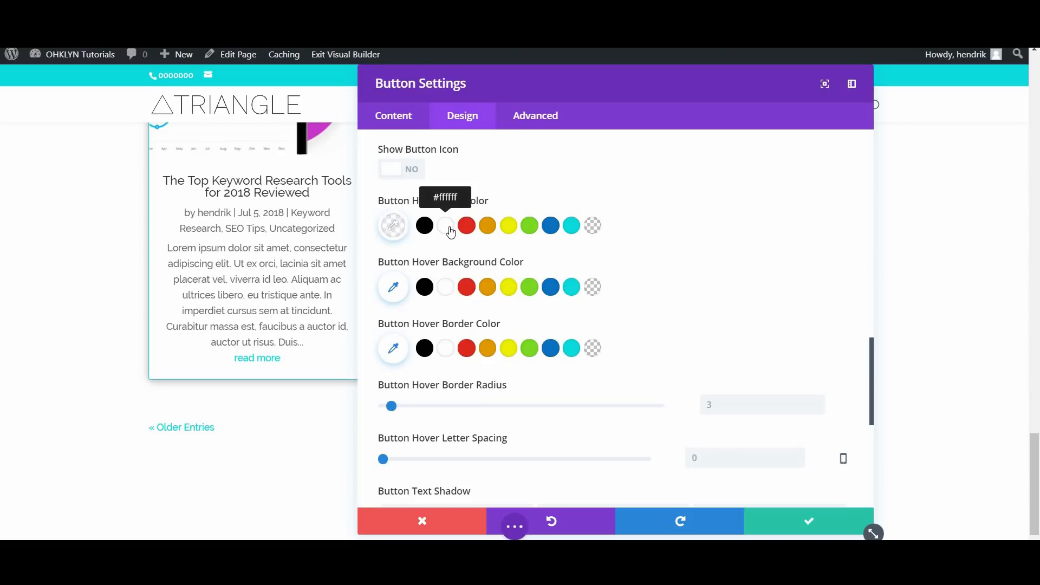
click(573, 289)
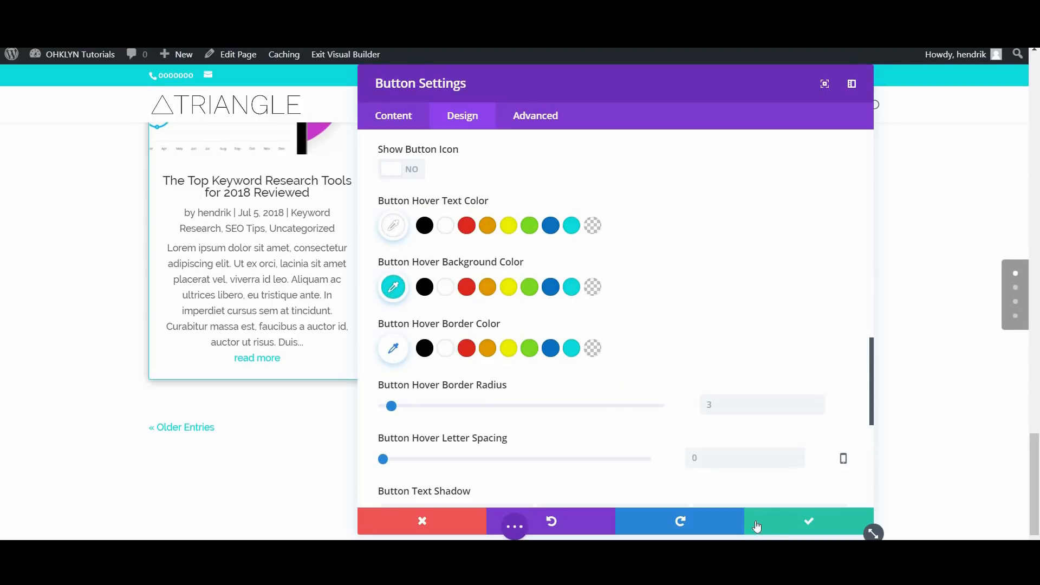
Step: Save the button settings, and give the Our Blog section the CSS ID "blog"
click(772, 515)
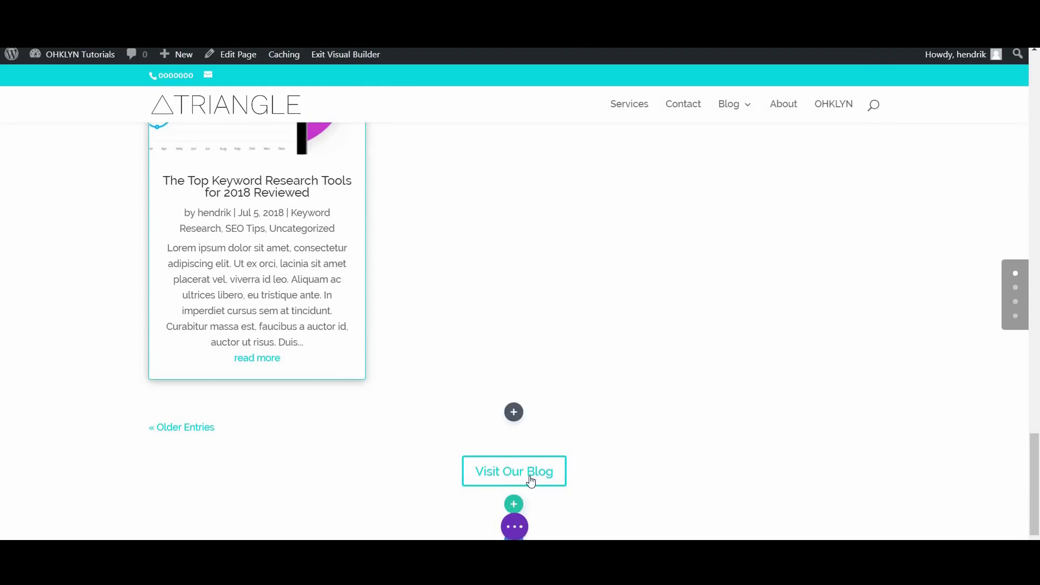
scroll(84, 207, up, 15)
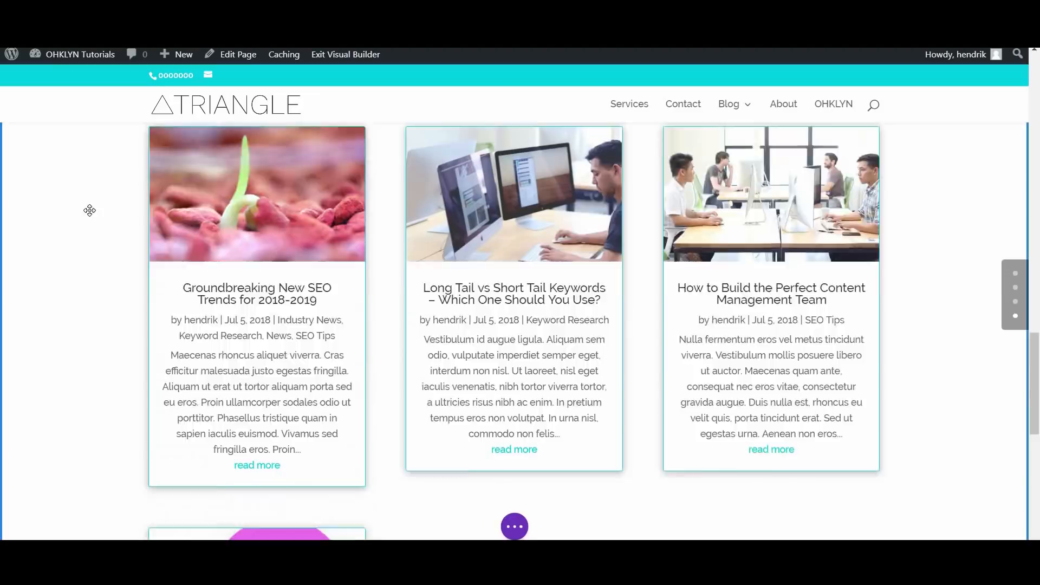
click(34, 297)
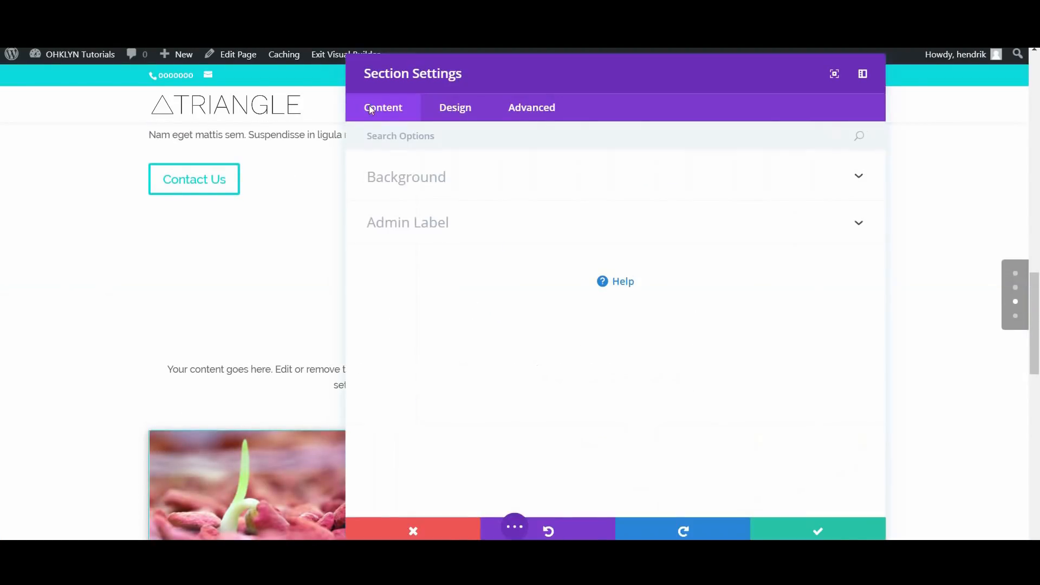
click(539, 123)
click(465, 184)
click(437, 230)
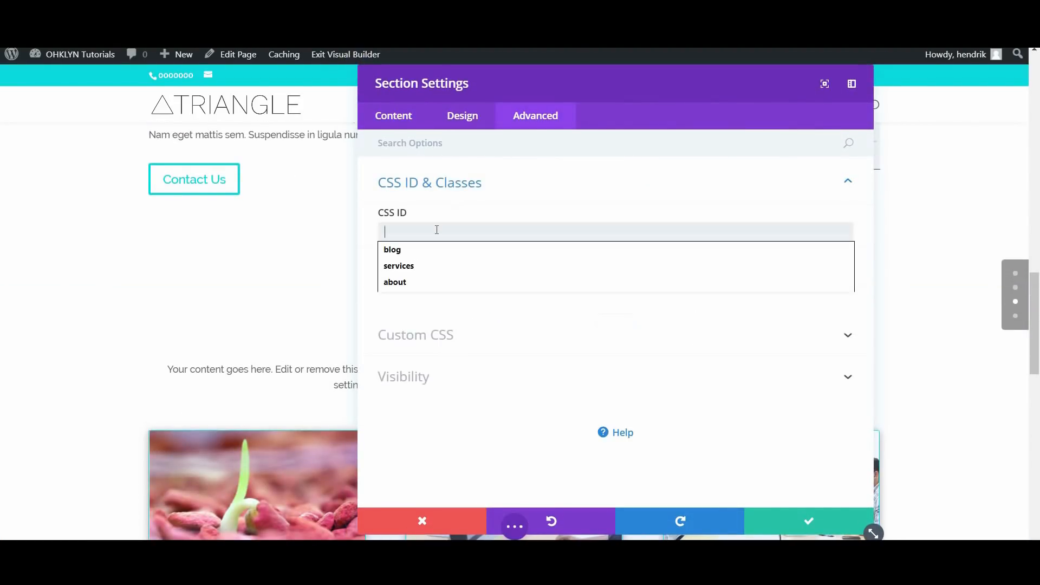
text(blog)
key(Return)
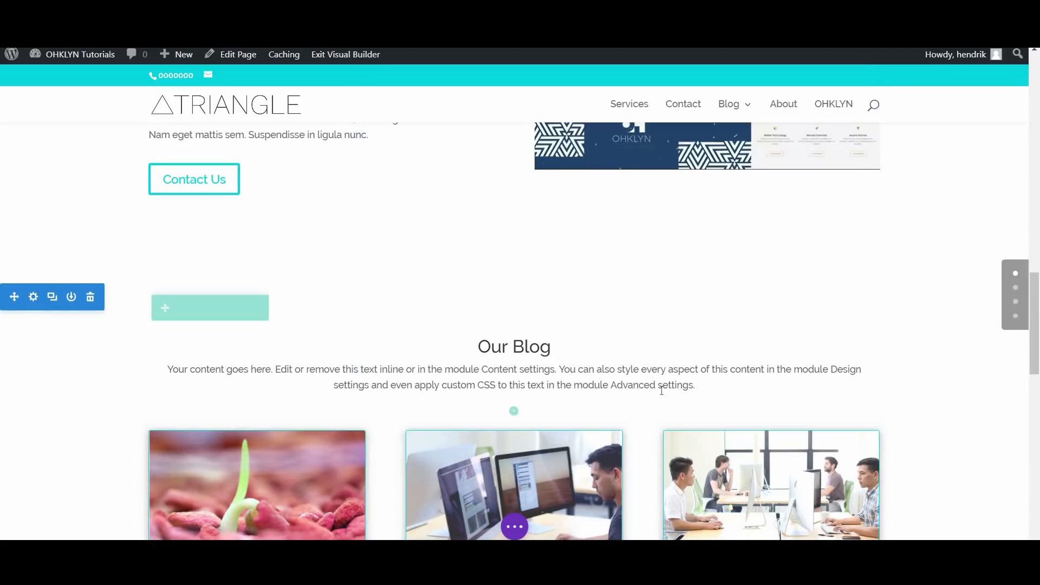
Step: Insert a regular section below the "Visit Our Blog" button and give it a row with two equal columns
scroll(664, 385, down, 10)
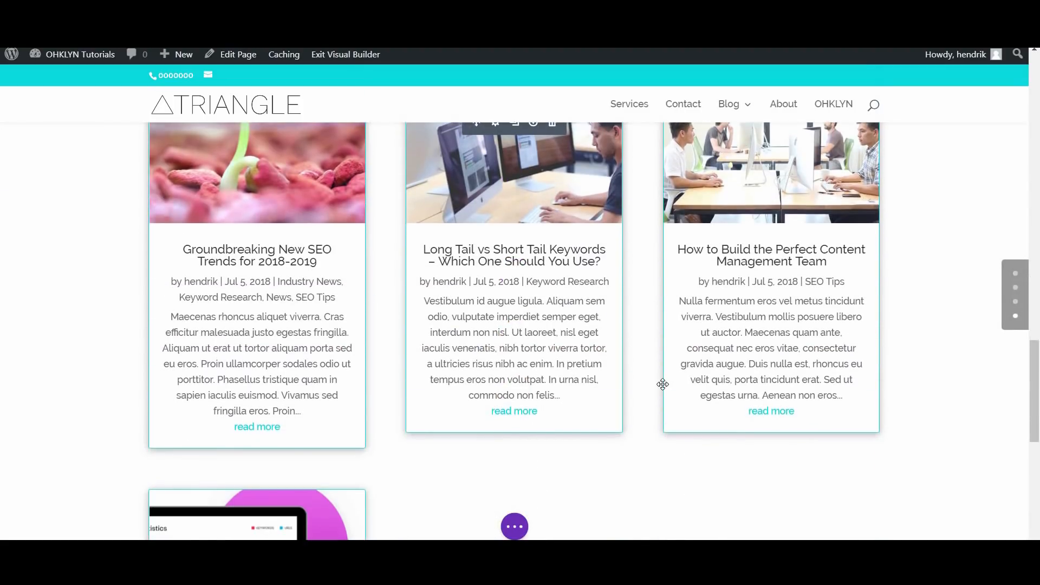
scroll(662, 385, down, 3)
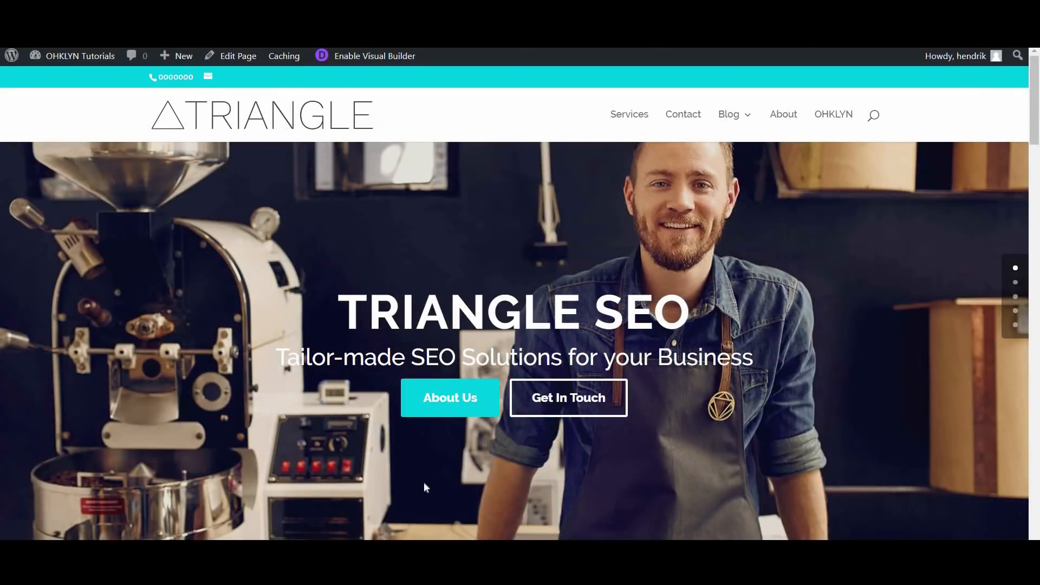
scroll(788, 304, down, 15)
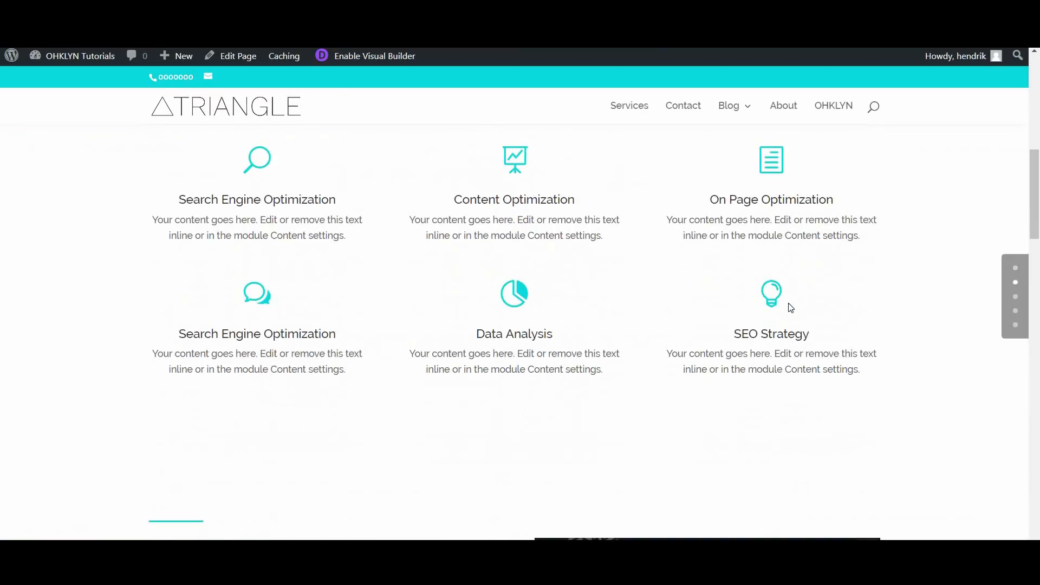
scroll(790, 306, down, 15)
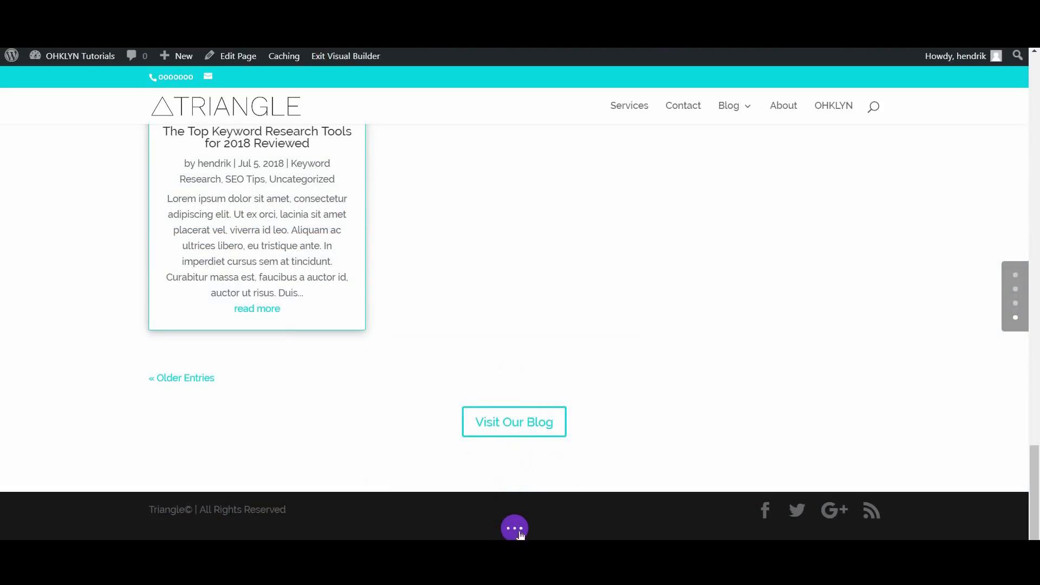
click(513, 490)
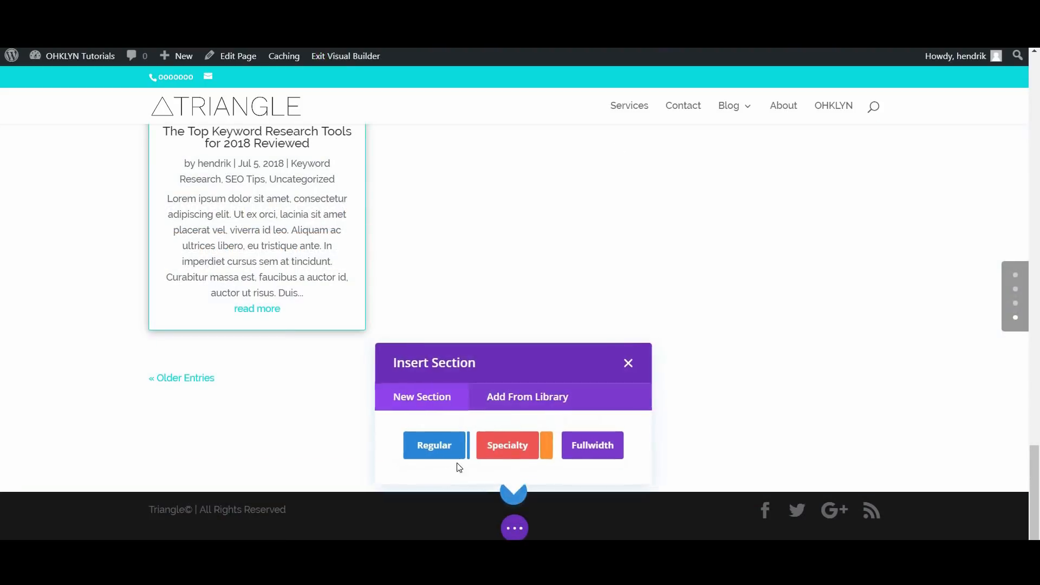
click(434, 446)
click(513, 285)
Step: Add a Text module to the first column and enter "We Want to Hear From You" on its own line above the placeholder text
scroll(372, 382, down, 6)
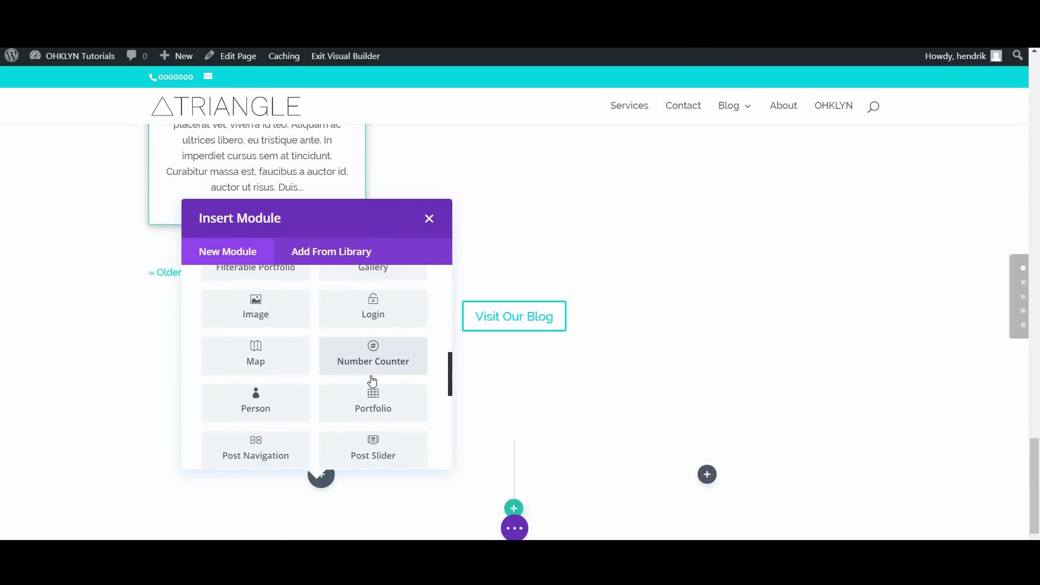
scroll(372, 381, down, 5)
scroll(378, 390, down, 2)
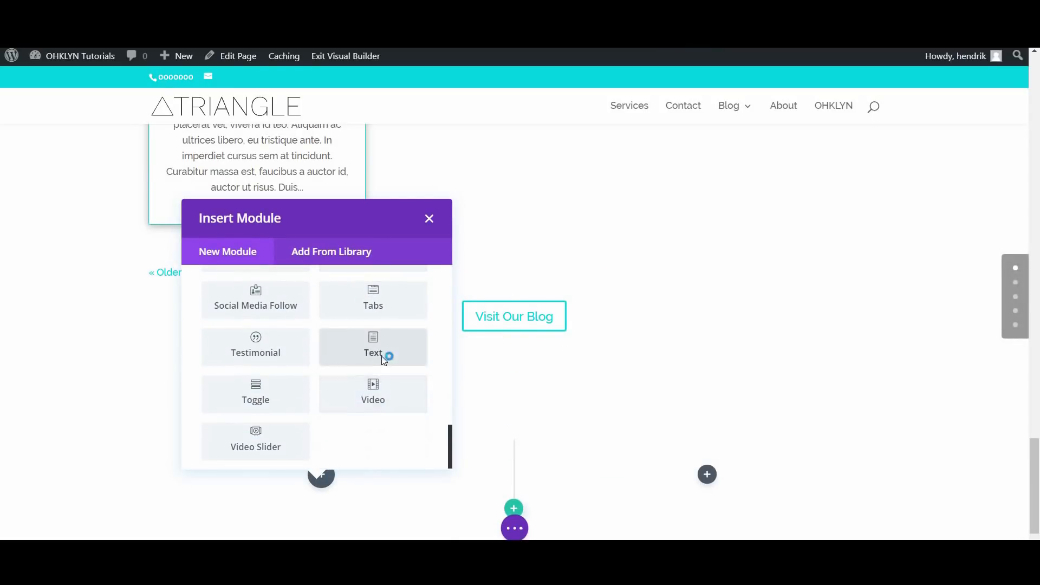
click(384, 359)
click(160, 324)
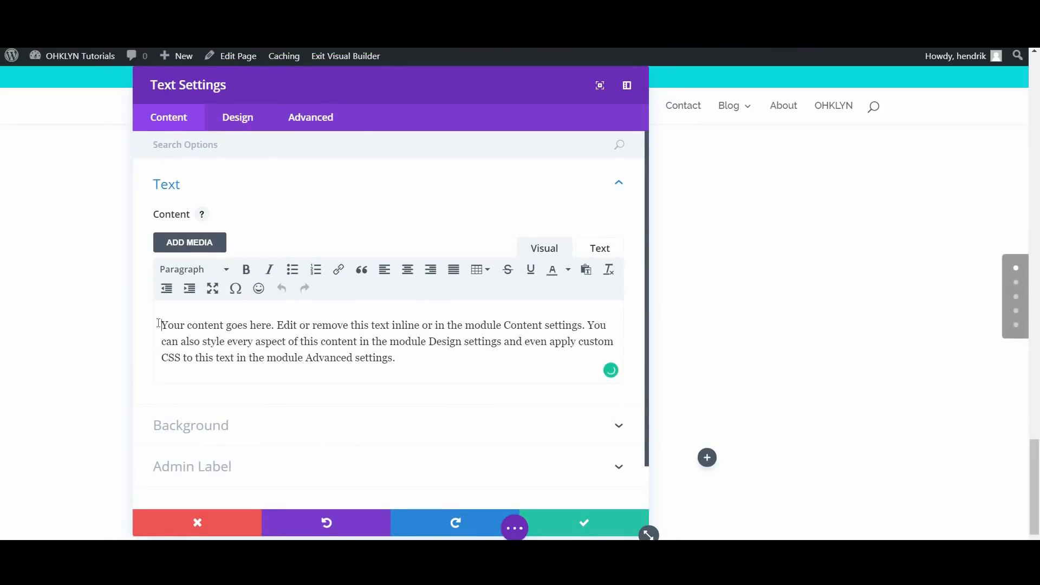
key(Return)
key(Up)
text(We W)
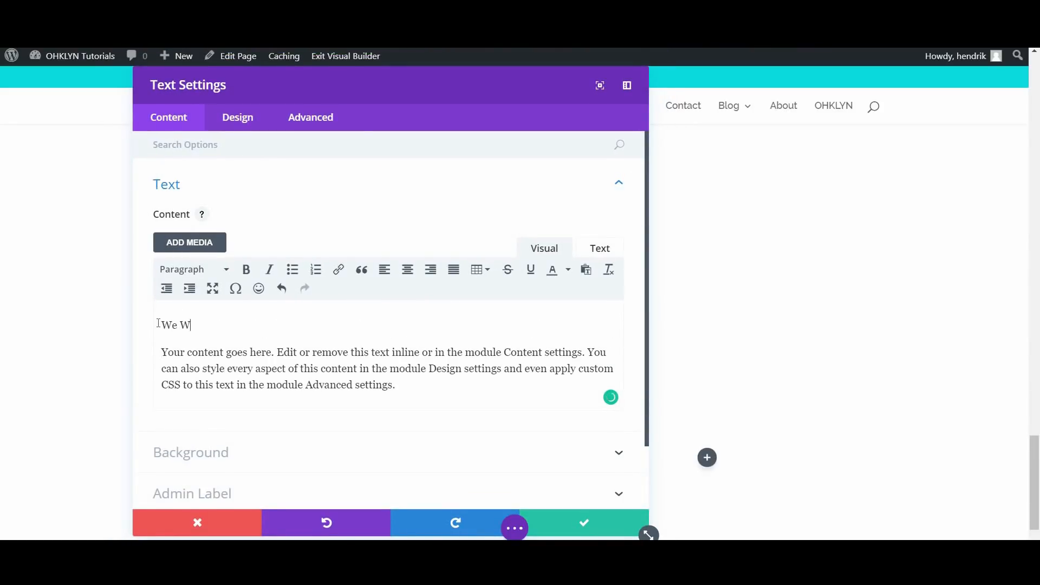
text(ant to Hear From You)
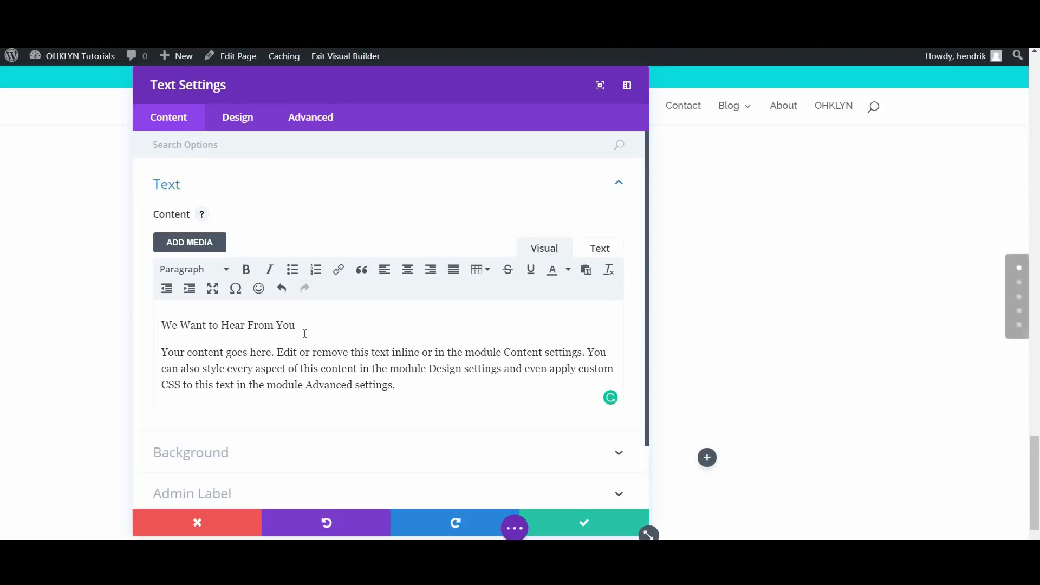
Step: Format the line "We Want to Hear From You" as Heading 2
drag(313, 352, 141, 331)
drag(296, 325, 156, 324)
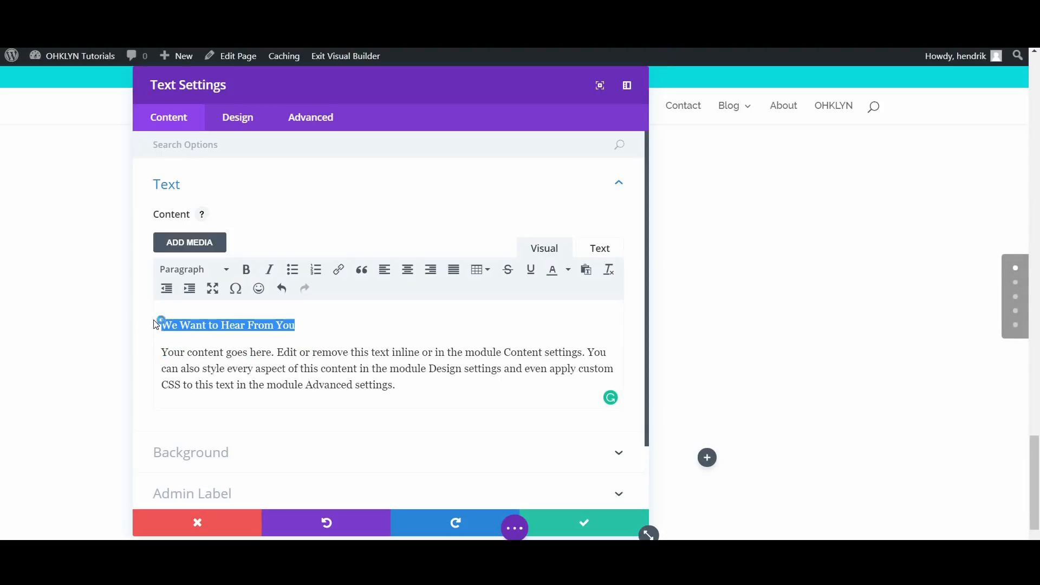
click(206, 275)
click(211, 351)
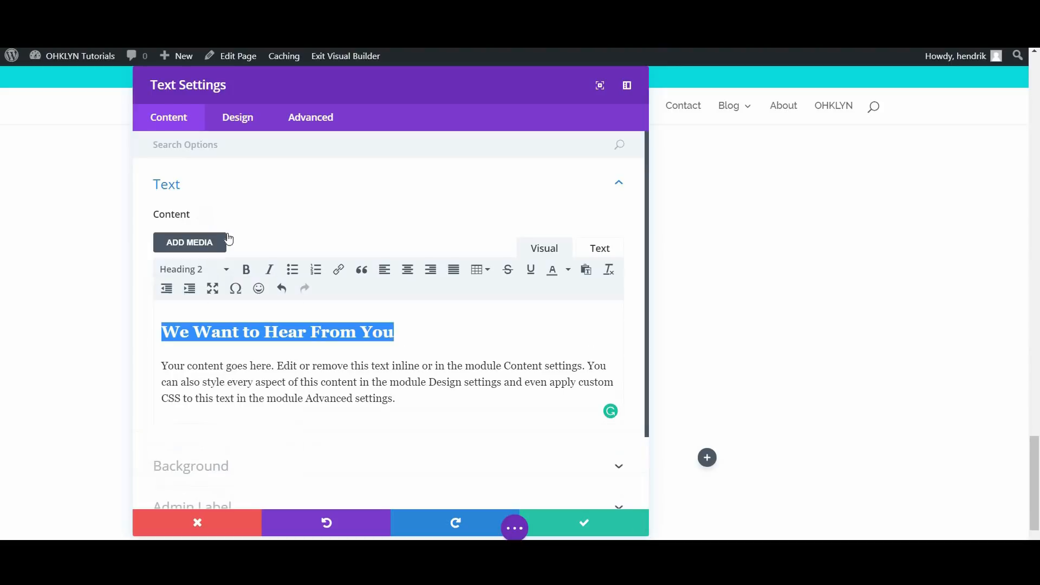
Step: Look over the Text module's Heading 2 design options, and save the module
click(242, 119)
click(214, 181)
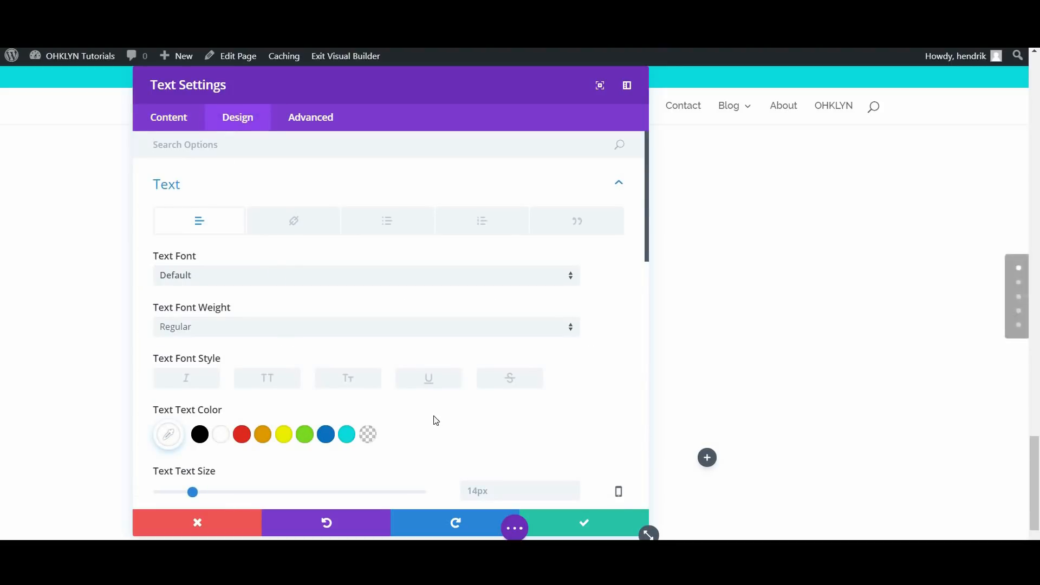
scroll(432, 419, down, 3)
scroll(432, 420, down, 6)
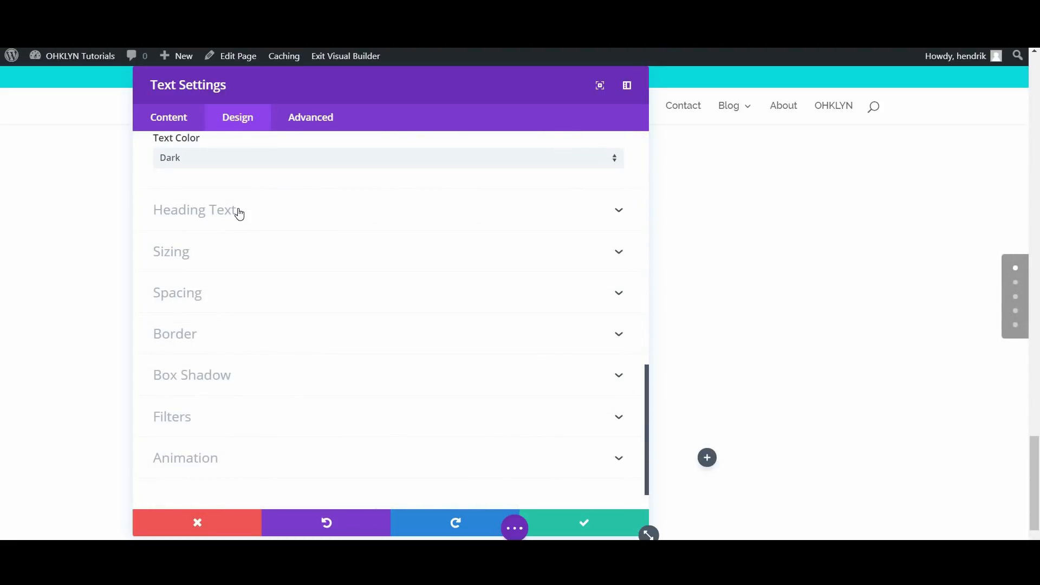
click(238, 210)
click(269, 202)
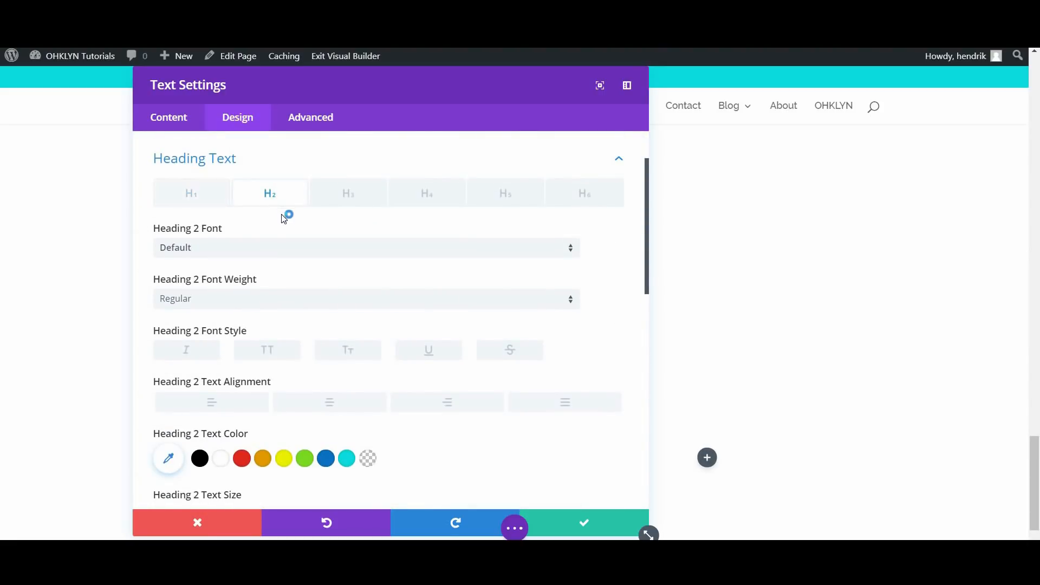
scroll(254, 411, down, 3)
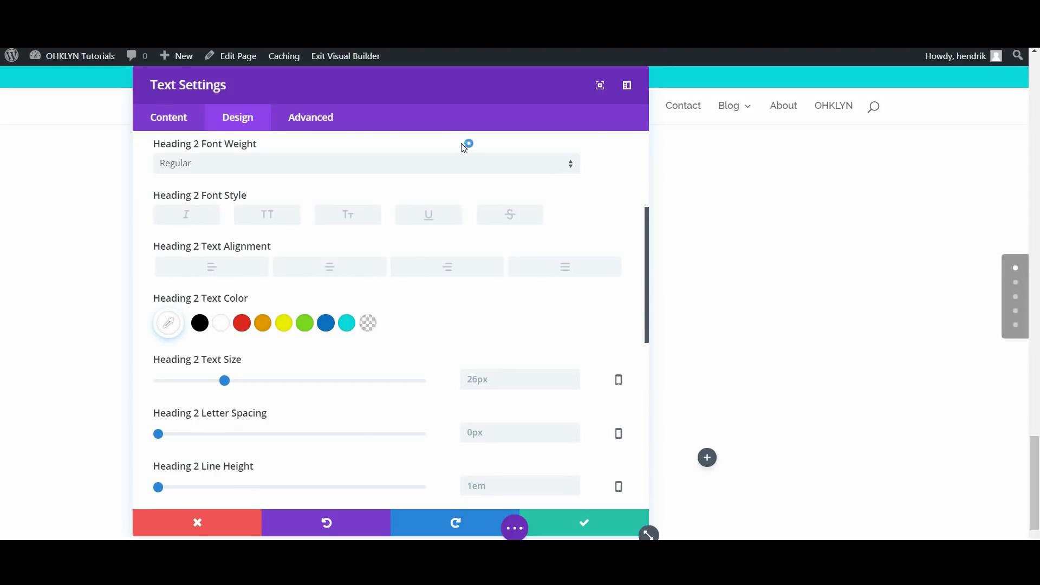
drag(497, 98, 650, 100)
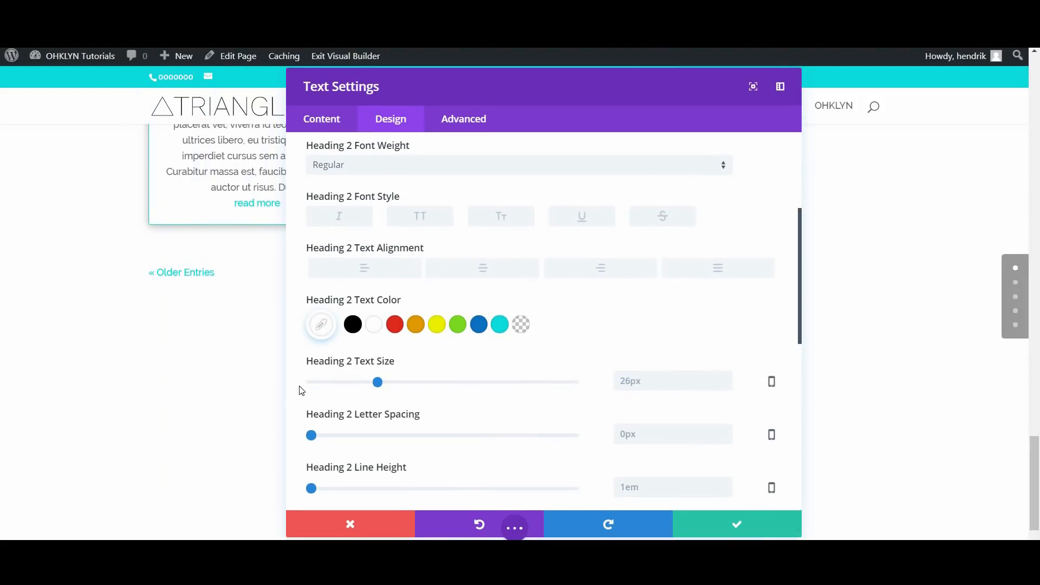
click(324, 122)
click(741, 523)
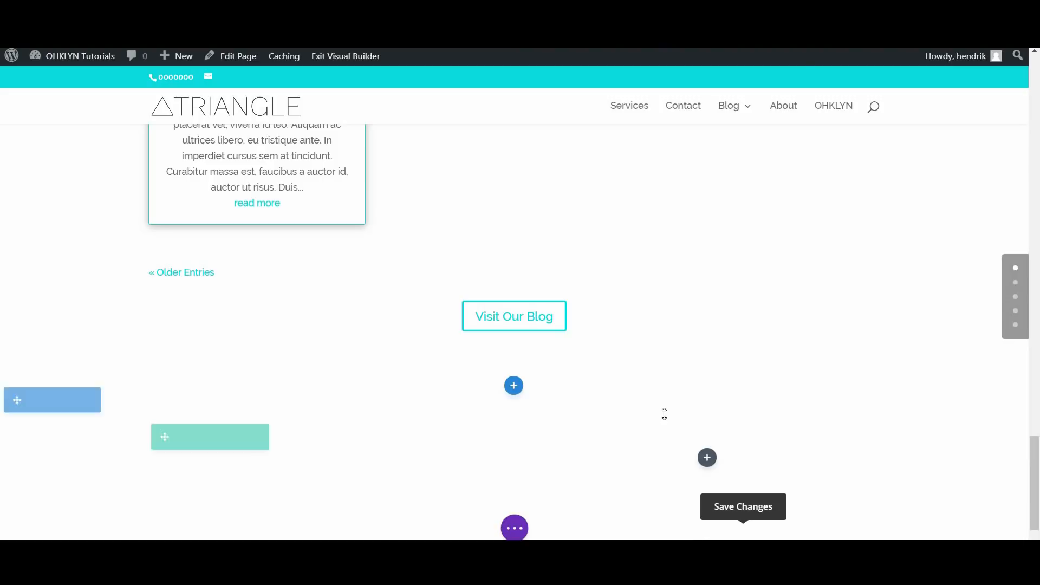
Step: Add a Contact Form module to the second column of the new row
click(707, 458)
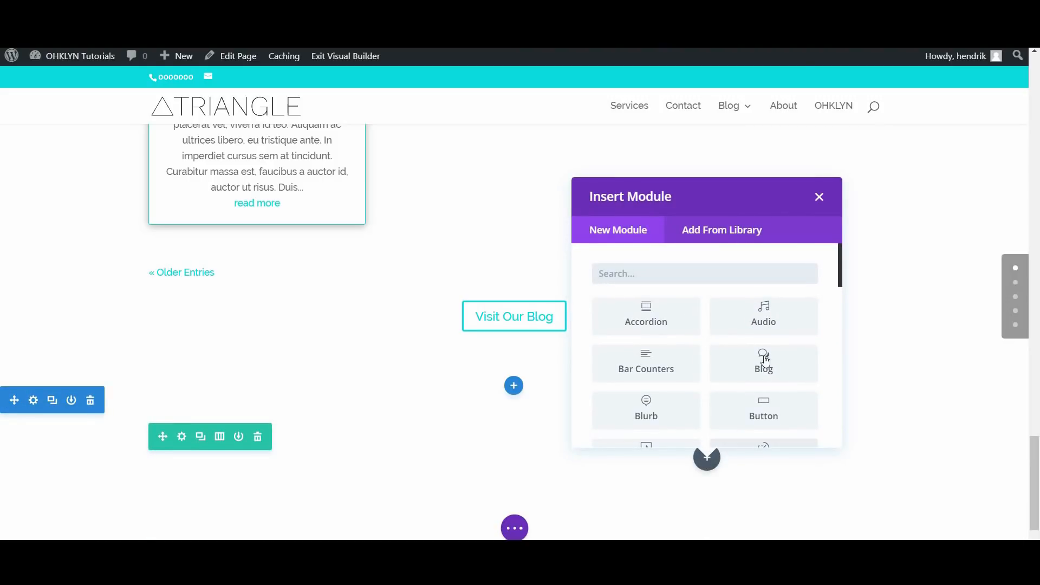
scroll(767, 355, down, 1)
scroll(768, 356, down, 2)
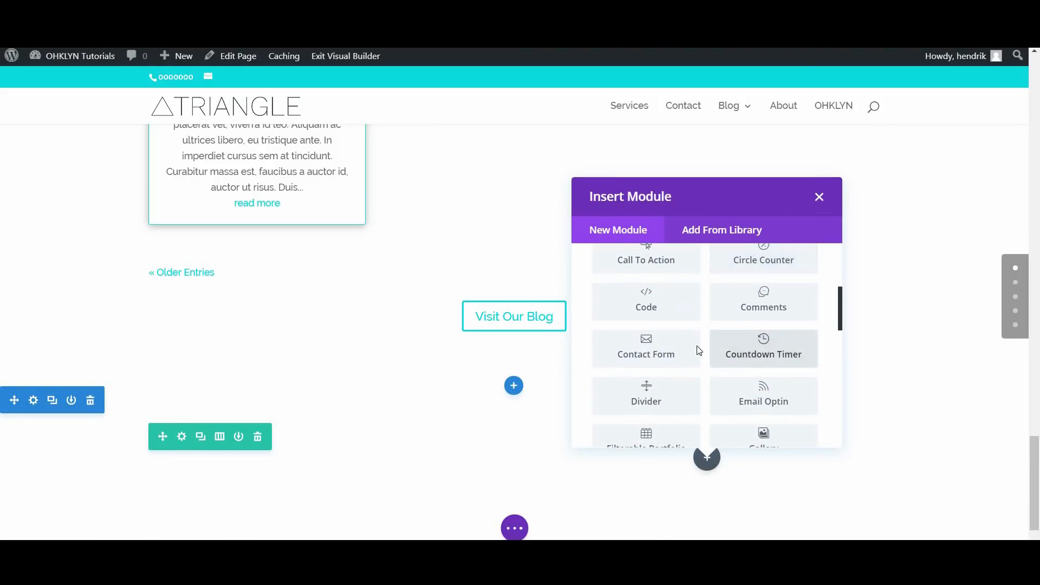
click(641, 351)
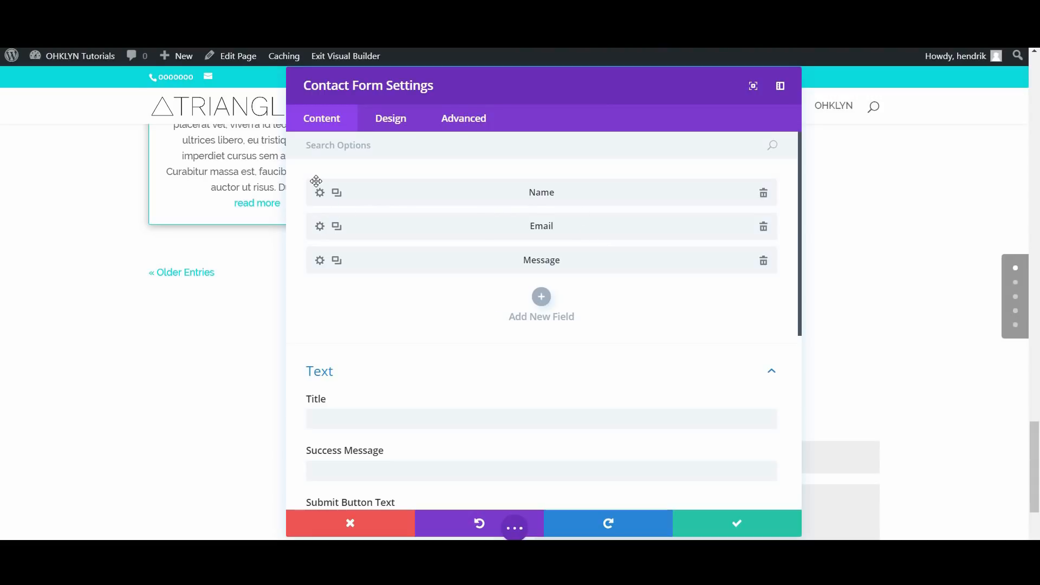
Step: Open the contact form's Email field settings and examine its field ID and title
click(319, 228)
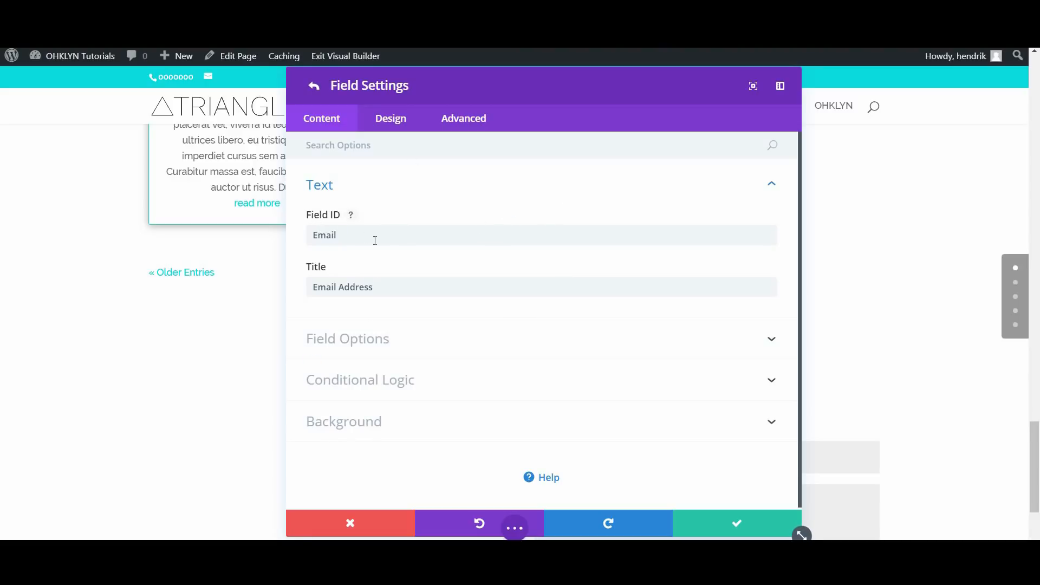
drag(356, 234, 311, 232)
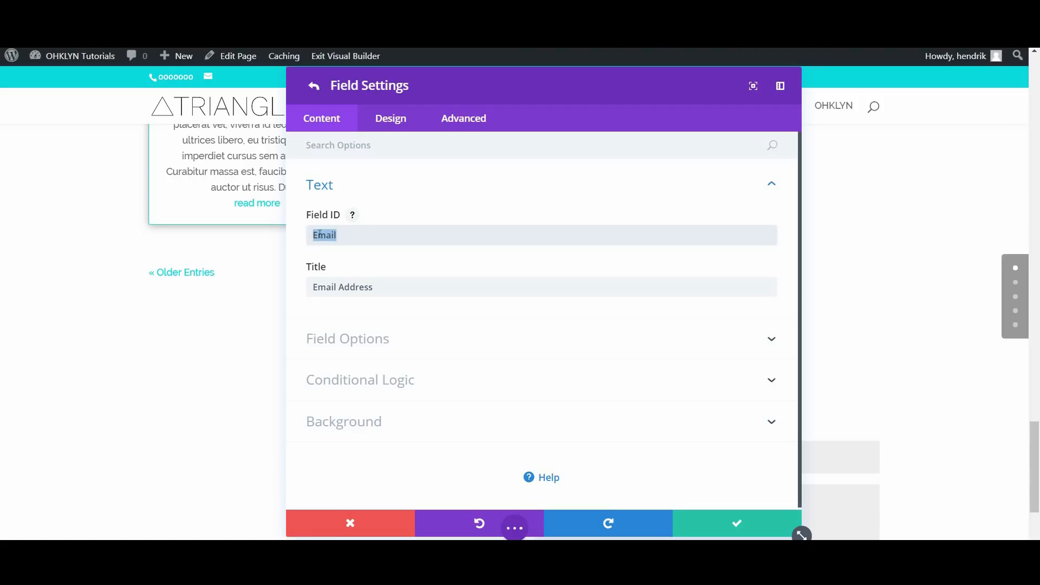
click(393, 287)
drag(373, 287, 308, 293)
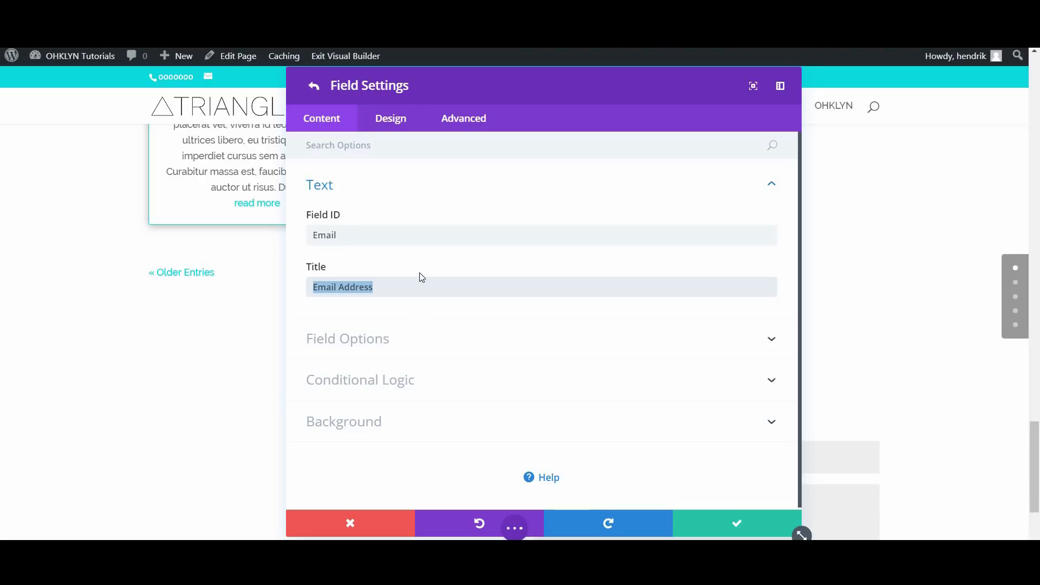
Step: Examine the Email field's available field types and its required-field option
click(398, 339)
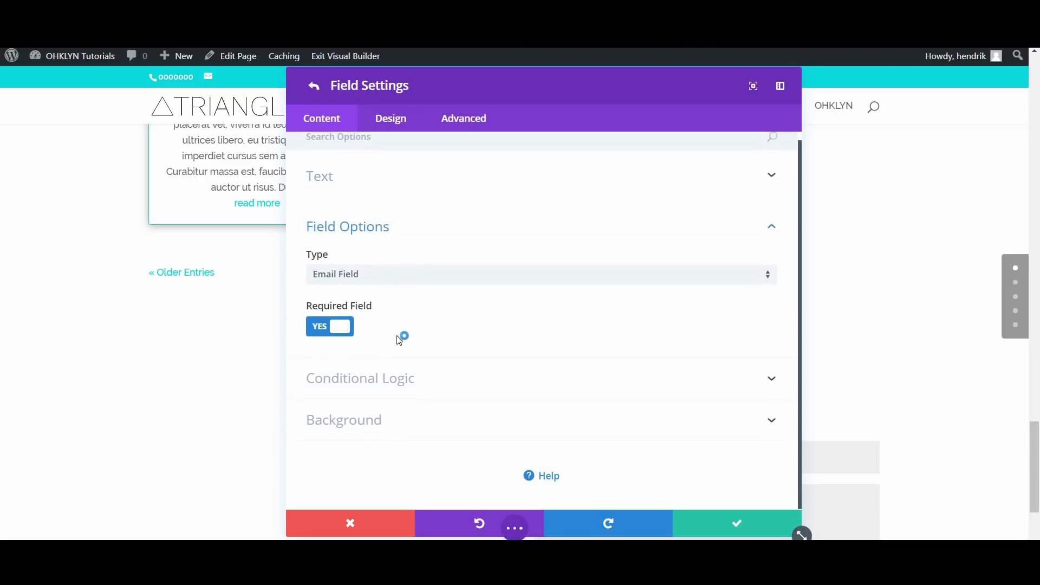
click(353, 281)
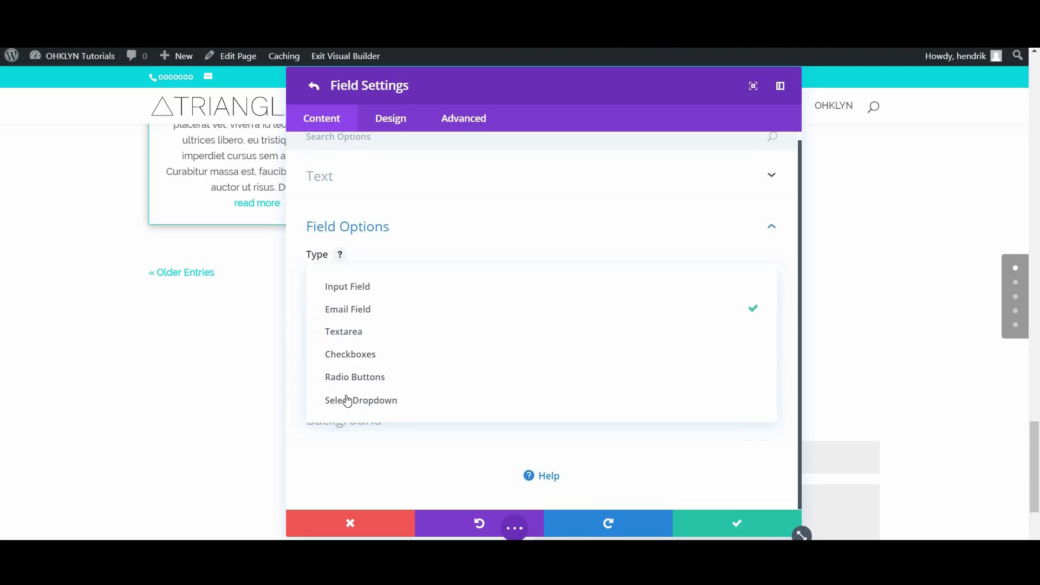
click(356, 314)
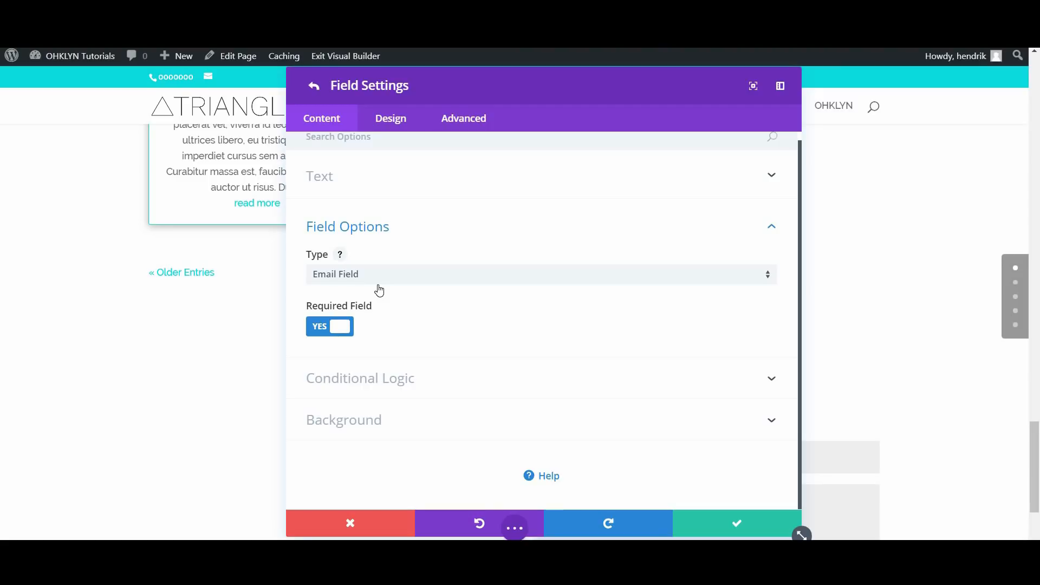
click(342, 327)
click(353, 331)
Step: Enable conditional logic for the contact form's Email field
click(434, 380)
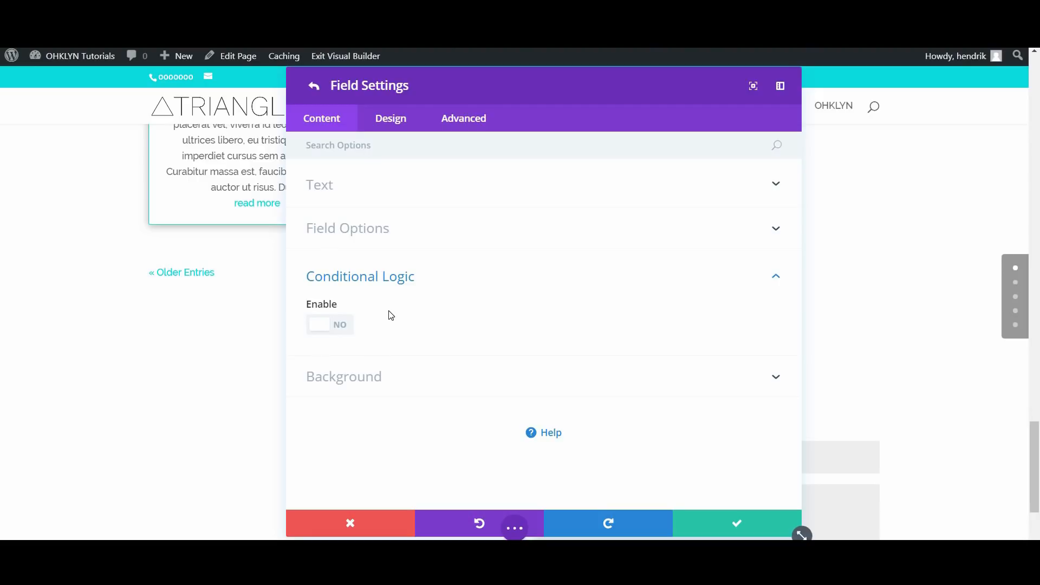
click(329, 327)
scroll(411, 379, down, 1)
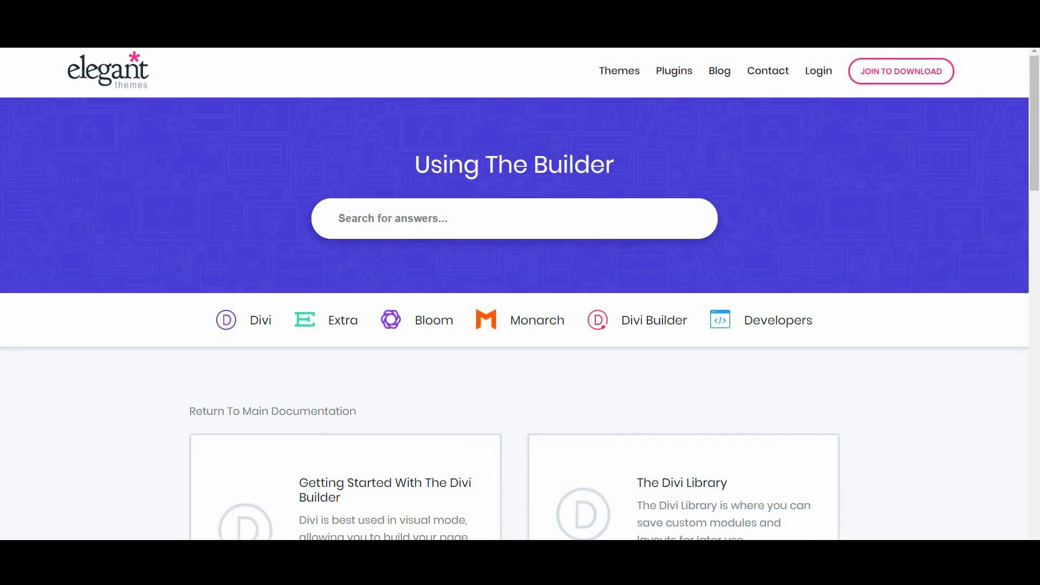
Step: Search the Elegant Themes documentation for "contact form" and examine the article on the Divi Contact Form Module
click(475, 224)
text(contact )
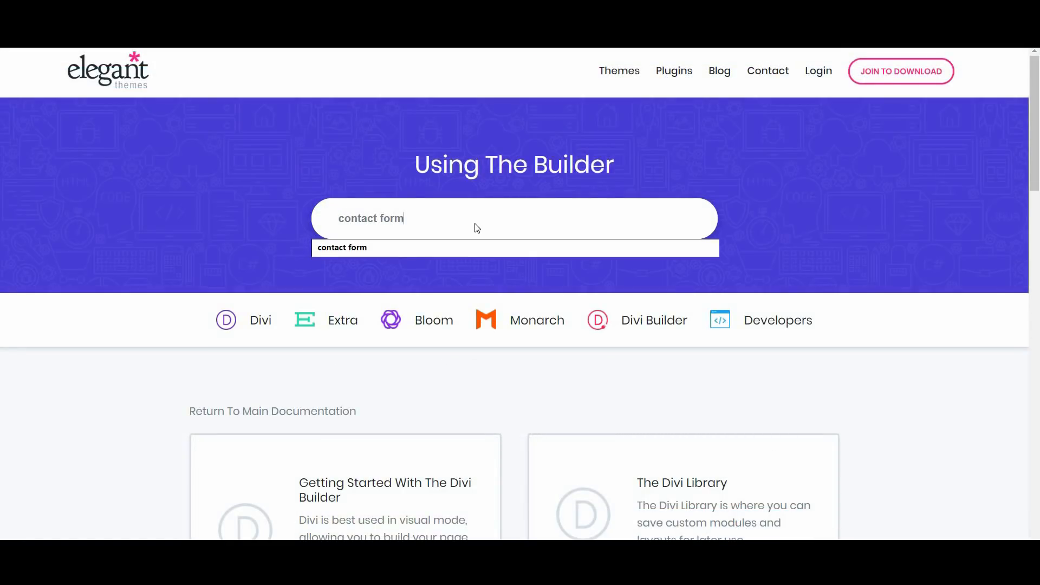
text(form)
key(Return)
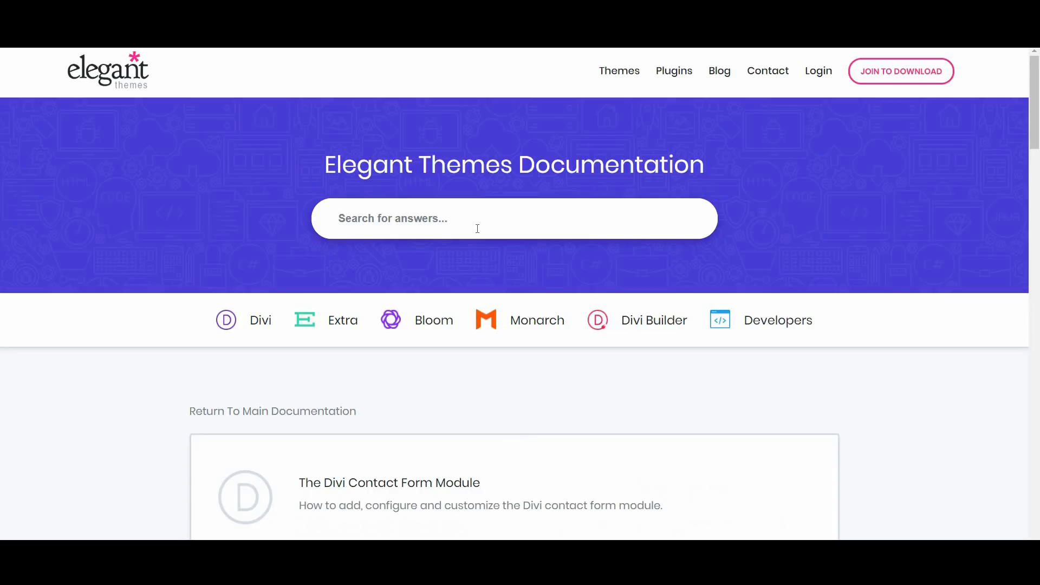
scroll(403, 307, down, 2)
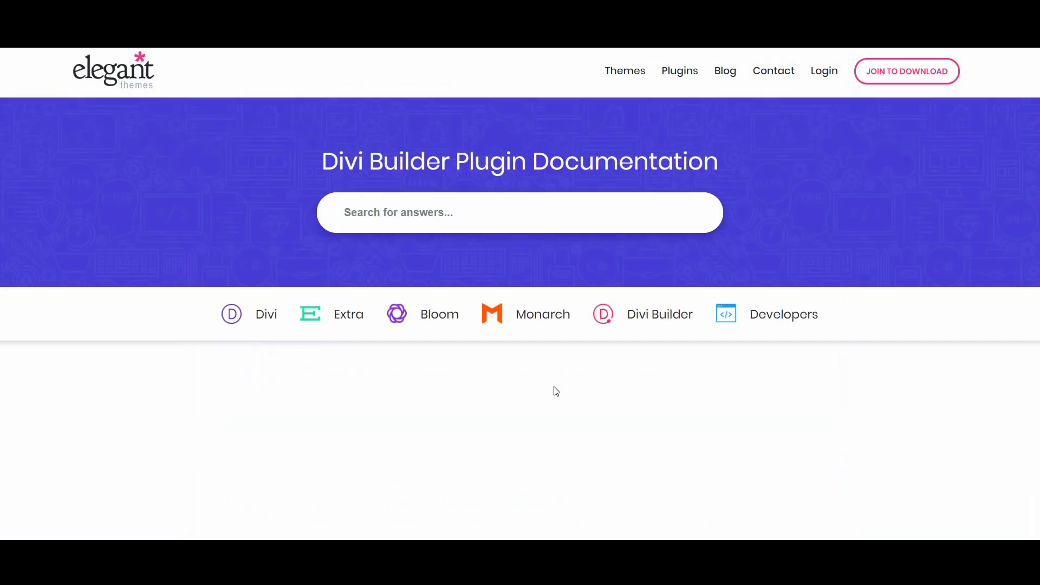
scroll(558, 388, down, 3)
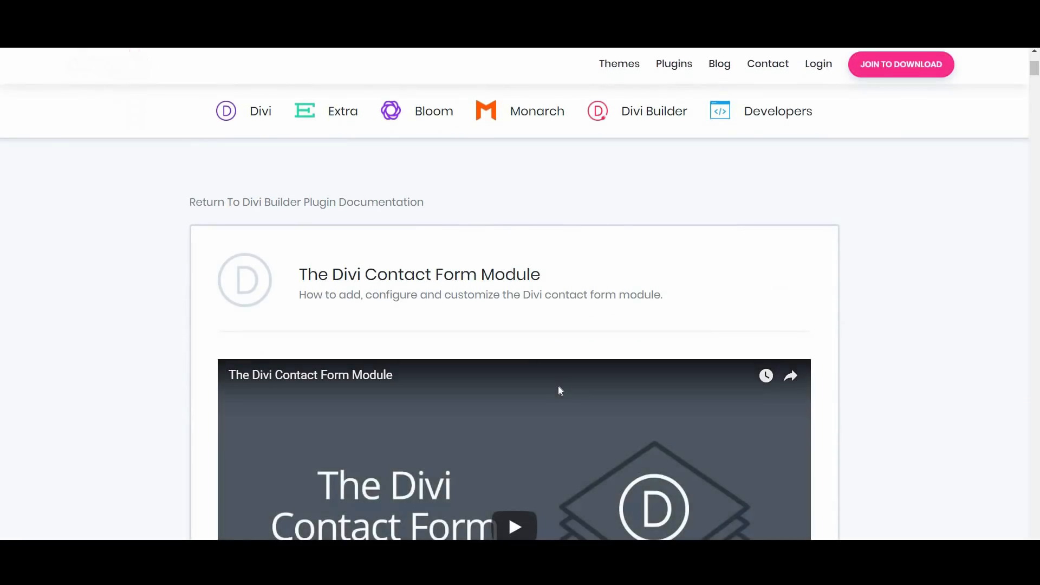
scroll(558, 388, down, 4)
scroll(558, 387, down, 5)
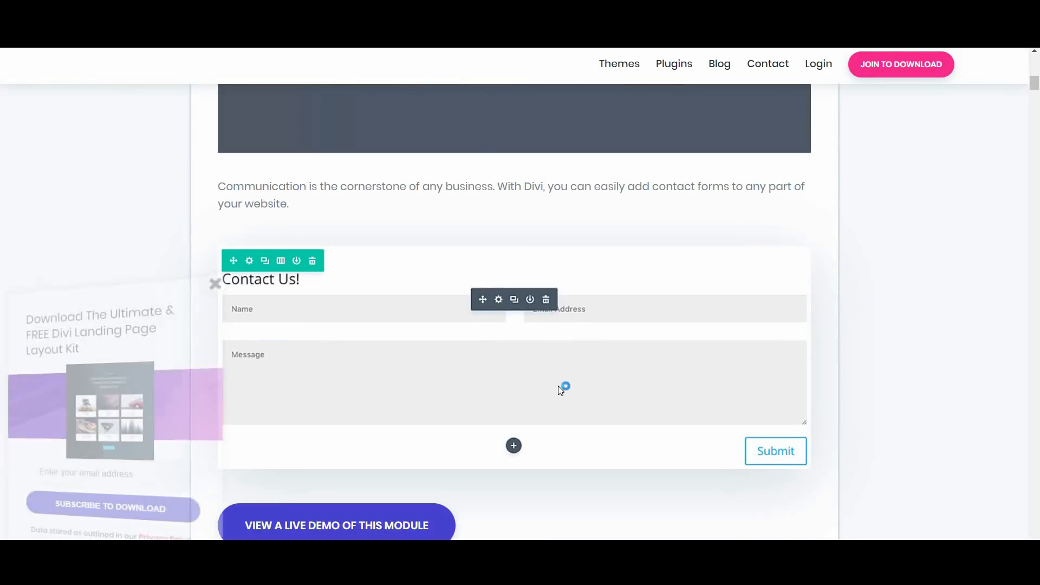
scroll(559, 387, down, 4)
scroll(560, 387, down, 3)
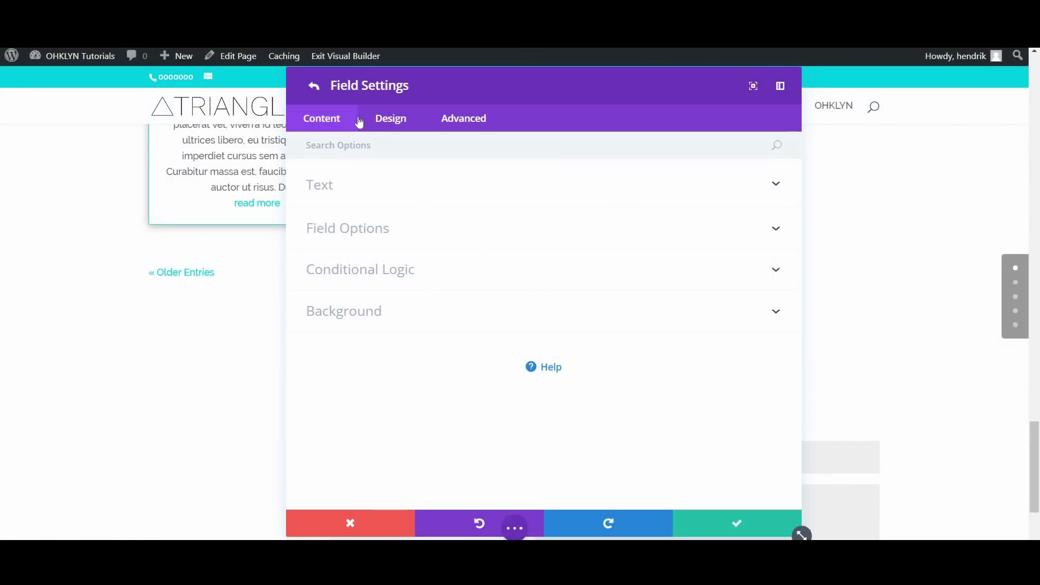
Step: Add a new field to the contact form with the field ID company_name and the title Company Name
click(315, 89)
click(541, 298)
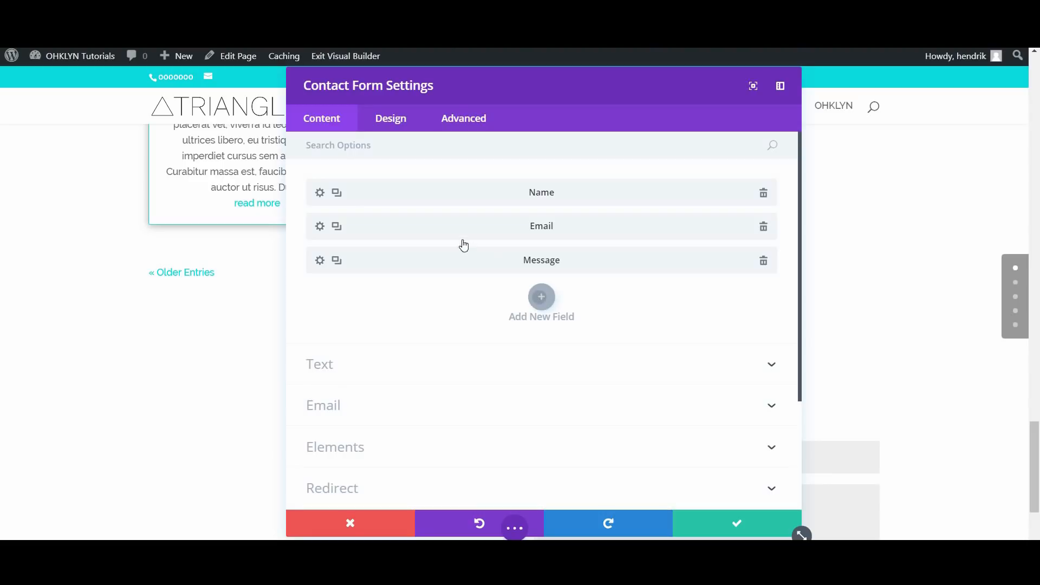
click(409, 191)
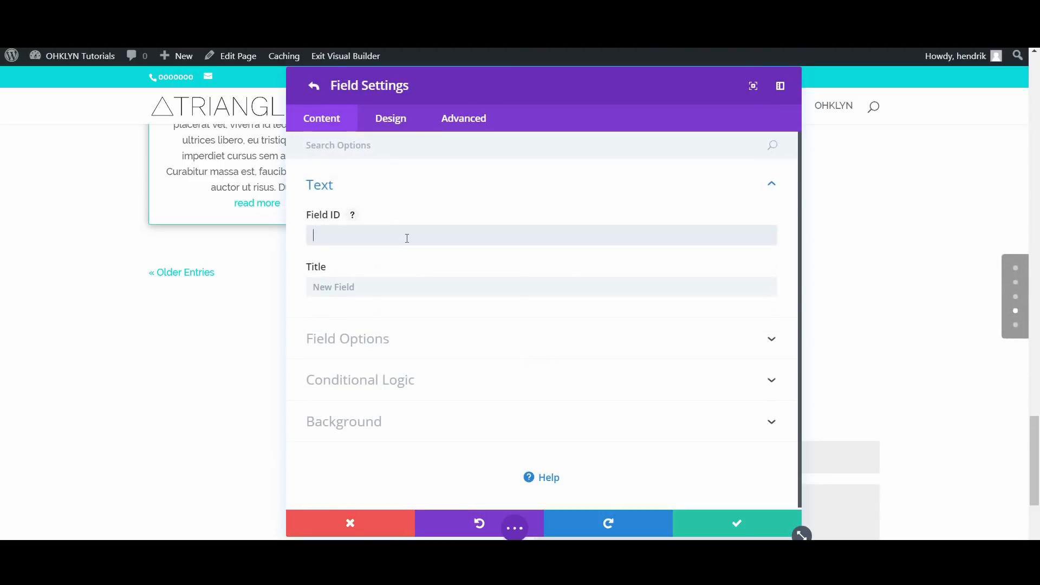
click(407, 238)
text(company_name)
key(Tab)
text(Company Name)
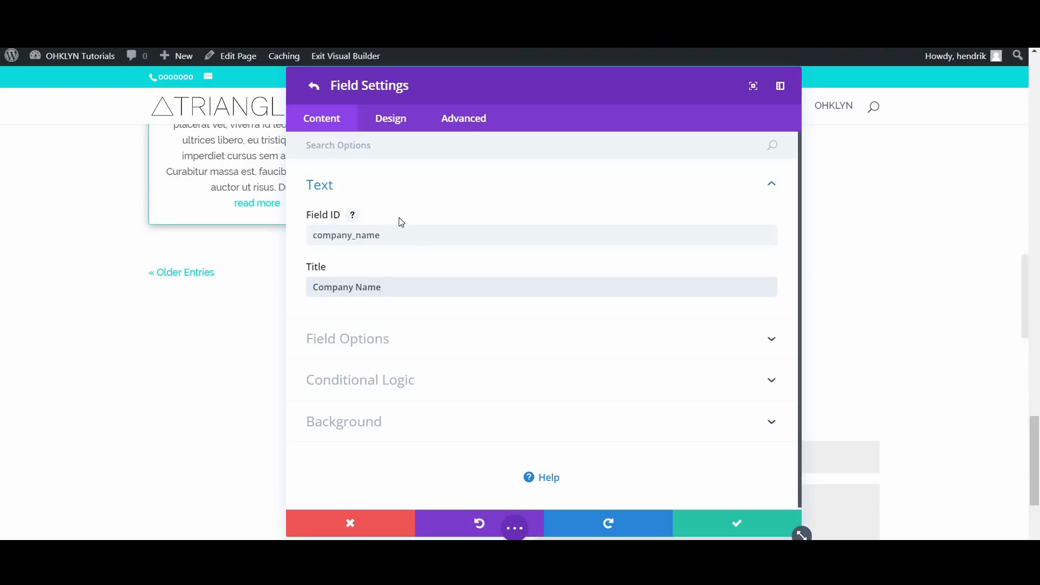
Step: Keep the Company Name field's type as Input Field and make the field not required
click(385, 339)
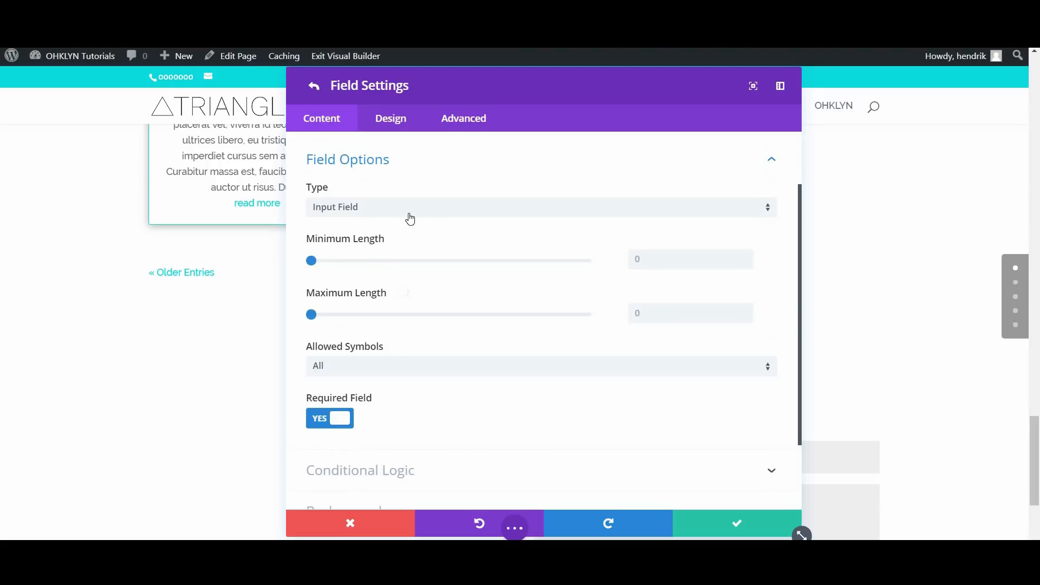
click(410, 219)
click(362, 219)
scroll(426, 368, down, 3)
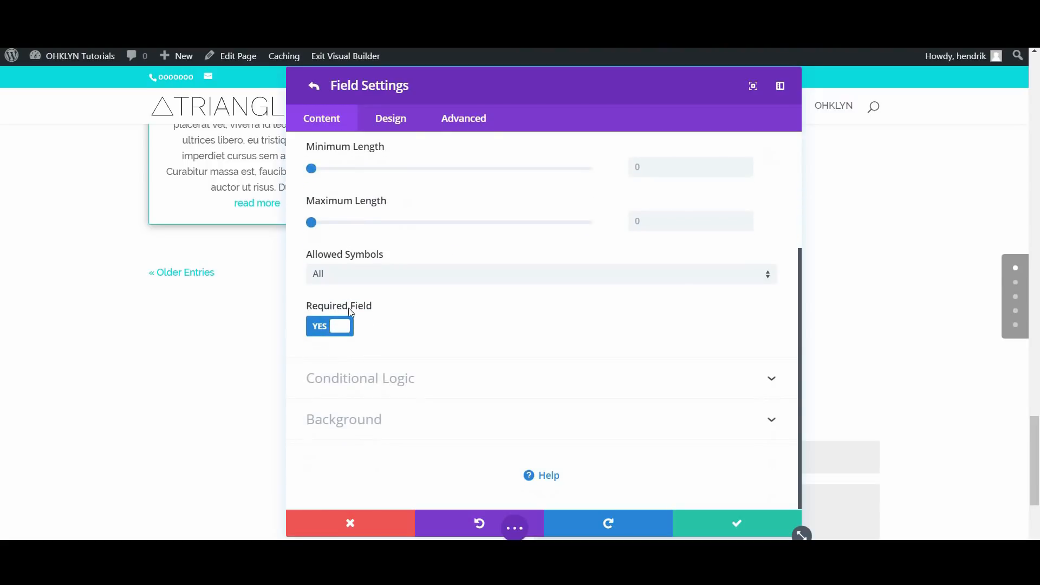
click(327, 327)
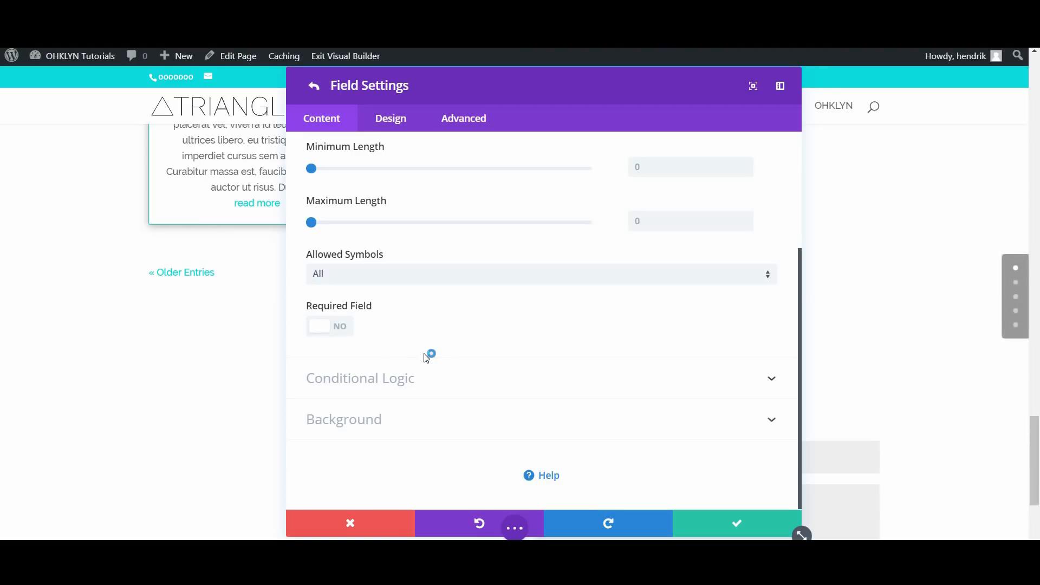
Step: Examine the Company Name field's design options, then return to the contact form settings
click(389, 125)
scroll(456, 389, down, 2)
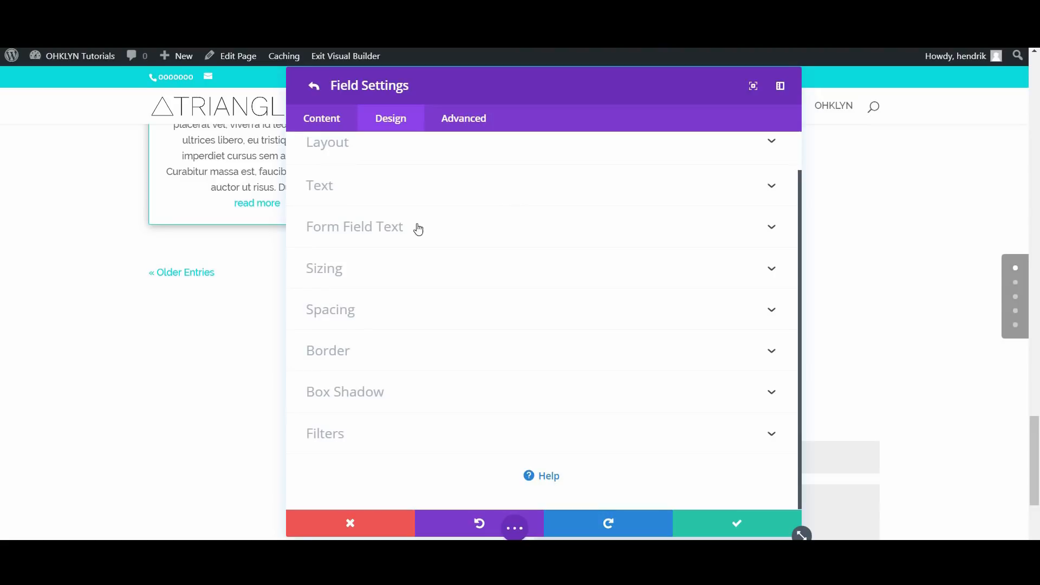
scroll(529, 390, up, 2)
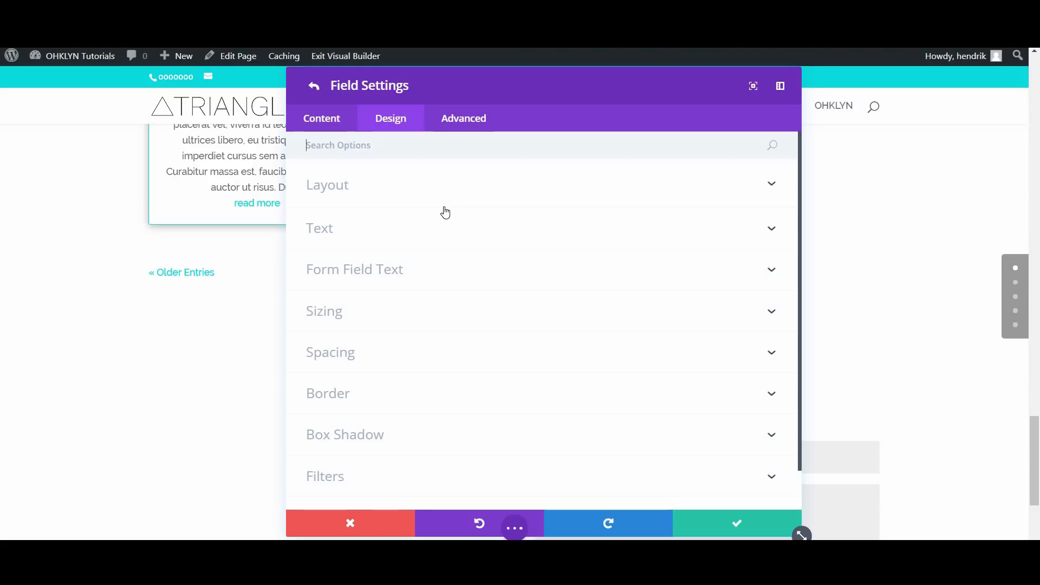
click(393, 141)
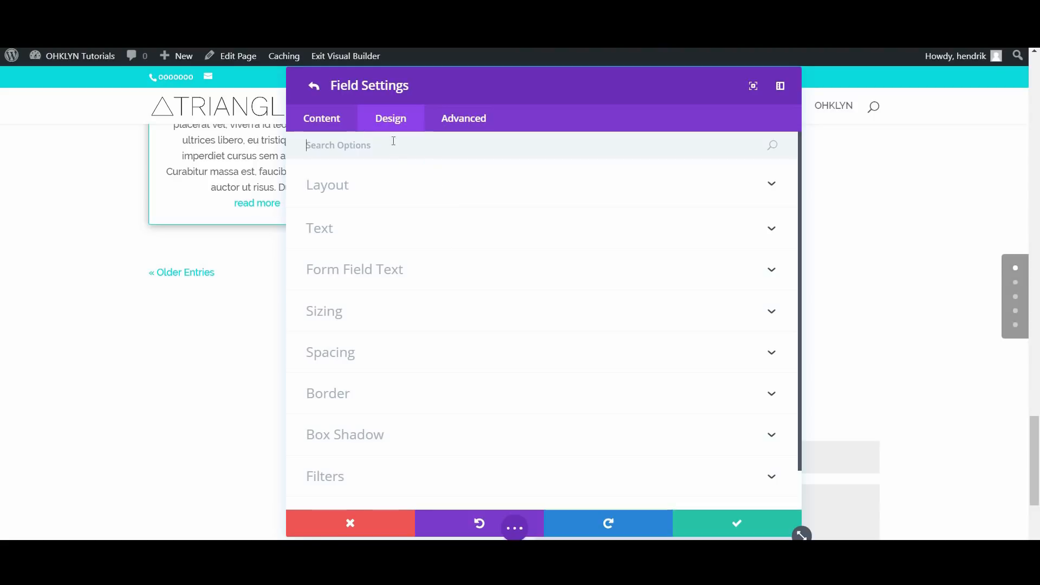
click(313, 89)
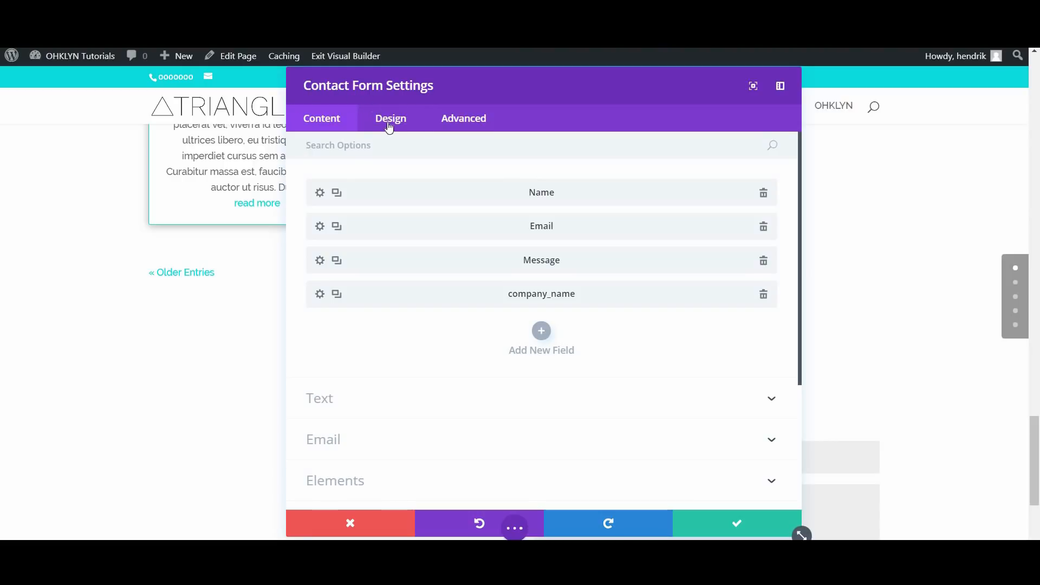
Step: Set the contact form's title to "Tell Us What You Need" and its success message to "Thank You! We'll be in touch shortly"
click(374, 401)
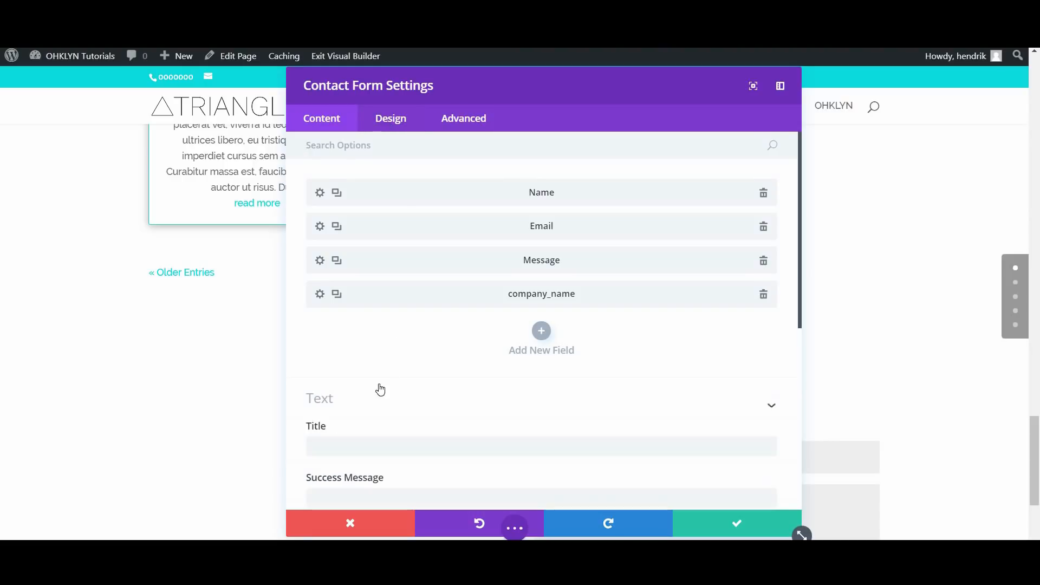
click(347, 451)
scroll(358, 422, down, 3)
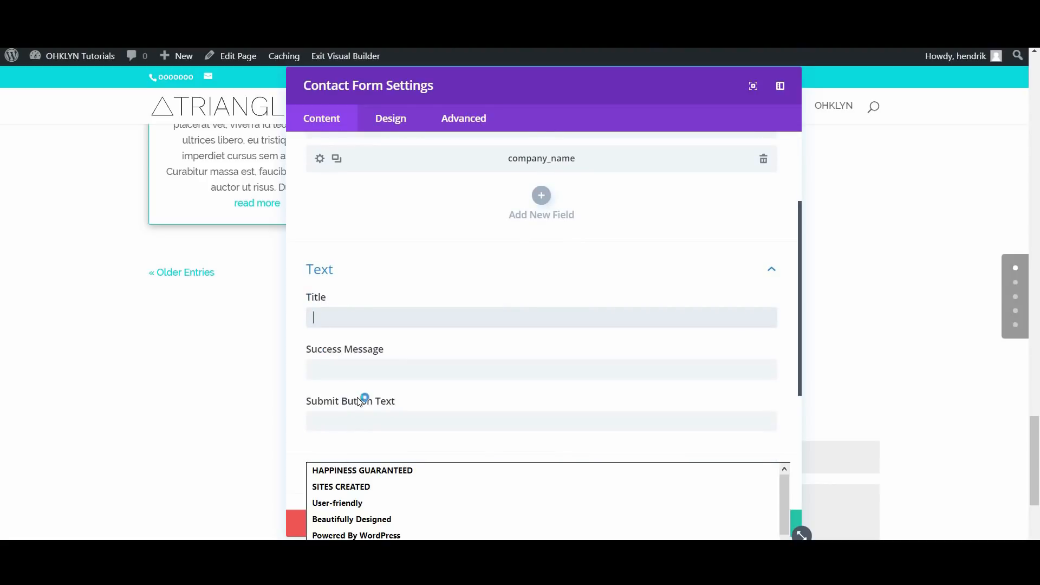
text(Tell Us What You Need)
click(370, 383)
click(358, 367)
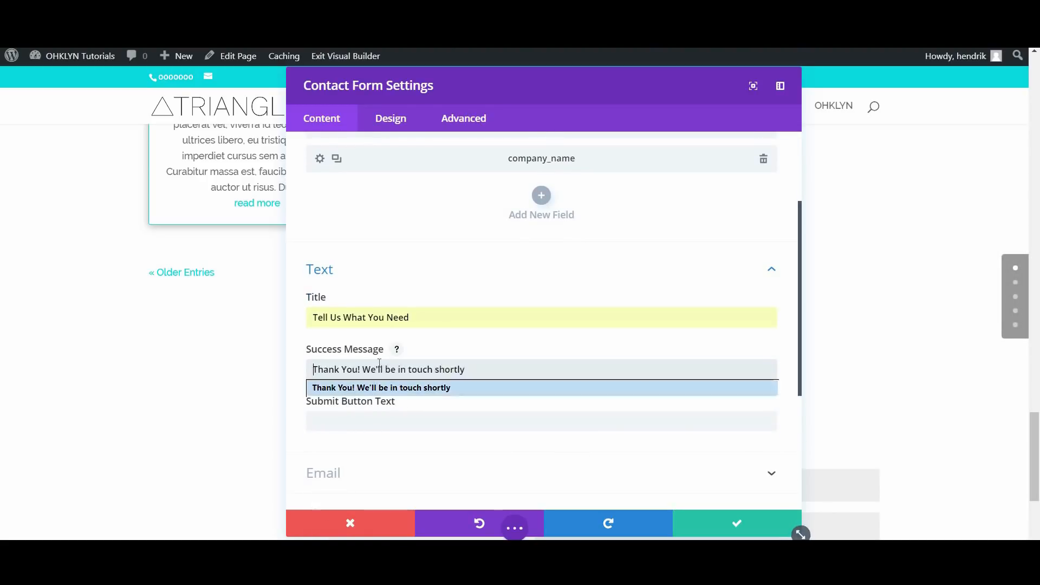
click(378, 388)
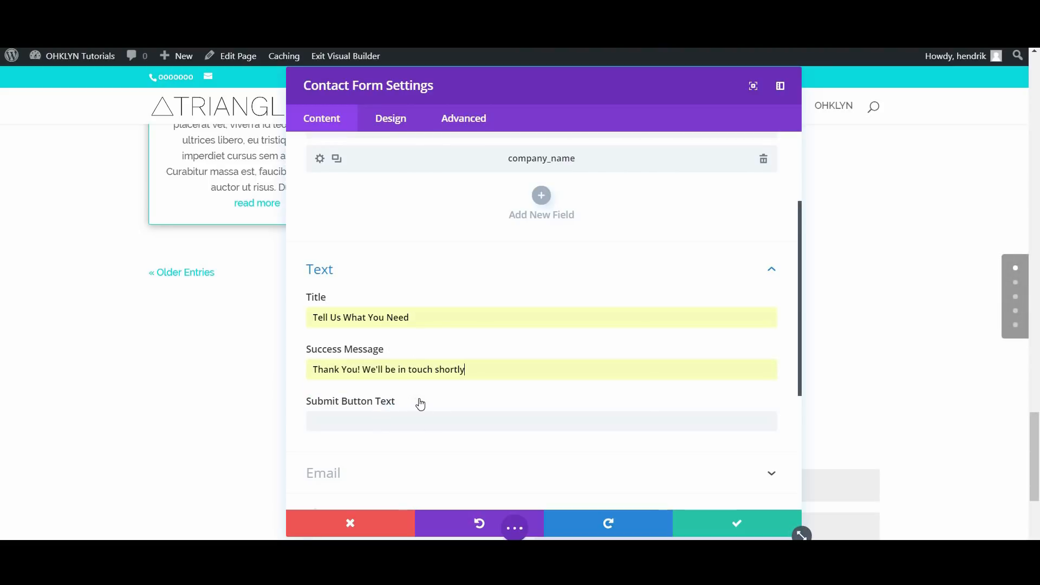
Step: Set the contact form's submit button text to "Get SEO Help"
scroll(420, 403, down, 1)
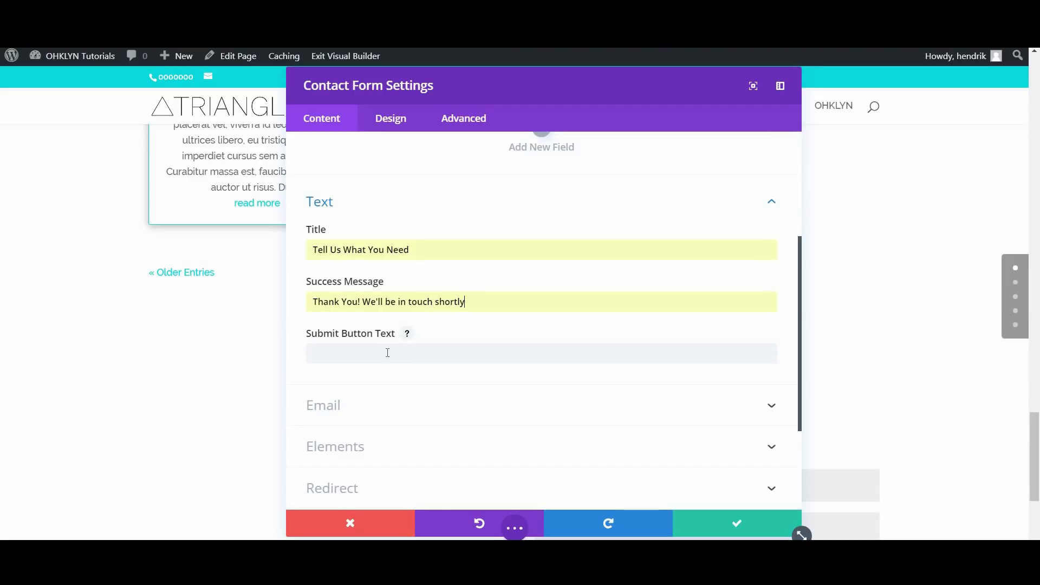
click(388, 352)
click(376, 373)
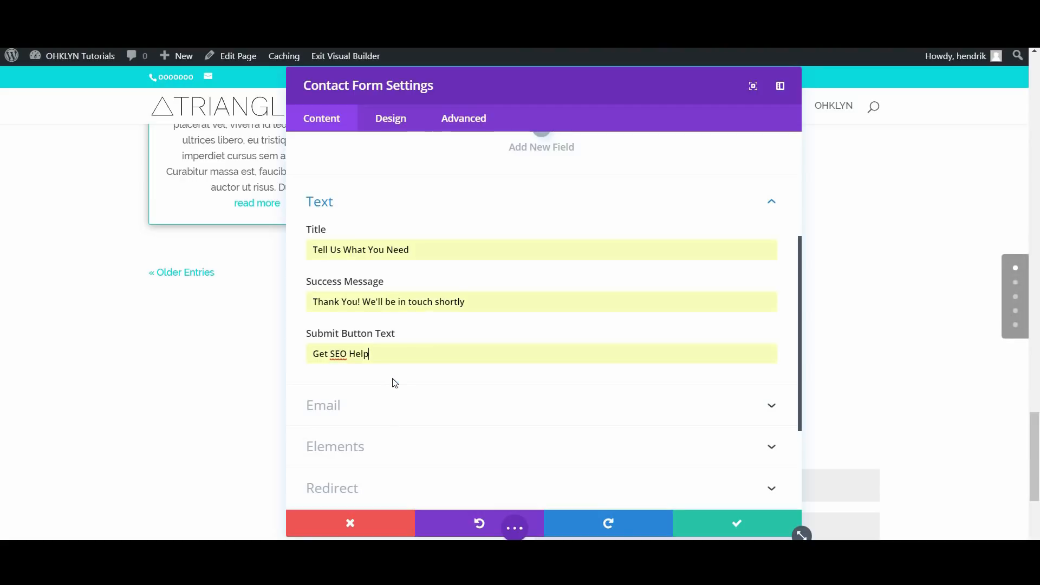
Step: Examine the contact form's captcha display option and its title text design options
scroll(373, 330, down, 3)
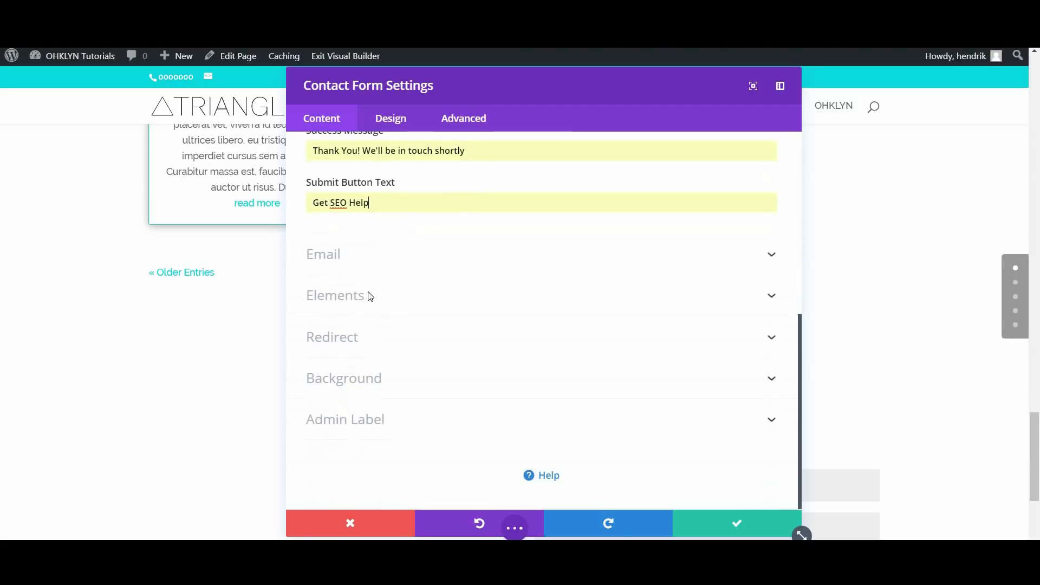
click(366, 295)
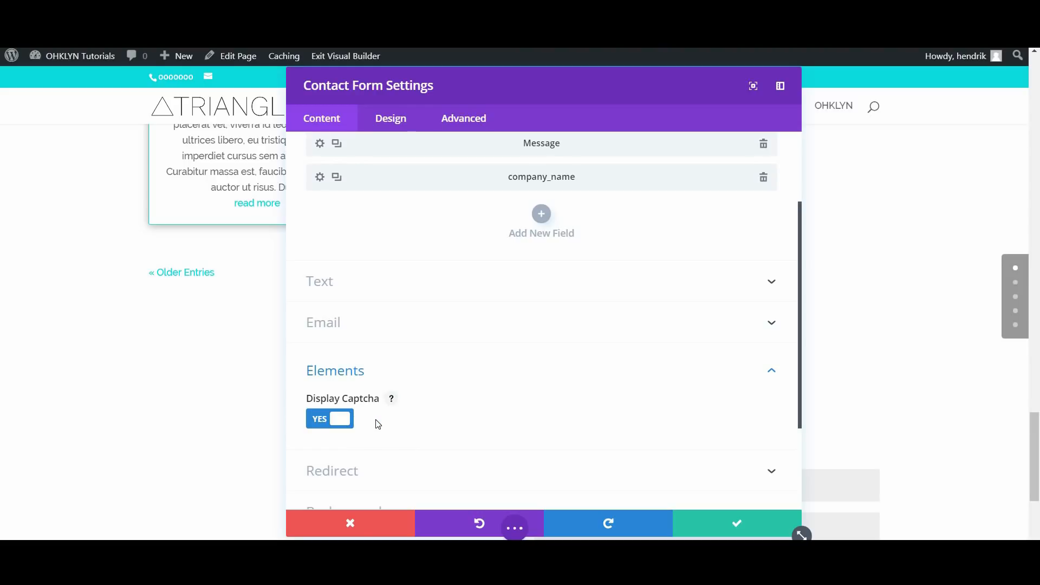
click(390, 128)
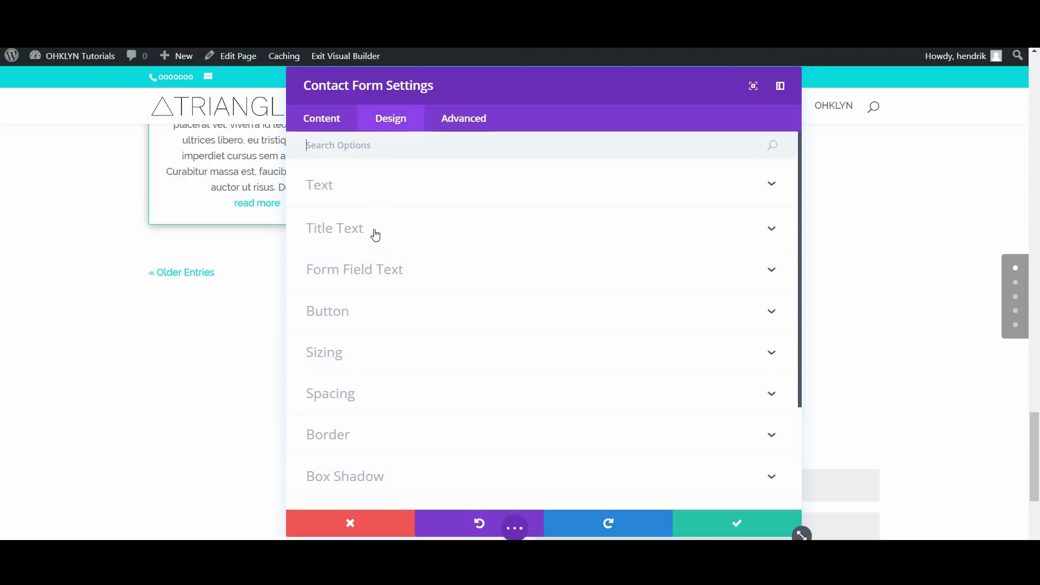
click(374, 233)
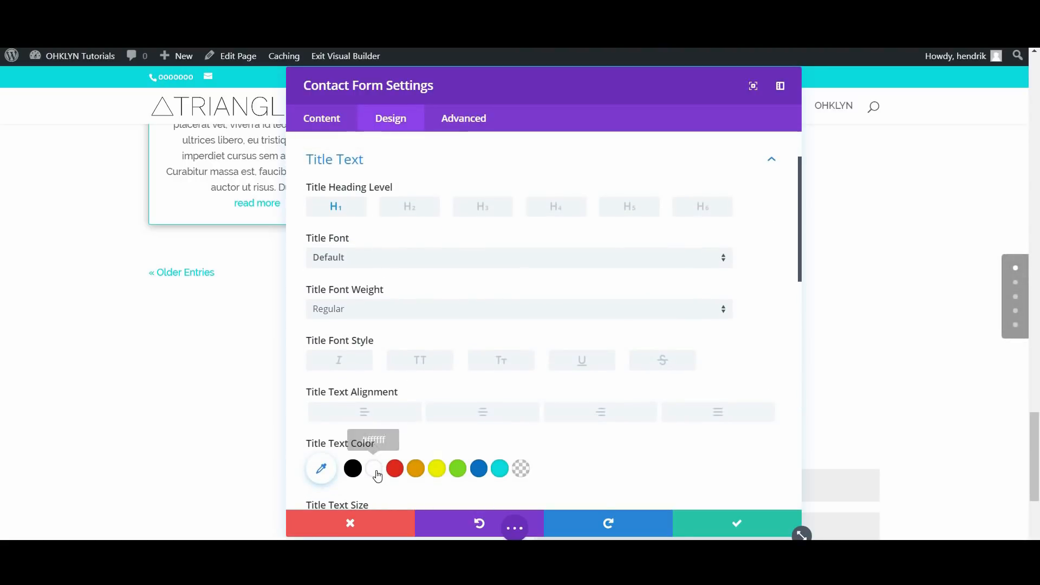
scroll(421, 427, down, 10)
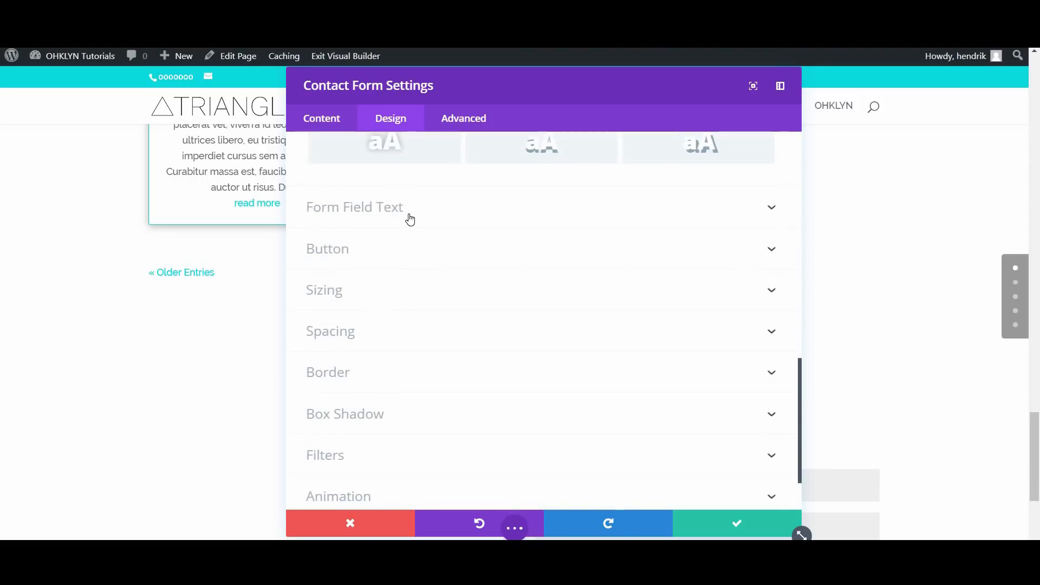
Step: Set the contact form's field background color to white and slightly increase the form field text size
click(408, 218)
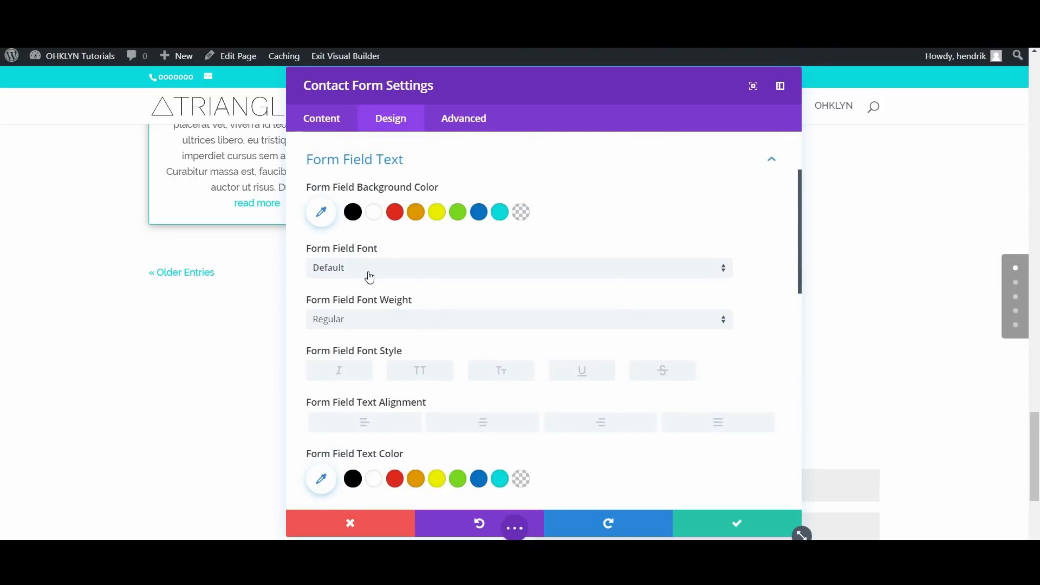
click(375, 215)
drag(507, 90, 367, 90)
scroll(737, 422, down, 4)
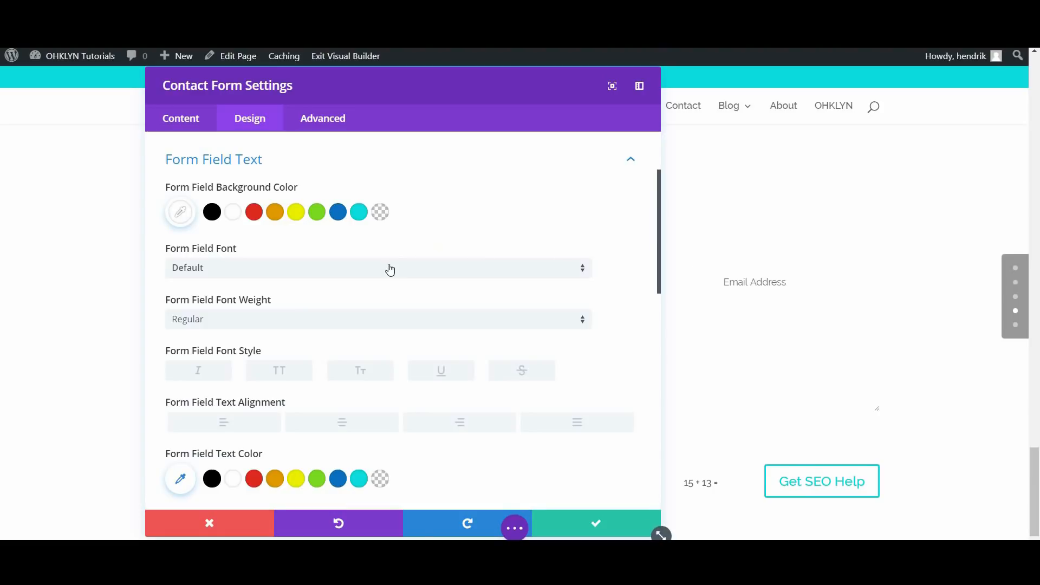
scroll(450, 338, down, 4)
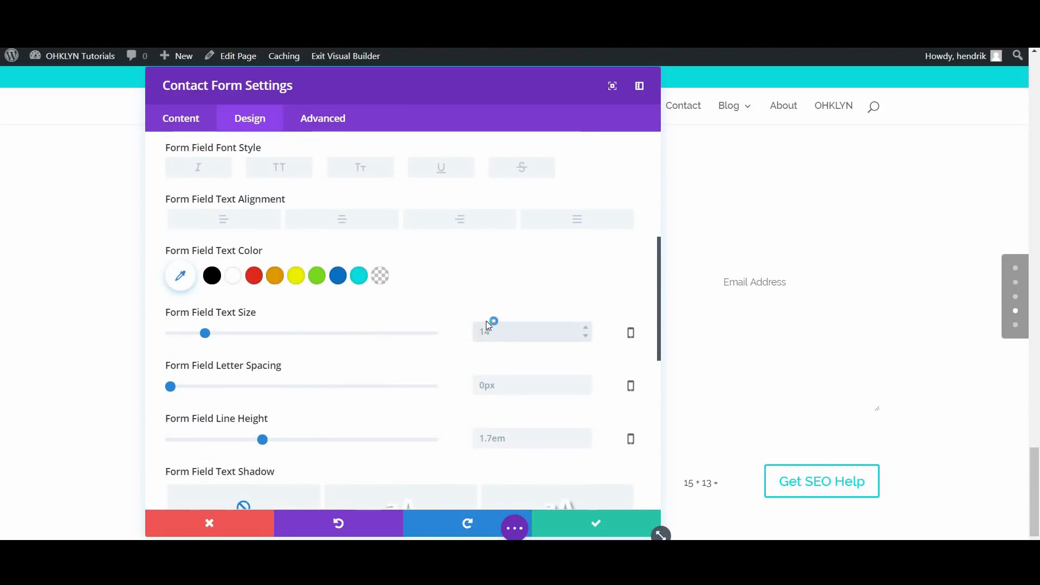
scroll(385, 371, down, 6)
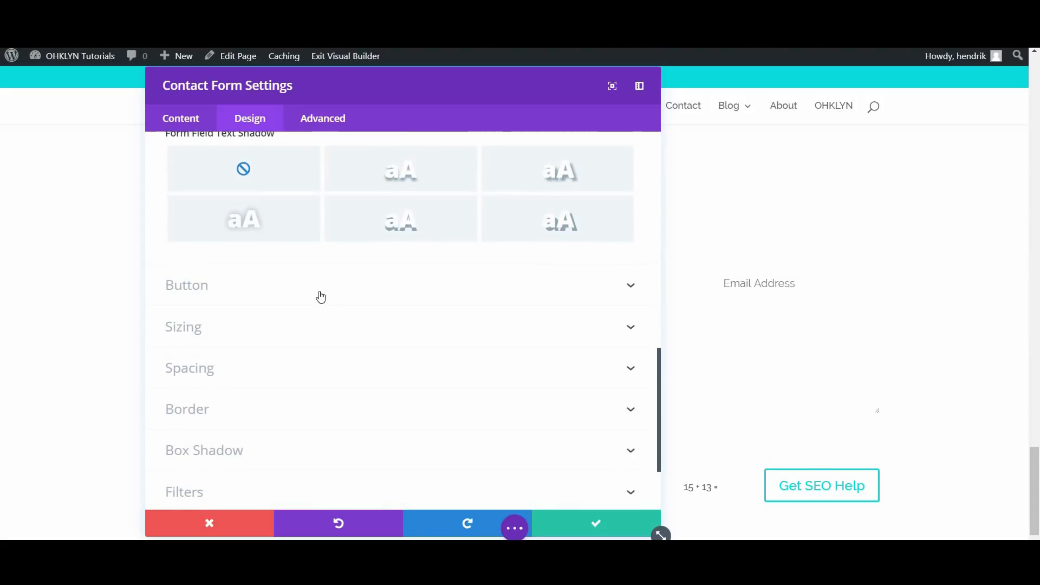
Step: Enable custom styles for the contact form's button, with 18px text in the turquoise palette color
click(320, 295)
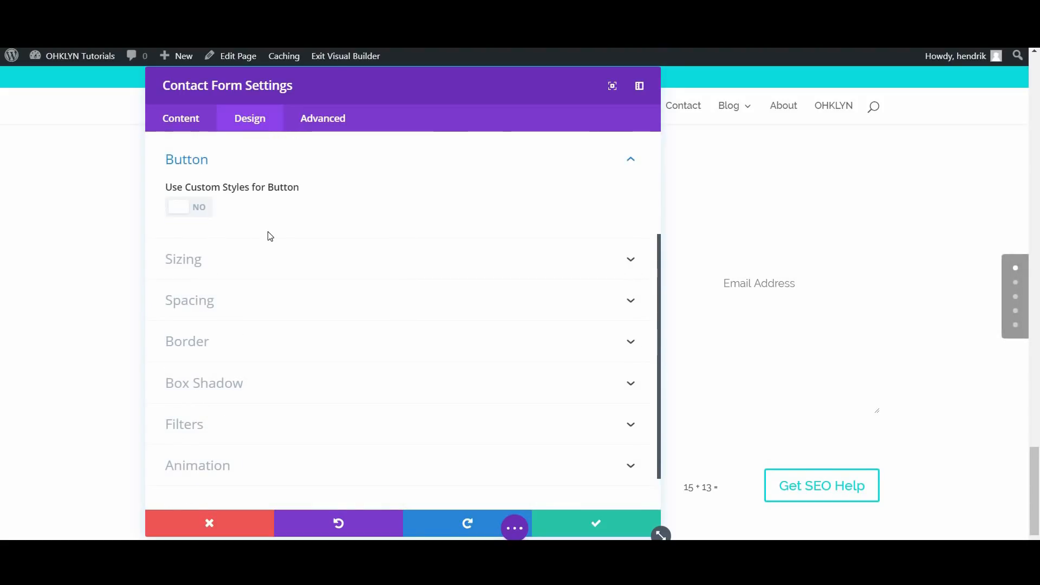
click(193, 215)
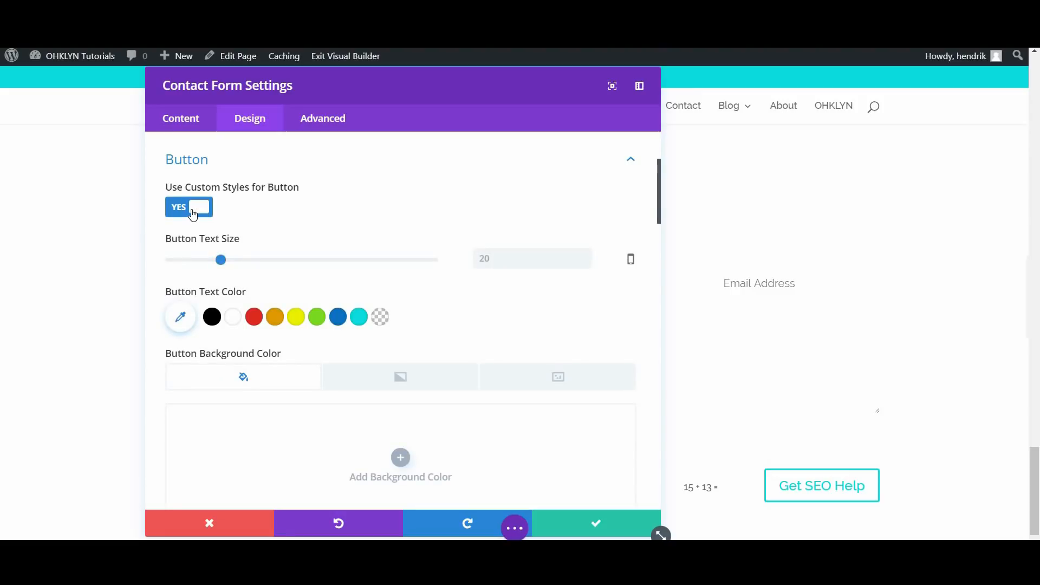
click(493, 258)
text(18)
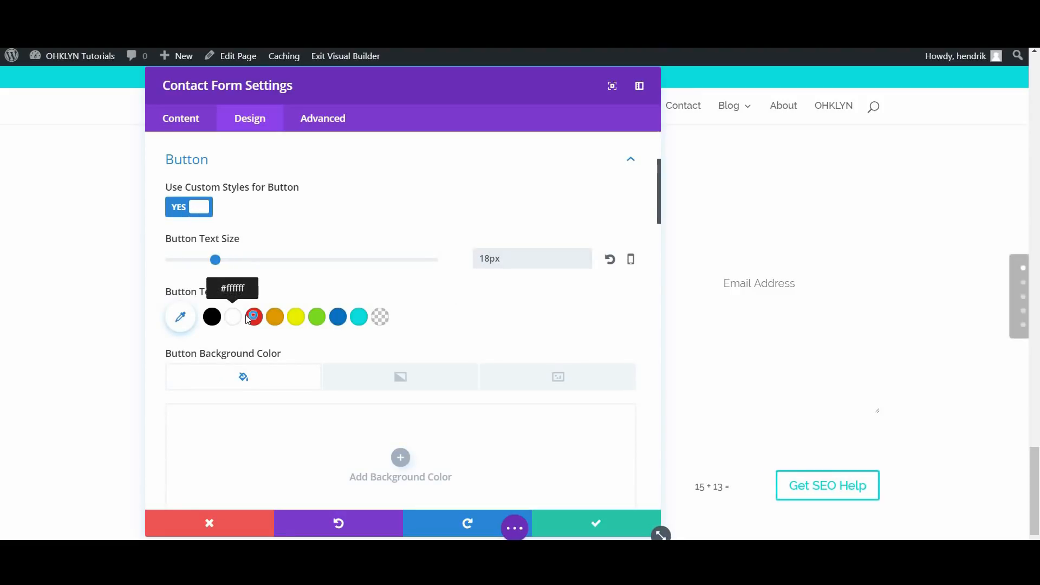
click(358, 317)
scroll(422, 336, down, 1)
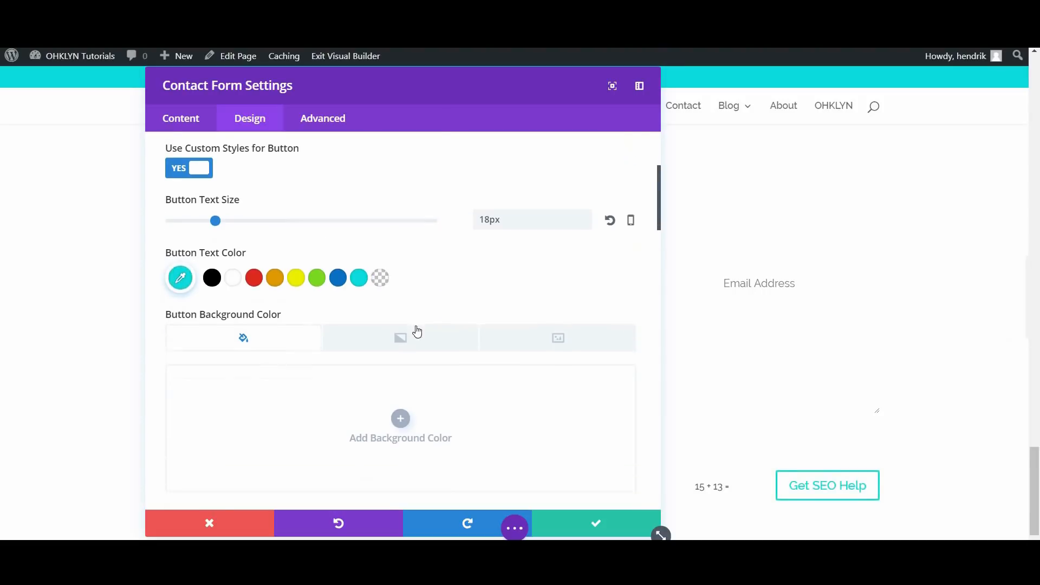
Step: Give the contact form's button a white background color and a turquoise border color from the palette
scroll(417, 331, down, 2)
click(417, 322)
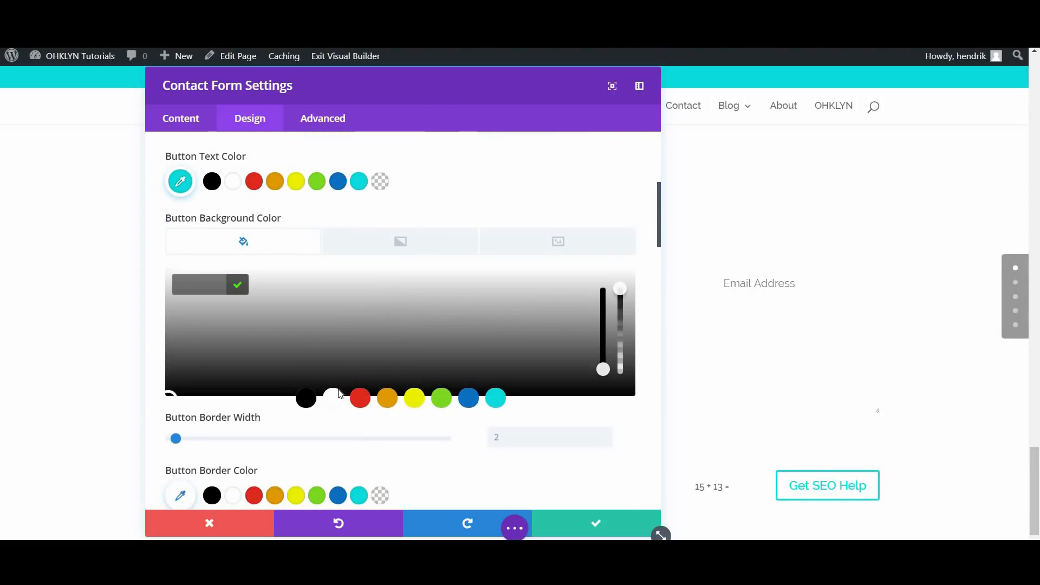
click(332, 403)
scroll(349, 406, down, 4)
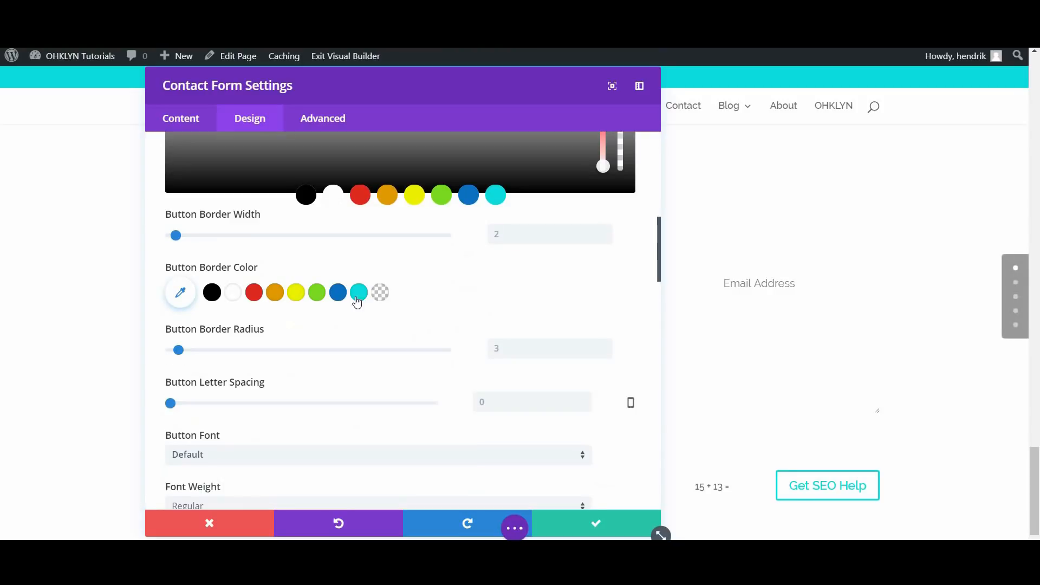
click(359, 295)
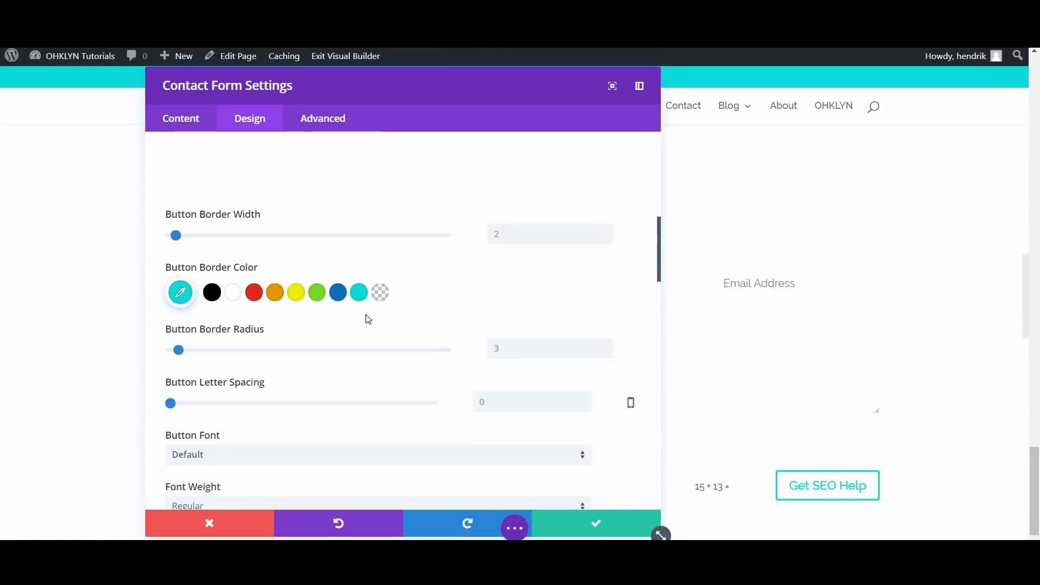
Step: Hide the form button's icon and set its hover text color to white and hover background color to turquoise #0ddadd
scroll(391, 336, down, 6)
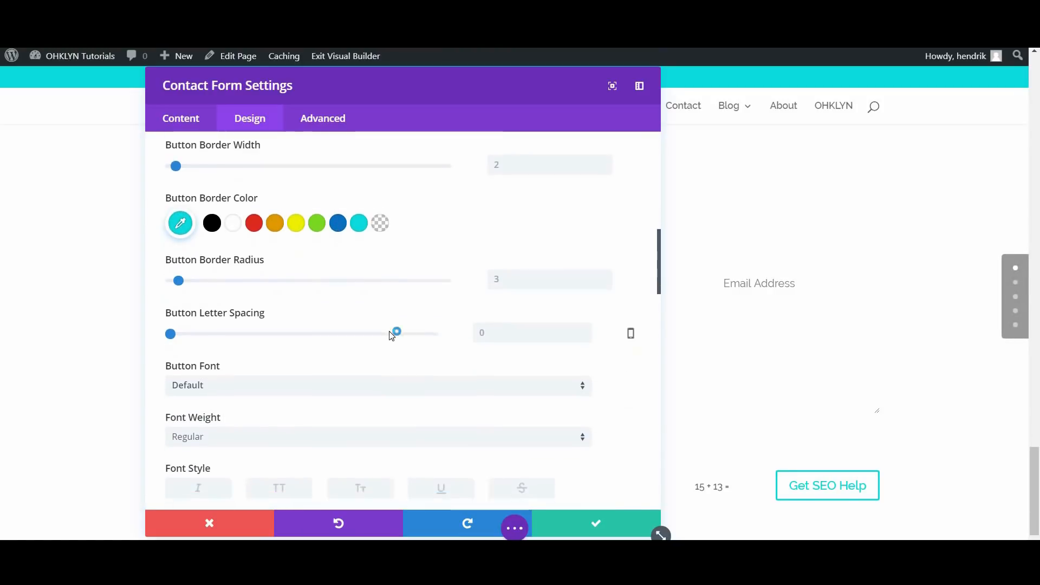
click(200, 271)
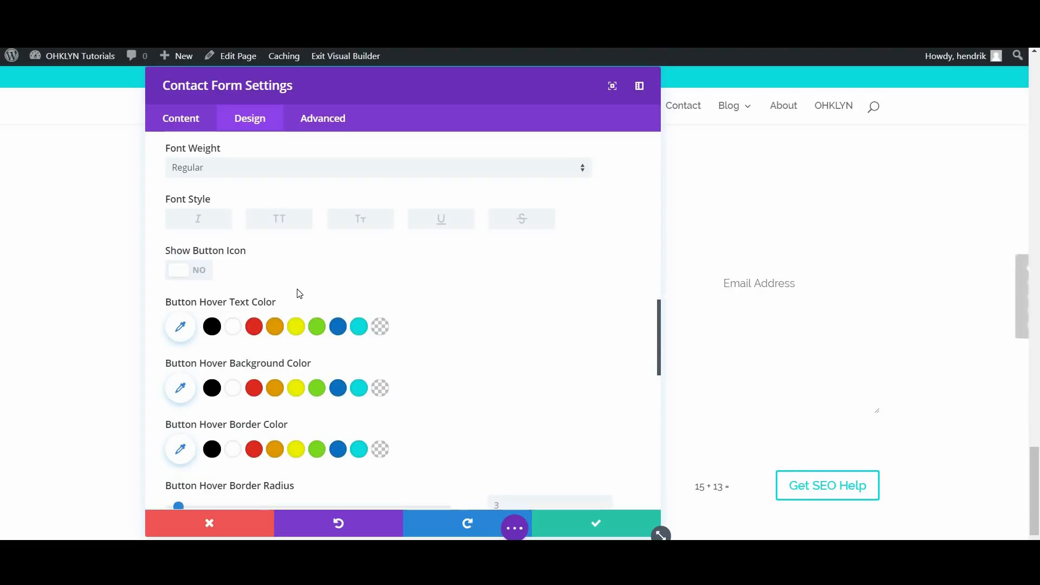
scroll(309, 287, down, 2)
click(232, 259)
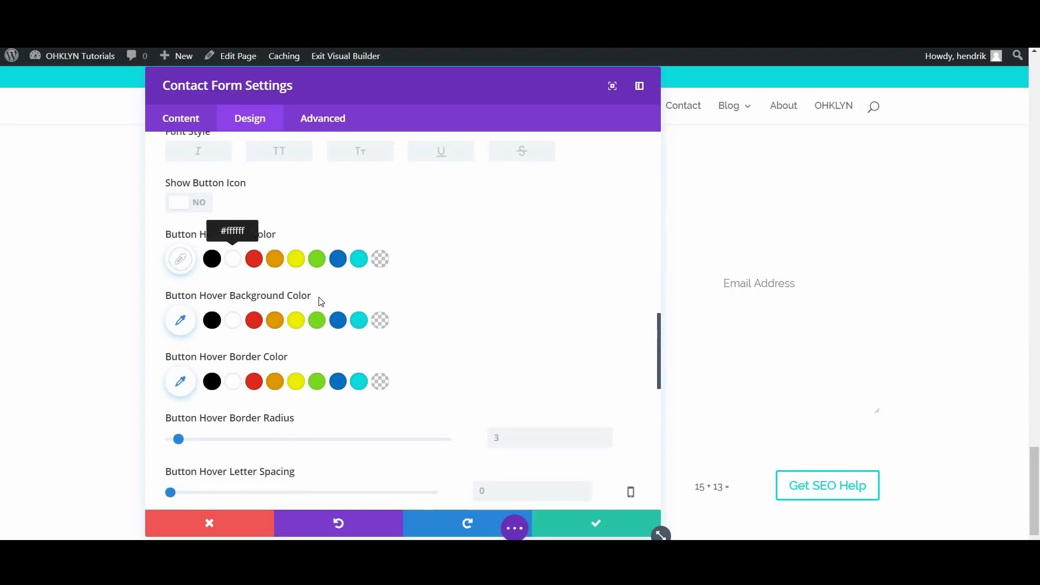
click(359, 321)
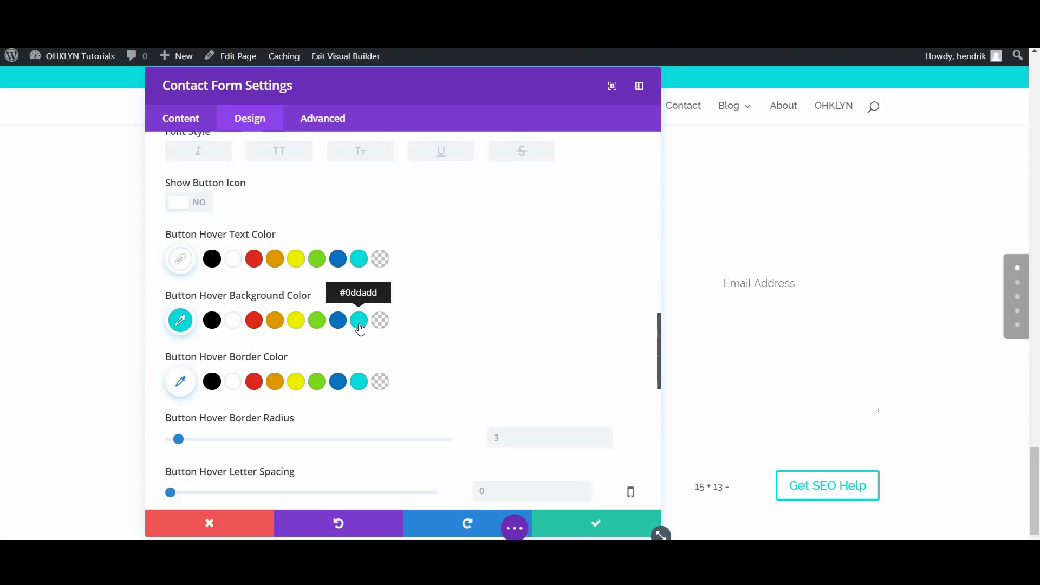
scroll(398, 342, down, 2)
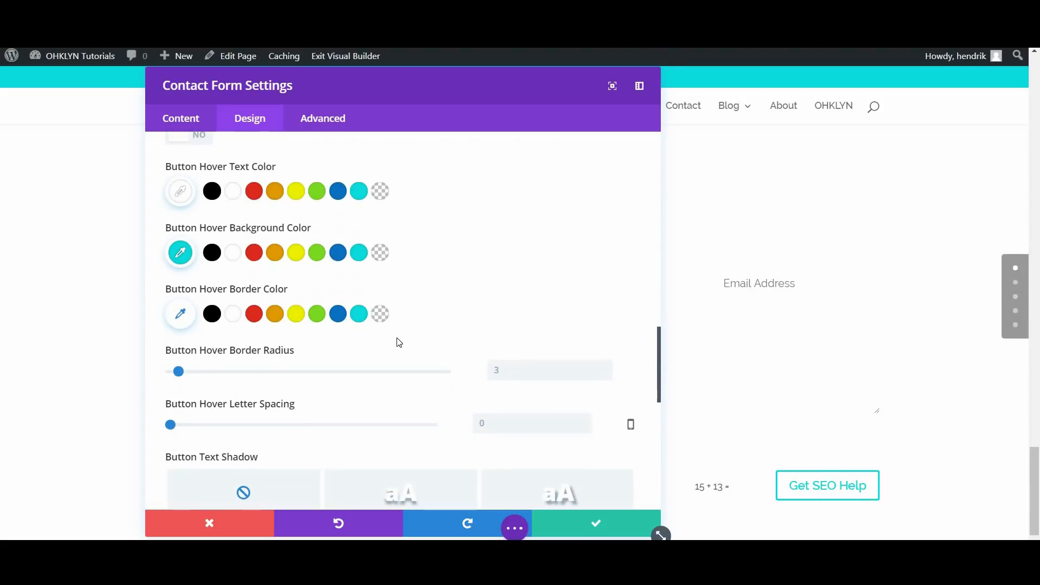
Step: Set the form inputs' rounded corners to 3 px, apply the first box shadow preset with even soft edges, and save the form settings
scroll(390, 387, down, 12)
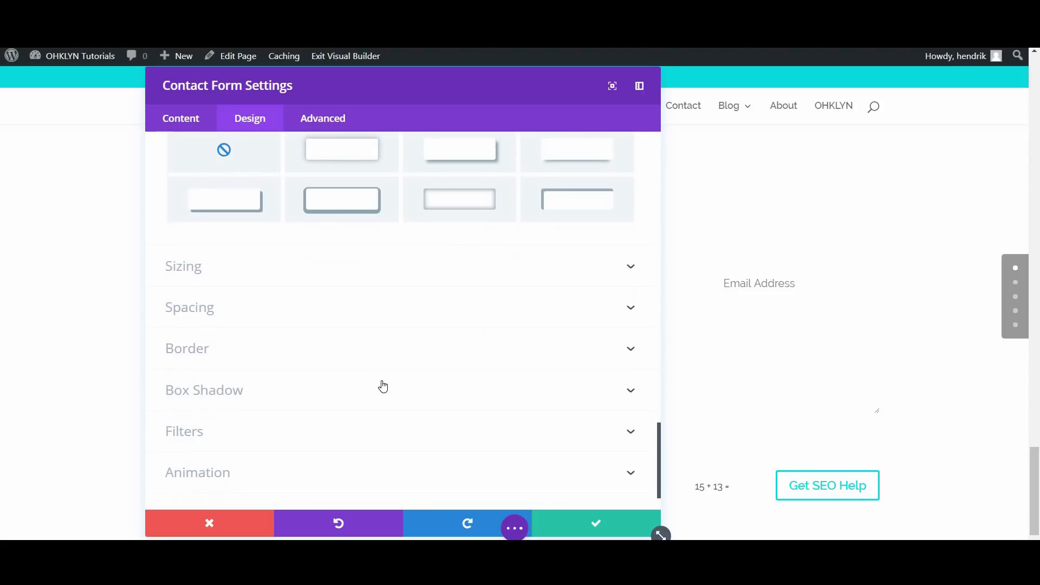
click(262, 347)
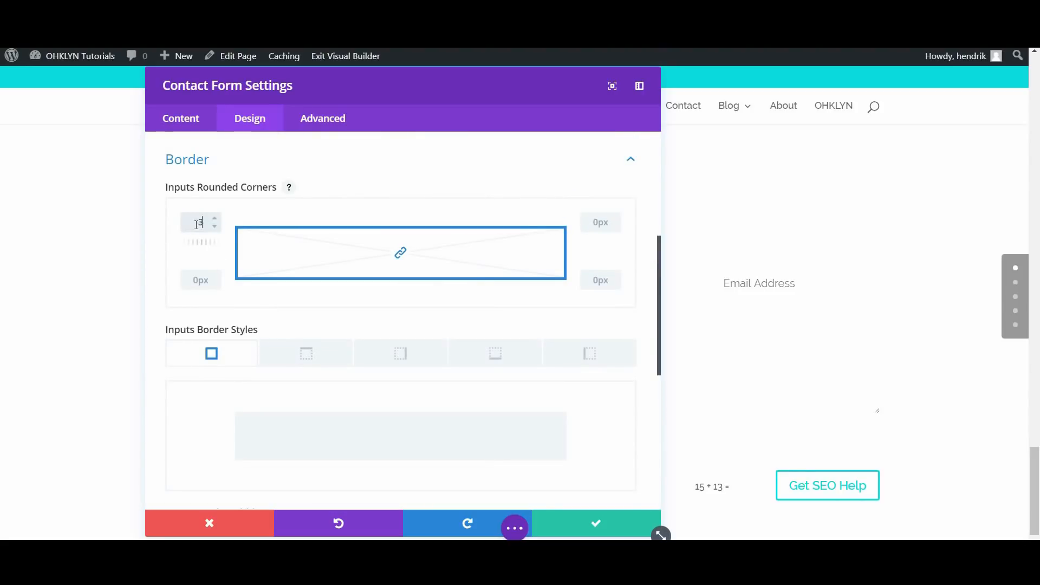
scroll(277, 313, down, 1)
scroll(278, 313, down, 5)
click(255, 349)
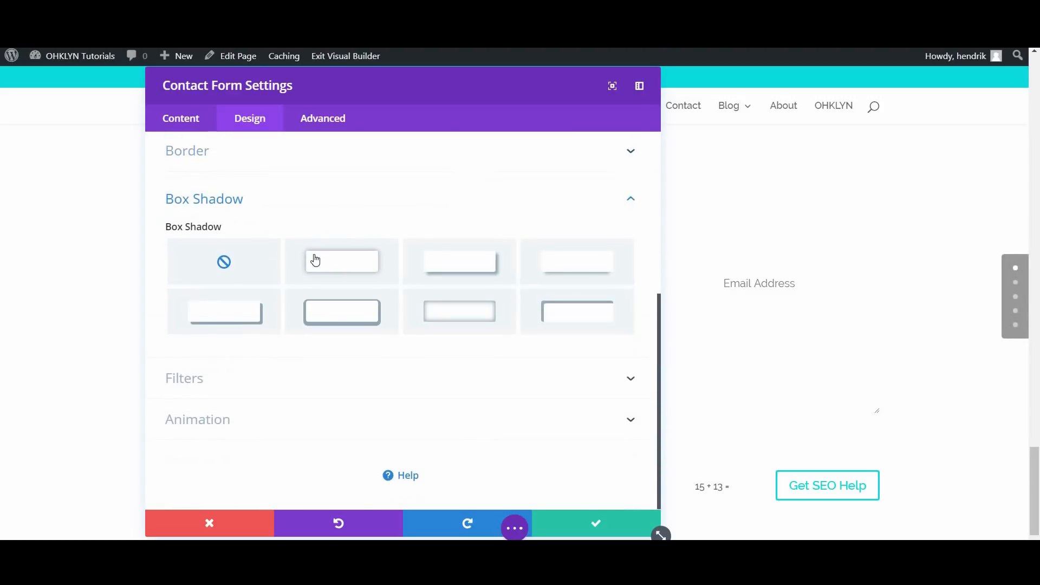
click(341, 261)
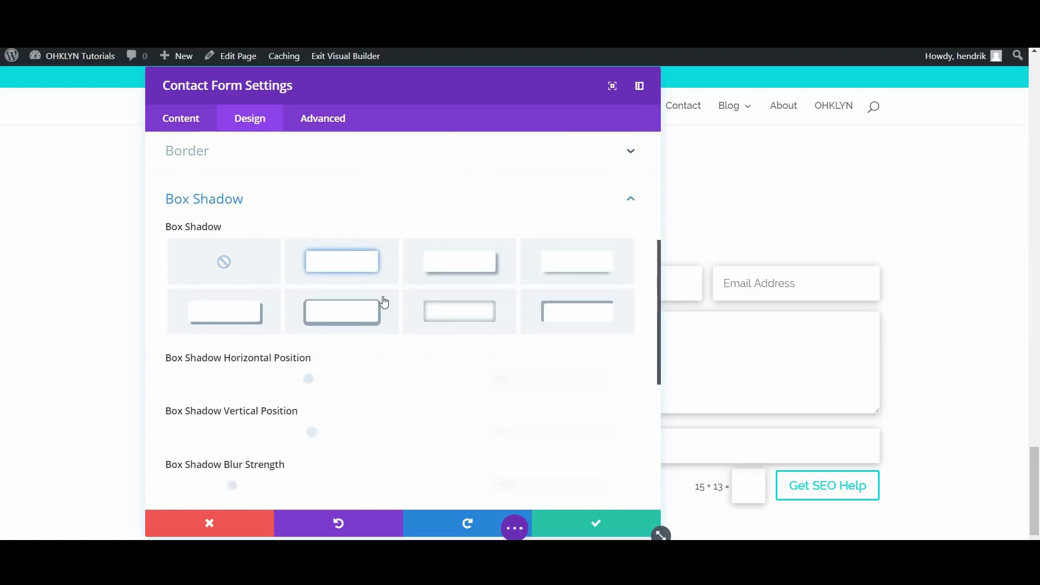
click(595, 525)
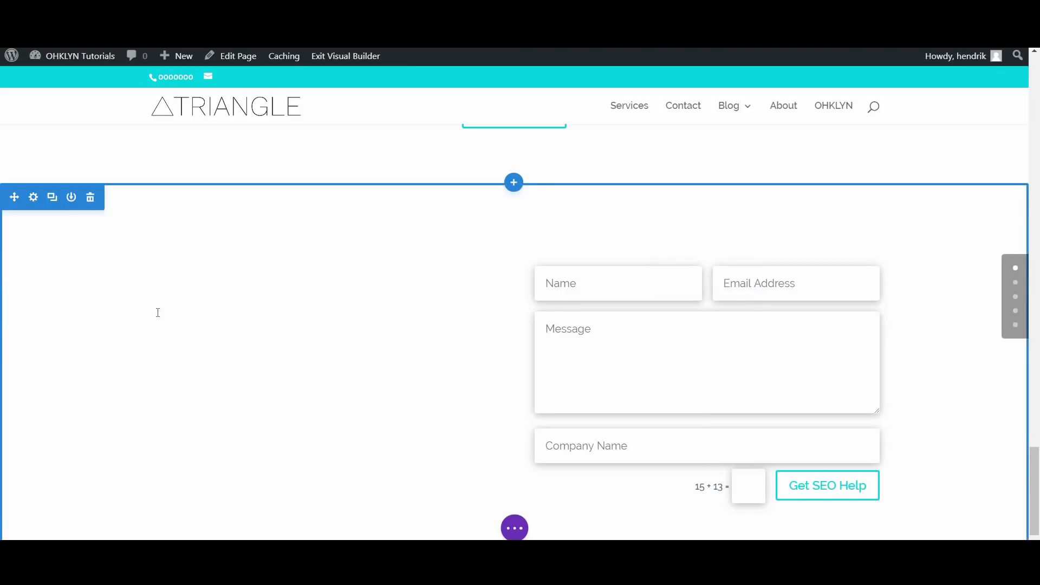
Step: Set the business handshake photo from the media library as the contact section's background image
click(33, 194)
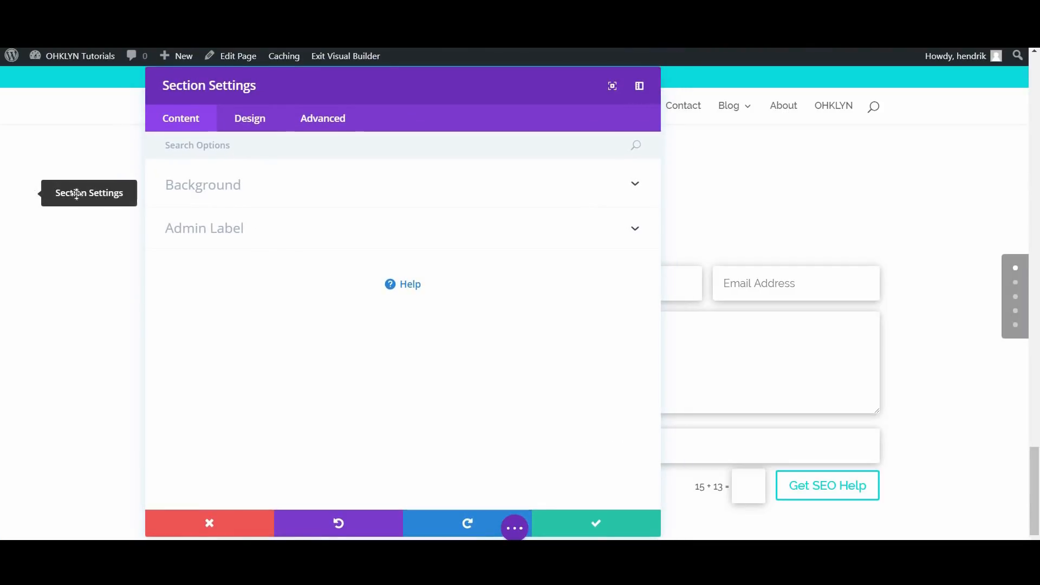
click(215, 195)
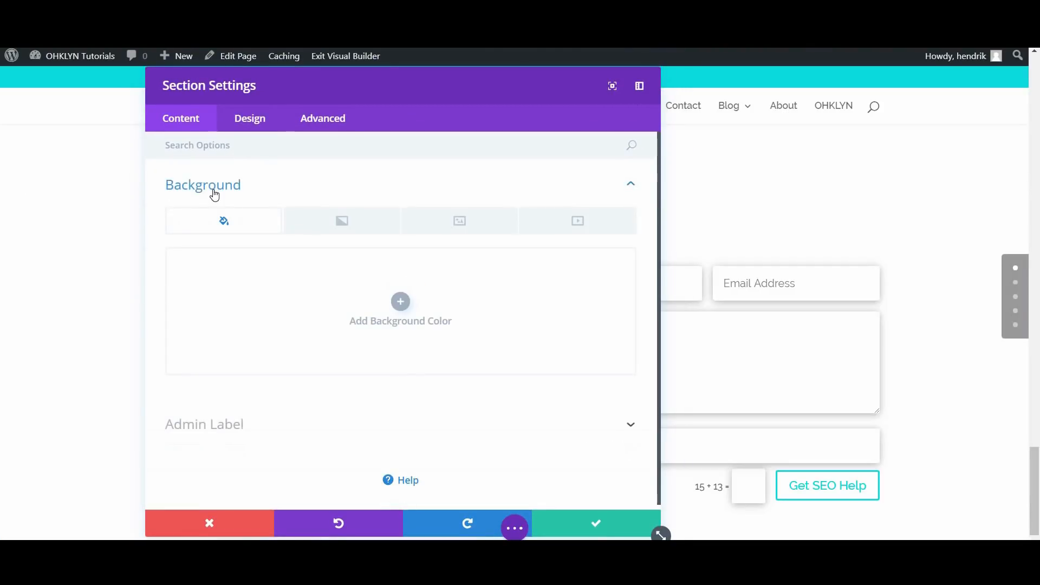
click(442, 221)
click(400, 301)
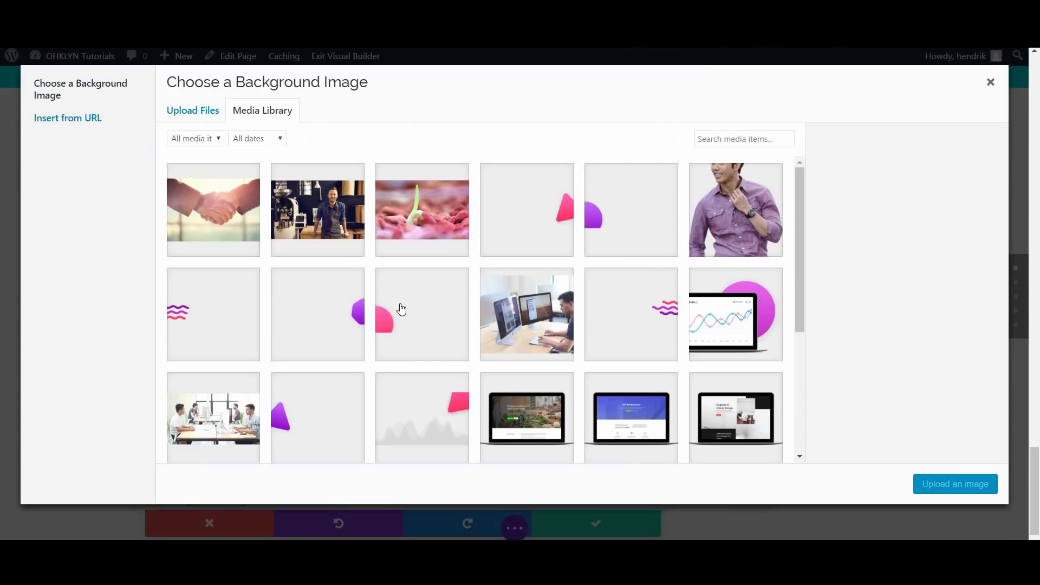
click(220, 220)
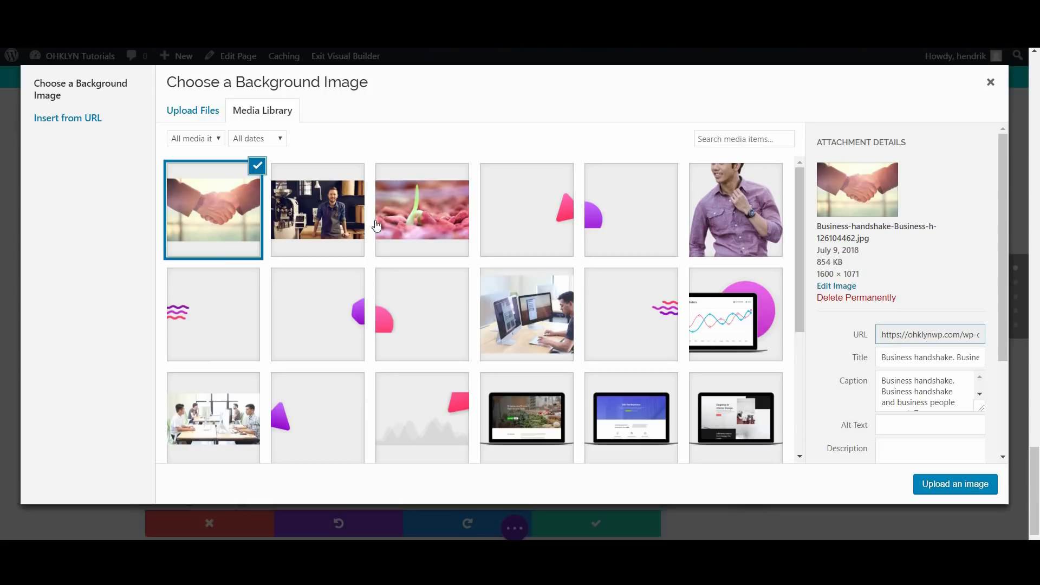
click(947, 485)
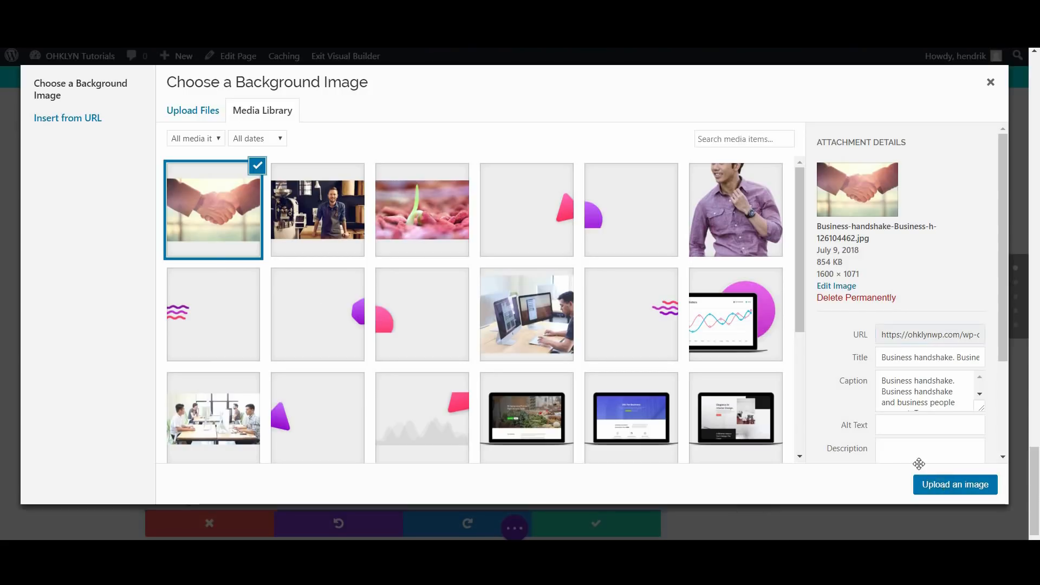
Step: Add a background gradient to the contact section and place it above the background image
click(325, 227)
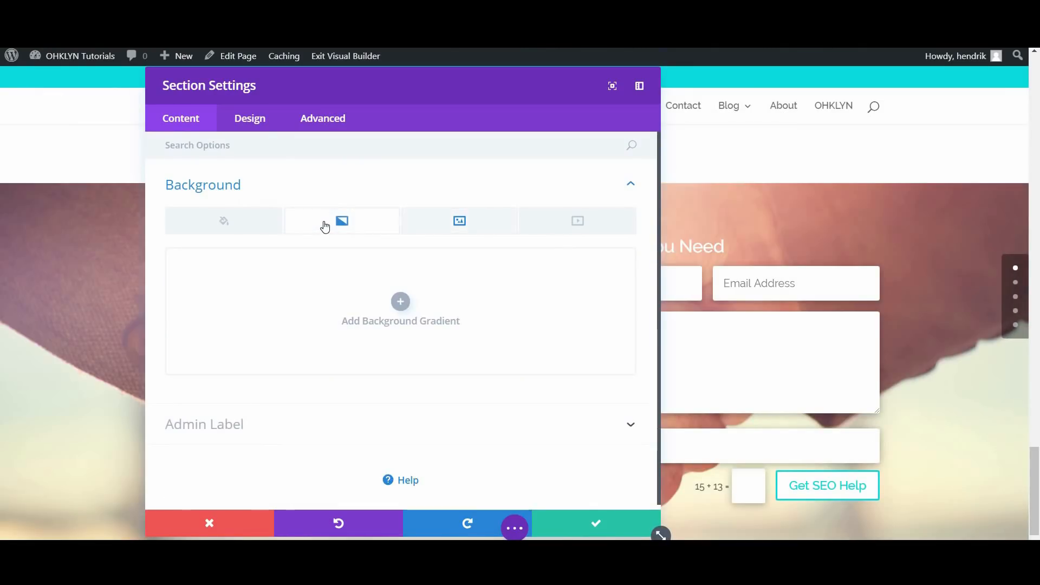
click(401, 301)
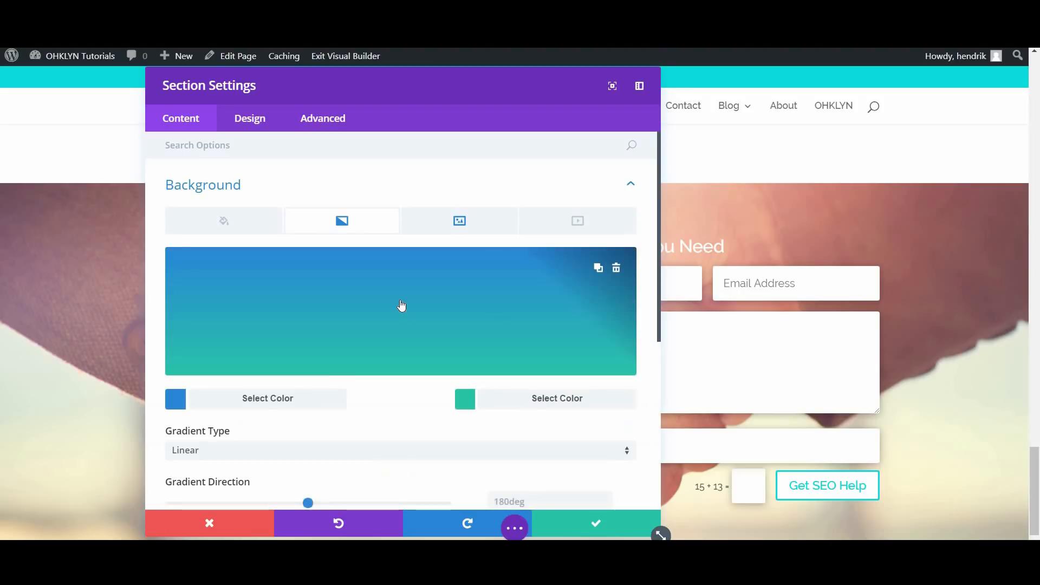
scroll(364, 394, down, 5)
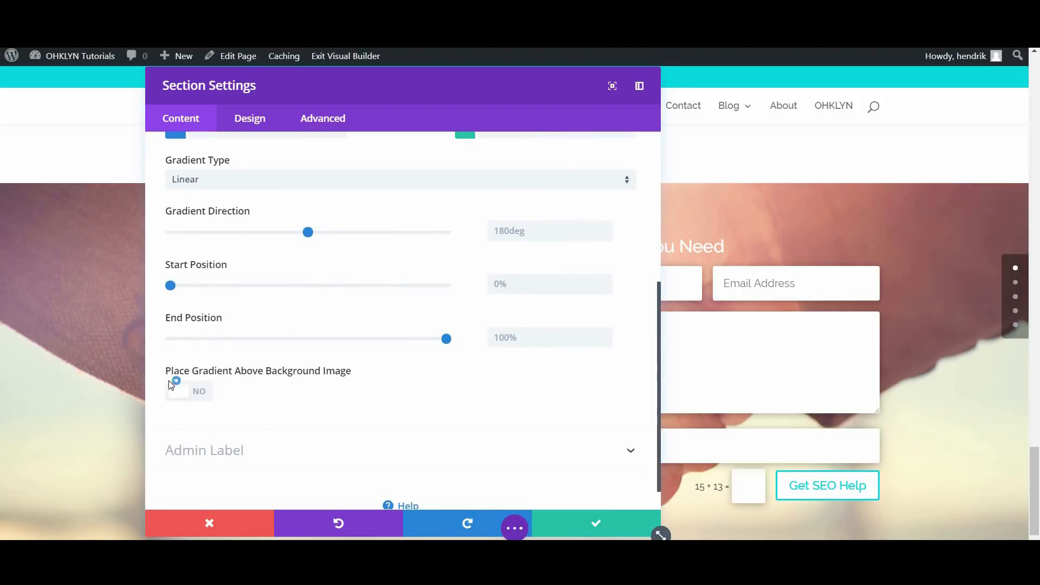
click(199, 395)
scroll(374, 432, up, 3)
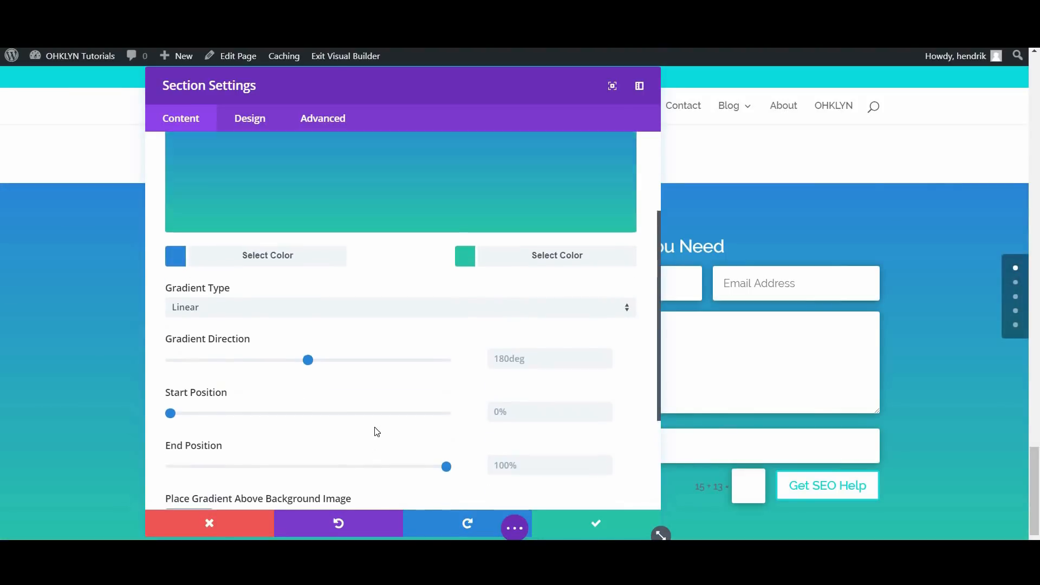
scroll(377, 432, up, 3)
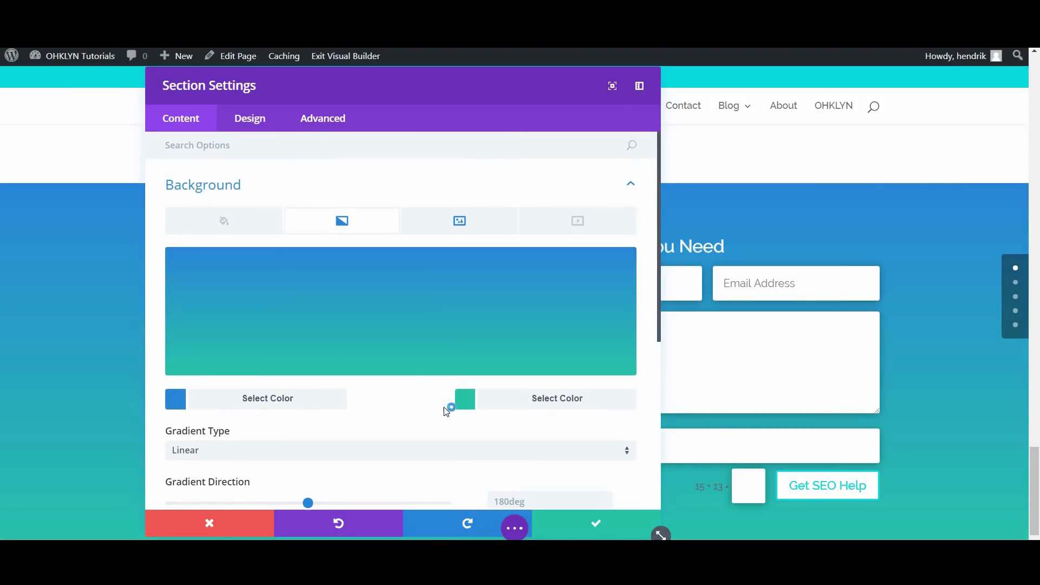
Step: Change the section gradient's second color to palette turquoise and its first color to blue #0c71c3
click(461, 406)
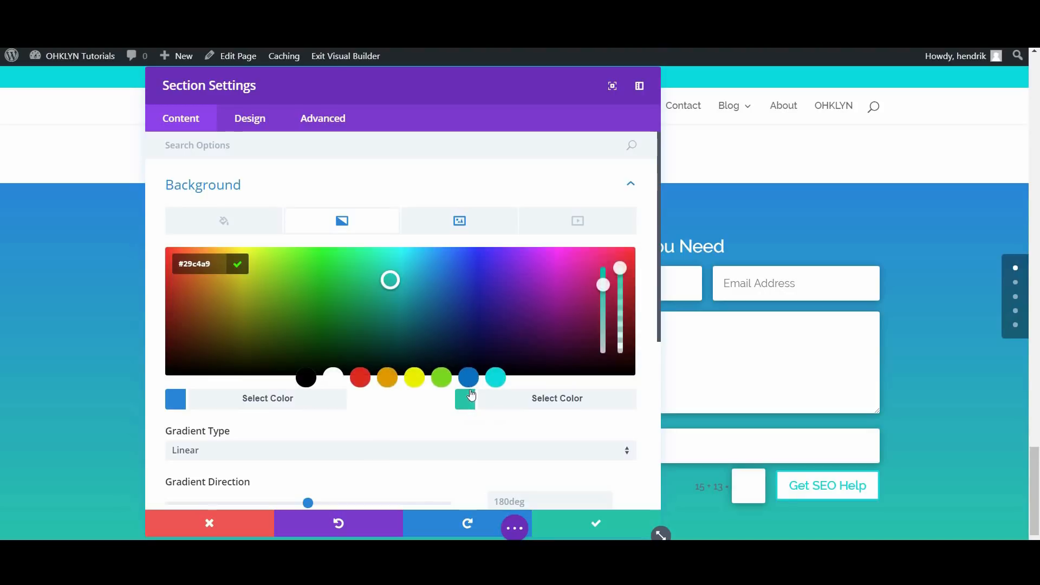
click(495, 377)
click(310, 421)
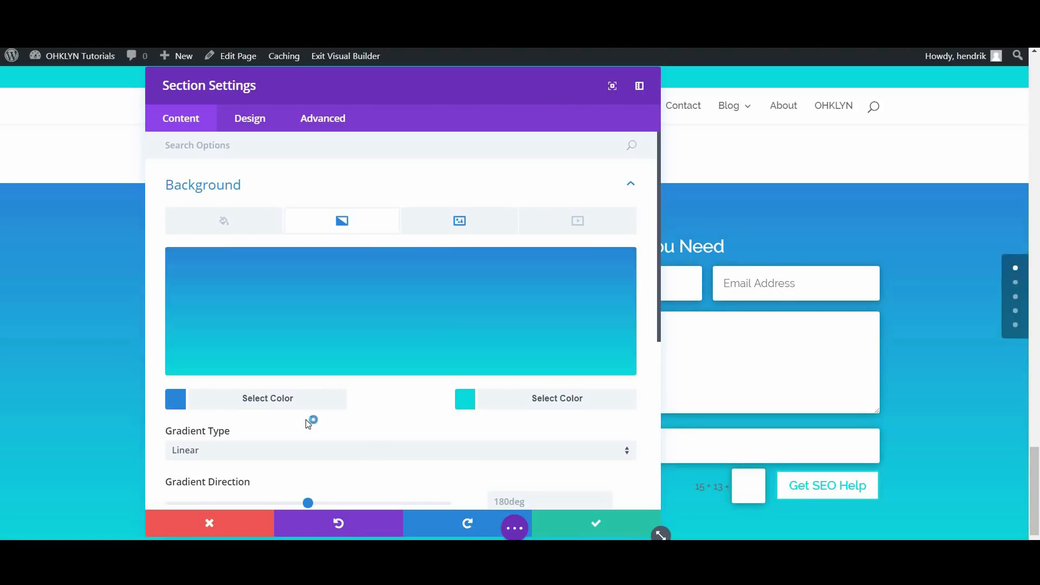
click(176, 404)
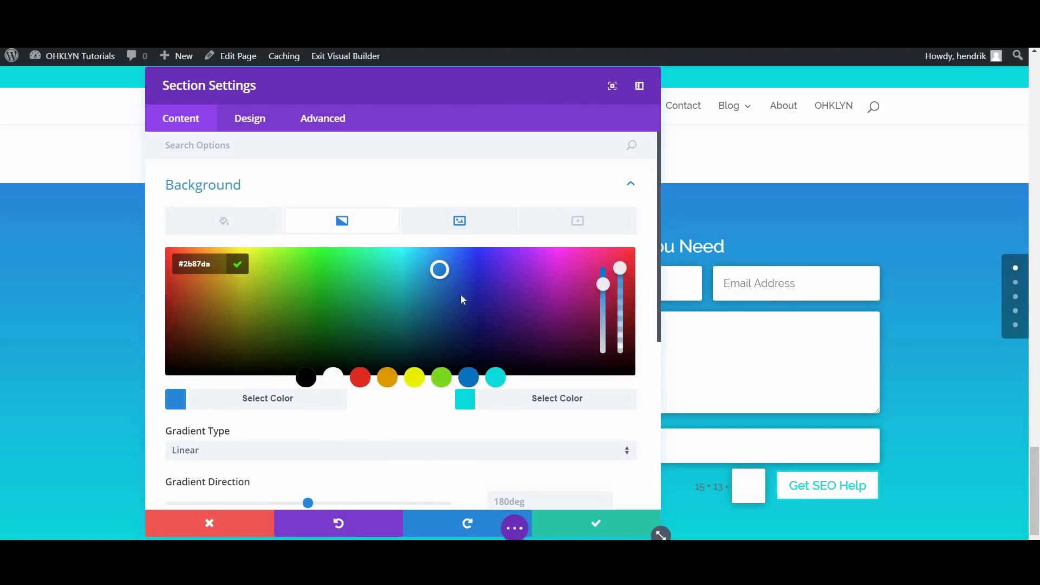
click(469, 379)
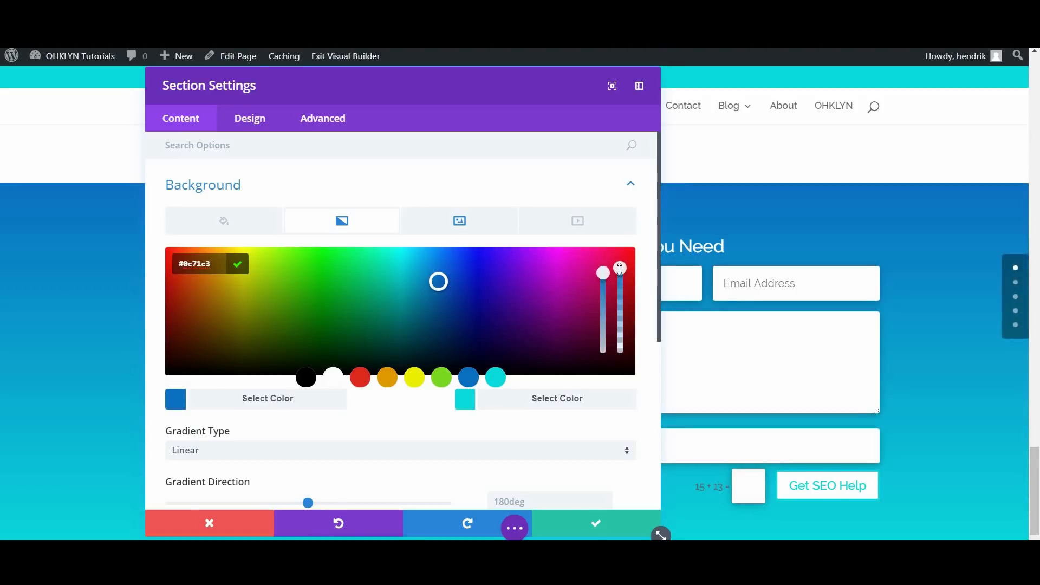
Step: Reduce the gradient's opacity to 0.8 for the blue color and 0.5 for the turquoise color
drag(618, 286, 617, 290)
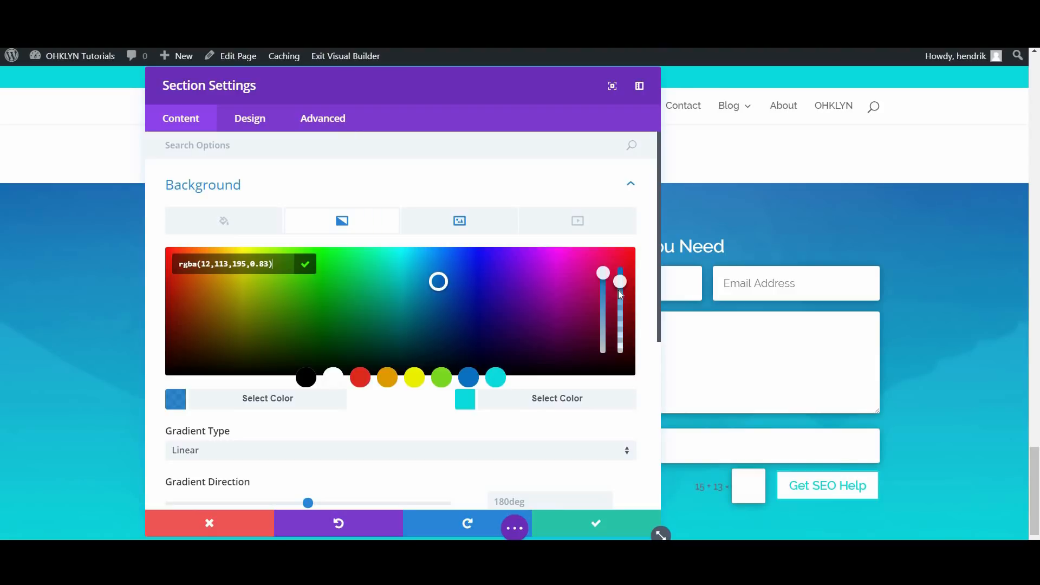
drag(619, 293, 620, 291)
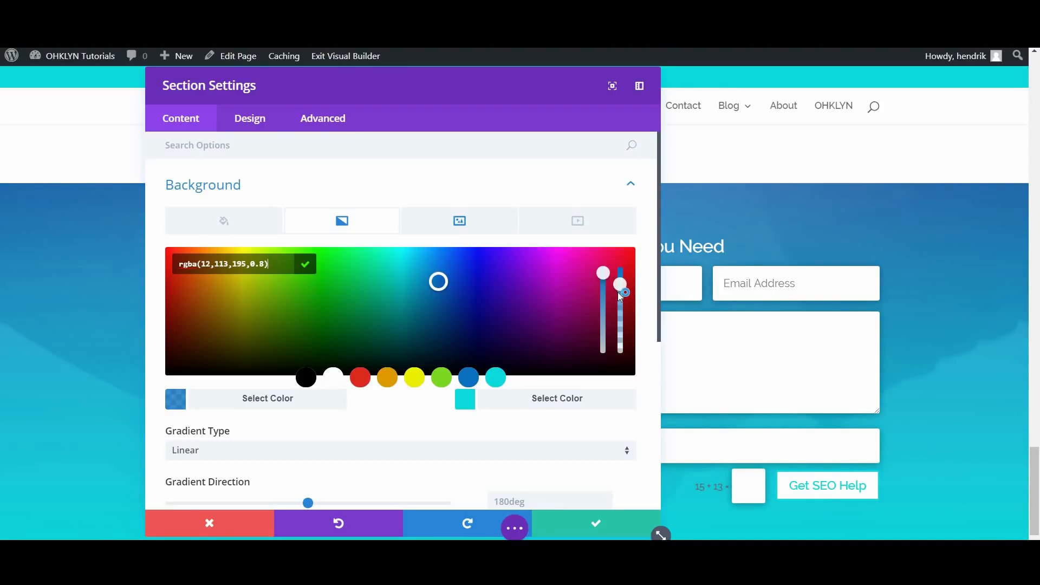
click(470, 404)
drag(620, 273, 620, 308)
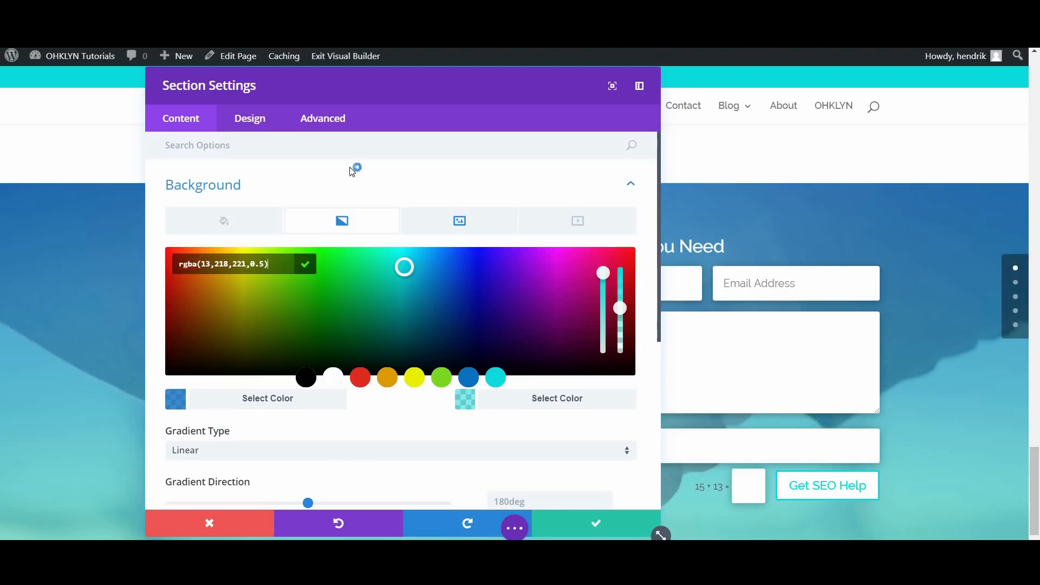
Step: Assign the CSS ID "contact" to the contact section, save its settings and view the finished section
click(331, 127)
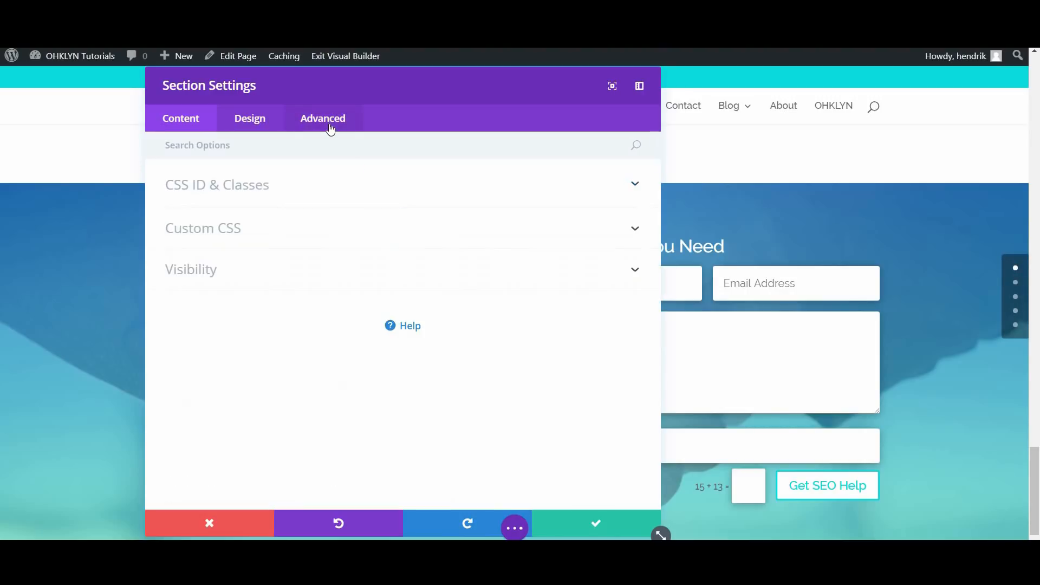
click(246, 194)
click(200, 234)
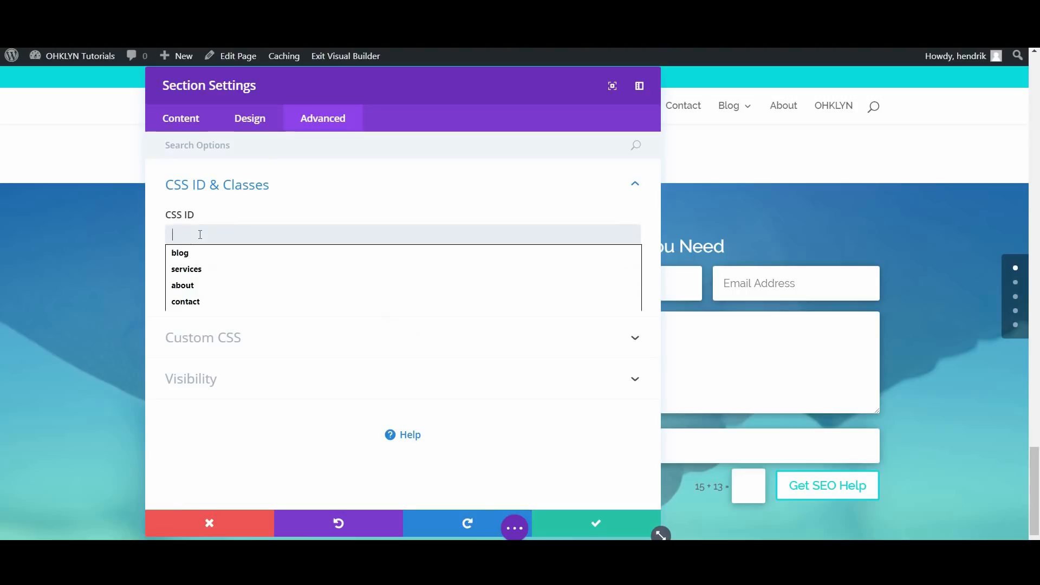
click(199, 300)
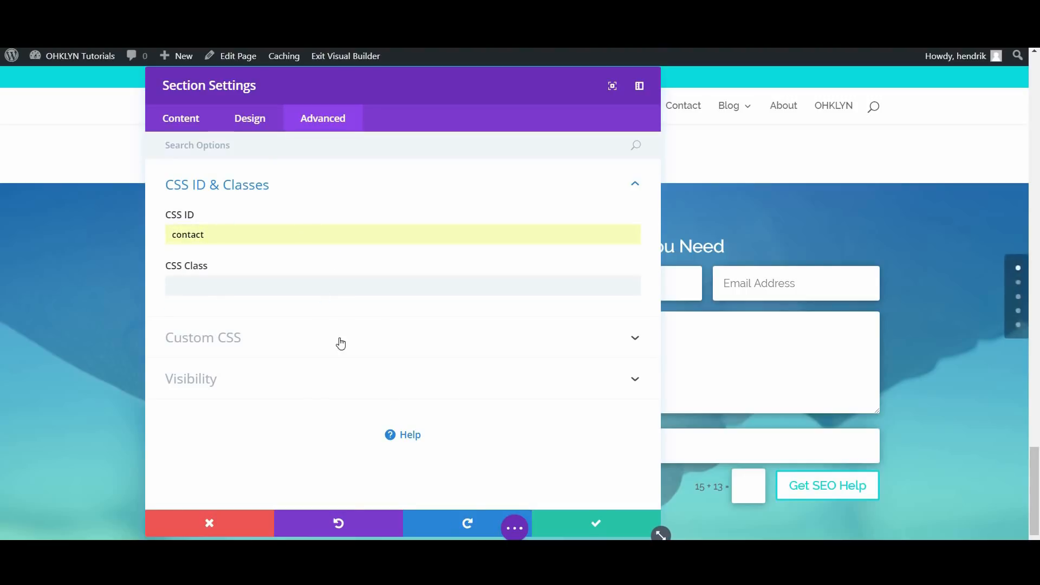
click(575, 526)
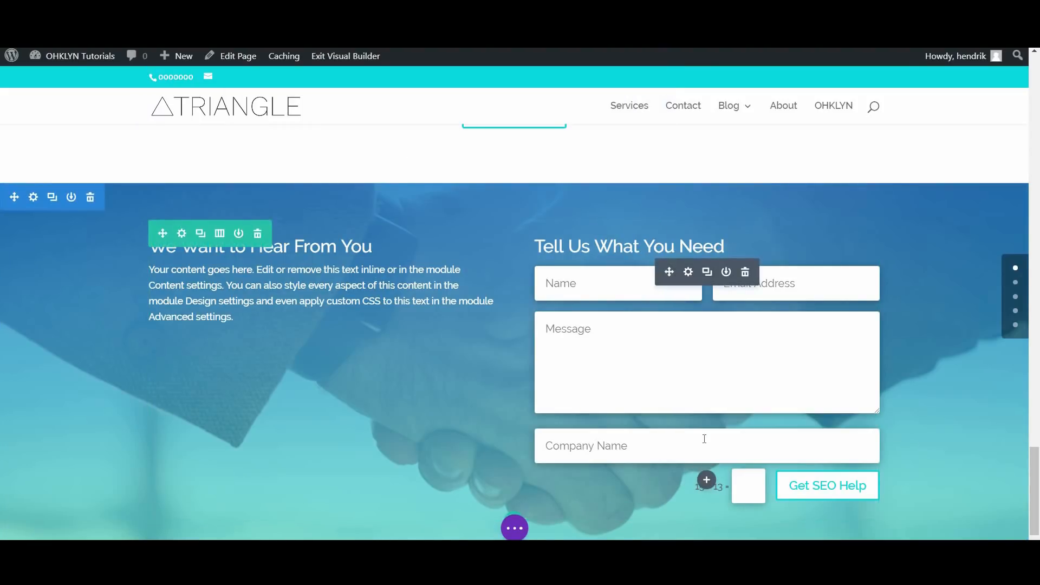
mouse_move(1036, 507)
mouse_down()
mouse_move(1038, 518)
mouse_move(1038, 110)
mouse_move(1037, 520)
mouse_up()
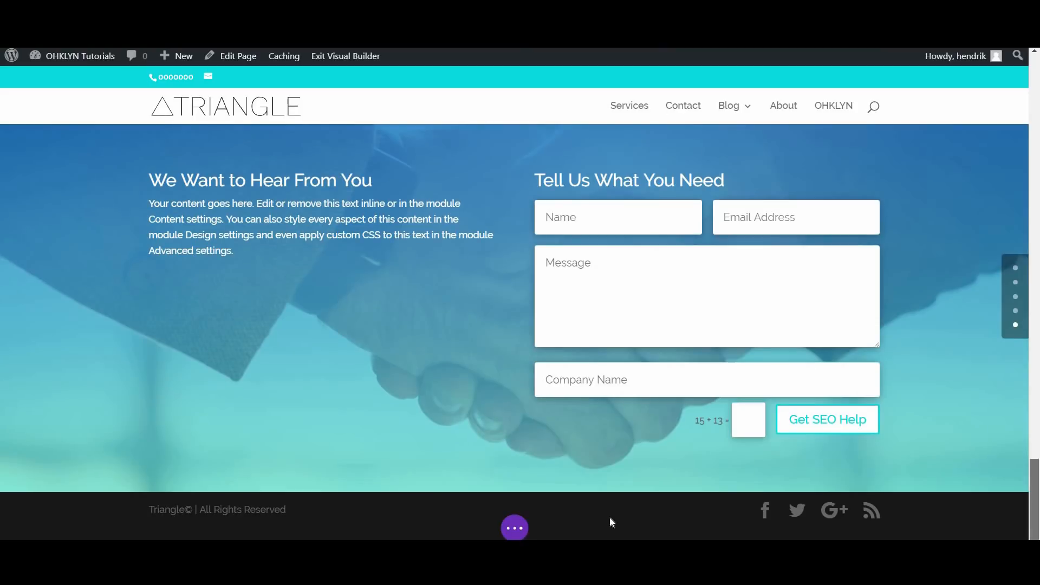
Step: Open the builder's page controls, and check the Services, Blog and Contact menu links on the live homepage
click(515, 528)
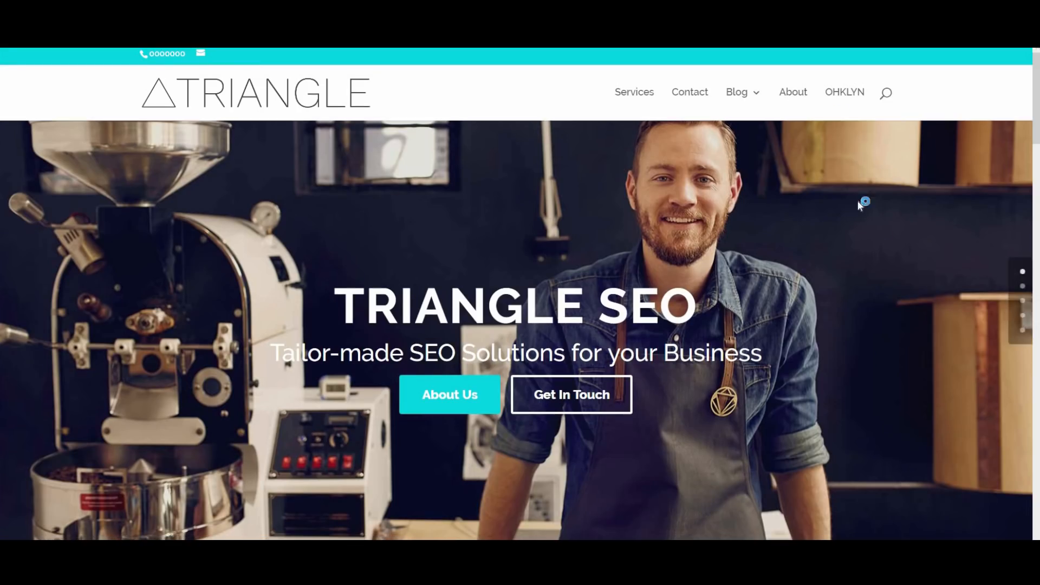
click(630, 94)
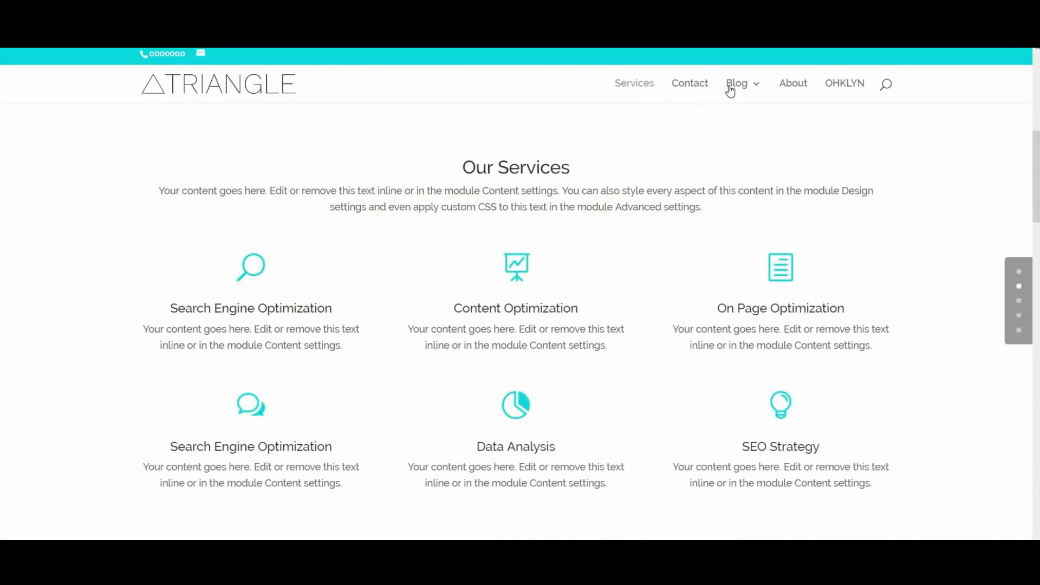
click(762, 91)
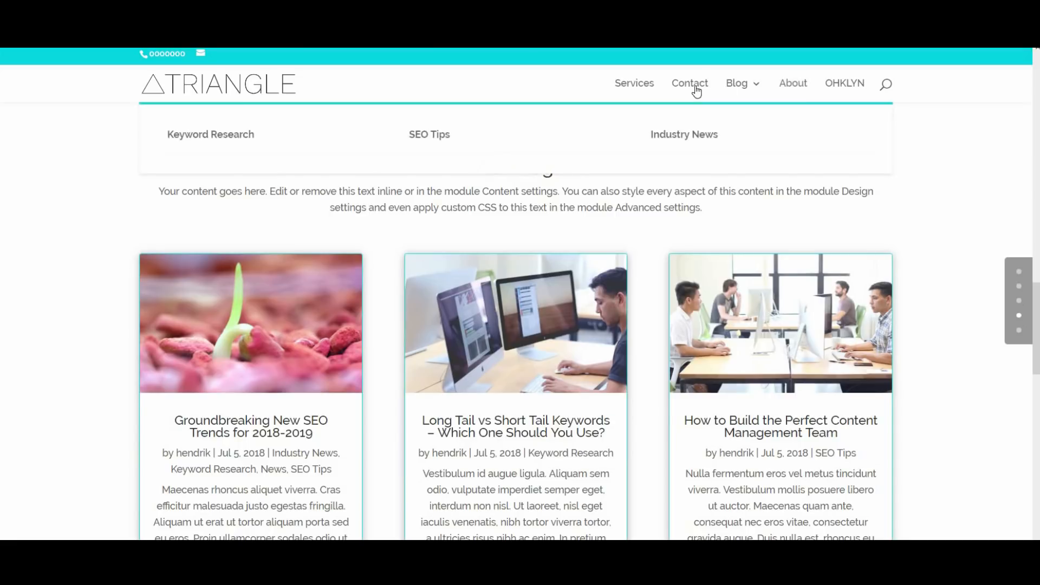
click(693, 89)
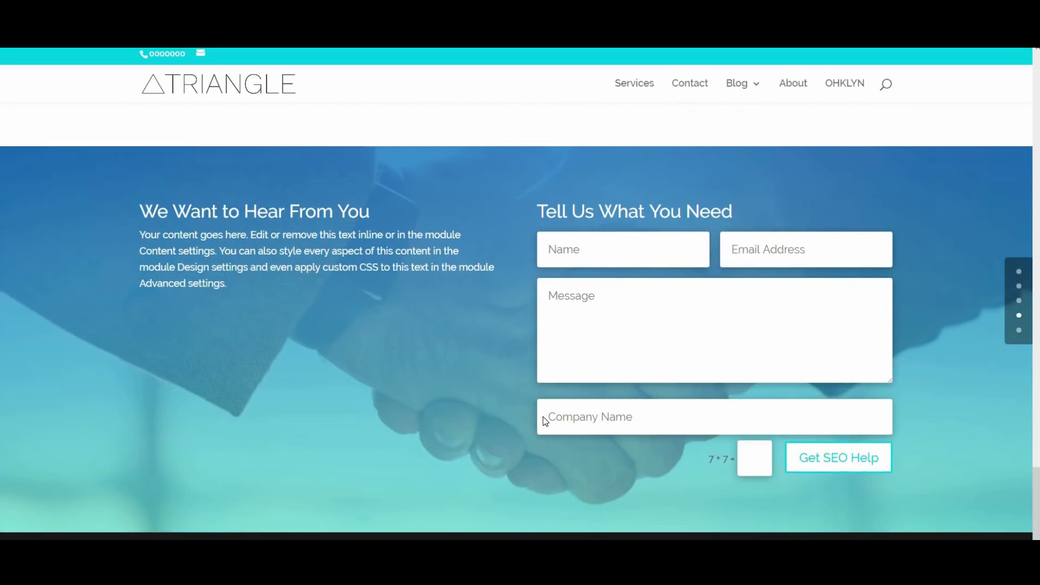
Step: Check the dot navigation, the hero's About Us button and the welcome section's Contact Us button on the live homepage
click(1020, 304)
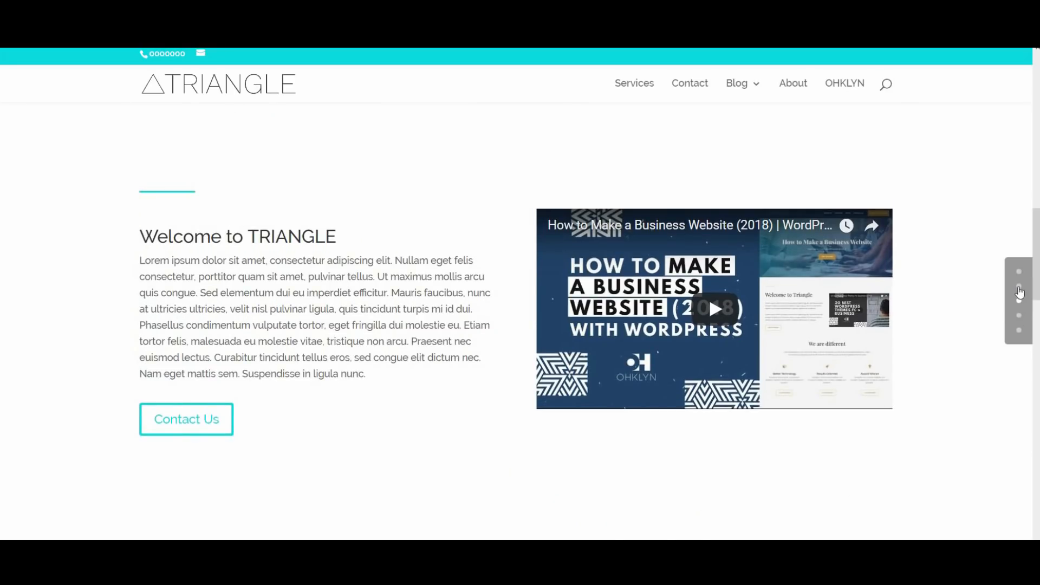
click(1020, 287)
click(1017, 276)
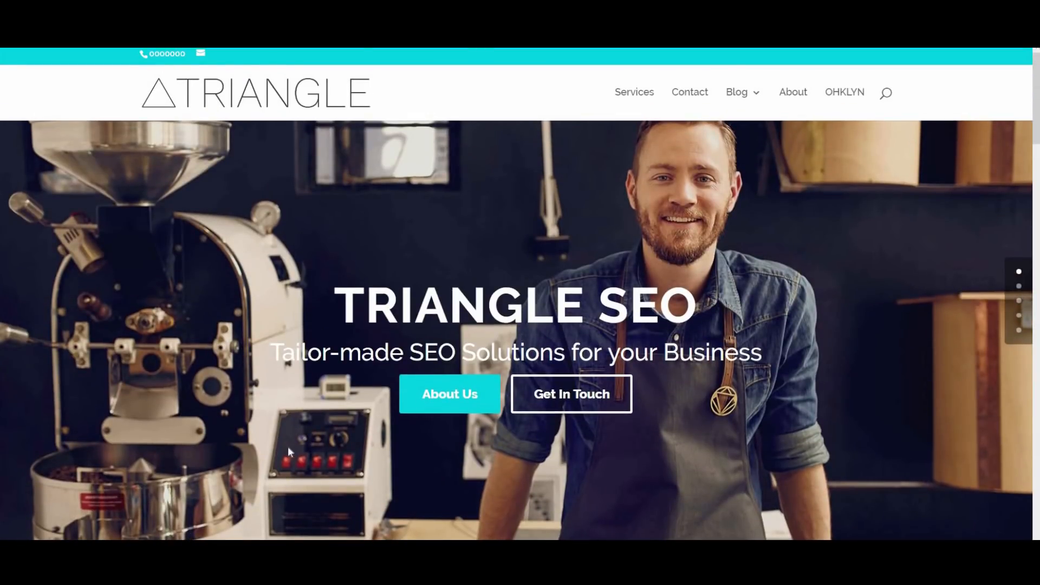
click(448, 394)
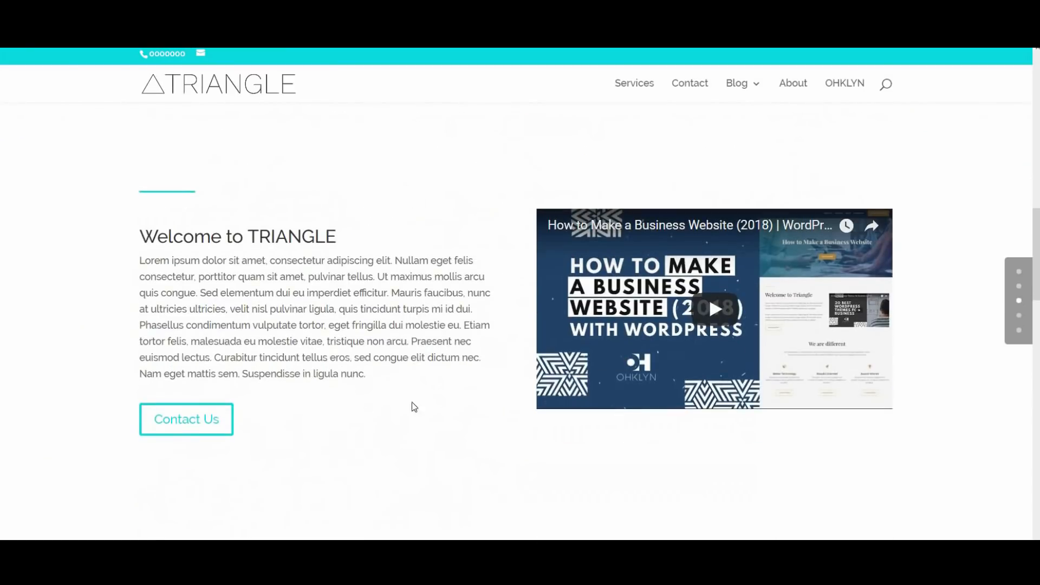
click(217, 424)
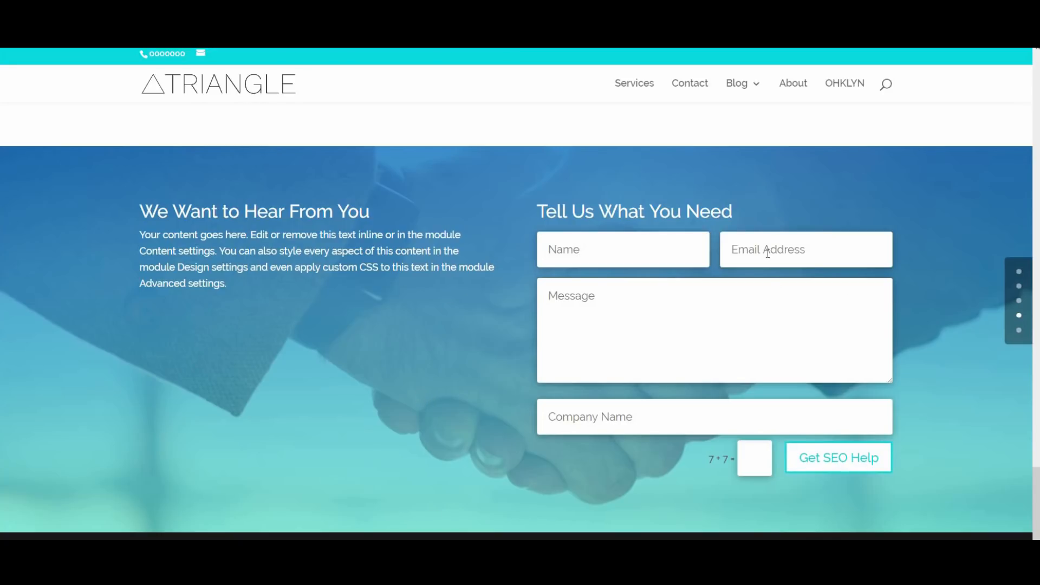
Step: Test the contact form's validation by submitting it with the invalid email "ttttttttttttttttt" and captcha answer 3, leaving name and message empty
text(ttttttttttttttttt)
click(760, 462)
text(3)
click(857, 469)
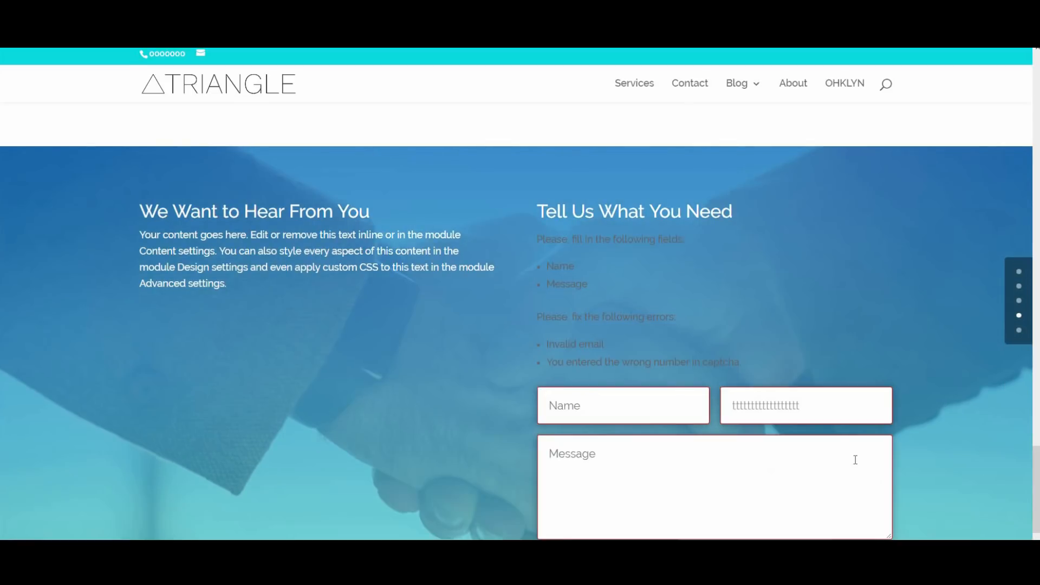
scroll(882, 374, down, 1)
scroll(891, 295, up, 1)
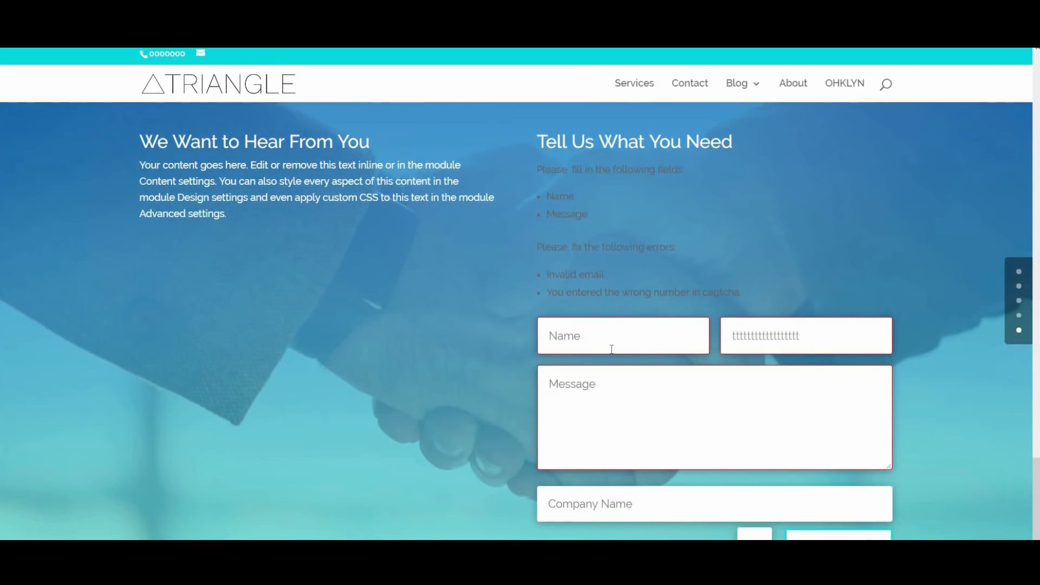
Step: Fill in the contact form with a sender name, a valid email address and the message "blah"
click(621, 339)
text(H)
key(Tab)
text(h@gma)
click(663, 395)
text(blah)
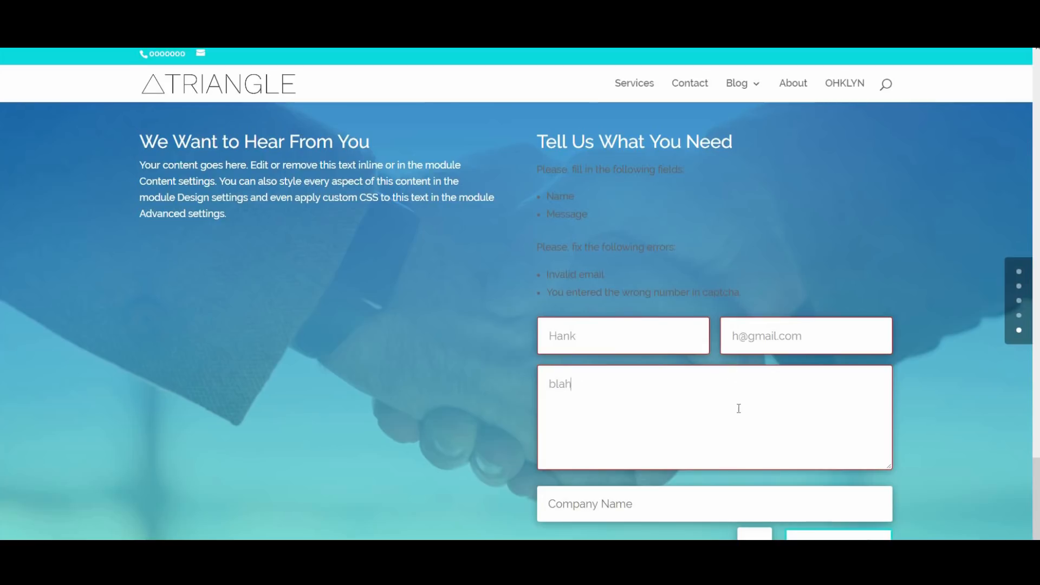
Step: Answer the contact form's captcha with 15, submit the form and return to the page's start
scroll(738, 406, down, 2)
click(749, 459)
text(13)
key(BackSpace)
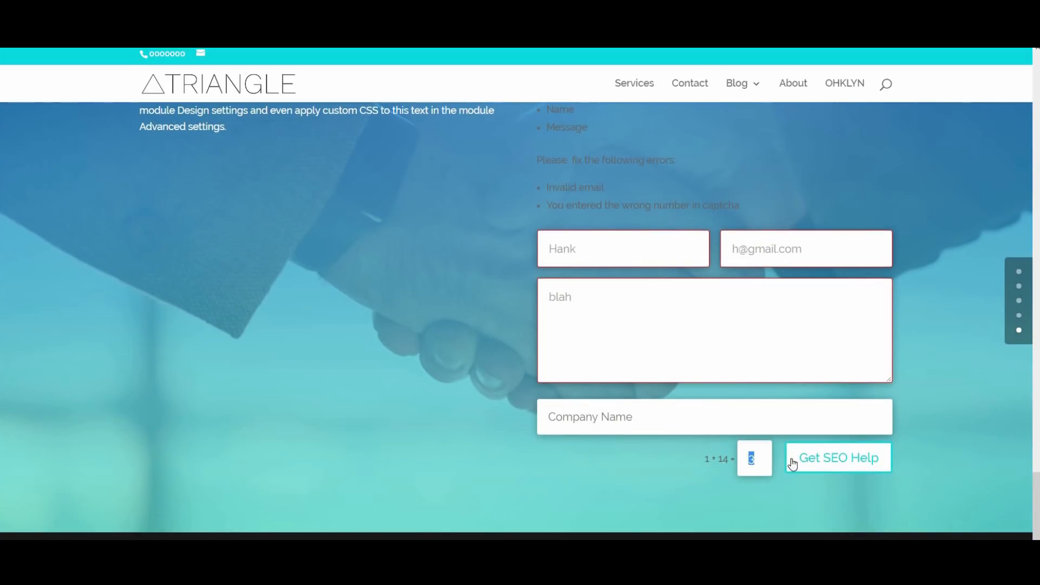
text(5)
click(836, 464)
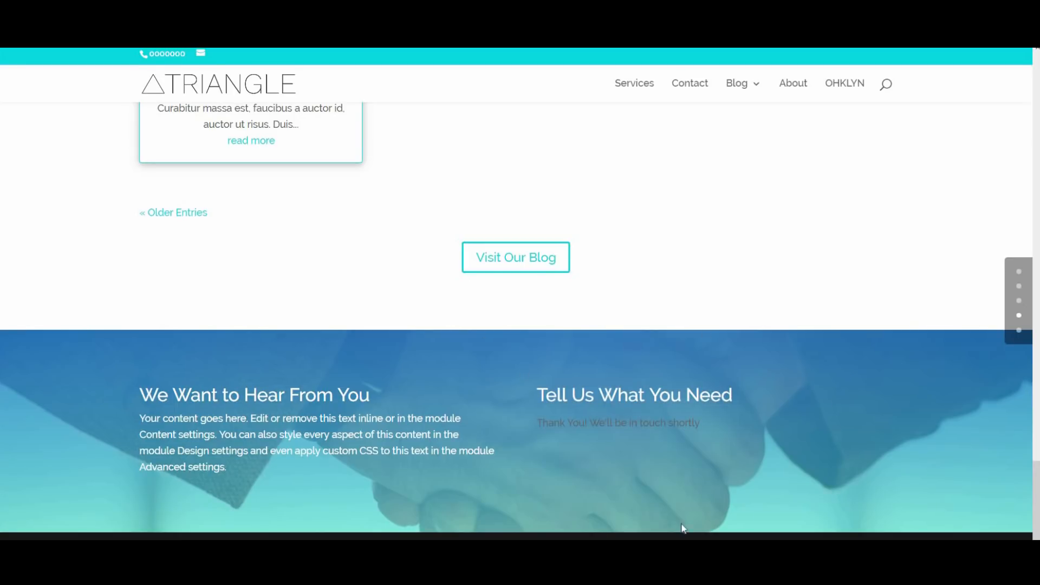
drag(1035, 501, 1035, 92)
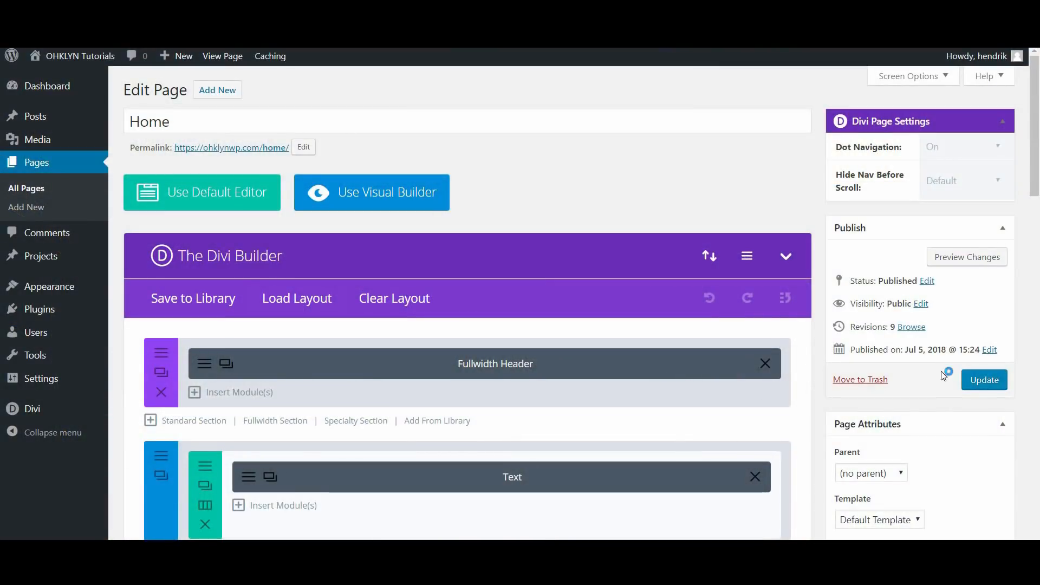
Step: Update the Home page in the WordPress page editor and look through the Getting Started With The Divi Builder documentation
click(972, 380)
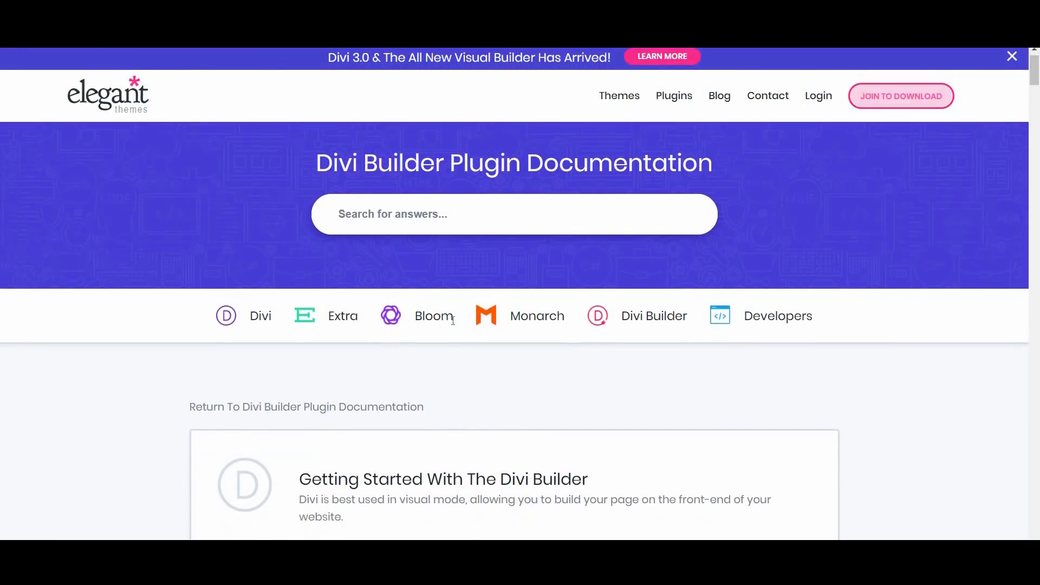
scroll(453, 320, down, 5)
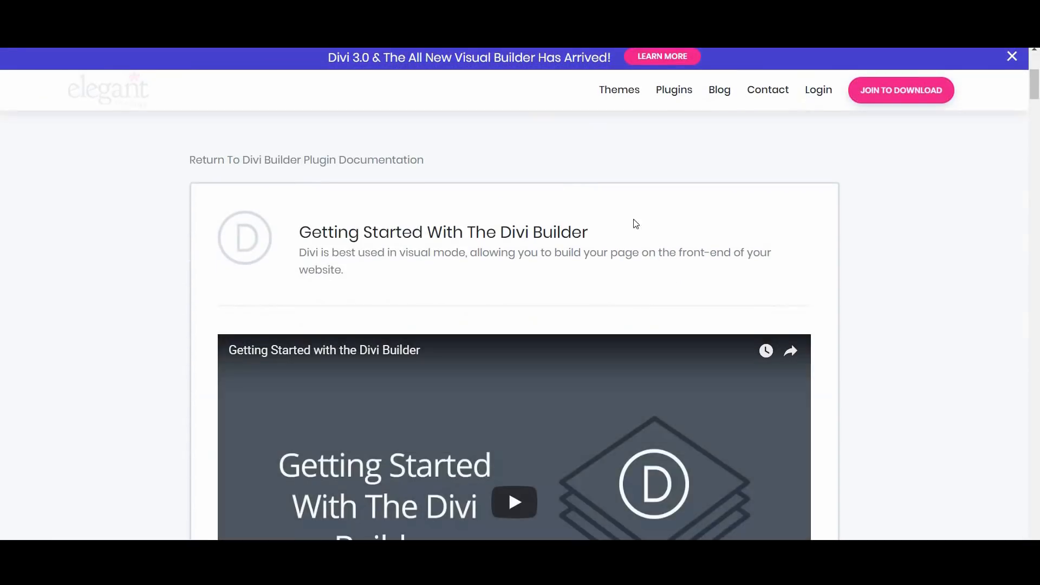
scroll(464, 395, down, 3)
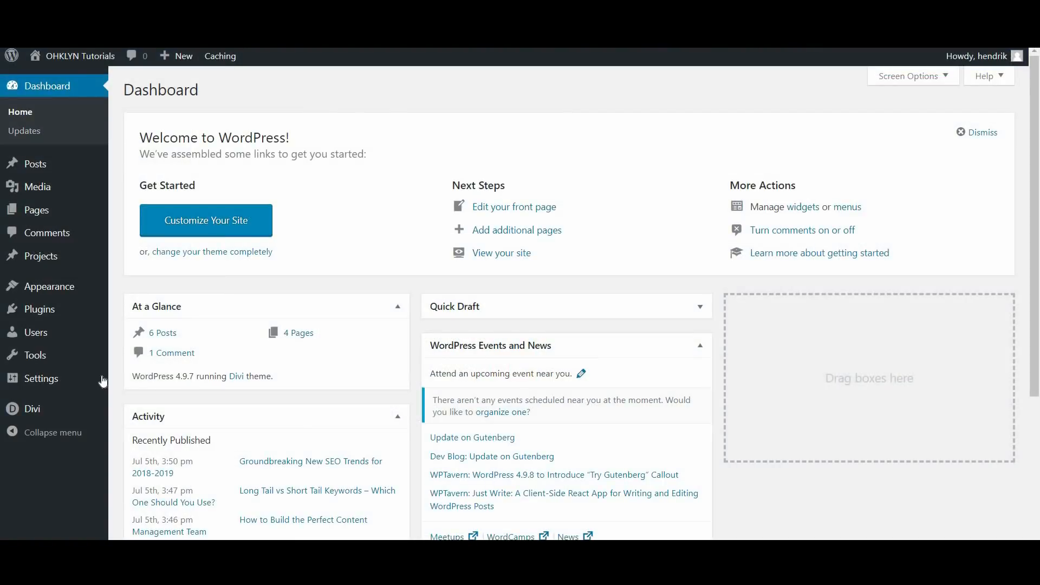
Step: Set the static homepage to Home in the WordPress Reading settings and save the changes
mouse_move(82, 378)
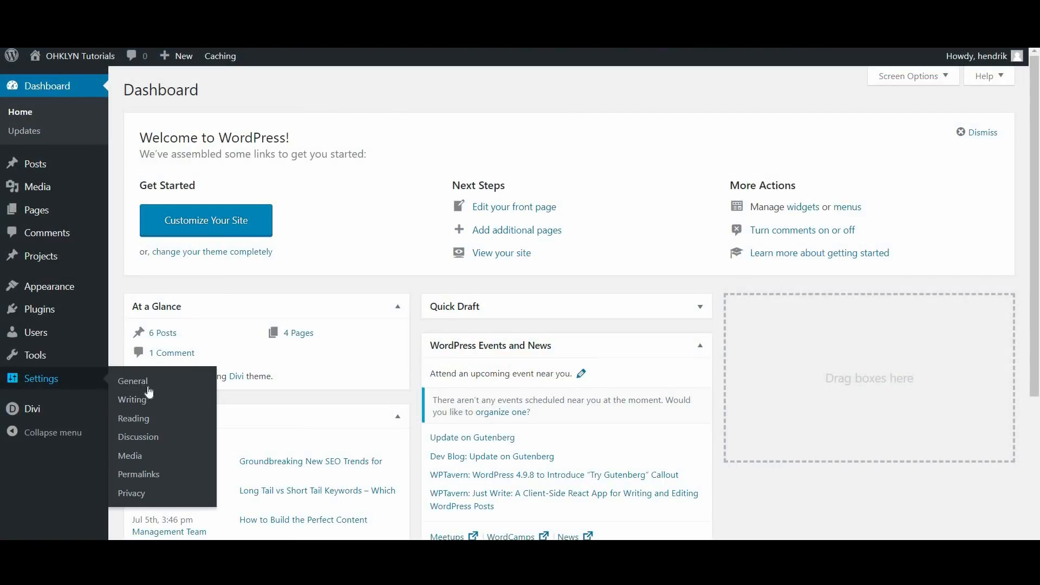
click(152, 420)
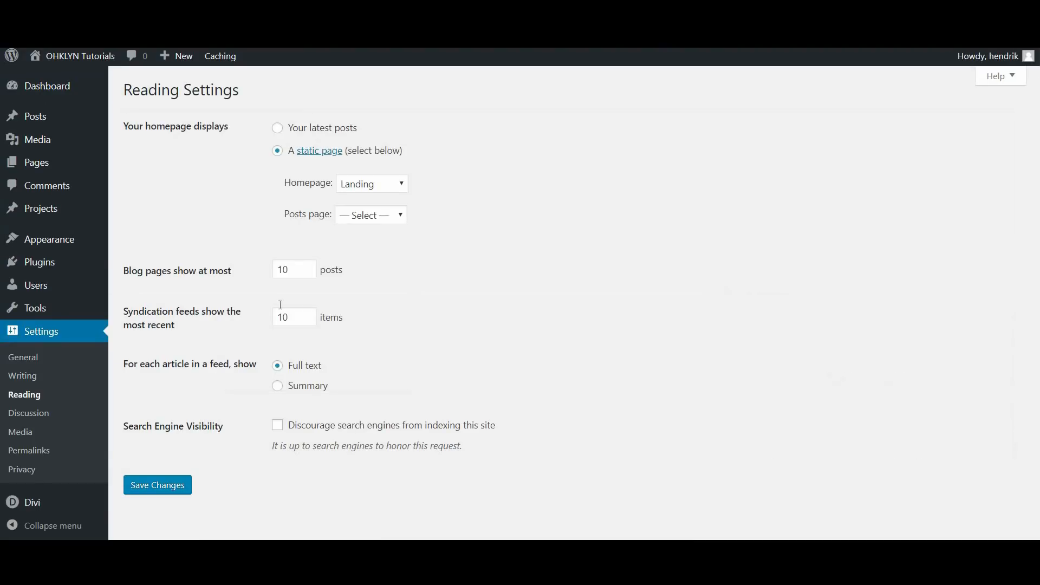
click(369, 185)
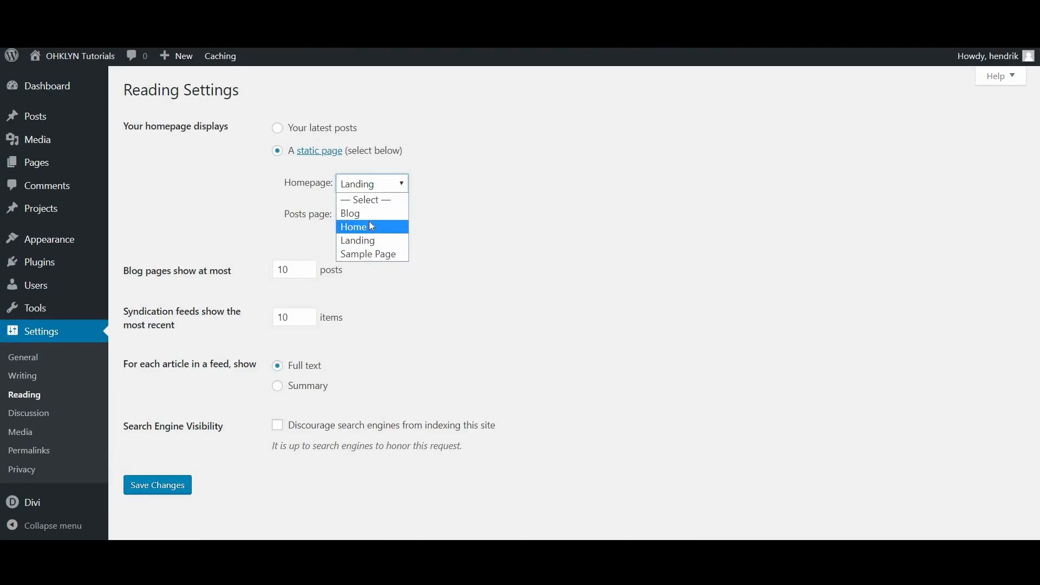
click(371, 227)
click(179, 486)
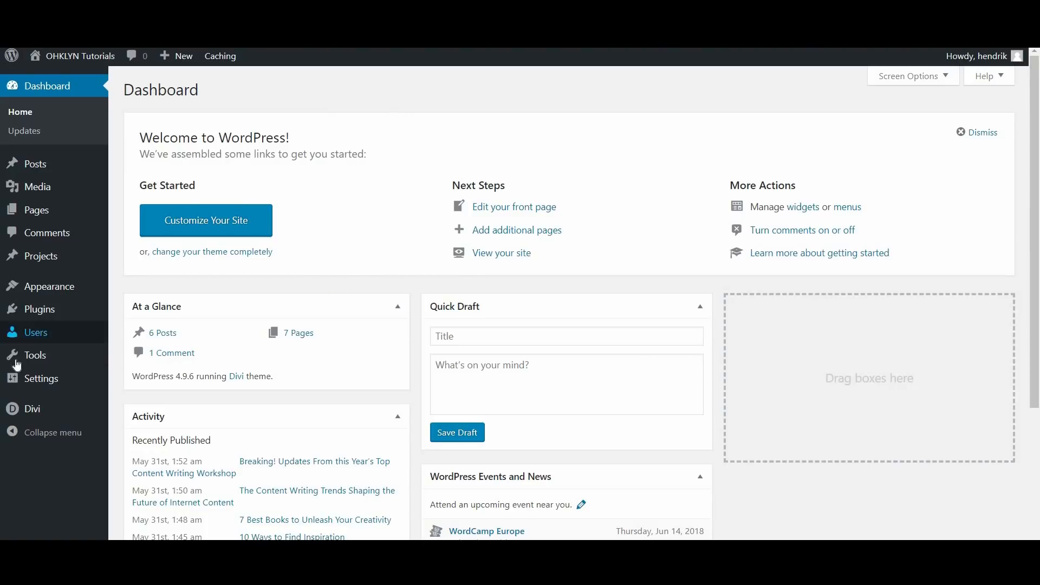
Step: Make sure "Discourage search engines from indexing this site" is unchecked in the Reading settings and save the changes
mouse_move(42, 379)
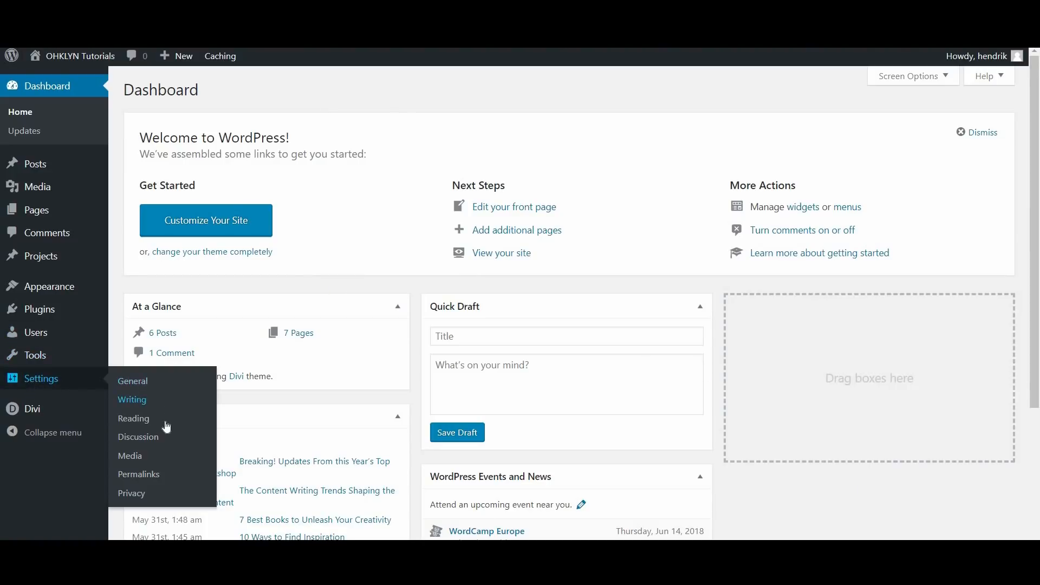
click(141, 422)
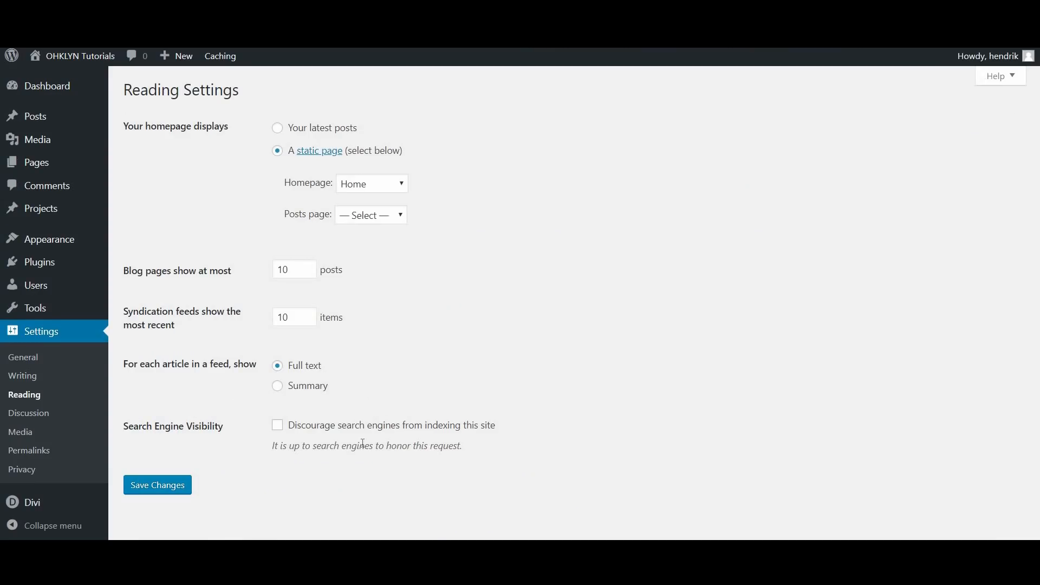
click(277, 429)
click(277, 429)
click(276, 425)
click(279, 426)
click(179, 487)
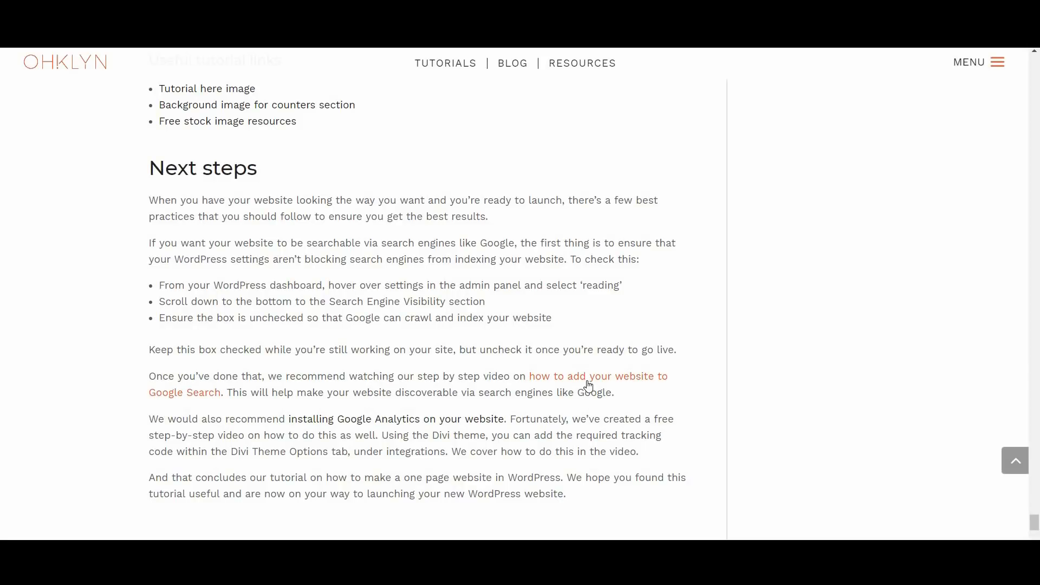
Step: Open the article on adding your website to Google Search from the tutorial's Next steps, skim it and go back
click(628, 382)
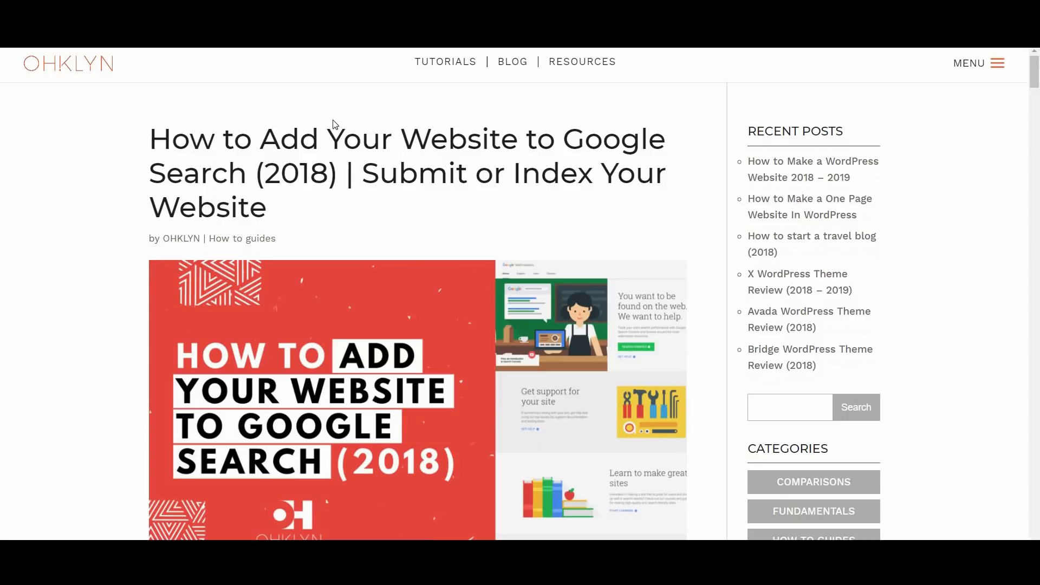
scroll(373, 384, down, 8)
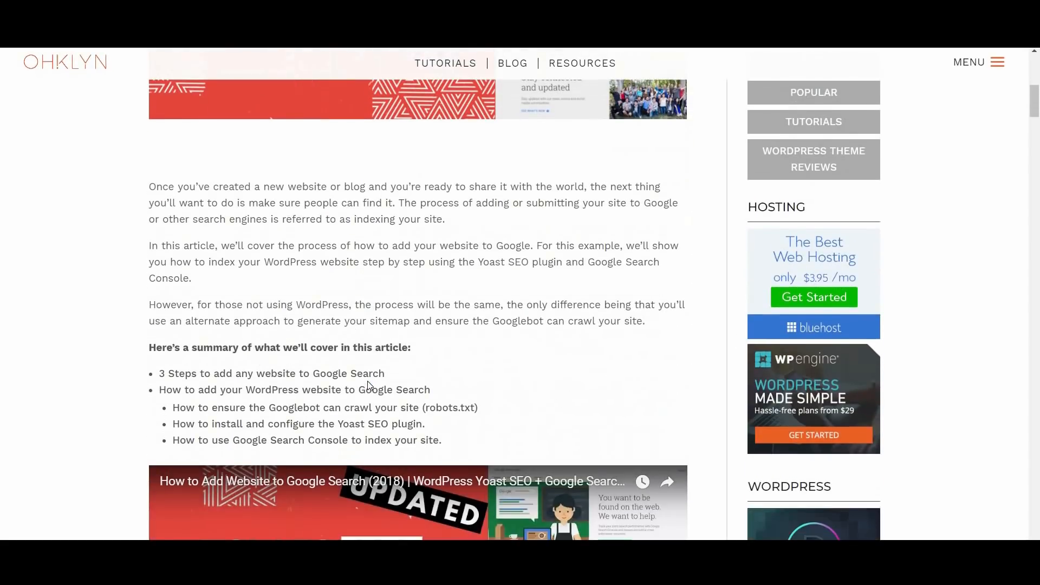
scroll(368, 385, down, 6)
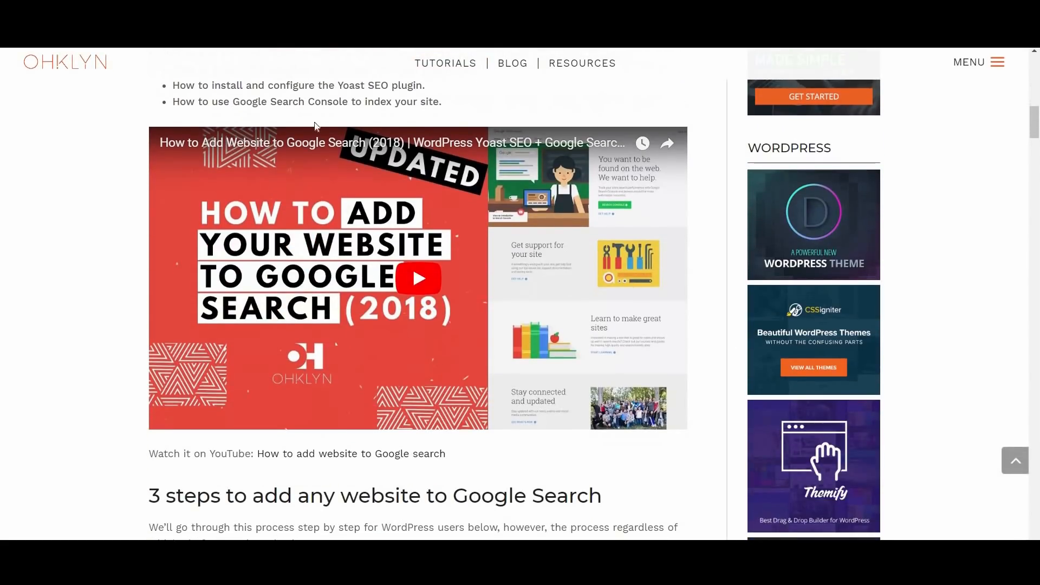
key(alt+Left)
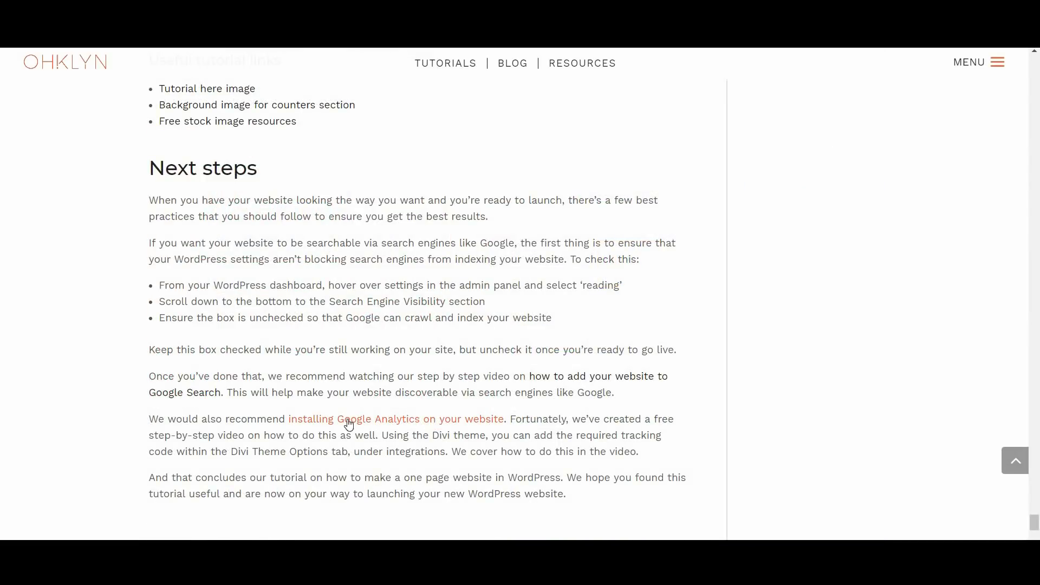
Step: Open the guide on installing Google Analytics on your website, skim it and browse the posts on OHKLYN's homepage
click(413, 423)
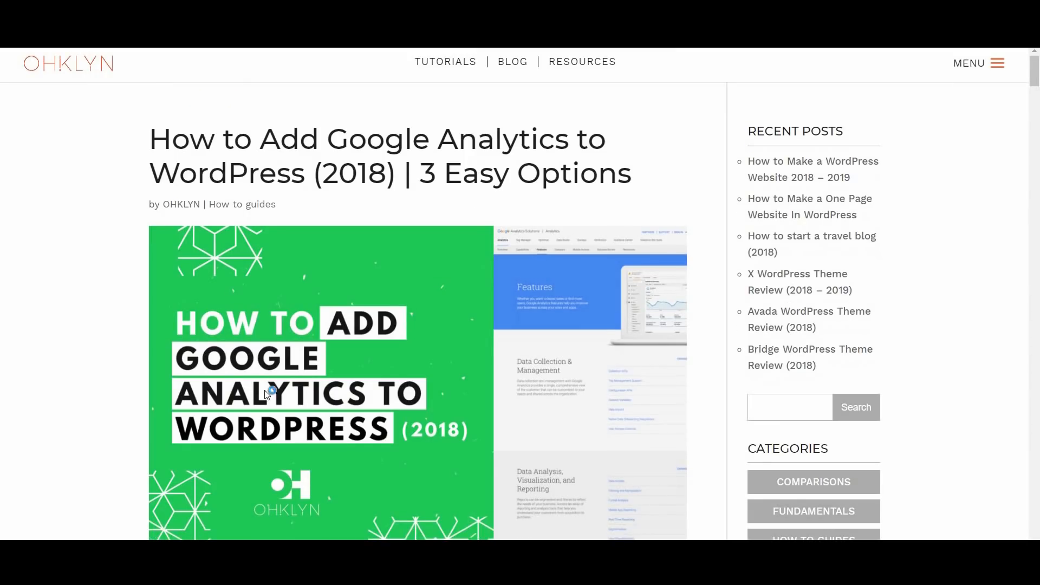
scroll(269, 388, down, 10)
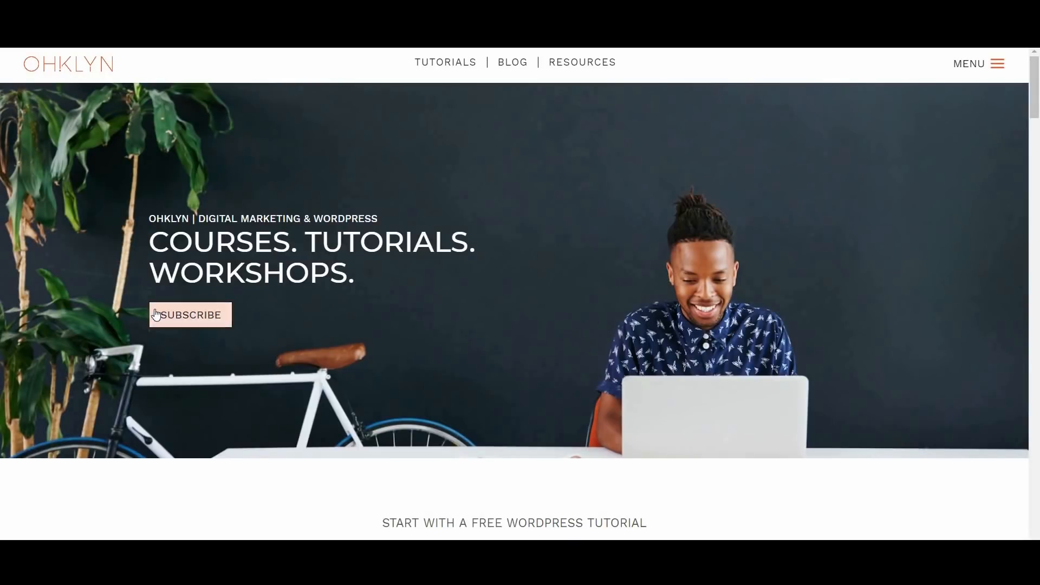
scroll(195, 314, down, 10)
scroll(196, 316, down, 15)
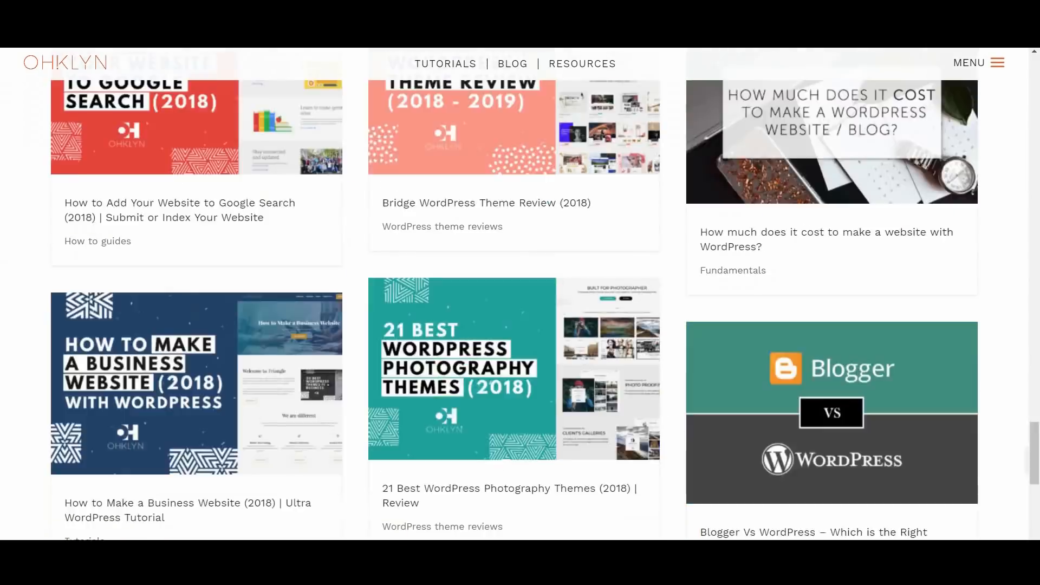